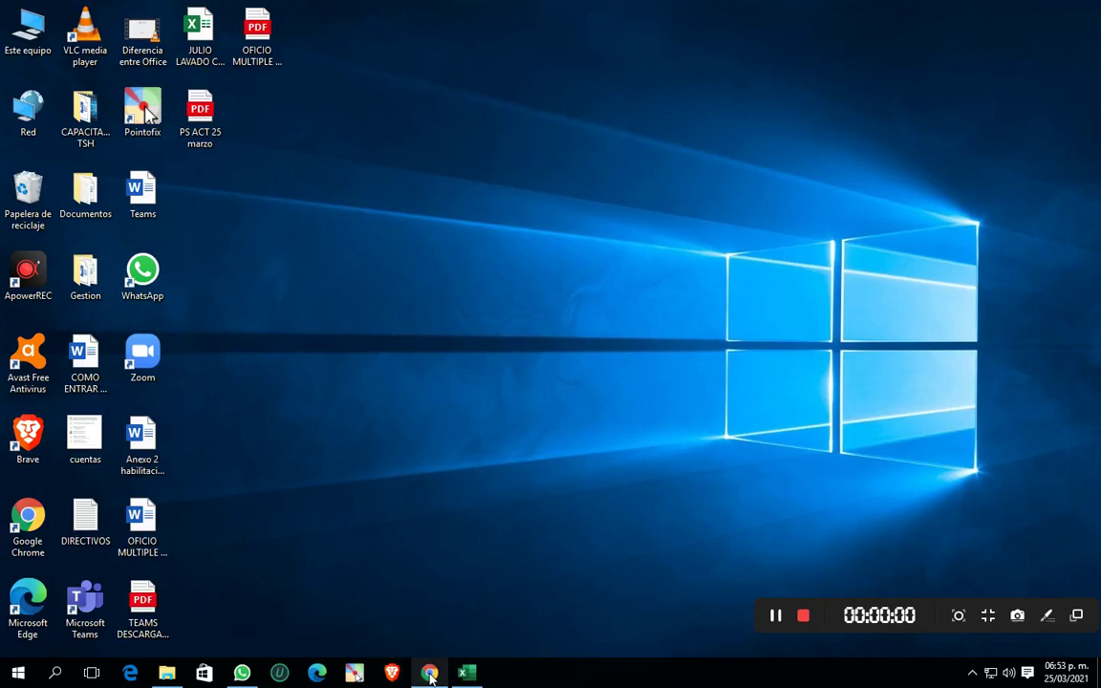
Restore the Teams meeting window and admit the guest waiting in the lobby.
mouse_move(429, 673)
left_click(492, 564)
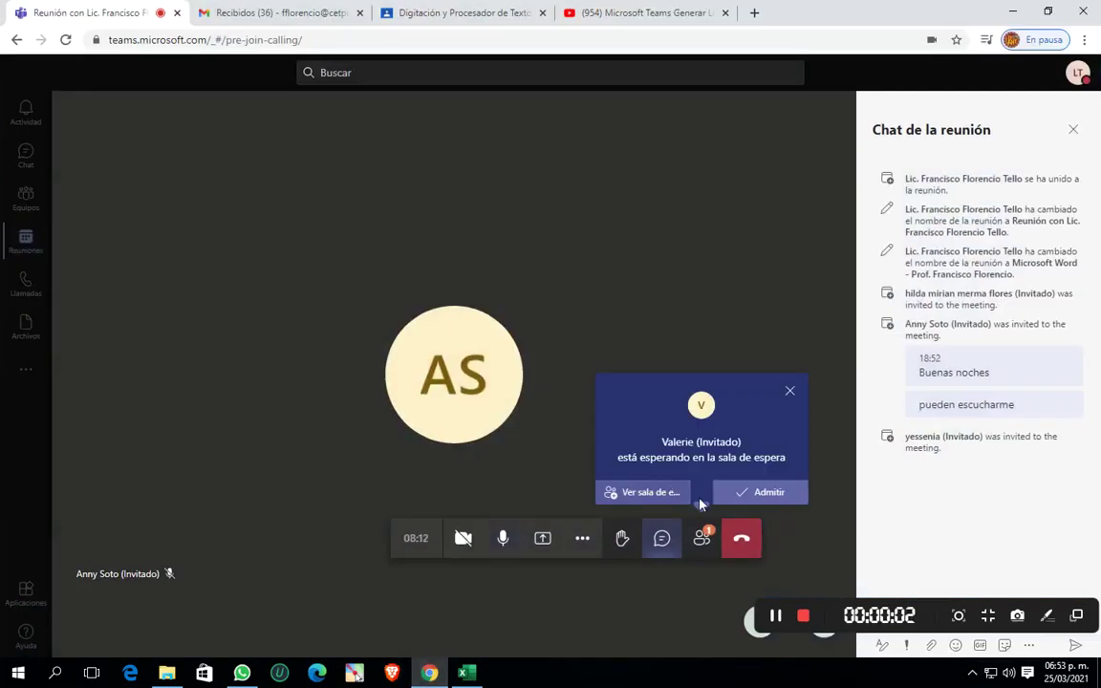
left_click(774, 495)
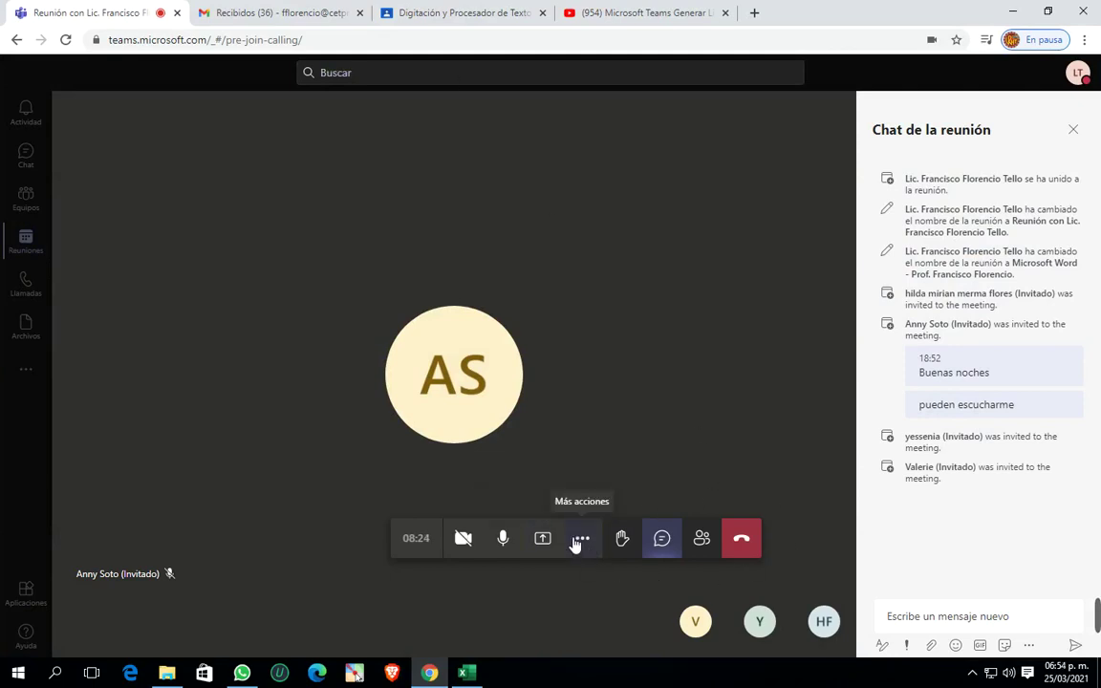
Share the entire screen with the meeting via Escritorio/ventana.
left_click(544, 539)
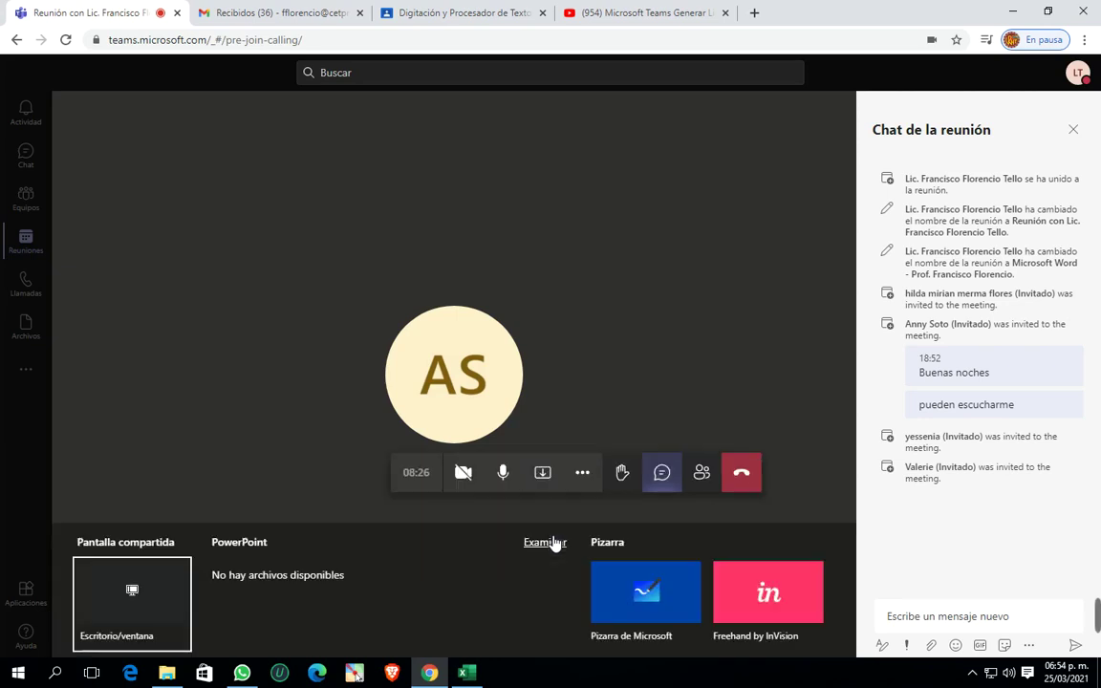
left_click(115, 617)
left_click(546, 248)
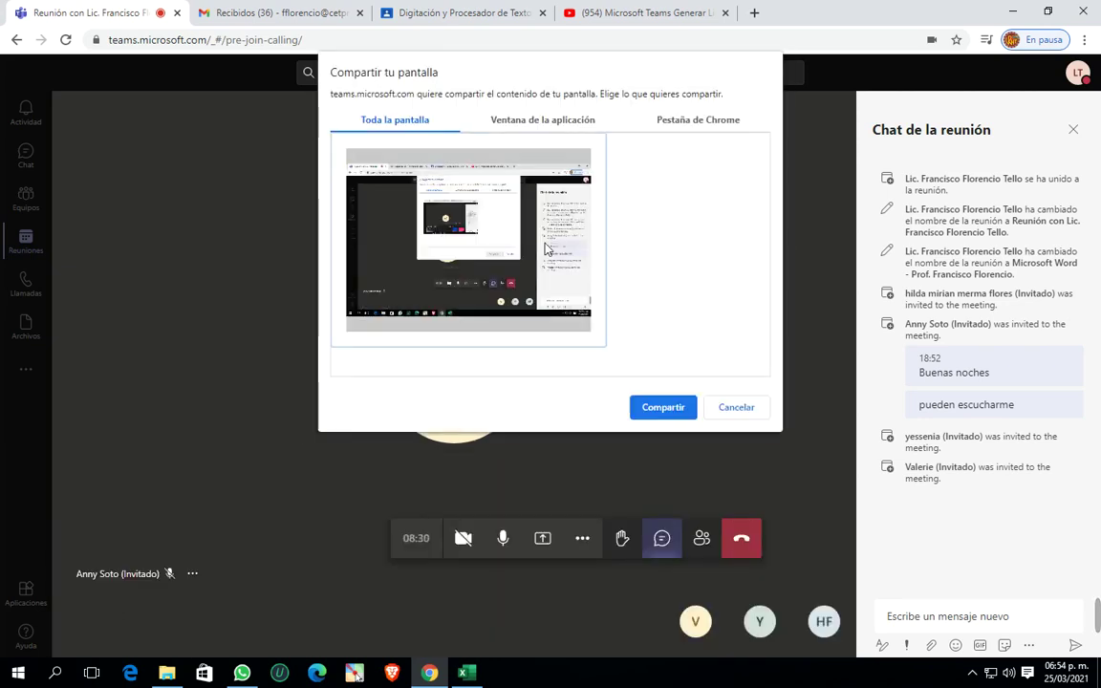
left_click(637, 417)
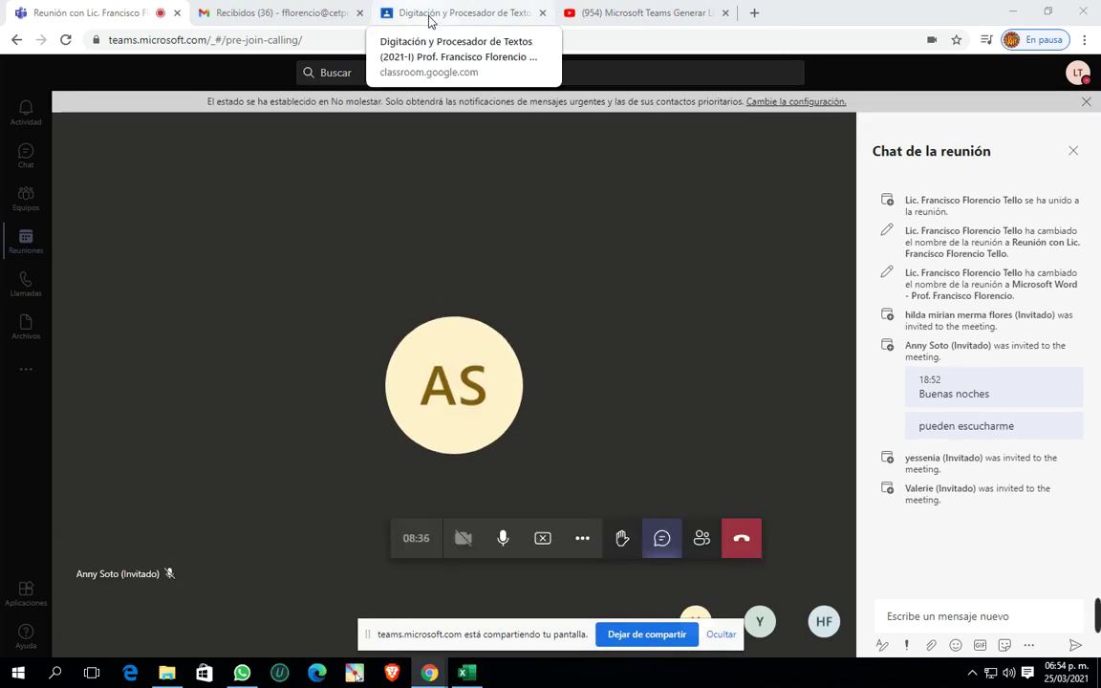
left_click(429, 21)
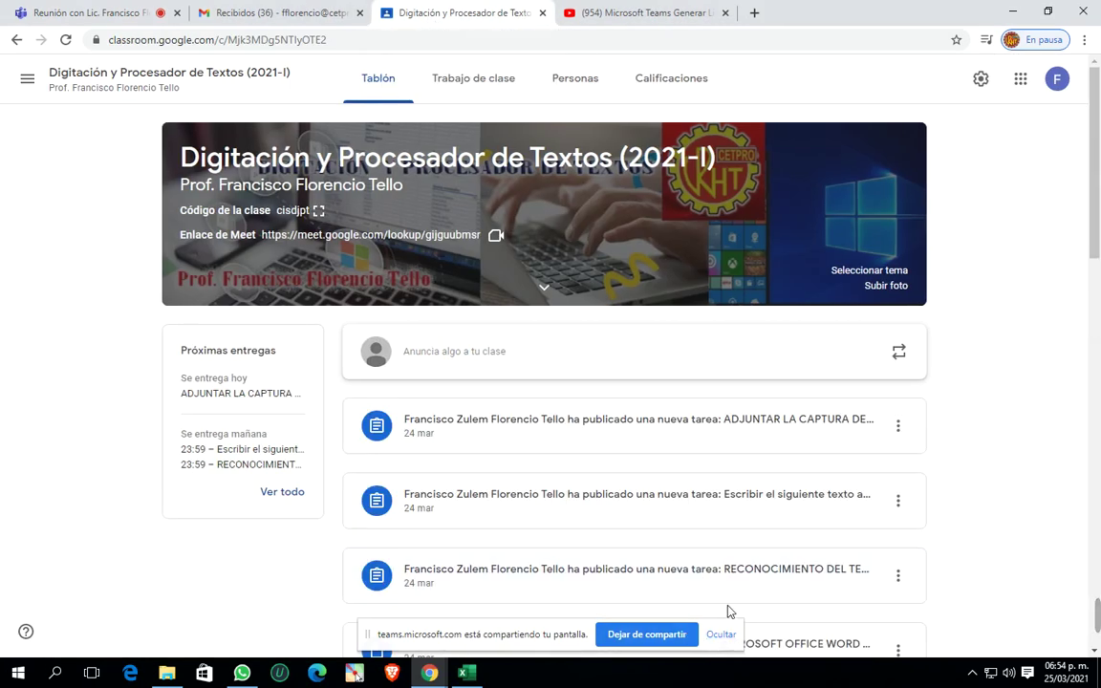
Open Calificaciones and the student work for 'ADJUNTAR LA CAPTURA DE PANTALLA DE LAS CARPETAS'.
left_click(720, 634)
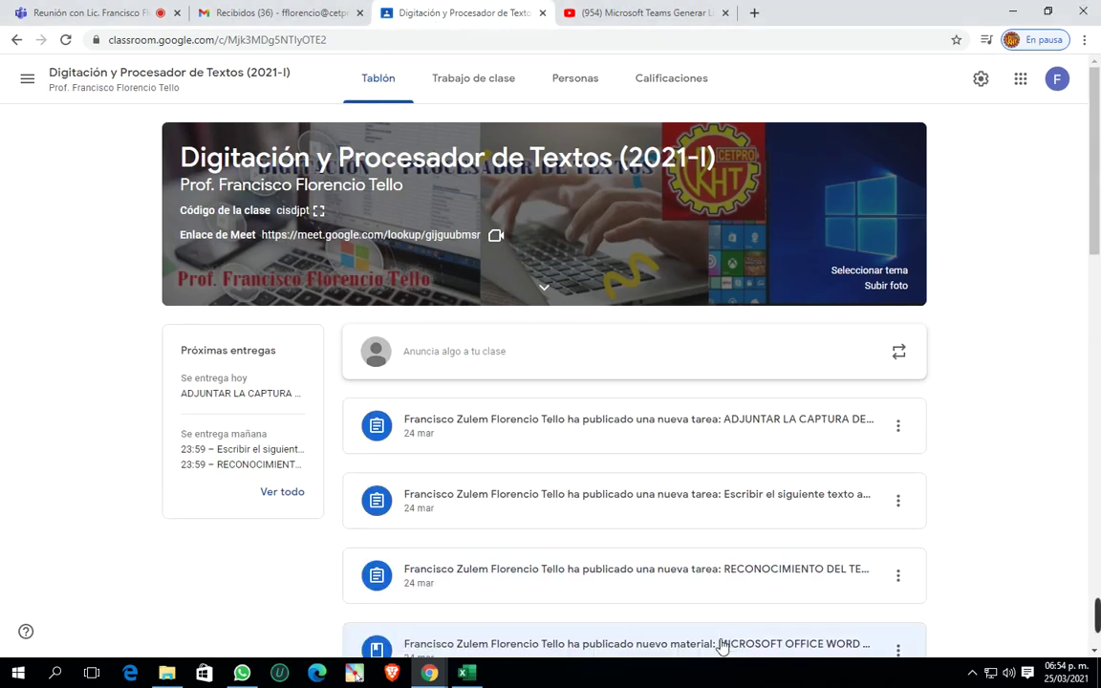
left_click(687, 84)
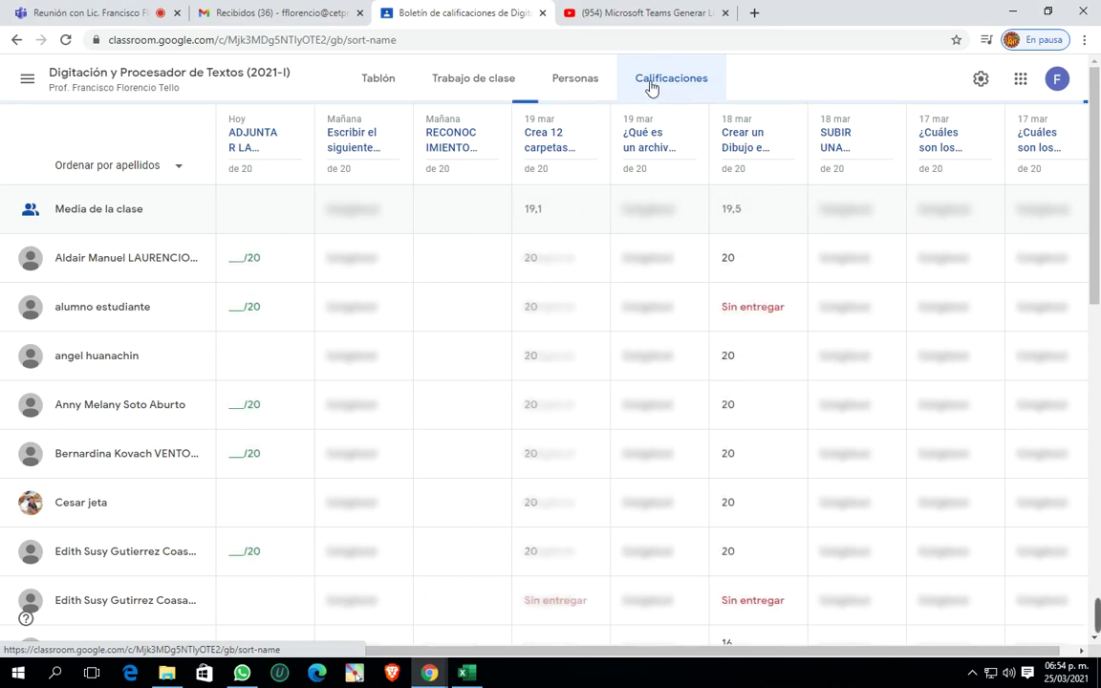
left_click(267, 139)
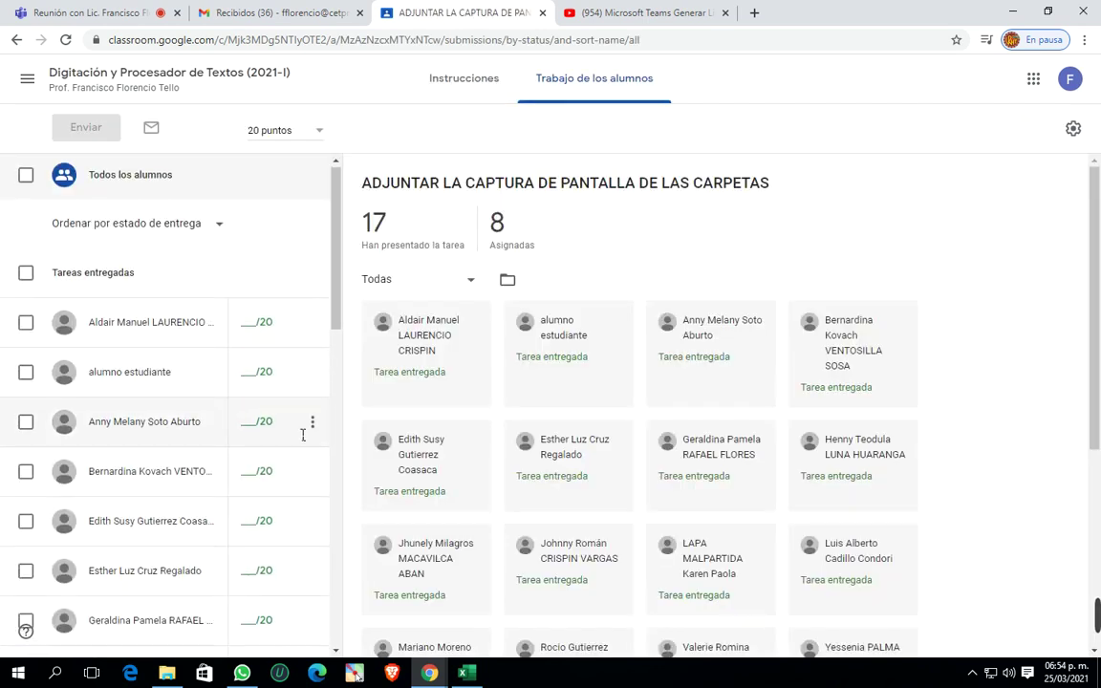
scroll(302, 387, "down", 2)
scroll(263, 329, "up", 2)
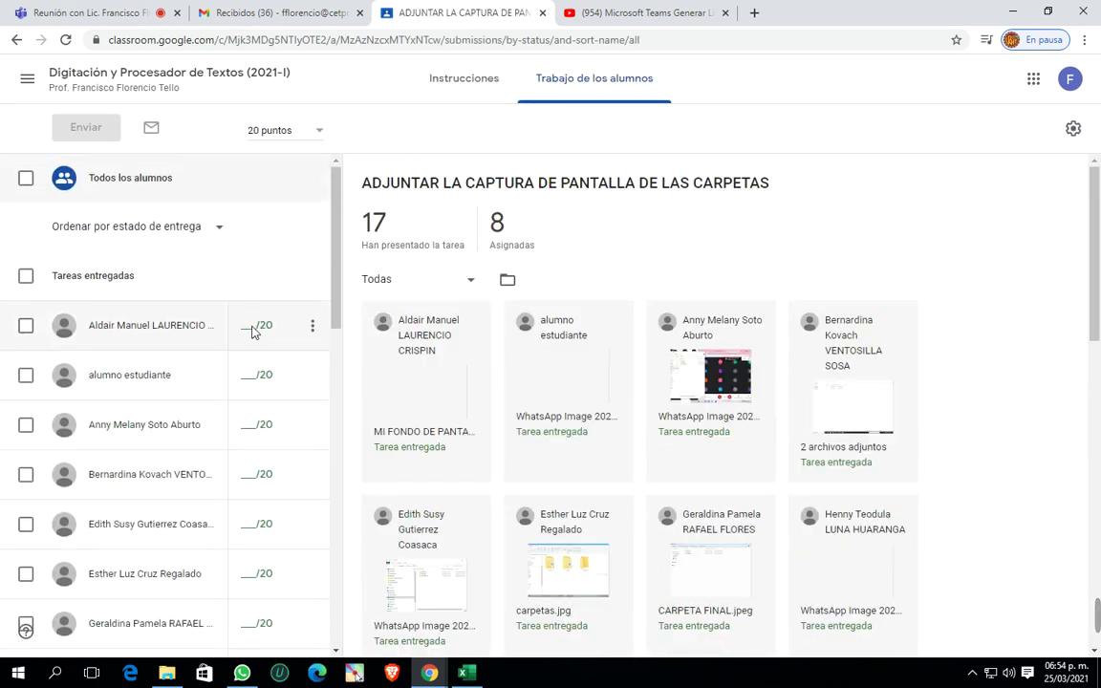
Enter a grade of 20 for the first group of turned-in students.
left_click(259, 330)
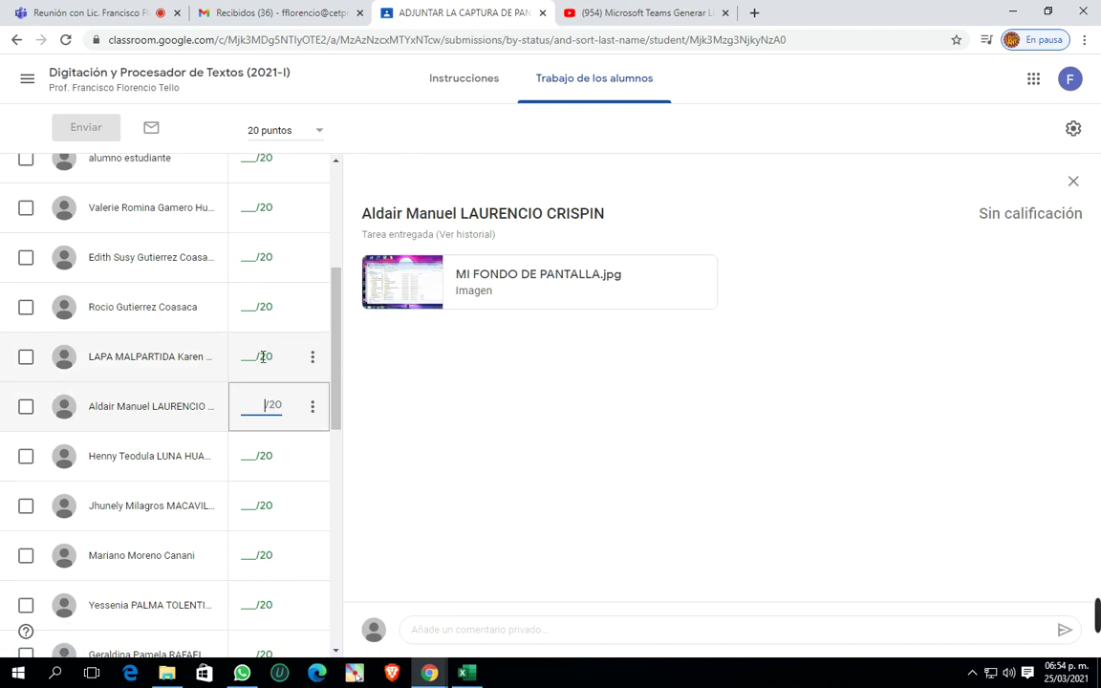
type("20")
scroll(282, 308, "up", 3)
scroll(284, 305, "up", 3)
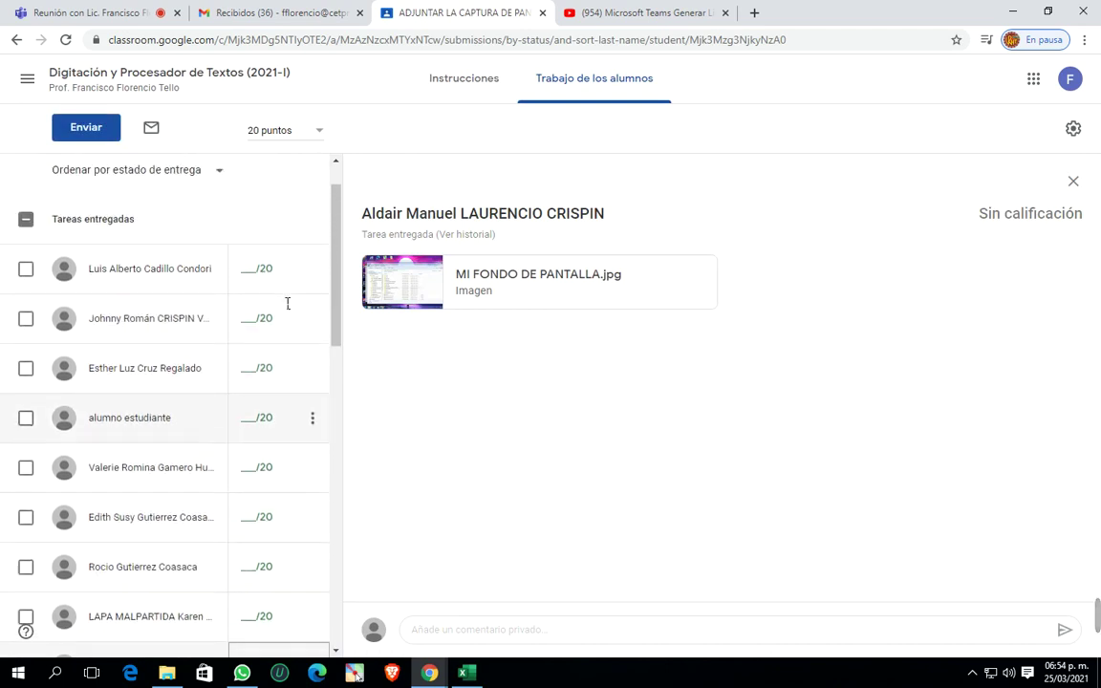
left_click(266, 314)
type("20")
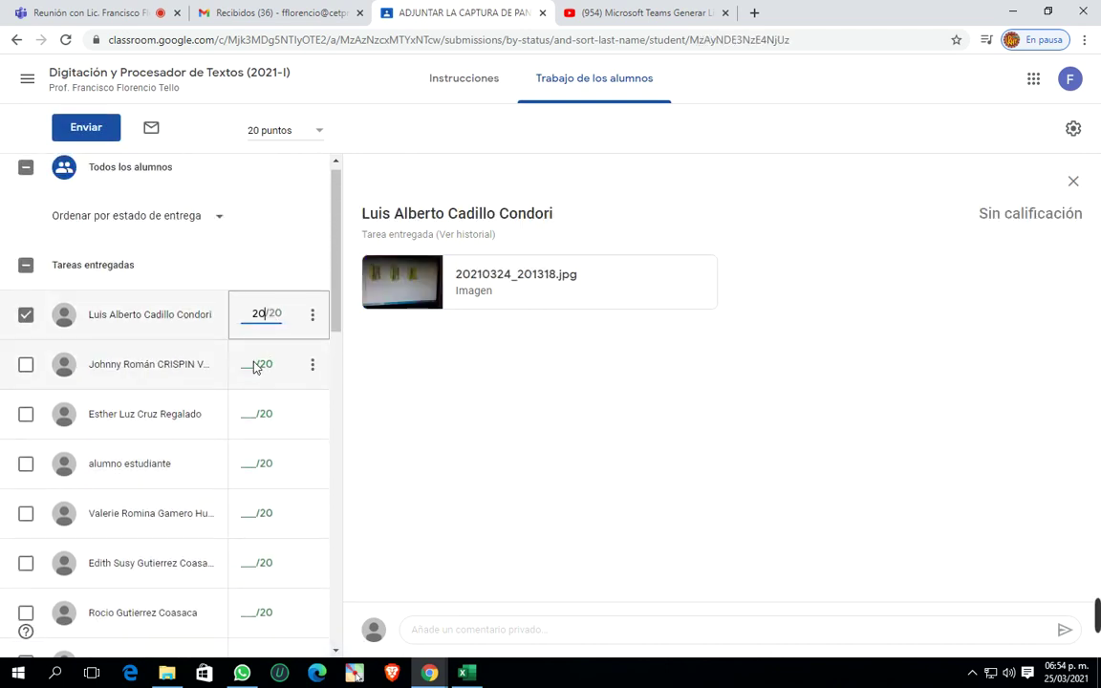
left_click(258, 363)
type("20")
left_click(257, 416)
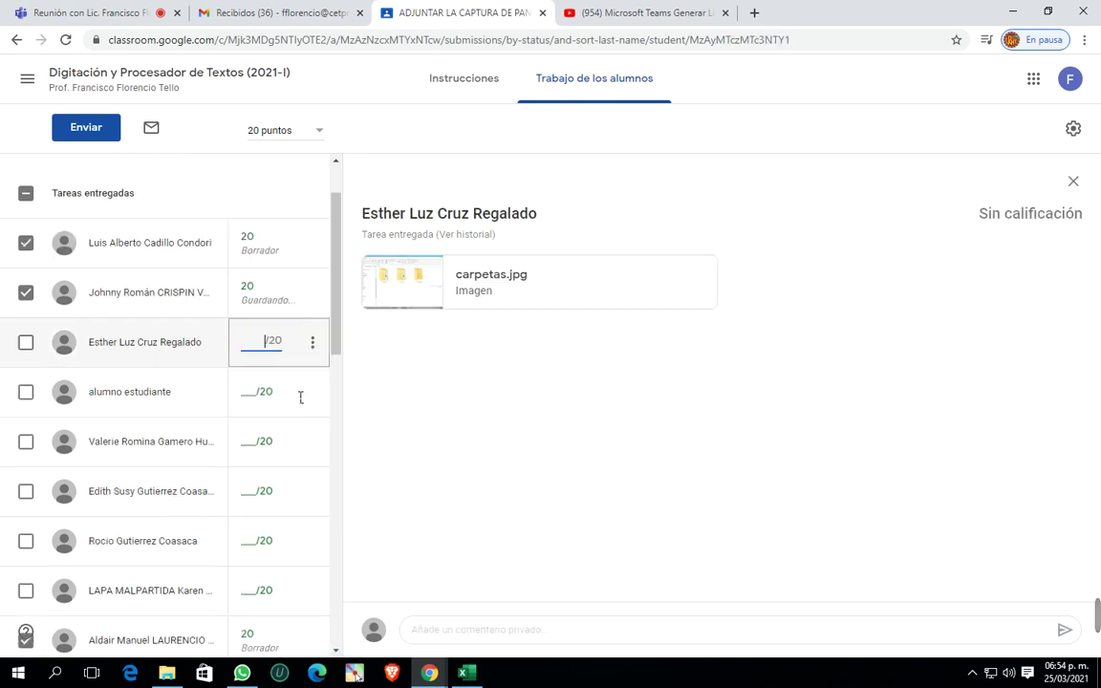
scroll(296, 402, "down", 2)
type("20")
left_click(249, 239)
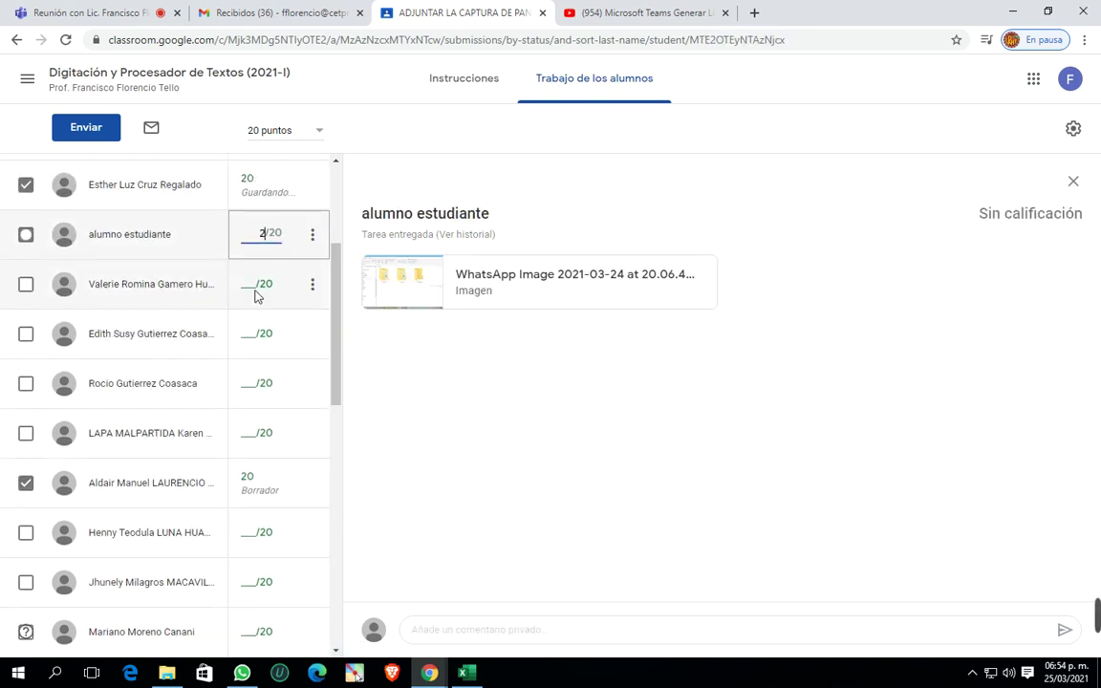
type("20")
left_click(253, 291)
type("20")
left_click(260, 342)
type("20")
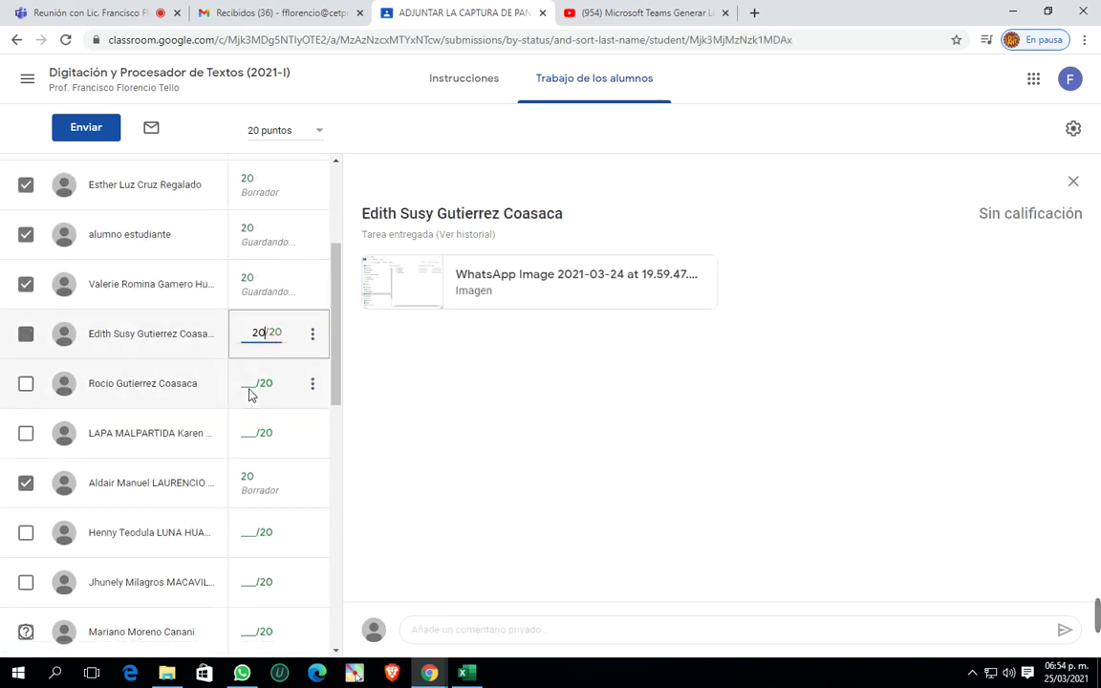
left_click(257, 387)
type("20")
left_click(256, 433)
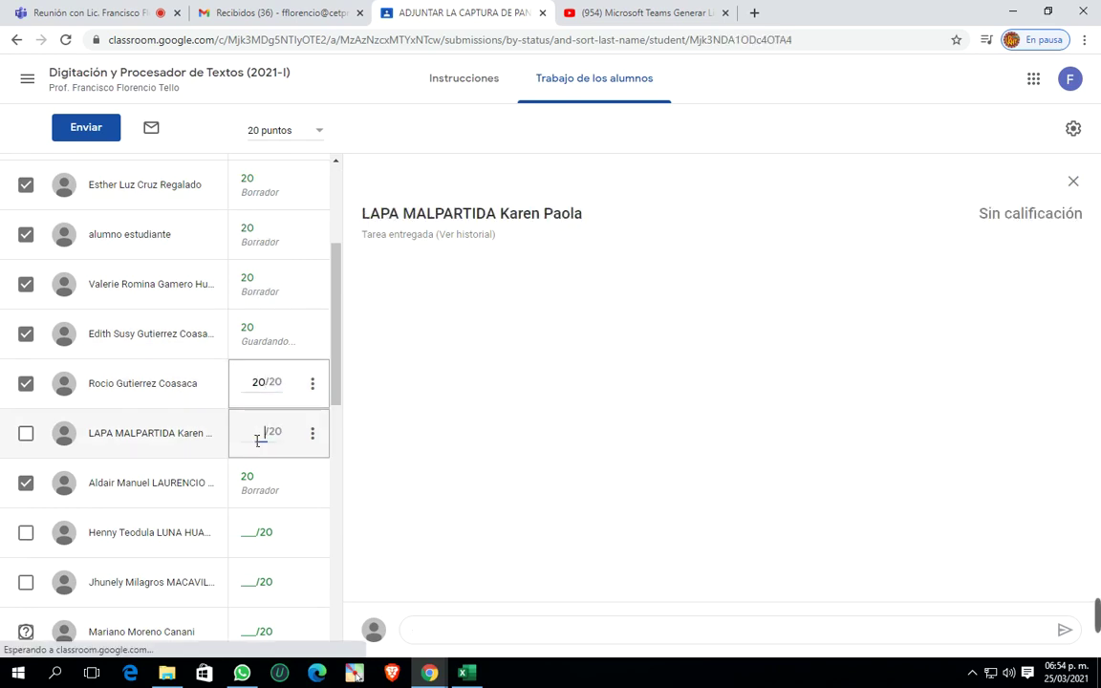
type("20")
Enter 20 for each remaining turned-in student down to the last one.
scroll(258, 439, "down", 3)
left_click(255, 256)
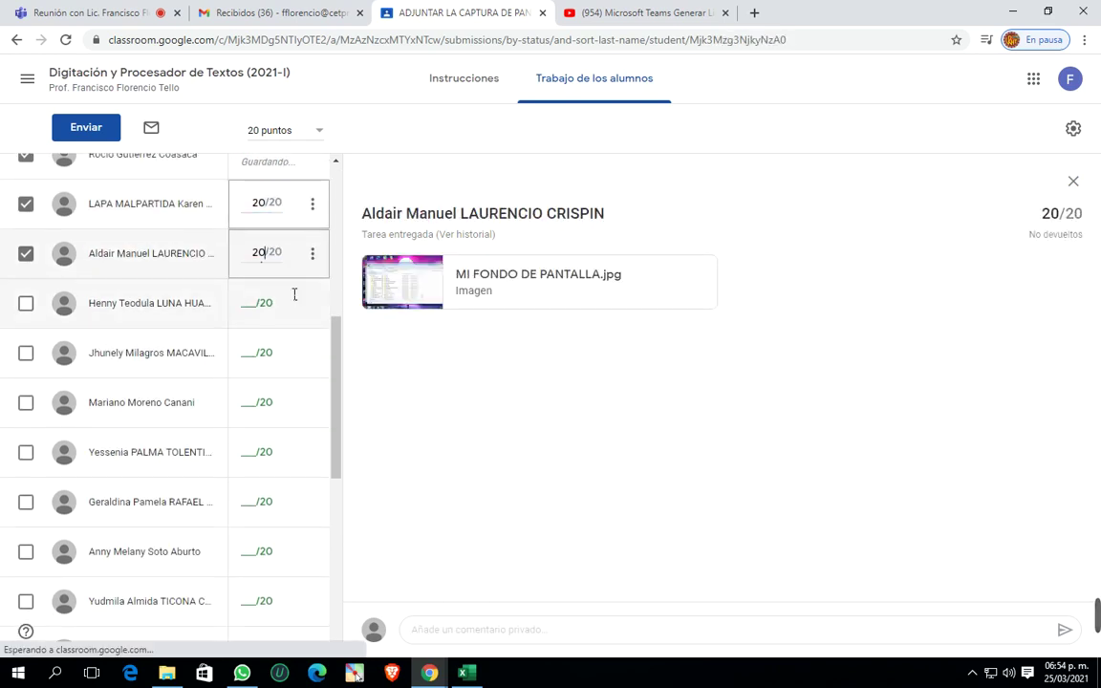
left_click(256, 308)
type("20")
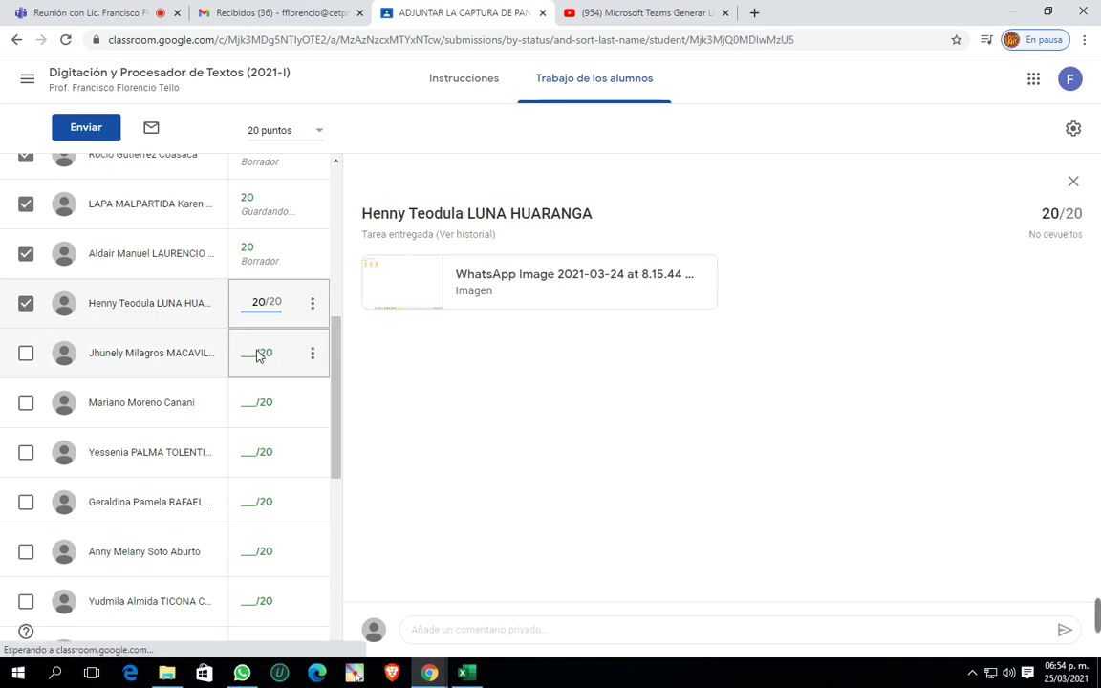
left_click(260, 354)
type("20")
left_click(259, 405)
type("20")
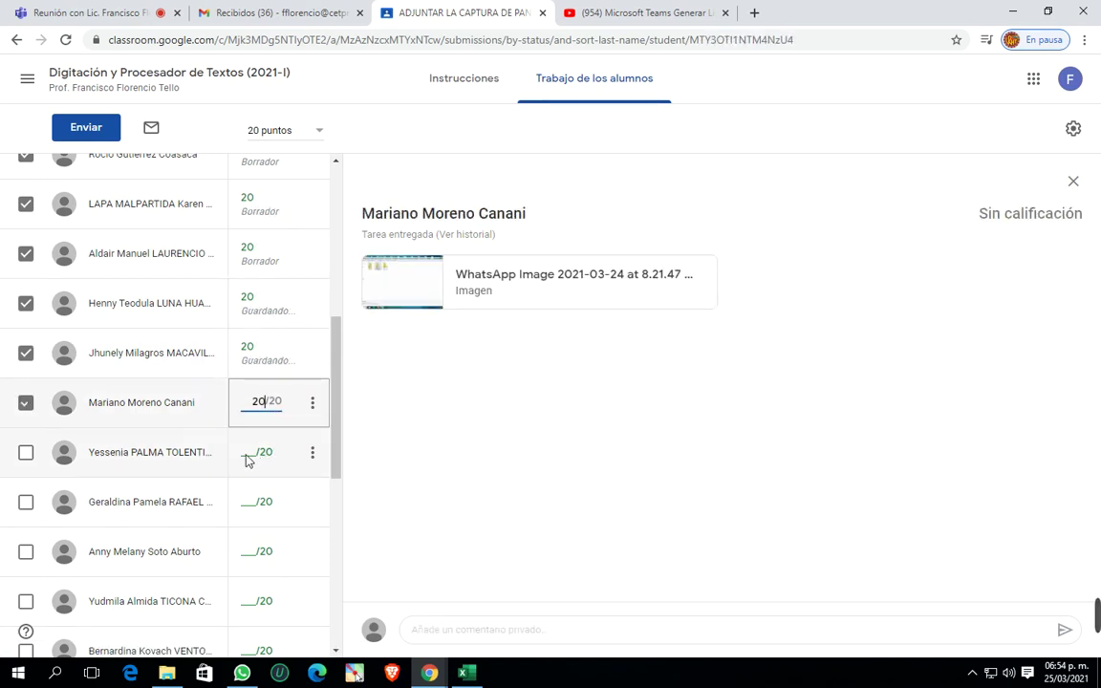
left_click(264, 459)
type("20")
left_click(260, 504)
type("20")
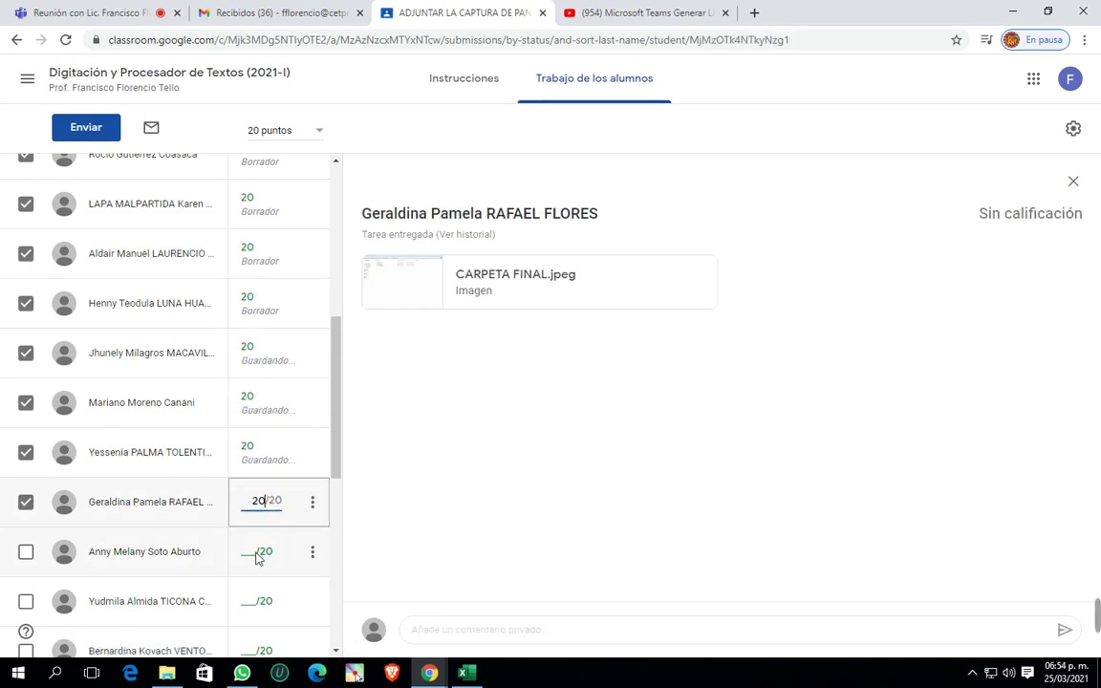
left_click(258, 559)
type("20")
left_click(259, 600)
type("20")
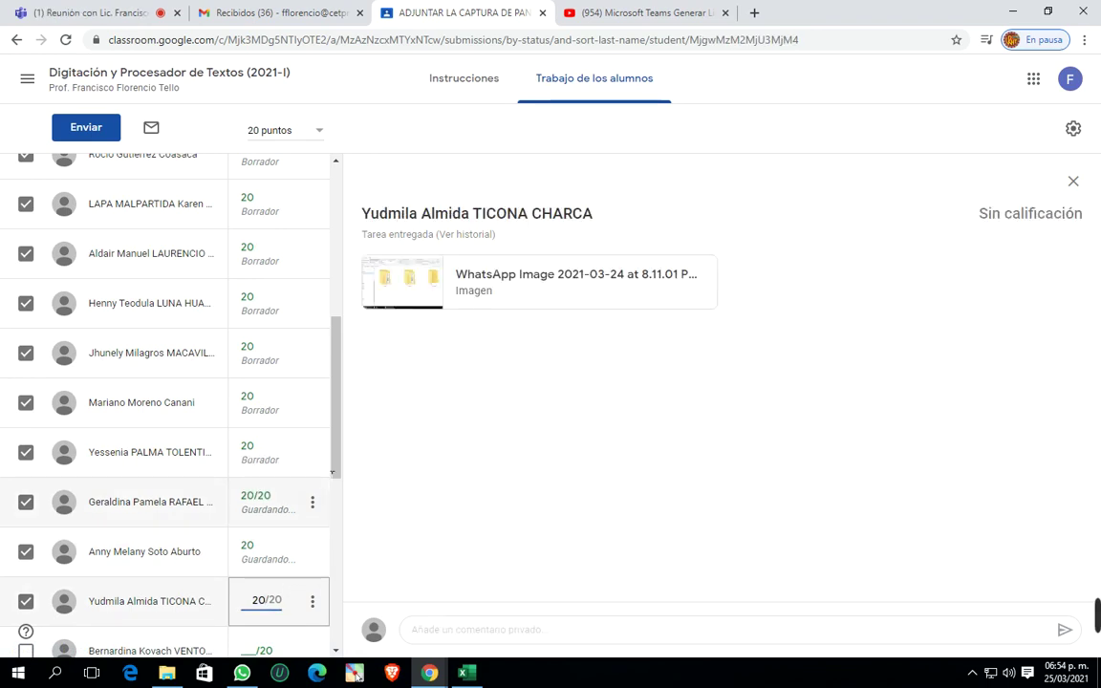
left_click_drag(335, 469, 336, 567)
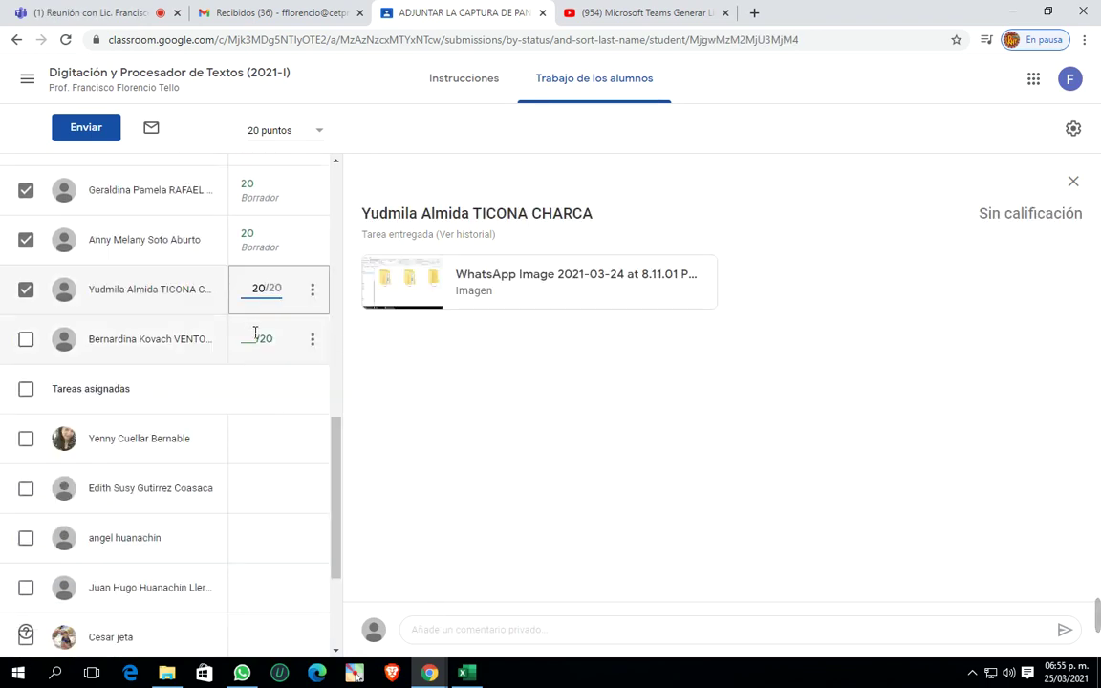
left_click(265, 340)
type("20")
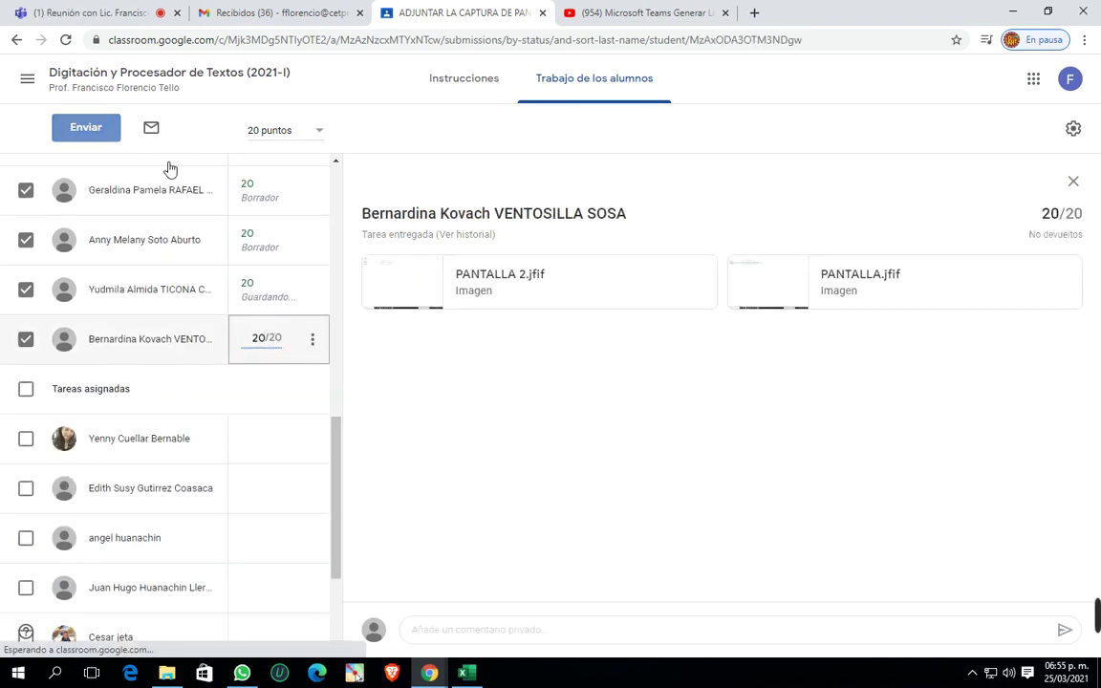
Return the graded work to all 17 students and go back to the course stream.
left_click(85, 127)
left_click(708, 621)
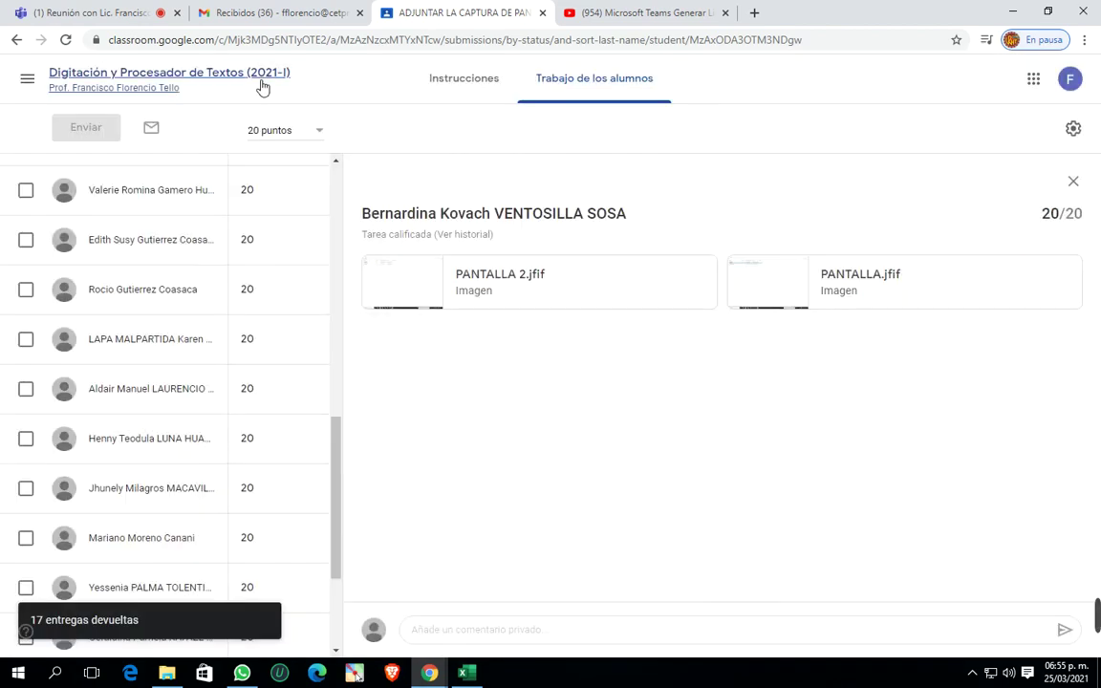
left_click(260, 82)
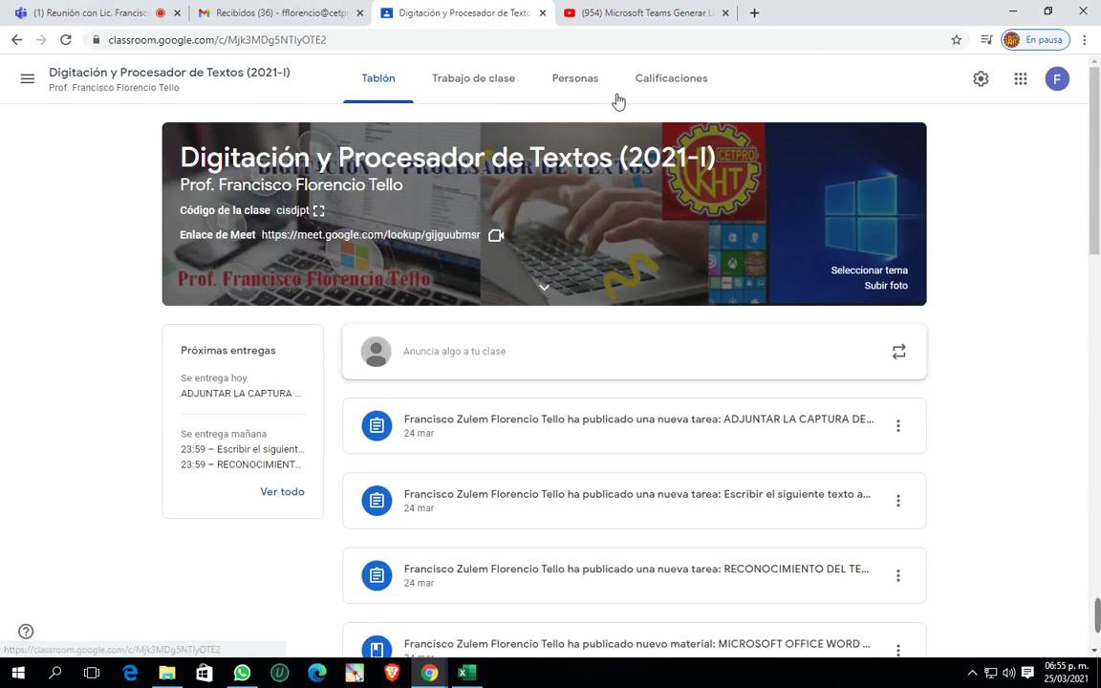
Give the student a 14 in the gradebook and return it to them.
left_click(643, 91)
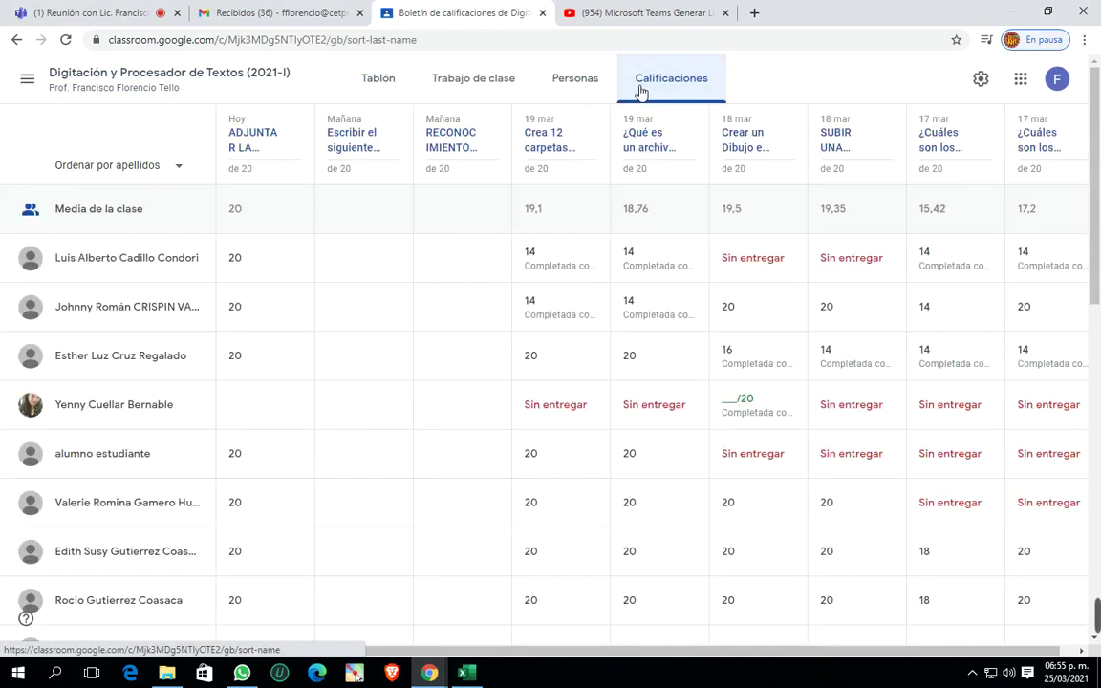
left_click(736, 406)
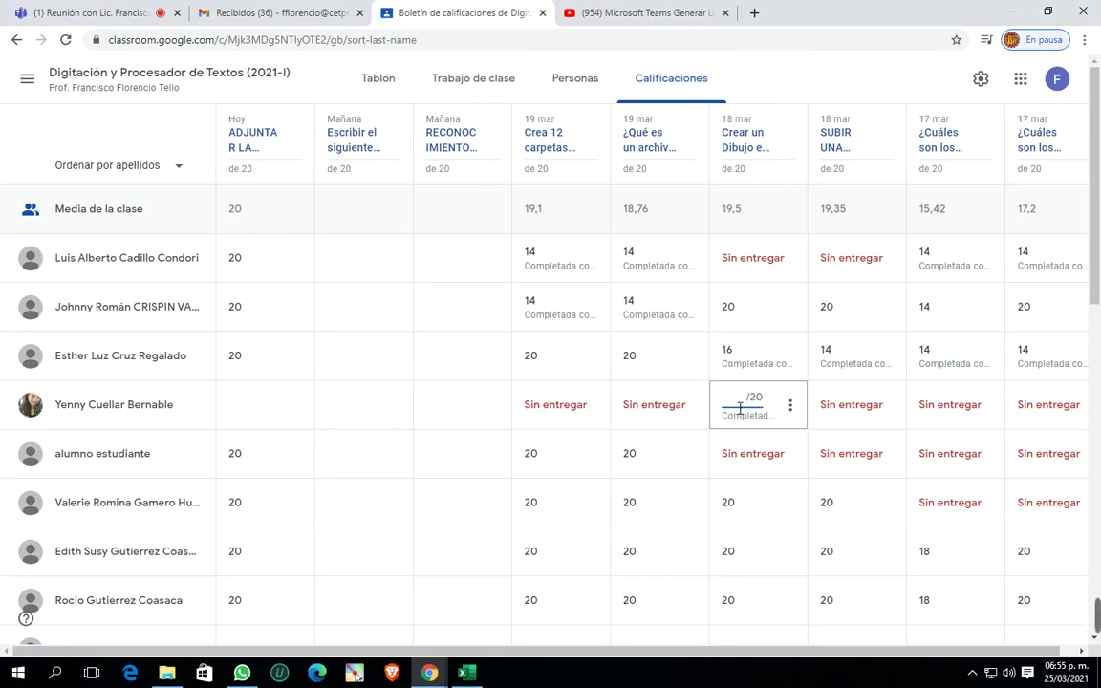
type("14")
left_click(790, 405)
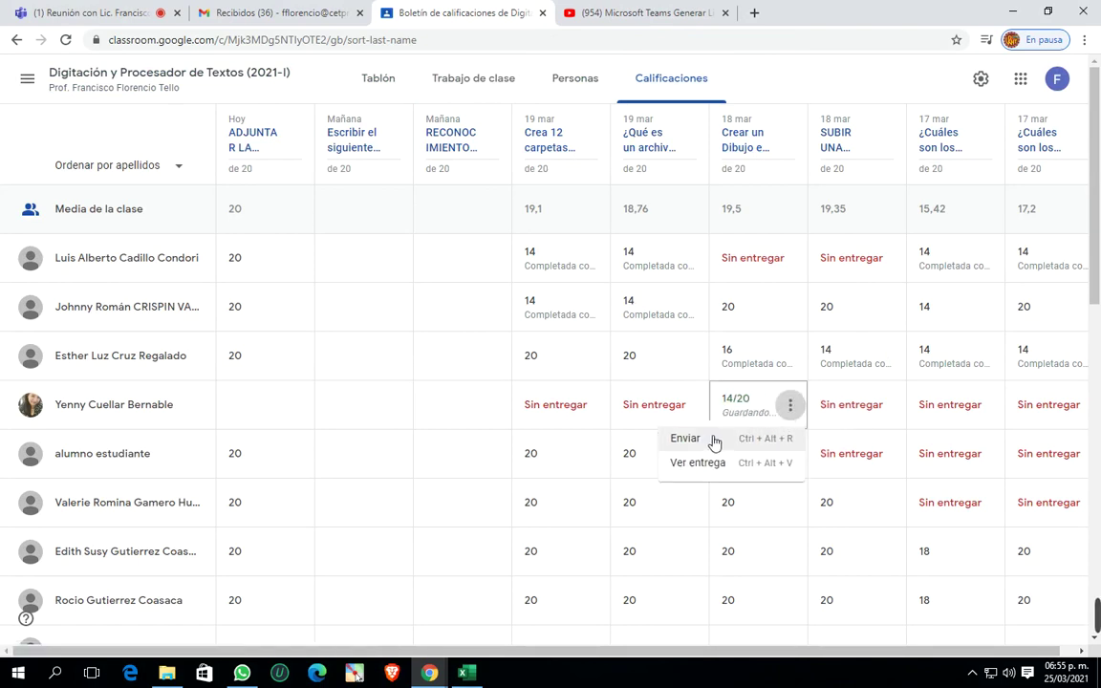
left_click(717, 447)
left_click(707, 437)
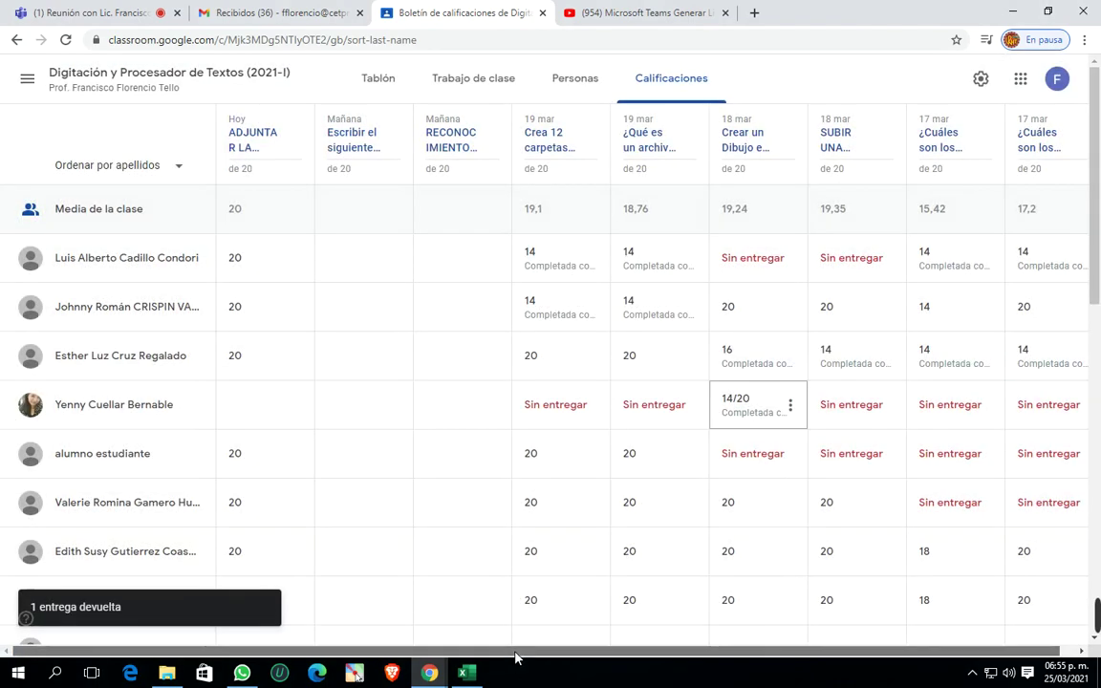
Scroll through the gradebook grid to review grades and class averages.
scroll(710, 600, "down", 2)
scroll(710, 600, "down", 2)
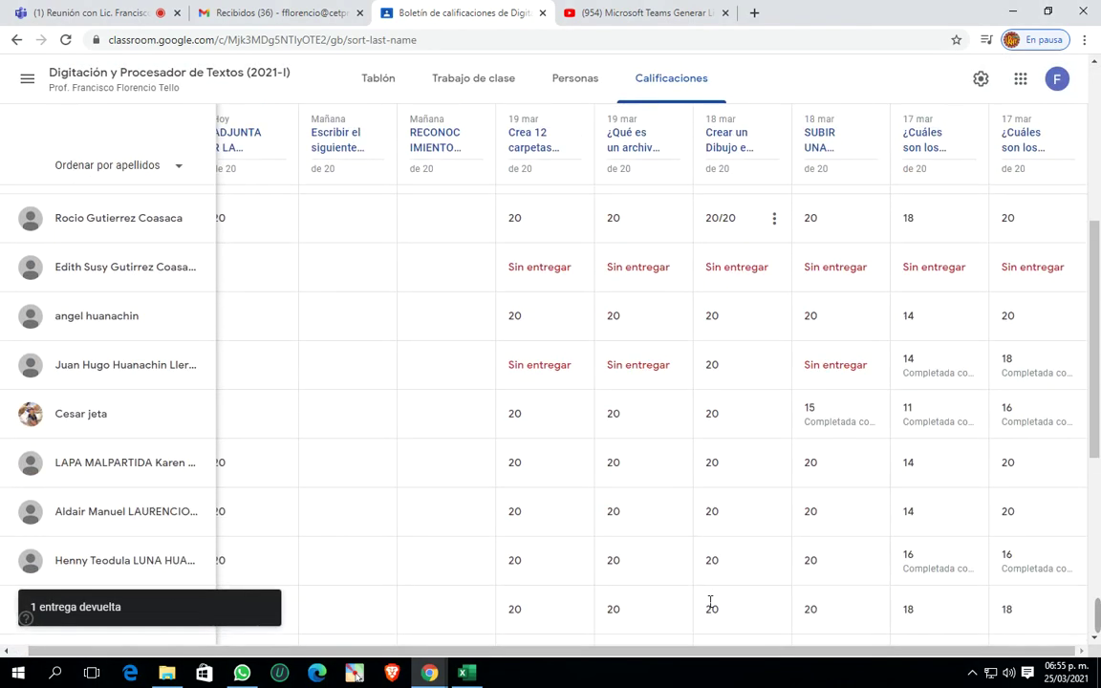
scroll(710, 600, "down", 2)
scroll(710, 600, "down", 3)
scroll(710, 601, "down", 1)
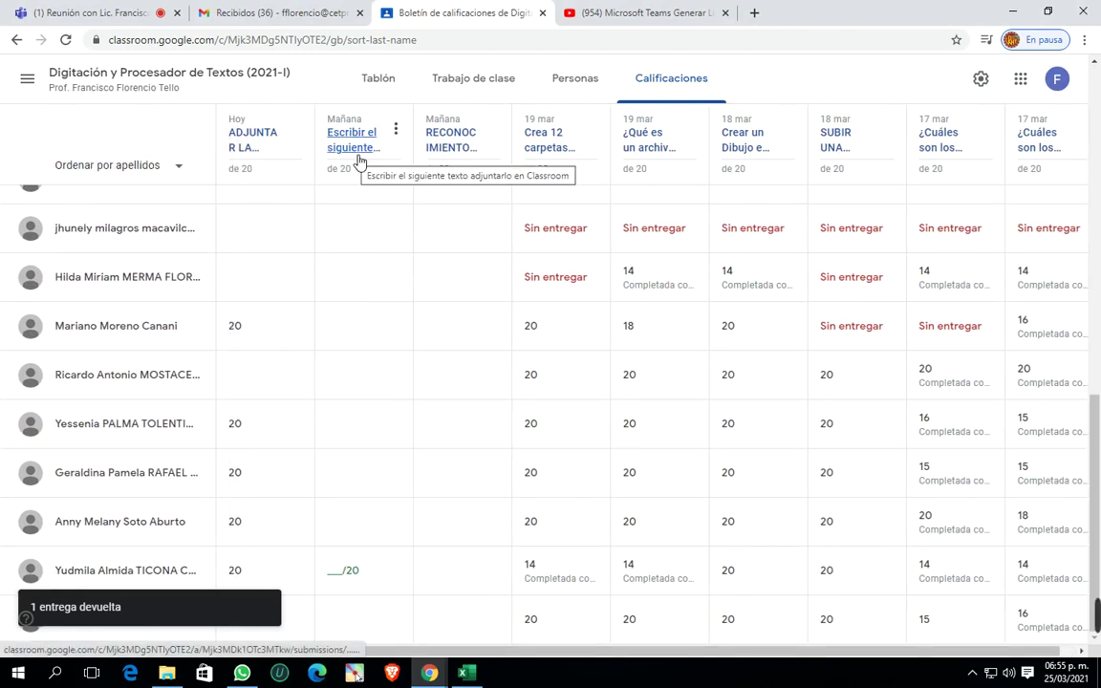
scroll(406, 502, "up", 10)
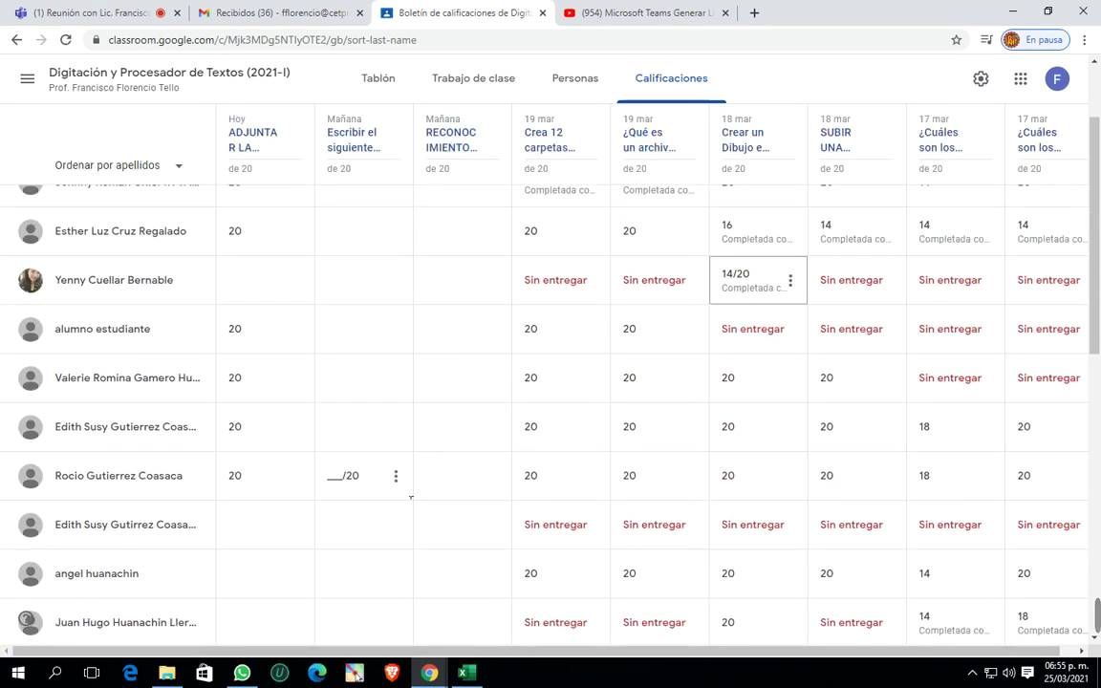
scroll(411, 496, "up", 3)
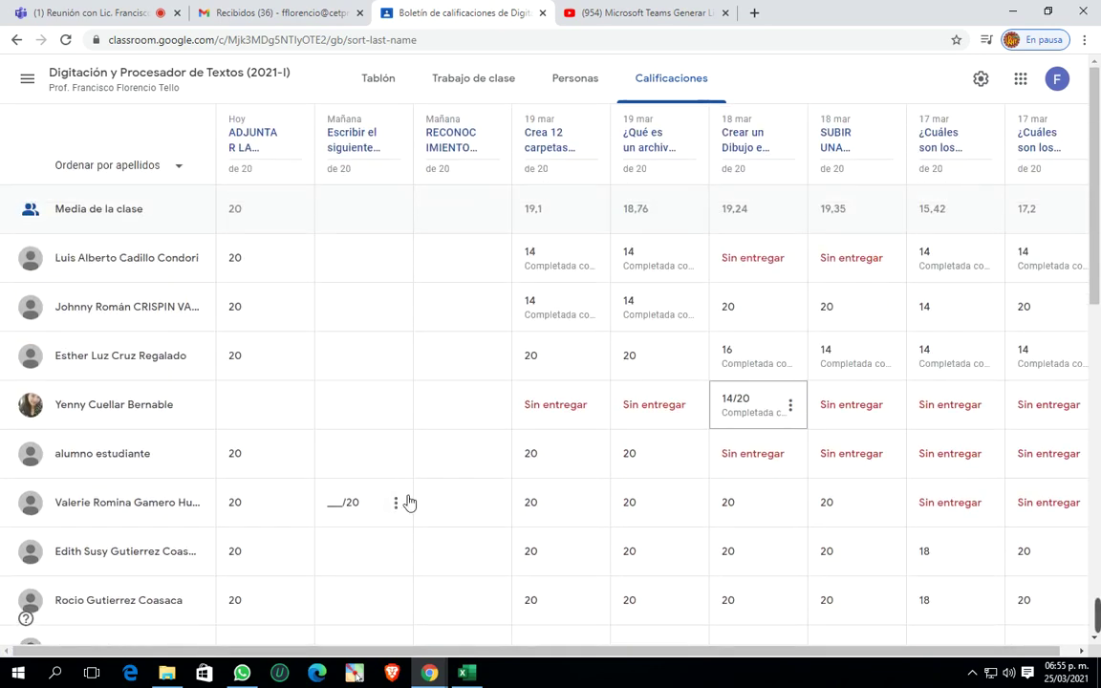
scroll(408, 502, "down", 1)
scroll(408, 502, "down", 8)
scroll(408, 502, "down", 4)
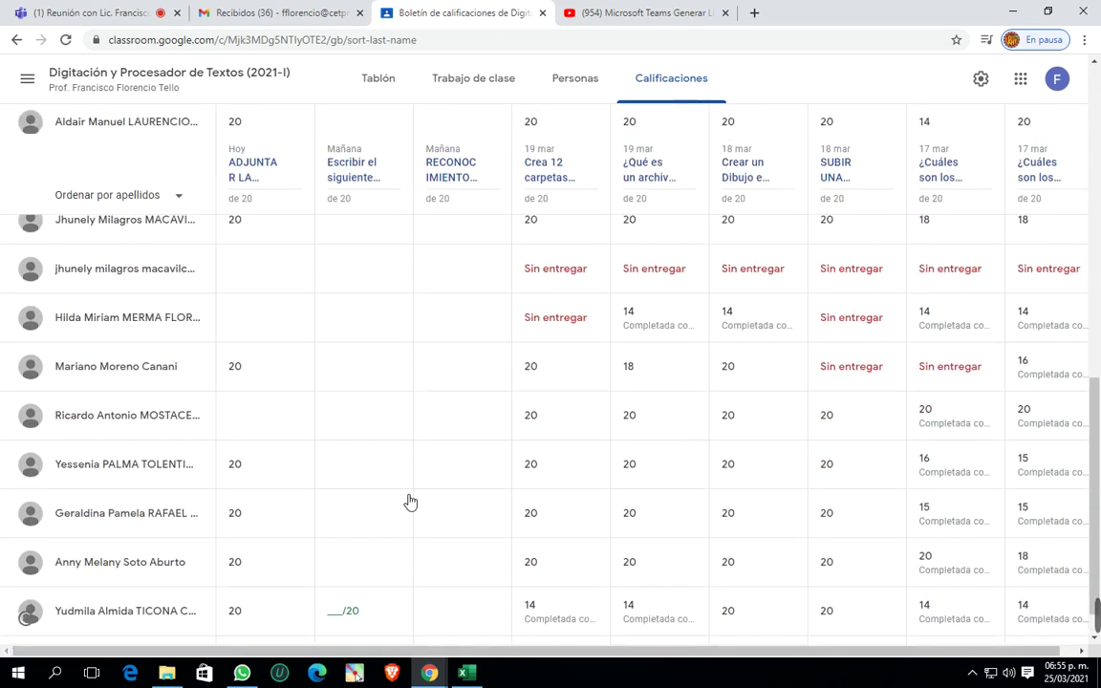
scroll(409, 502, "up", 8)
scroll(409, 501, "up", 5)
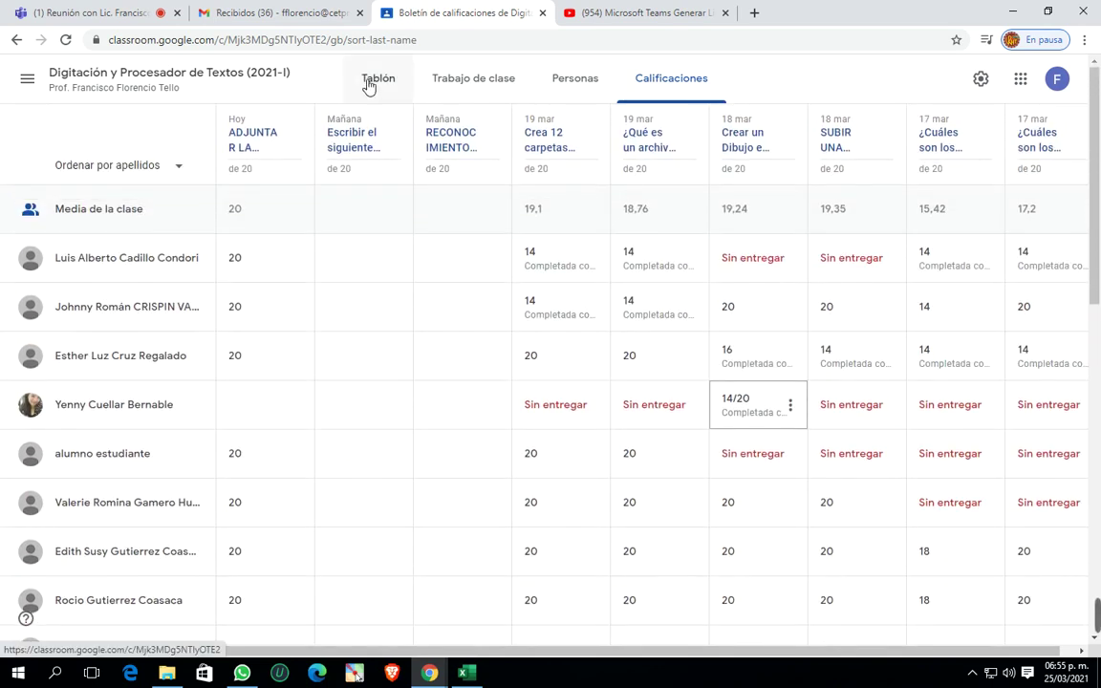
Open Trabajo de clase and scroll down to the UD1/Act7 topics.
left_click(229, 73)
left_click(496, 89)
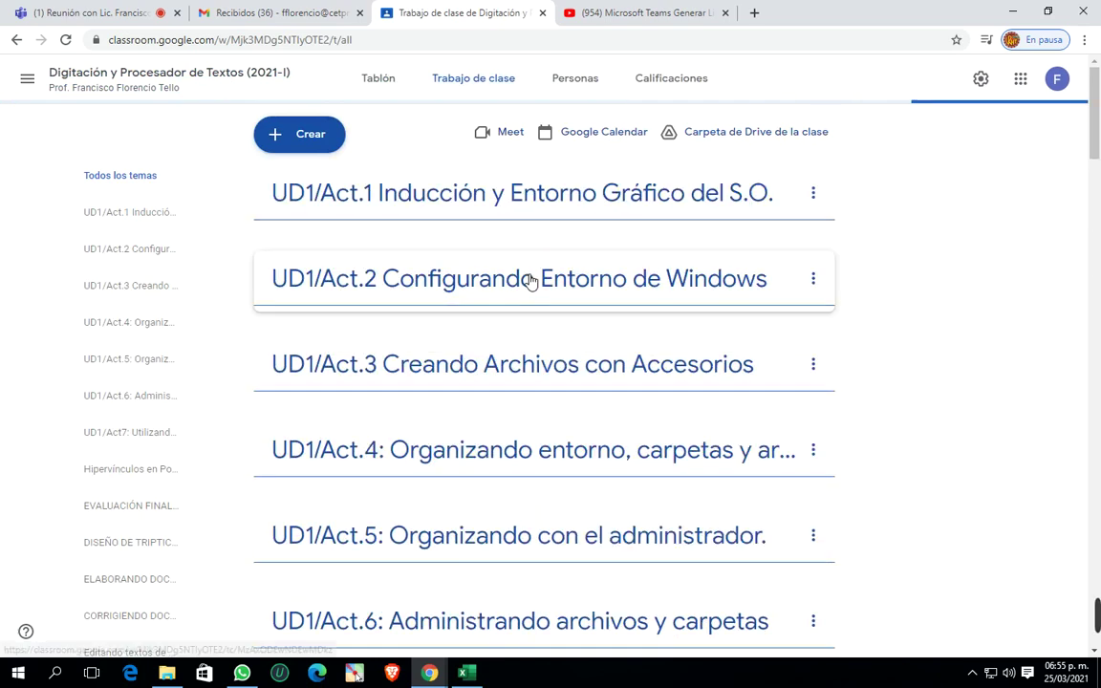
scroll(531, 281, "down", 3)
scroll(531, 281, "down", 5)
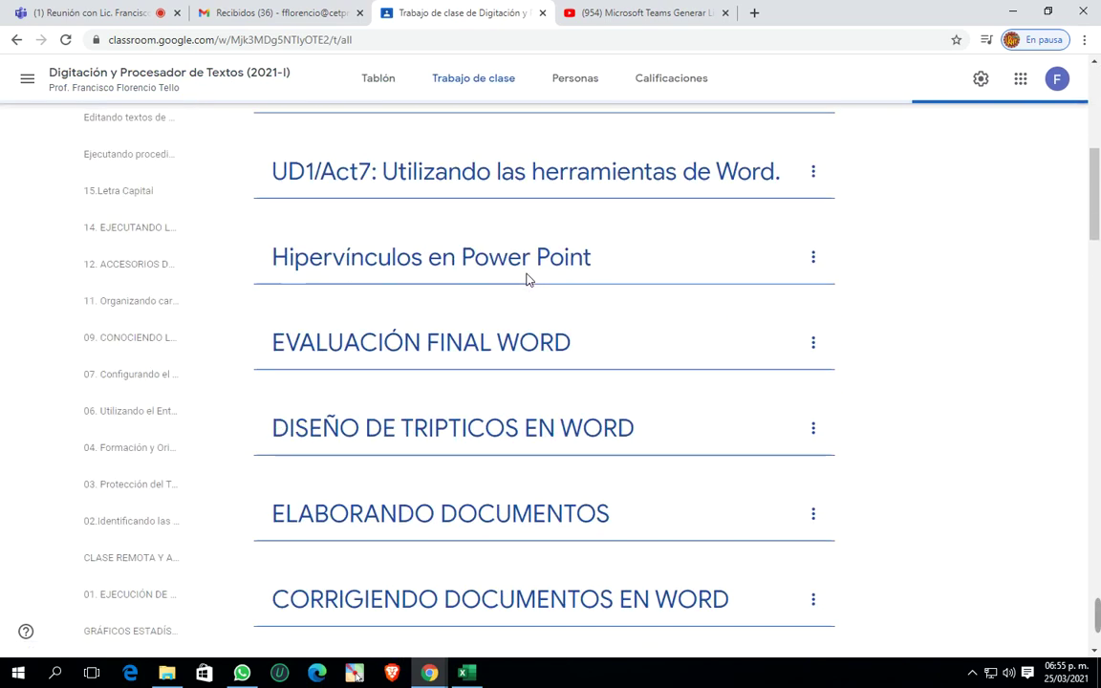
scroll(401, 399, "down", 5)
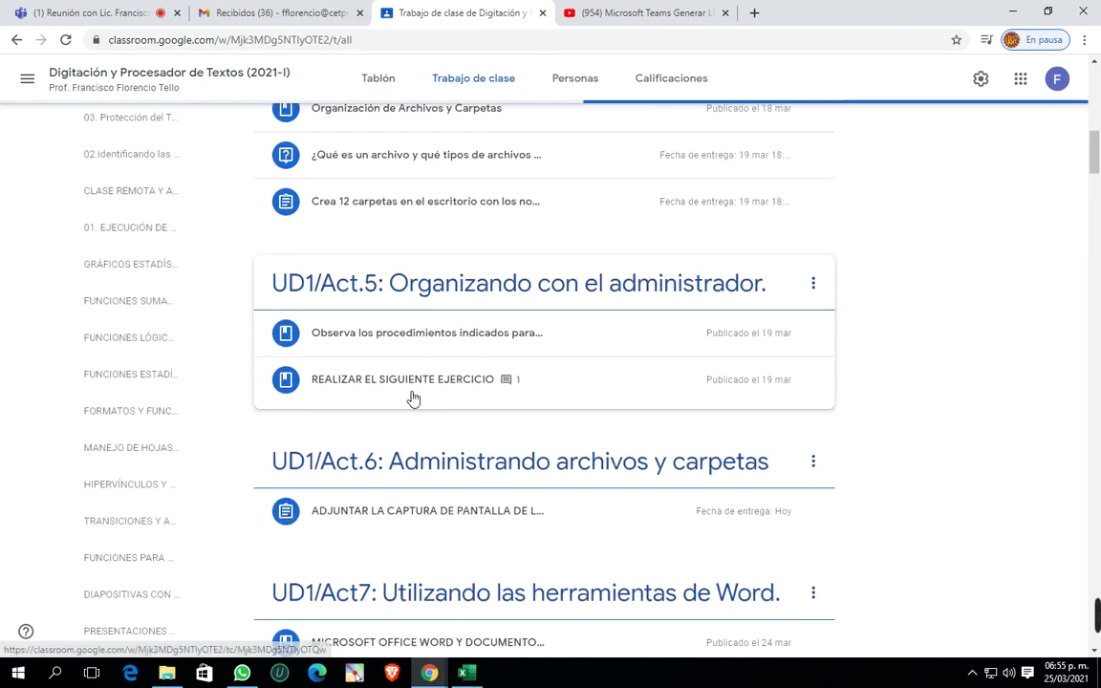
scroll(413, 386, "down", 2)
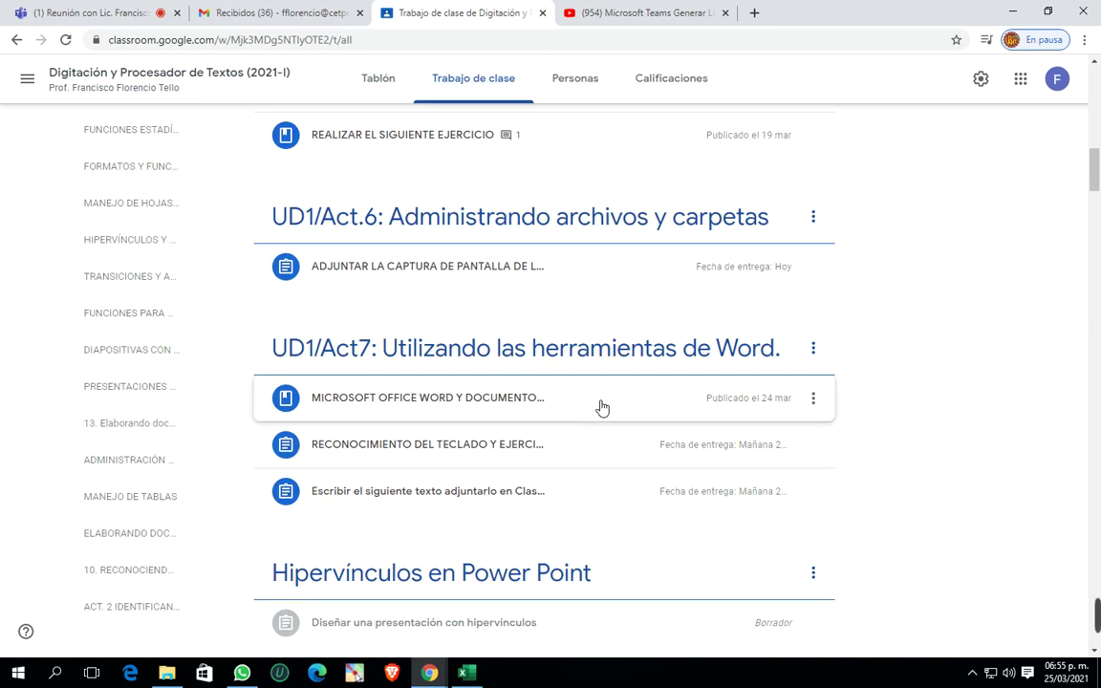
scroll(602, 408, "up", 1)
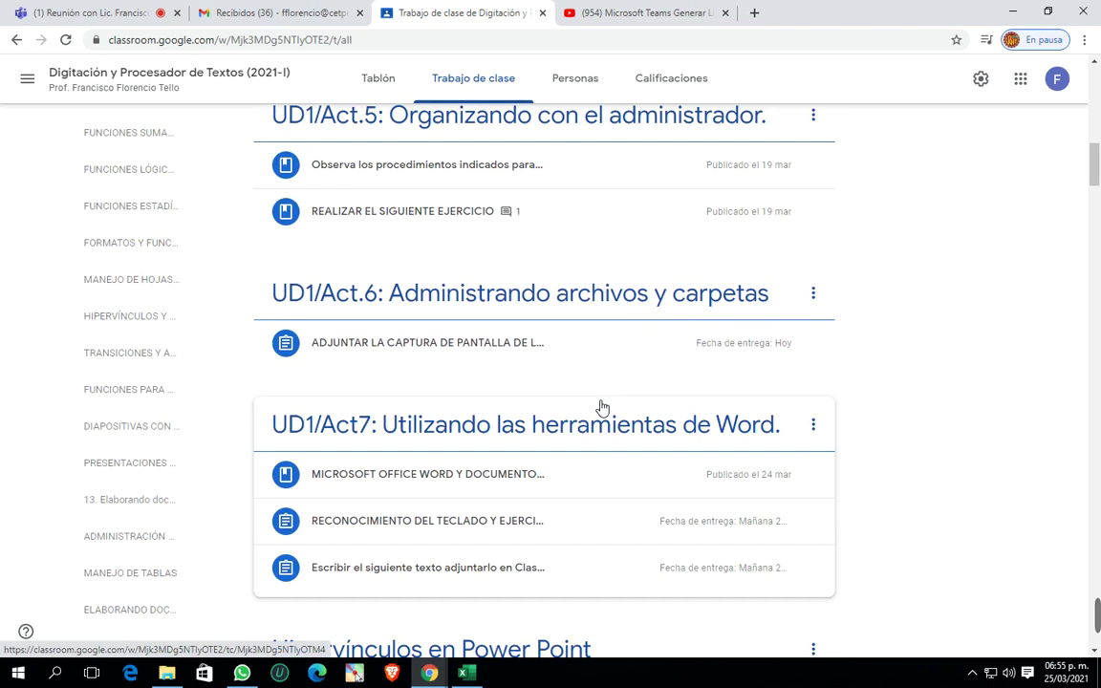
Expand and collapse the Microsoft Word material, then return to the Teams meeting tab.
left_click(504, 477)
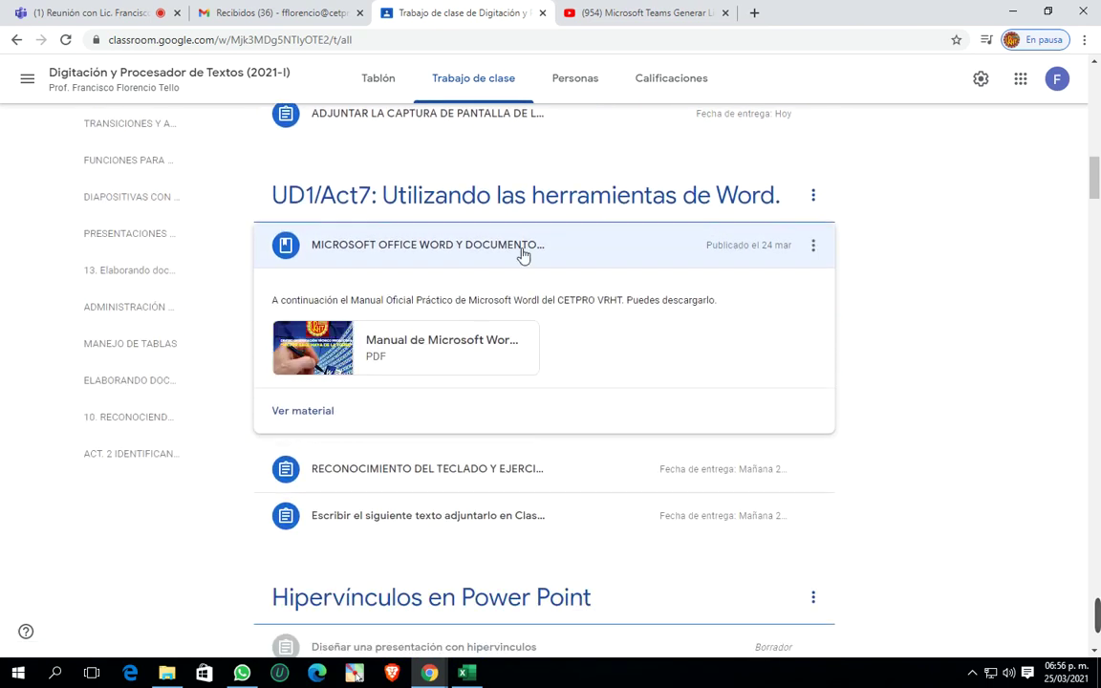
left_click(518, 251)
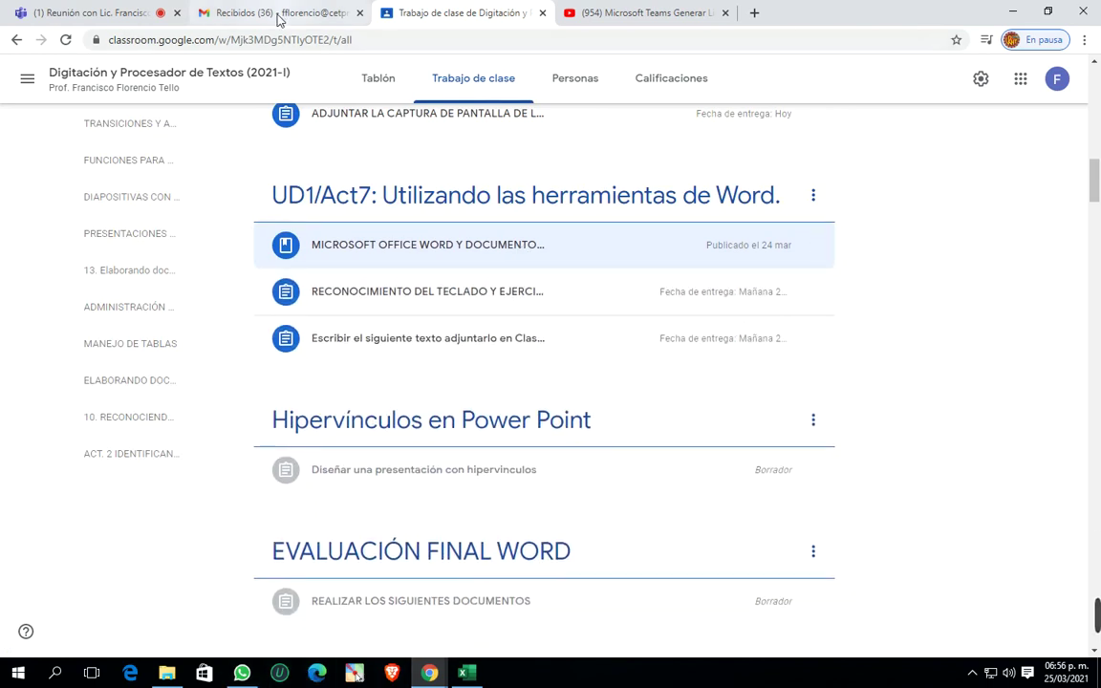
left_click(113, 12)
mouse_move(518, 272)
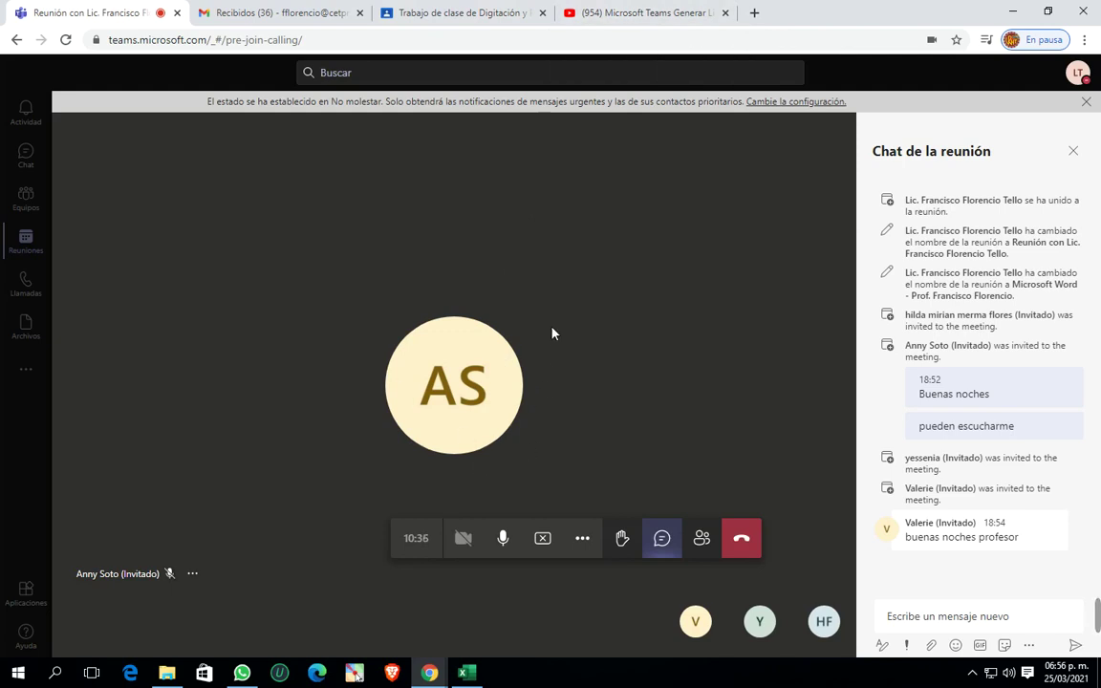
Stop screen sharing, admit the waiting student, and briefly check WhatsApp.
left_click(544, 543)
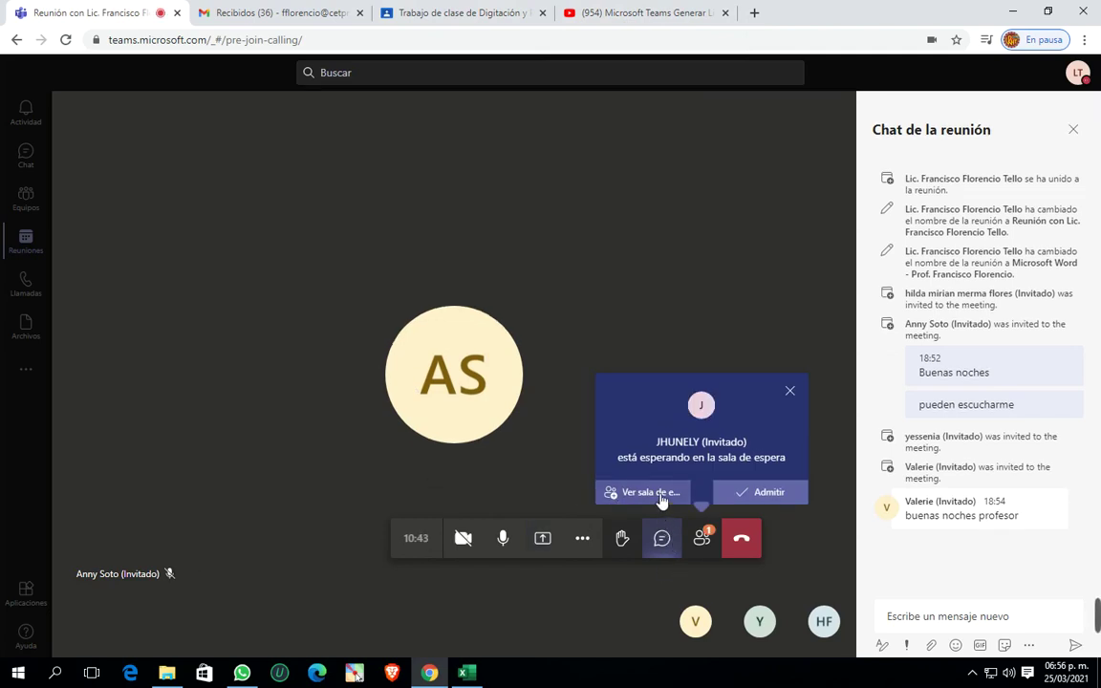
left_click(766, 494)
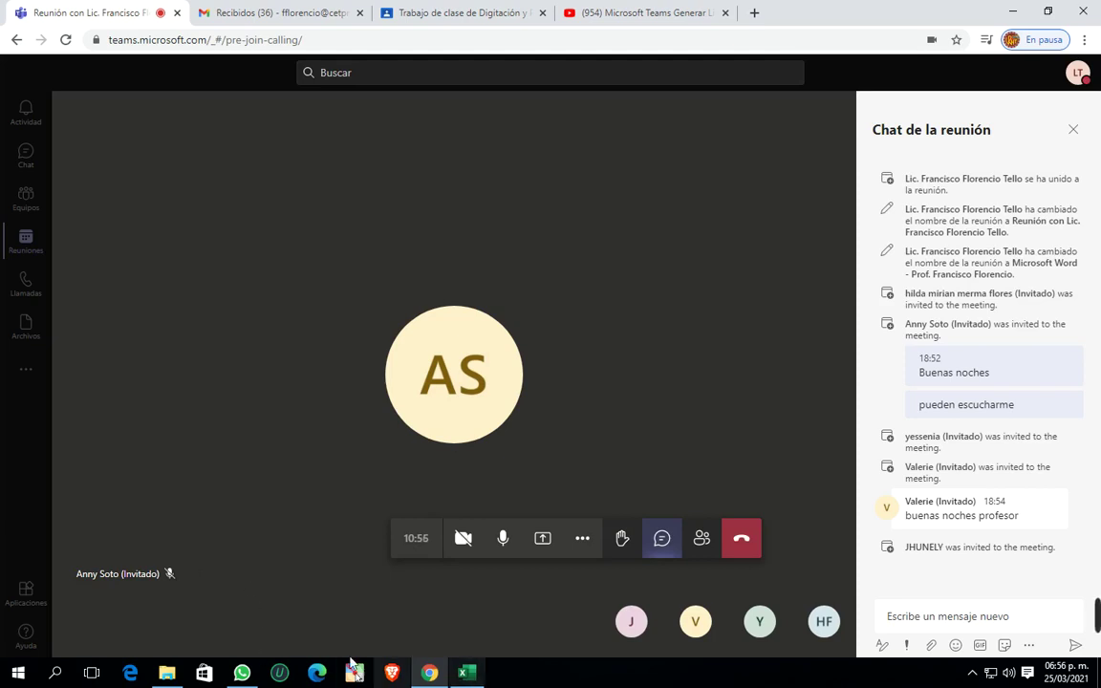
left_click(243, 673)
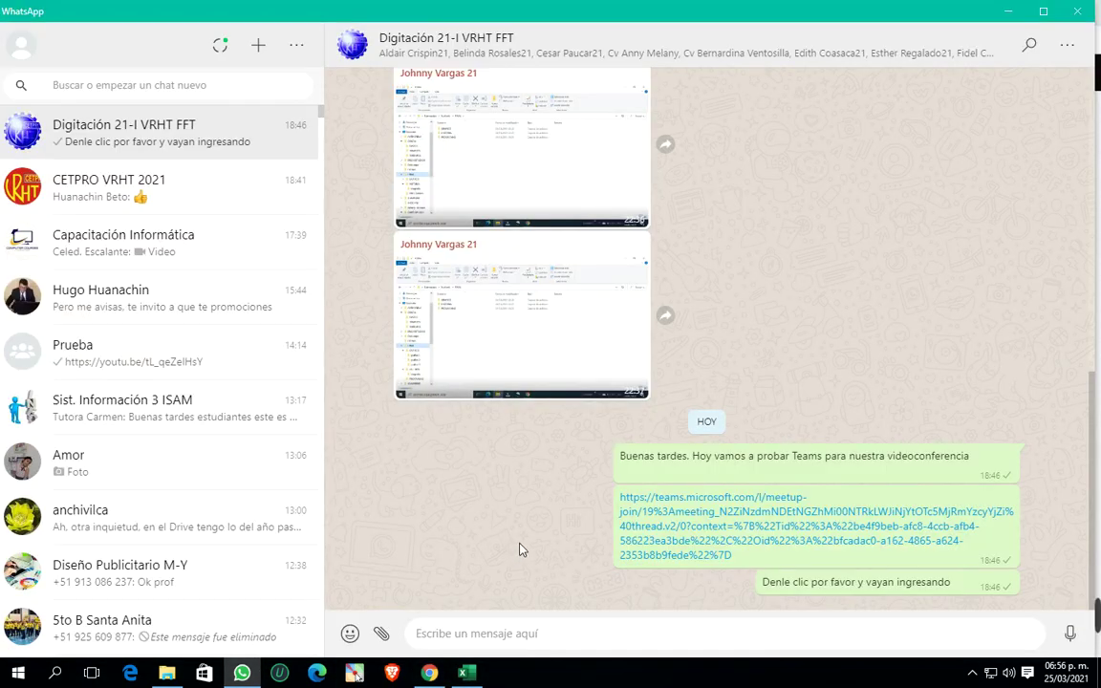
left_click(1007, 10)
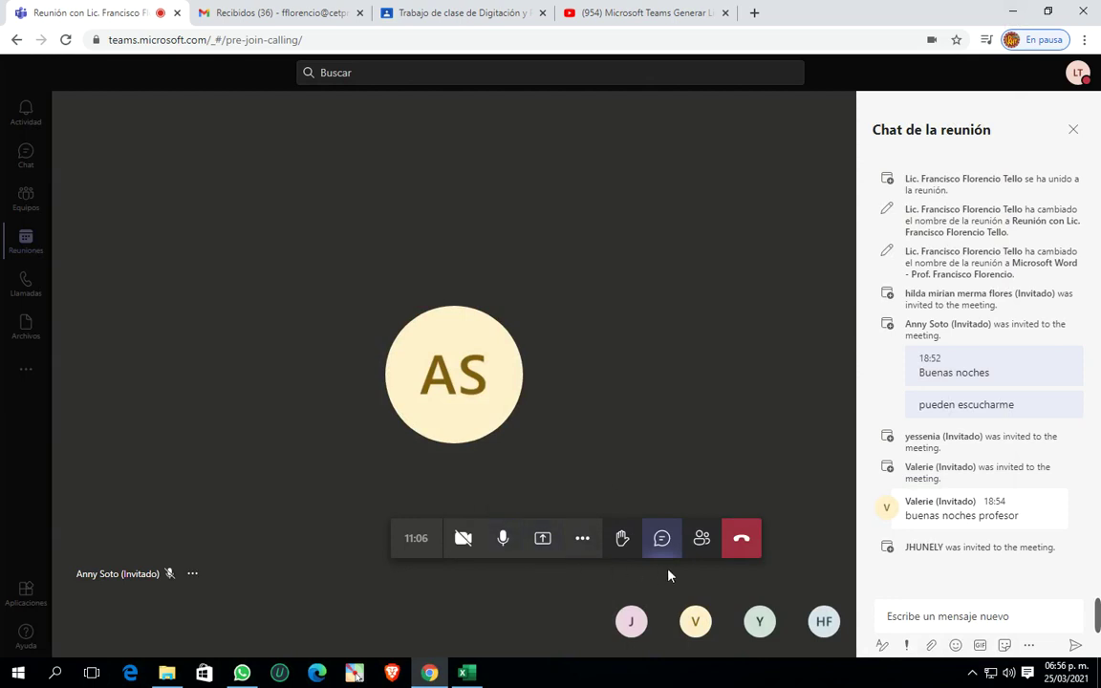
Copy the meeting link via Compartir invitación in the participants panel.
left_click(703, 542)
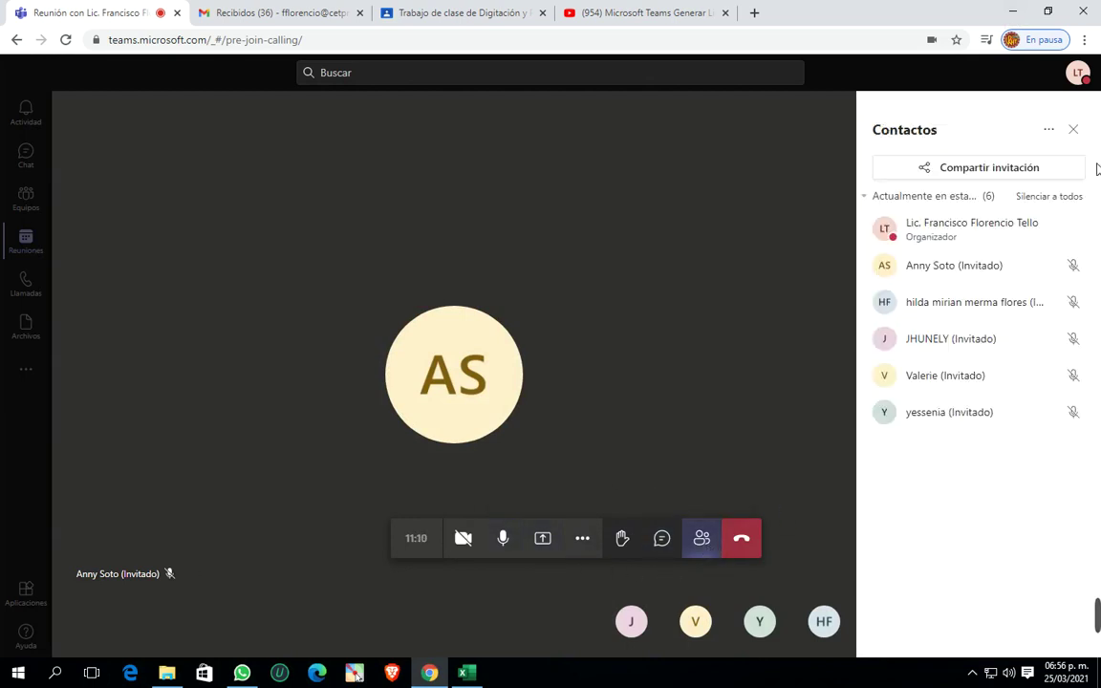
left_click(1029, 167)
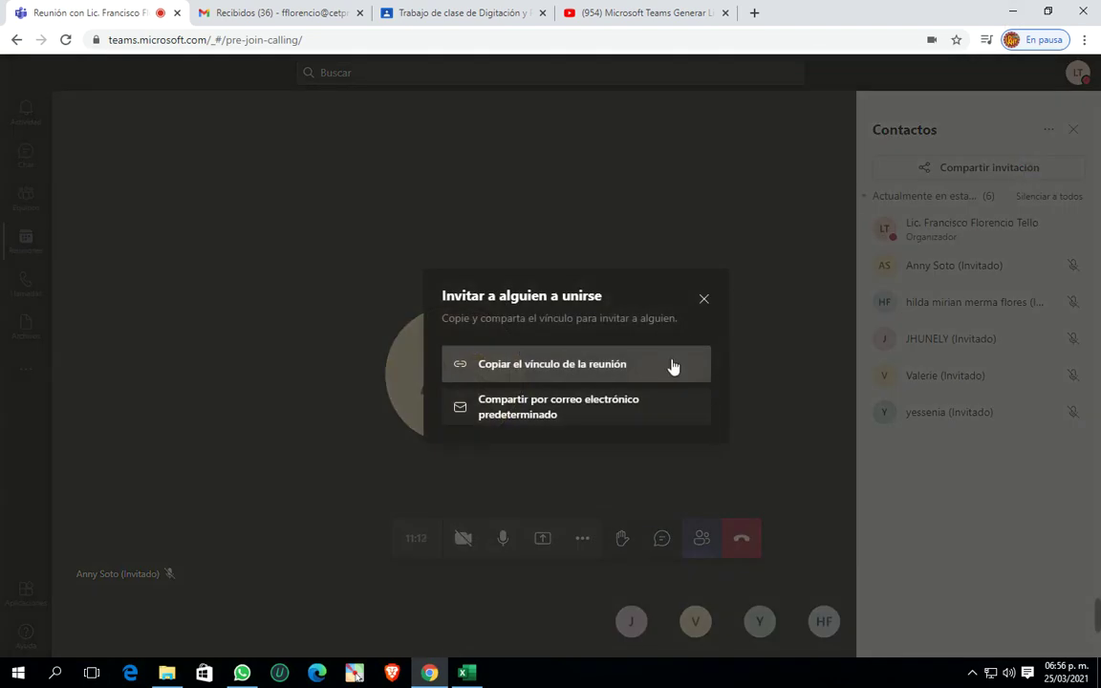
left_click(673, 367)
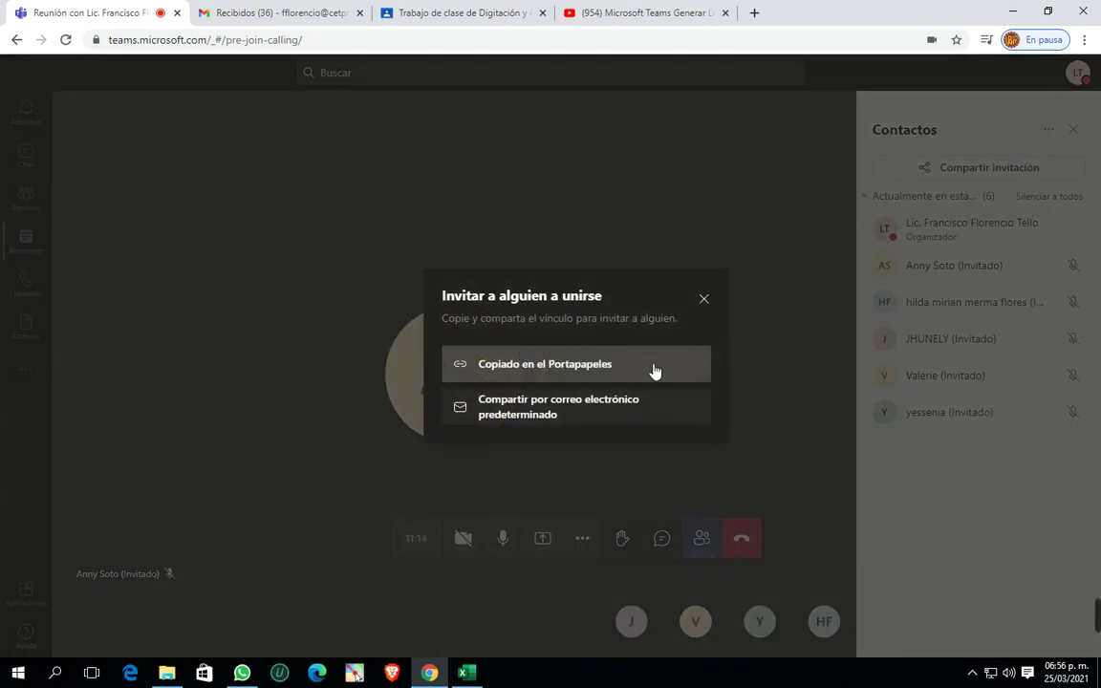
left_click(704, 298)
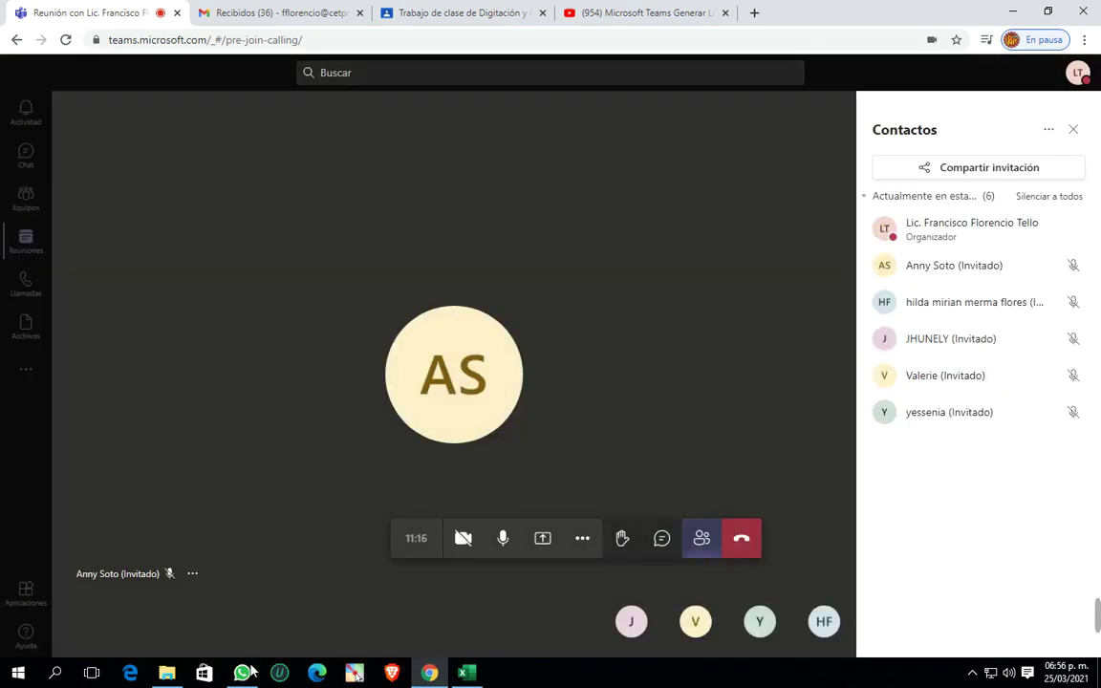
left_click(241, 672)
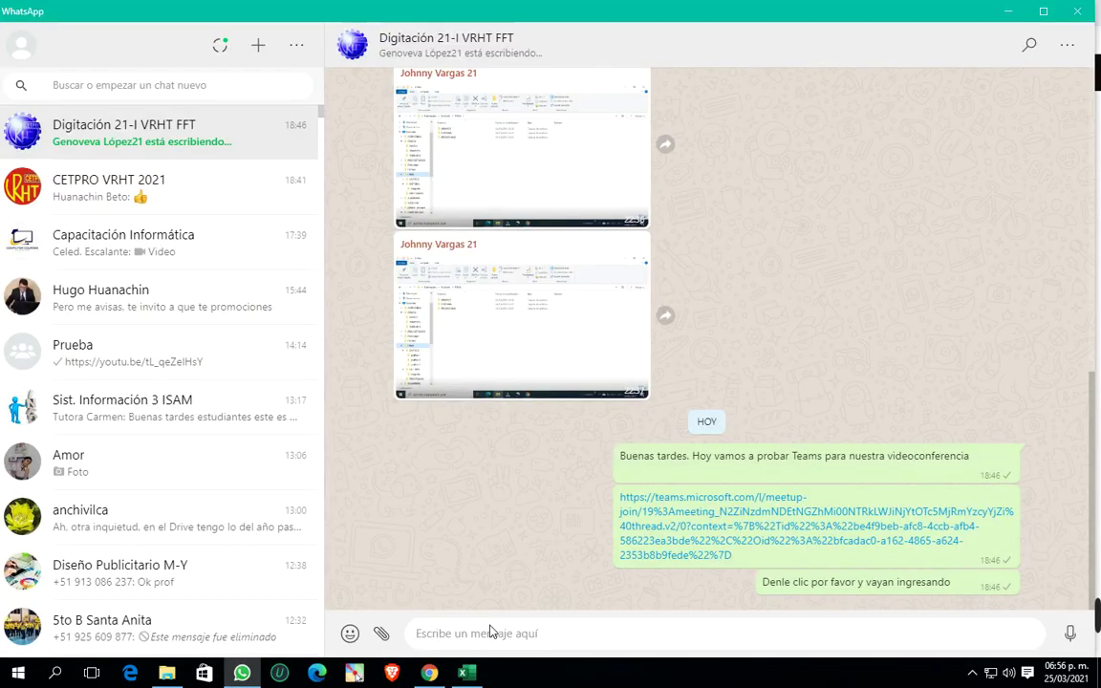
Send 'Reiteramos el link de hoy' plus the pasted Teams link to the WhatsApp class group.
type("Reiteramos el link de hoy")
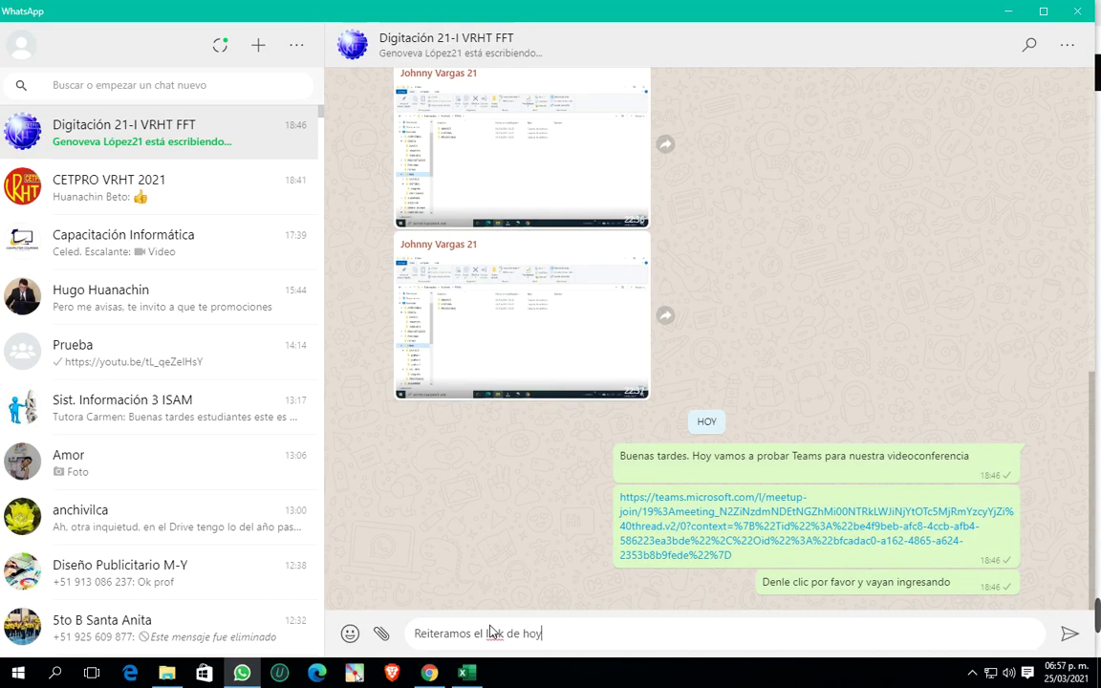
key("Return")
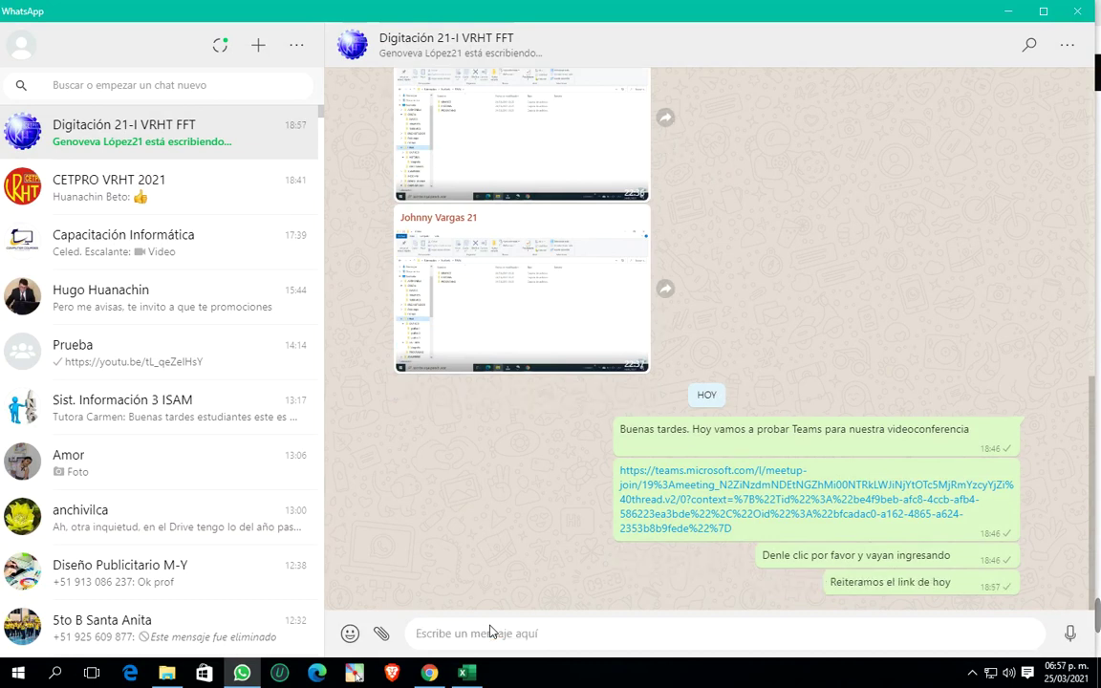
key("ctrl+v")
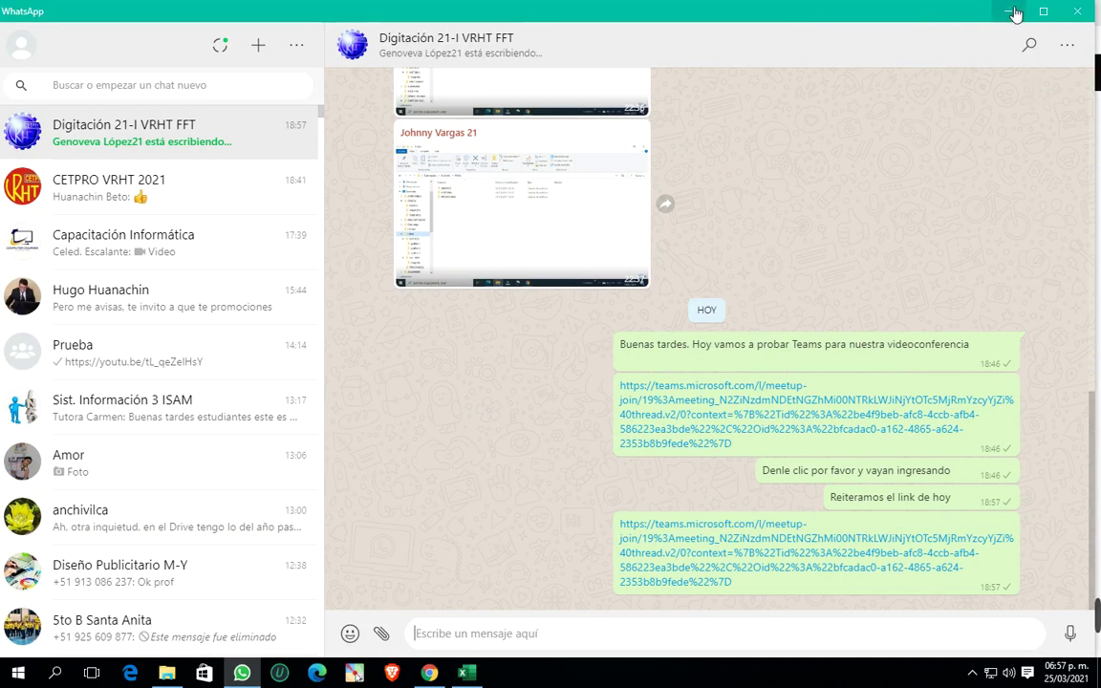
left_click(1013, 12)
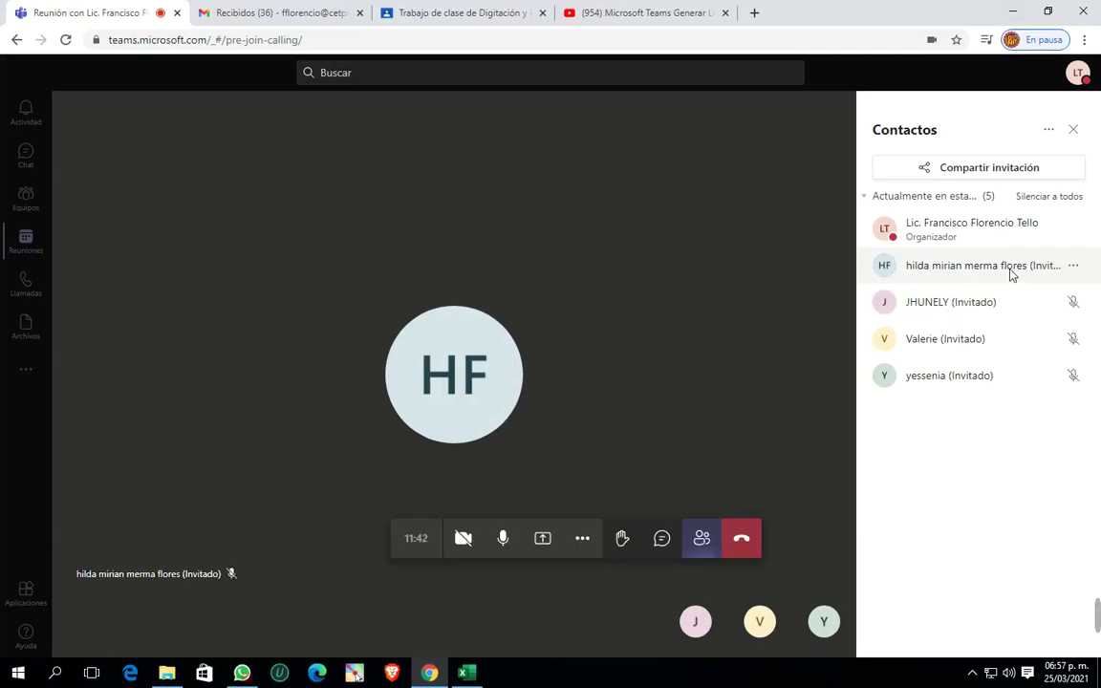
Mute your microphone and close the participants list.
left_click(1073, 267)
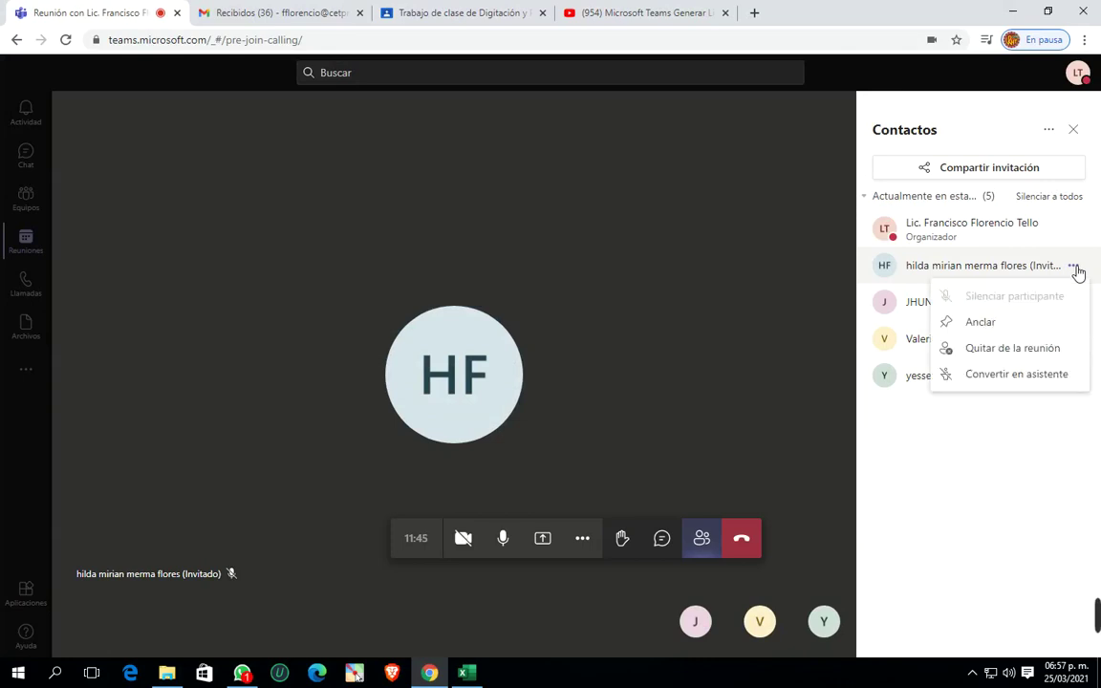
left_click(759, 335)
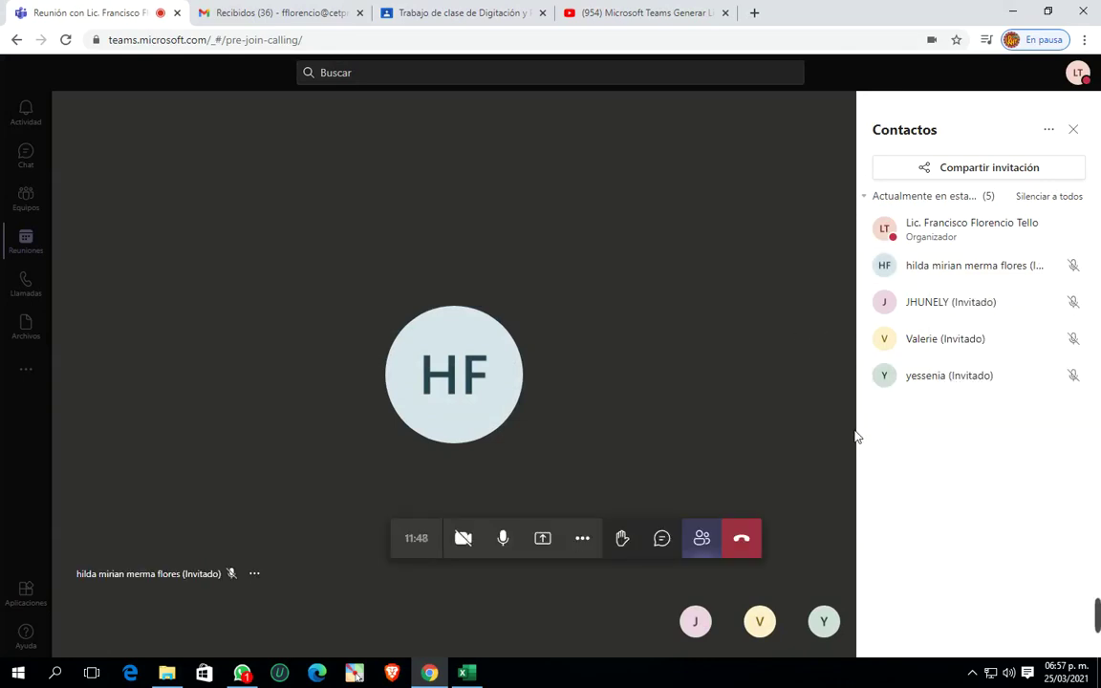
left_click(502, 538)
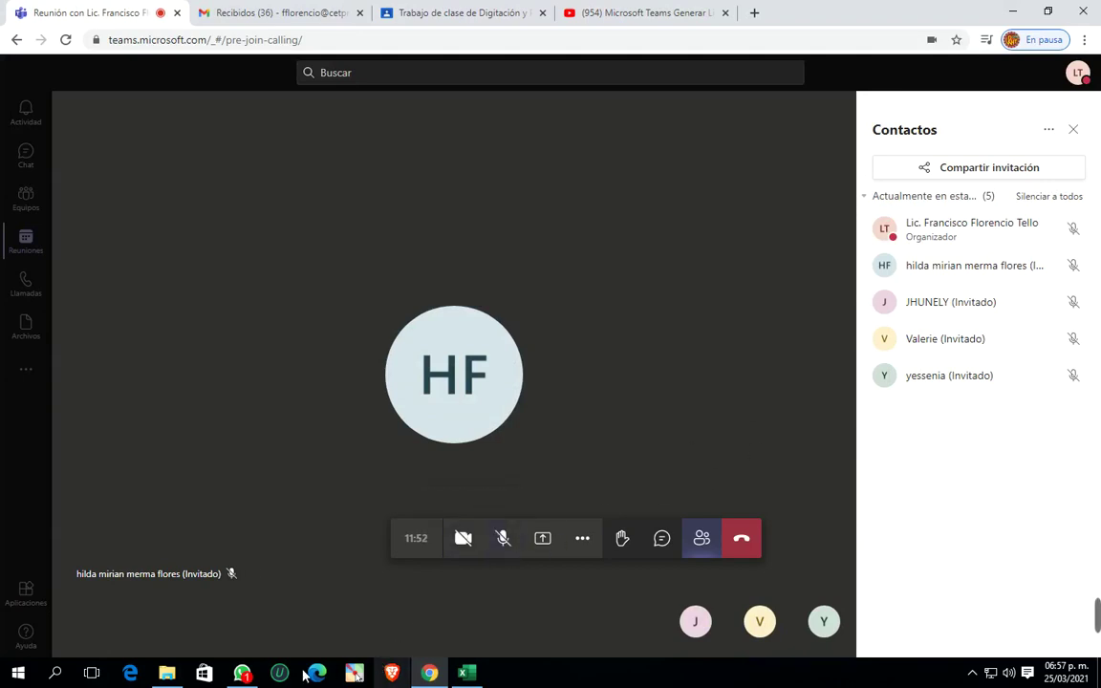
left_click(243, 672)
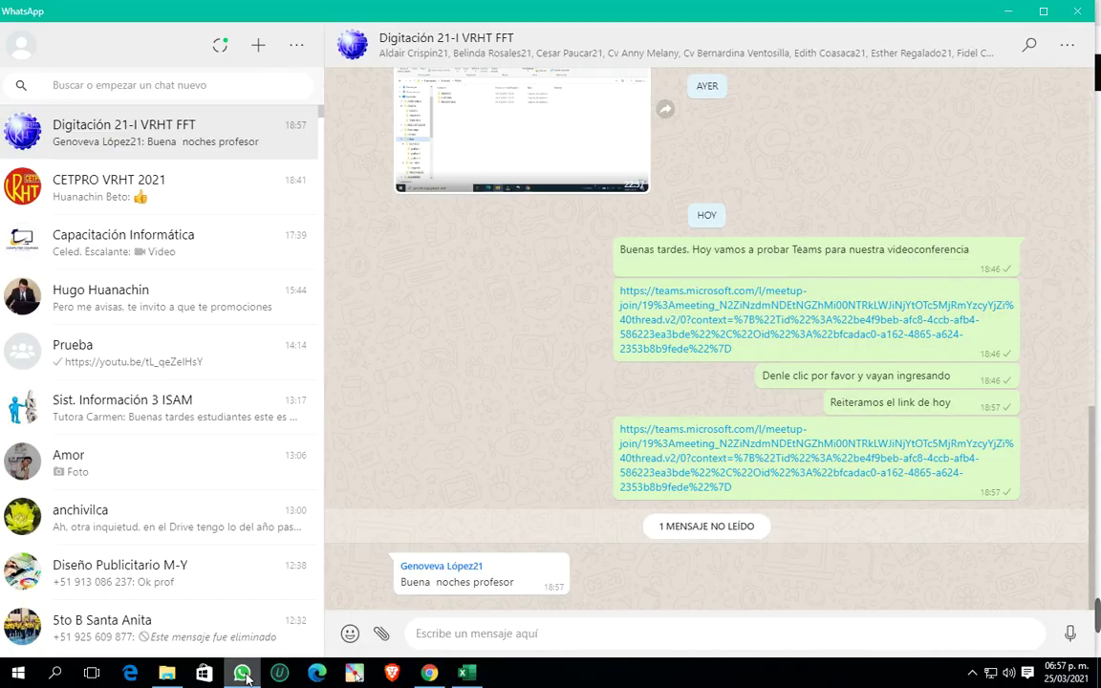
left_click(243, 672)
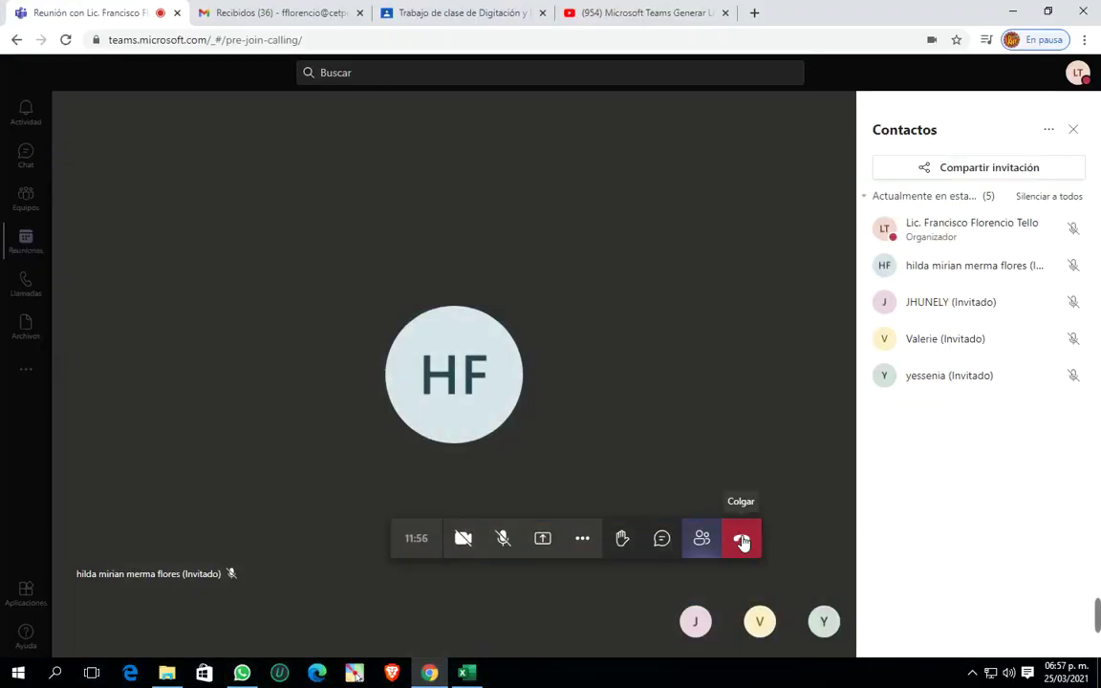
left_click(702, 543)
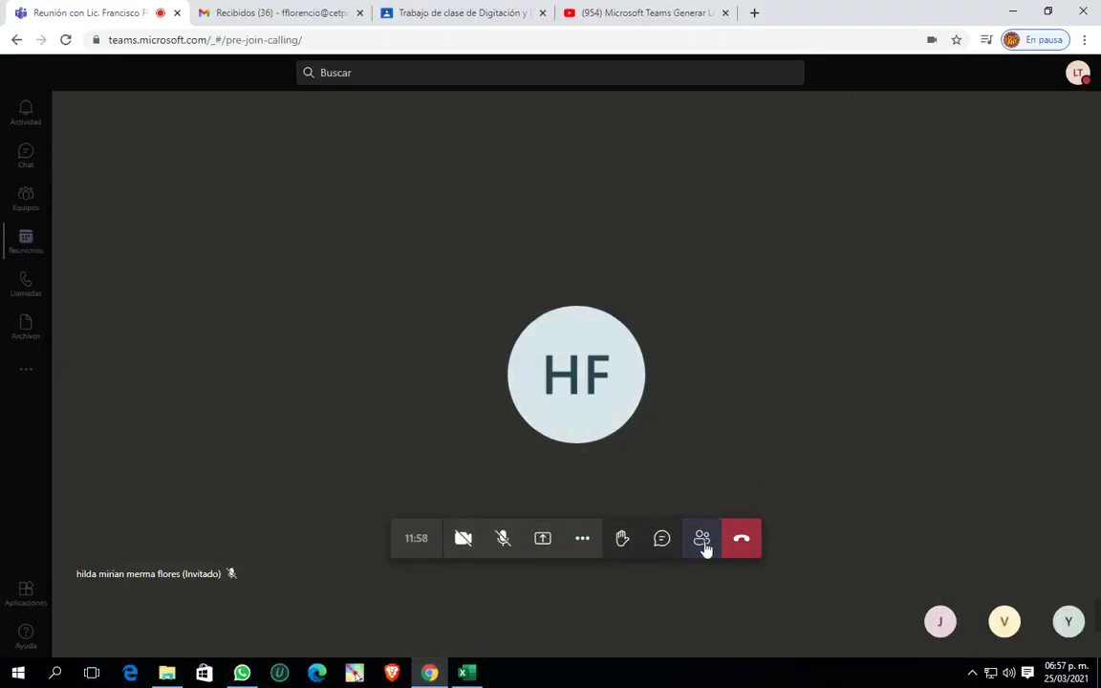
left_click(671, 543)
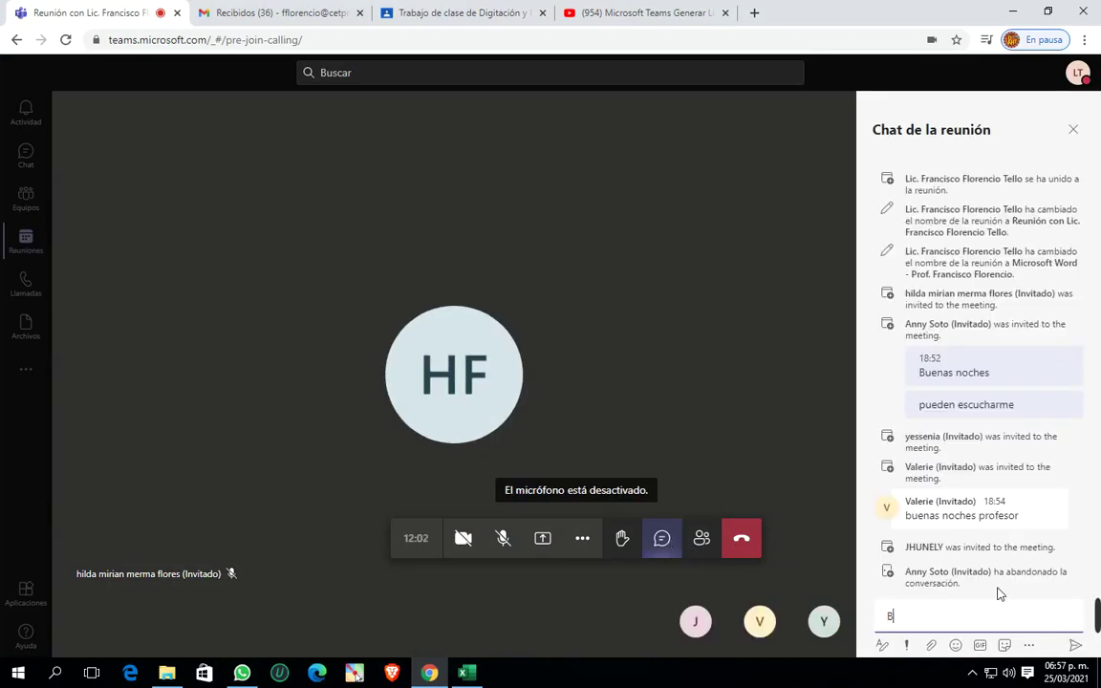
Send 'Buenas noches' in the meeting chat and admit the guest from the lobby.
type("Buenas noches")
key("Return")
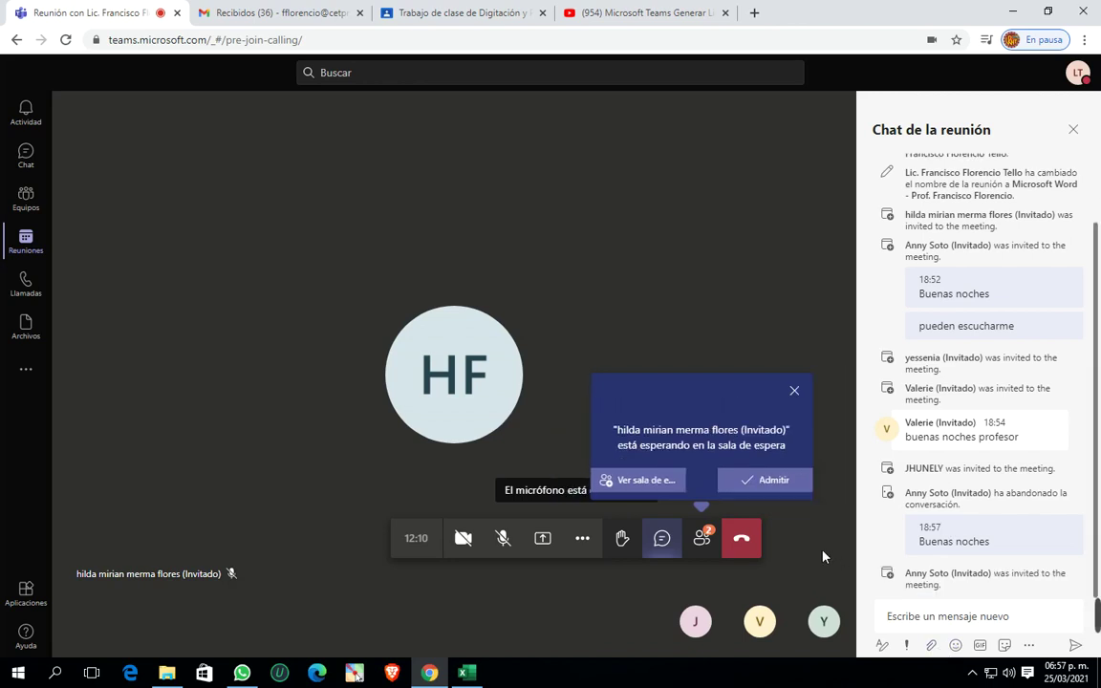
left_click(782, 497)
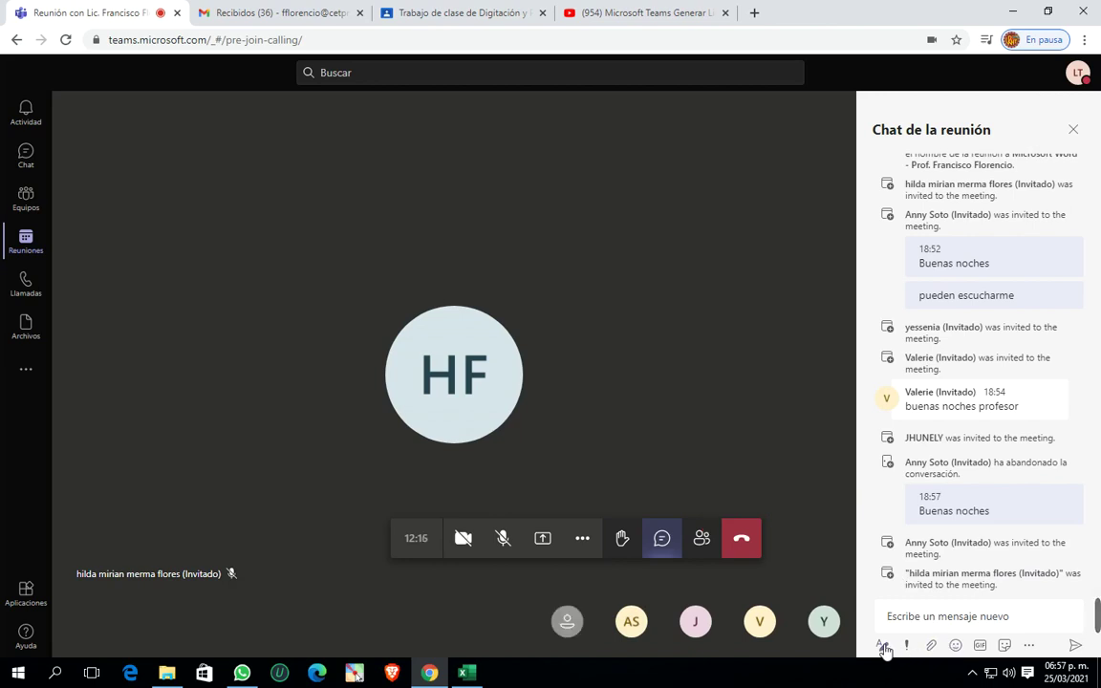
left_click(935, 647)
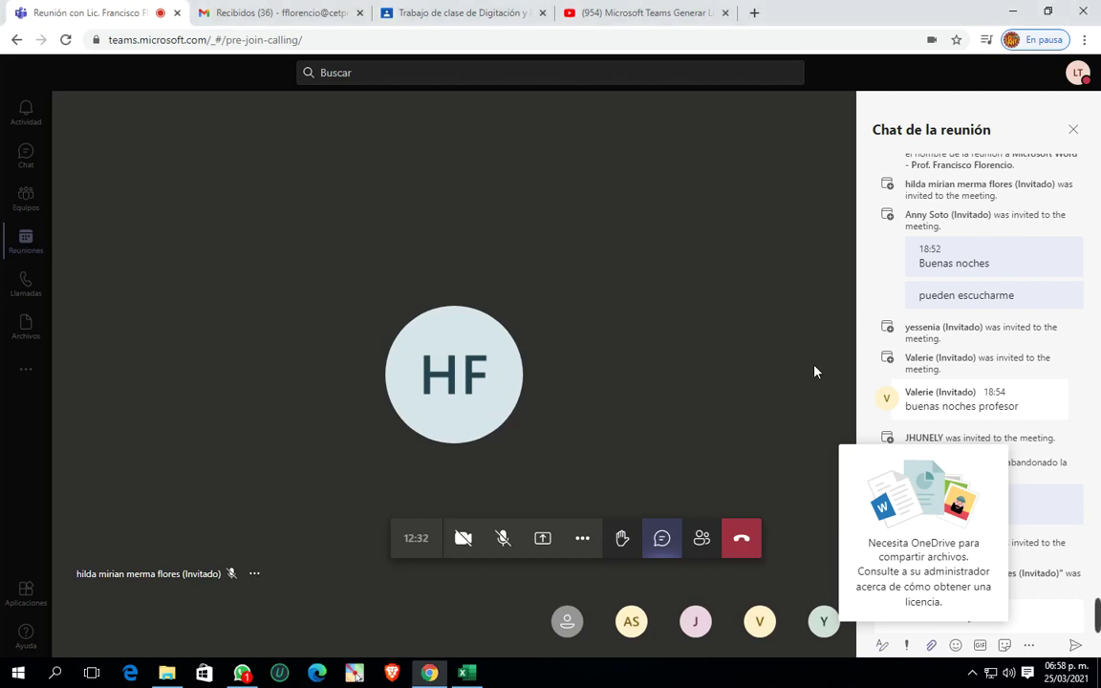
Write 'Bienvenidos todos' in the formatted message box and colour it red.
left_click(892, 649)
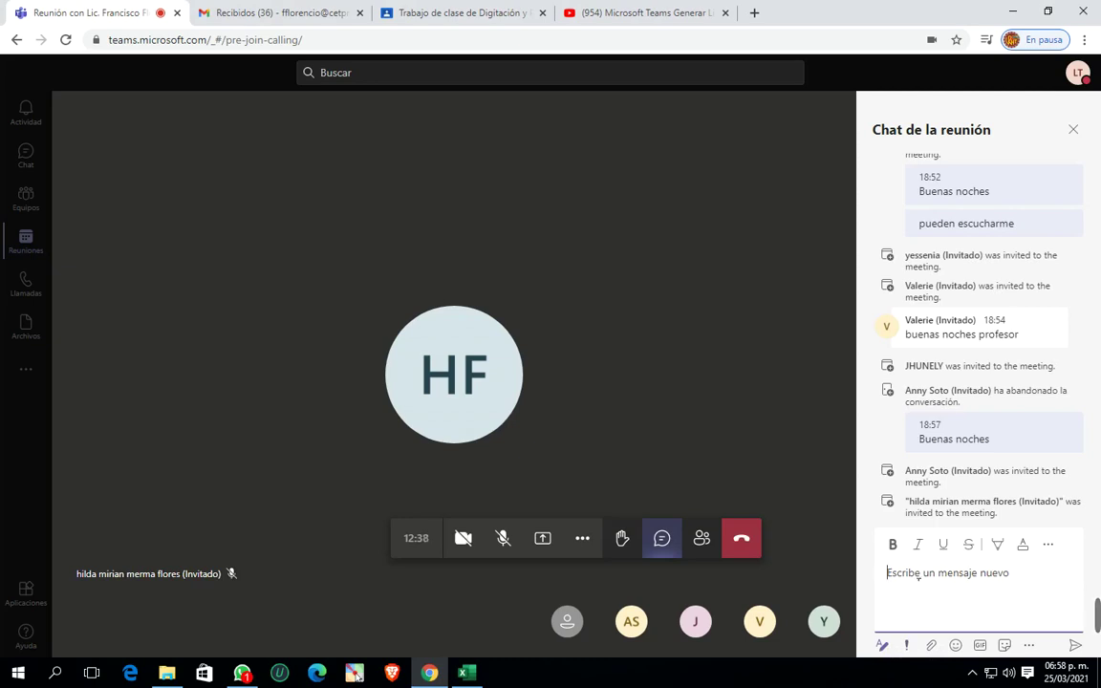
type("Bienvenidos tgoso")
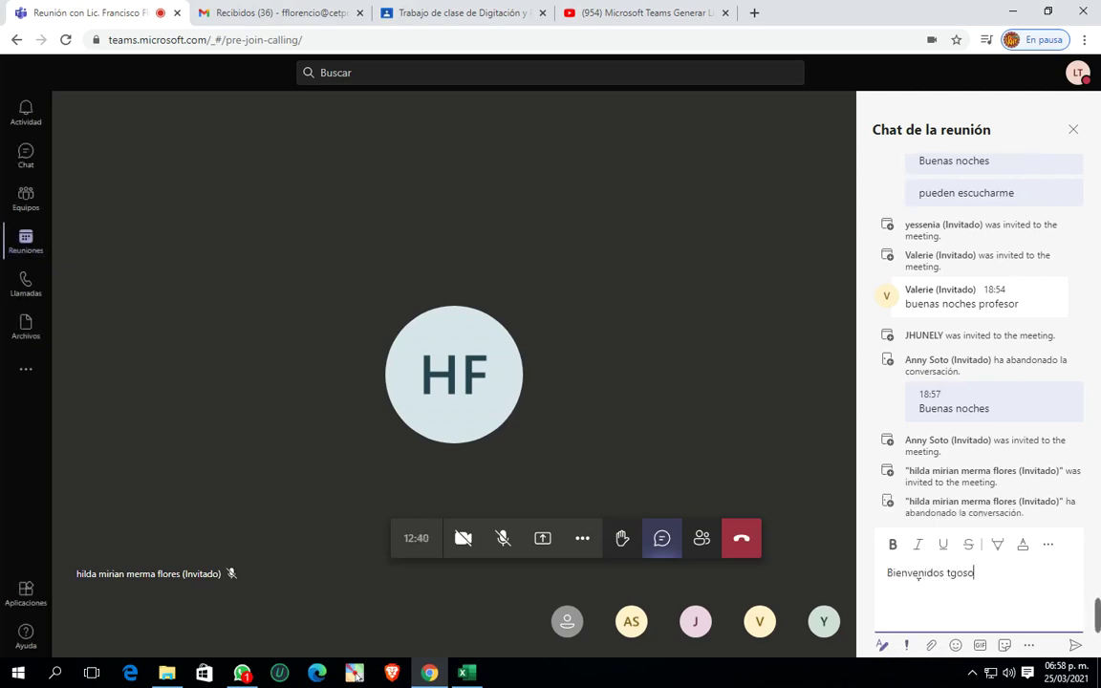
key("BackSpace")
key("BackSpace")
key("BackSpace")
key("BackSpace")
key("BackSpace")
left_click_drag(980, 574, 862, 554)
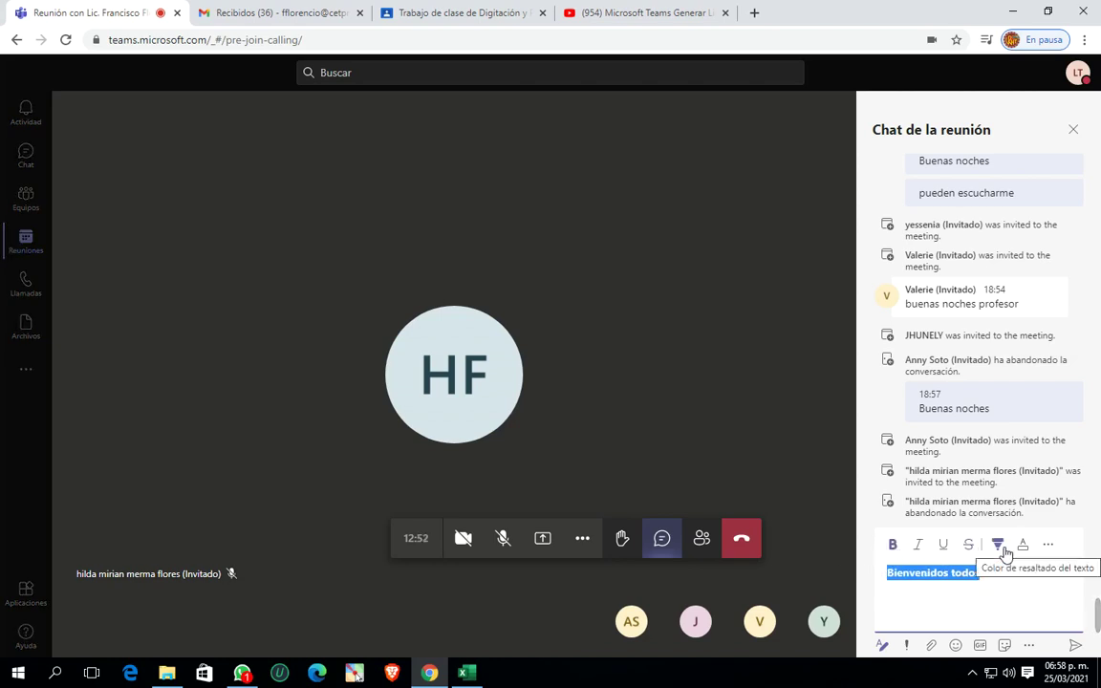
left_click(1024, 546)
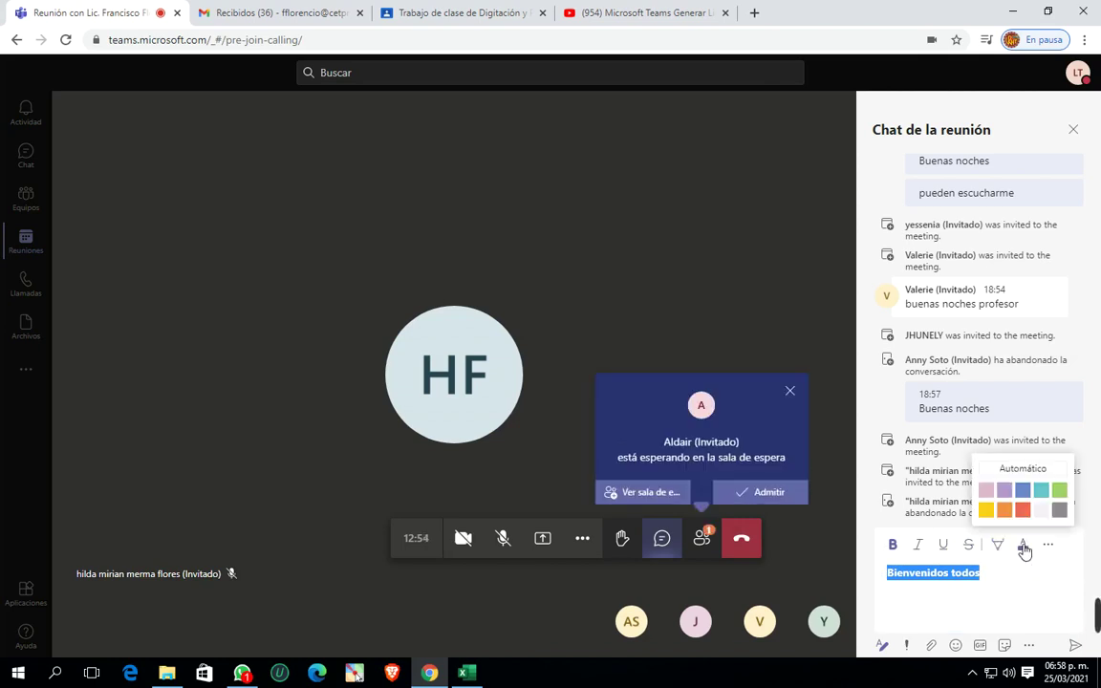
left_click(1022, 509)
left_click(1009, 601)
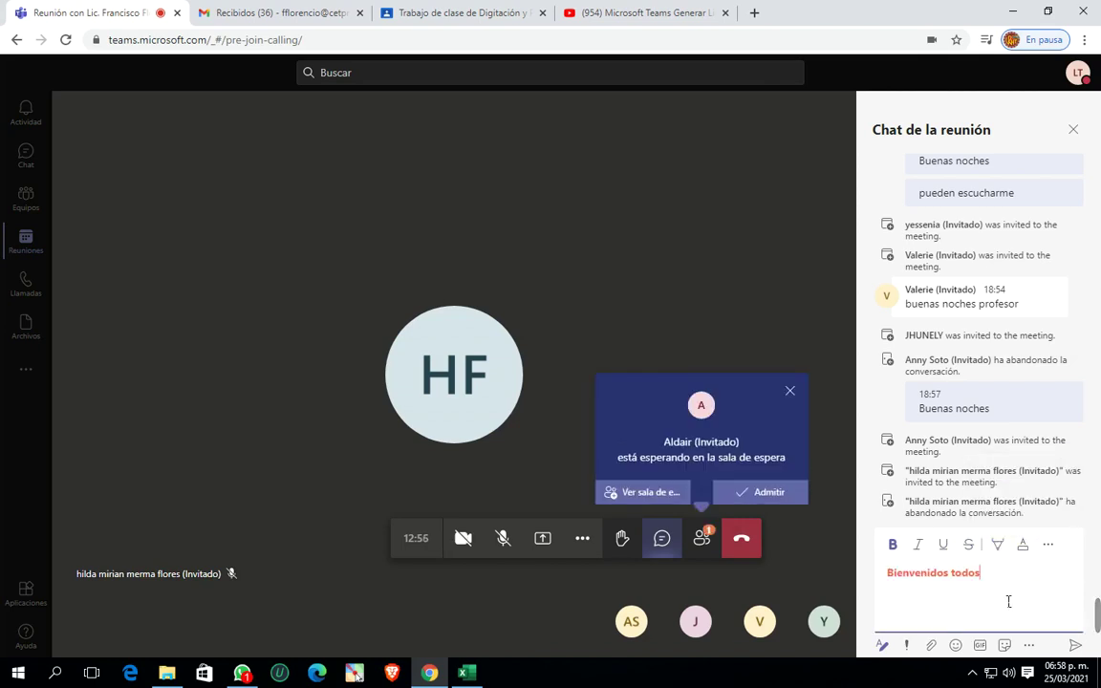
Send the red welcome message and admit the next guest waiting in the lobby.
key("Return")
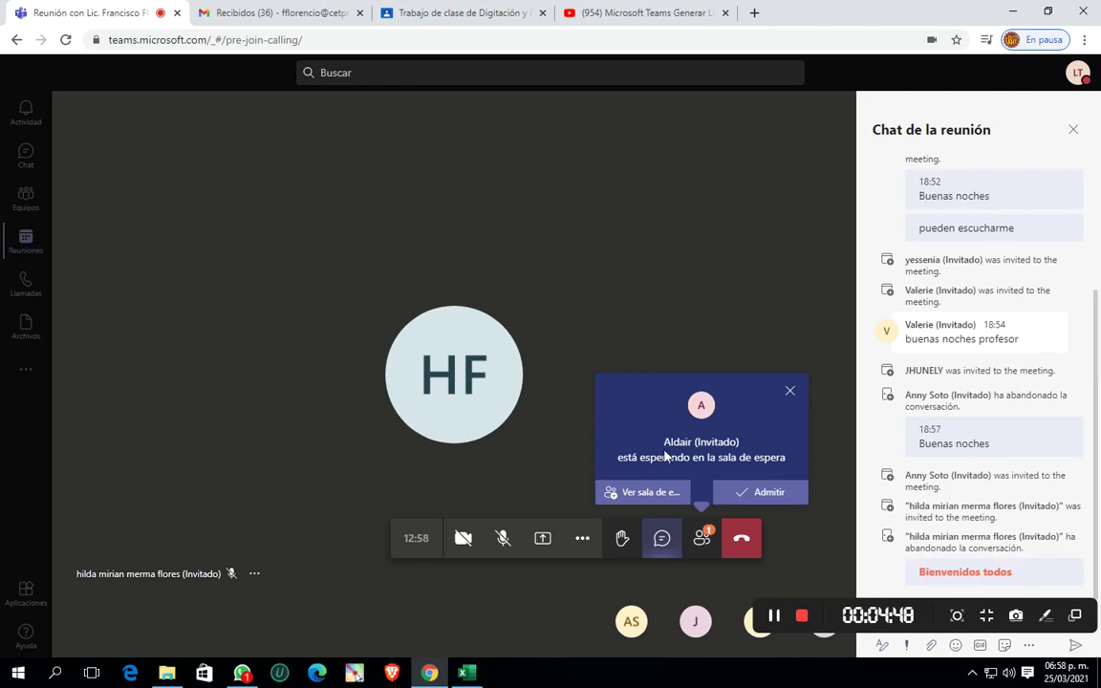
left_click(761, 493)
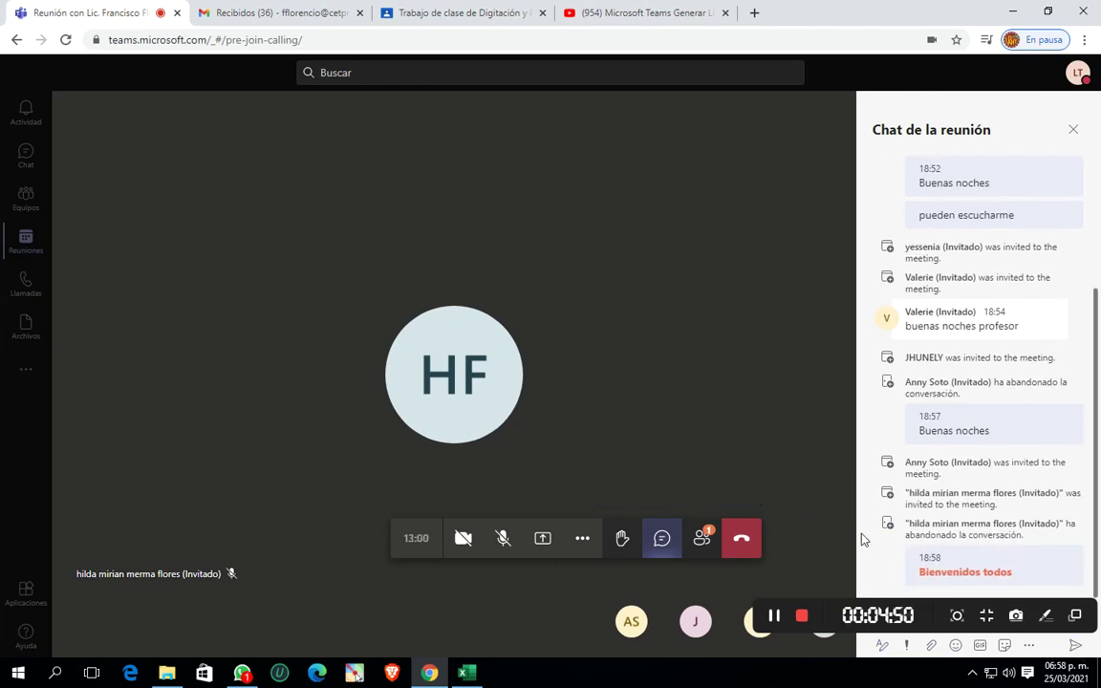
left_click_drag(877, 616, 821, 293)
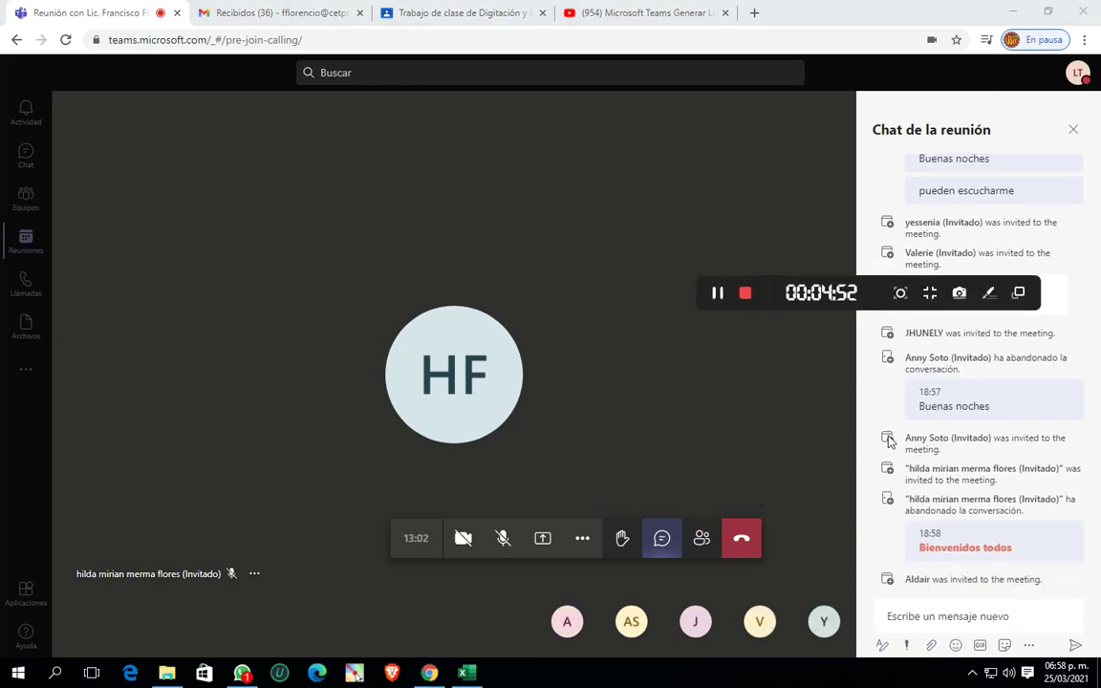
Keep standard delivery, dismiss the OneDrive licence notice, and bring up the emoji picker.
left_click(910, 650)
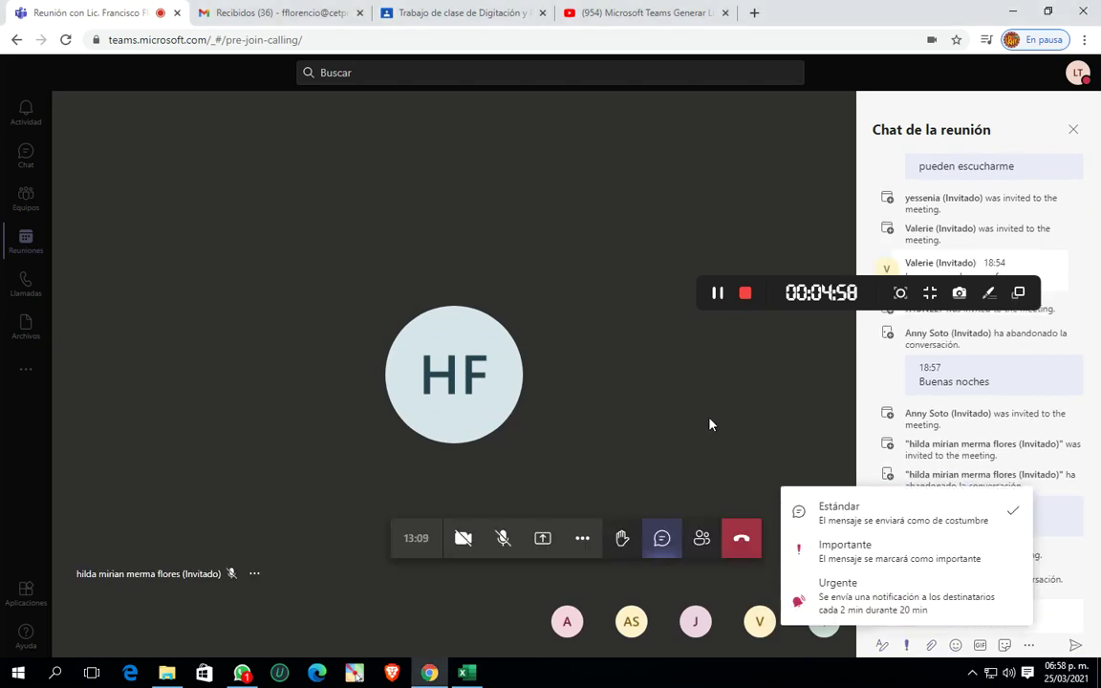
left_click(904, 523)
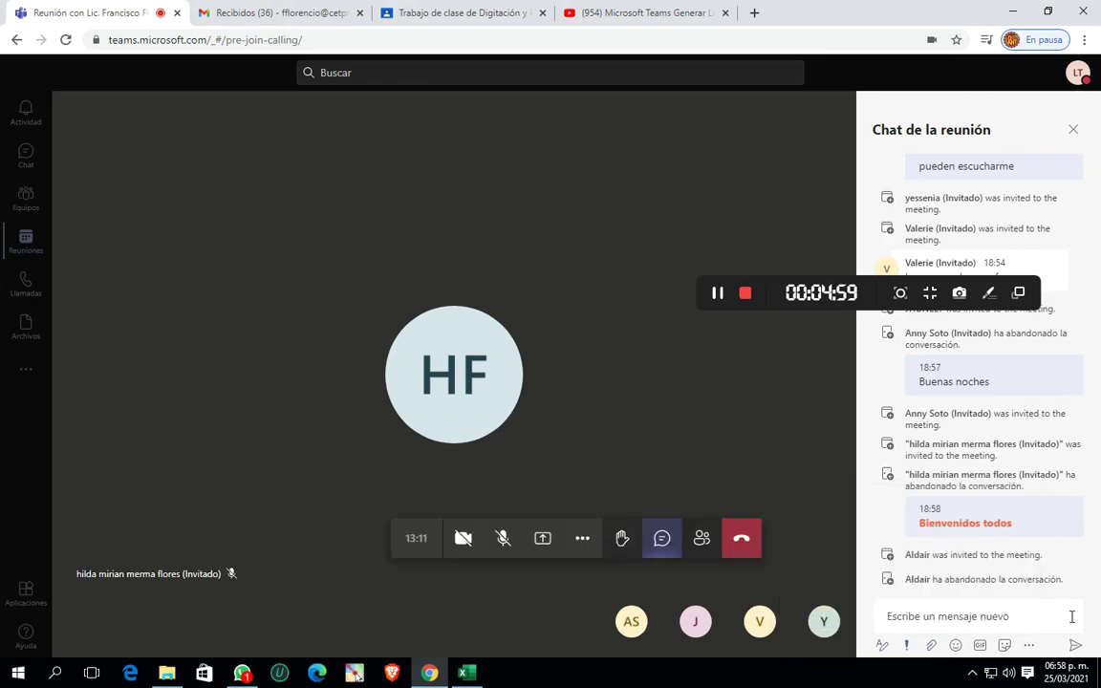
left_click(940, 646)
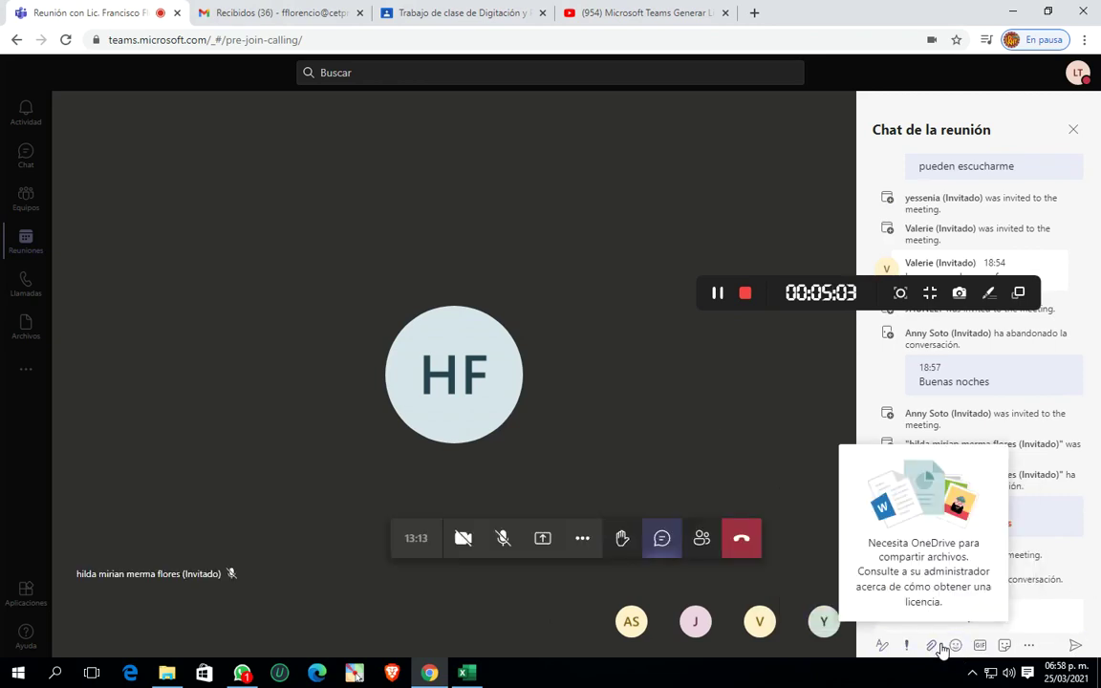
left_click(761, 392)
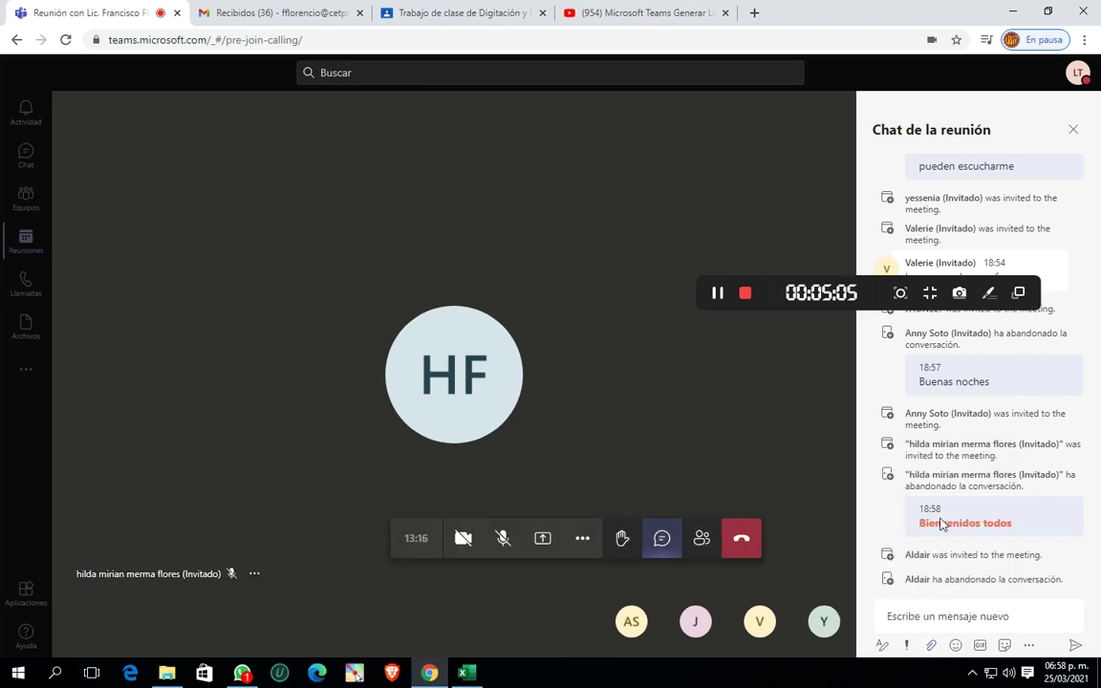
left_click(960, 647)
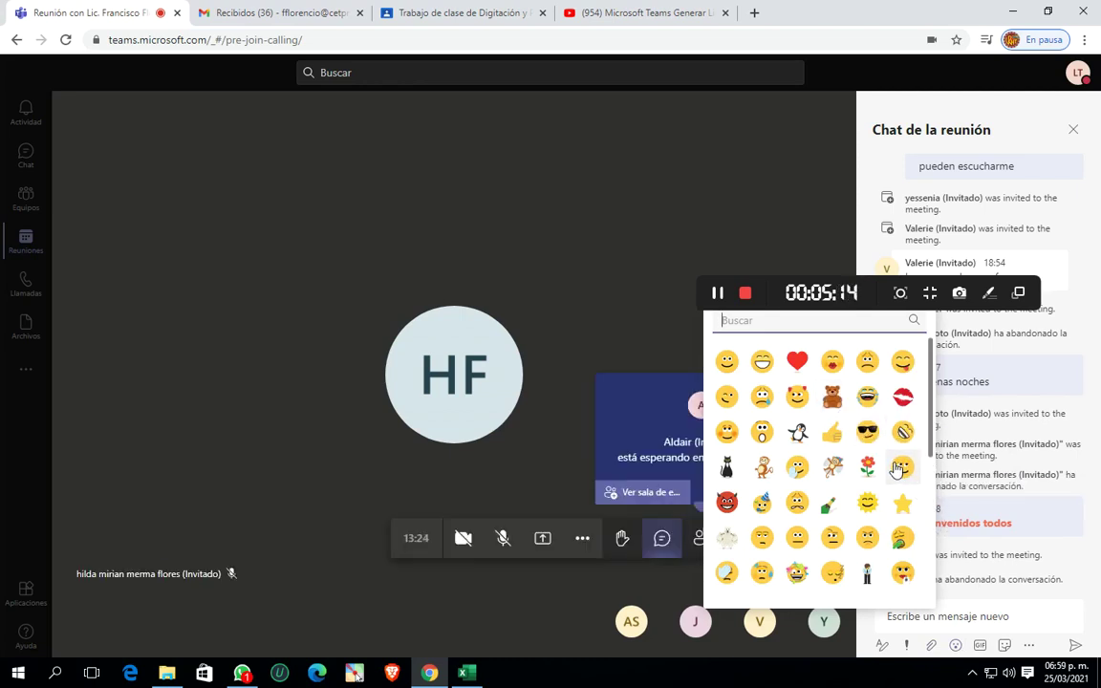
left_click(868, 573)
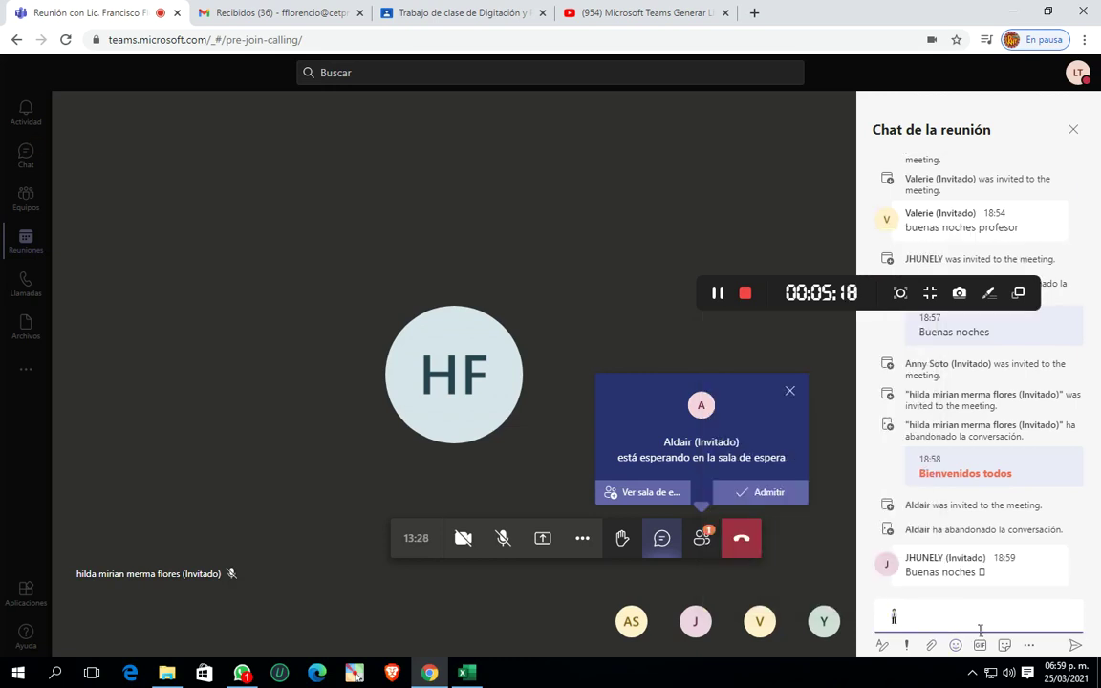
key("Return")
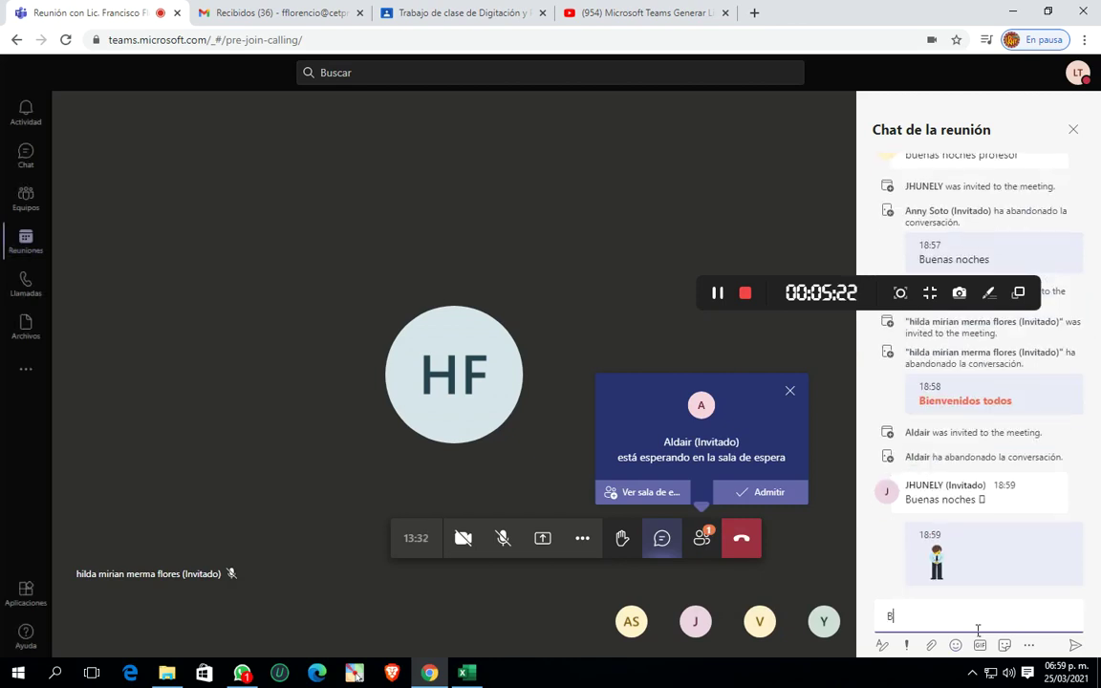
type("Buean")
key("BackSpace")
key("BackSpace")
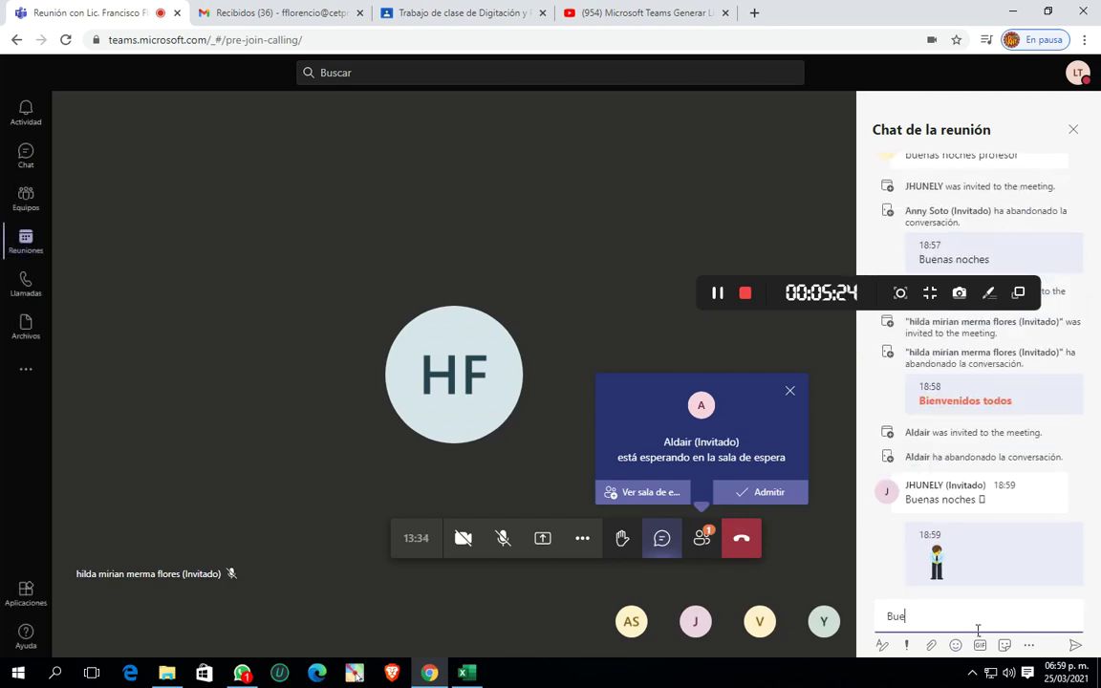
type("noches")
key("Return")
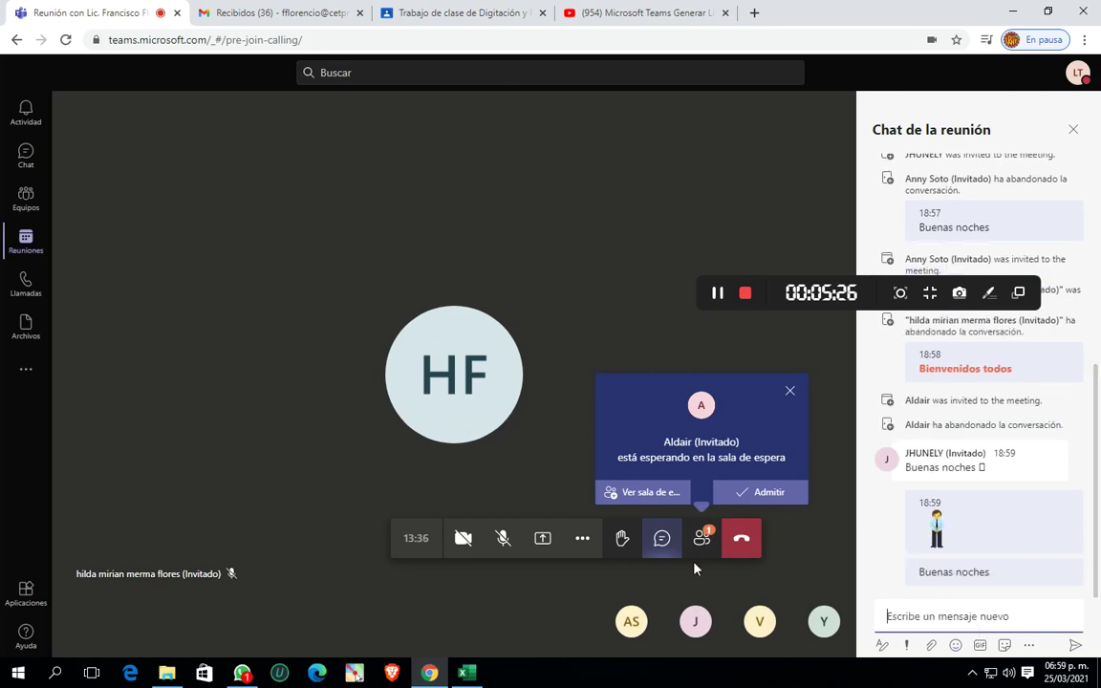
left_click(503, 540)
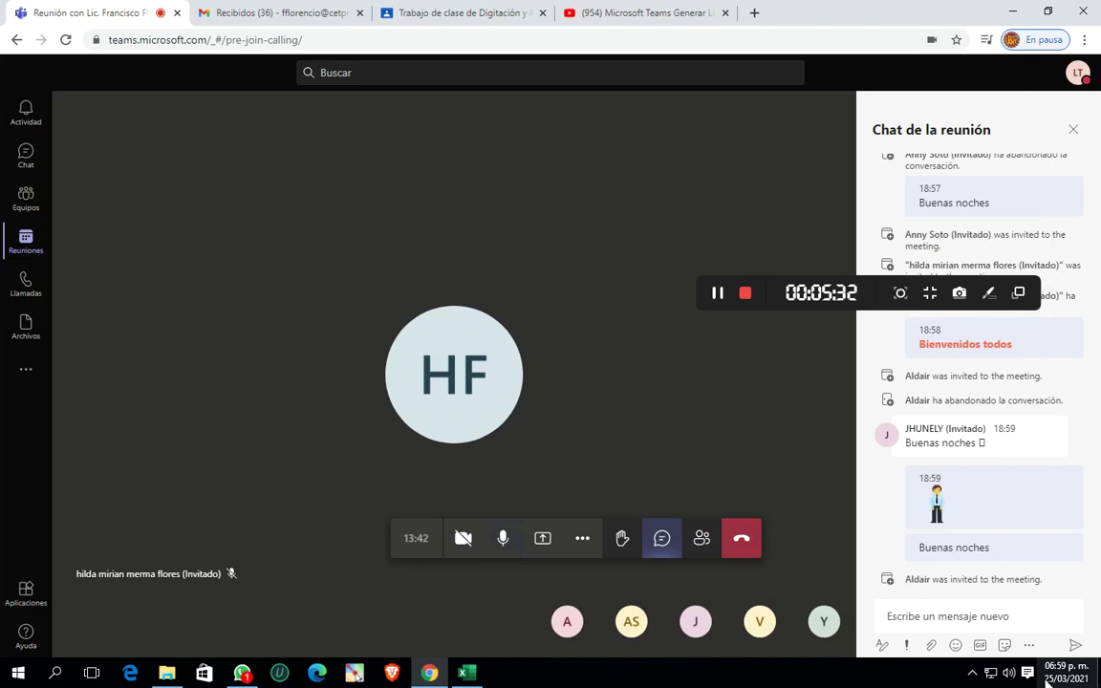
left_click(955, 645)
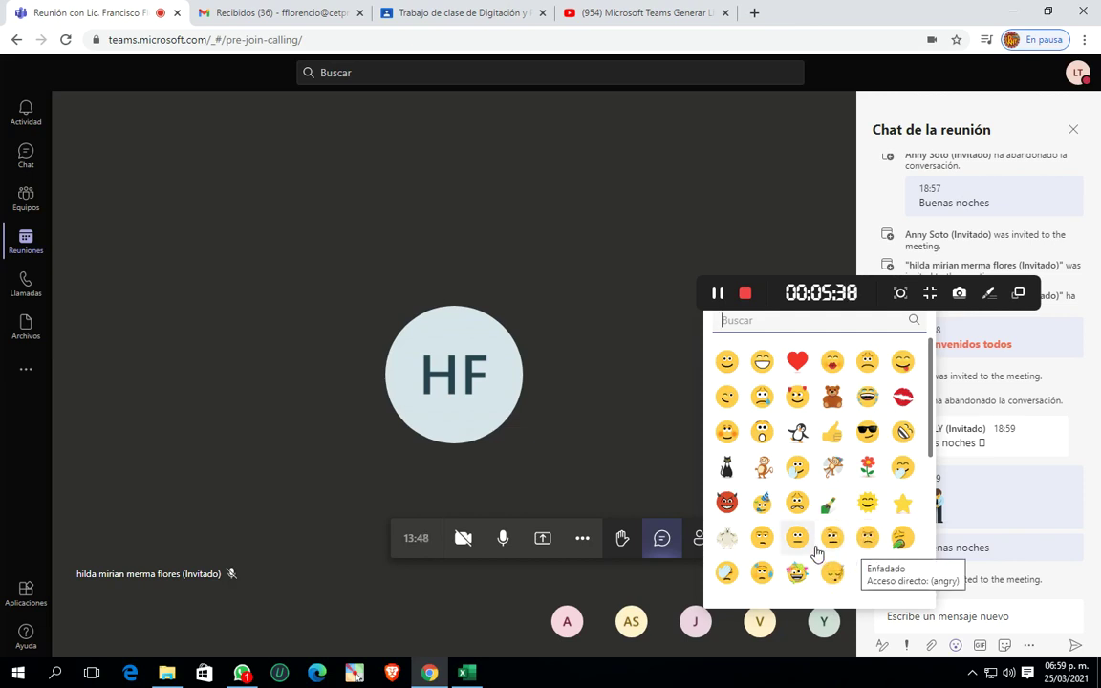
left_click(727, 363)
left_click(1074, 645)
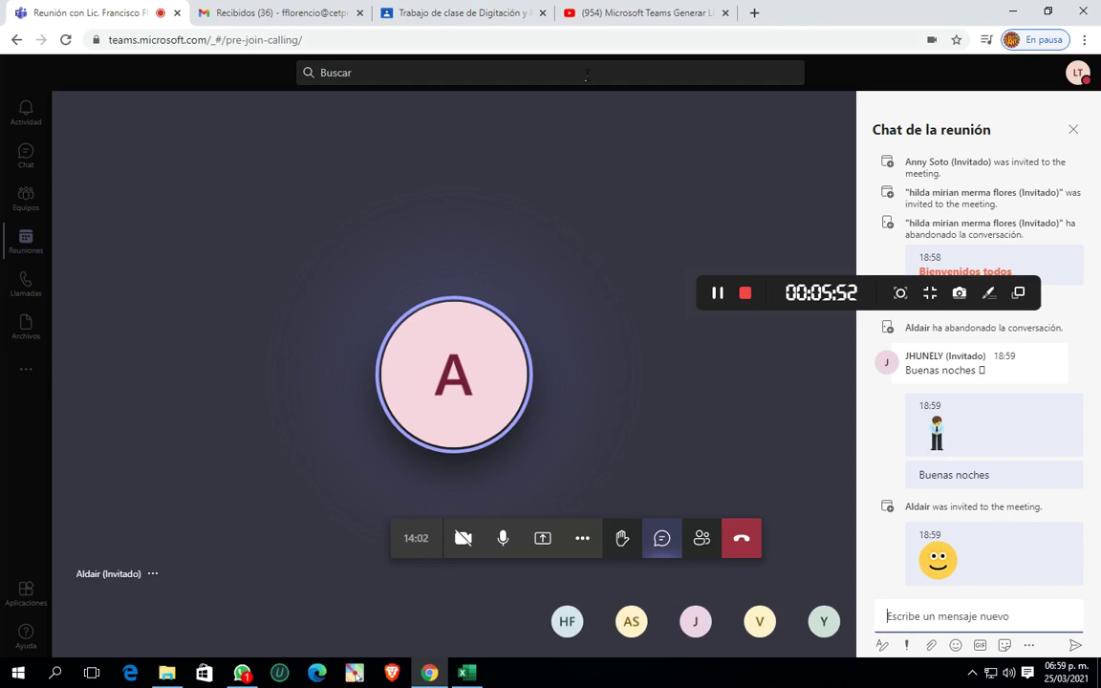
left_click(1010, 673)
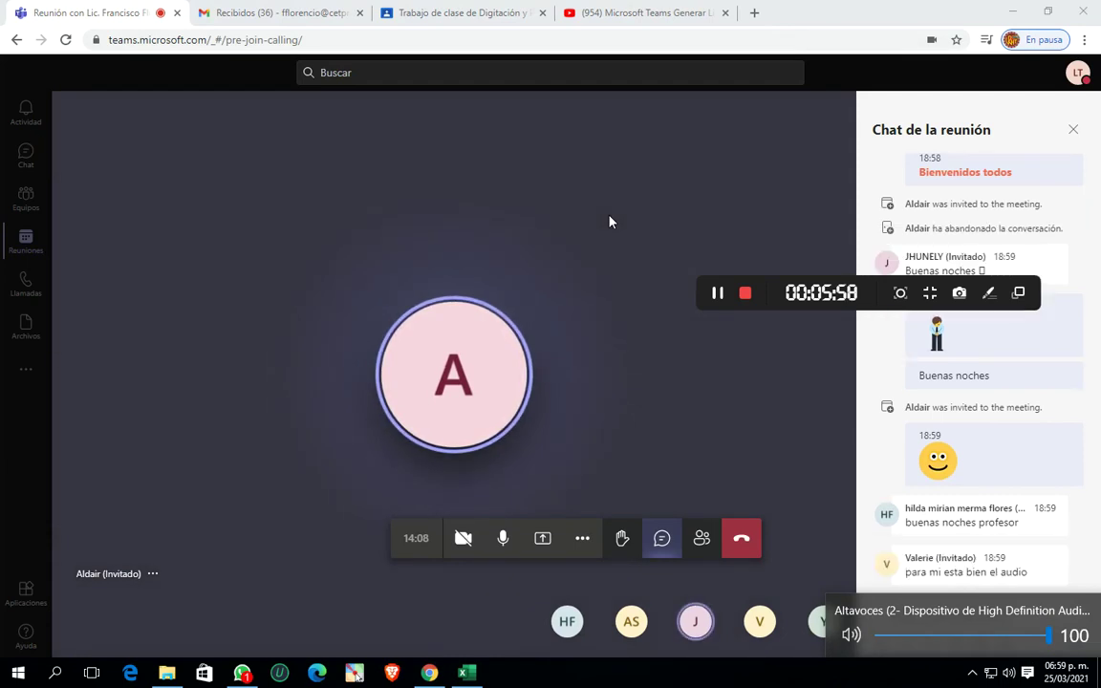
mouse_move(775, 474)
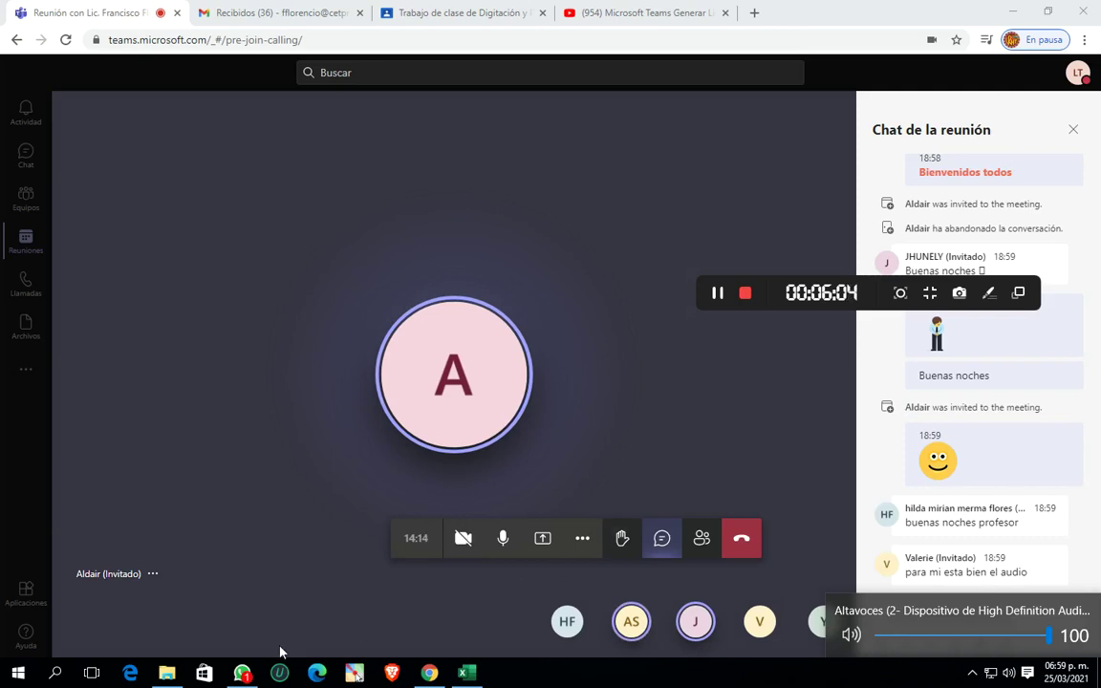
left_click(242, 672)
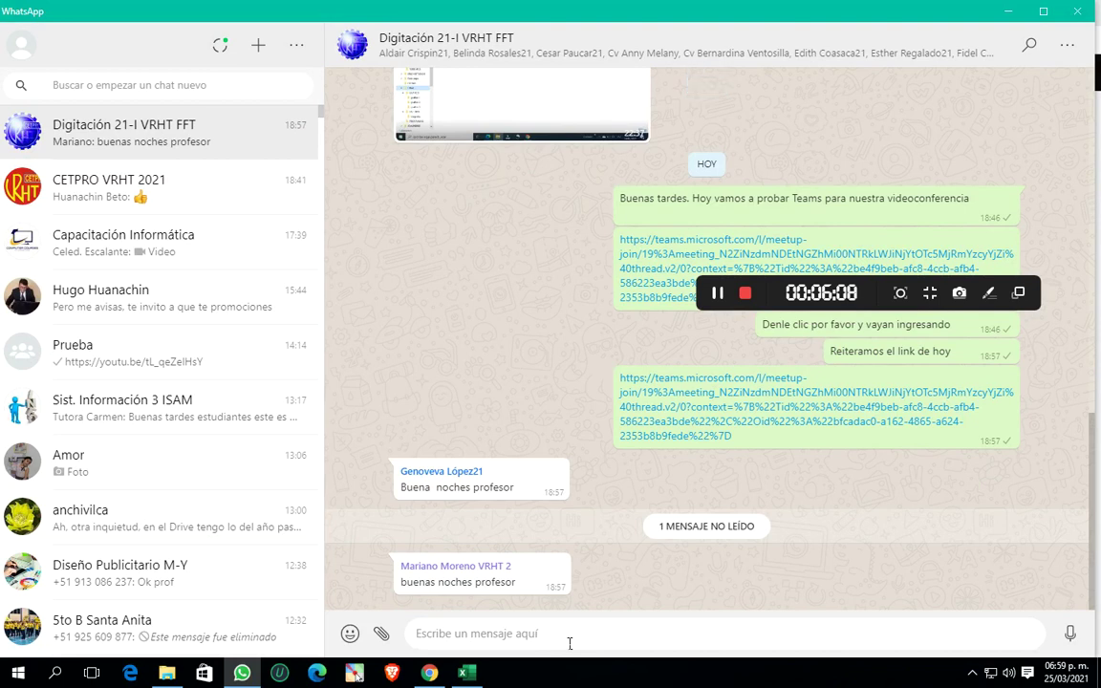
left_click(1011, 13)
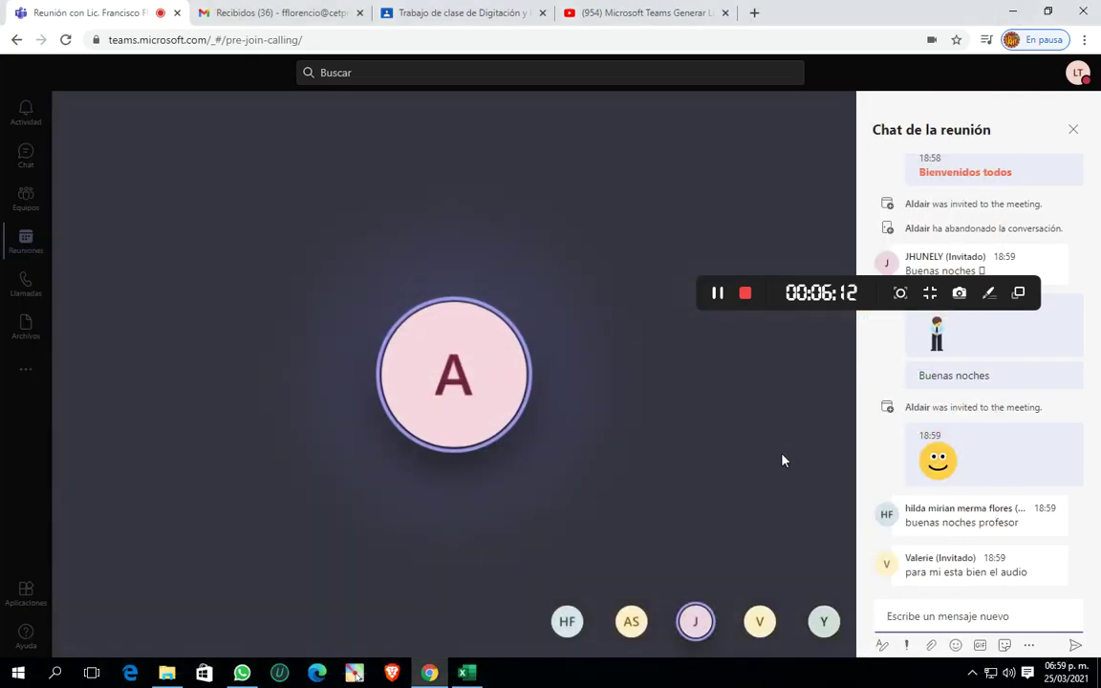
mouse_move(781, 456)
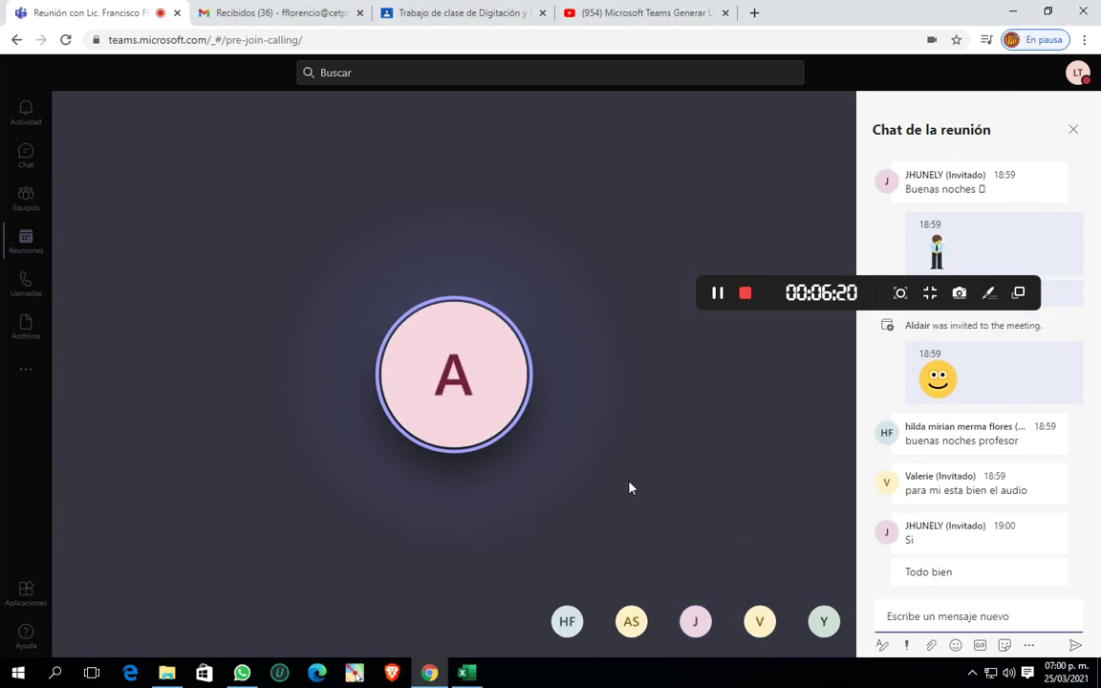
Visit OneDrive under Archivos, then jump to the meeting chat from the new-message alert.
left_click(26, 329)
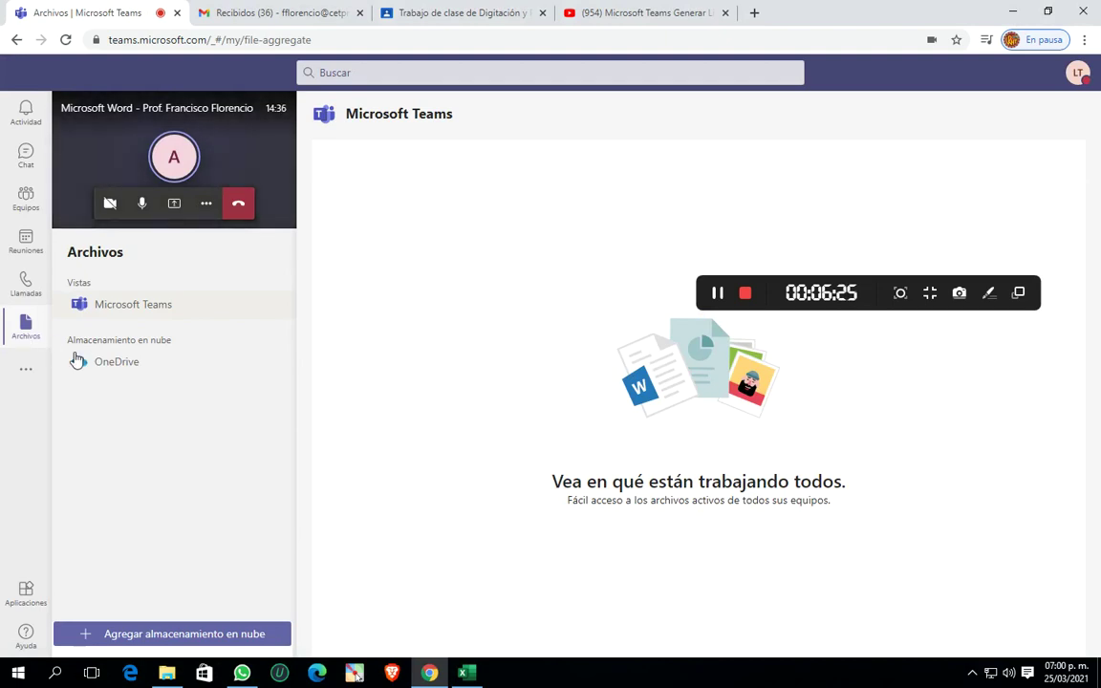
left_click(127, 369)
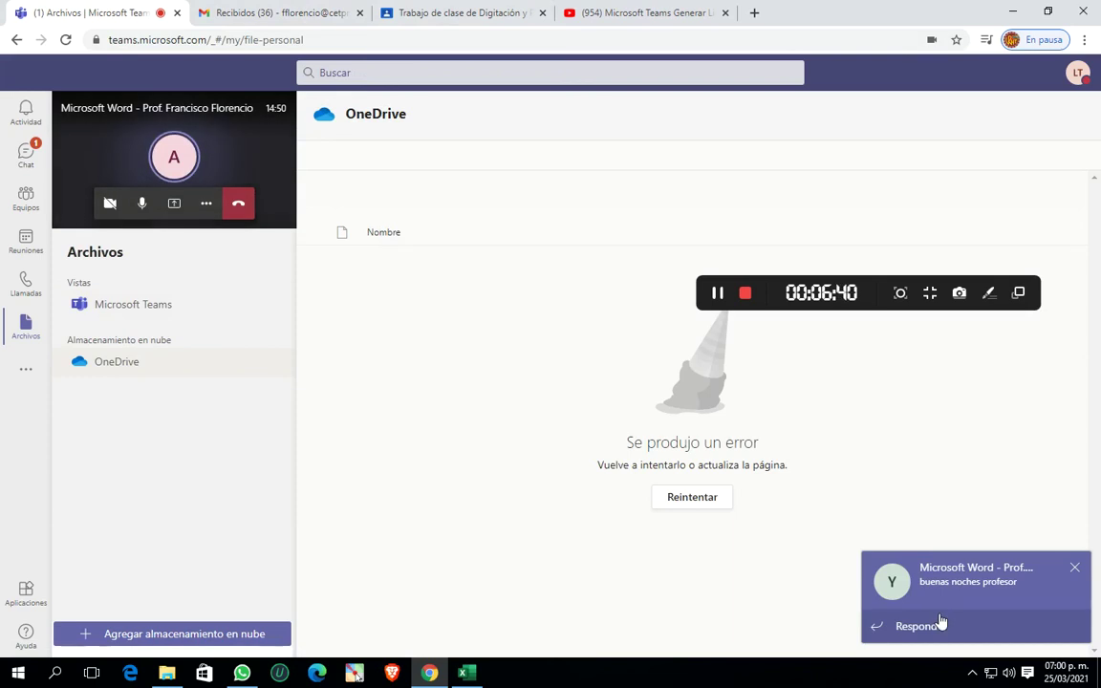
left_click(939, 623)
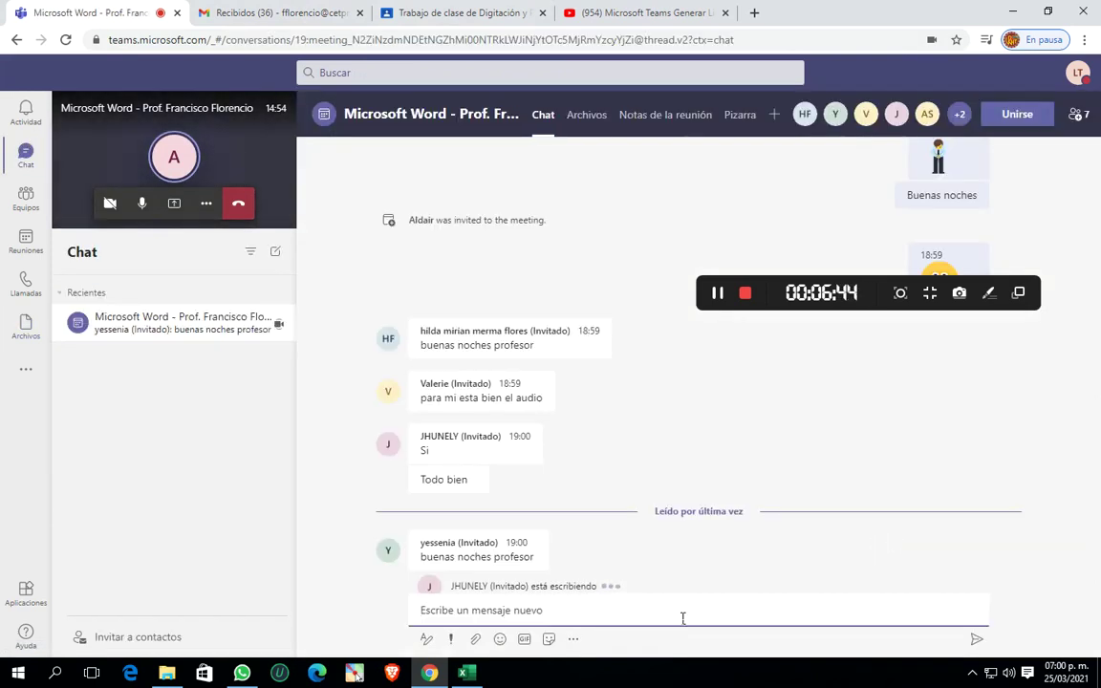
Reply 'Buenas noches' in the chat, return to the full call view, and mute the mic.
type("Bdeunas")
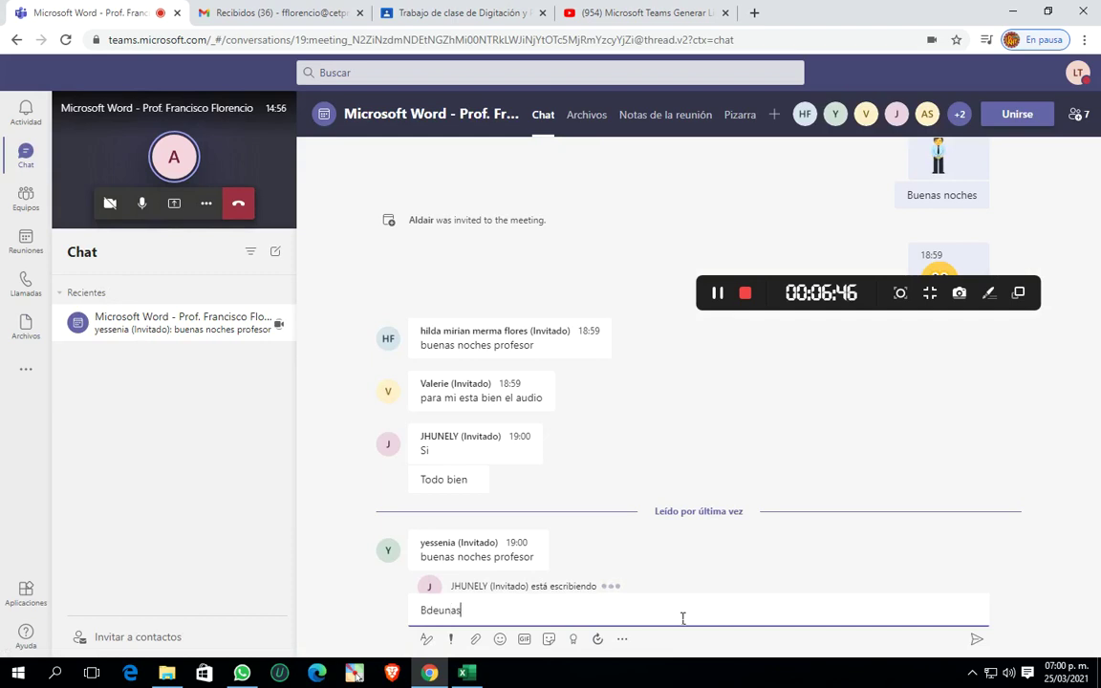
key("BackSpace")
key("BackSpace")
key("BackSpace")
type("B")
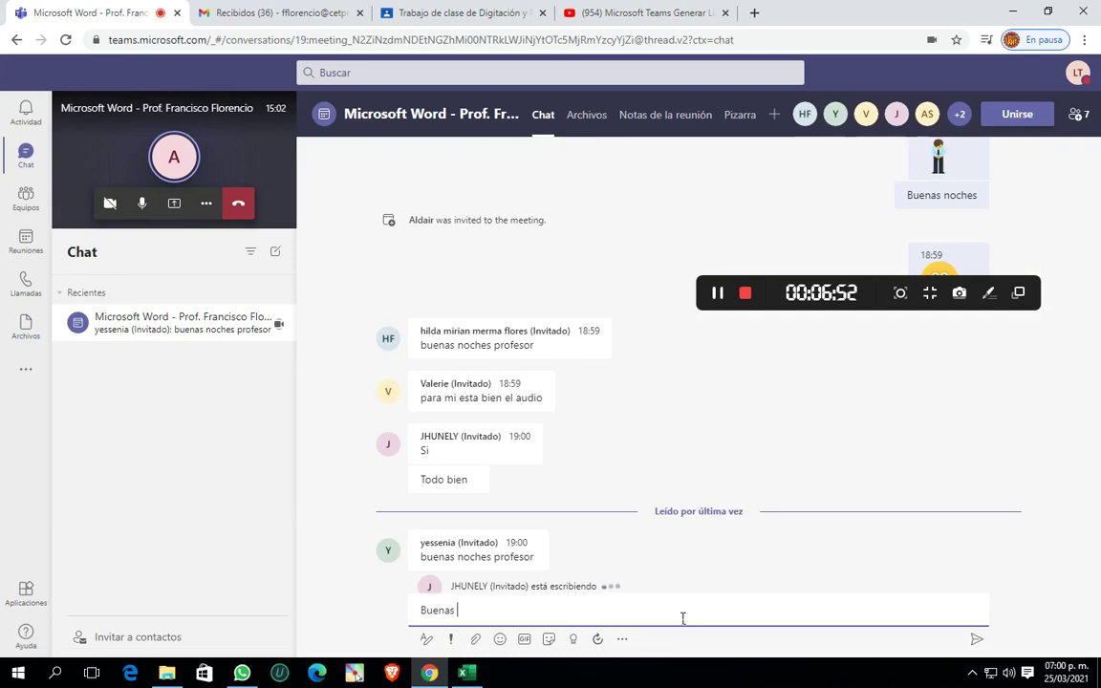
key("Return")
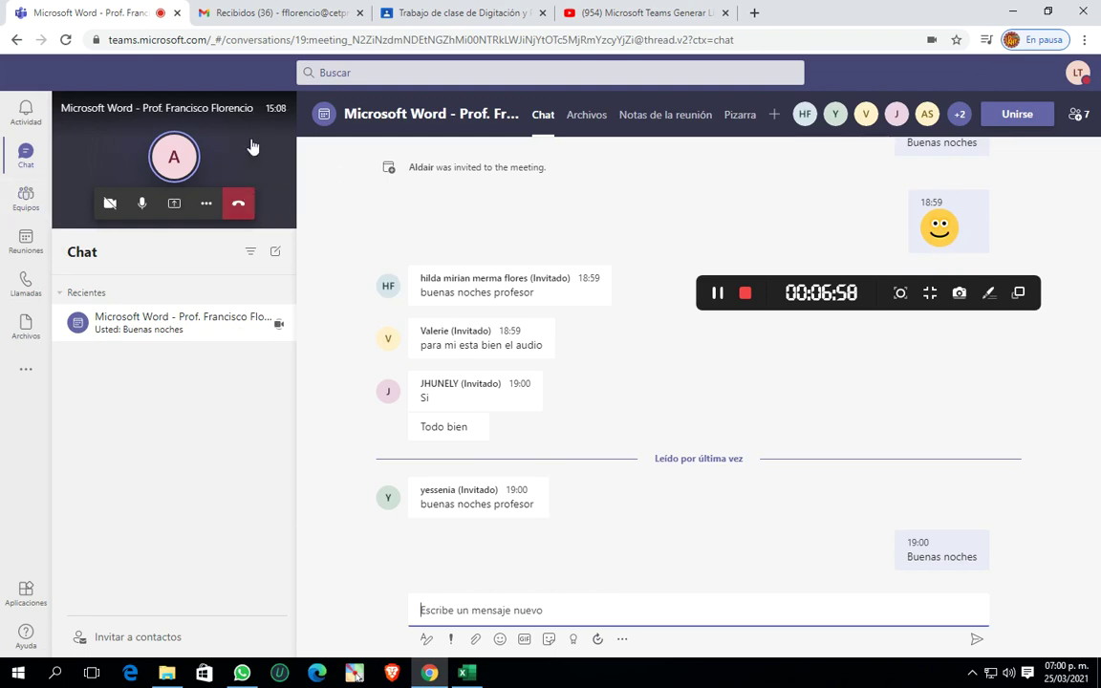
left_click(91, 143)
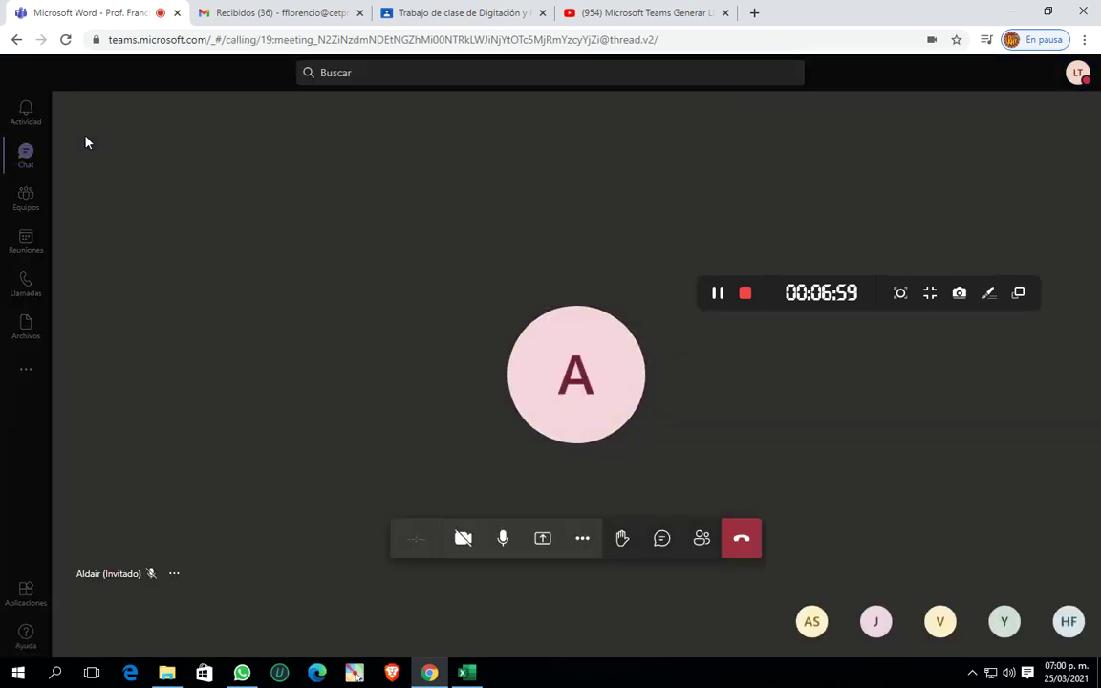
left_click(504, 541)
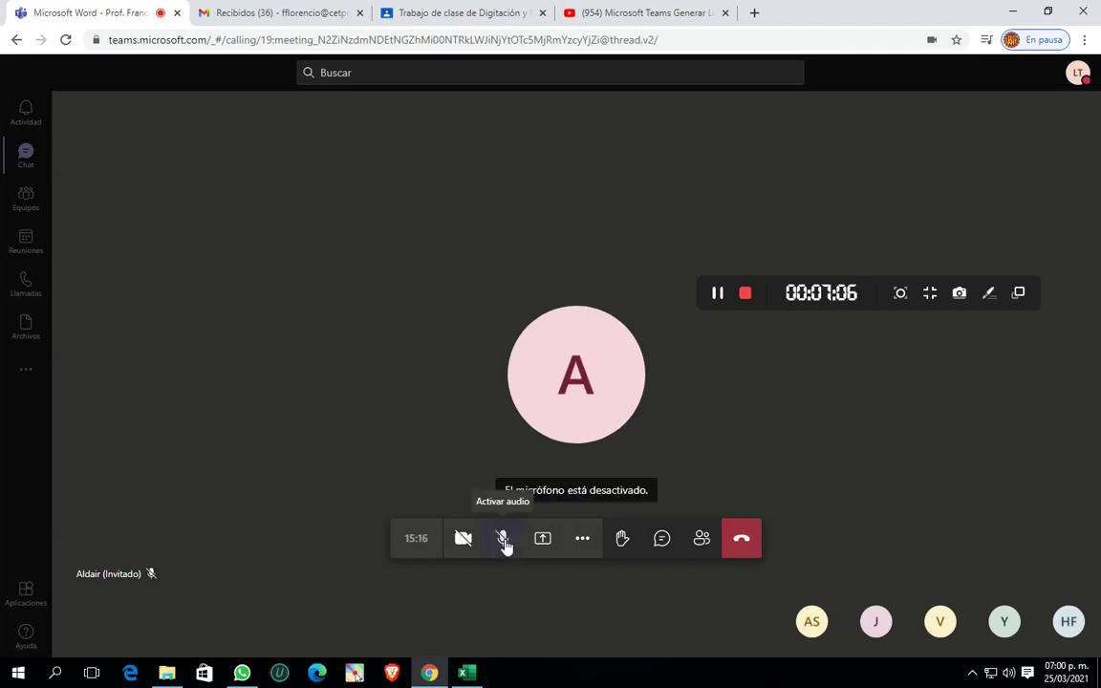
Load hotmail.com in a new tab and launch OneDrive from the Microsoft 365 app list.
left_click(754, 13)
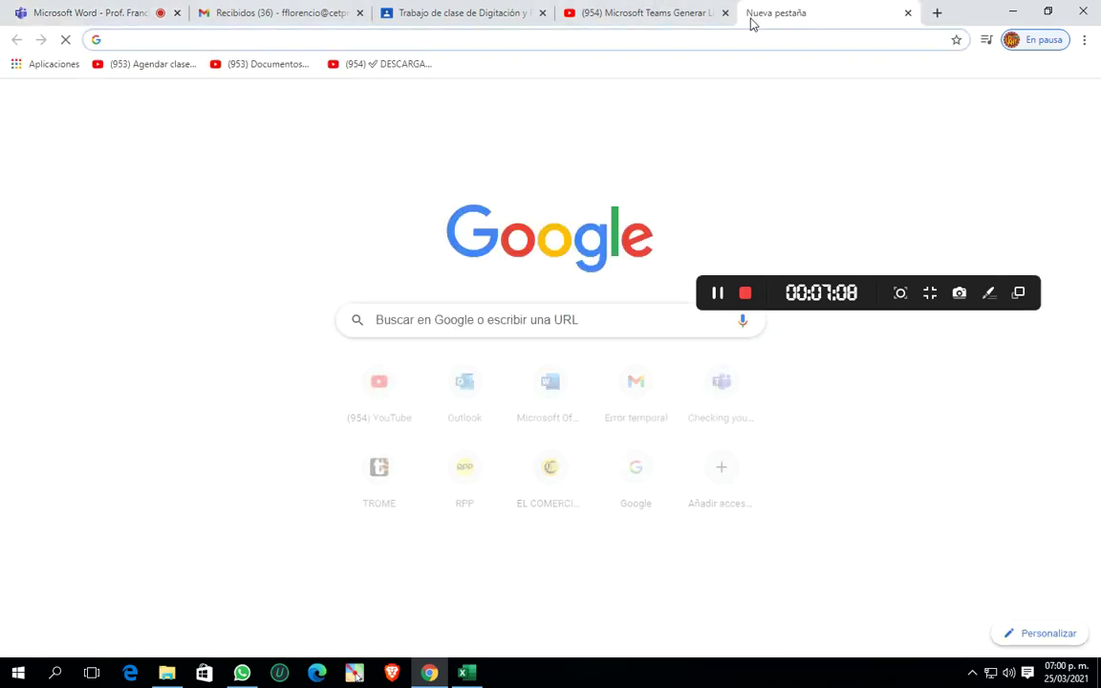
type("hot")
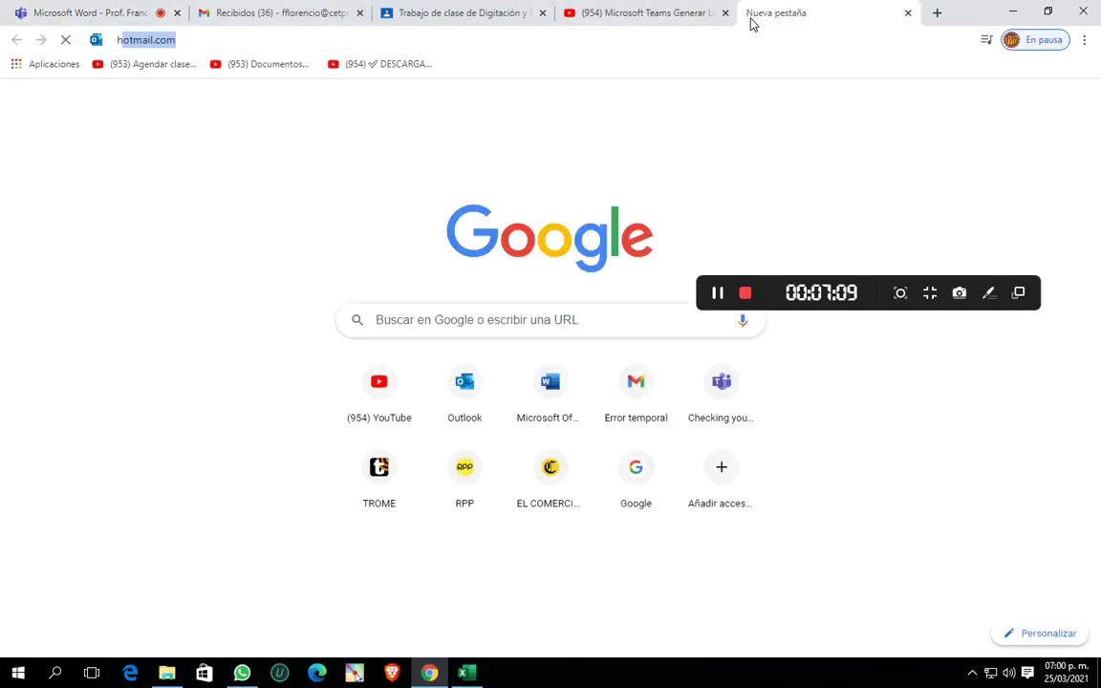
key("Return")
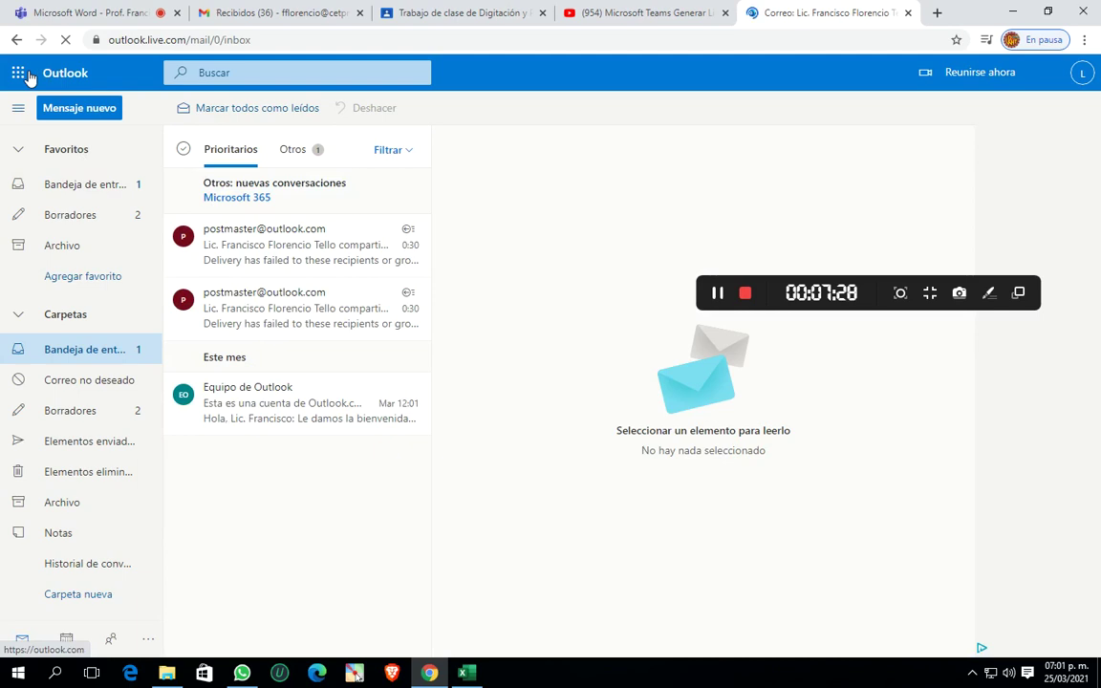
left_click(27, 75)
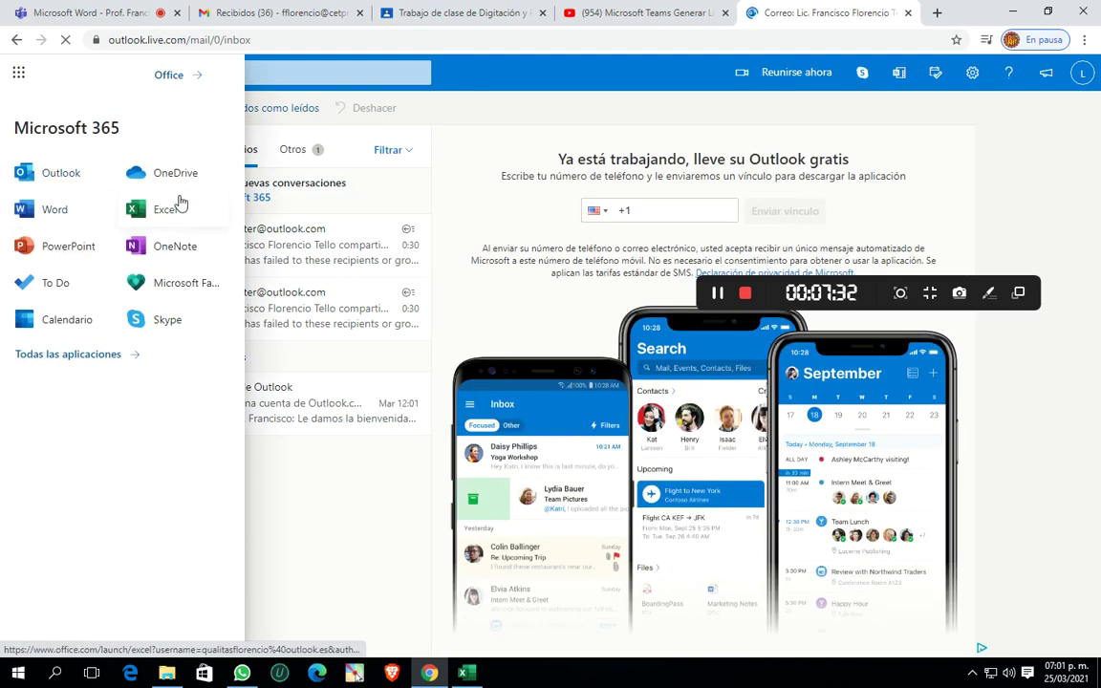
left_click(172, 180)
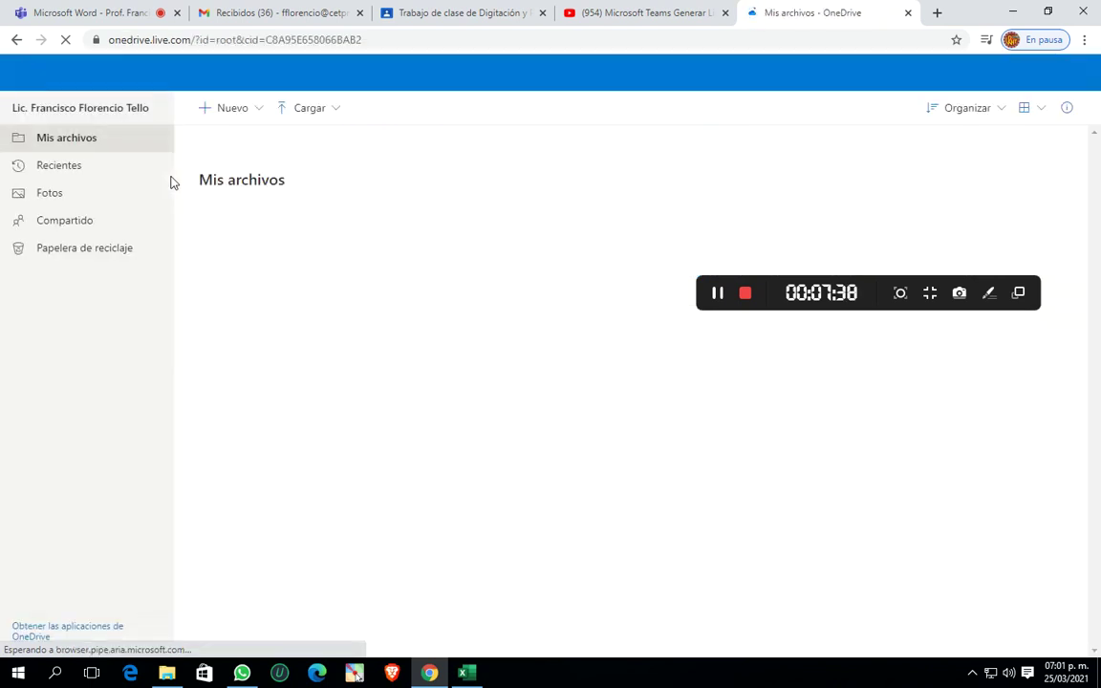
Open Manual de Microsoft Word VRHT.pdf from the Classroom Word post in a new Drive window.
left_click(449, 13)
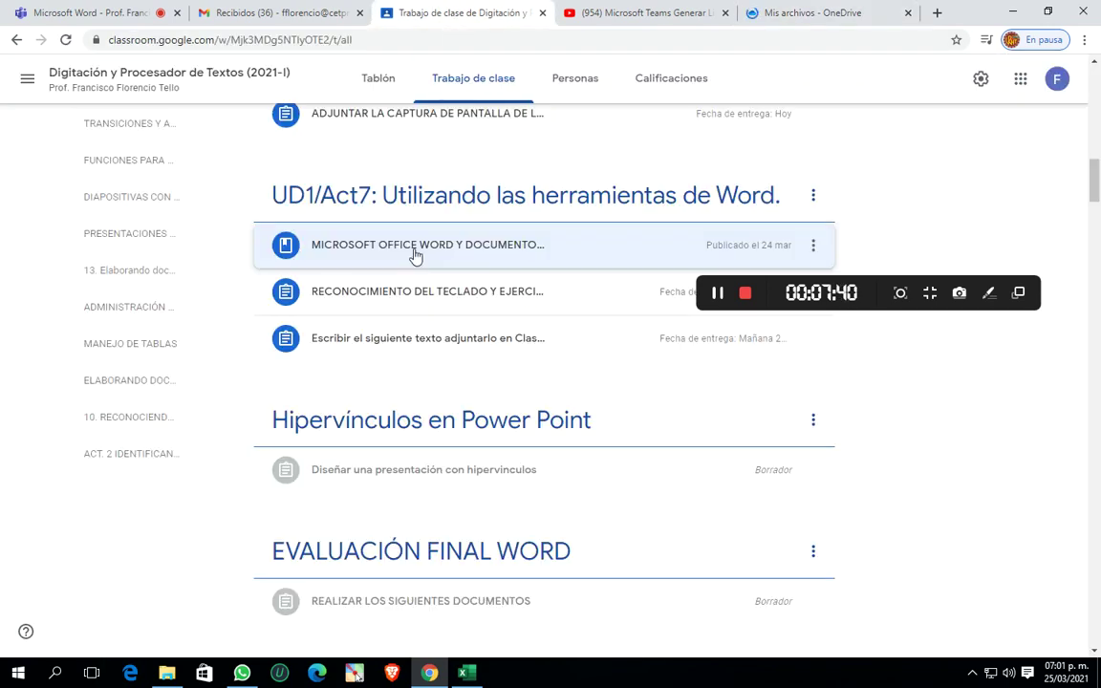
left_click(417, 251)
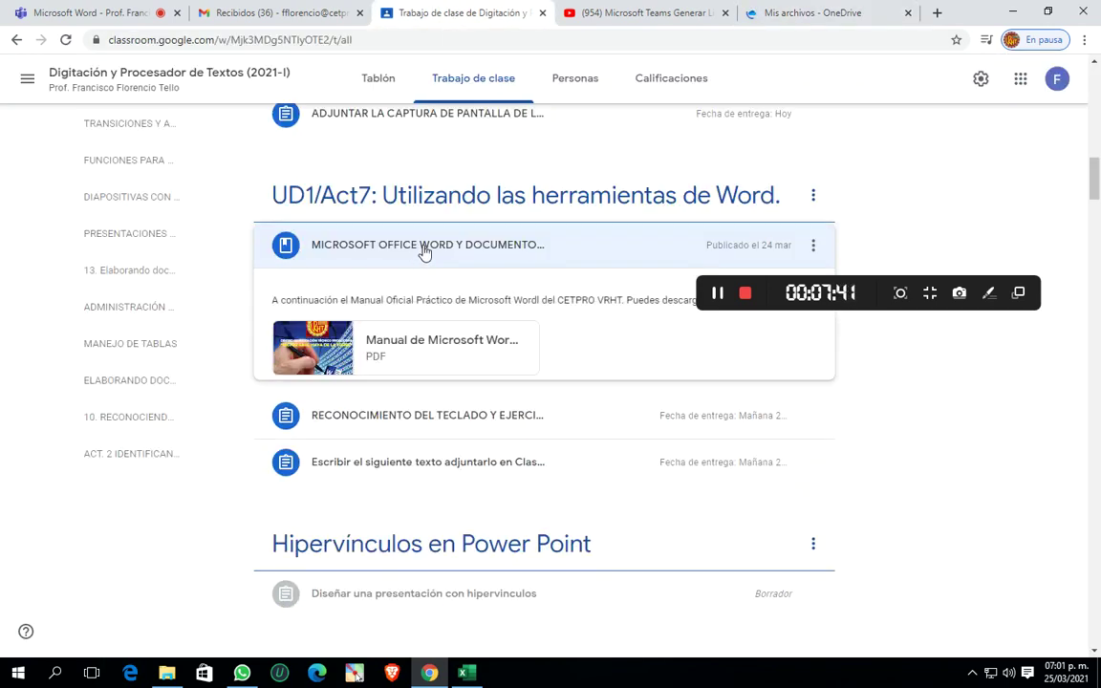
left_click(342, 351)
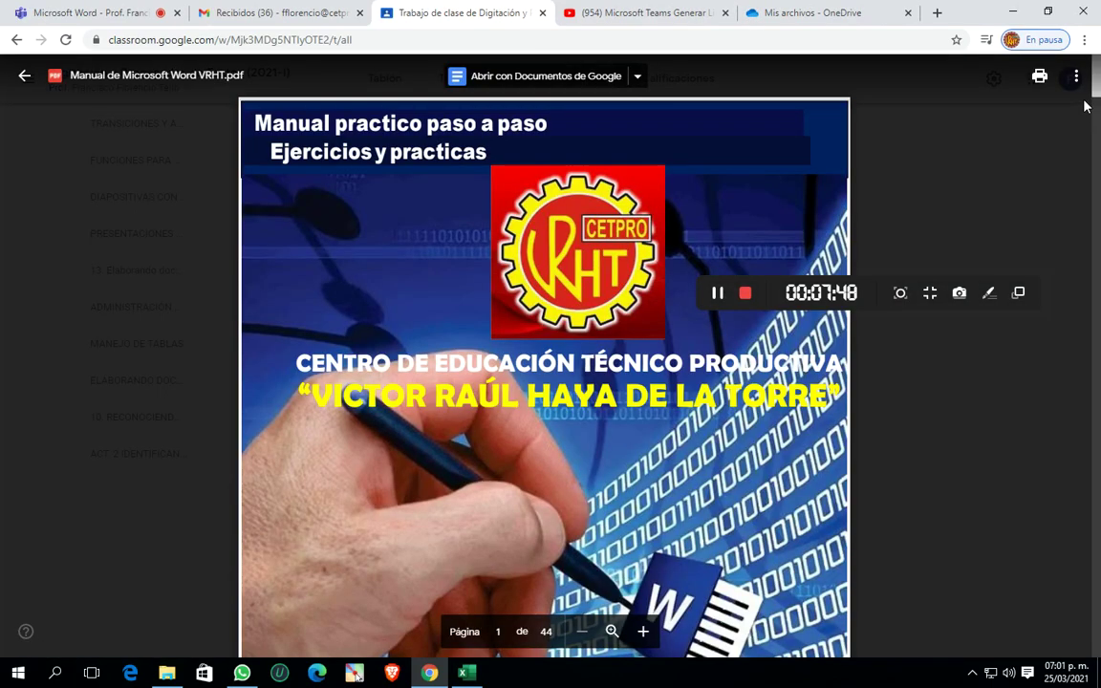
left_click(1080, 86)
left_click(935, 148)
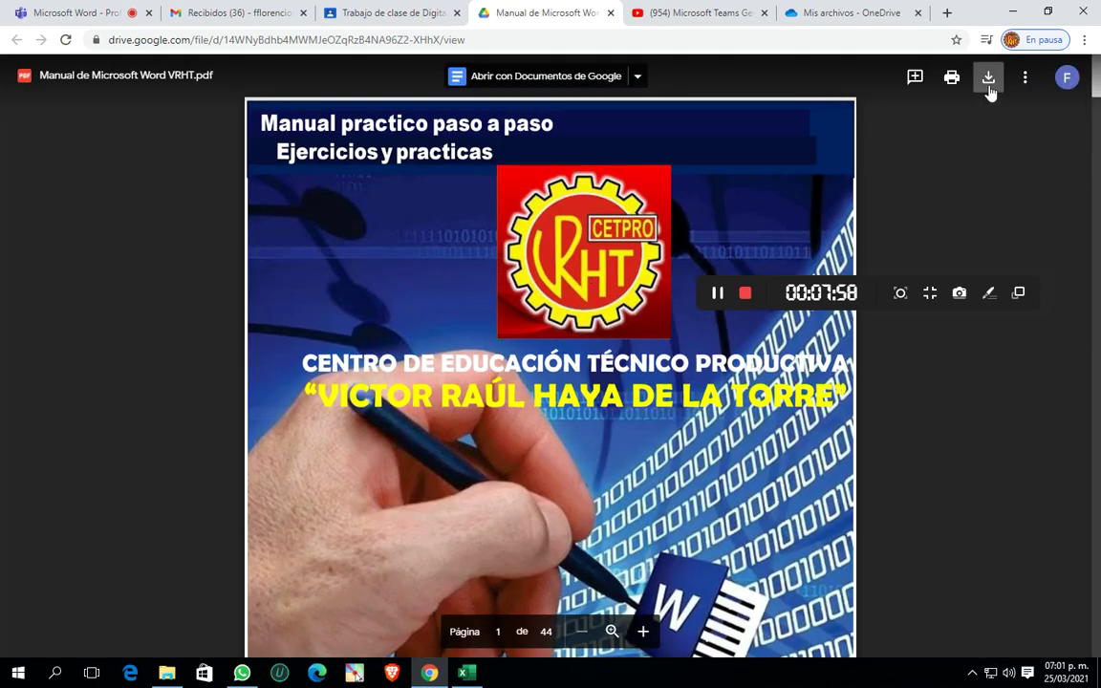
Download the Word manual PDF and show it in its Descargas folder.
left_click(989, 80)
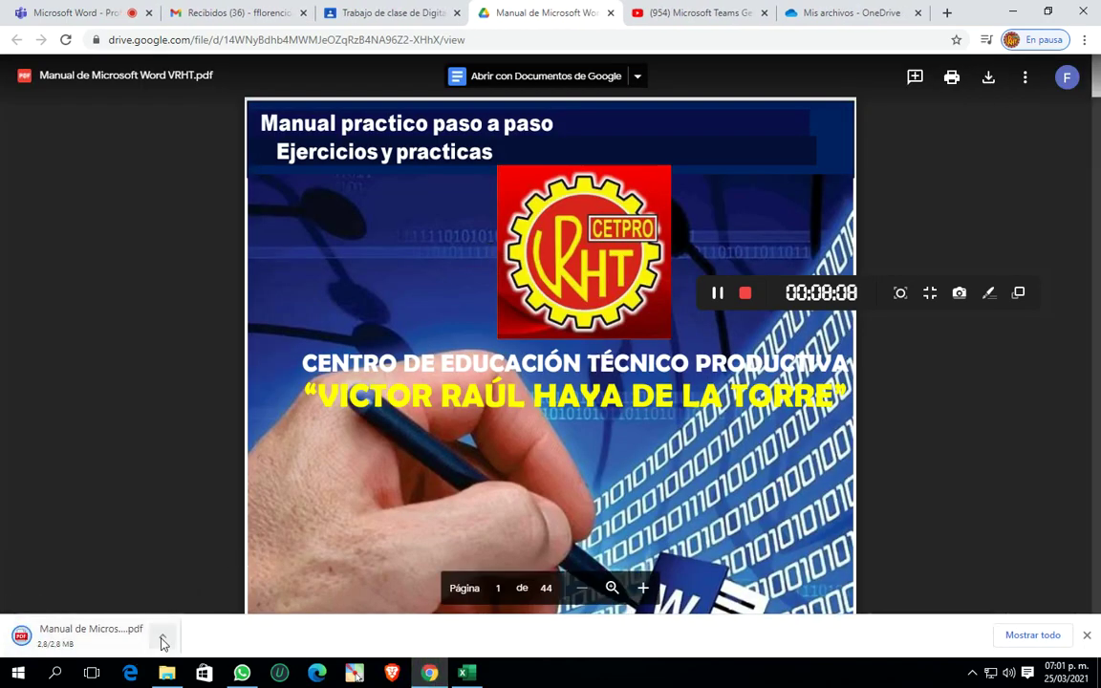
left_click(162, 636)
left_click(202, 585)
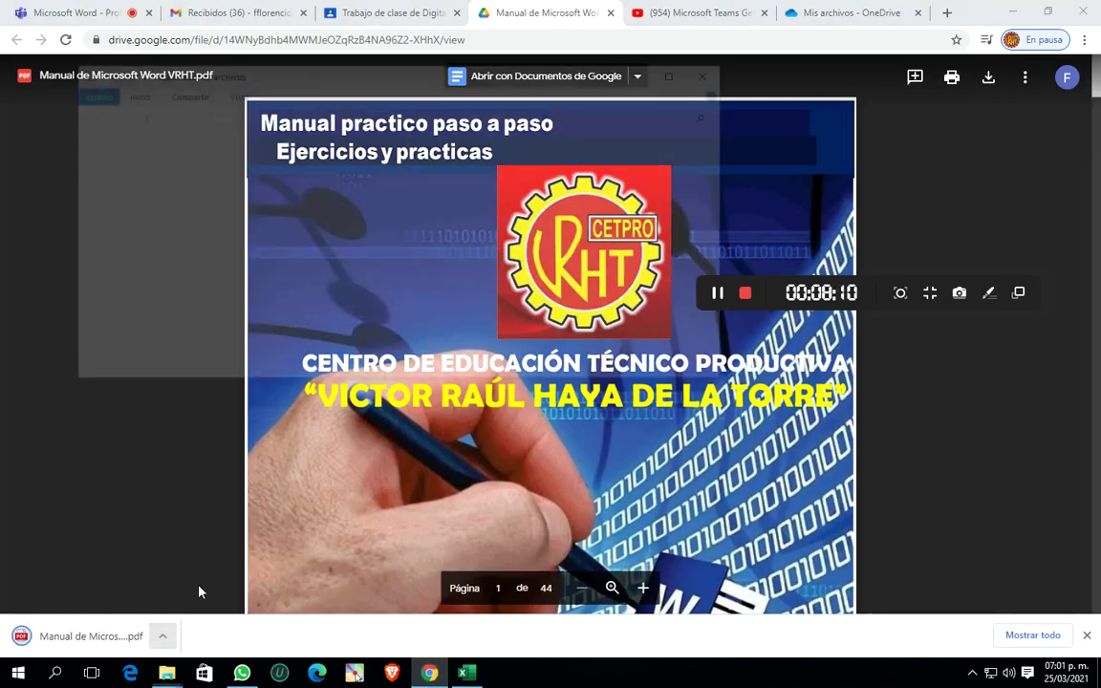
Move the PDF from Descargas to the Escritorio and return to OneDrive Mis archivos.
right_click(297, 356)
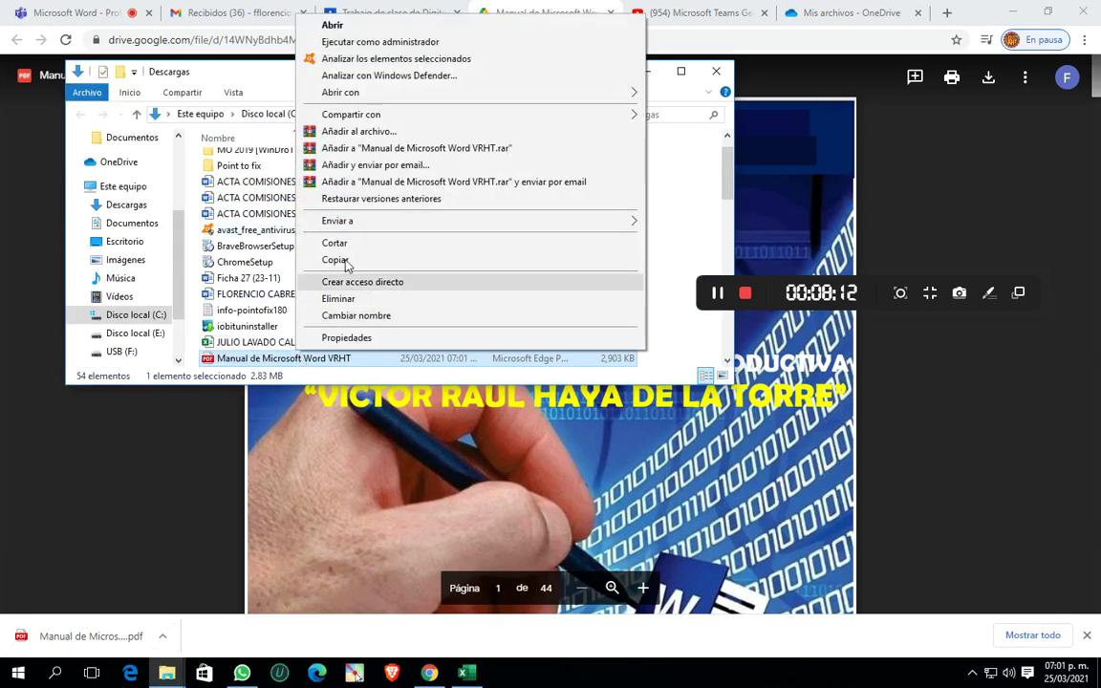
left_click(352, 245)
scroll(160, 161, "up", 3)
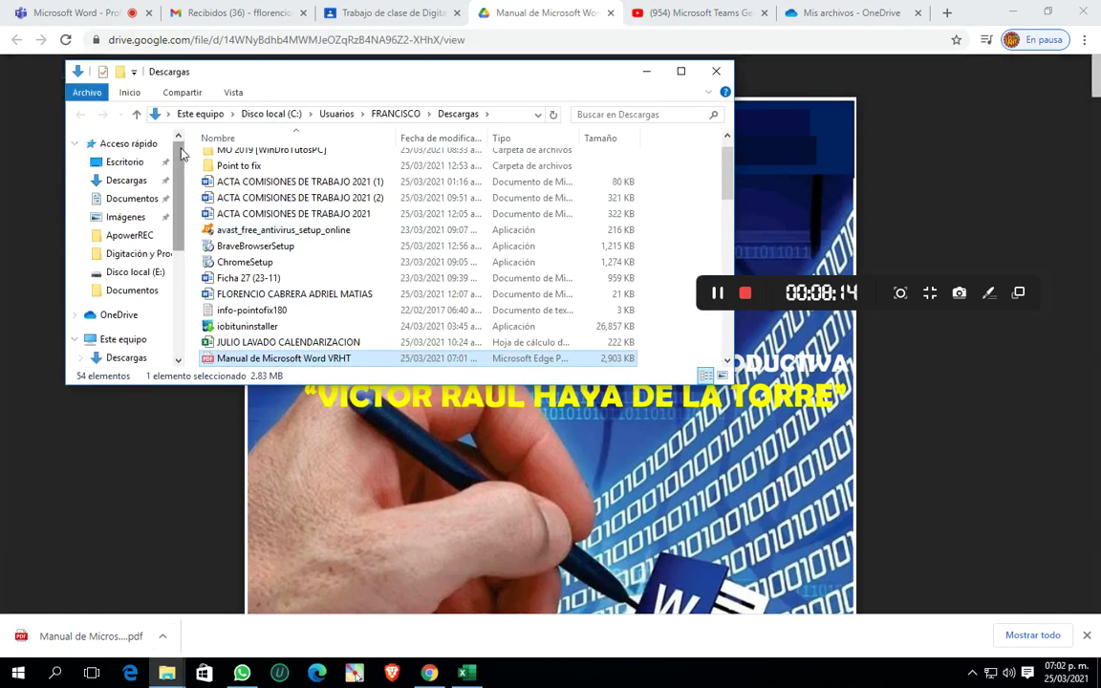
right_click(132, 164)
left_click(221, 483)
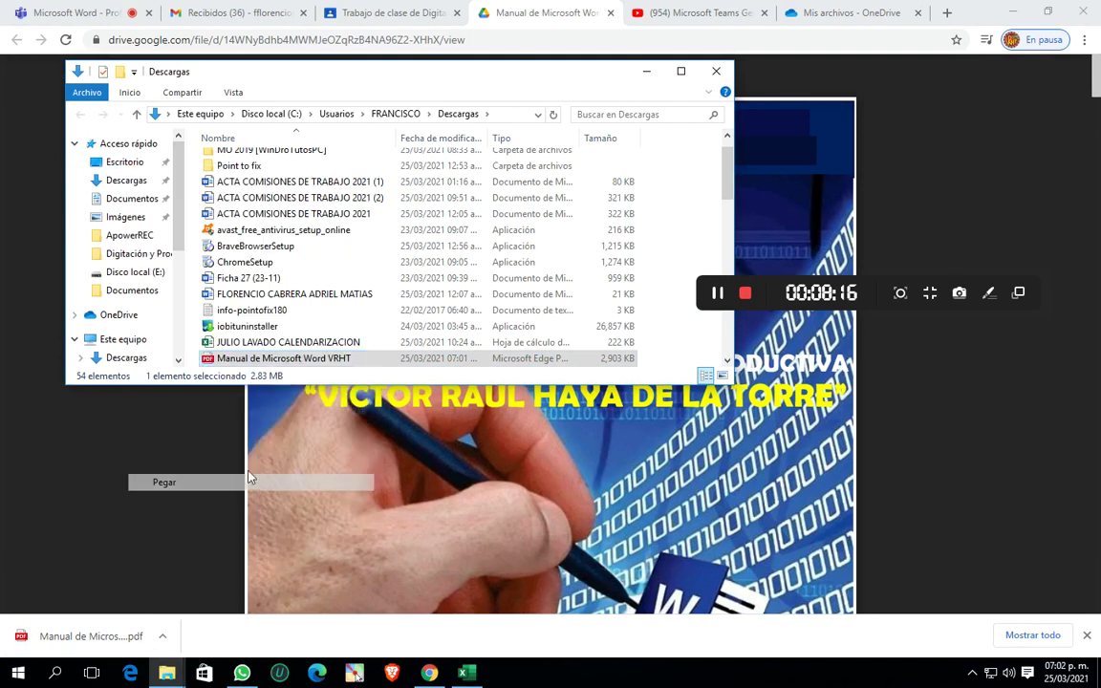
left_click(646, 70)
left_click(841, 15)
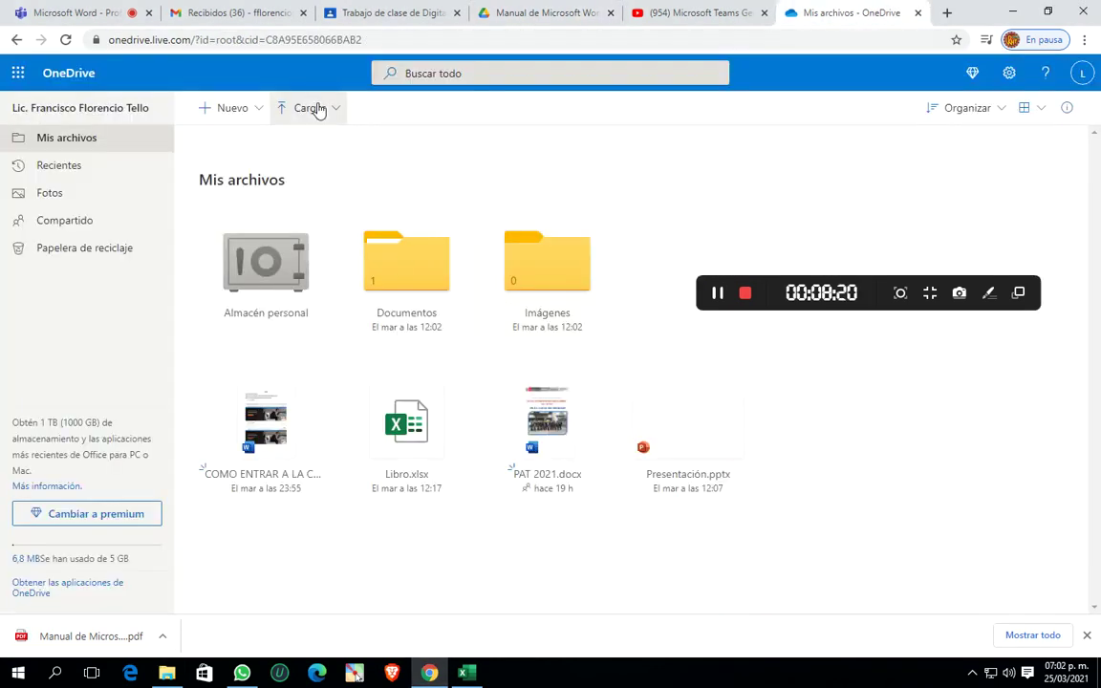
Upload the Manual de Microsoft Word VRHT PDF from the Escritorio to OneDrive.
left_click(318, 110)
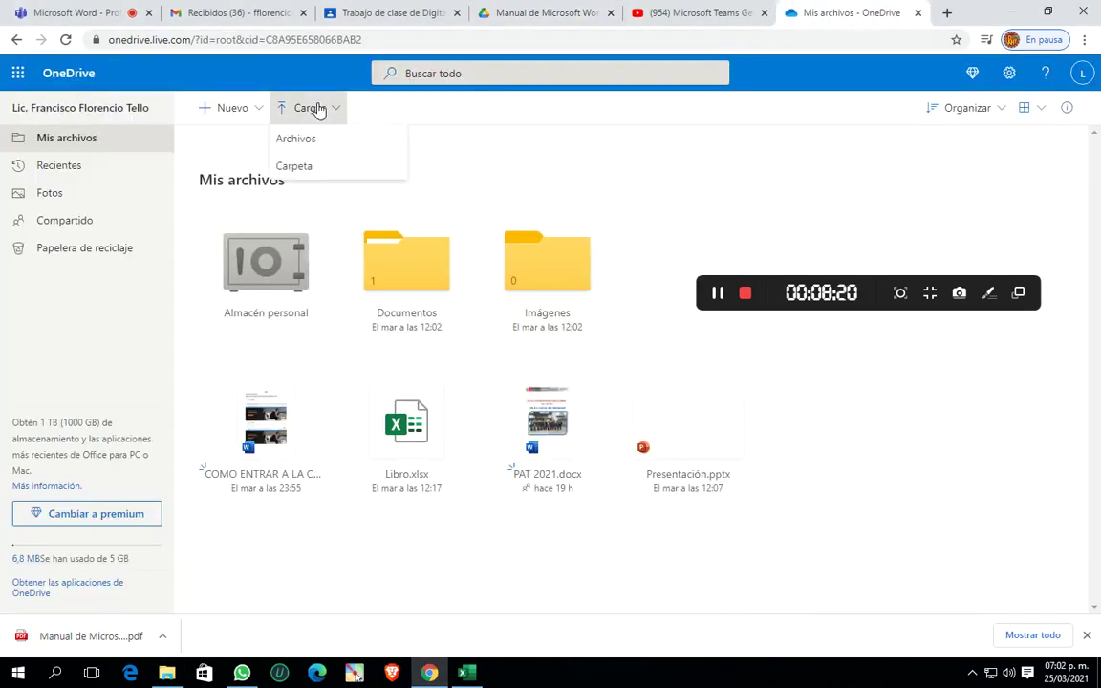
left_click(313, 164)
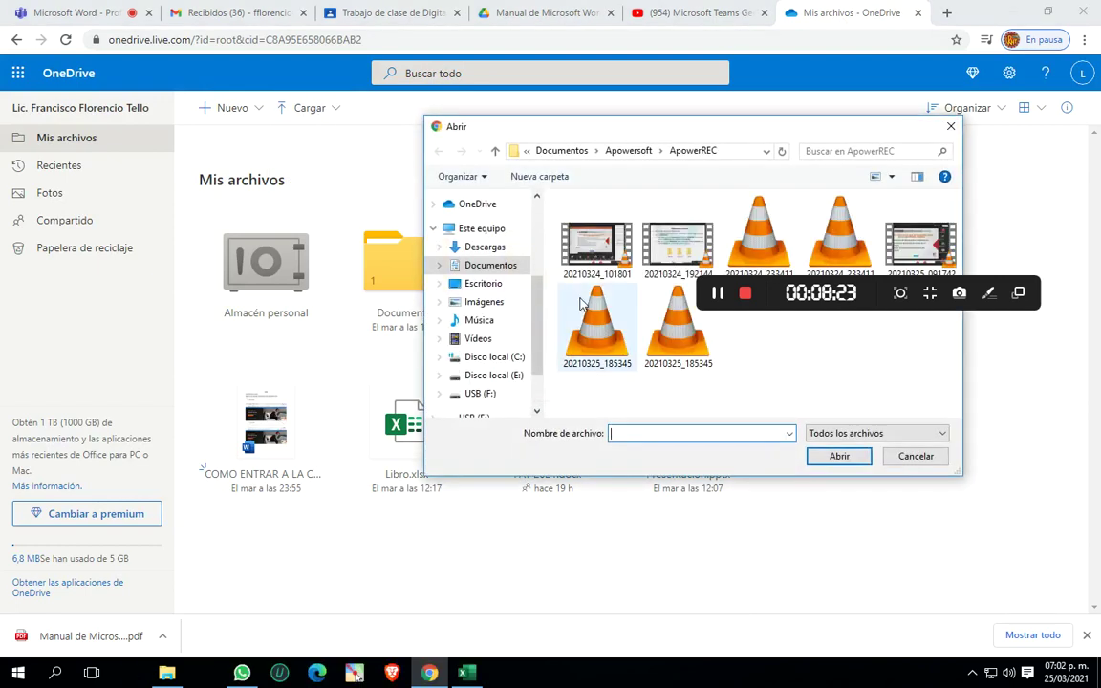
left_click(506, 230)
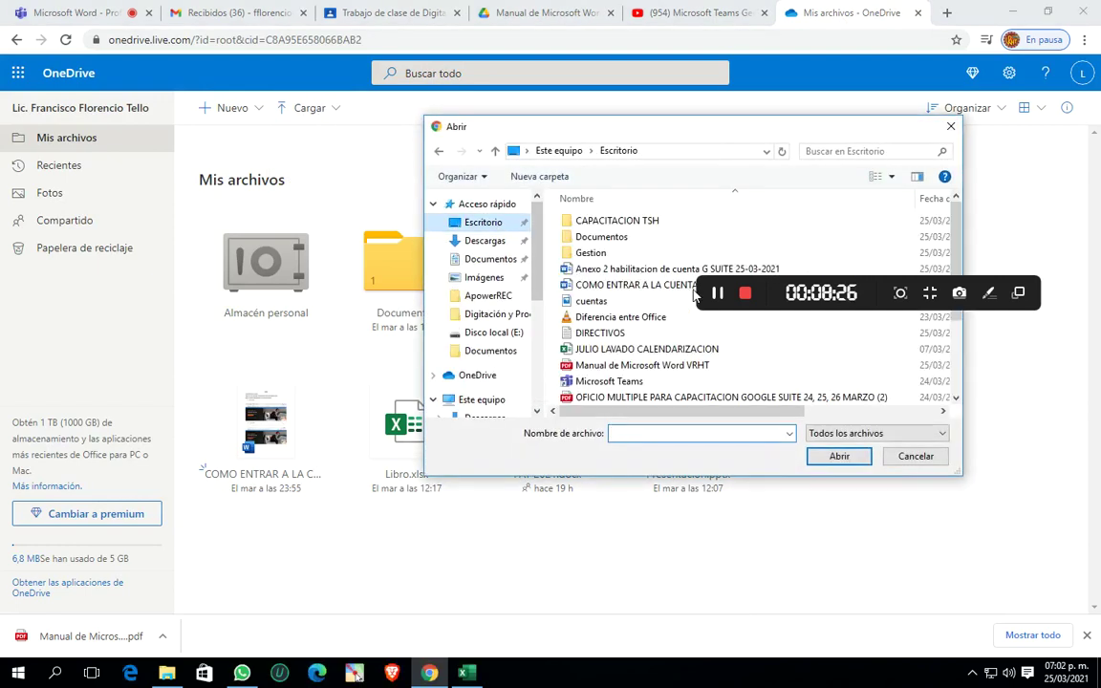
double_click(661, 367)
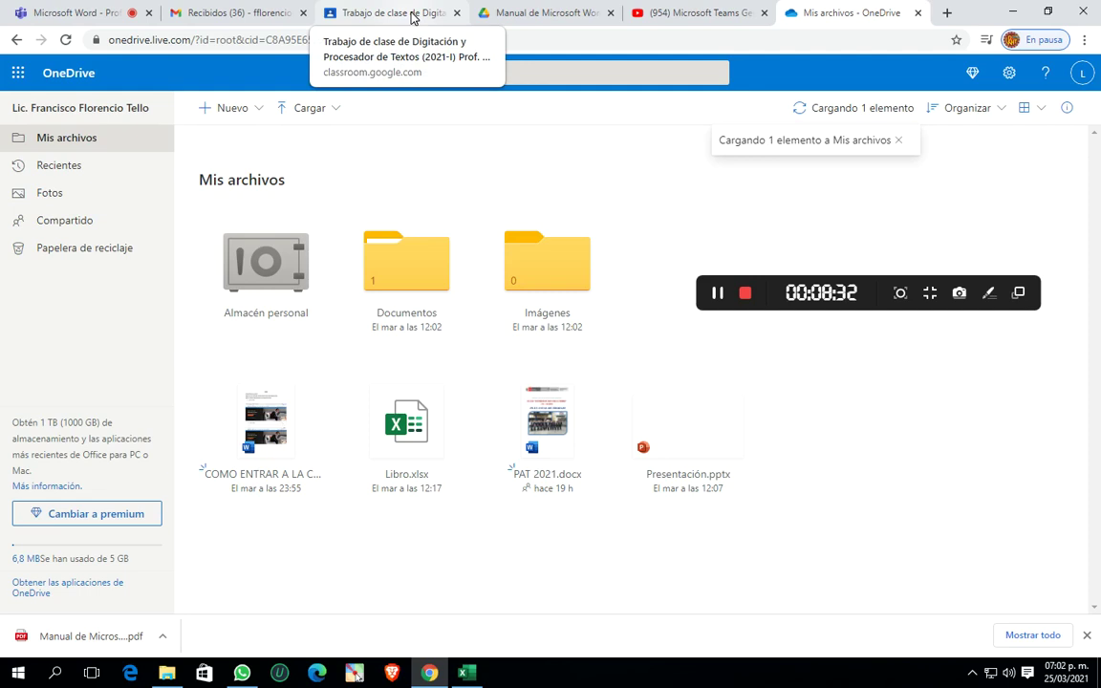
left_click(81, 13)
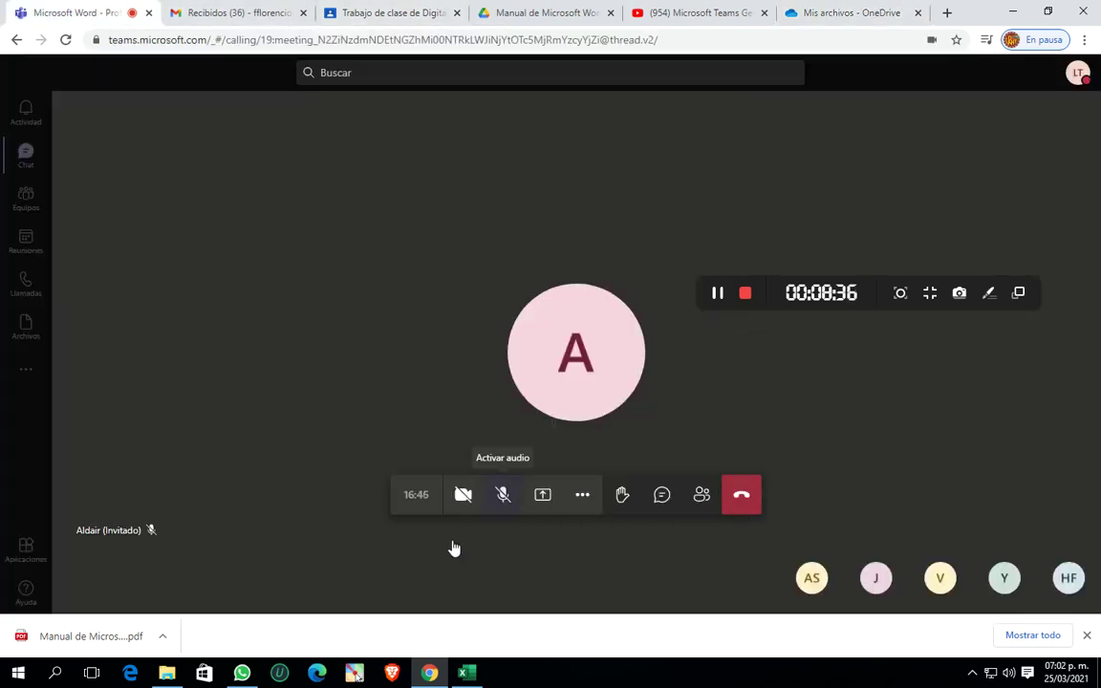
In the WhatsApp class group, send 'Buenas noches' and a request to join.
mouse_move(241, 676)
left_click(258, 626)
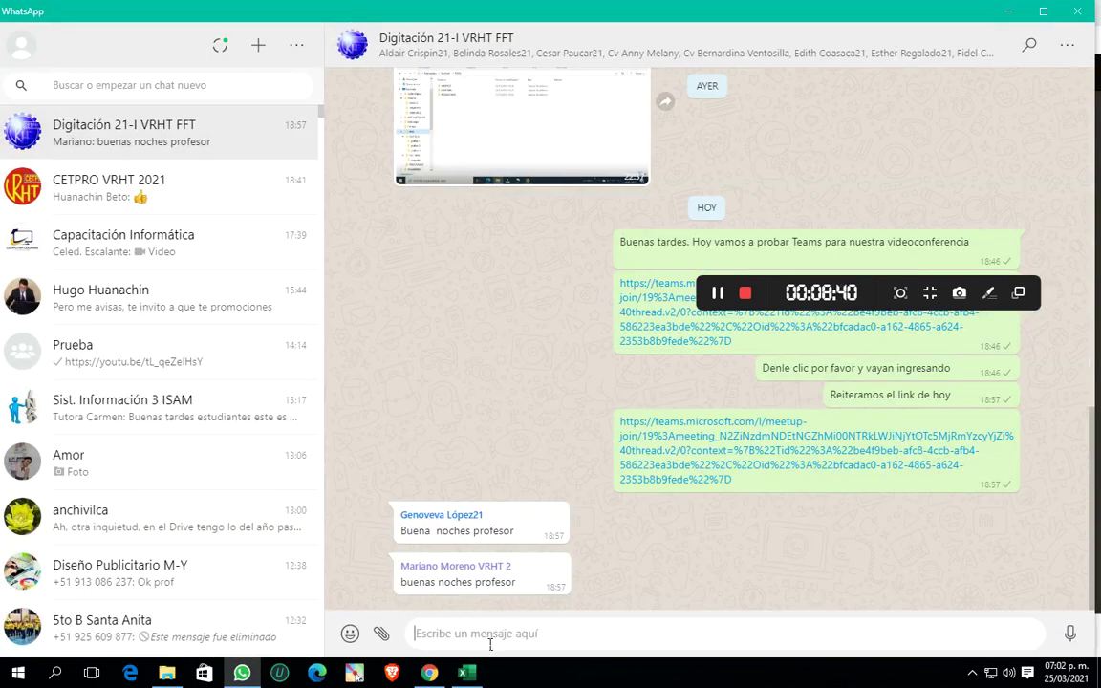
type("Buenas noches")
key("Return")
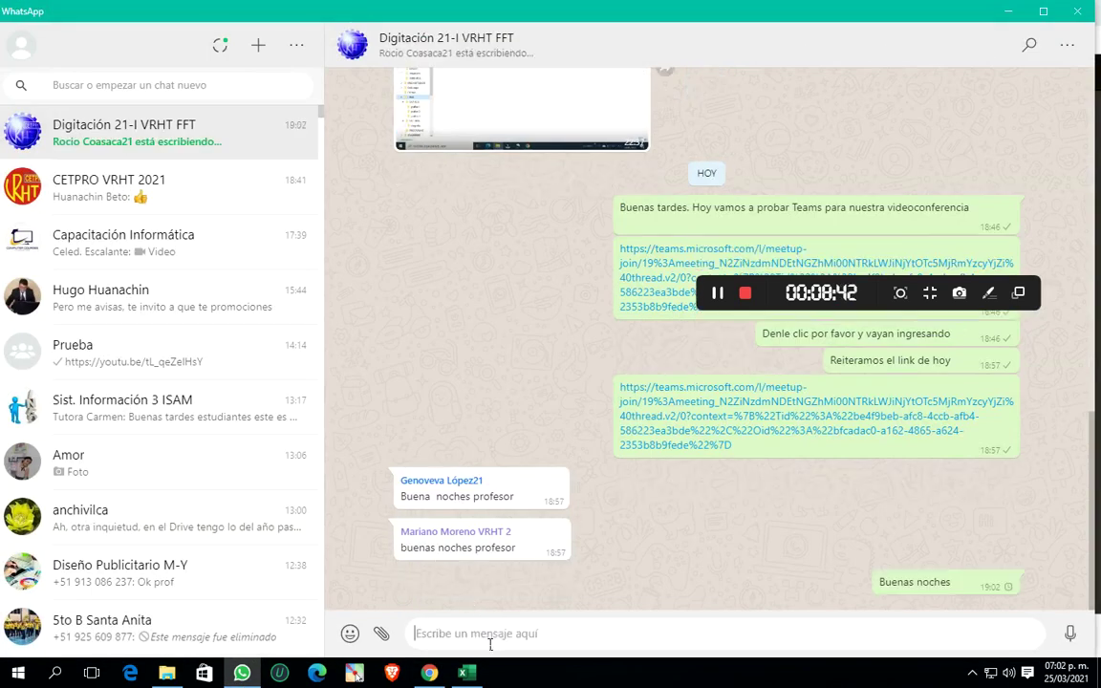
type("ingresen por f")
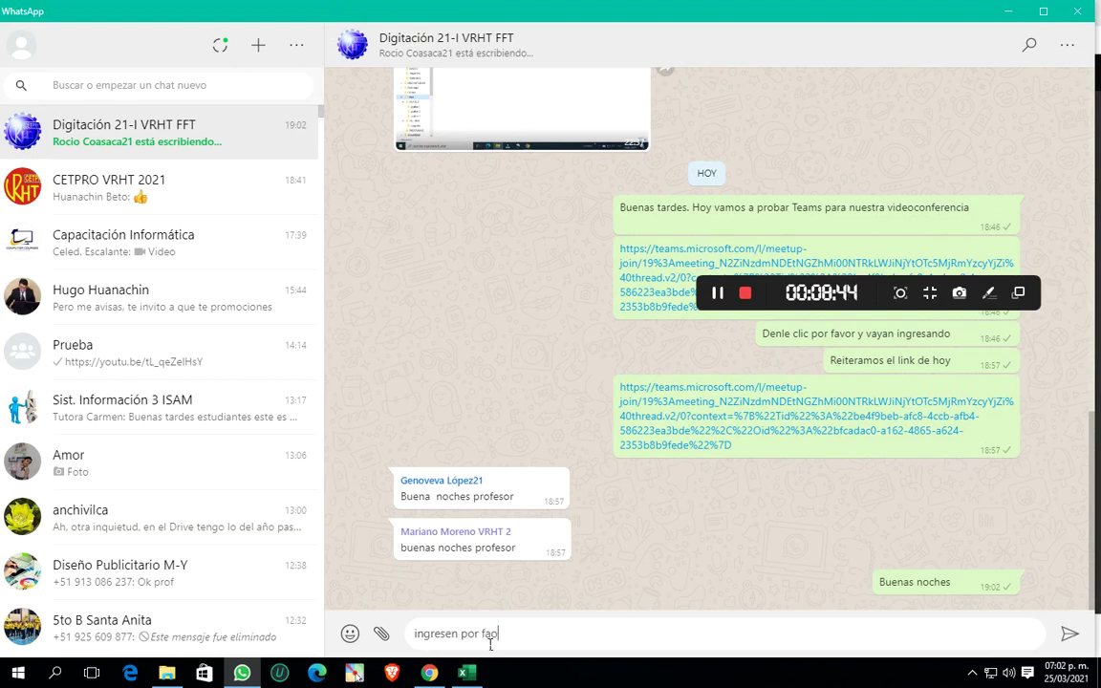
type("avor")
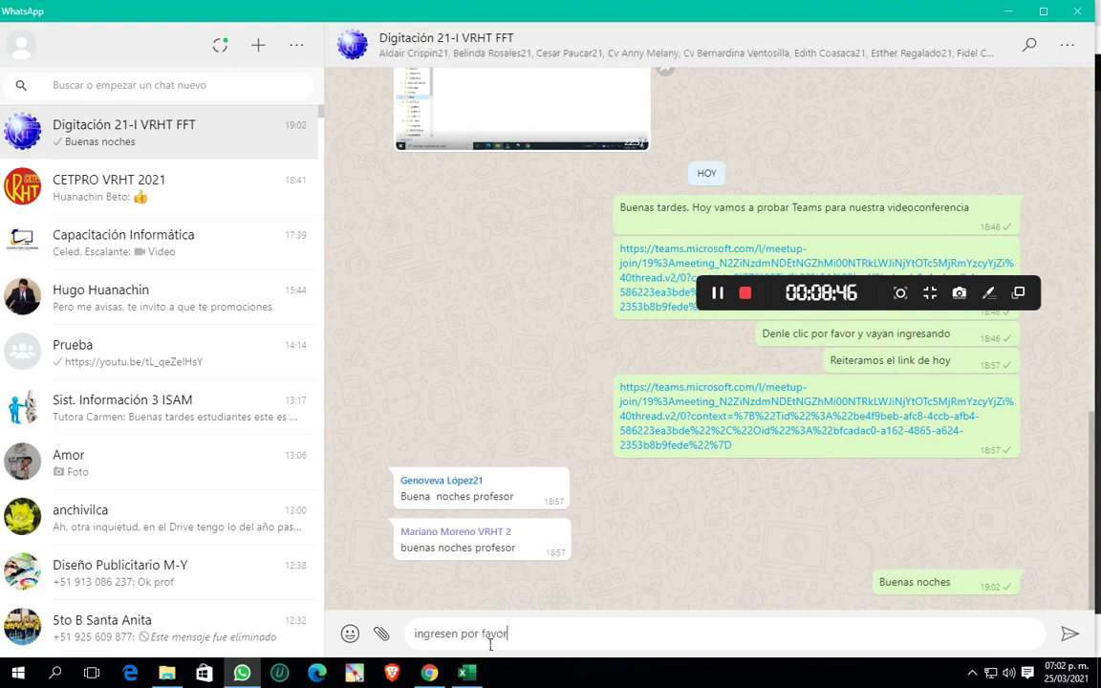
key("Return")
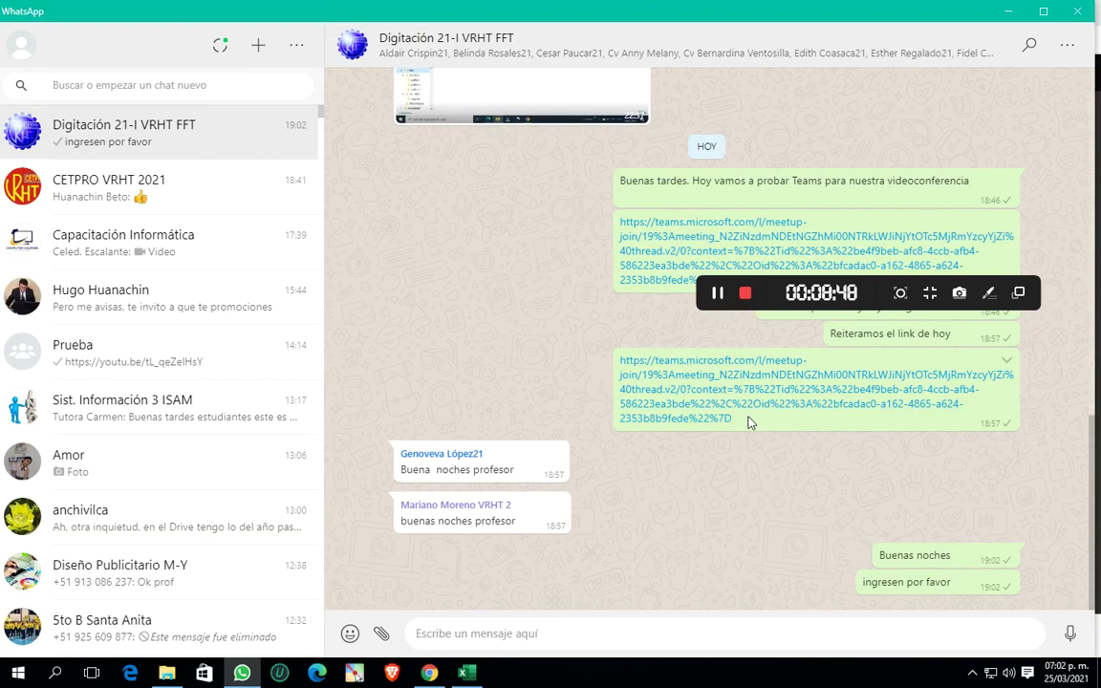
Copy the Teams meeting link and post it in the group again.
left_click_drag(702, 408, 616, 308)
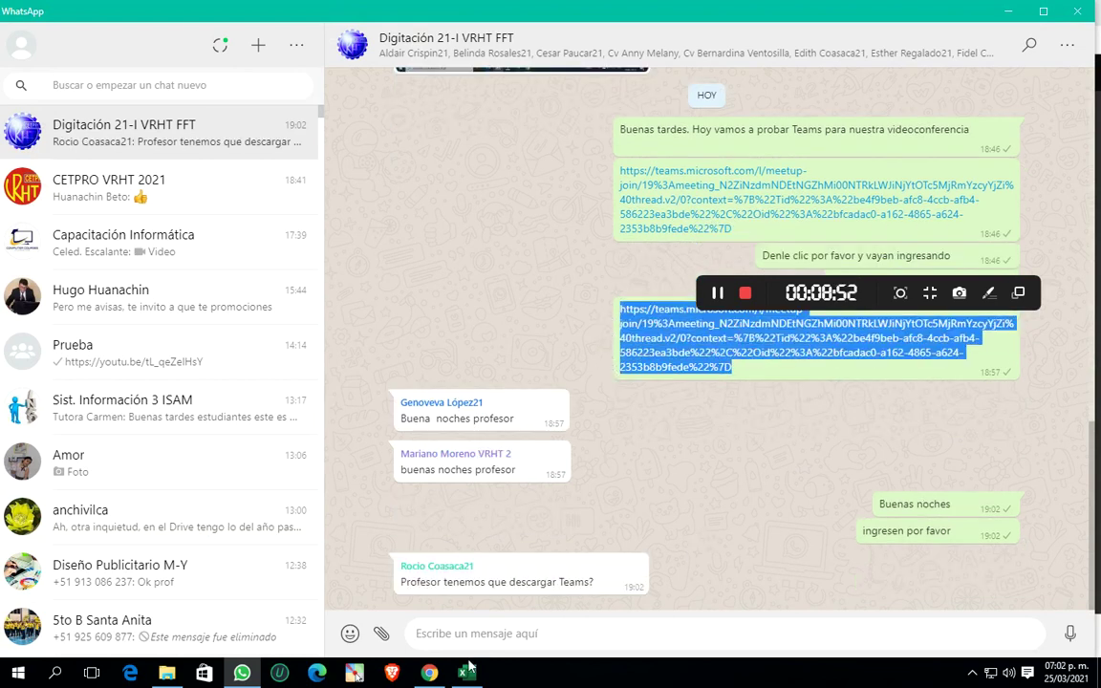
left_click(485, 637)
key("ctrl+v")
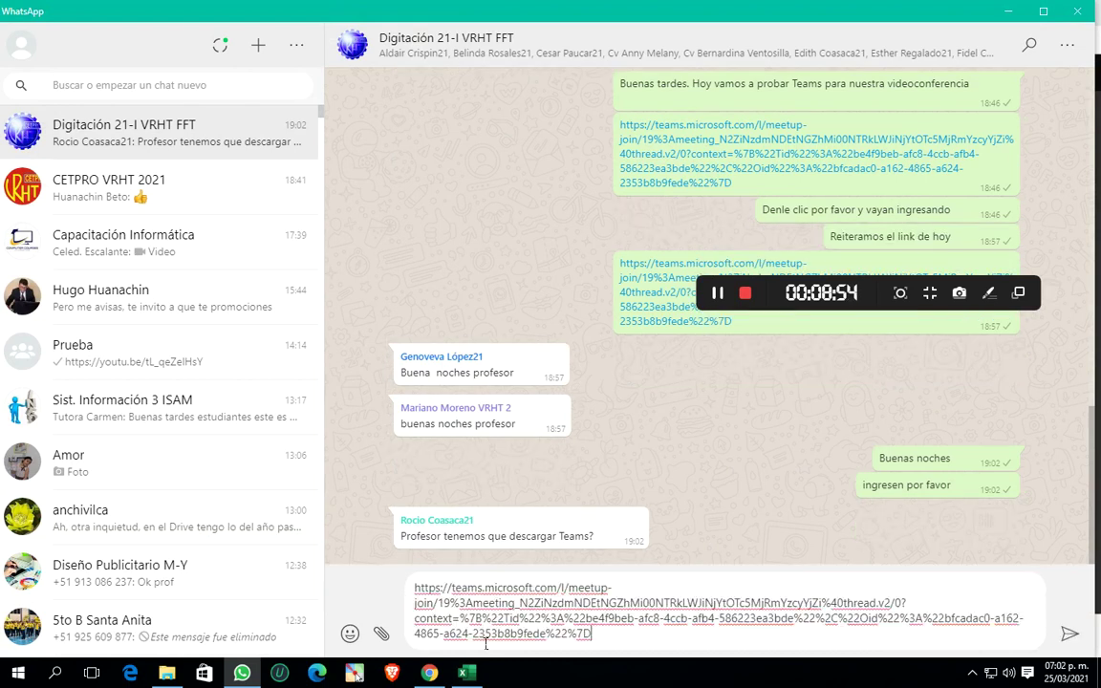
key("Return")
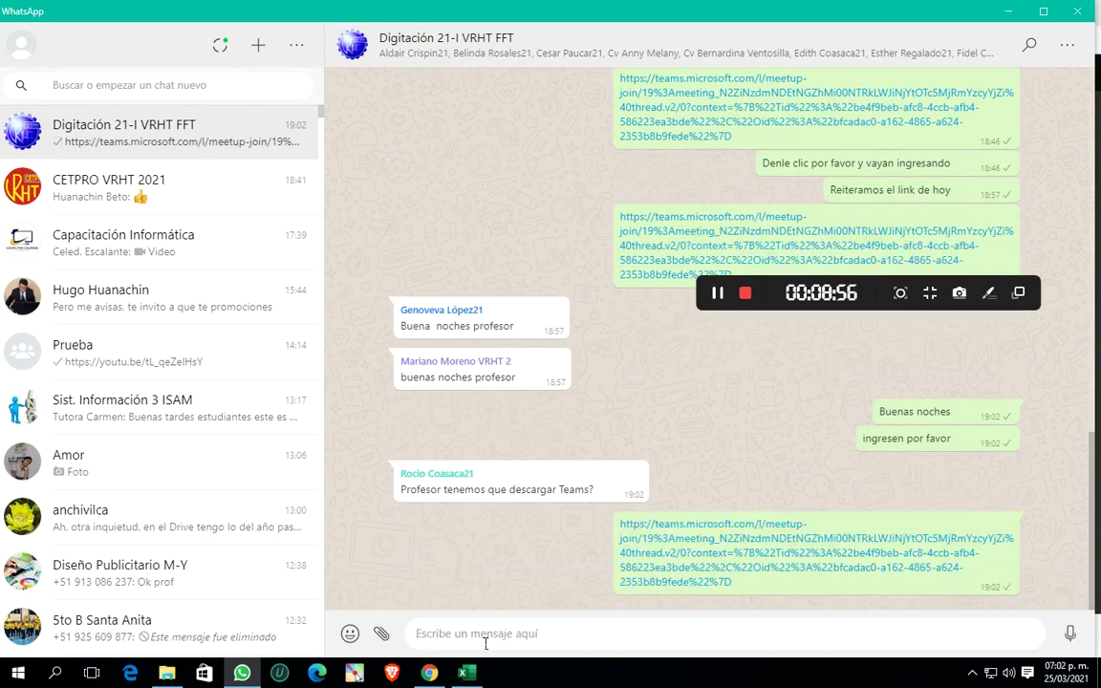
Reply 'Así es. No es muy grande' and minimize WhatsApp.
type("Asi")
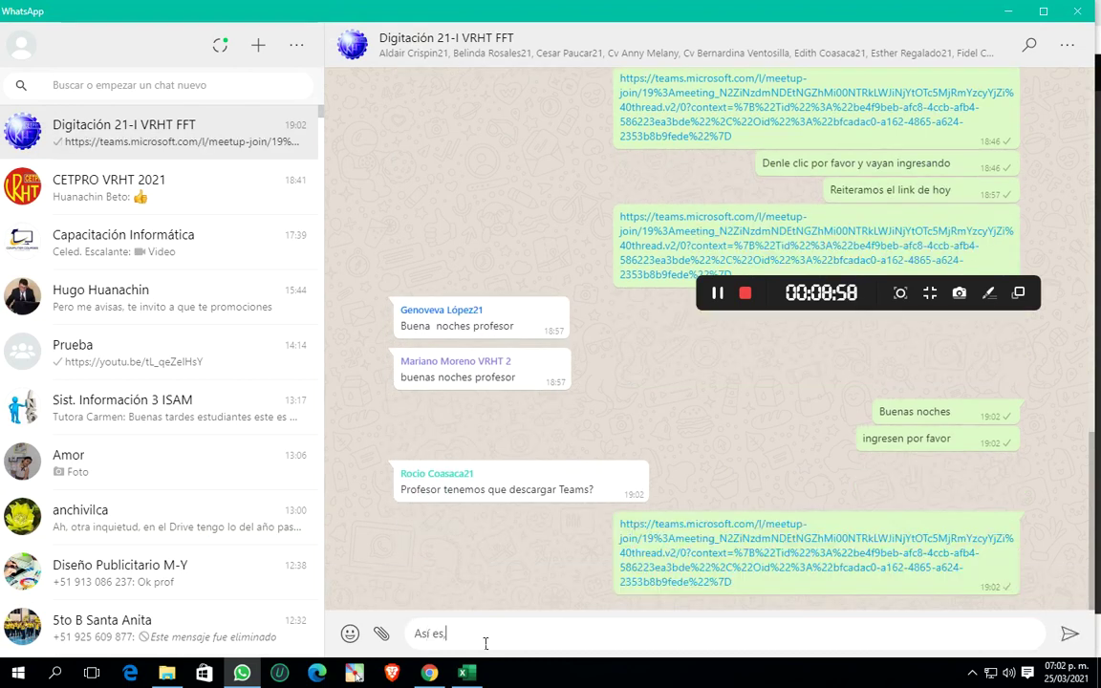
type(". E")
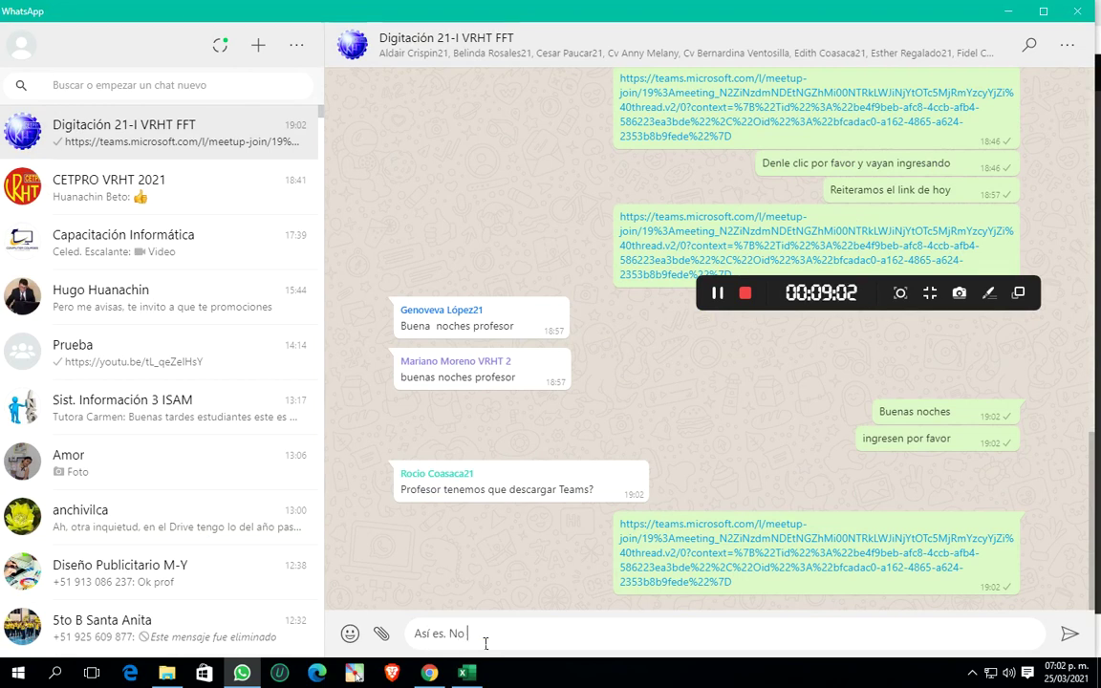
type("y grfand")
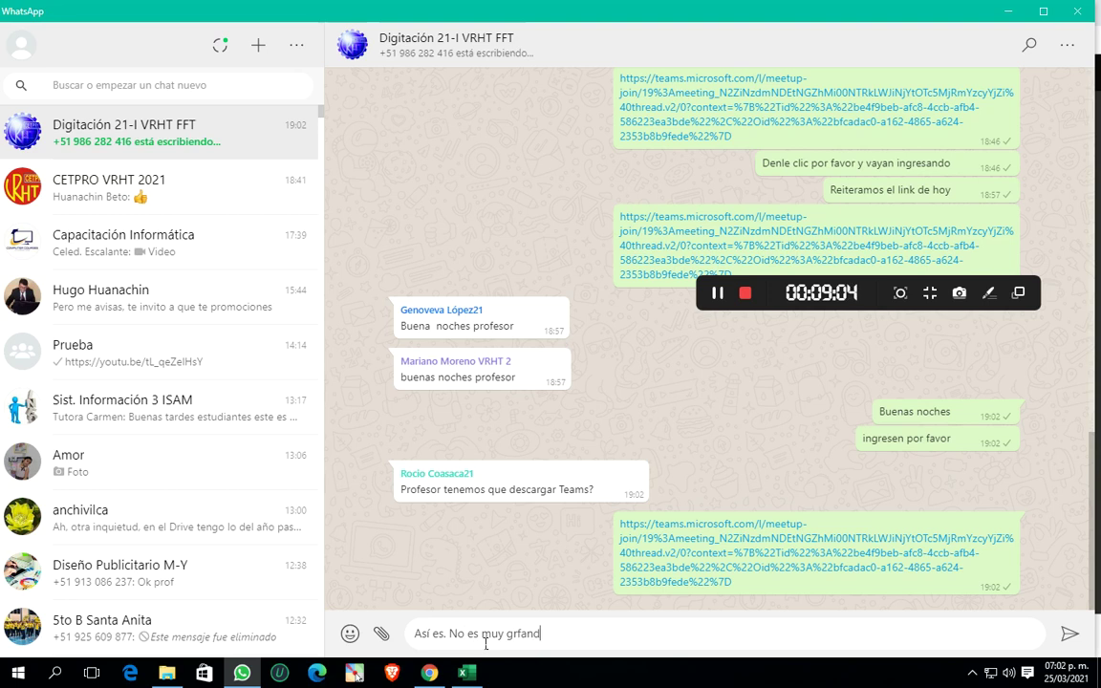
key("BackSpace")
key("BackSpace")
type("ande")
key("Return")
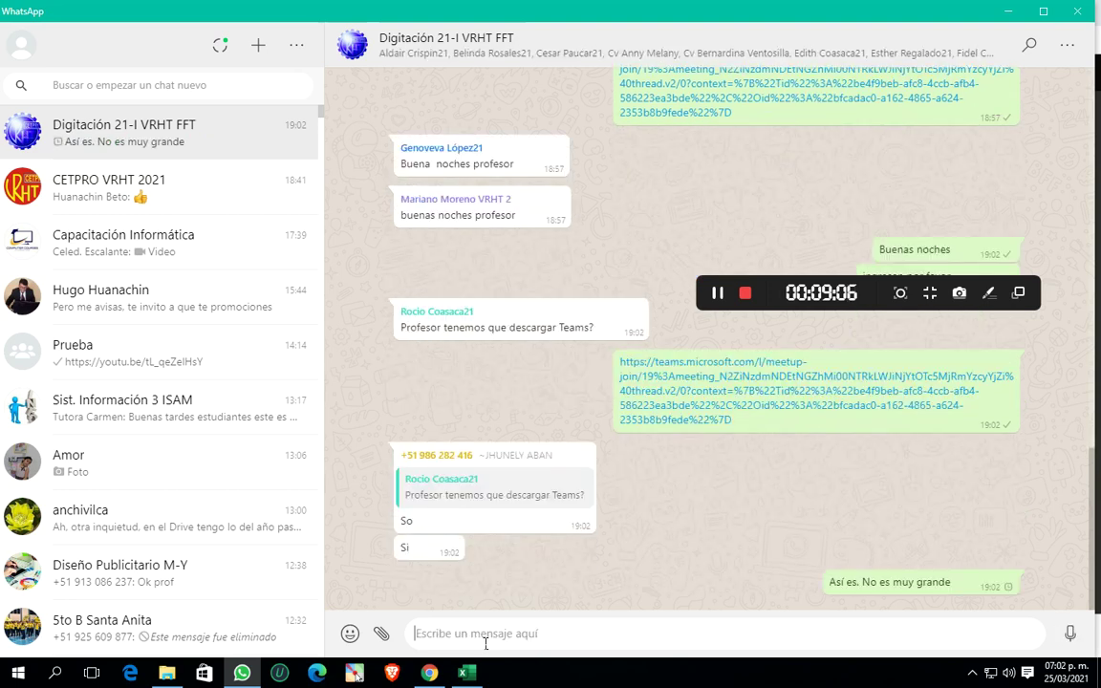
left_click(1017, 10)
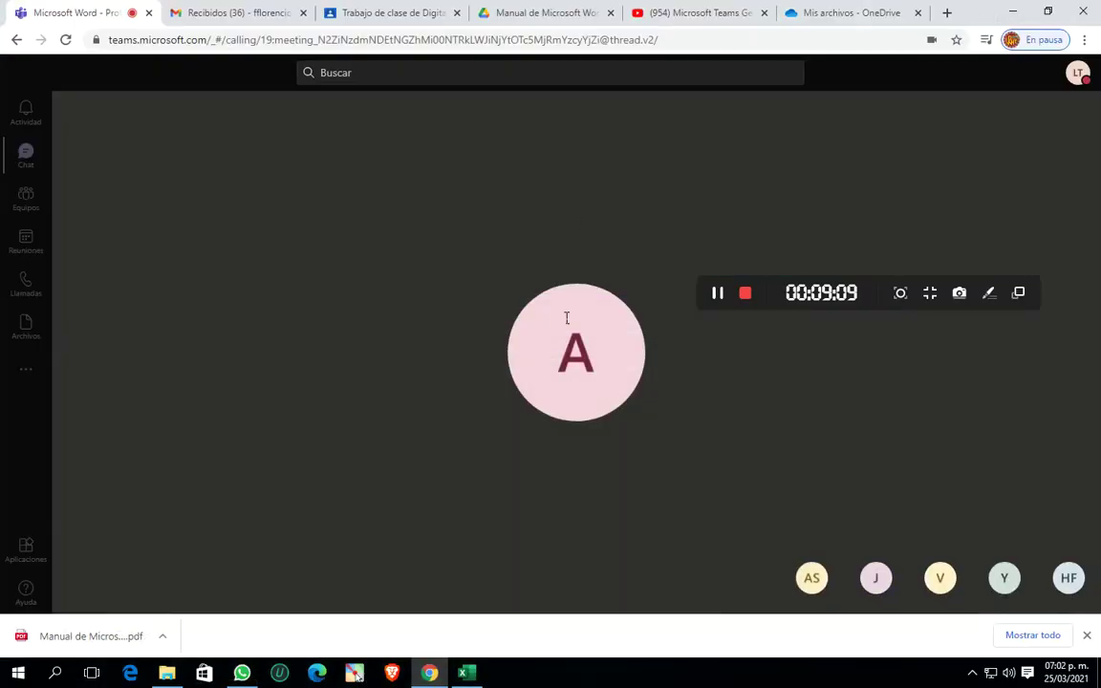
Admit the participant waiting in the lobby and return to the full call view.
left_click(776, 448)
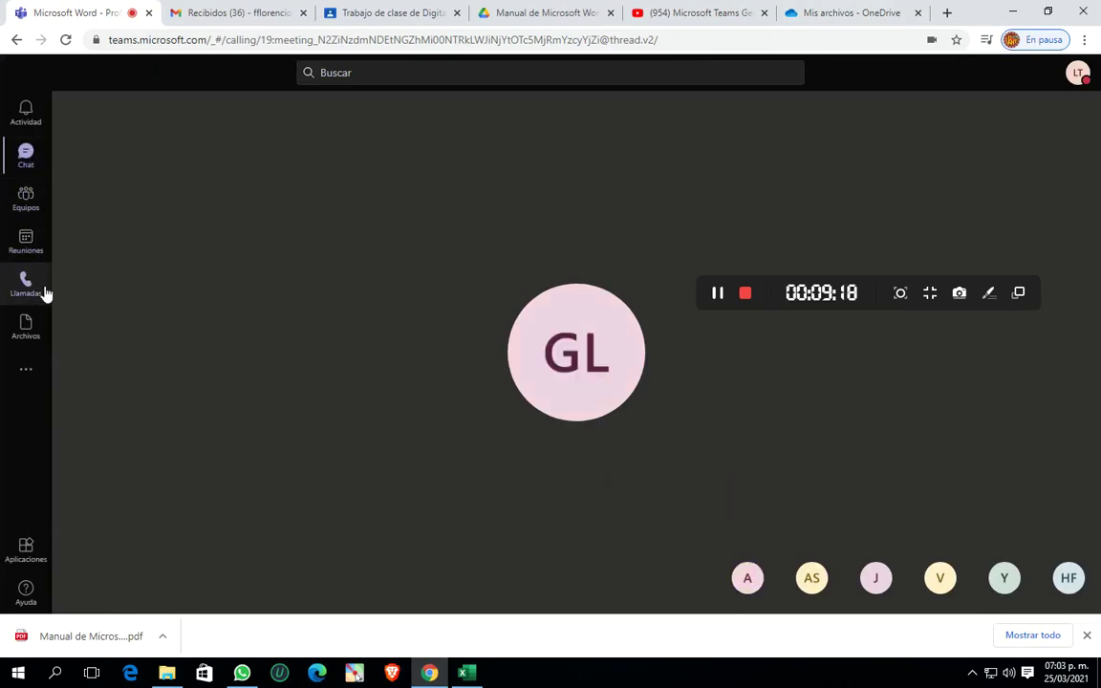
left_click(36, 327)
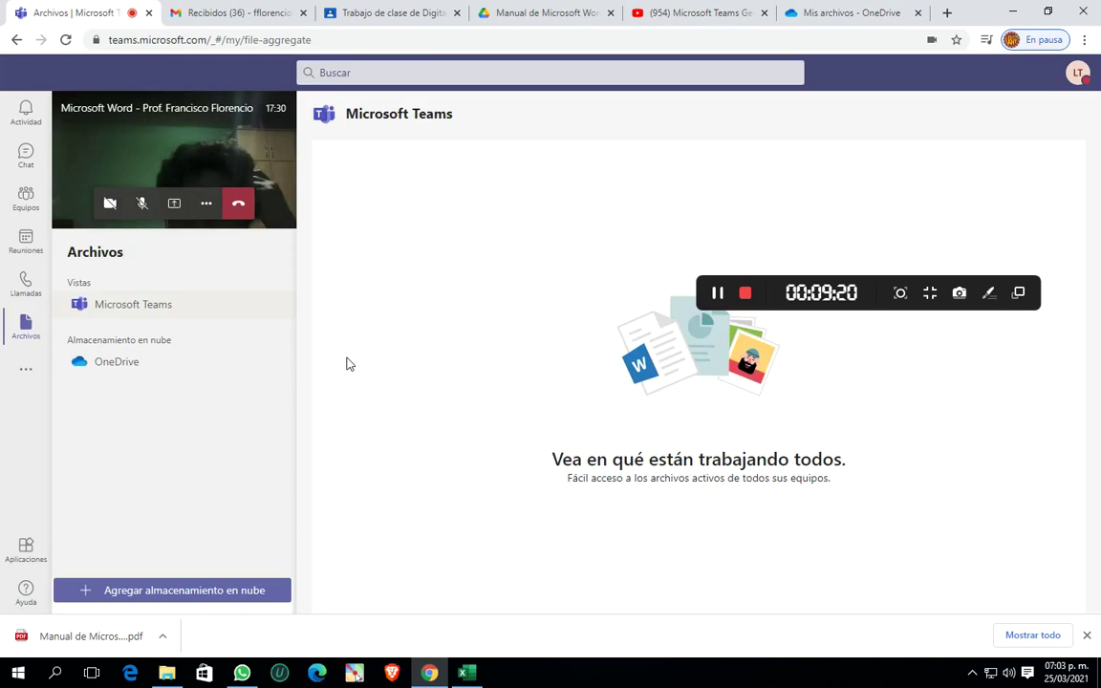
left_click(221, 154)
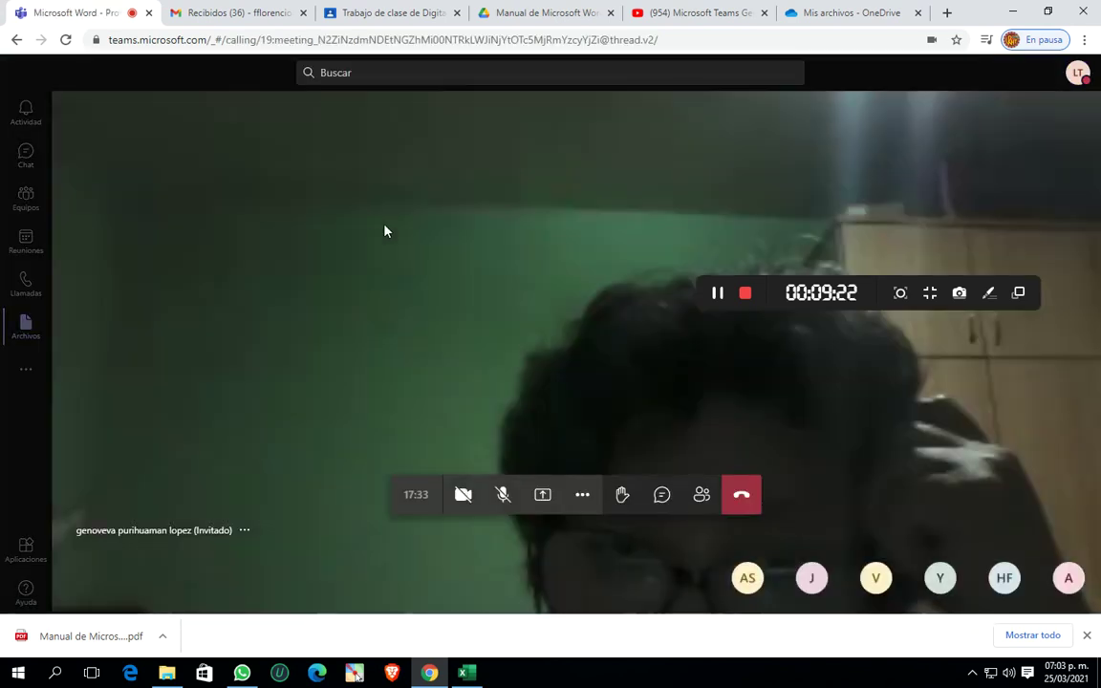
Unmute then re-mute the microphone and show the team's General channel.
left_click(502, 499)
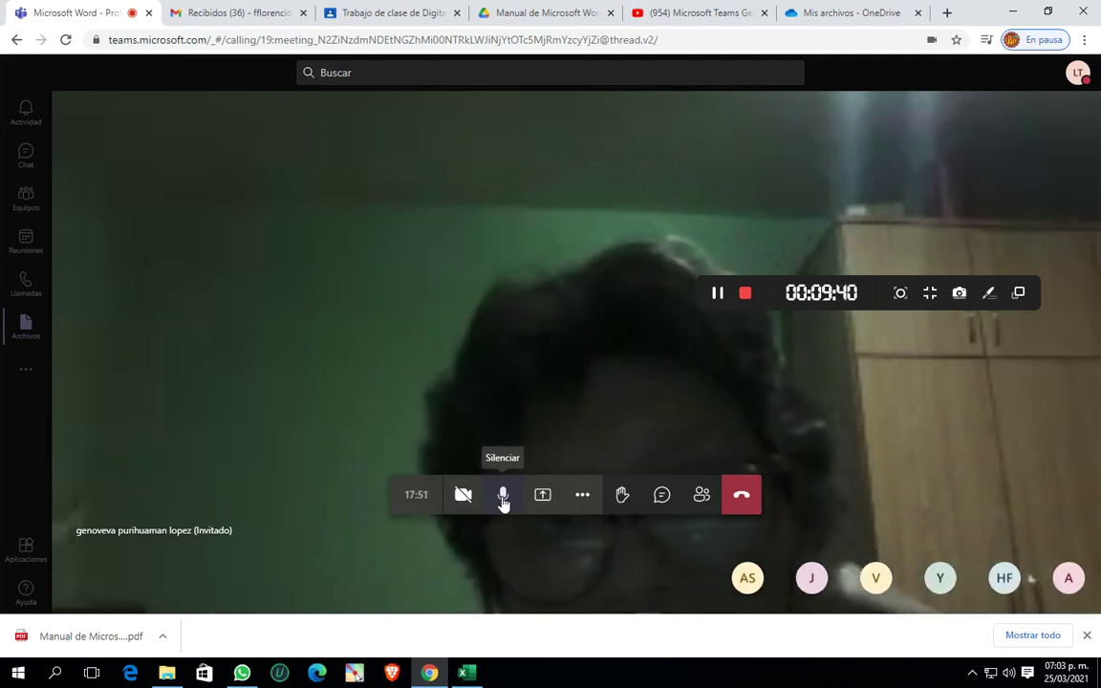
left_click(502, 498)
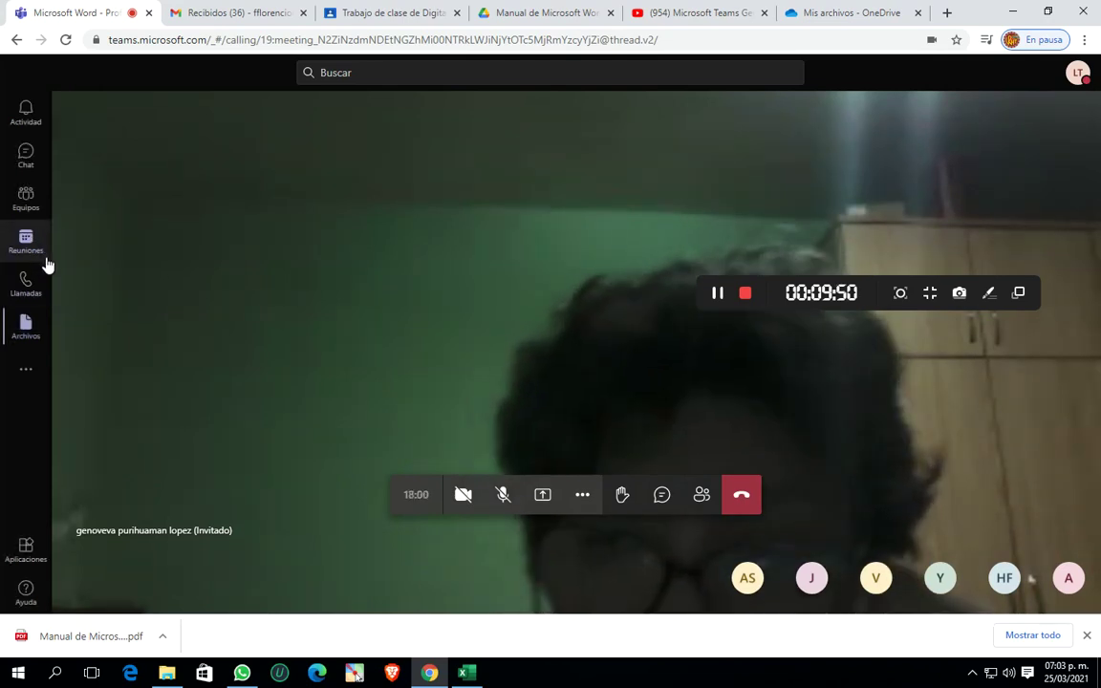
left_click(29, 209)
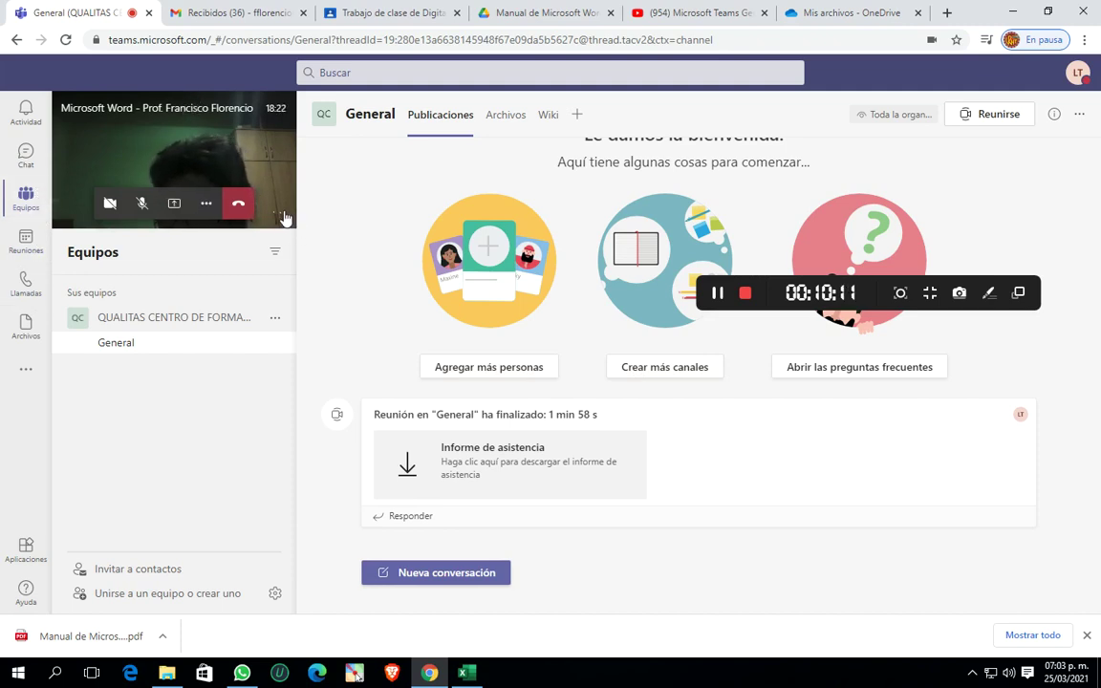
Try to load the OneDrive files from the Files page, retrying after the error.
left_click(34, 328)
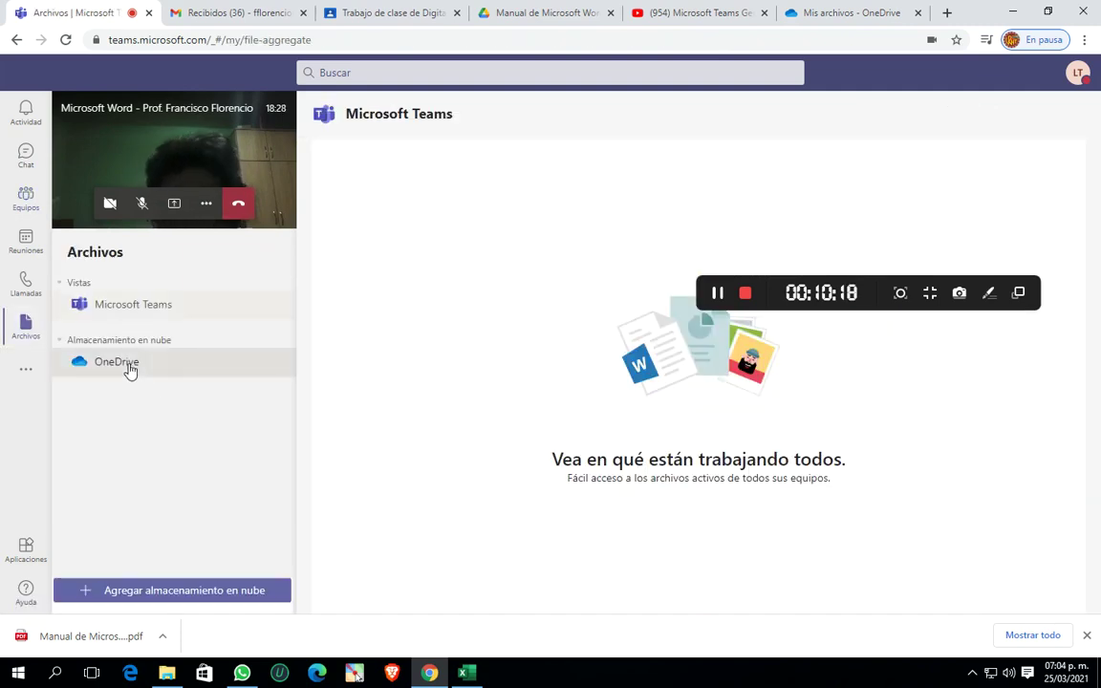
left_click(127, 367)
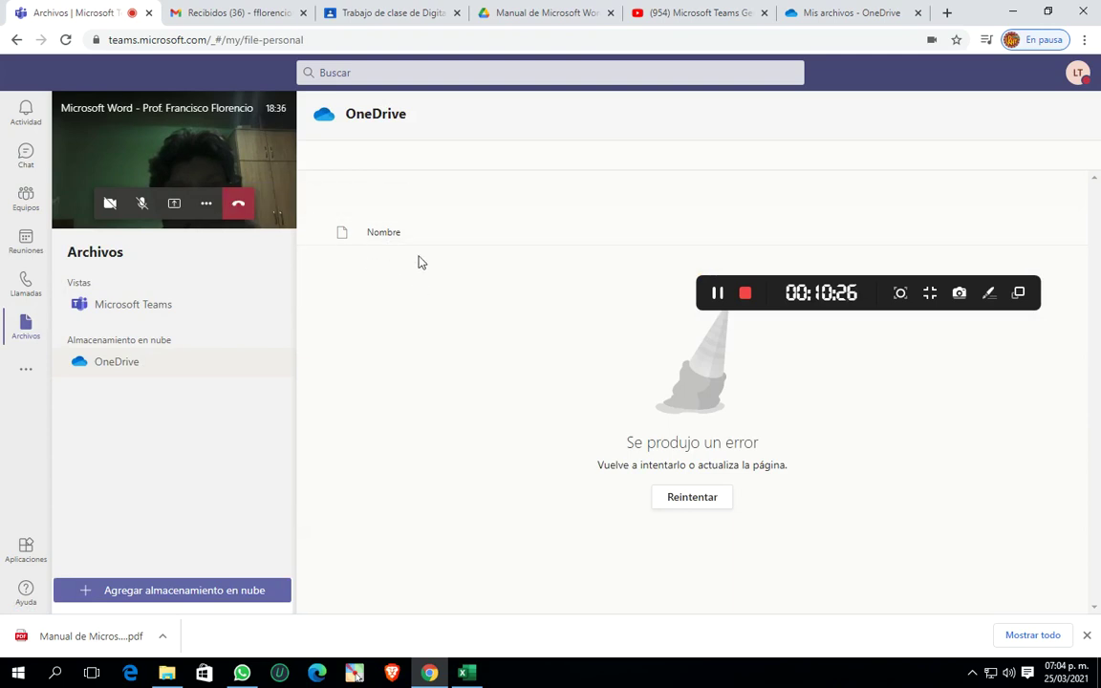
left_click(706, 503)
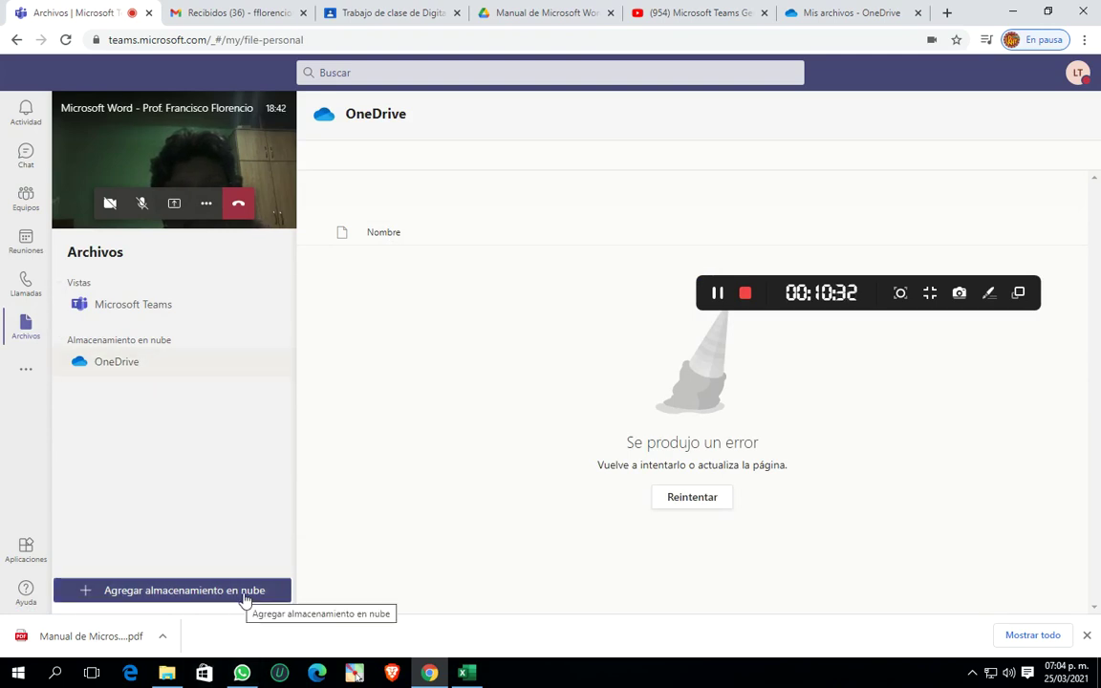
Check the cloud storage provider list, dismiss it and restore the meeting to full view.
left_click(245, 597)
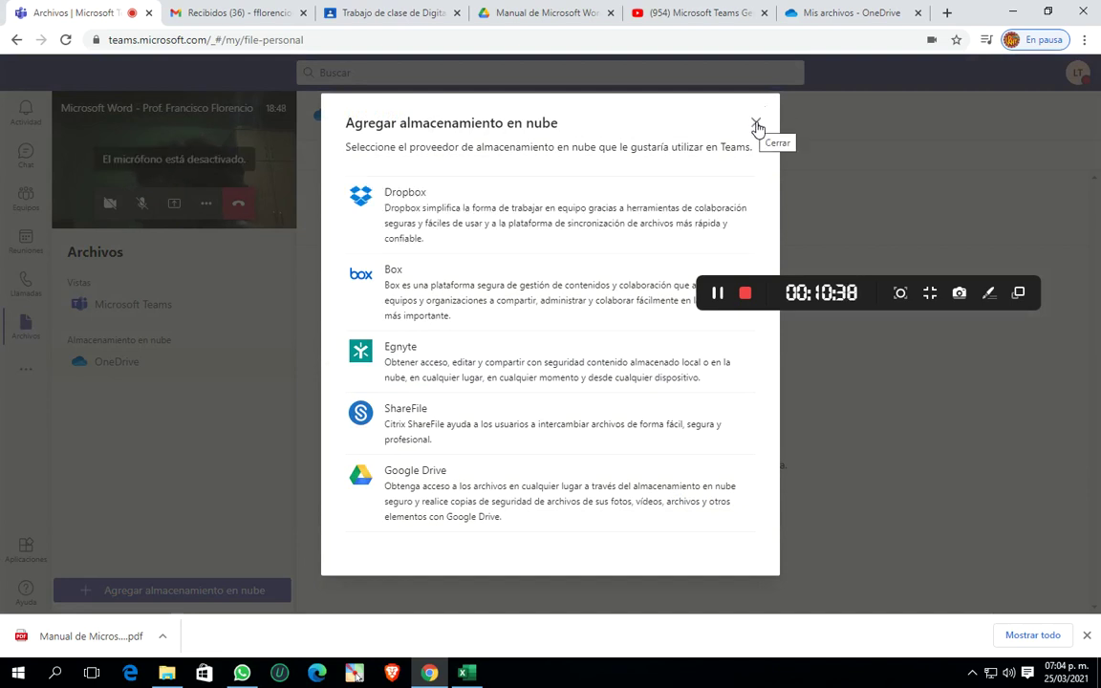
left_click(234, 375)
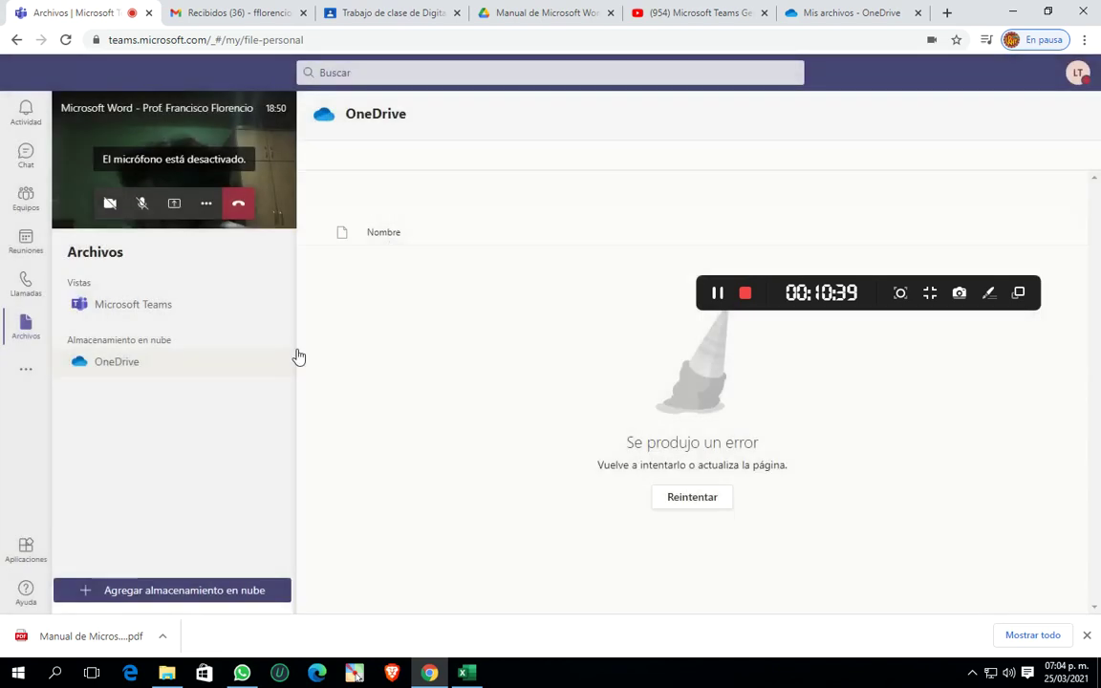
left_click(194, 159)
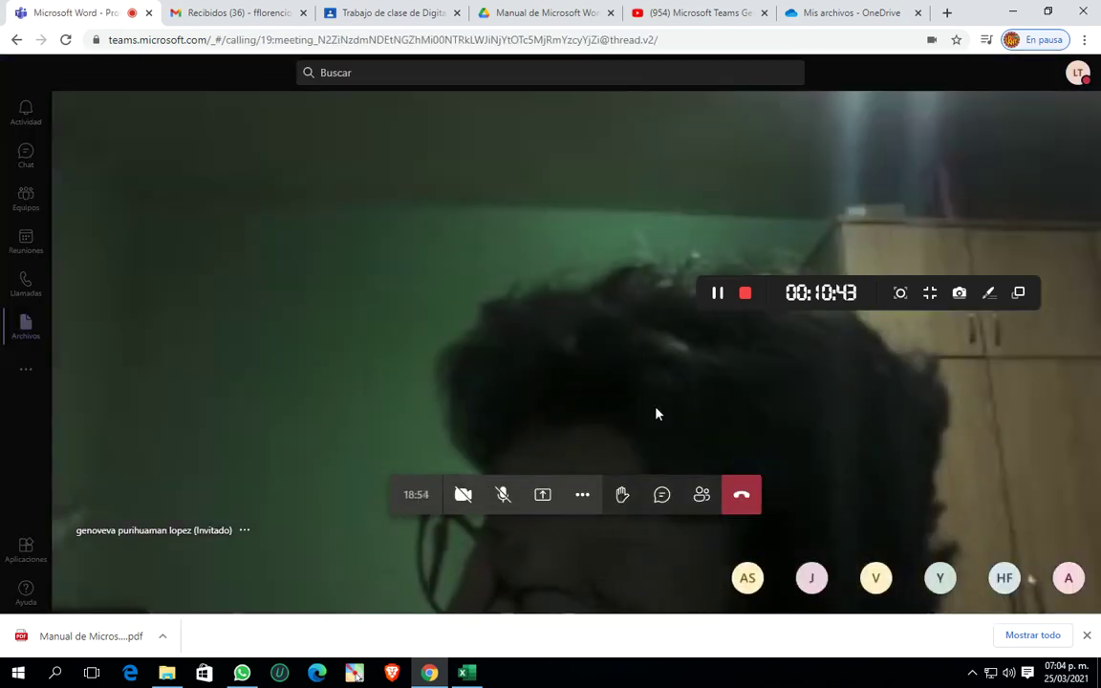
Show the participant list and mute one guest participant.
left_click(702, 497)
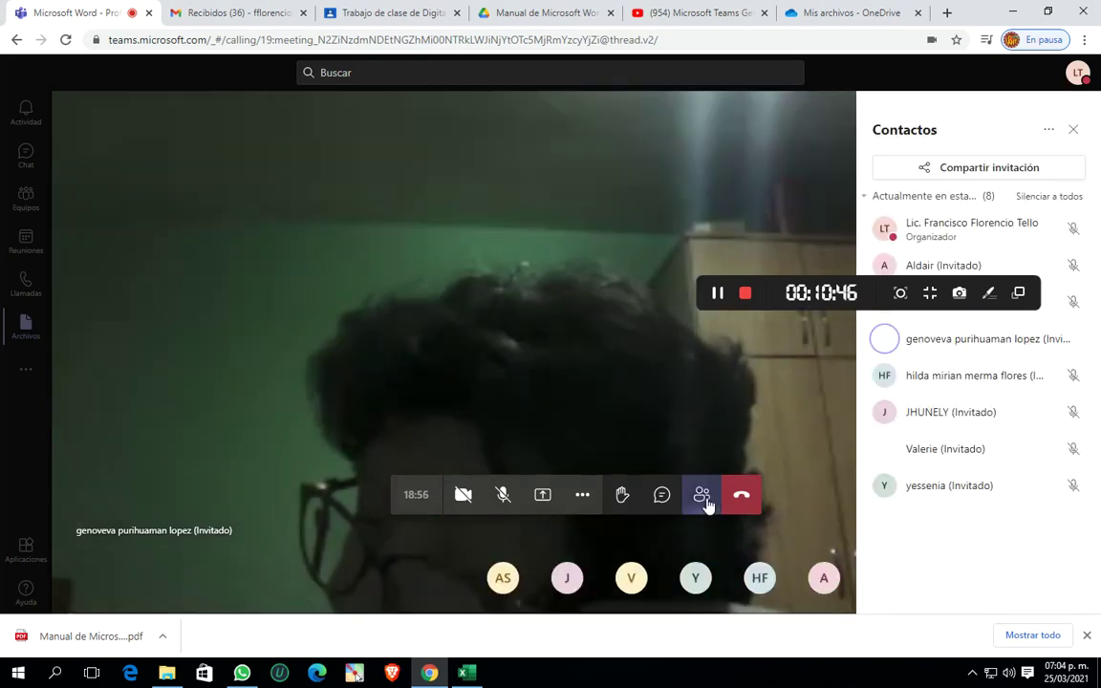
left_click_drag(698, 292, 766, 542)
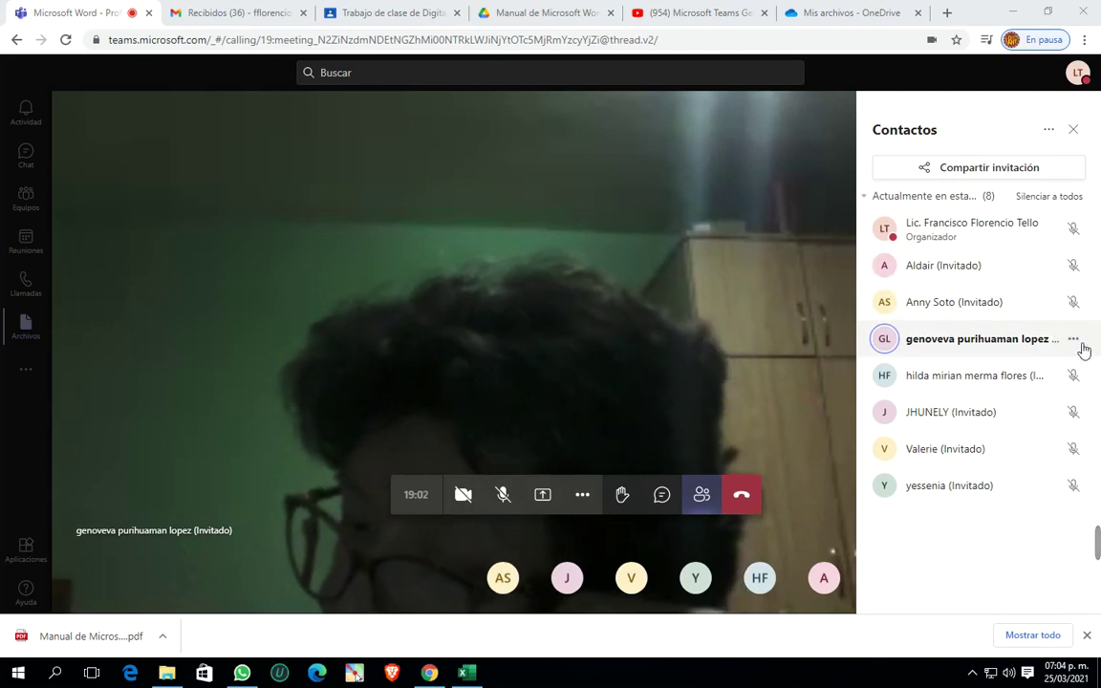
left_click(1080, 343)
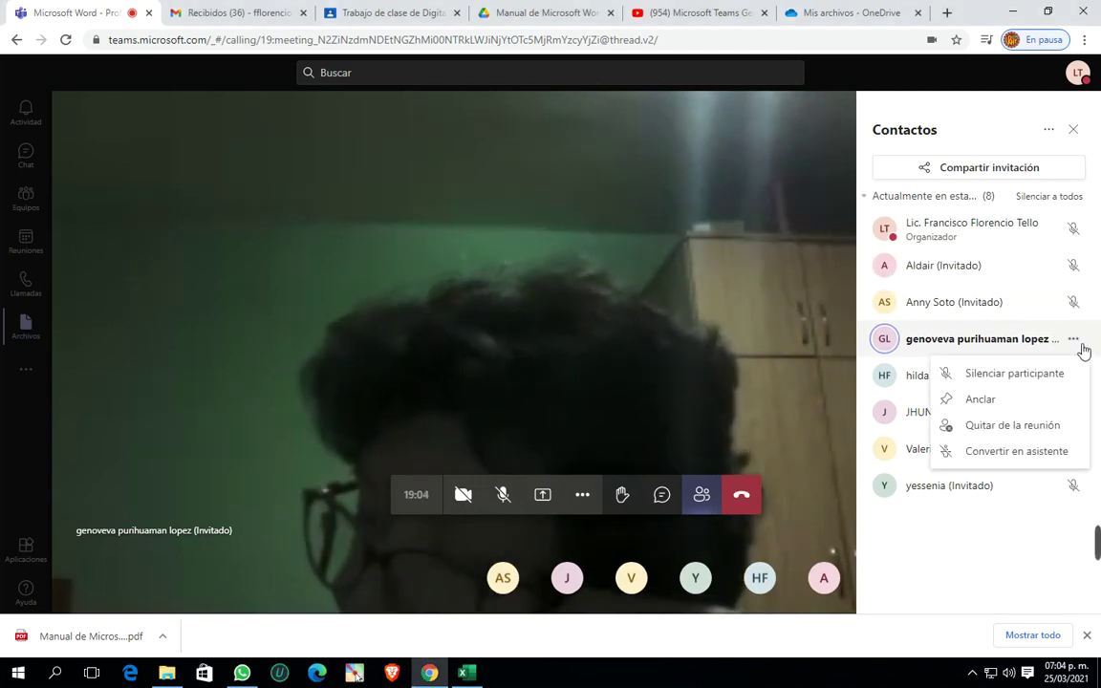
left_click(1032, 381)
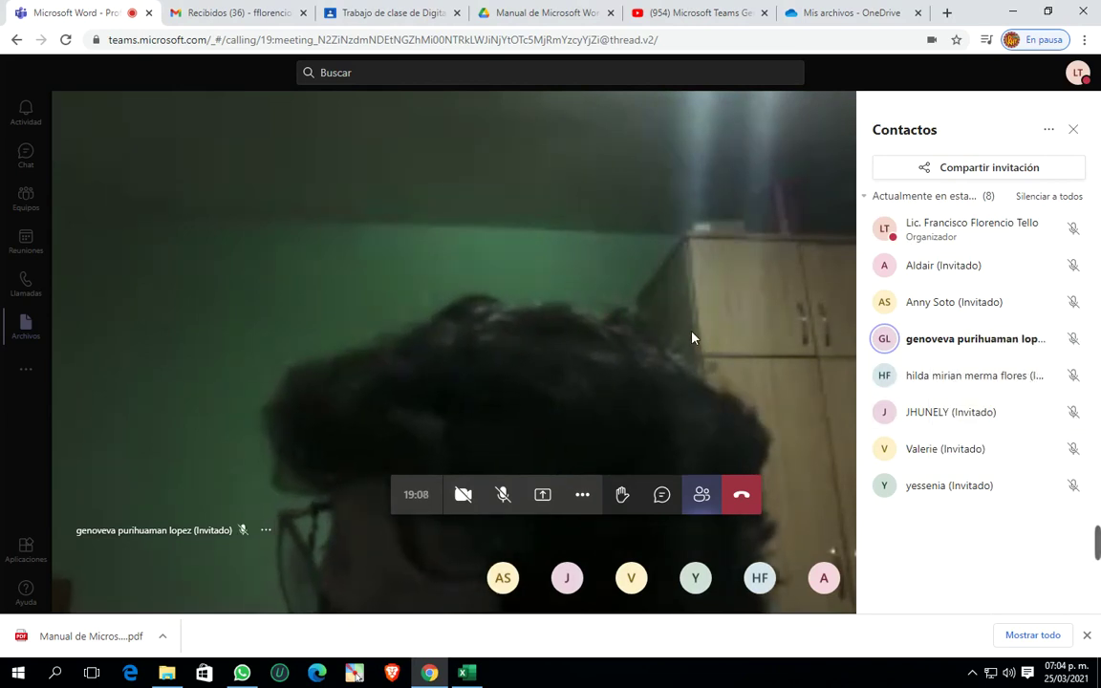
Try the meeting permission settings and close the failed meeting options page.
left_click(1055, 131)
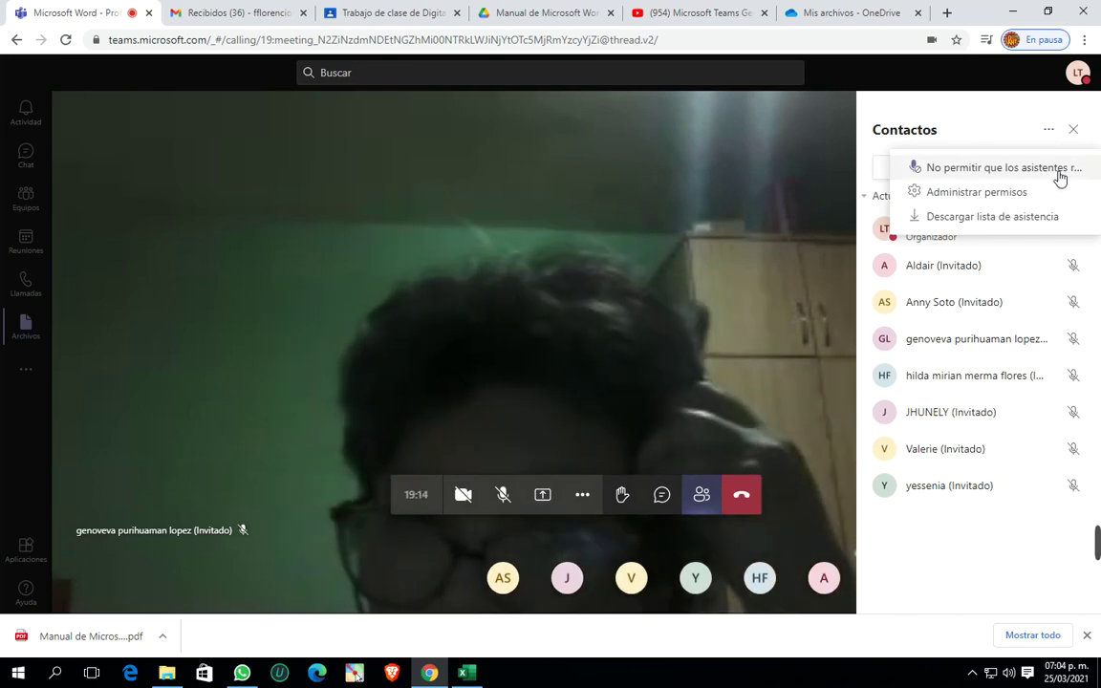
left_click(1019, 199)
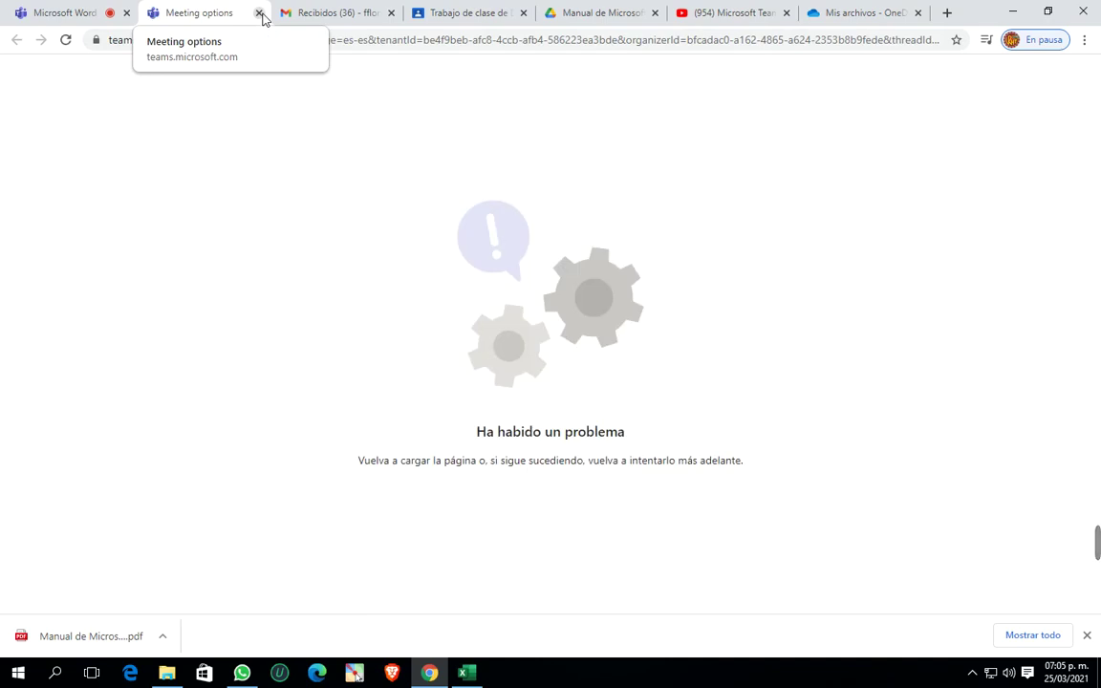
left_click(258, 13)
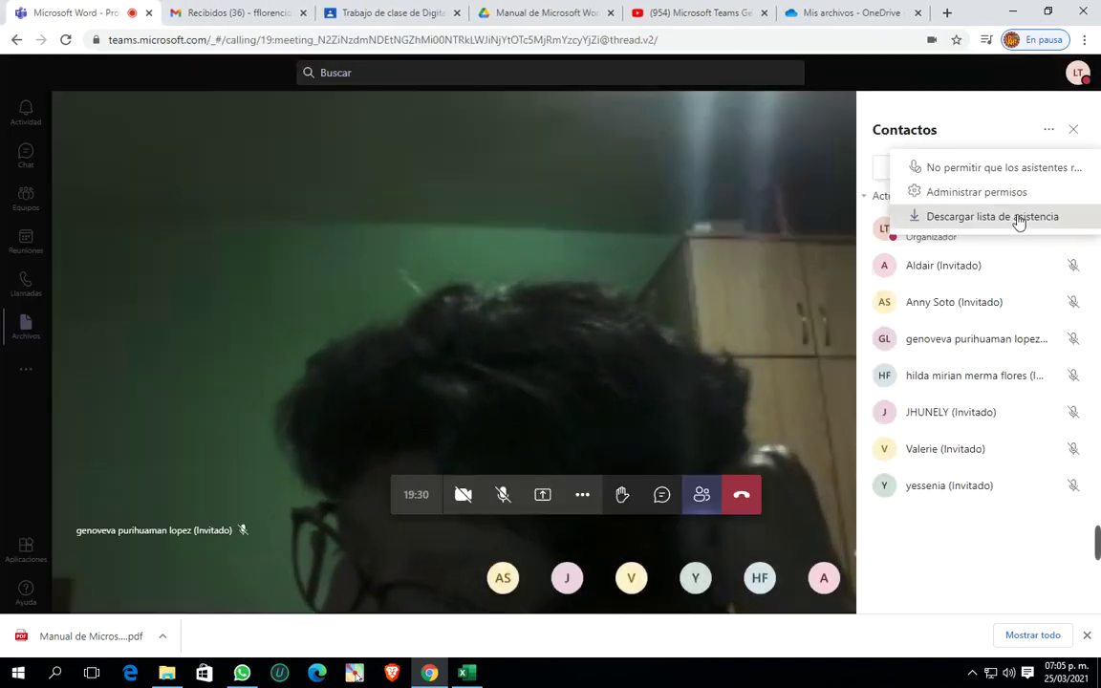
Download the meeting attendance list and open the downloaded CSV file.
left_click(1019, 218)
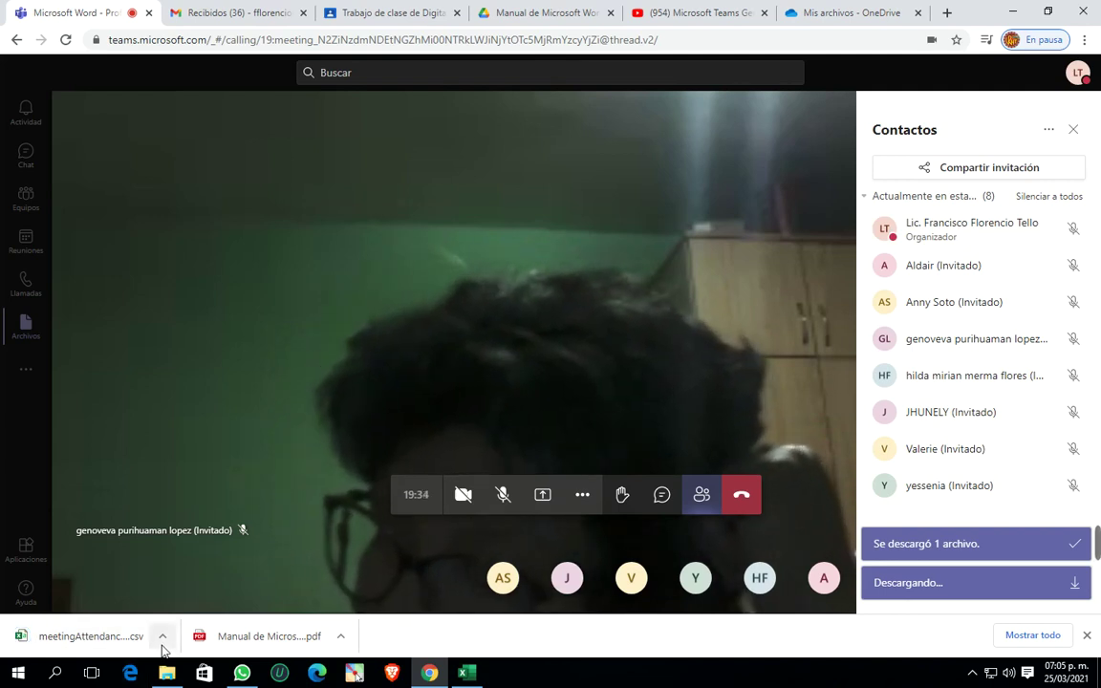
left_click(164, 639)
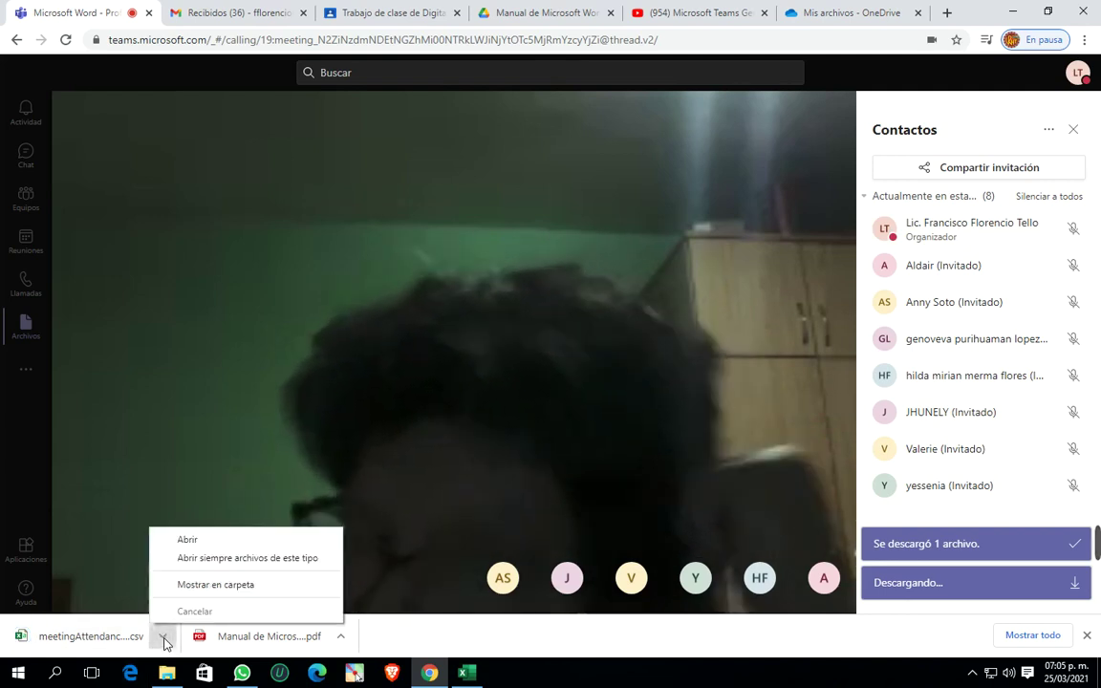
left_click(205, 541)
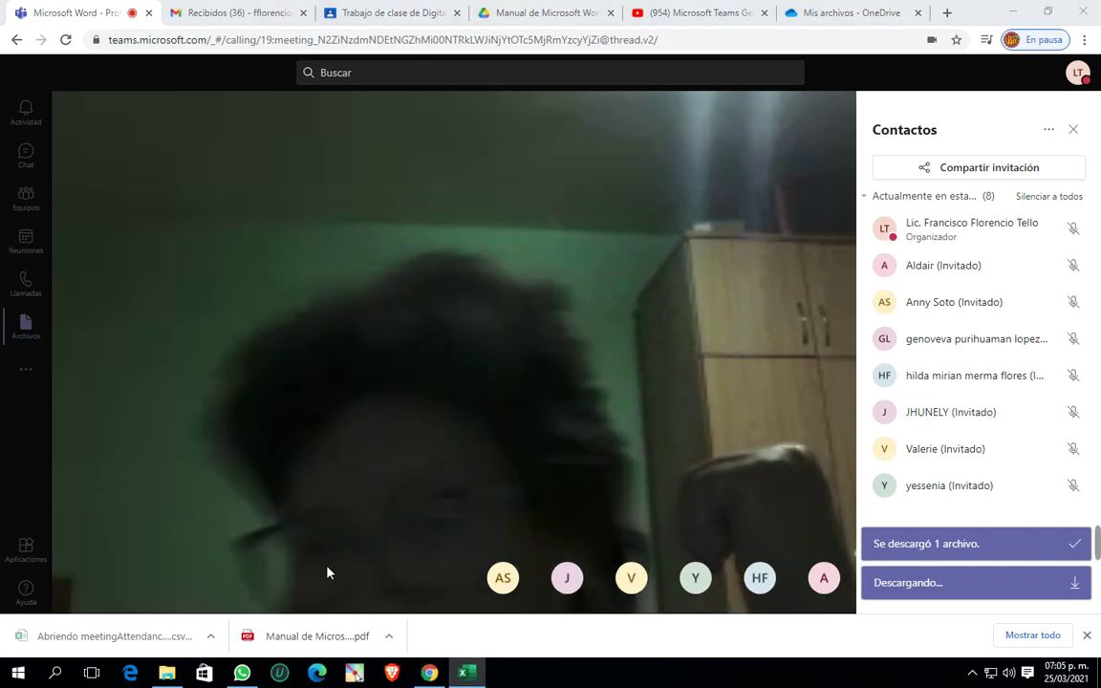
Widen column C to show full timestamps, then minimize the attendance and Correos Corporativos spreadsheets.
left_click(241, 674)
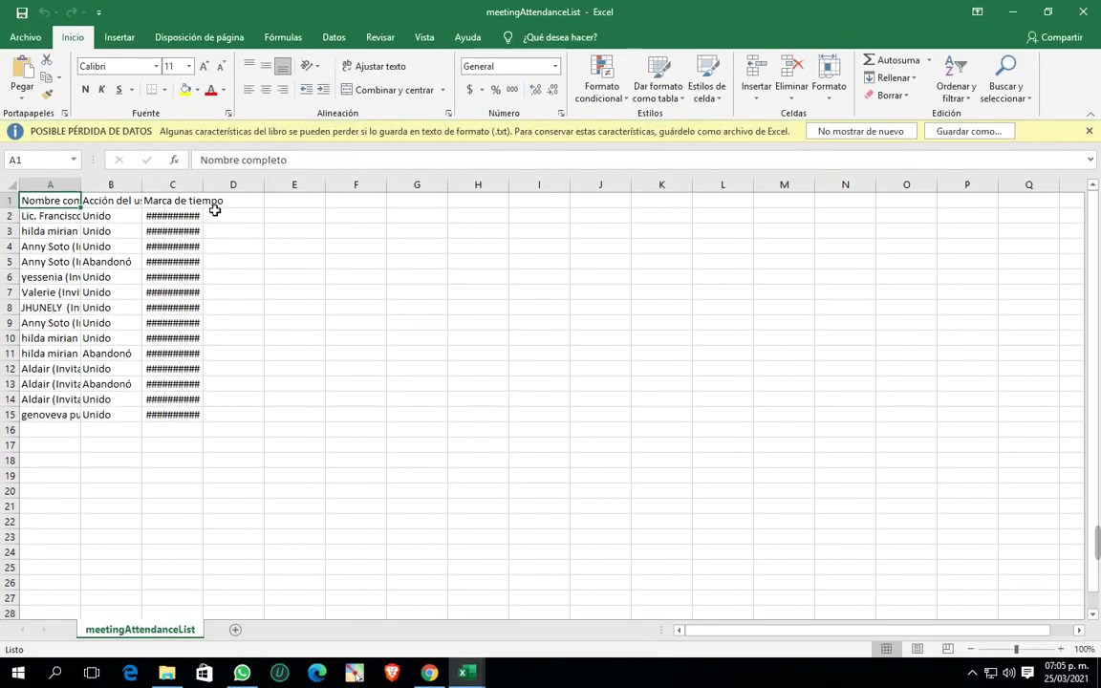
left_click_drag(202, 185, 306, 185)
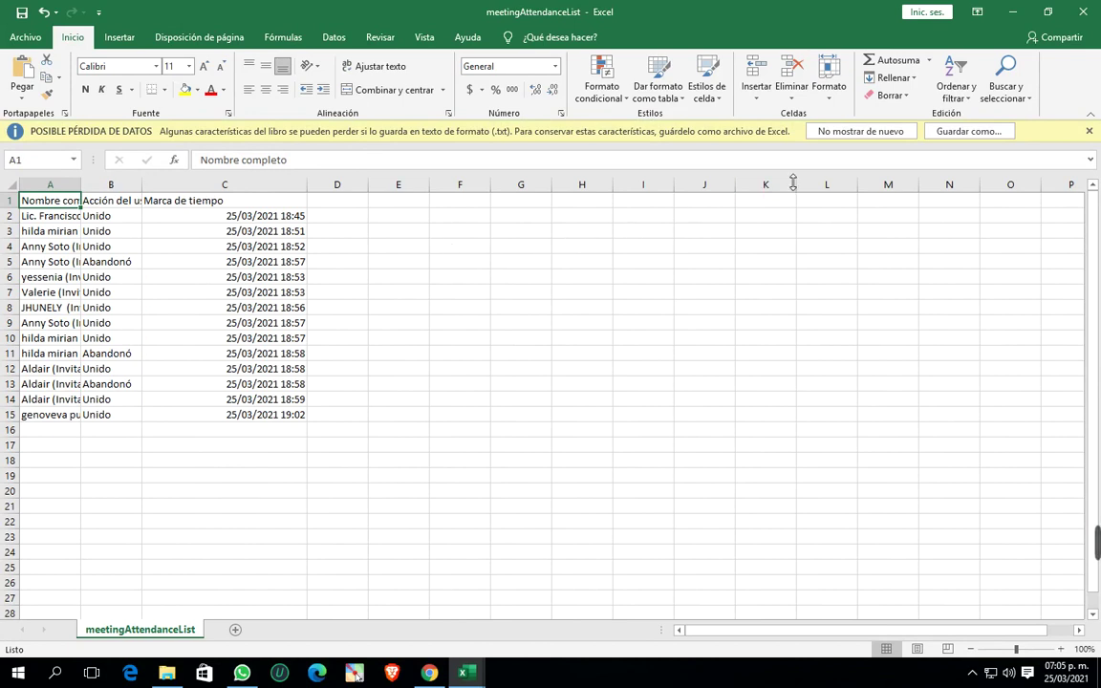
left_click(1012, 12)
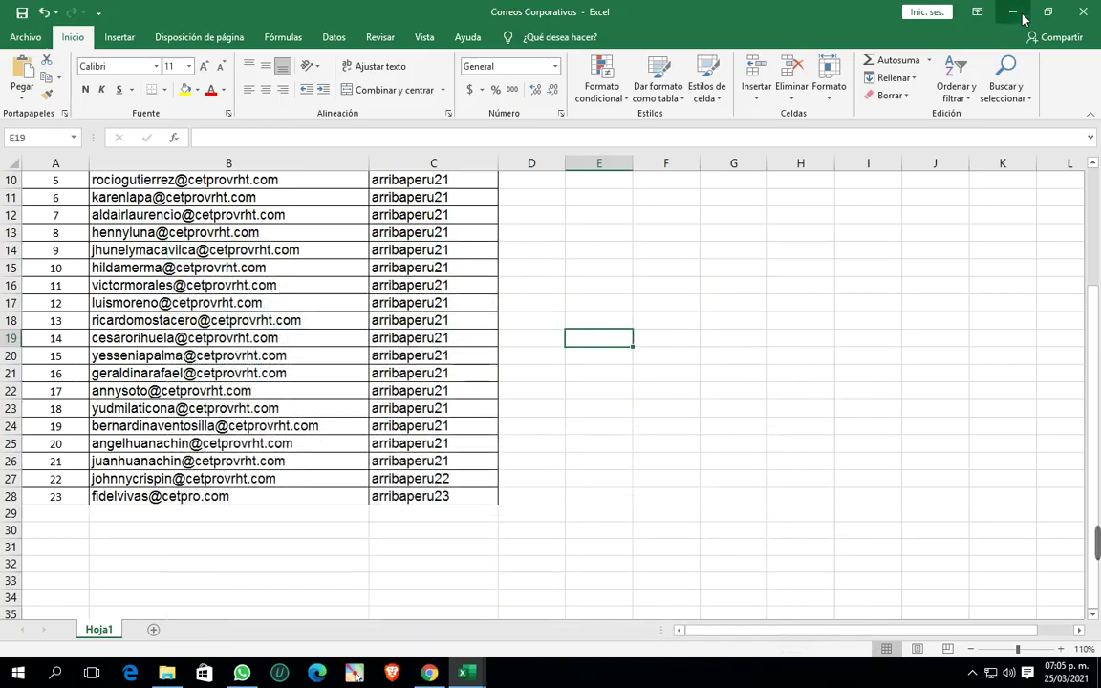
left_click(1012, 12)
Unmute the microphone, then try the downloaded Word manual PDF and close its file-not-found tab.
left_click(1009, 13)
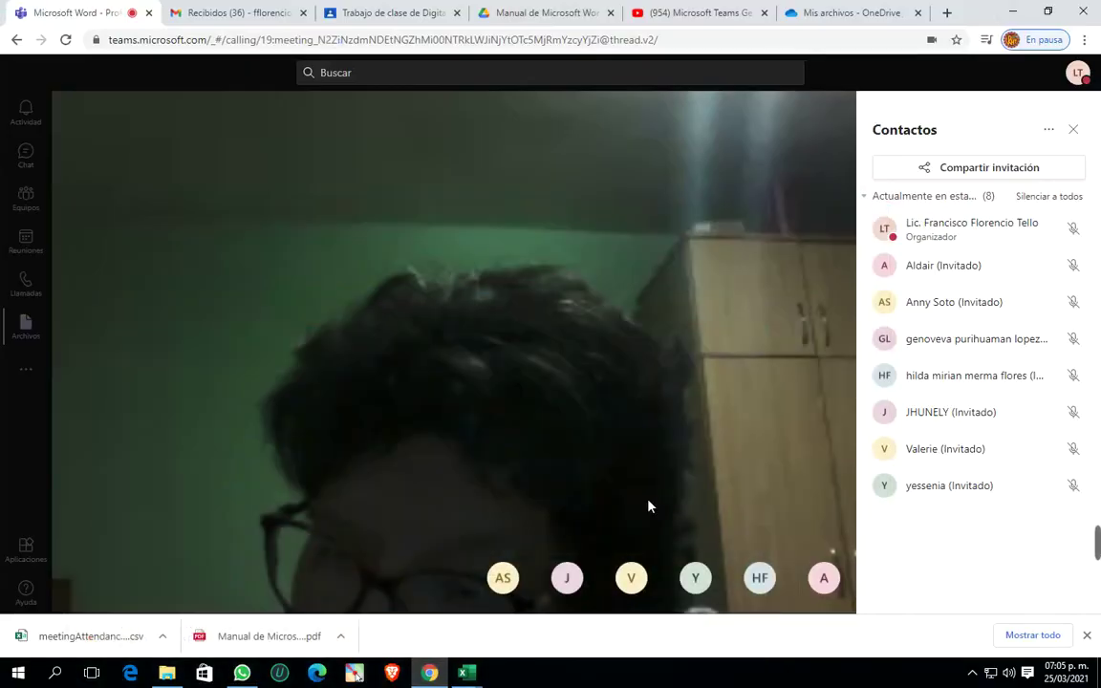
left_click(504, 495)
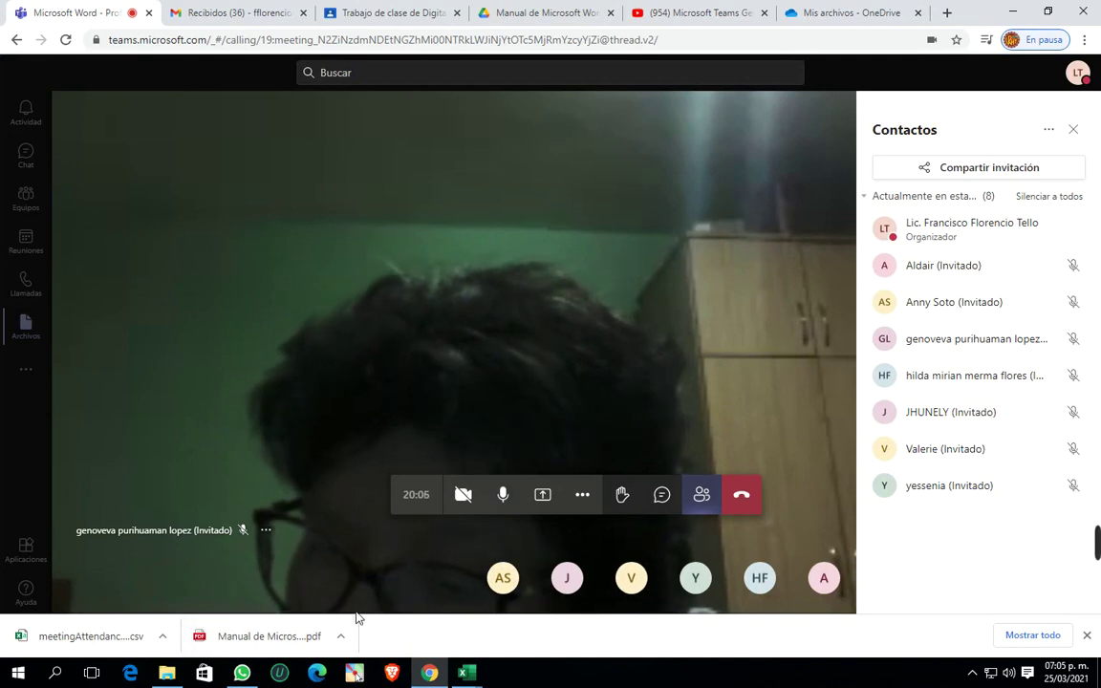
left_click(287, 639)
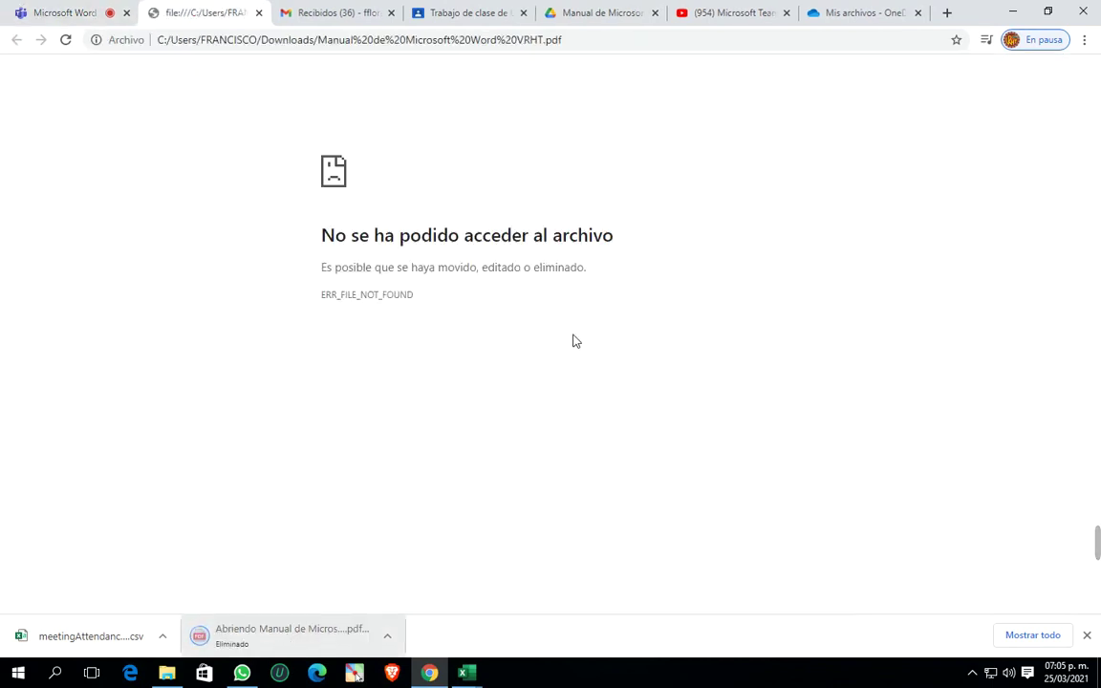
left_click(258, 12)
Open the desktop's Word manual PDF in Microsoft Edge, then bring the Chrome Teams call back.
key("super+d")
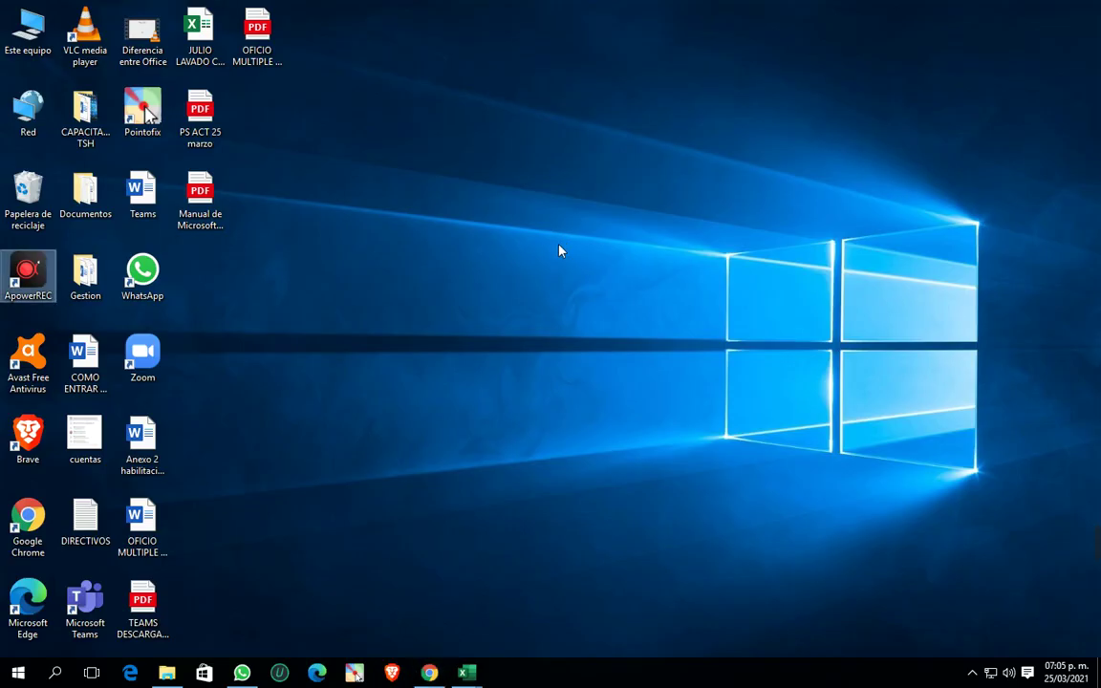
left_click(199, 197)
right_click(199, 197)
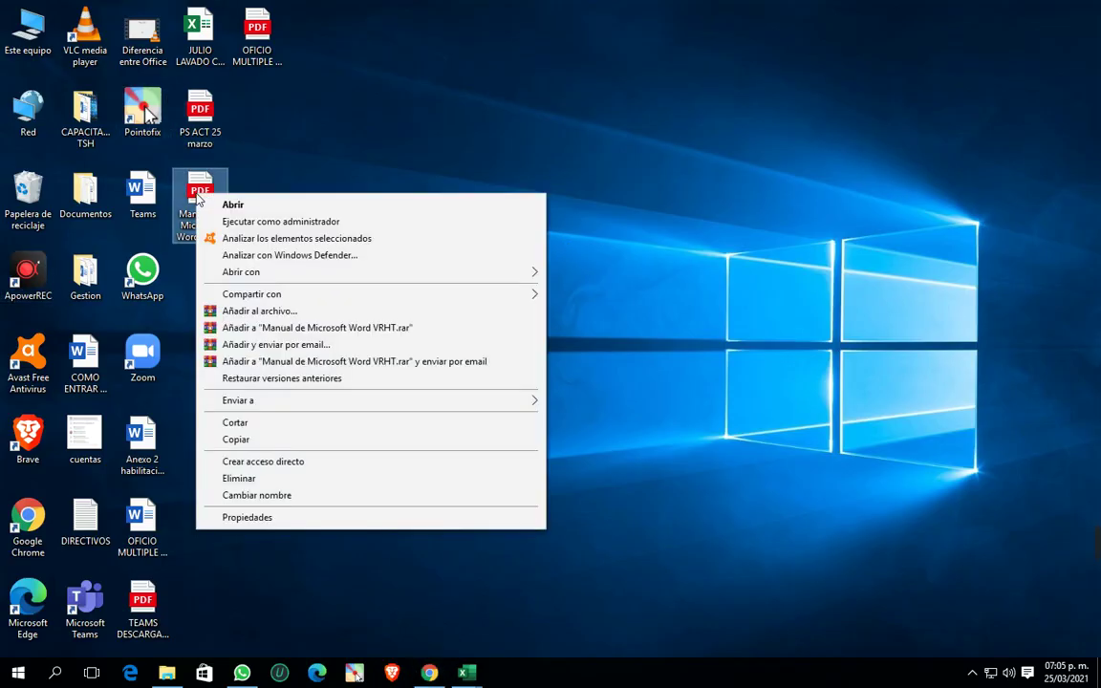
mouse_move(432, 273)
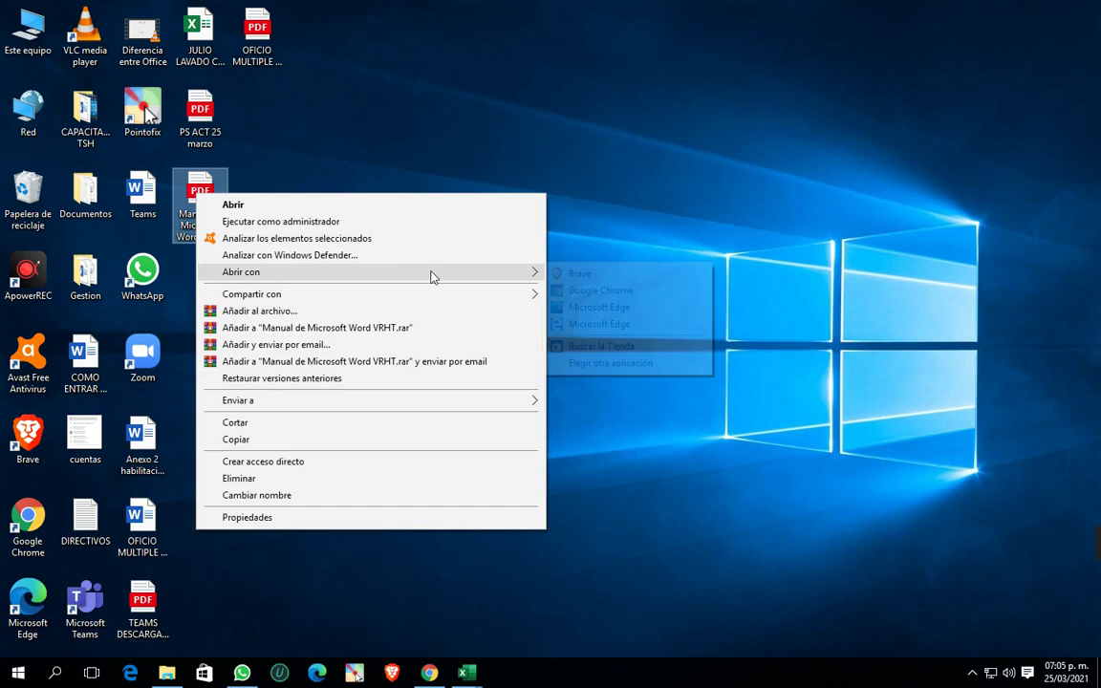
left_click(651, 308)
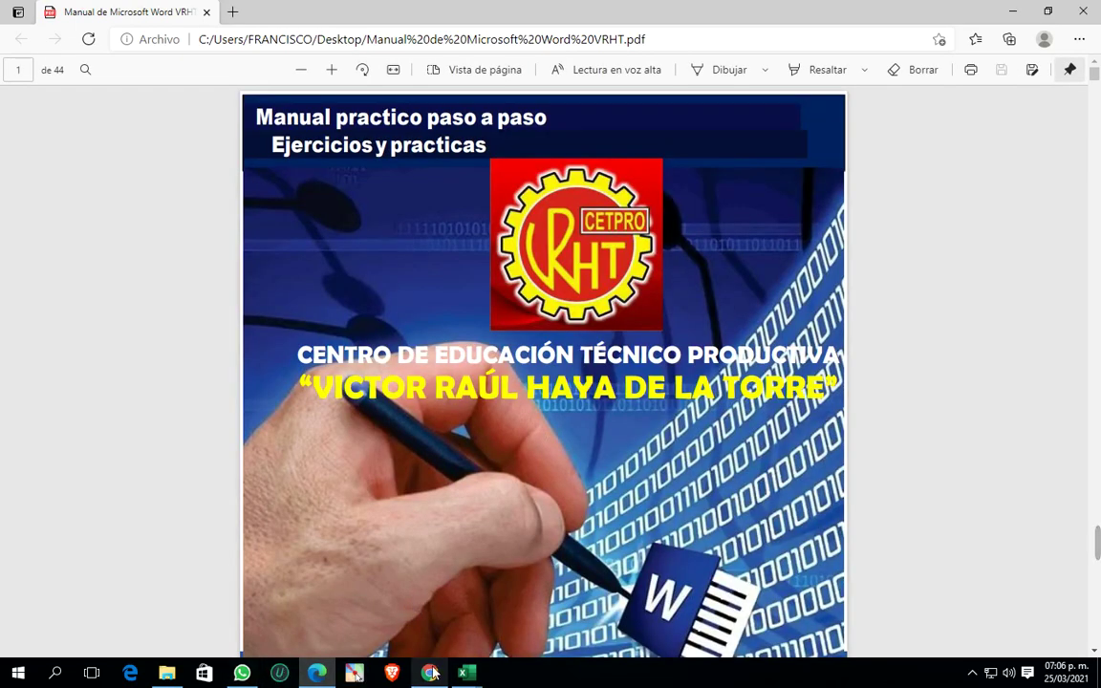
mouse_move(432, 673)
left_click(429, 587)
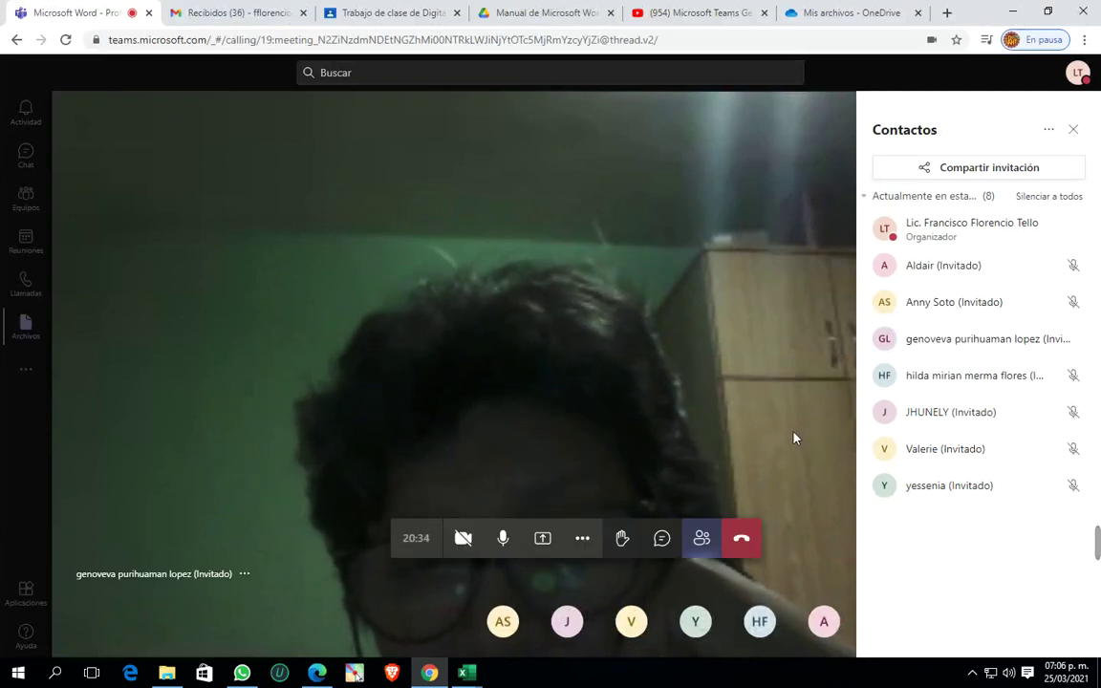
Mute a guest, admit the lobby guest to make nine participants, and show sharing options.
left_click(1075, 340)
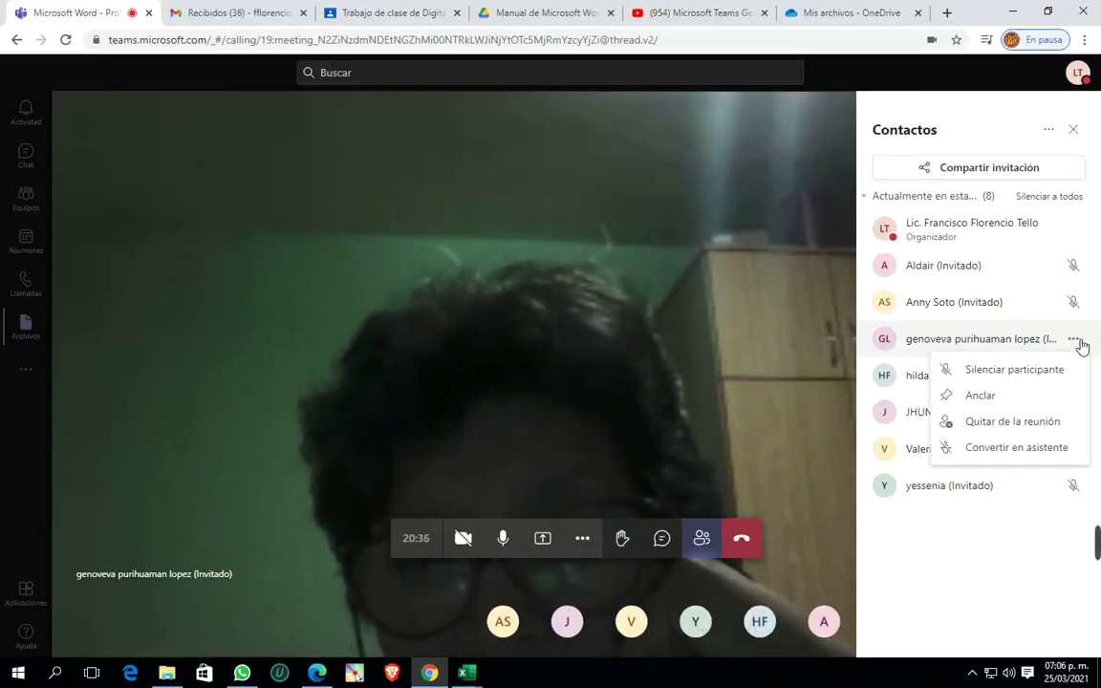
left_click(1060, 371)
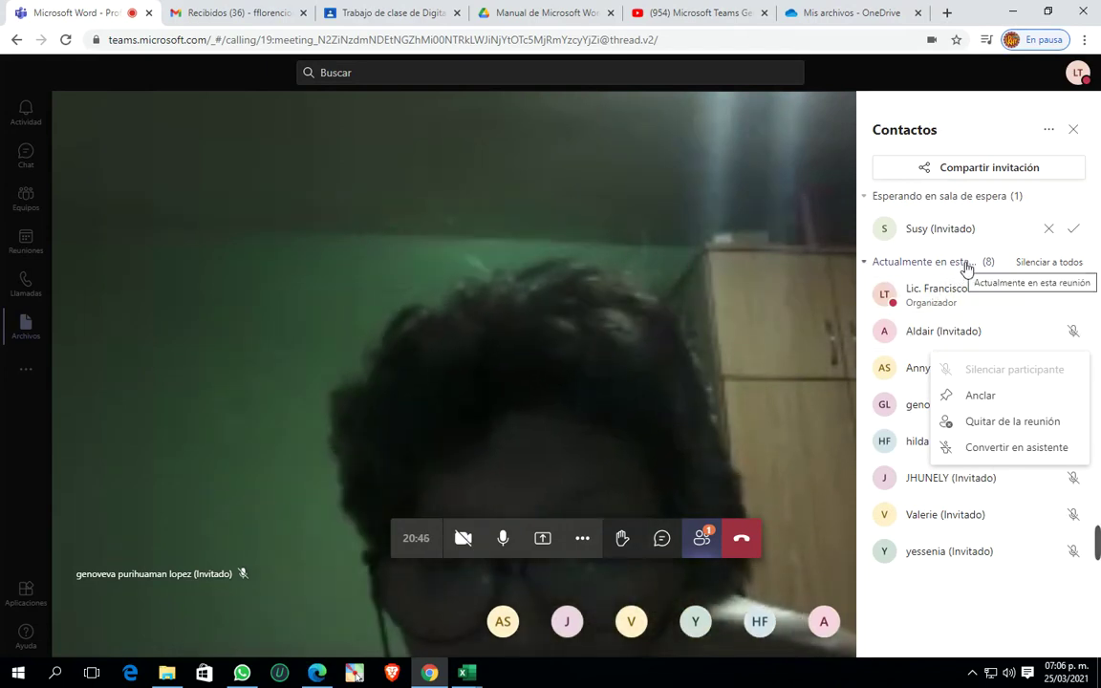
left_click(1079, 229)
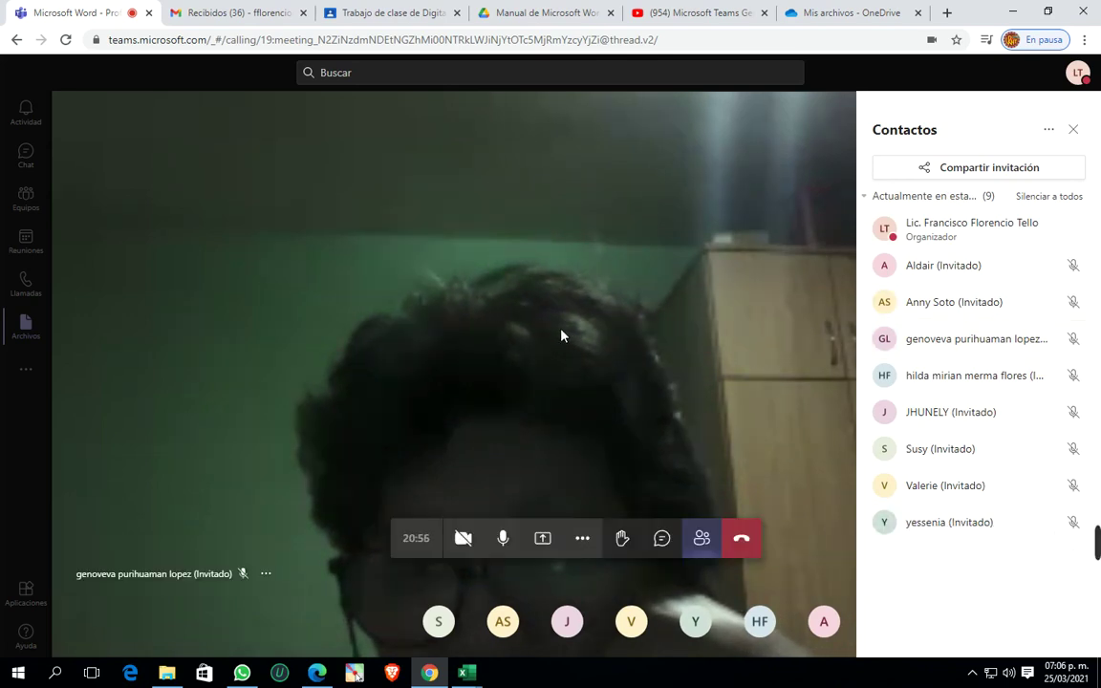
left_click(542, 540)
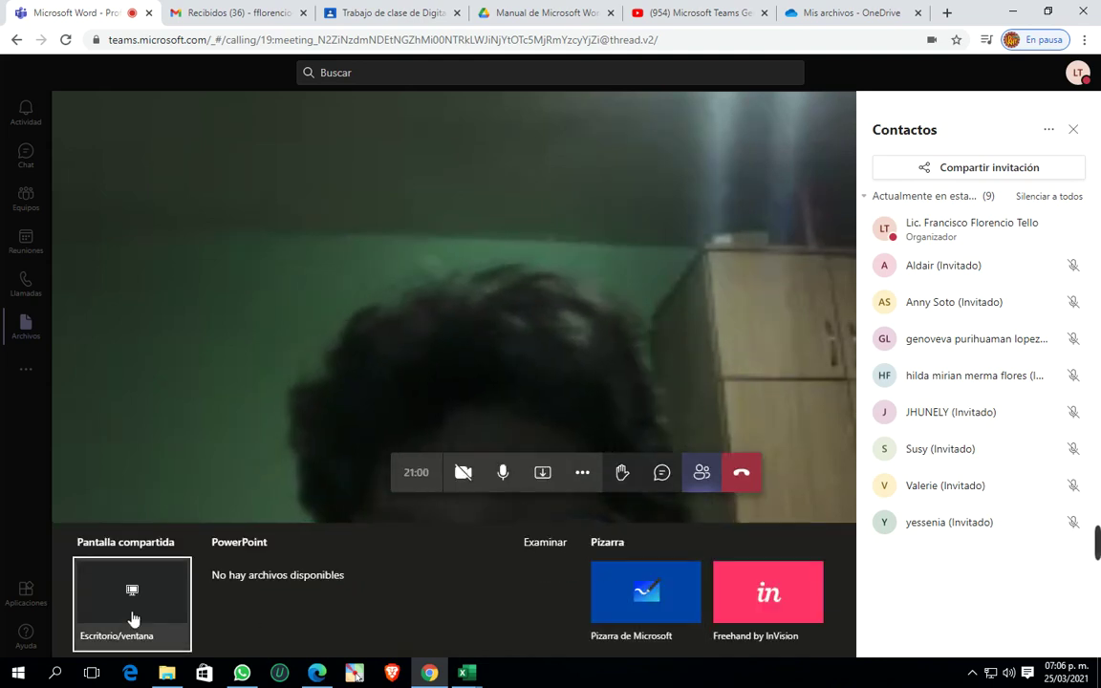
Share the entire screen via Escritorio/ventana and bring the Word manual PDF in Edge forward.
left_click(133, 611)
left_click(469, 238)
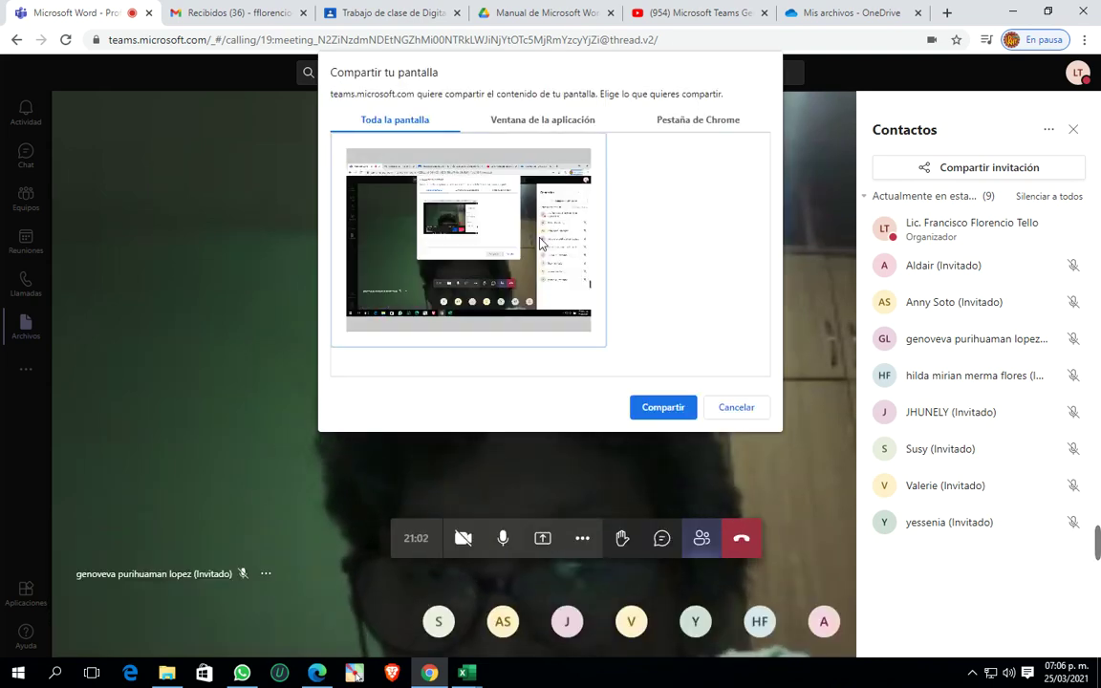
left_click(675, 408)
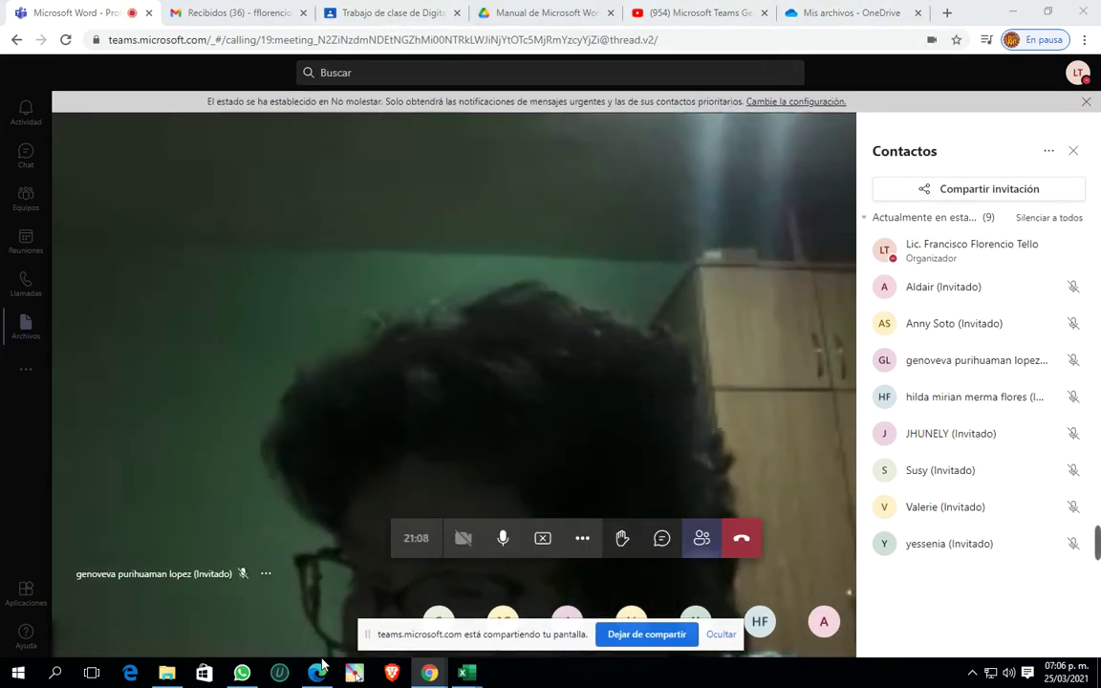
left_click(321, 676)
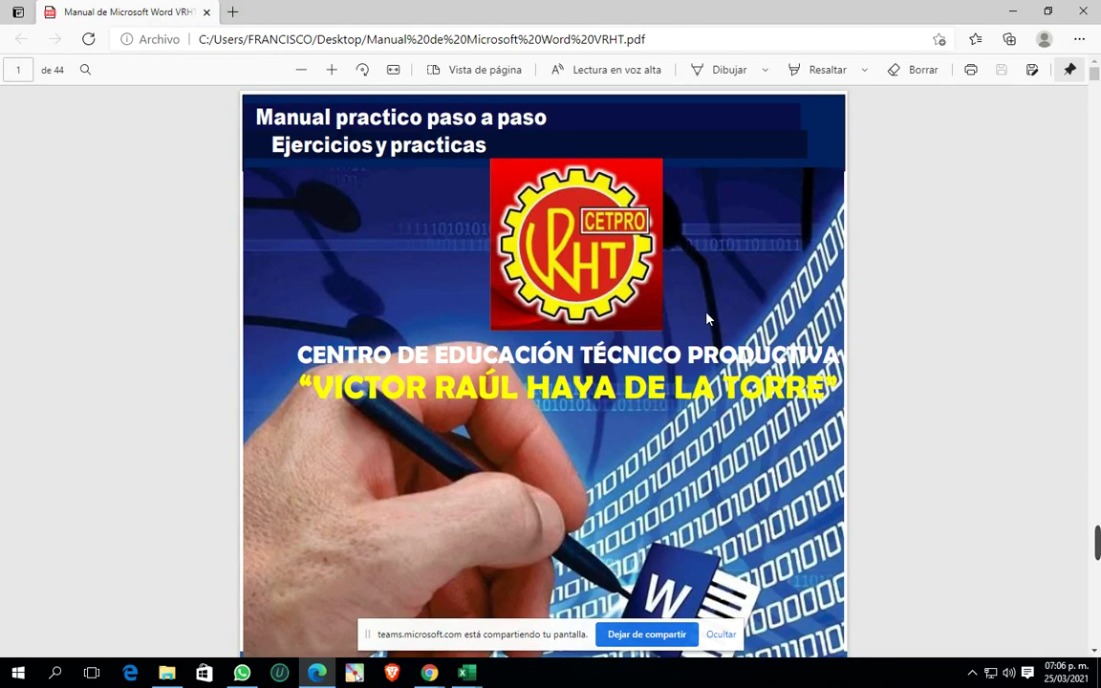
Zoom in on the manual's cover page and scroll toward the Microsoft Word 2016 banner.
left_click(335, 69)
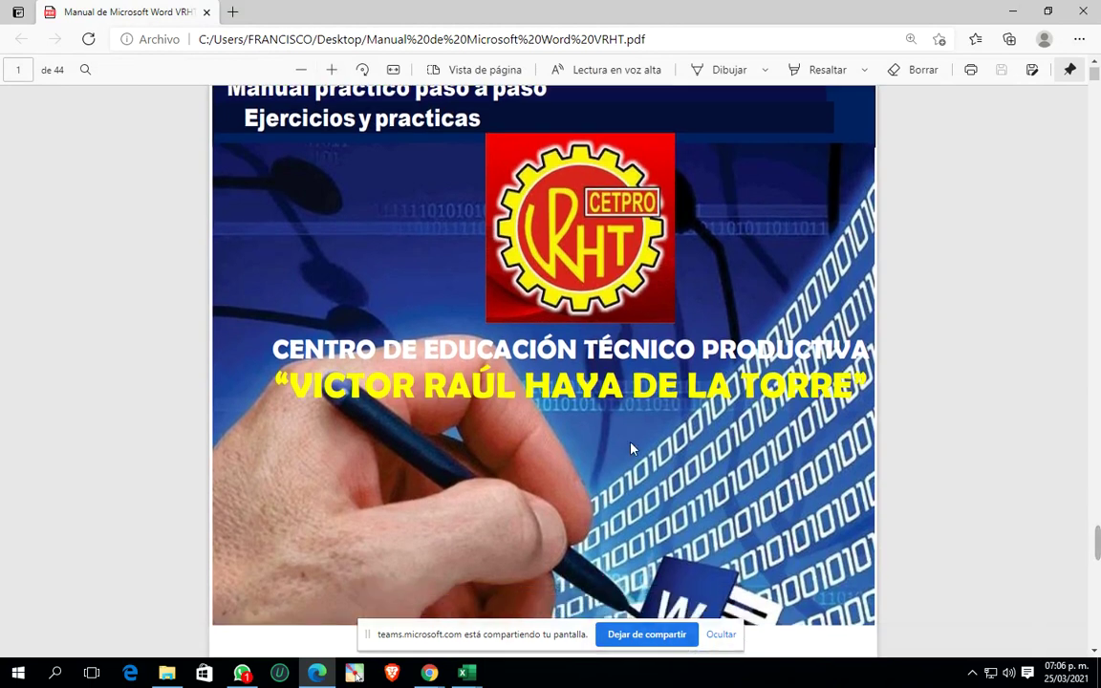
scroll(628, 447, "down", 3)
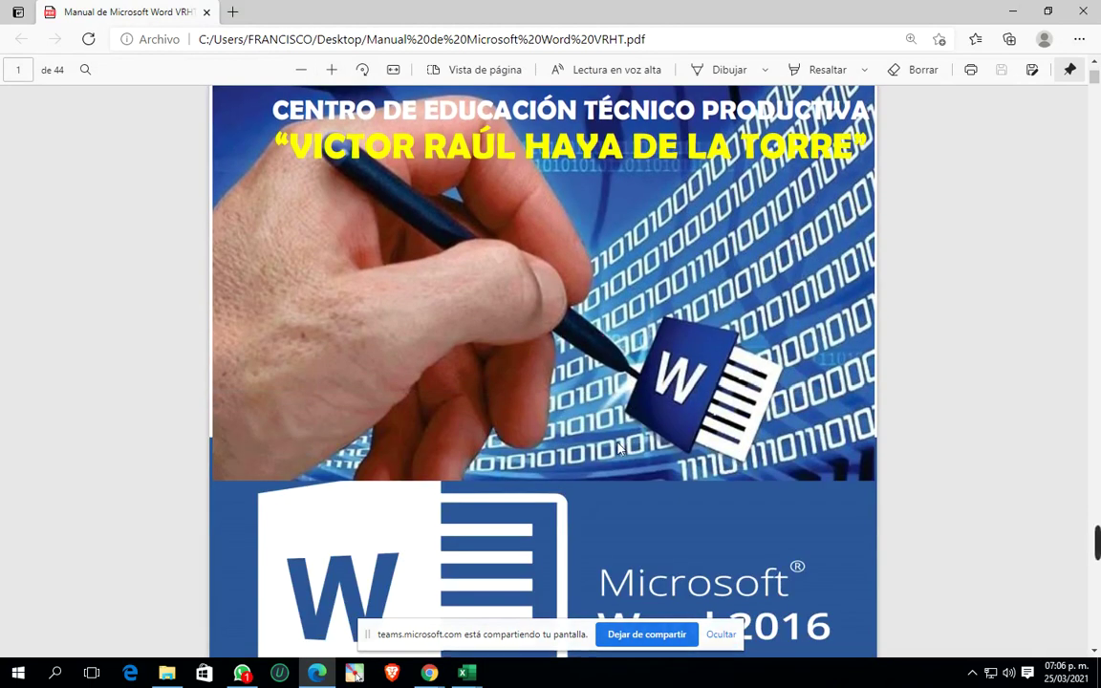
Switch to the Classroom coursework page in Chrome and close the manual's PDF preview.
mouse_move(429, 673)
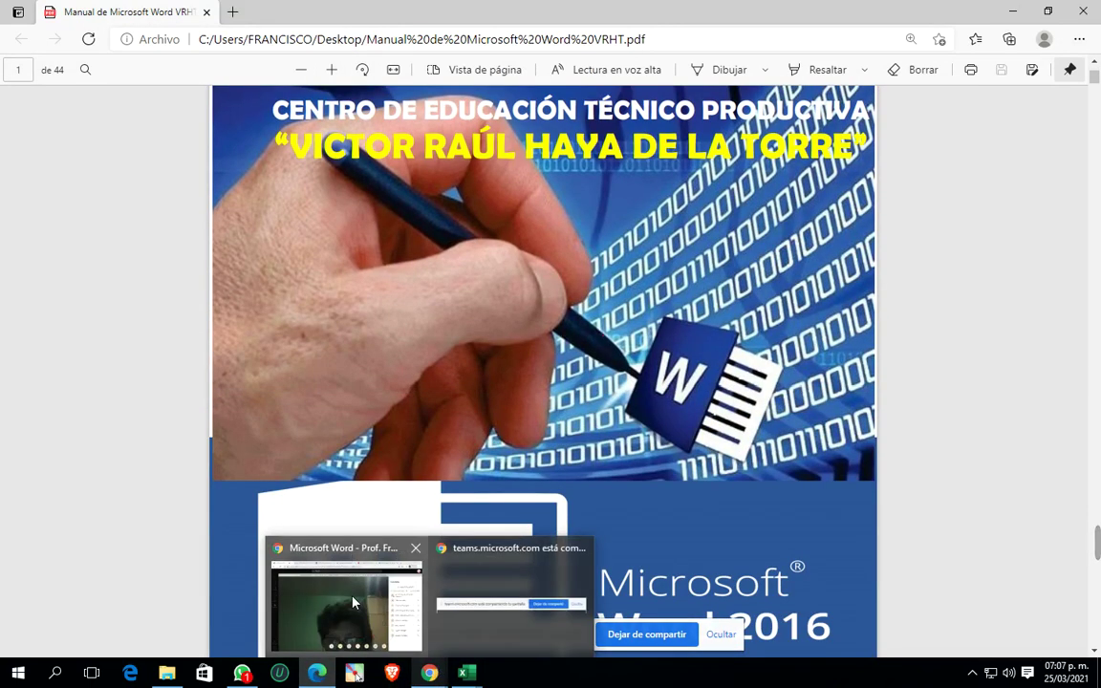
left_click(353, 602)
left_click(394, 14)
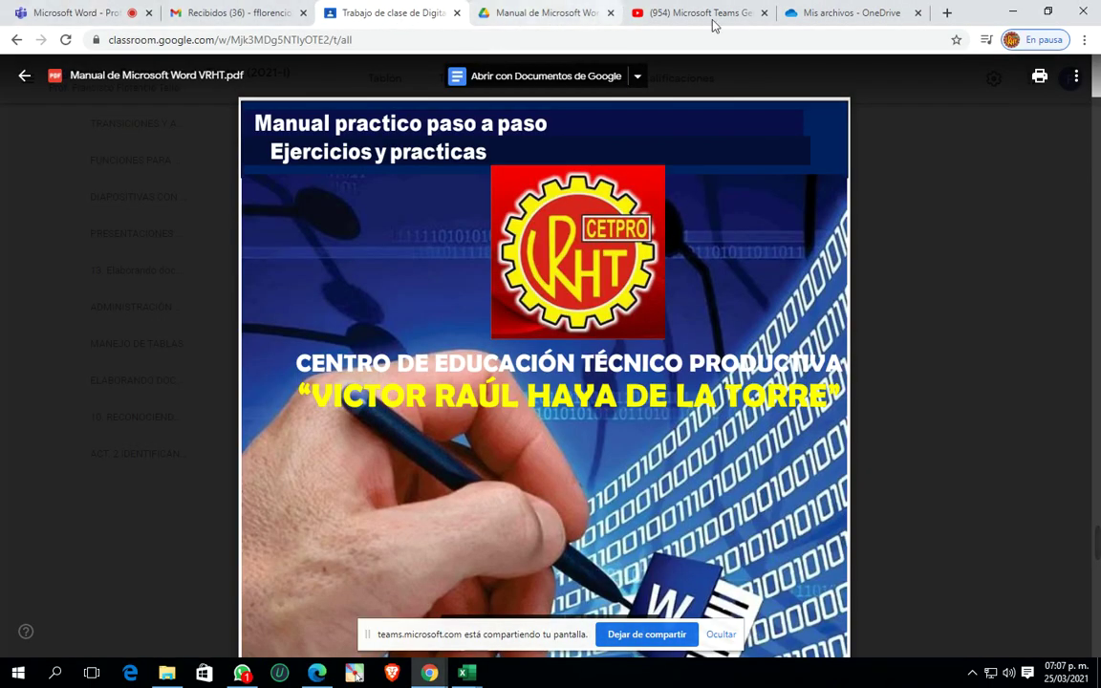
left_click(41, 82)
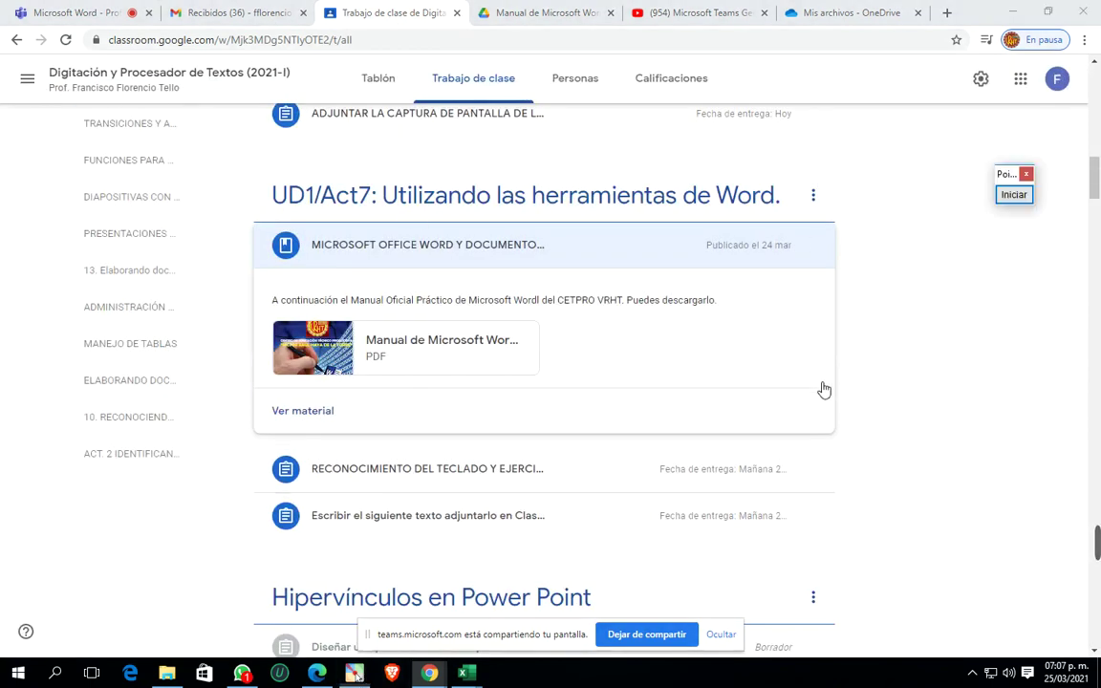
Draw a red box around the UD1/Act7 material, then clear the drawing.
left_click(1014, 194)
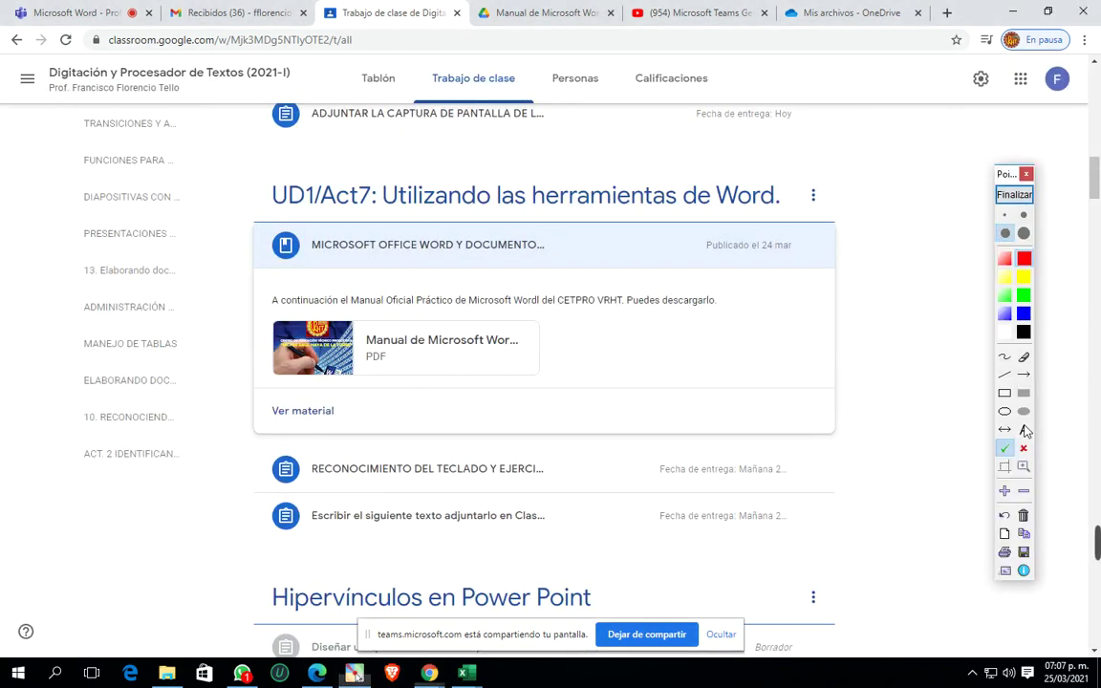
left_click_drag(218, 172, 909, 441)
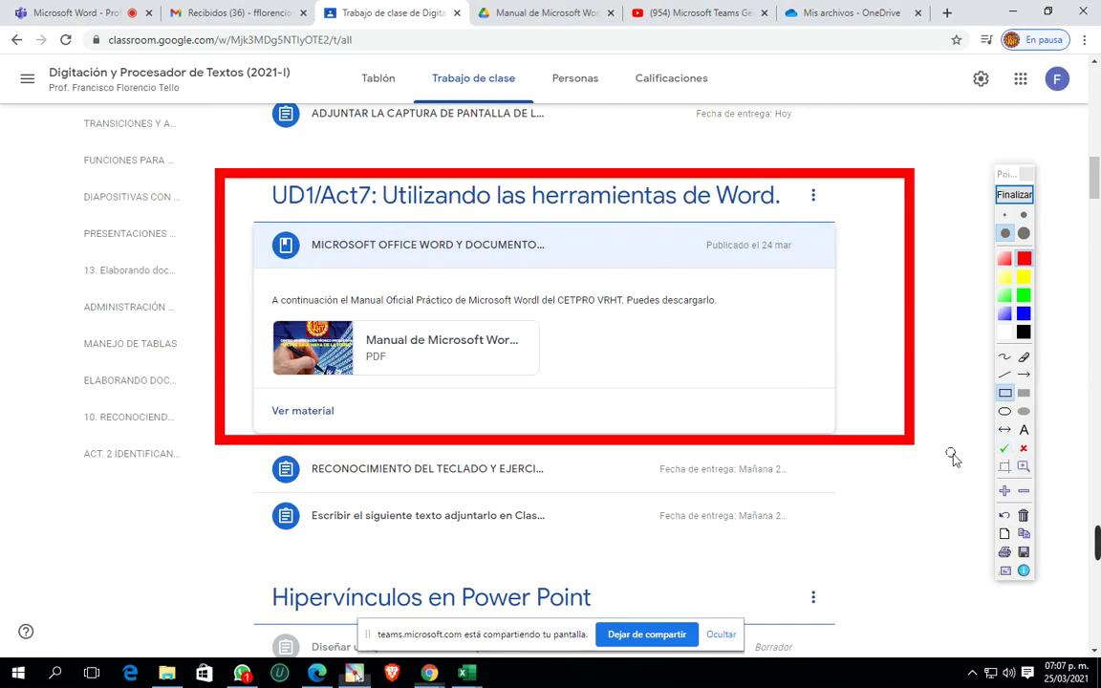
left_click(1013, 195)
Expand the text-writing assignment, view its texto.png attachment, then return to the Word manual.
left_click(512, 518)
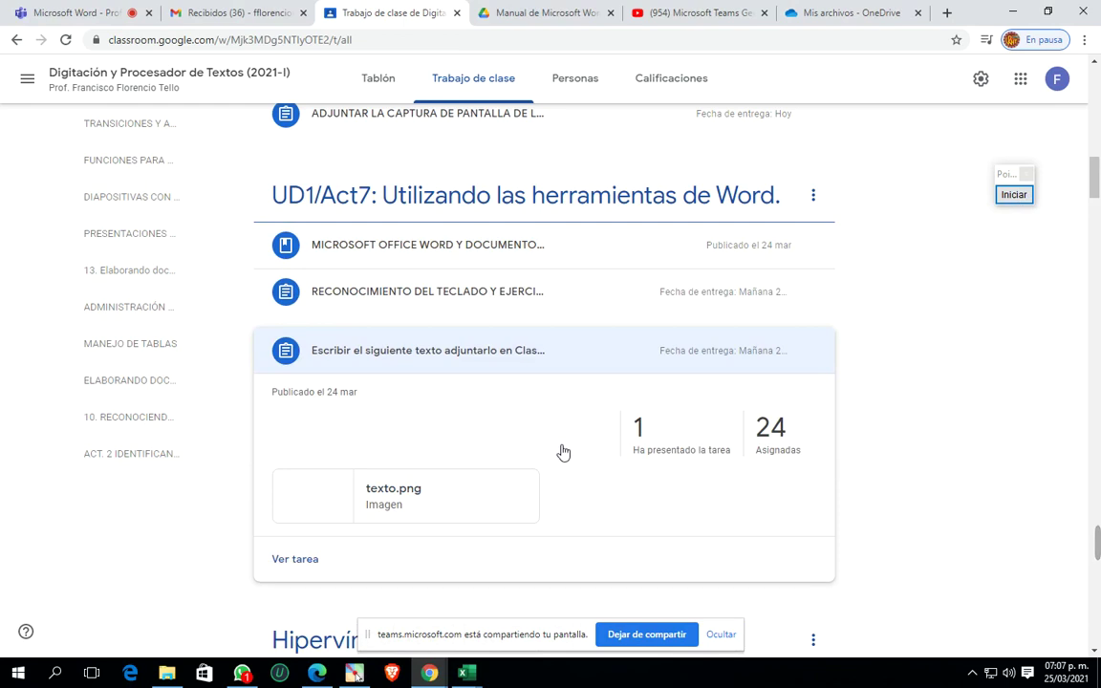
left_click(336, 496)
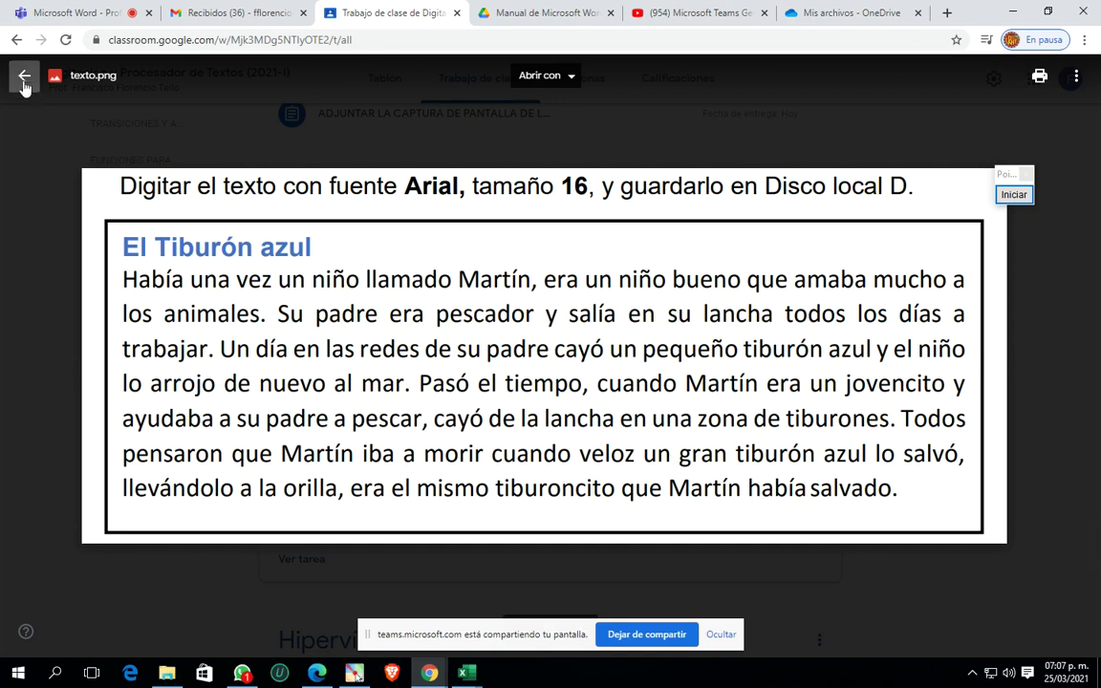
left_click(25, 76)
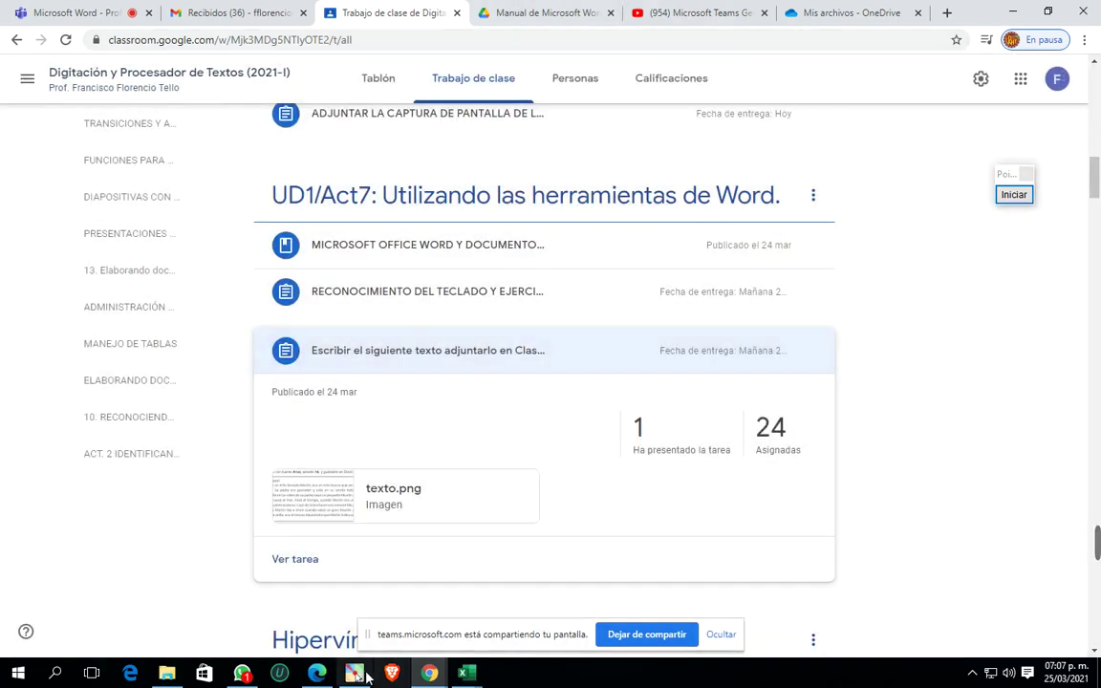
left_click(322, 673)
Bring the PDF to page 2's Capítulo 1, then reply 'Si' in the class WhatsApp group.
scroll(611, 434, "down", 10)
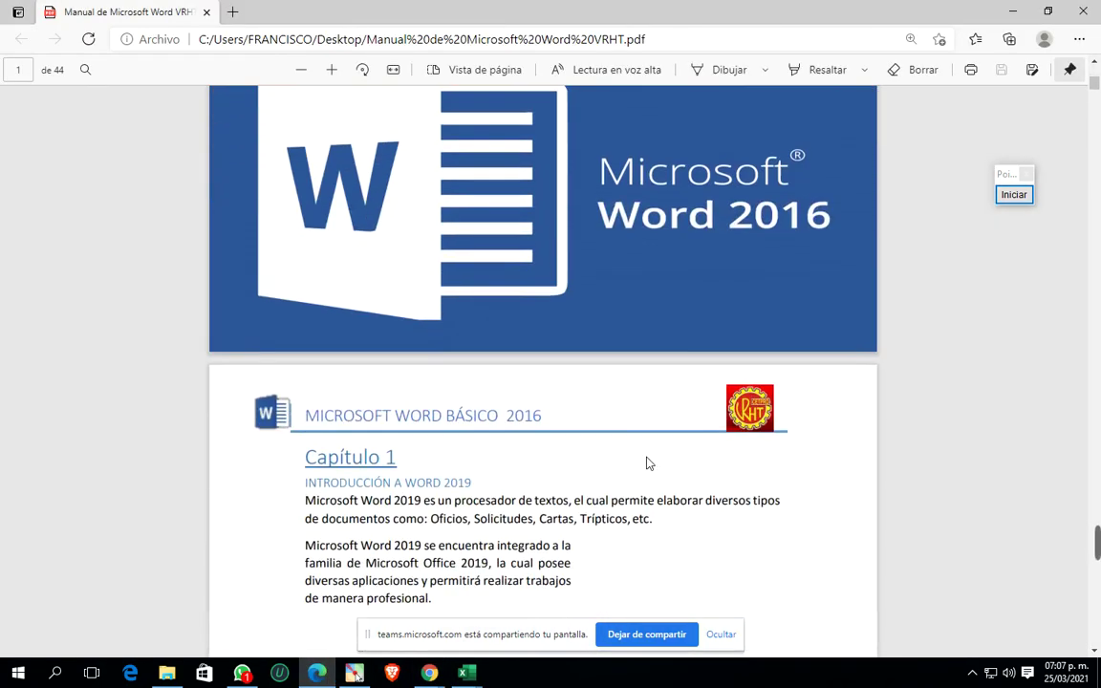
scroll(642, 463, "up", 2)
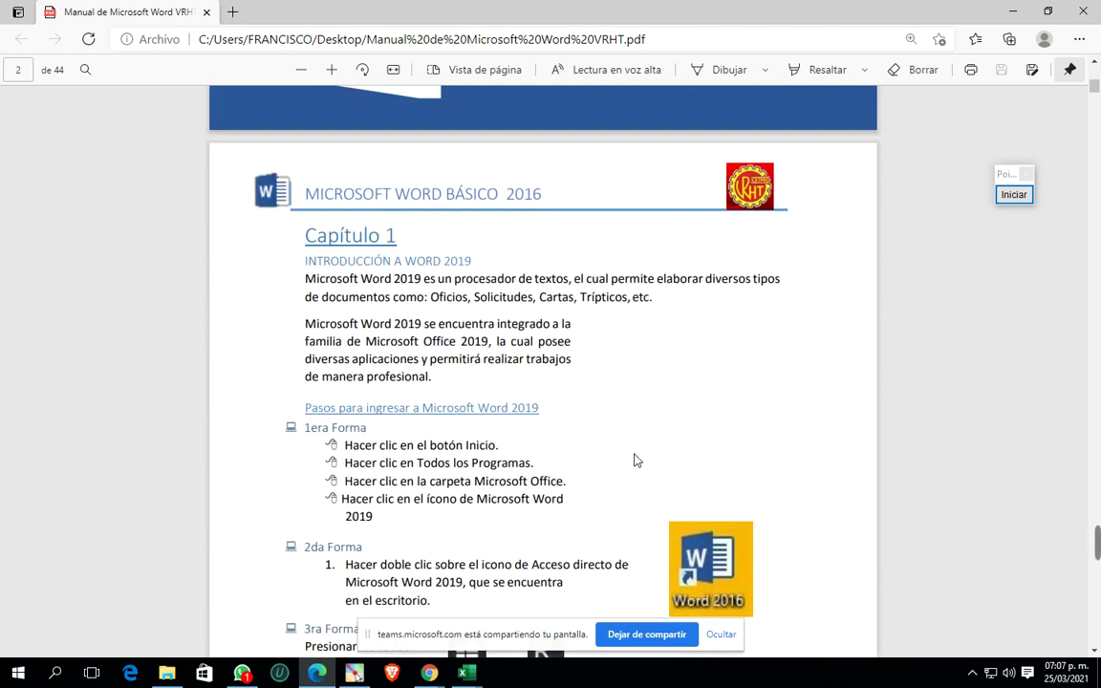
left_click(238, 676)
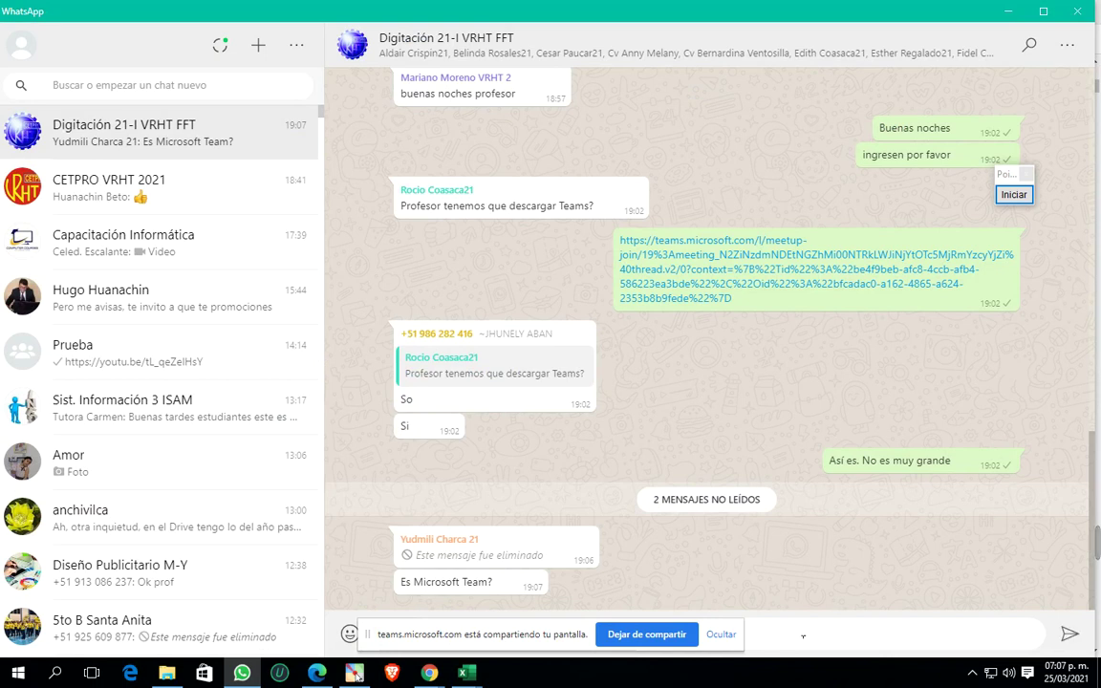
key("Return")
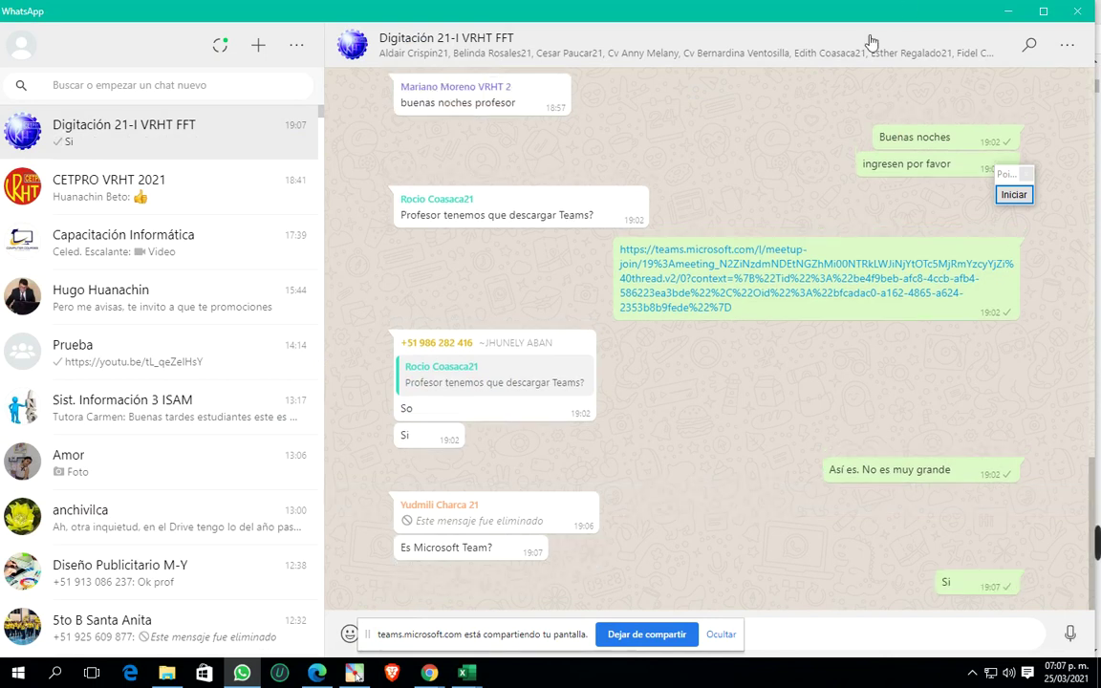
left_click(1007, 12)
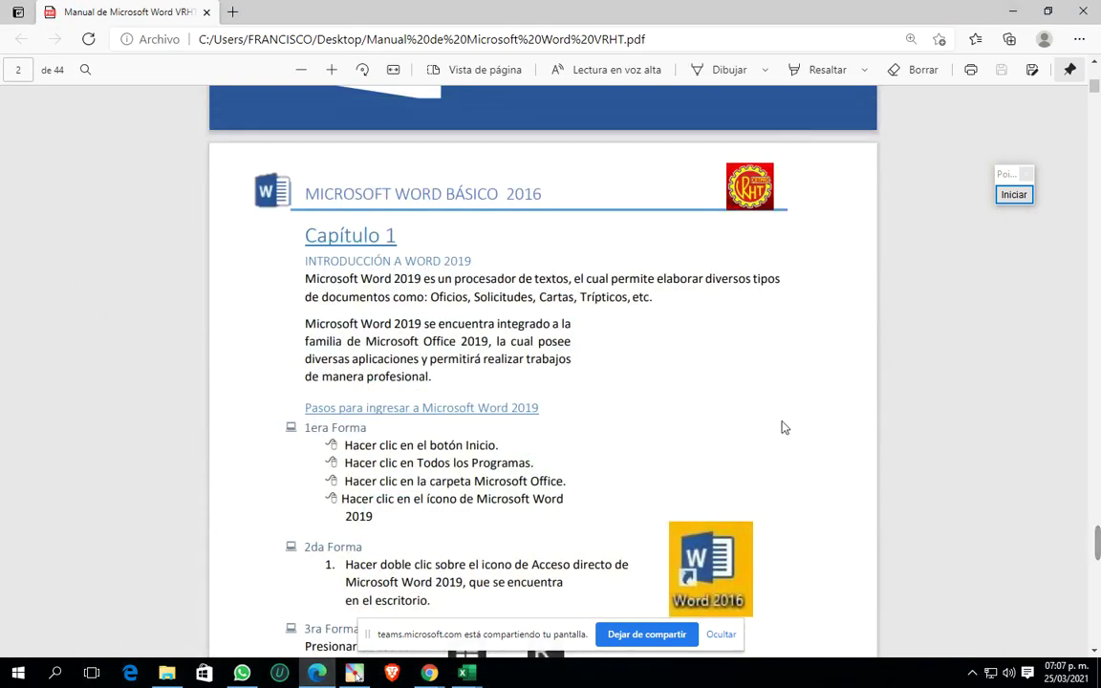
Scroll the PDF up to the cover, then back down through page 2's Capítulo 1 to the 3ra Forma.
scroll(782, 427, "up", 4)
scroll(781, 427, "up", 3)
scroll(784, 427, "up", 2)
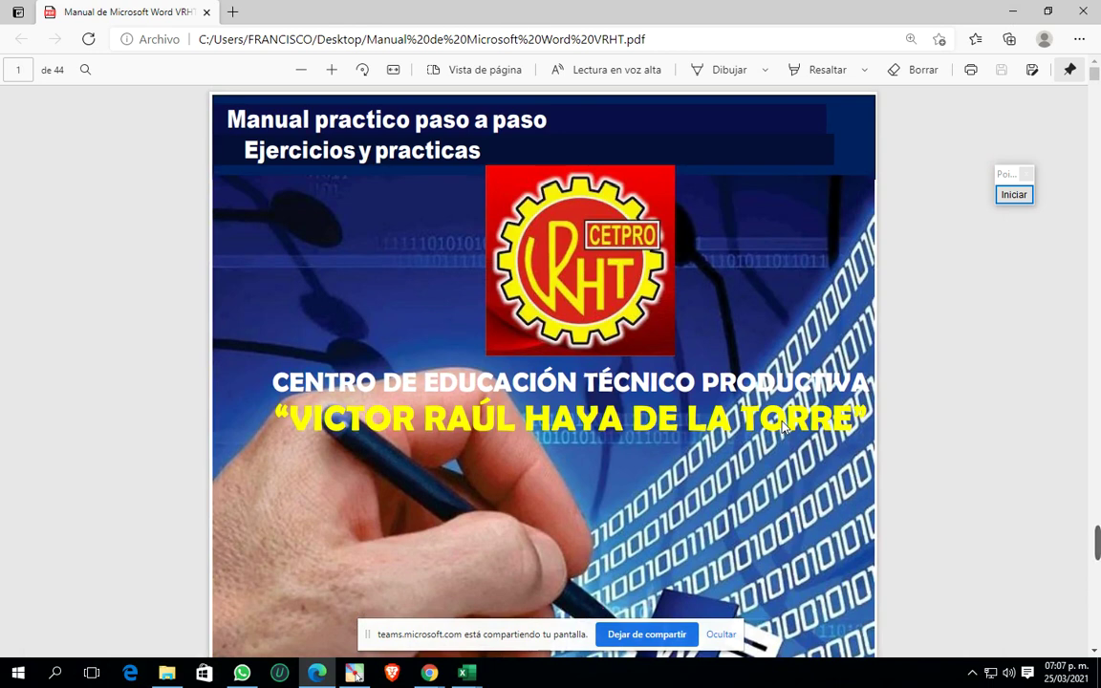
scroll(765, 409, "down", 2)
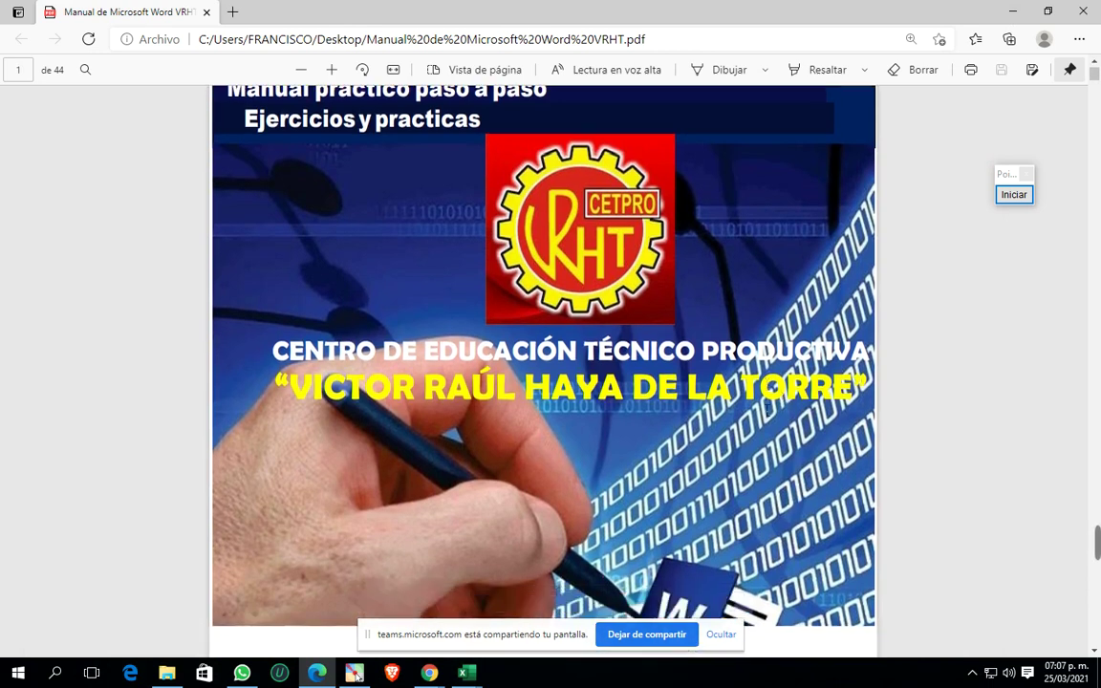
scroll(766, 409, "down", 3)
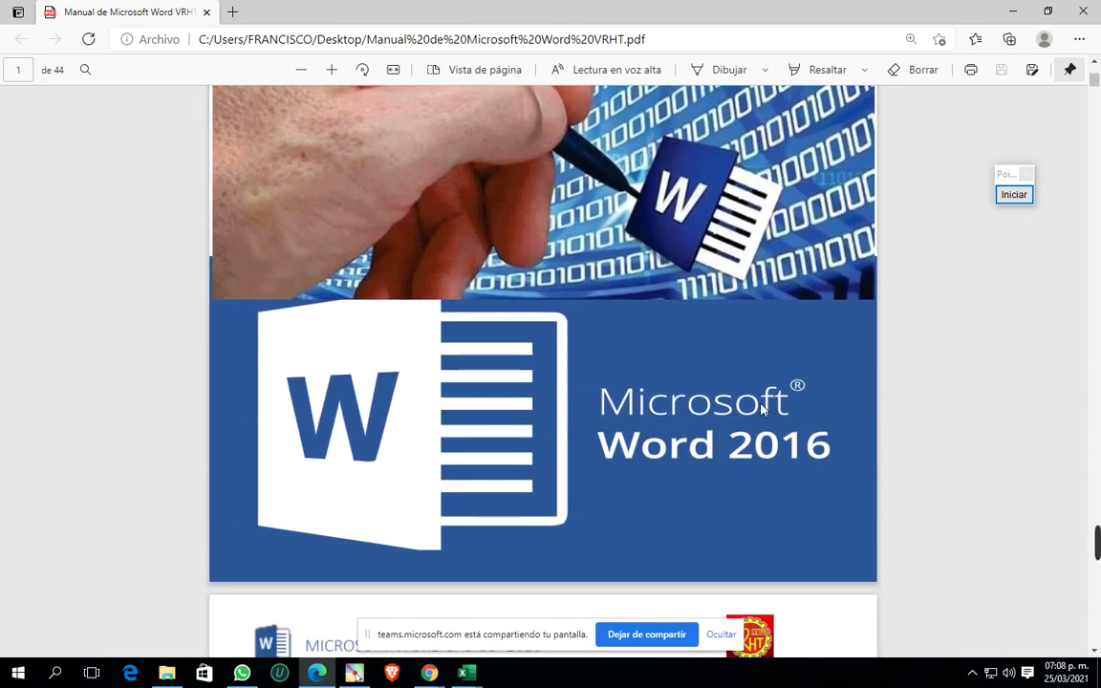
scroll(762, 409, "down", 2)
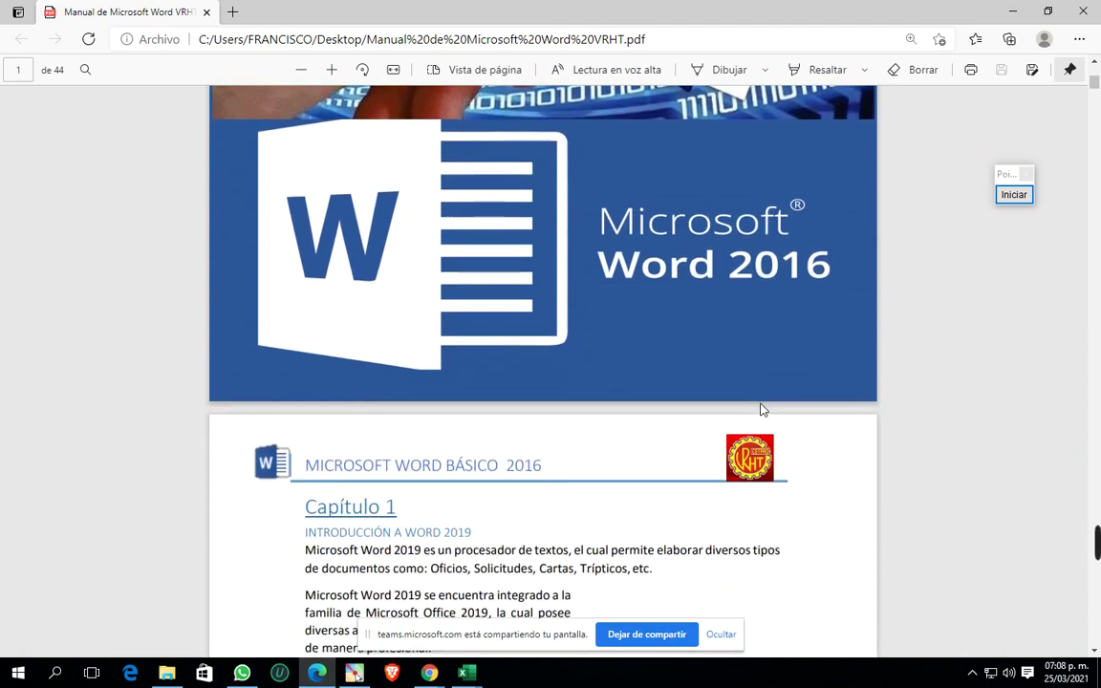
scroll(762, 409, "down", 2)
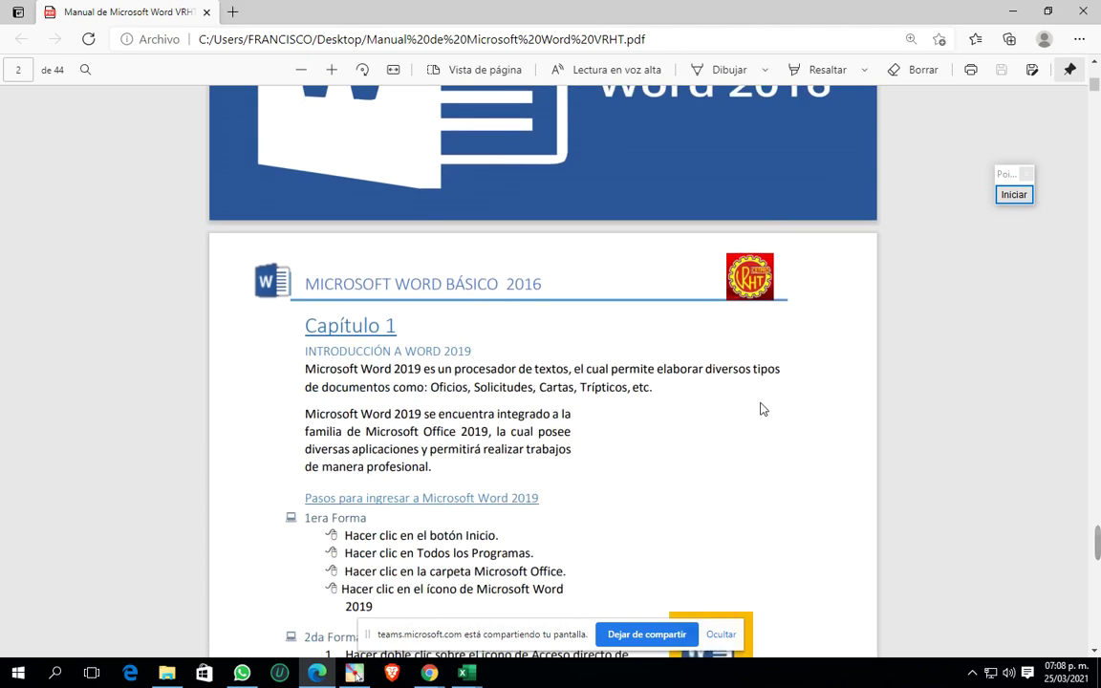
scroll(762, 409, "down", 1)
scroll(762, 409, "down", 1)
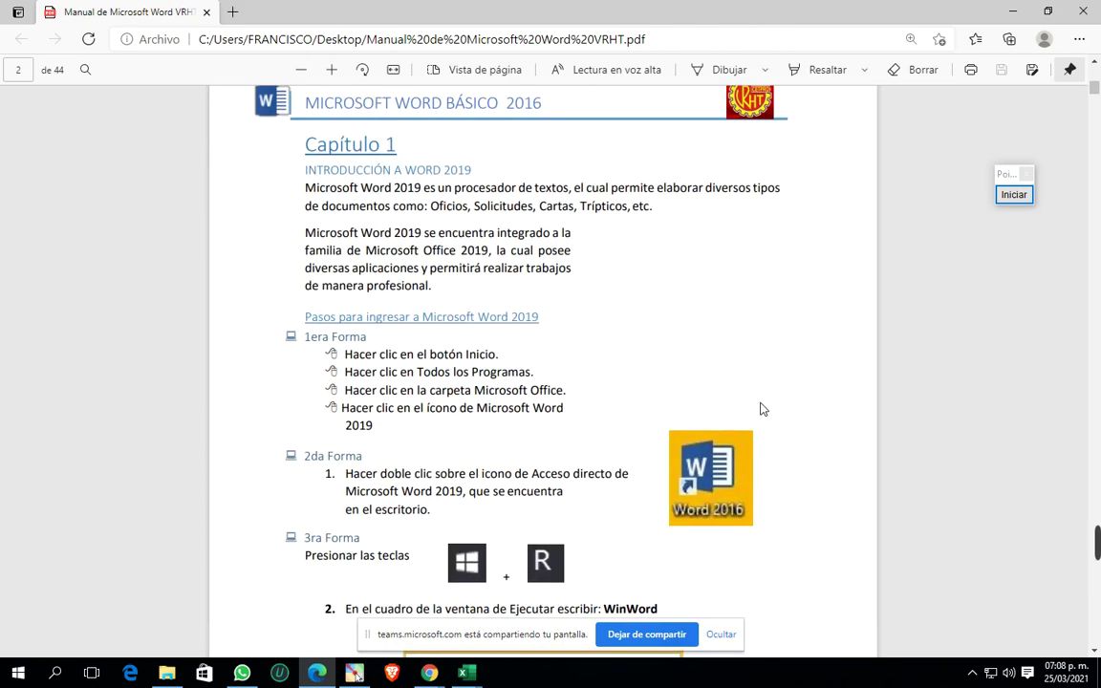
scroll(762, 409, "down", 1)
scroll(762, 409, "up", 1)
Hide the sharing notice and cycle through the taskbar windows to bring Chrome to the front.
left_click(633, 634)
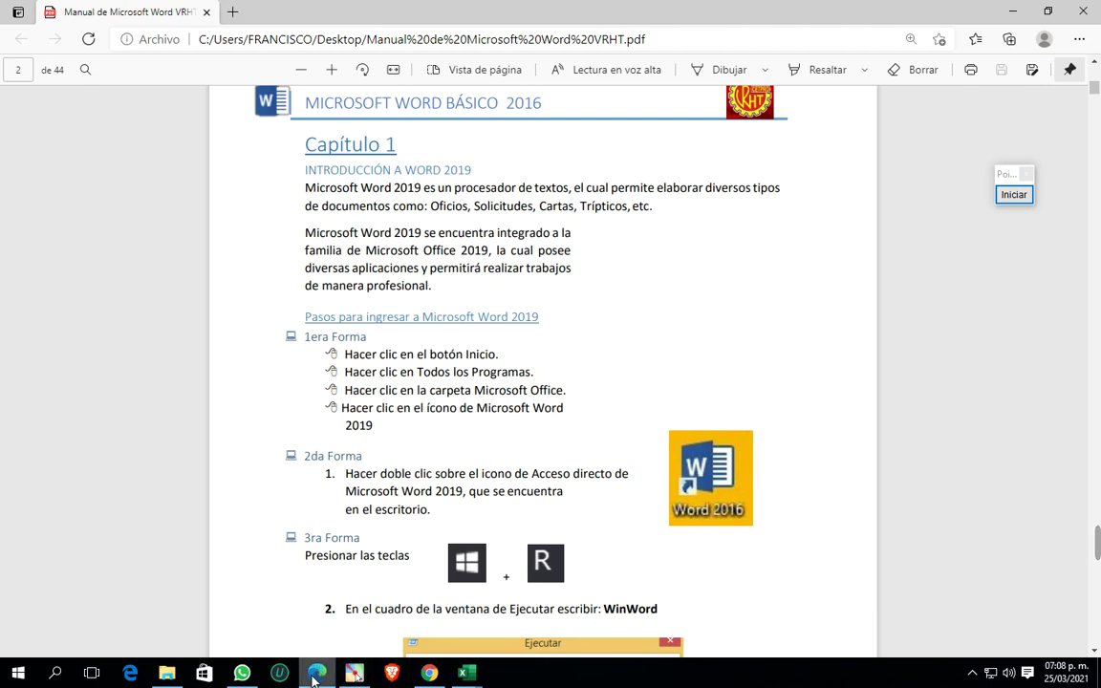
mouse_move(312, 677)
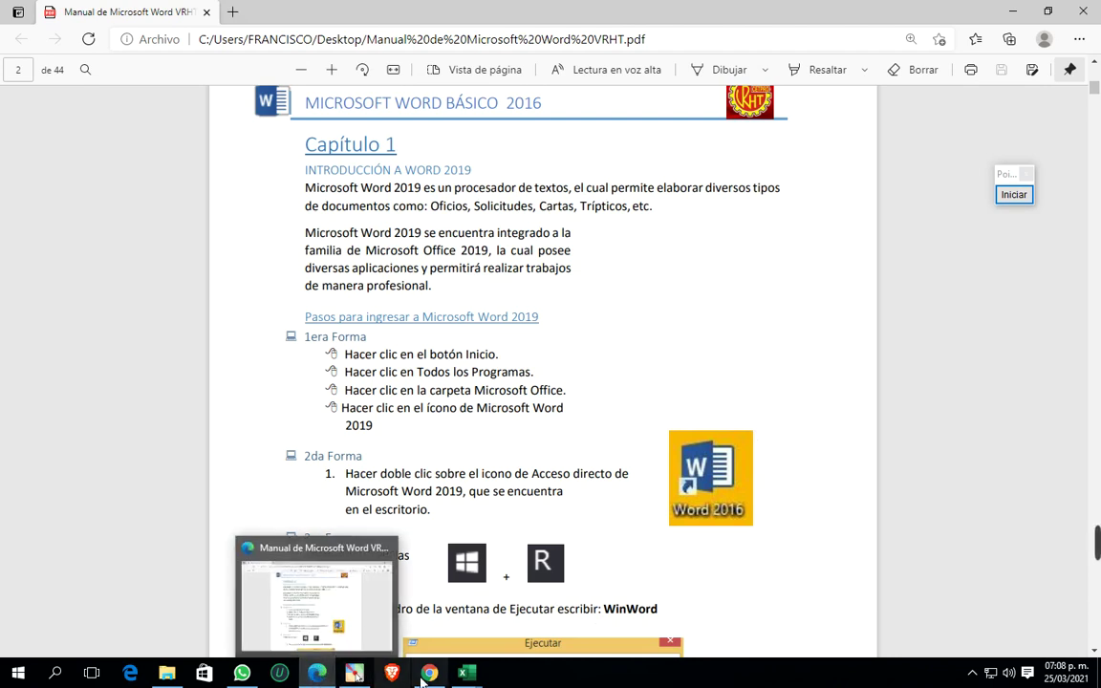
mouse_move(465, 673)
left_click(421, 630)
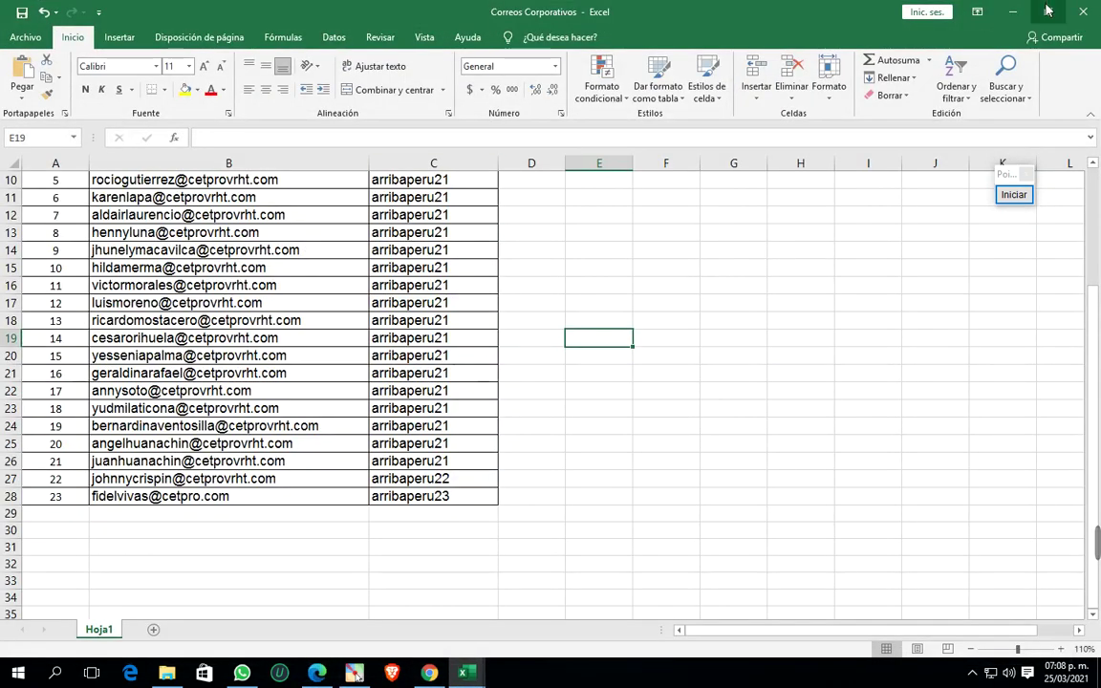
left_click(315, 673)
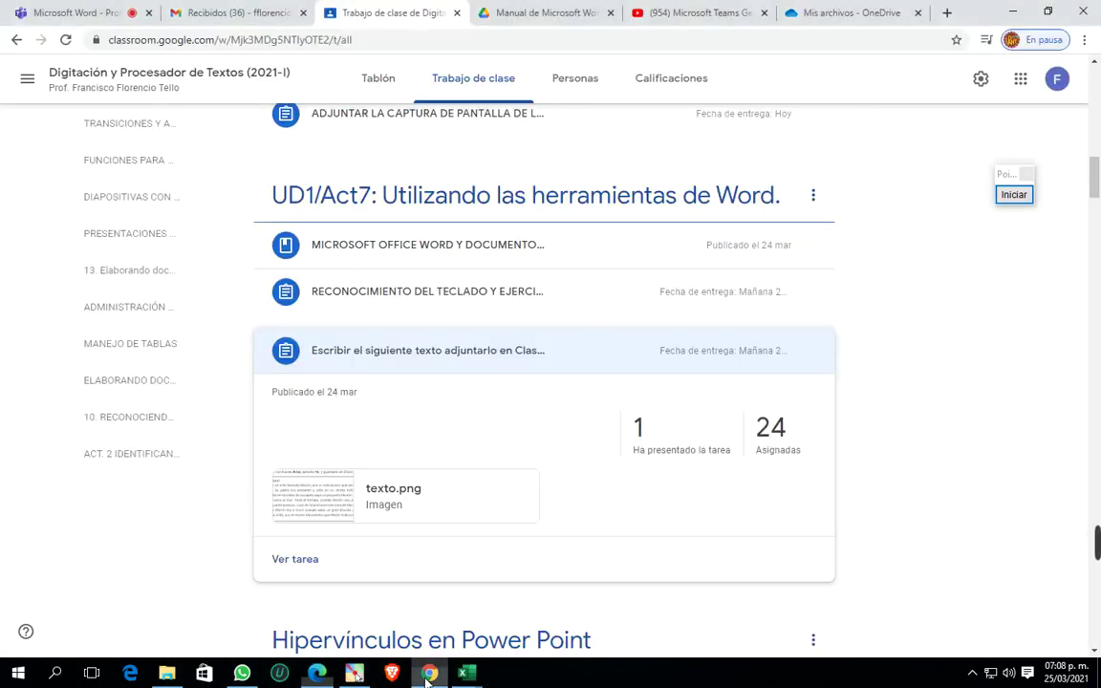
left_click(429, 672)
Return to the Teams meeting and admit all four guests waiting in the lobby.
left_click(79, 12)
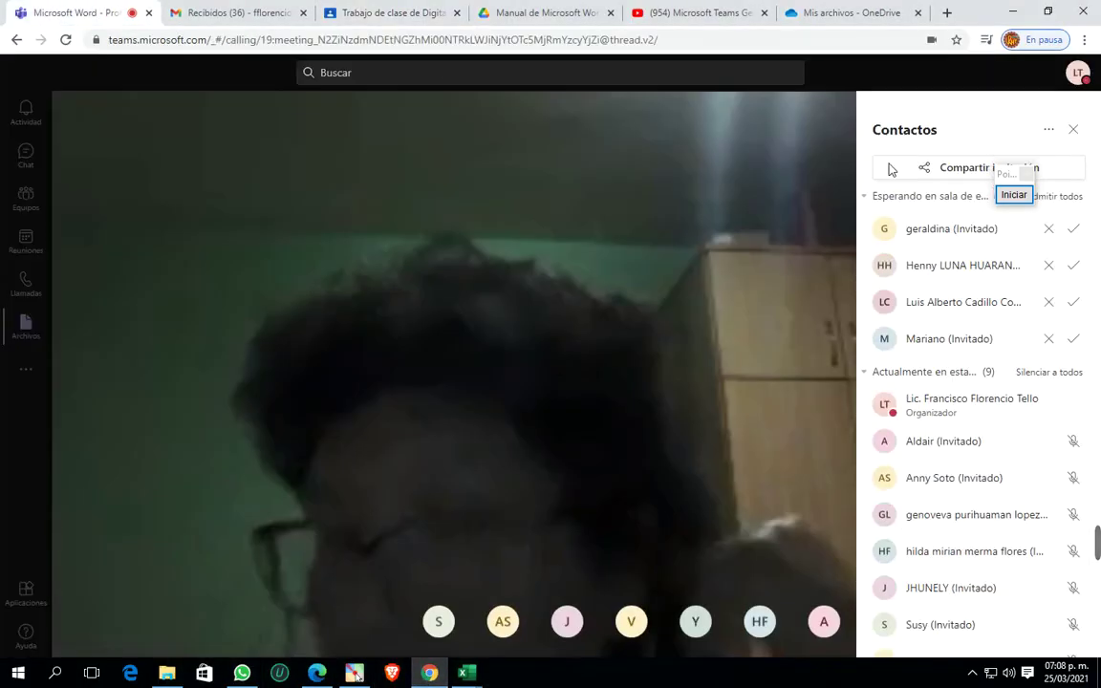
left_click(1074, 230)
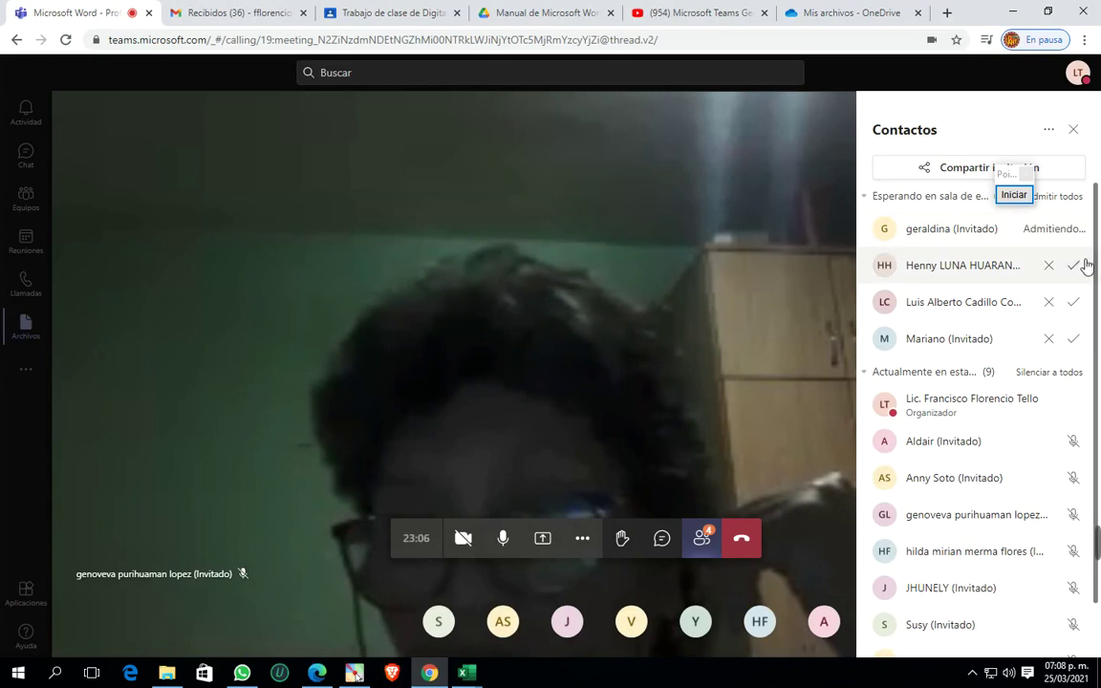
left_click(1073, 265)
left_click(1073, 302)
left_click(1081, 341)
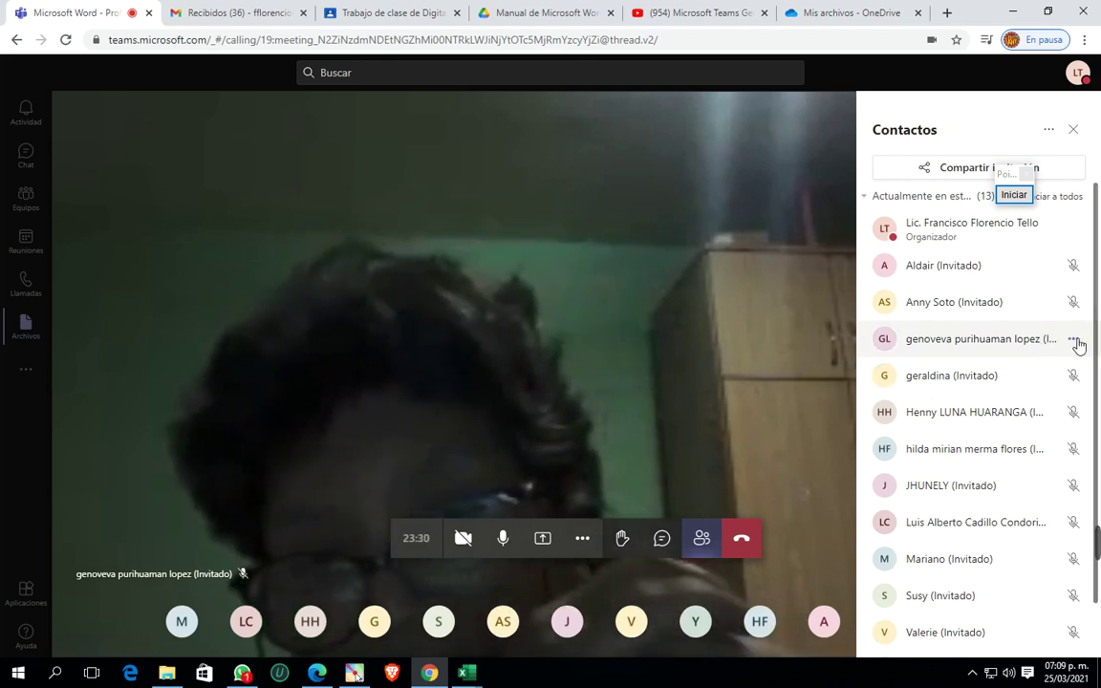
Dismiss a participant's options menu and bring up the meeting chat conversation.
left_click(1074, 340)
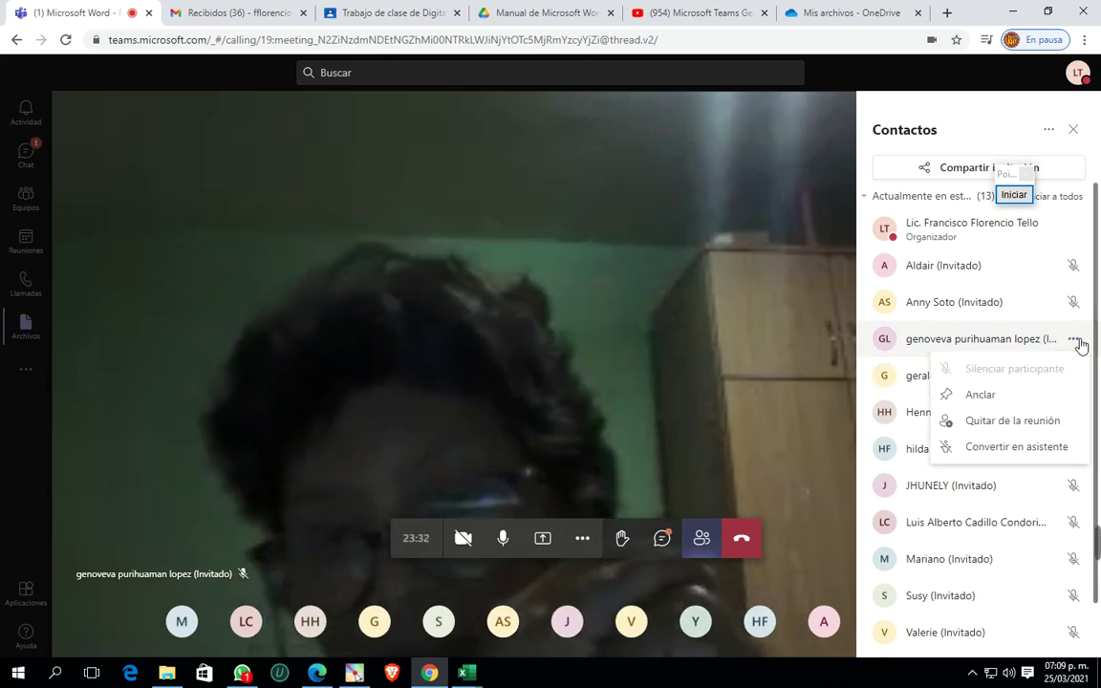
left_click(977, 342)
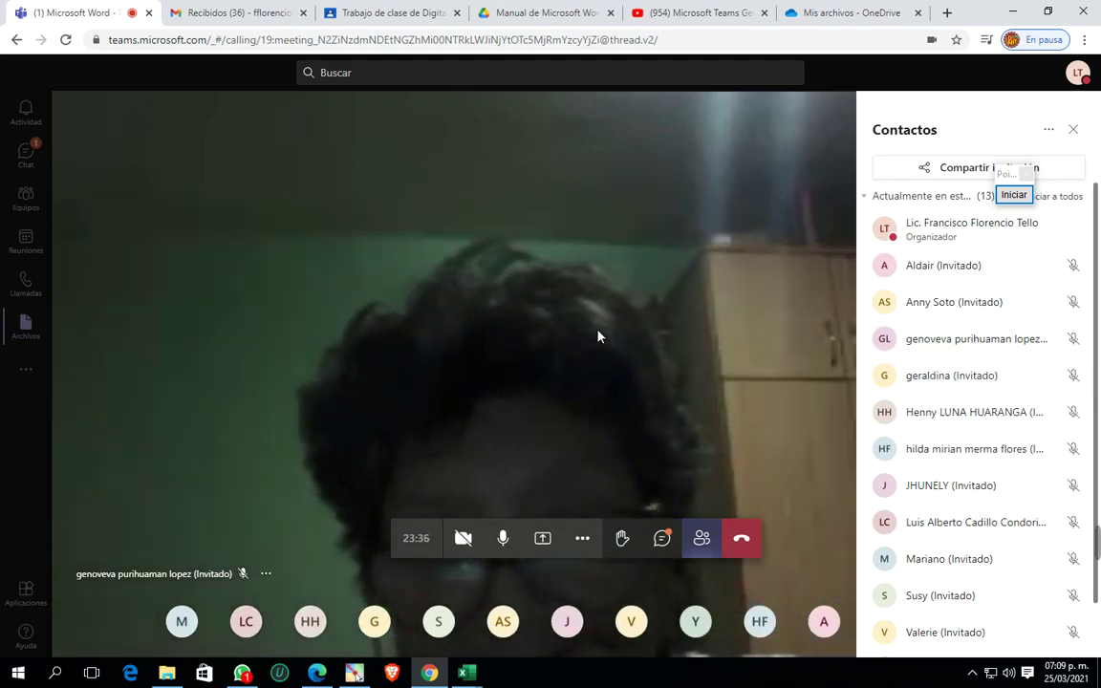
left_click(661, 539)
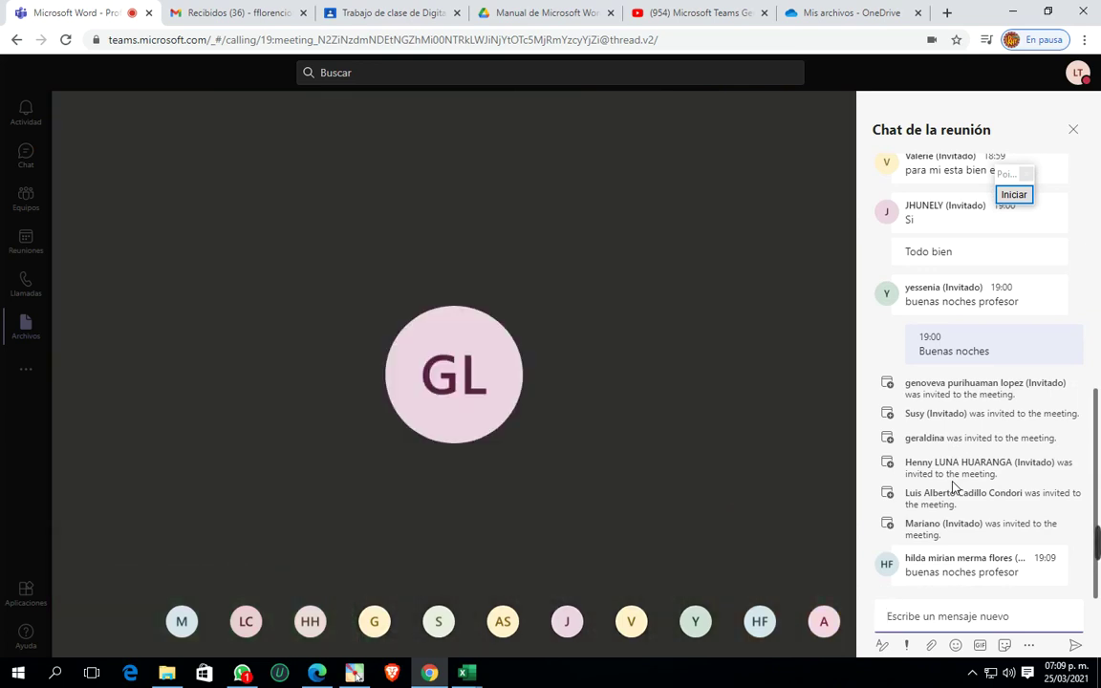
Find the SPRING BREAK! GIF in the GIF picker and send it to the meeting chat.
left_click(981, 648)
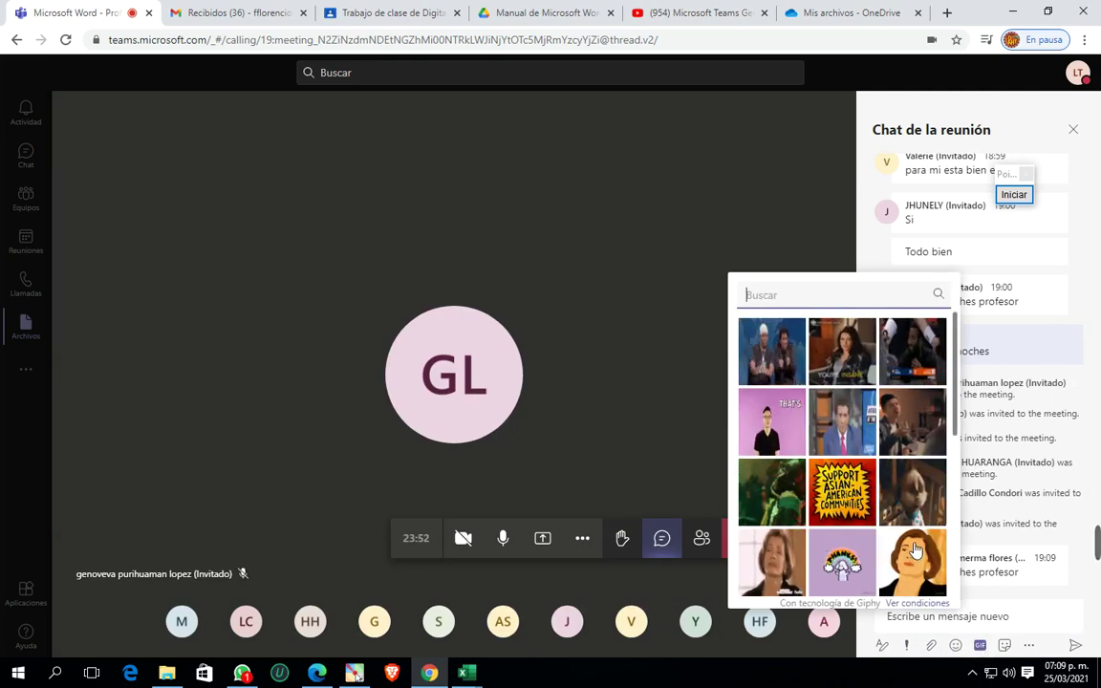
scroll(914, 550, "down", 3)
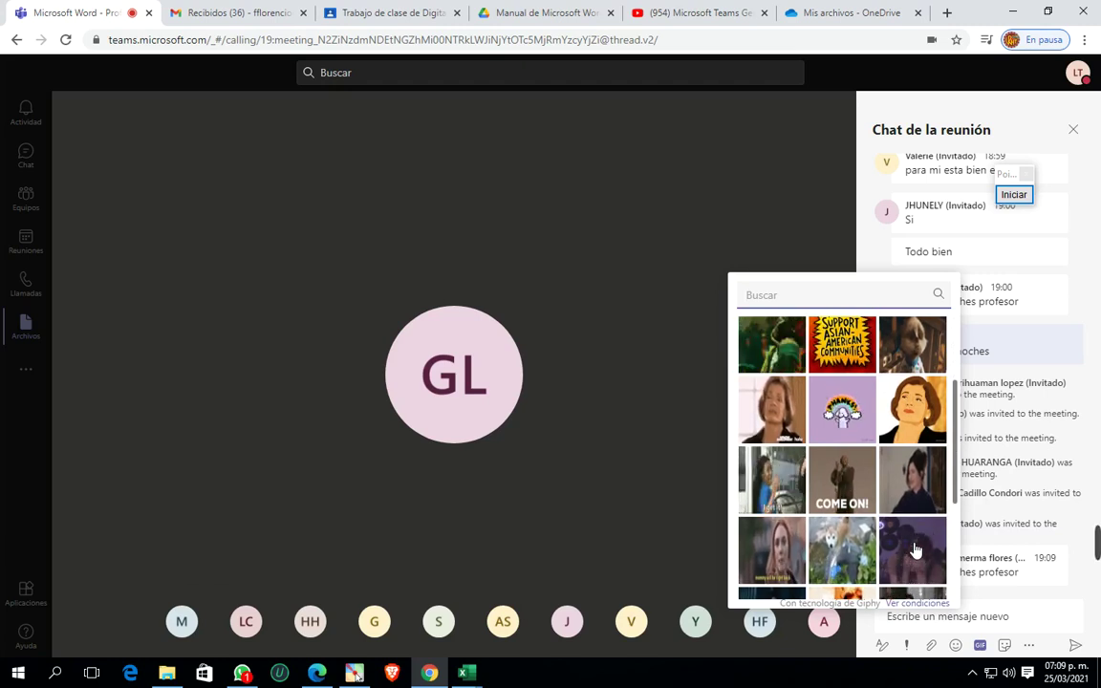
scroll(914, 550, "down", 2)
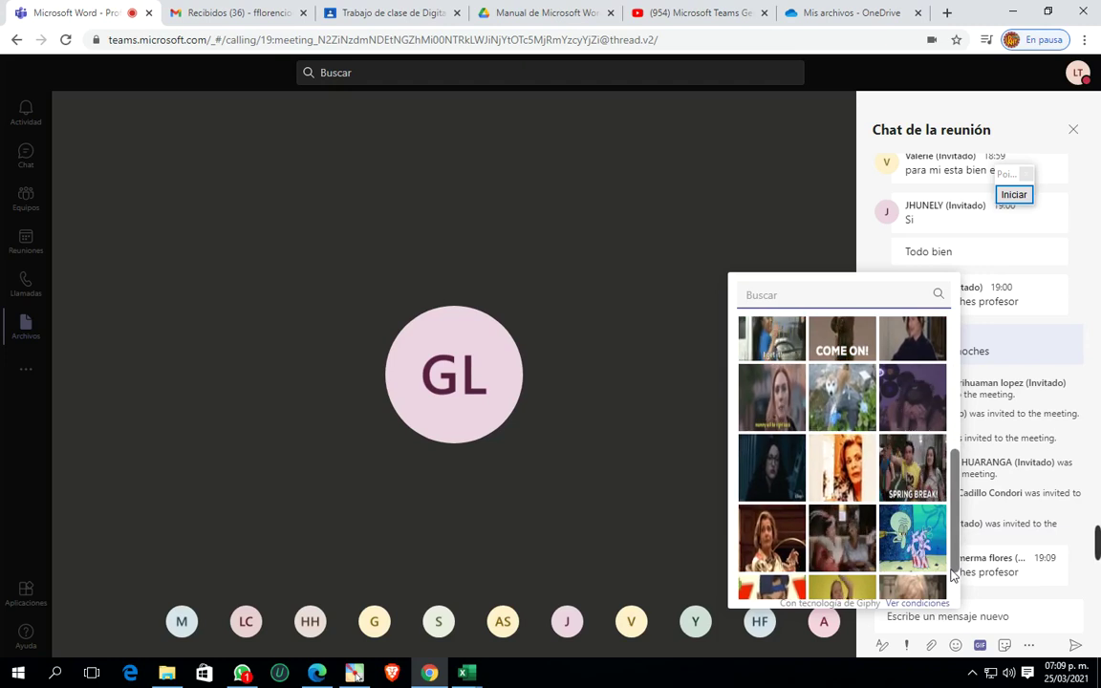
left_click(912, 473)
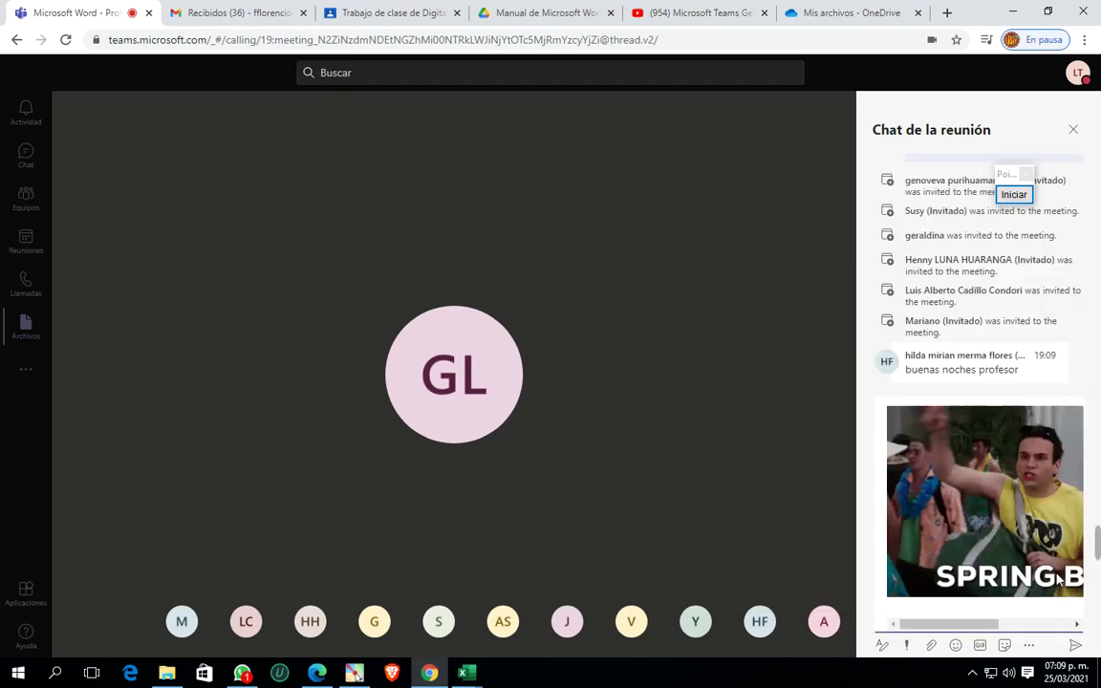
left_click(1076, 624)
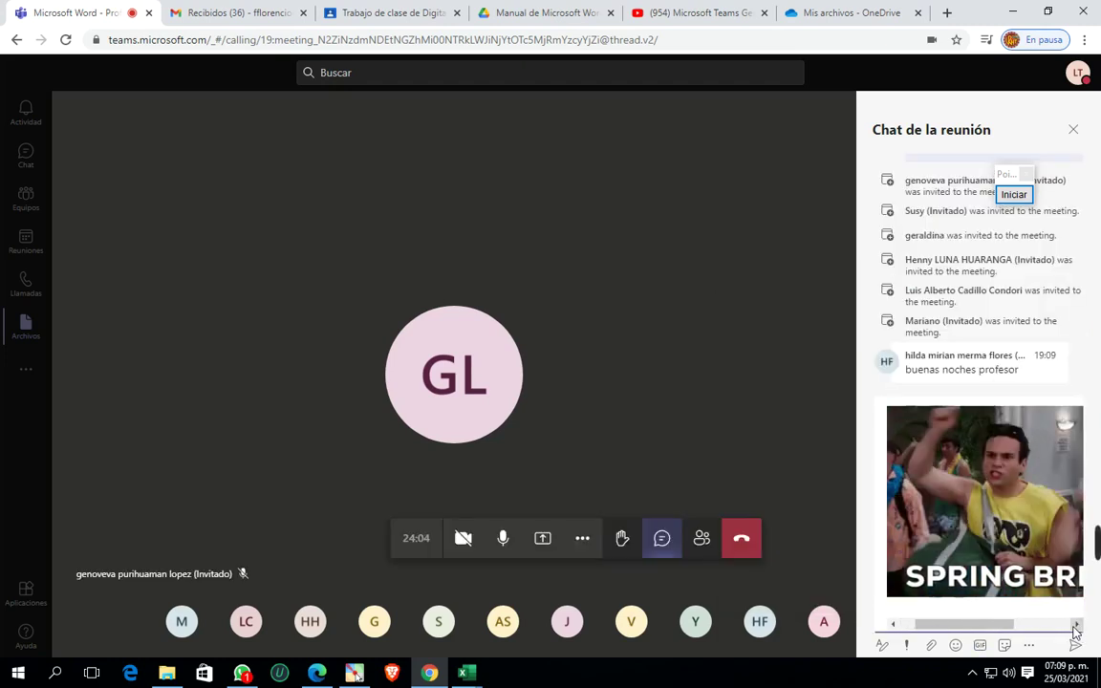
left_click(1086, 647)
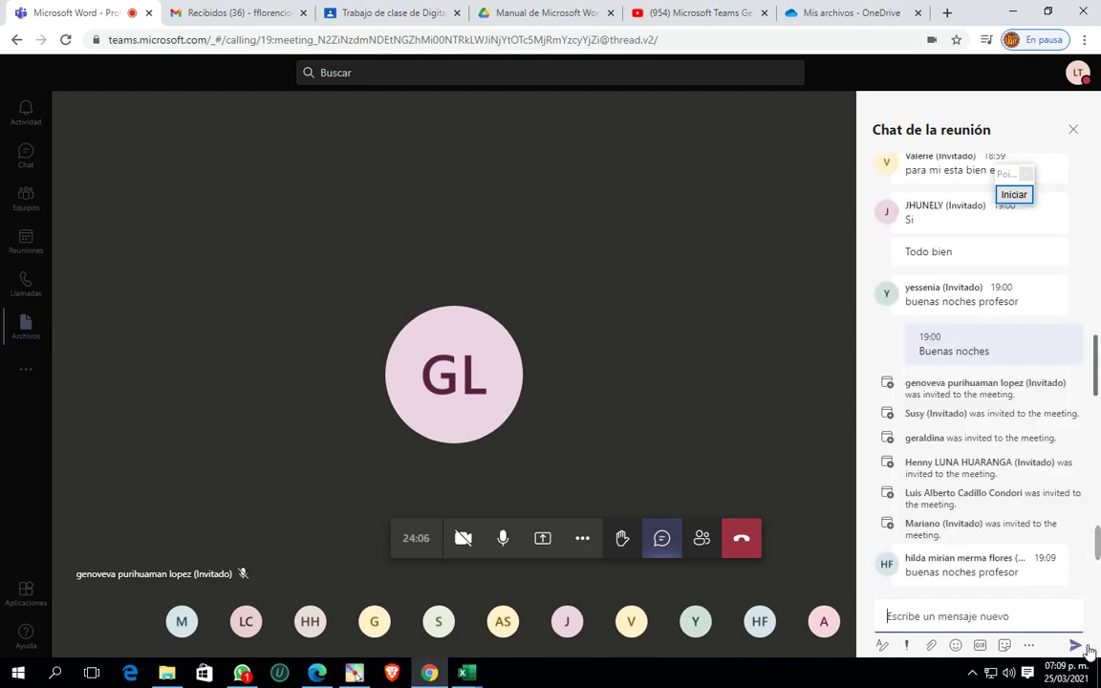
Pick the doge meme from the Memes stickers and give it the top text 'Observen'.
left_click(1005, 647)
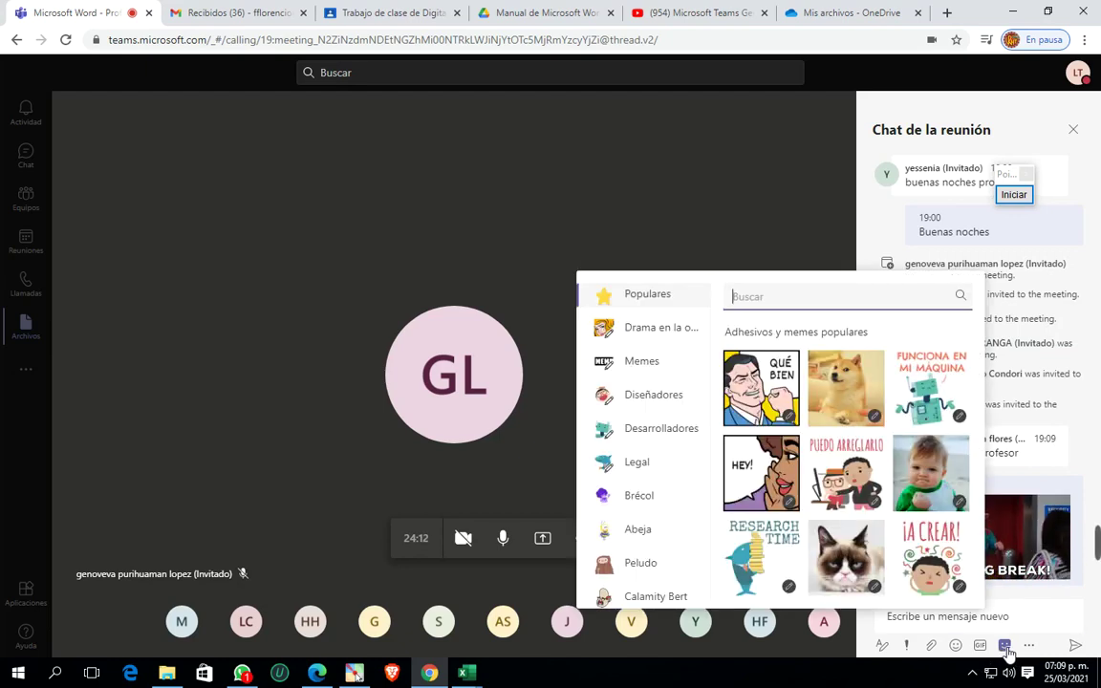
left_click(654, 365)
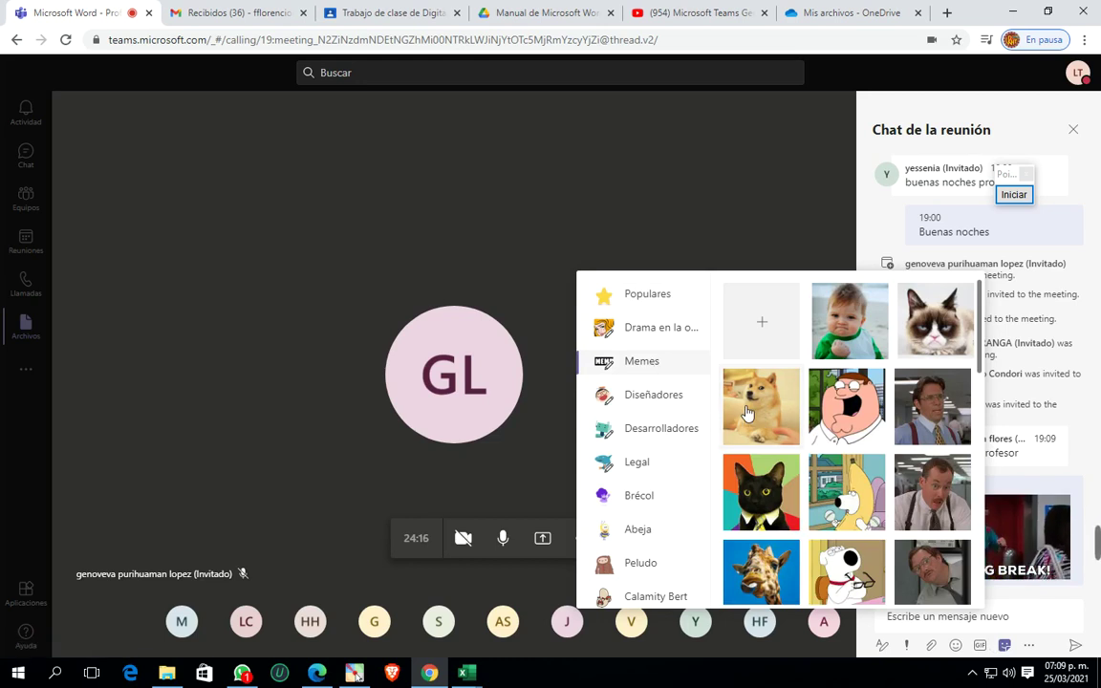
left_click(748, 413)
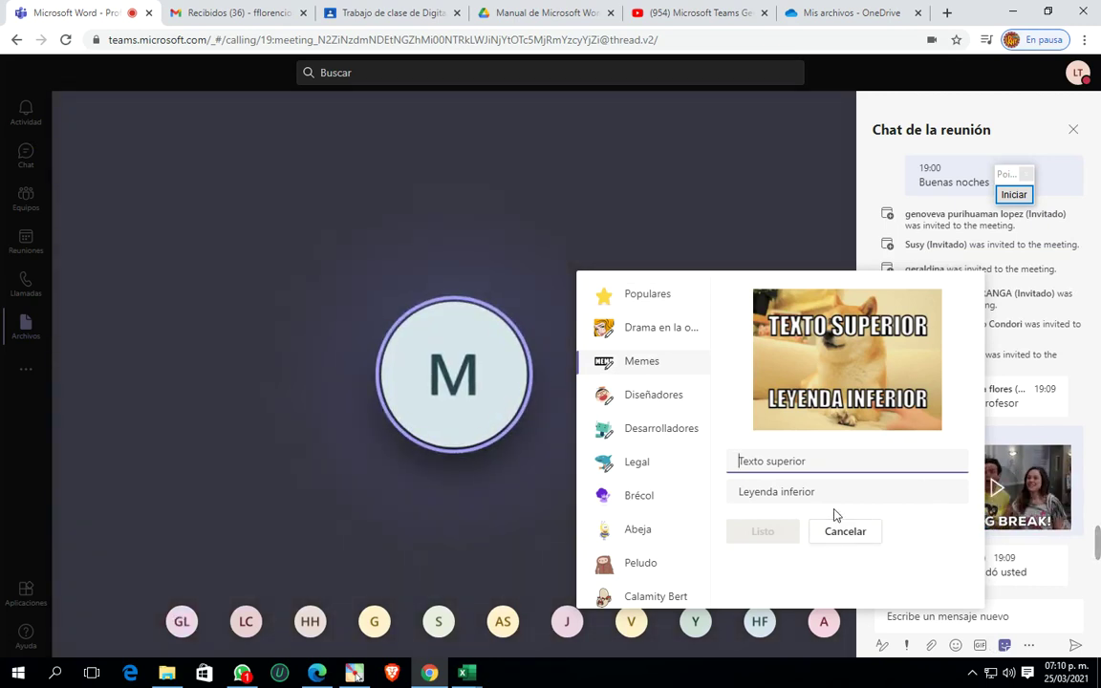
type("Observen")
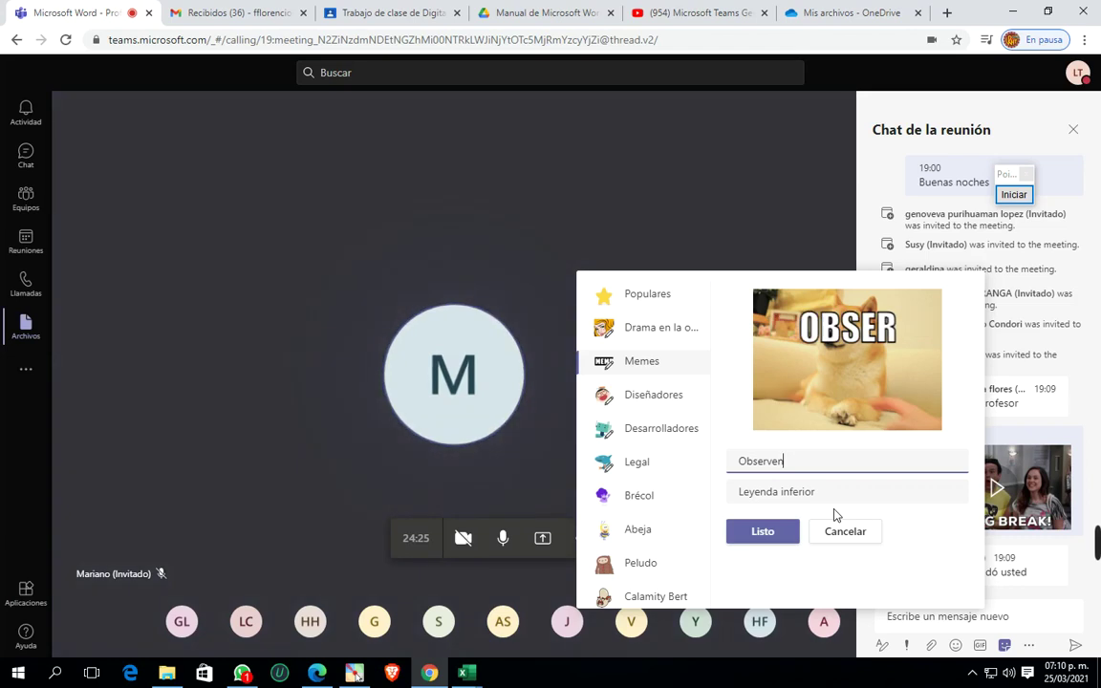
left_click(769, 527)
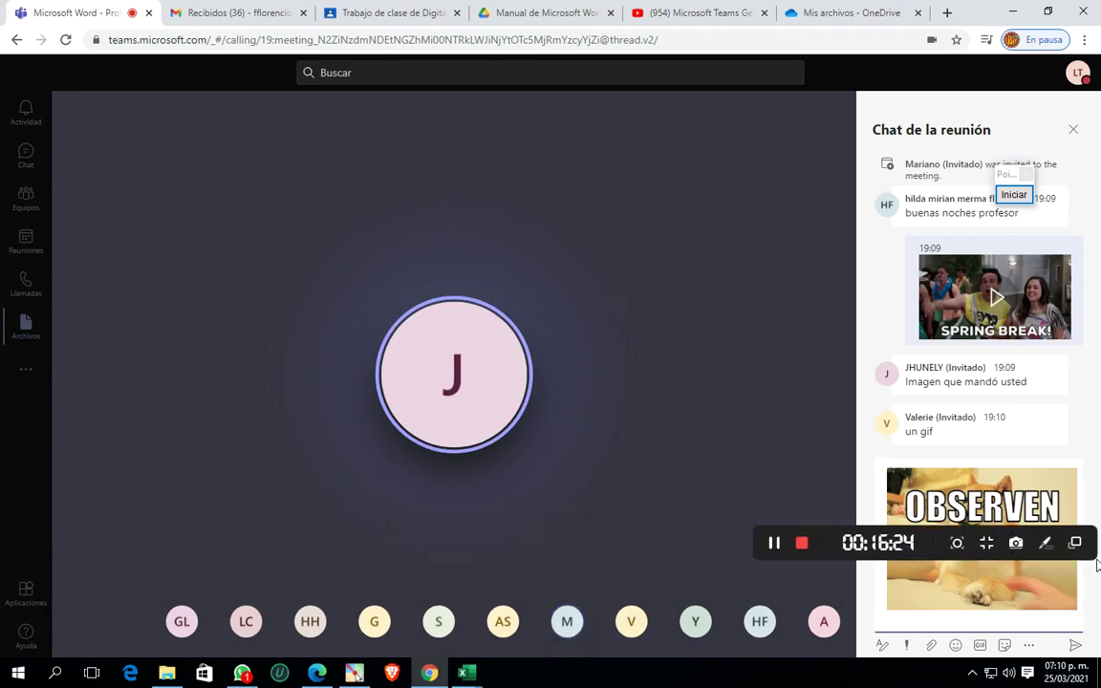
Add a penguin emoji to the OBSERVEN meme, send it, and close the chat panel.
left_click(1030, 647)
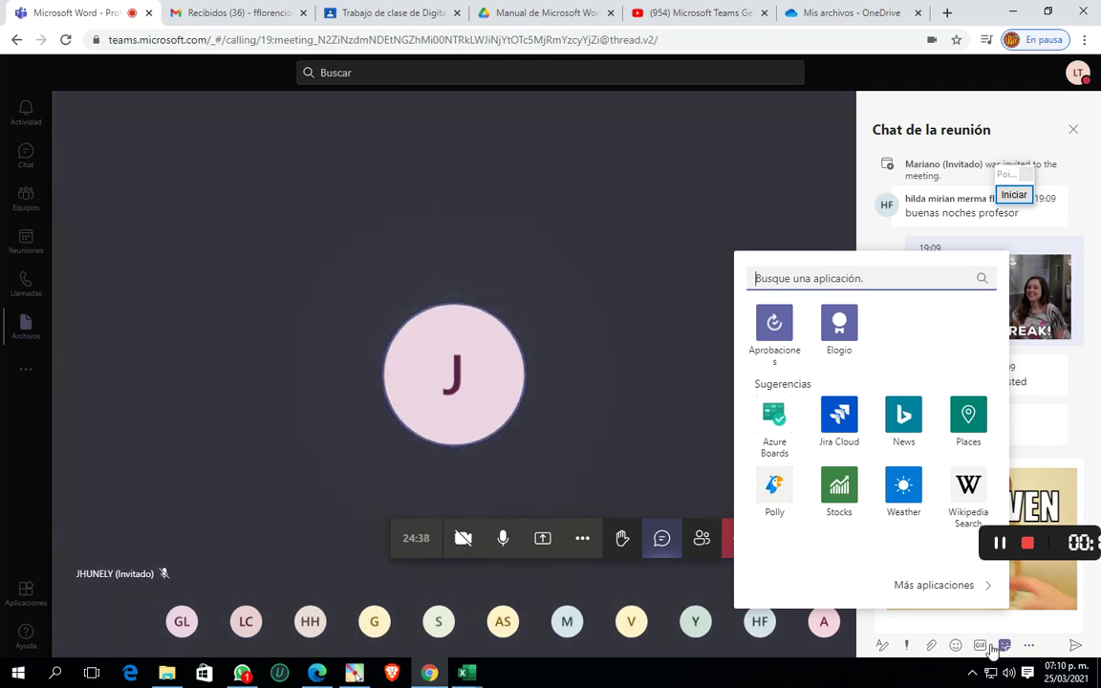
left_click(955, 646)
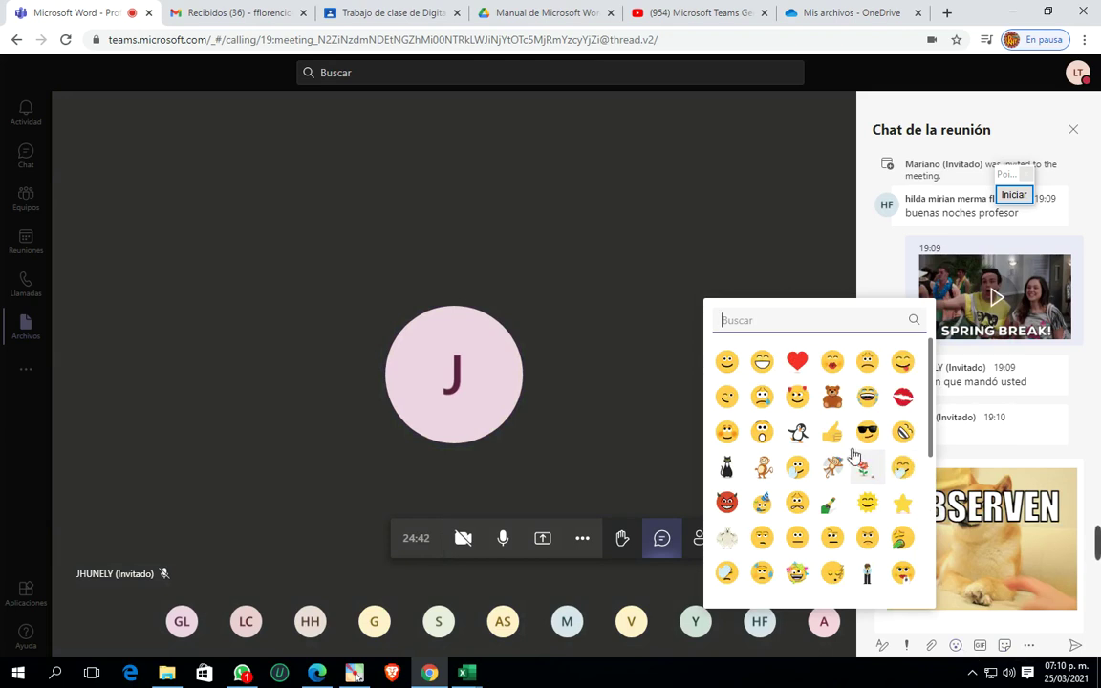
left_click(797, 433)
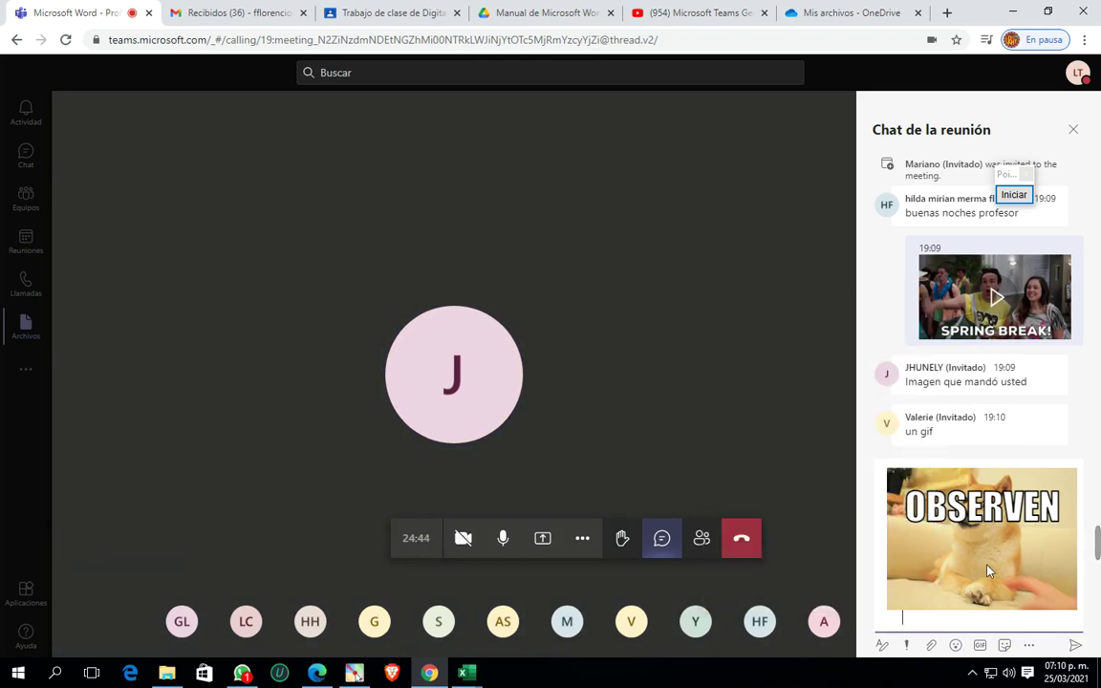
left_click(1076, 646)
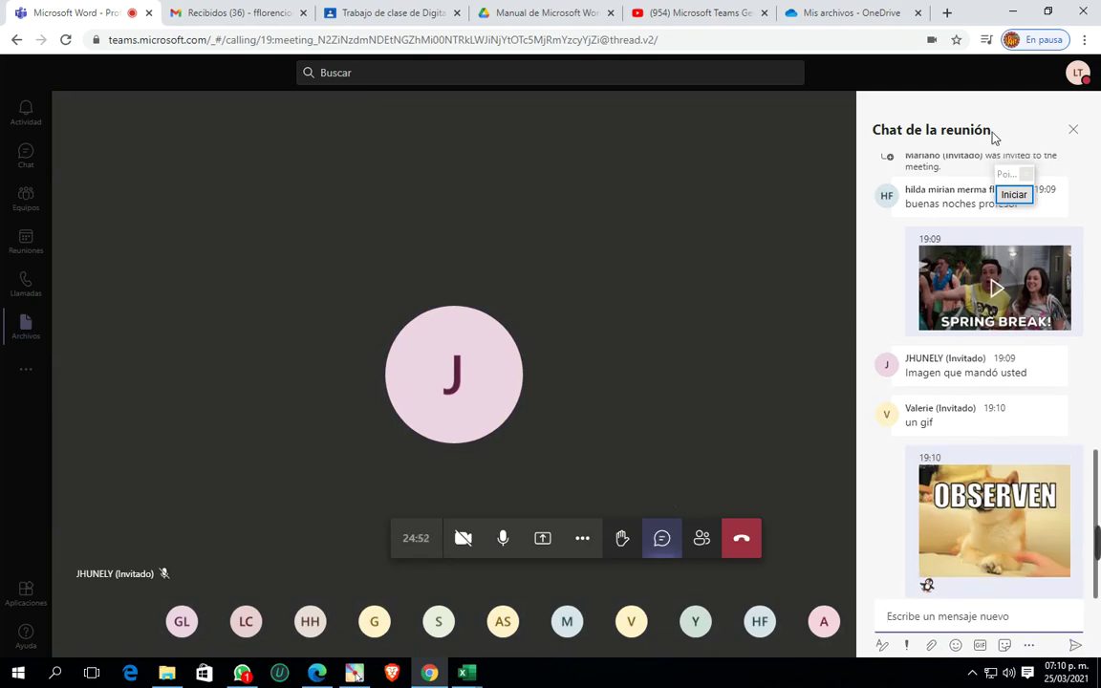
left_click(1074, 132)
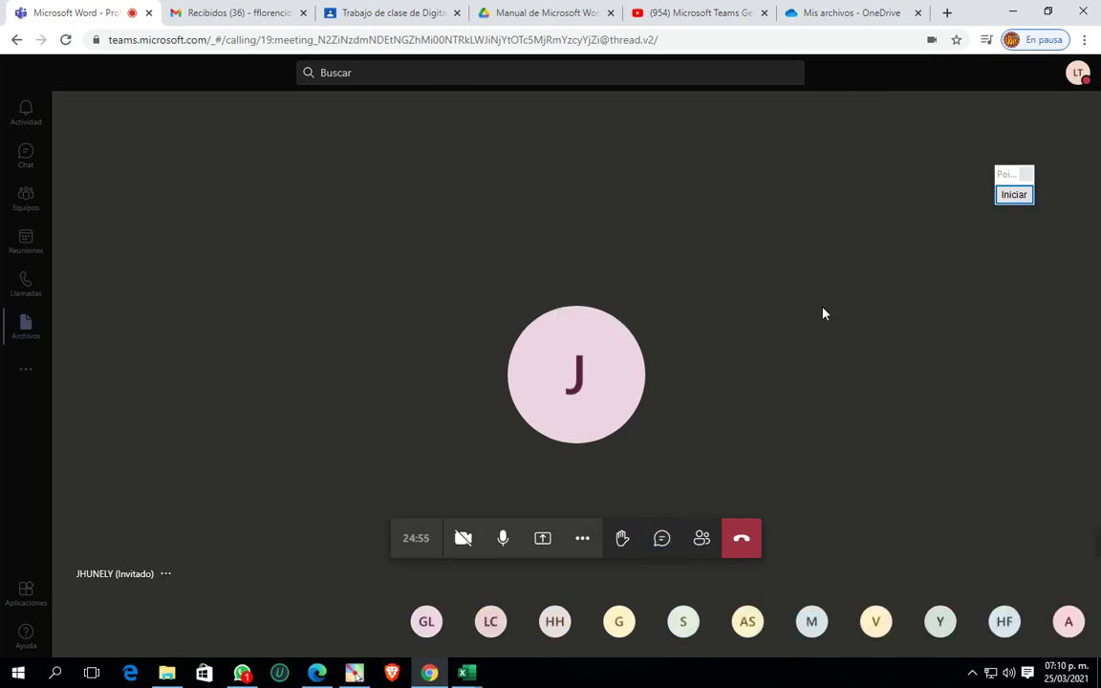
From the participants list, admit both lobby guests, moving the floating widget aside, reaching 15 participants.
left_click(701, 540)
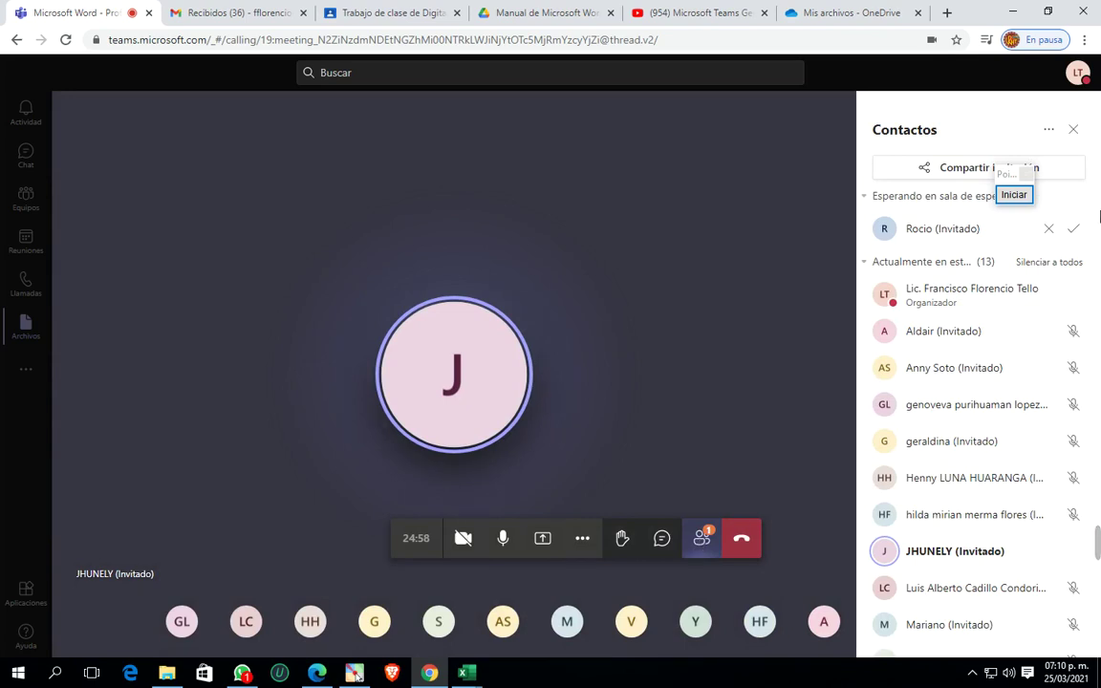
left_click(1072, 228)
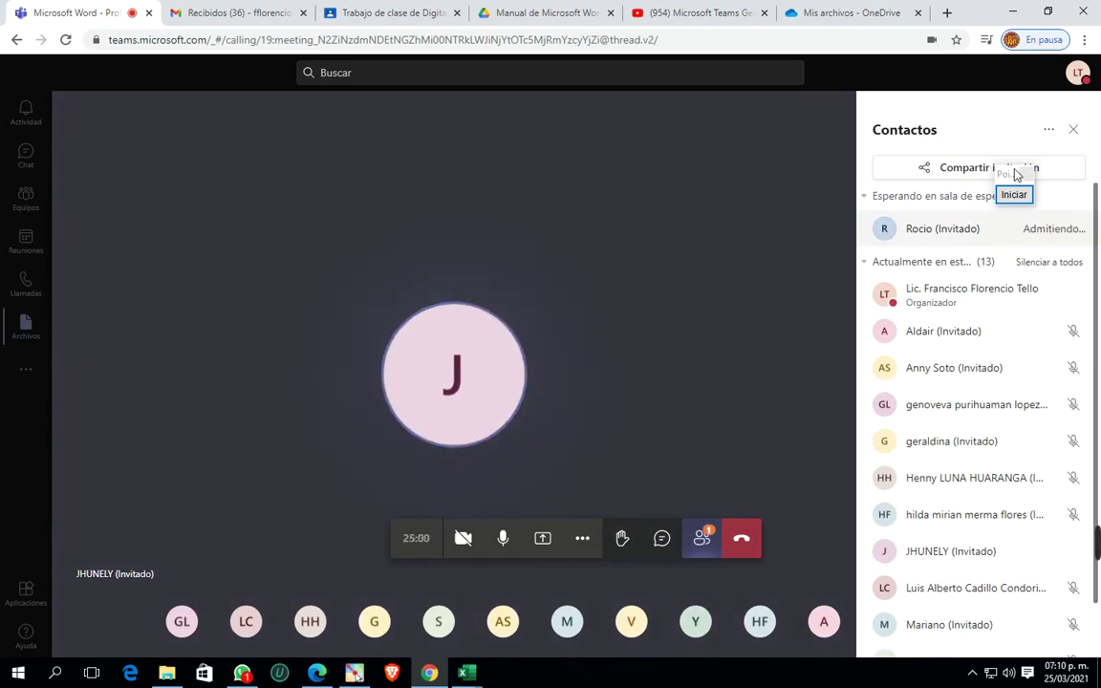
left_click_drag(1005, 174, 735, 123)
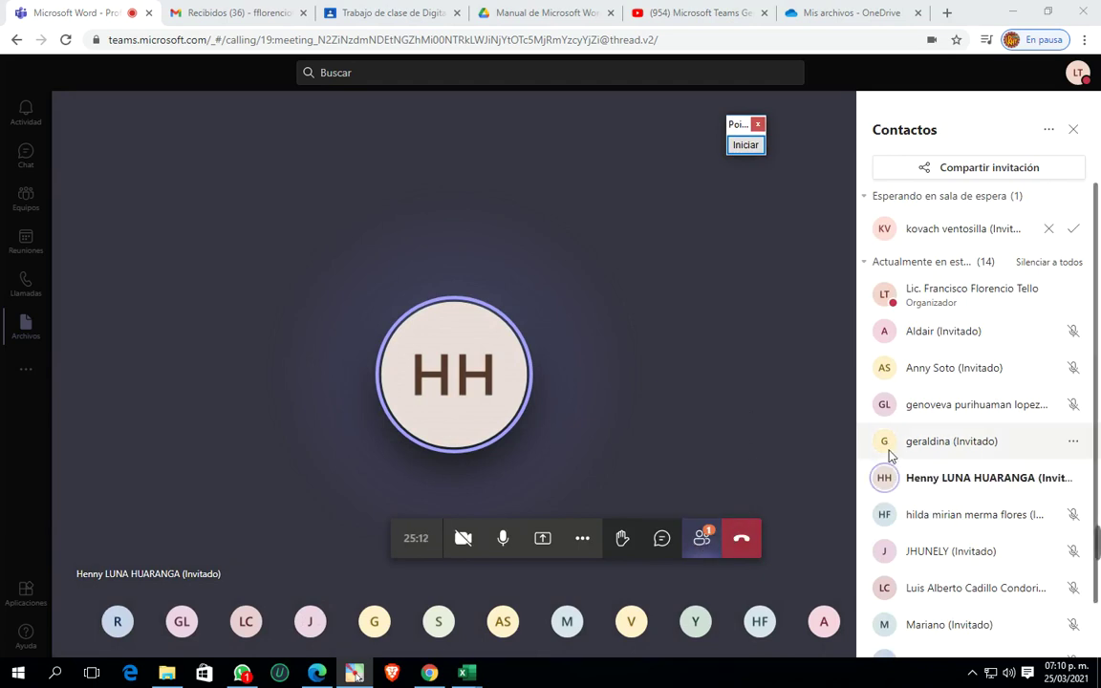
scroll(898, 449, "down", 3)
scroll(908, 449, "up", 3)
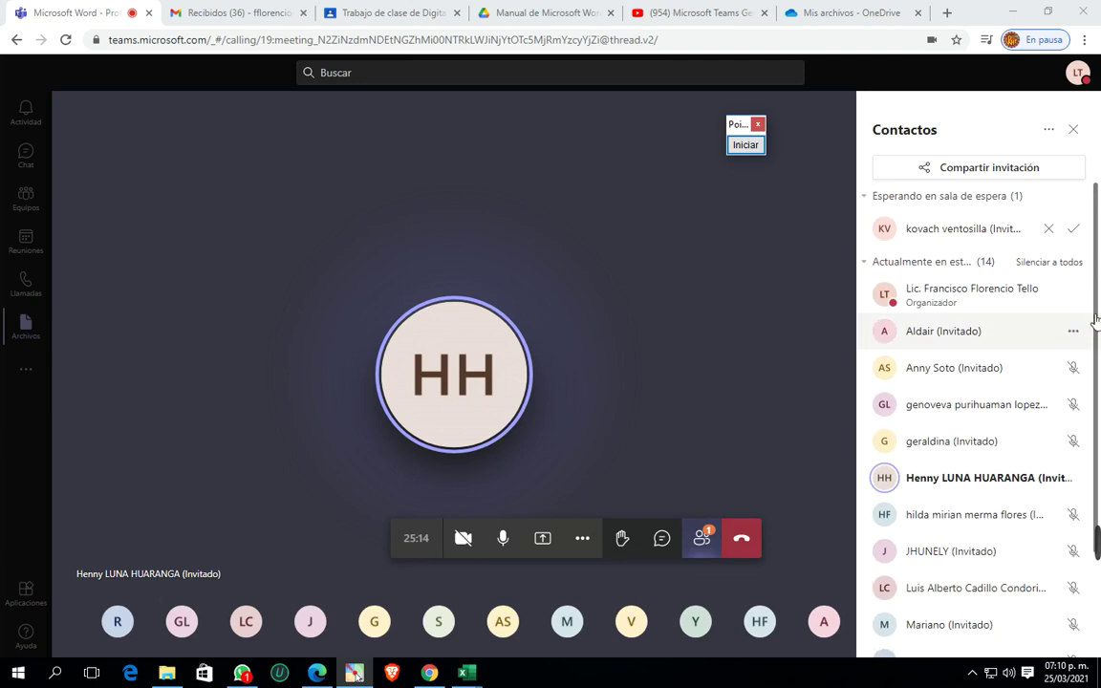
left_click(1073, 228)
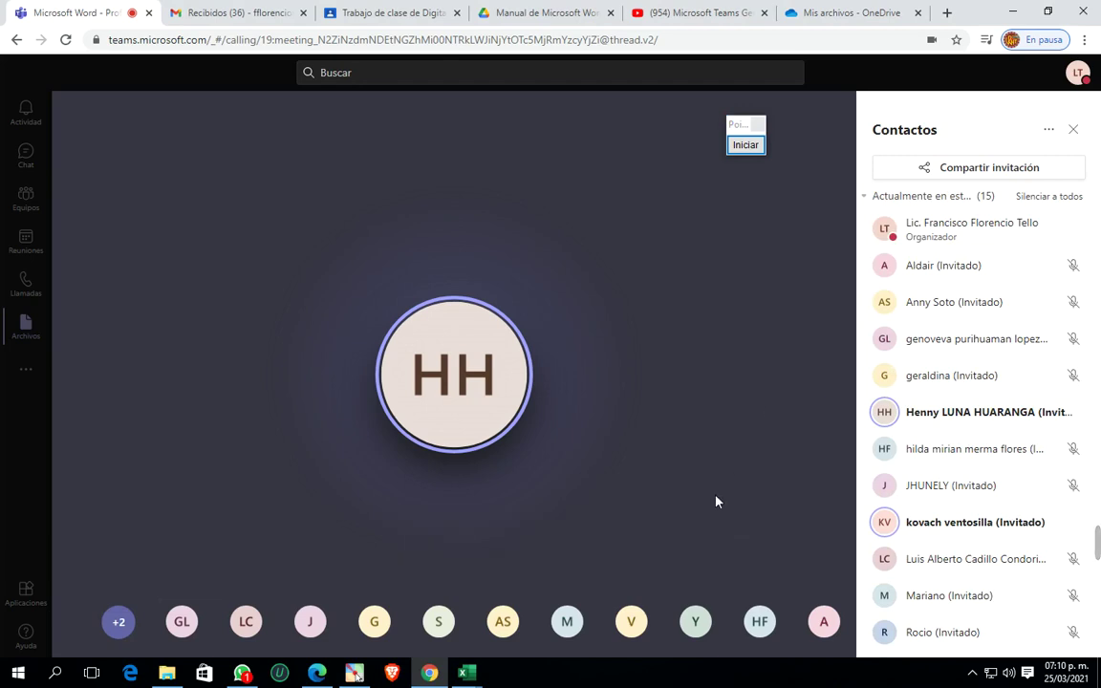
mouse_move(670, 558)
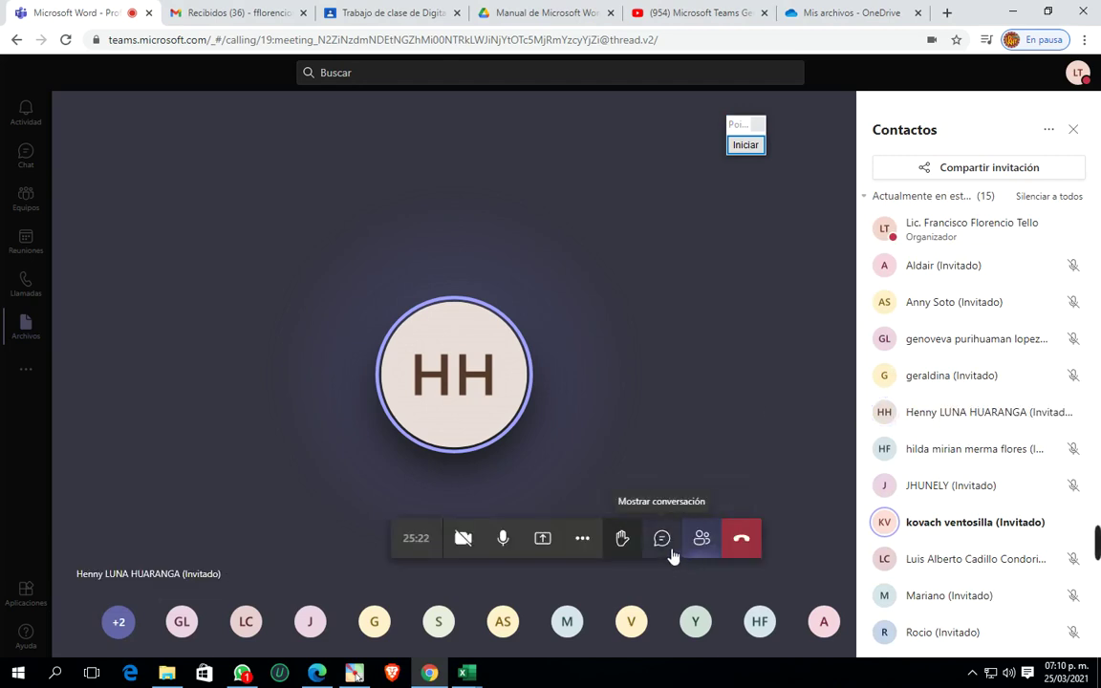
left_click(587, 543)
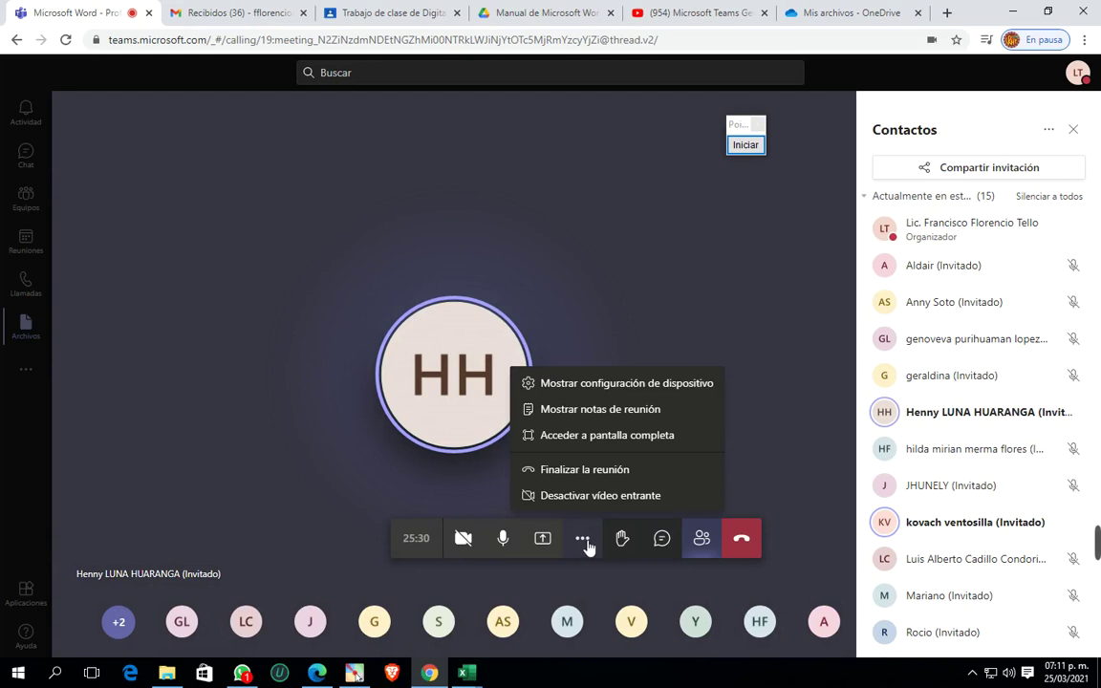
Close the Más acciones menu and scroll the Contactos participants list.
left_click(766, 408)
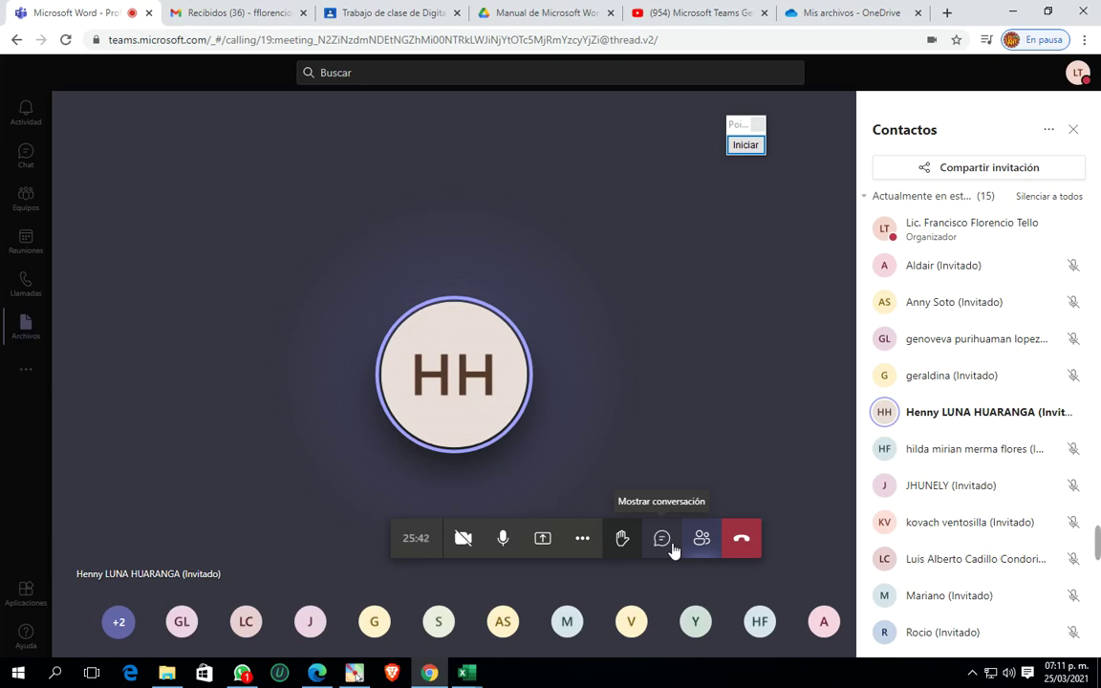
scroll(921, 562, "down", 2)
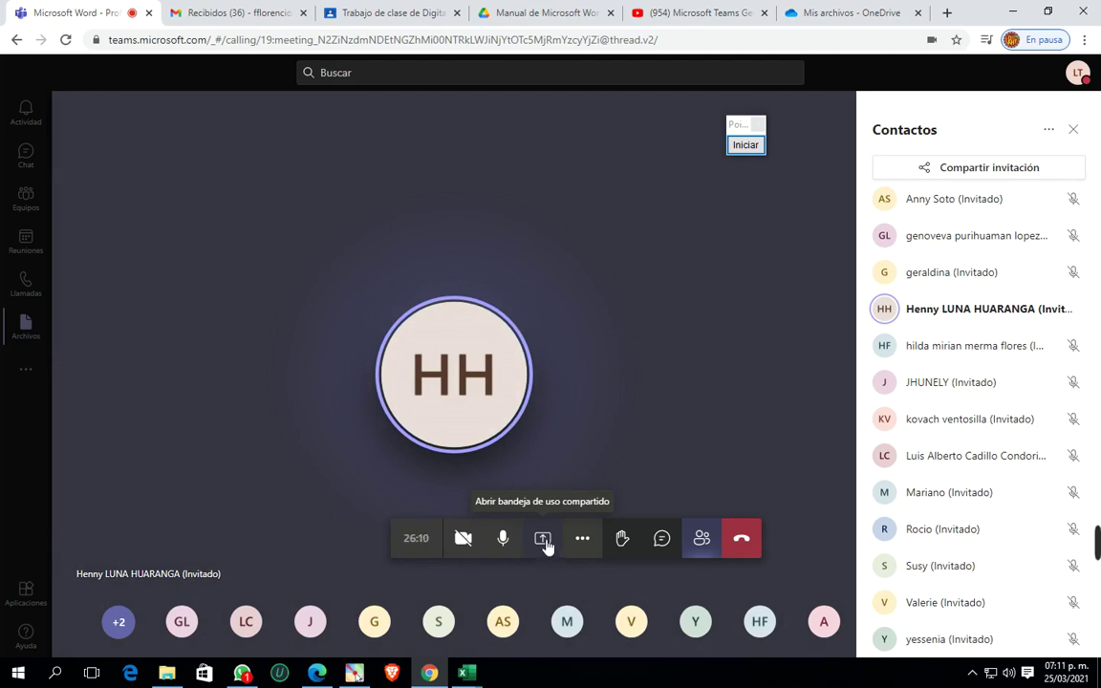
Open the Compartir sharing tray, close it, and reopen it beside the participants list.
left_click(542, 539)
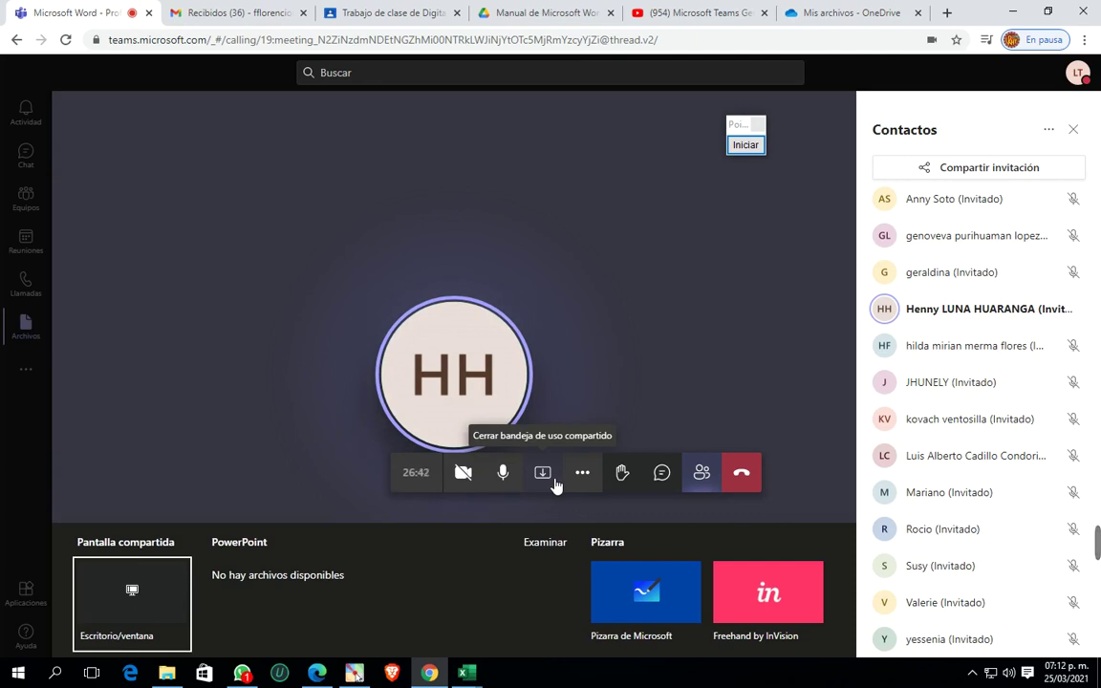
left_click(555, 483)
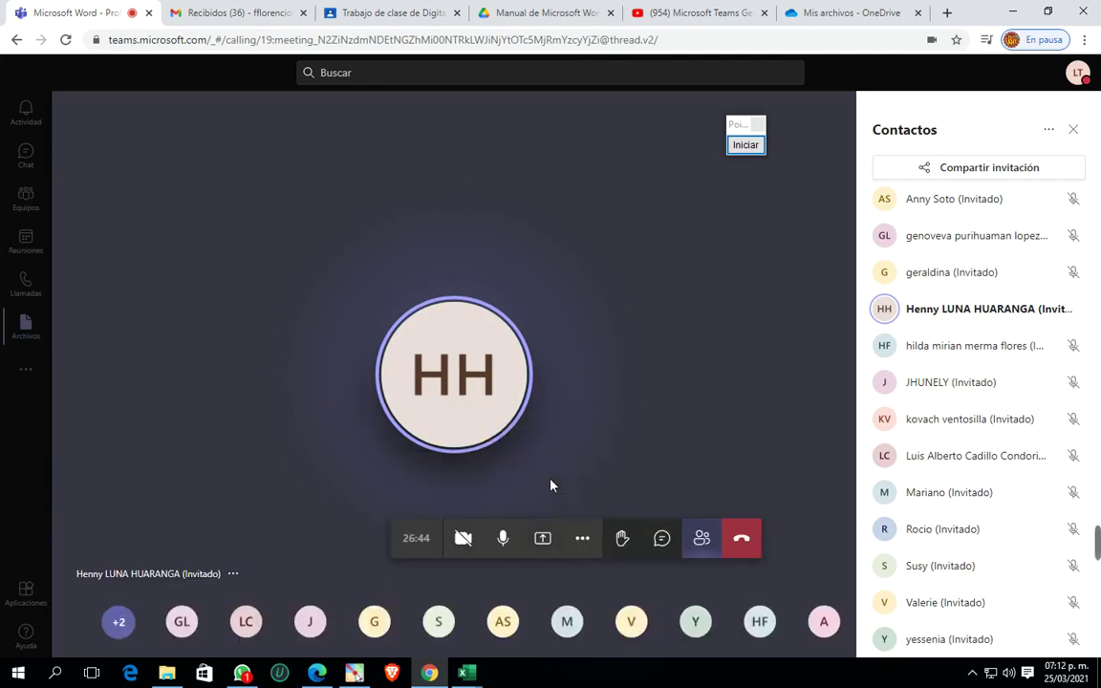
left_click(545, 550)
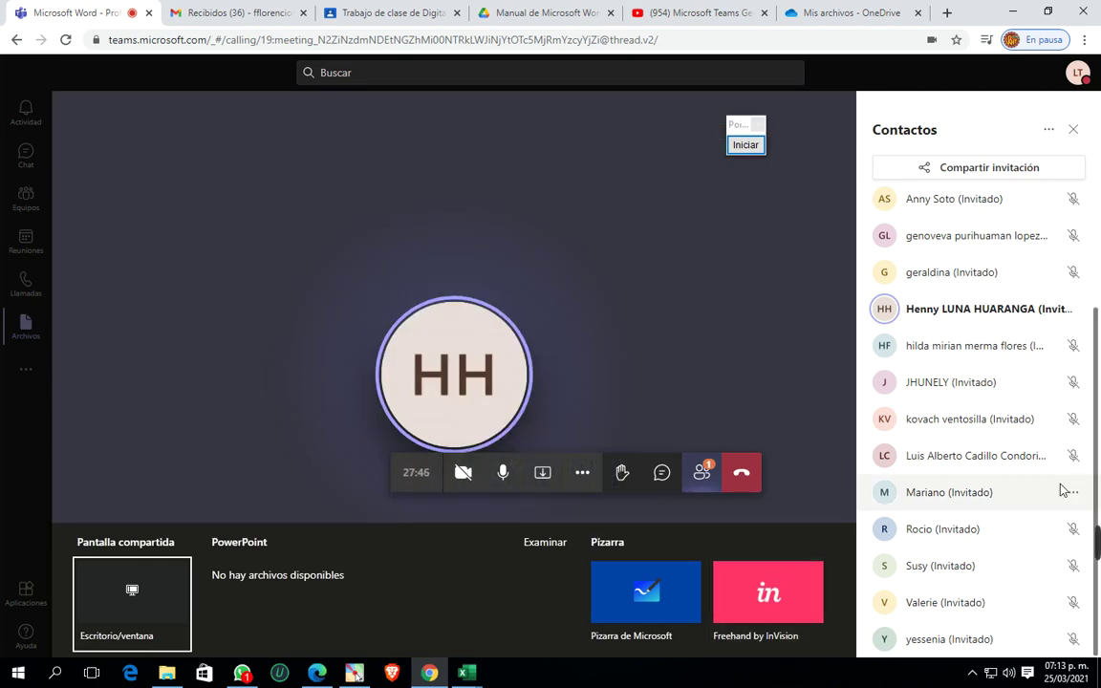
Admit the two waiting students to reach 17 participants, then bring up the WhatsApp class chat.
scroll(1034, 476, "up", 2)
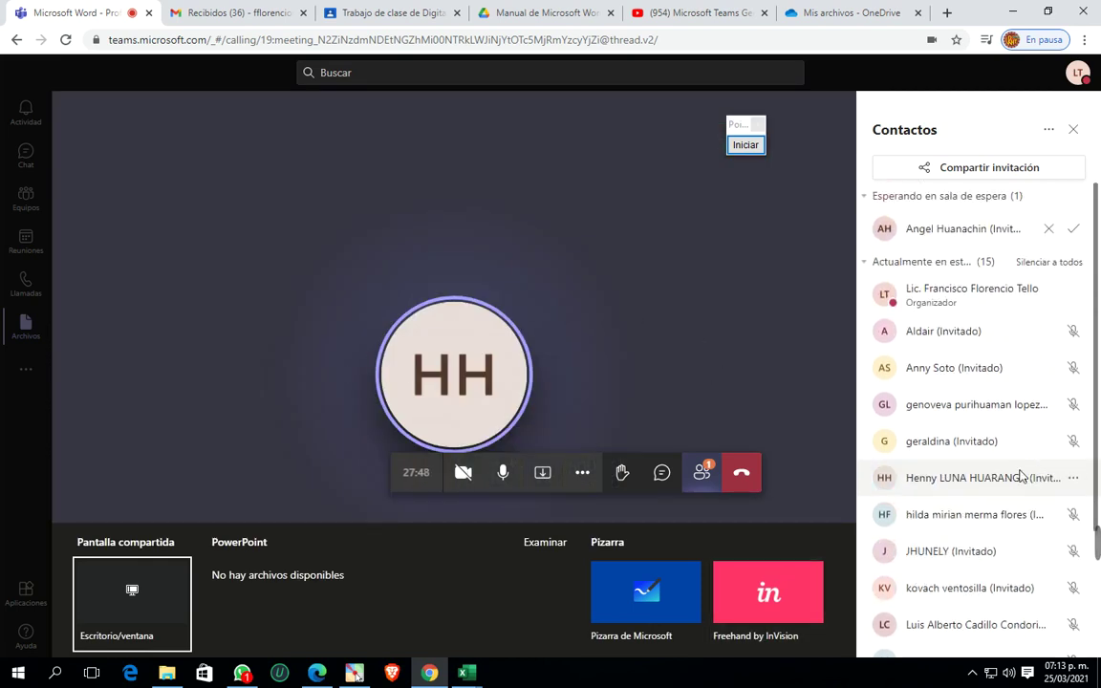
left_click(707, 474)
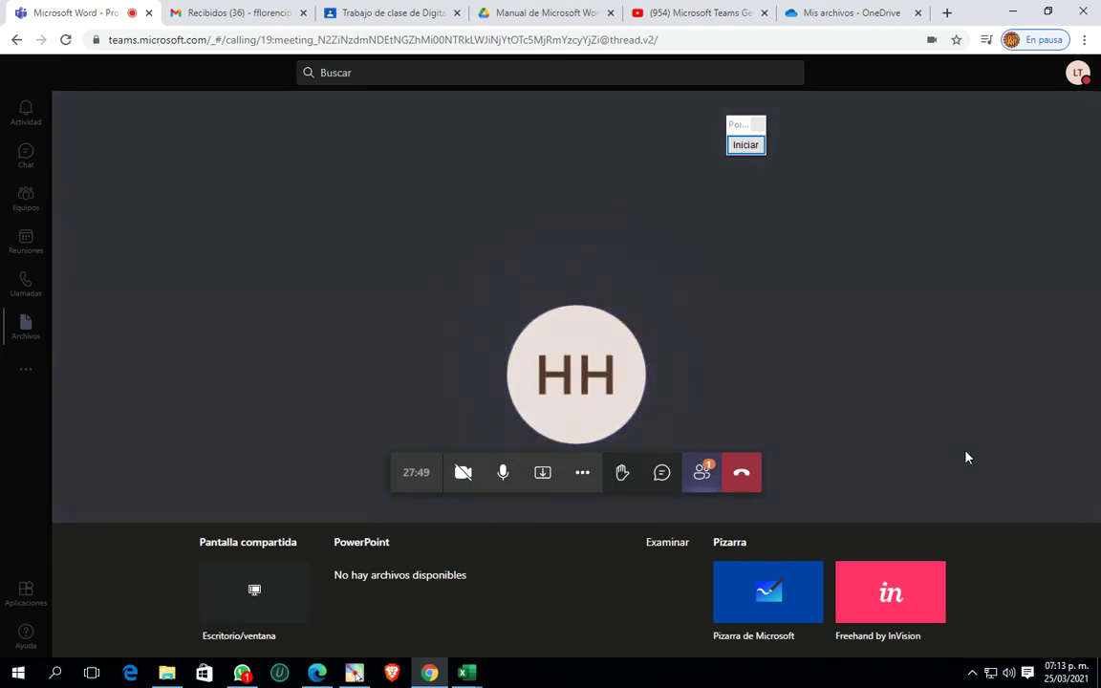
left_click(709, 474)
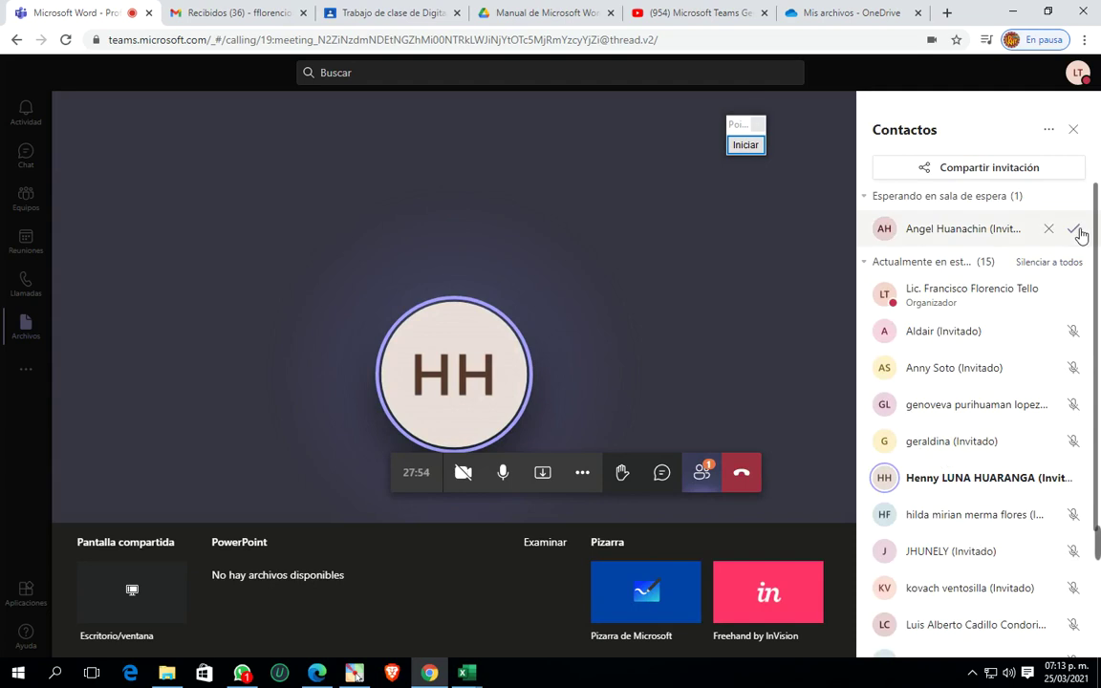
left_click(1073, 230)
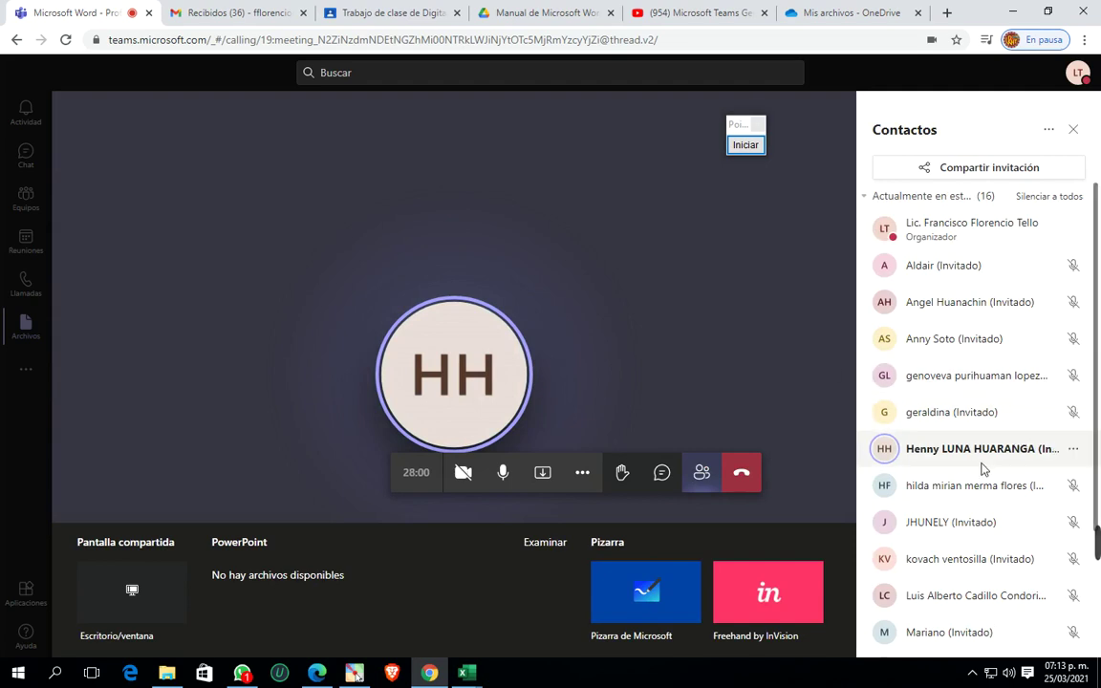
scroll(982, 468, "down", 3)
scroll(982, 469, "up", 3)
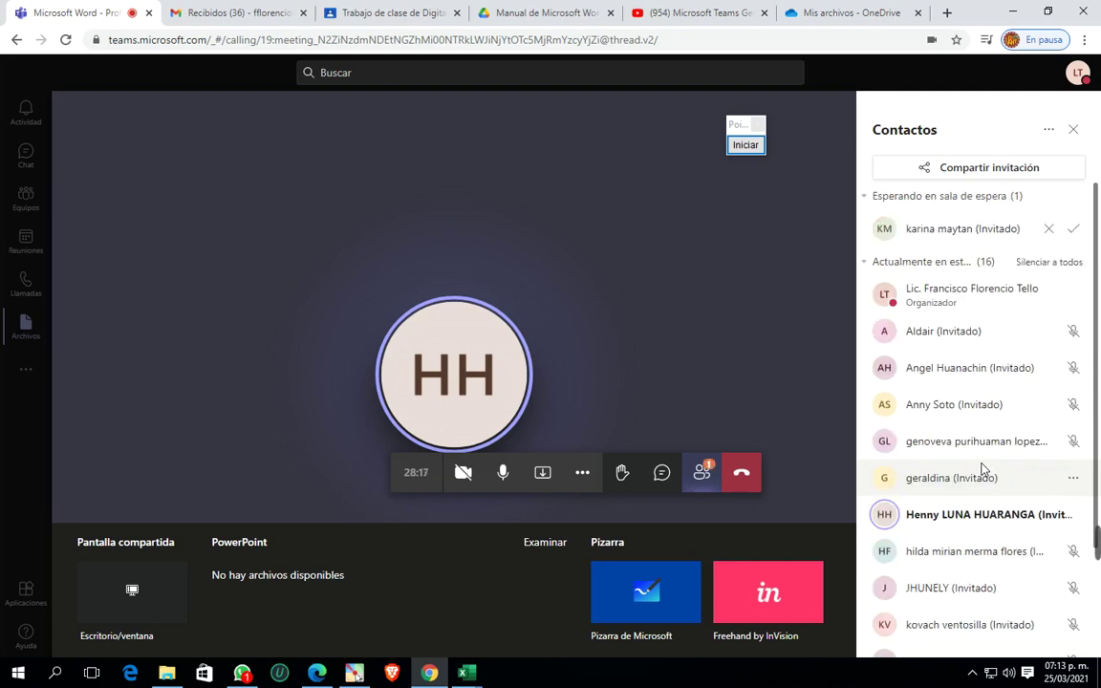
left_click(1073, 229)
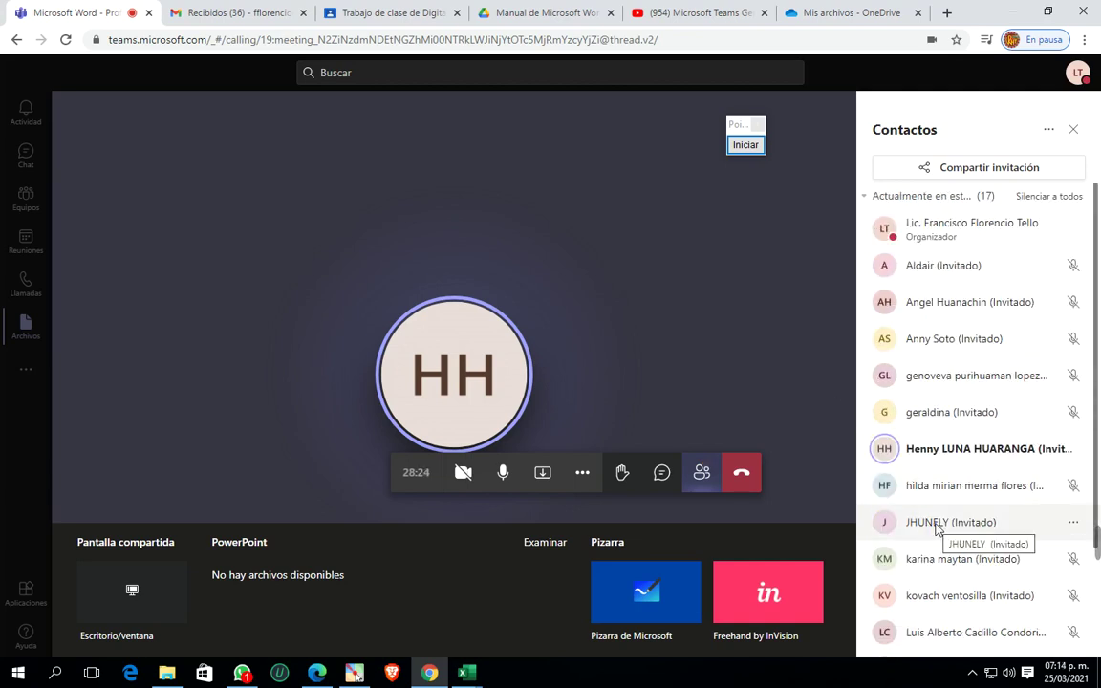
left_click(242, 673)
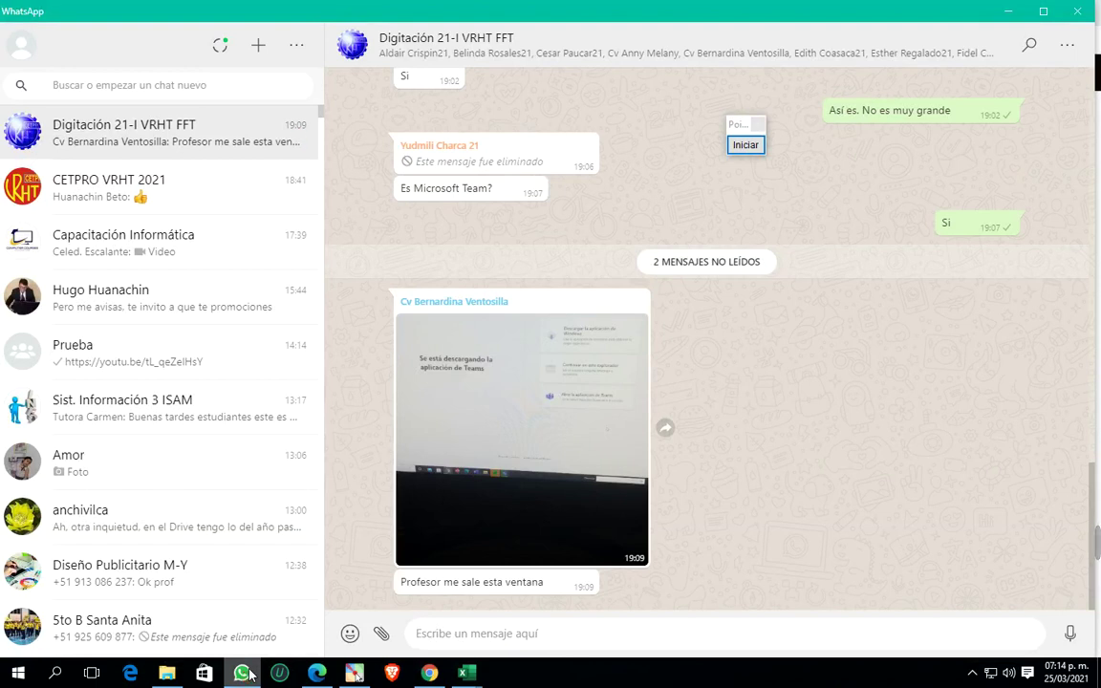
Minimise WhatsApp to return to the Teams meeting showing 17 participants.
left_click(244, 674)
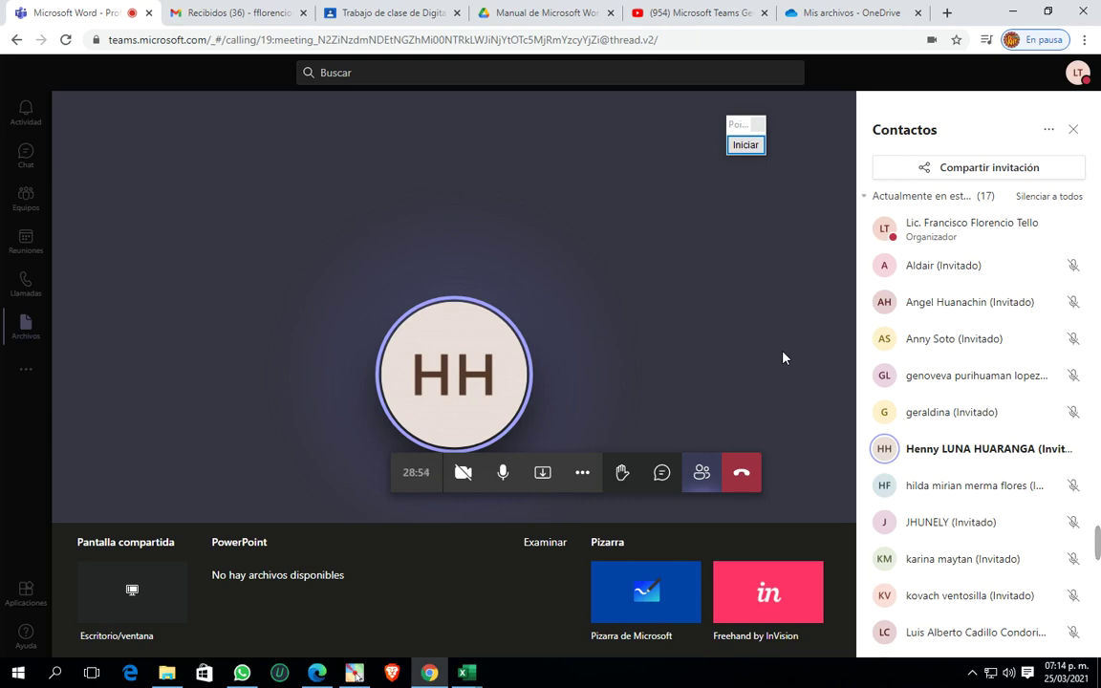
Close the screen-sharing options and admit the newly waiting student, bringing the meeting to 18 participants.
scroll(951, 483, "down", 3)
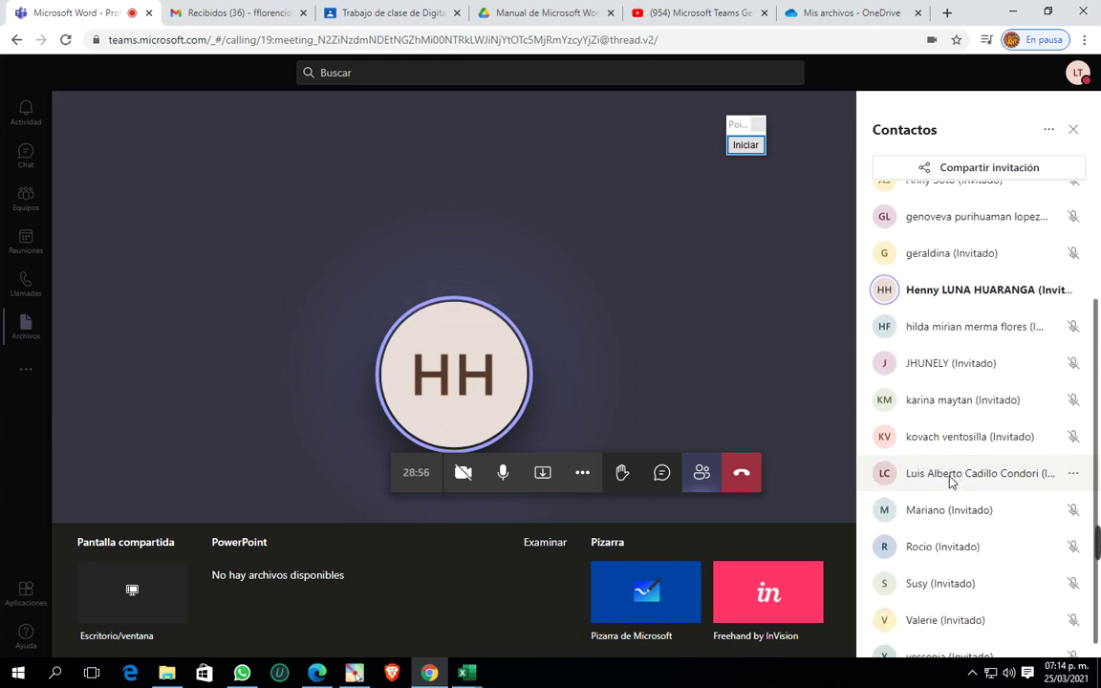
scroll(951, 483, "down", 1)
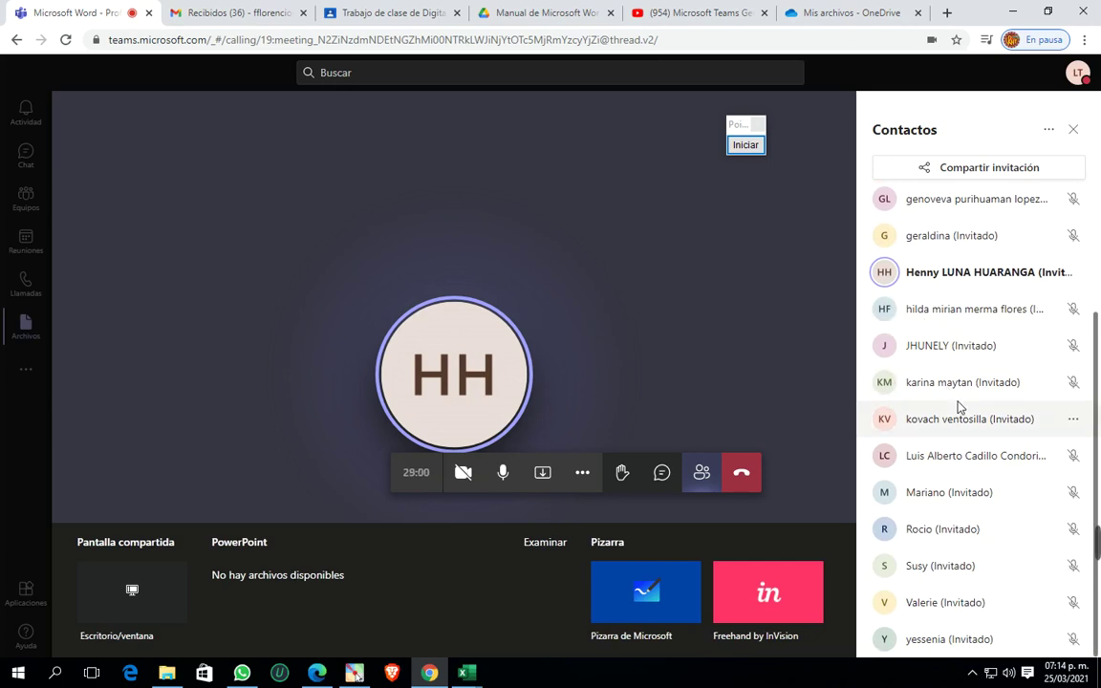
scroll(965, 456, "up", 1)
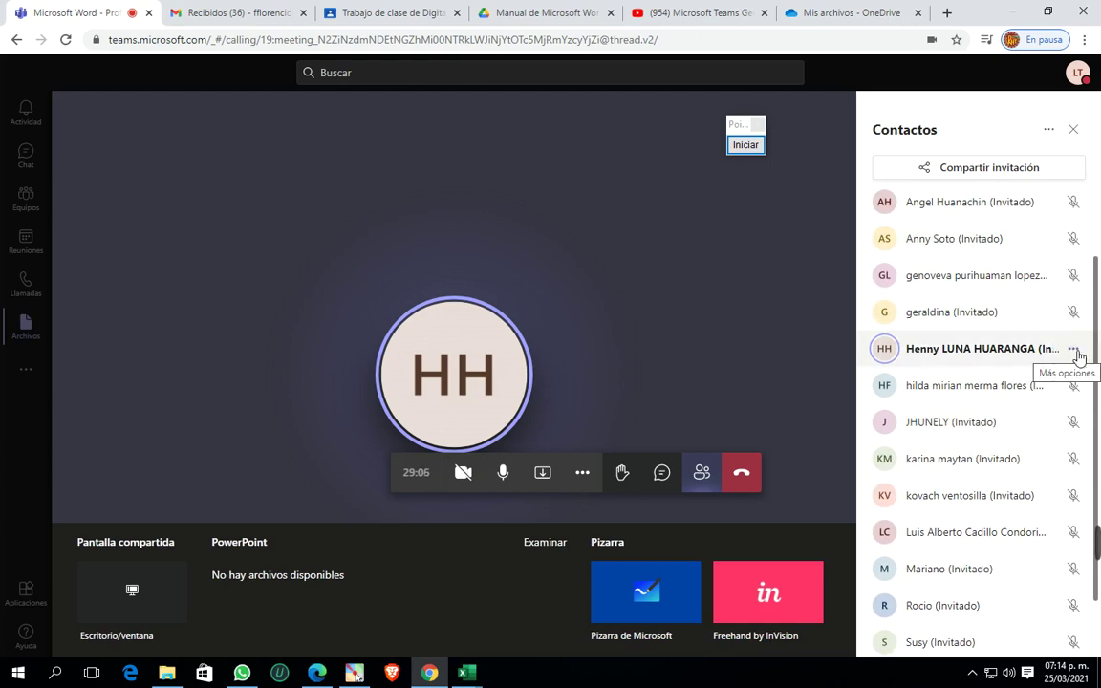
scroll(990, 436, "up", 1)
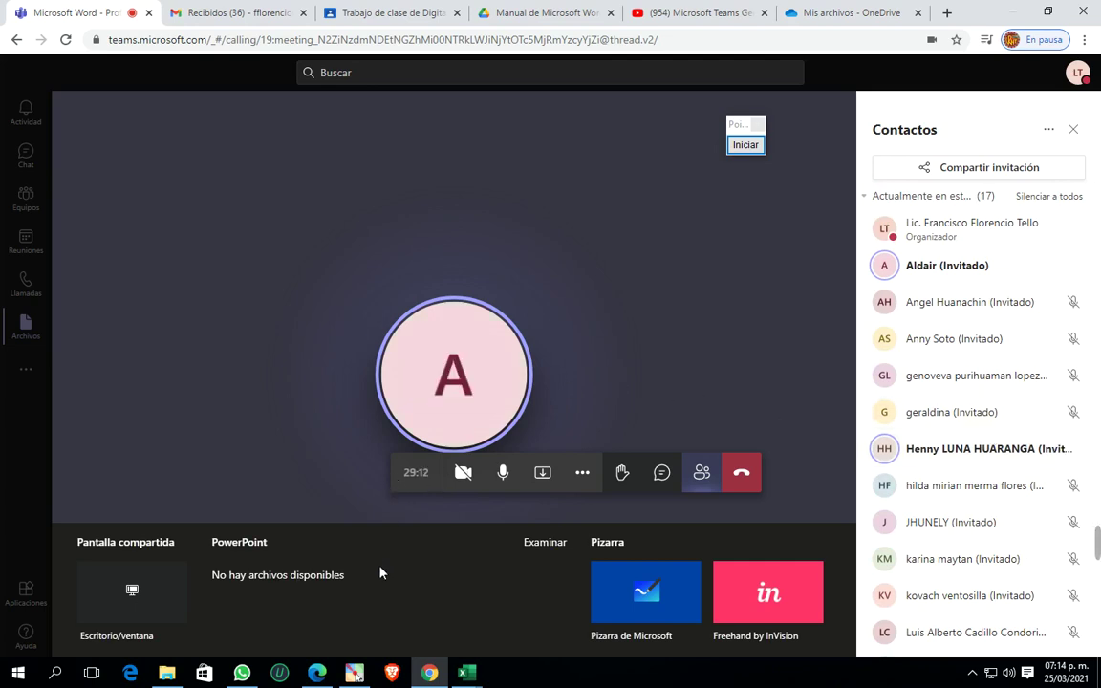
key("Escape")
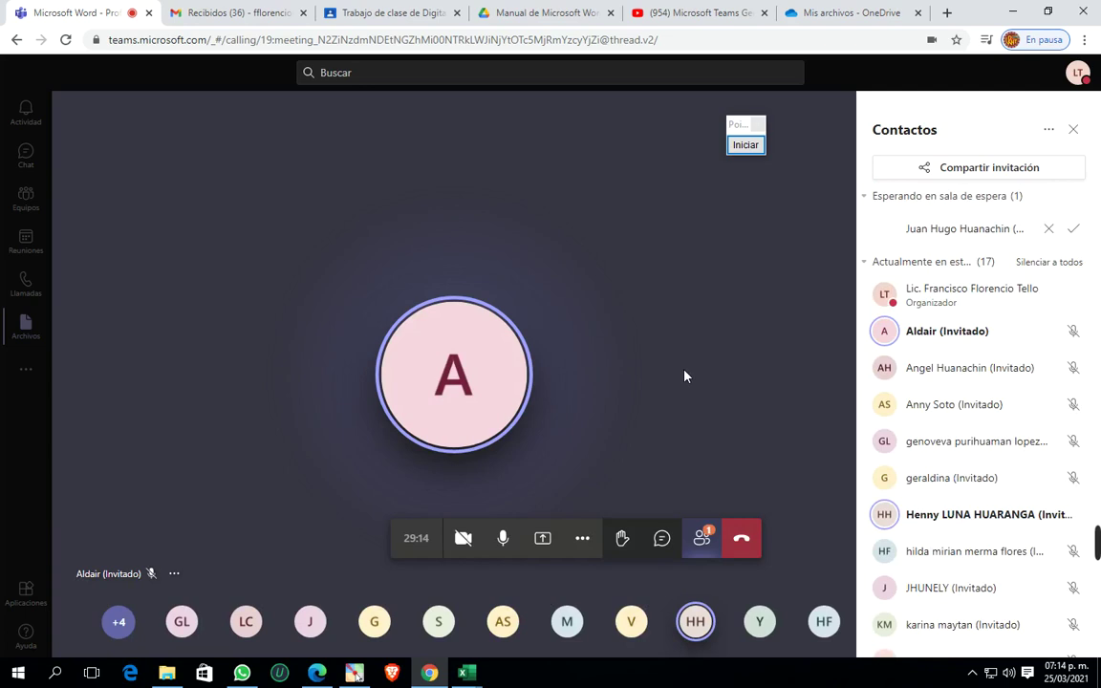
left_click(1077, 230)
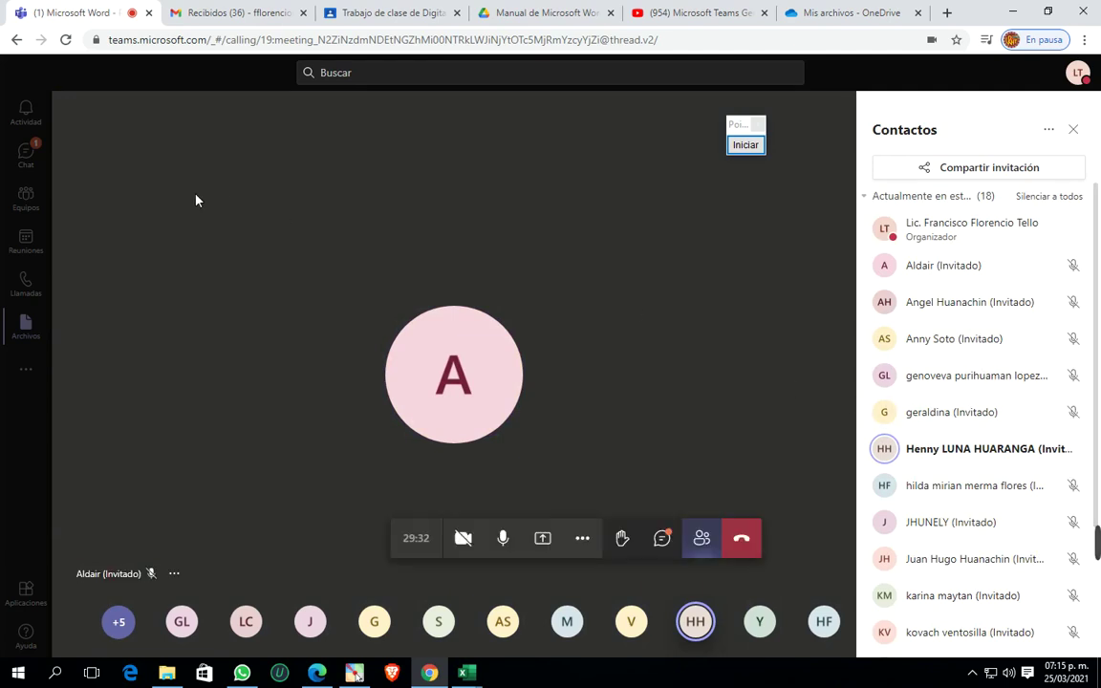
Open the meeting chat briefly, then close it so the call fills the window.
left_click(666, 553)
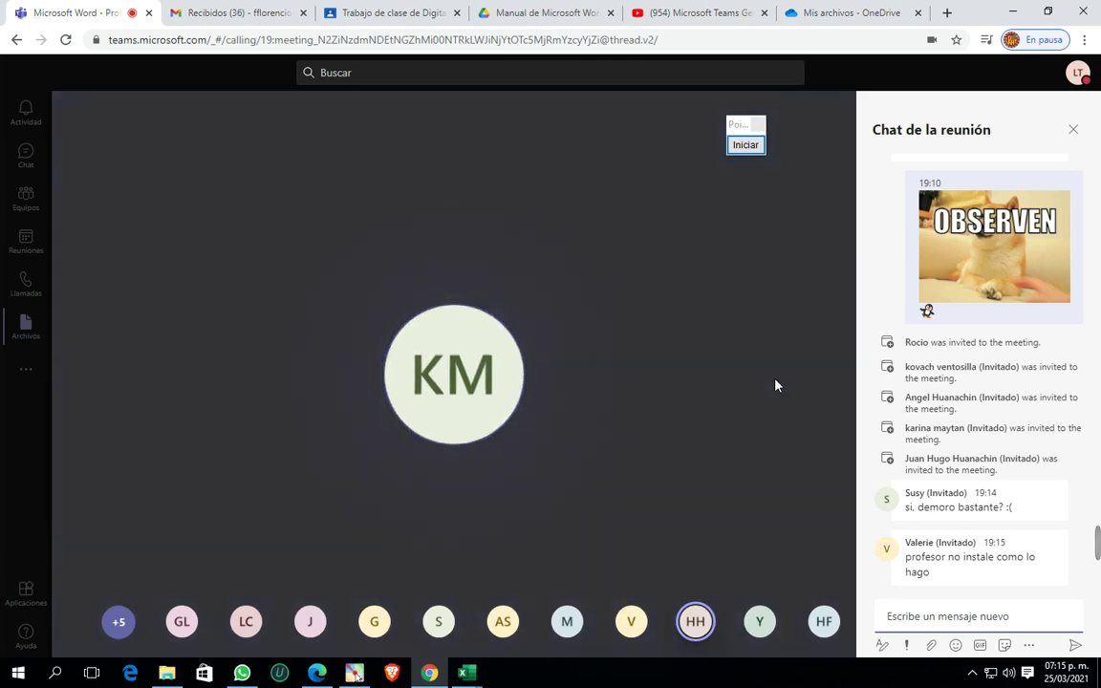
mouse_move(719, 364)
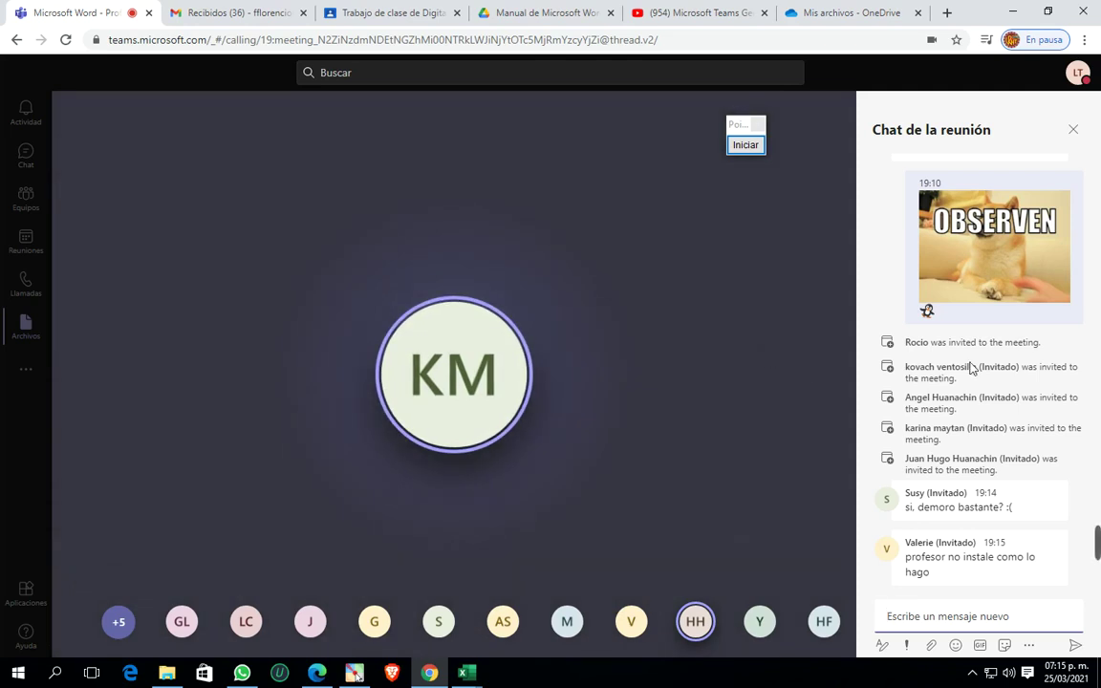
left_click(1073, 130)
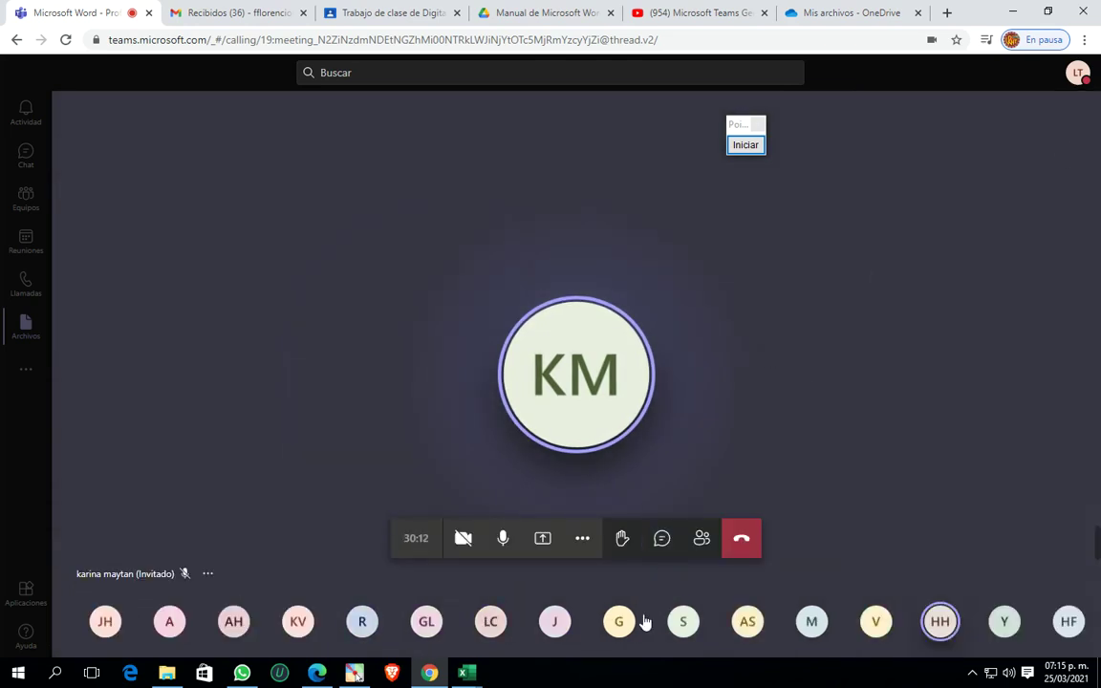
Share the entire screen via Escritorio/ventana and Toda la pantalla, then bring the Word manual PDF forward.
left_click(558, 540)
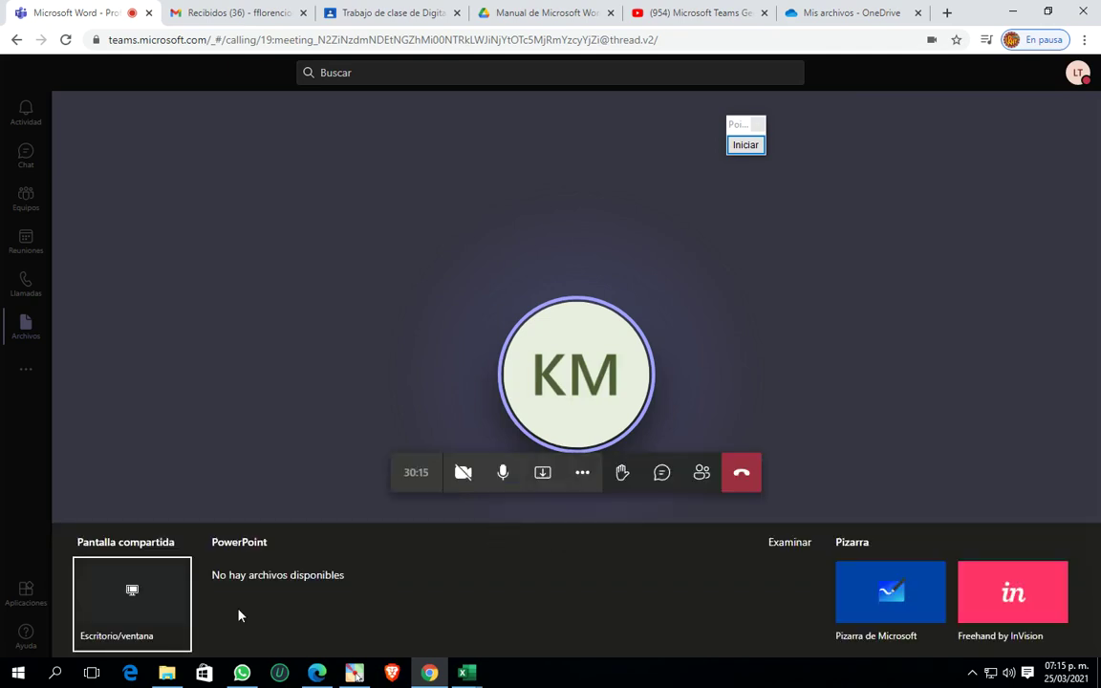
left_click(153, 595)
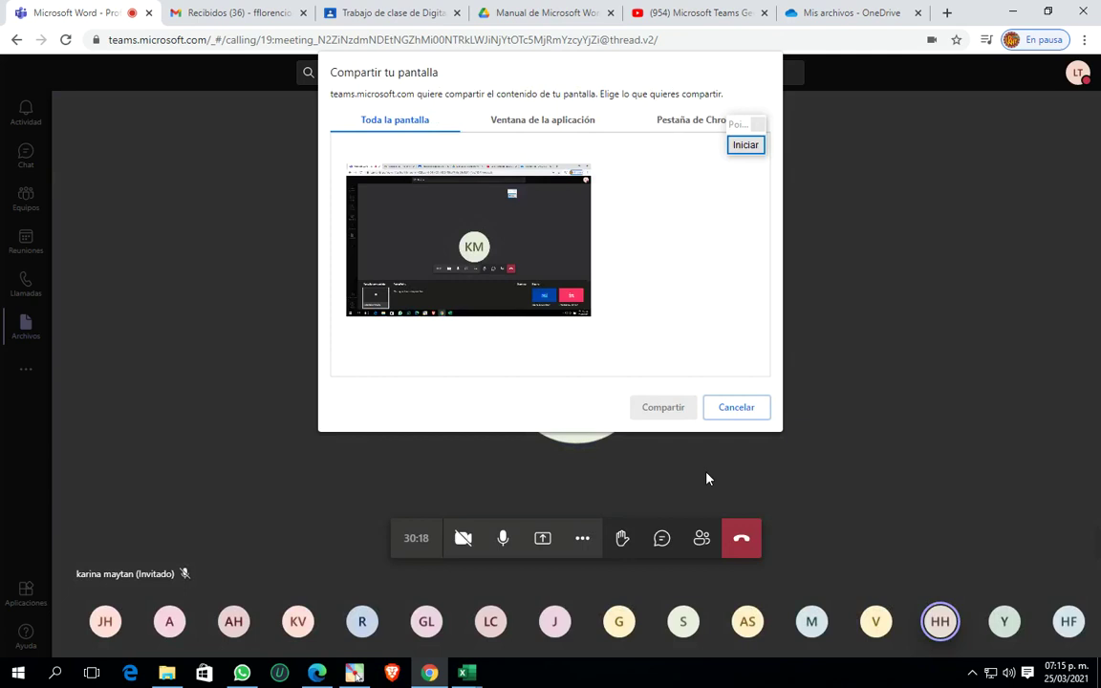
left_click(460, 265)
left_click(660, 411)
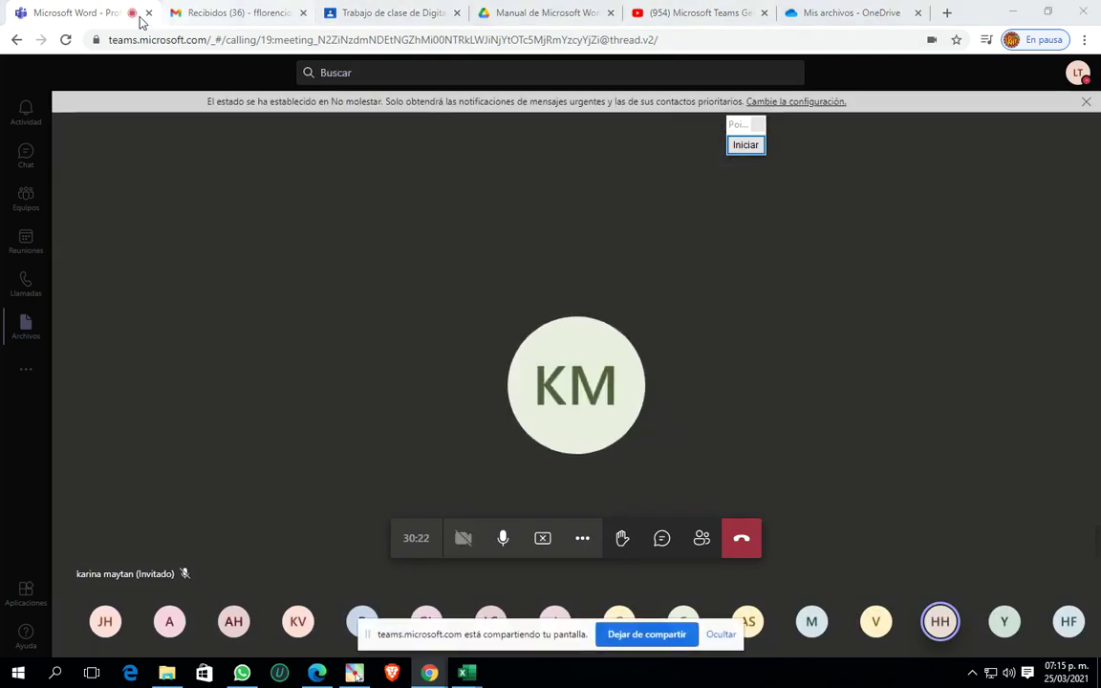
left_click(326, 674)
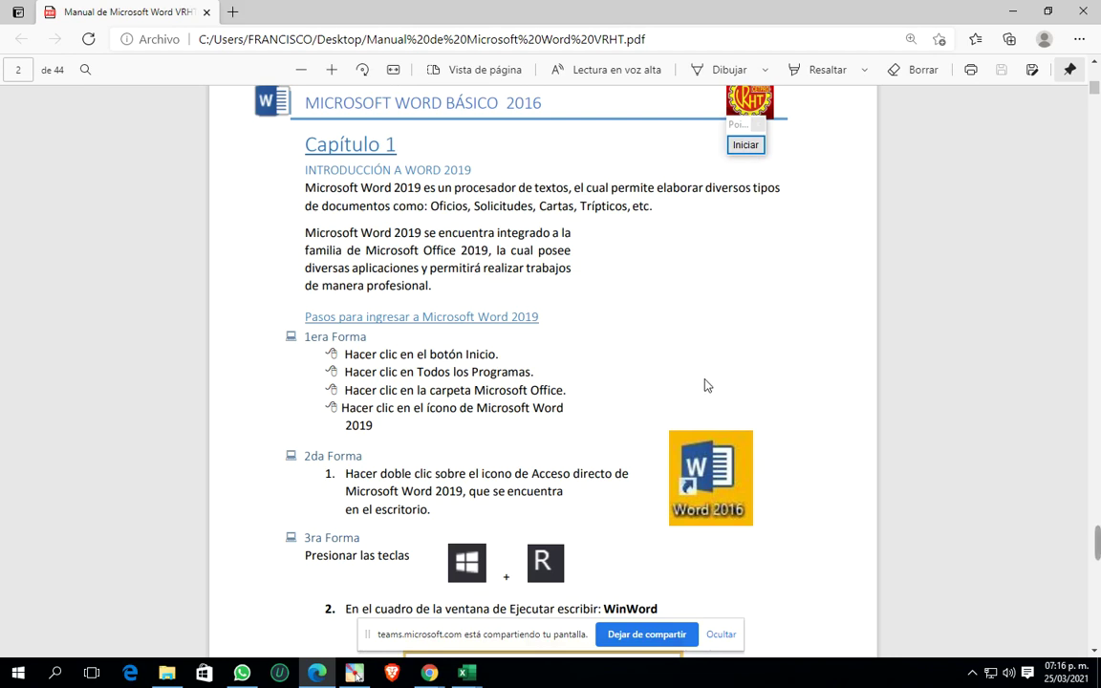
Zoom the PDF two steps and highlight 'Oficios, Solicitudes, Cartas, Trípticos, etc.' in the introduction.
left_click(328, 74)
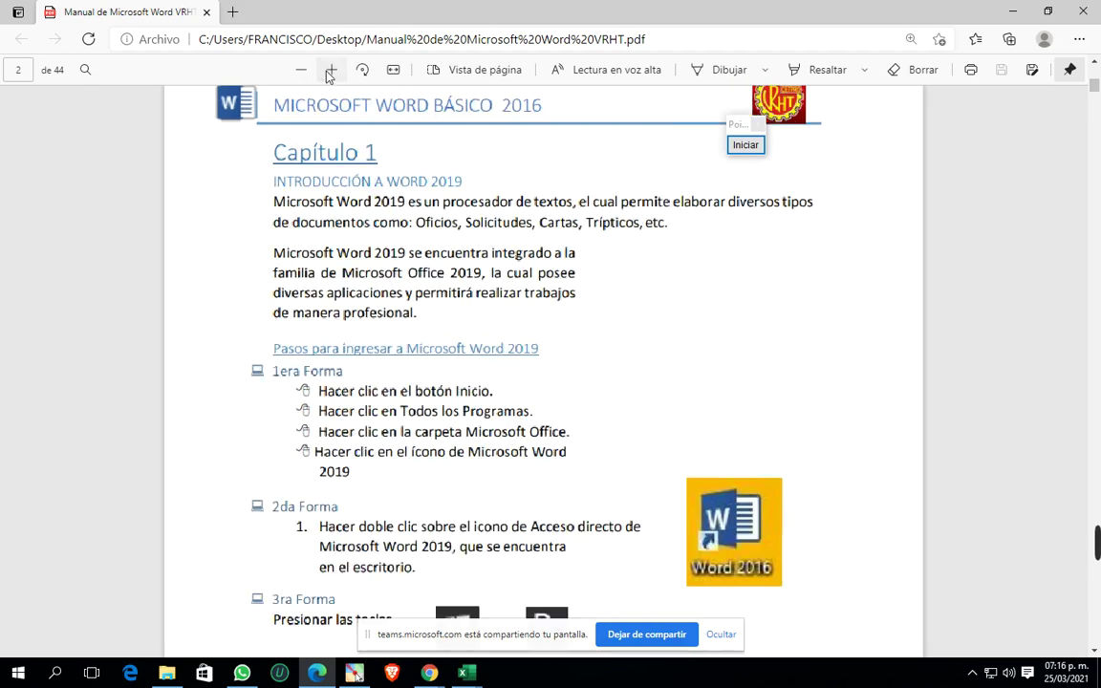
left_click(329, 72)
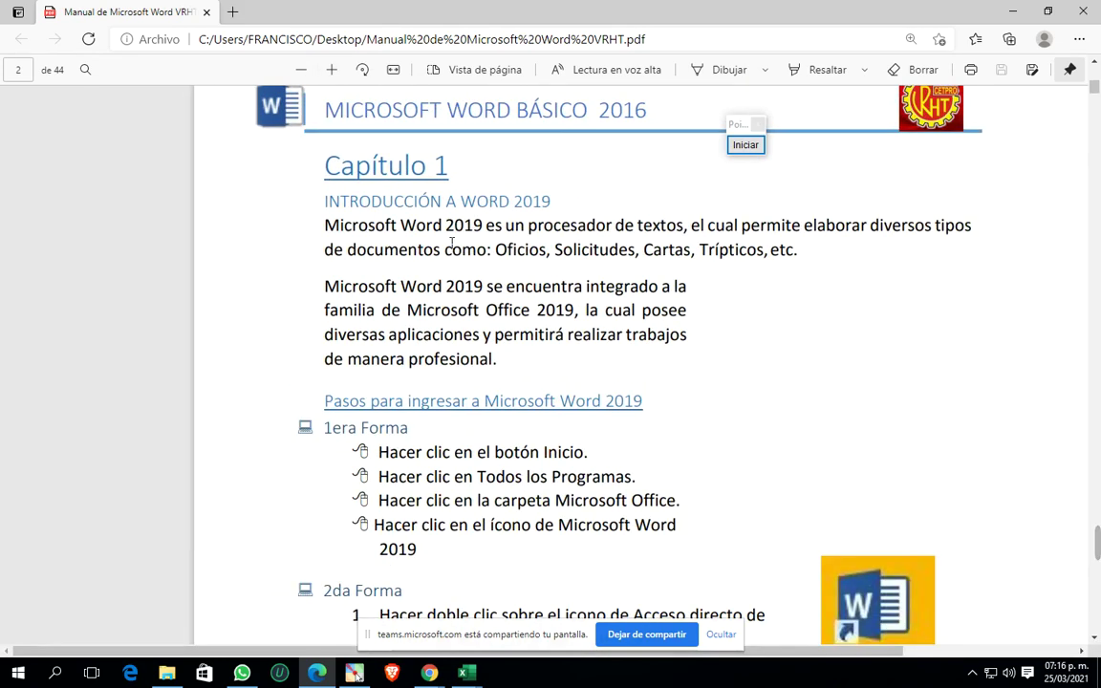
left_click_drag(343, 225, 687, 235)
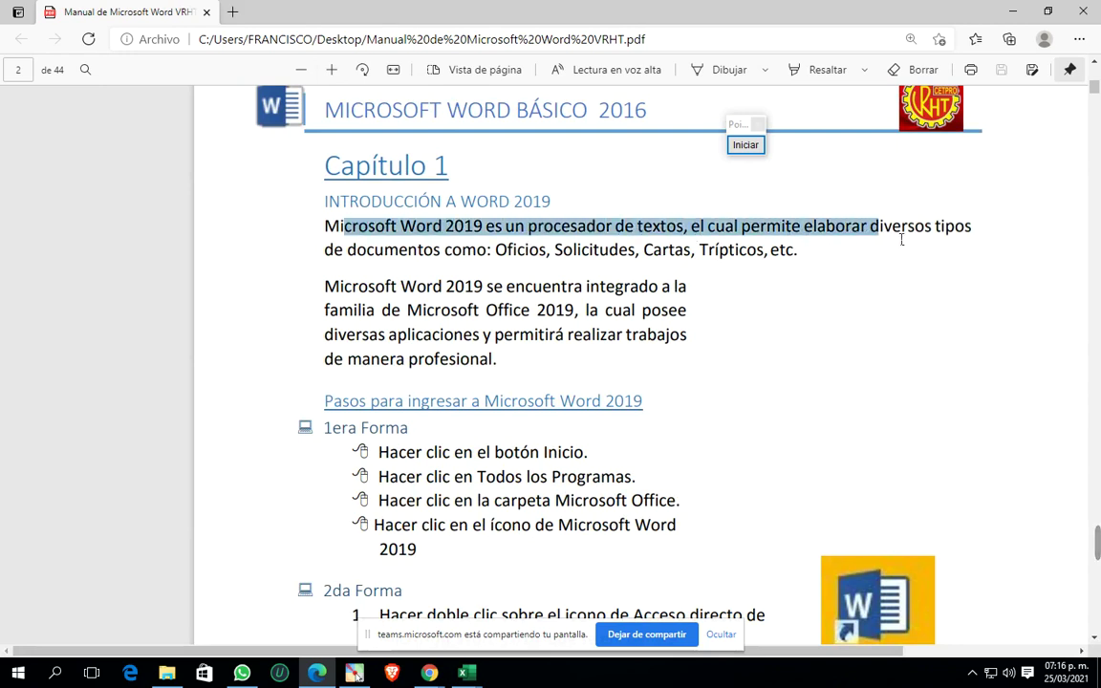
left_click_drag(687, 235, 973, 231)
left_click(701, 260)
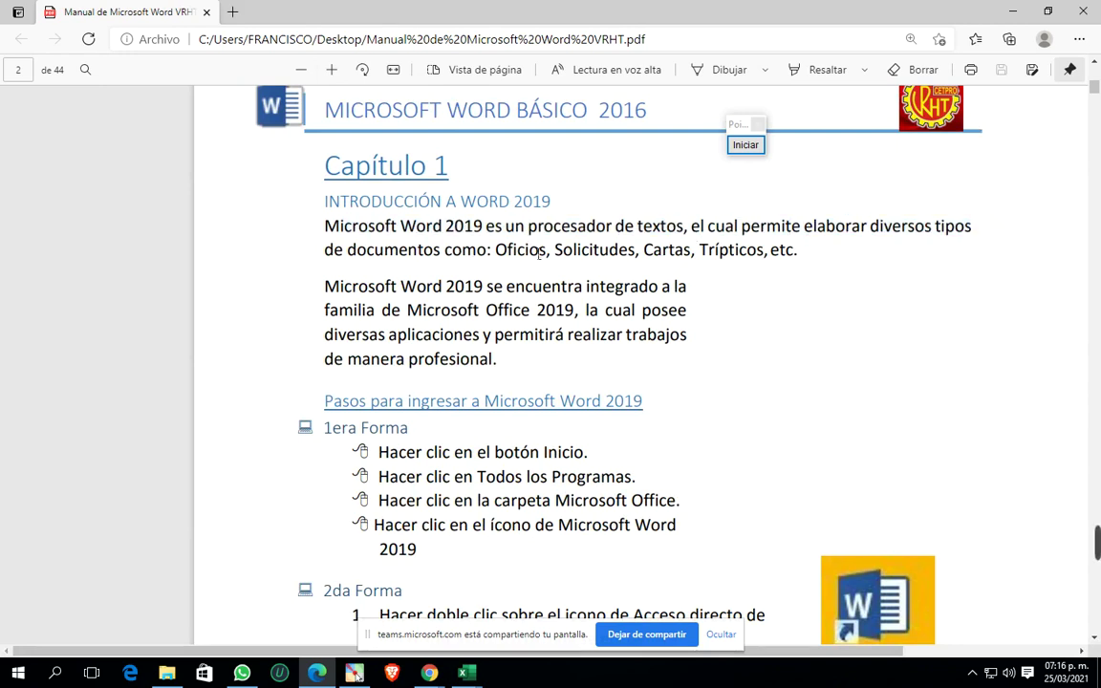
mouse_move(495, 249)
left_mouse_down()
mouse_move(554, 260)
mouse_move(800, 255)
left_mouse_up()
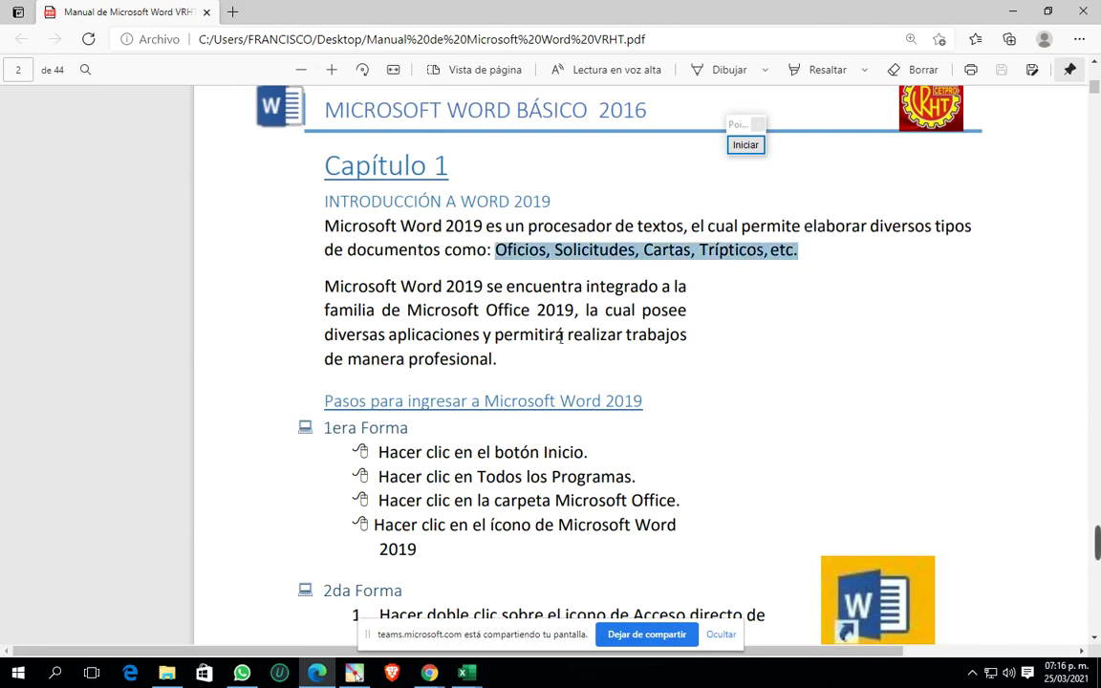
scroll(561, 335, "down", 1)
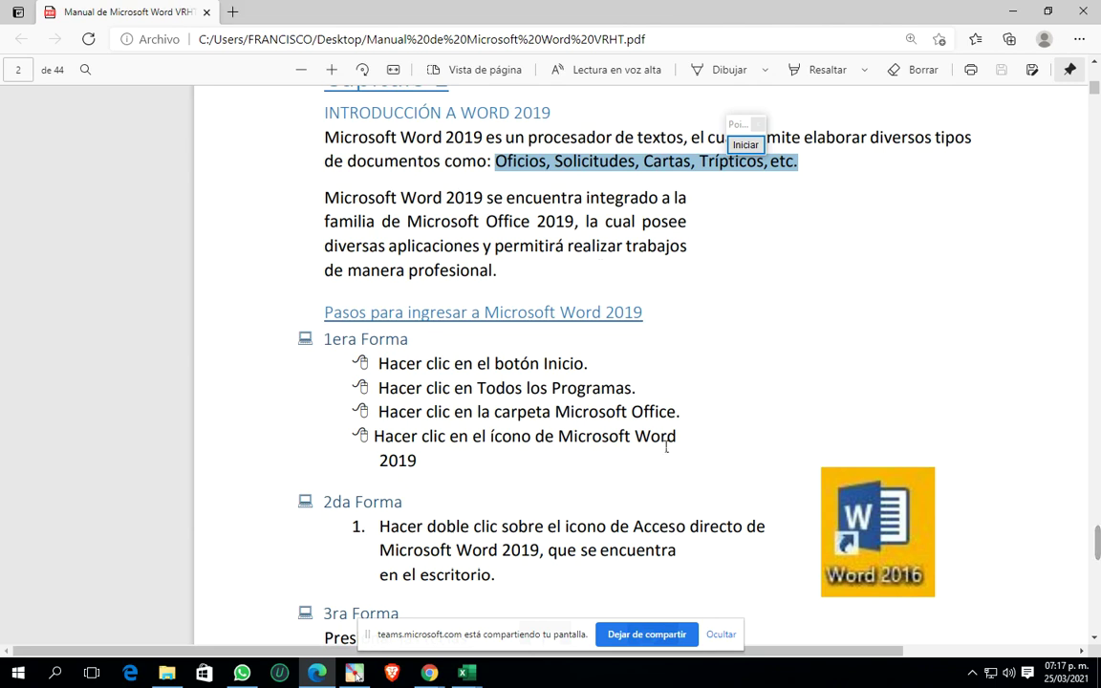
Scroll the manual PDF to '3ra Forma' and highlight its text through 'WinWord', then deselect.
scroll(559, 525, "down", 1)
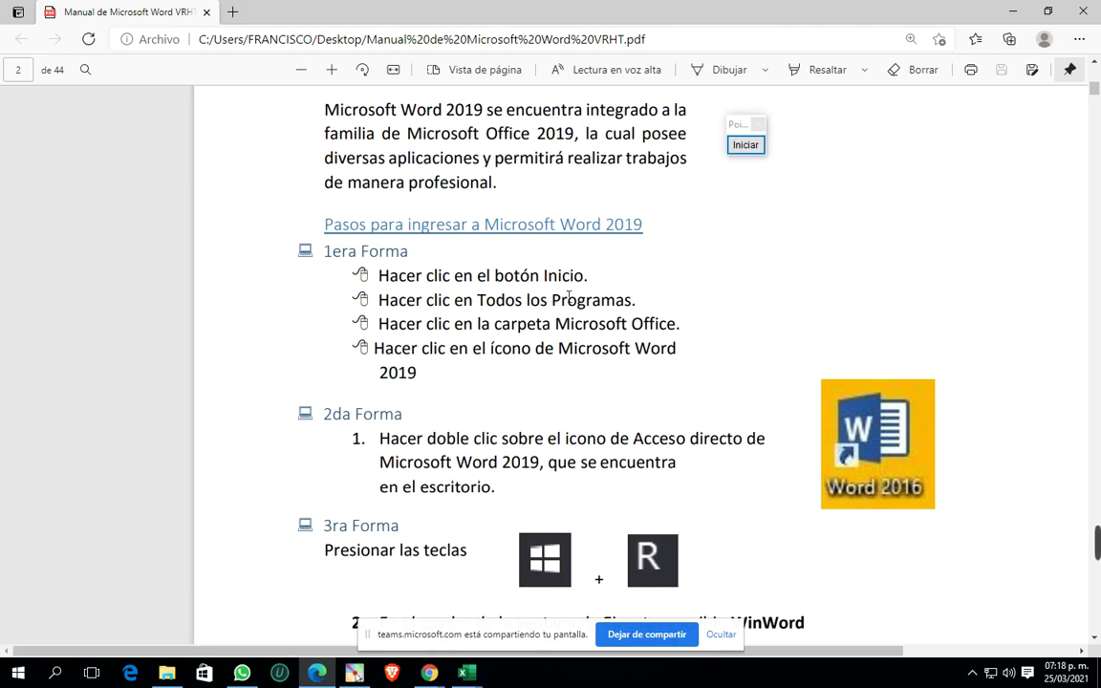
scroll(576, 427, "down", 1)
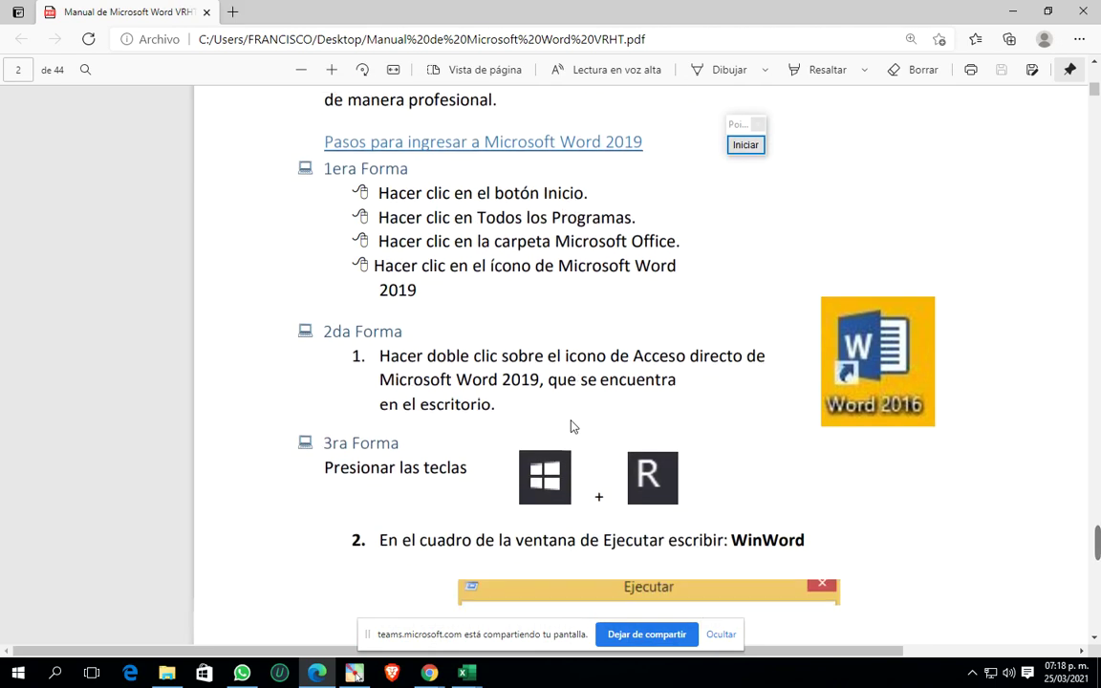
scroll(576, 426, "down", 2)
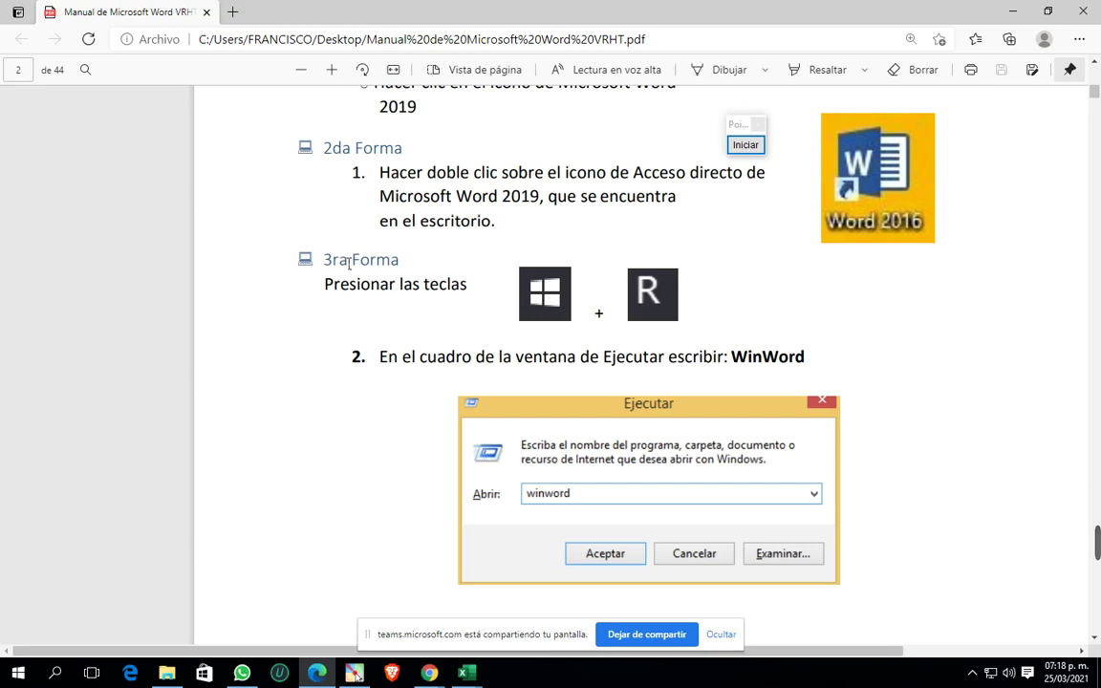
left_click_drag(348, 259, 803, 334)
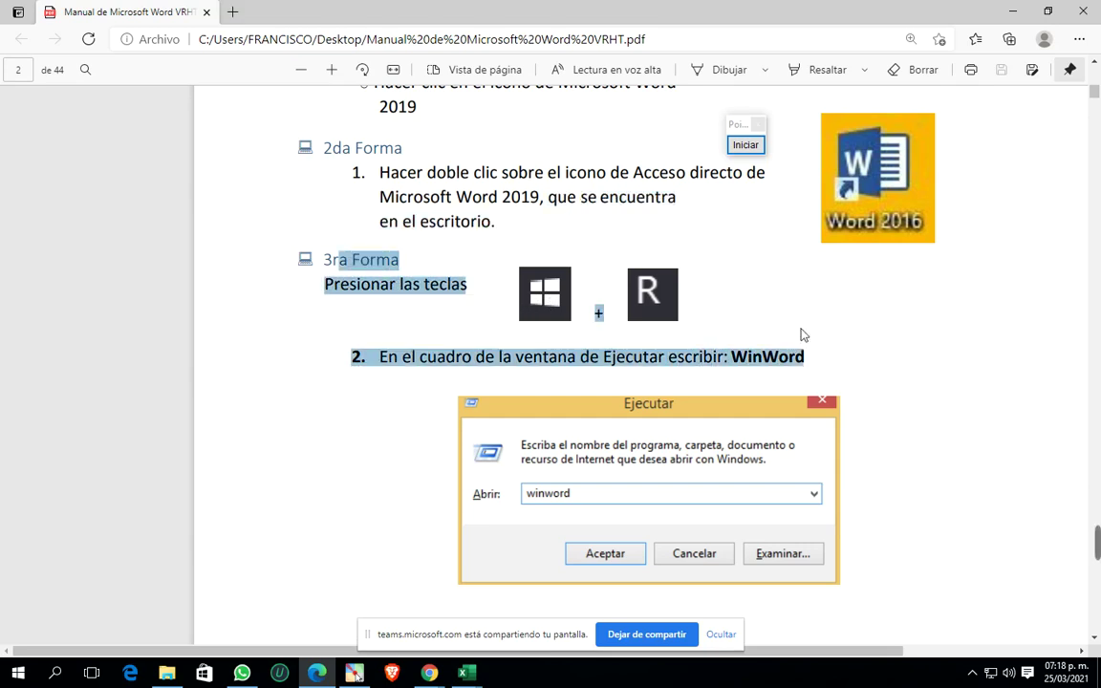
left_click(585, 294)
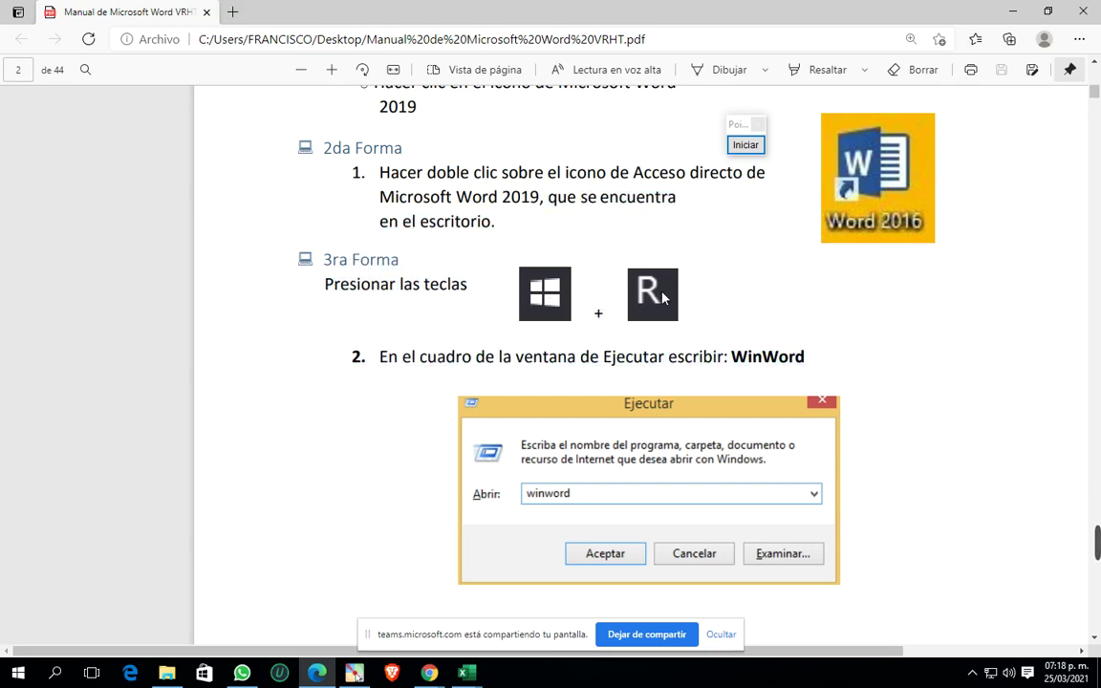
In a new tab, search Bing images for 'teclado tecla windows' and enlarge the labelled keyboard diagram.
left_click(233, 11)
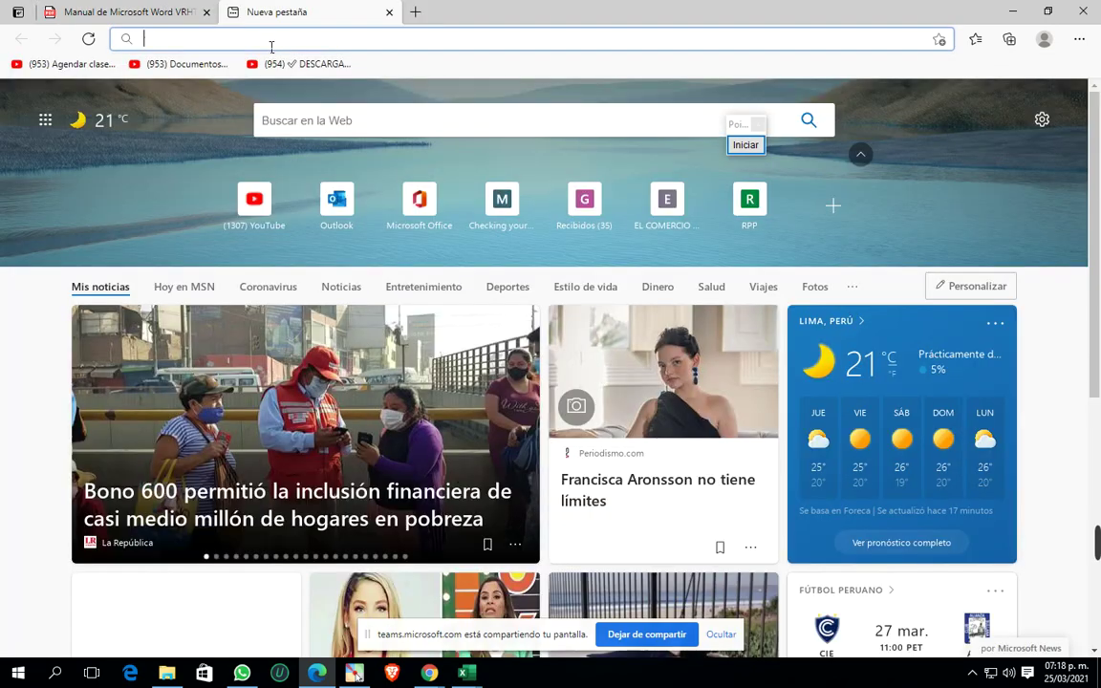
type("teclado ")
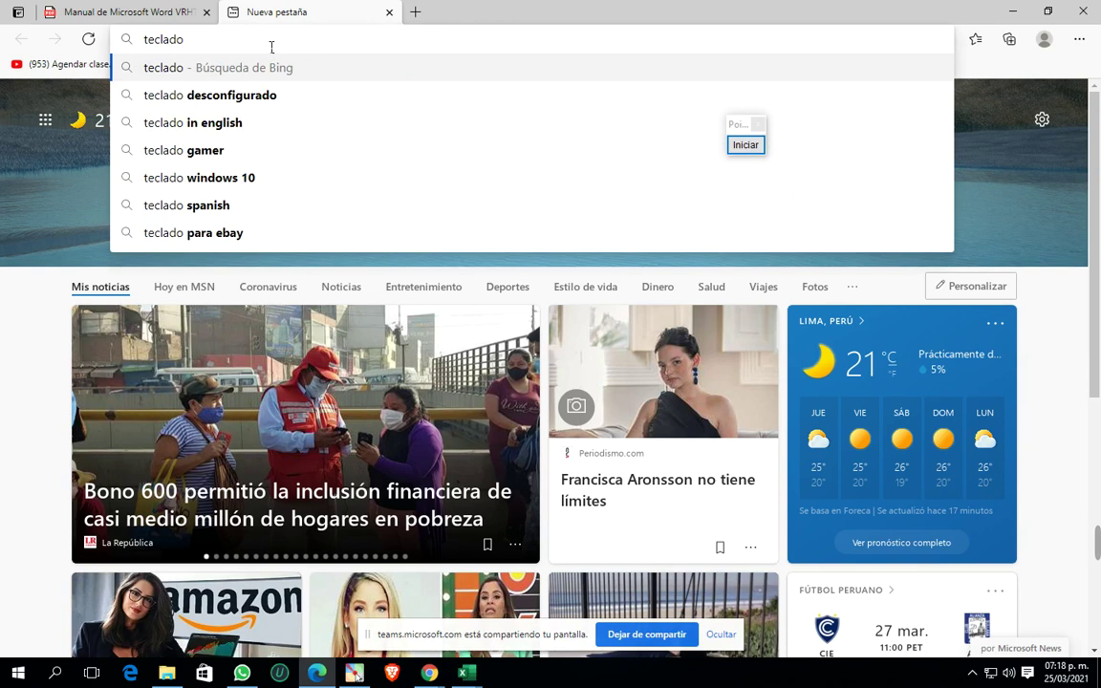
type("tec")
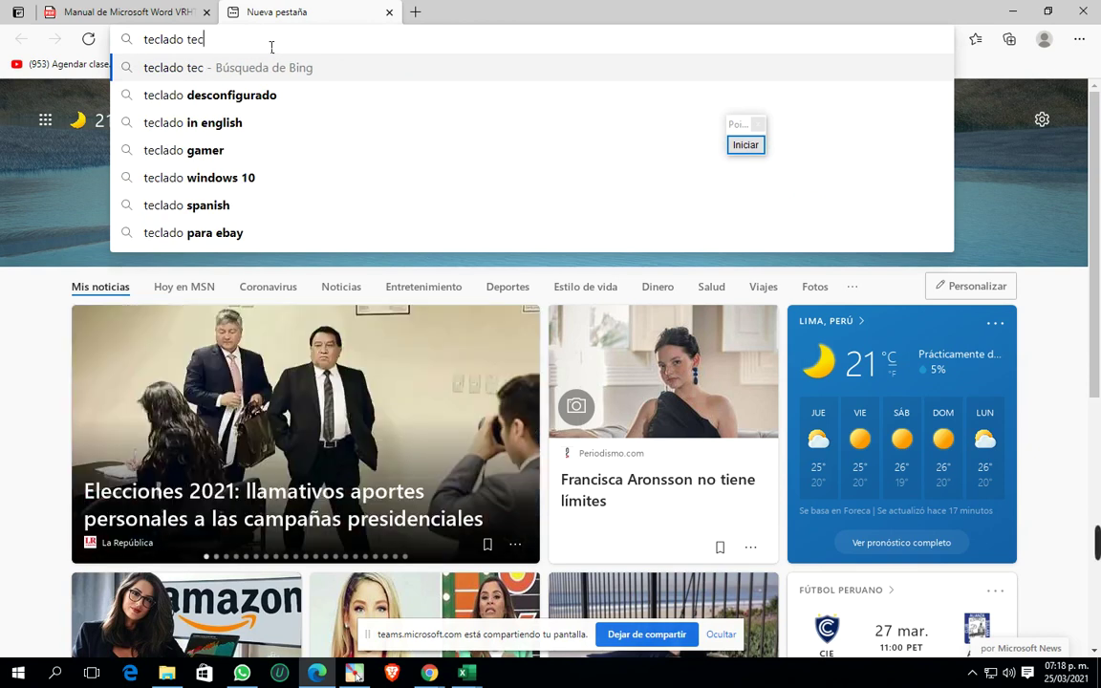
type("la windows")
key("Return")
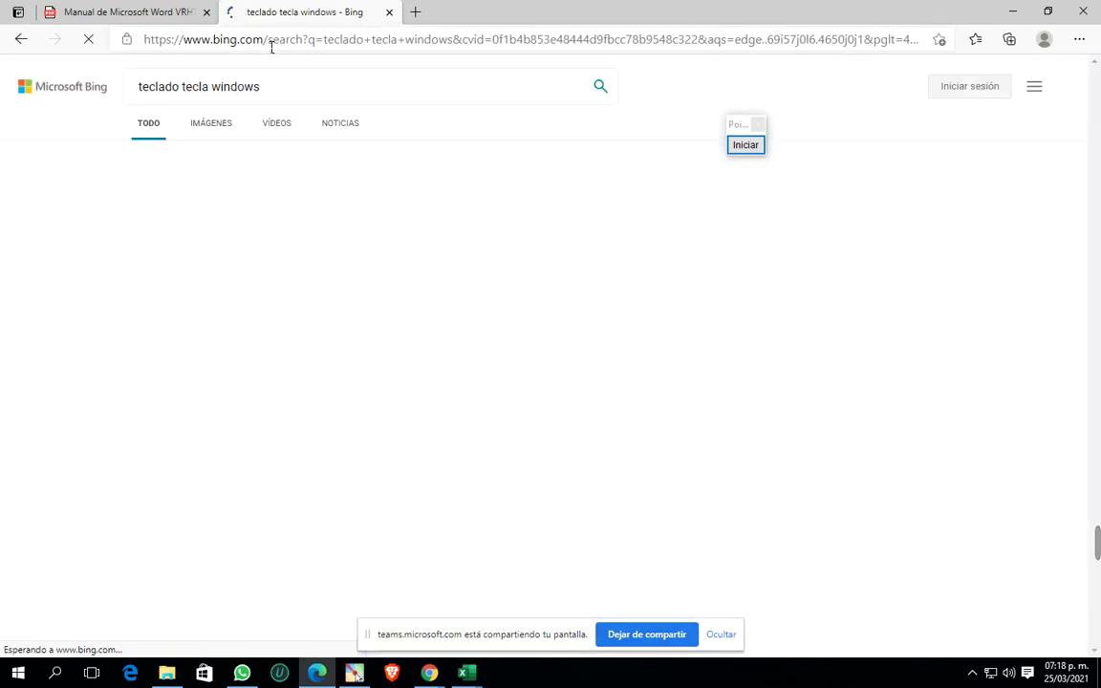
left_click(212, 131)
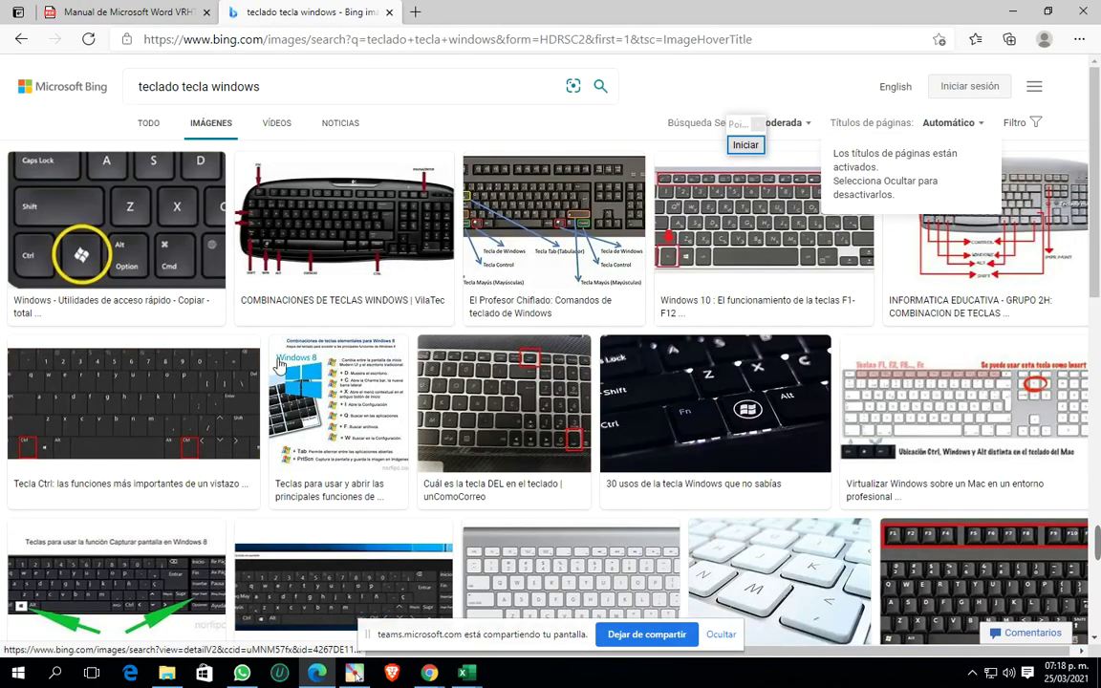
left_click(347, 244)
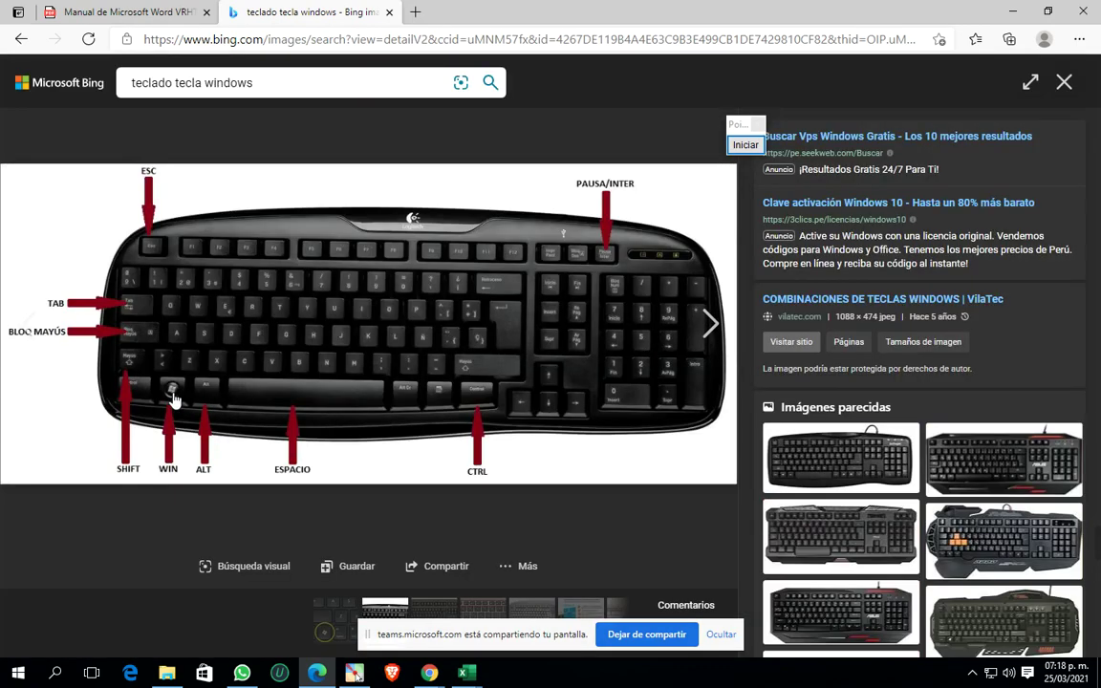
left_click(745, 145)
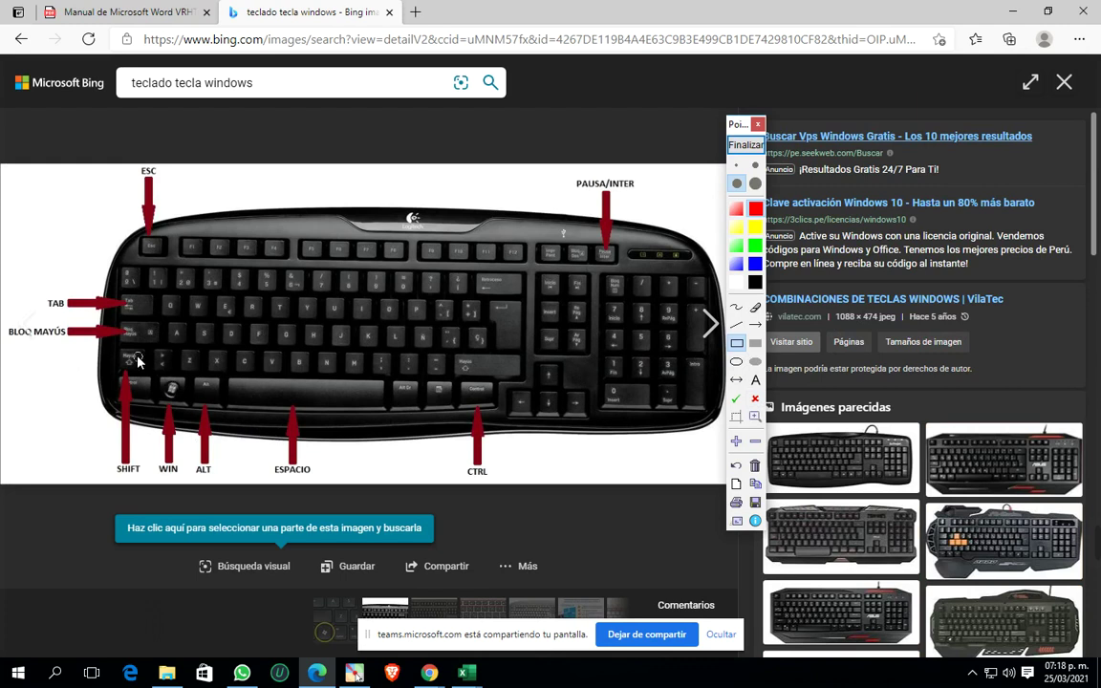
mouse_move(136, 355)
left_mouse_down()
mouse_move(217, 497)
mouse_move(199, 485)
left_mouse_up()
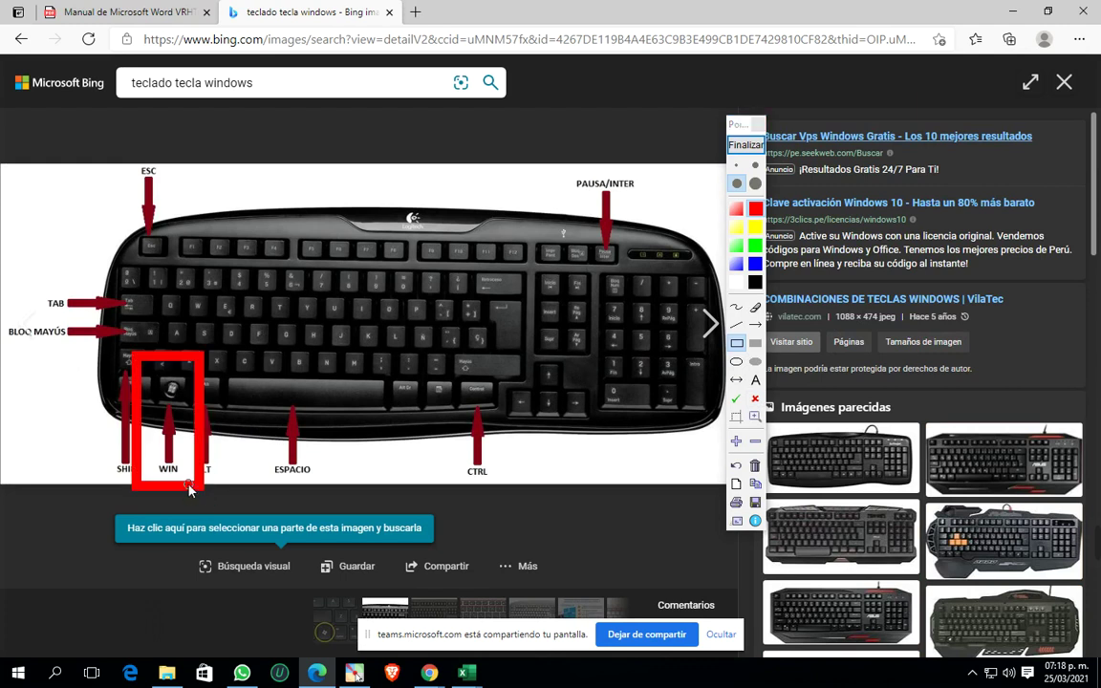
key("super+plus")
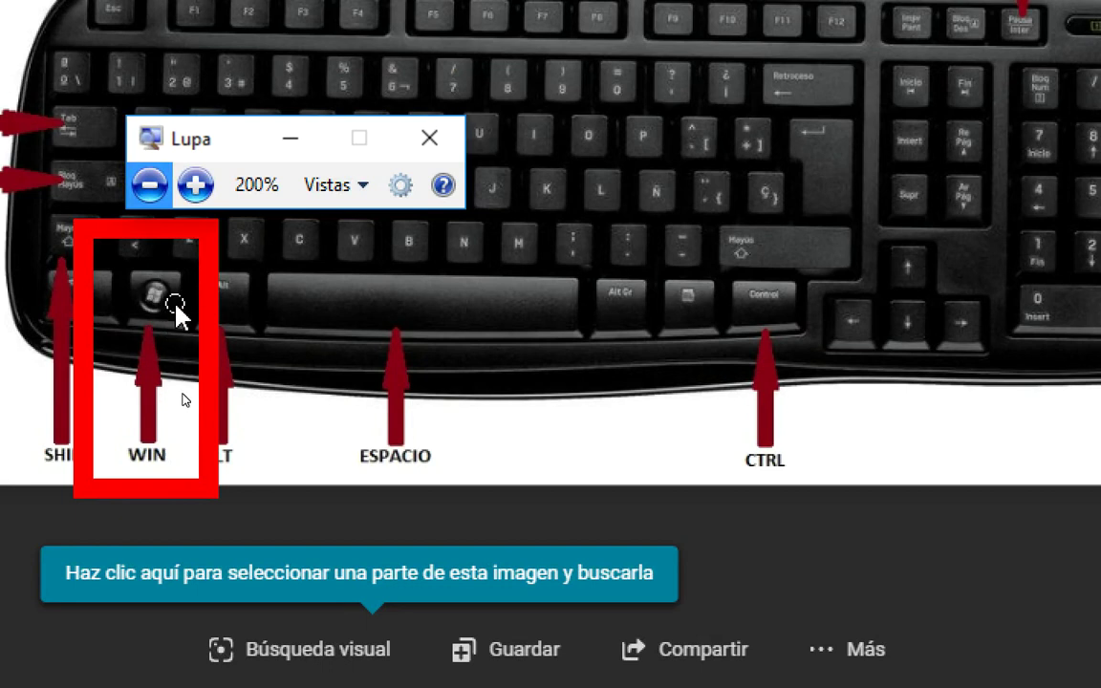
key("super+minus")
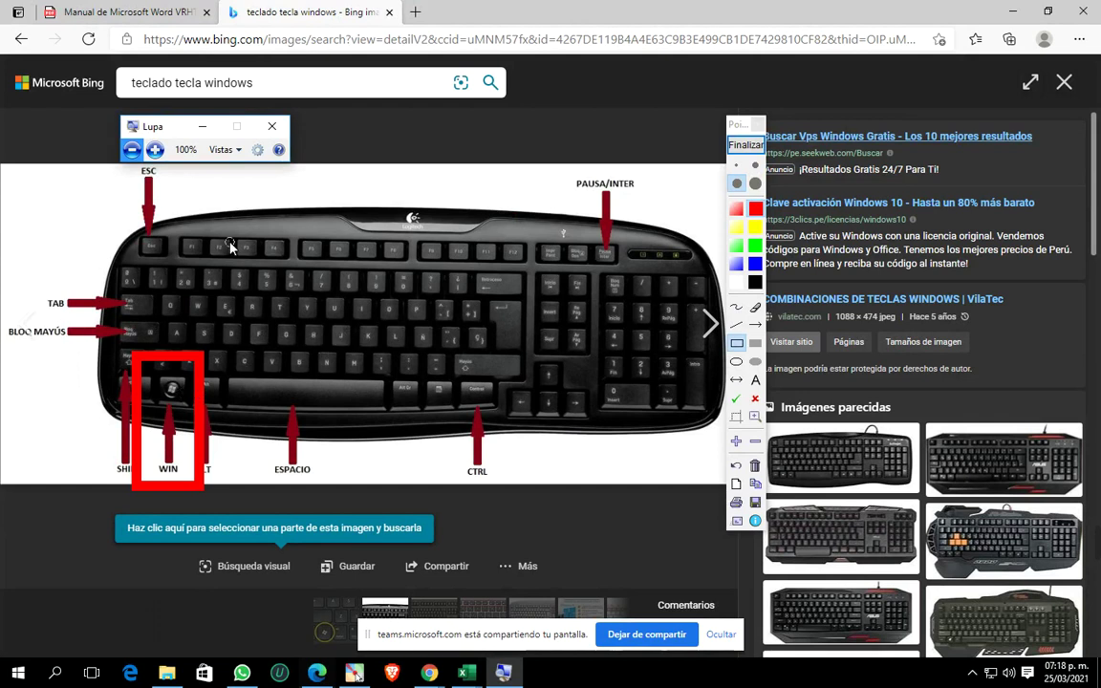
left_click(154, 149)
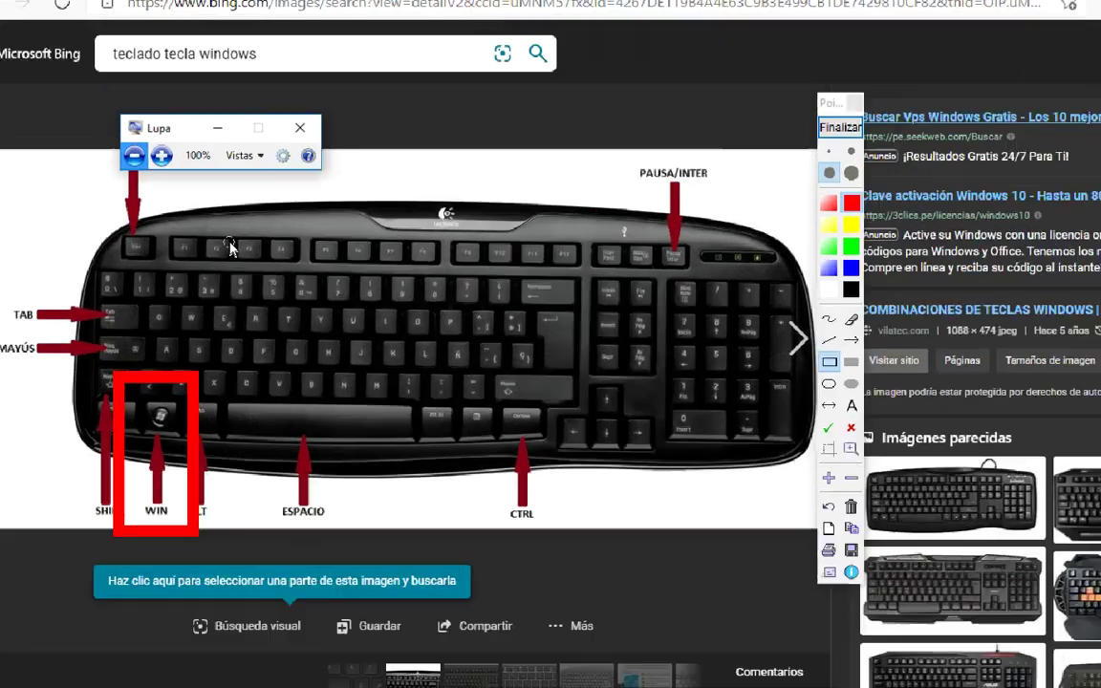
left_click(154, 149)
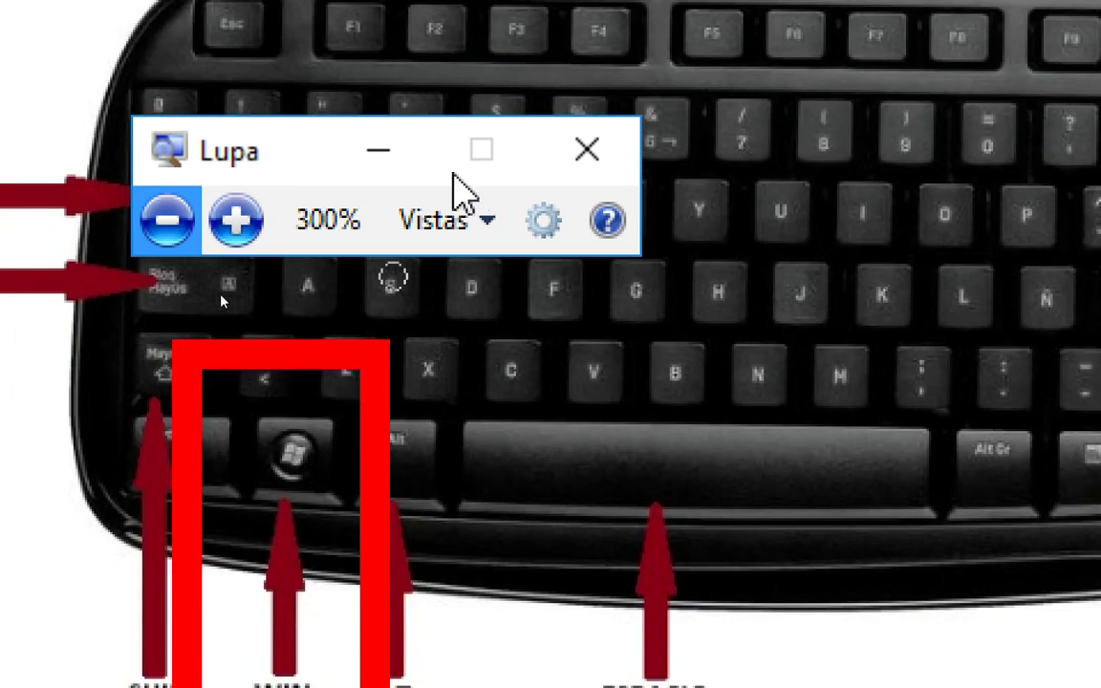
left_click_drag(315, 150, 803, 517)
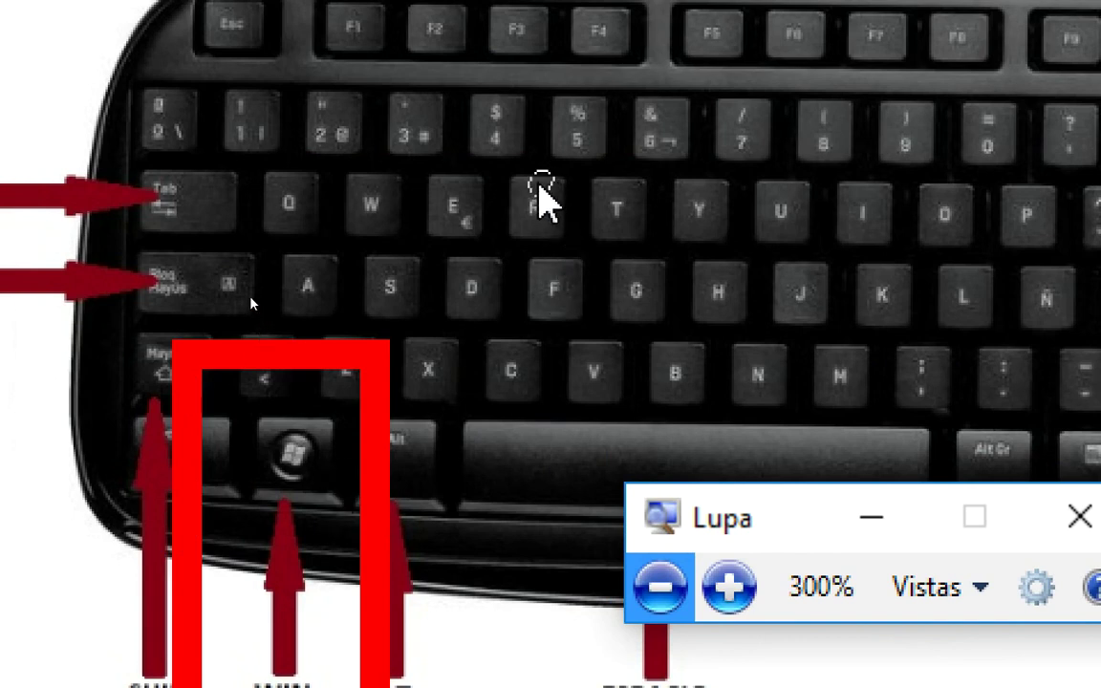
left_click_drag(477, 140, 609, 276)
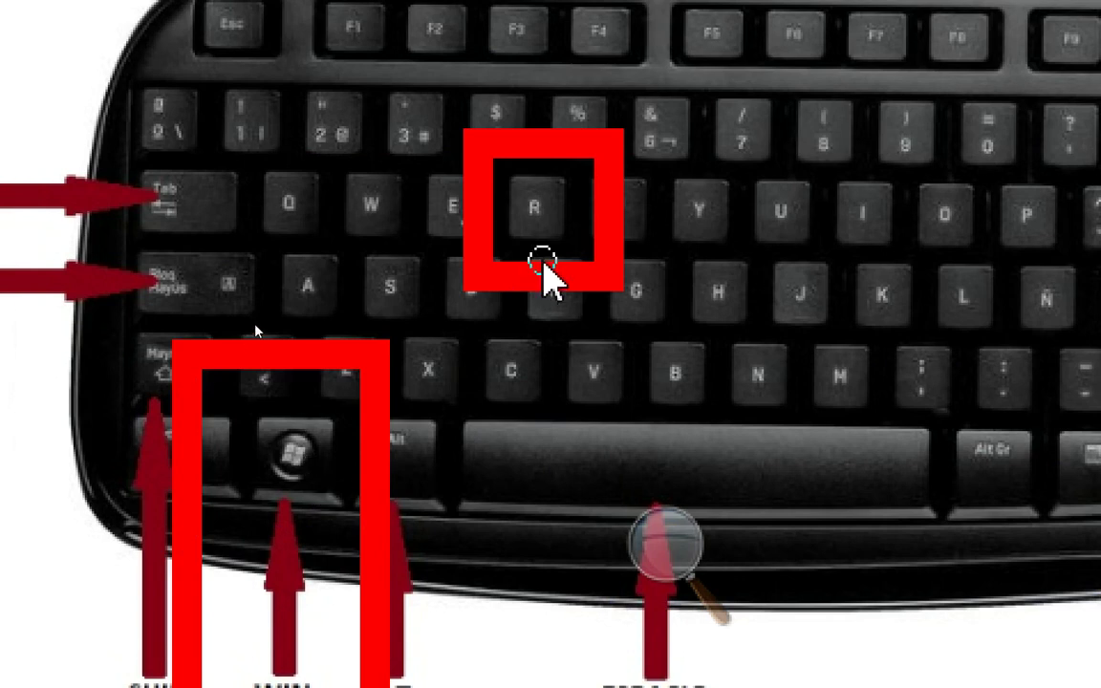
key("super+Escape")
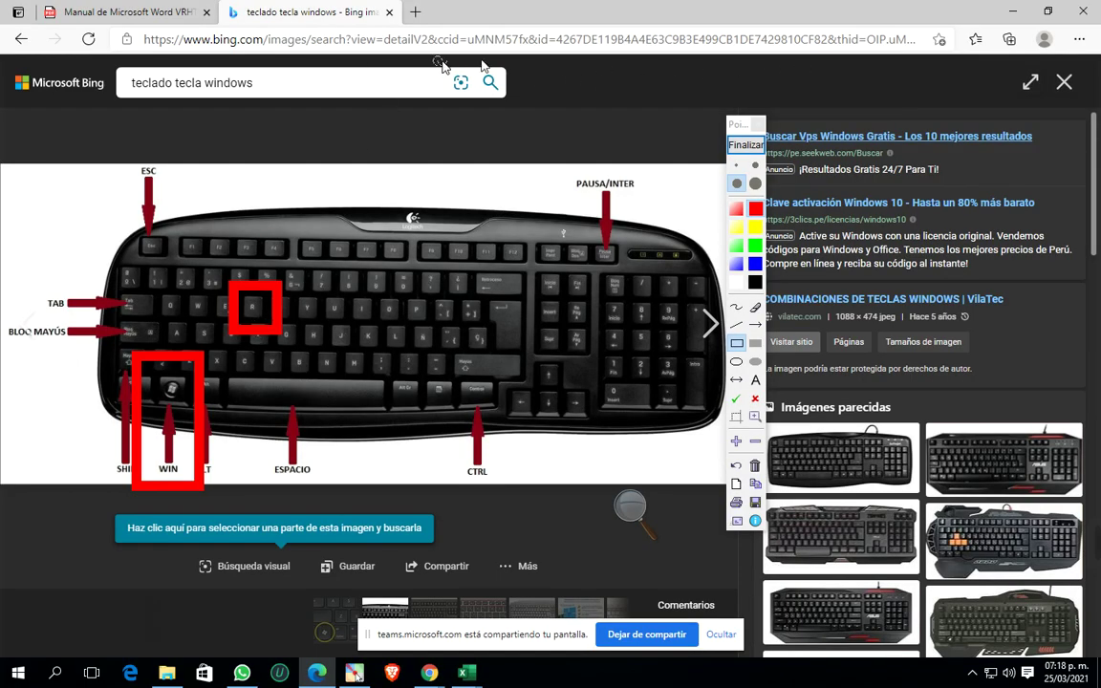
left_click(749, 150)
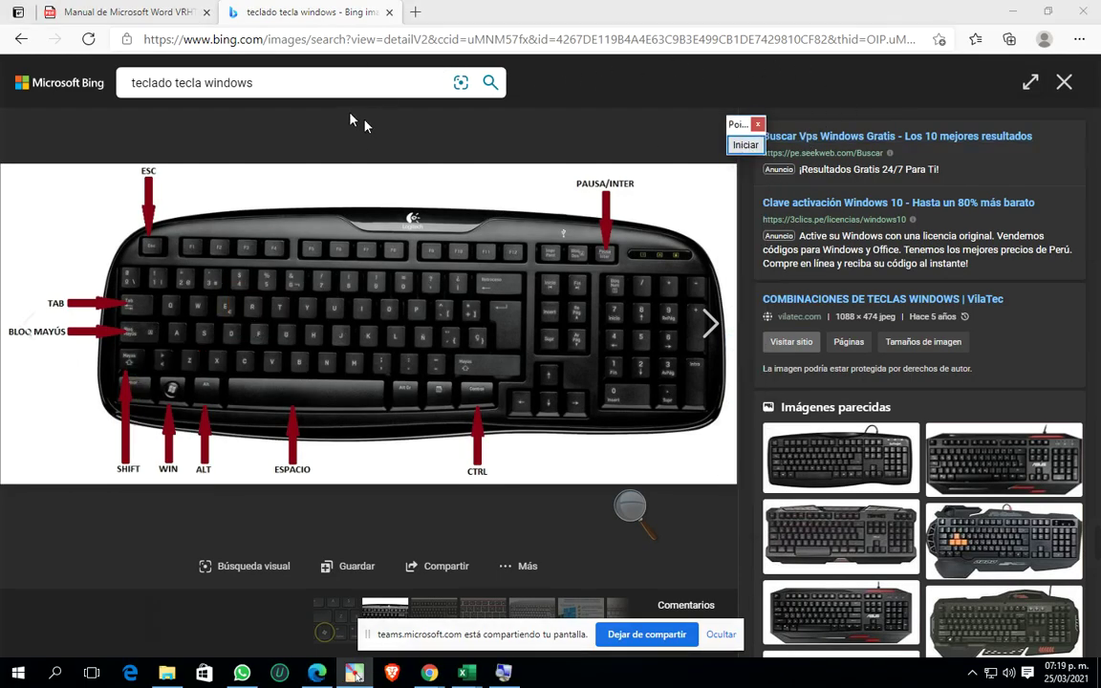
Back on the manual PDF, enter 'winword' in the Run dialog, cancel it, and stop screen sharing.
left_click(178, 21)
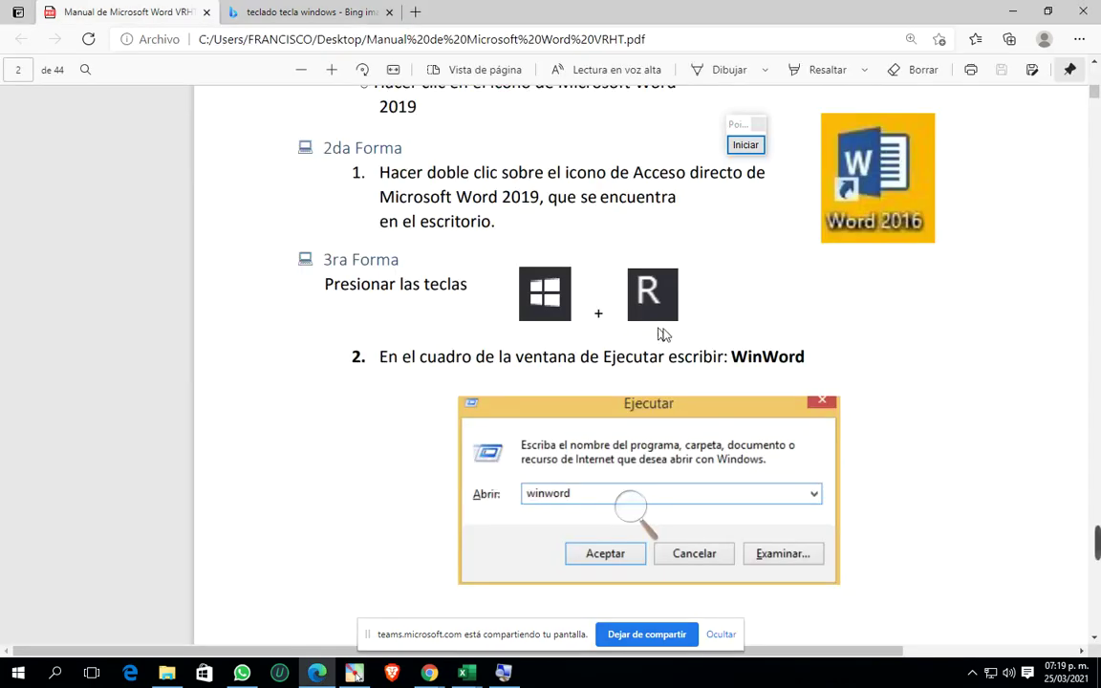
scroll(680, 355, "up", 1)
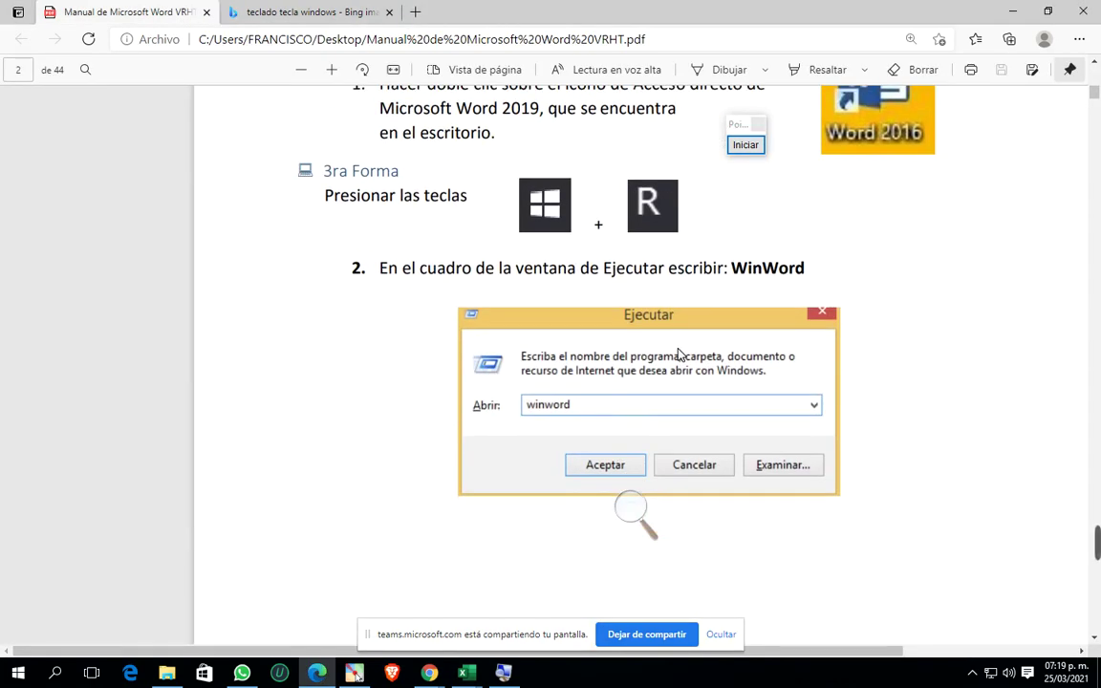
key("super+r")
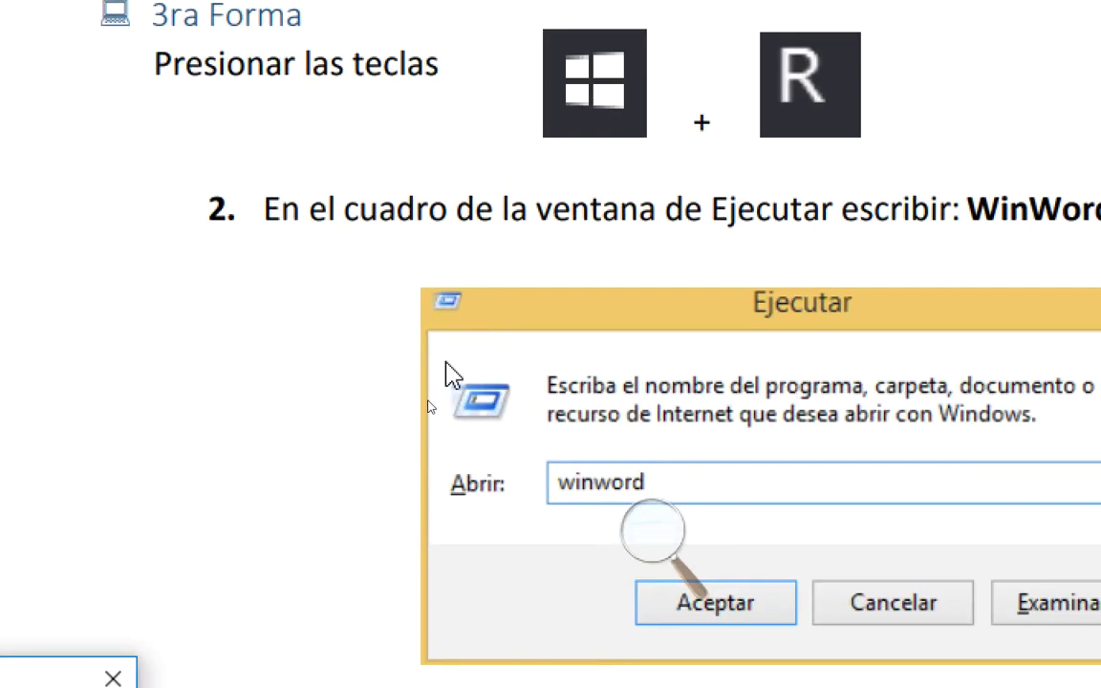
key("super+r")
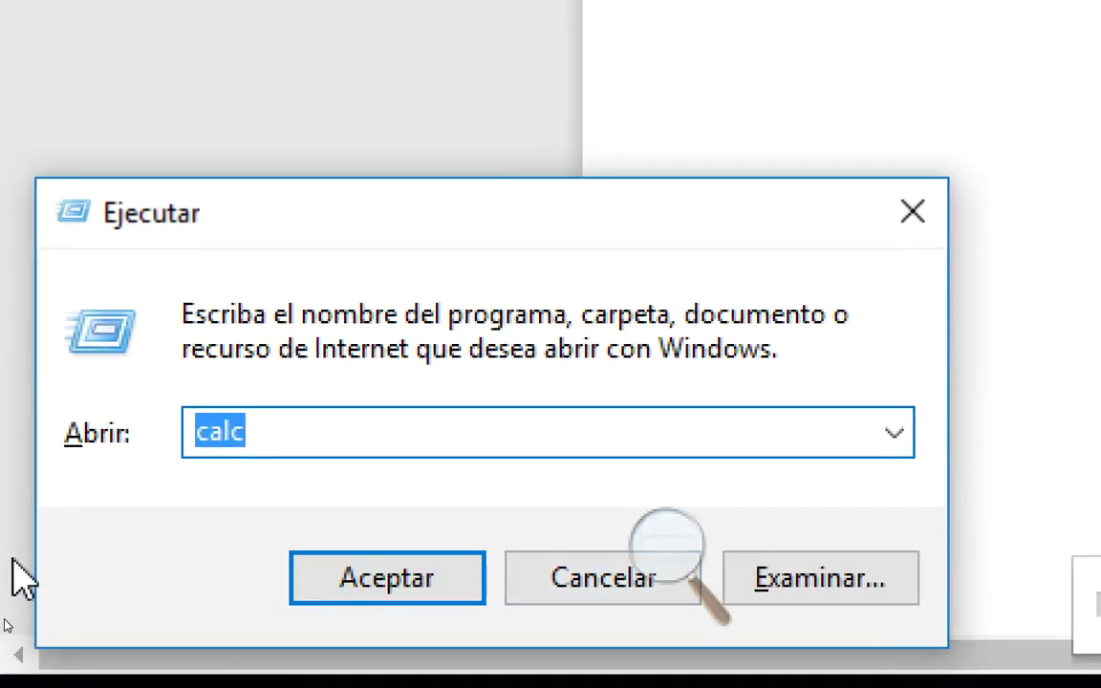
type("winword")
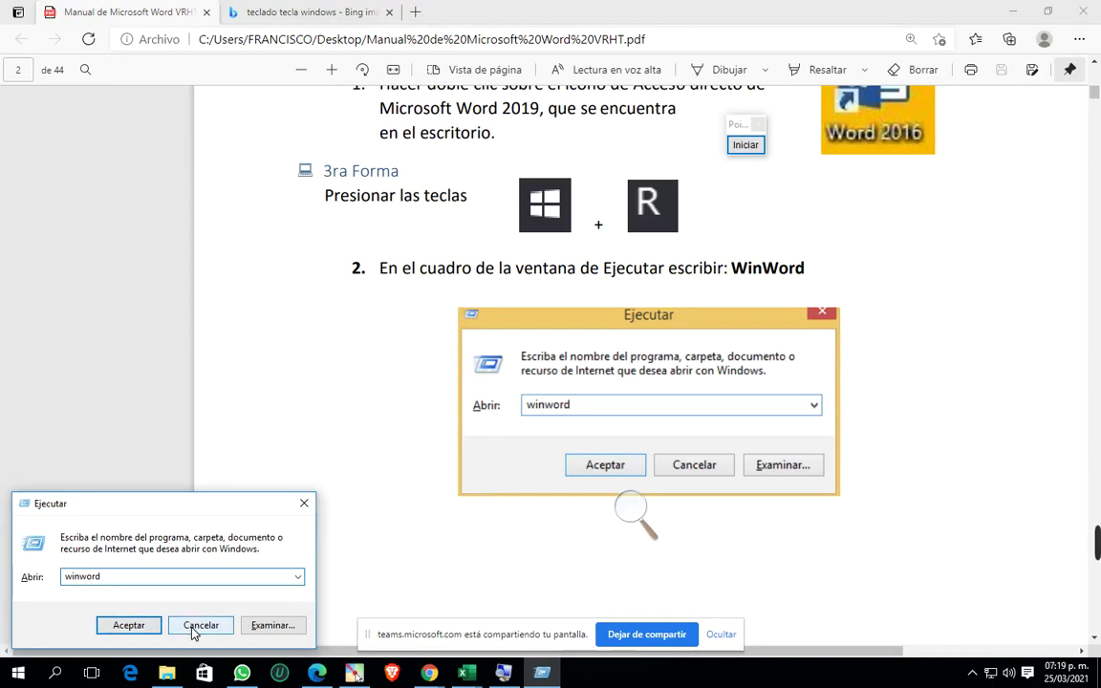
left_click(186, 629)
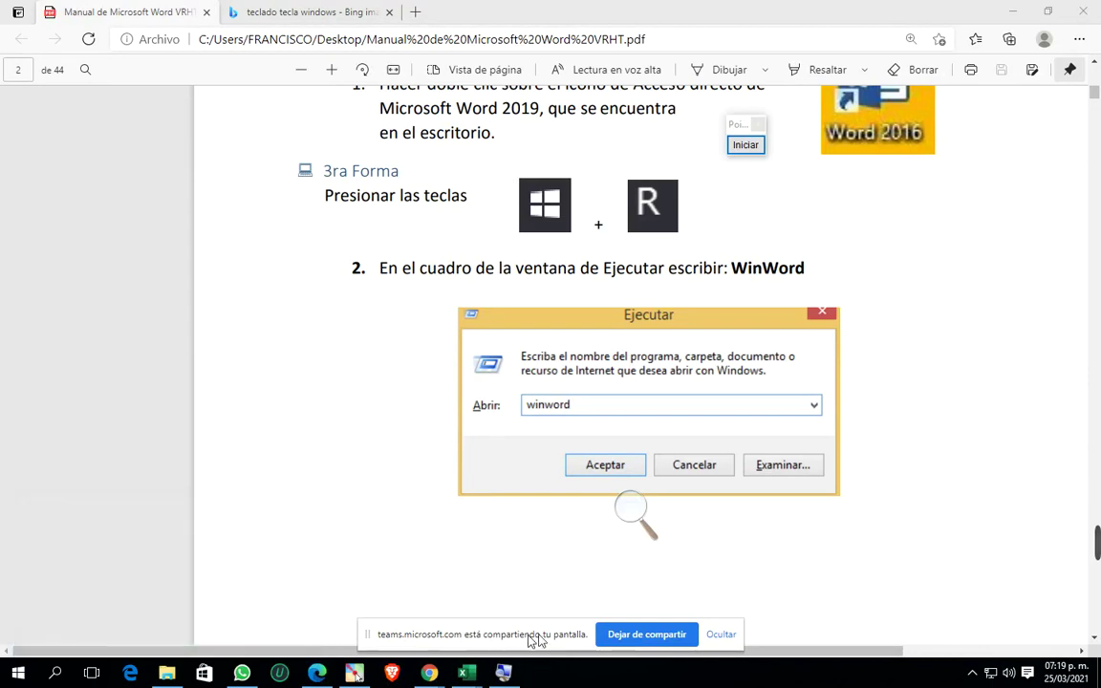
left_click(618, 635)
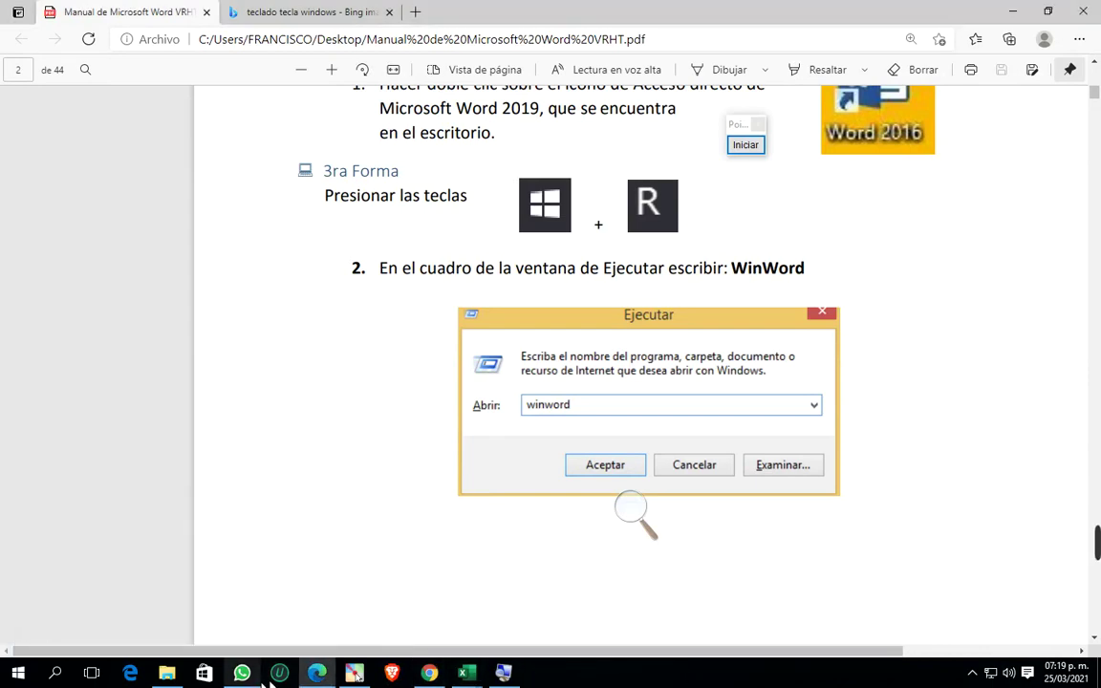
Admit the lobby guest to the Teams meeting and mute a participant.
left_click(430, 673)
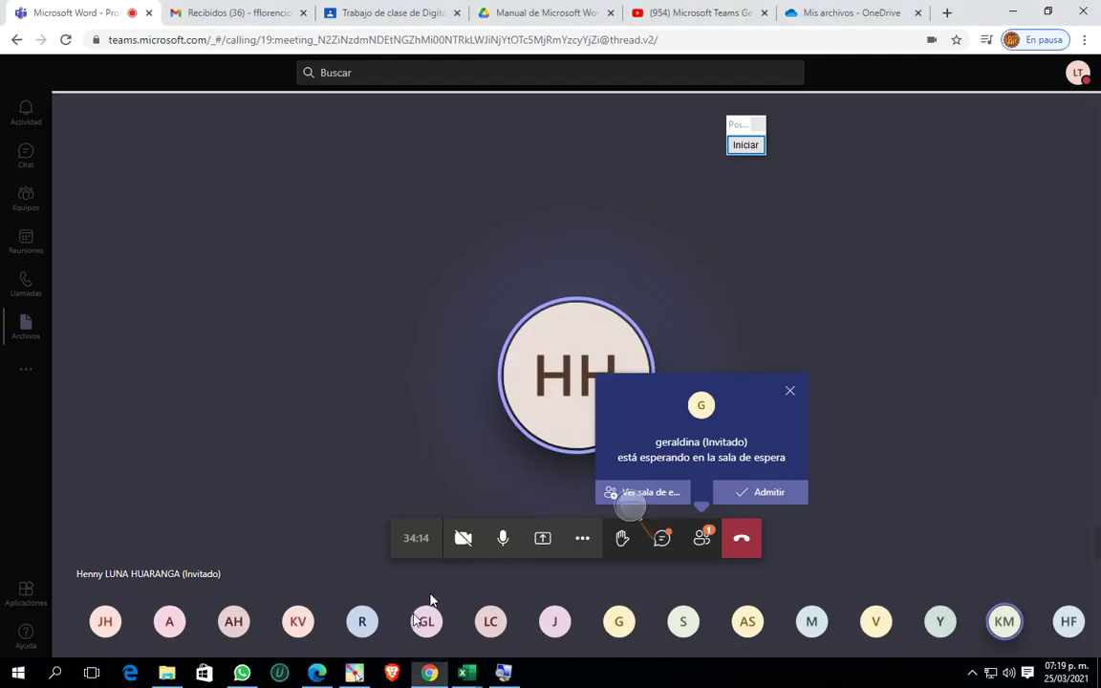
left_click(764, 493)
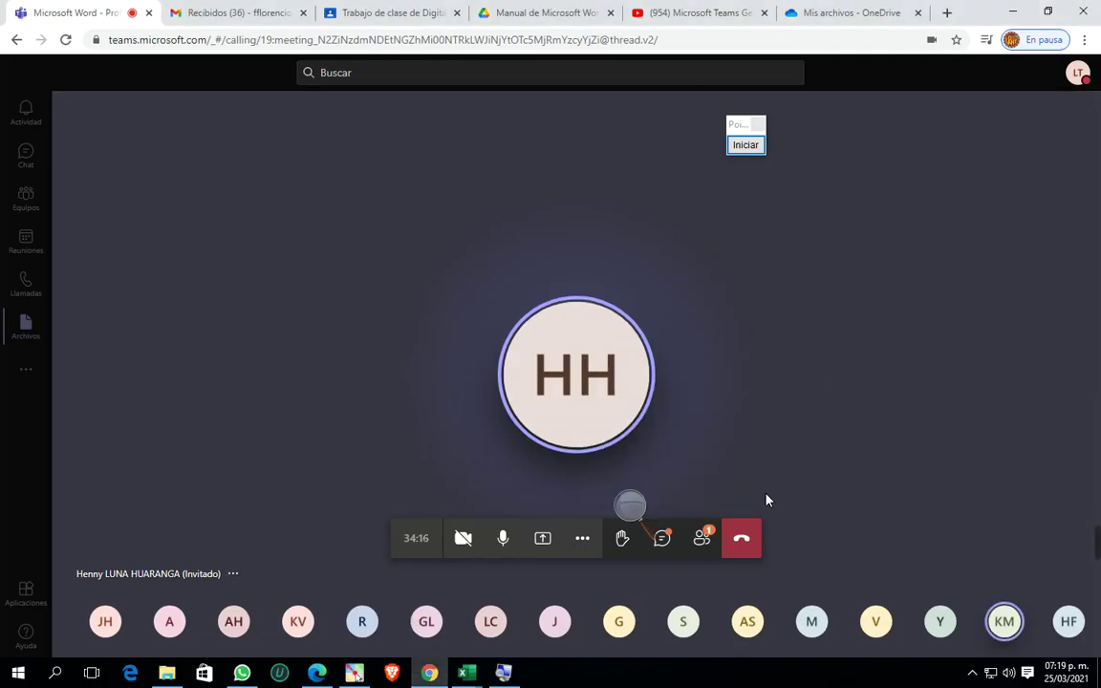
left_click(667, 543)
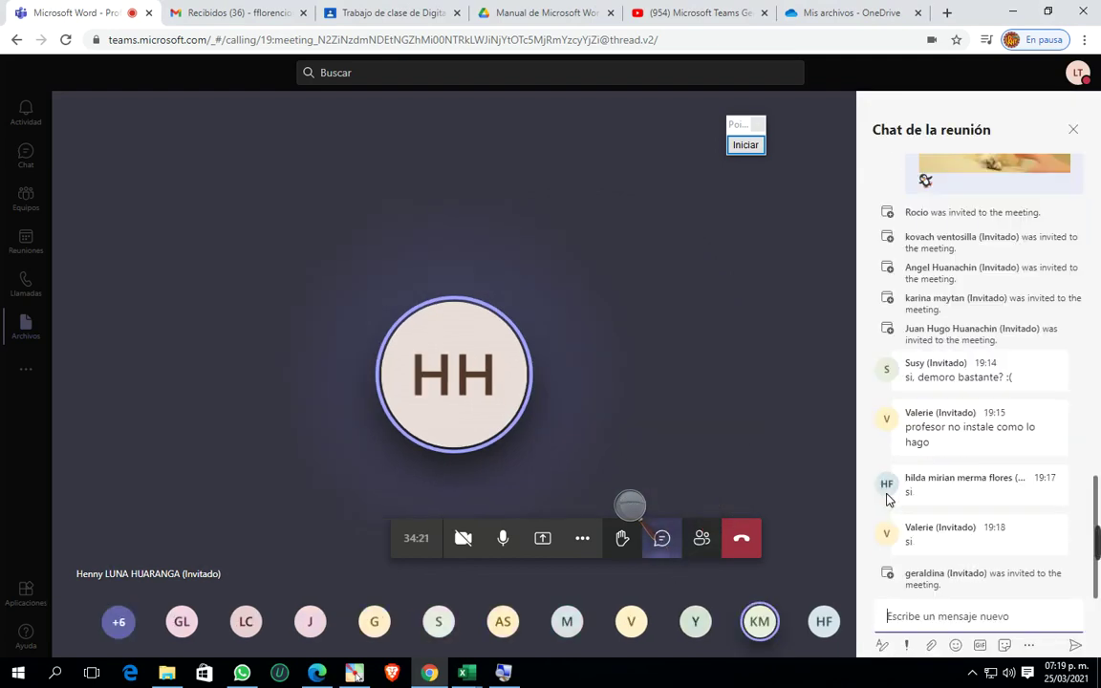
mouse_move(887, 497)
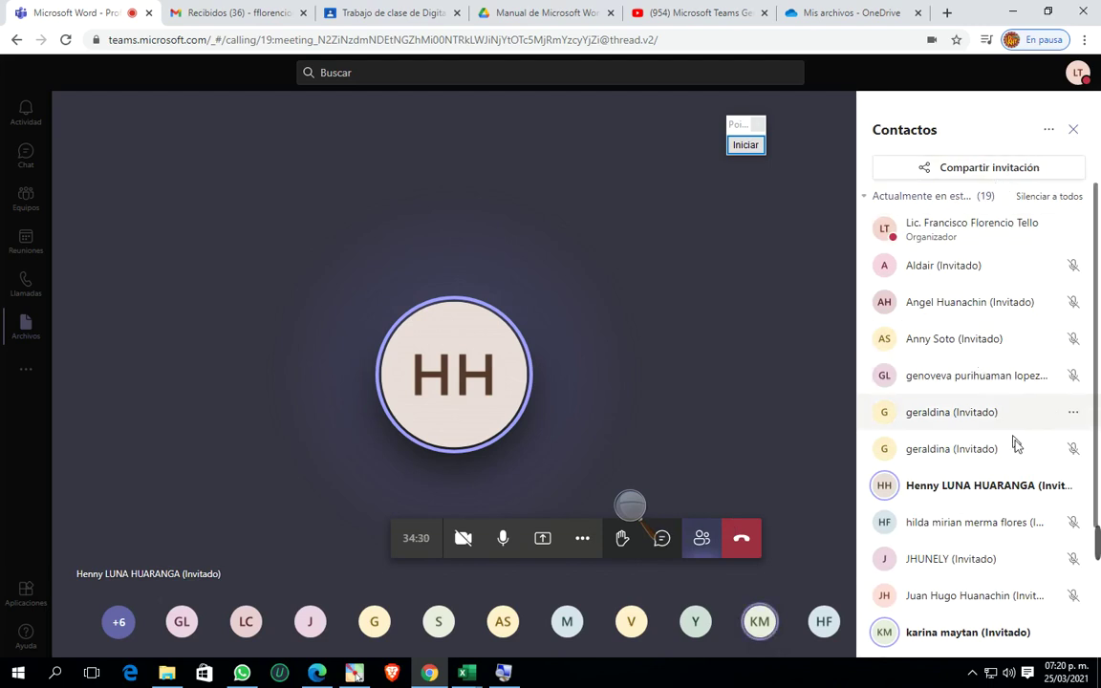
left_click(1073, 486)
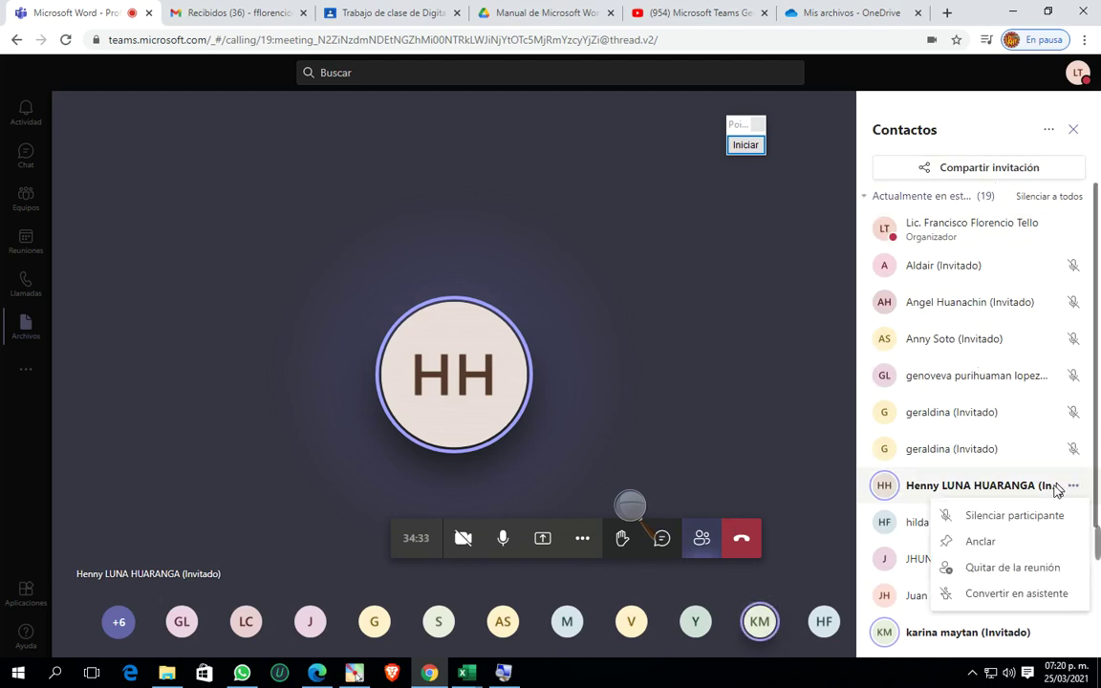
left_click(1027, 519)
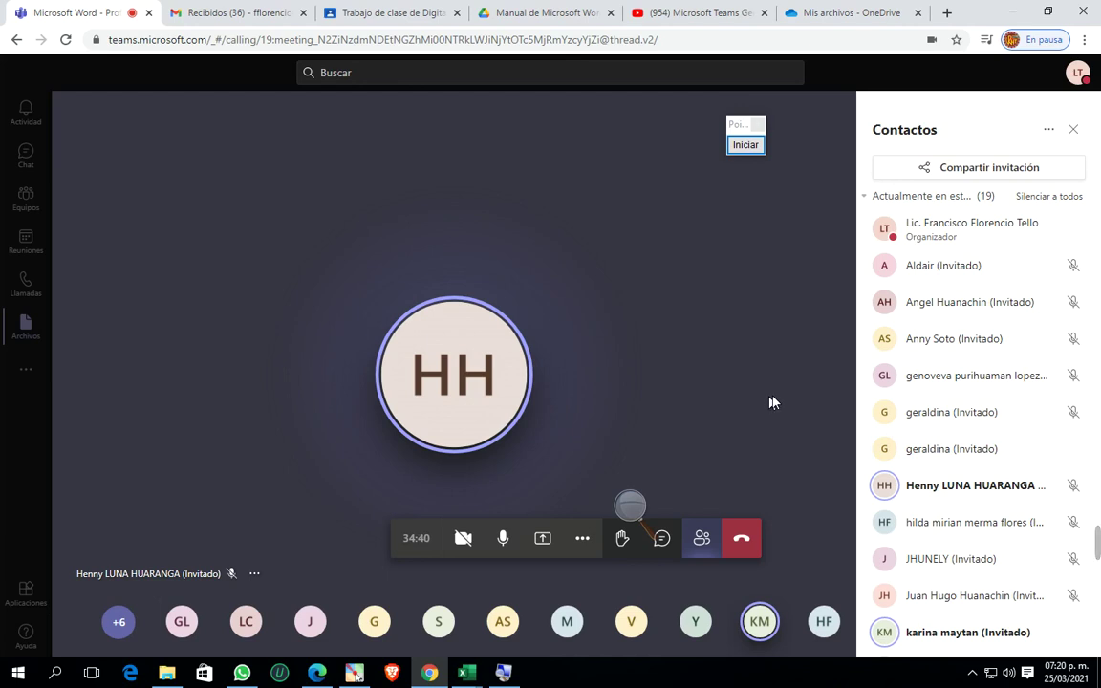
Dismiss WhatsApp and share the entire screen with the meeting, revealing the desktop.
left_click(243, 674)
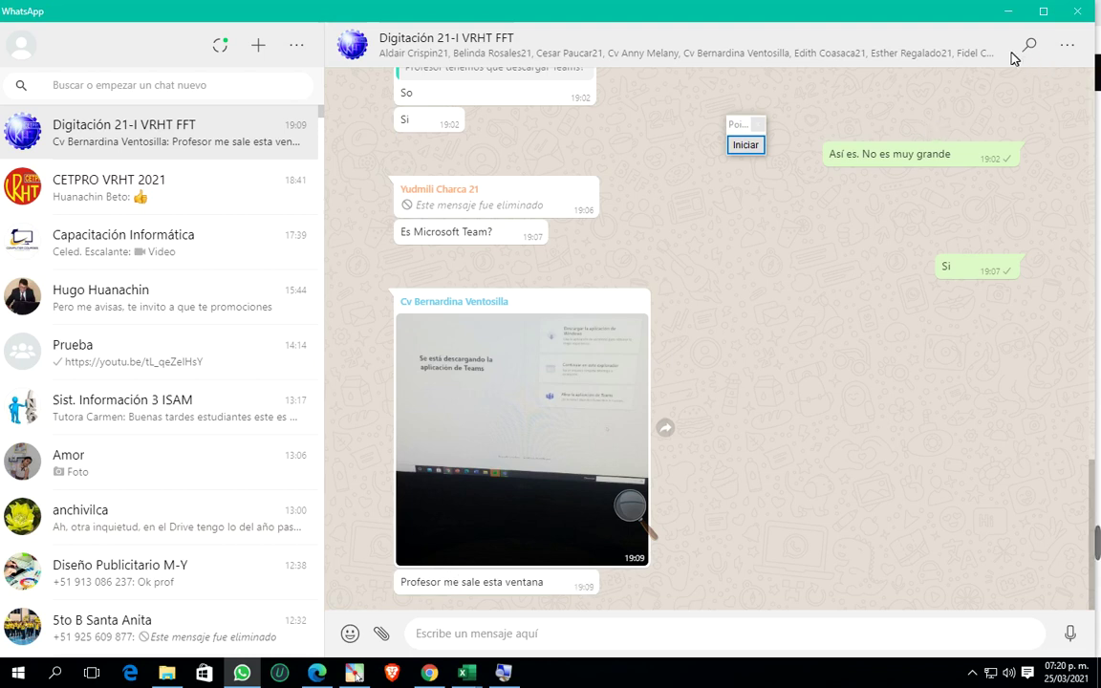
left_click(1008, 11)
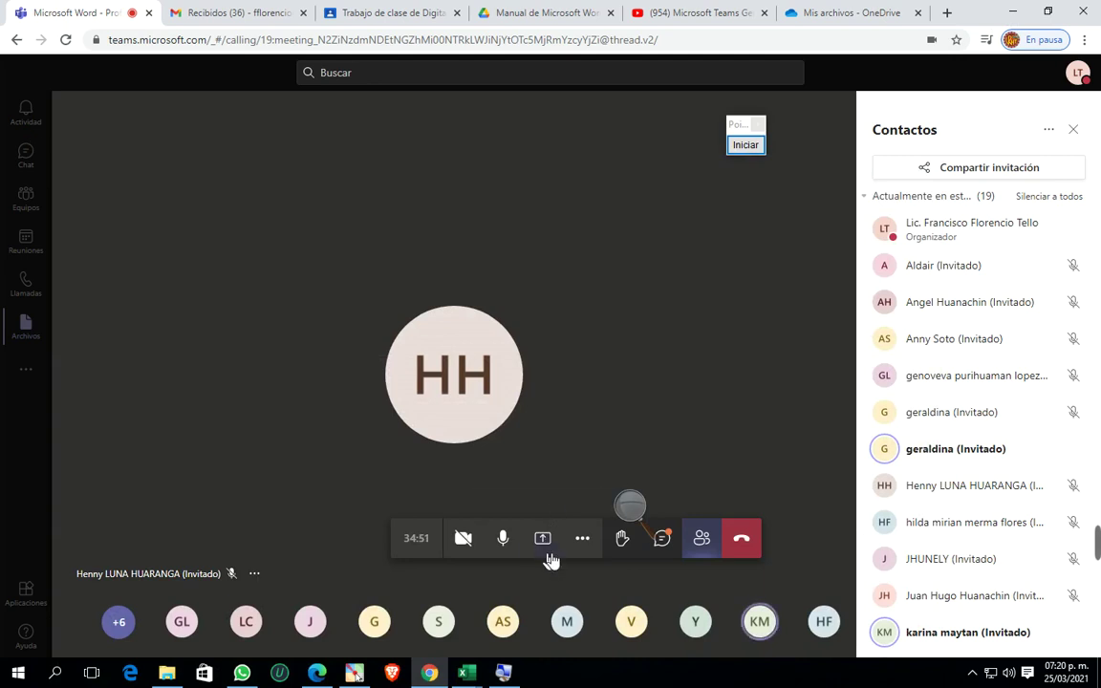
left_click(545, 540)
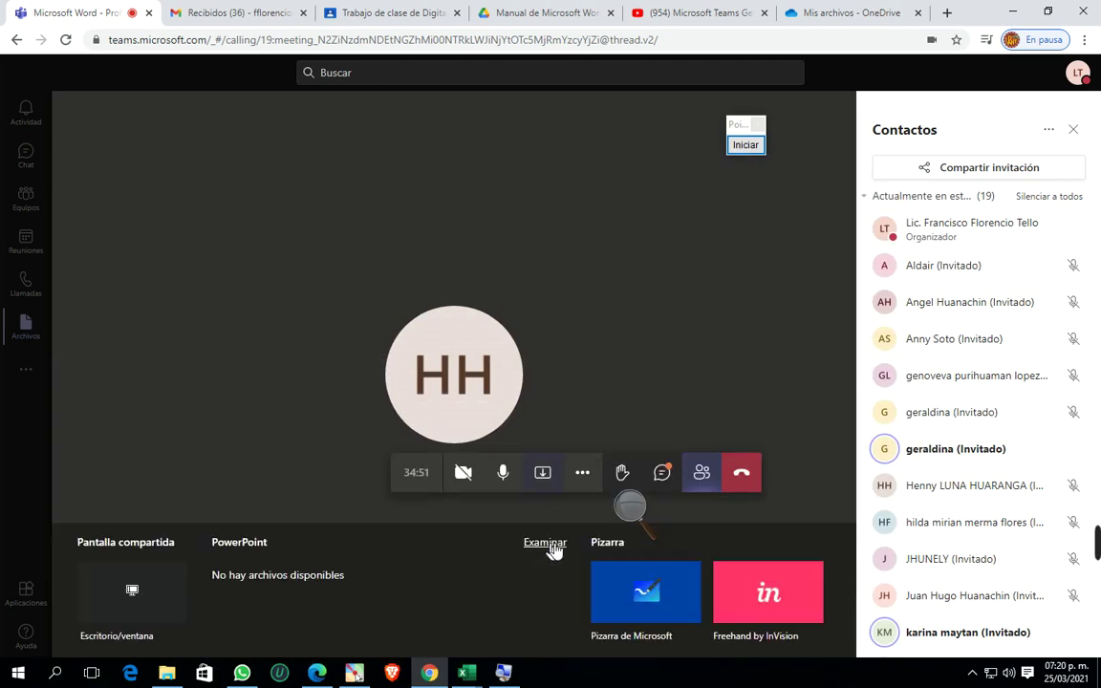
left_click(172, 589)
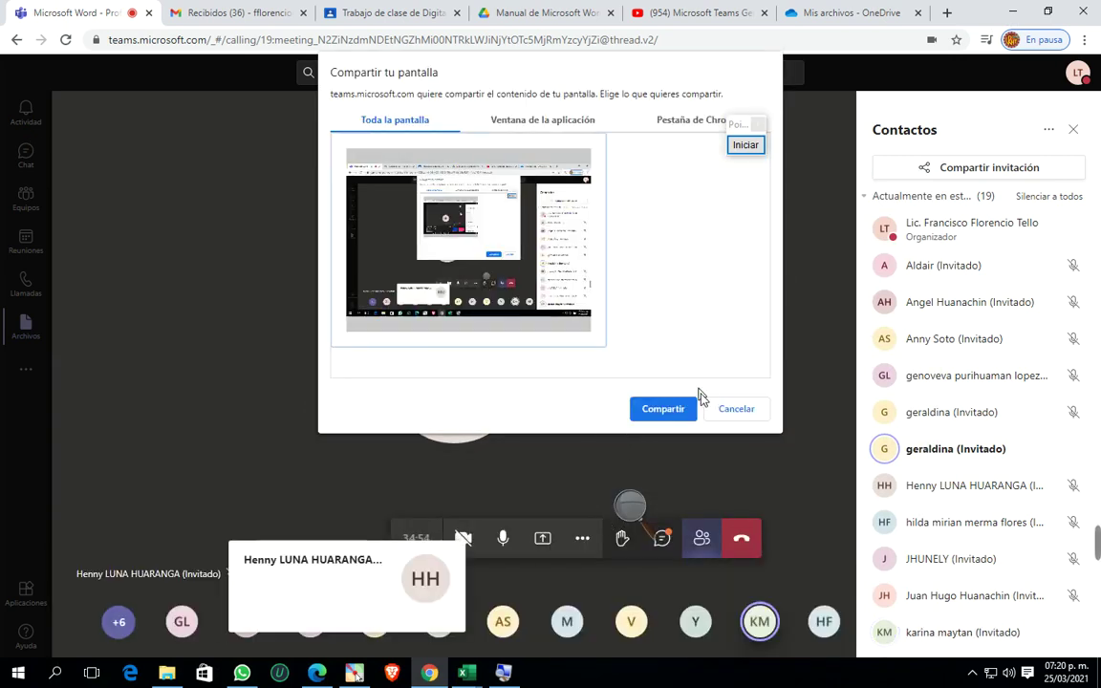
left_click(653, 412)
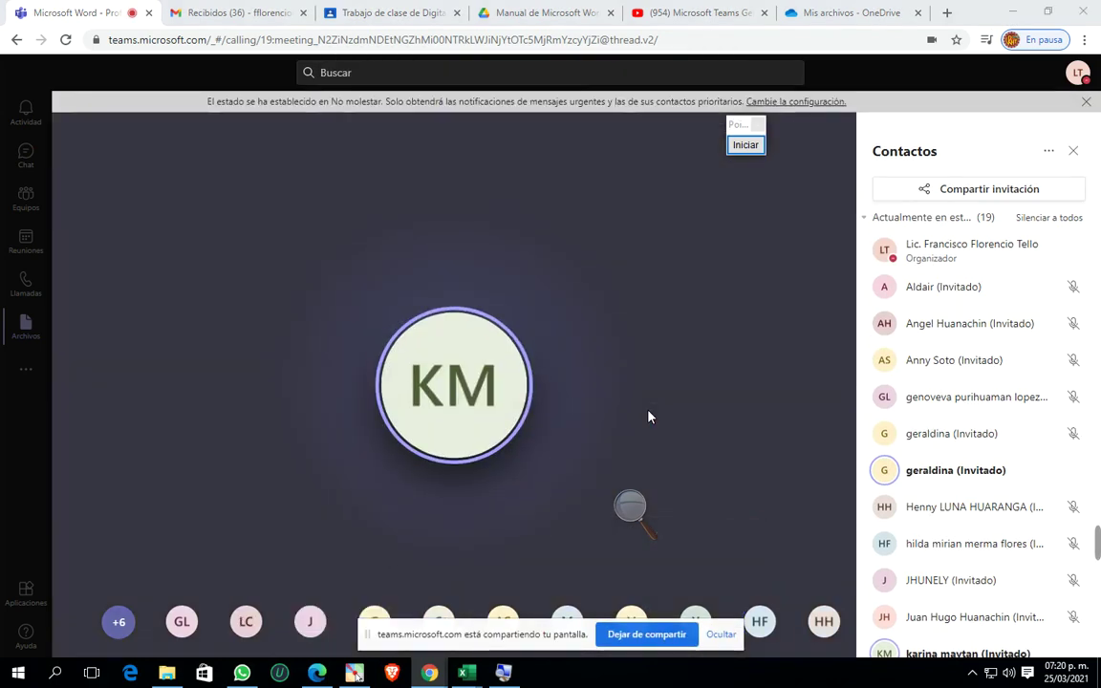
key("super+d")
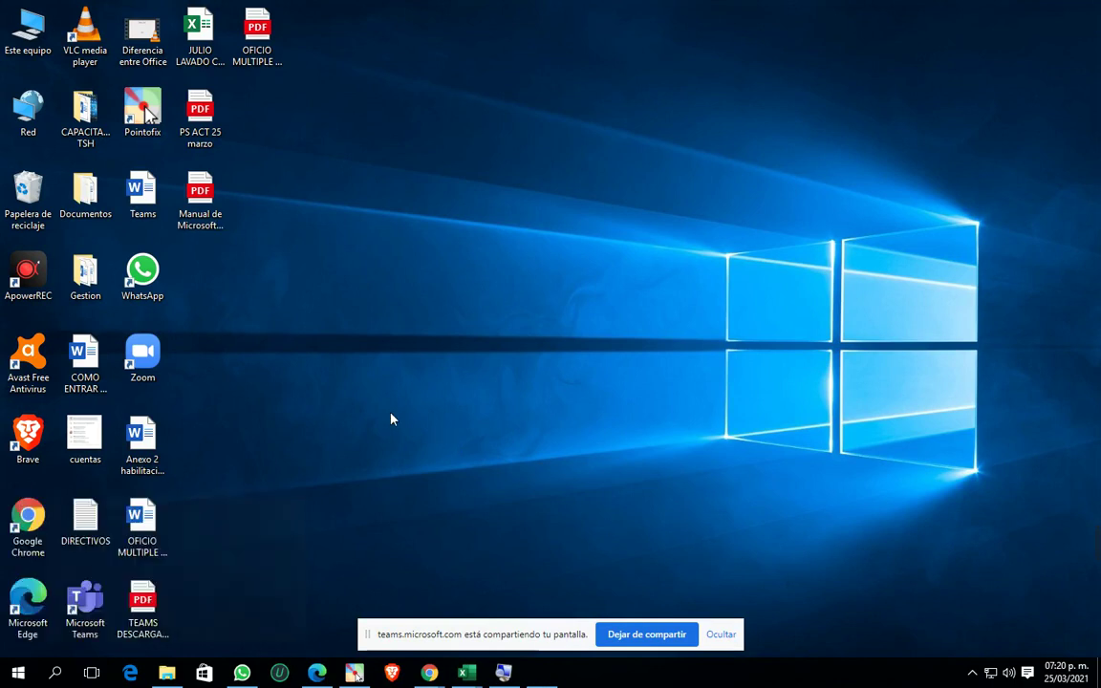
Launch Word by running 'Winword' from the Run dialog moved to the screen centre.
key("super+r")
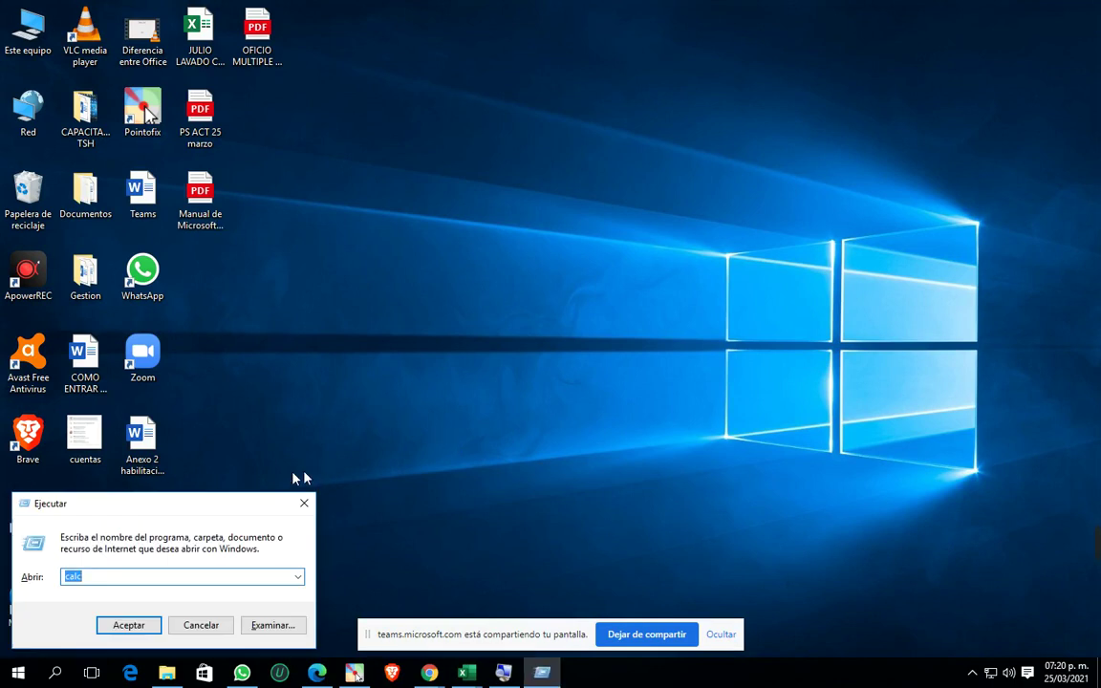
left_click_drag(193, 505, 564, 251)
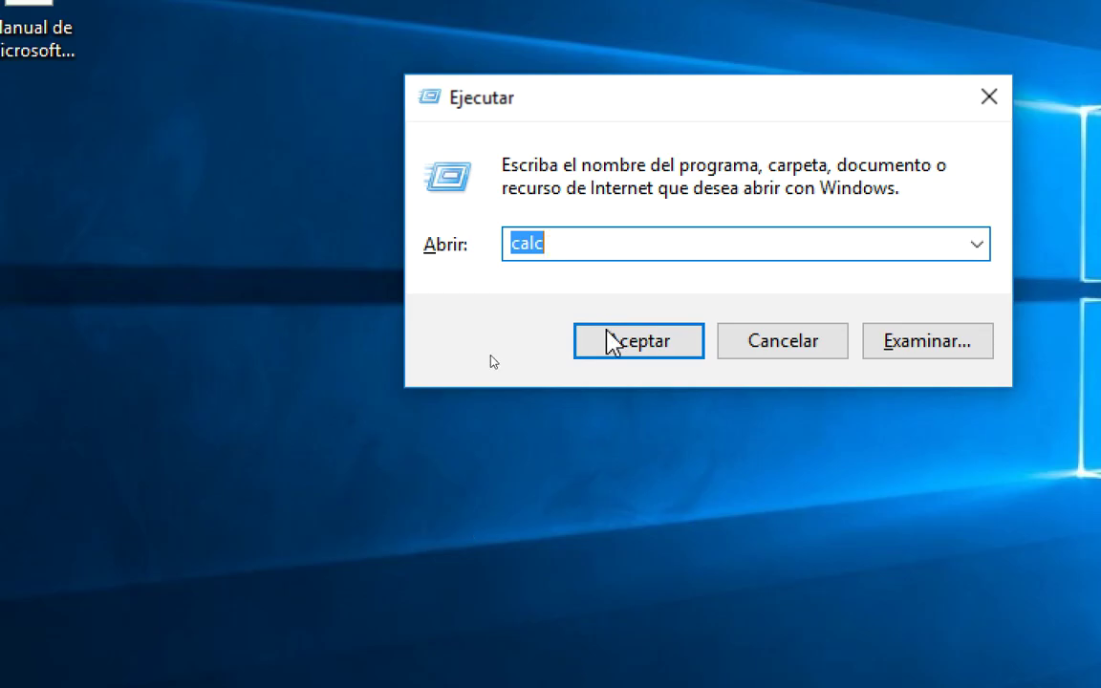
type("W")
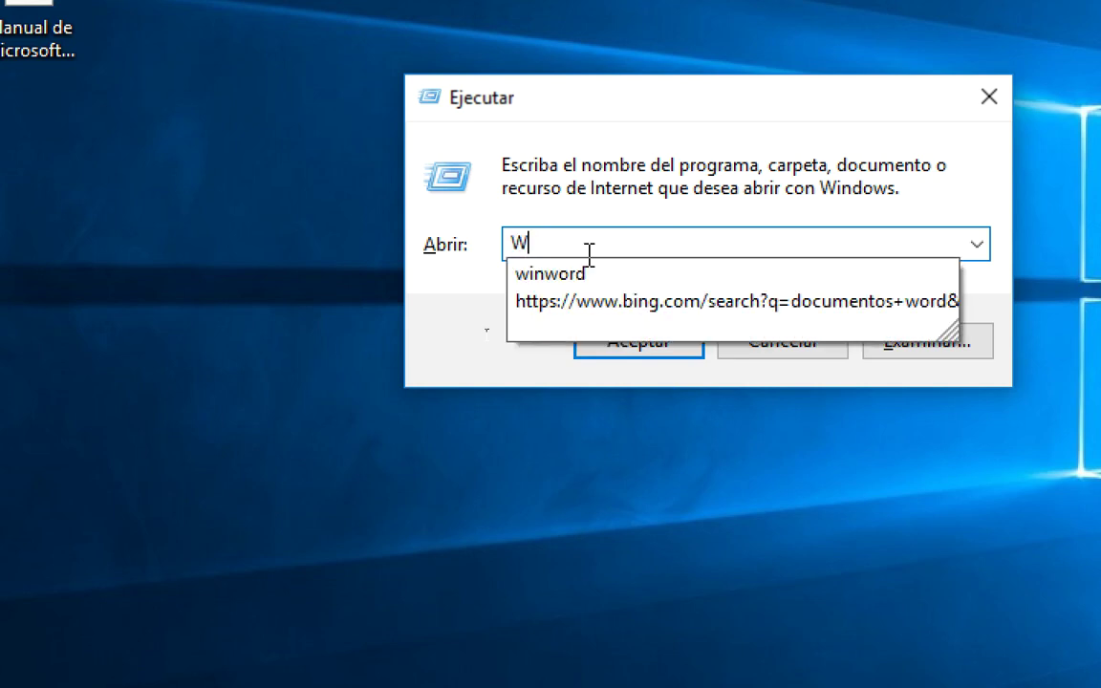
type("inword")
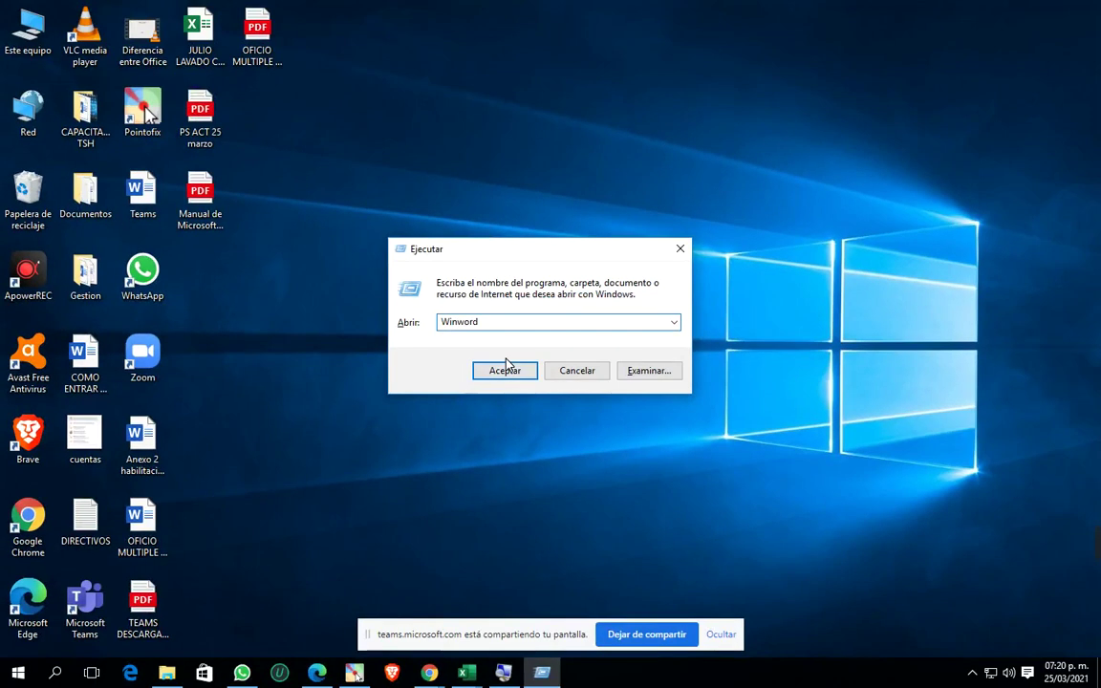
left_click(506, 371)
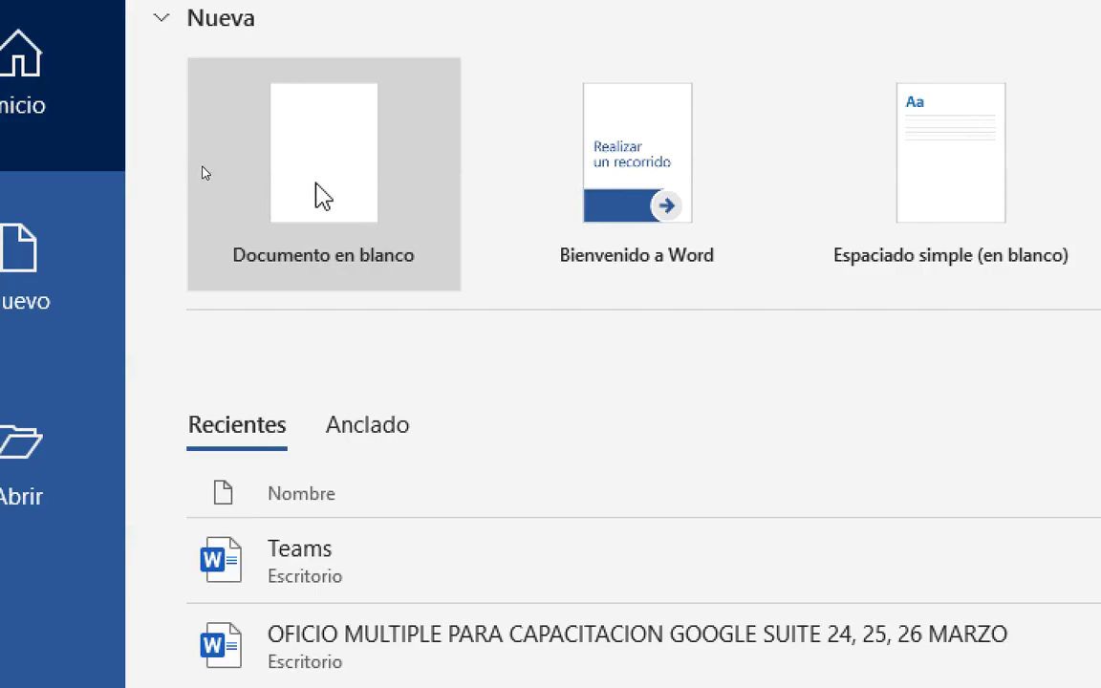
Create a new blank document, Documento1, from Word's start screen.
left_click(322, 196)
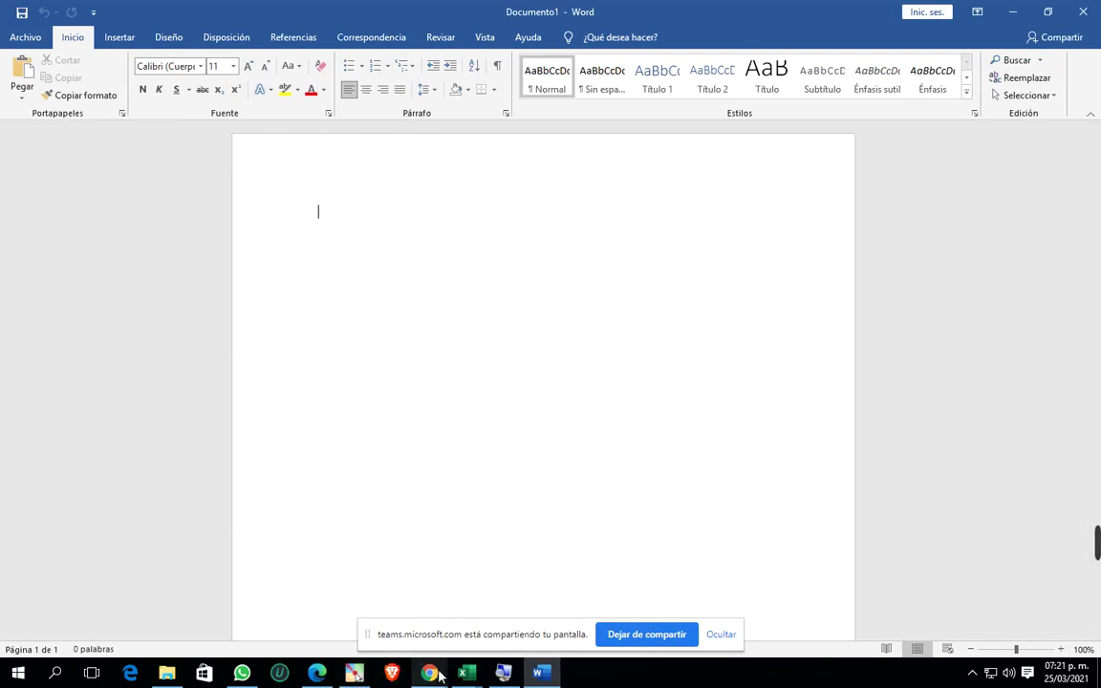
Return to the Teams meeting and mute another participant through their options menu.
mouse_move(432, 674)
left_click(333, 541)
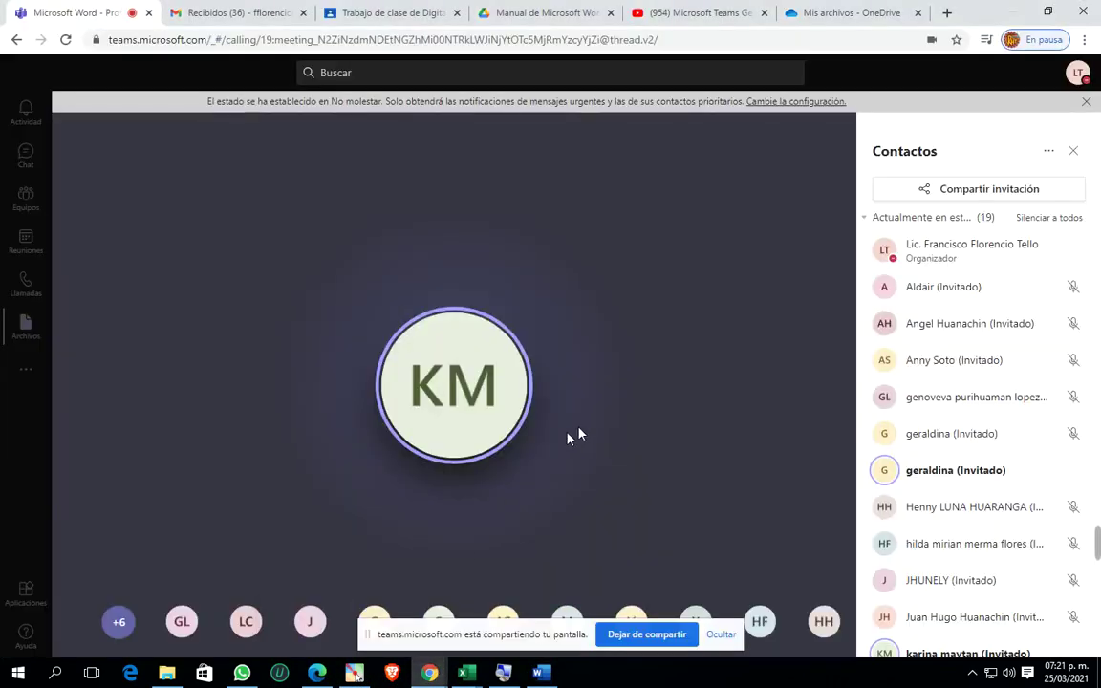
left_click(1074, 400)
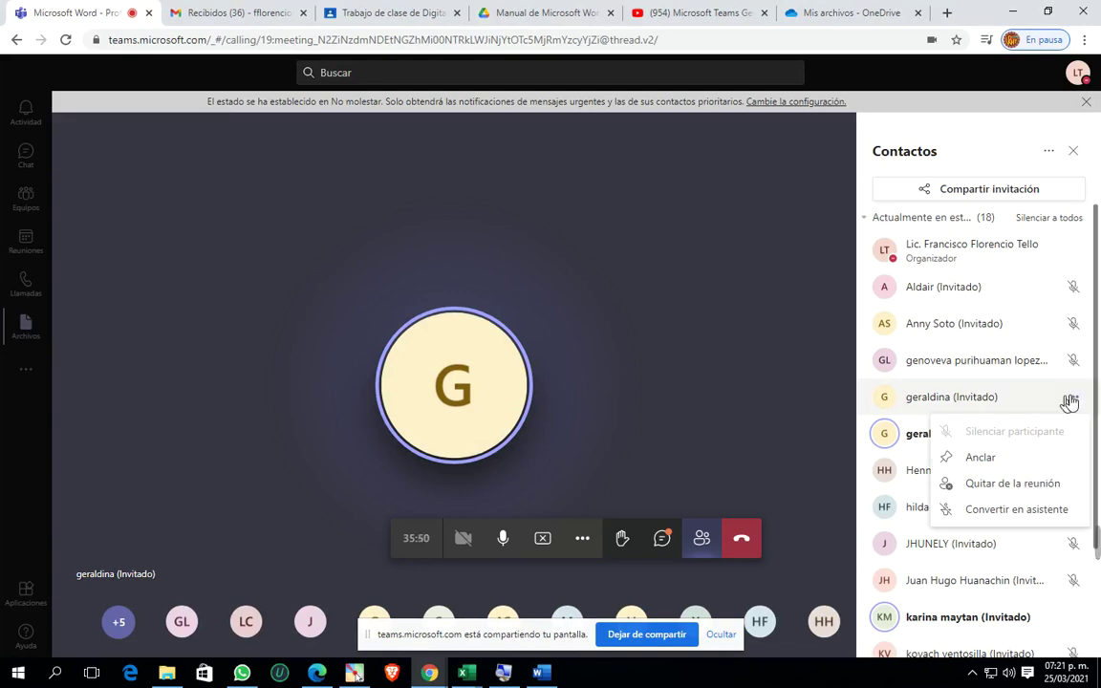
left_click(1078, 402)
left_click(1077, 401)
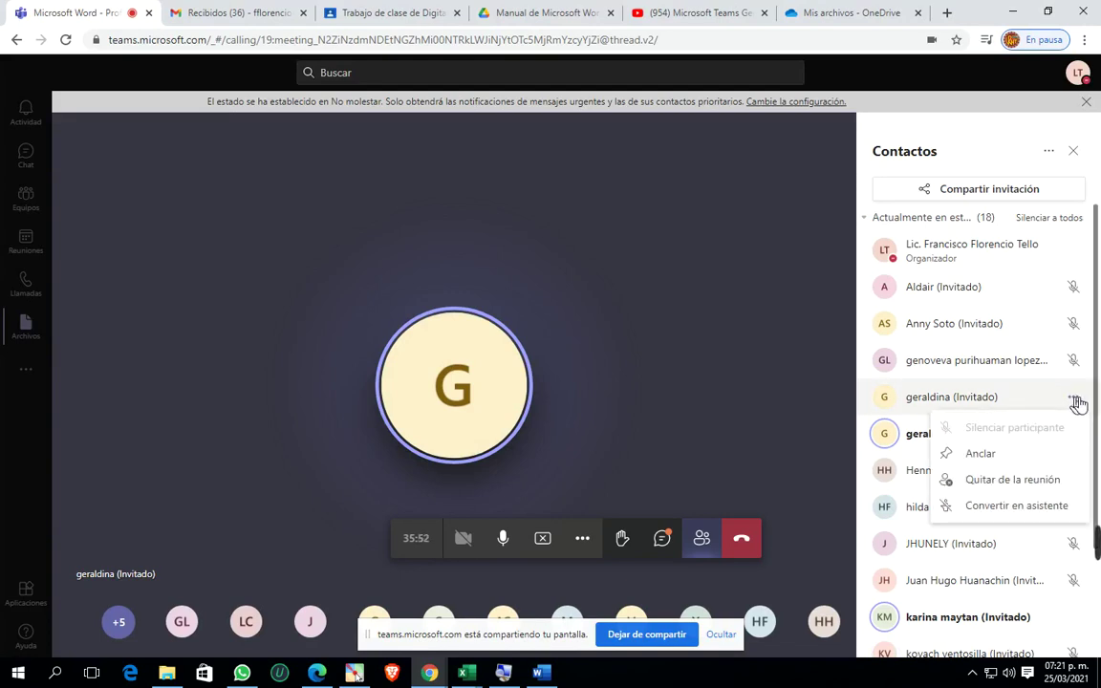
left_click(946, 441)
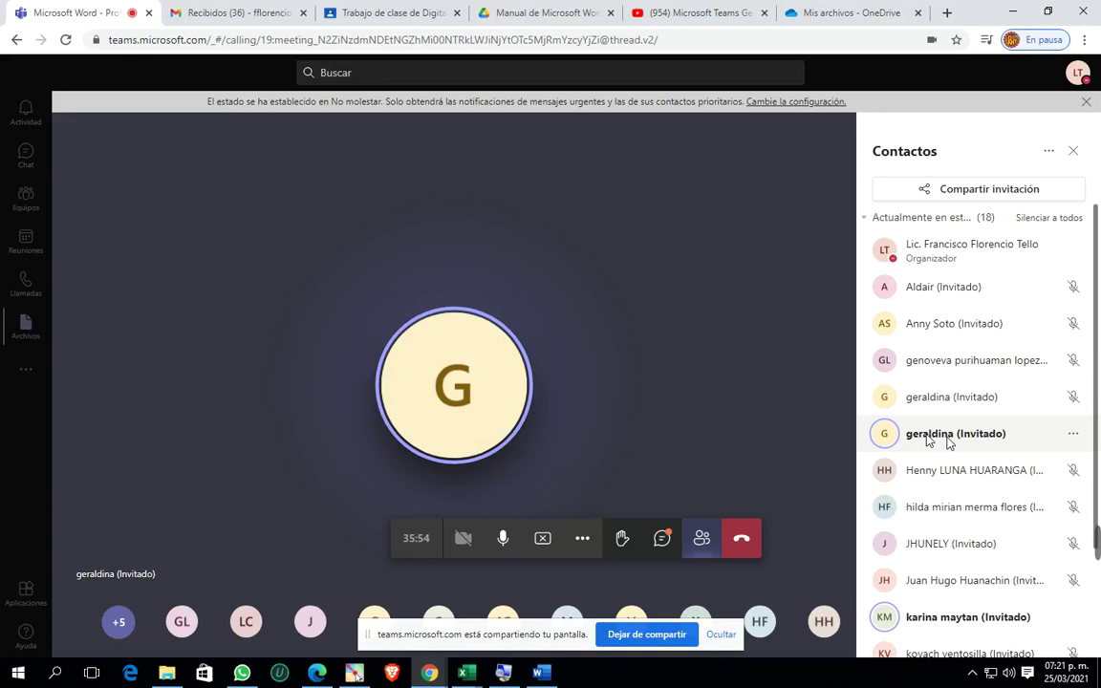
left_click(1073, 433)
left_click(1042, 466)
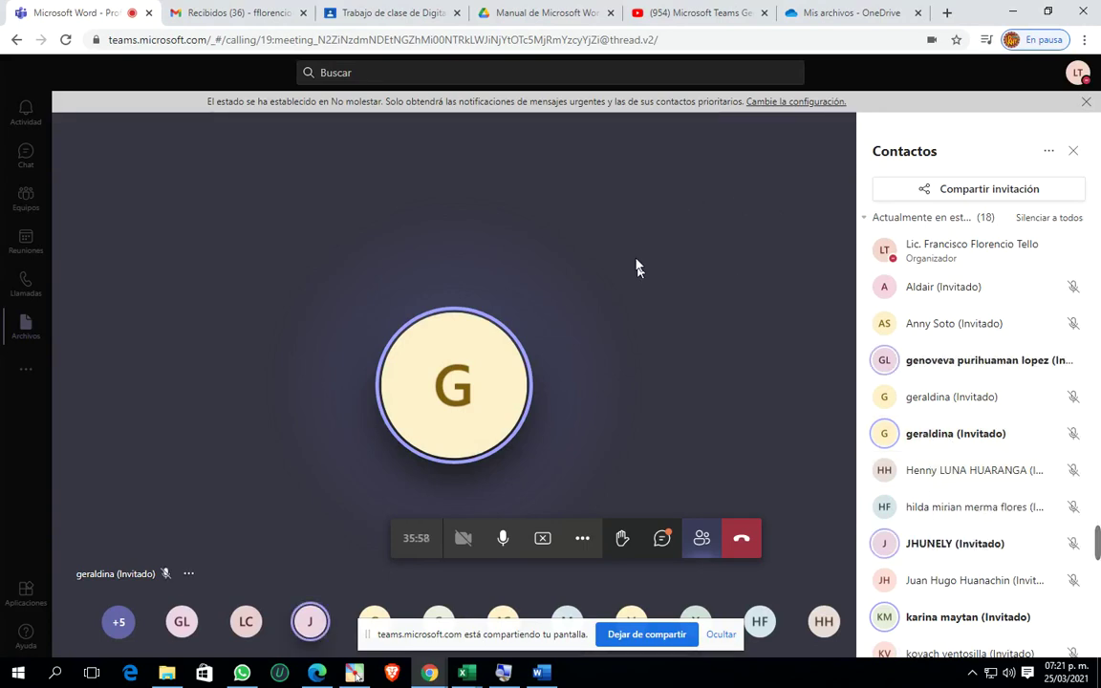
Glance at the meeting chat, close it, and bring Documento1 back to the front.
left_click(662, 542)
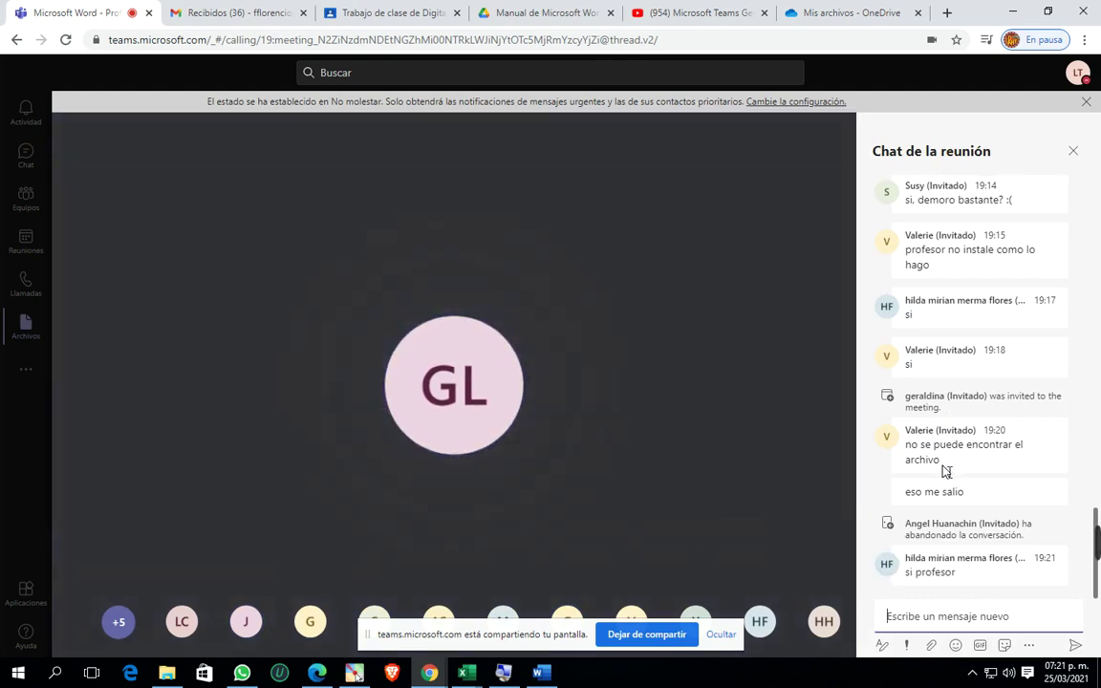
scroll(918, 313, "up", 3)
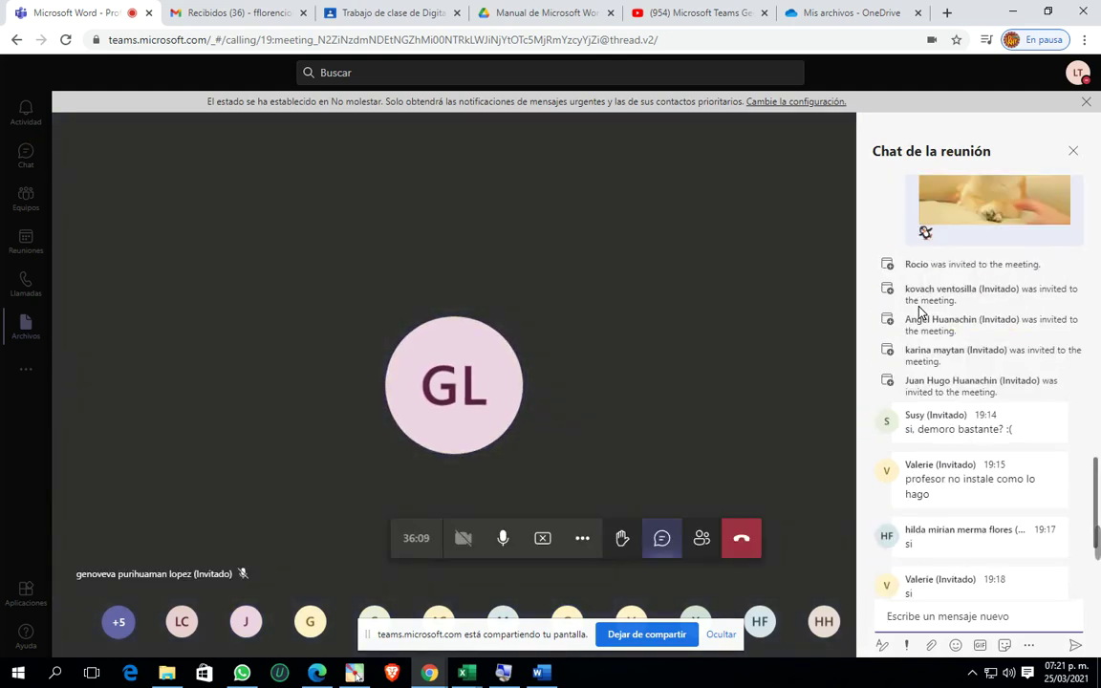
left_click(1074, 153)
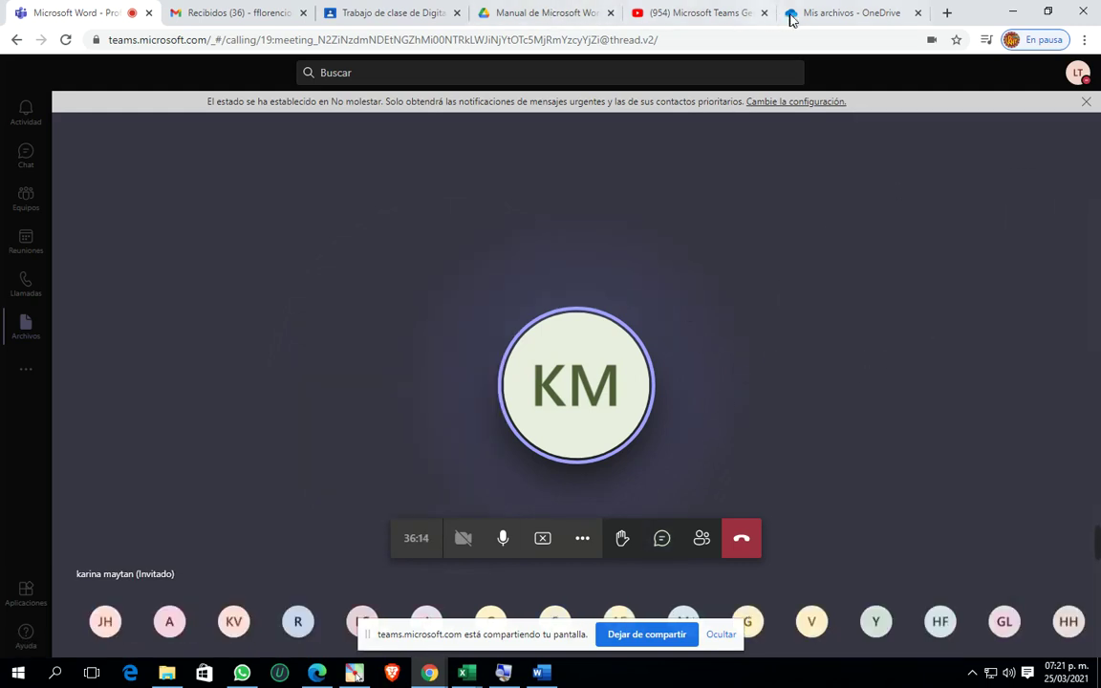
left_click(542, 674)
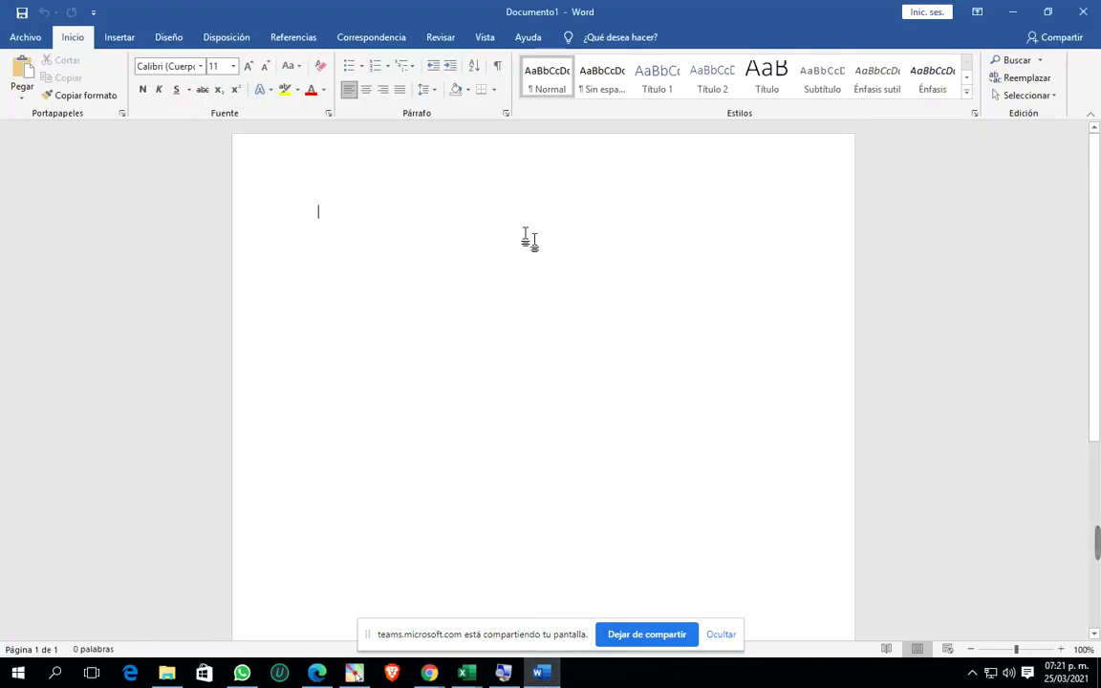
Zoom the Word page to 110% and switch back to the Teams meeting window.
left_click(1059, 649)
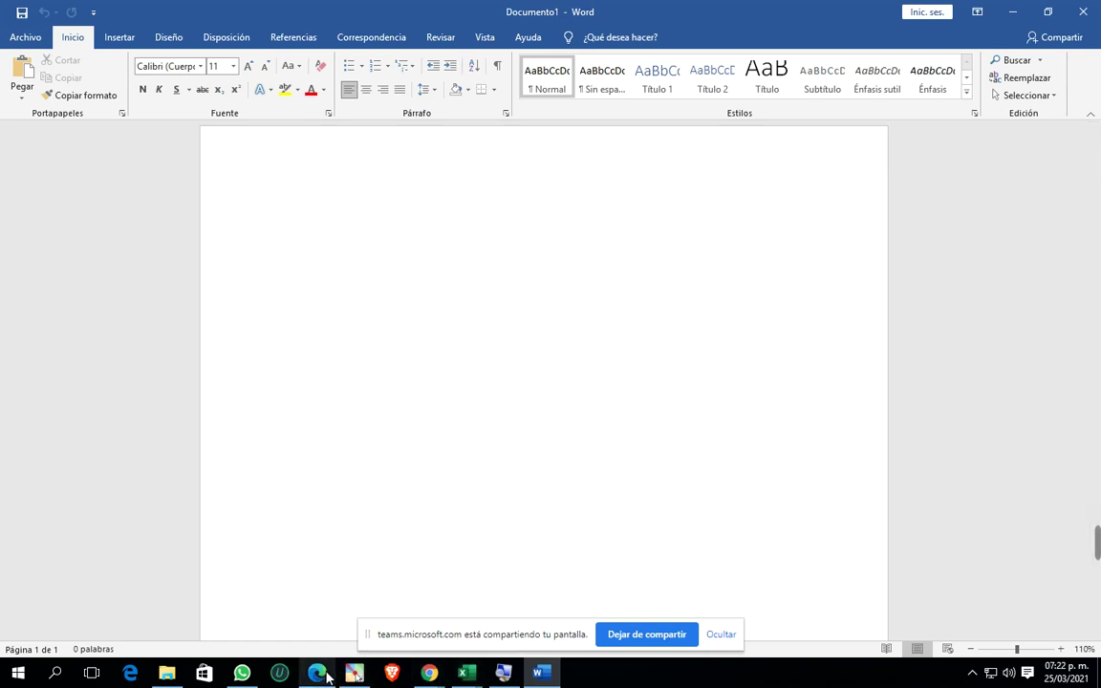
mouse_move(326, 676)
mouse_move(431, 677)
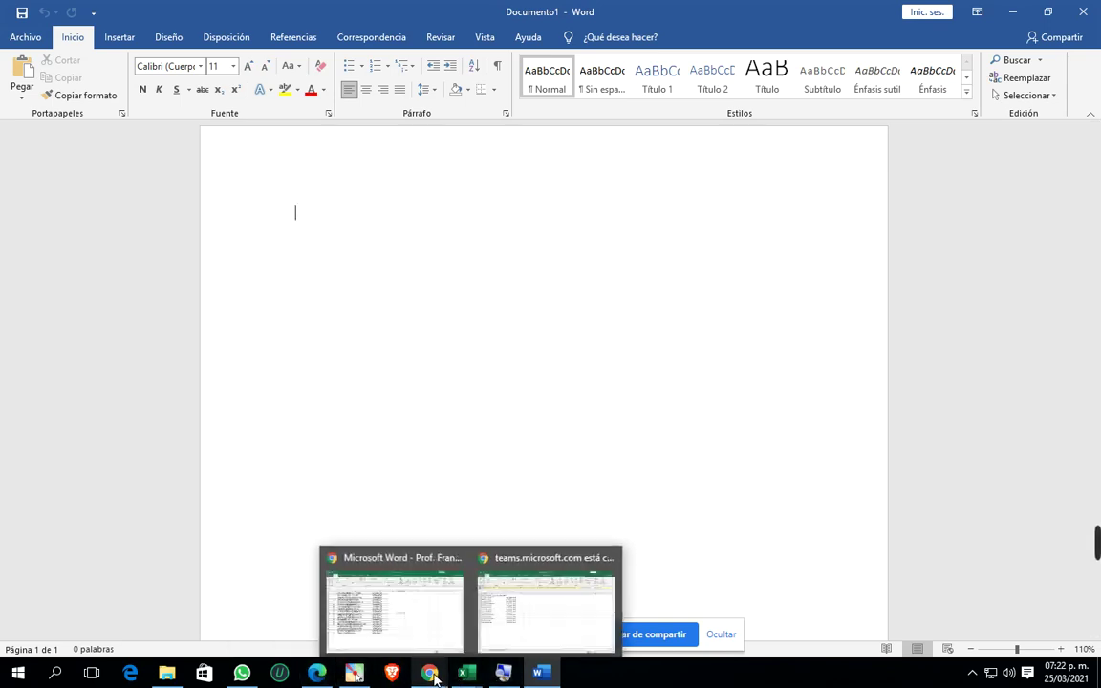
left_click(392, 641)
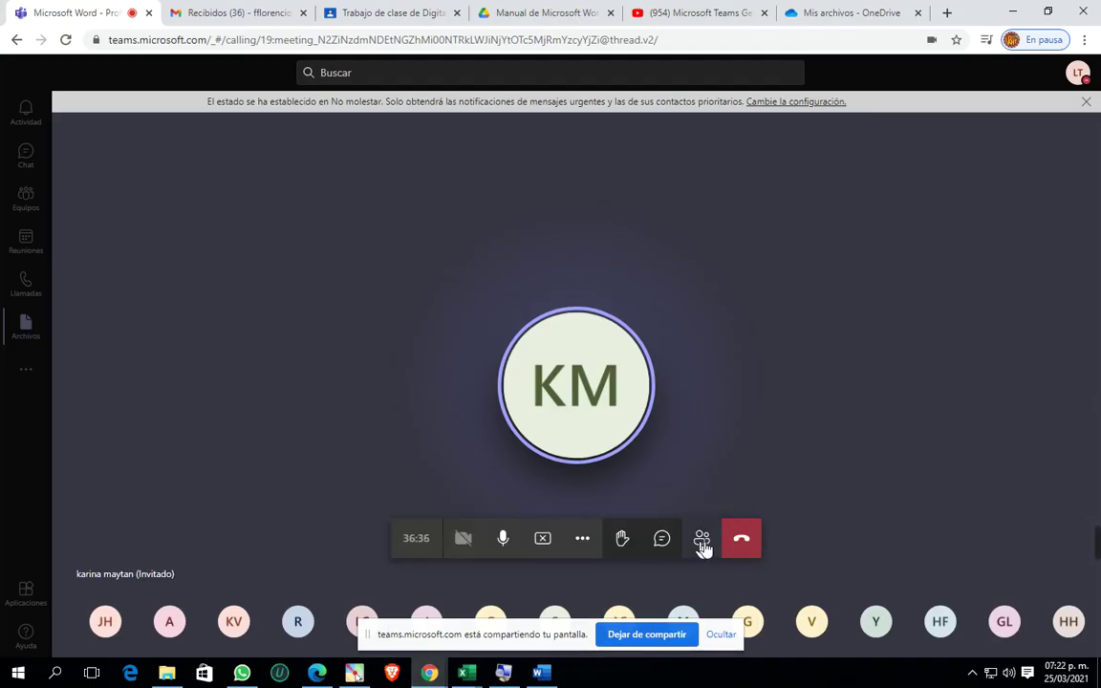
Review the meeting participants list, dismiss a participant's options, and return to Documento1.
left_click(702, 538)
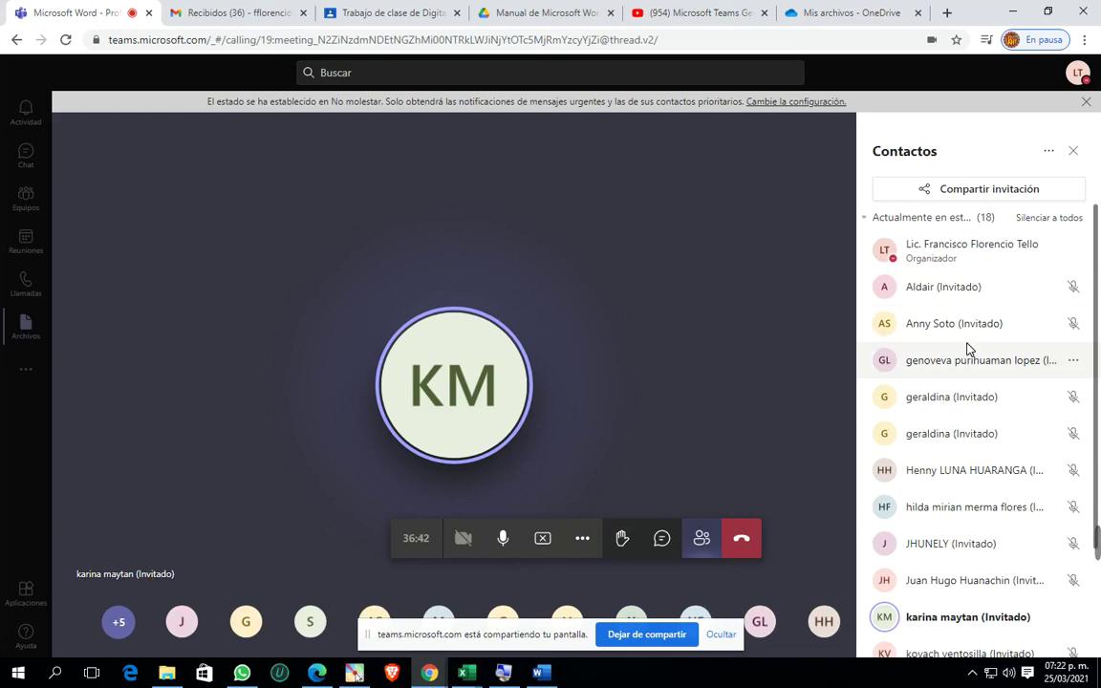
scroll(985, 352, "down", 3)
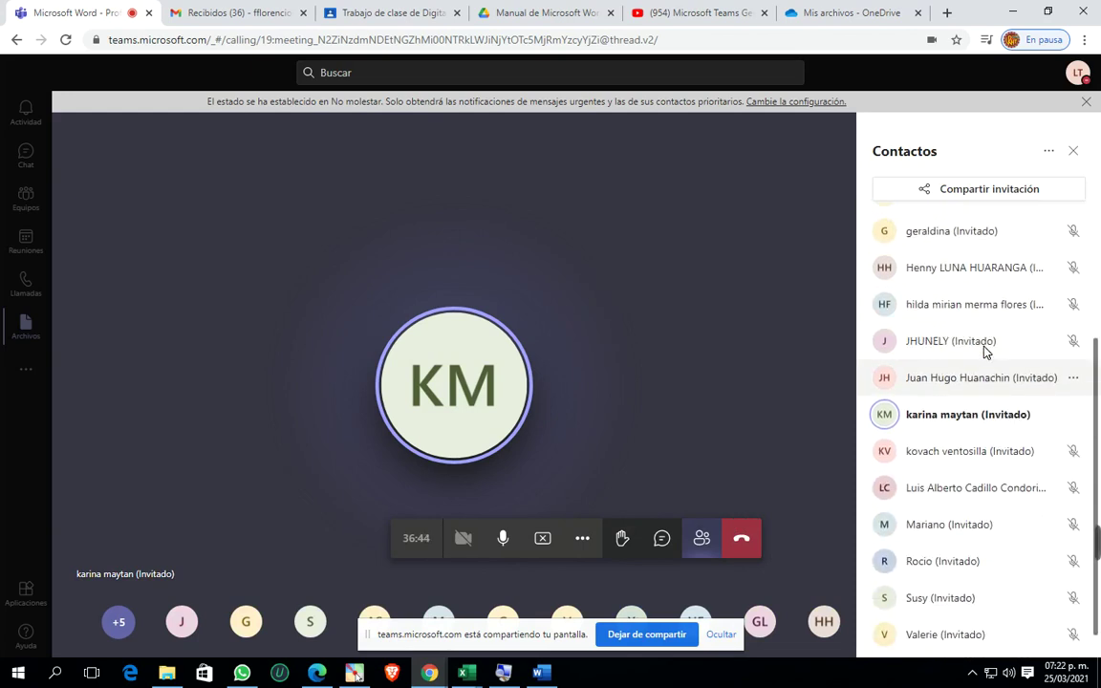
scroll(946, 351, "up", 1)
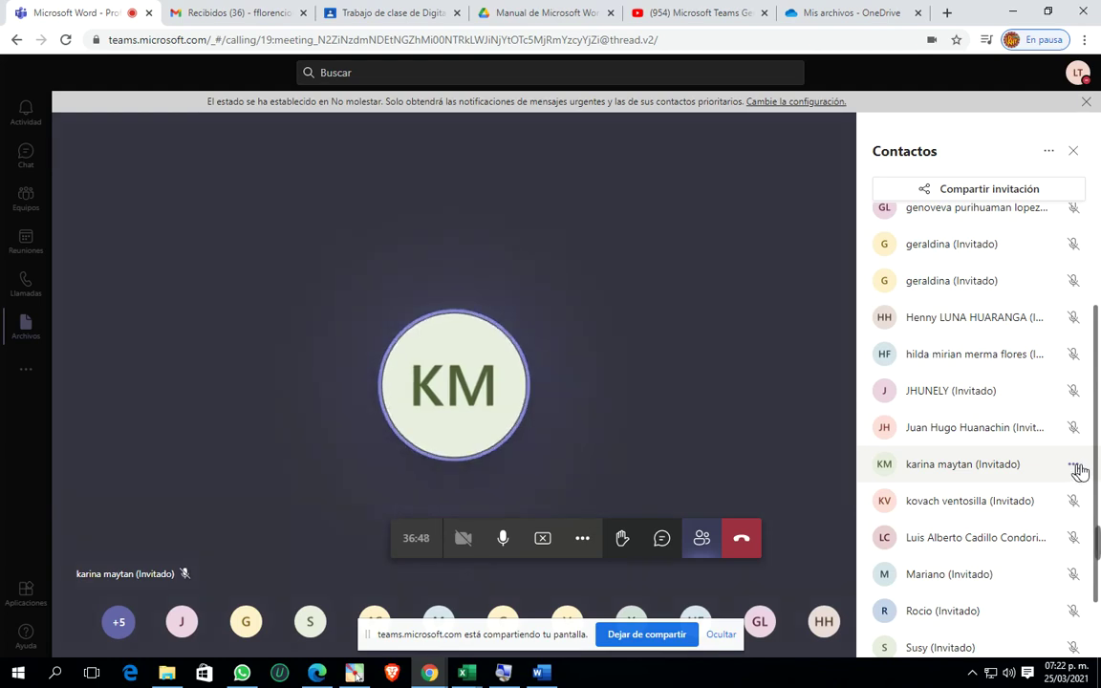
left_click(1073, 465)
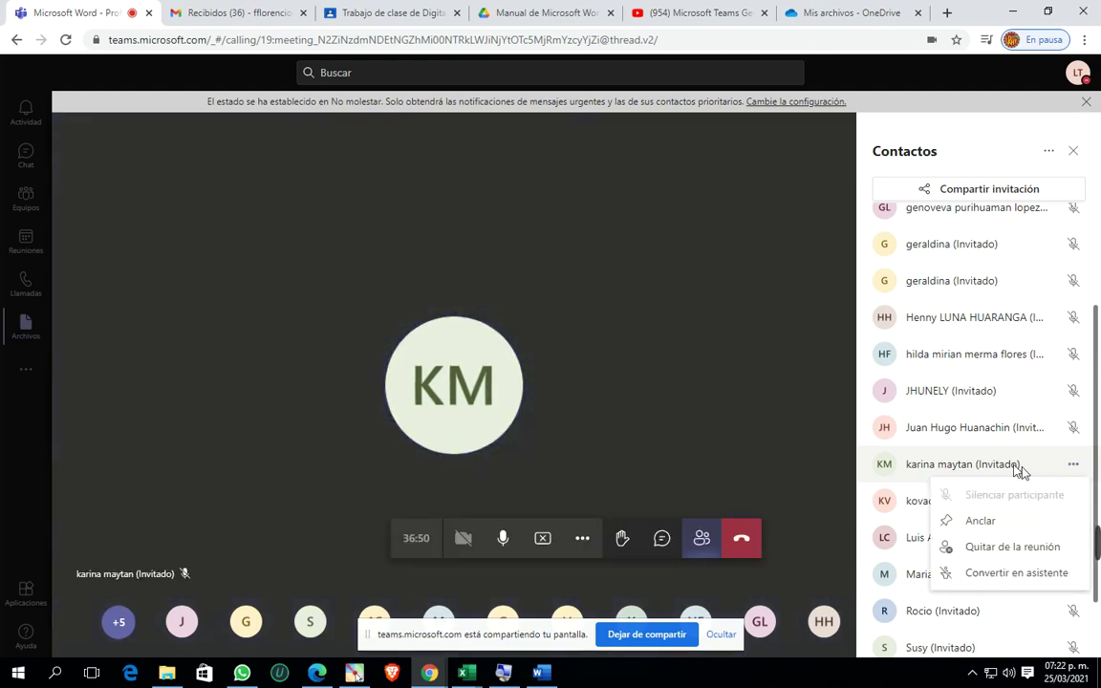
left_click(997, 464)
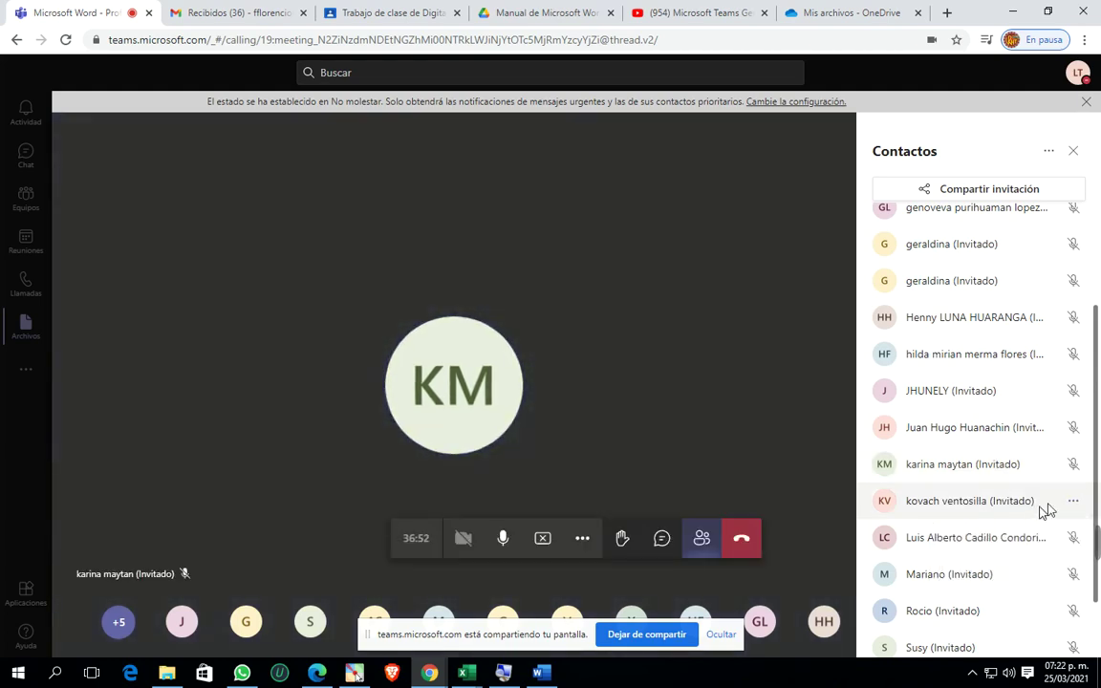
left_click(542, 538)
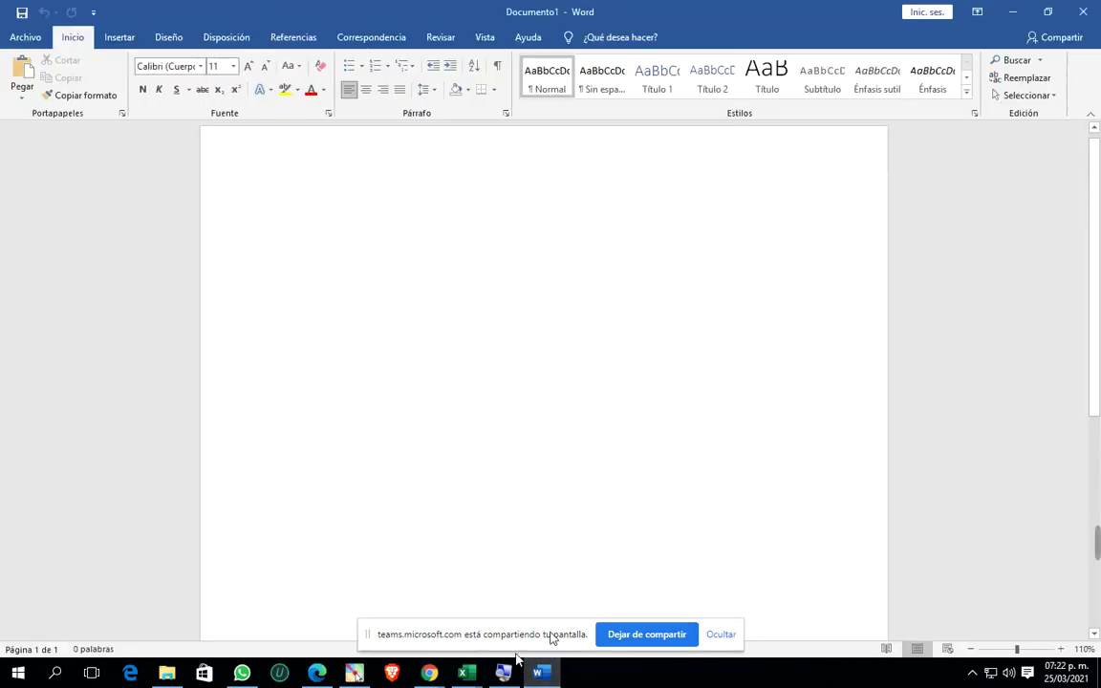
Bring the Word manual PDF in Edge back to the front.
mouse_move(316, 672)
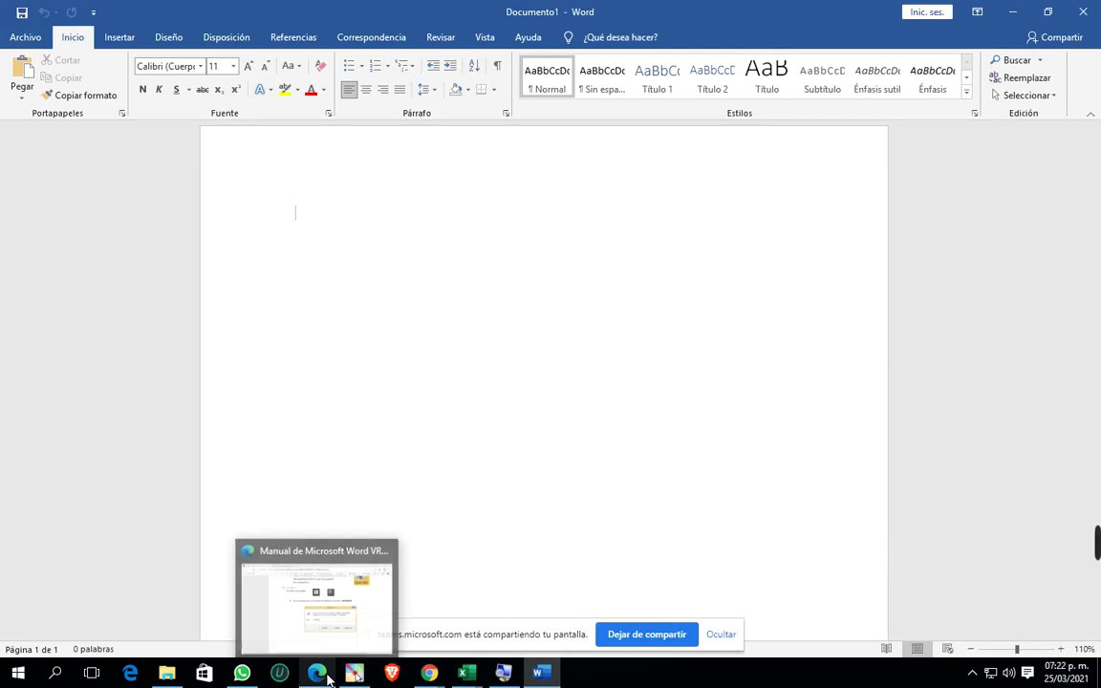
left_click(296, 609)
scroll(438, 564, "down", 10)
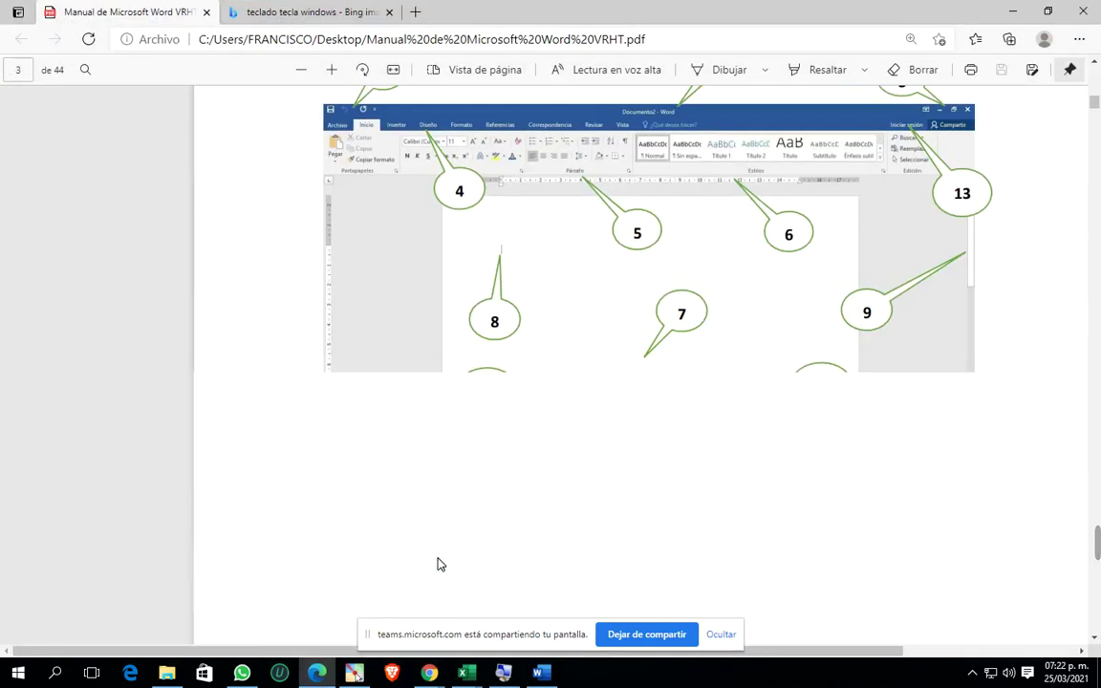
scroll(438, 562, "up", 1)
scroll(438, 564, "up", 1)
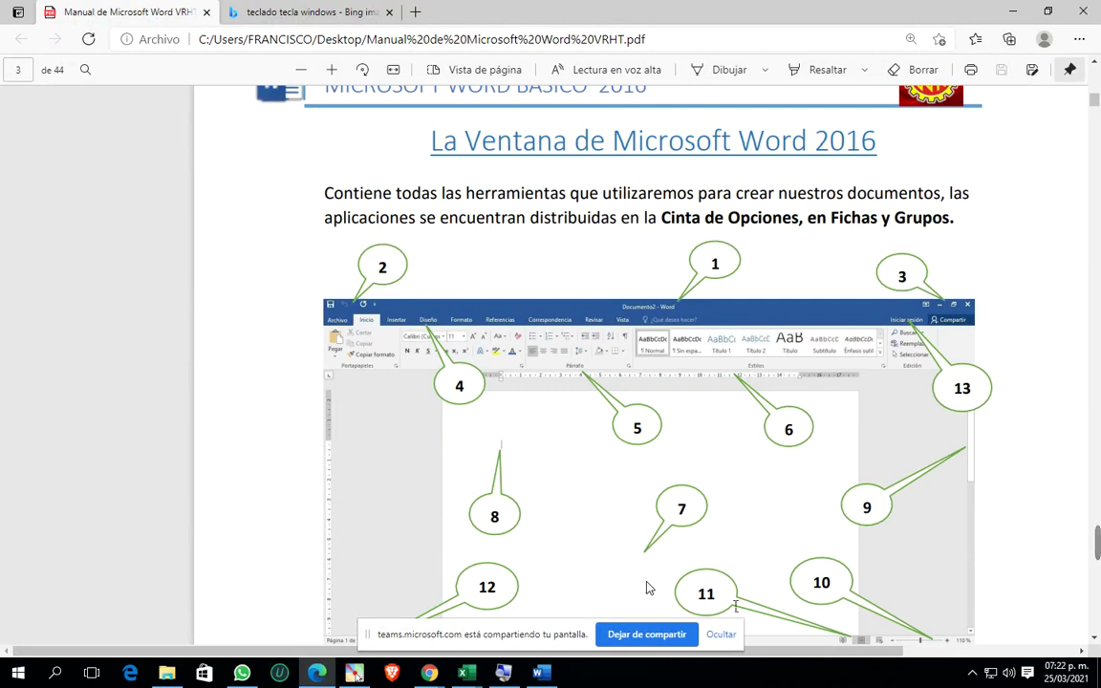
Enlarge the PDF and scroll to page 3's numbered Word window diagram and parts list.
left_click(329, 70)
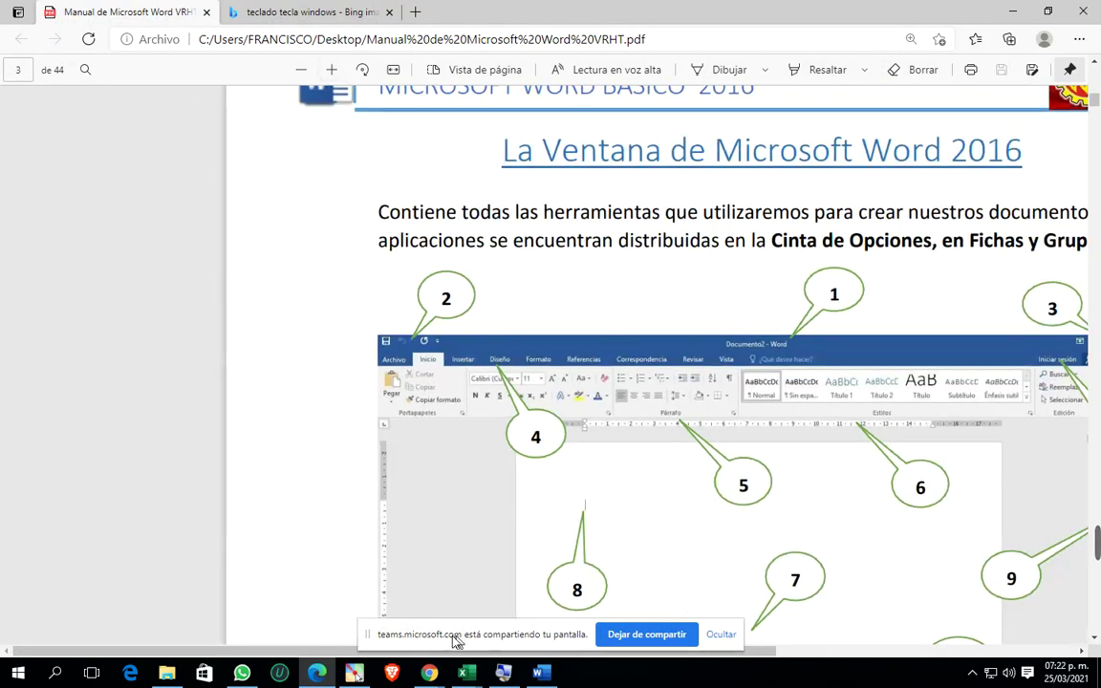
left_click_drag(783, 652, 965, 652)
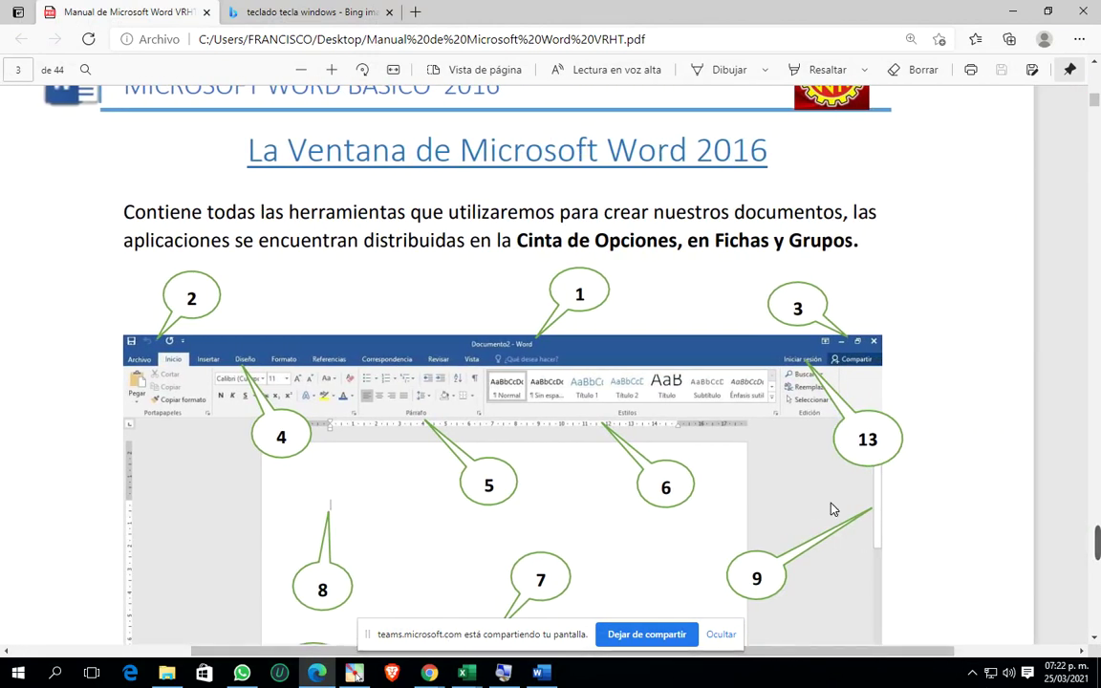
scroll(830, 510, "down", 2)
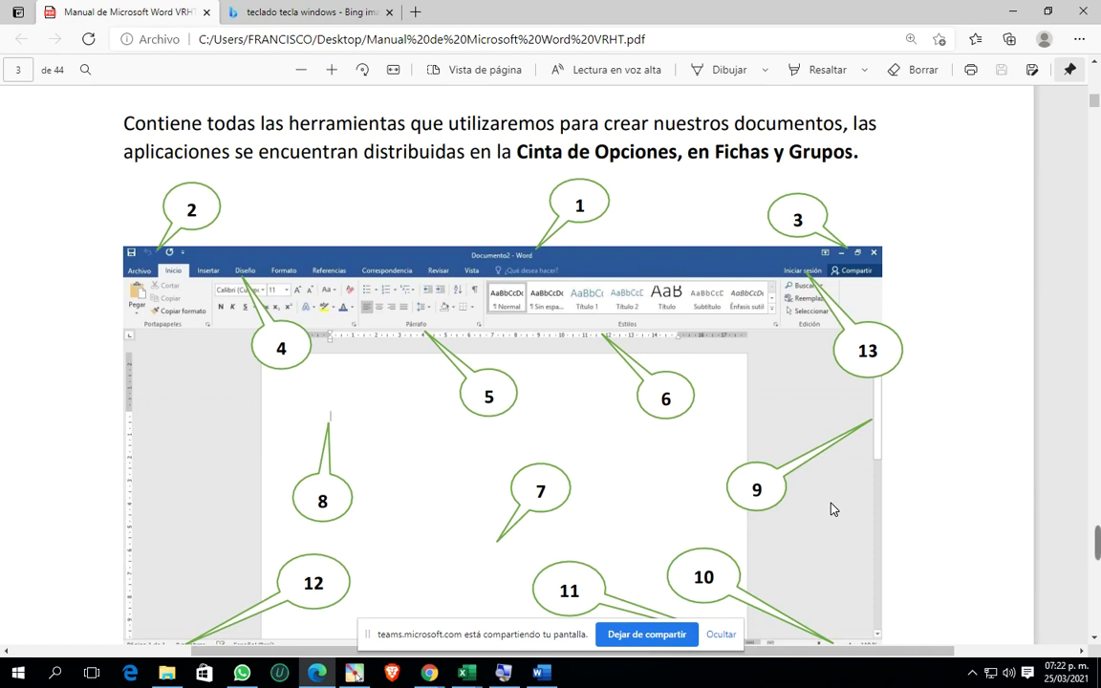
scroll(830, 509, "down", 2)
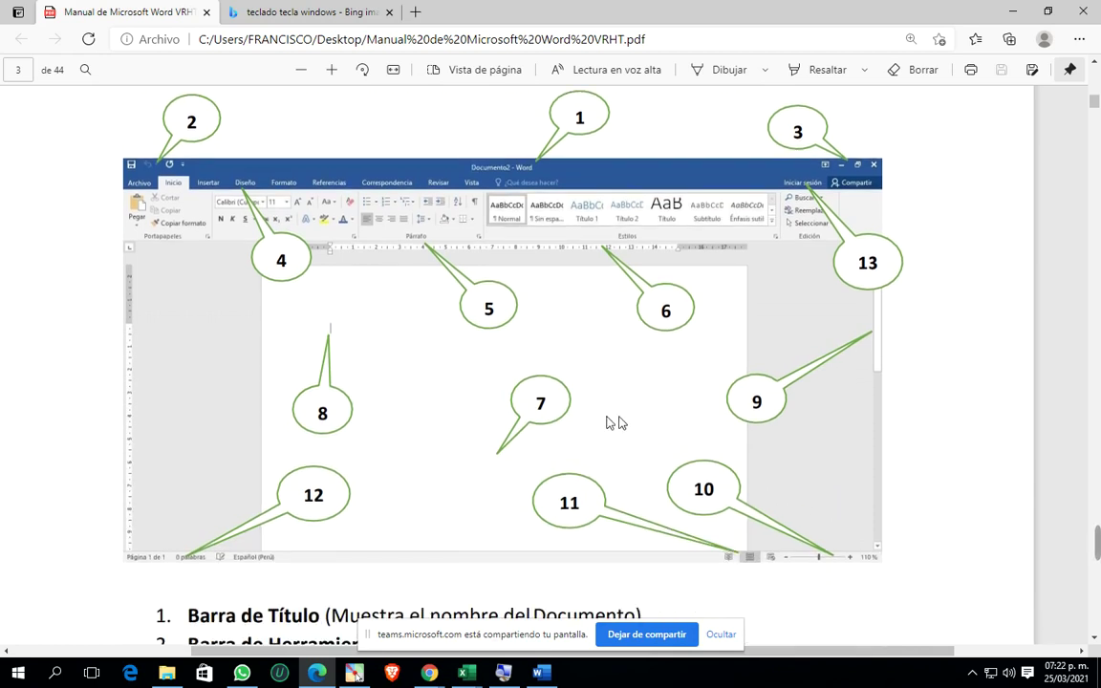
scroll(621, 466, "down", 4)
scroll(621, 466, "up", 4)
scroll(620, 467, "down", 1)
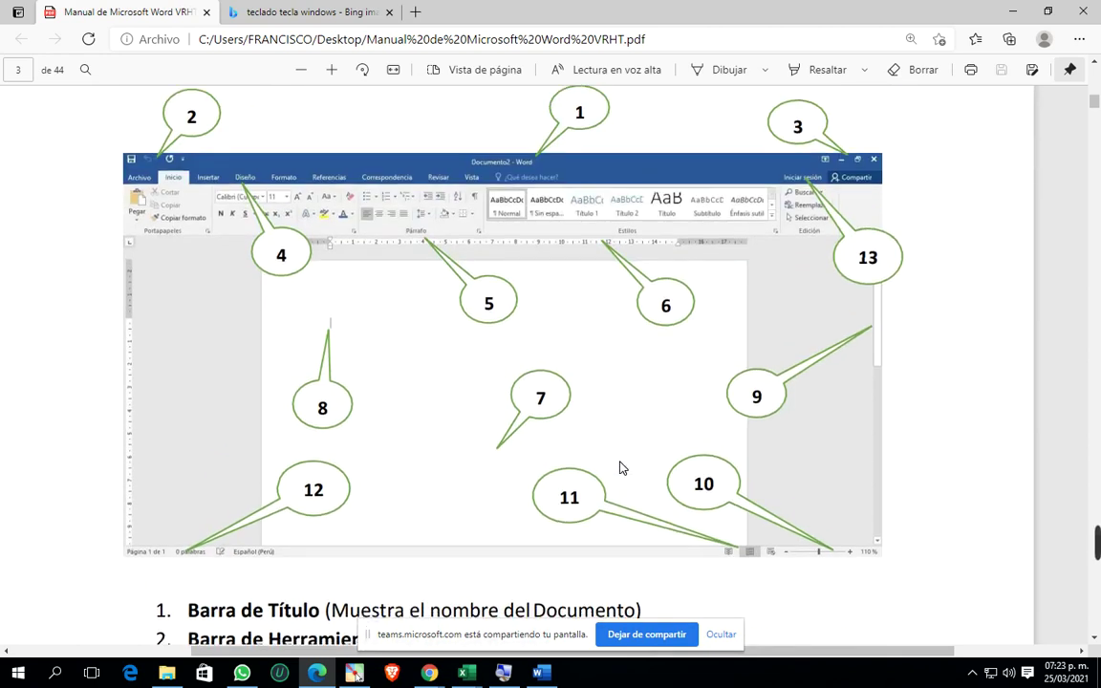
scroll(619, 468, "down", 3)
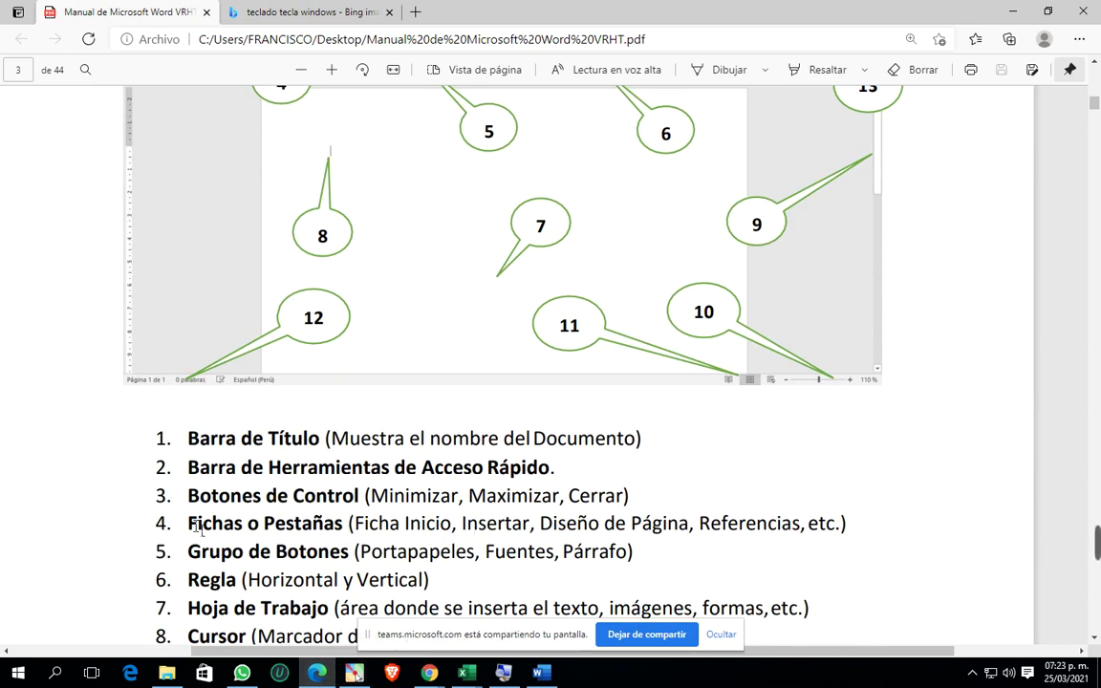
Highlight list item 4, then scroll down and mark item 9's description through number 10.
left_click_drag(199, 529, 832, 522)
scroll(739, 513, "up", 3)
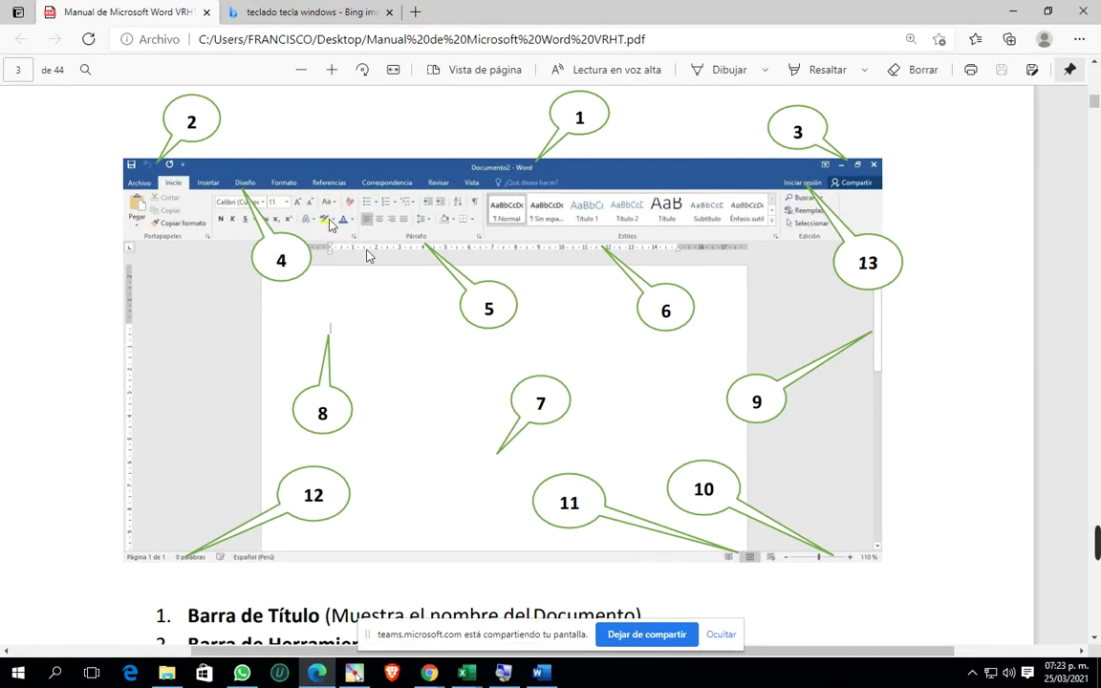
scroll(451, 507, "down", 2)
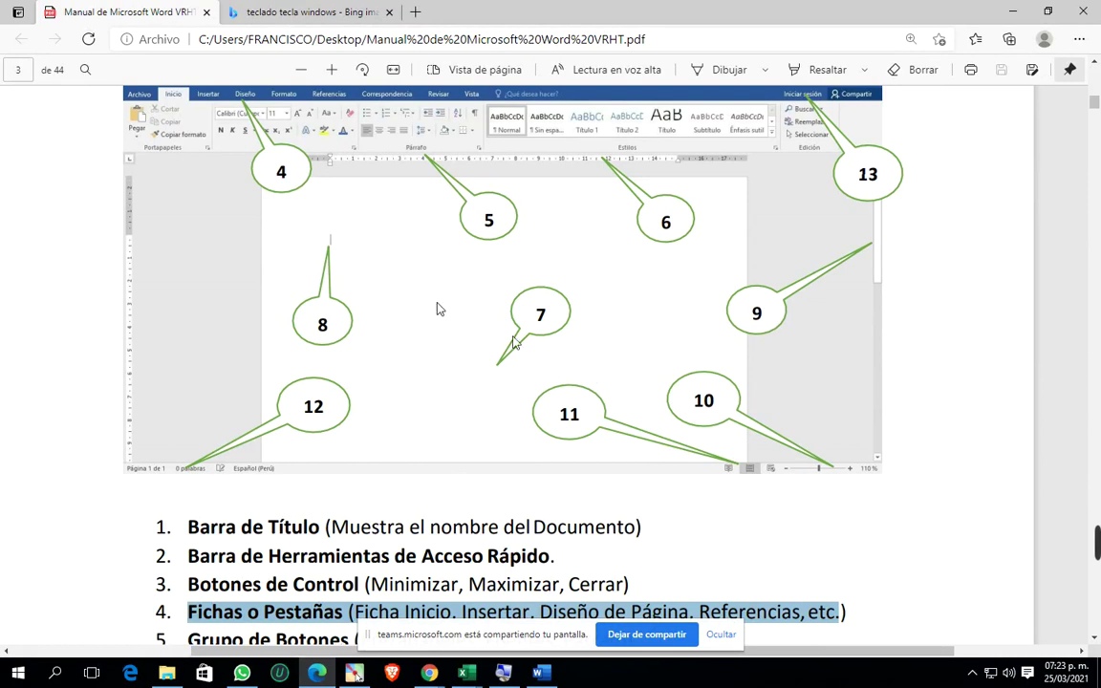
scroll(433, 291, "down", 4)
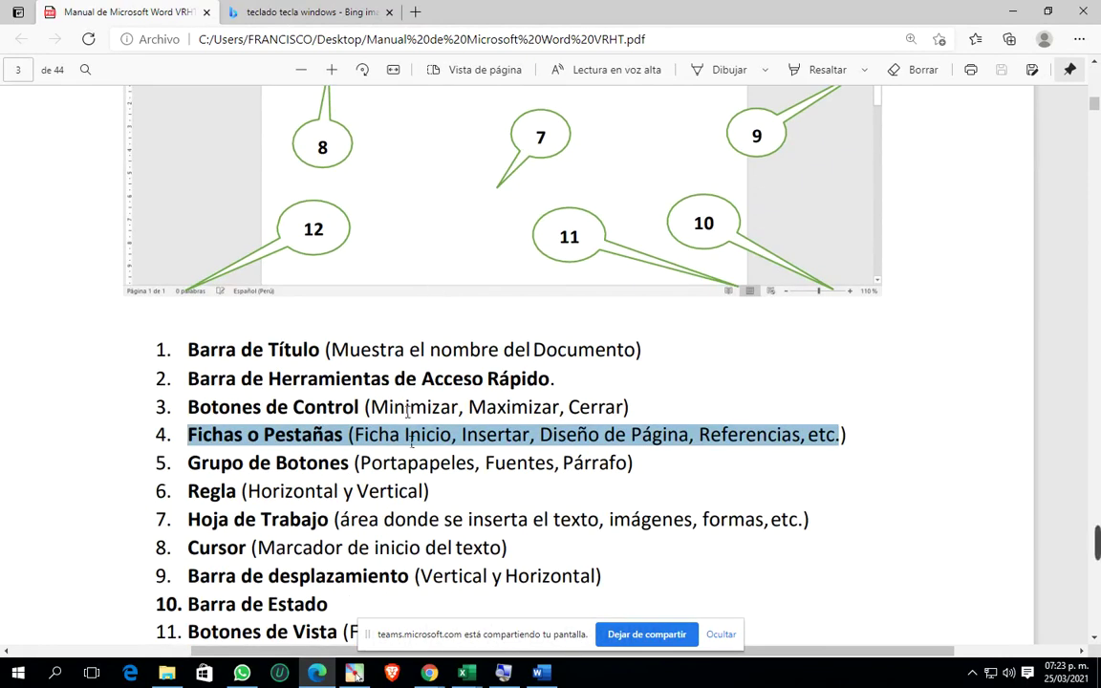
scroll(411, 411, "down", 4)
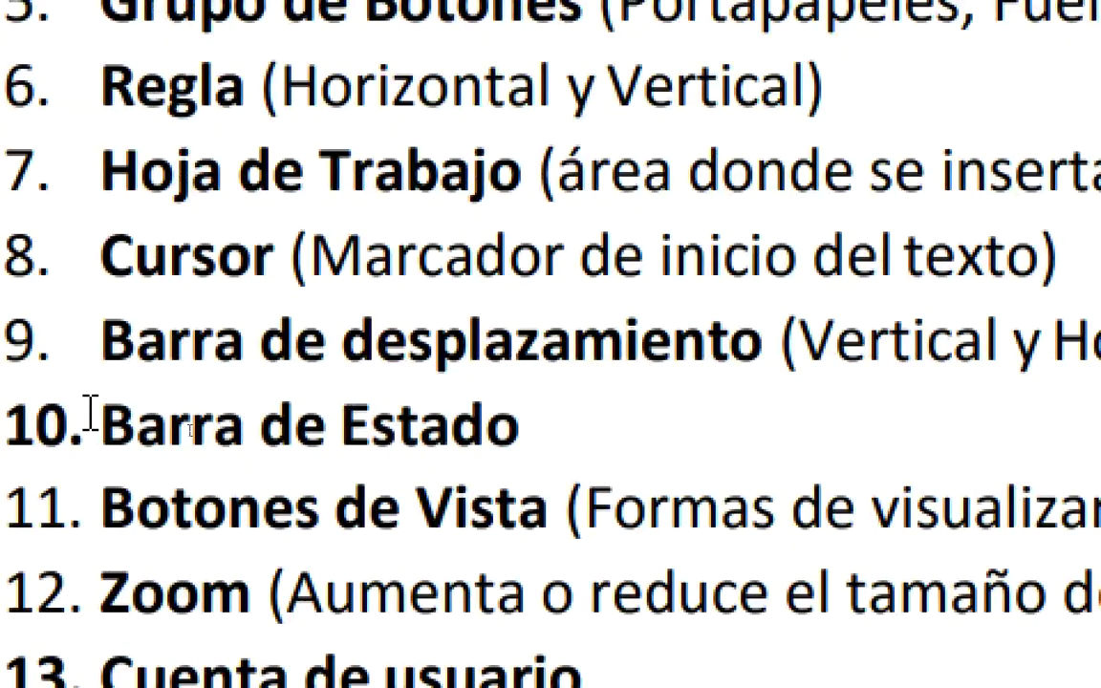
left_click_drag(183, 424, 422, 429)
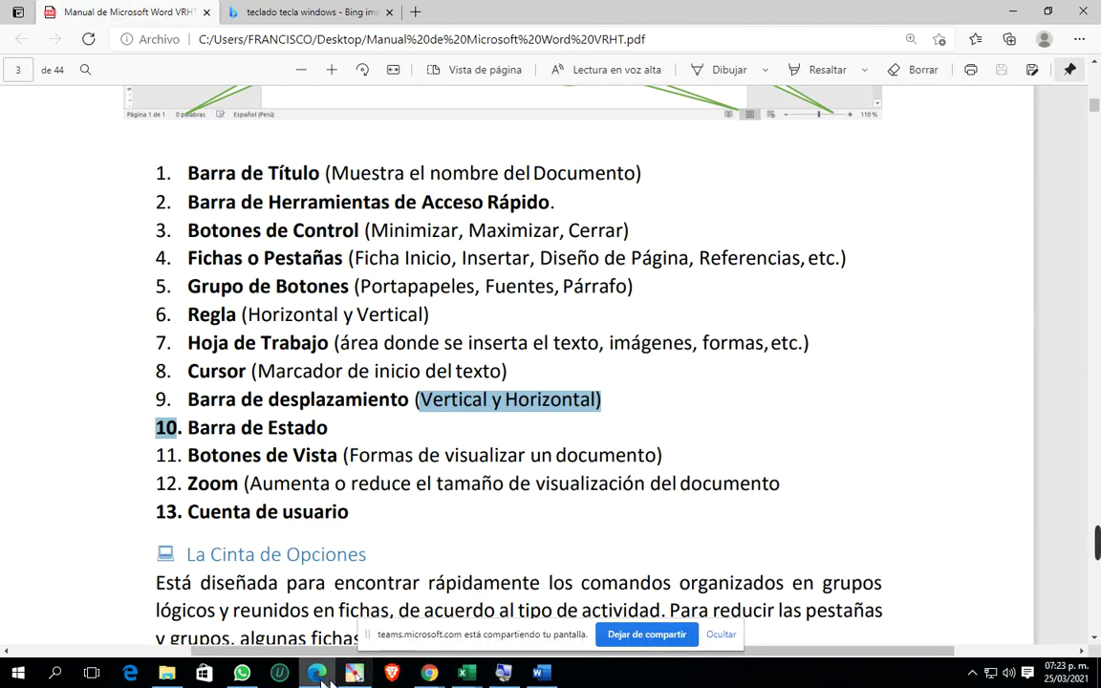
In the Teams meeting, reopen the participant list and admit the lobby guest, then return to Word.
mouse_move(429, 677)
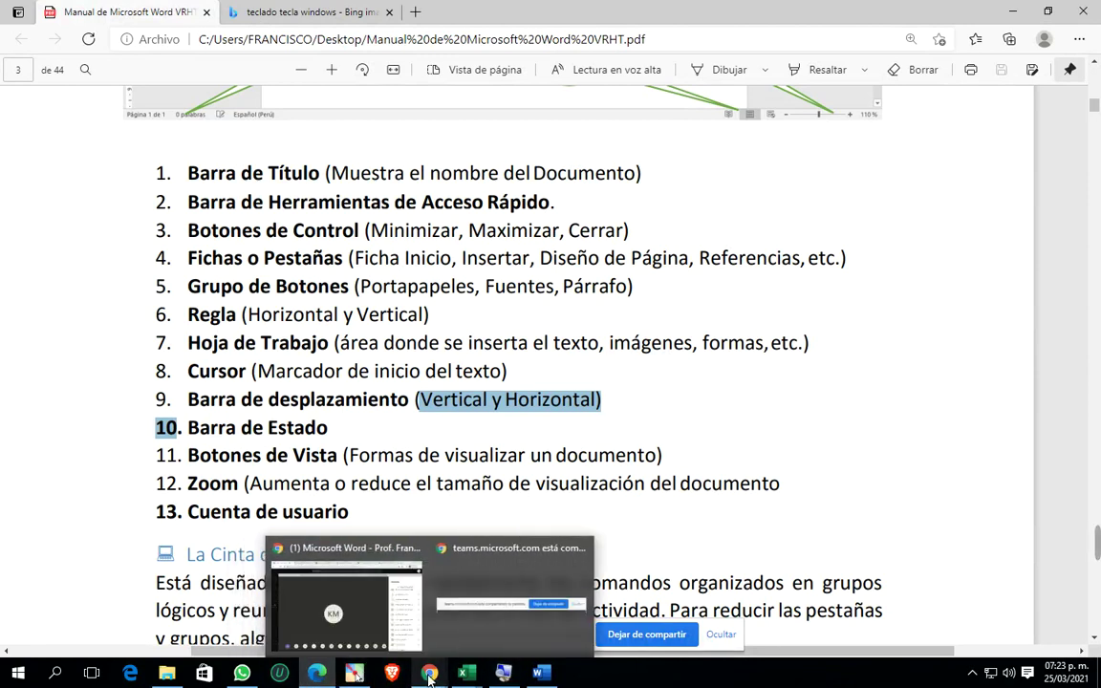
left_click(346, 602)
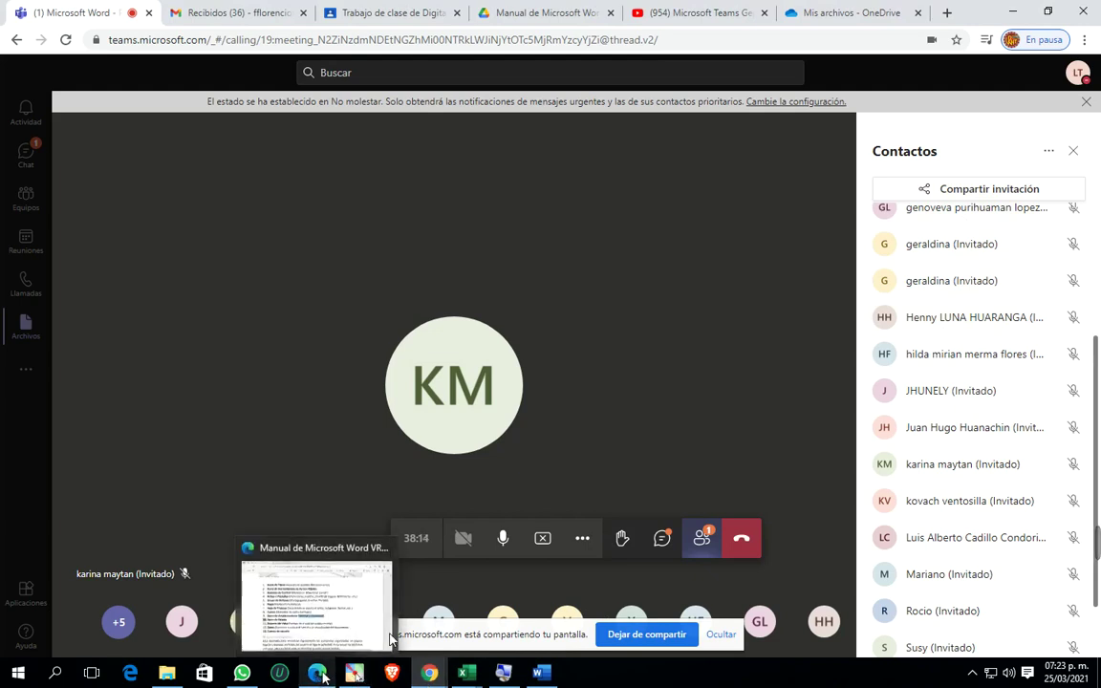
left_click(1076, 152)
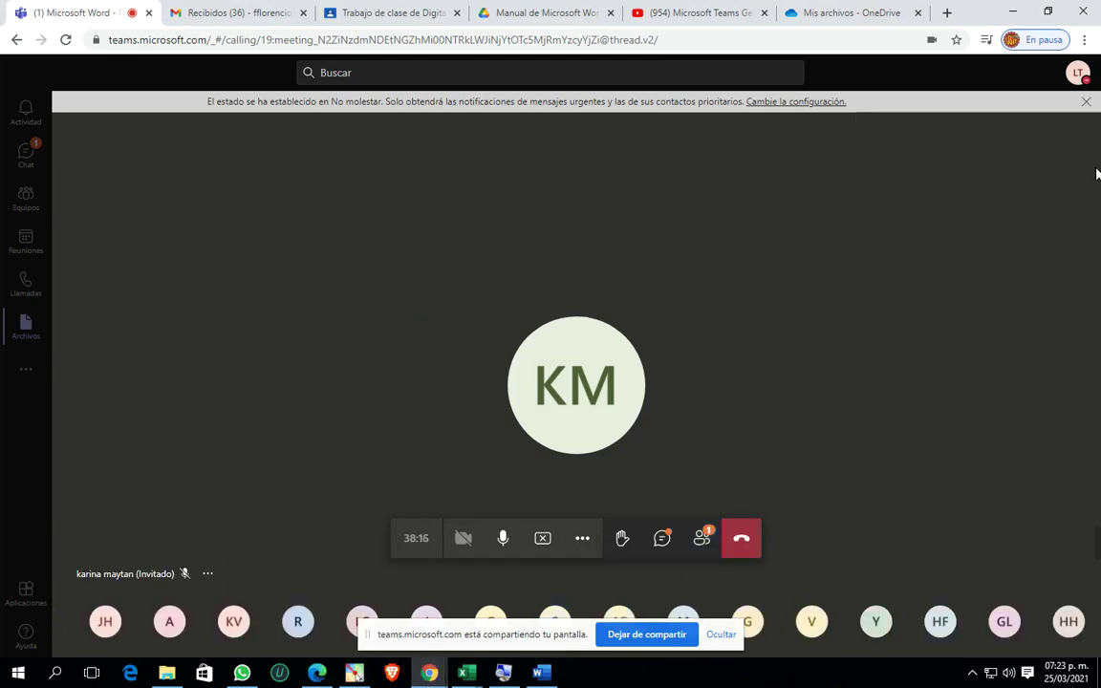
left_click(694, 540)
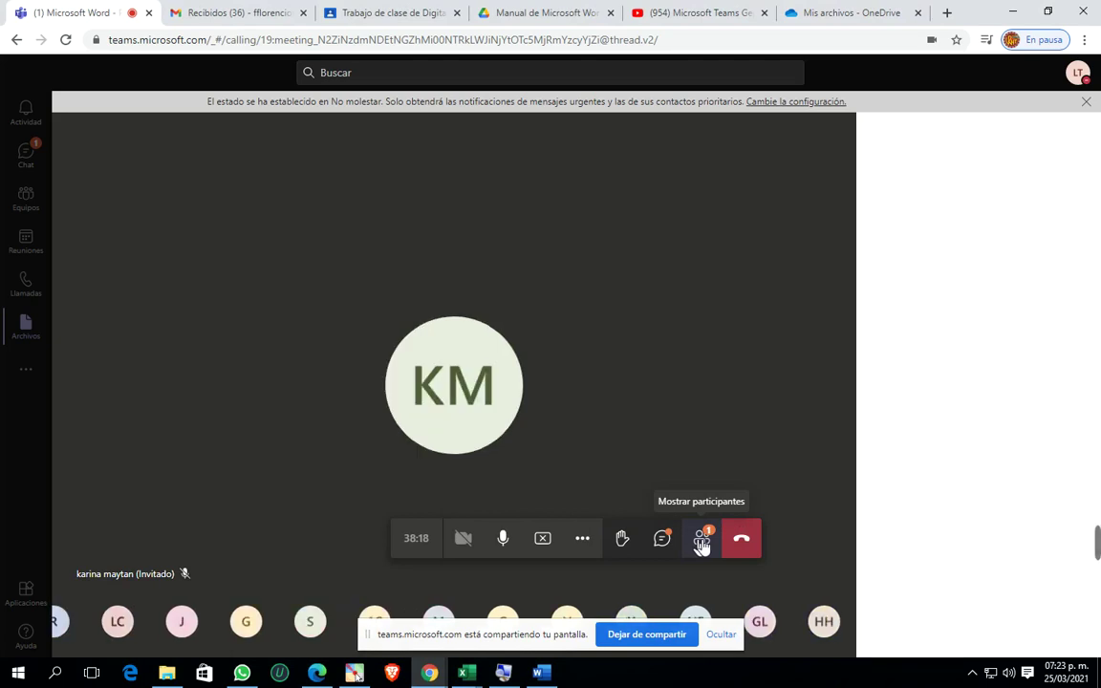
scroll(1010, 339, "up", 5)
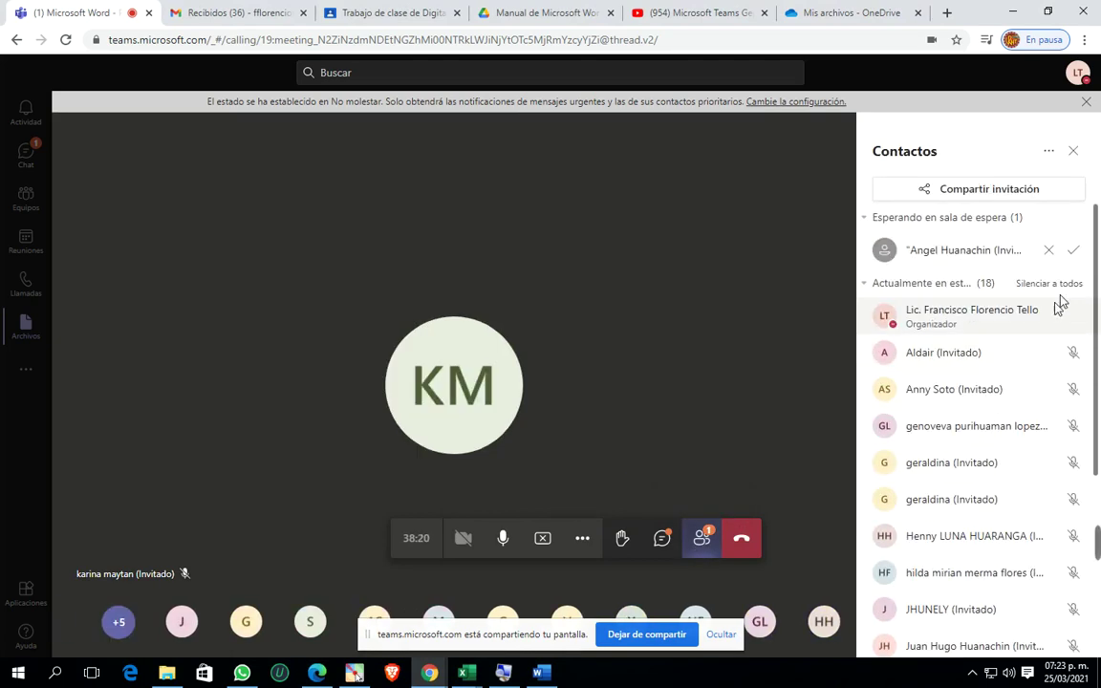
left_click(1074, 251)
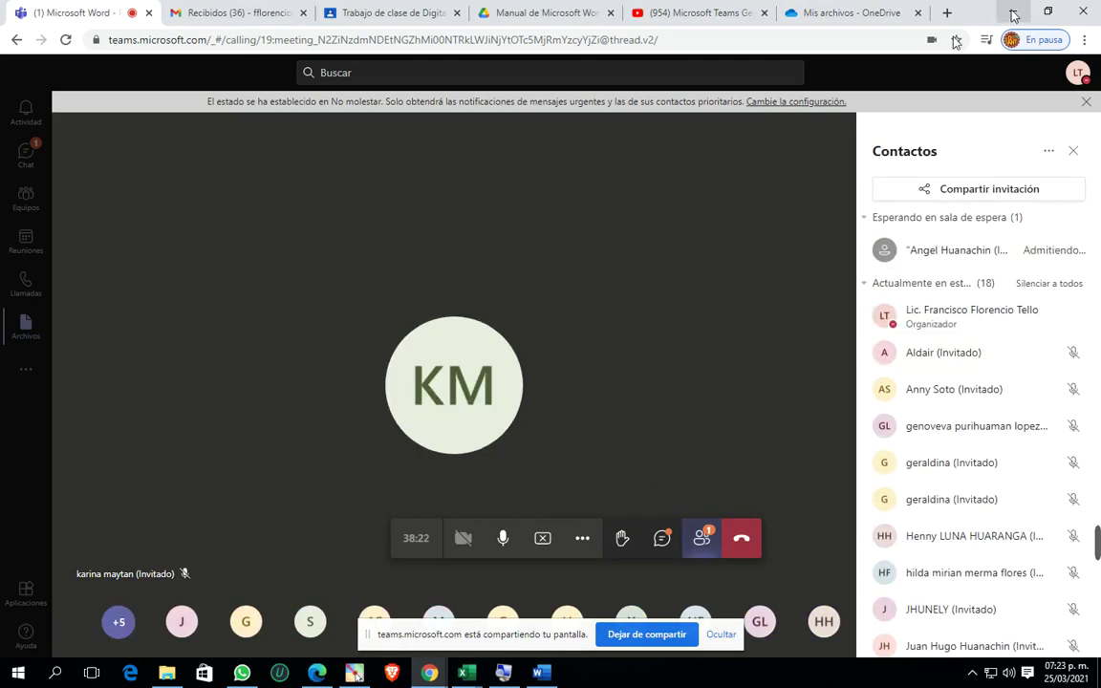
left_click(542, 673)
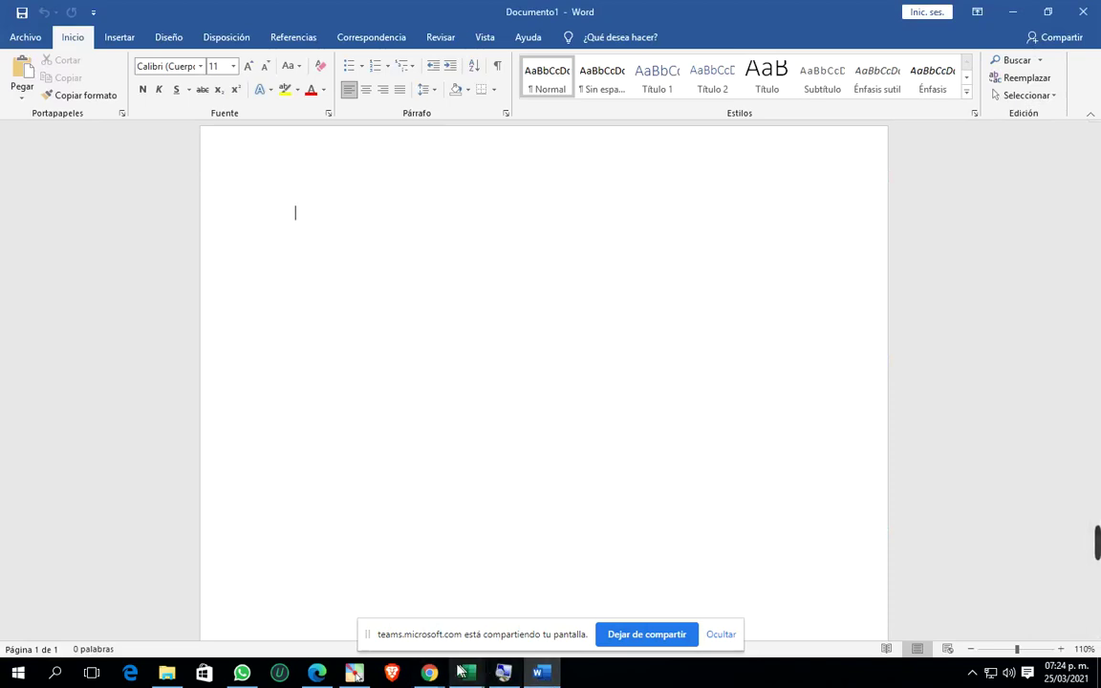
Bring the Word manual PDF back to the front and scroll down toward page 5.
mouse_move(318, 679)
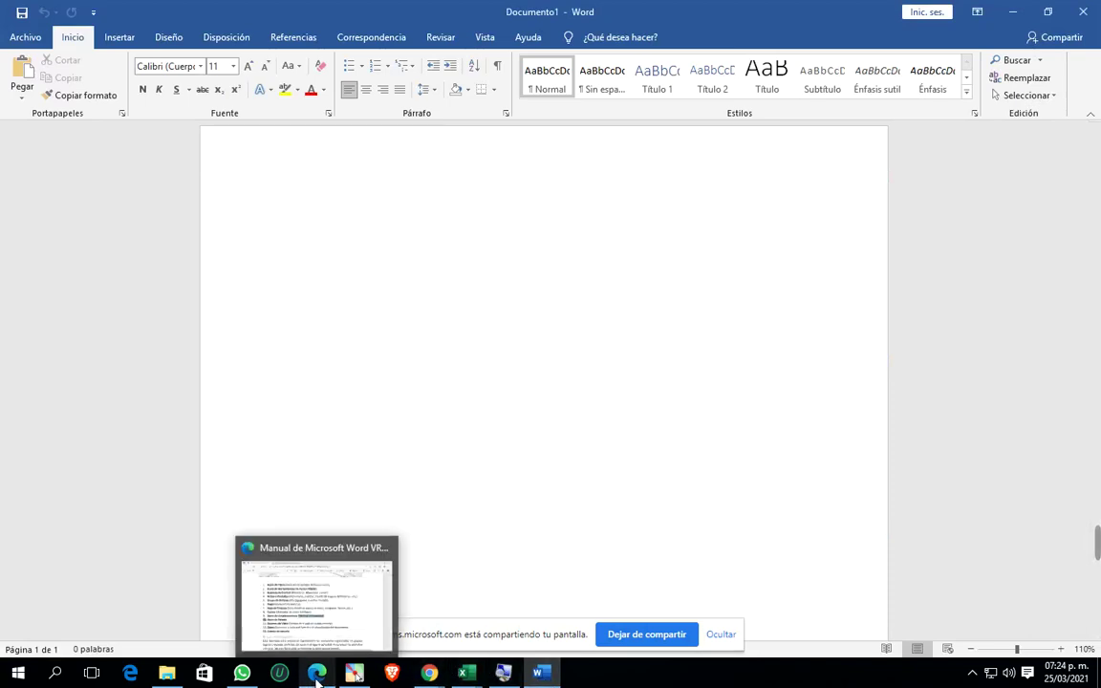
mouse_move(352, 675)
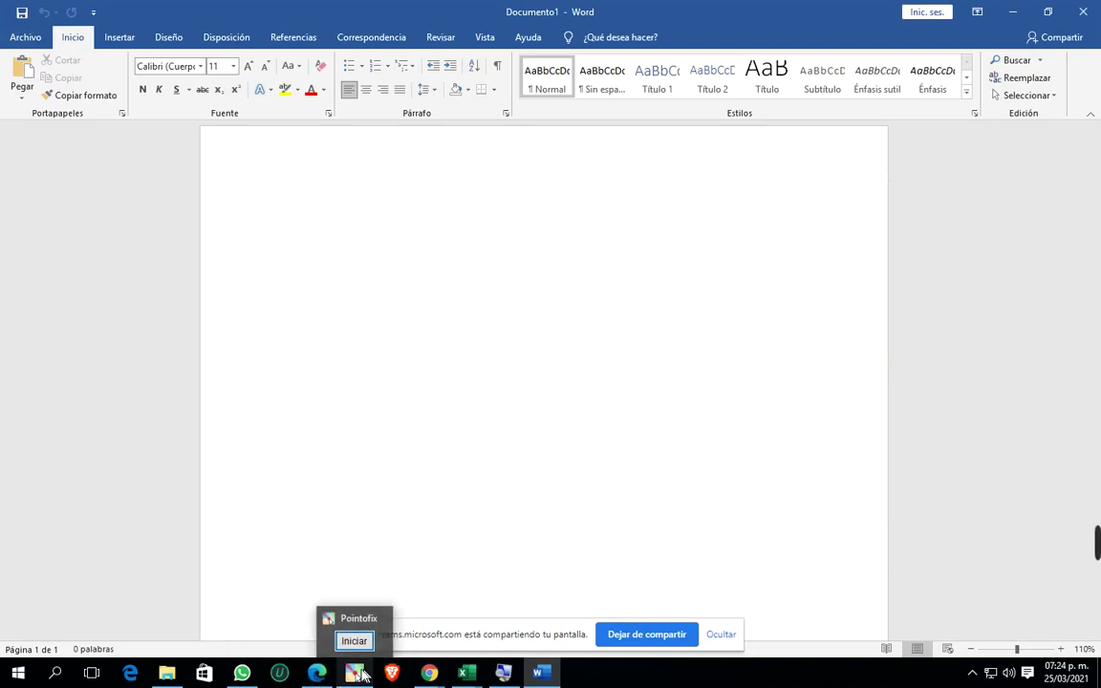
left_click(315, 631)
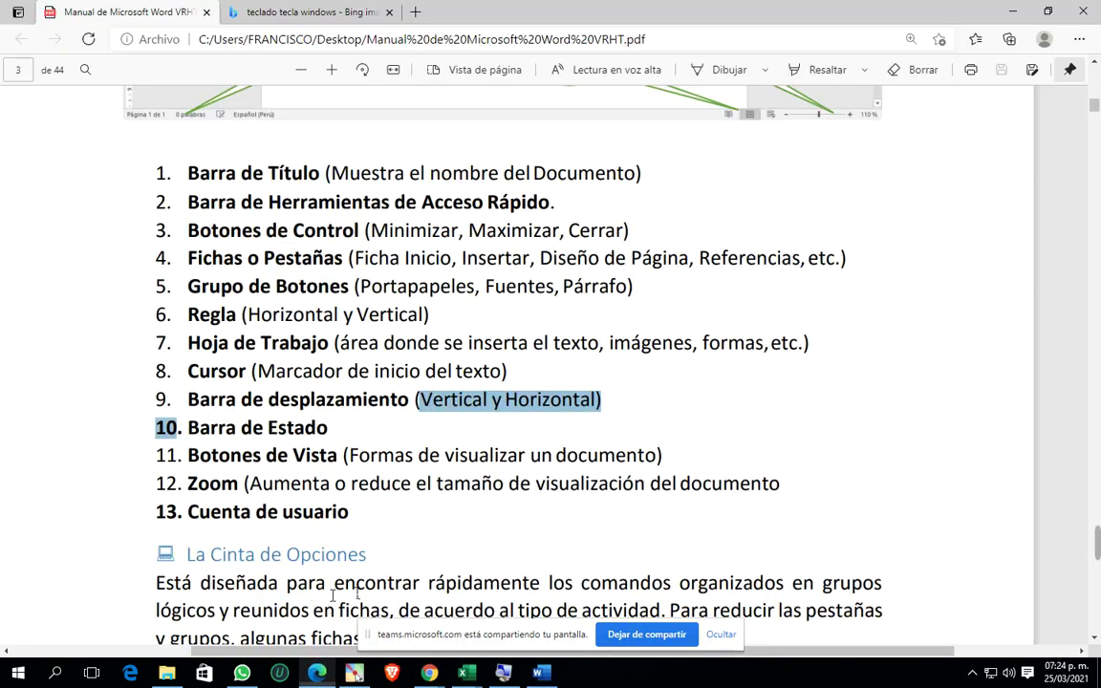
scroll(485, 491, "down", 3)
scroll(417, 489, "down", 2)
scroll(417, 490, "down", 2)
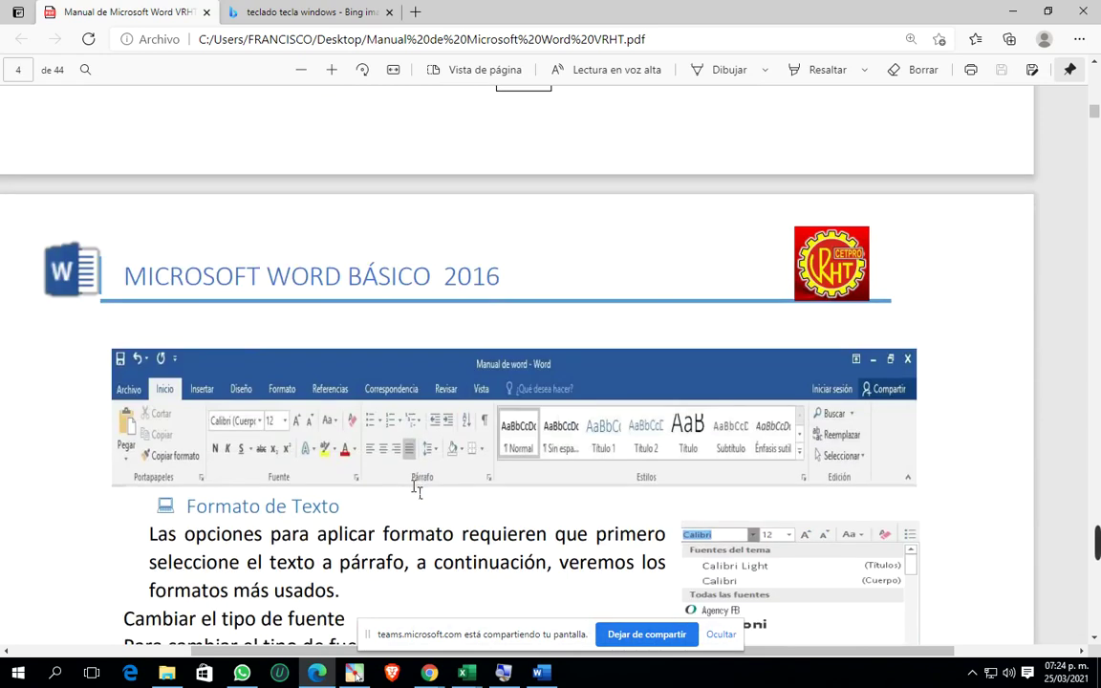
scroll(417, 489, "down", 3)
scroll(417, 487, "down", 4)
scroll(416, 487, "down", 4)
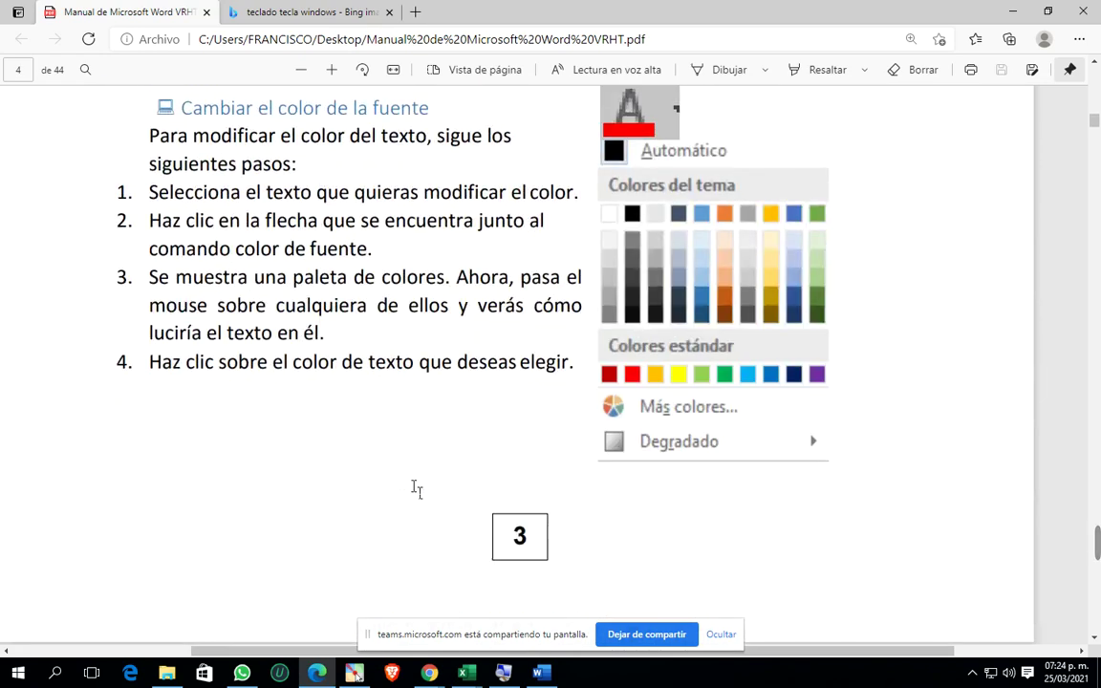
scroll(416, 487, "down", 4)
scroll(416, 489, "down", 4)
Settle on Ejemplo 1's 'El Tiburón azul' story and move the Pointofix toolbox aside.
scroll(417, 489, "up", 2)
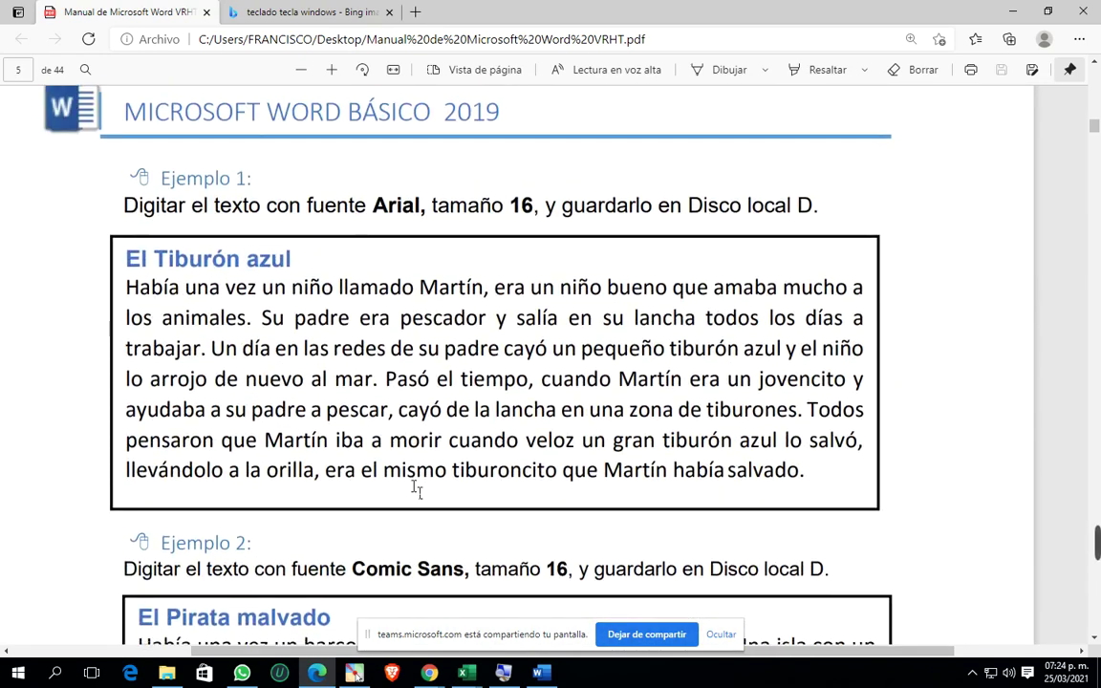
scroll(417, 490, "down", 6)
scroll(417, 492, "down", 4)
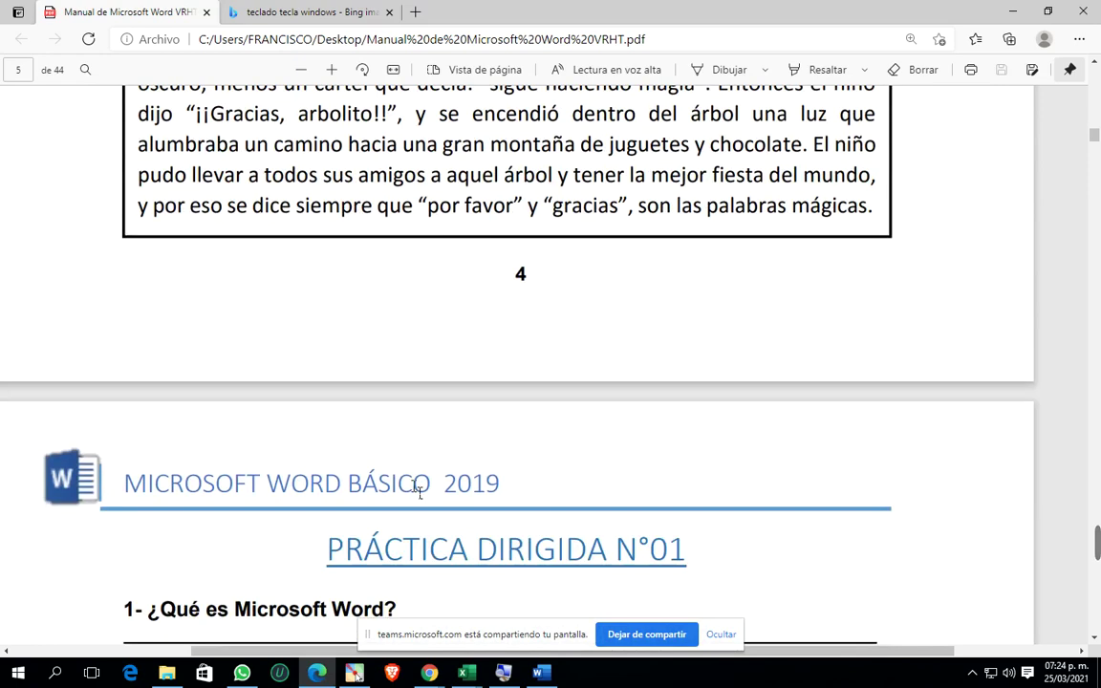
scroll(418, 492, "up", 4)
scroll(418, 492, "up", 4)
scroll(418, 493, "up", 4)
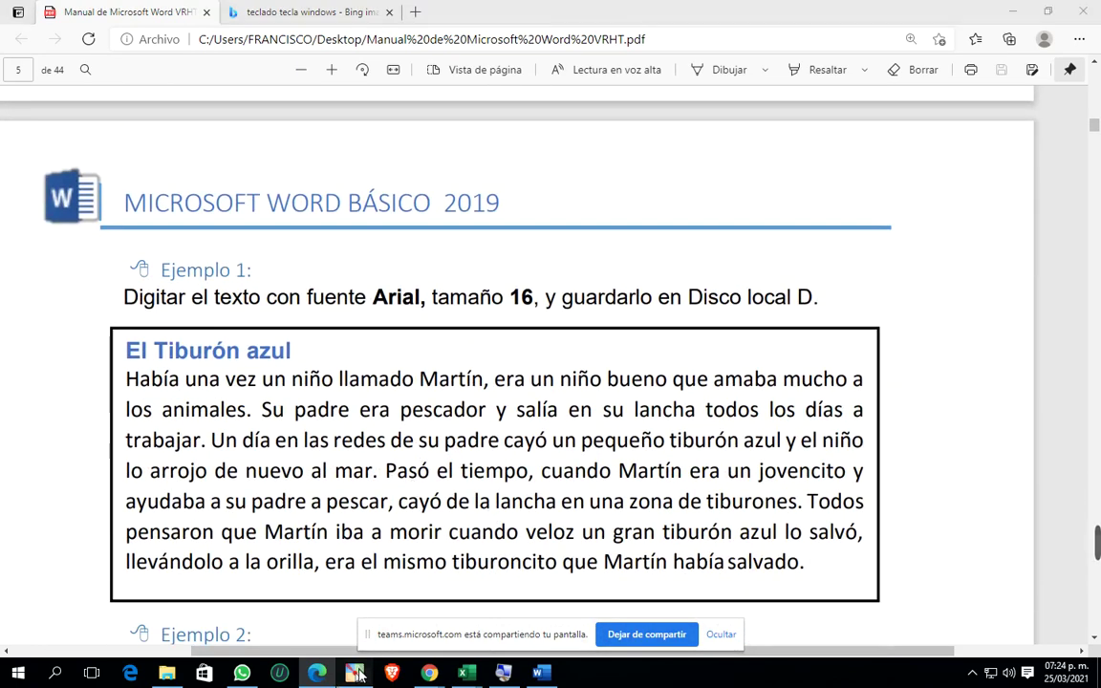
left_click_drag(738, 124, 929, 135)
Frame the 'El Tiburón azul' story in red, capture it as a region screenshot, then clear the drawing.
left_click(938, 154)
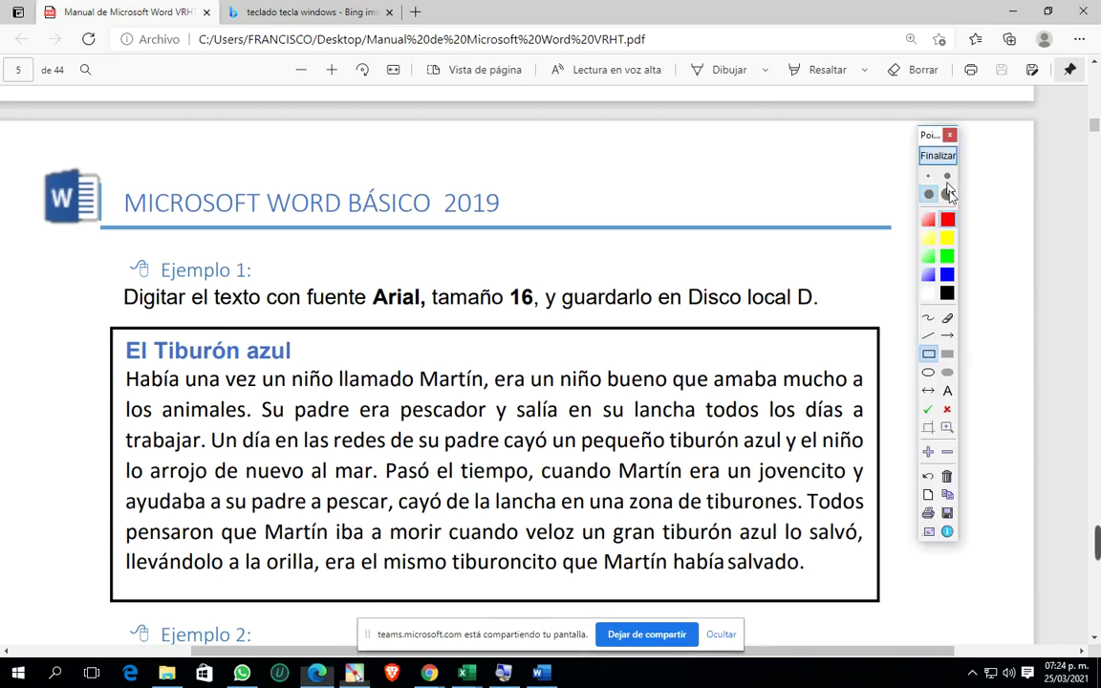
left_click_drag(99, 312, 873, 602)
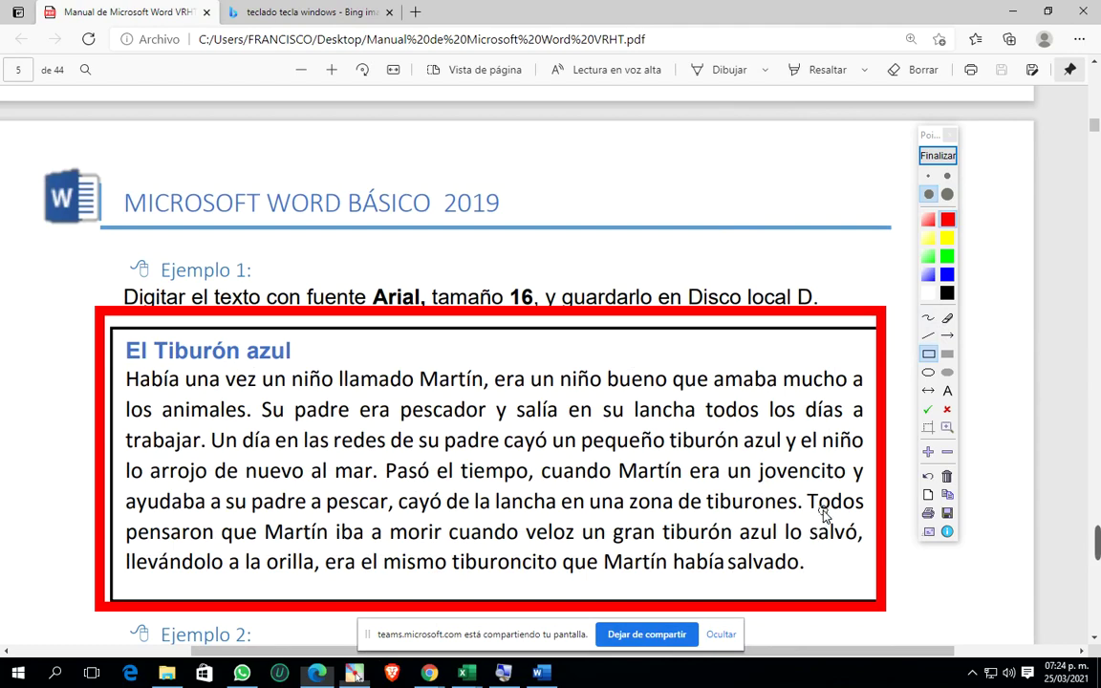
key("Print")
left_click_drag(80, 294, 887, 627)
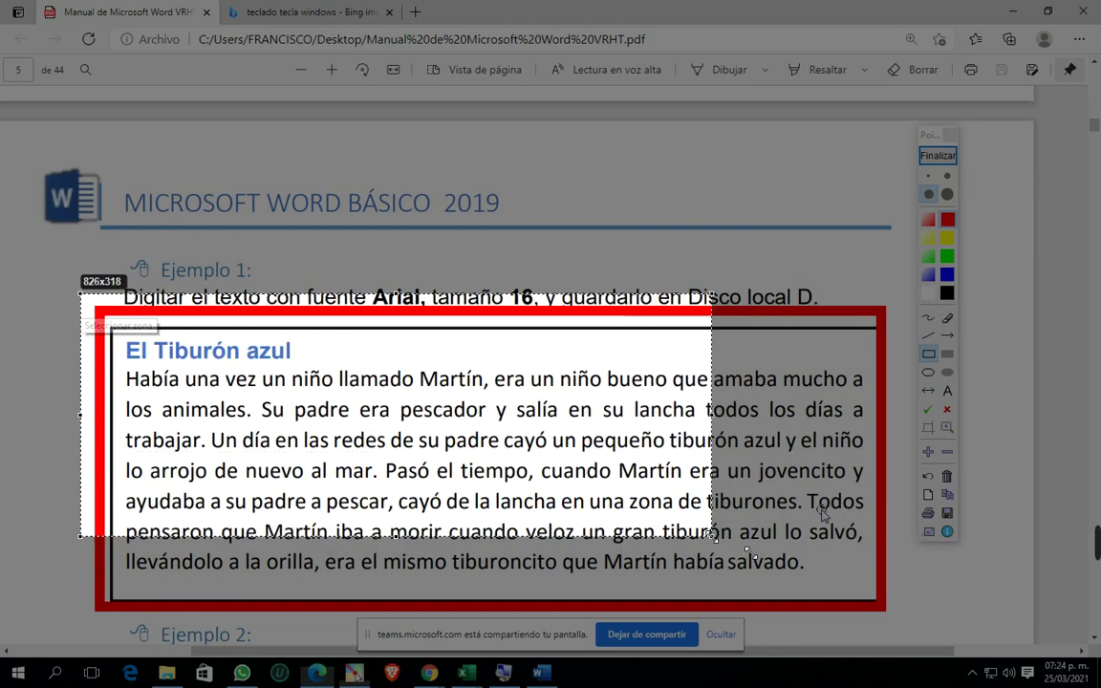
key("ctrl+c")
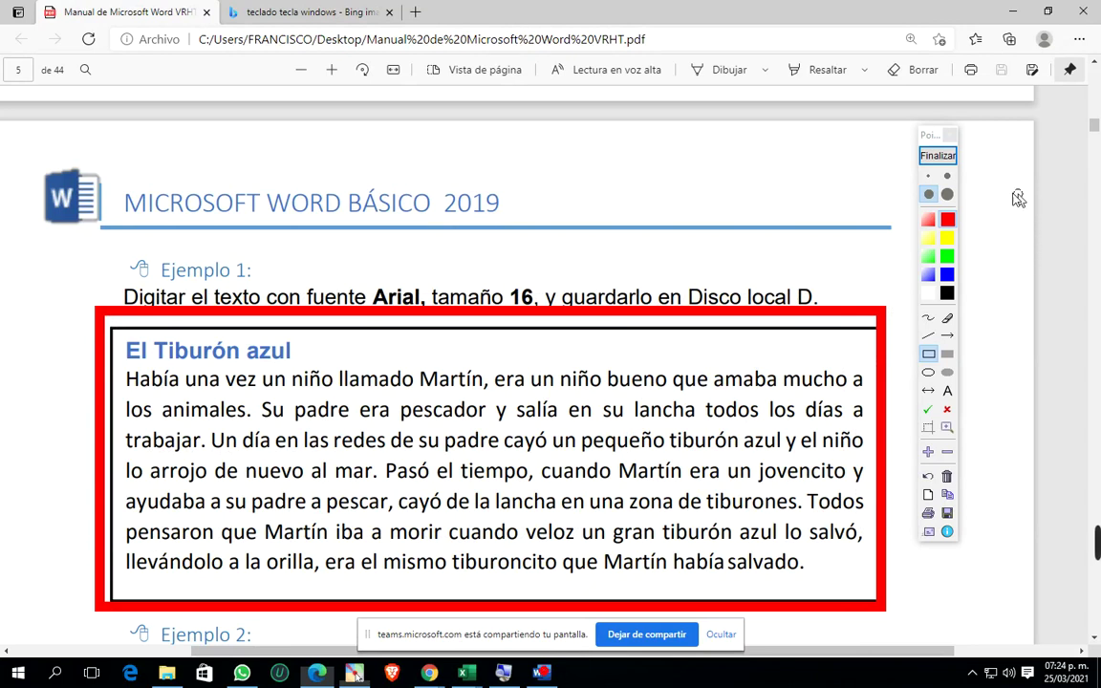
left_click(937, 155)
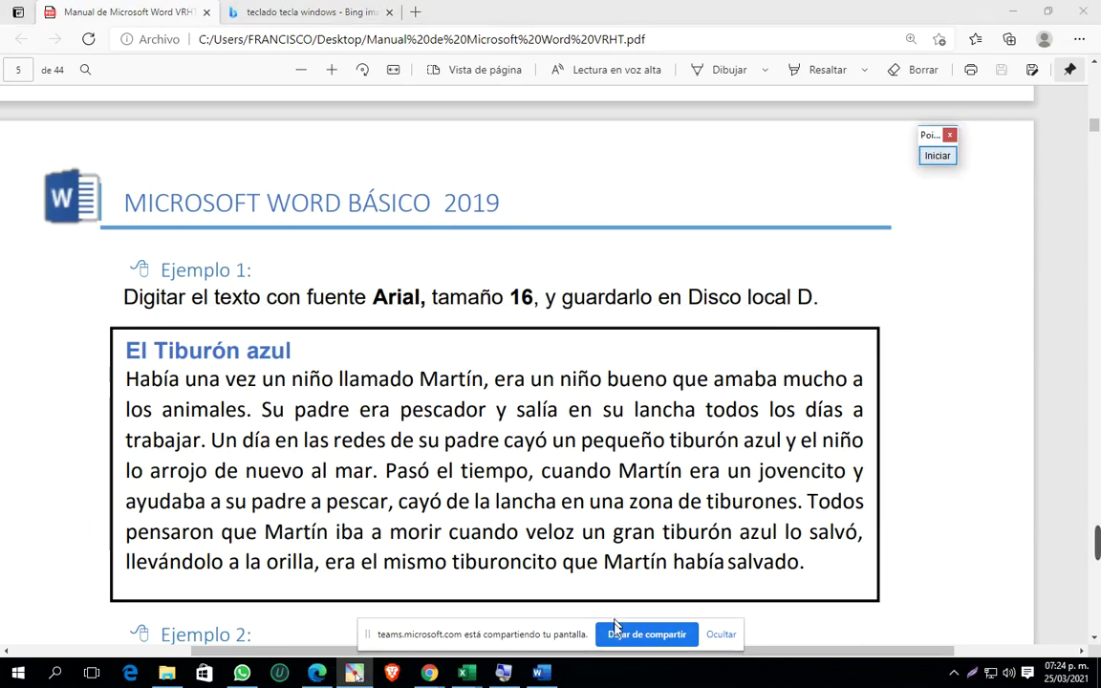
left_click(537, 672)
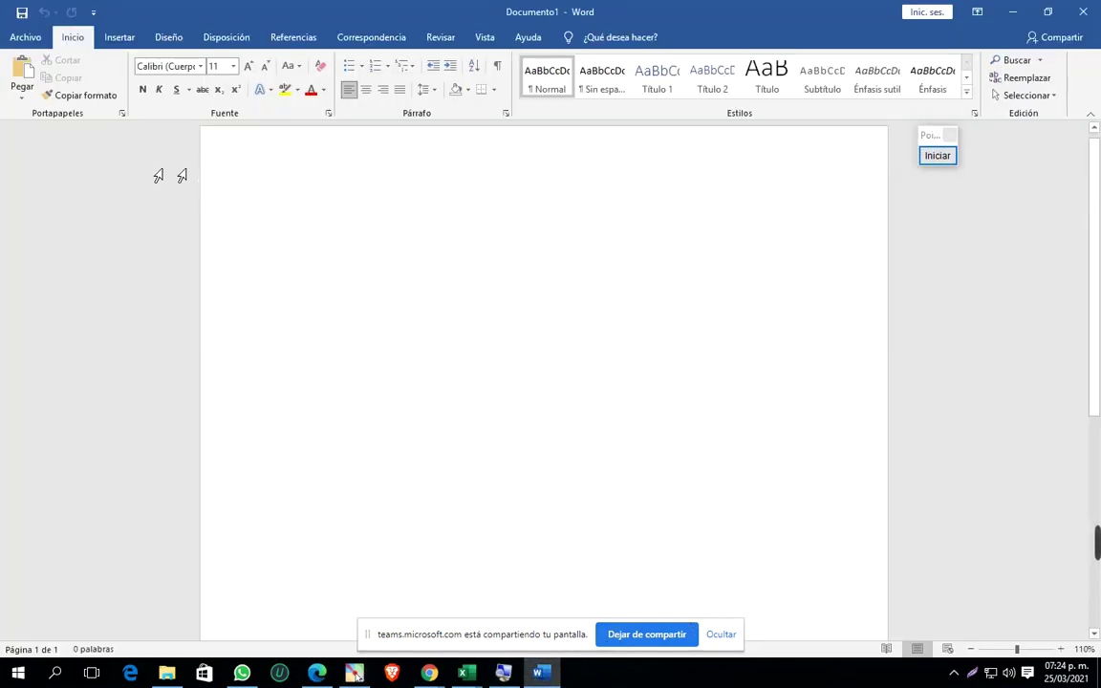
Paste the story screenshot into Word and set its wrapping to Delante del texto.
left_click(21, 74)
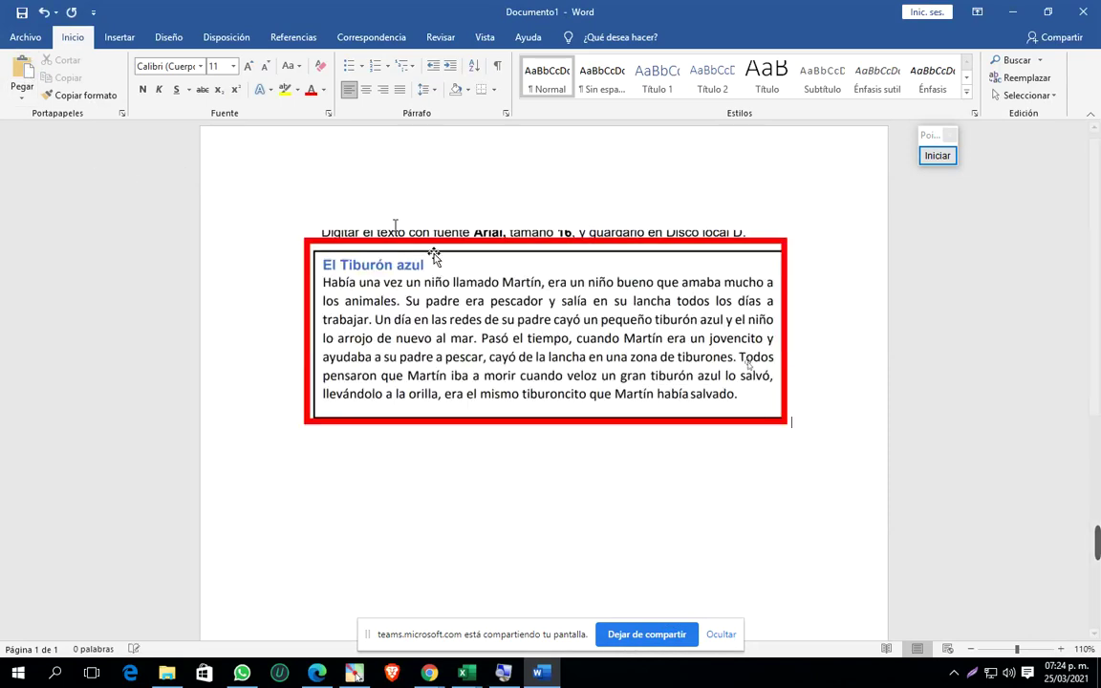
double_click(482, 315)
left_click(776, 77)
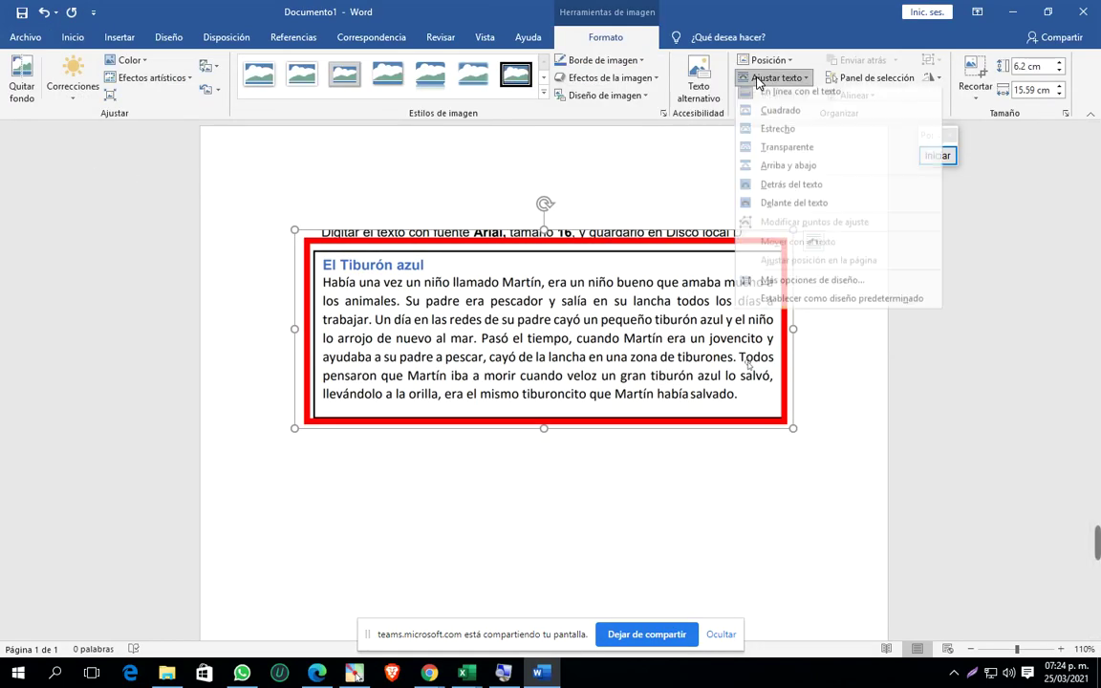
left_click(793, 203)
Drag the picture lower on the page and place the insertion point above it.
left_click_drag(609, 276, 597, 367)
left_click(368, 189)
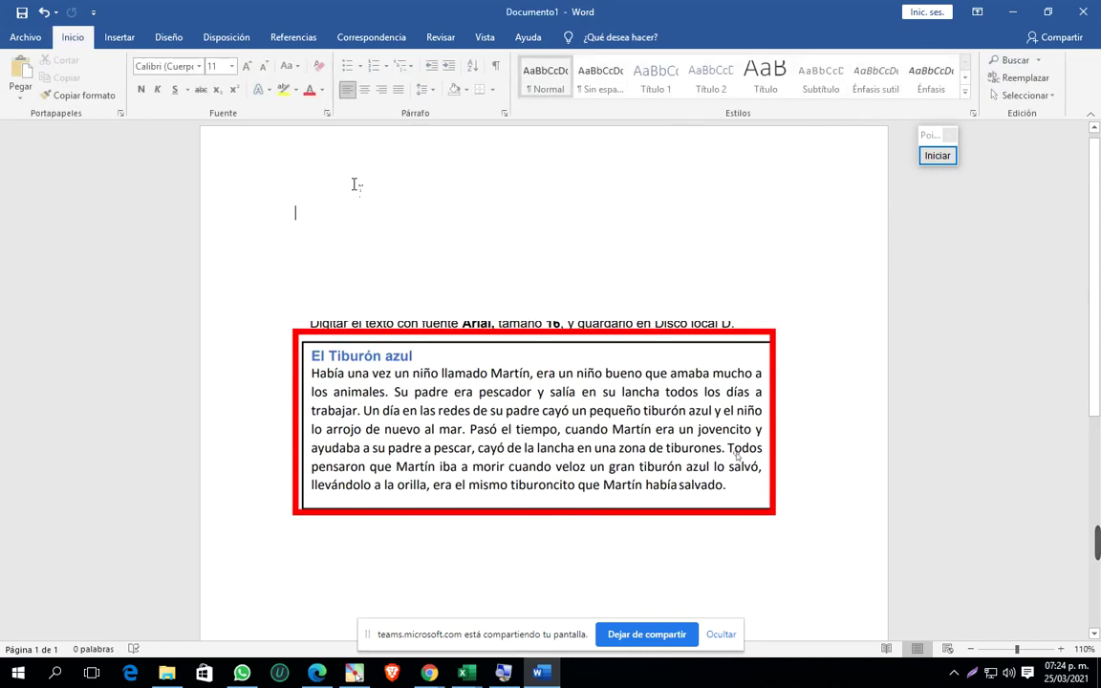
mouse_move(433, 678)
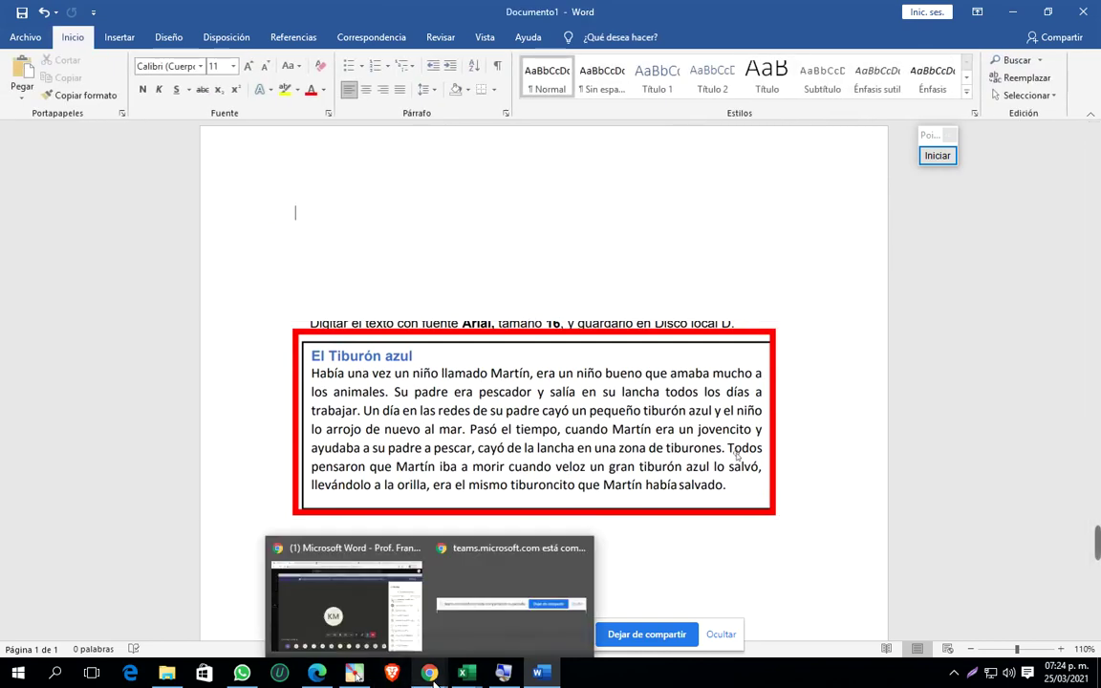
left_click(352, 556)
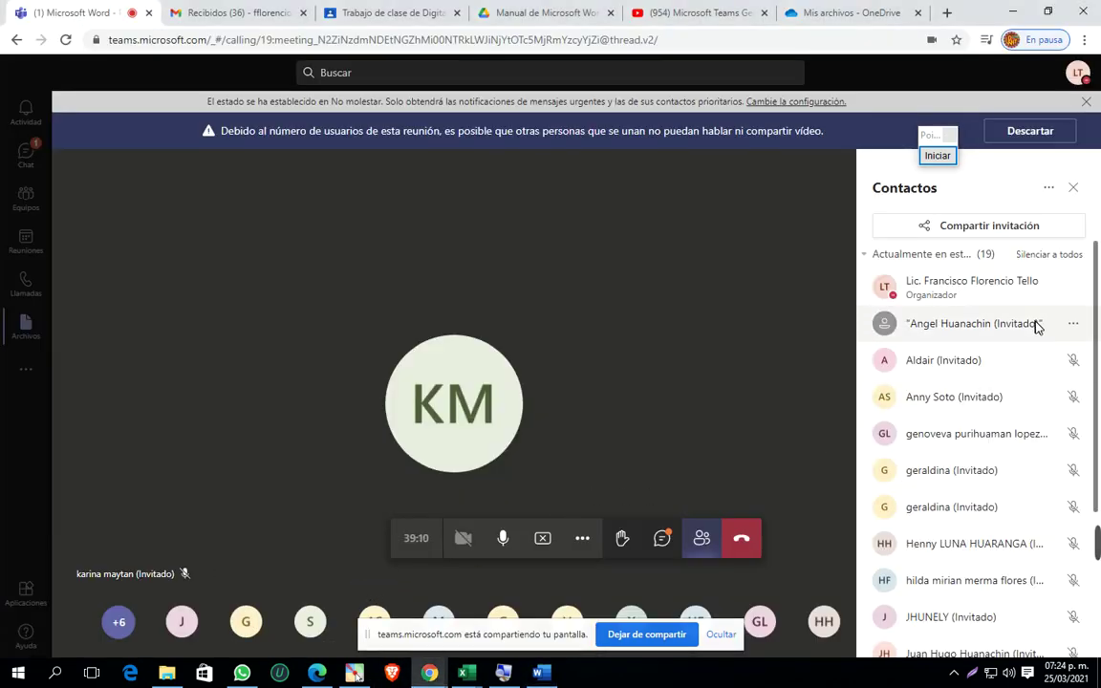
In the Teams meeting, swap the participant list for the meeting chat and read it, then return to Word.
left_click(701, 541)
left_click(701, 541)
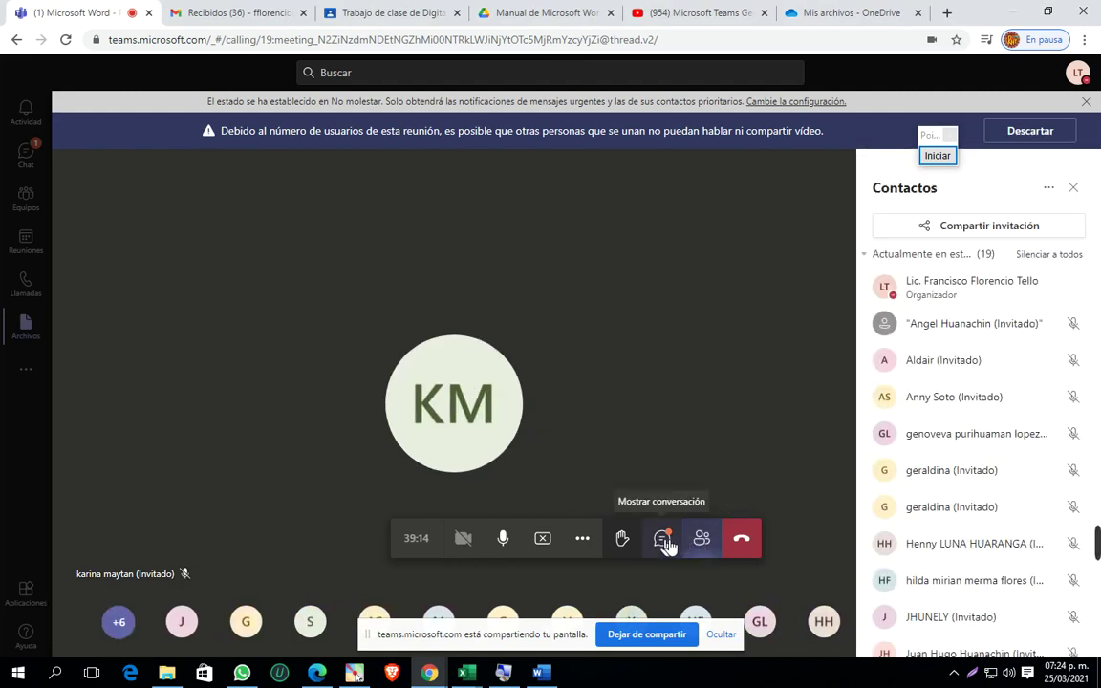
left_click(666, 541)
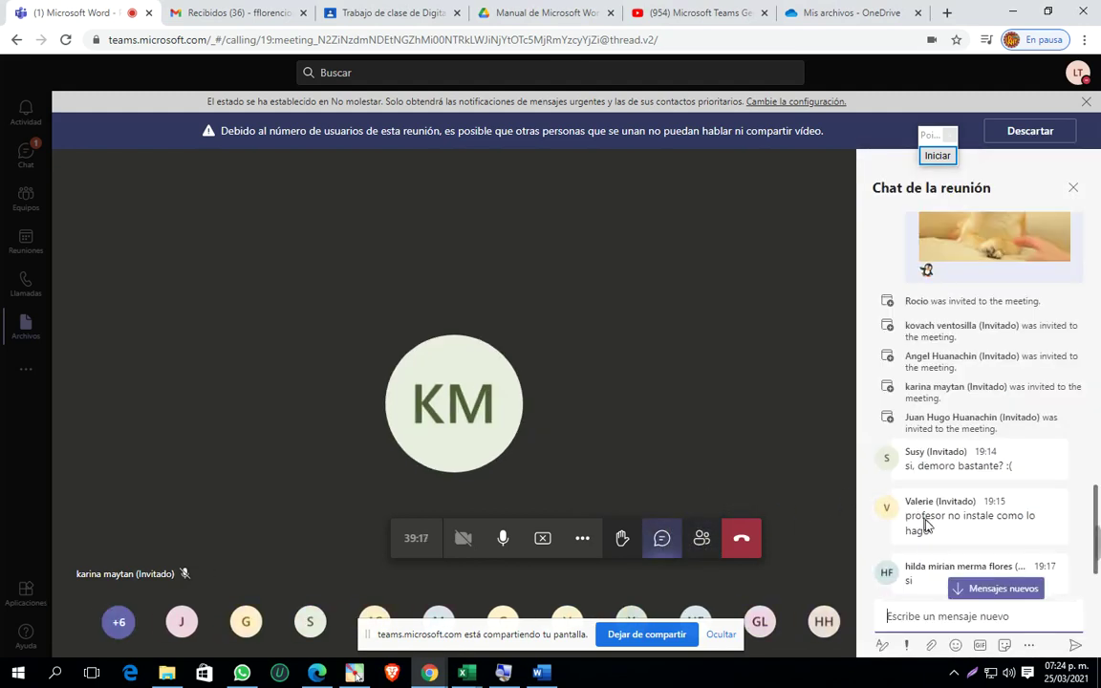
scroll(942, 525, "down", 1)
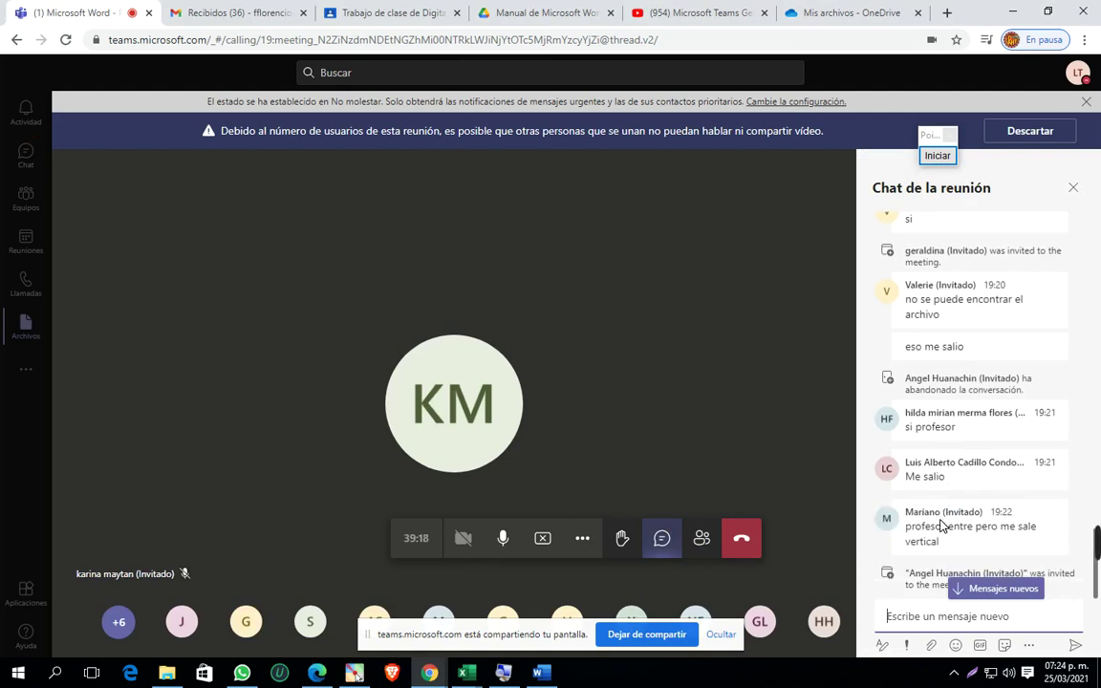
scroll(988, 529, "up", 2)
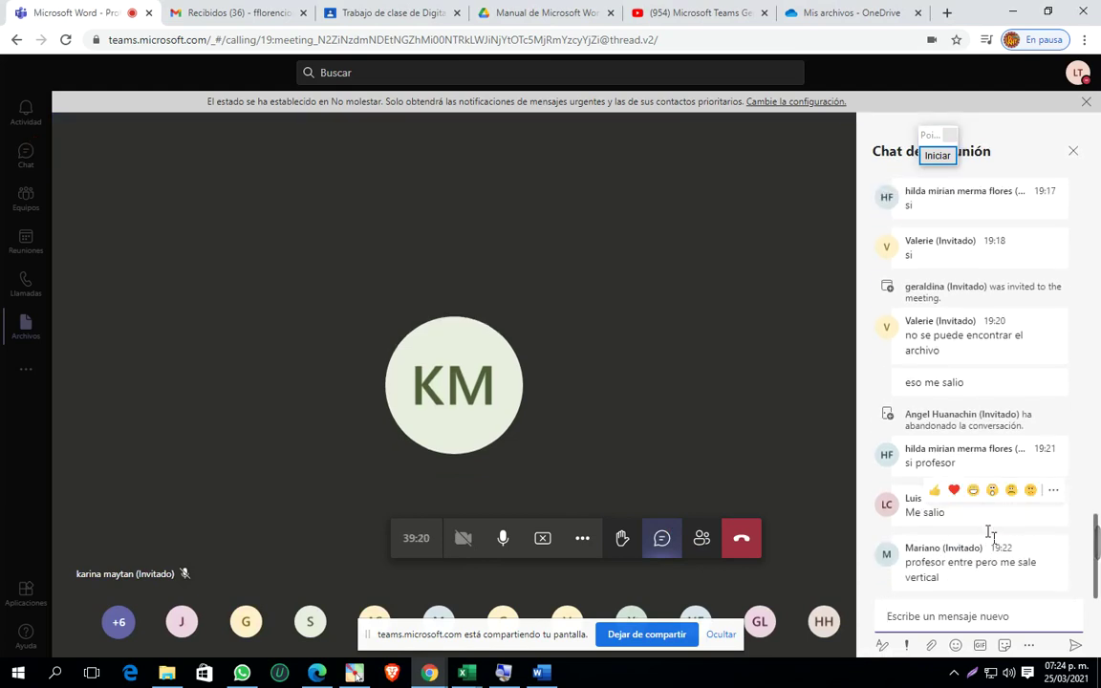
scroll(990, 541, "up", 5)
scroll(990, 541, "up", 5)
left_click(542, 672)
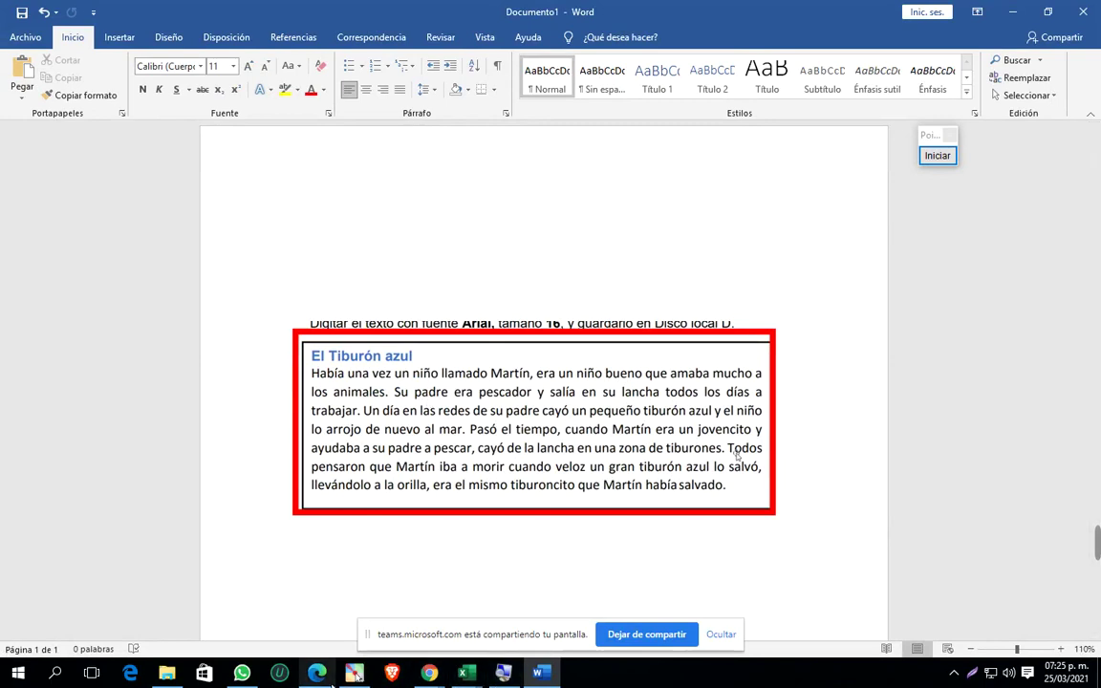
mouse_move(308, 677)
left_click(316, 597)
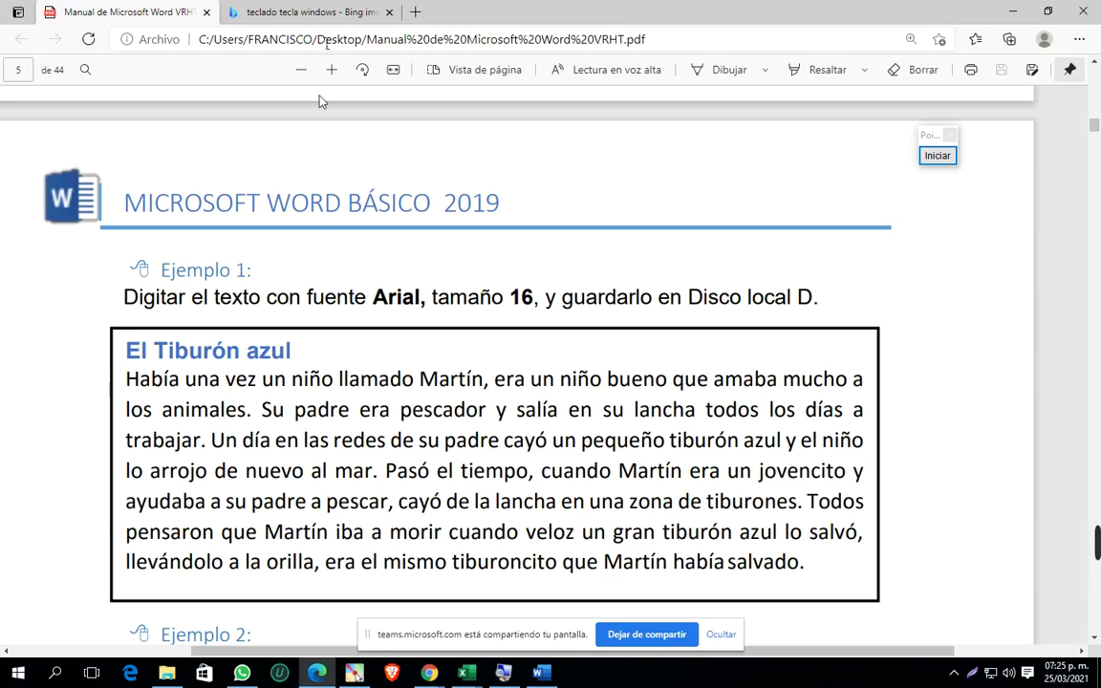
left_click(313, 10)
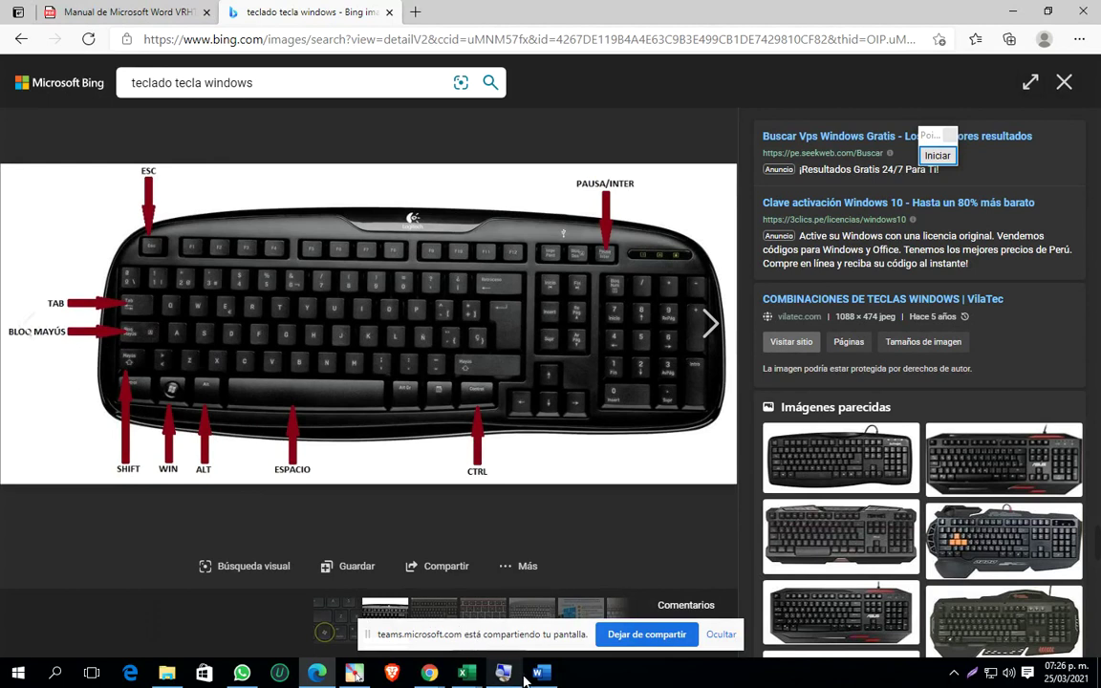
key("alt+Tab")
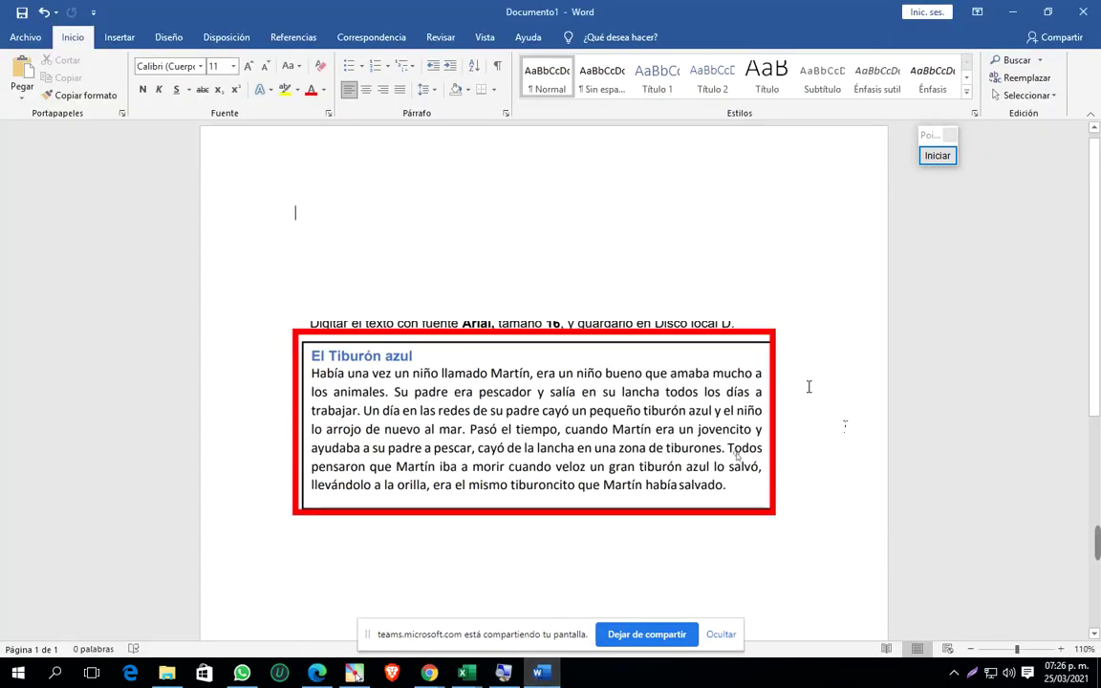
Zoom to 150% and type the title start 'El Tibur' above the picture, fixing it with Backspace.
left_click(1047, 646)
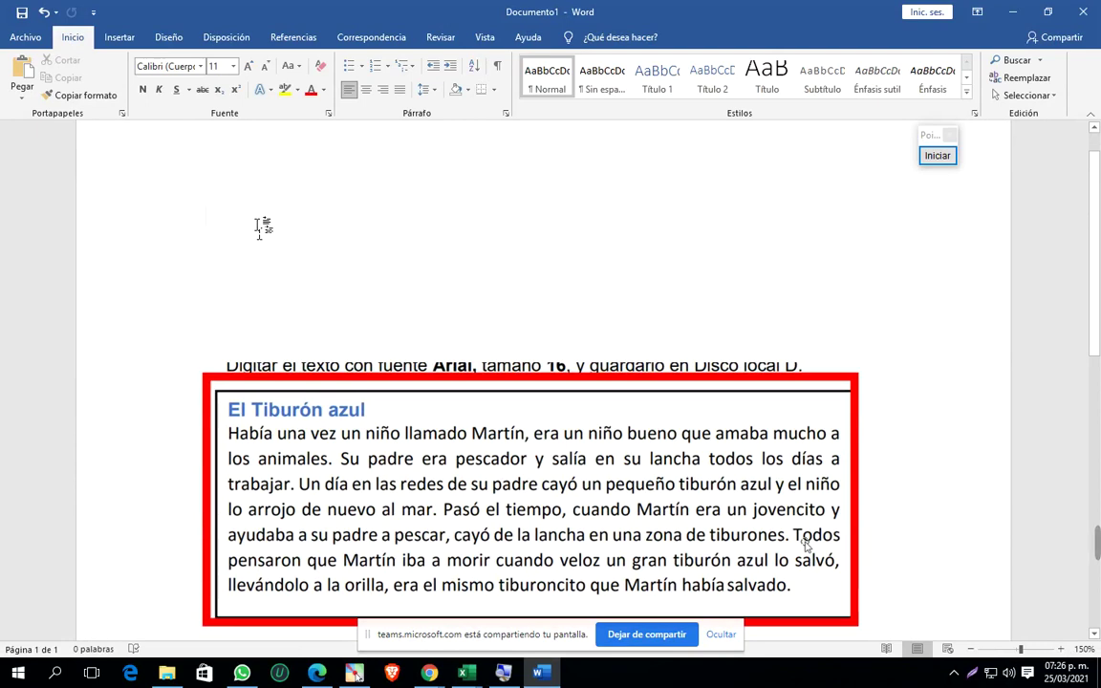
type("El T")
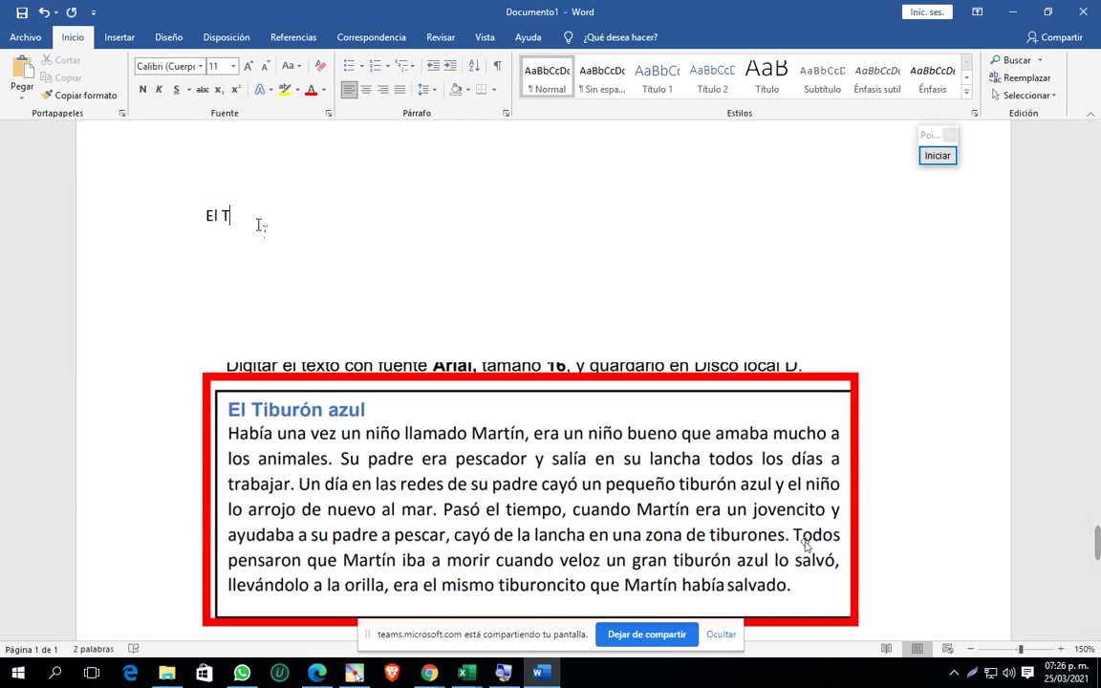
type("ibur")
type("on az")
type("ul")
key("BackSpace")
Zoom to 200% and select the word 'Tibur', leaving the cursor just after it.
left_click(1061, 649)
left_click(1061, 649)
left_click(1062, 650)
left_click(1063, 650)
left_click(1062, 650)
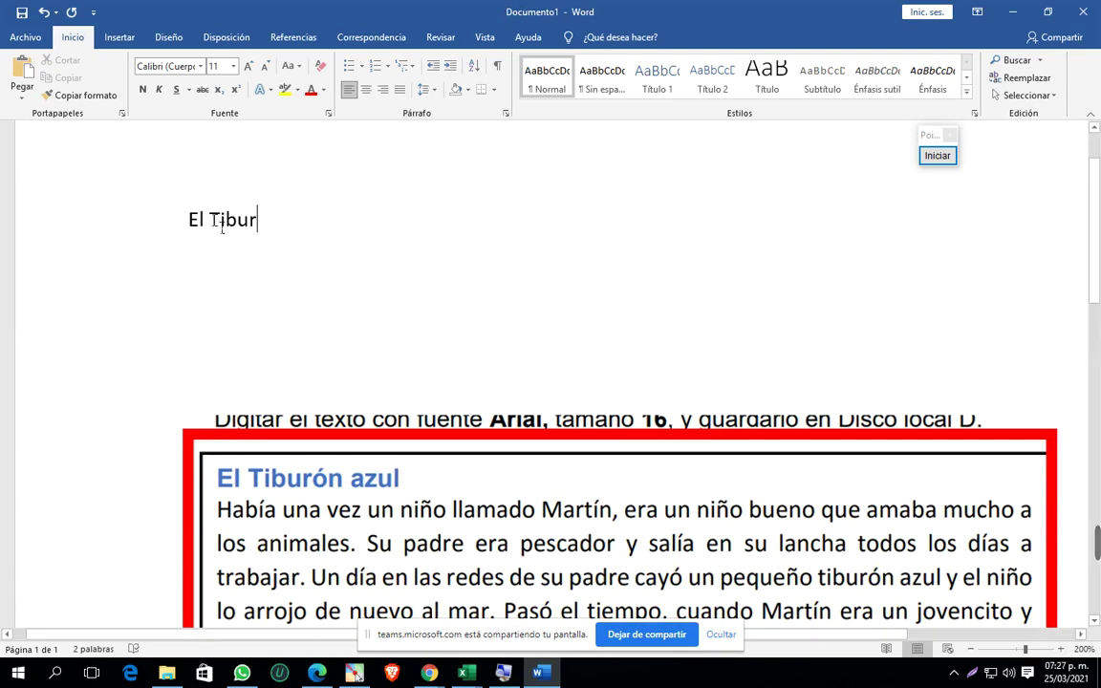
left_click_drag(222, 225, 265, 237)
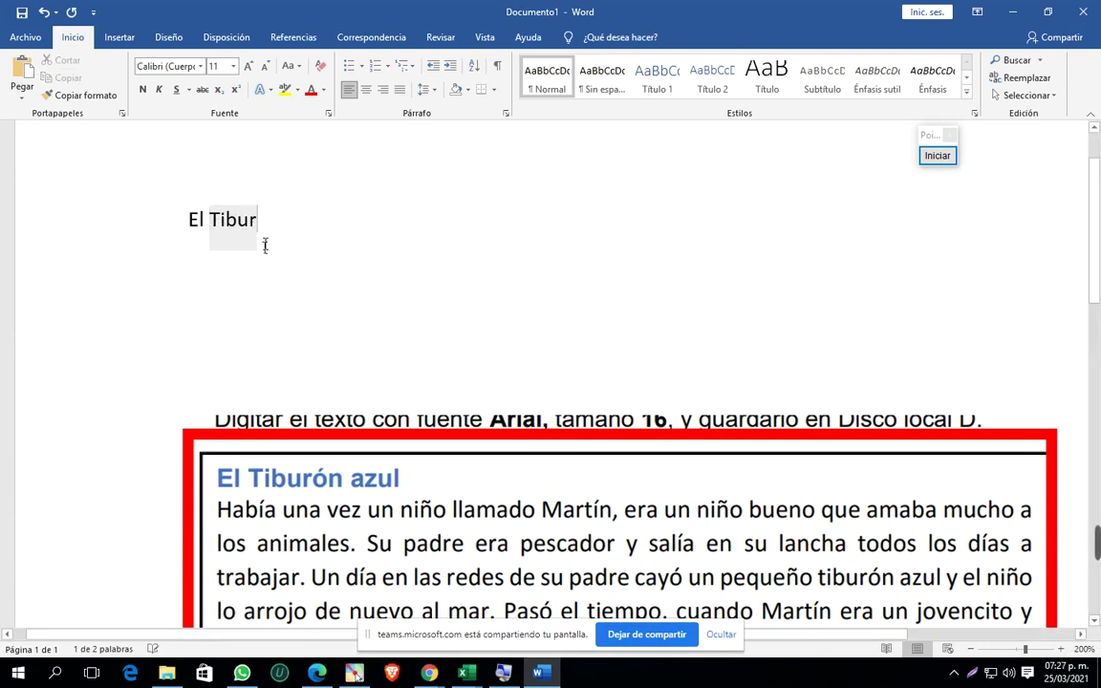
left_click(265, 245)
double_click(266, 229)
left_click(293, 227)
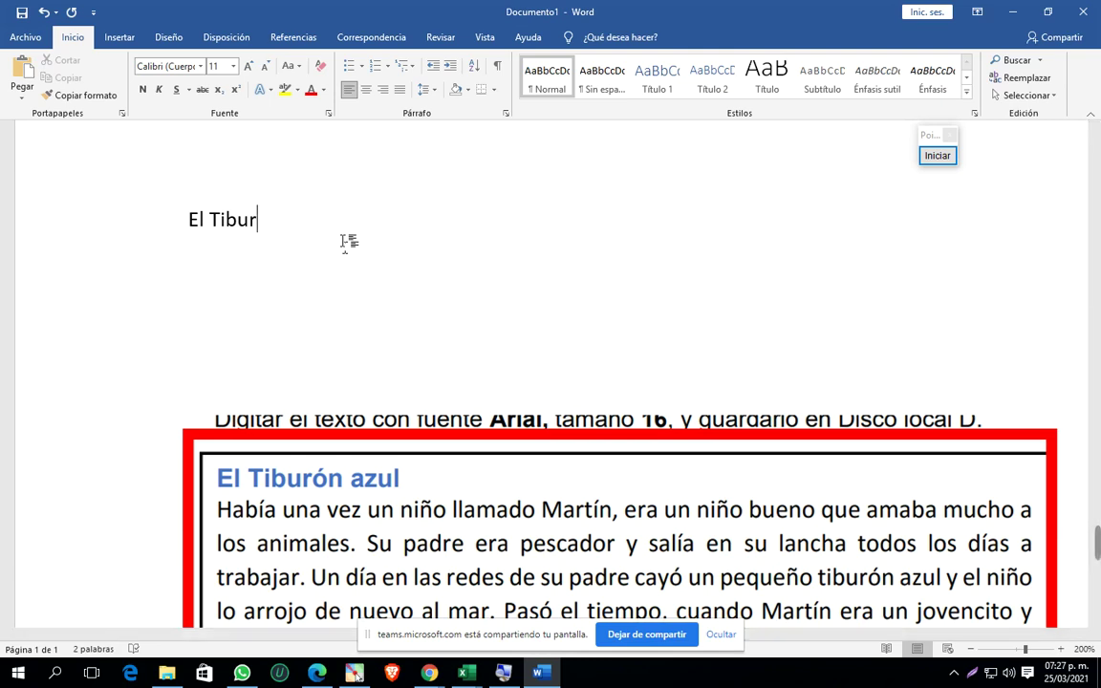
Return to Edge's image results and open the El Profesor Chiflado labelled keyboard diagram.
mouse_move(316, 675)
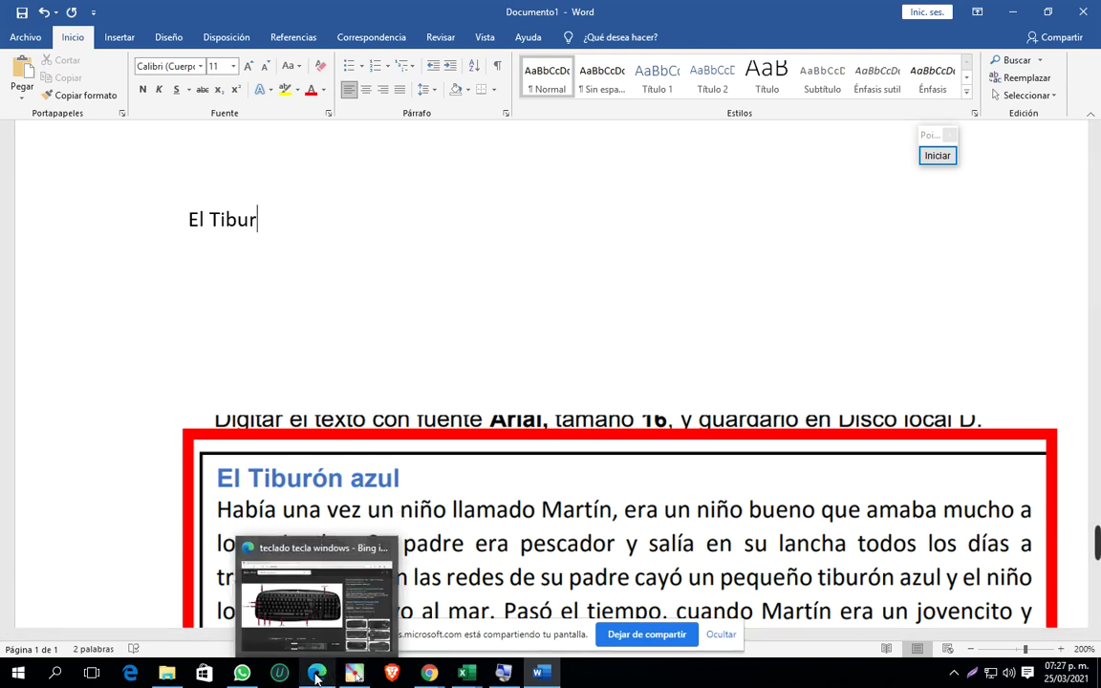
left_click(315, 595)
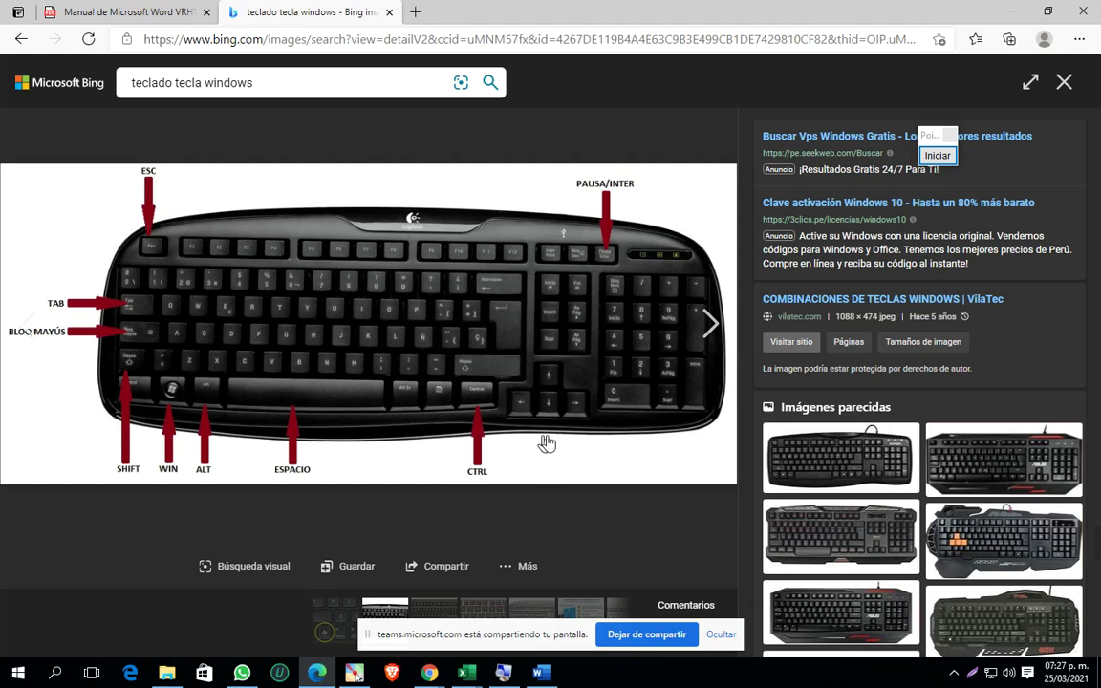
left_click(1064, 82)
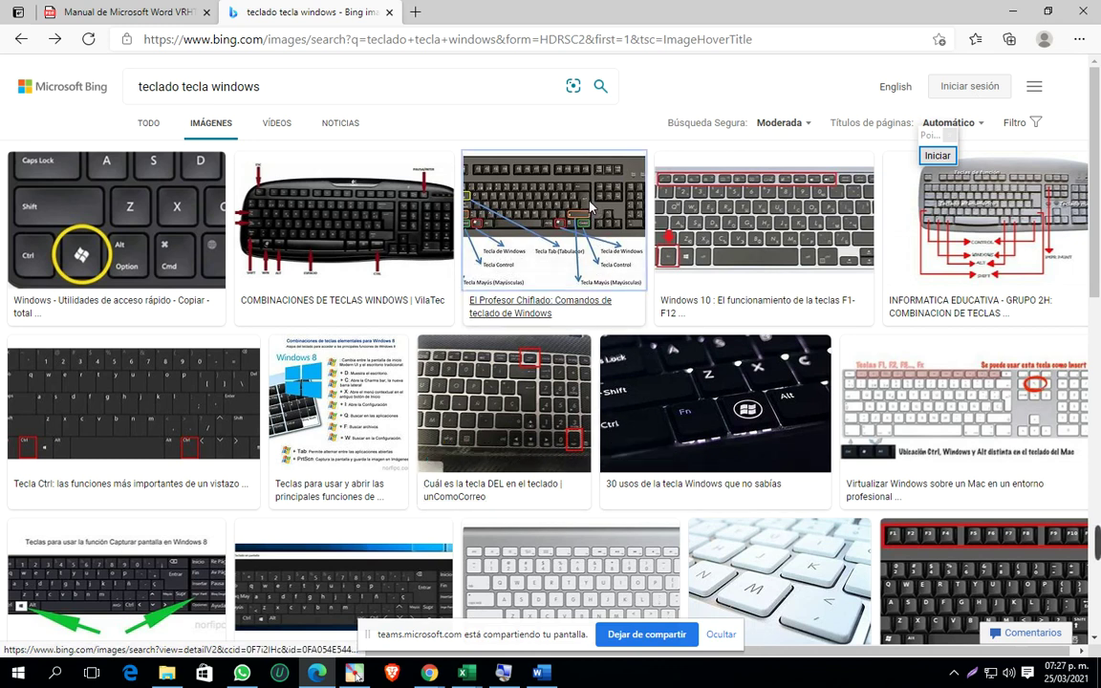
left_click(537, 193)
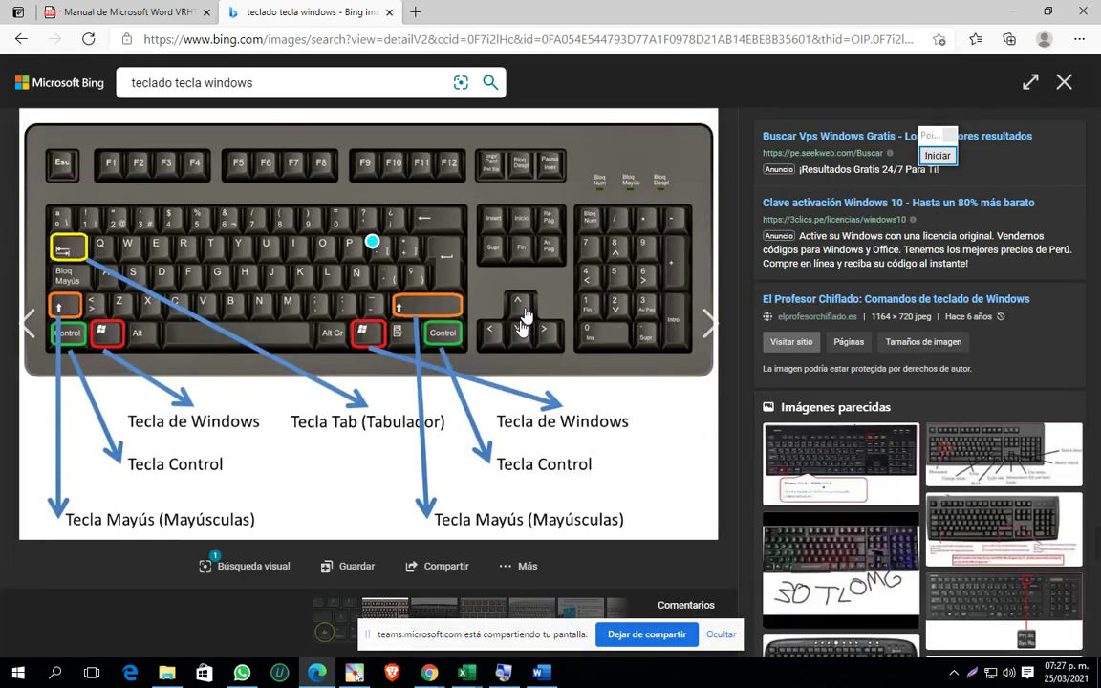
Save the keyboard image to Escritorio as 'Teclado' via Guardar imagen como.
right_click(524, 244)
left_click(592, 277)
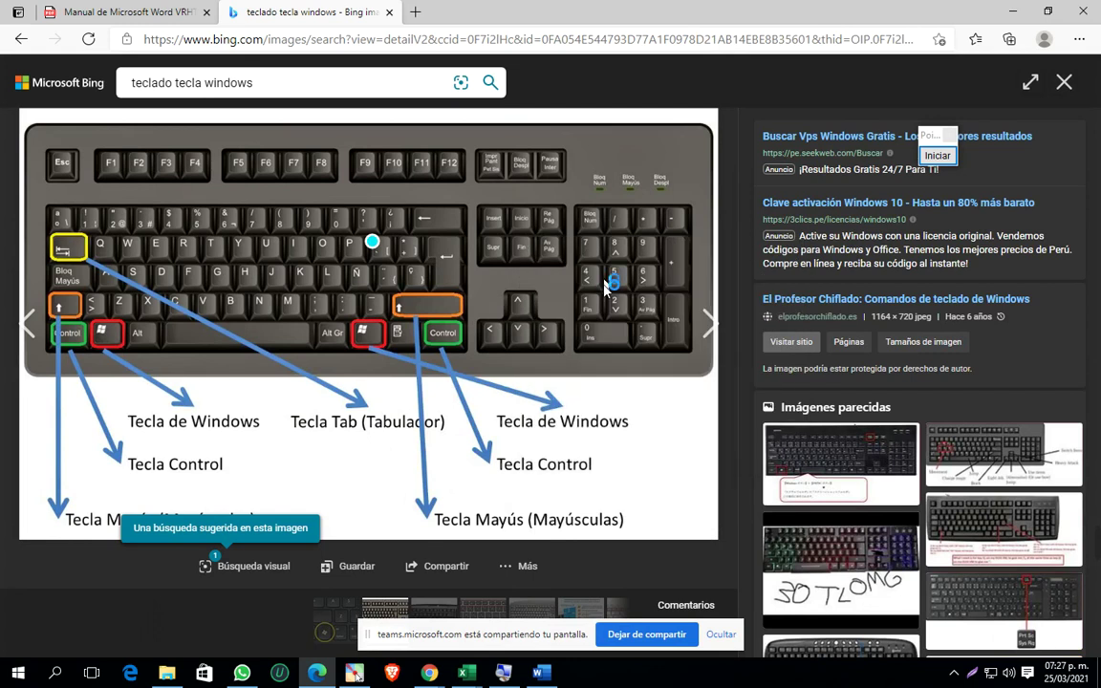
scroll(80, 94, "up", 3)
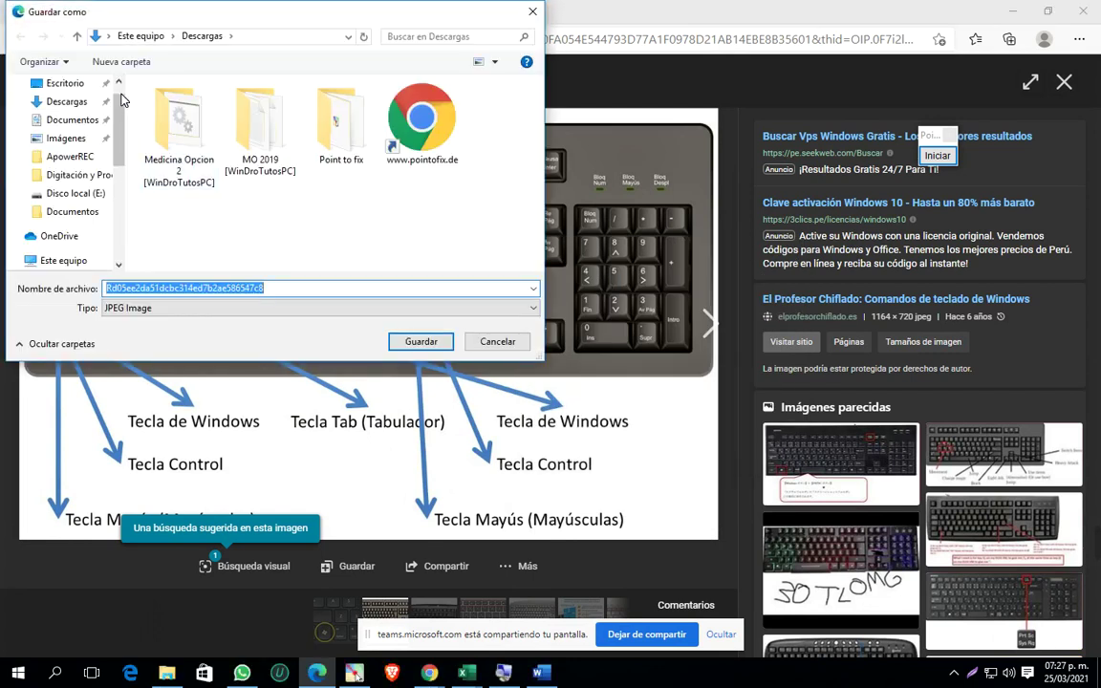
left_click(76, 84)
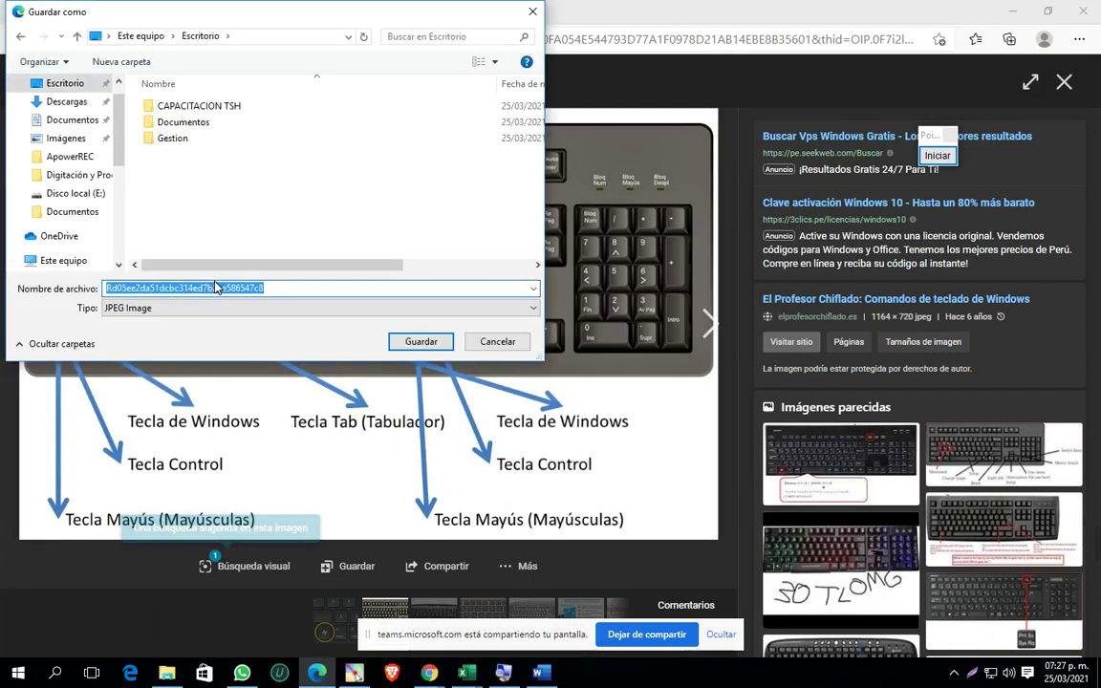
type("TEc")
key("BackSpace")
key("BackSpace")
key("BackSpace")
type("eclado")
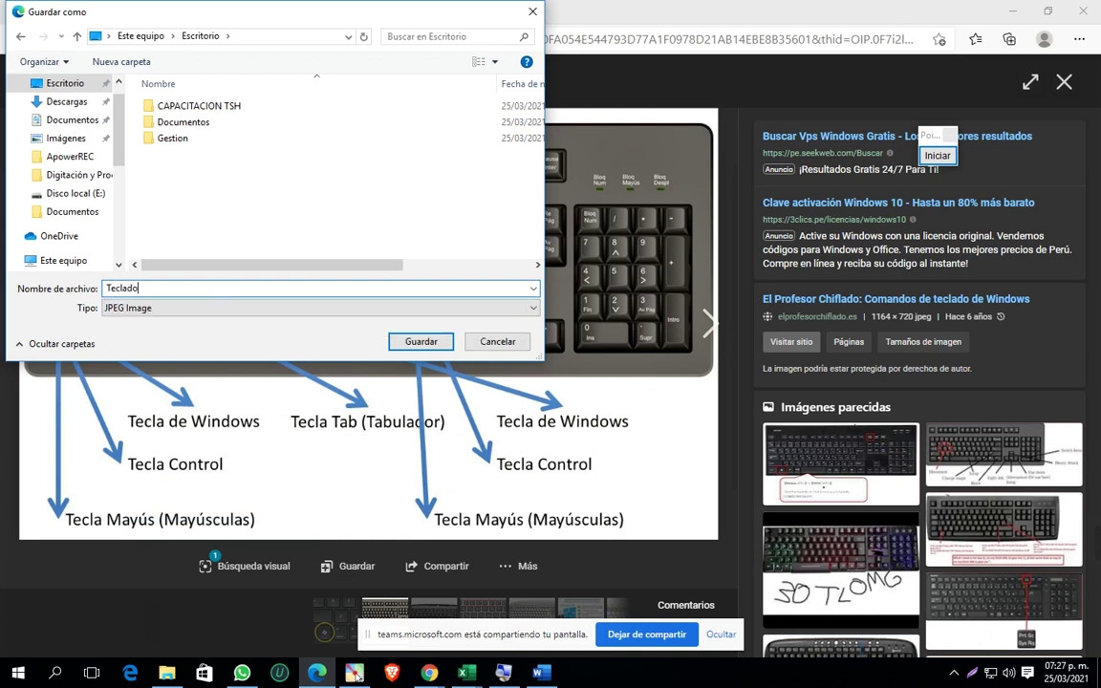
key("Return")
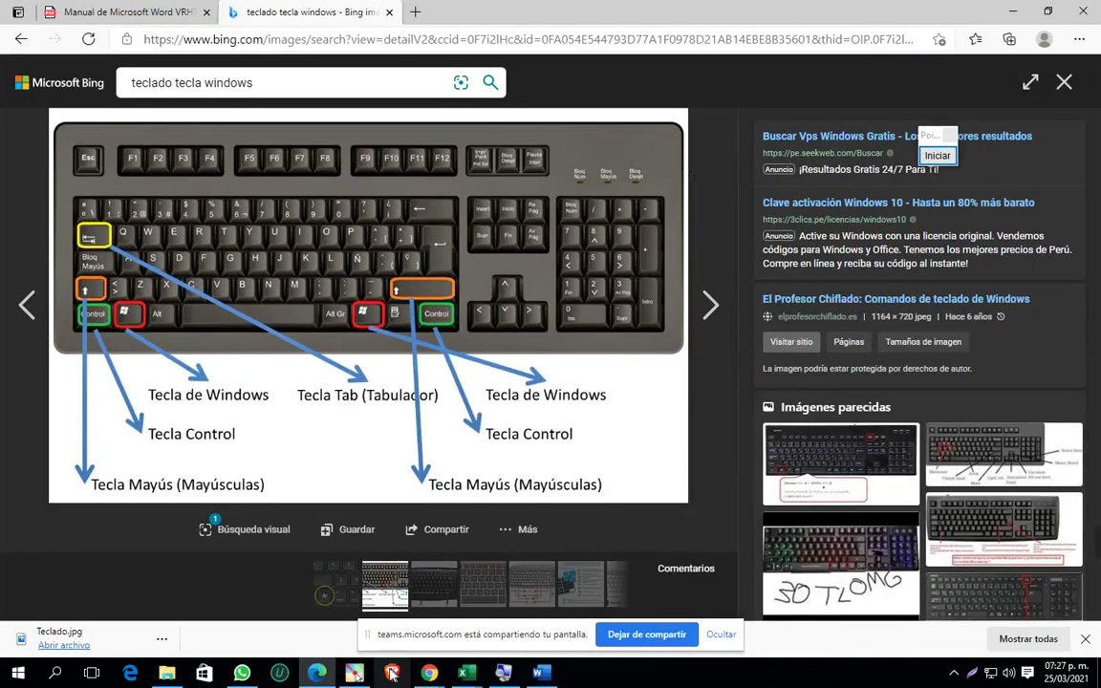
left_click(938, 155)
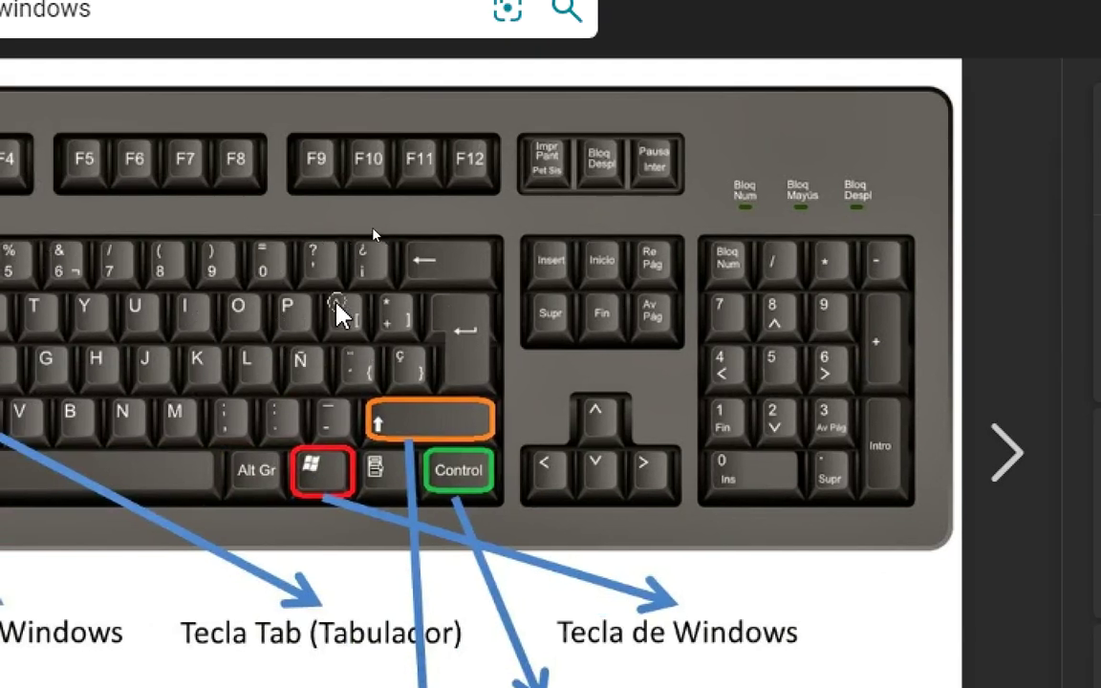
left_click_drag(314, 285, 369, 336)
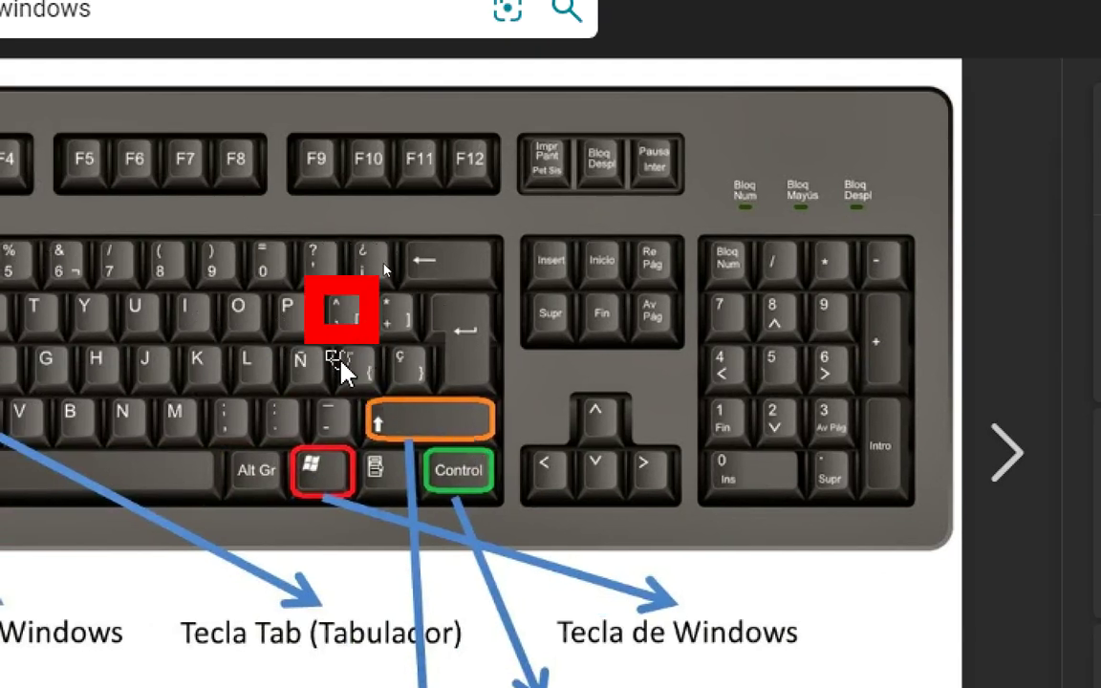
left_click_drag(320, 344, 394, 400)
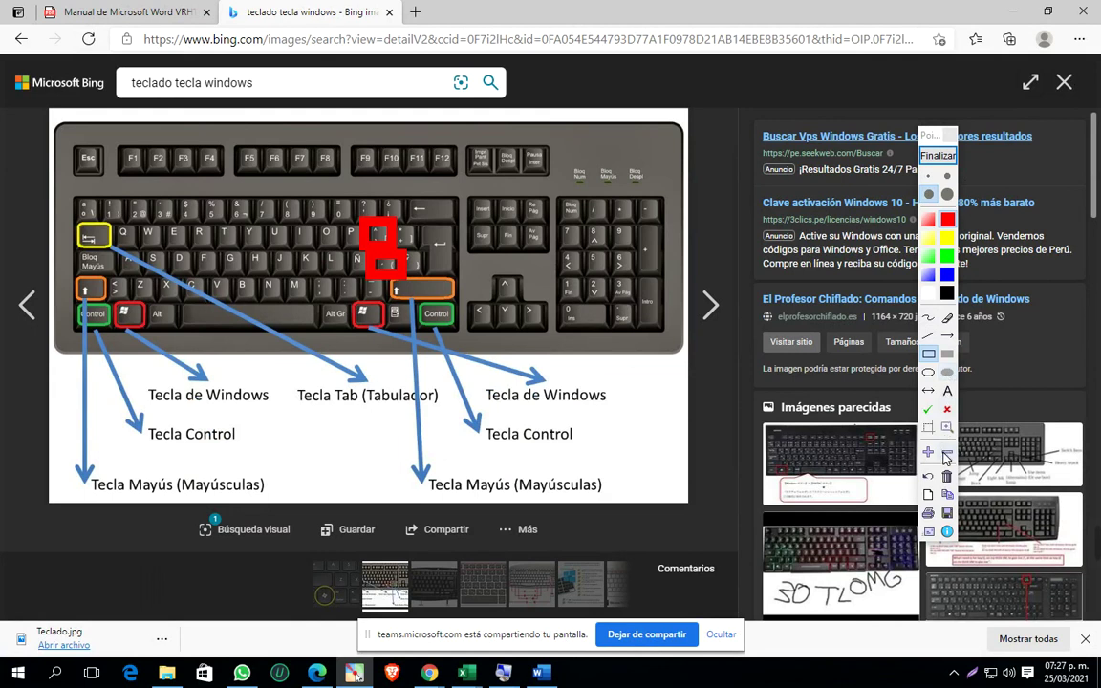
left_click(929, 476)
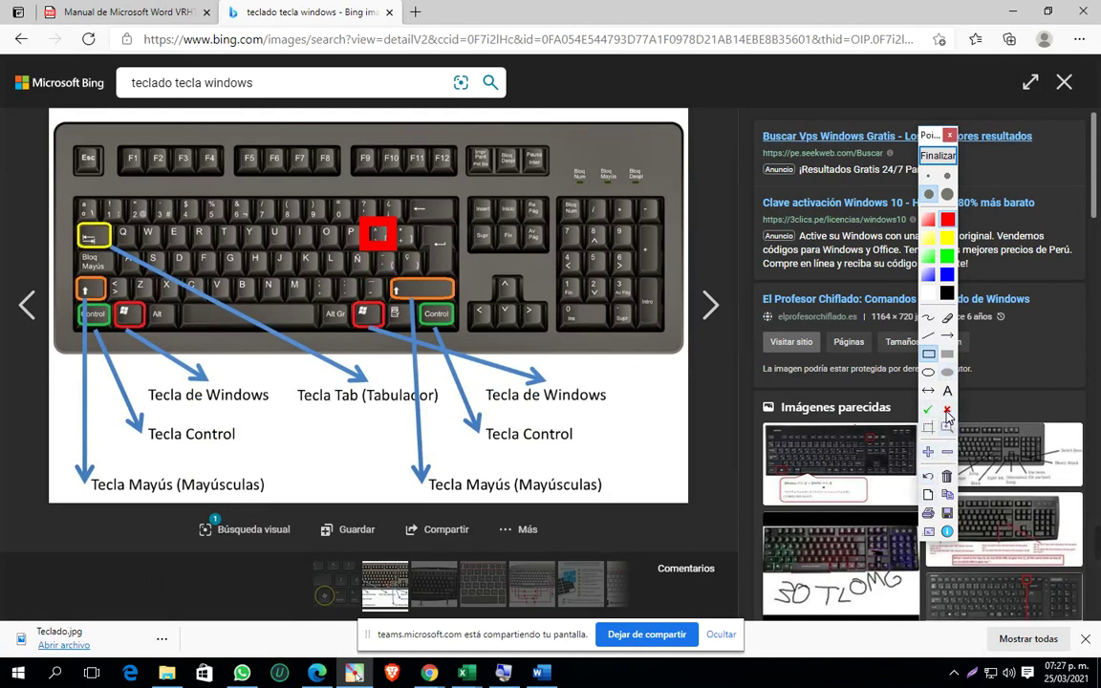
left_click(927, 409)
left_click(409, 208)
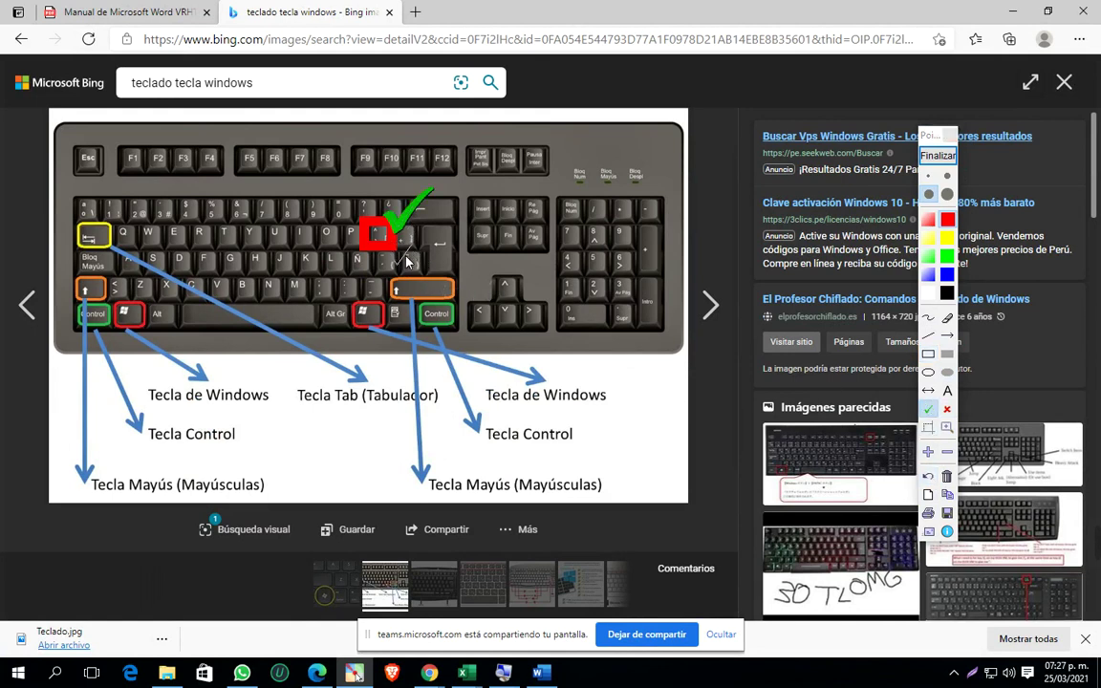
left_click(403, 239)
left_click(936, 155)
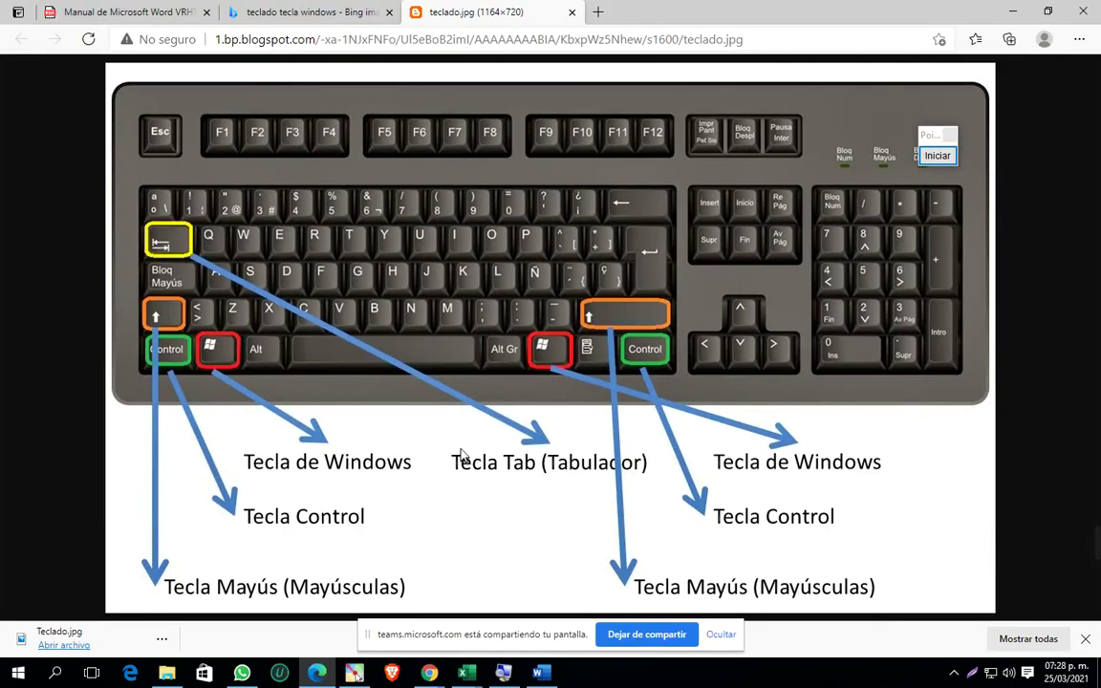
Hide the Teams screen-sharing notice bar with Ocultar.
left_click(650, 635)
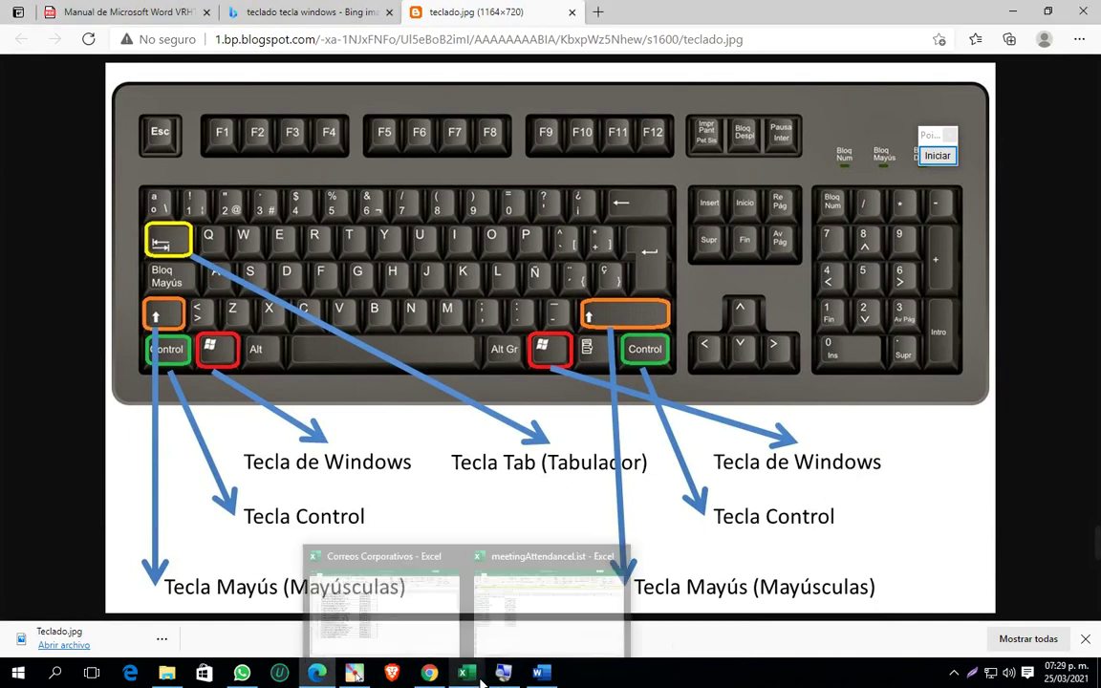
In the Teams meeting, close the chat and show the participant list, then switch to WhatsApp.
left_click(429, 673)
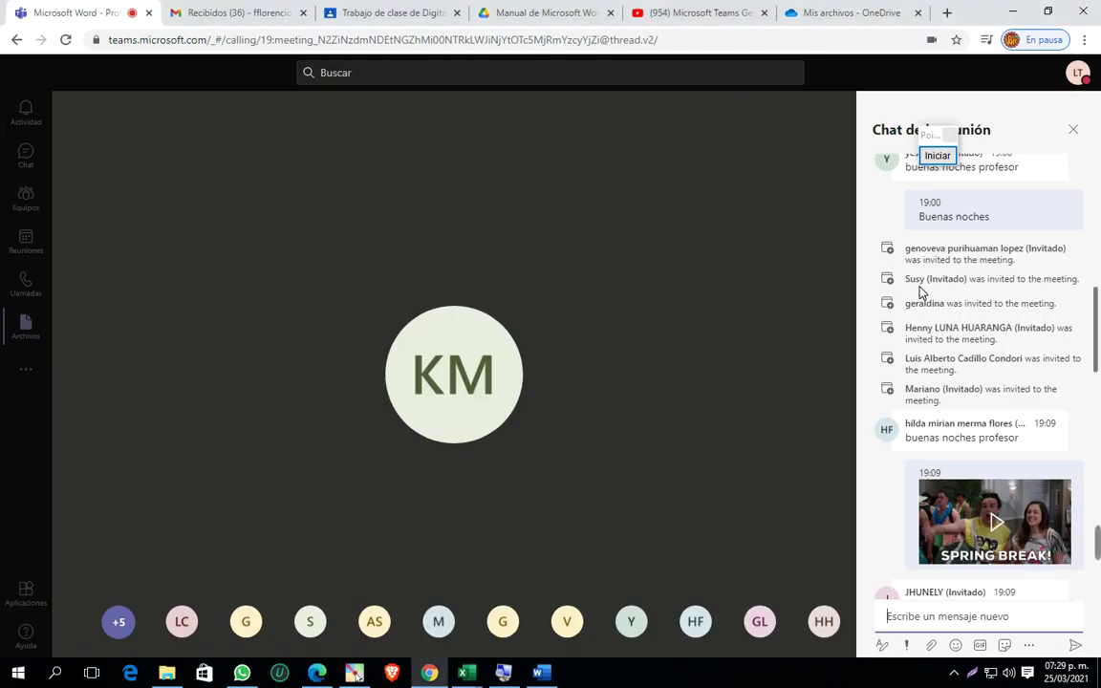
scroll(924, 282, "up", 4)
scroll(927, 280, "up", 3)
scroll(932, 280, "up", 3)
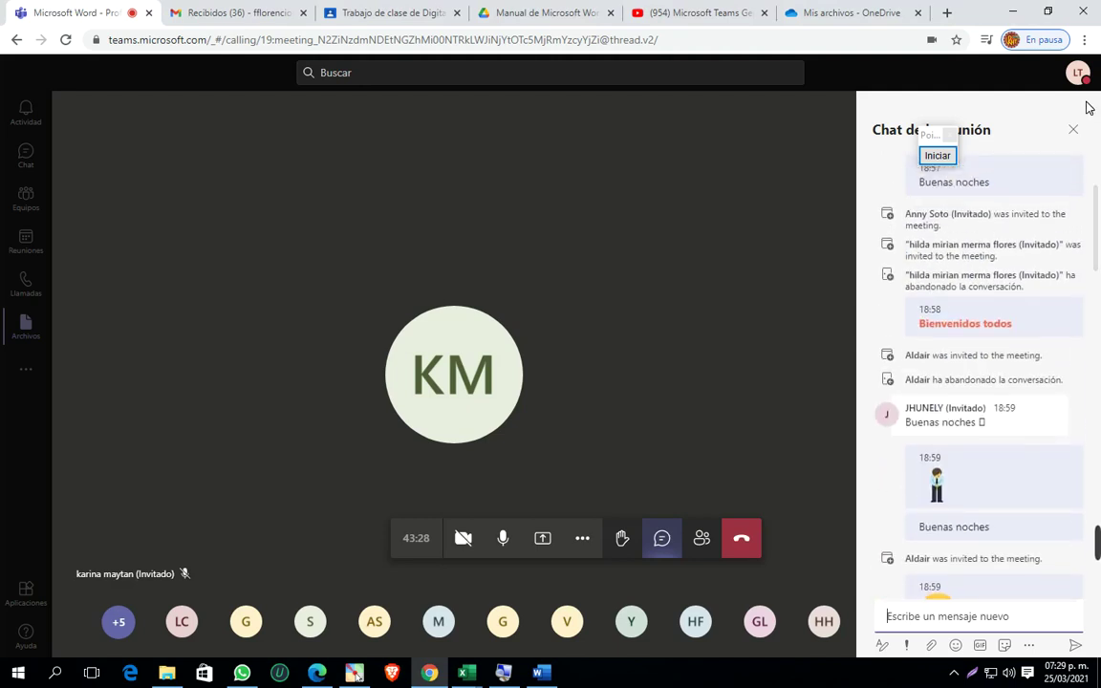
left_click(1073, 130)
left_click(702, 540)
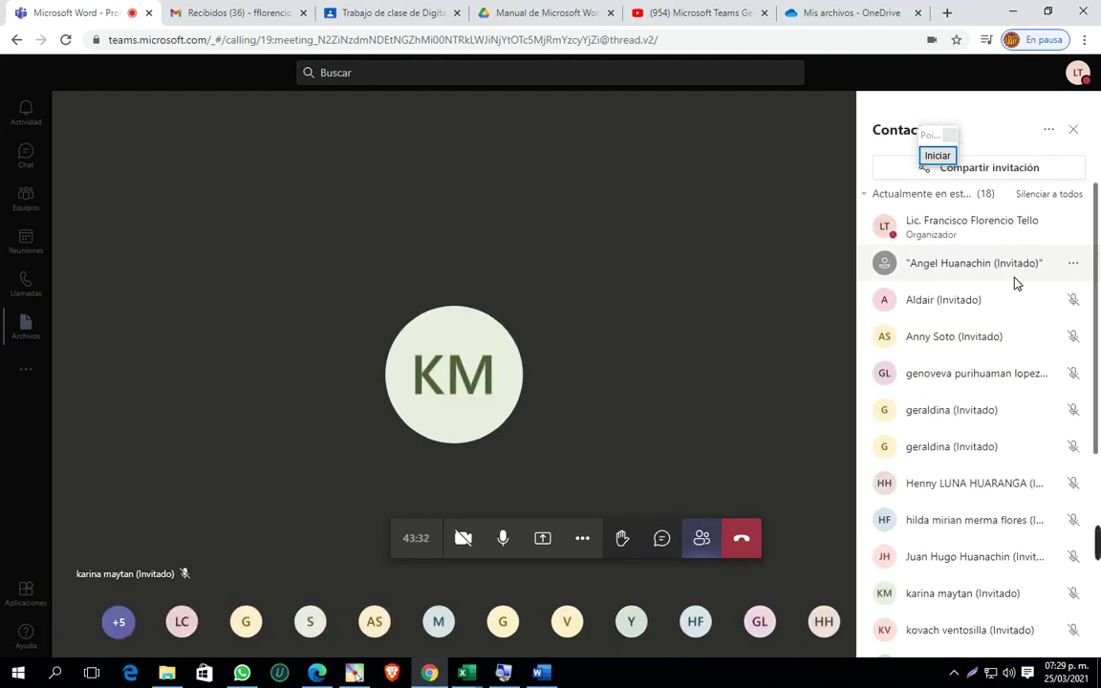
scroll(1016, 286, "down", 2)
scroll(1018, 282, "down", 1)
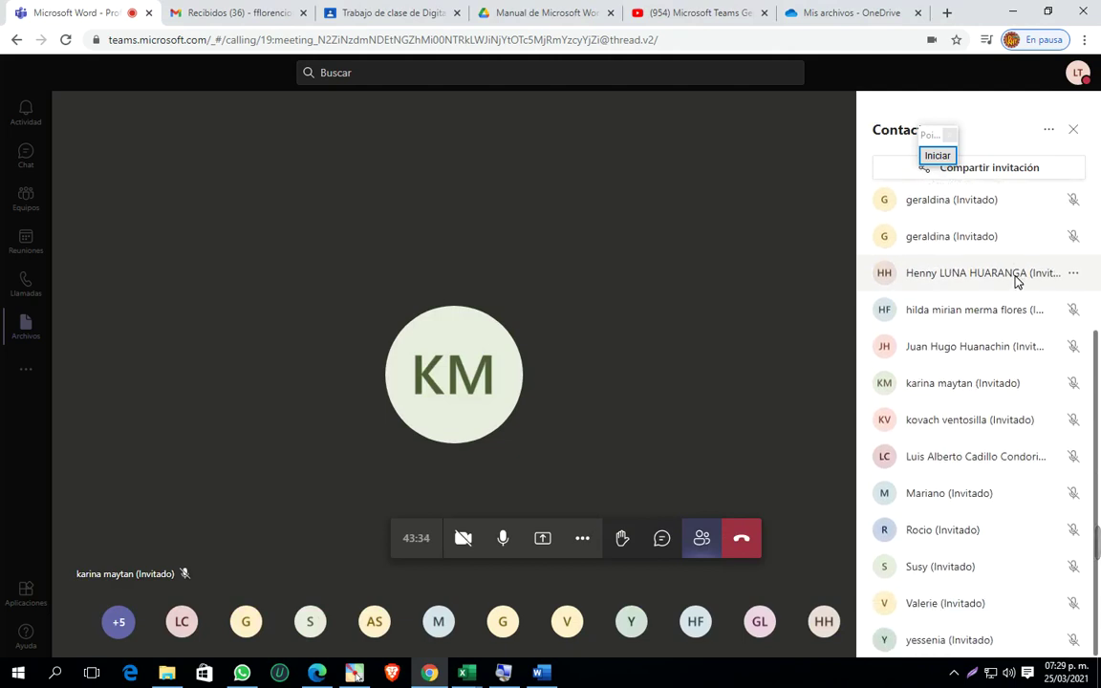
scroll(1016, 280, "up", 3)
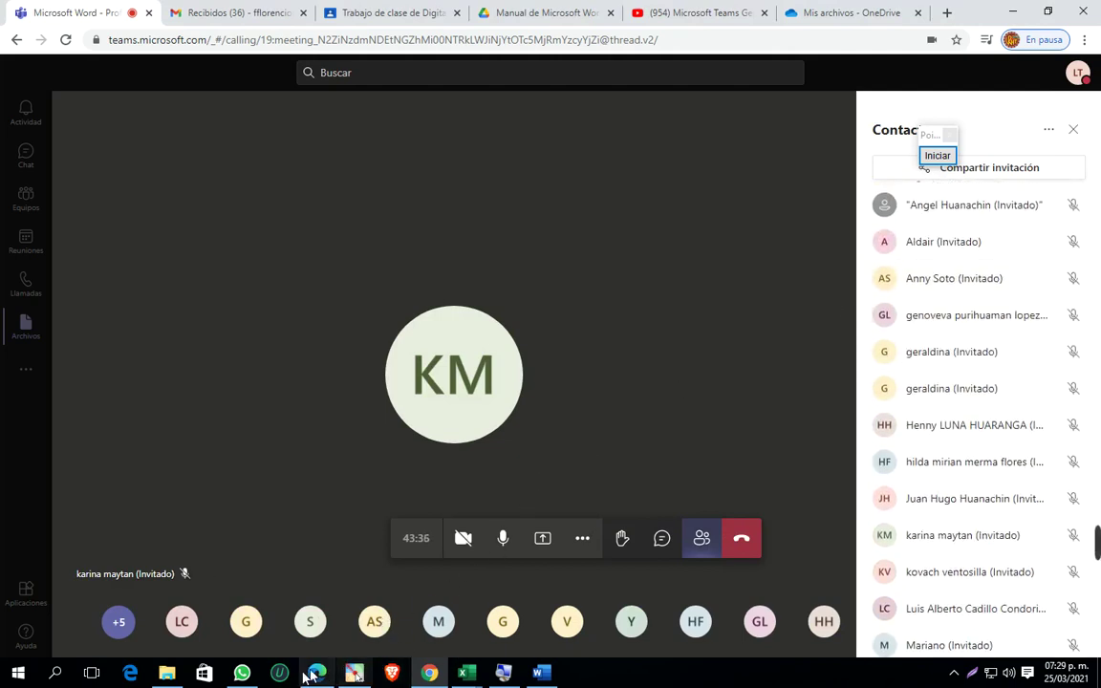
left_click(242, 673)
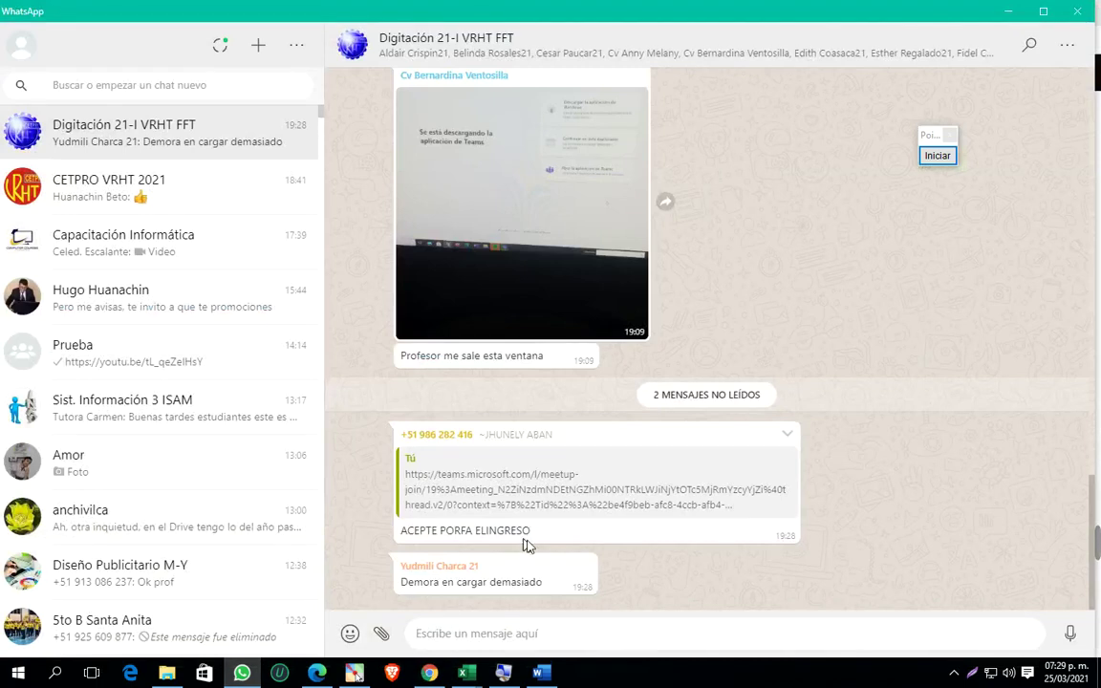
Reply 'ingresa' to the ACEPTE PORFA ELINGRESO message in the WhatsApp group.
left_click(789, 442)
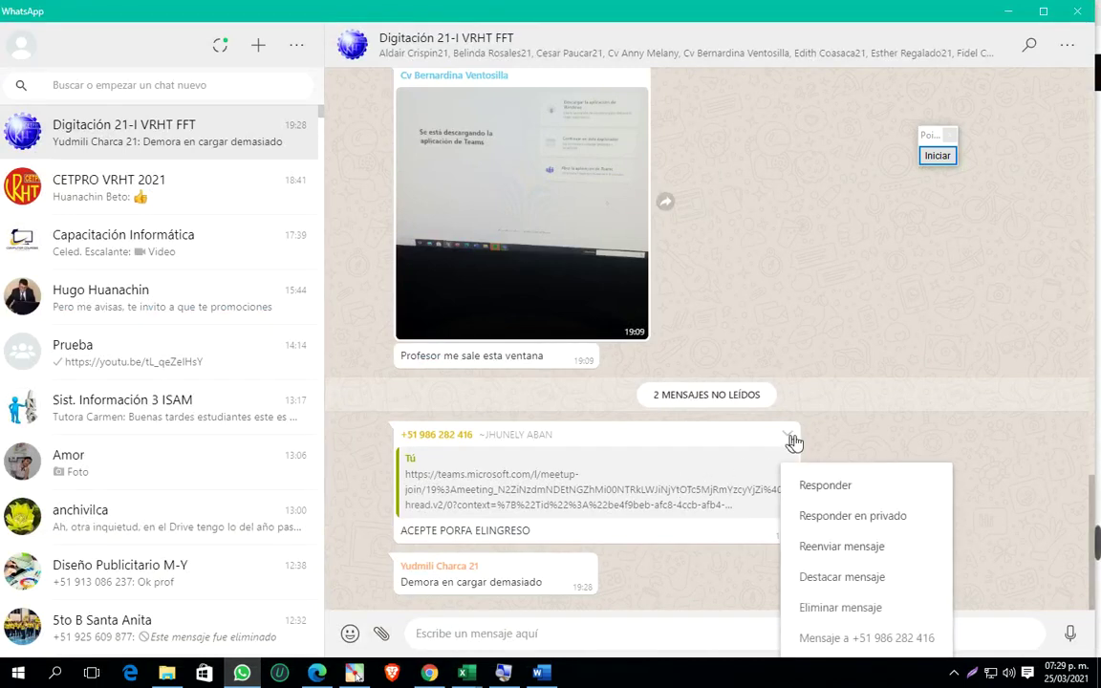
left_click(821, 486)
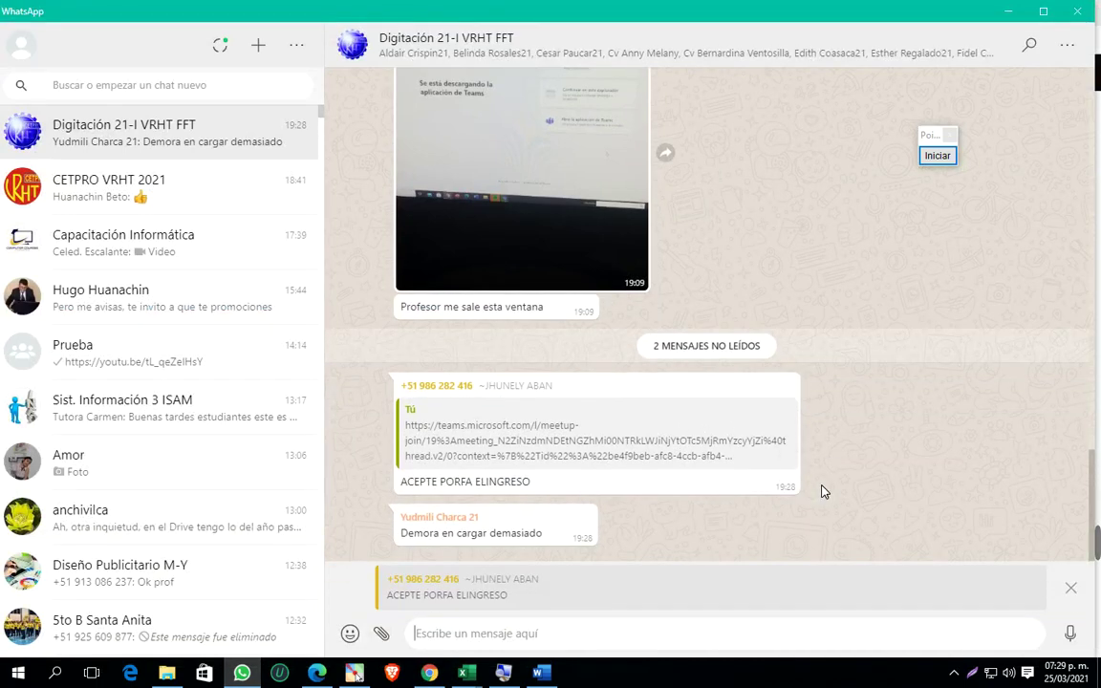
type("ingre")
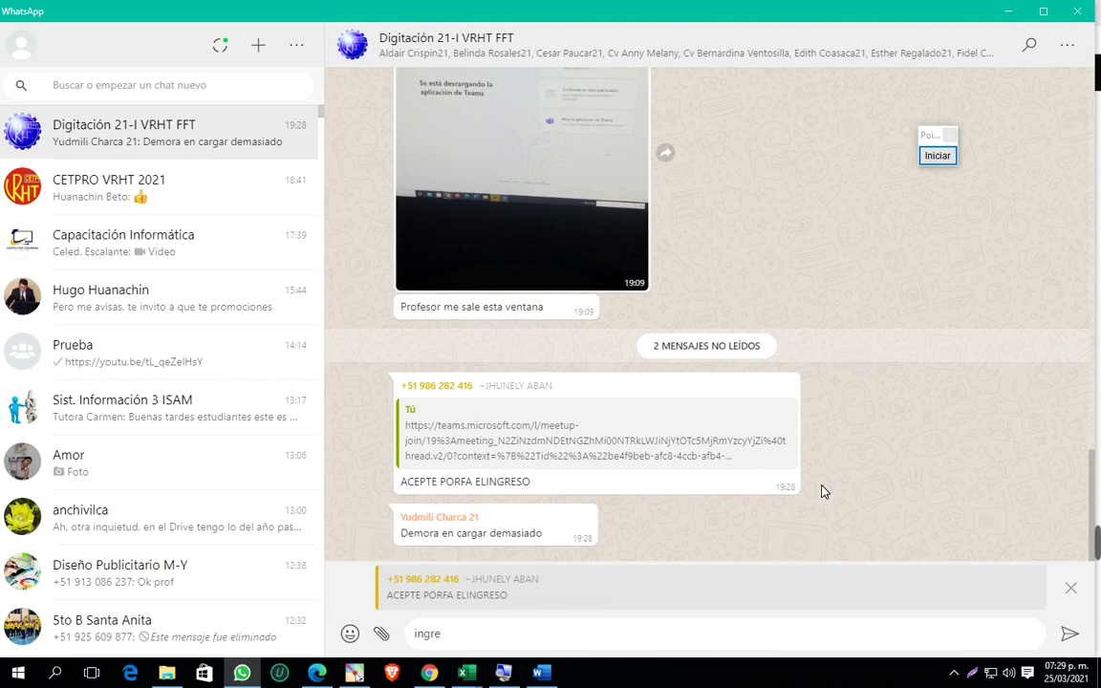
type("sa")
key("Return")
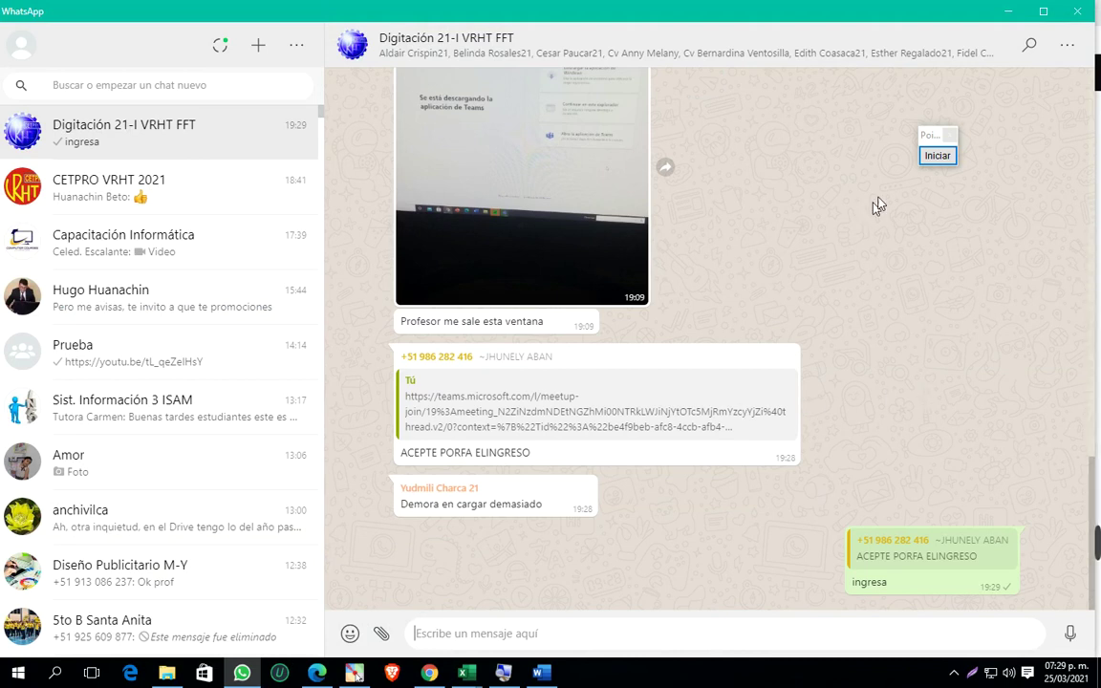
Return to the Teams meeting and admit the two waiting participants.
left_click(1010, 19)
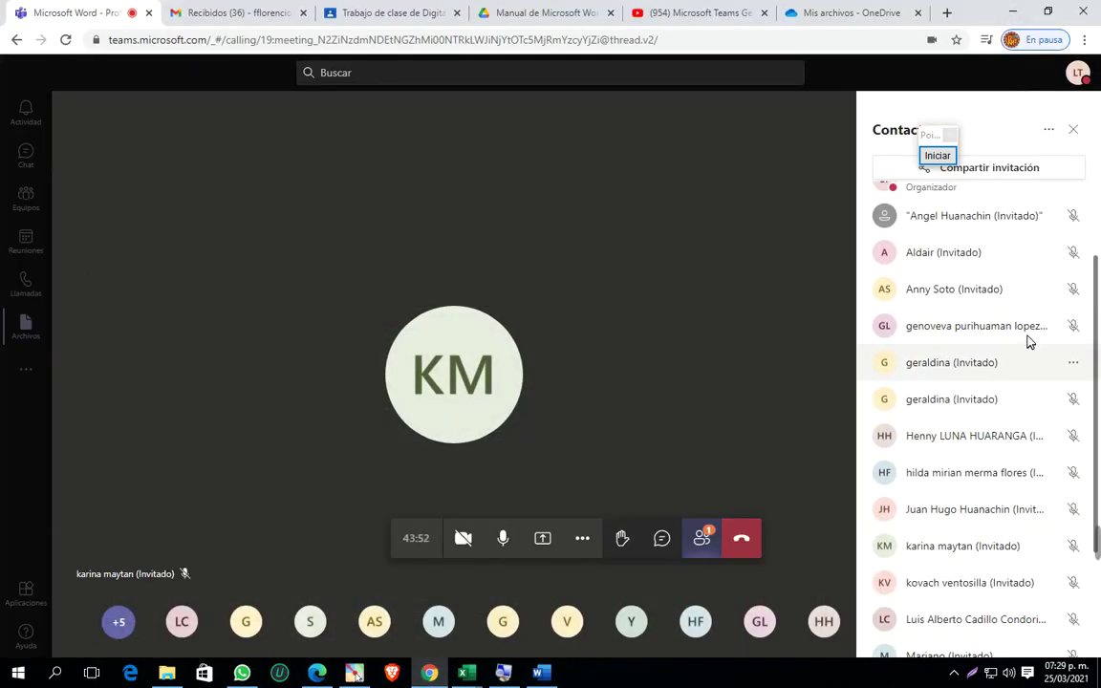
left_click(1073, 229)
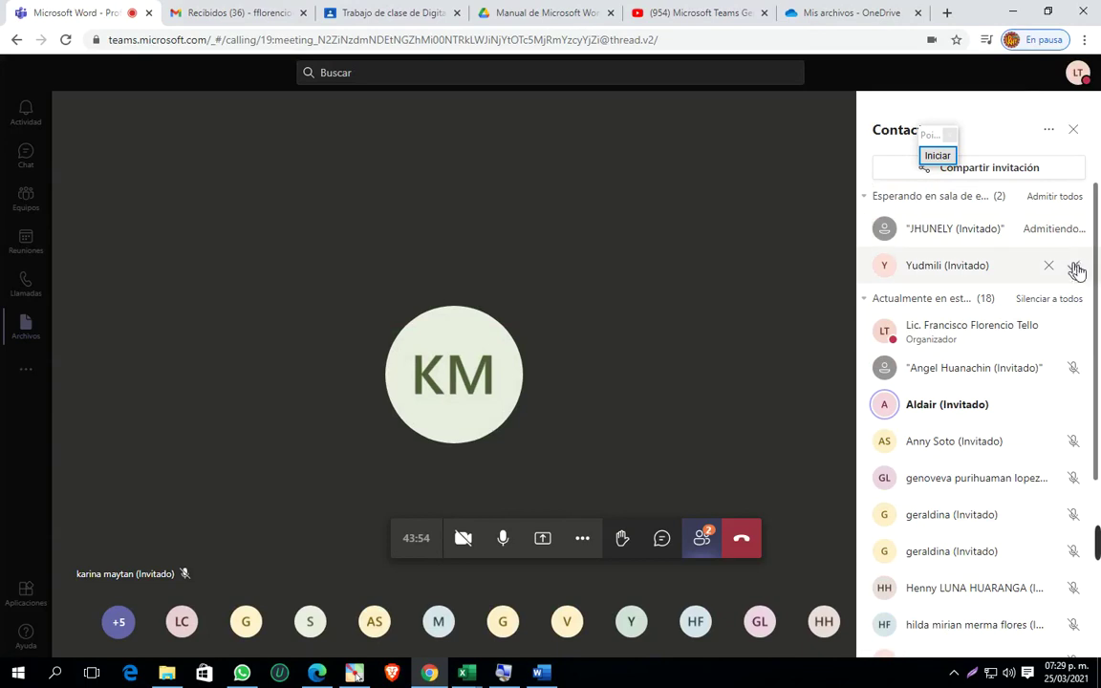
left_click(1073, 266)
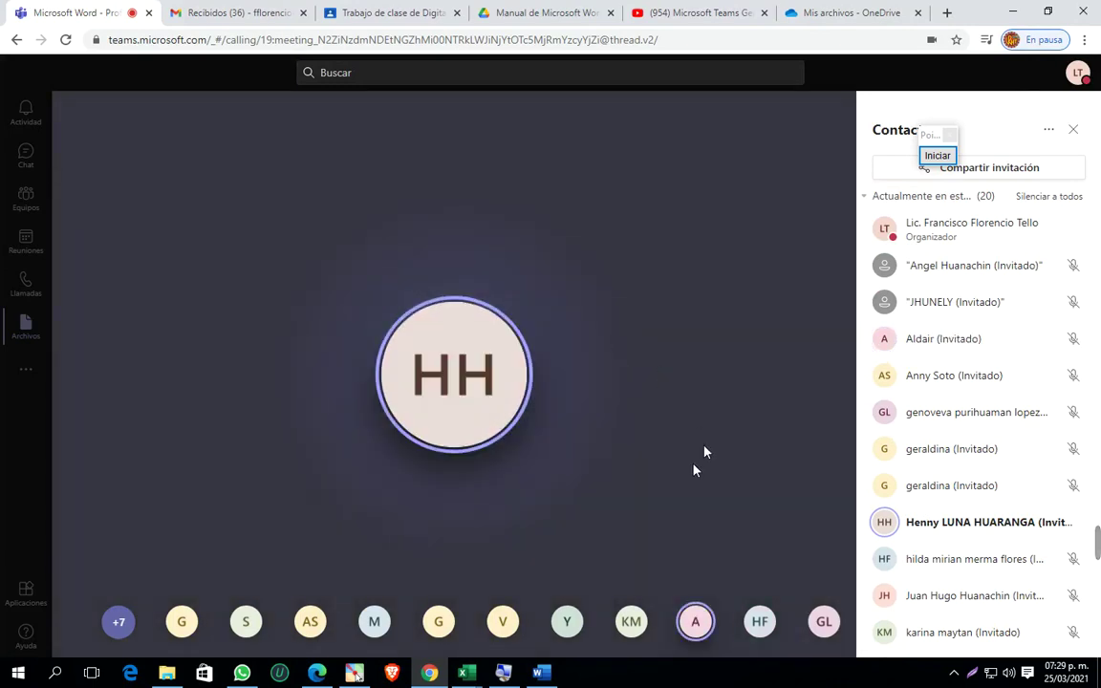
Switch the meeting side panel from participants to the chat messages.
mouse_move(629, 505)
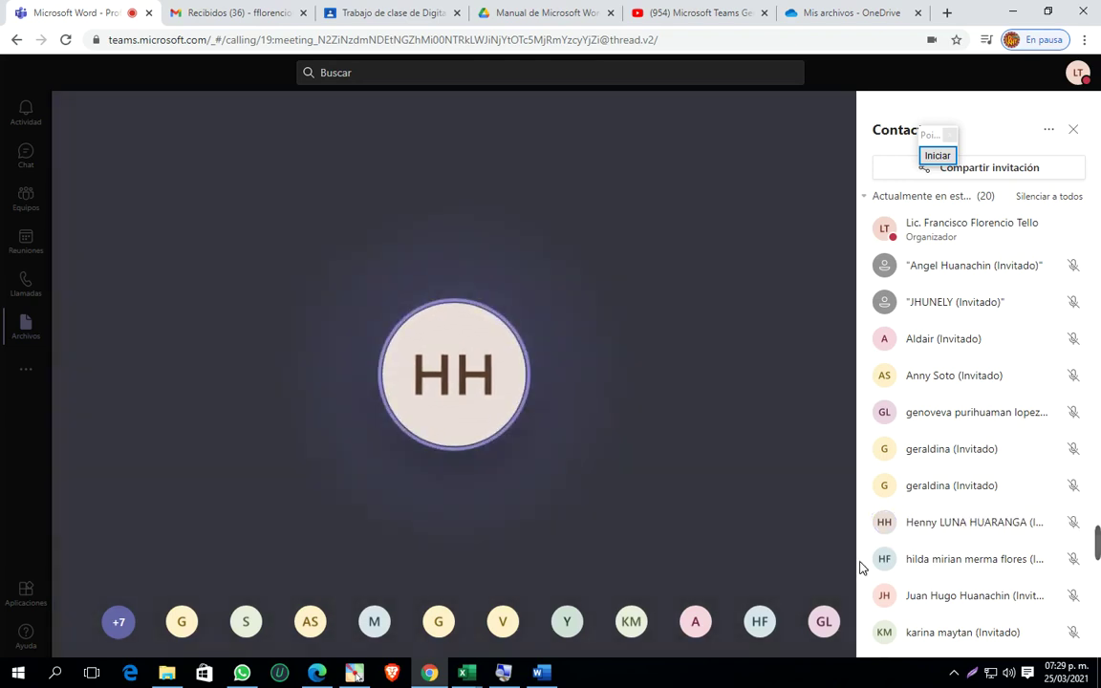
mouse_move(784, 509)
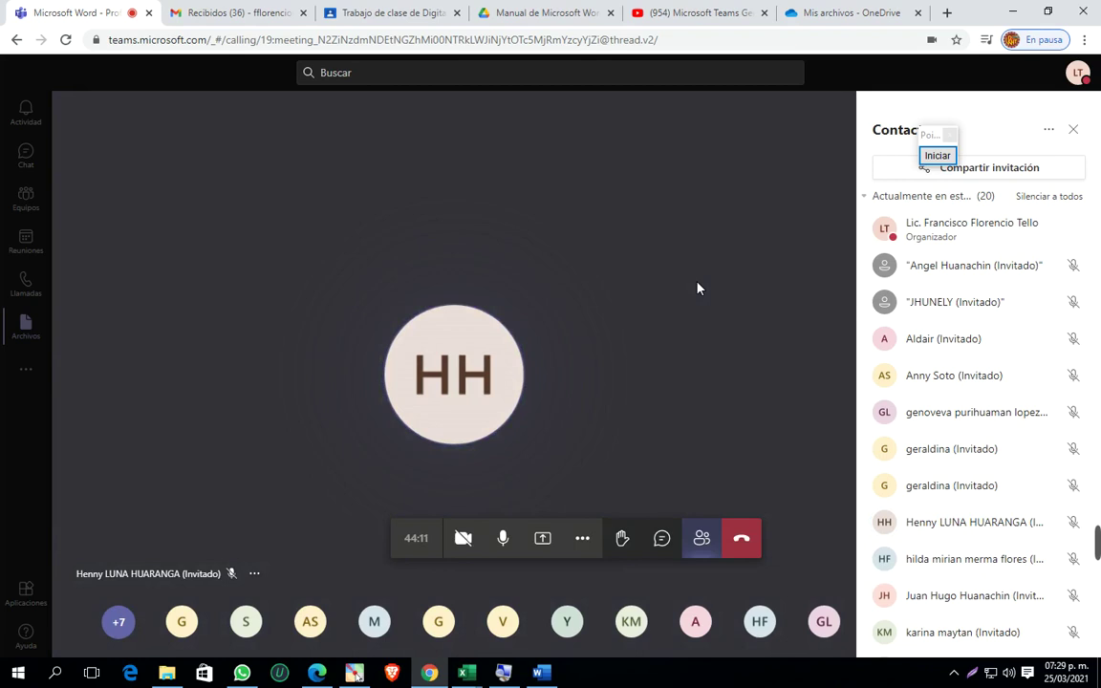
left_click(661, 538)
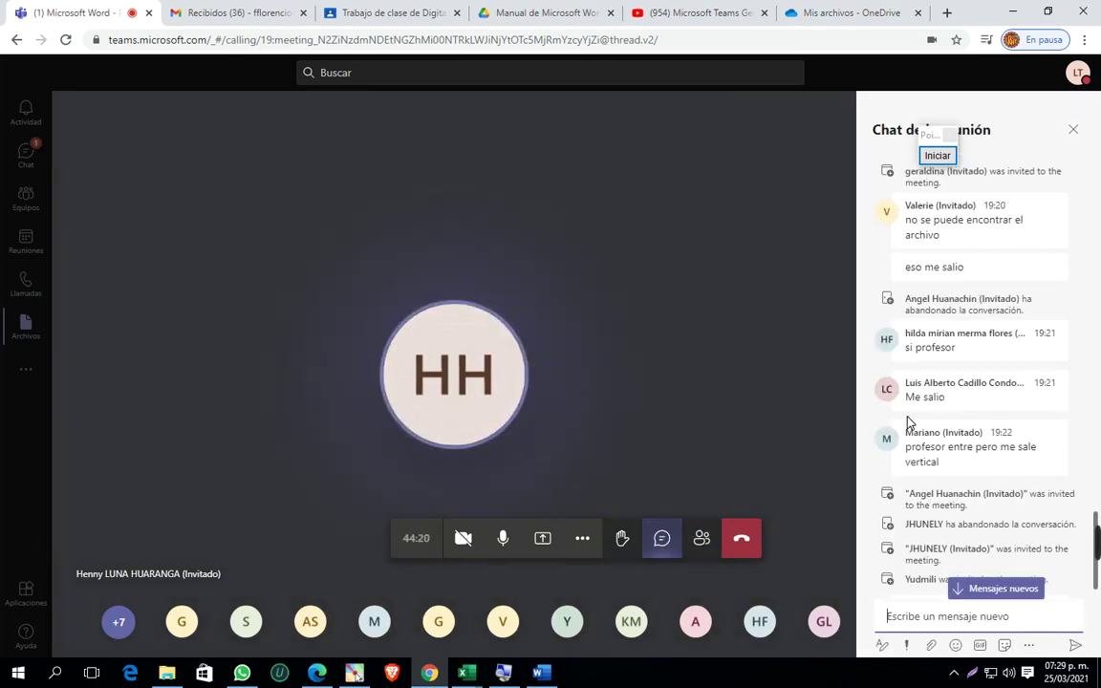
Share the entire screen through Compartir > Escritorio/ventana in the Teams call.
scroll(908, 423, "down", 2)
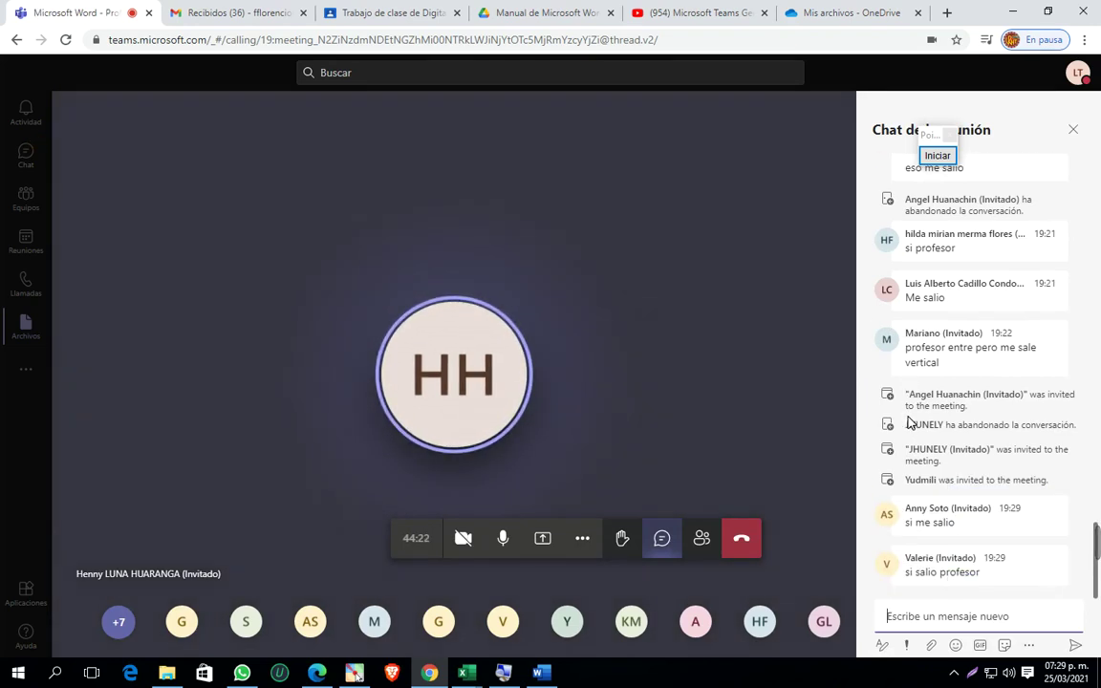
left_click(542, 541)
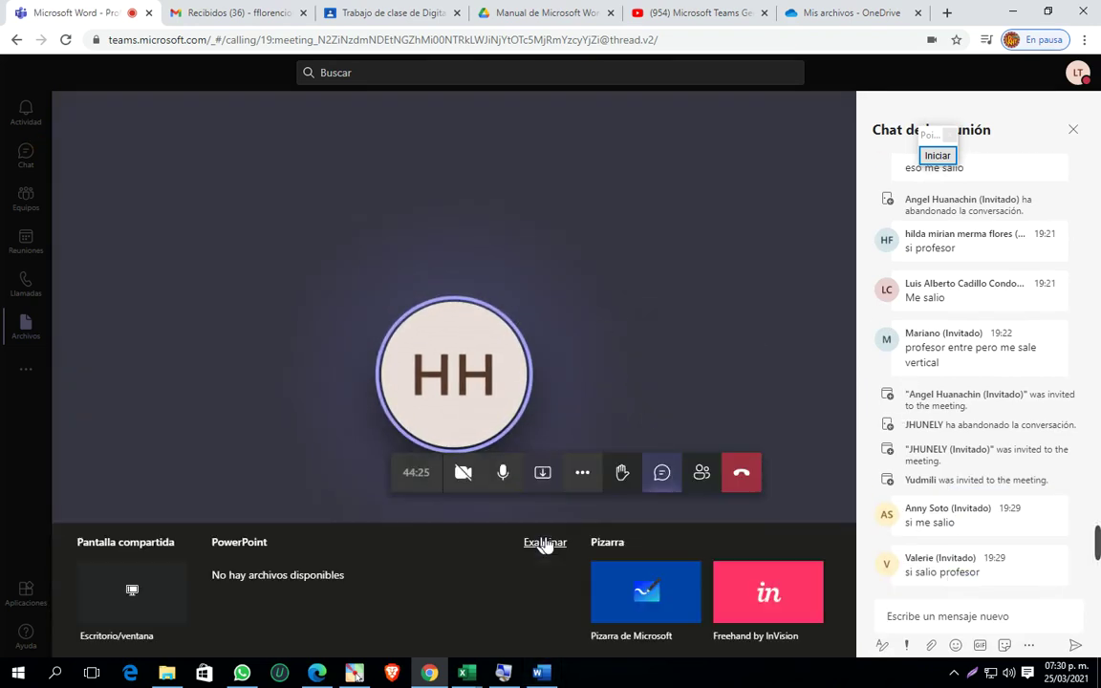
left_click(147, 608)
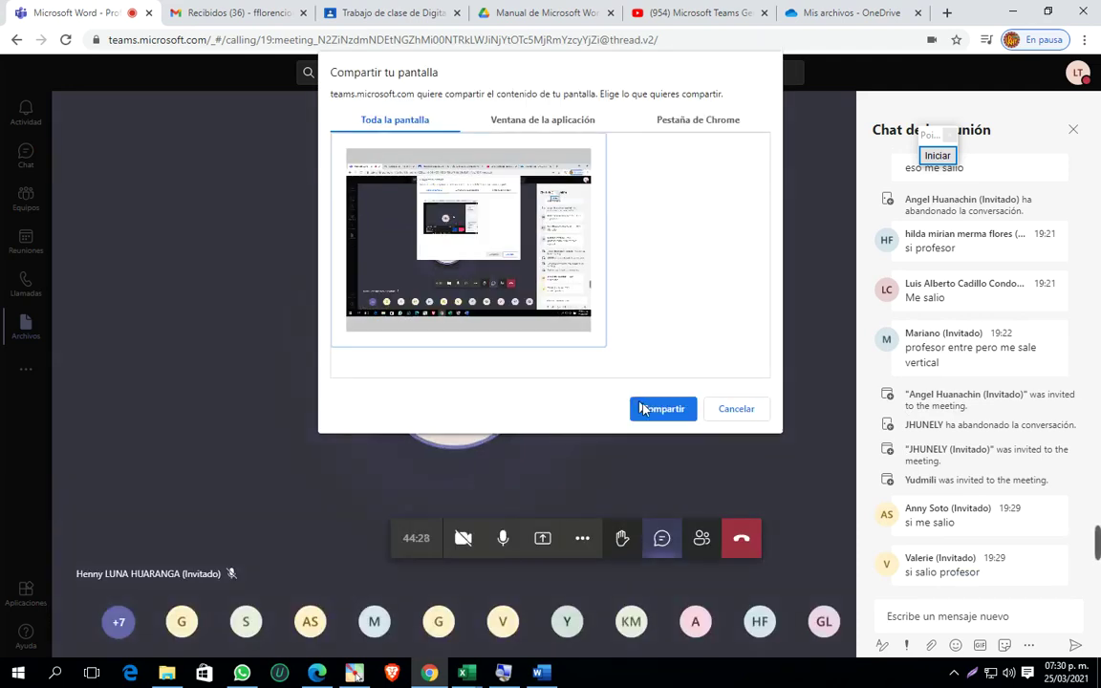
left_click(642, 409)
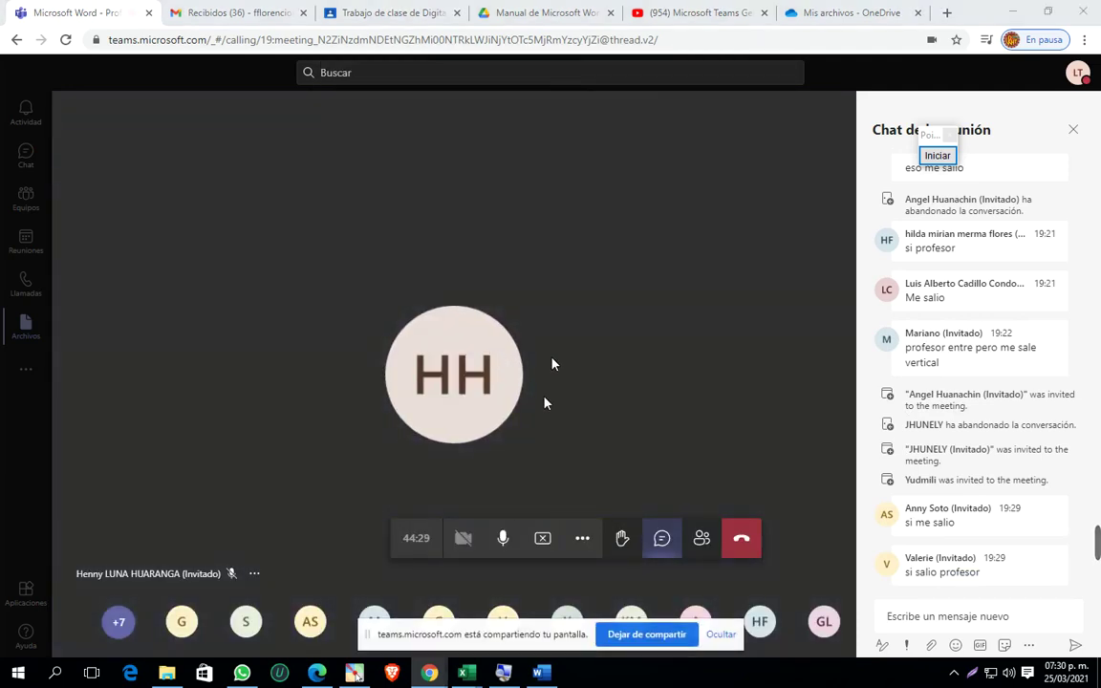
Back in Word, complete the title 'El Tiburón azul' and start a new line below.
left_click(553, 675)
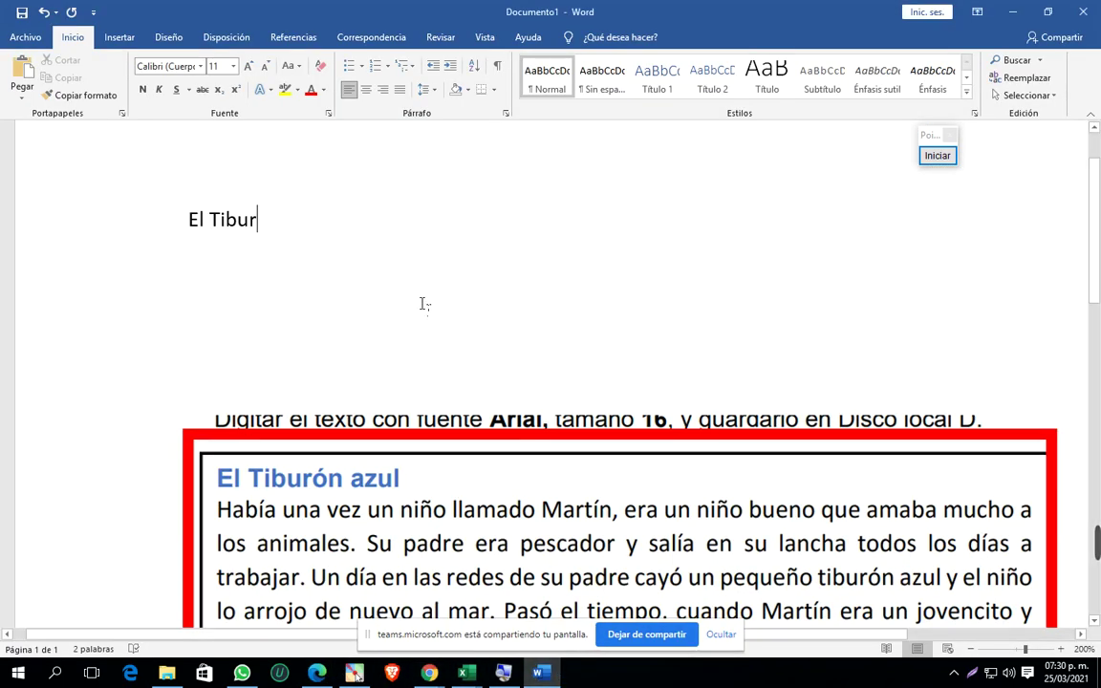
type("ón")
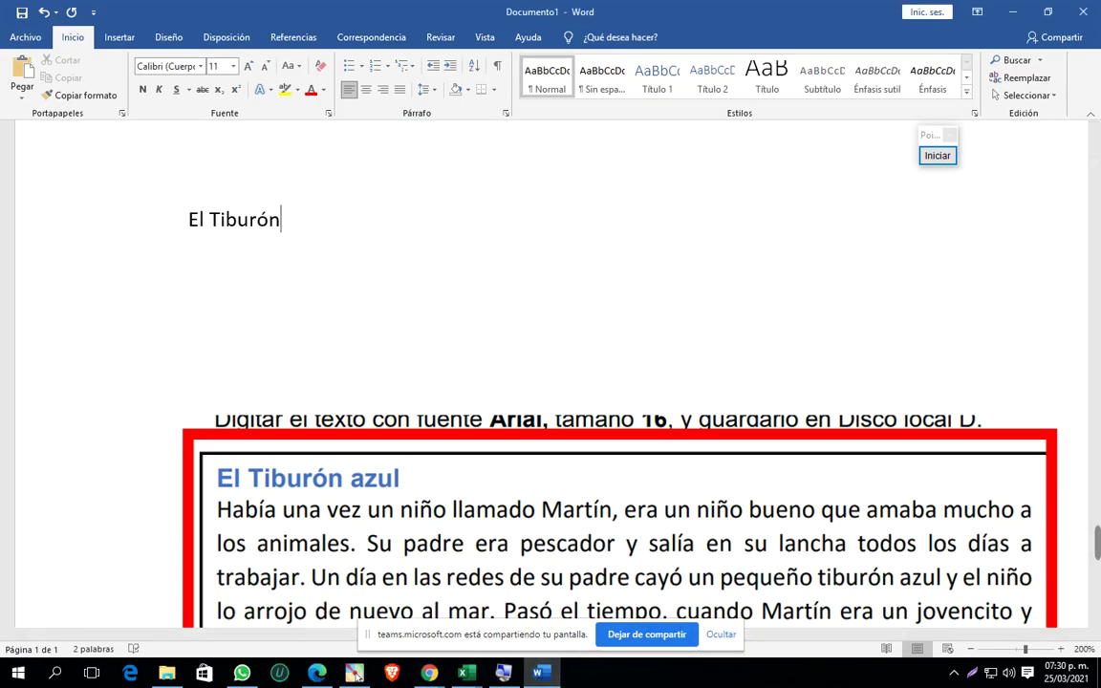
type(" azul")
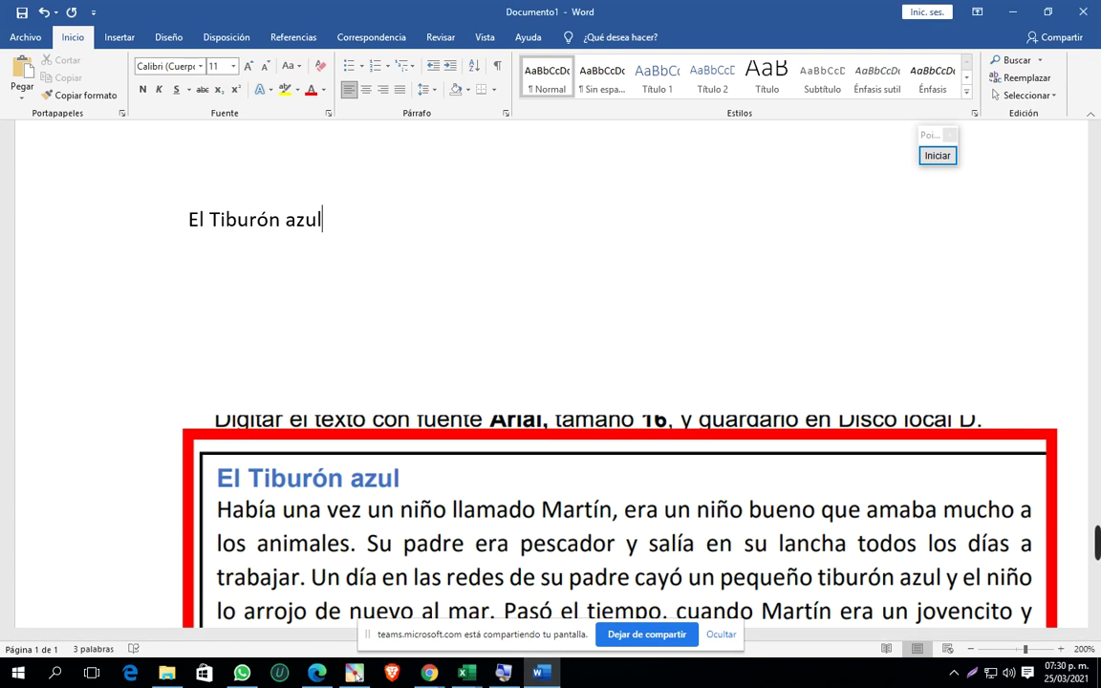
key("Return")
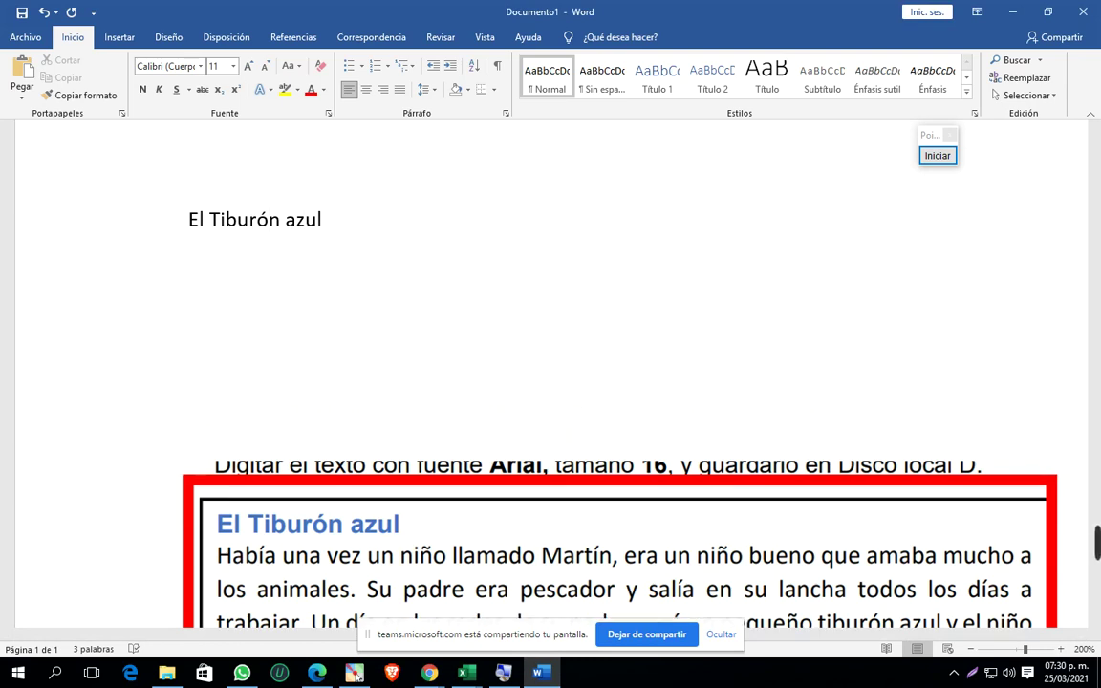
scroll(467, 417, "down", 1)
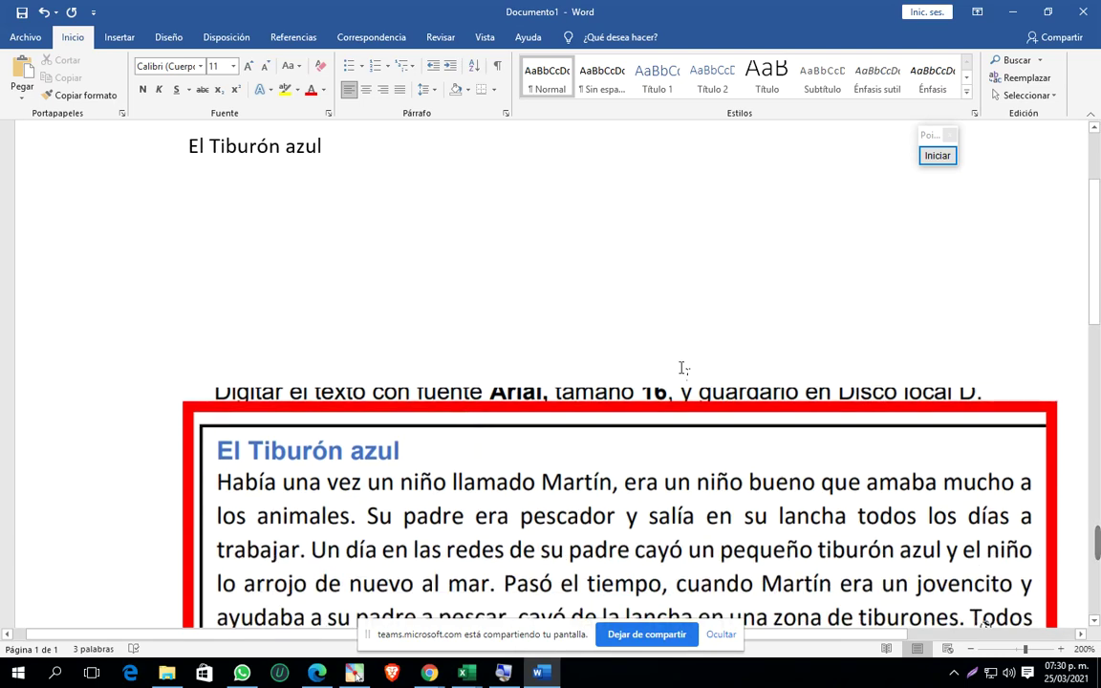
Type 'Había una vez un niño llamado Martín,' beneath the title.
type("H")
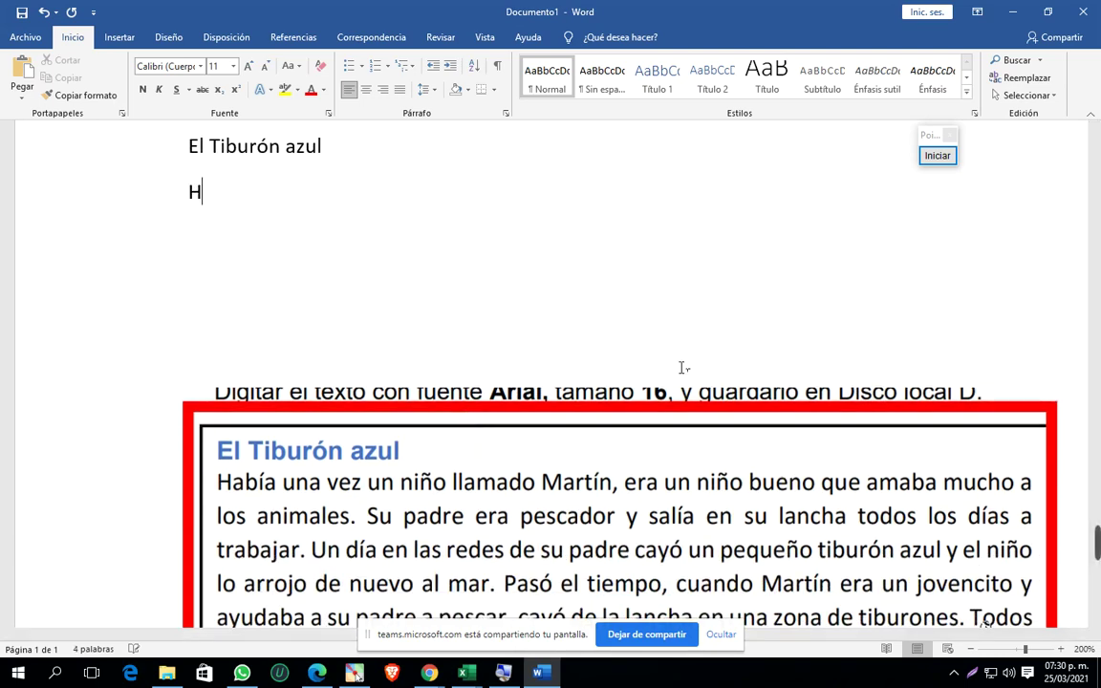
type("ab")
type("í")
type("a una")
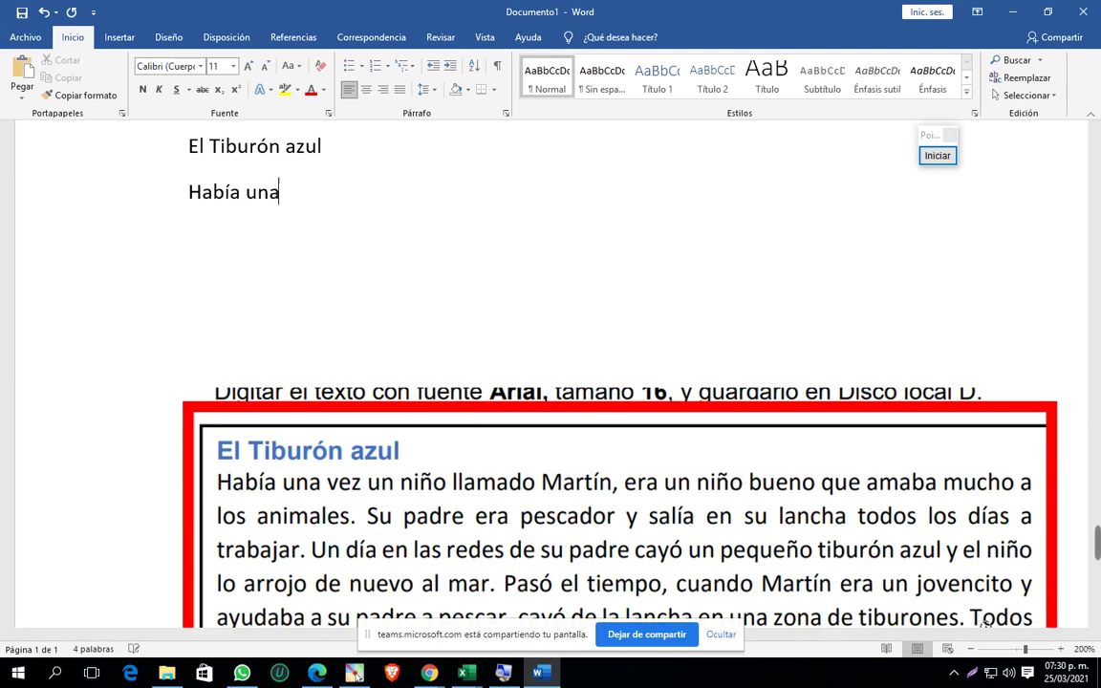
type(" vez un ")
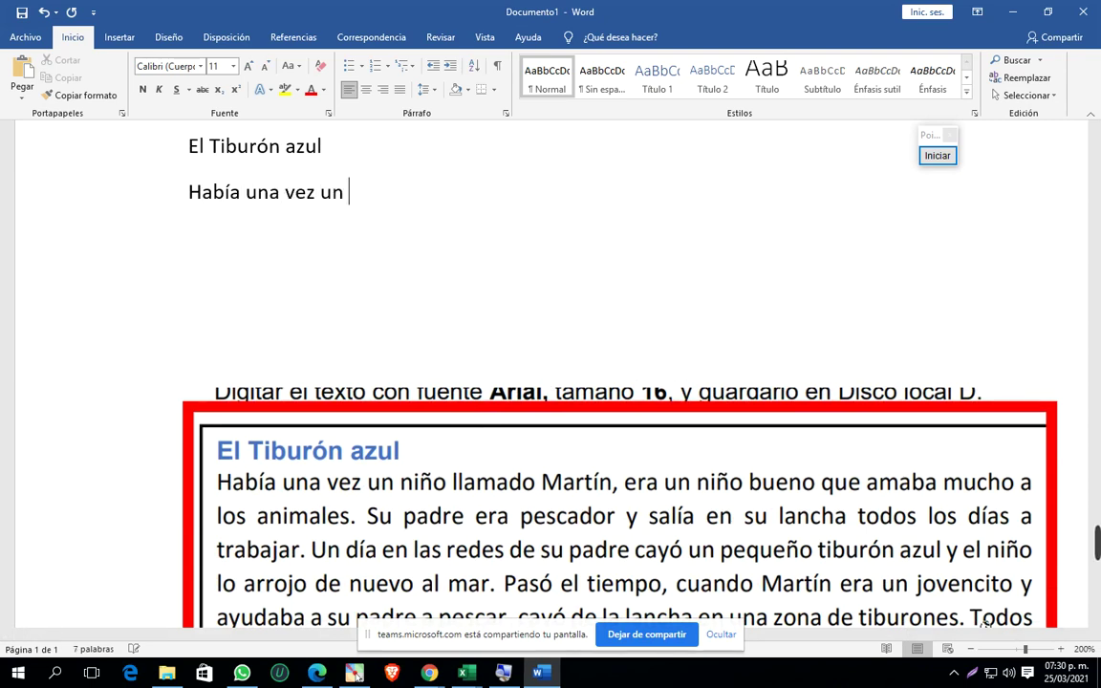
type("niño")
type("llama")
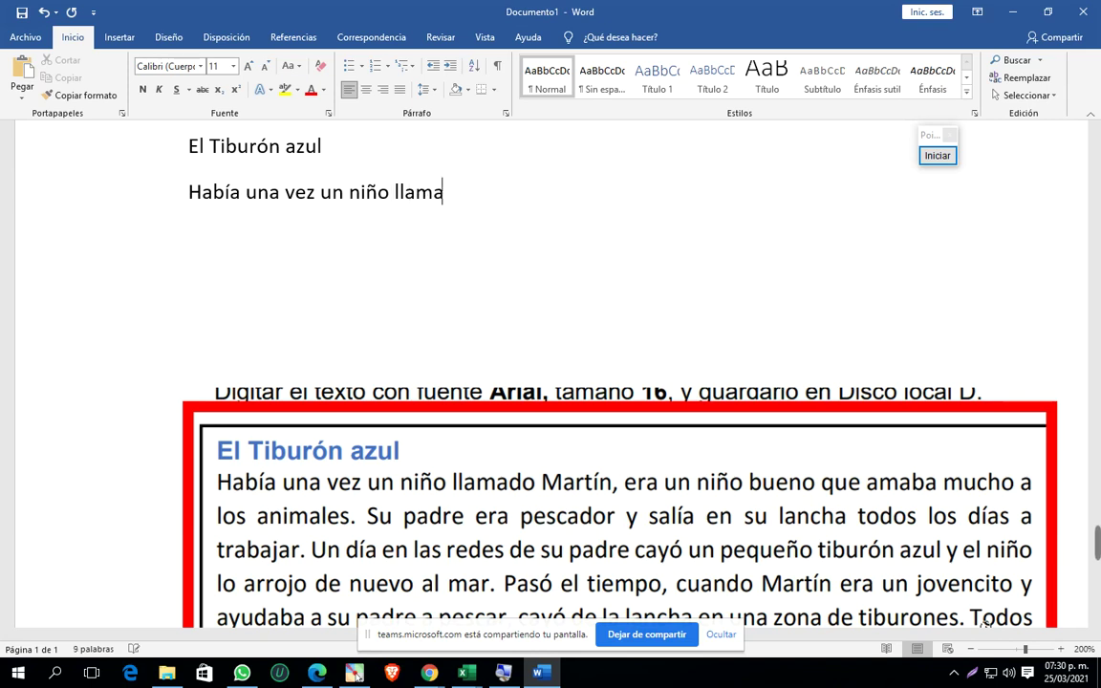
type("do")
type("Ma")
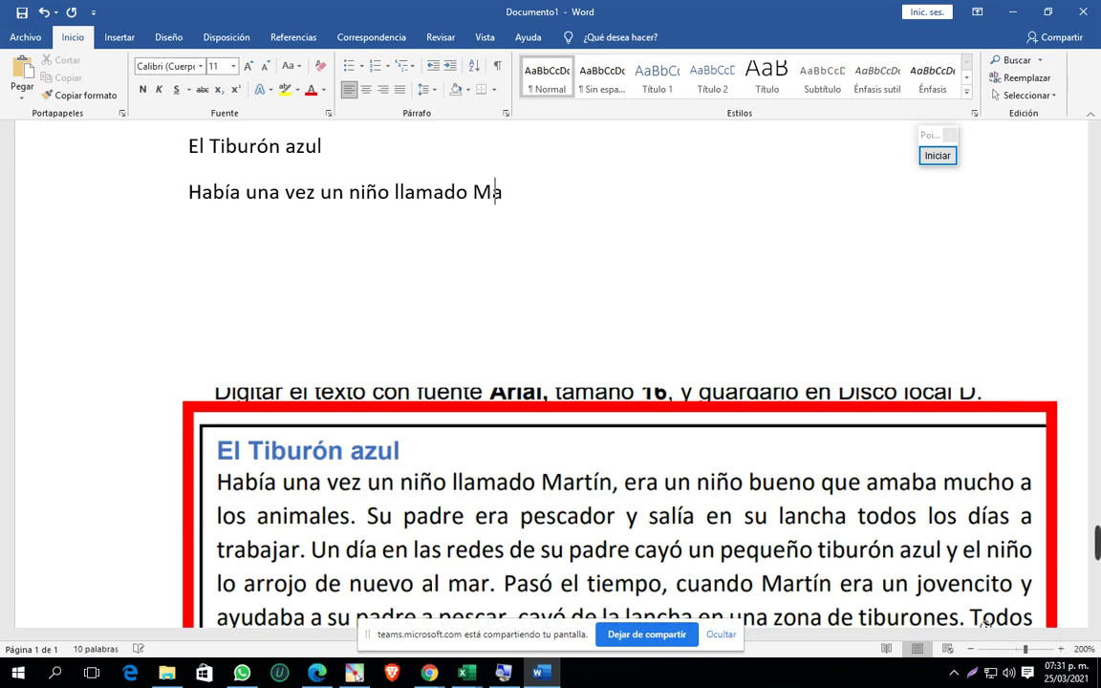
type("rtí")
type("n,")
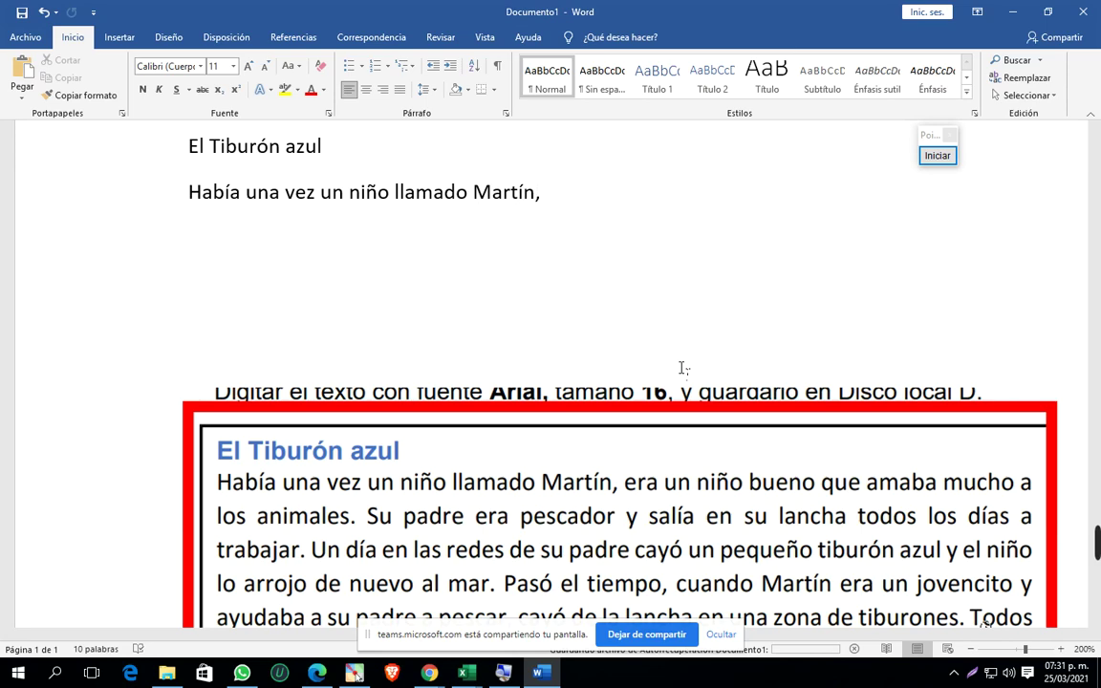
Glance at the Teams meeting window, then return to the Word document.
left_click(541, 673)
left_click(429, 673)
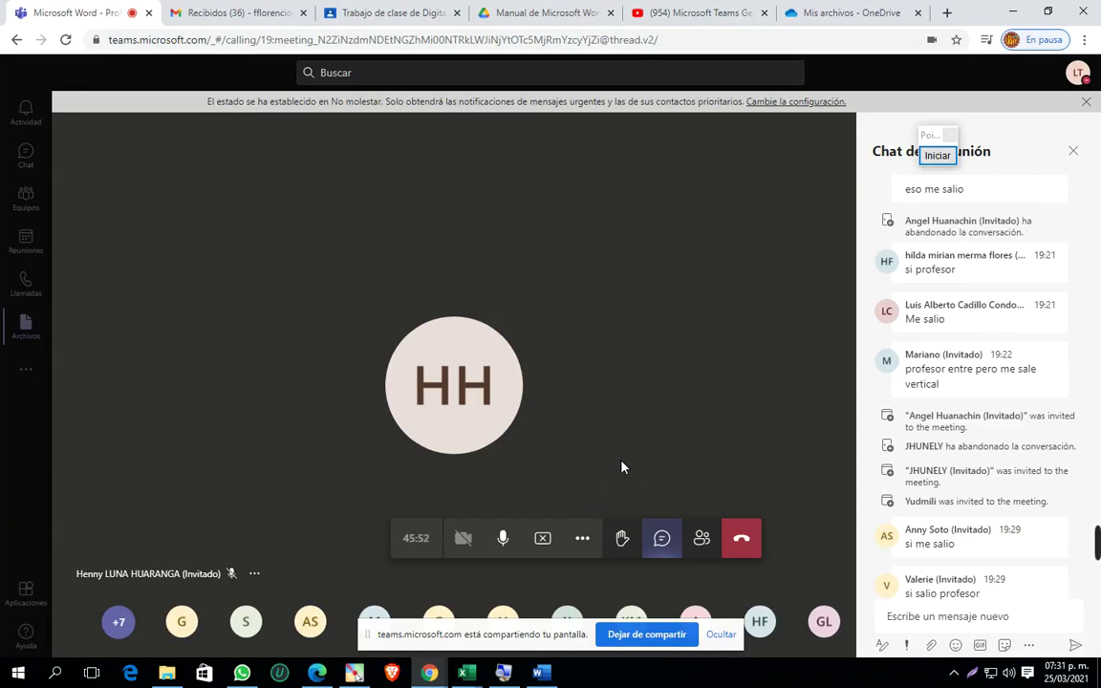
left_click(540, 673)
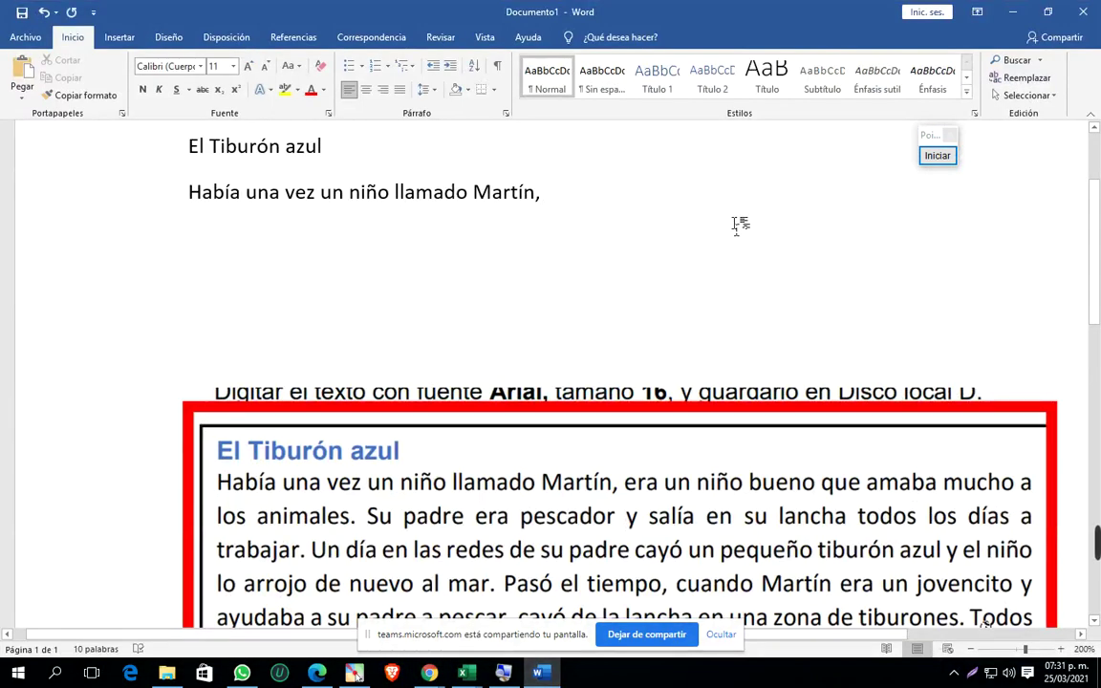
Continue with 'era un niño bueno que amaba mucho a los animales. Su padre', fixing typos.
type("era un")
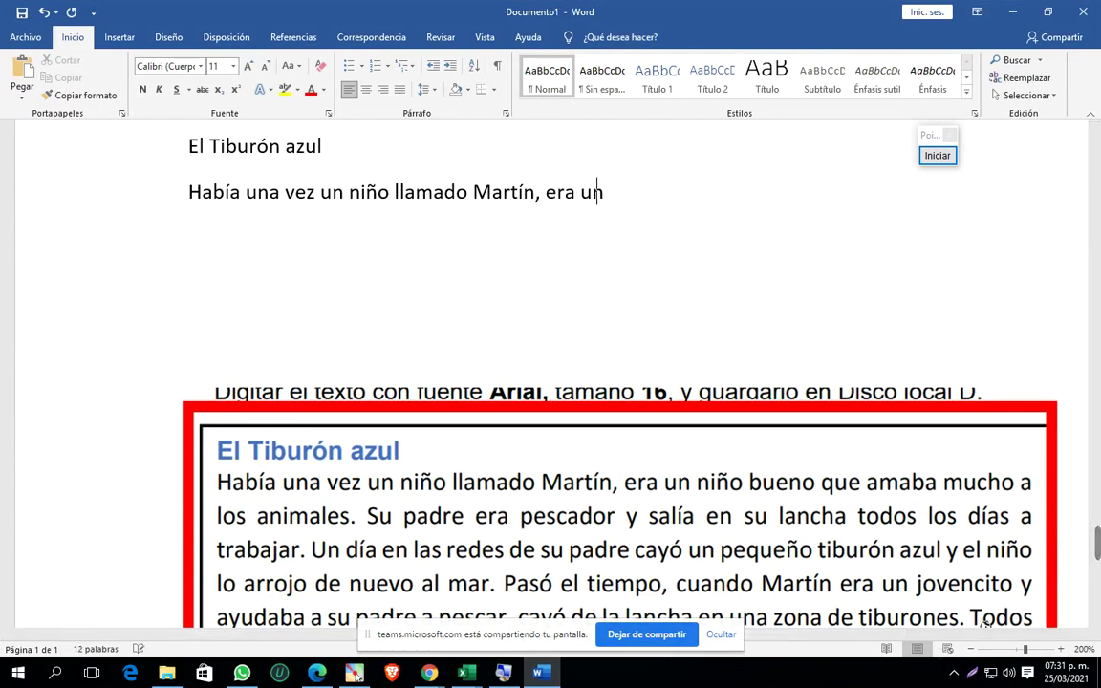
type(" niño bueno")
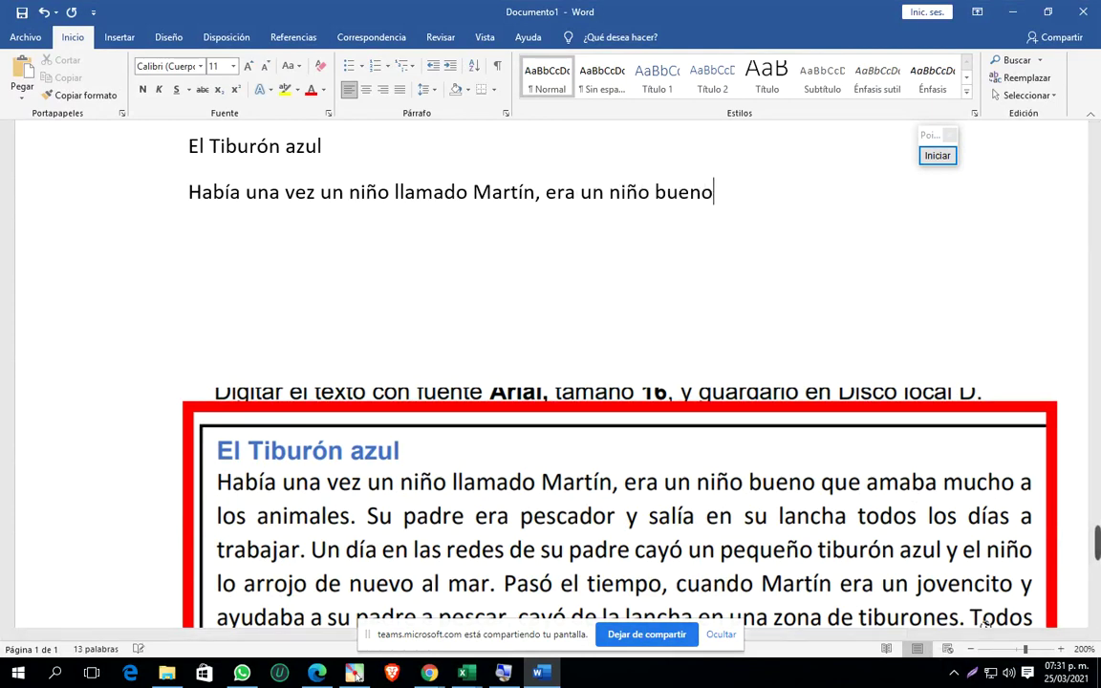
type(" que am")
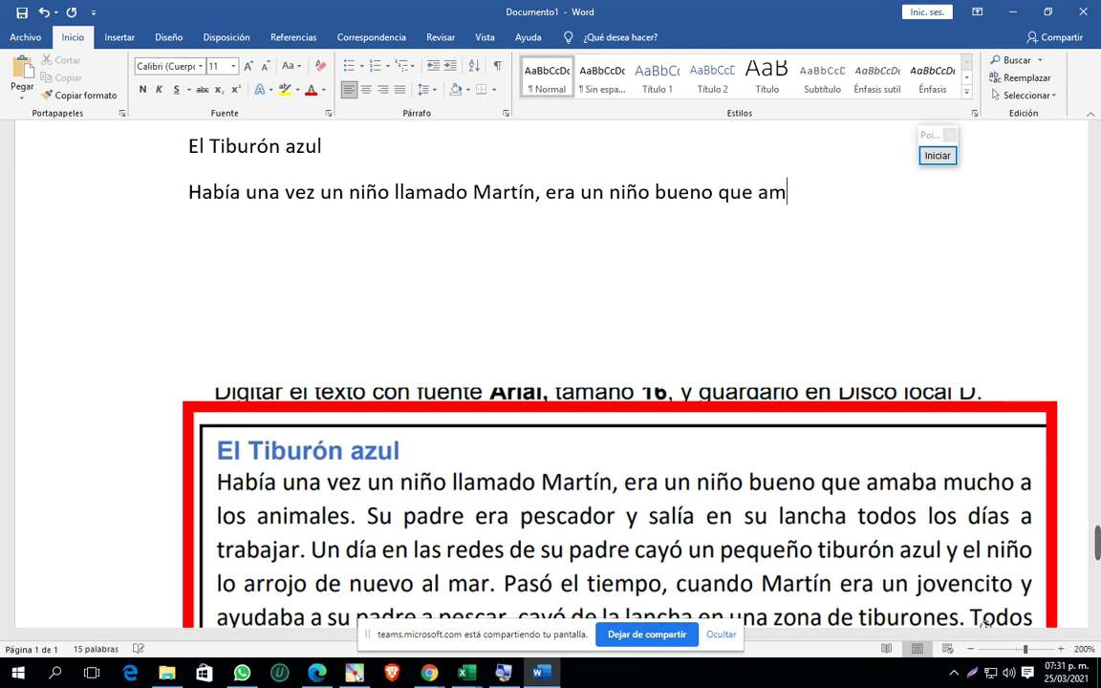
type("aba much")
key("BackSpace")
type("cho a")
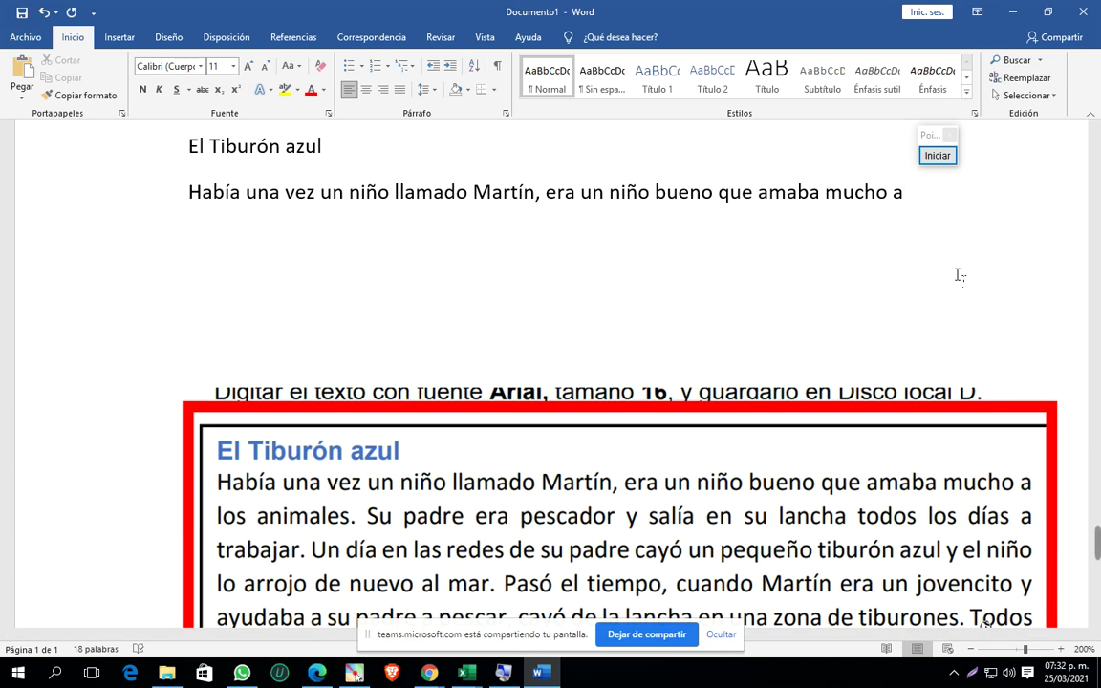
type("los ani")
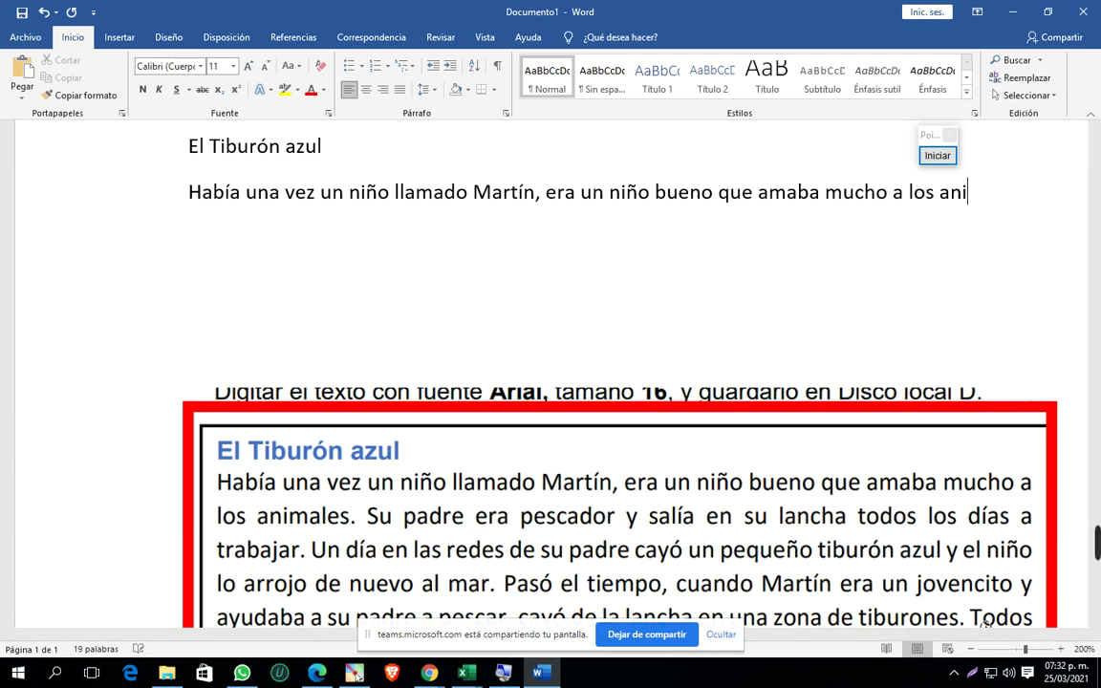
type("males")
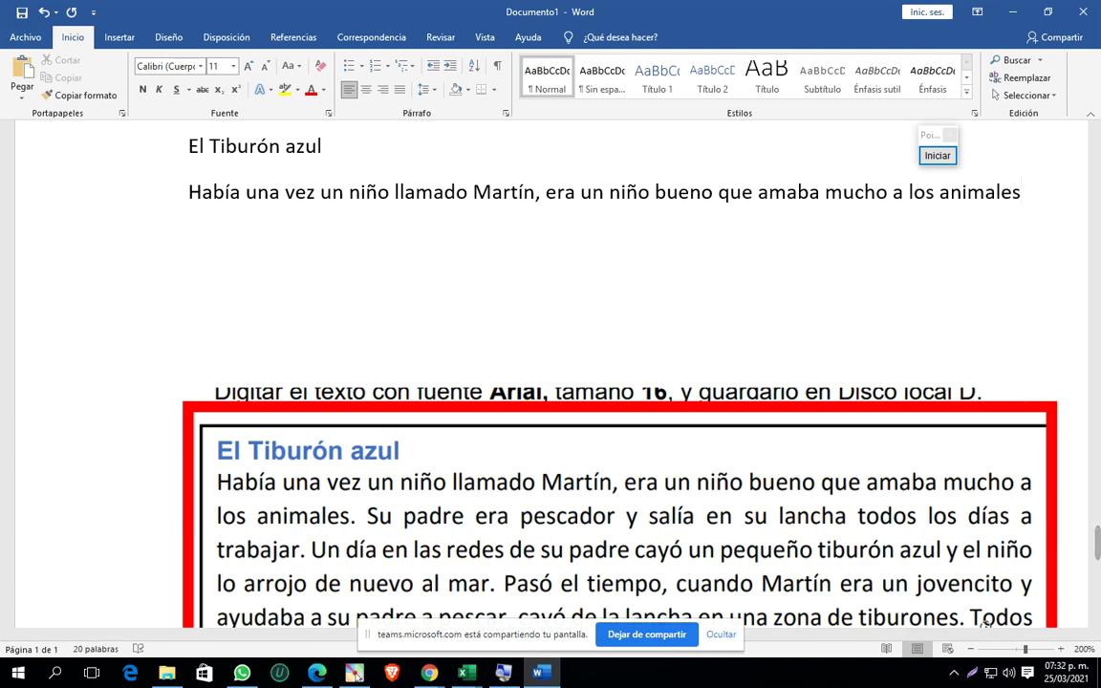
type(". Sui")
key("BackSpace")
type("padre")
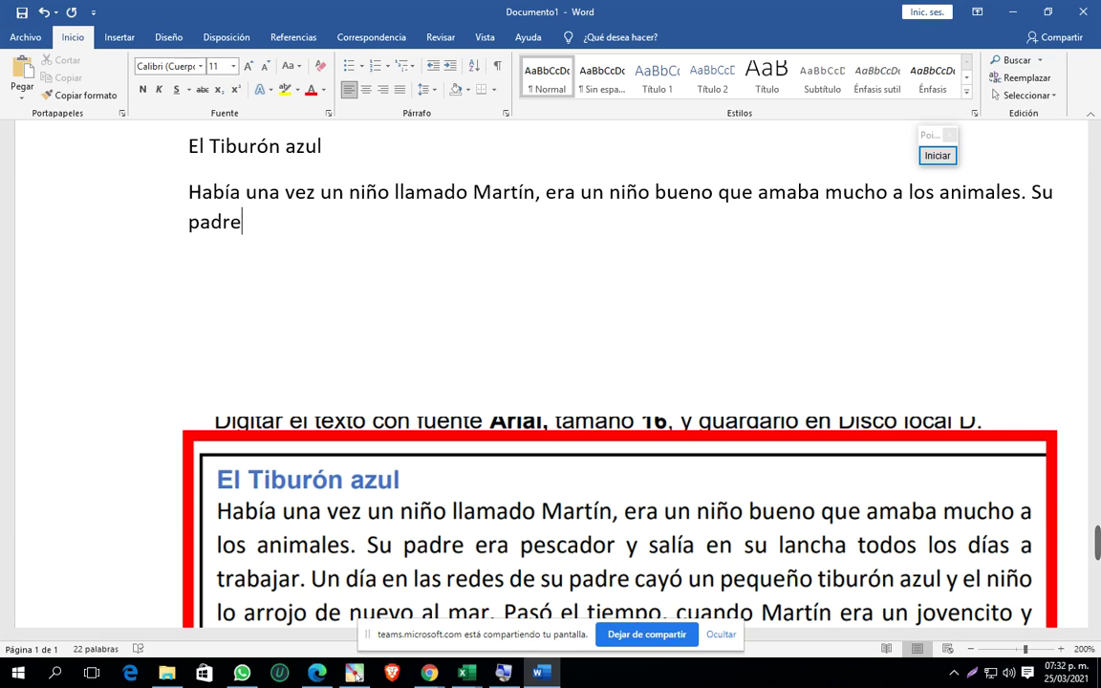
Type 'era pescador y salía en su lancha todos los días a trabajar. Un', correcting 'pesacado'.
type("era pes")
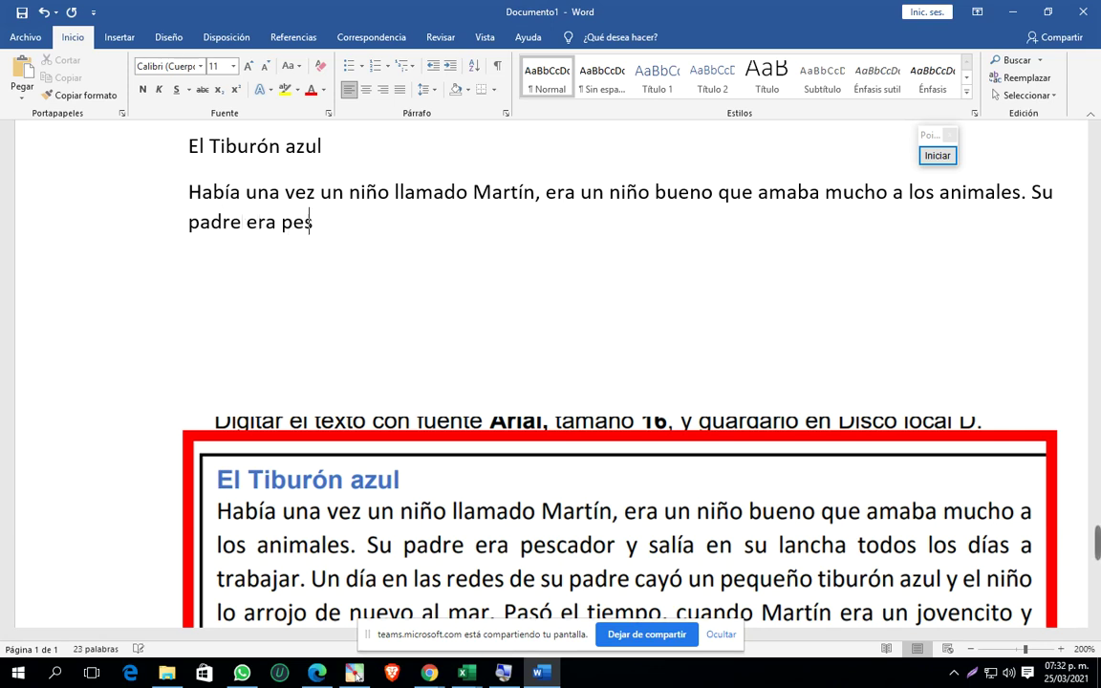
type("acado")
key("BackSpace")
key("BackSpace")
type("a")
type("dor y sa")
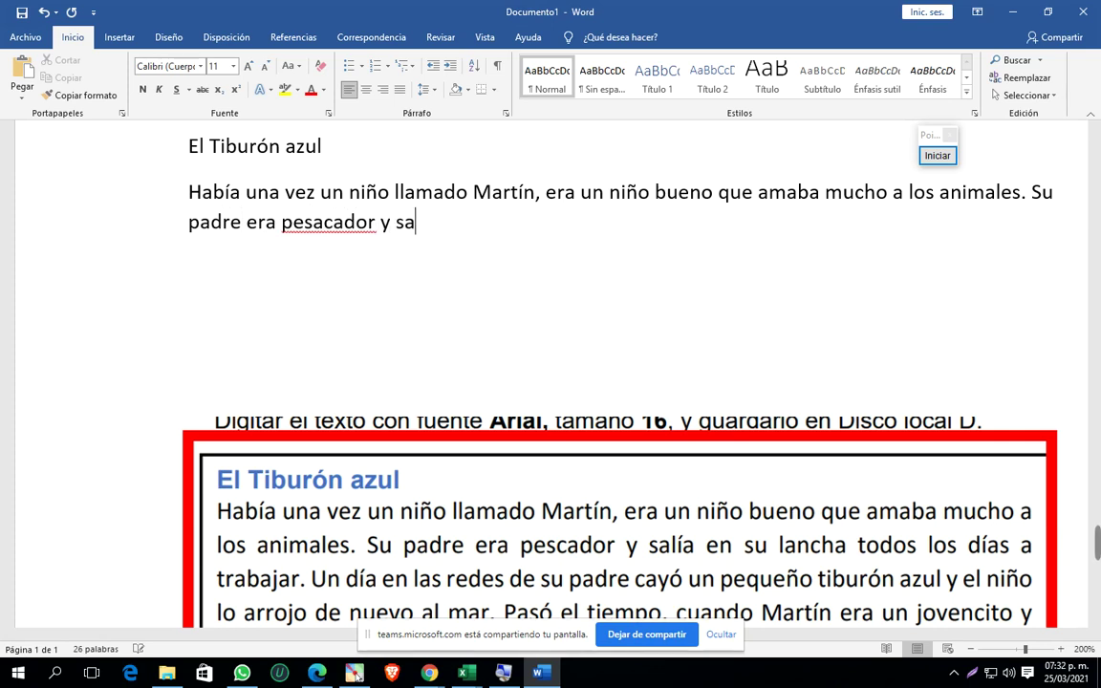
key("BackSpace")
key("BackSpace")
key("BackSpace")
key("BackSpace")
type("s")
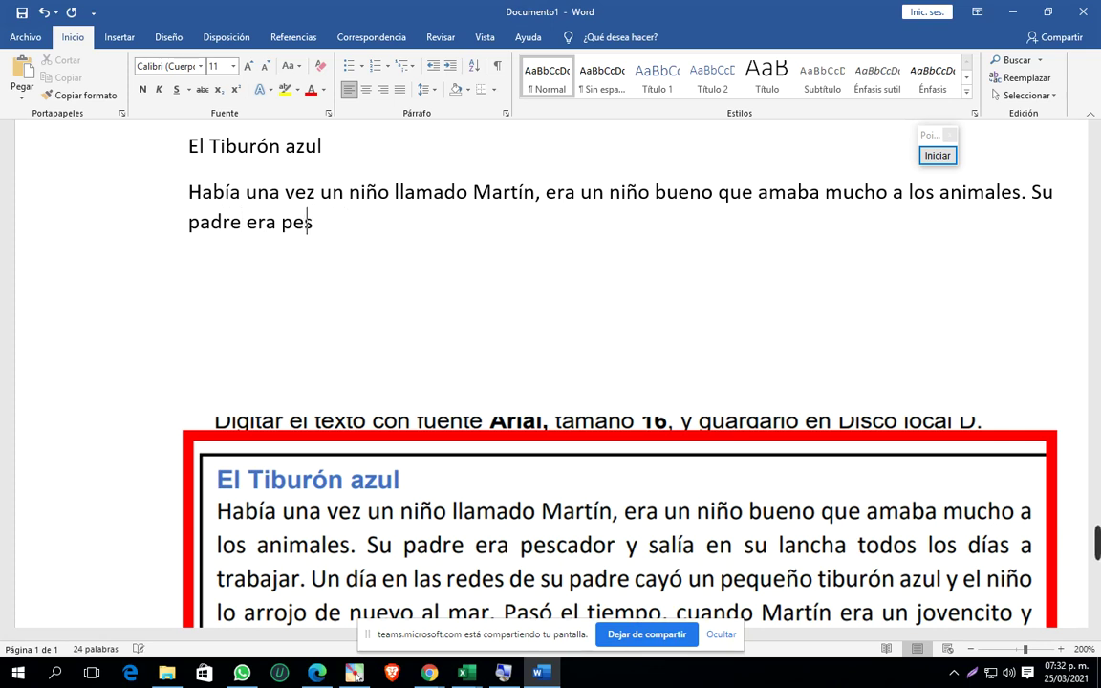
type("cador y salía")
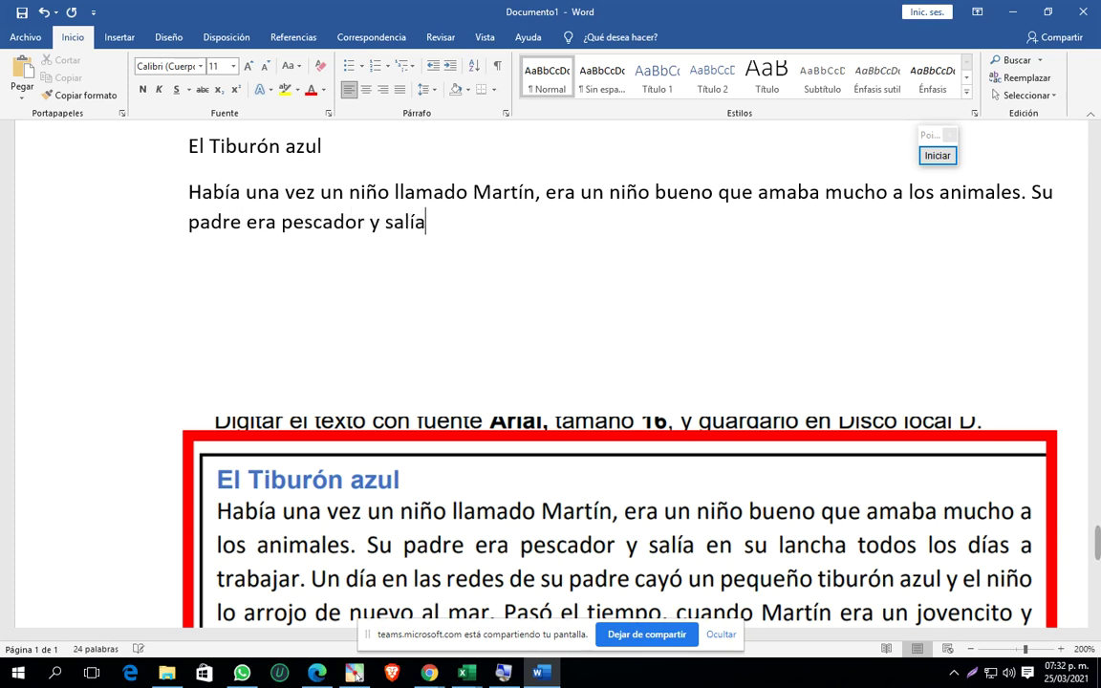
type(" en su lanch")
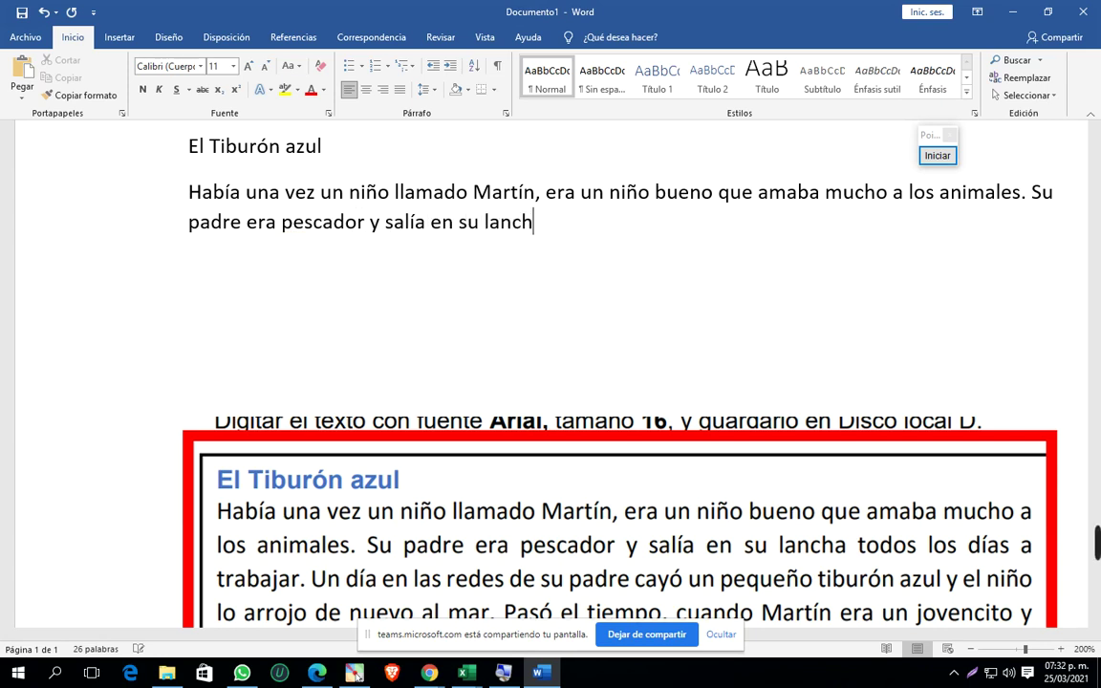
type("a todos los")
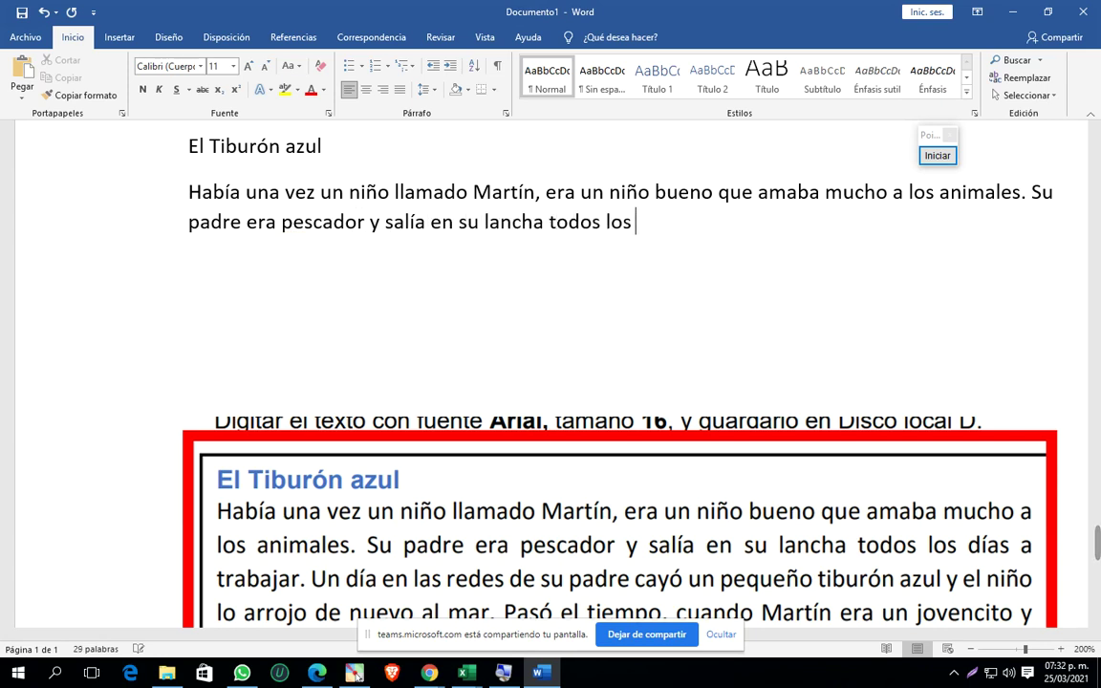
type(" días ")
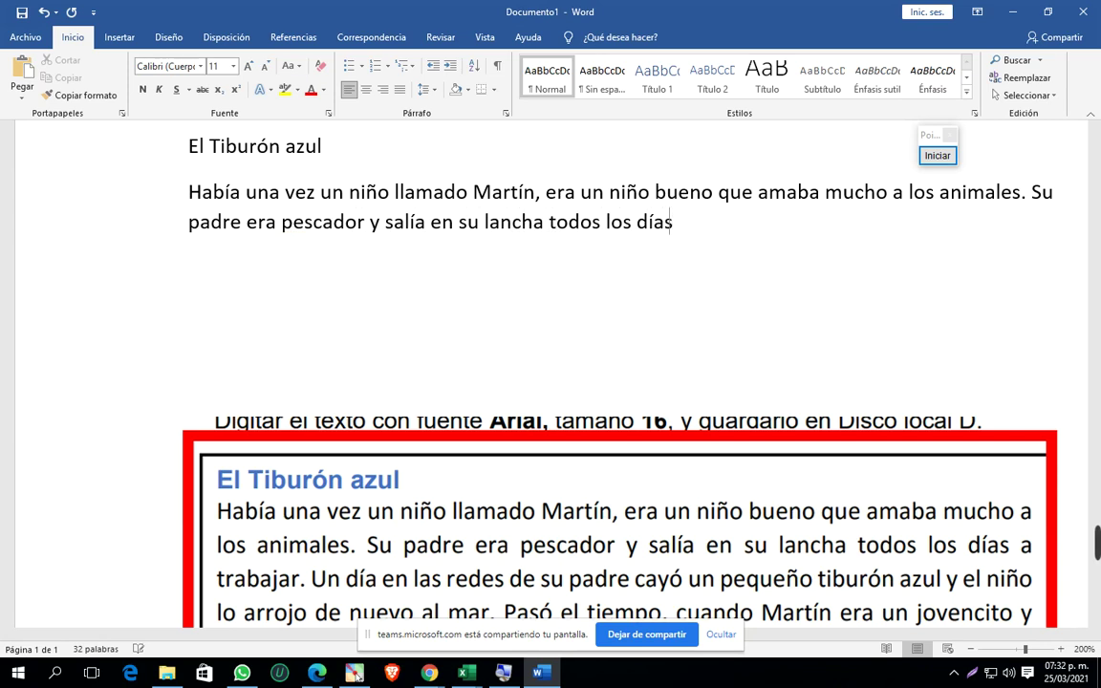
type("a traba")
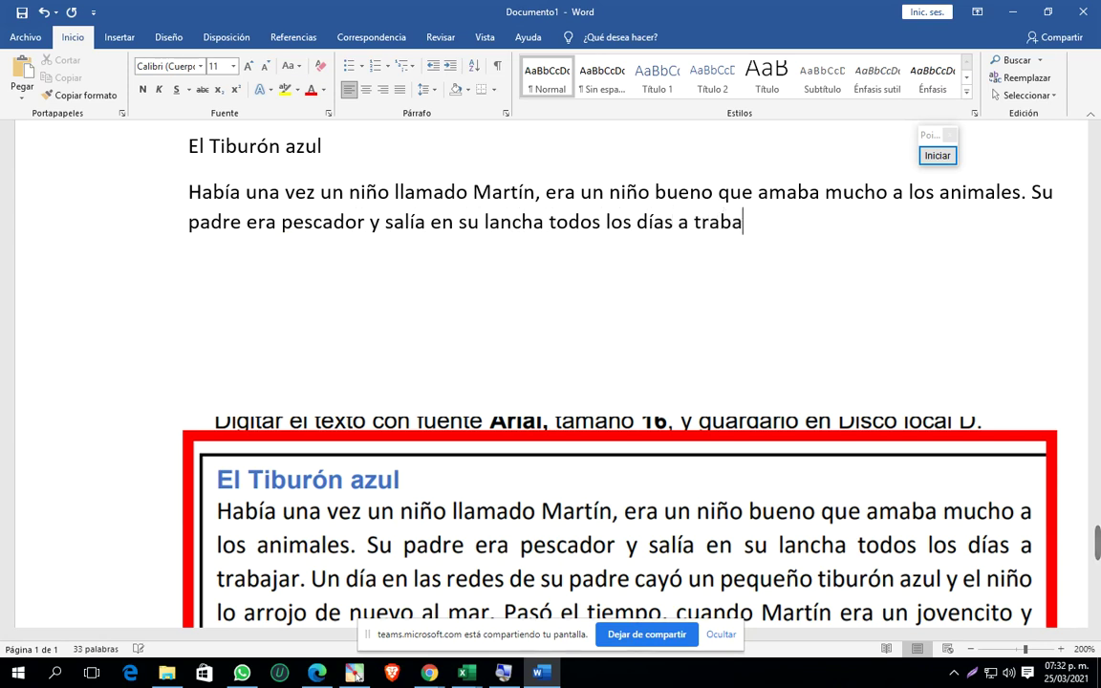
type("jar")
type(". ")
type("Un")
Nudge the picture up, then type the sentence ending 'lo arrojó de nuevo al mar.'.
scroll(1096, 356, "down", 1)
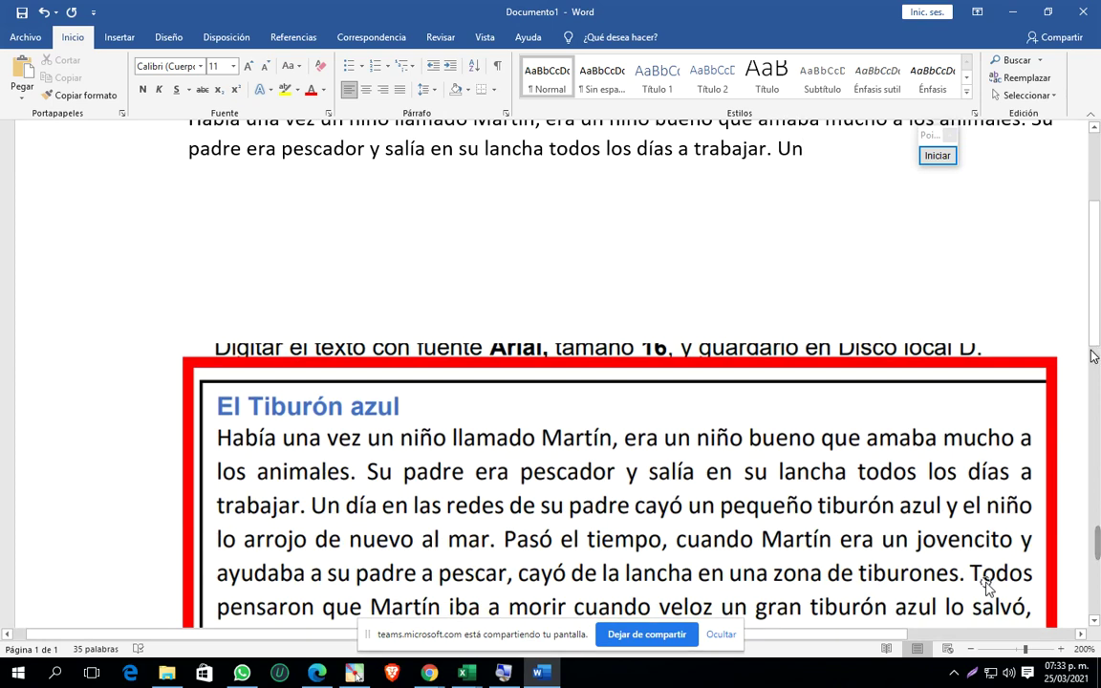
left_click_drag(987, 372, 987, 353)
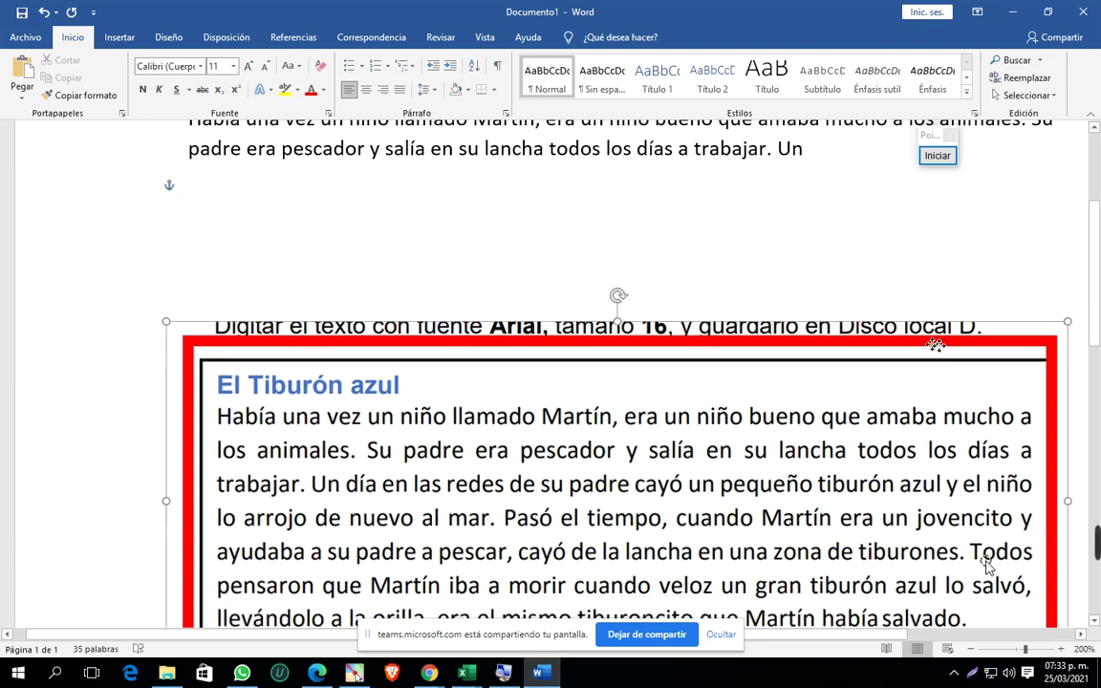
left_click(847, 224)
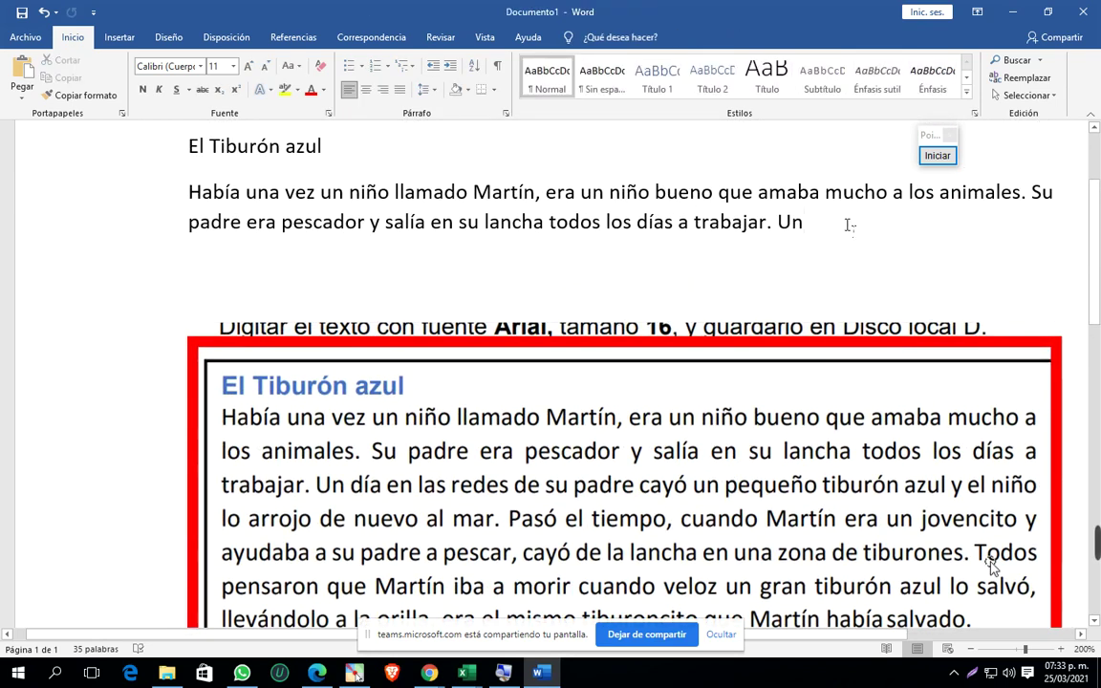
type("día")
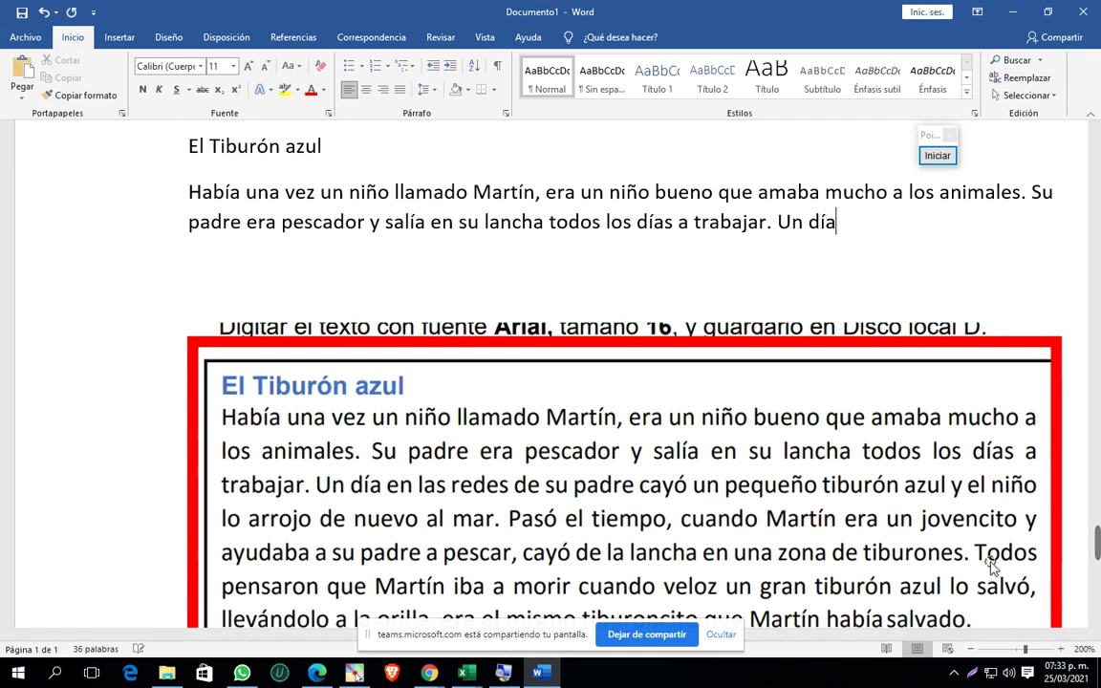
type(" en las")
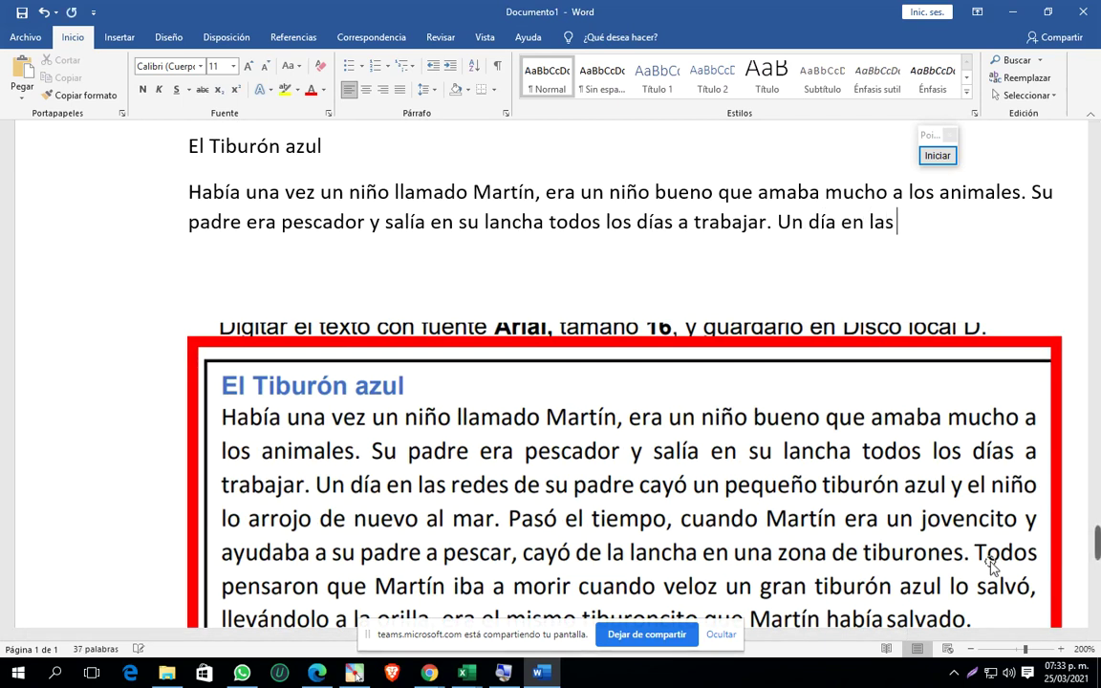
type(" redes d")
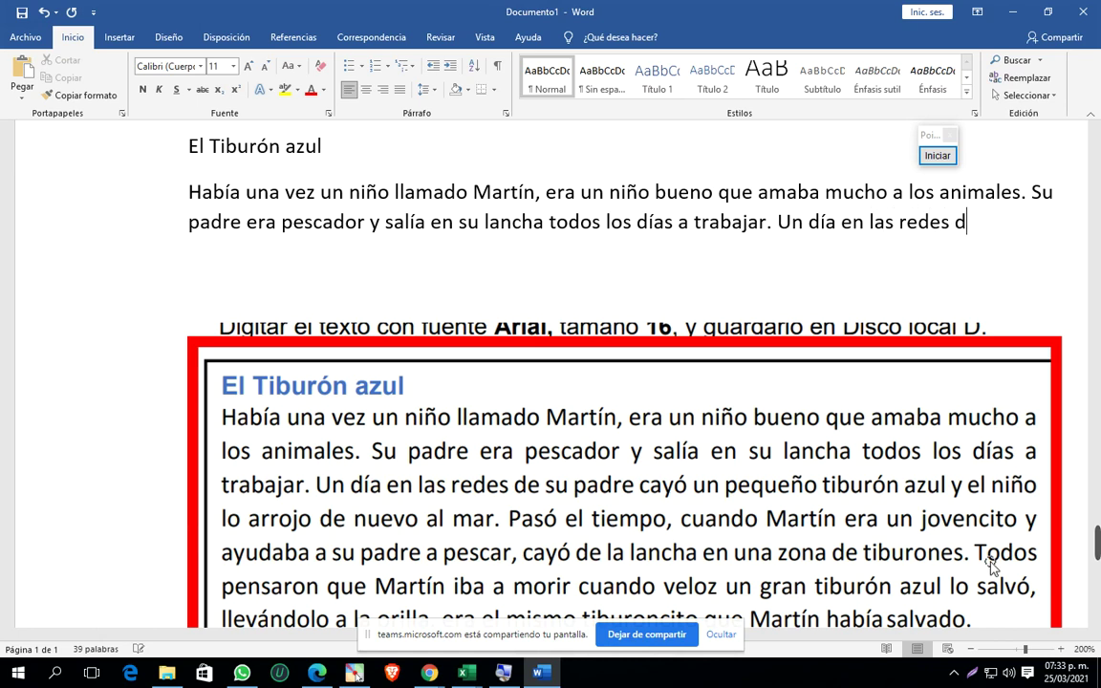
type("e su ")
type("padre")
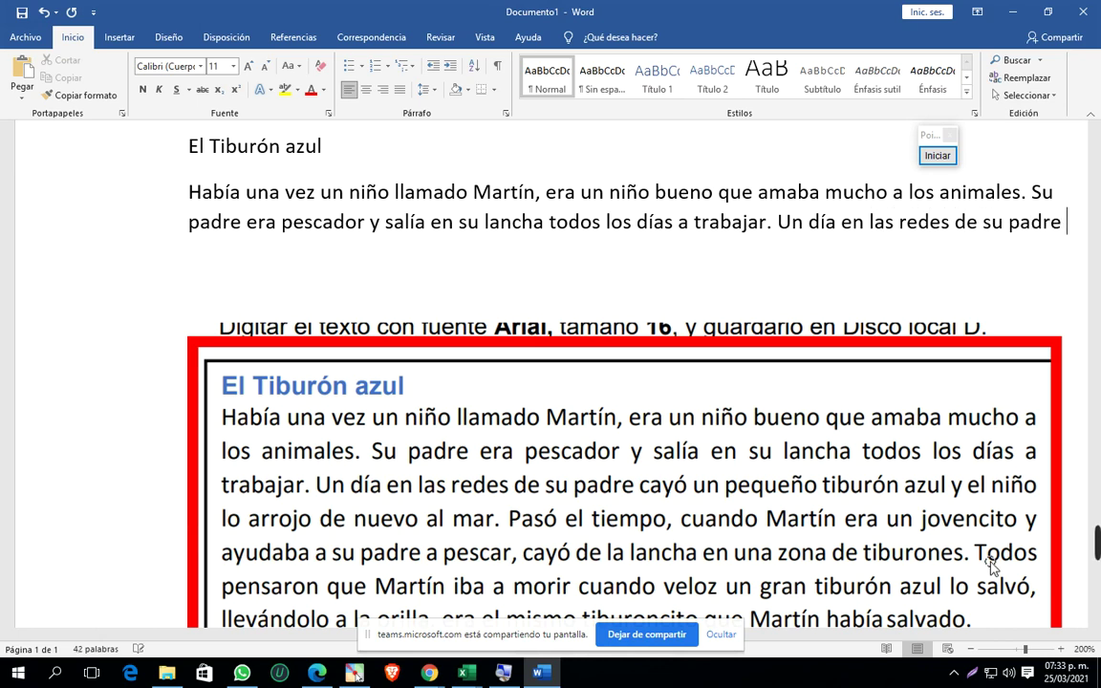
type(" cayó")
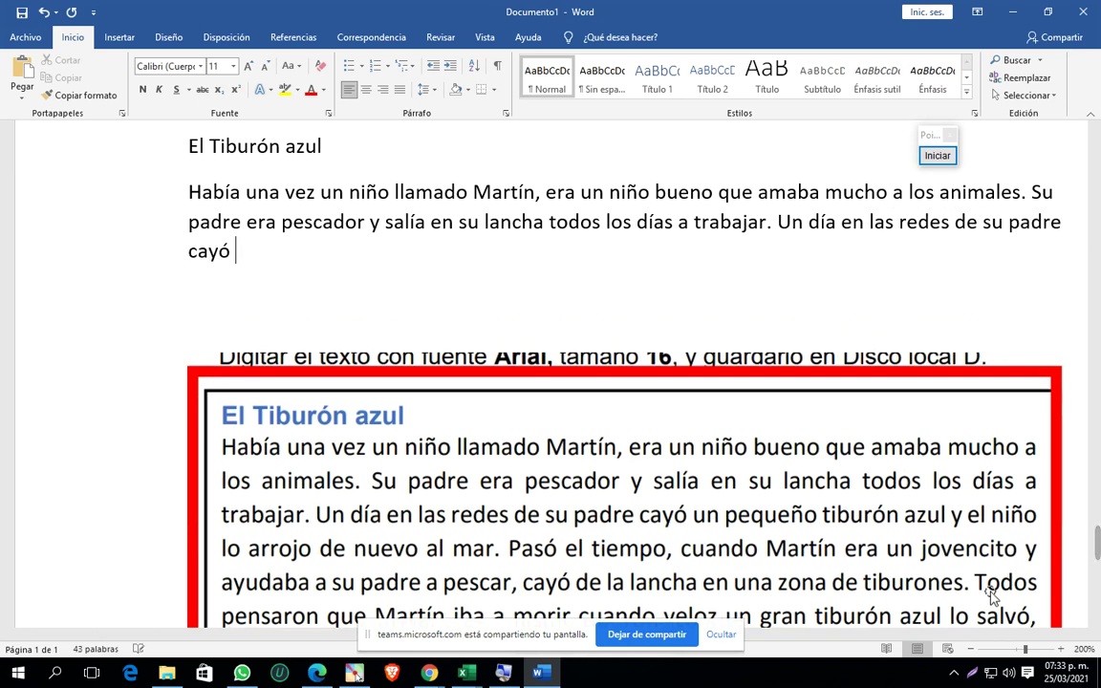
type(" un pequeño ")
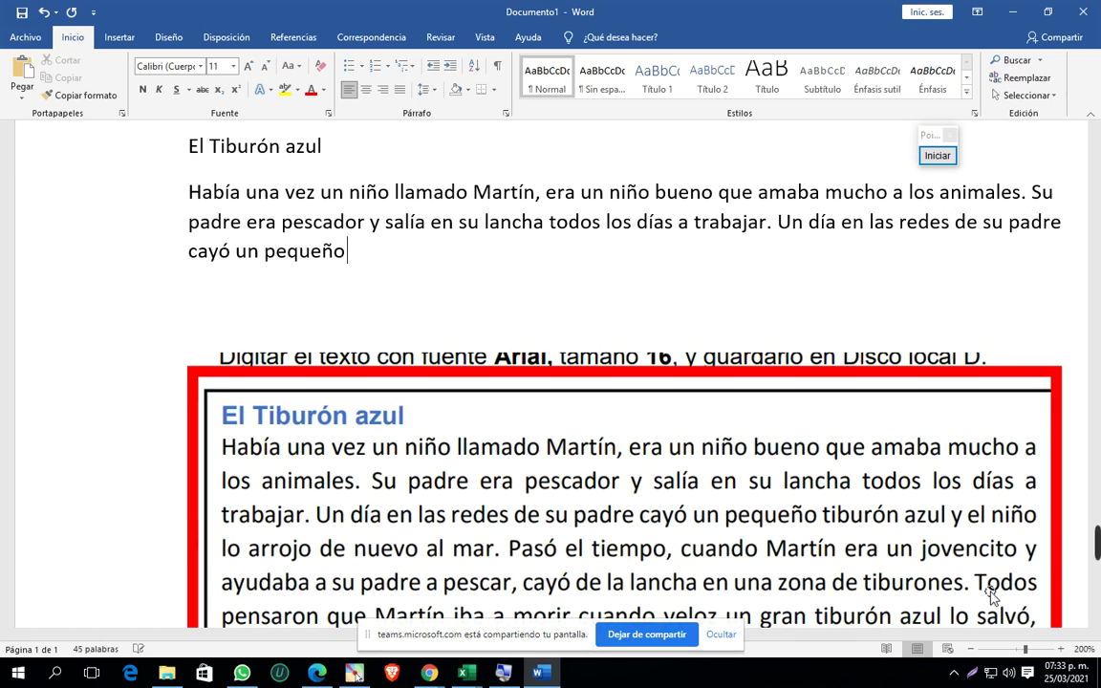
type("tiburón az")
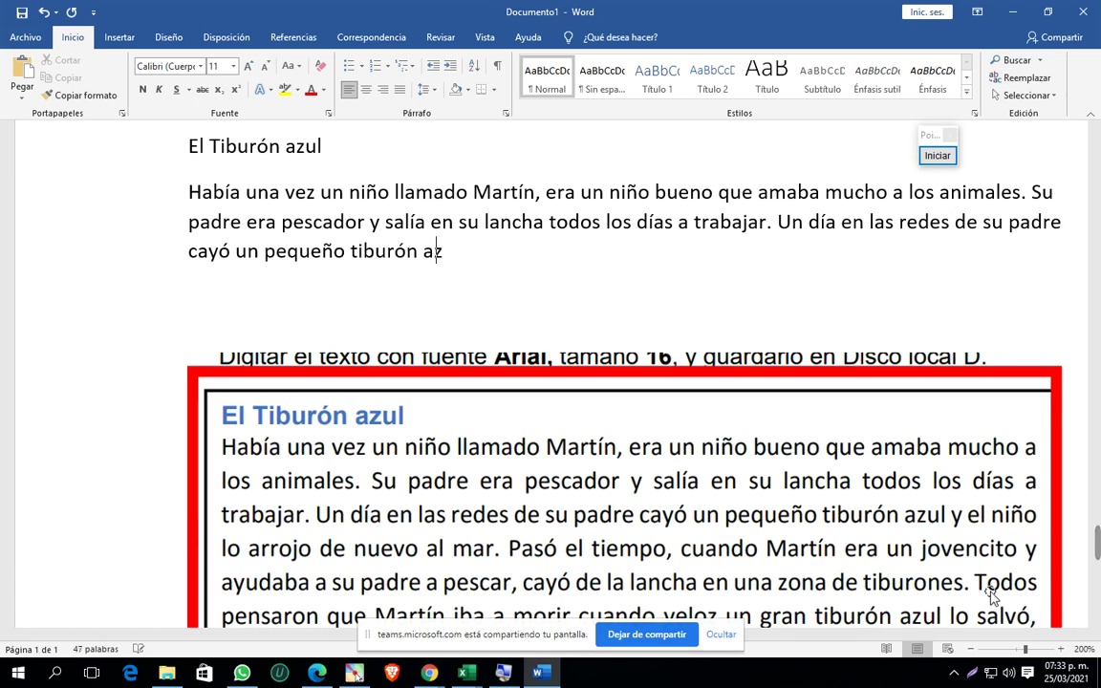
type("ul y el")
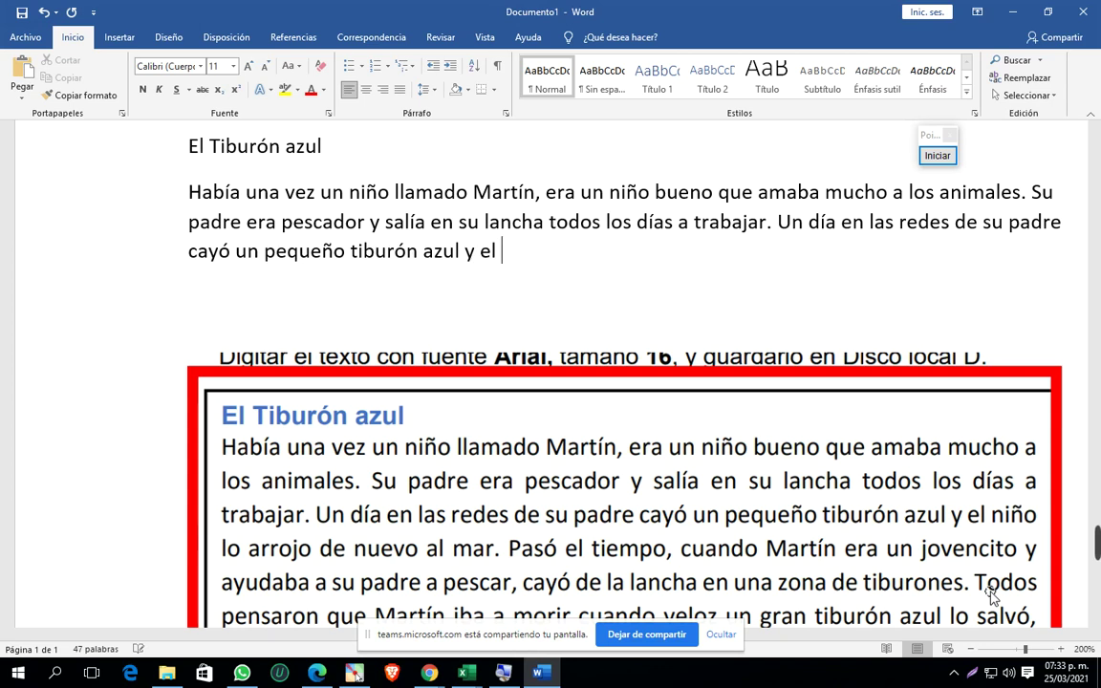
type(" niño lo")
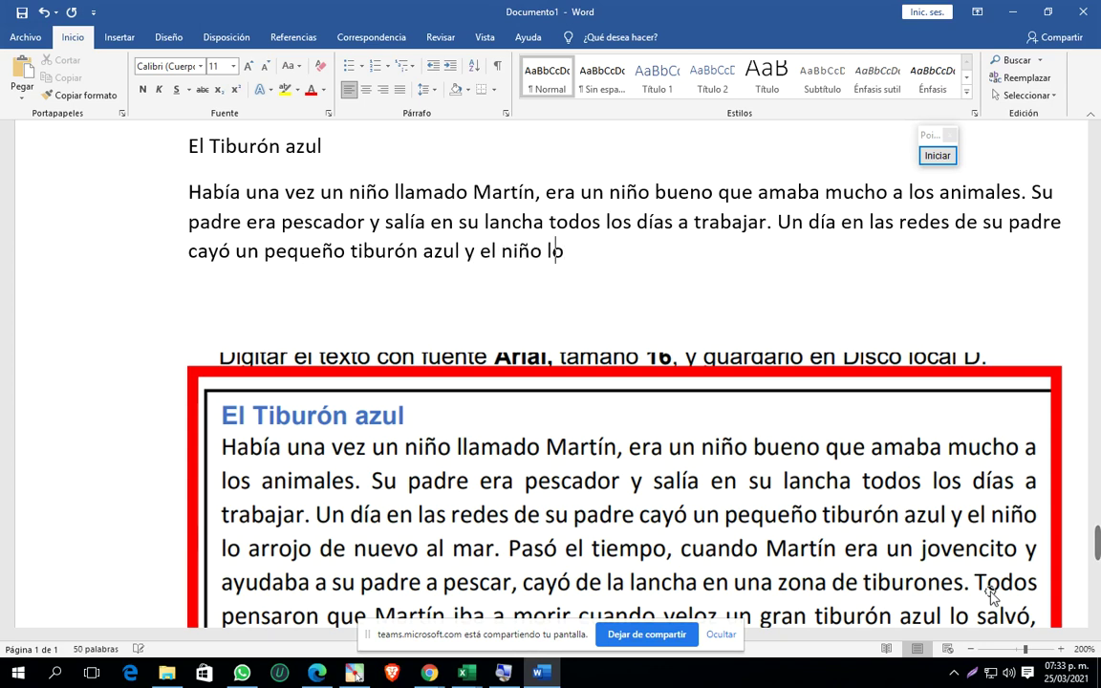
type(" arrojó")
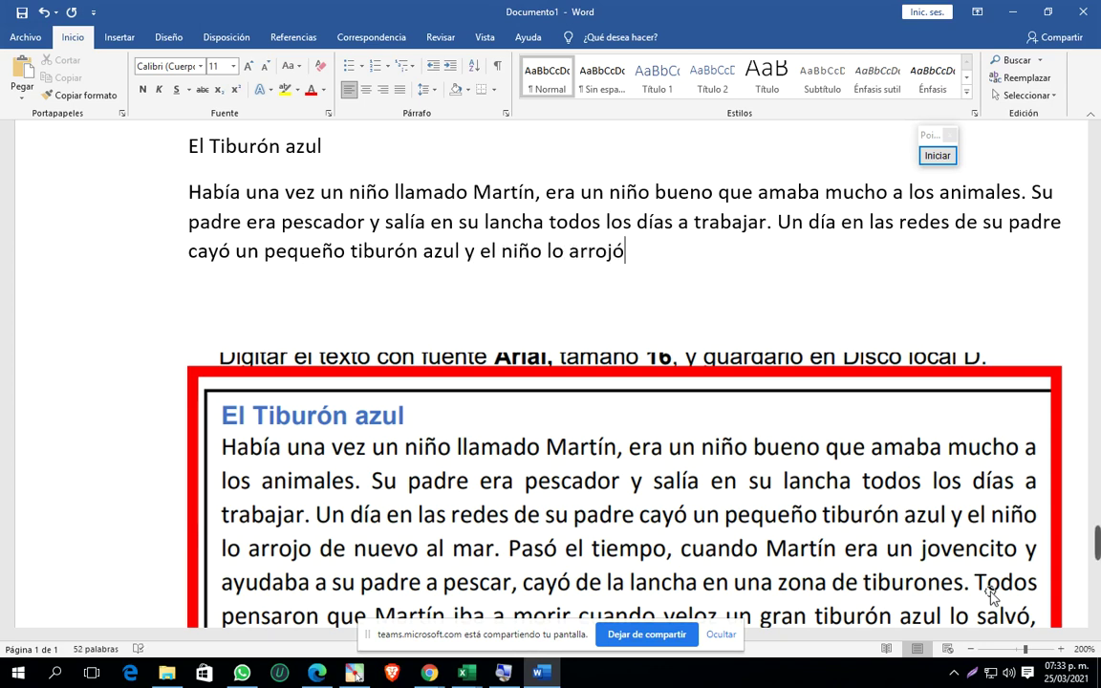
type(" de nuevo al m")
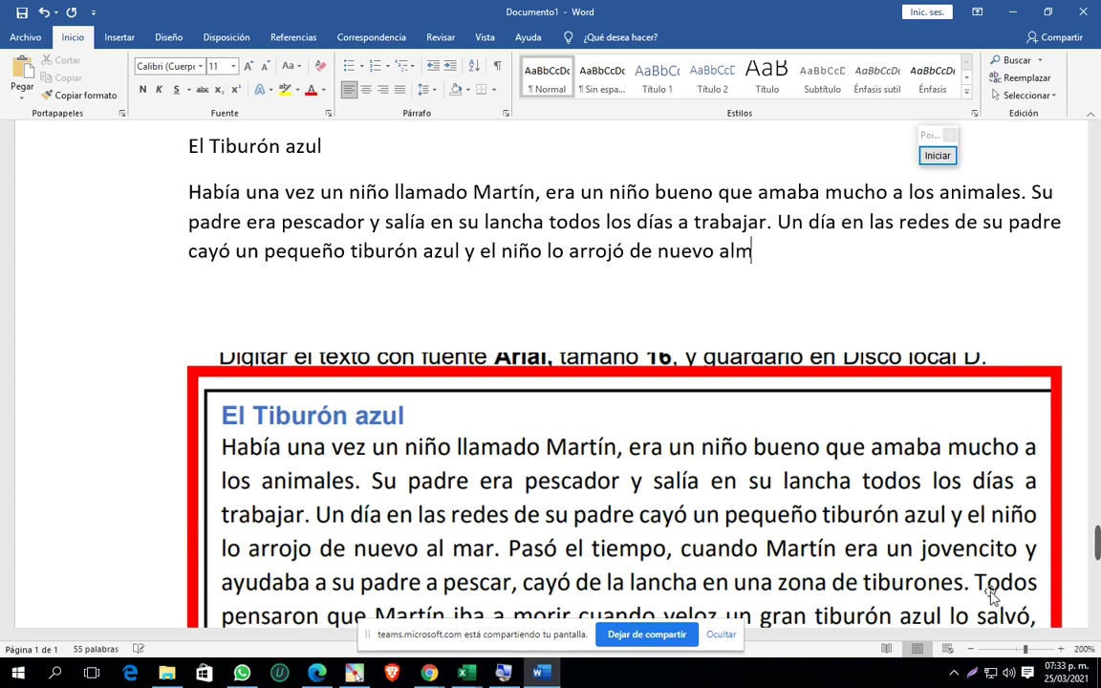
key("BackSpace")
type("mar")
type(".")
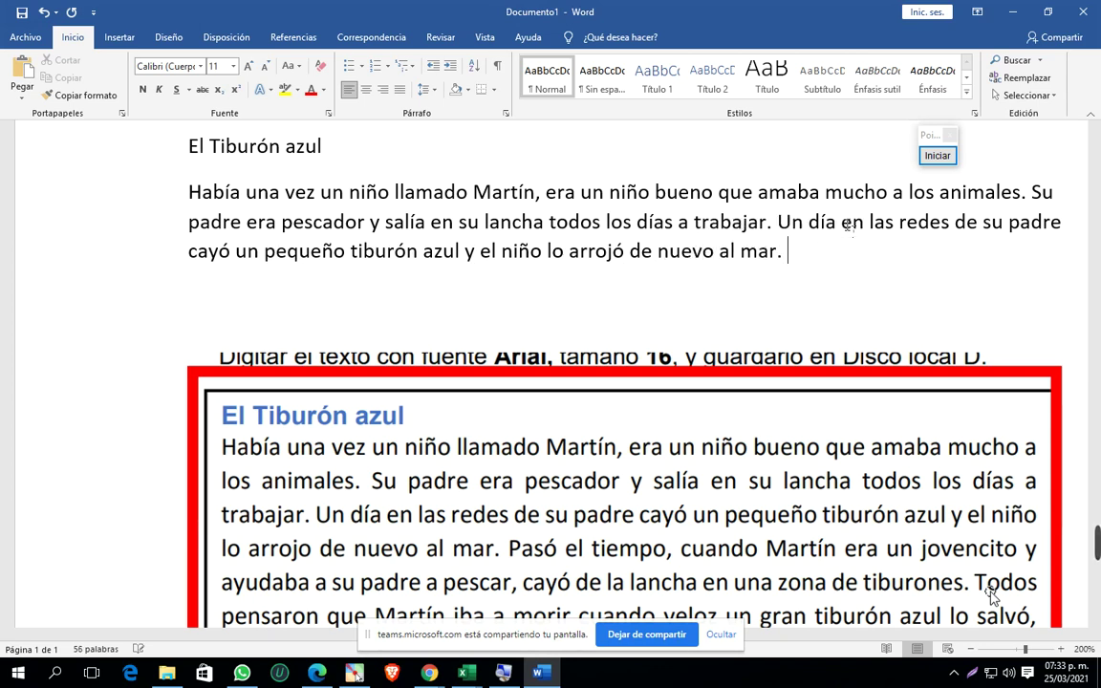
Correct the ending of 'arrojó' to the accented ó.
key("Left")
key("Left")
key("Right")
key("Left")
key("Left")
key("Left")
key("Left")
key("Left")
key("Left")
key("Right")
key("BackSpace")
type("o")
key("BackSpace")
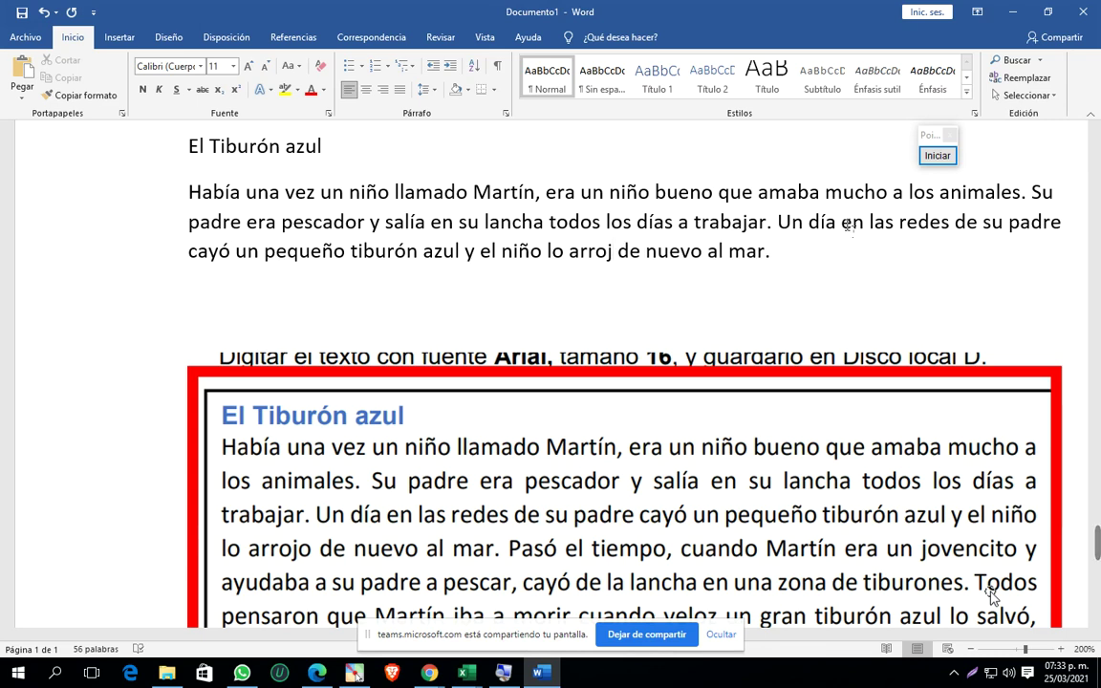
type("ó")
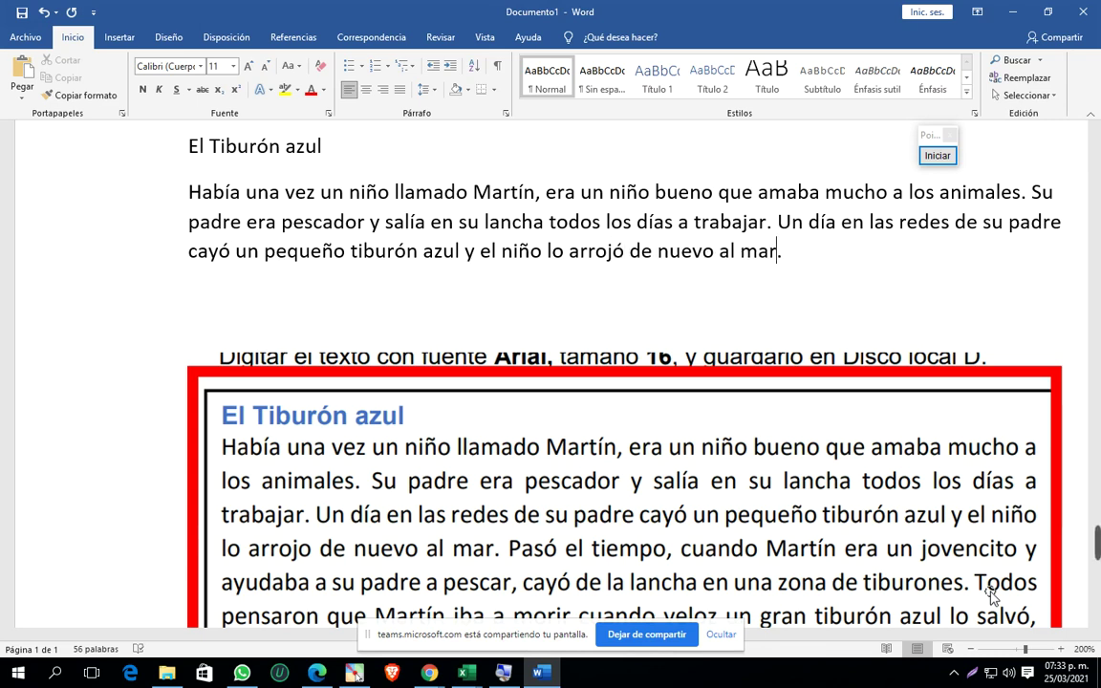
key("Right")
Begin the next sentence with 'Pasó', removing stray characters.
type("Pa")
type("s+p")
key("BackSpace")
key("BackSpace")
type("+")
key("BackSpace")
type("ó")
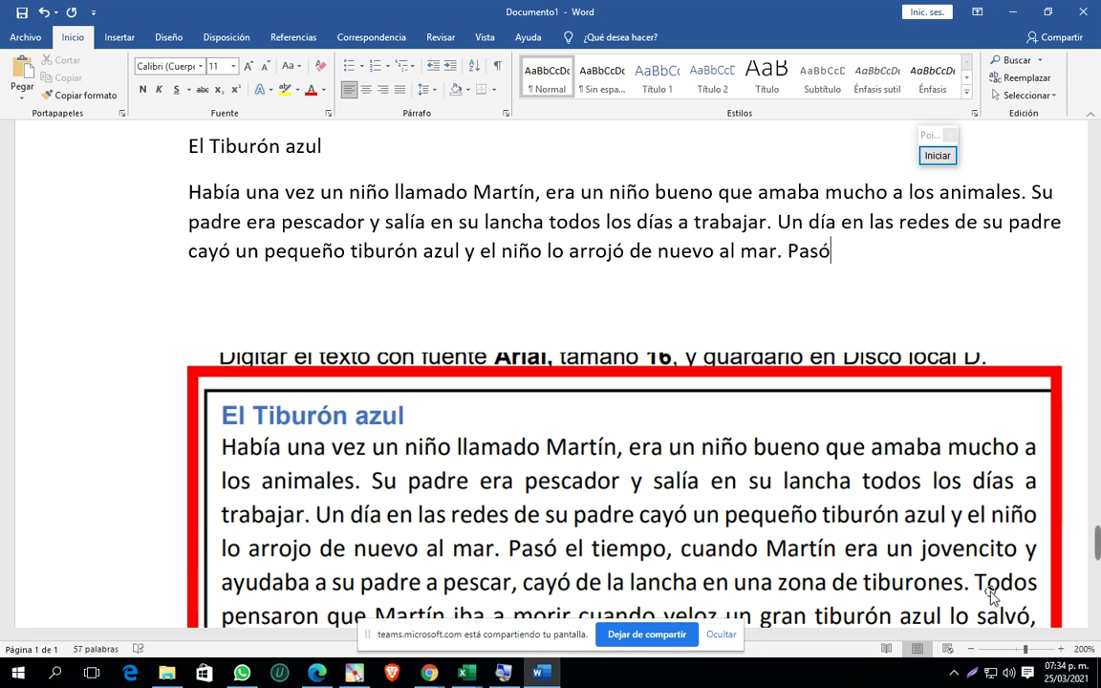
type(" eltie")
Type from 'tiempo, cuando Martín era un jovencito' through 'un gran tiburón az', fixing typos.
key("BackSpace")
key("BackSpace")
key("BackSpace")
type("tiempo, ")
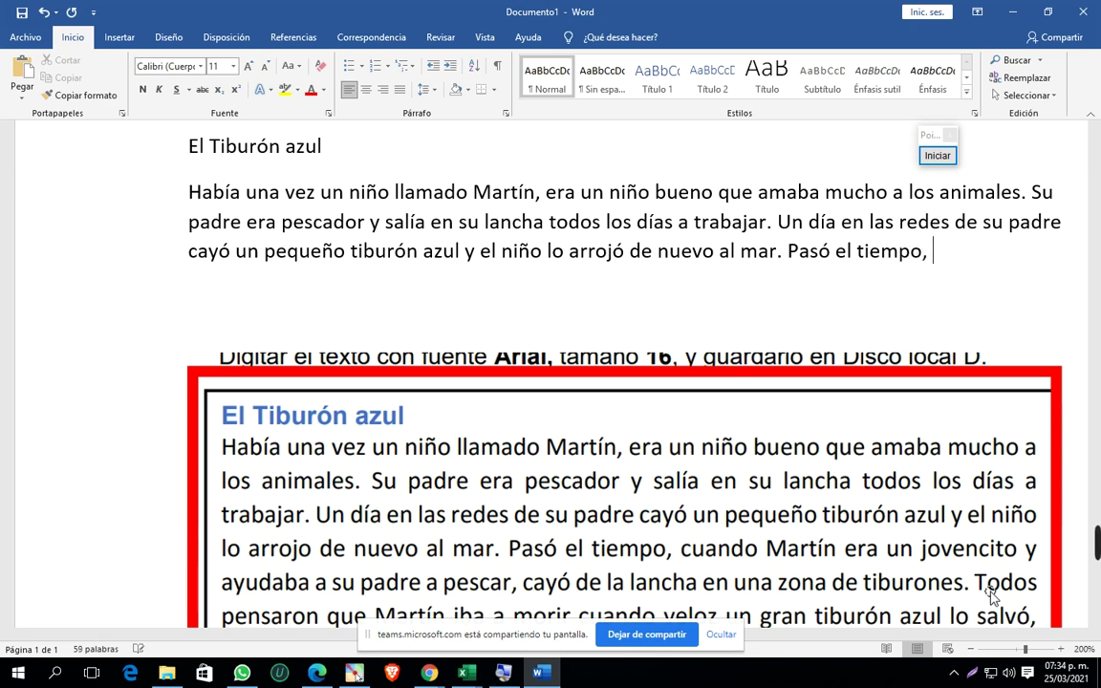
type("cuando")
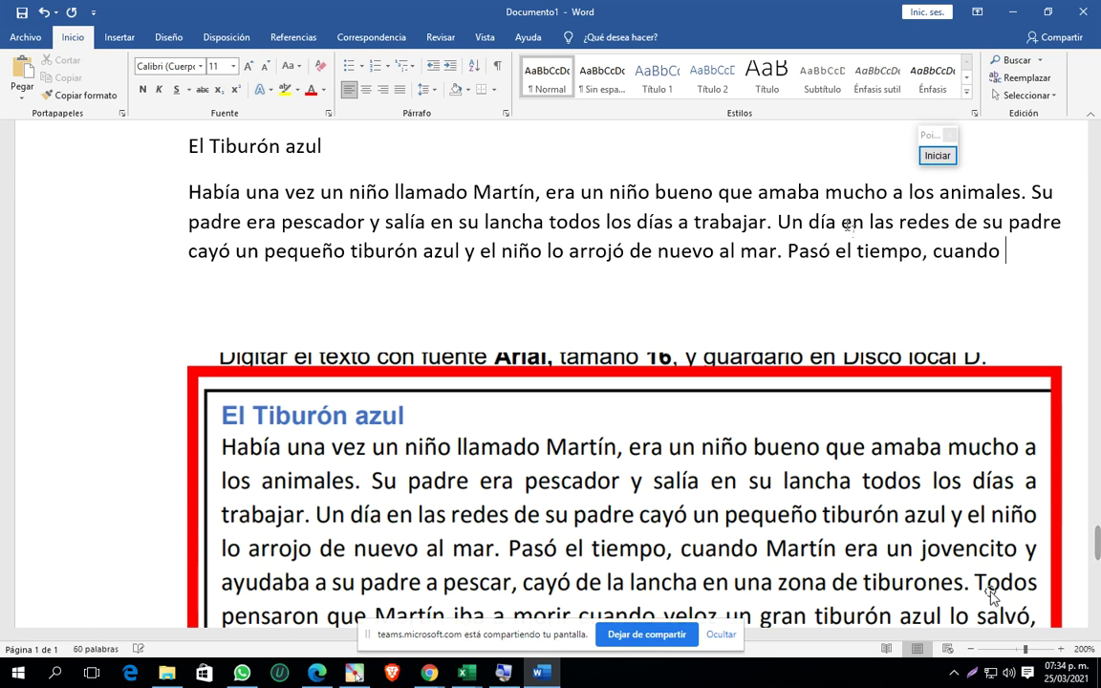
type(" Martín ")
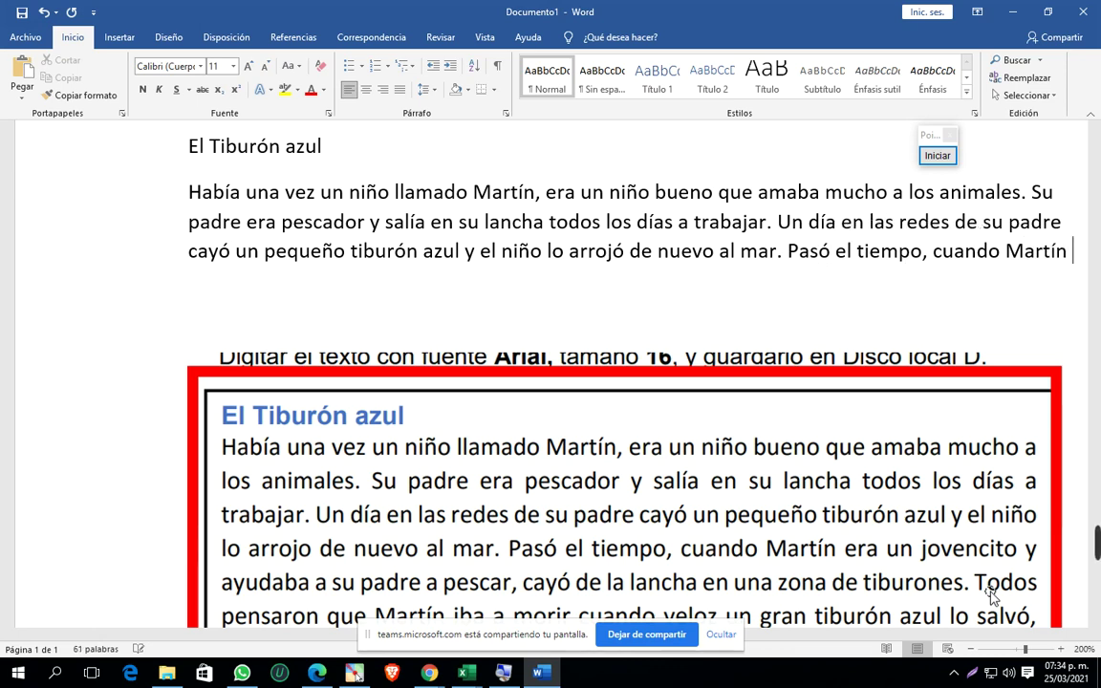
type("era un jove")
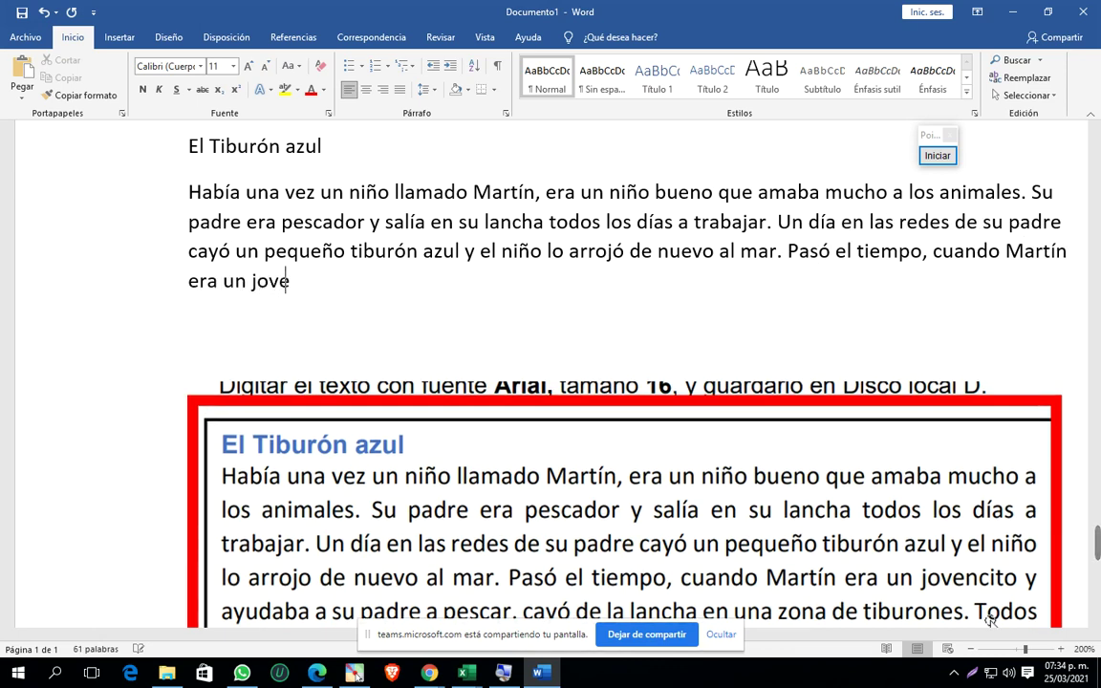
type("ncito y")
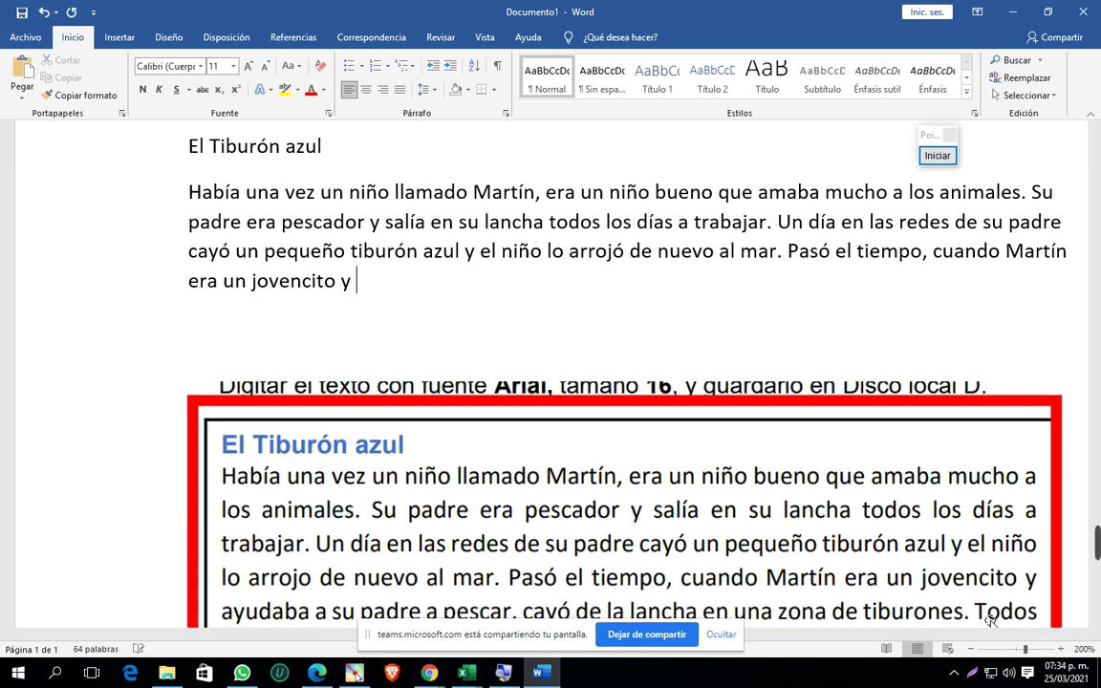
type(" ayudaba a")
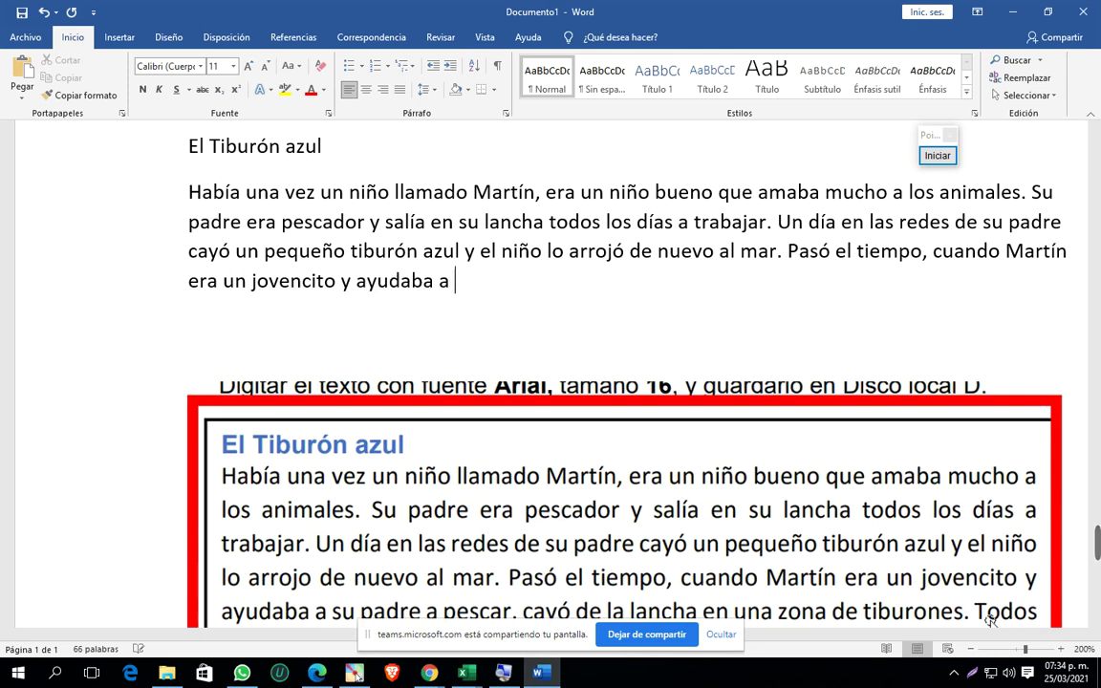
type(" su padre a p")
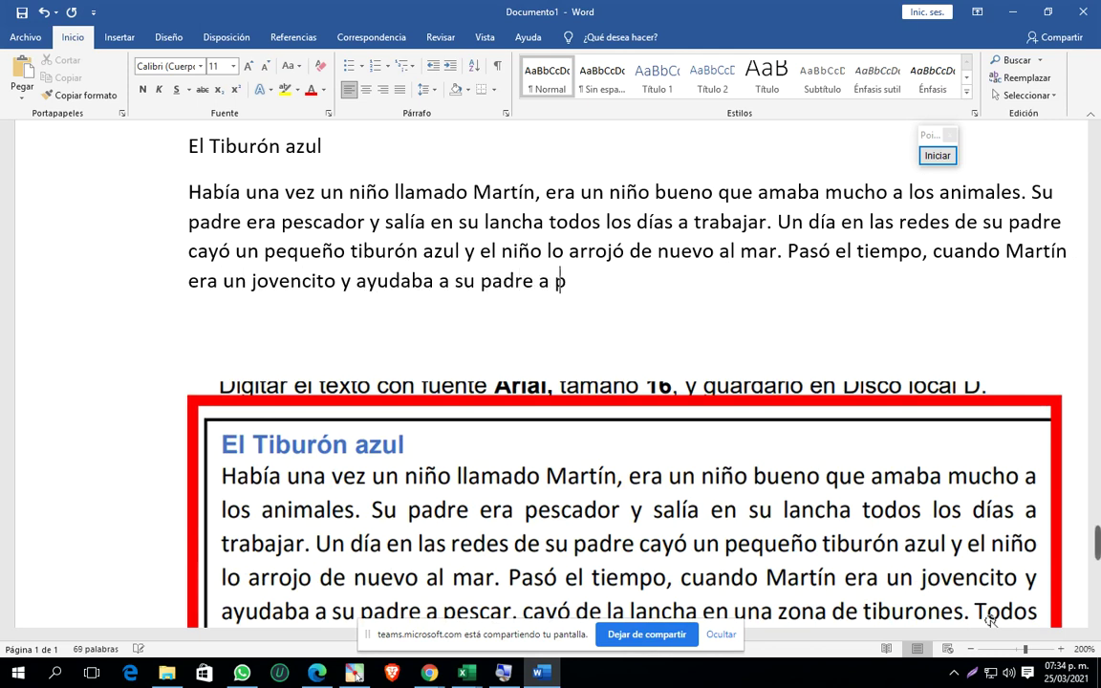
type("escar")
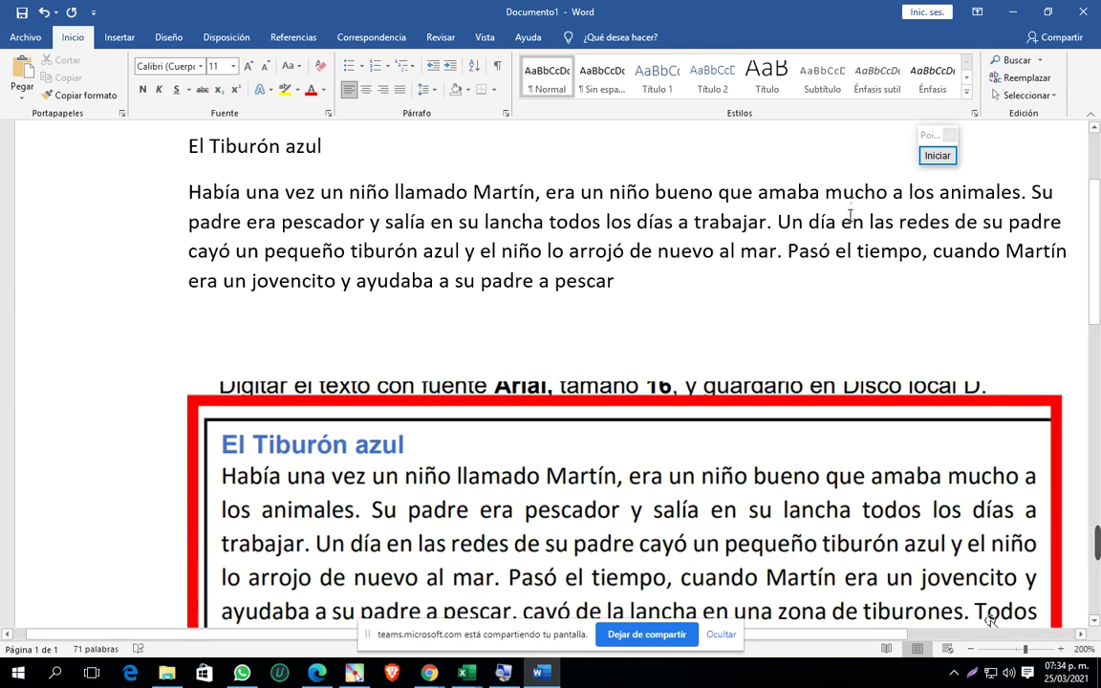
scroll(845, 201, "down", 2)
type(", ")
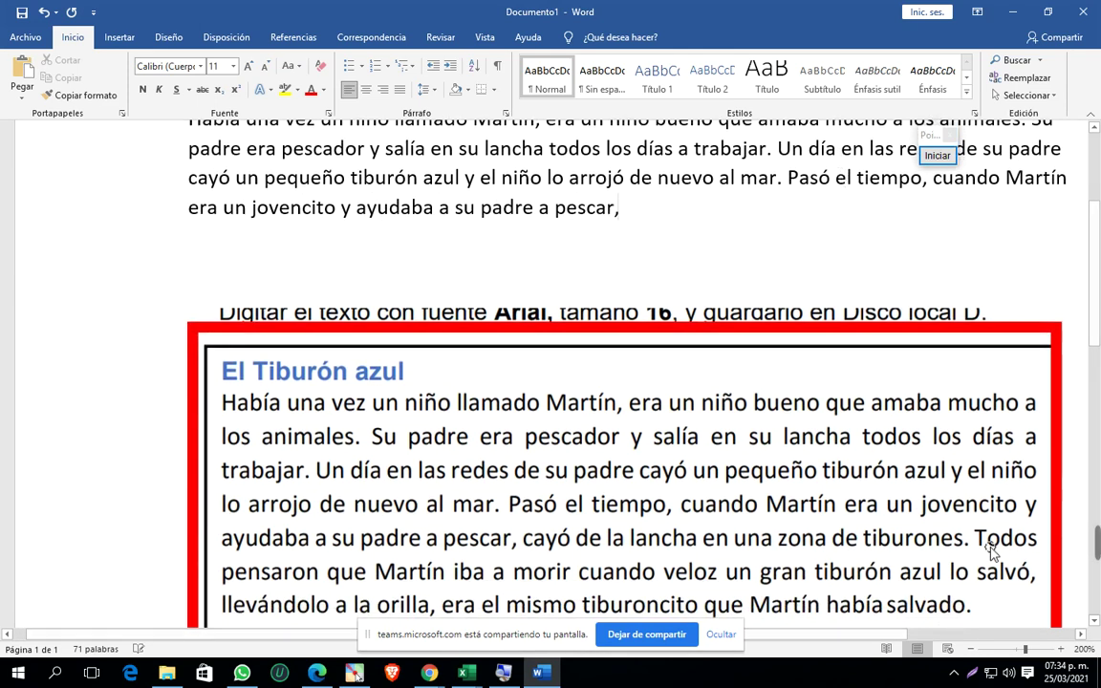
type("cayó ")
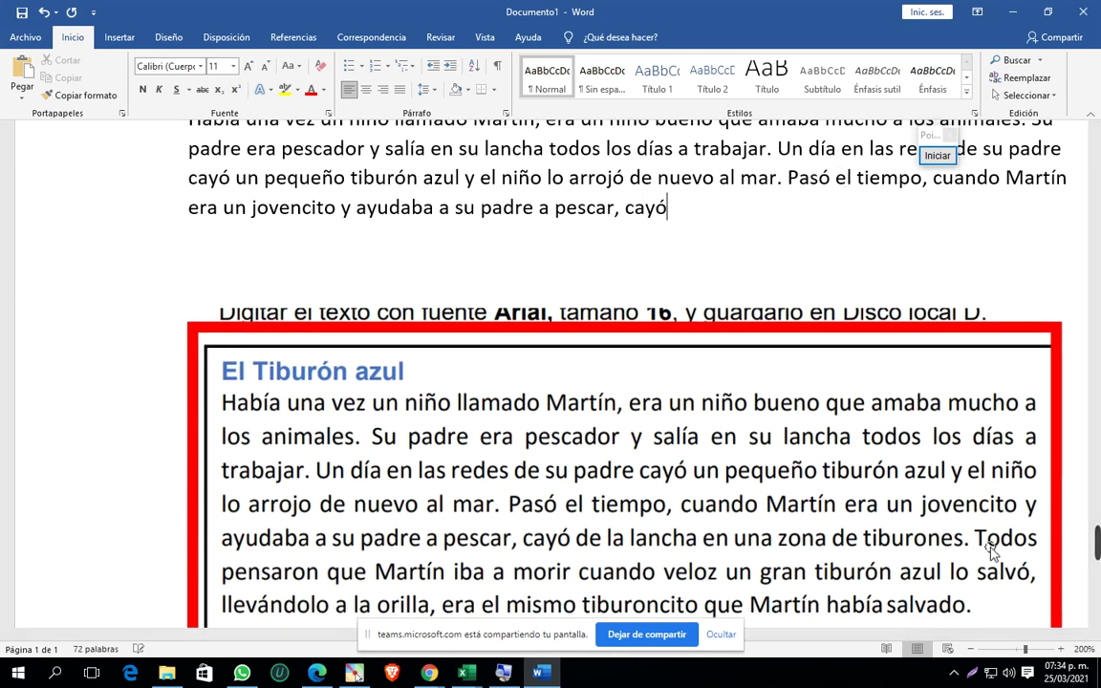
type("de la lancha")
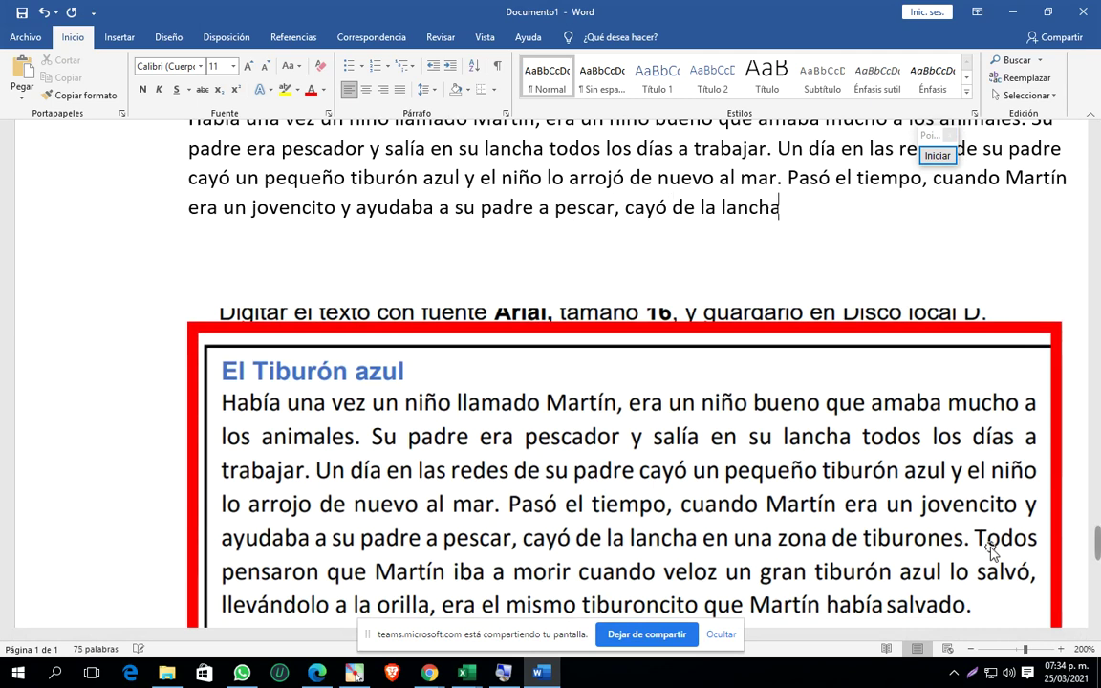
type(" en una zon")
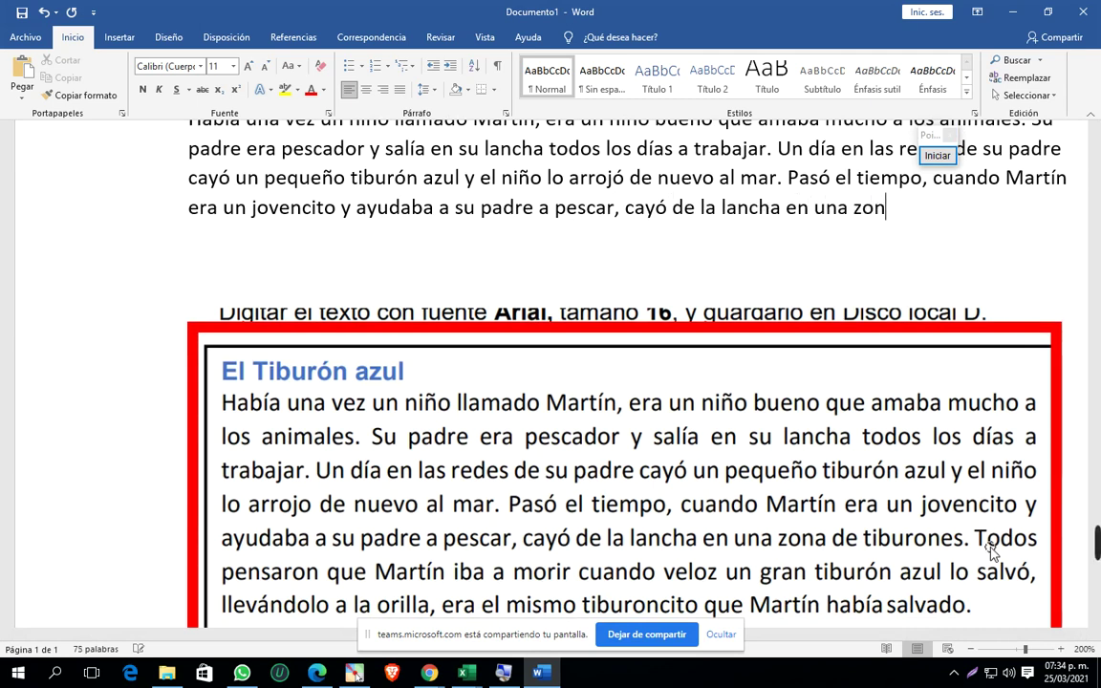
type("a de tiburones")
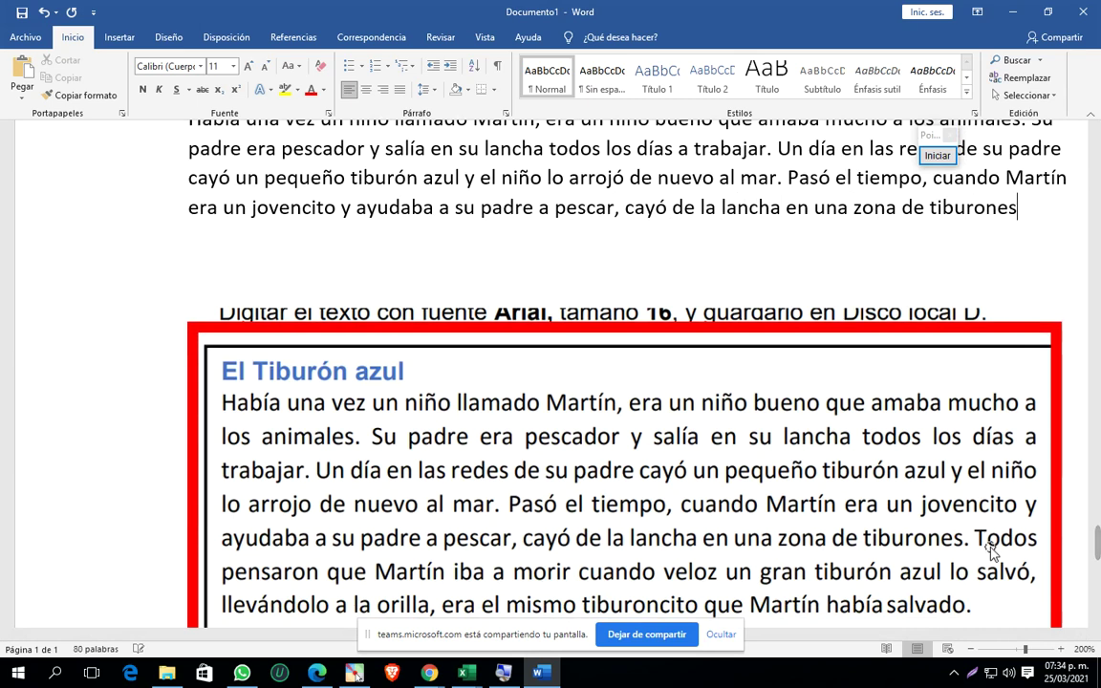
type(". To")
type("dos")
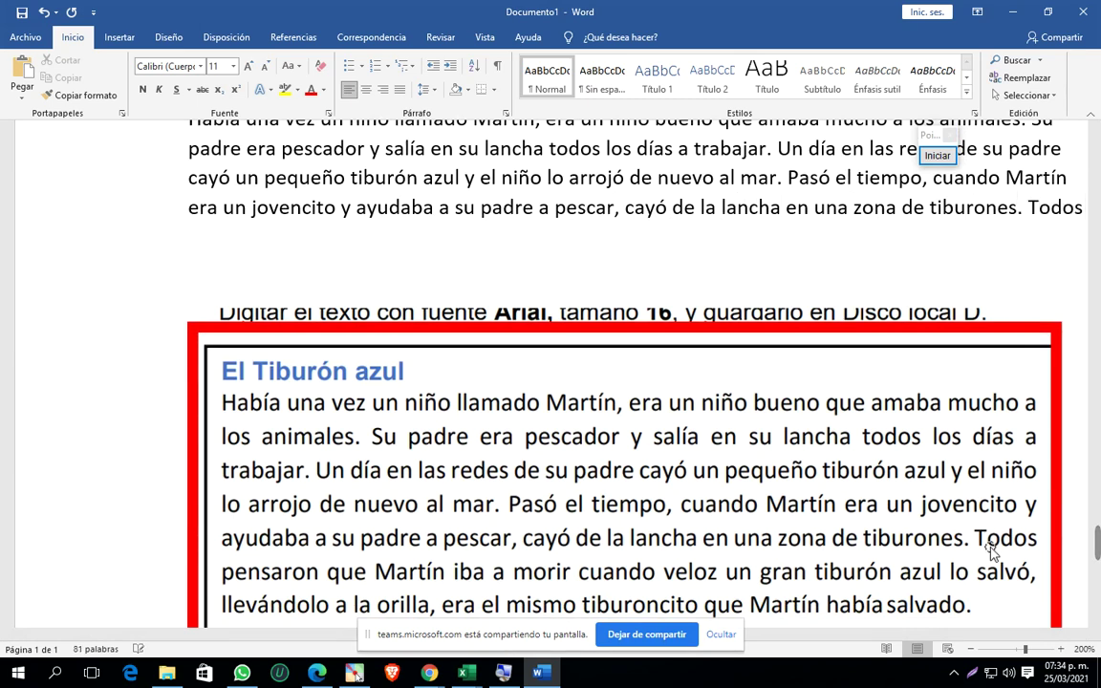
type(" pensaron que M")
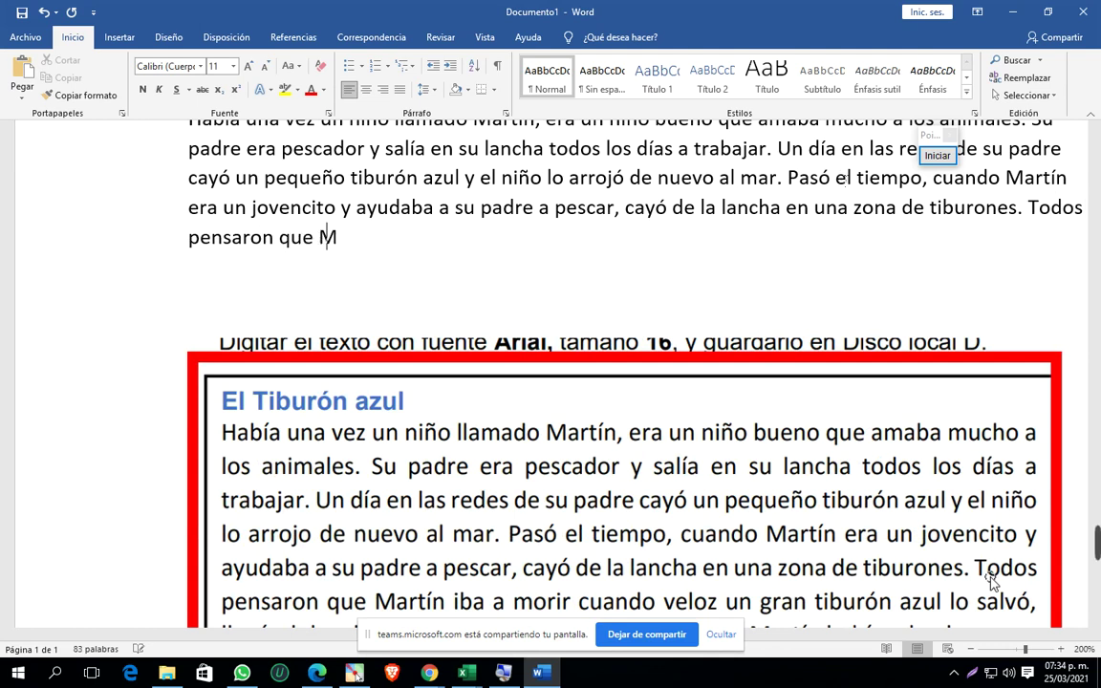
type("artín iba a")
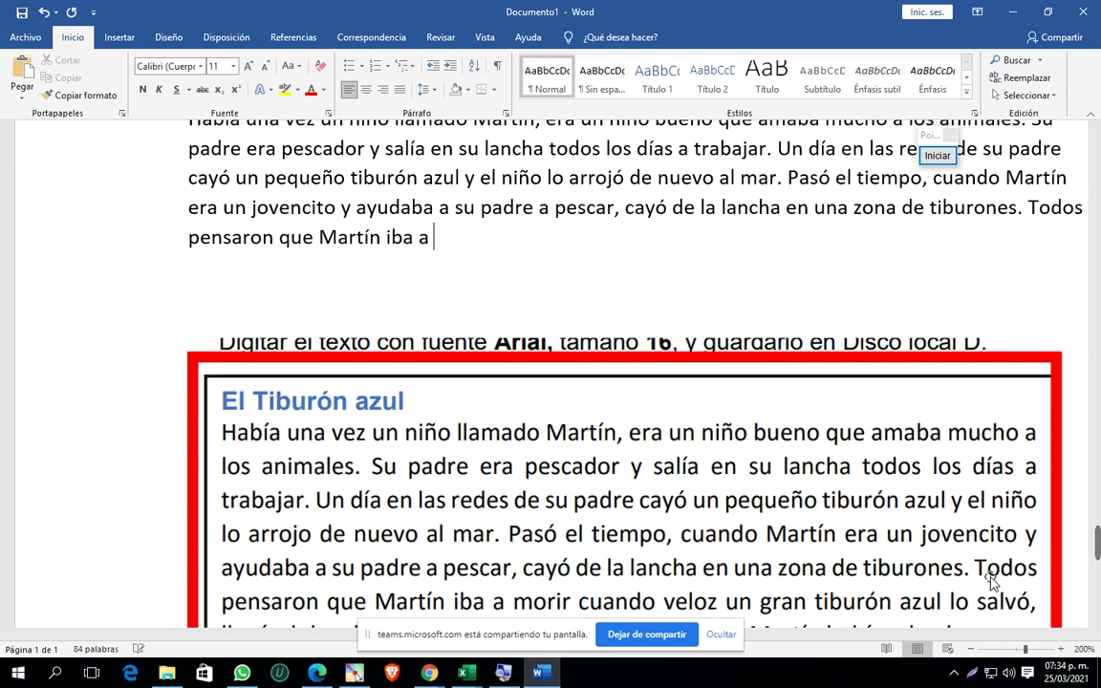
type(" morir cuando ")
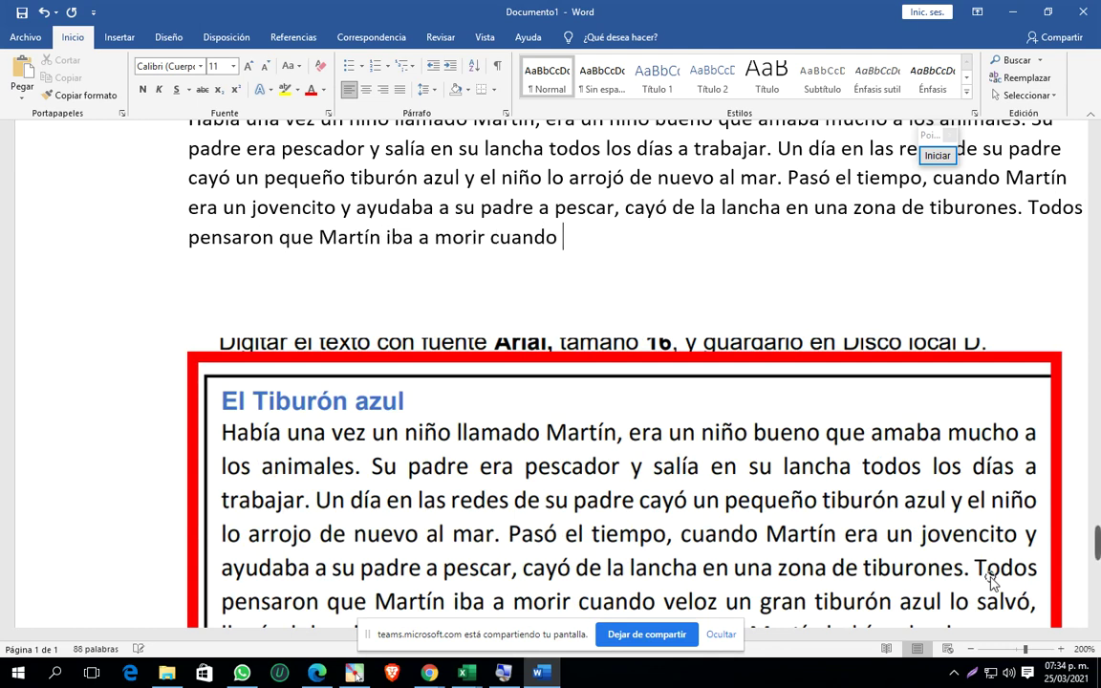
type("veloz un")
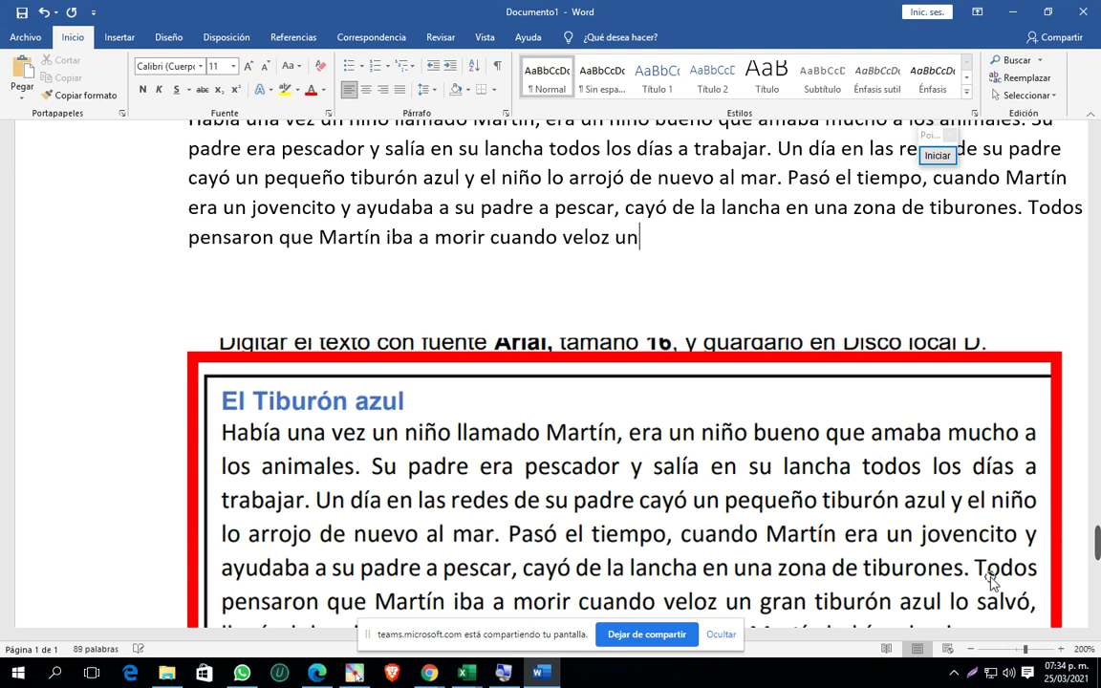
type(" gran tiburón azu")
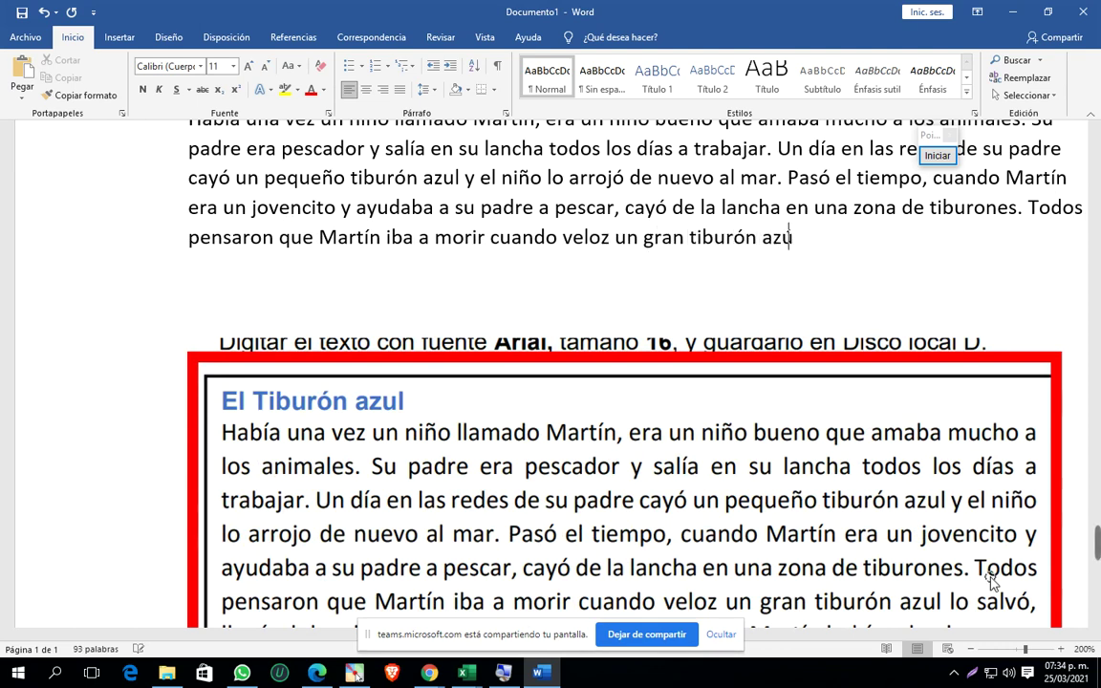
key("BackSpace")
key("BackSpace")
Finish the paragraph: 'azul lo salvó, llevándolo a la orilla, era el mismo tiburoncito que Martín había salvado'.
type("ul lo salvó")
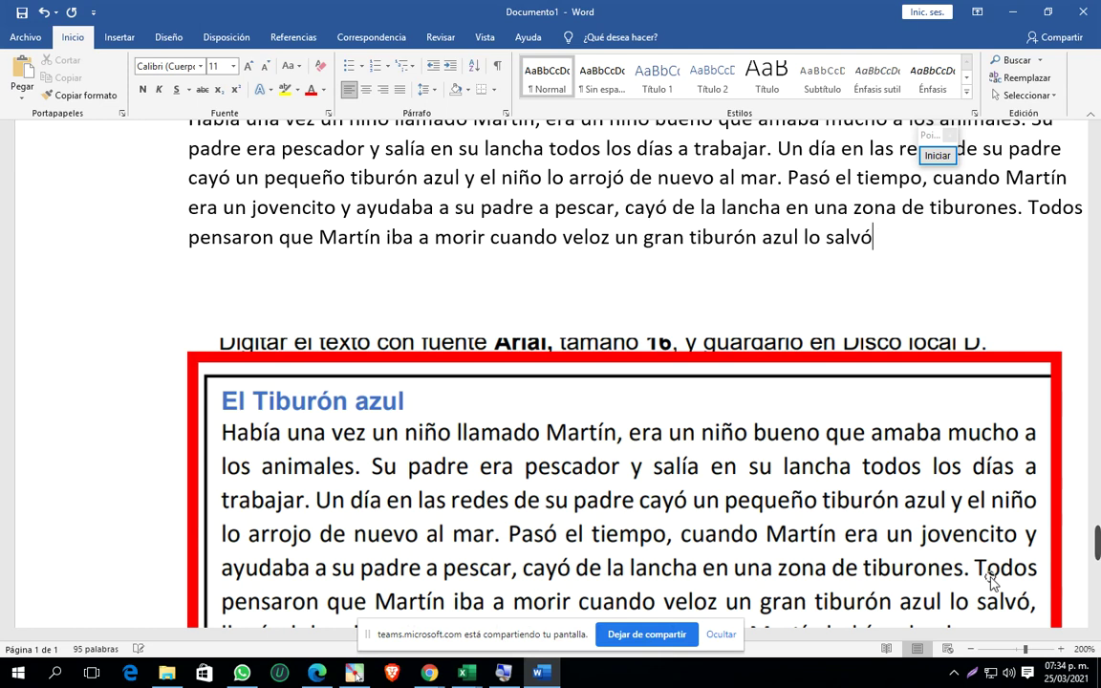
scroll(741, 155, "down", 1)
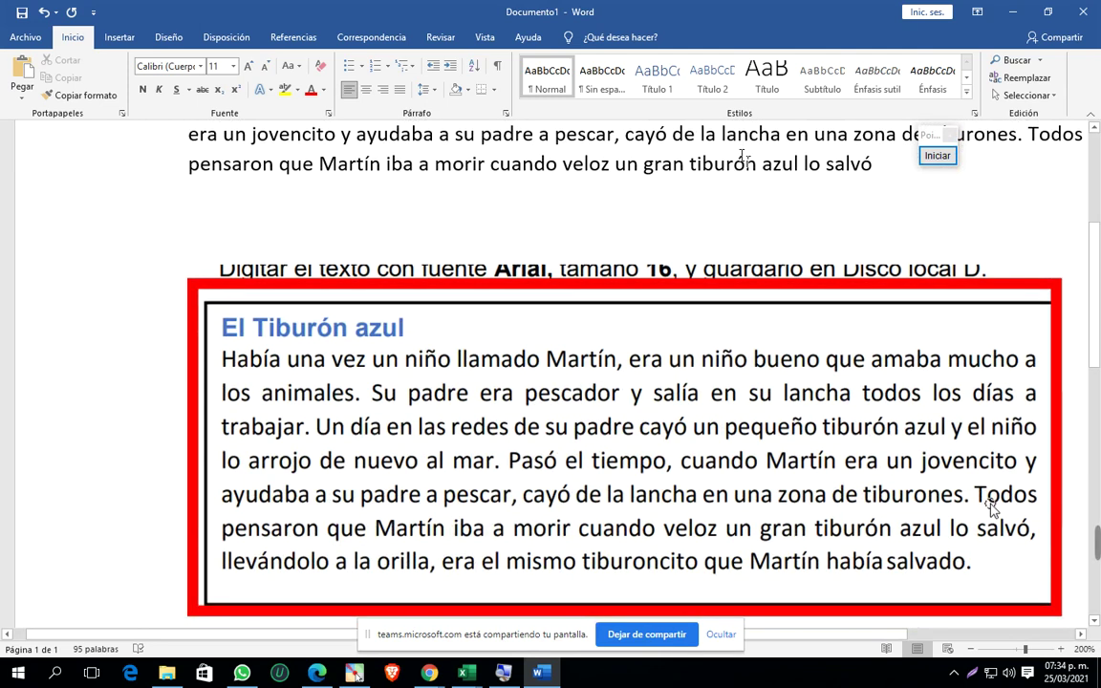
type(", lle")
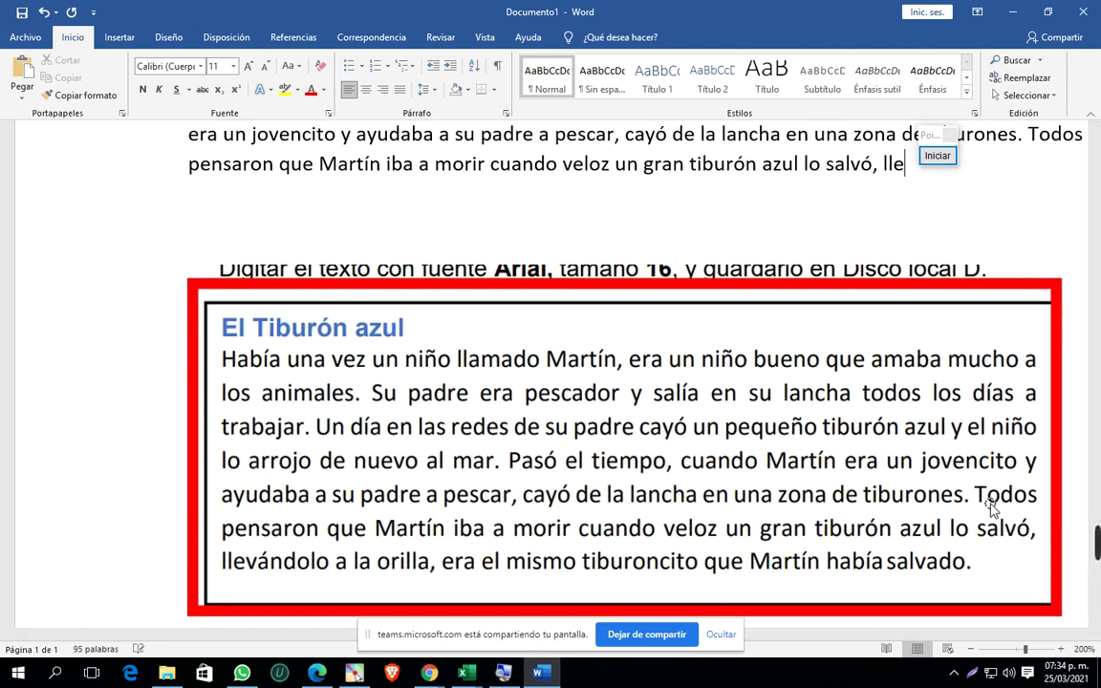
type("vándolo a la o")
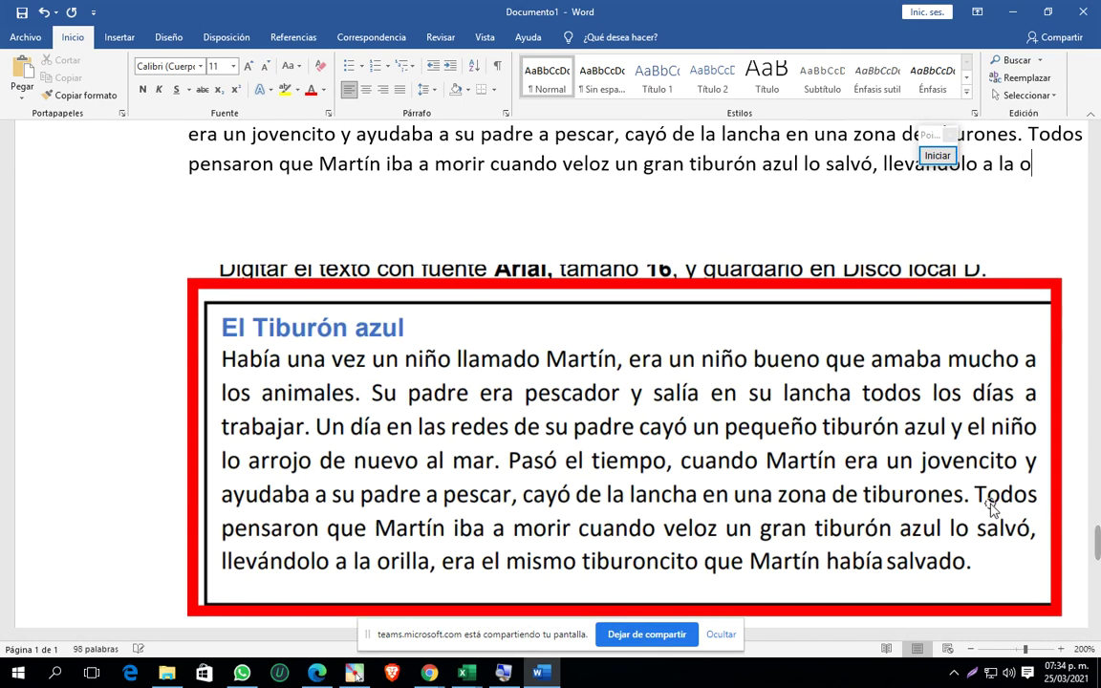
type("rilla")
type(", era el")
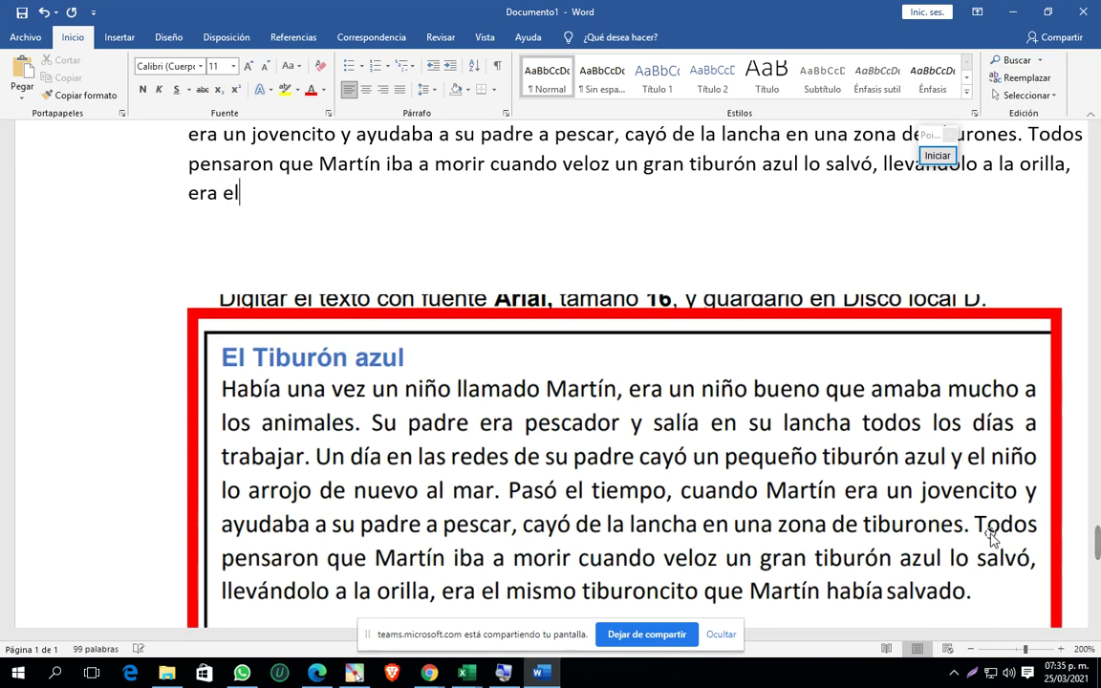
type(" mismo tiburón ")
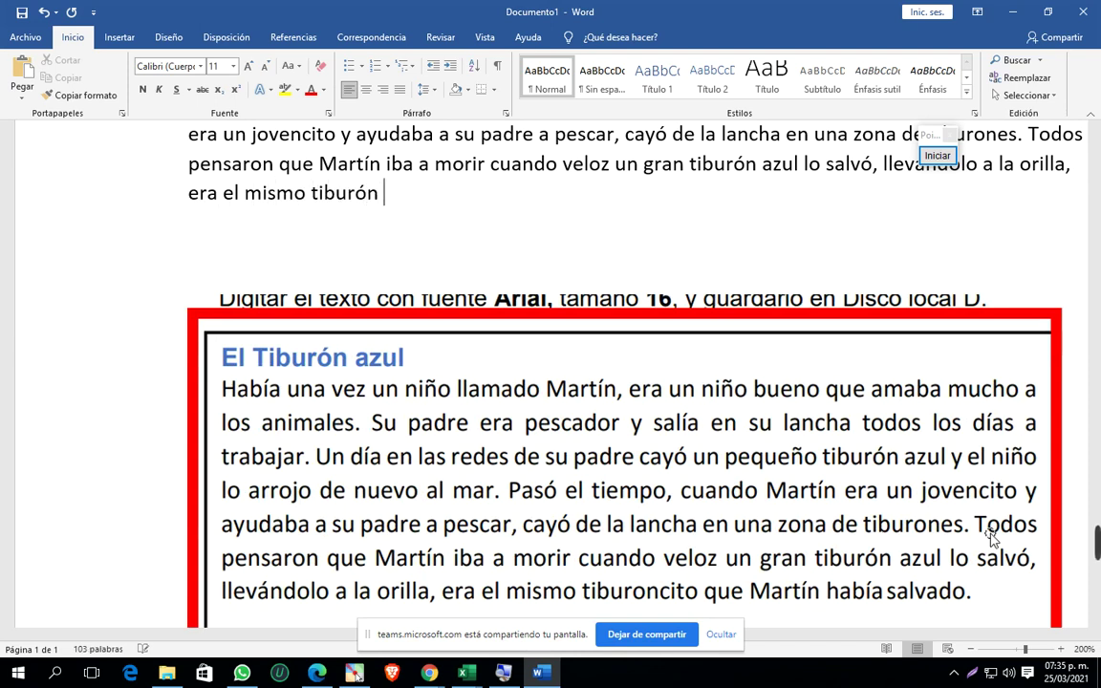
type("it")
key("BackSpace")
key("BackSpace")
key("BackSpace")
type("oncto ue")
key("BackSpace")
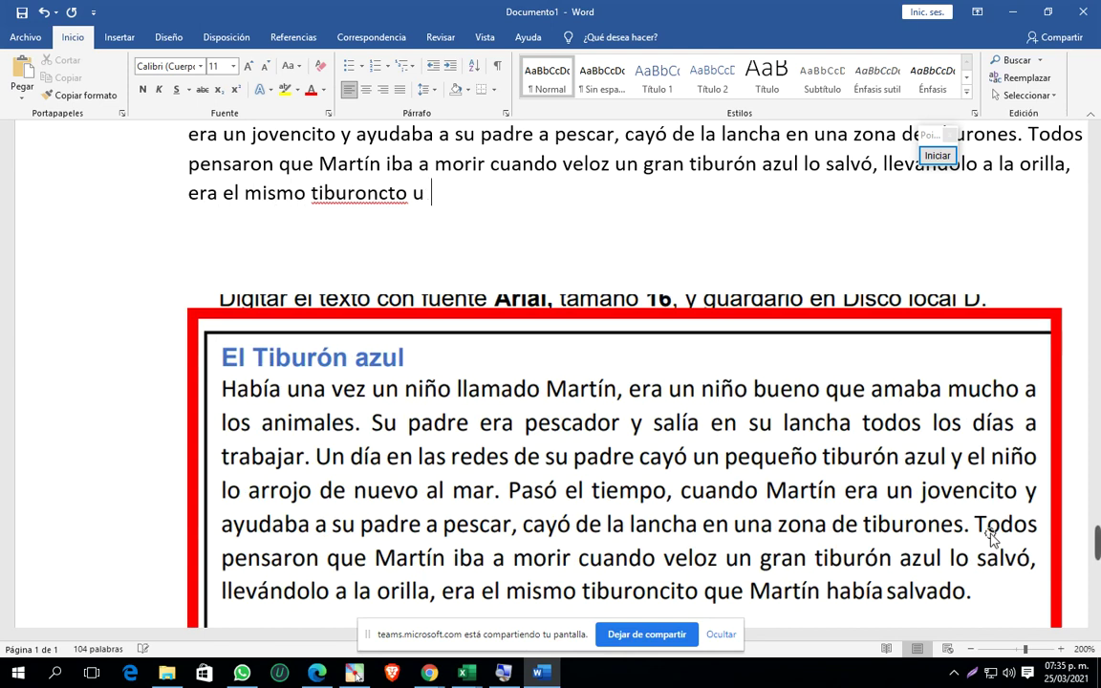
key("BackSpace")
key("BackSpace")
key("BackSpace")
key("BackSpace")
type("ito ")
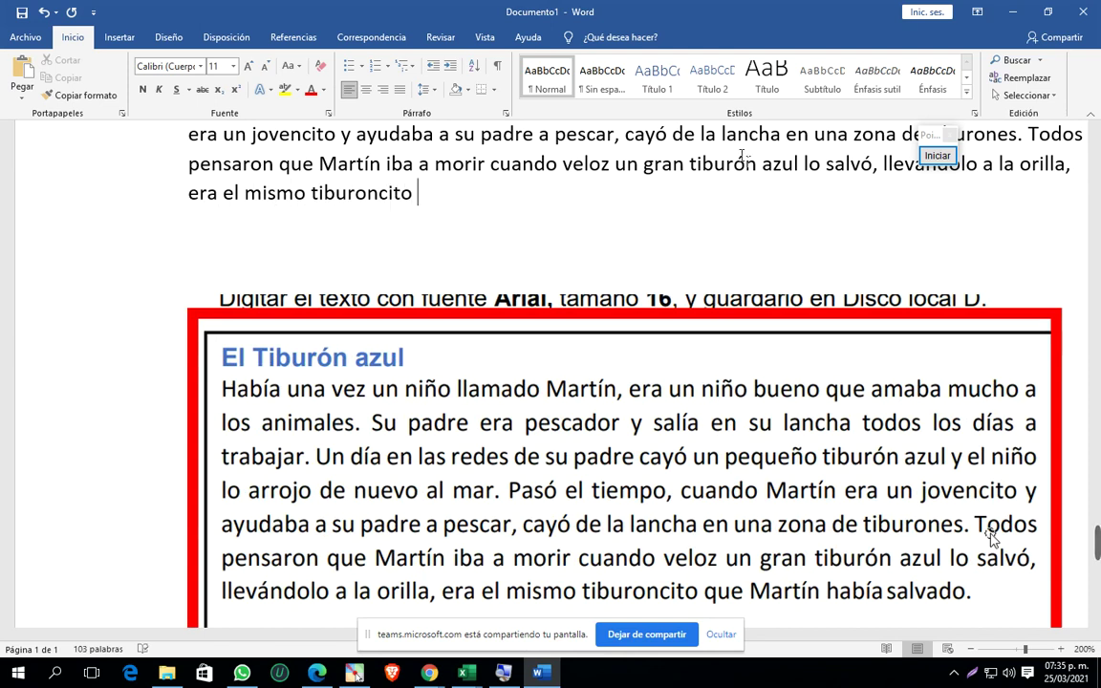
type("que MAr")
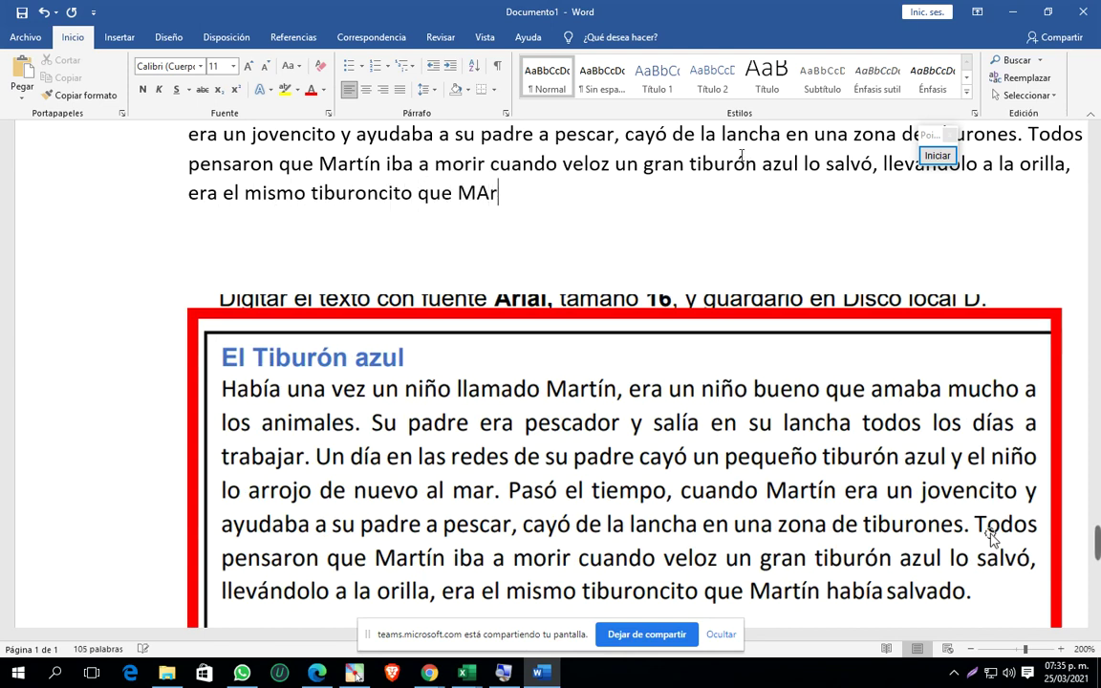
key("BackSpace")
key("BackSpace")
type("artín hab")
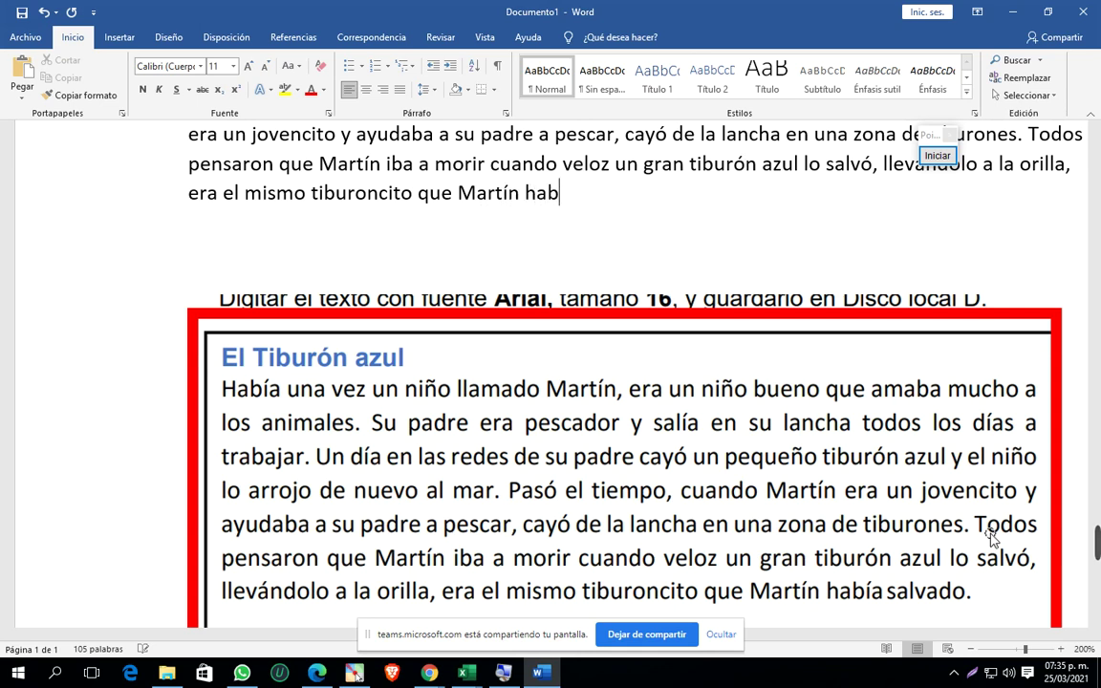
type("ía salvado.")
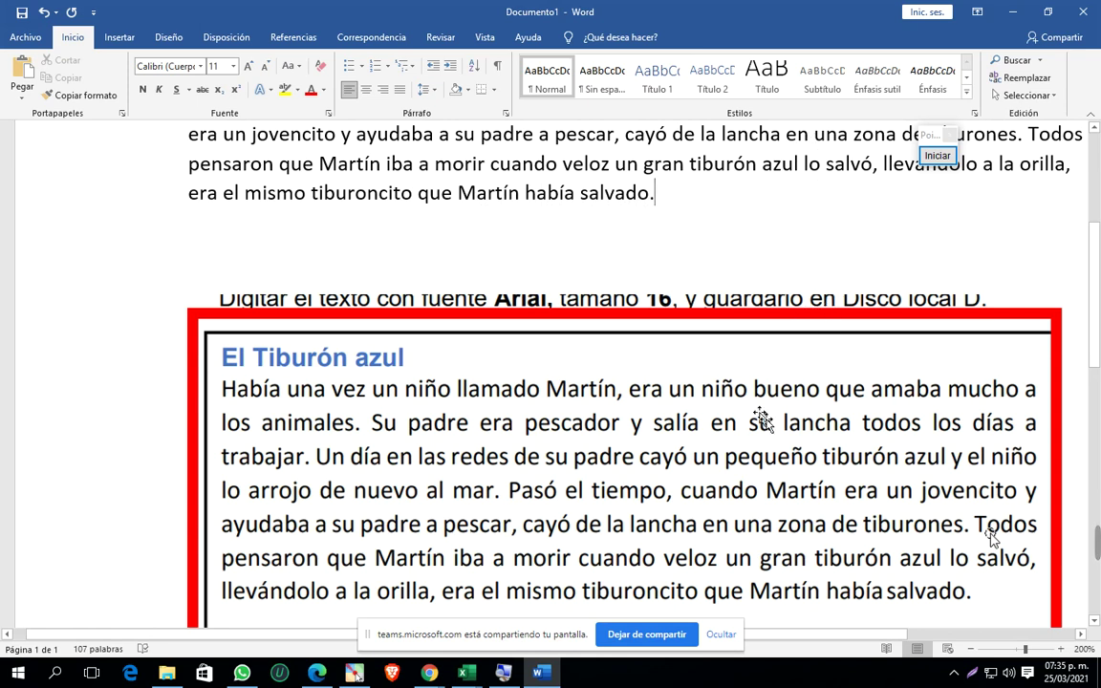
scroll(761, 417, "down", 2)
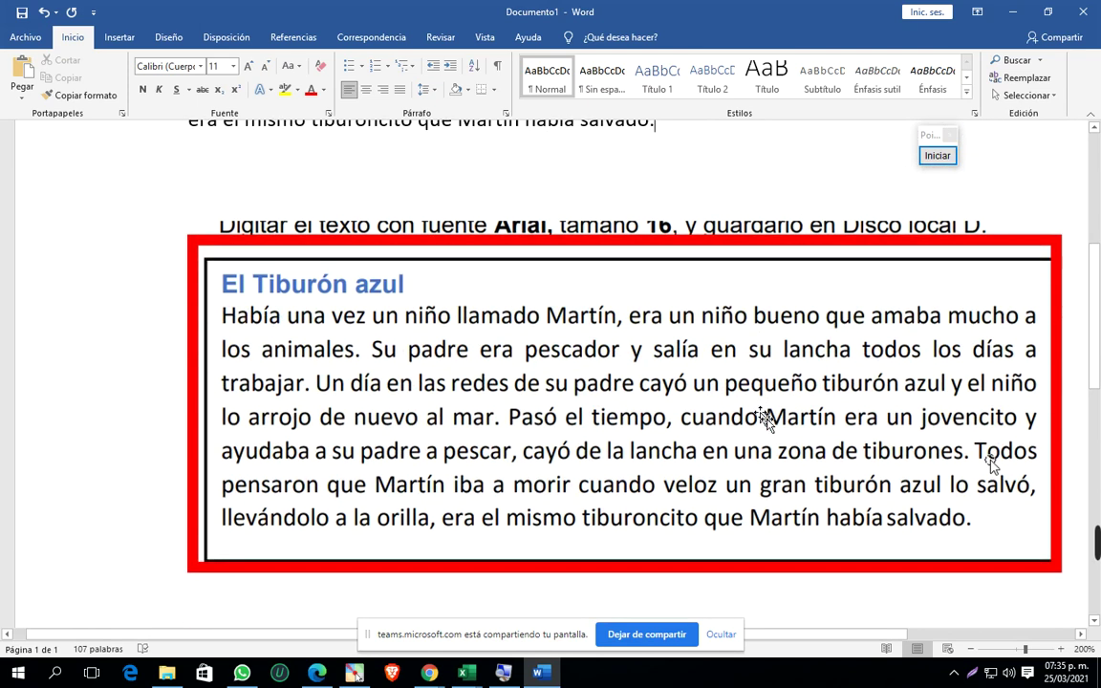
scroll(723, 310, "up", 4)
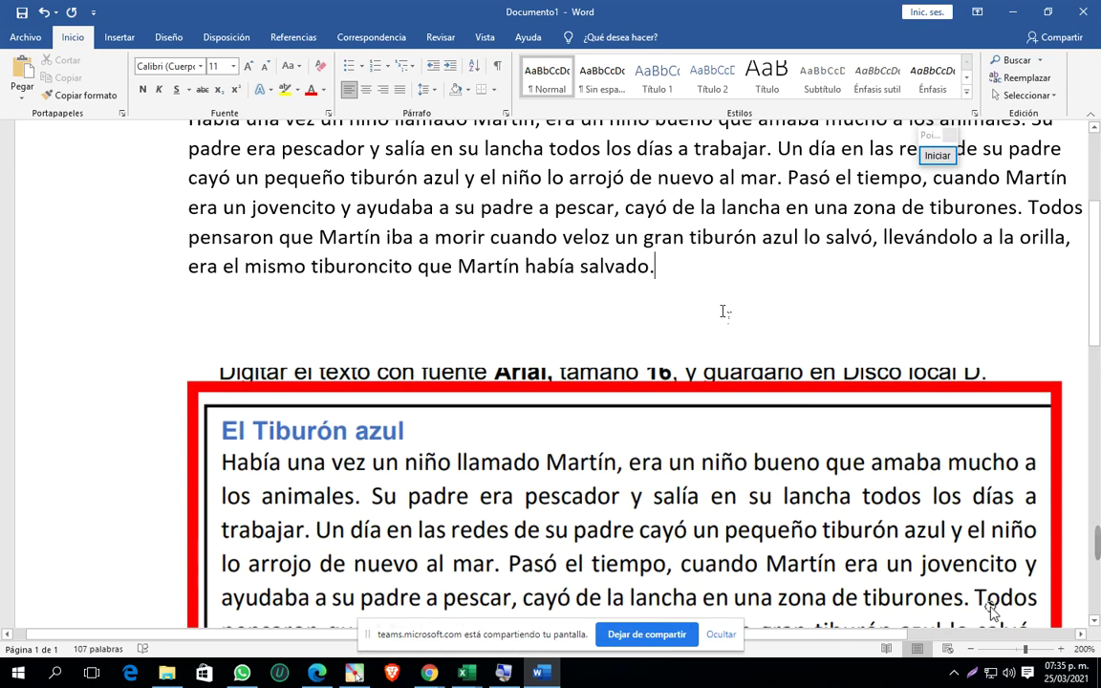
left_click(723, 310)
scroll(742, 382, "up", 4)
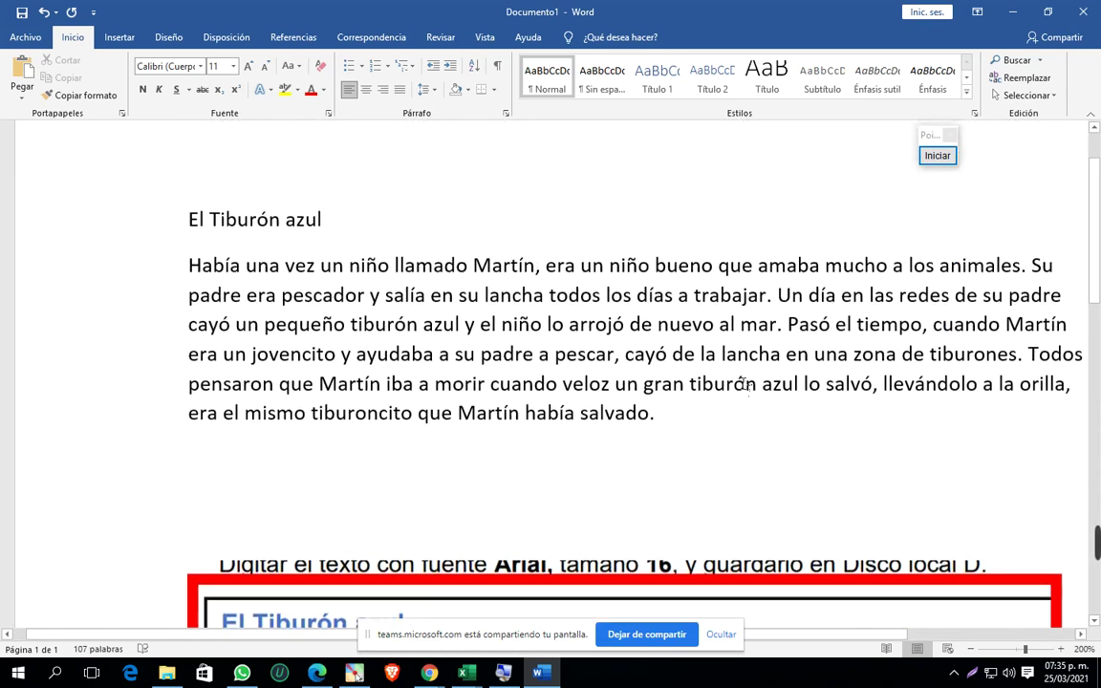
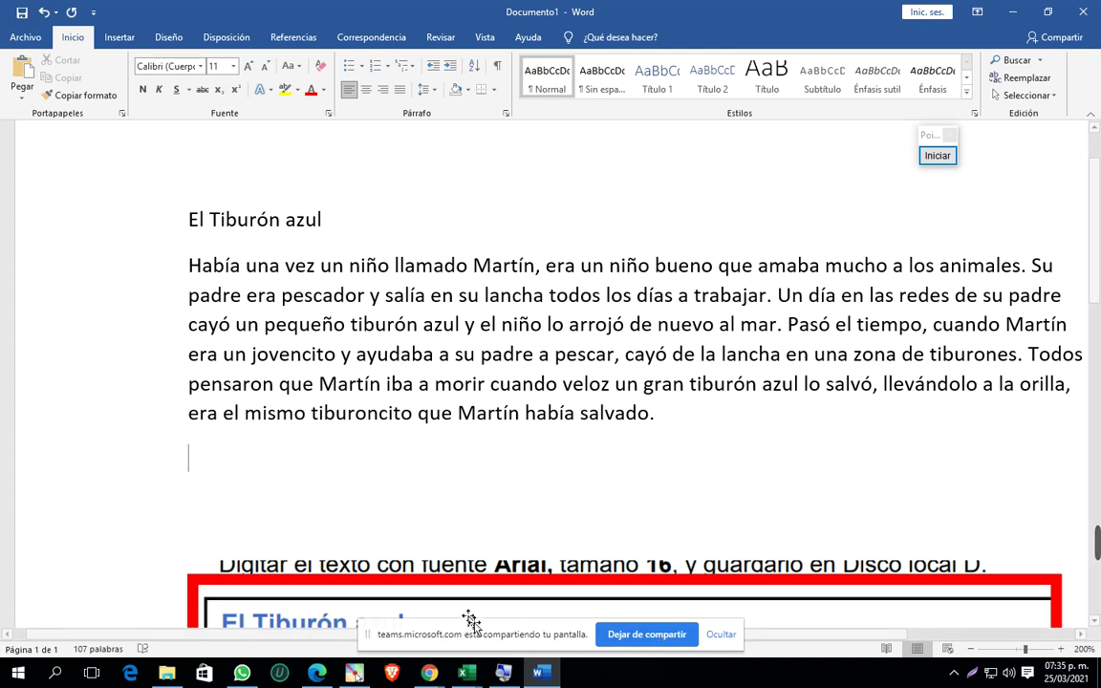
Hide the screen-sharing notice and bring the Teams meeting window from Chrome to the front.
left_click(665, 635)
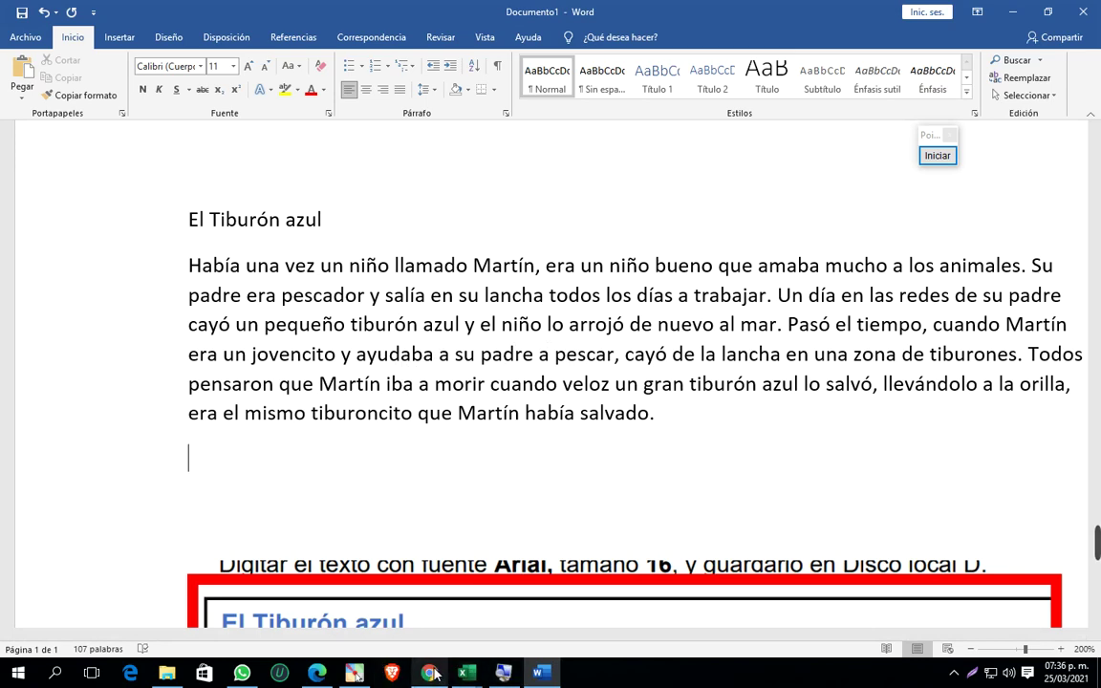
mouse_move(433, 674)
left_click(374, 547)
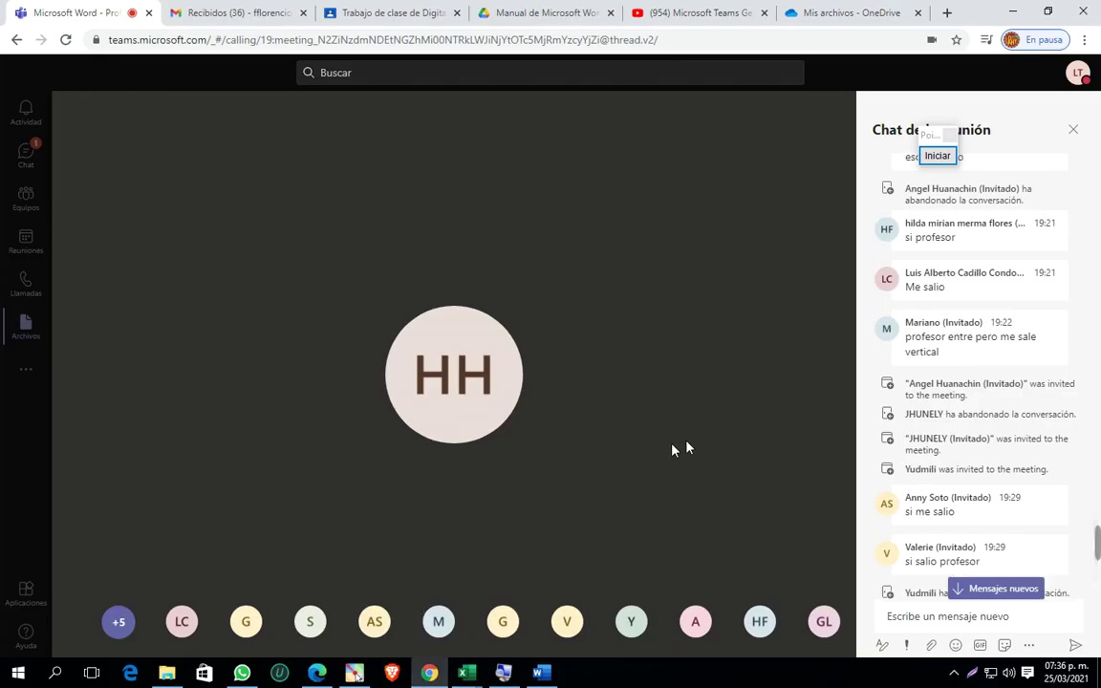
scroll(921, 508, "down", 1)
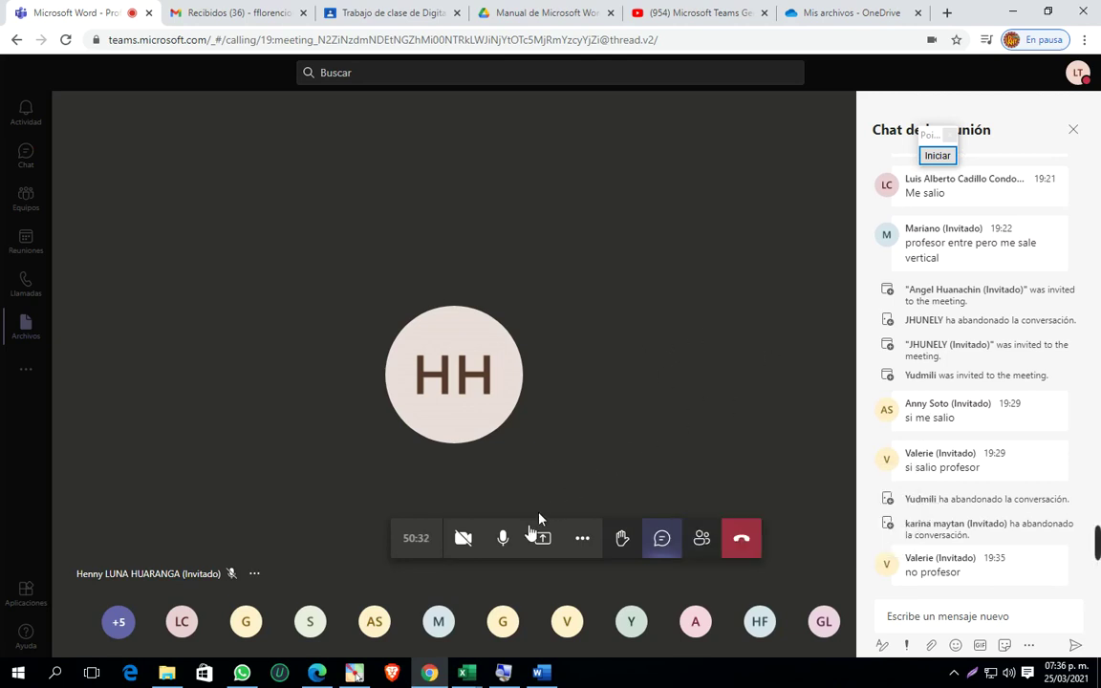
left_click(463, 543)
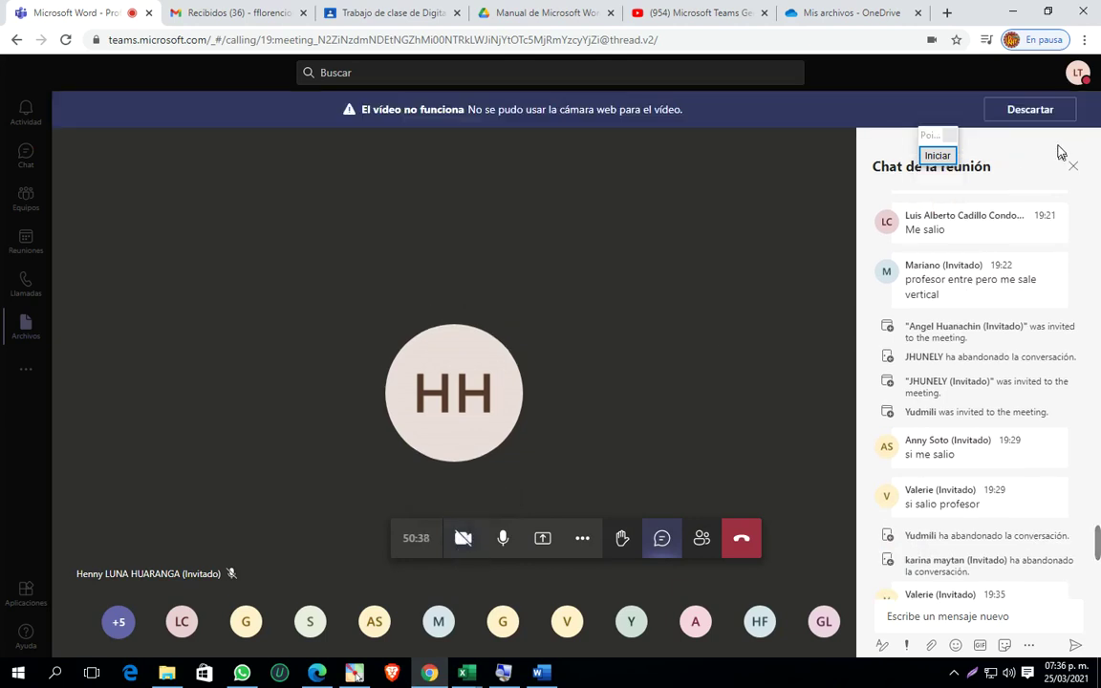
left_click(1051, 111)
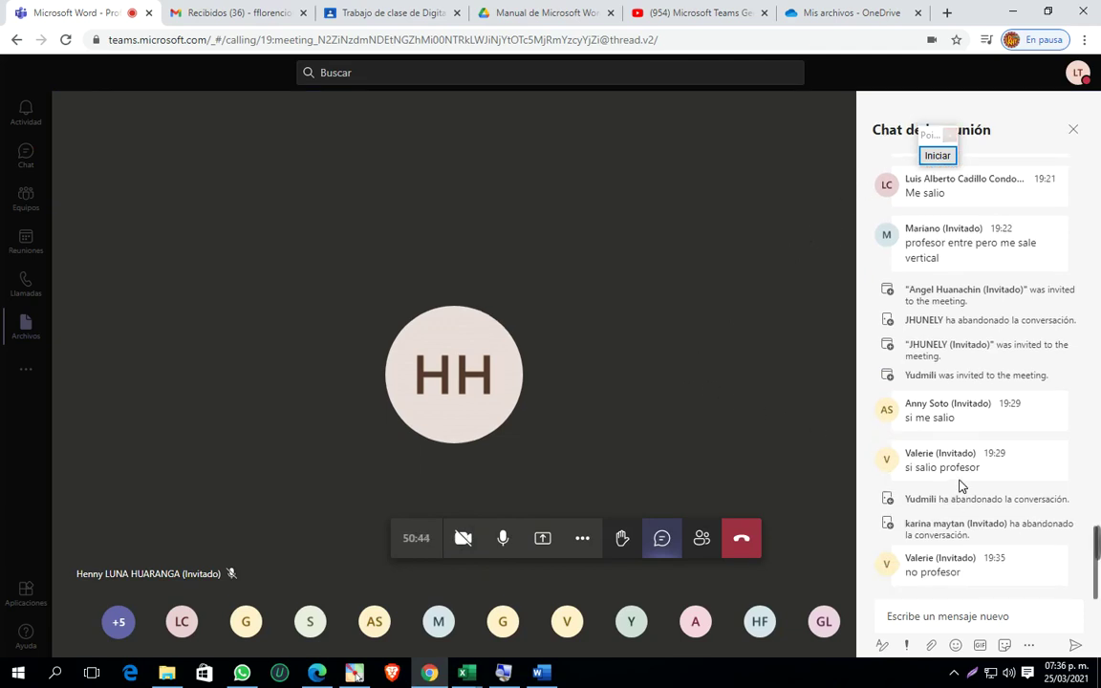
mouse_move(242, 676)
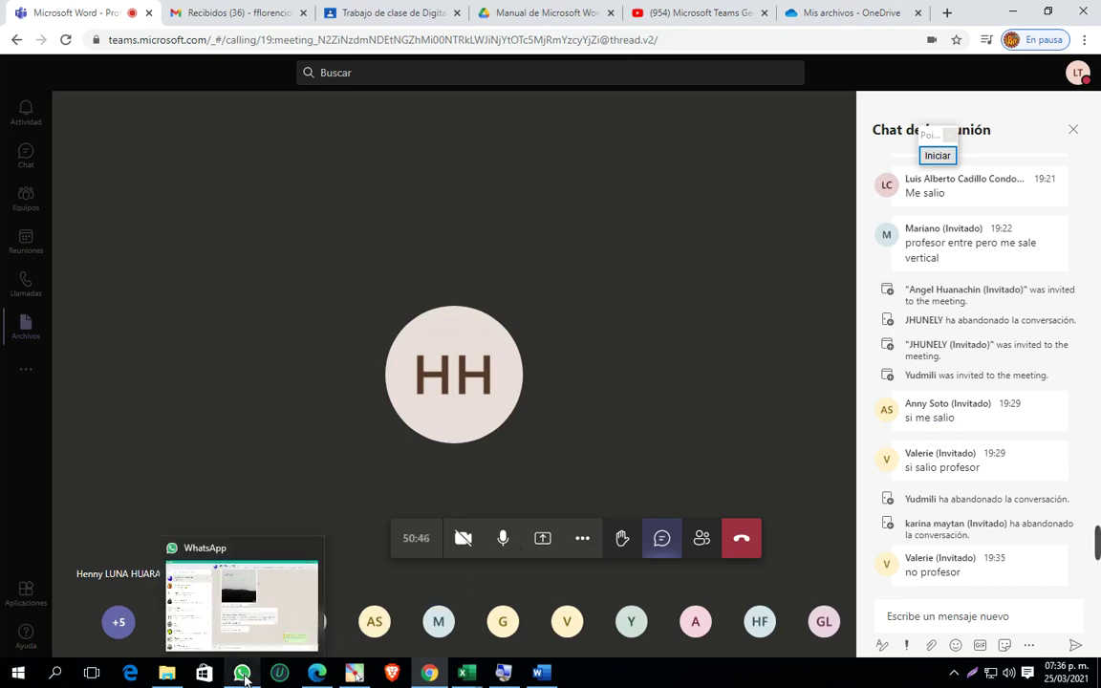
left_click(225, 612)
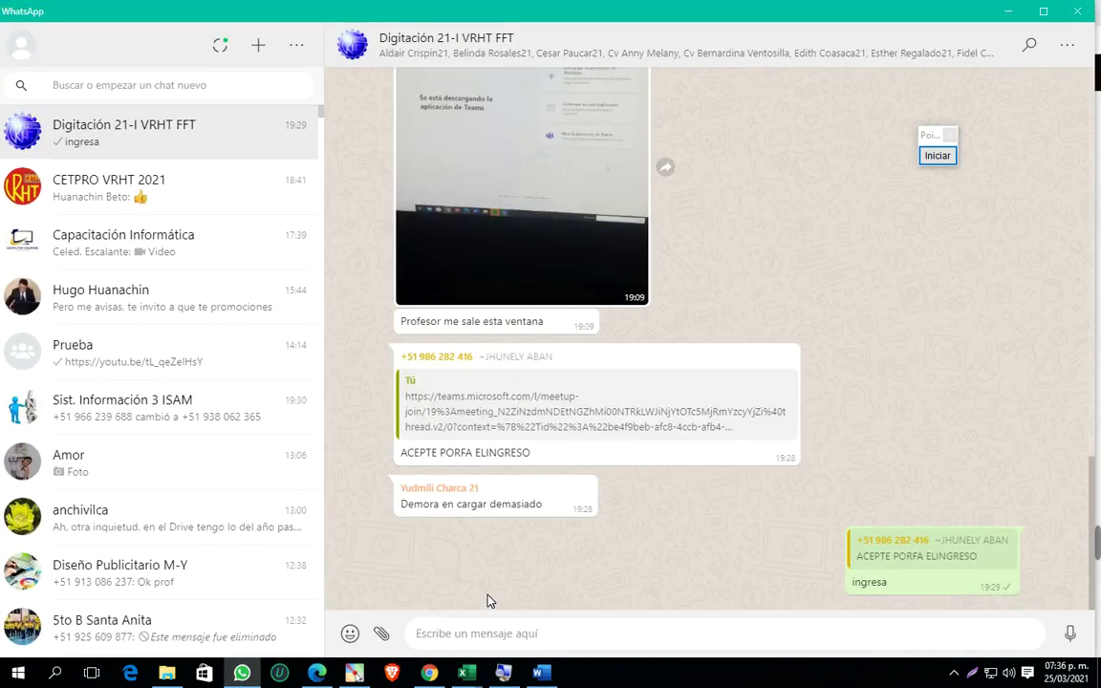
left_click(1007, 11)
Replace the meeting chat with the participants list in the Teams side panel.
scroll(971, 332, "up", 1)
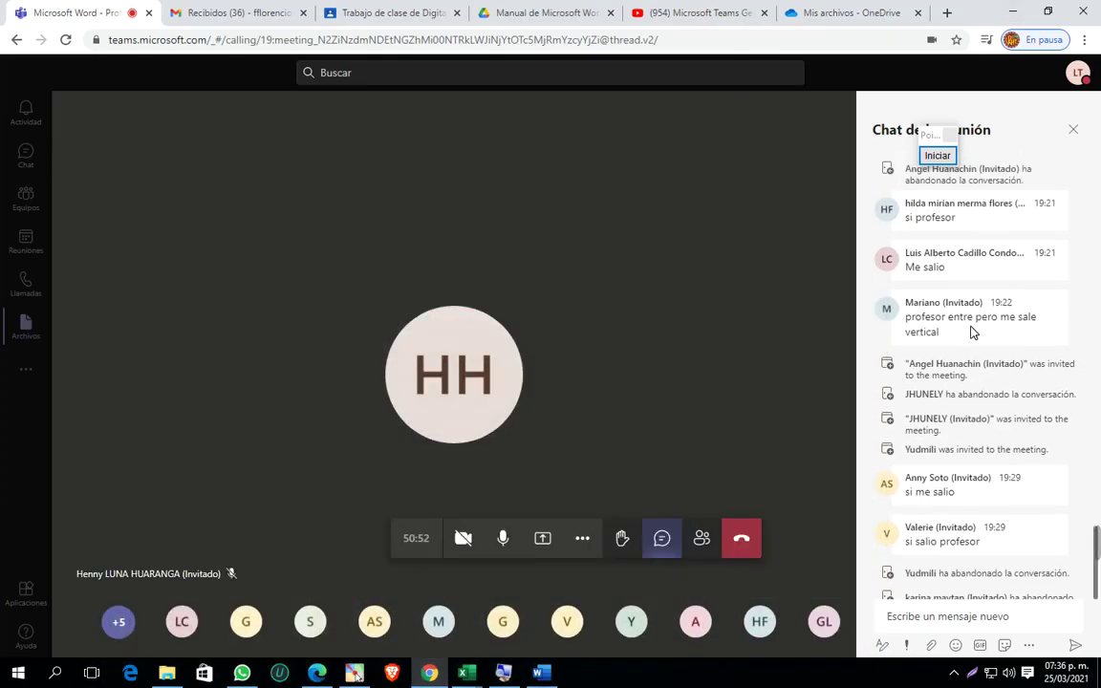
scroll(971, 332, "up", 1)
scroll(970, 331, "up", 2)
scroll(956, 161, "down", 3)
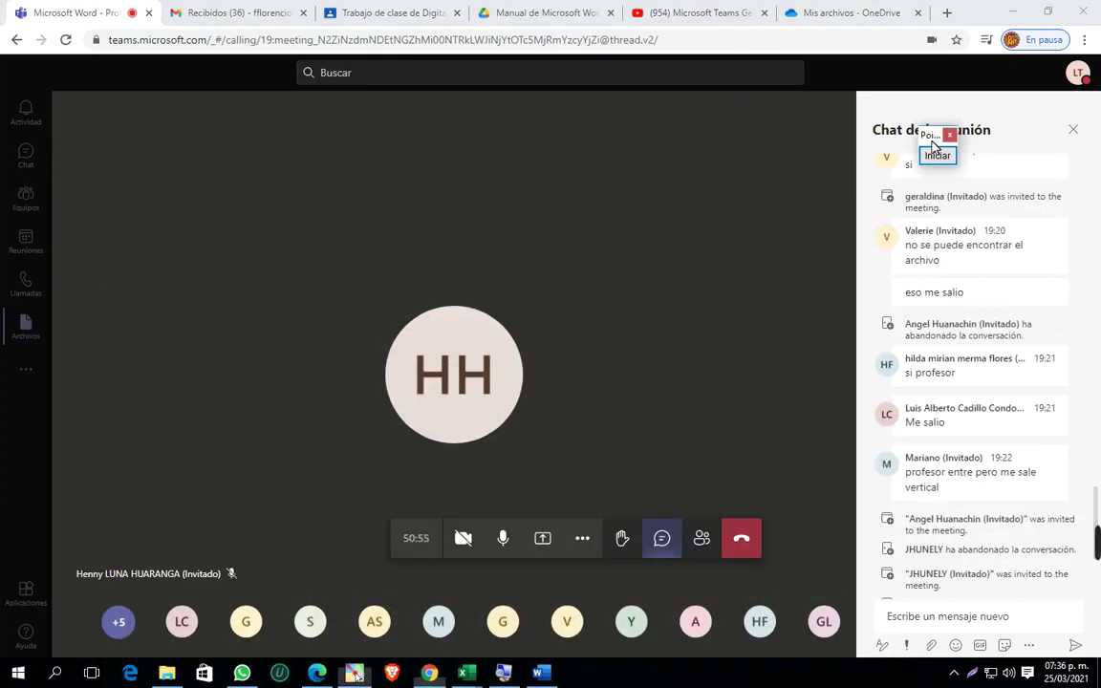
left_click_drag(953, 159, 837, 173)
left_click(704, 541)
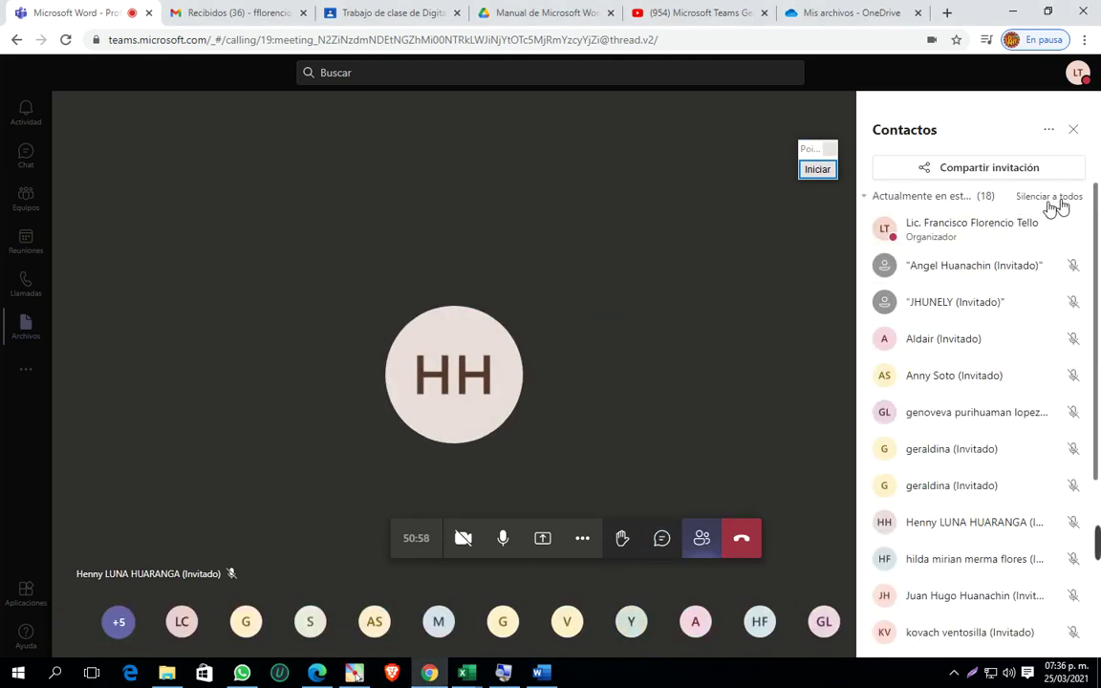
Download the meeting attendance list from the Contactos '...' menu as a CSV file.
left_click(1050, 132)
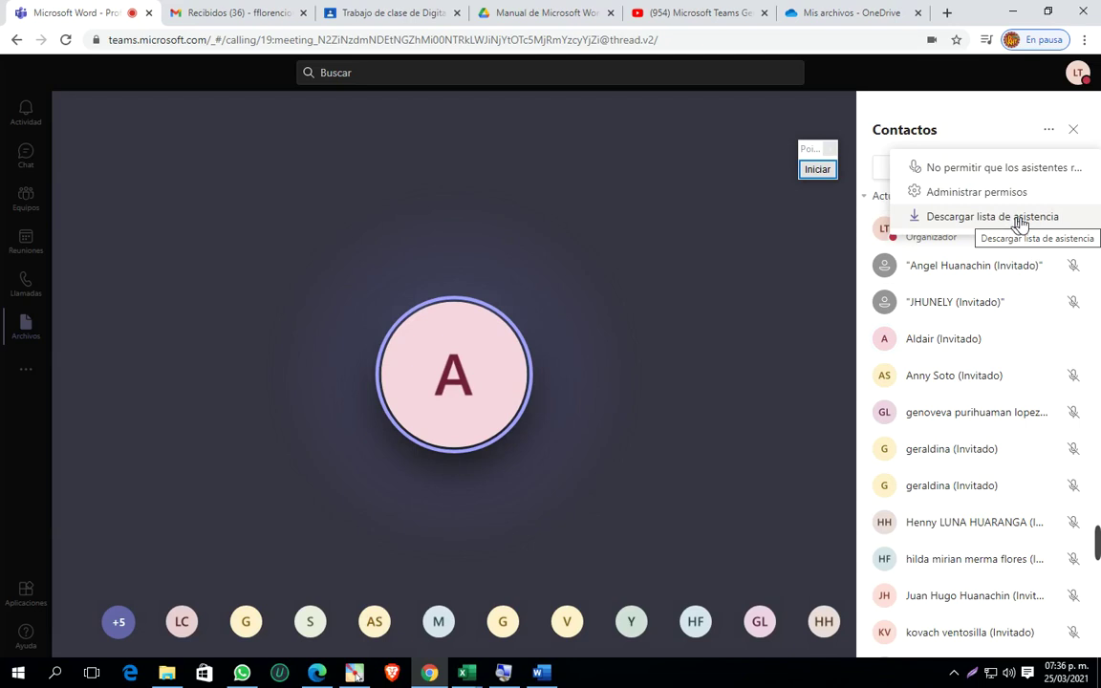
left_click(1019, 220)
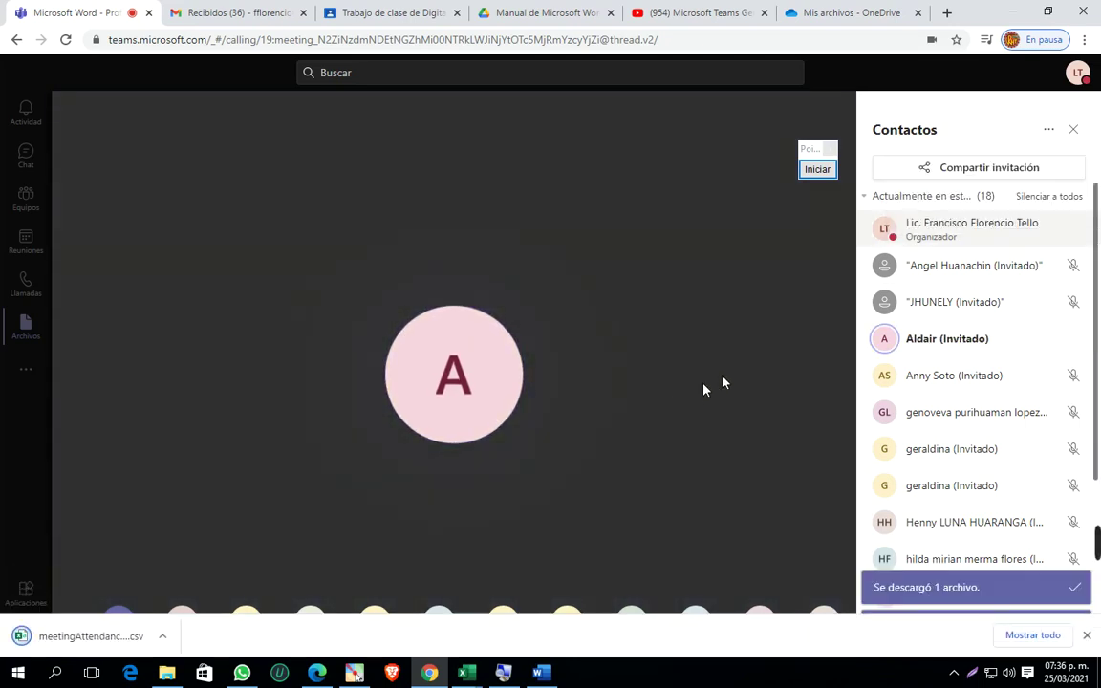
left_click(162, 645)
Open the downloaded attendance list and widen column C to show the full timestamps.
left_click(217, 538)
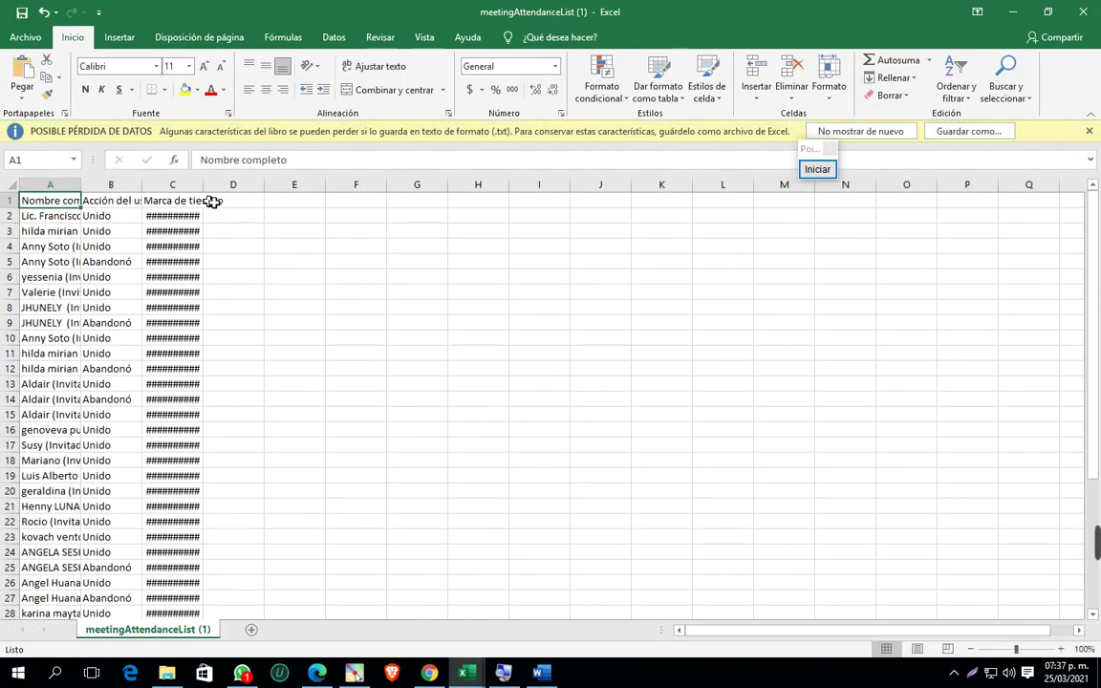
left_click_drag(203, 185, 296, 185)
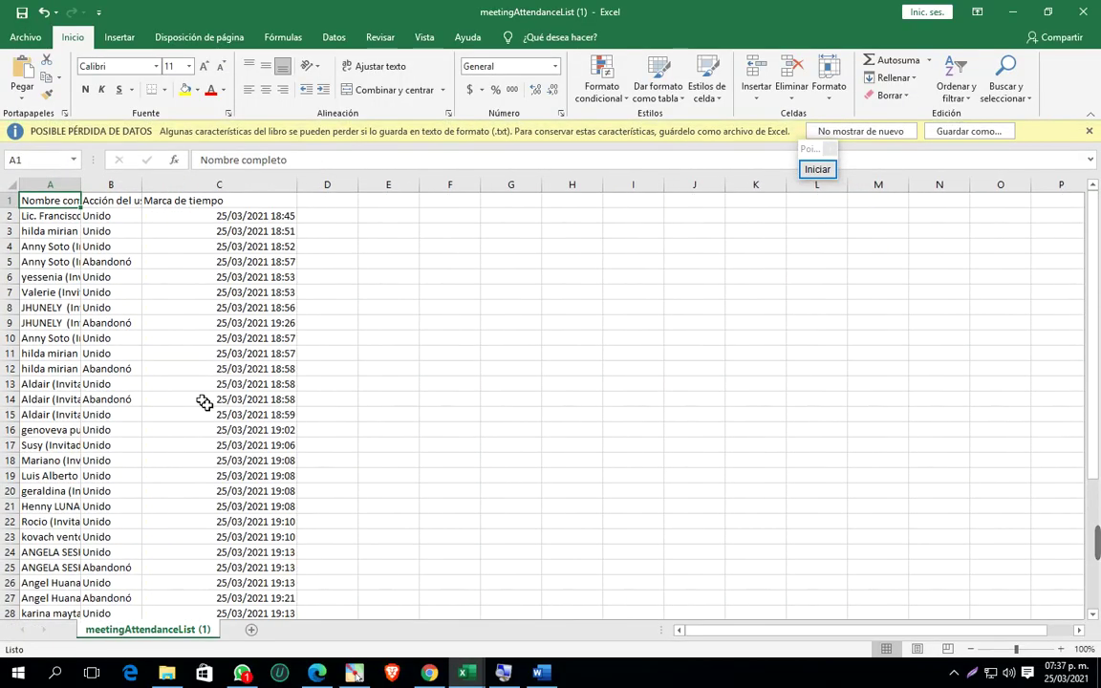
scroll(204, 402, "down", 2)
scroll(203, 402, "down", 2)
scroll(204, 402, "down", 2)
scroll(203, 402, "down", 1)
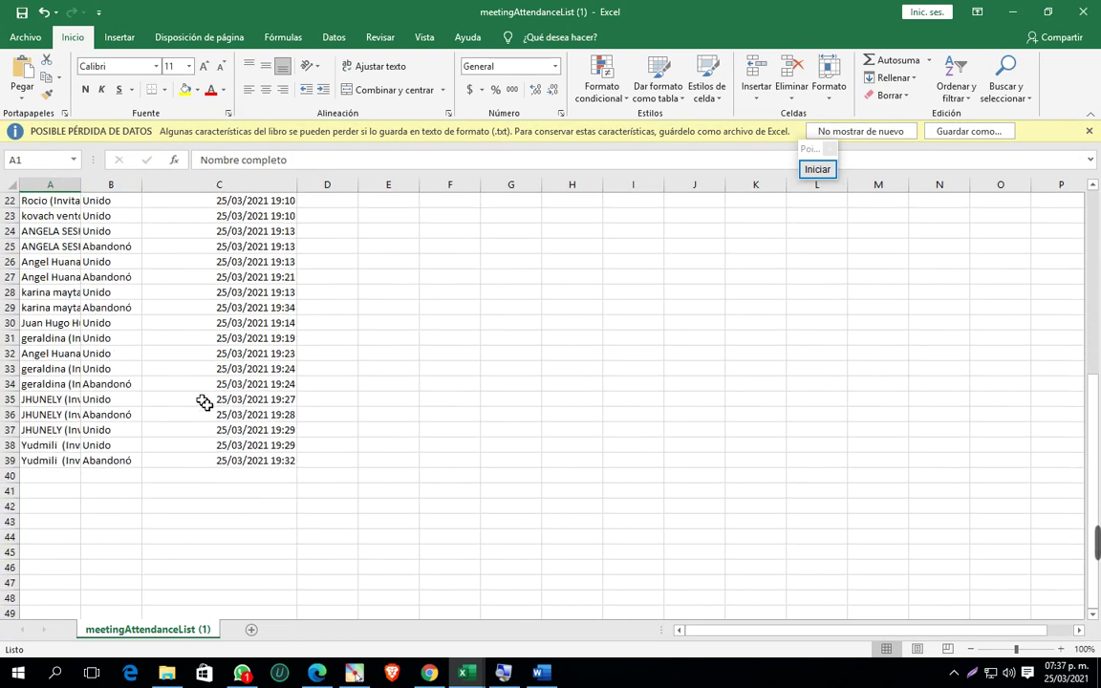
Minimize the attendance list and Correos Corporativos workbooks.
scroll(204, 403, "up", 3)
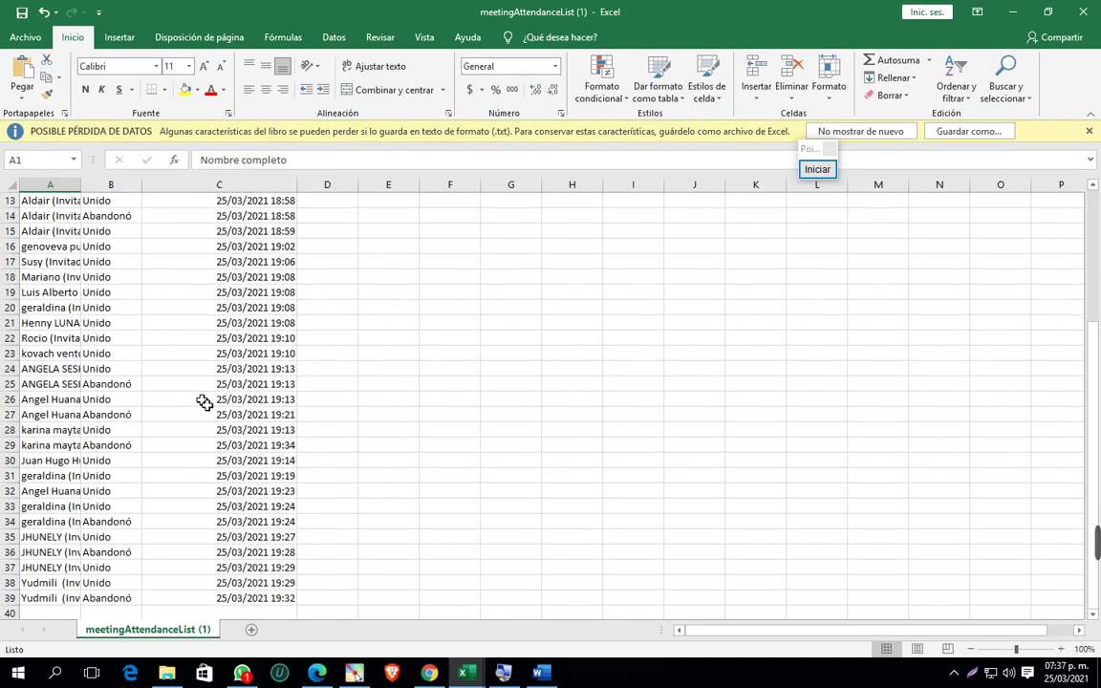
scroll(203, 402, "up", 4)
scroll(204, 402, "up", 1)
left_click(1013, 11)
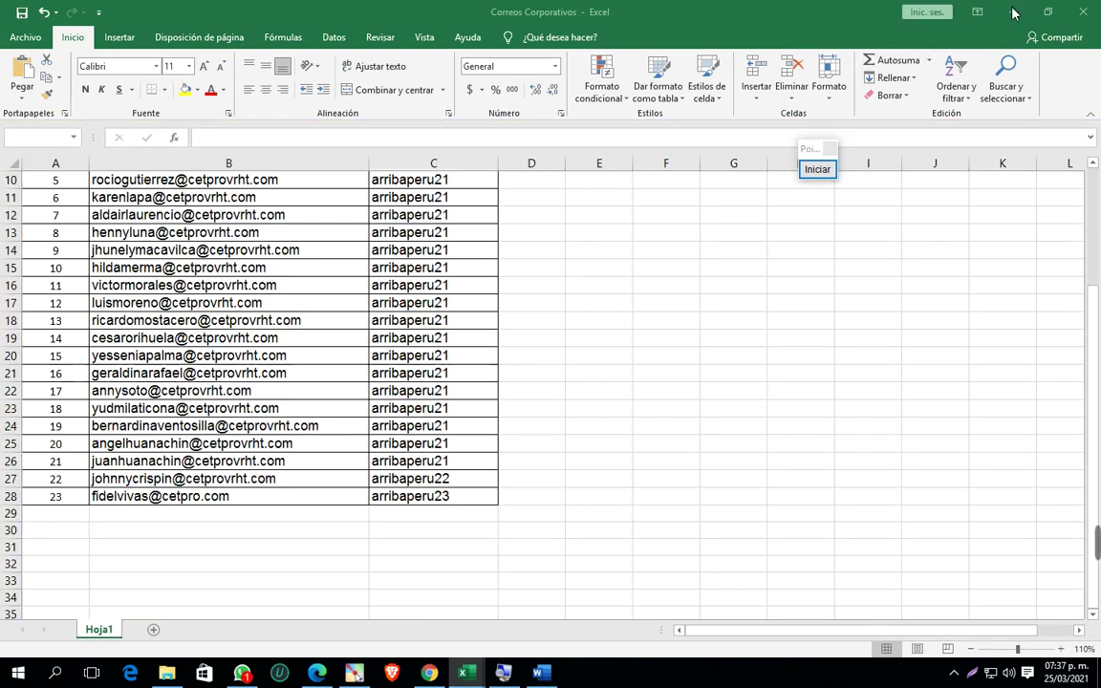
left_click(1009, 13)
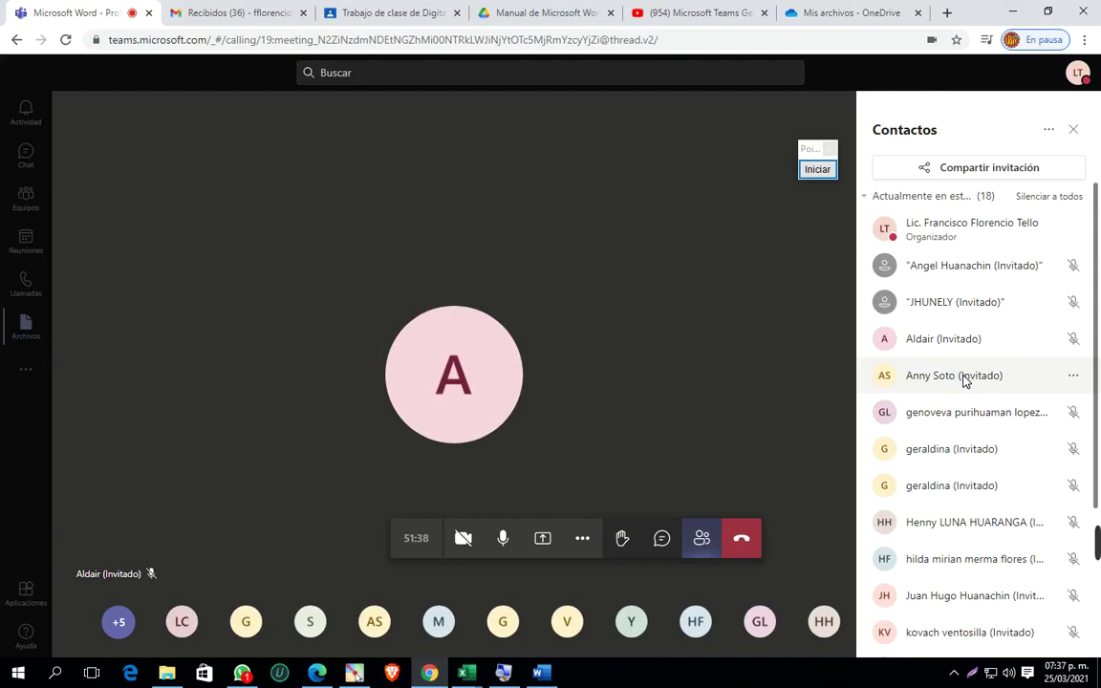
scroll(962, 381, "down", 1)
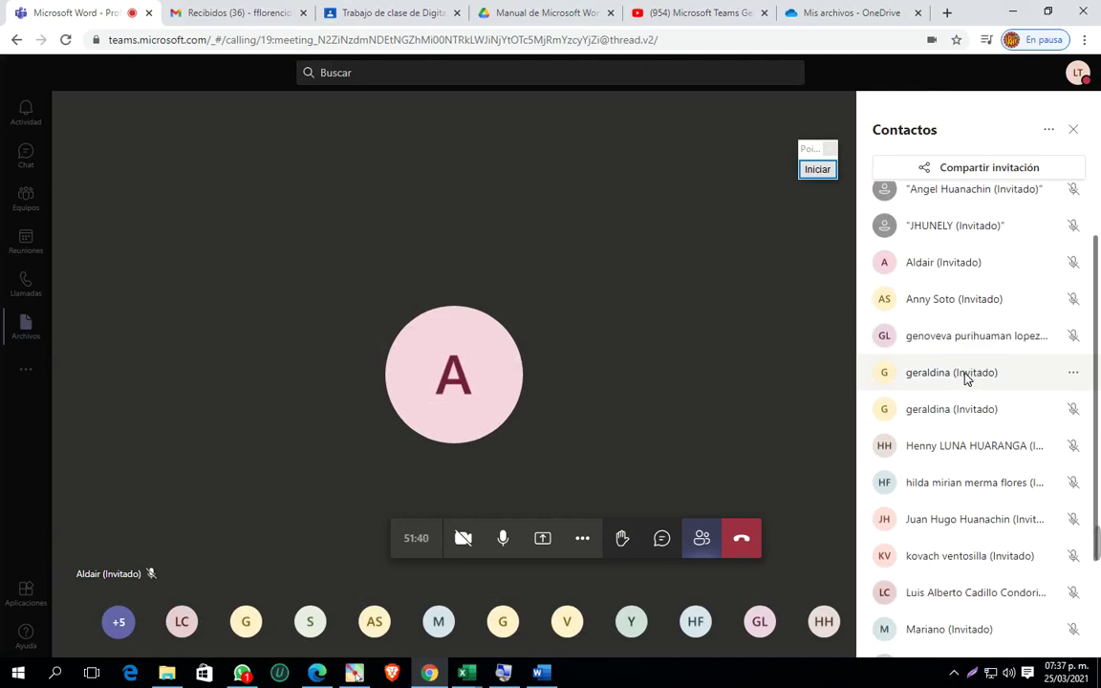
scroll(963, 380, "down", 1)
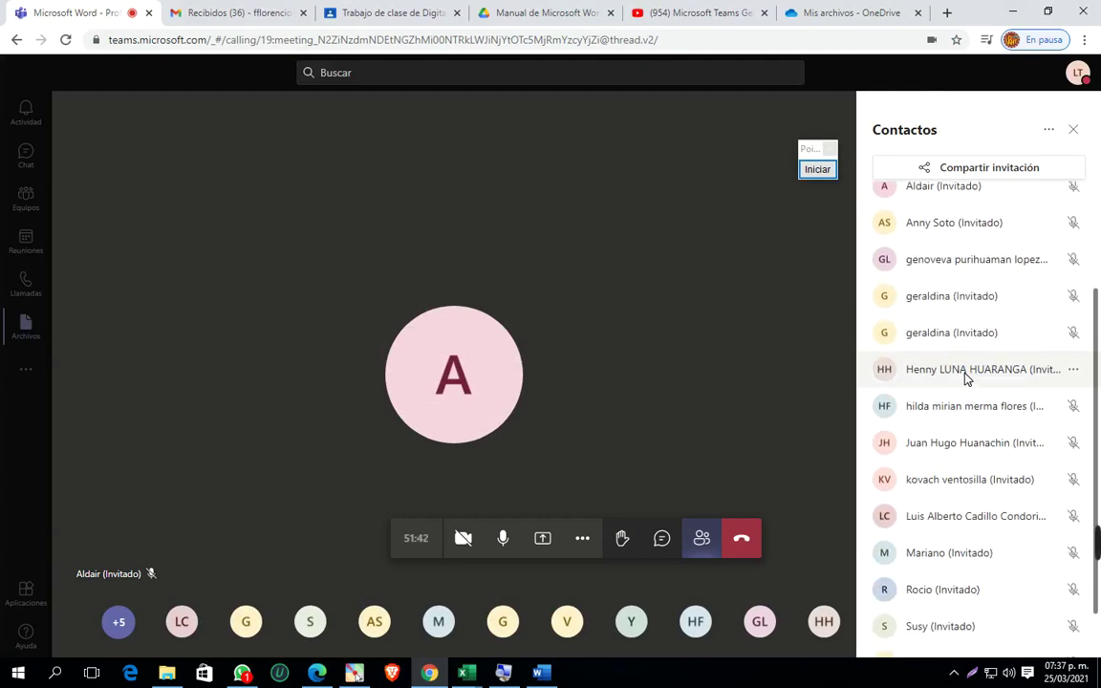
scroll(965, 379, "down", 1)
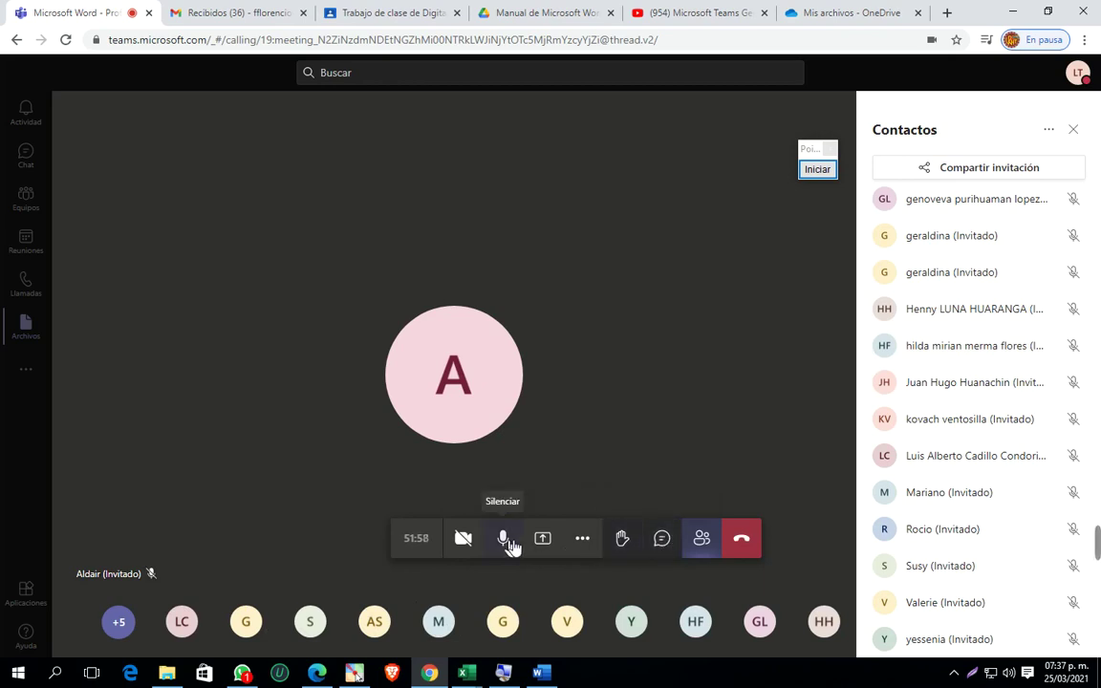
left_click(591, 548)
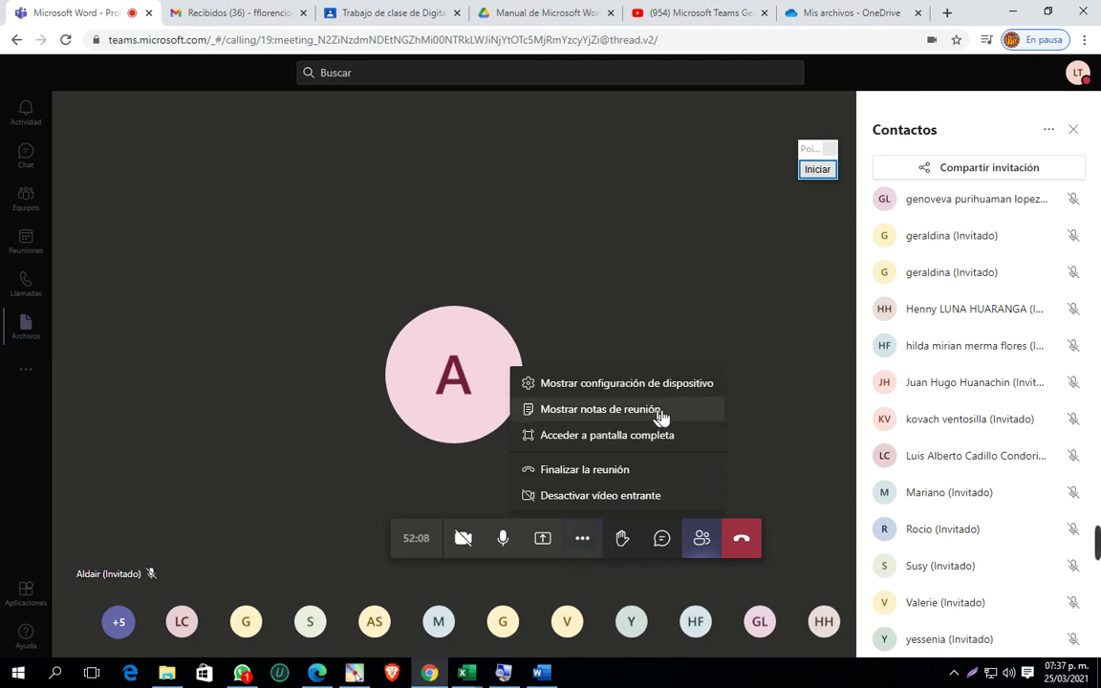
left_click(778, 376)
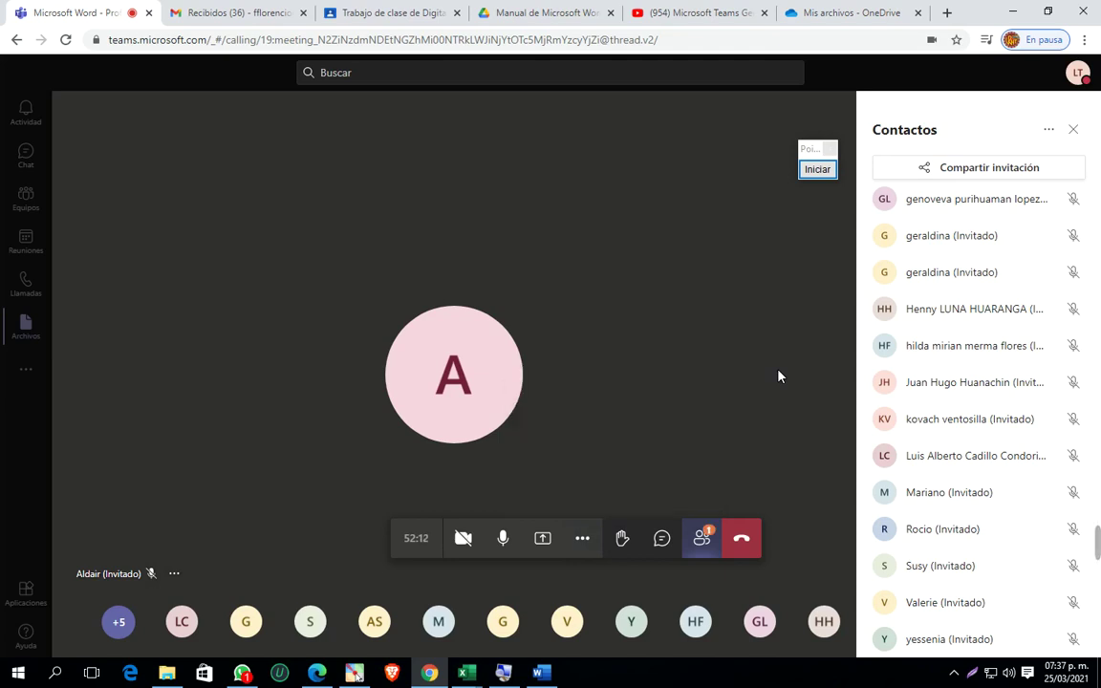
left_click(703, 541)
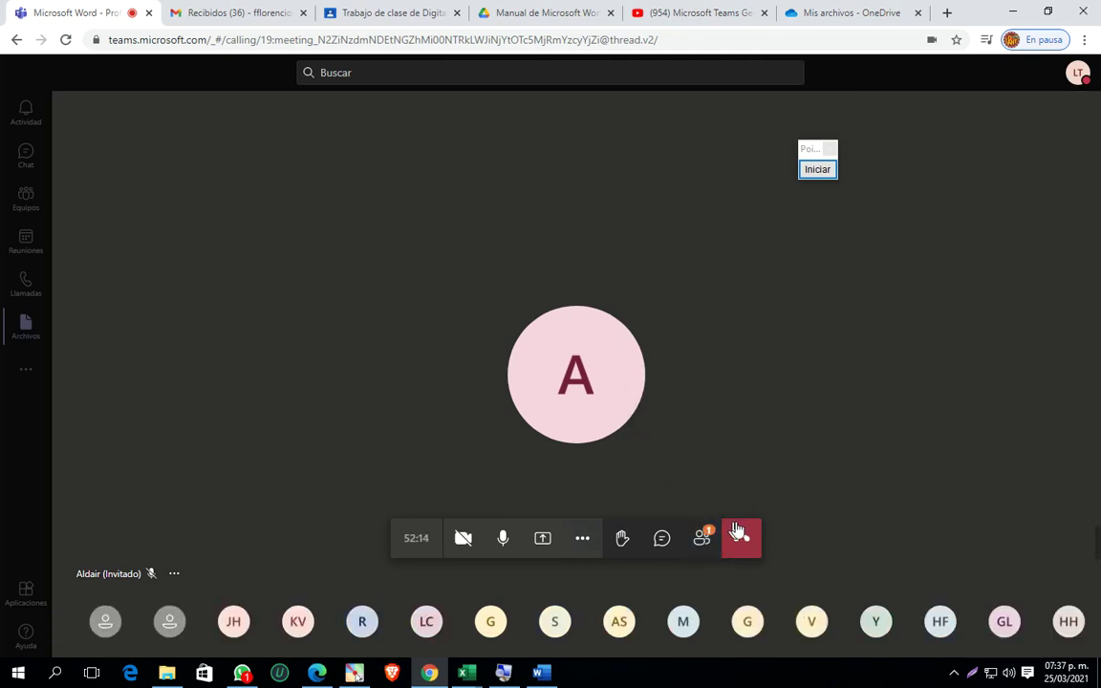
left_click(705, 538)
Admit the person waiting in the lobby and check the participant list options.
scroll(1018, 389, "up", 5)
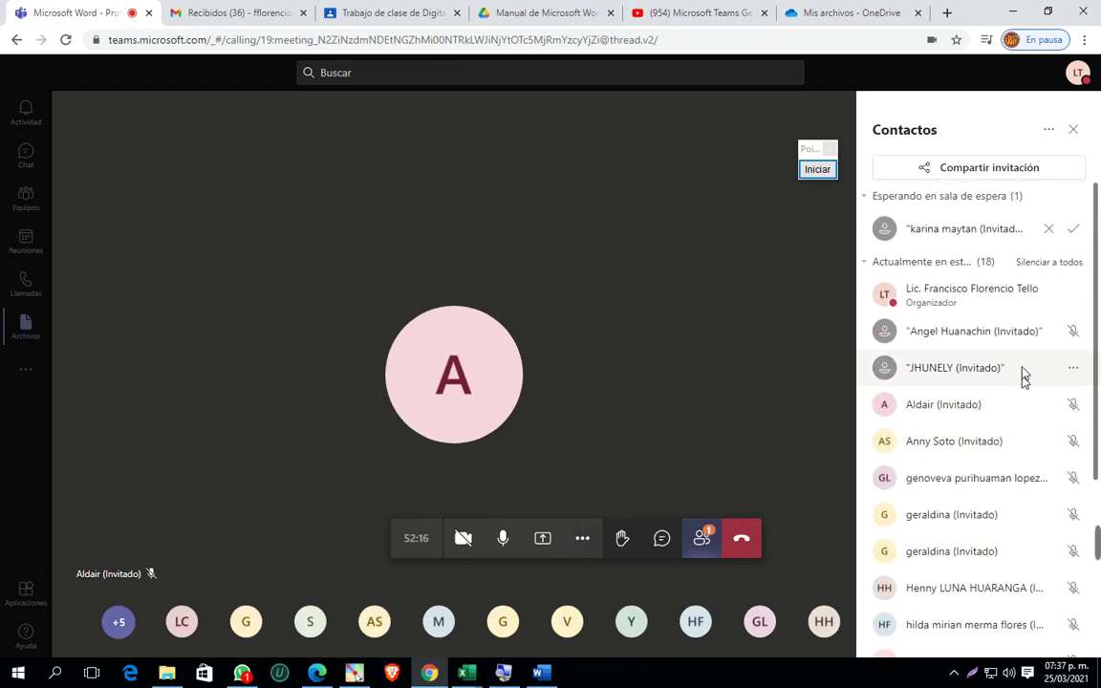
left_click(1078, 230)
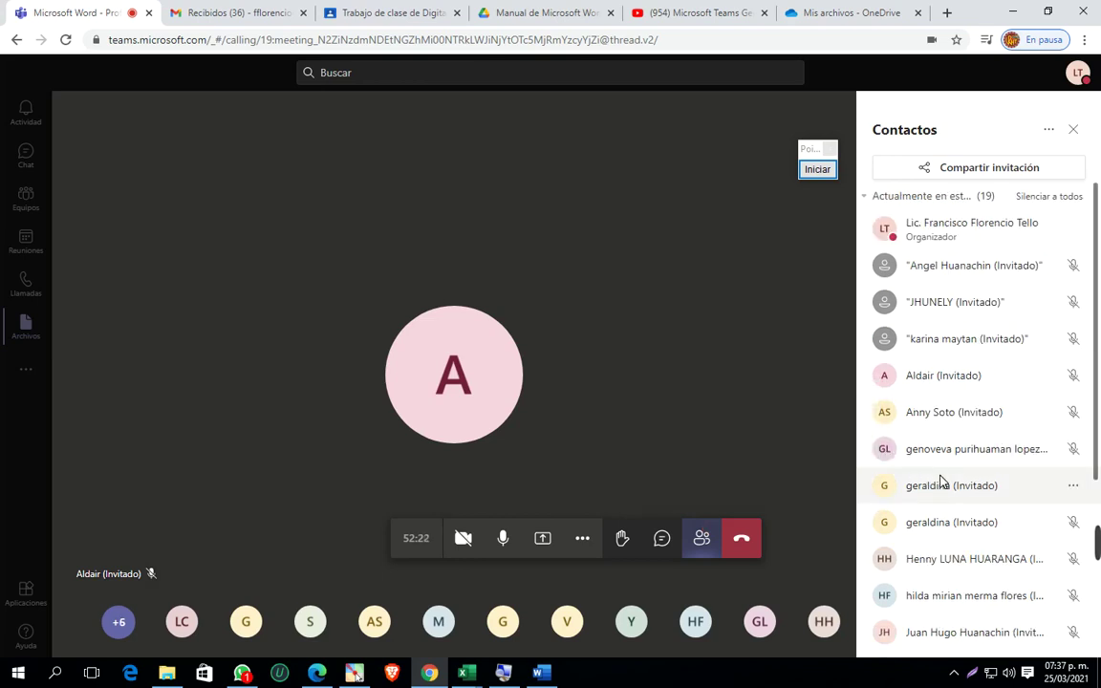
scroll(942, 480, "down", 5)
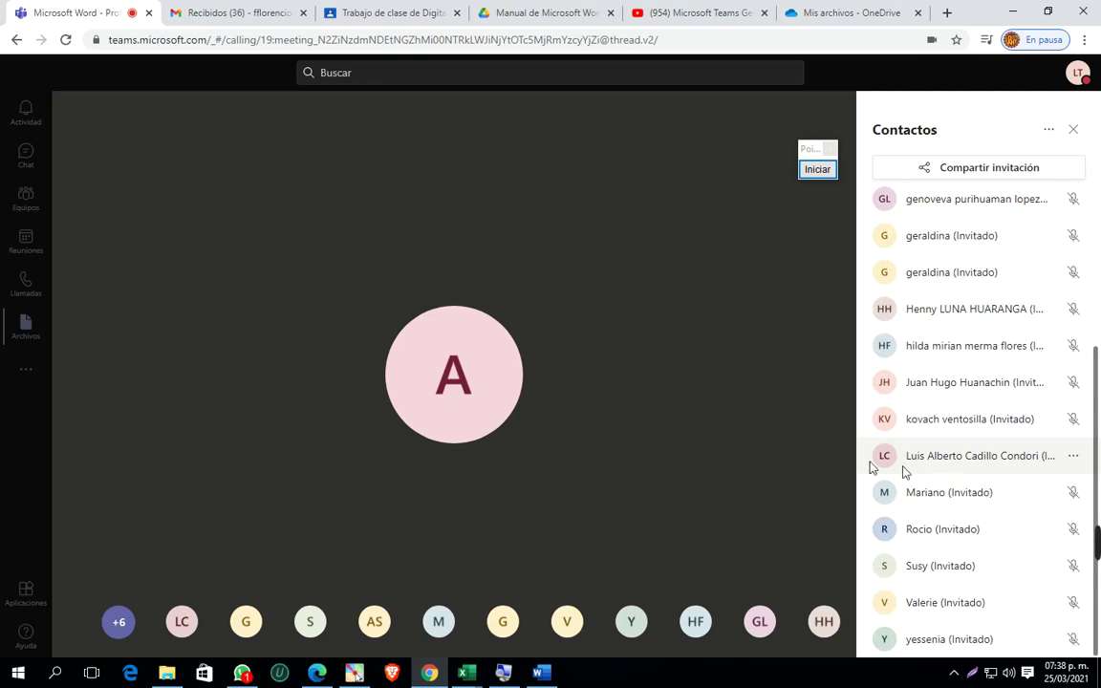
mouse_move(741, 455)
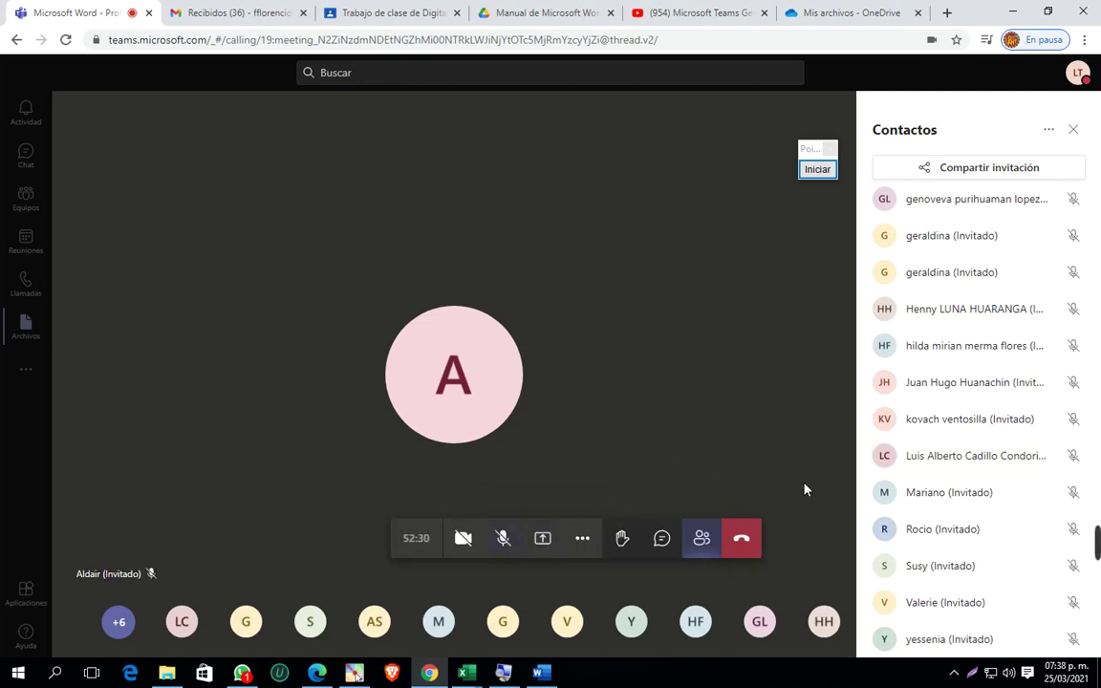
left_click(1050, 131)
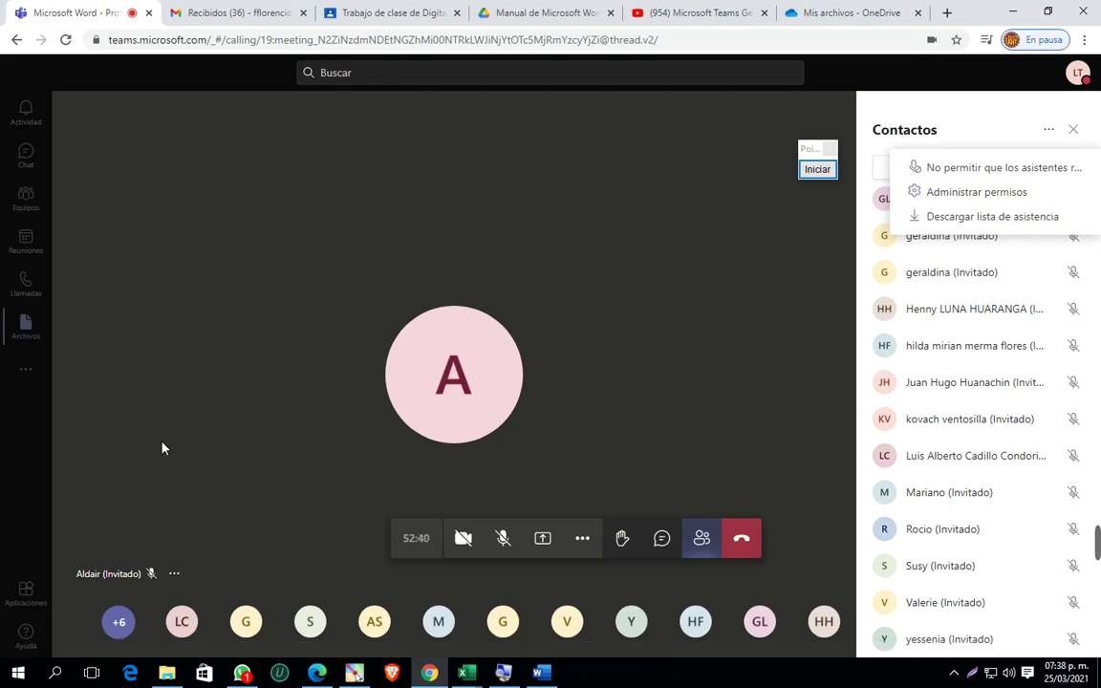
left_click(651, 430)
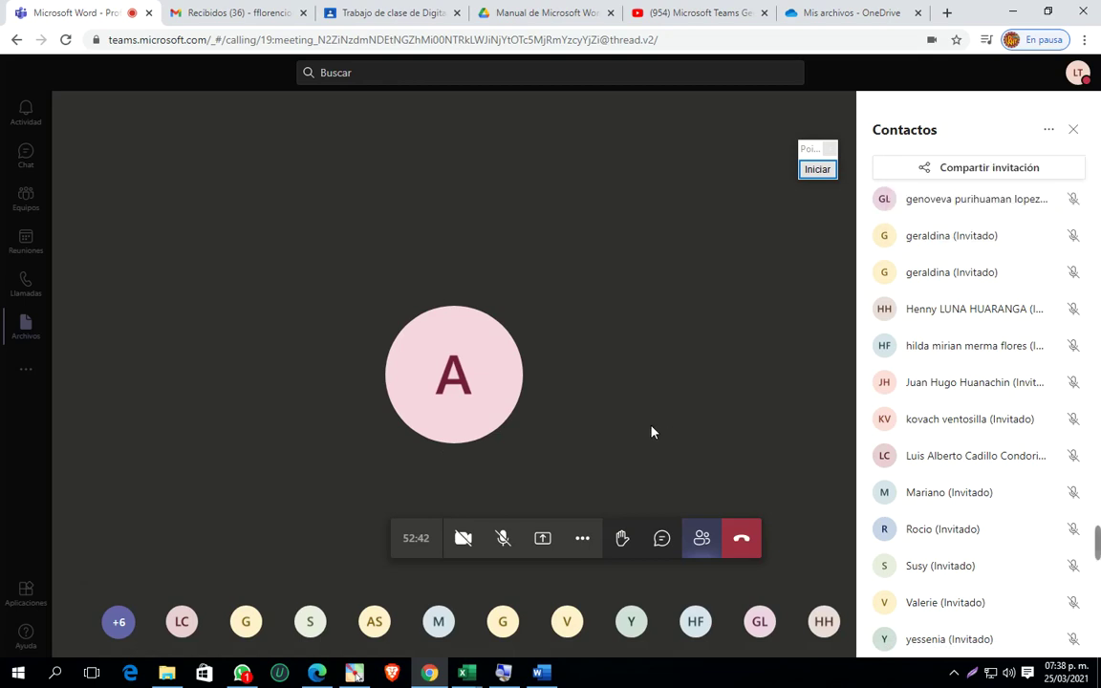
Raise a hand in the meeting and switch the side panel to the meeting chat.
right_click(934, 240)
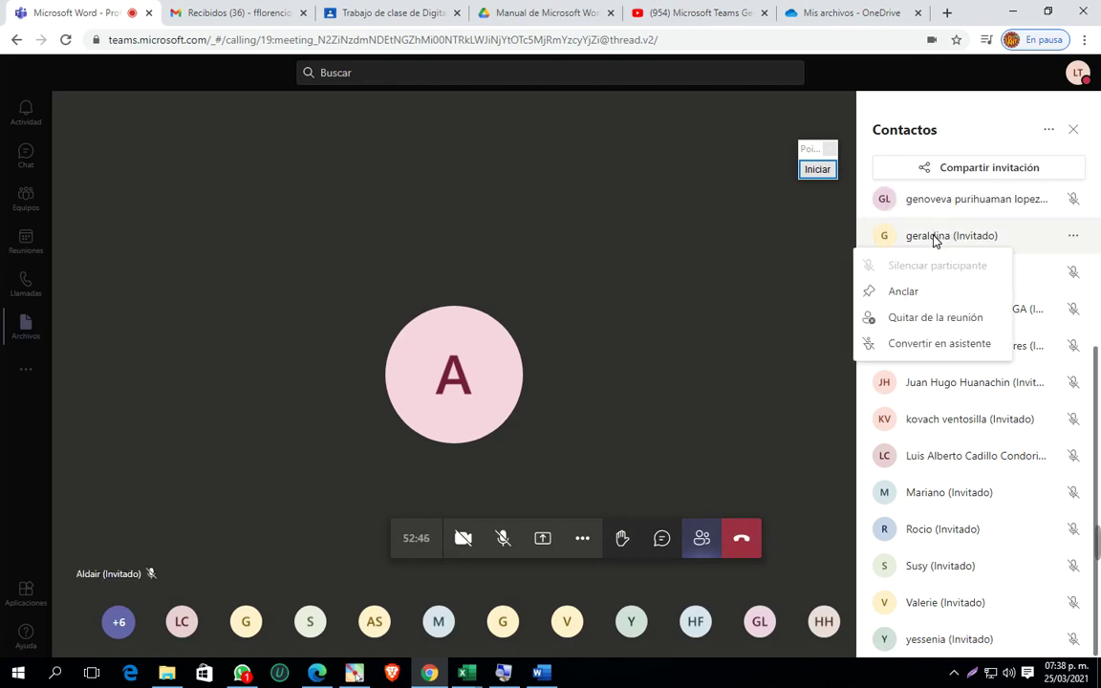
left_click(757, 241)
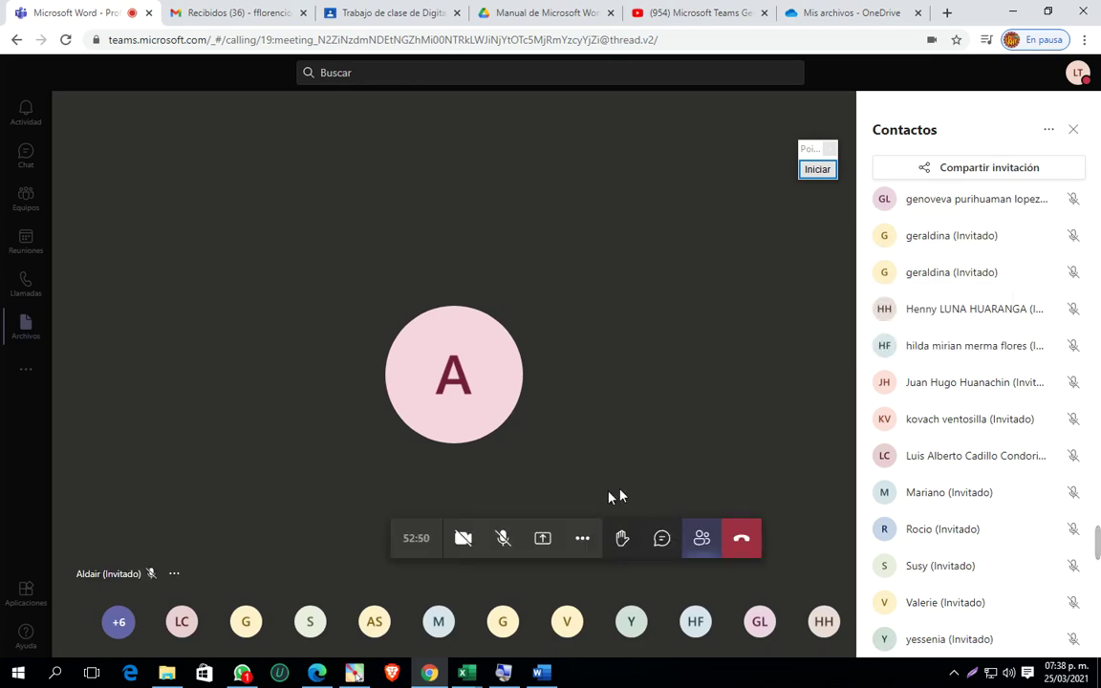
left_click(585, 541)
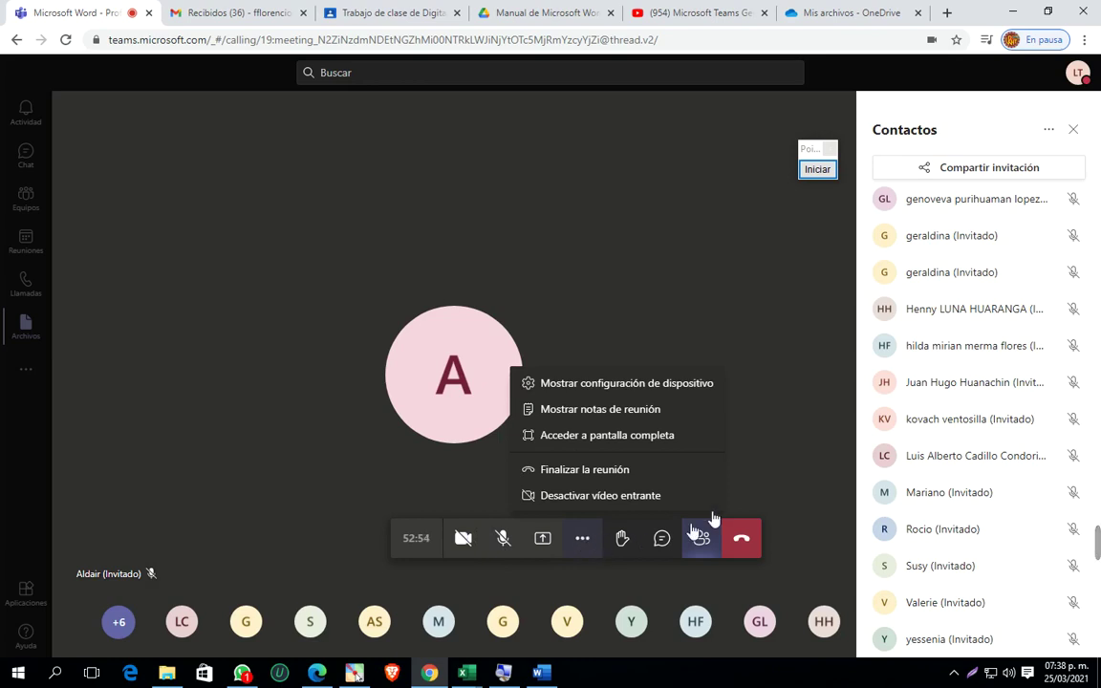
left_click(791, 405)
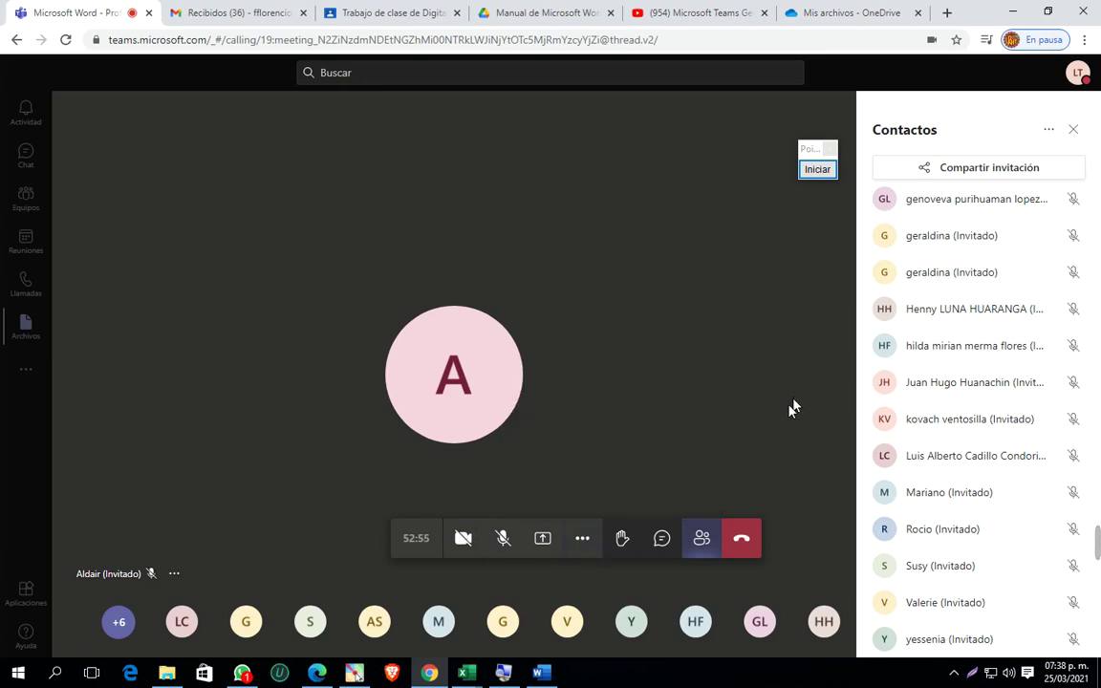
left_click(623, 539)
left_click(663, 543)
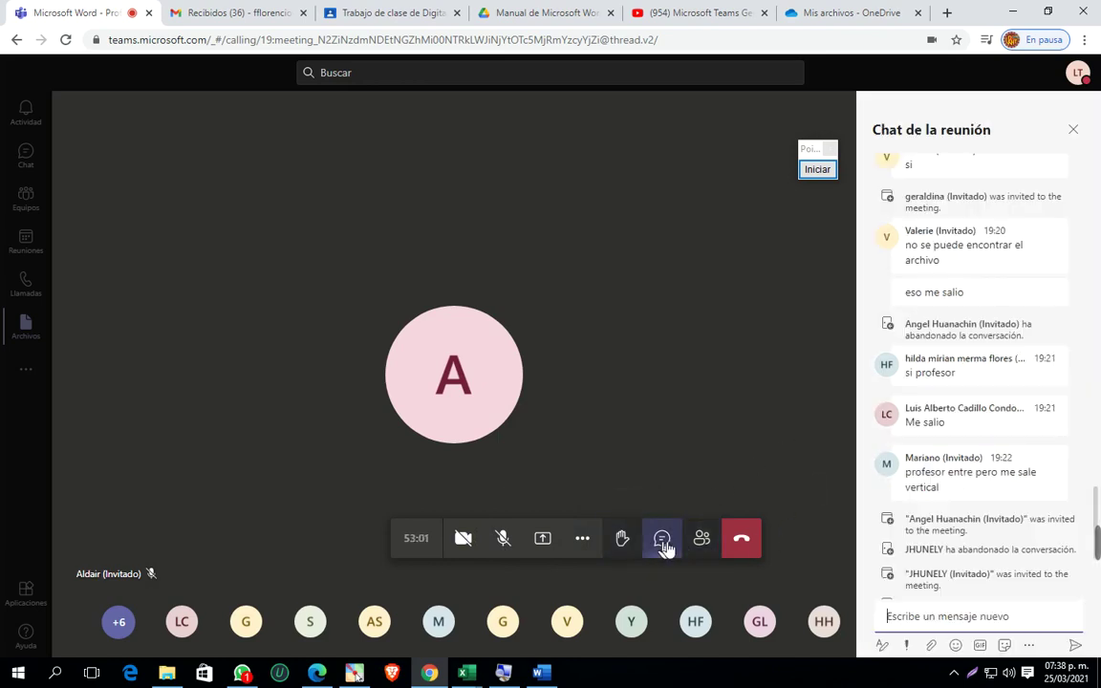
Toggle the microphone on and off and bring back the participant list.
left_click(507, 542)
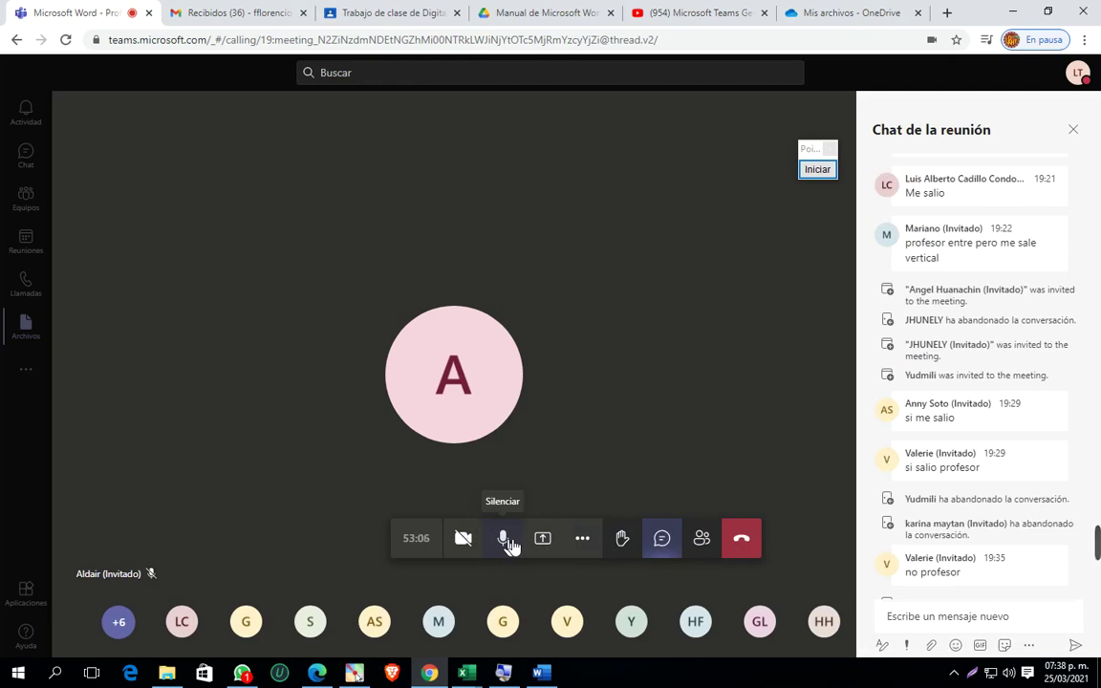
left_click(506, 541)
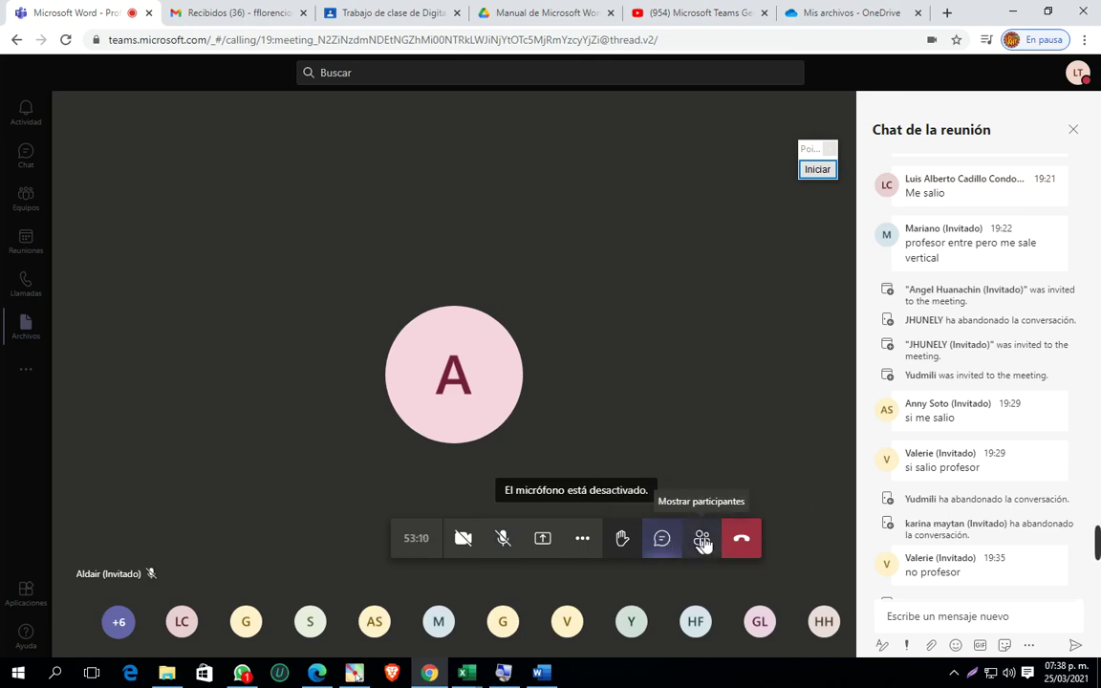
left_click(701, 540)
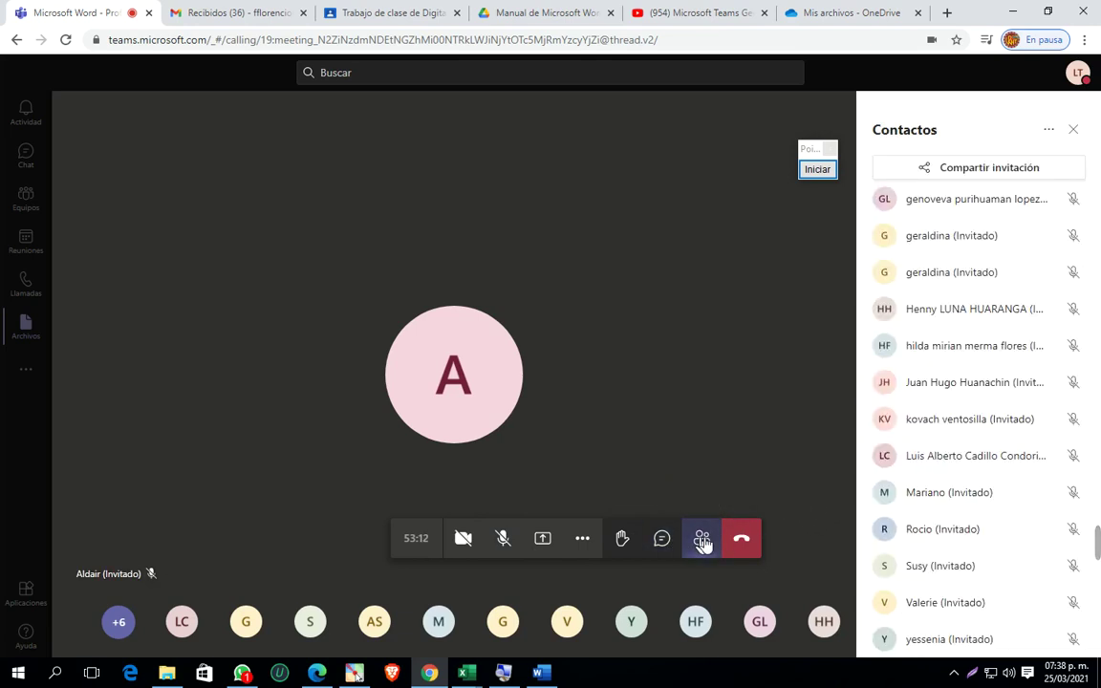
left_click(1051, 131)
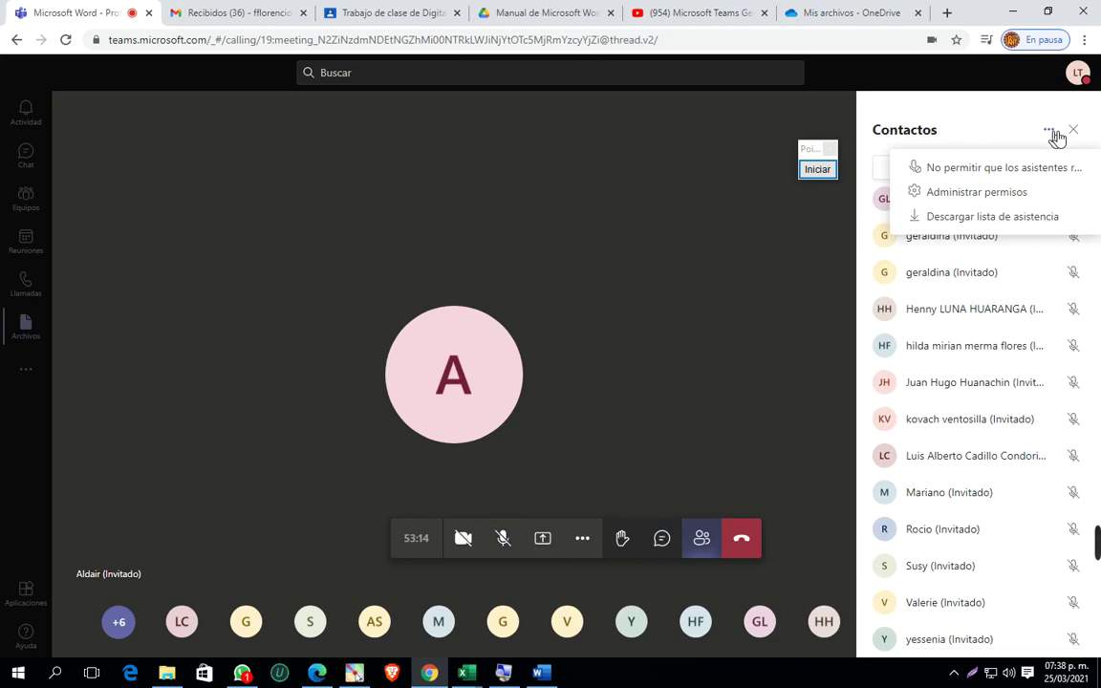
left_click(884, 524)
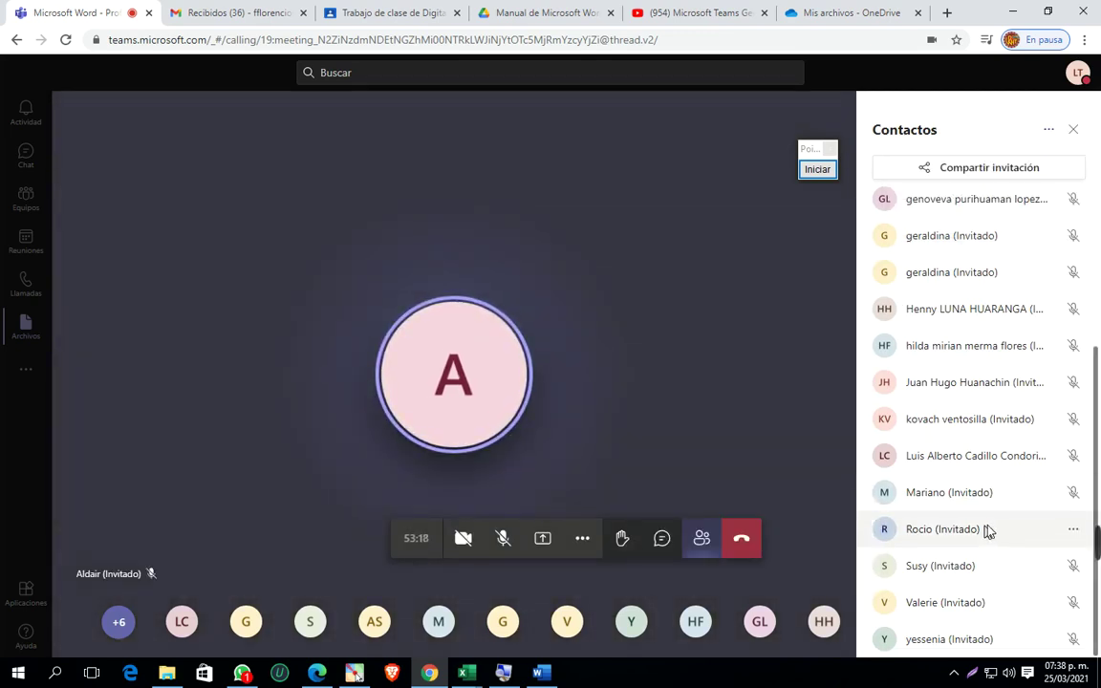
mouse_move(1098, 561)
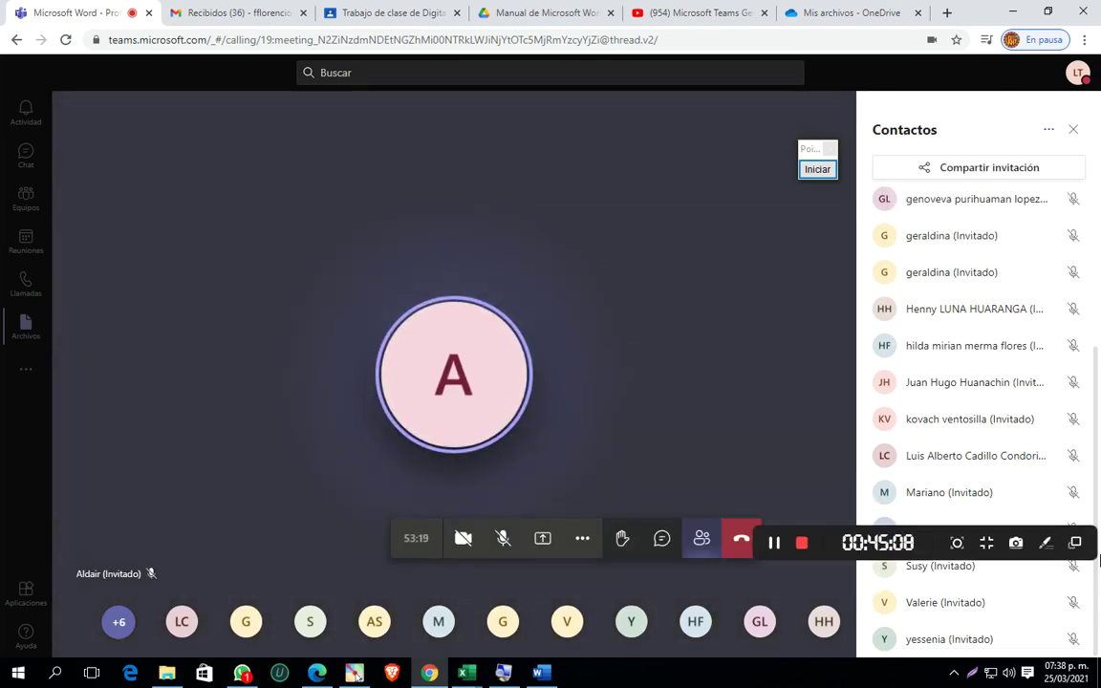
Briefly unmute the microphone, then look through the profile and account menu.
left_click(505, 541)
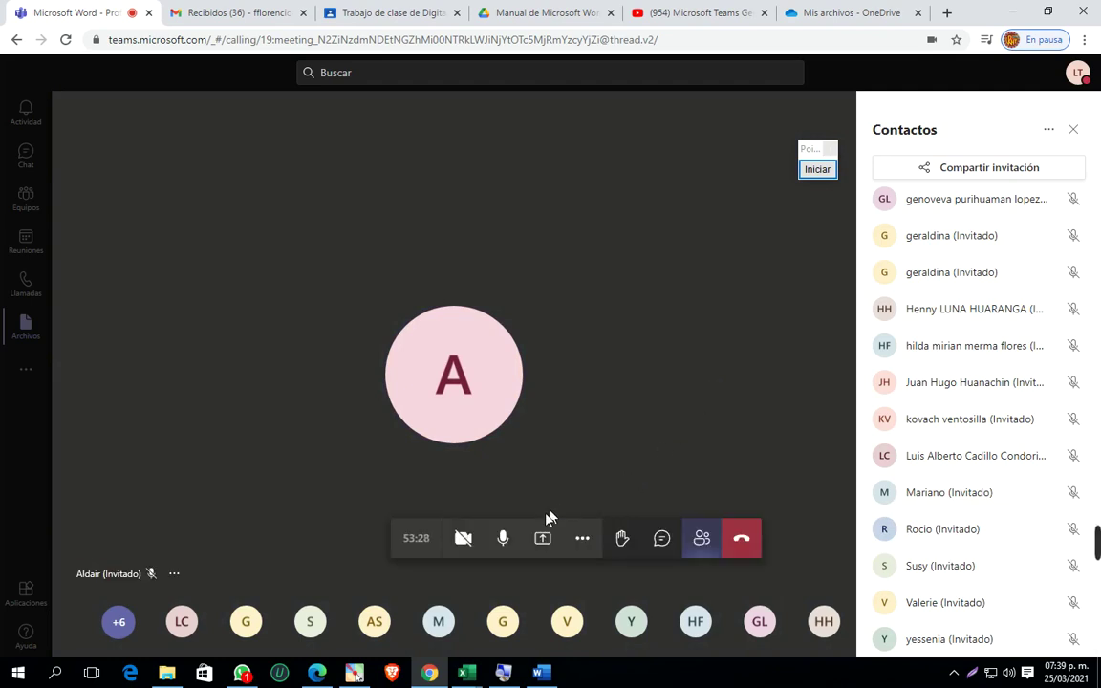
left_click(507, 540)
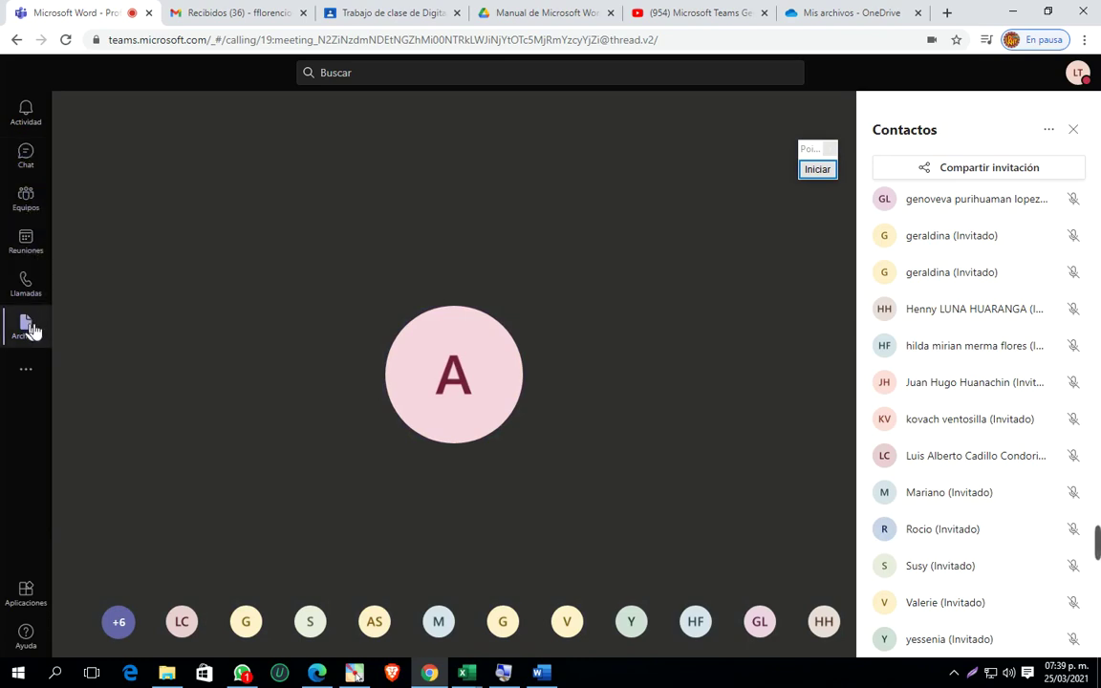
mouse_move(666, 380)
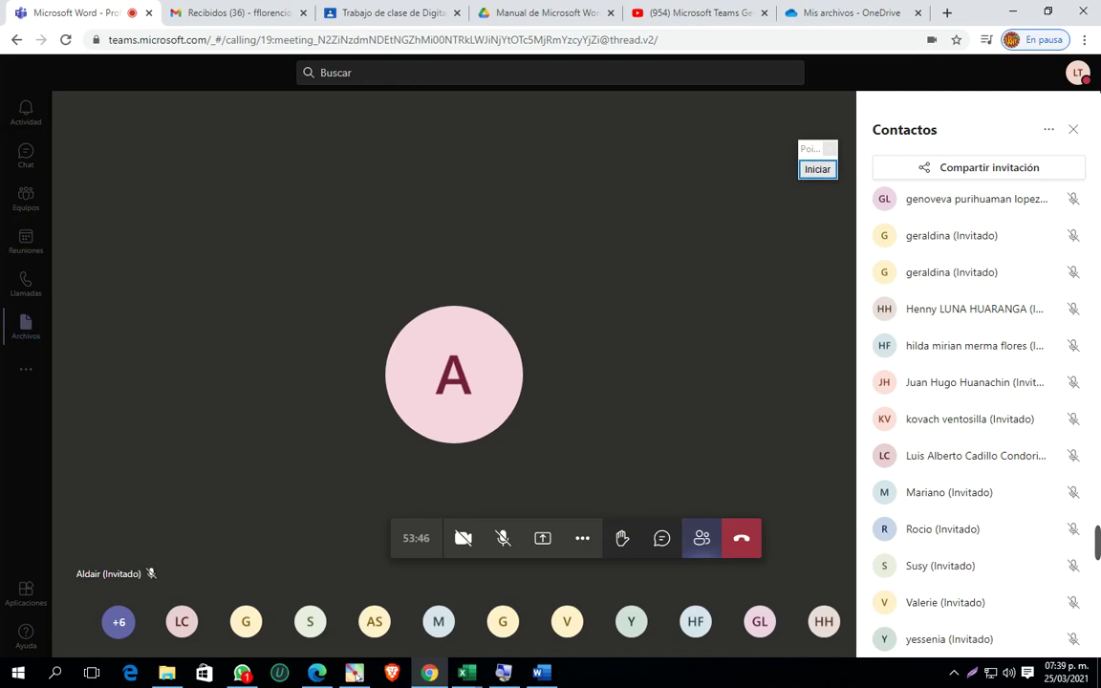
left_click(1077, 73)
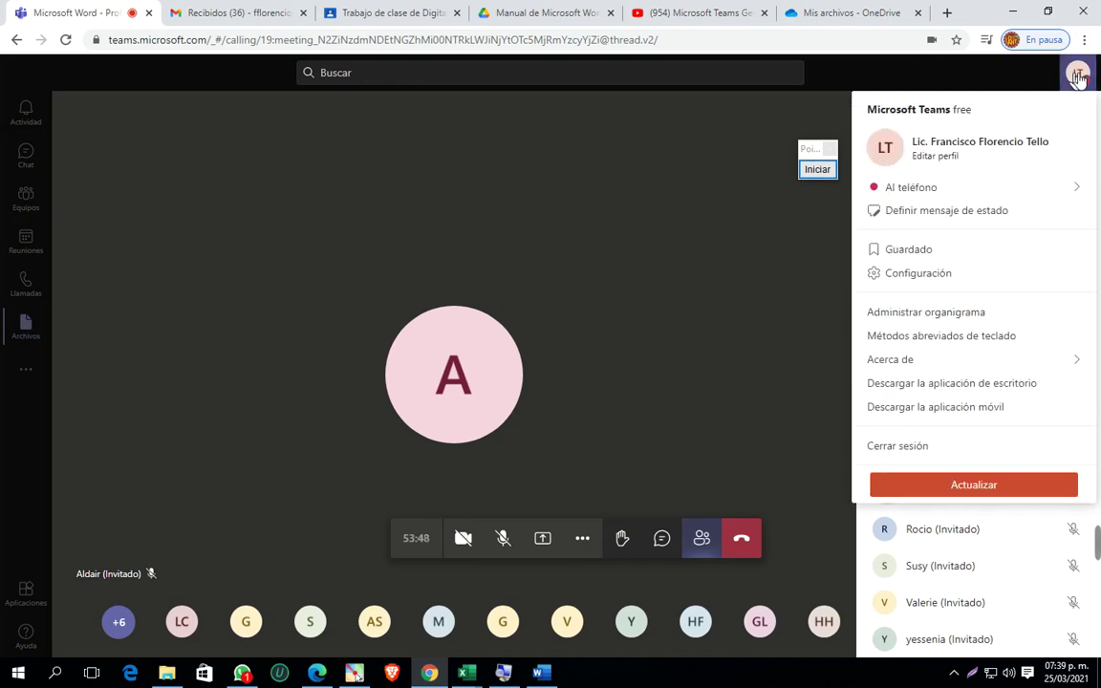
mouse_move(1059, 193)
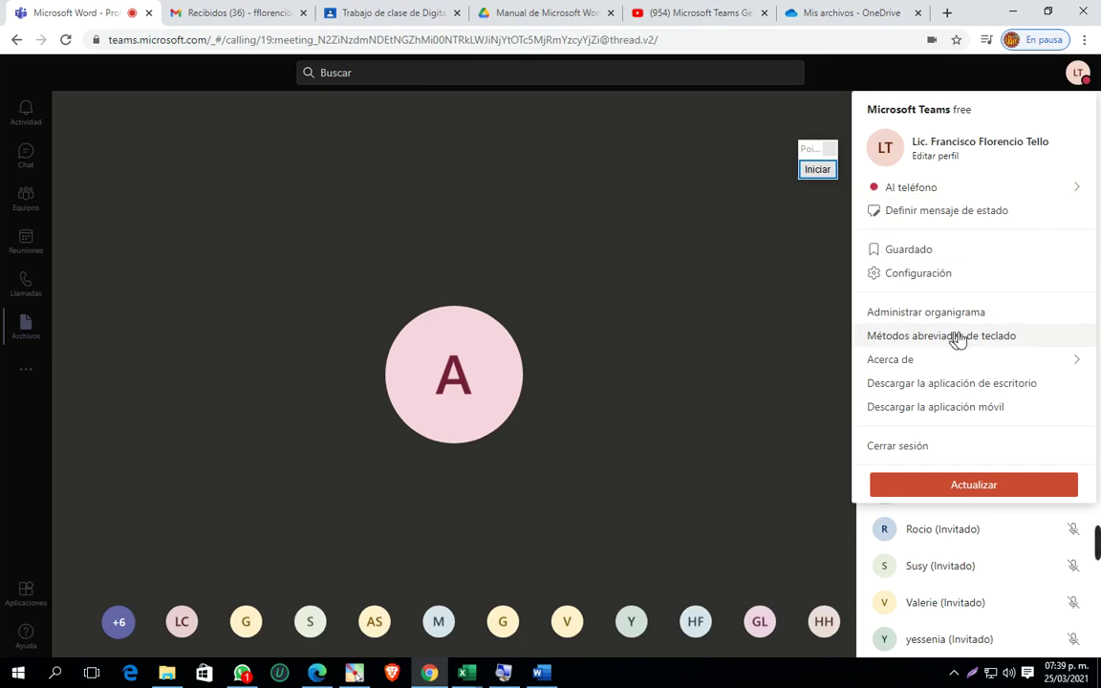
mouse_move(949, 365)
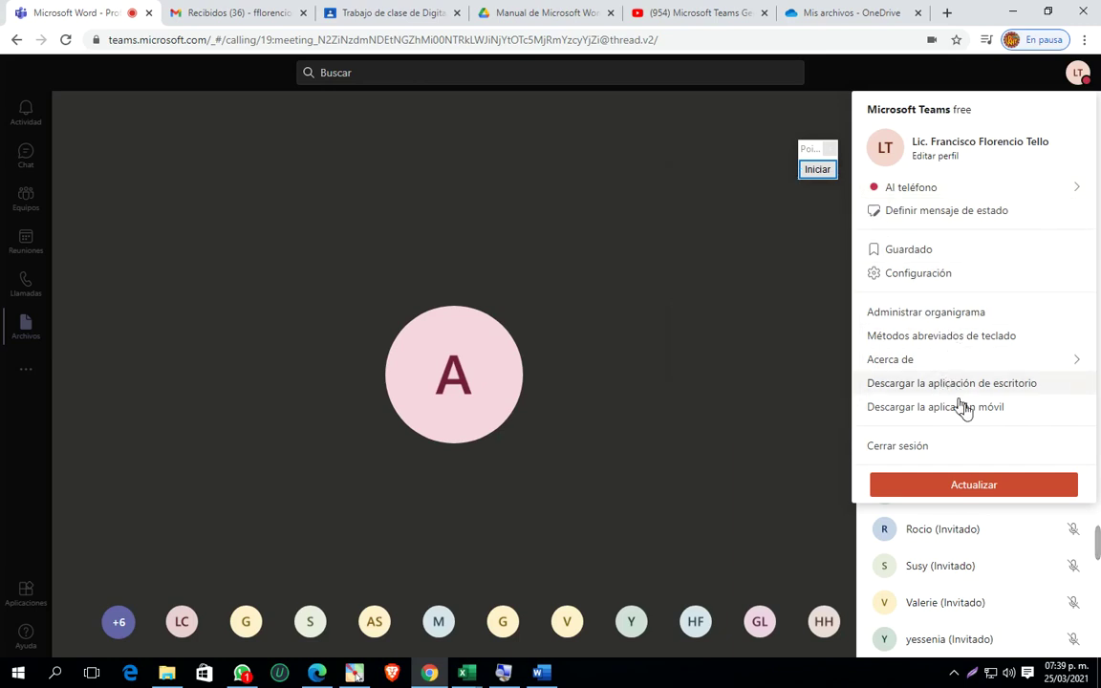
mouse_move(760, 273)
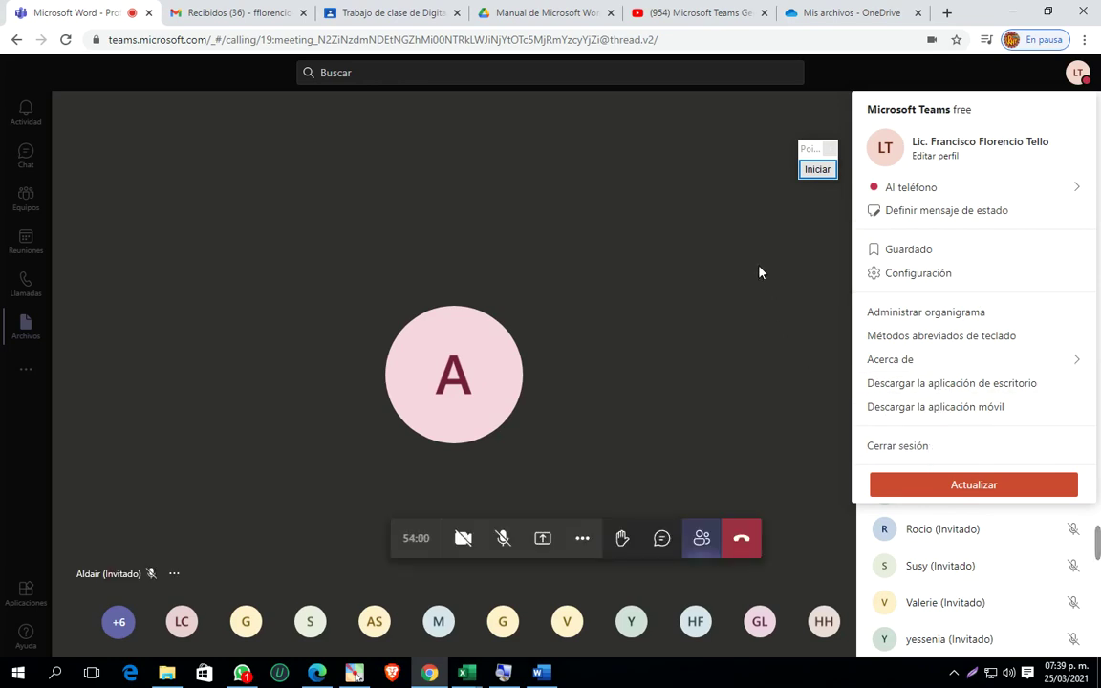
left_click(760, 274)
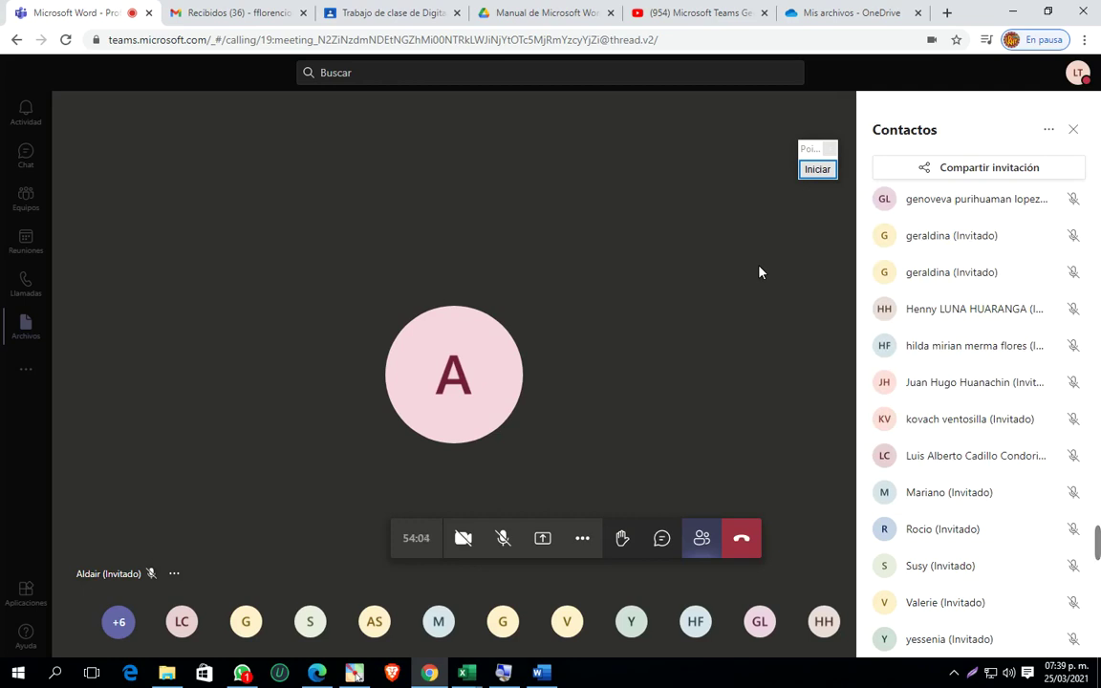
Unmute the microphone and bring up the content sharing options.
left_click(506, 538)
left_click(582, 539)
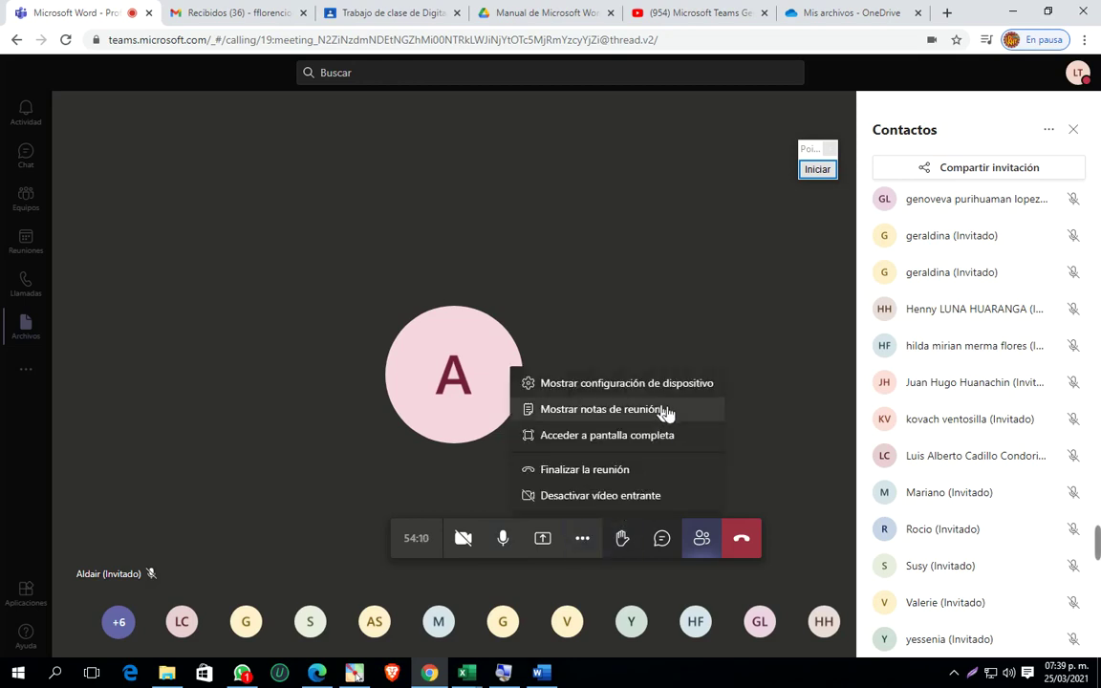
left_click(548, 544)
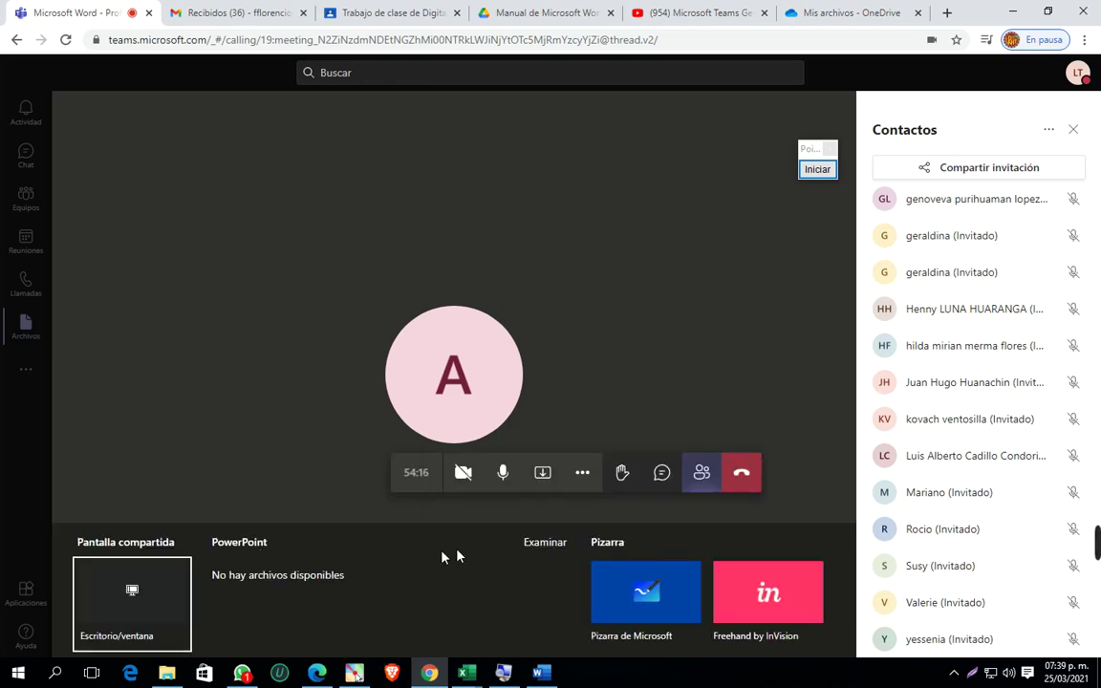
Share Toda la pantalla through the Escritorio/ventana option of Compartir contenido.
left_click(540, 545)
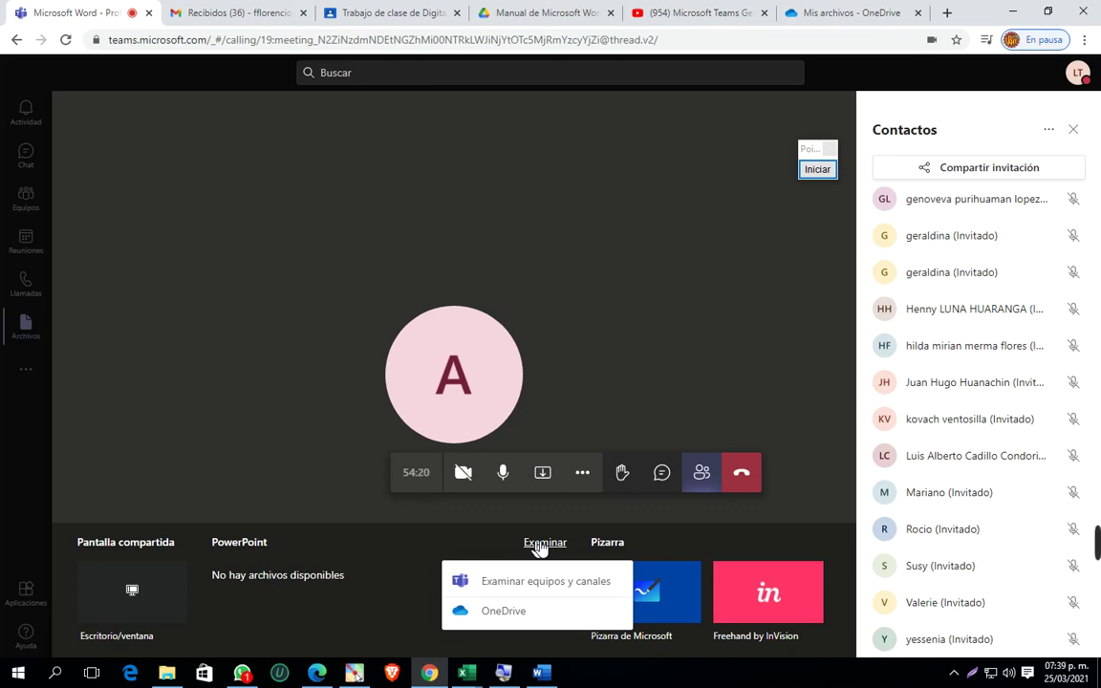
left_click(130, 592)
left_click(468, 244)
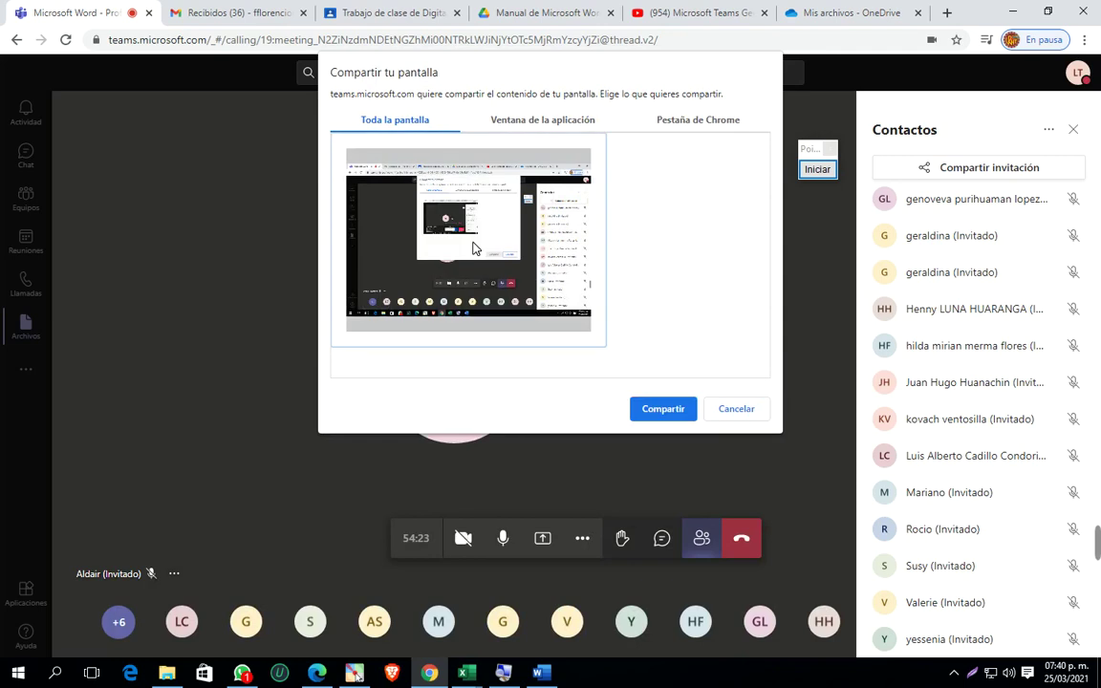
left_click(682, 412)
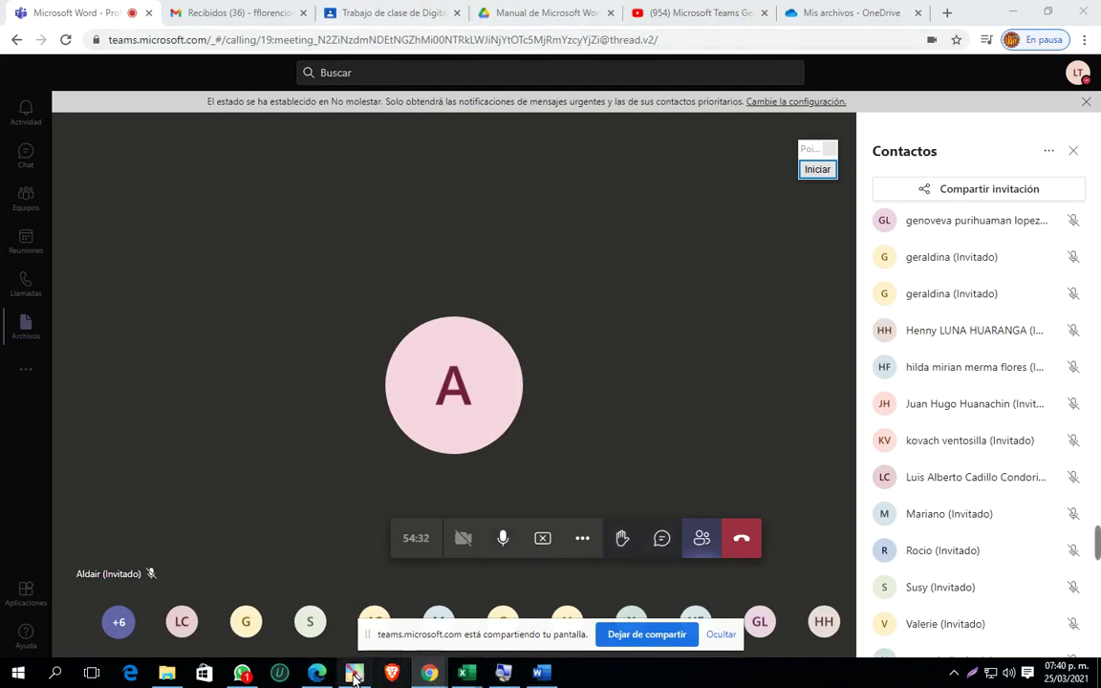
Bring the Word story forward and select the title and the first paragraph.
mouse_move(319, 675)
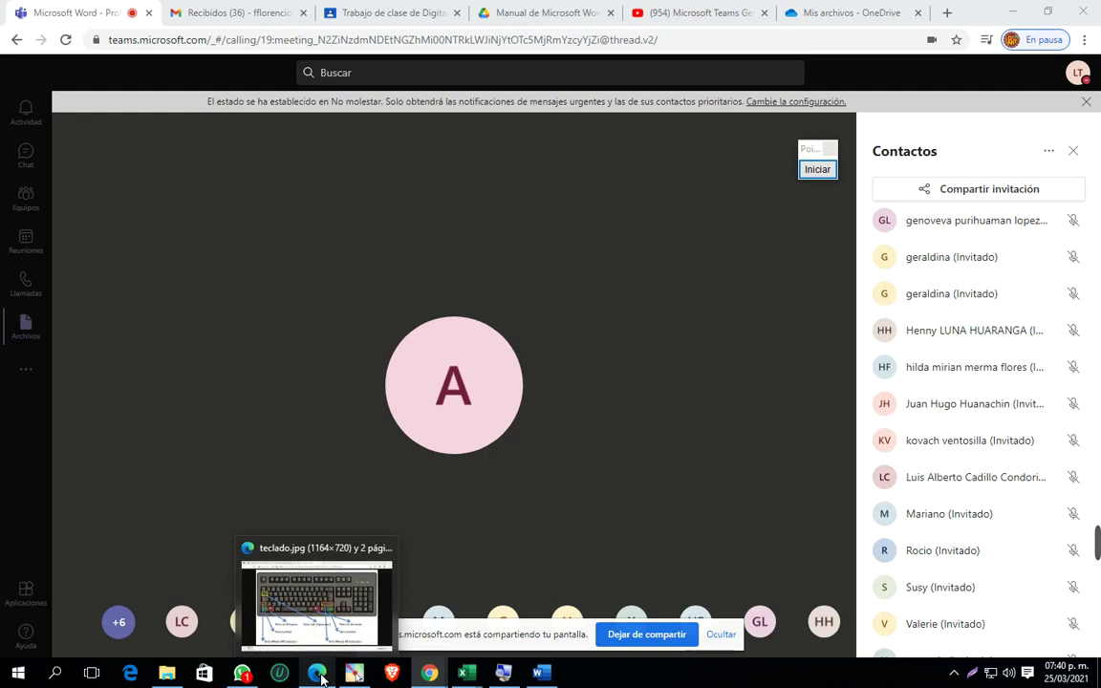
mouse_move(540, 673)
left_click(306, 564)
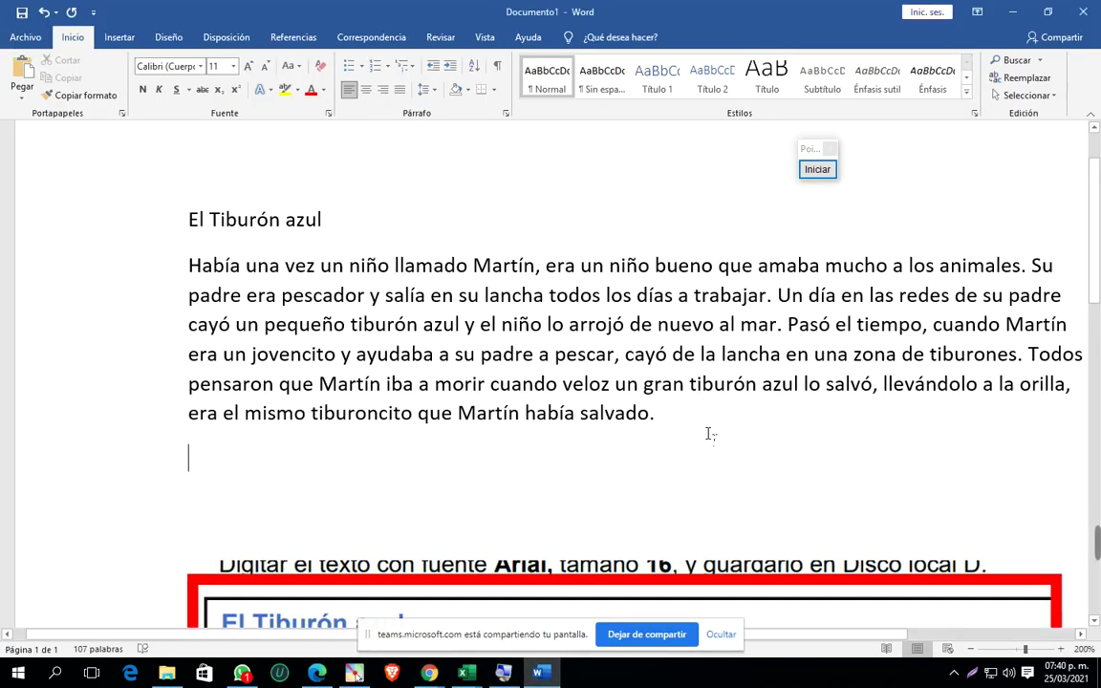
left_click(681, 418)
left_click(117, 227)
left_click_drag(191, 269, 683, 412)
left_click(587, 354)
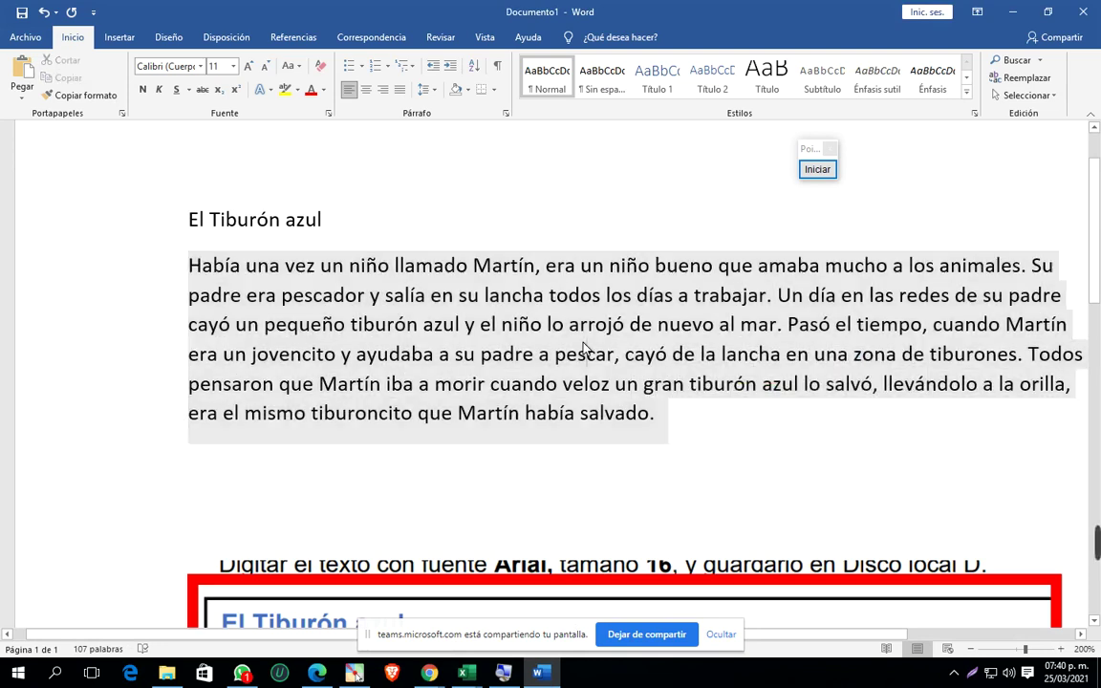
Remove the doubled space after 'días' and retype the word as 'dias'.
left_click(677, 296)
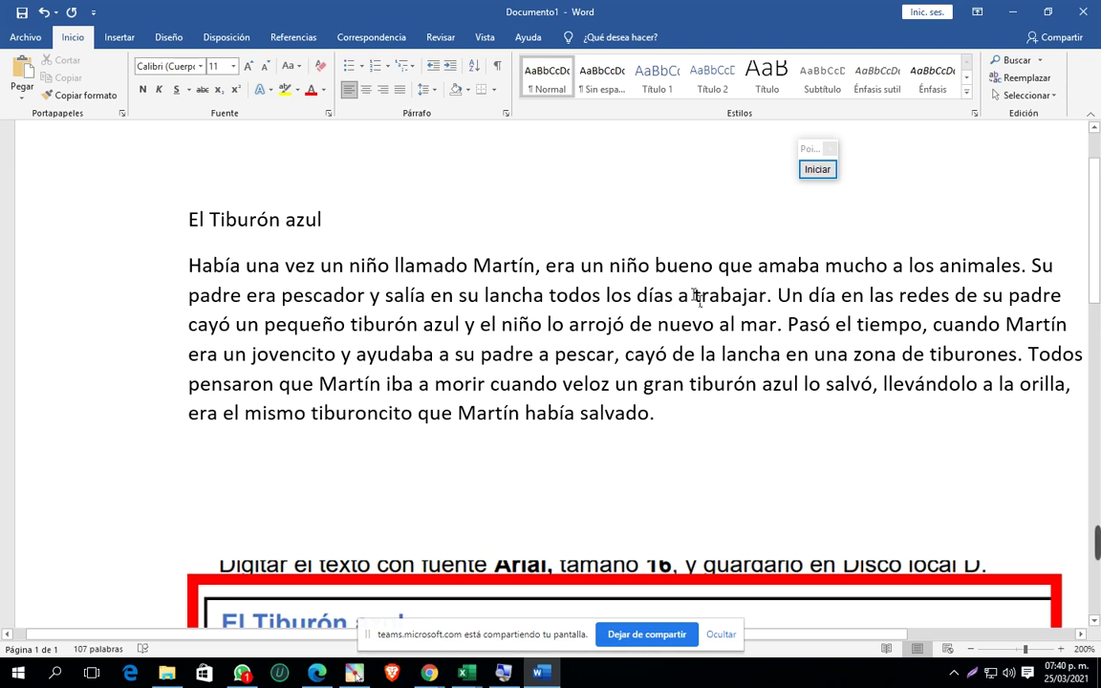
key("BackSpace")
key("BackSpace")
key("BackSpace")
type("imales.")
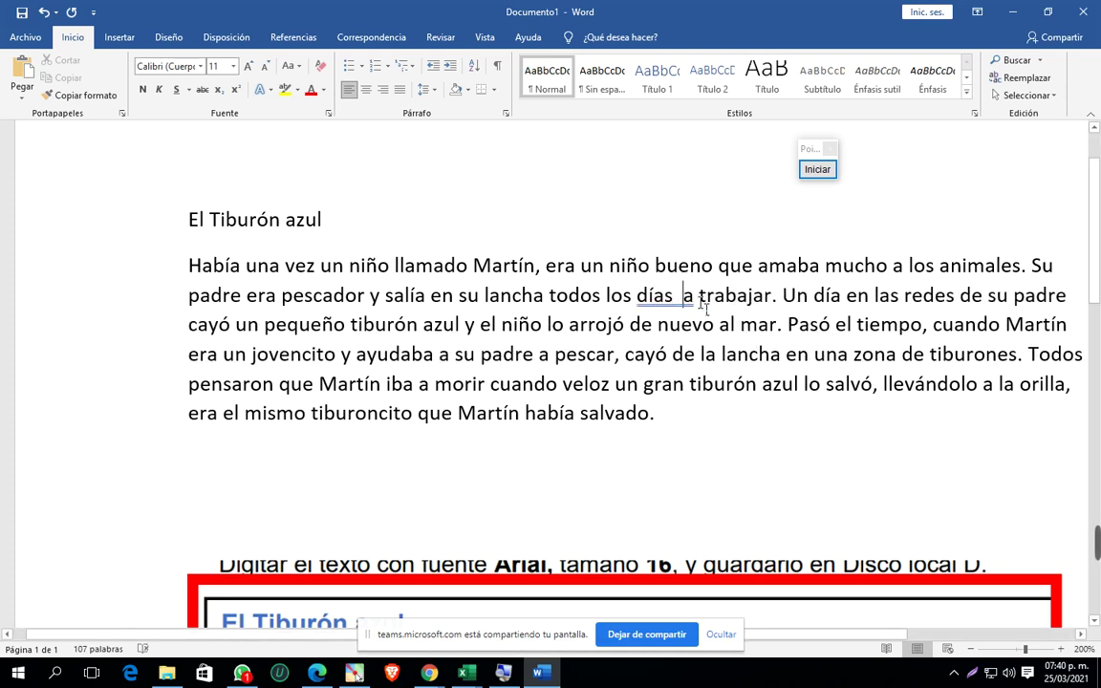
key("BackSpace")
left_click(716, 354)
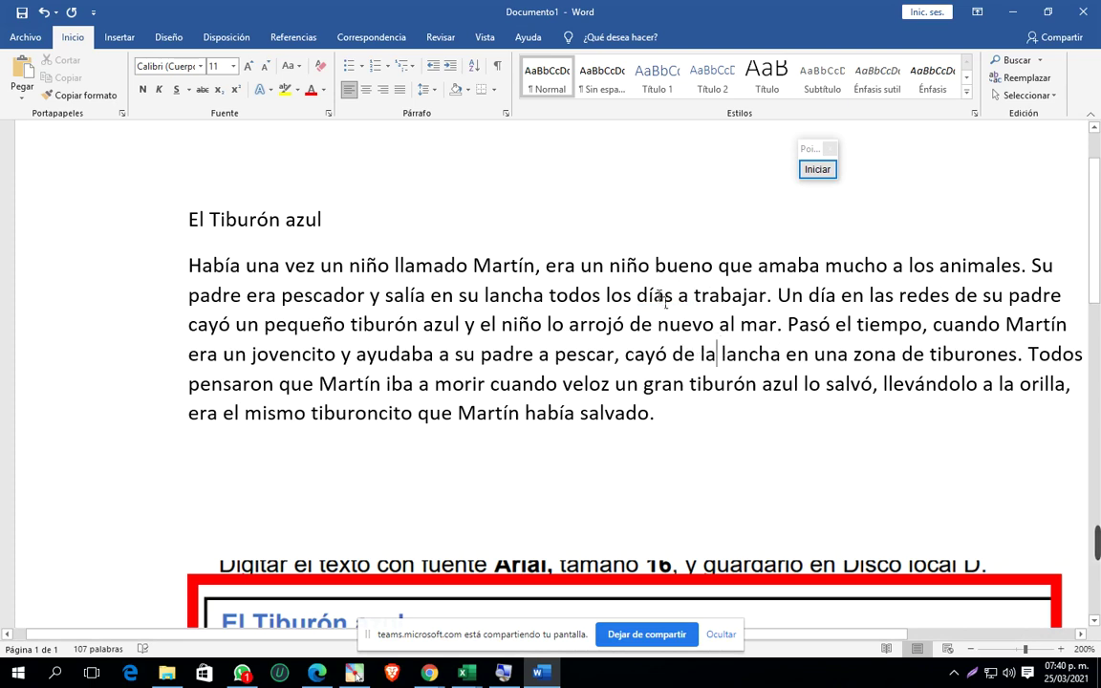
left_click(673, 295)
key("BackSpace")
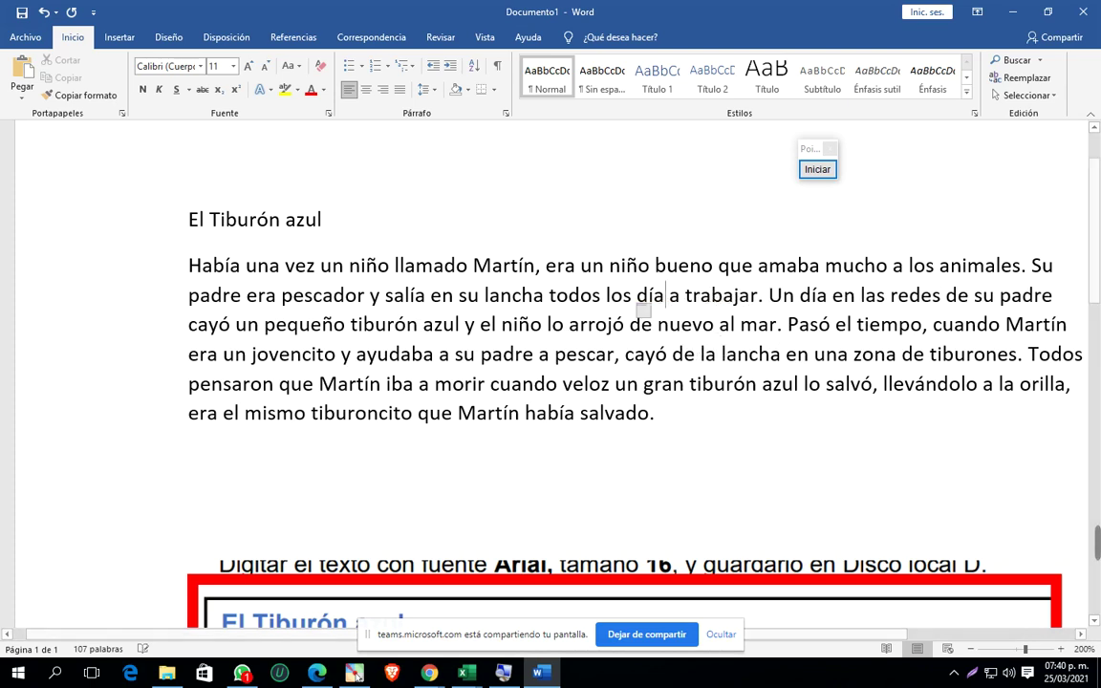
key("BackSpace")
key("BackSpace")
type("ias")
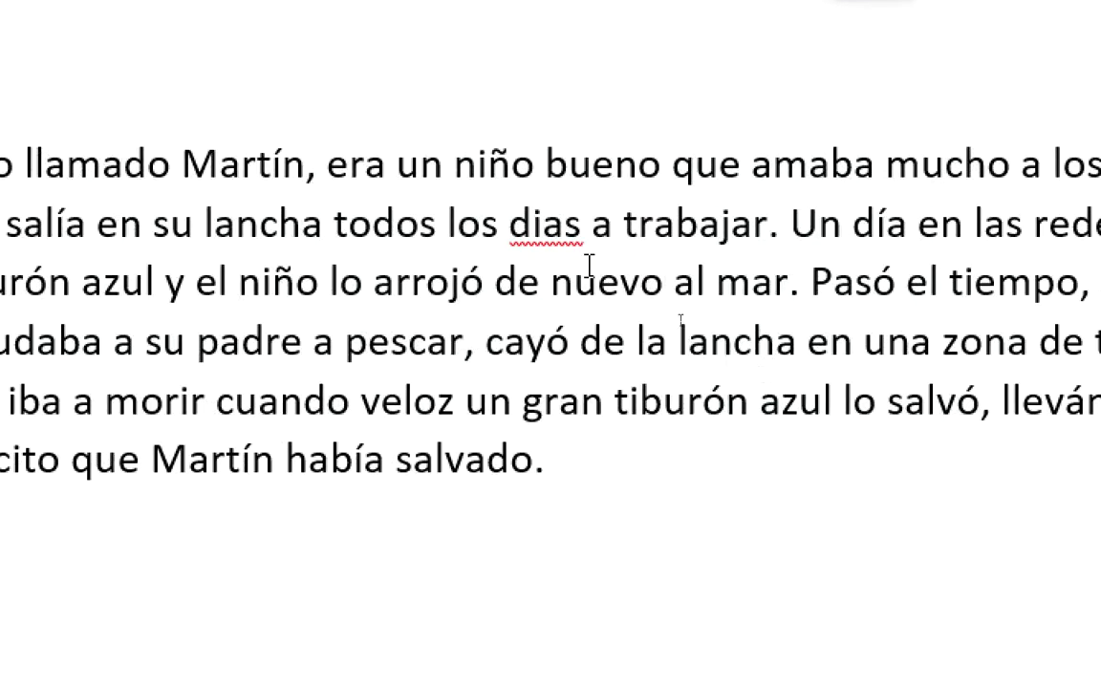
Replace 'dias' with the spelling suggestion 'días'.
left_click(664, 285)
left_click(511, 229)
left_click_drag(520, 248, 580, 246)
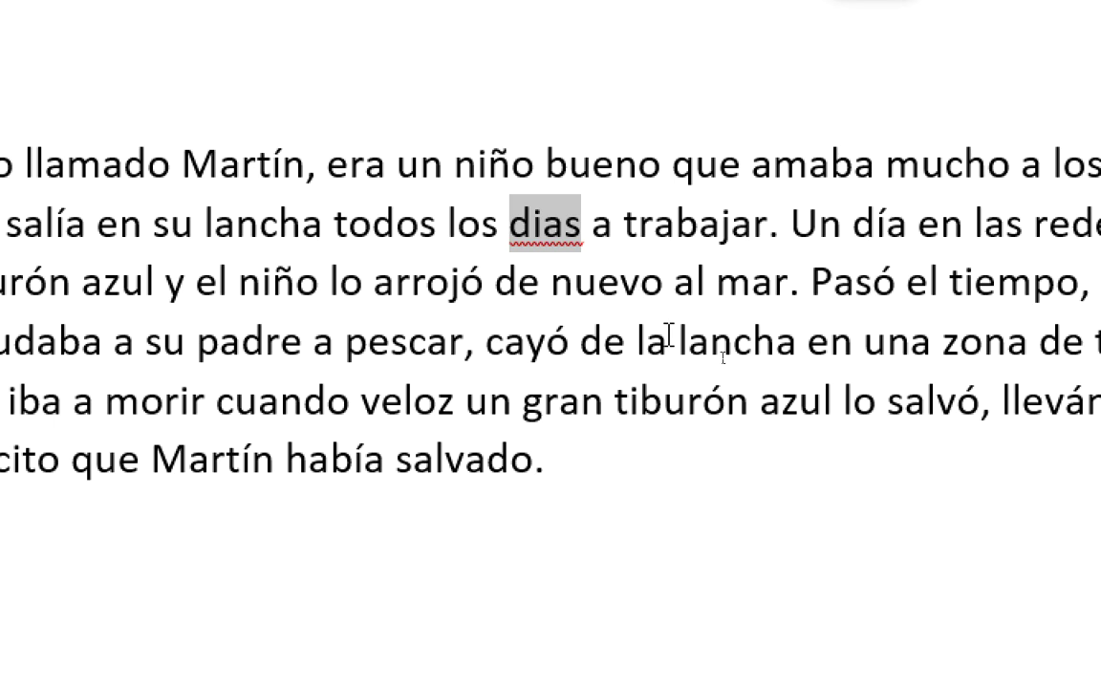
left_click(672, 285)
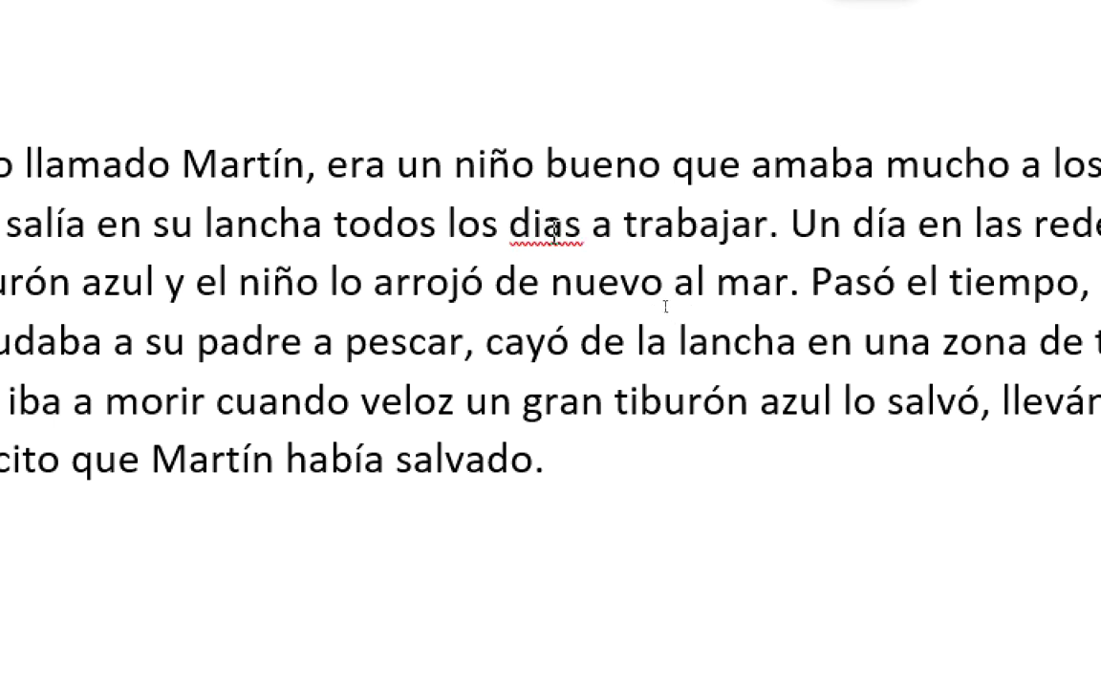
left_click(547, 229)
right_click(550, 233)
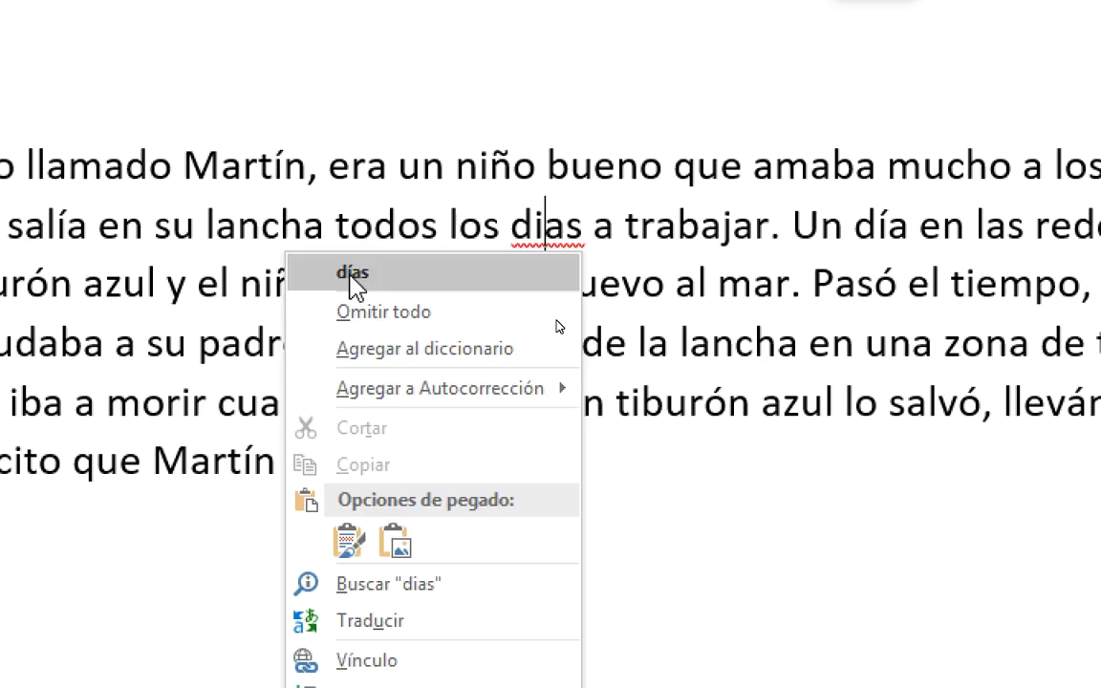
left_click(352, 274)
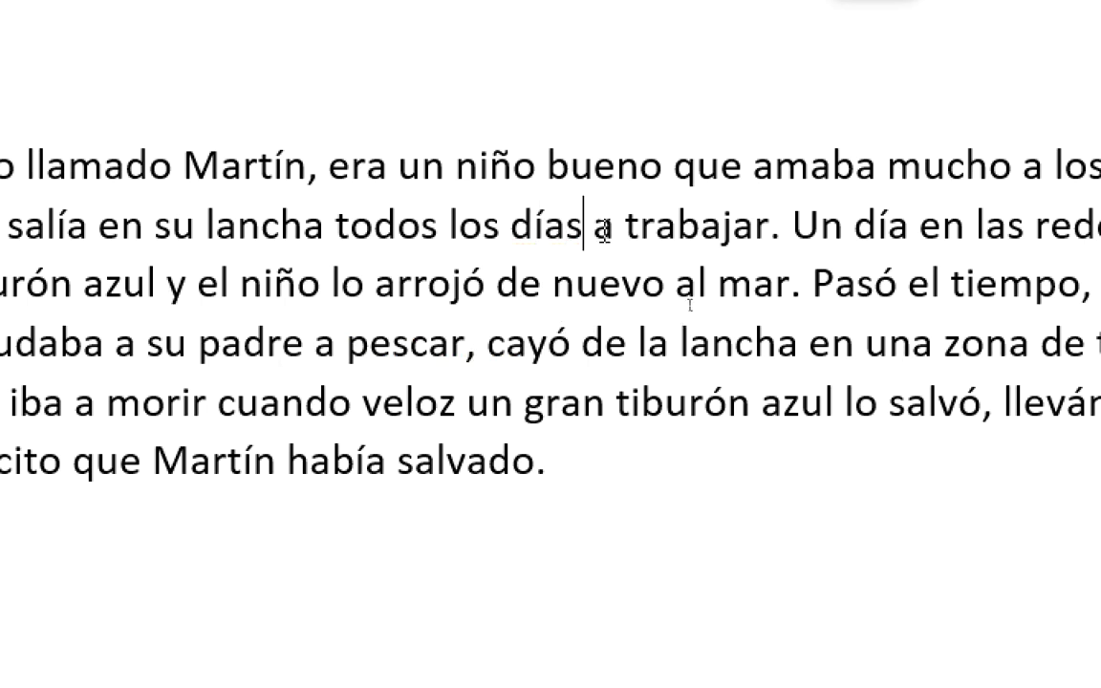
Delete the space before 'Un', then accept the suggestion 'trabajar. Un'.
left_click(797, 226)
key("BackSpace")
left_click(752, 286)
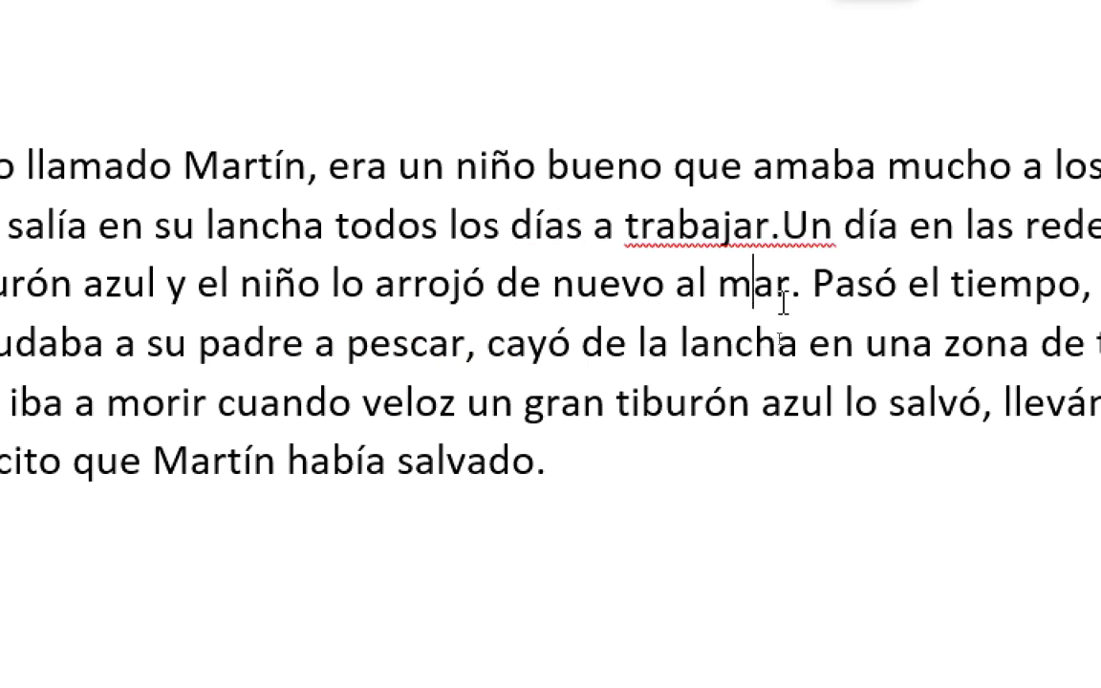
left_click(784, 226)
right_click(731, 233)
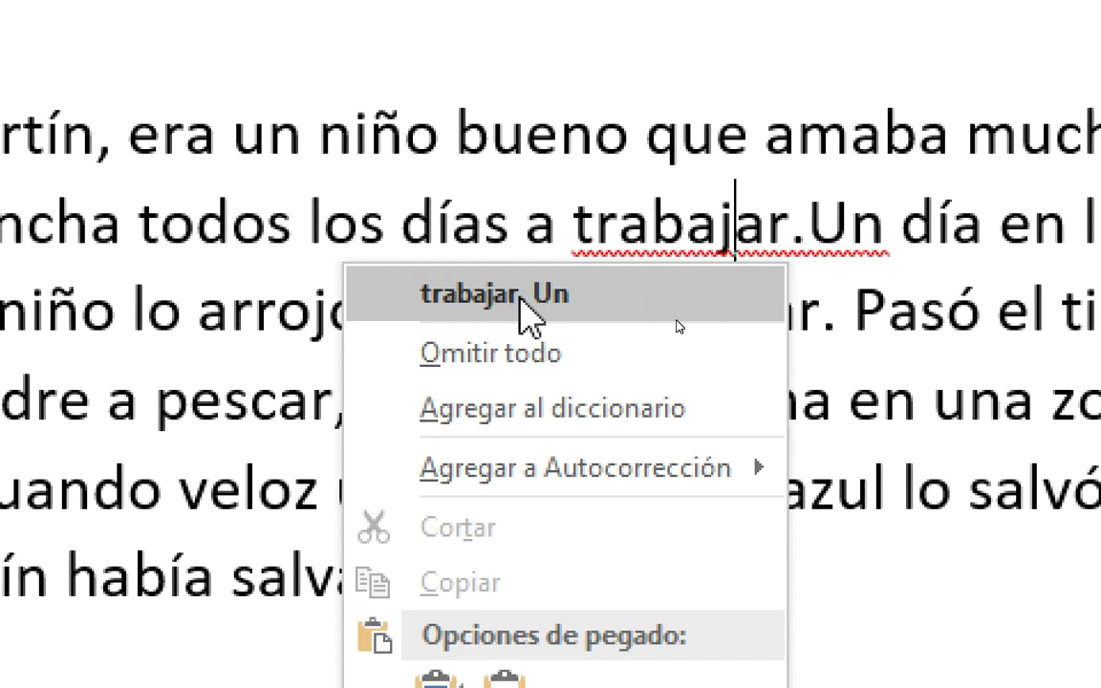
left_click(521, 298)
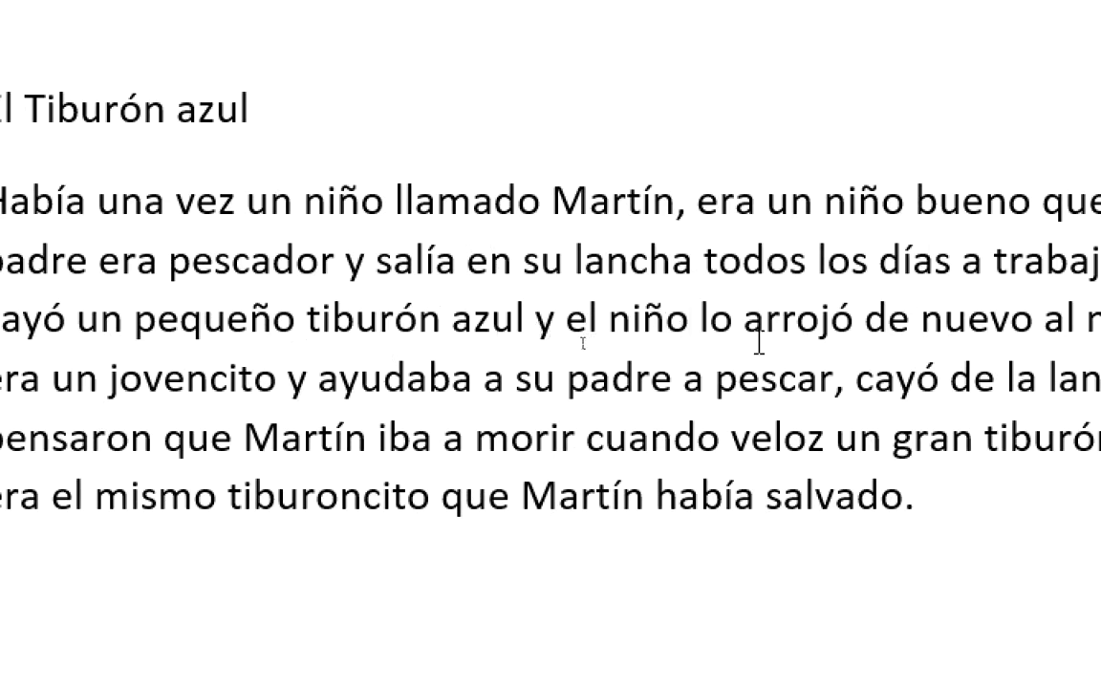
Change 'el niño' to 'el niños', then restore it with the grammar suggestion 'el niño'.
type("s")
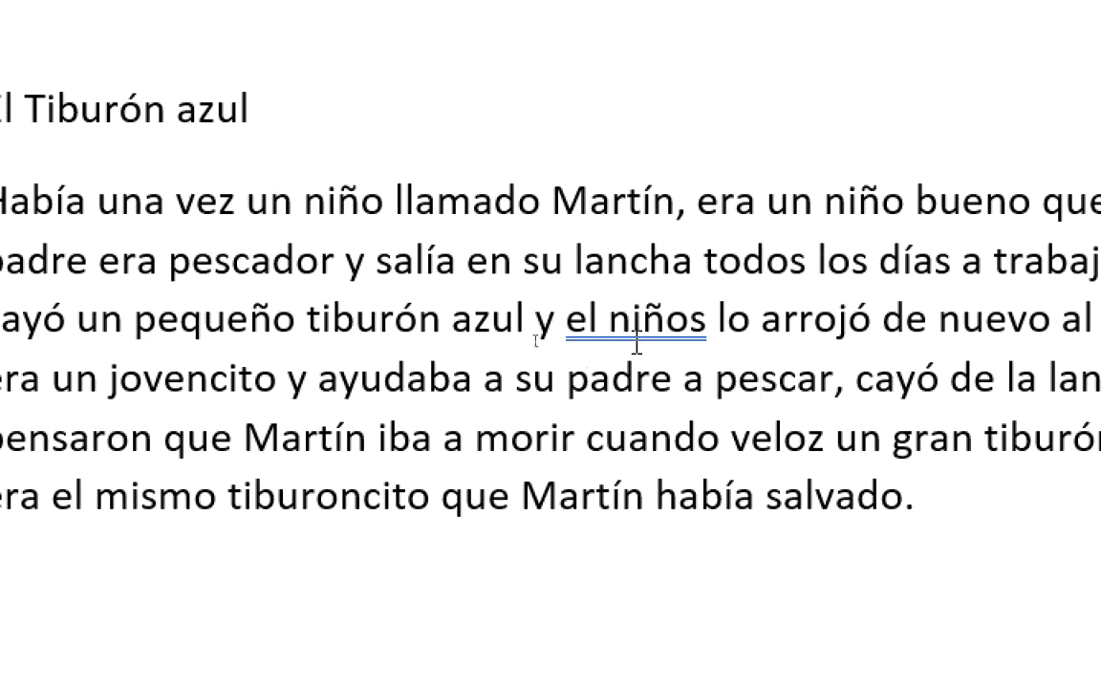
left_click_drag(710, 321, 569, 321)
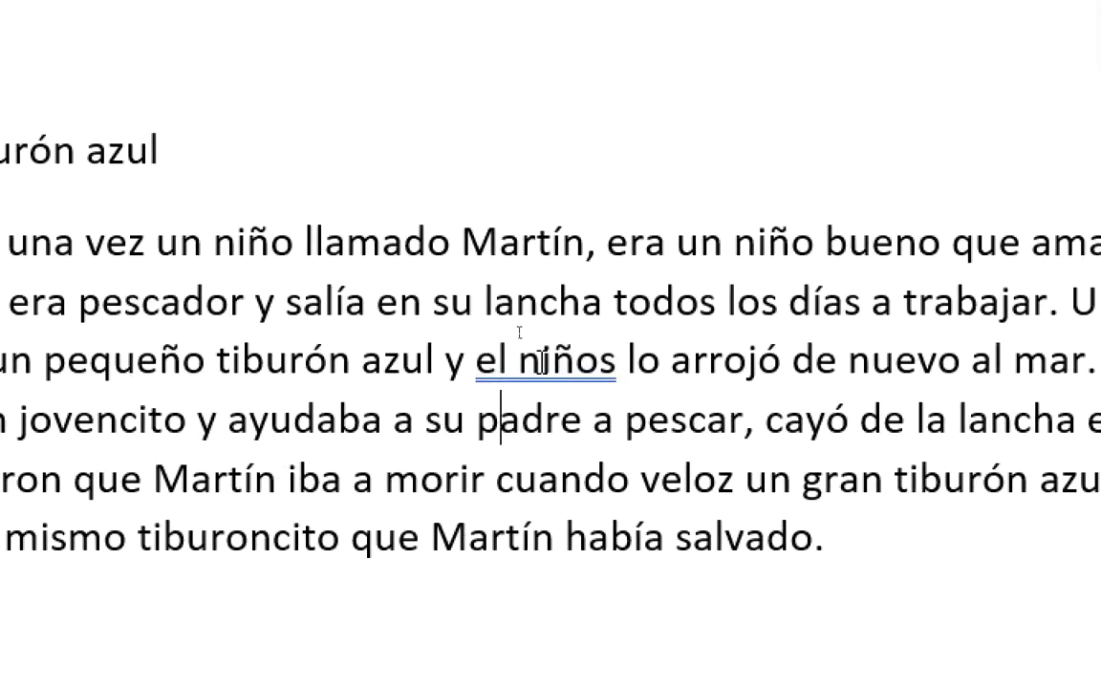
right_click(553, 369)
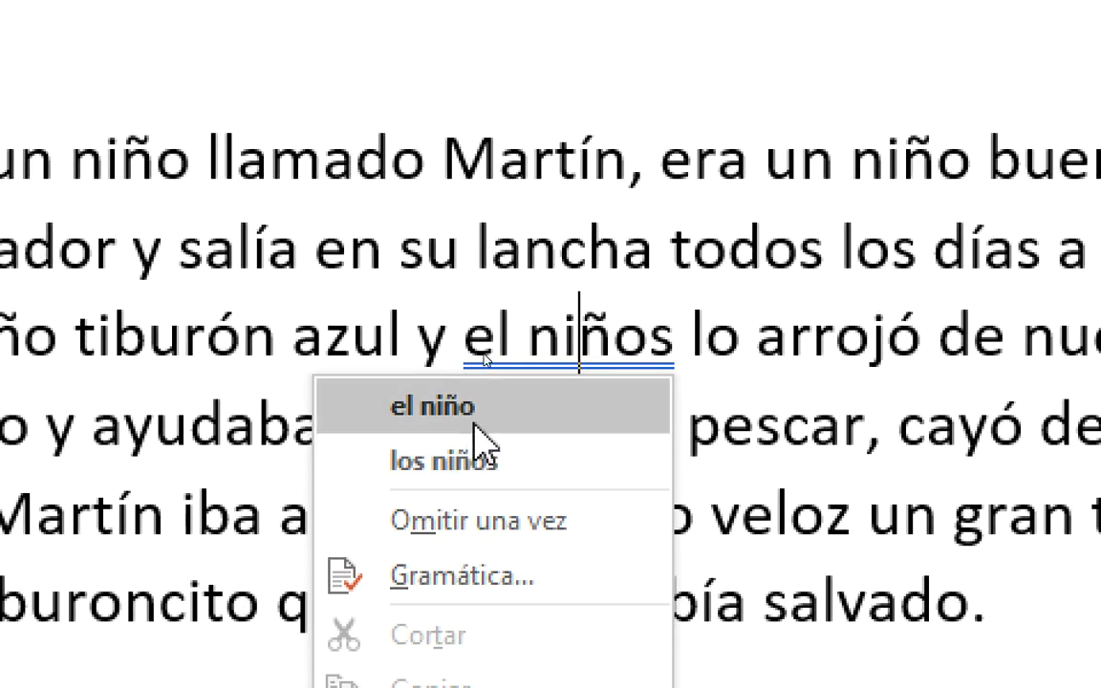
left_click(475, 437)
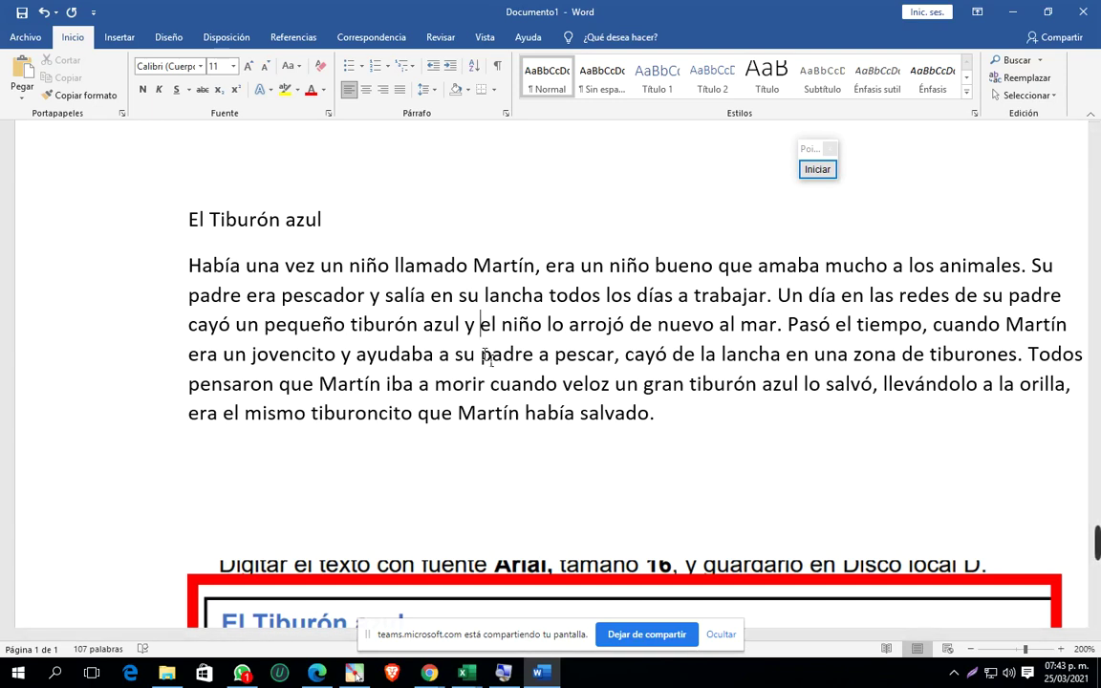
Add two empty paragraphs after 'salvado.' at the end of the story.
left_click(480, 325)
left_click(704, 418)
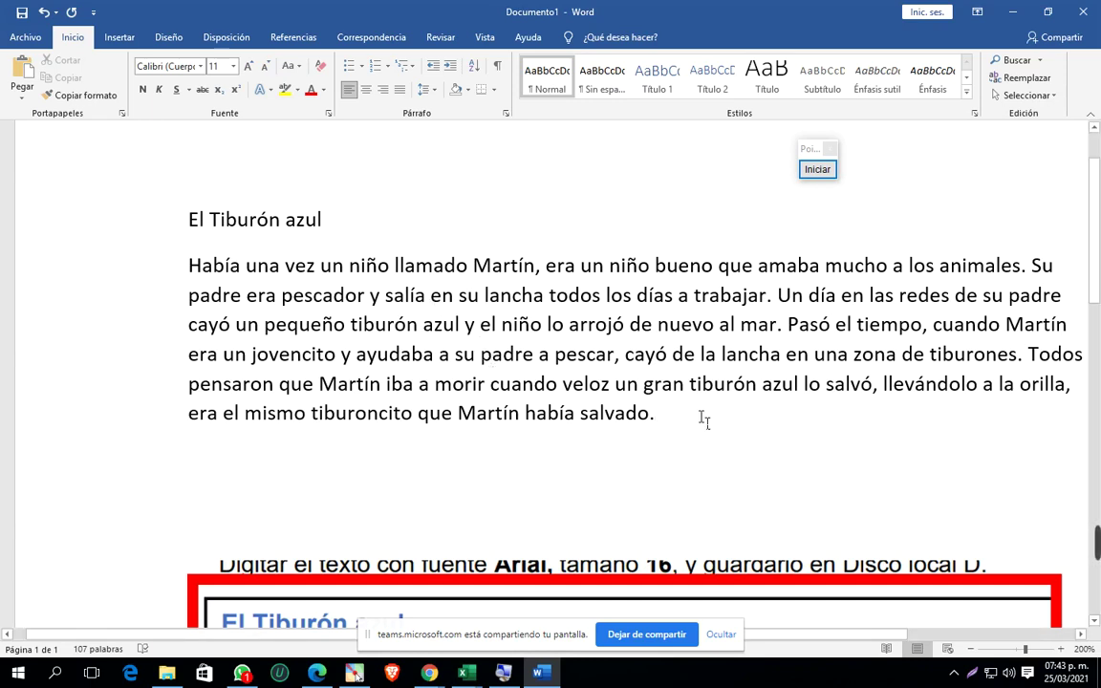
key("Return")
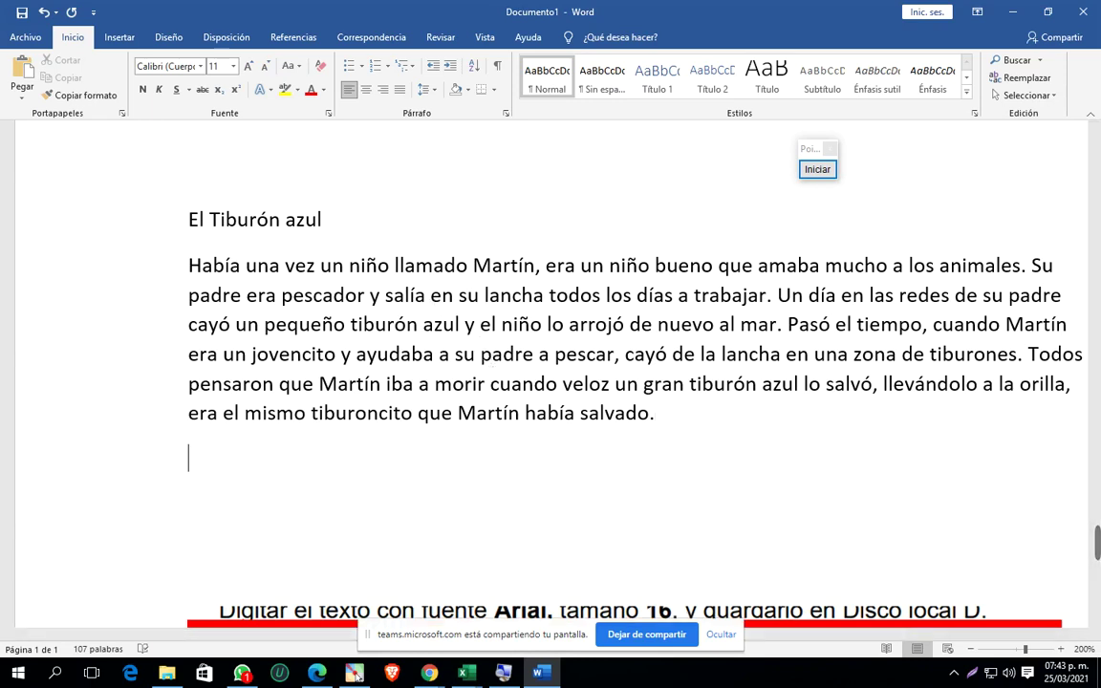
key("Return")
left_click(553, 326)
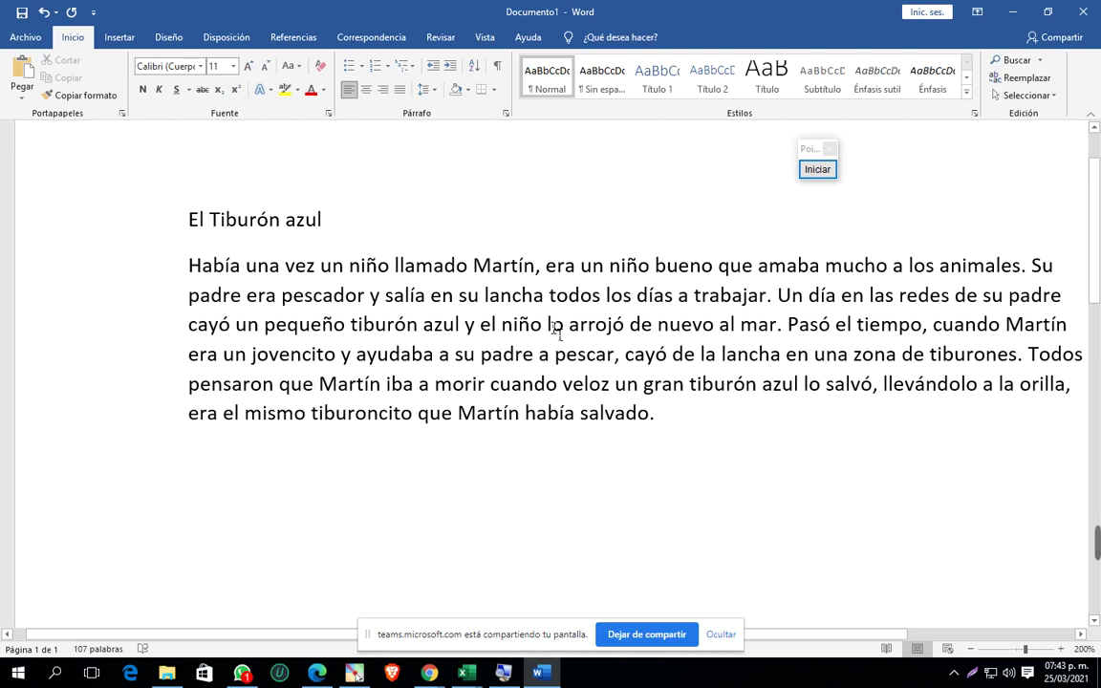
Launch Notepad with Win+R and type the heading 'COPIAR TEXTO'.
key("super+r")
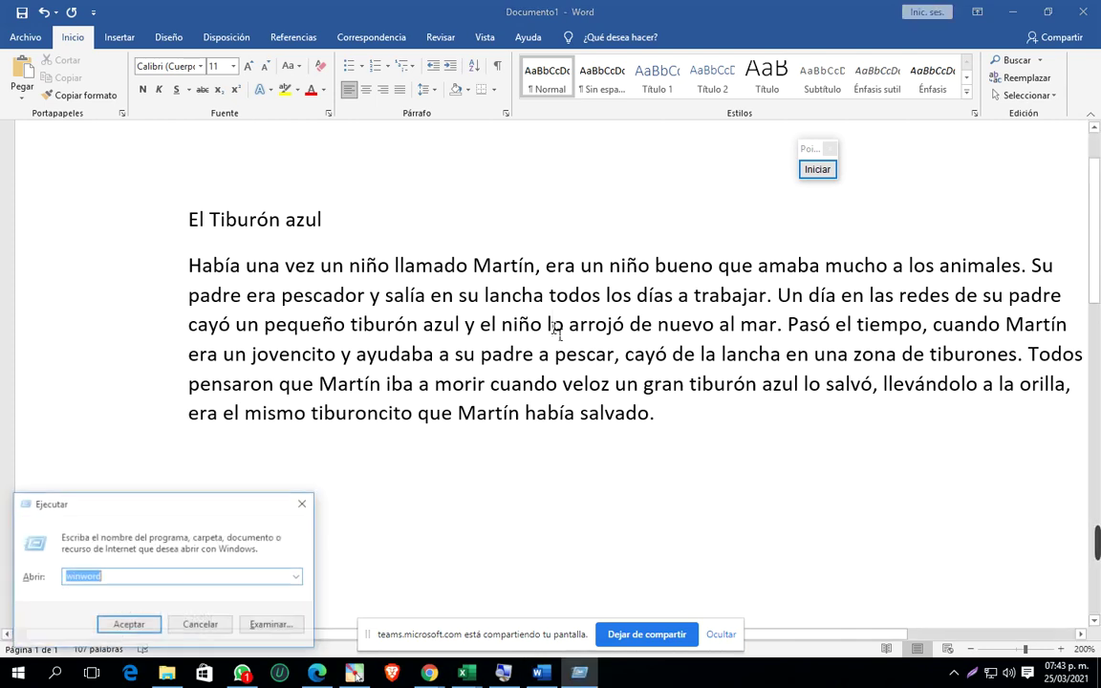
type("notepad")
key("Return")
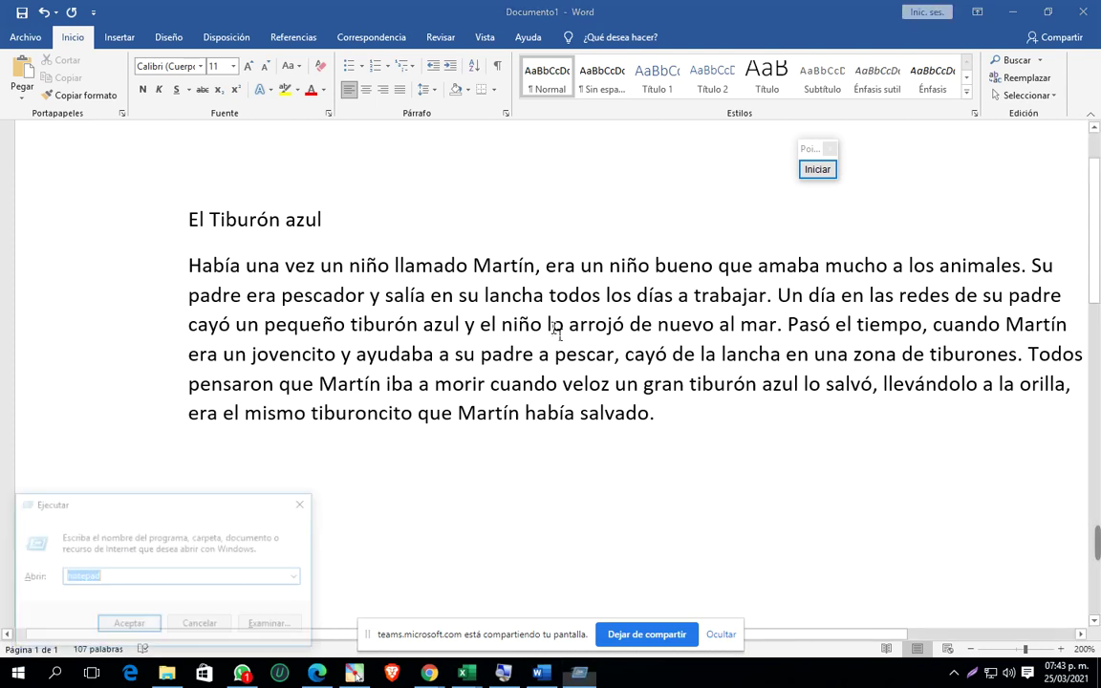
type("COPIAR TEX")
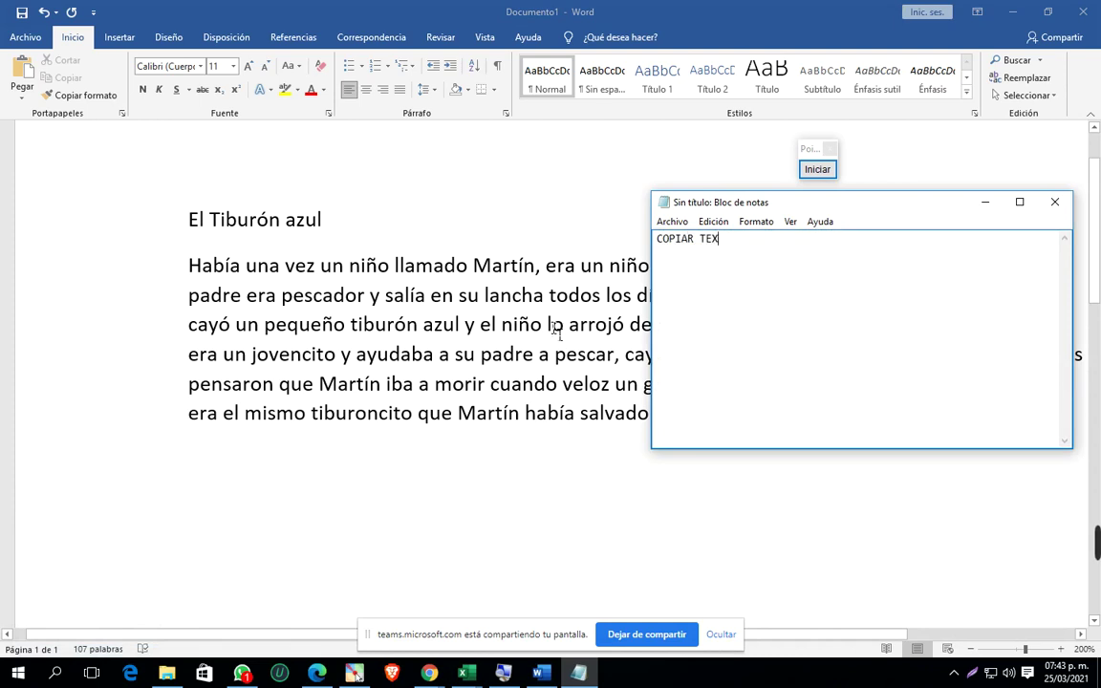
type("TO")
key("Return")
Set the COPIAR TEXTO heading to font size 18, add a blank line, and move the window up-left.
left_click_drag(732, 239, 656, 238)
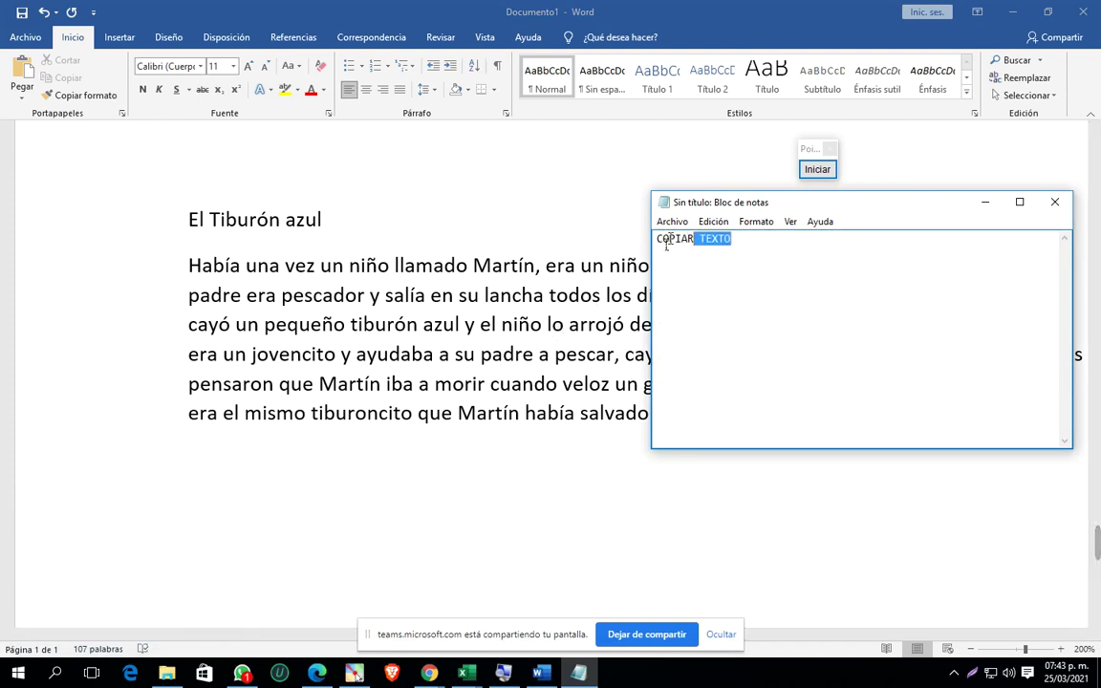
left_click(756, 222)
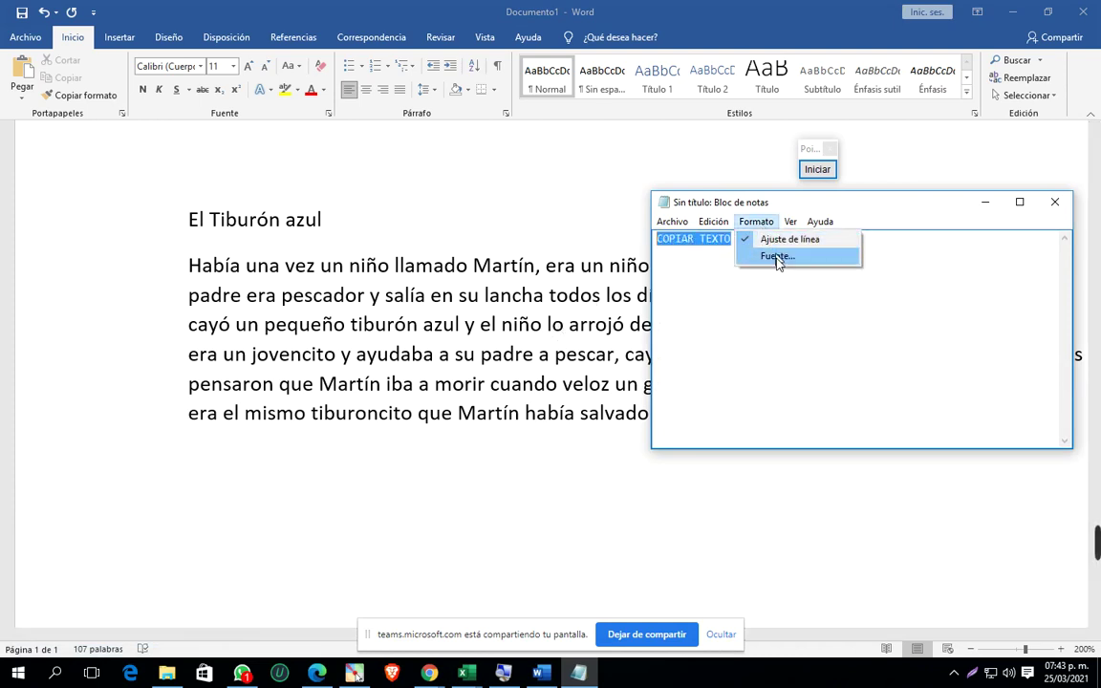
left_click(776, 256)
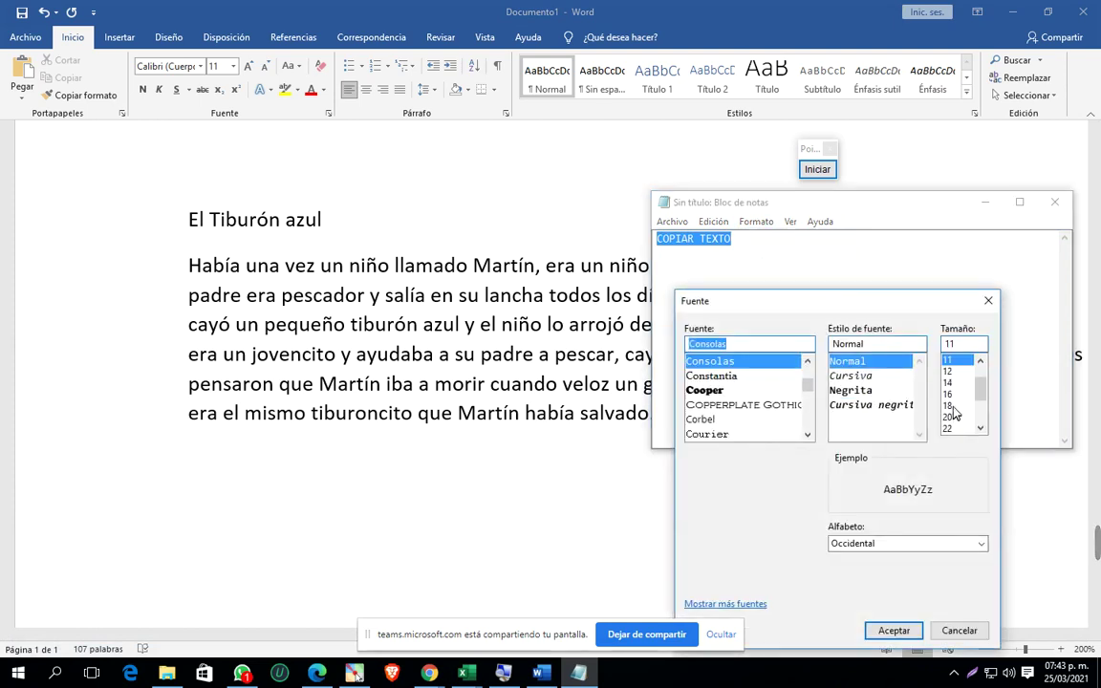
left_click(948, 406)
left_click(894, 631)
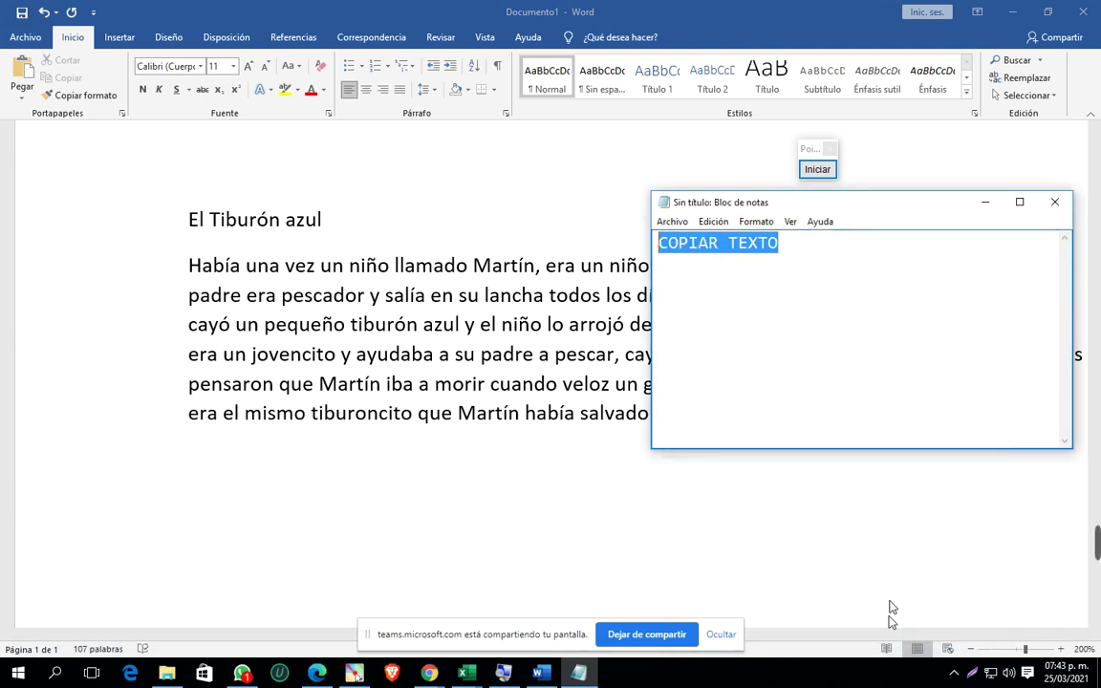
left_click(828, 251)
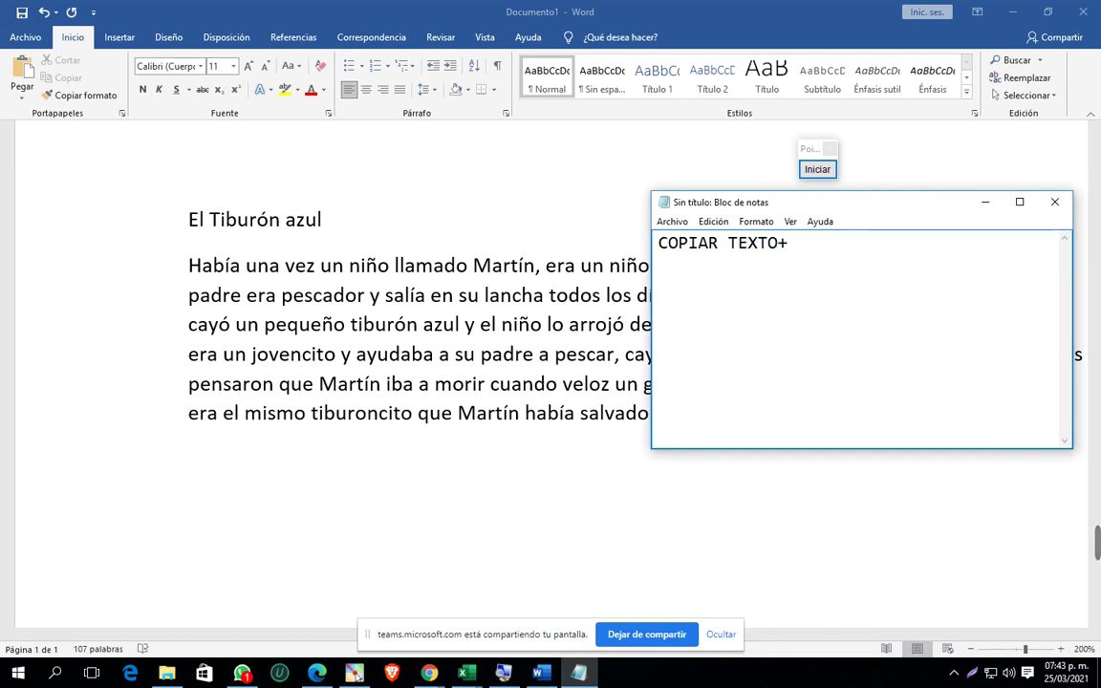
key("Return")
key("Return")
left_click_drag(755, 209, 580, 160)
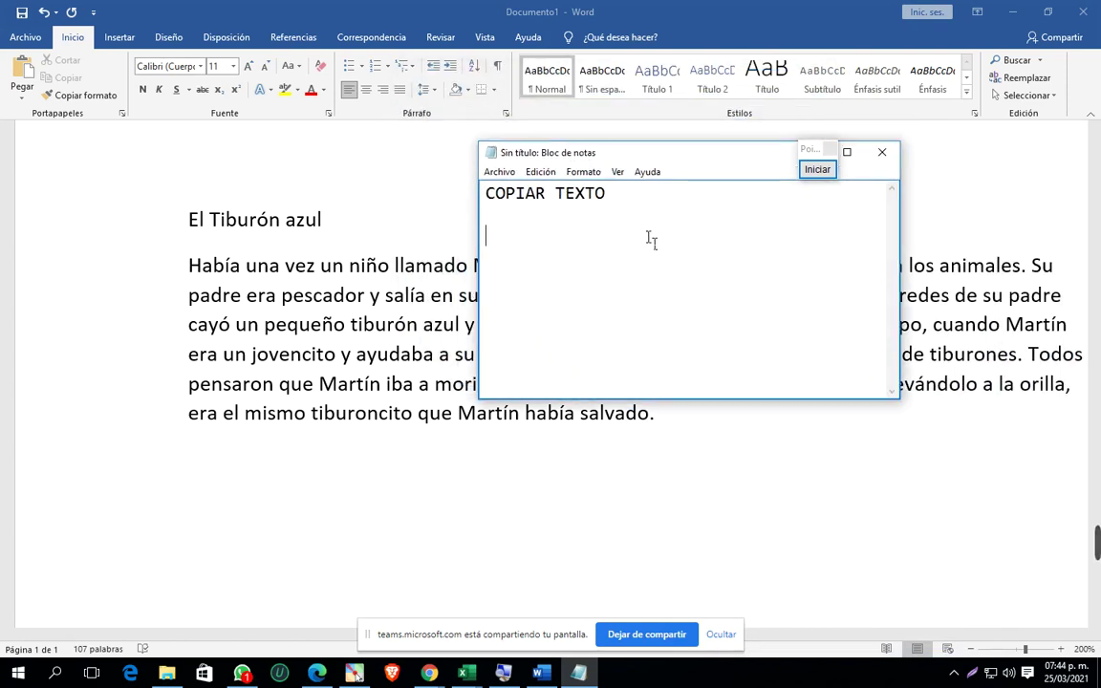
Write steps 1 and 2: 'Seleccionar el texto a copiar' and 'Clic derecho sobre el texto seleccionado , Copiar'.
type("1.")
type(" SE")
key("BackSpace")
key("BackSpace")
type("Sel")
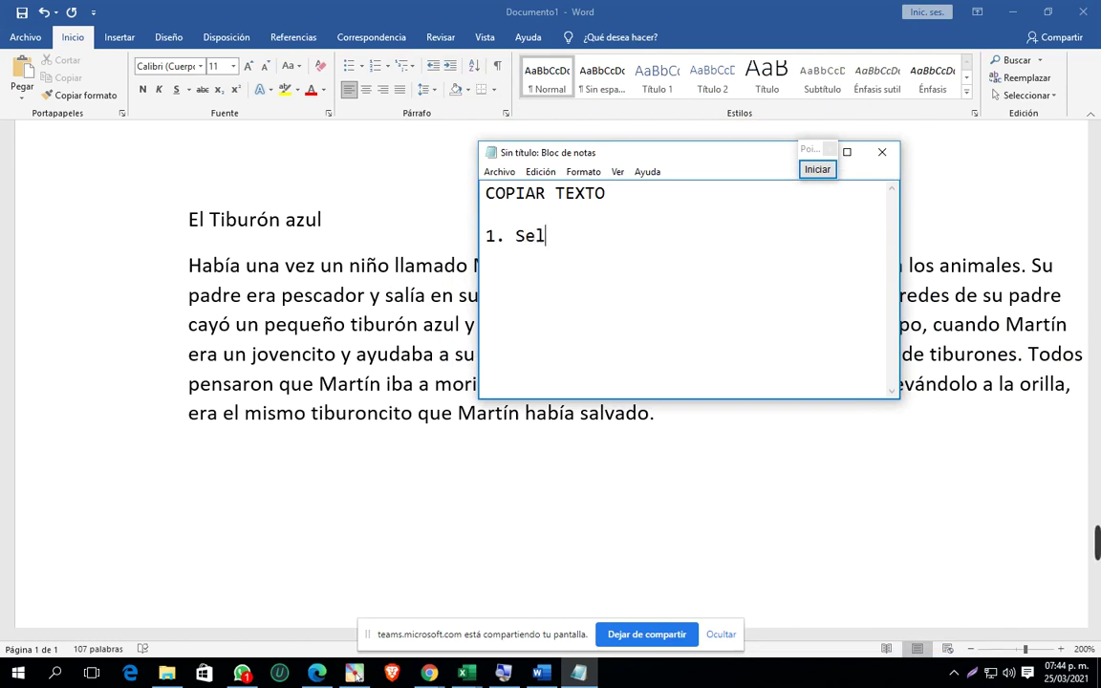
type("eccionar el te")
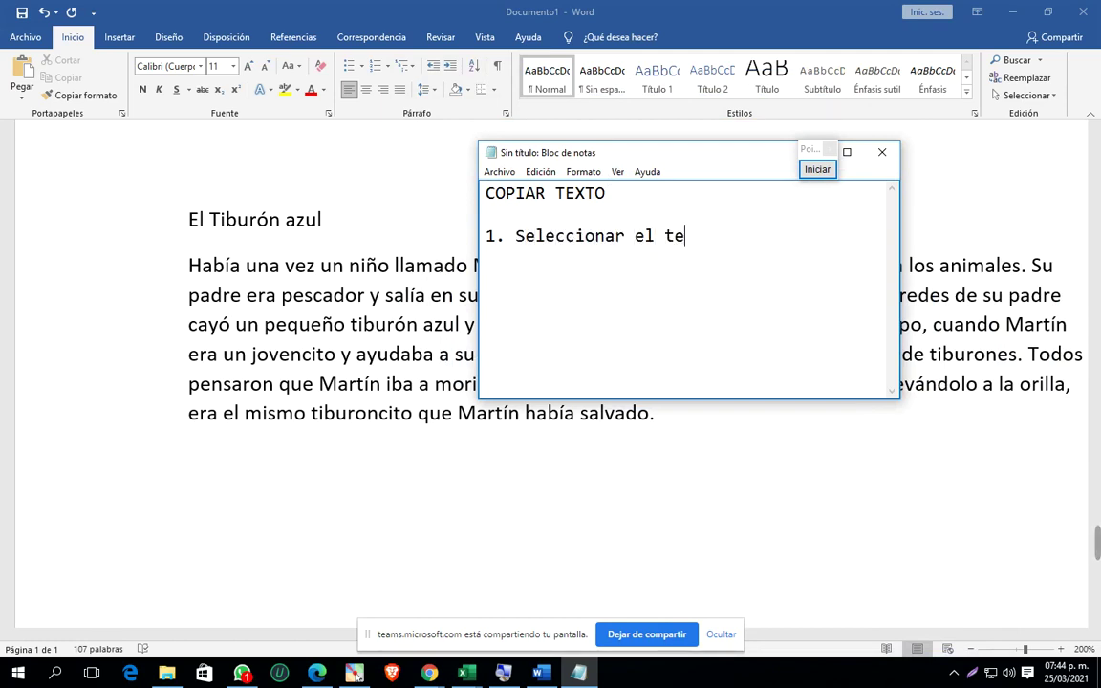
type("xto a copiar")
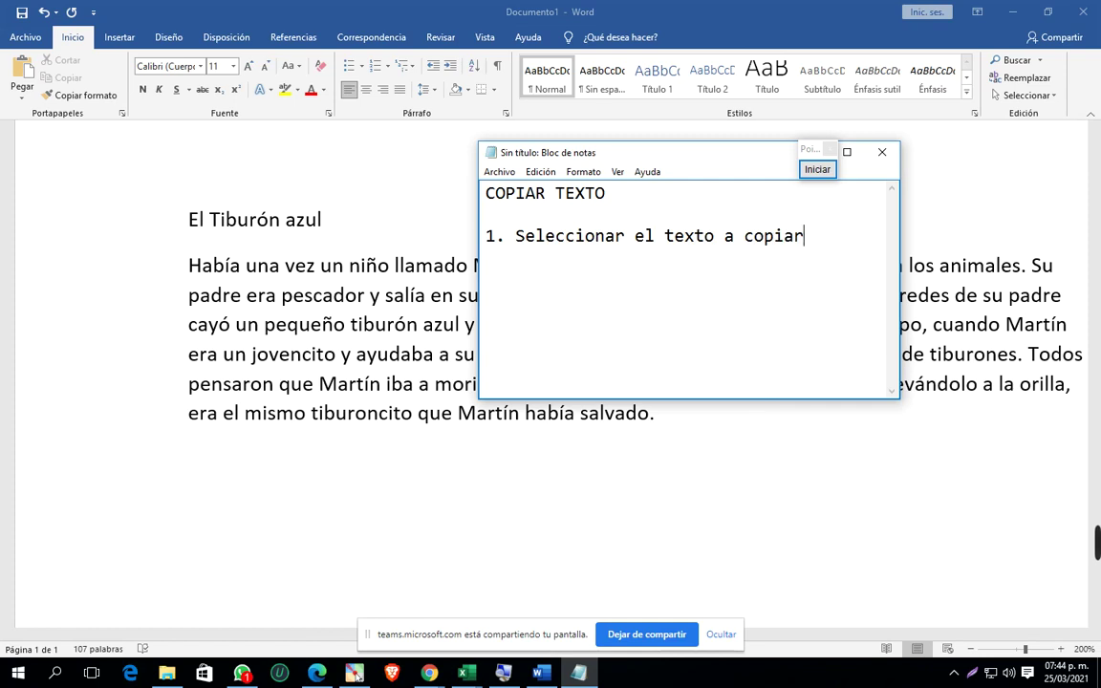
key("Return")
type("2.")
type("Cli")
type("c derecho sog")
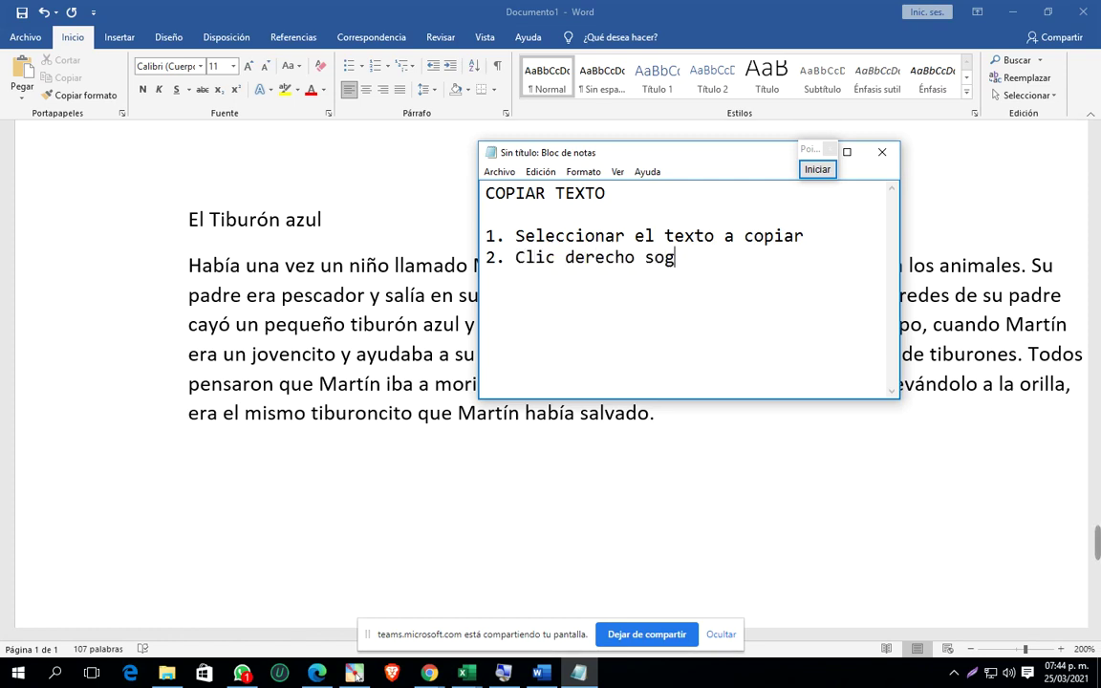
type("re")
key("BackSpace")
key("BackSpace")
key("BackSpace")
type("bre el te")
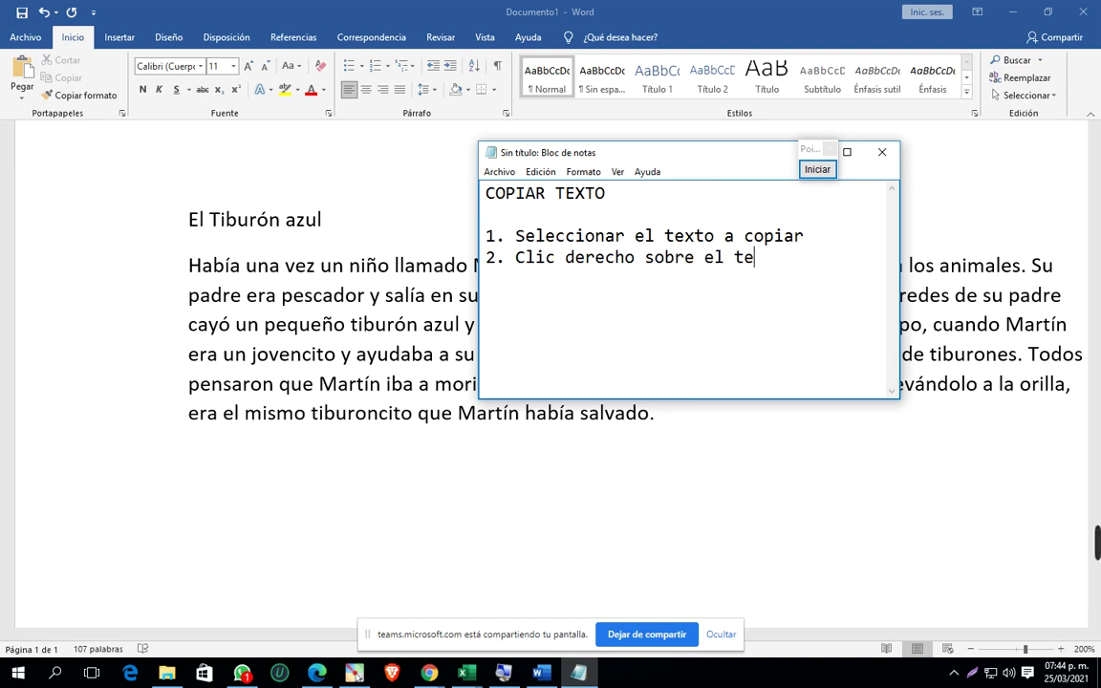
type("xto seleccionado ")
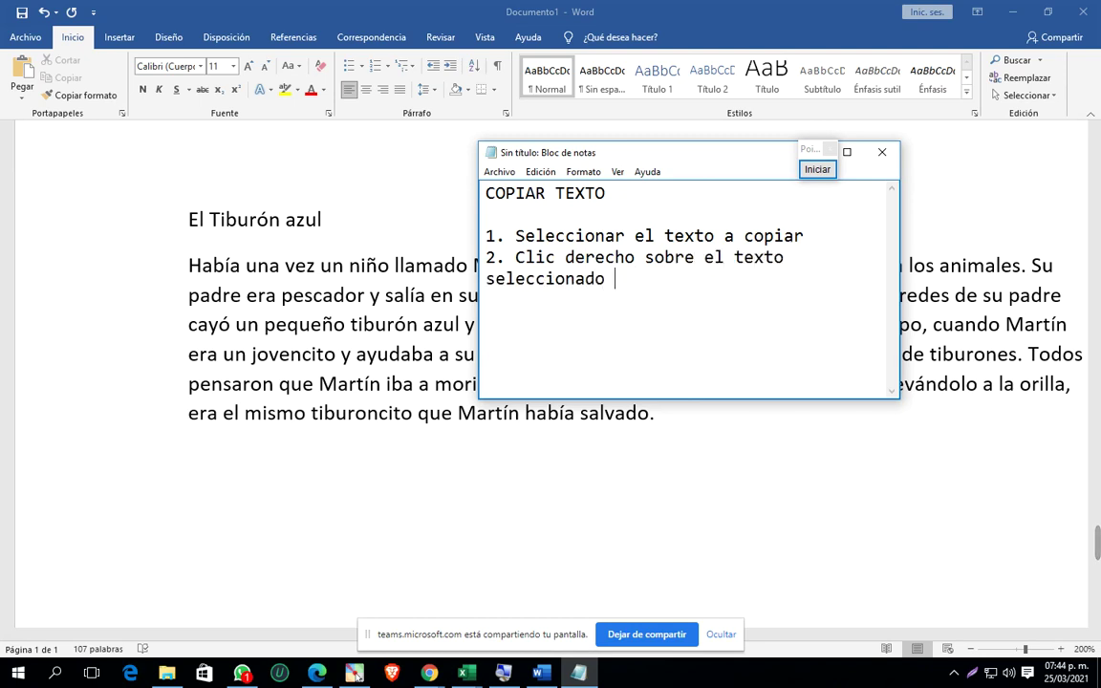
type(", Copia")
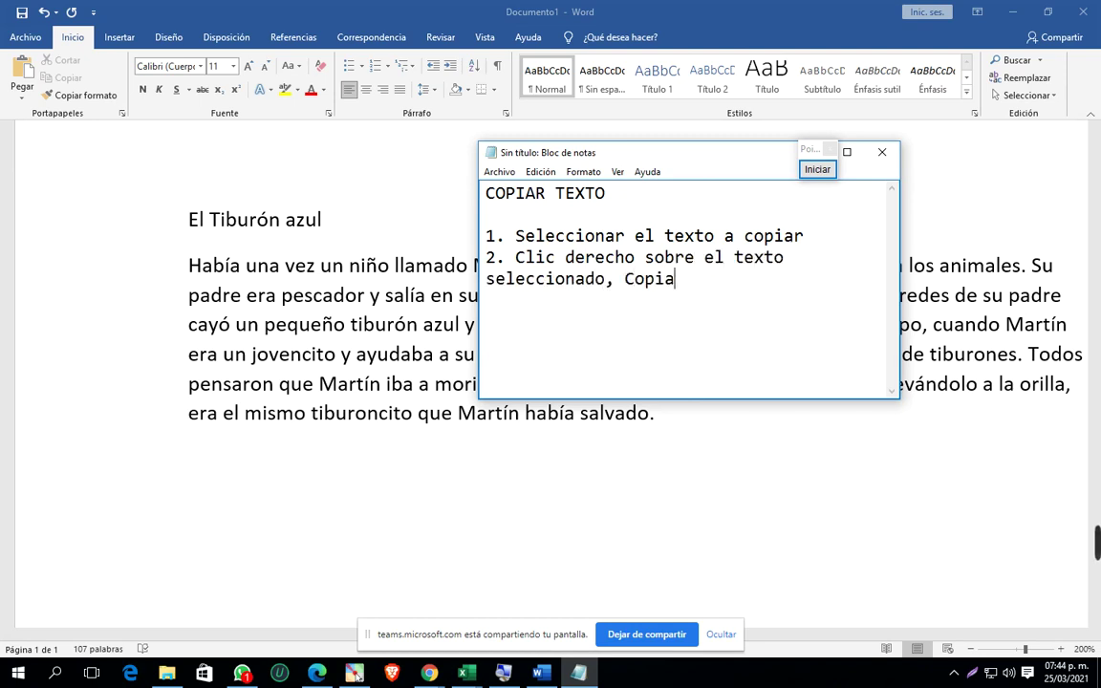
type("r")
key("Return")
Write step 3 'Colocar el cursor en el lugar donde pegaremos el texto copido.' and step 4 'Clic al botón Pegar'.
type("3.")
type(" Cpoñ")
key("BackSpace")
key("BackSpace")
key("BackSpace")
type("olocar el curso")
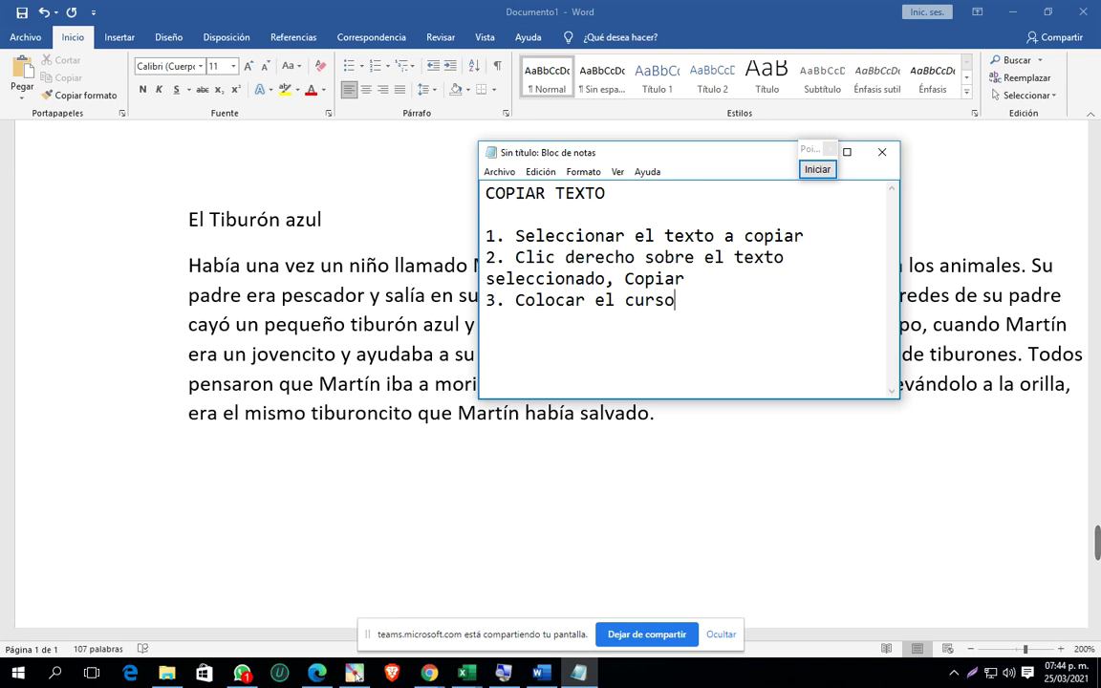
type("r ")
type("en el lugar ")
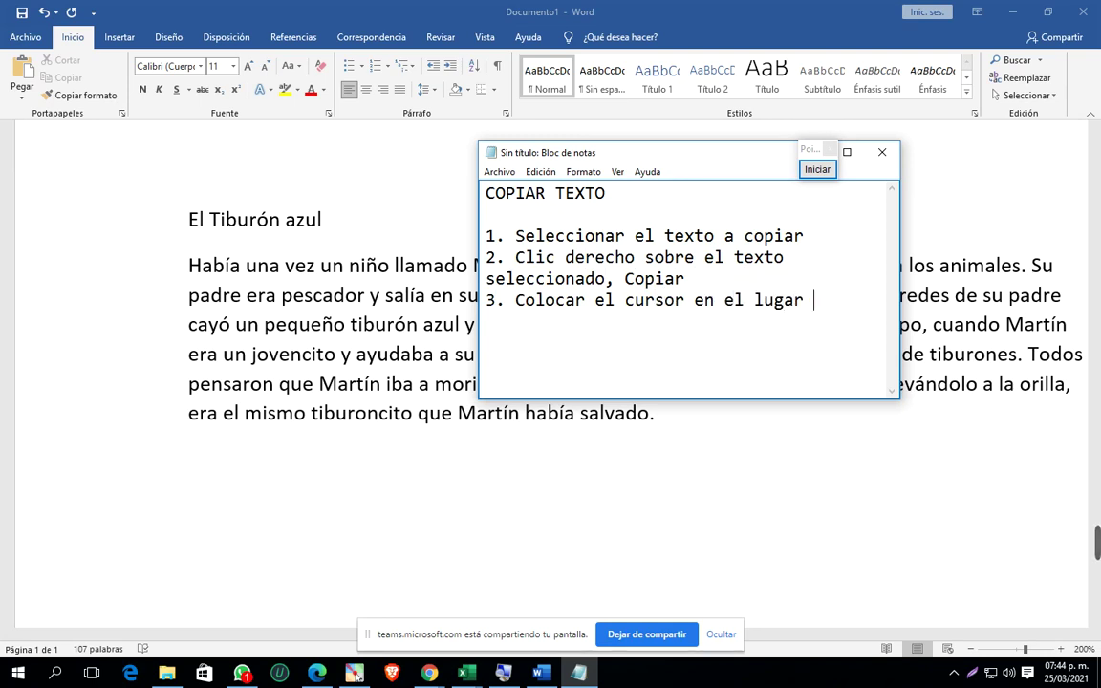
type("donde pegaremos")
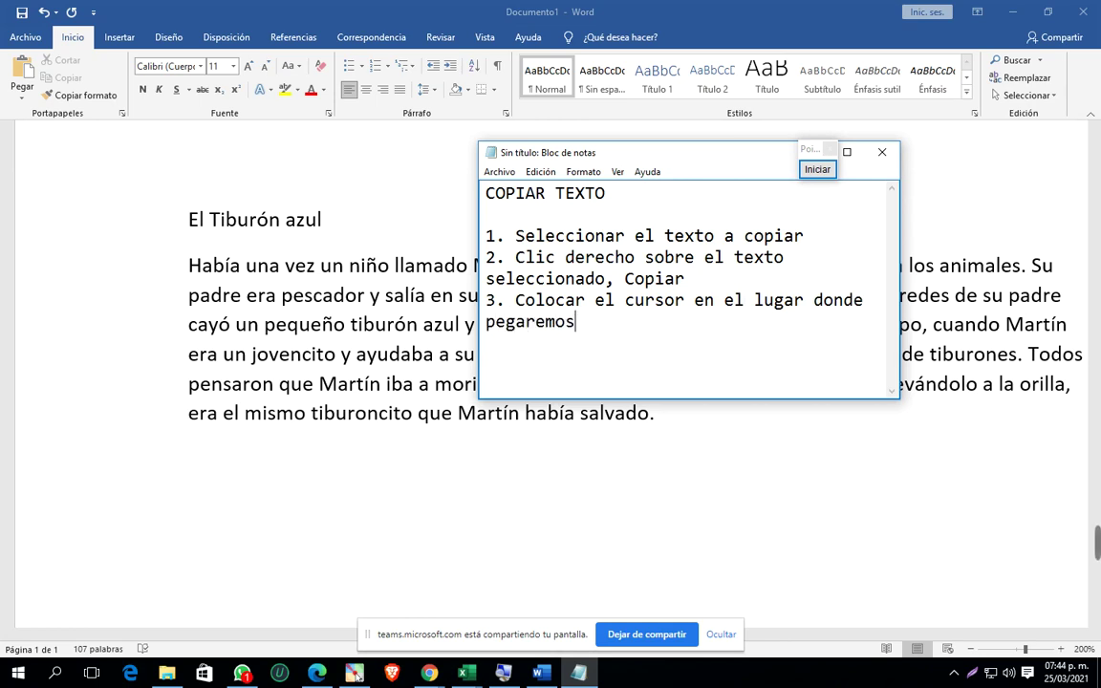
type(" el texto co")
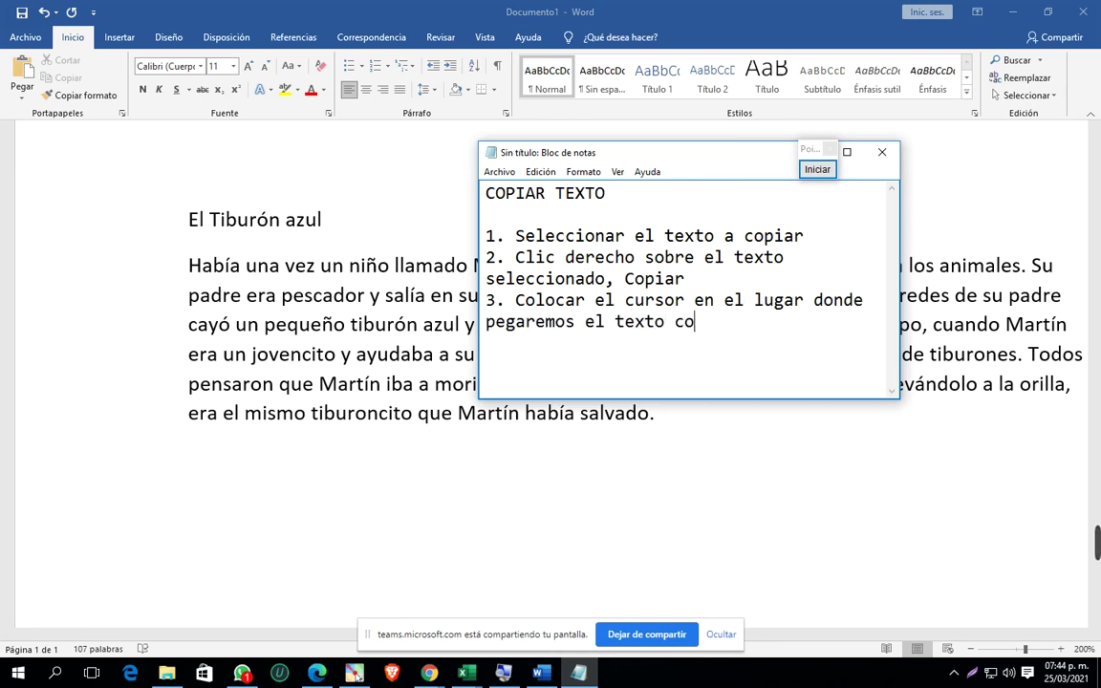
type("pido")
type(".")
key("Return")
type("4. C")
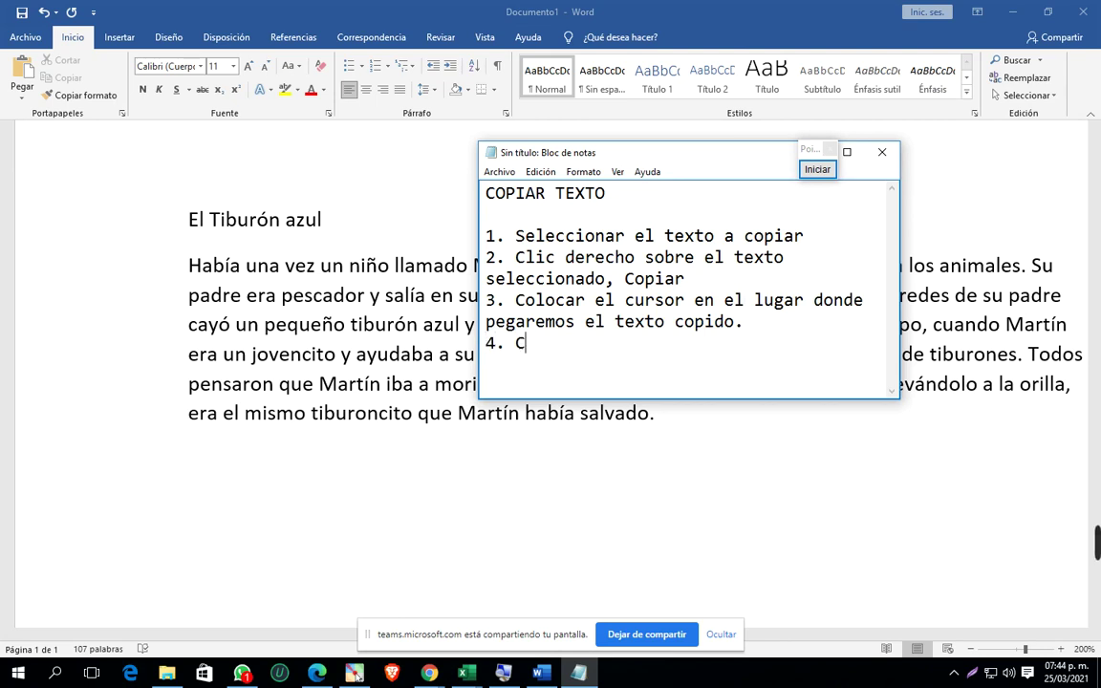
type("ñ")
key("BackSpace")
type("lic al")
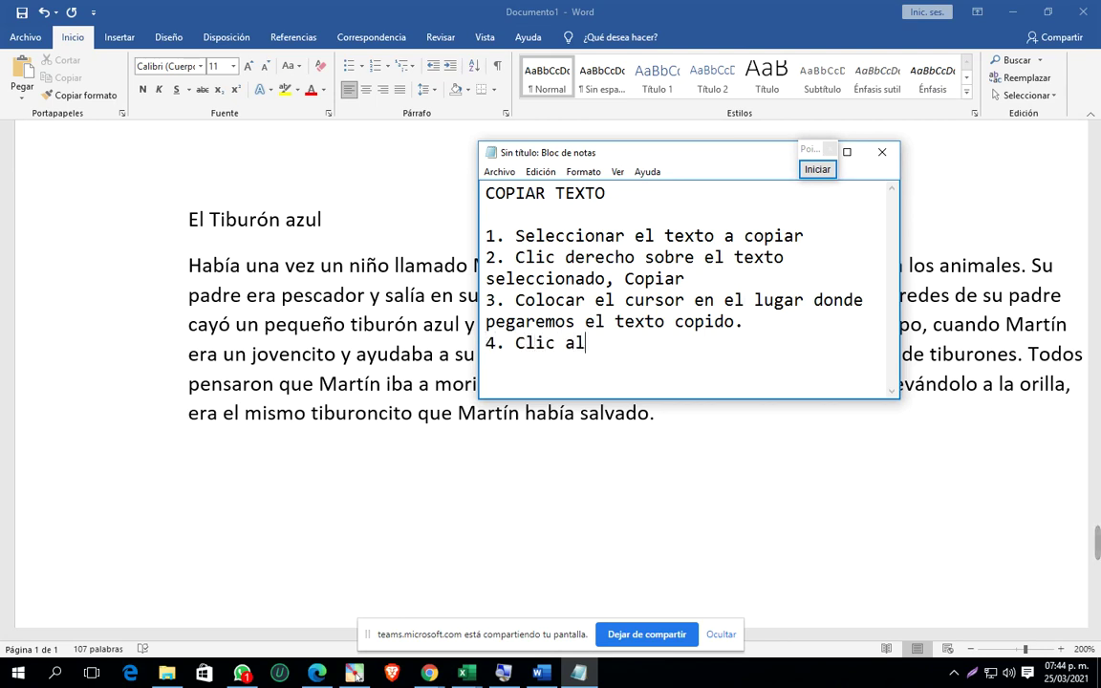
type(" ob")
key("BackSpace")
type("botón p")
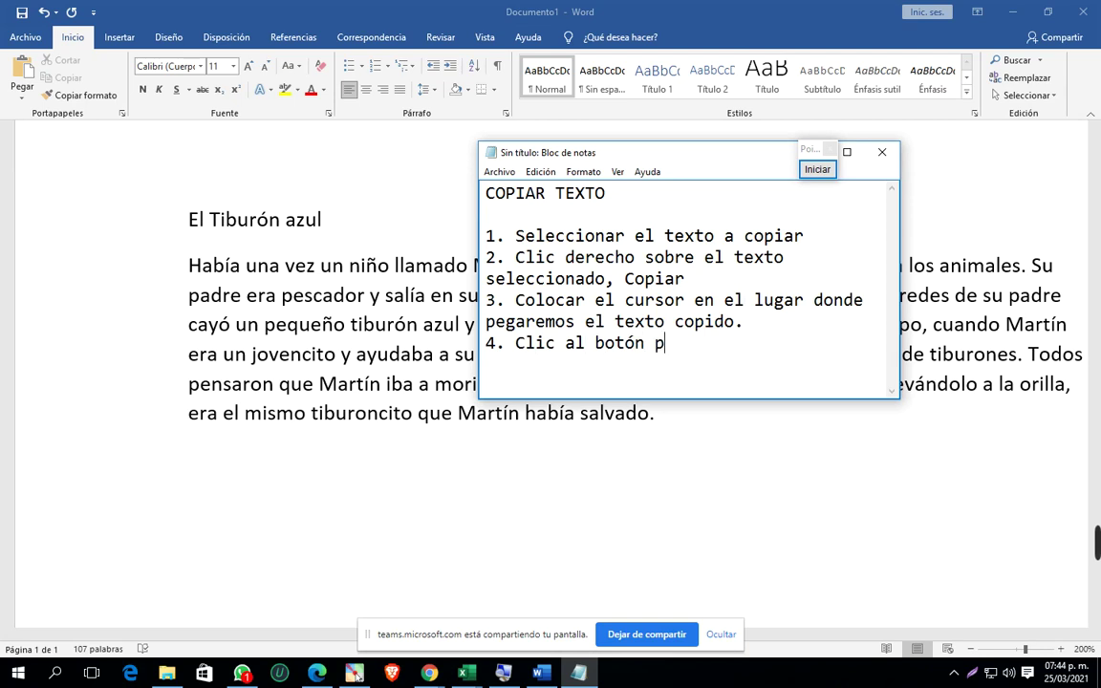
key("BackSpace")
type("Pegar.")
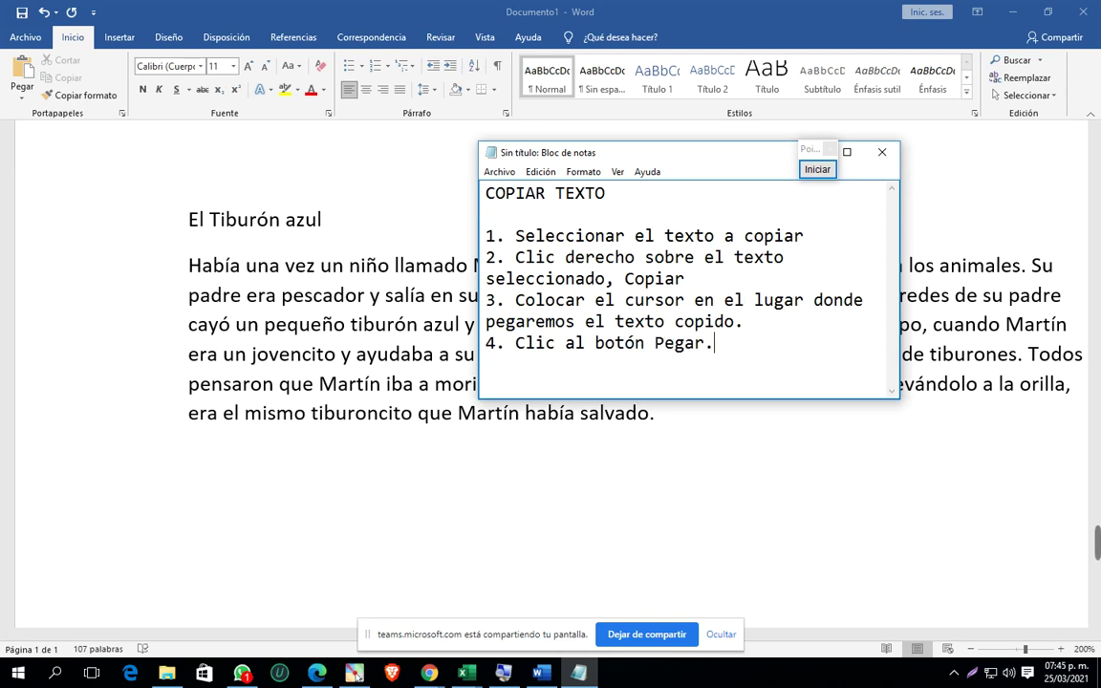
key("Return")
Move the Notepad notes to the lower right, highlight step 1, and minimize them.
left_click_drag(765, 161, 894, 299)
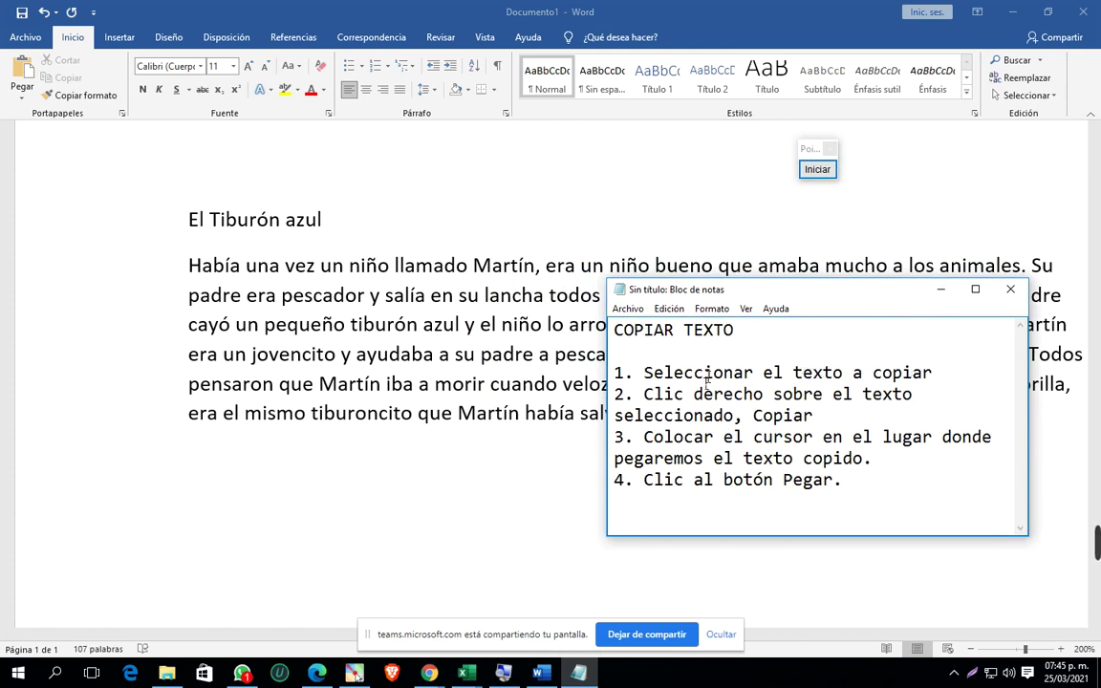
left_click_drag(646, 369, 956, 371)
left_click(940, 289)
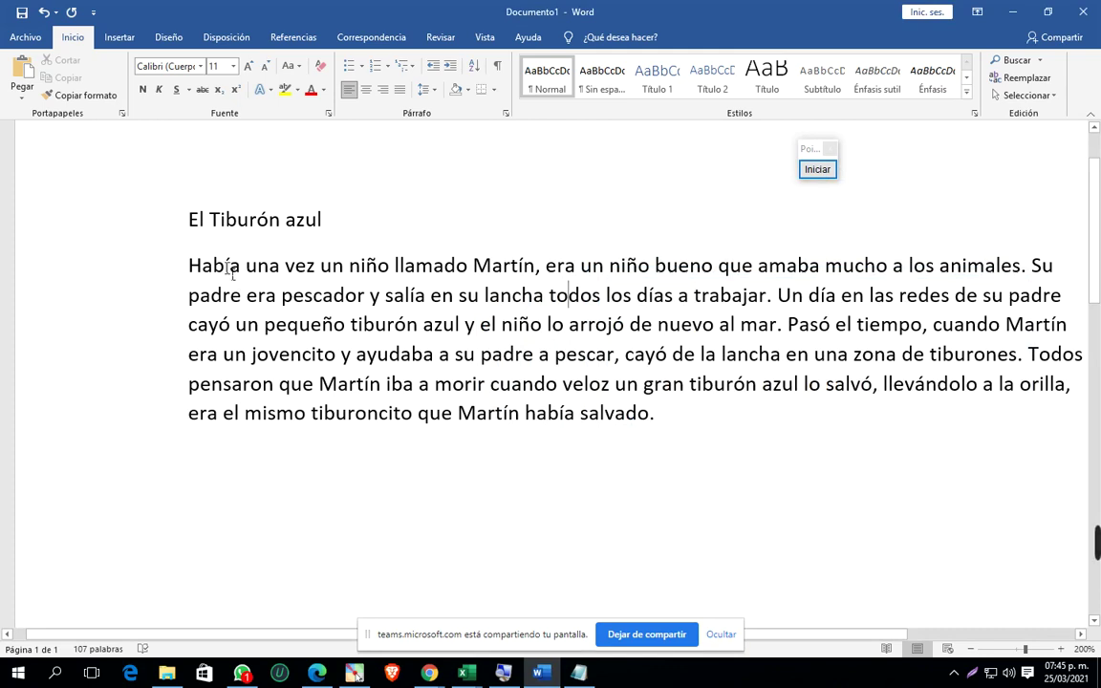
Select the Word story from the start of the 'El Tiburón azul' title to the paragraph's end.
mouse_move(191, 221)
left_mouse_down()
mouse_move(611, 361)
mouse_move(695, 418)
left_mouse_up()
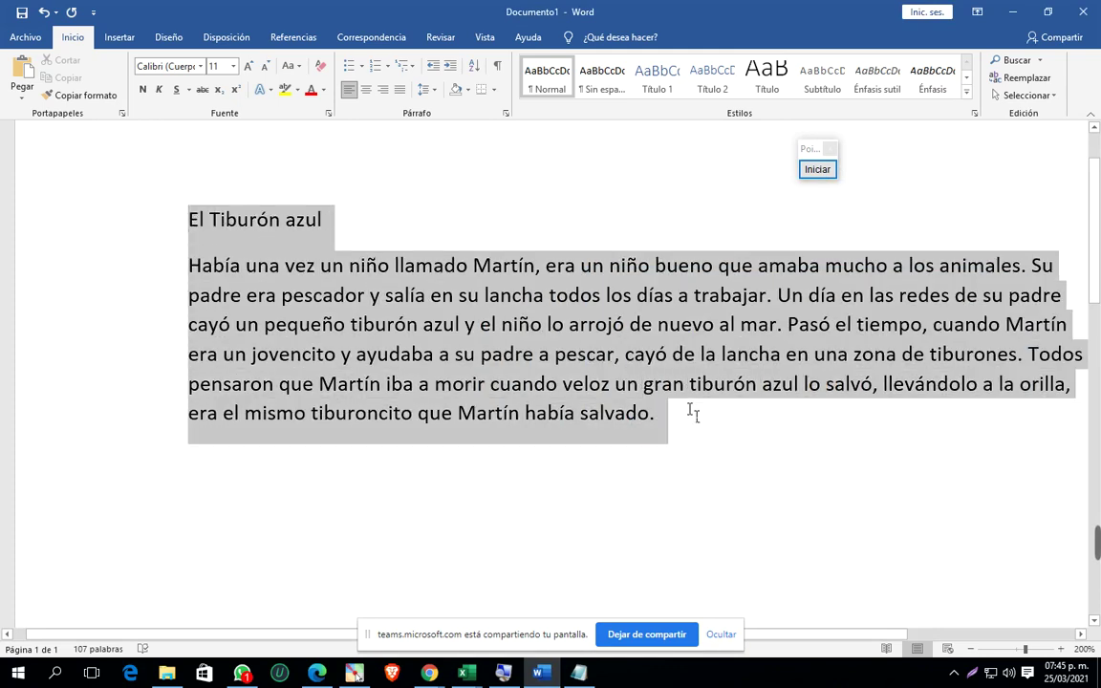
left_click(521, 325)
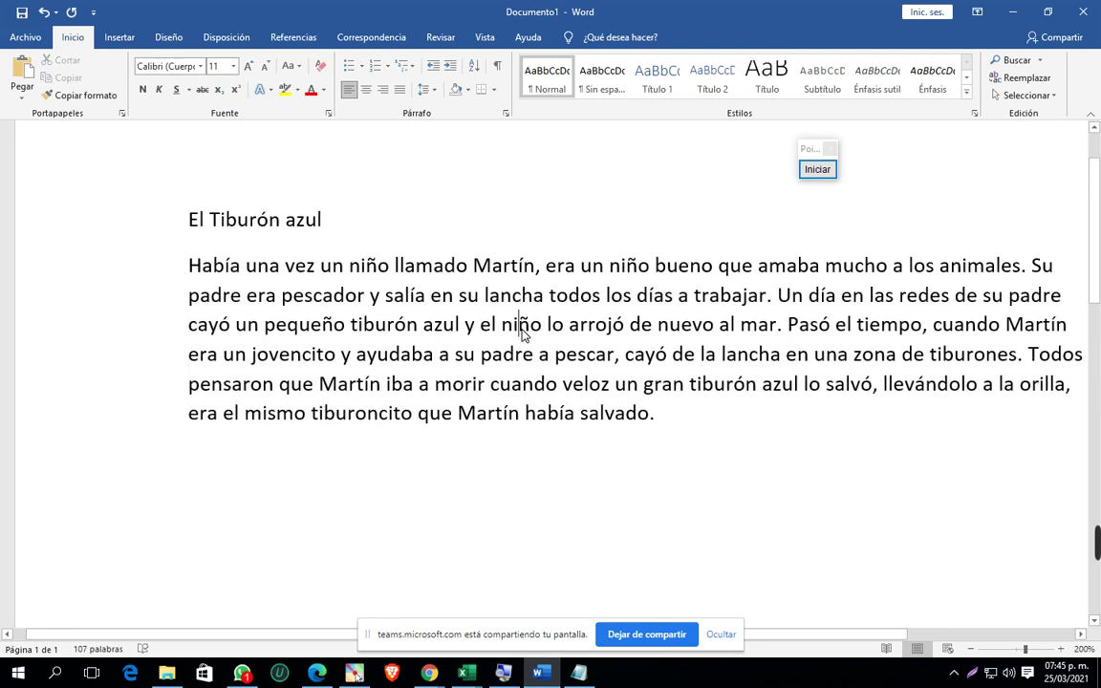
left_click(418, 294)
left_click(182, 218)
left_click_drag(188, 219, 669, 422)
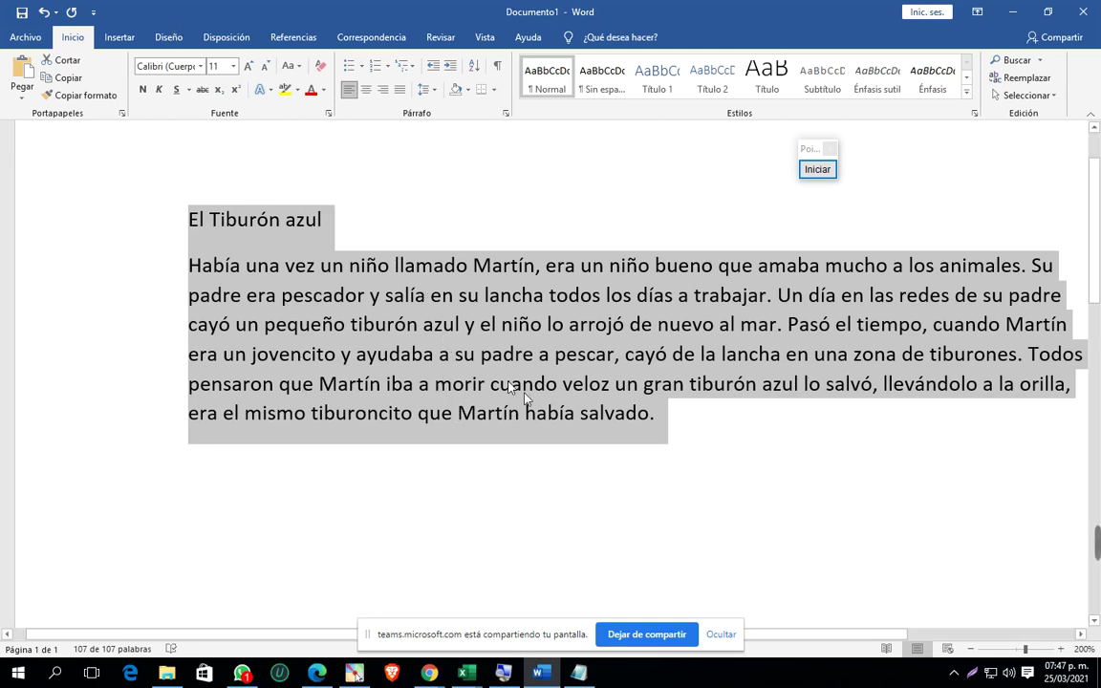
Bring the Notepad notes forward, highlight step 2, then minimize them again.
key("alt+Tab")
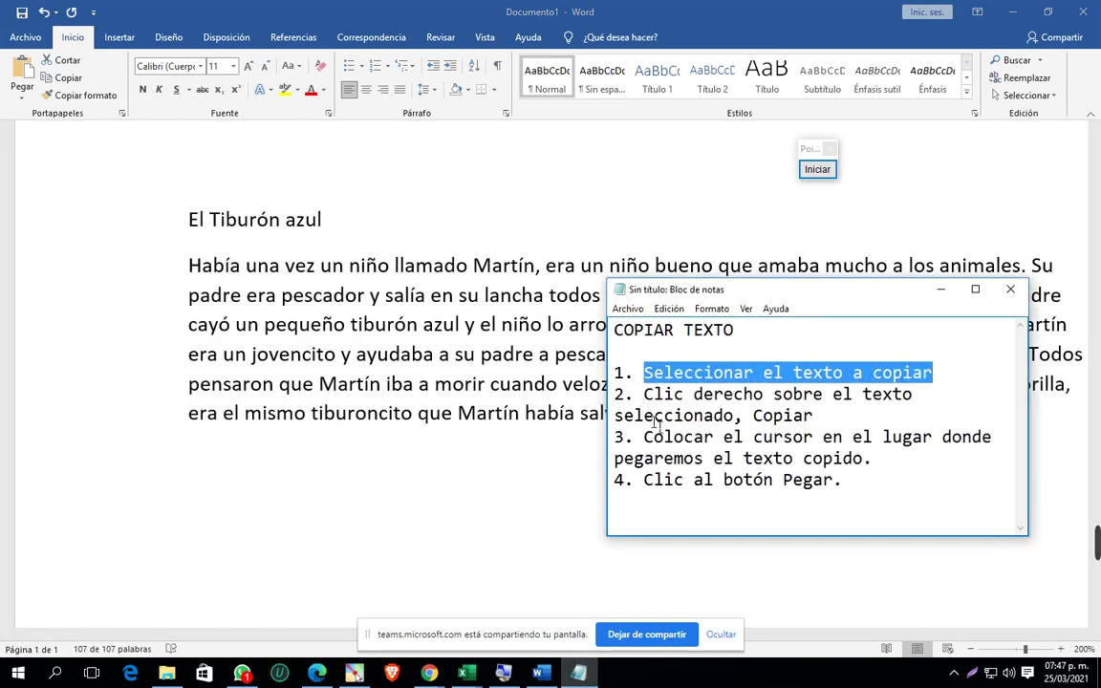
left_click_drag(644, 394, 847, 422)
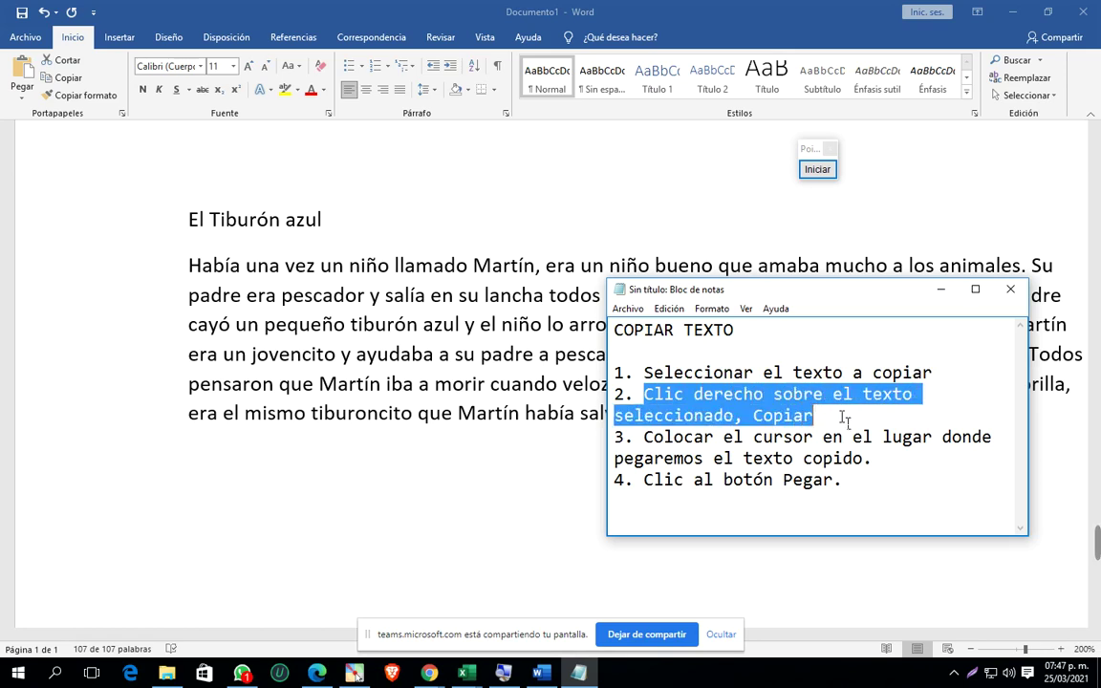
left_click(940, 288)
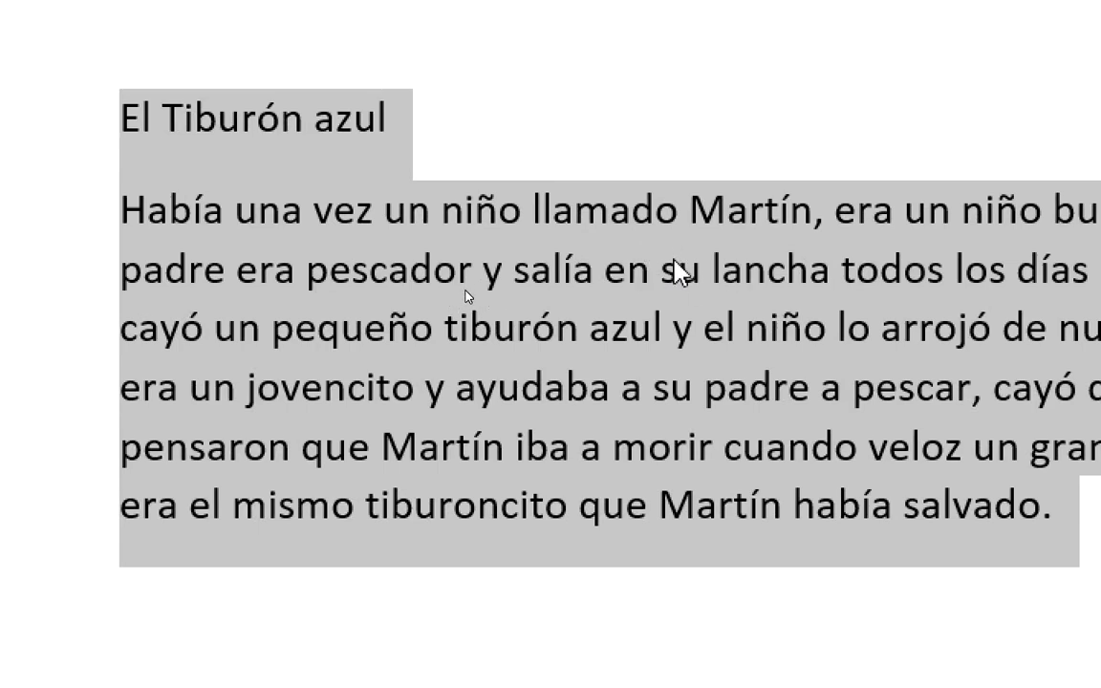
Copy the selected title and paragraph with the right-click Copiar command.
right_click(677, 271)
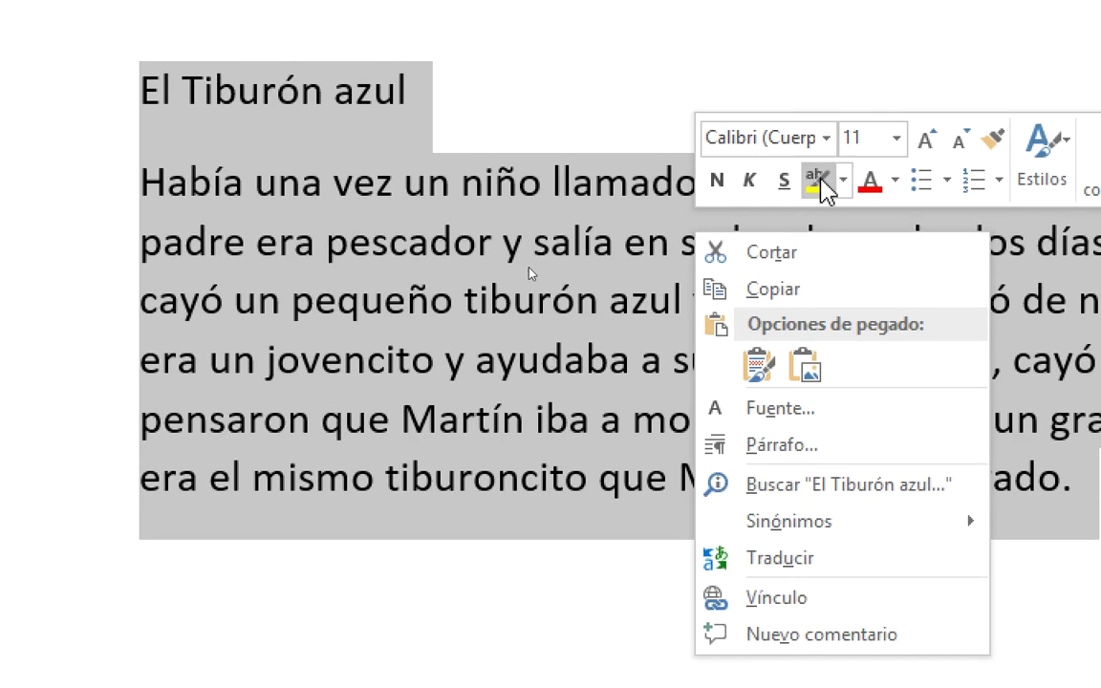
left_click(819, 289)
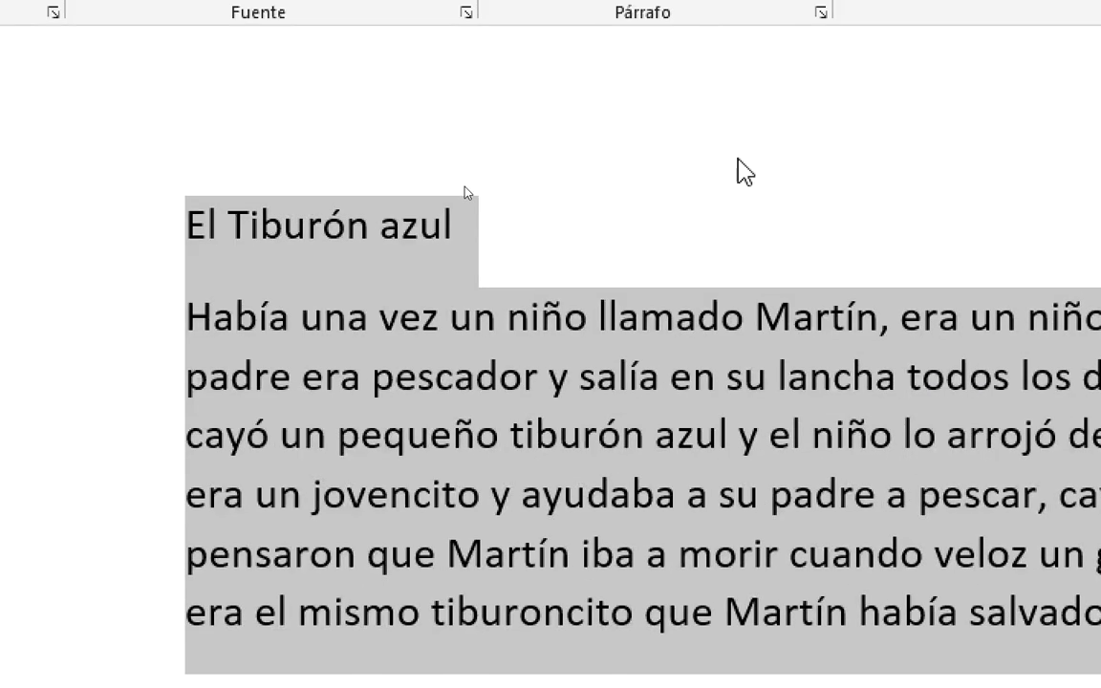
right_click(738, 160)
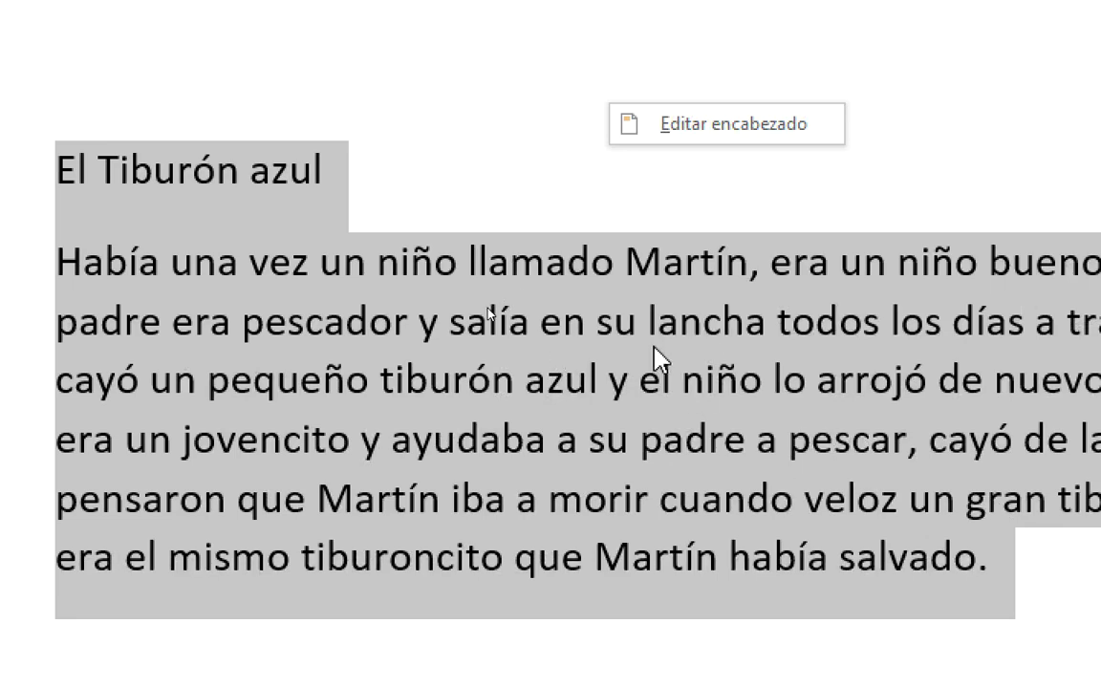
right_click(654, 349)
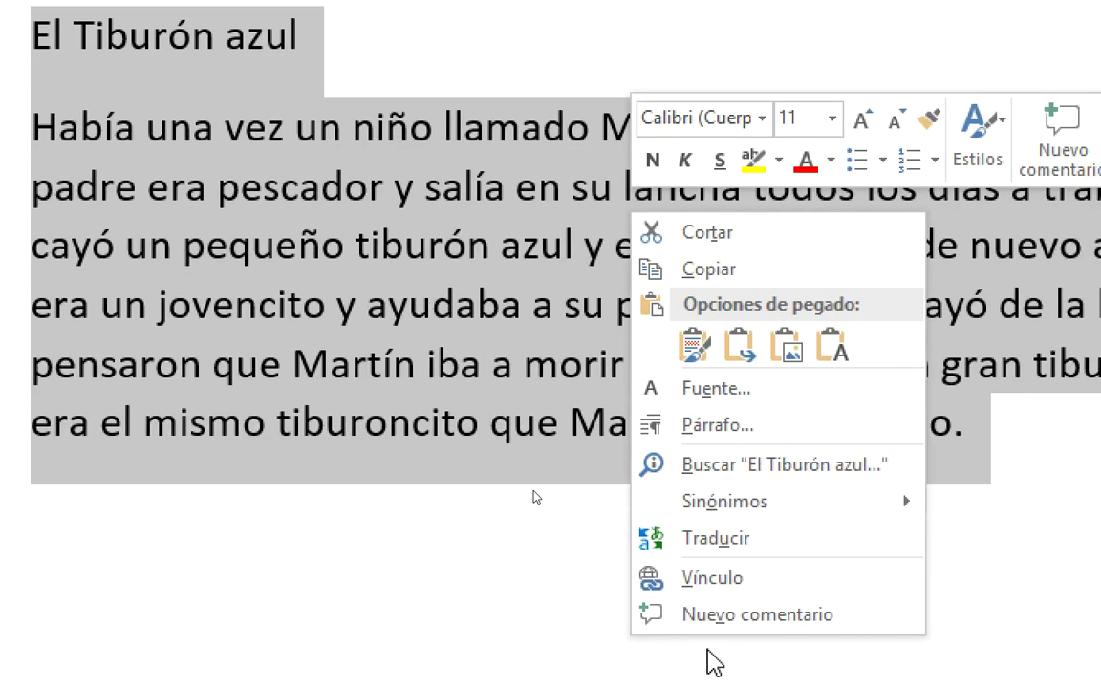
left_click(766, 279)
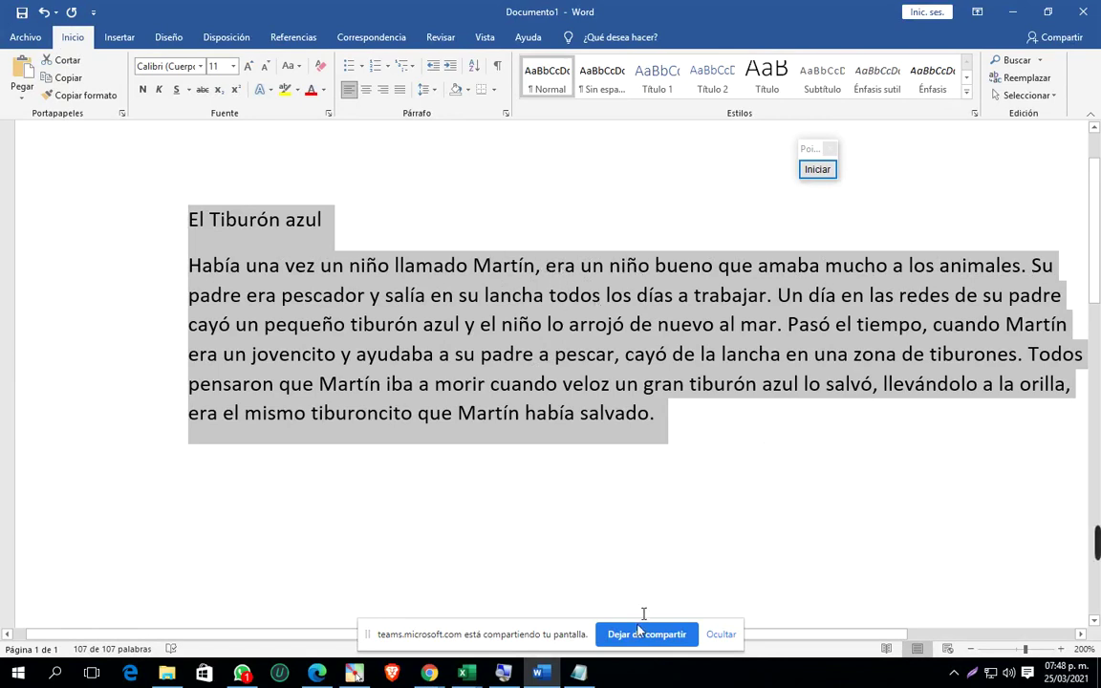
Correct 'copido' to 'copiado' in Notepad step 3, minimize the notes, and select all in Word with Ctrl+A.
left_click(580, 674)
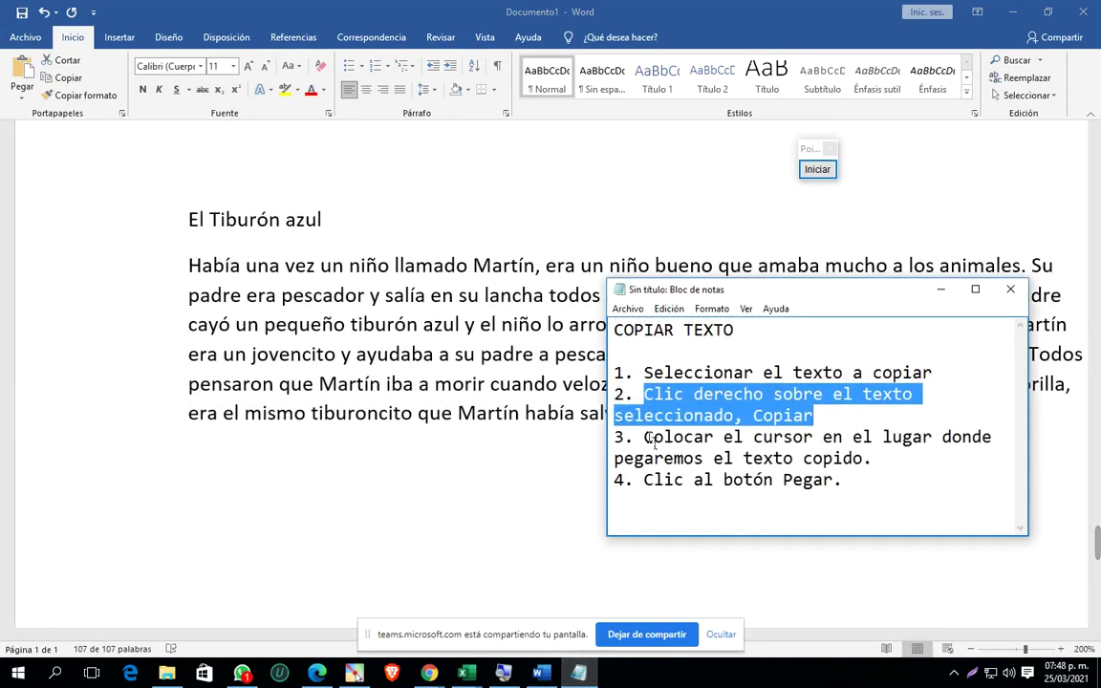
mouse_move(643, 437)
left_mouse_down()
mouse_move(869, 443)
mouse_move(872, 462)
left_mouse_up()
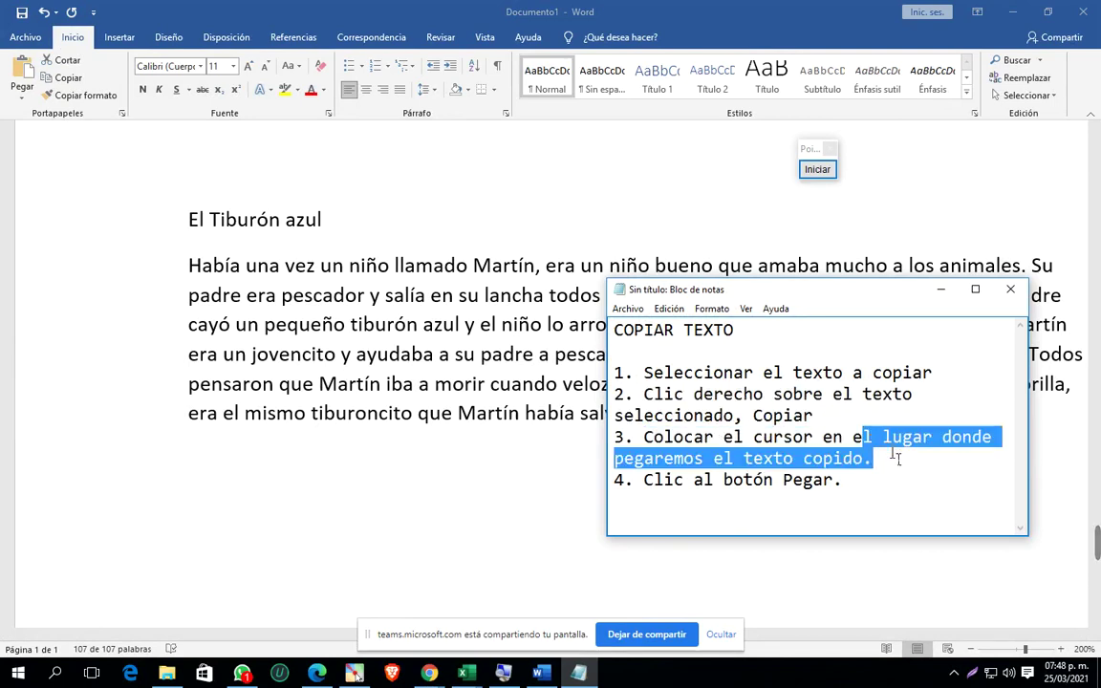
left_click(849, 464)
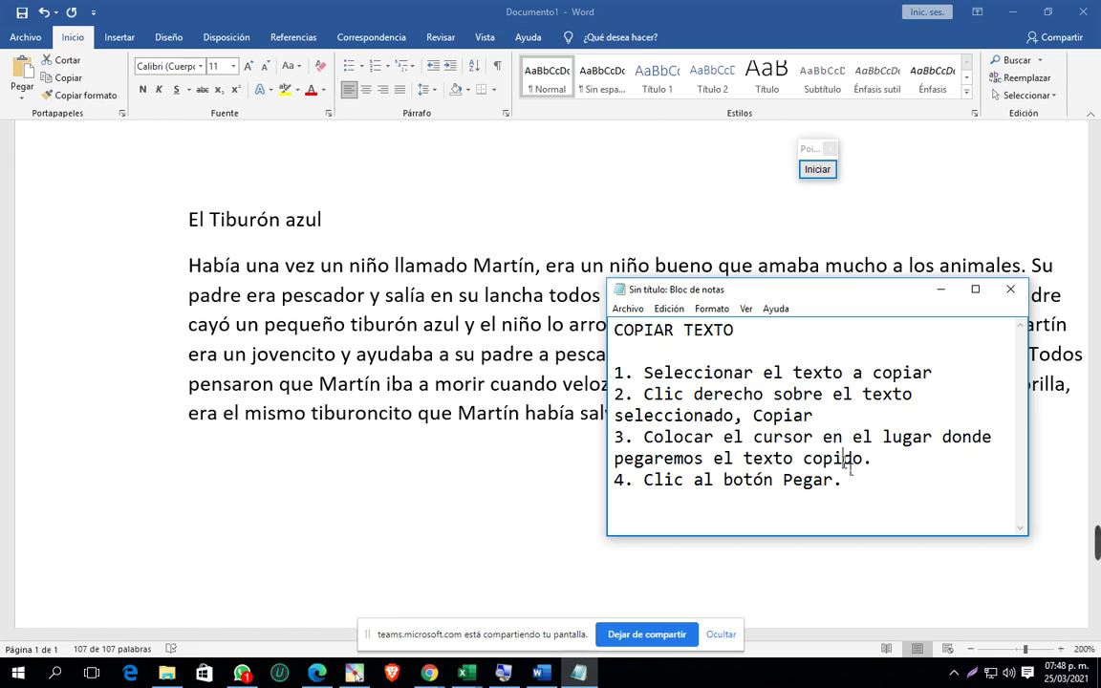
type("ad")
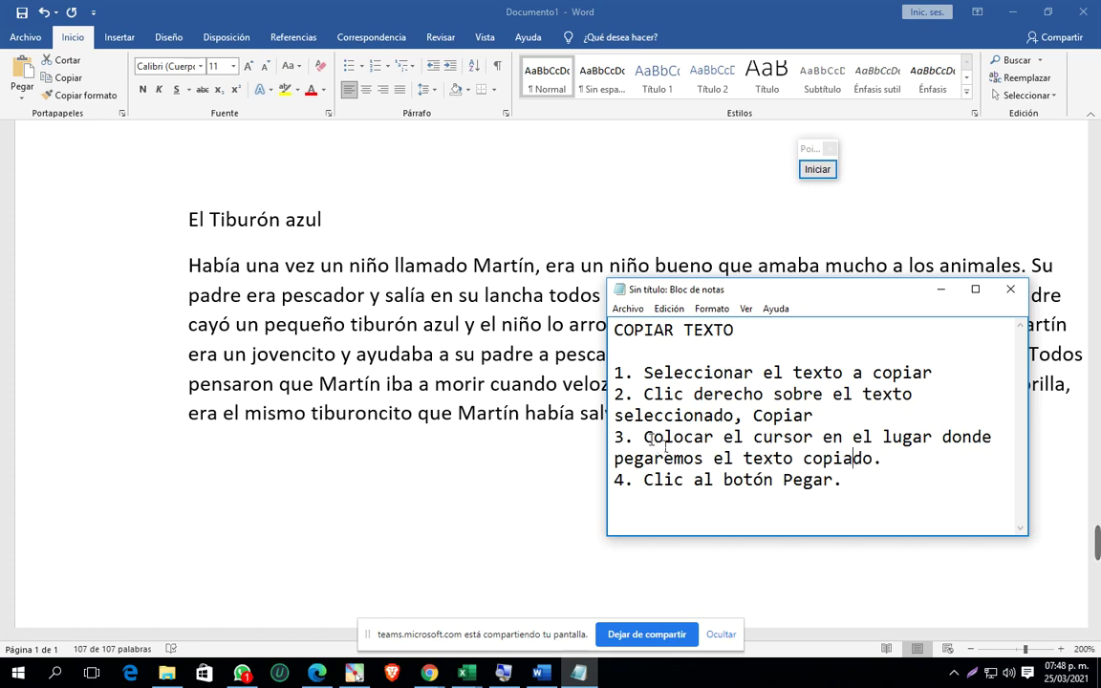
left_click(942, 294)
key("ctrl+a")
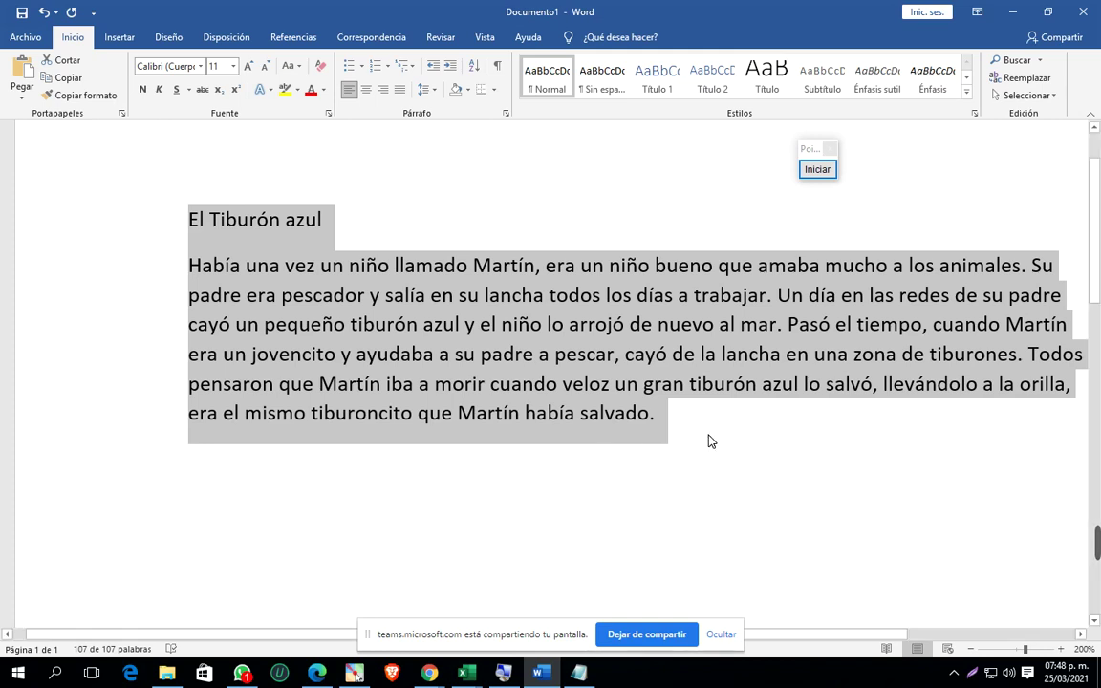
Place the cursor after 'salvado.' and add two empty paragraphs below the story.
left_click(418, 466)
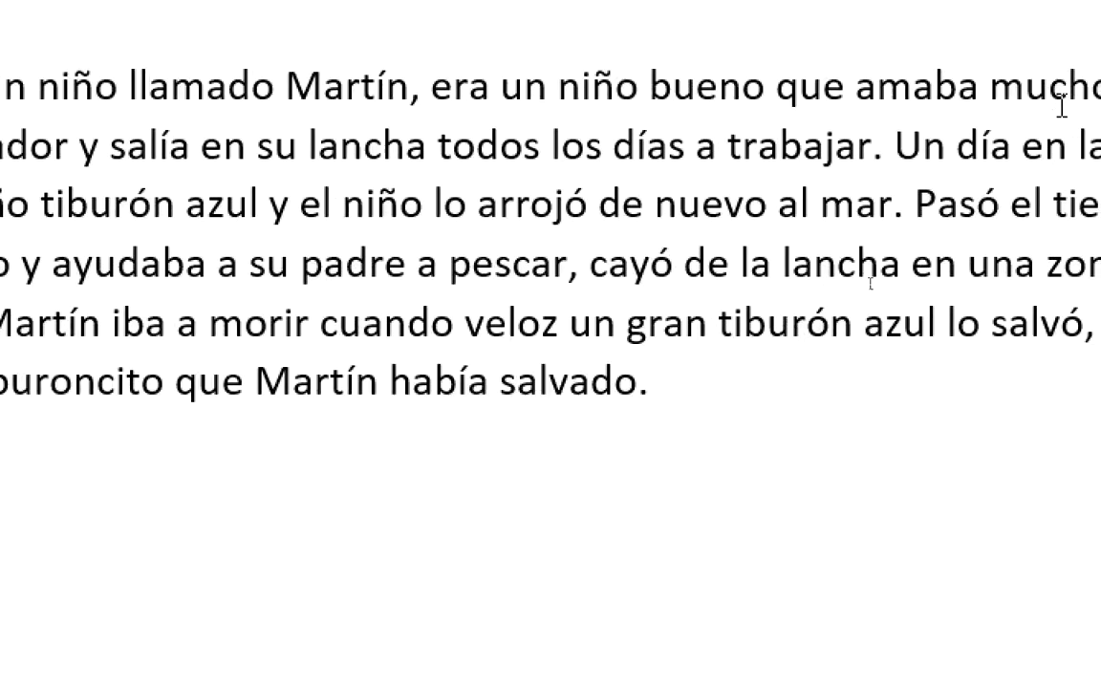
left_click(658, 362)
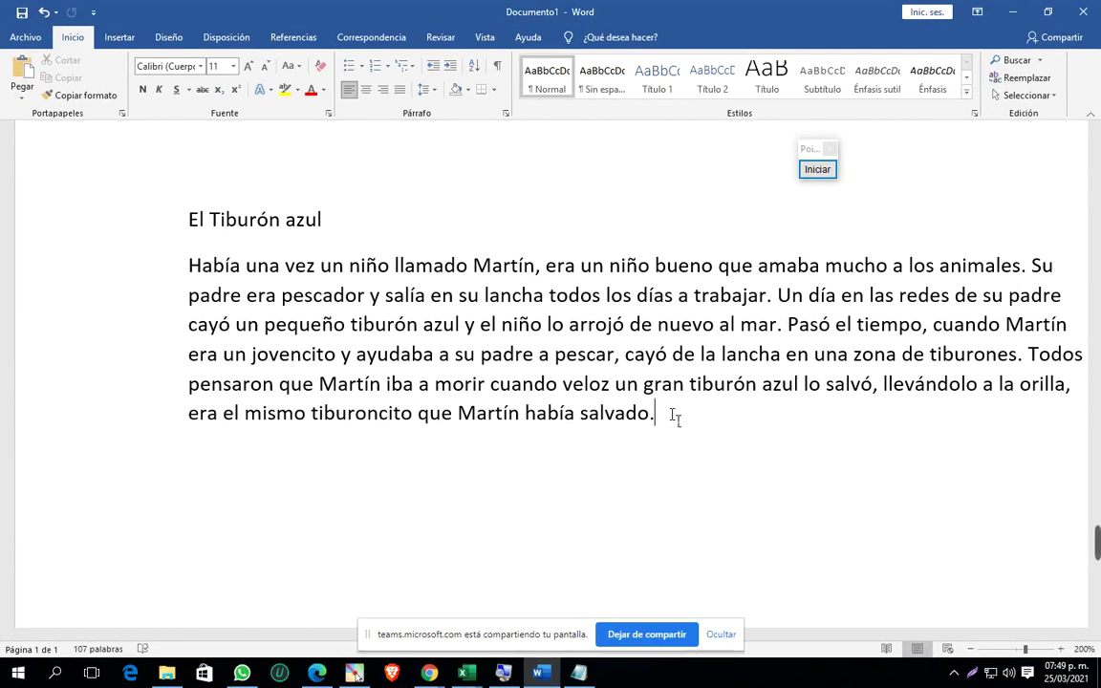
key("Return")
key("Return")
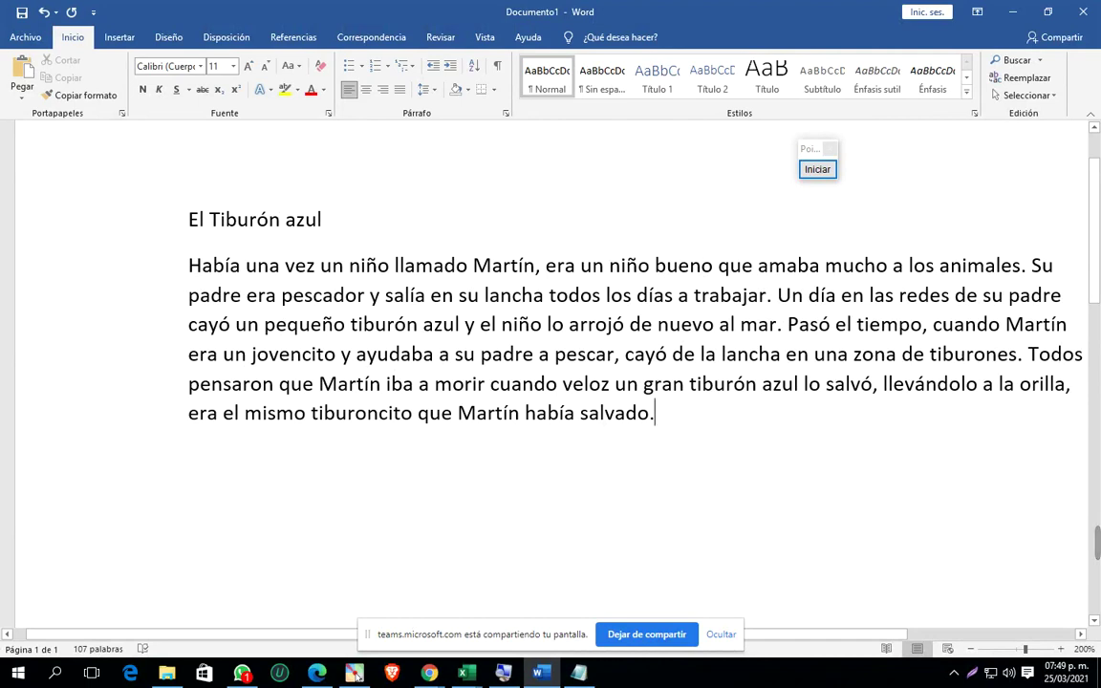
key("Return")
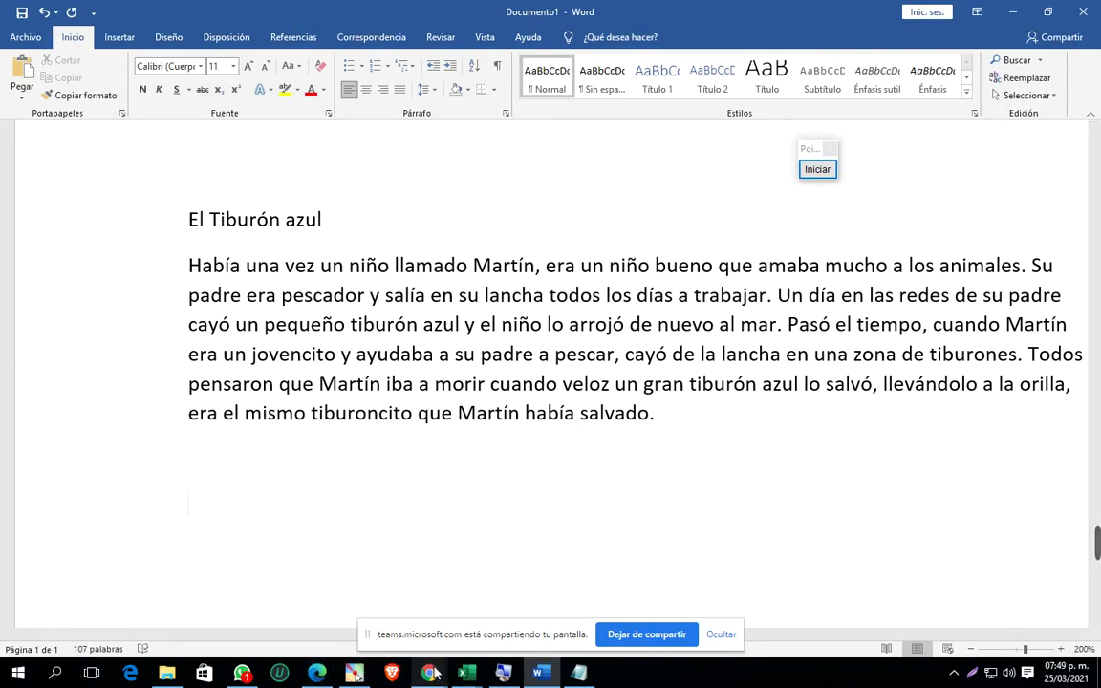
Bring the Teams meeting forward, mute the microphone, and admit the lobby guest from Participants.
mouse_move(432, 674)
left_click(325, 535)
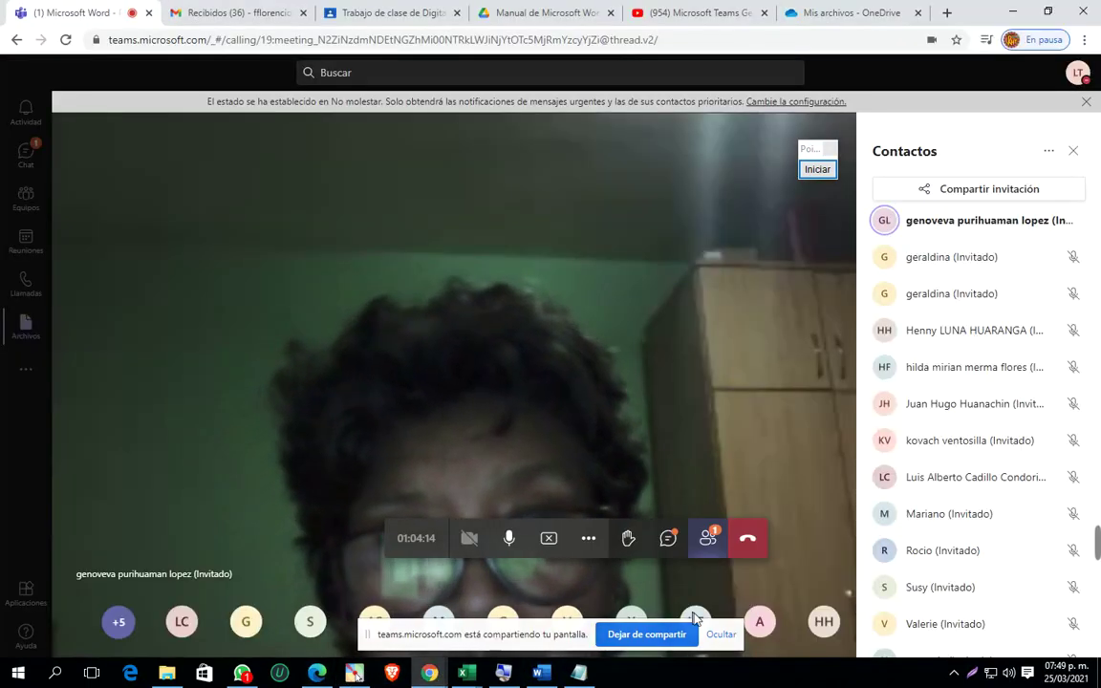
left_click(647, 634)
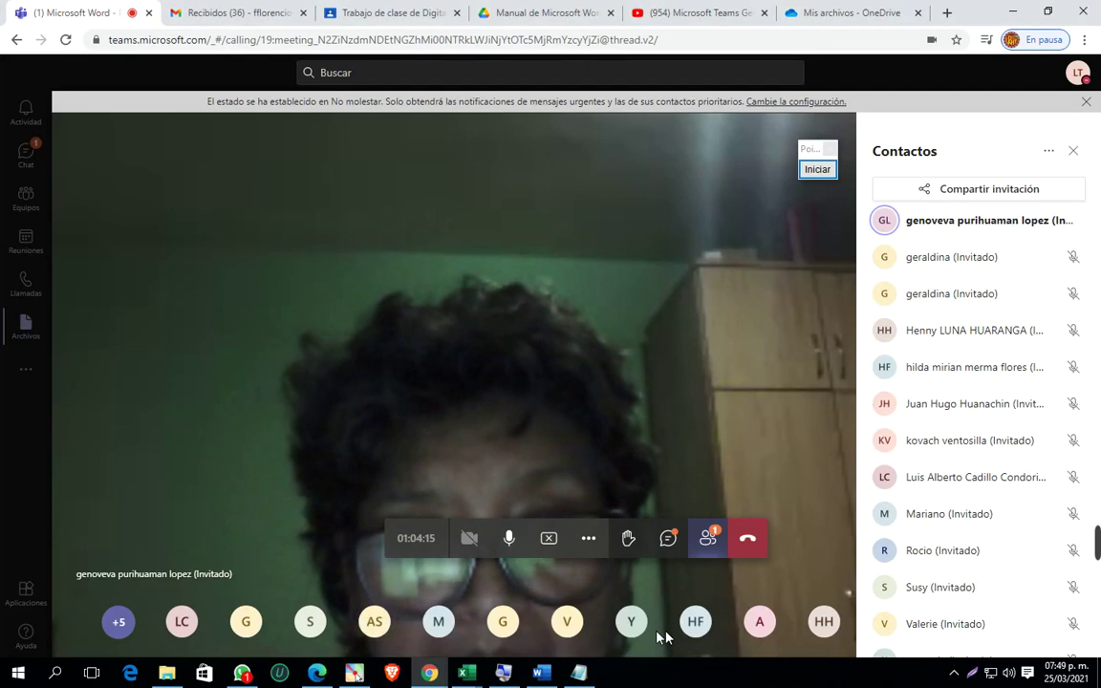
left_click(510, 540)
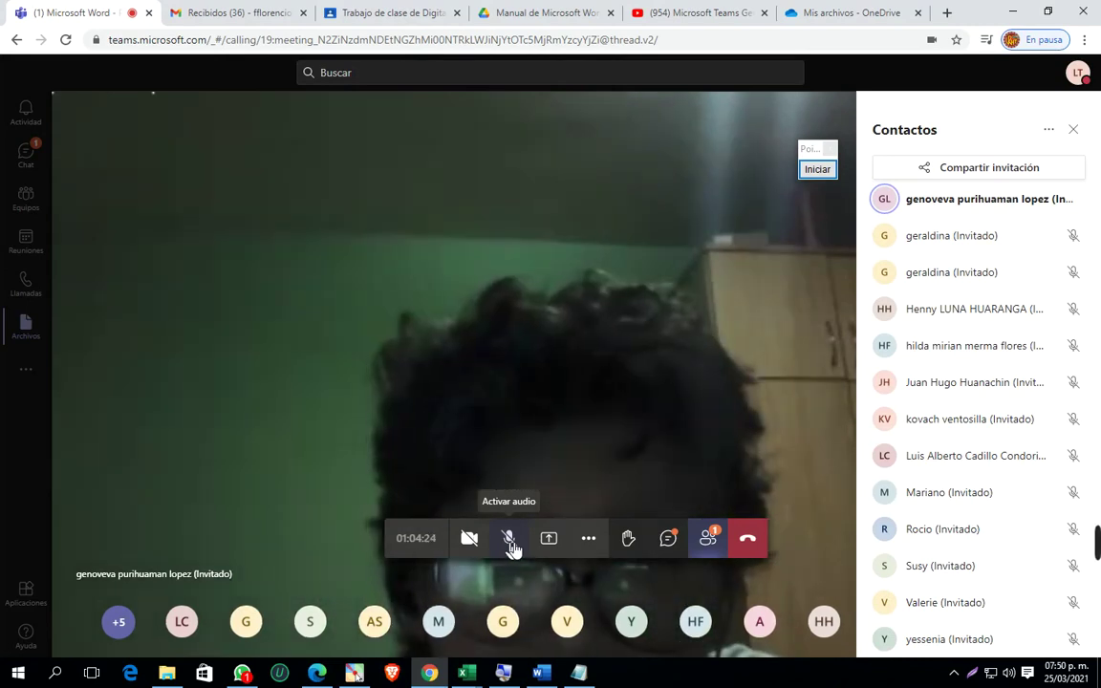
left_click(707, 538)
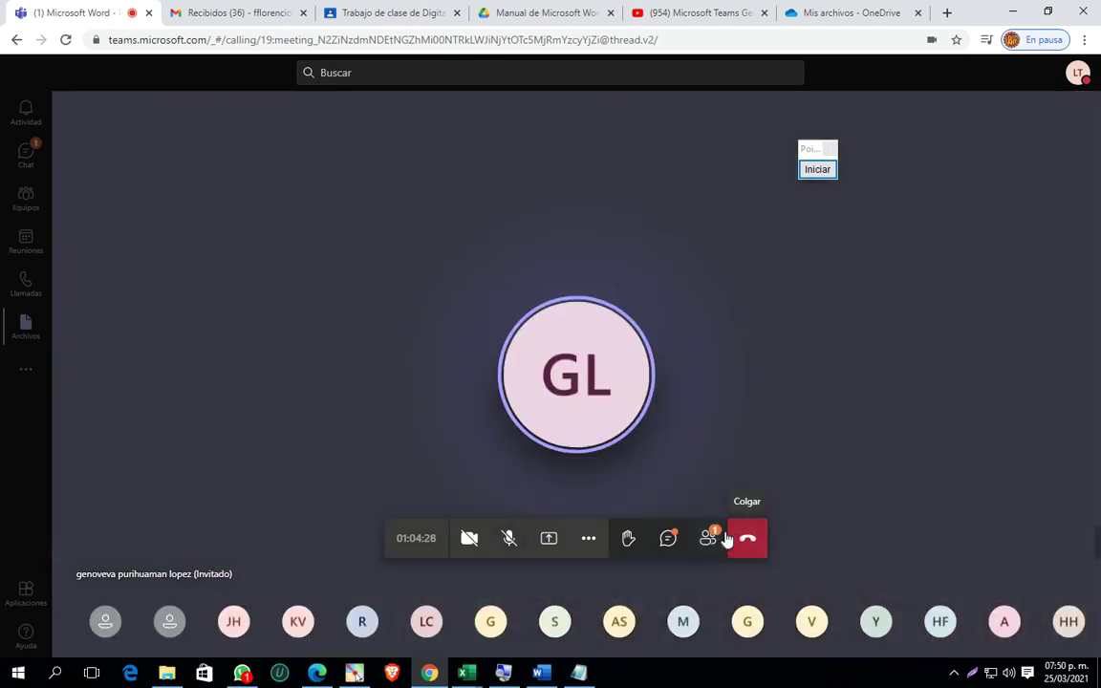
left_click(709, 538)
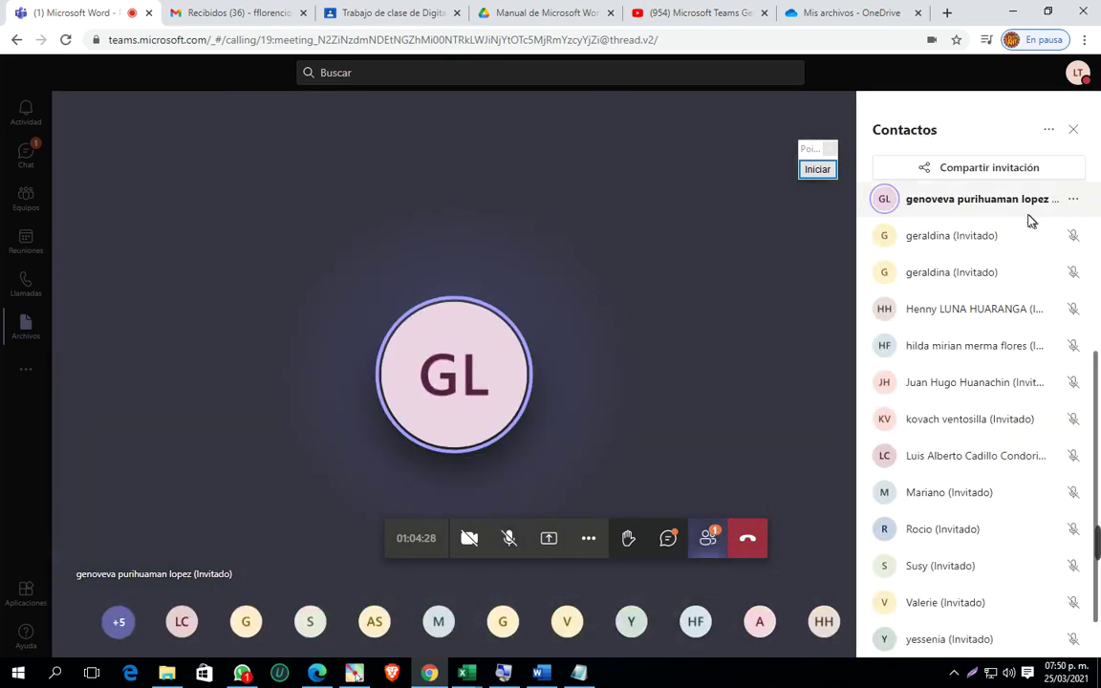
scroll(1047, 210, "up", 5)
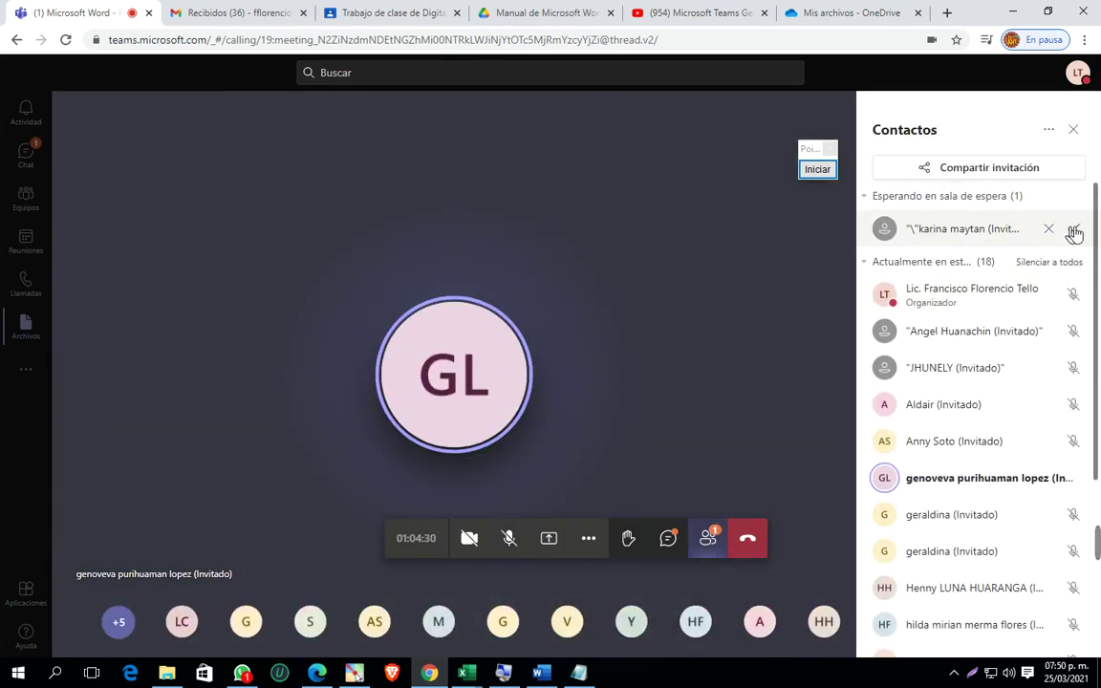
left_click(1074, 229)
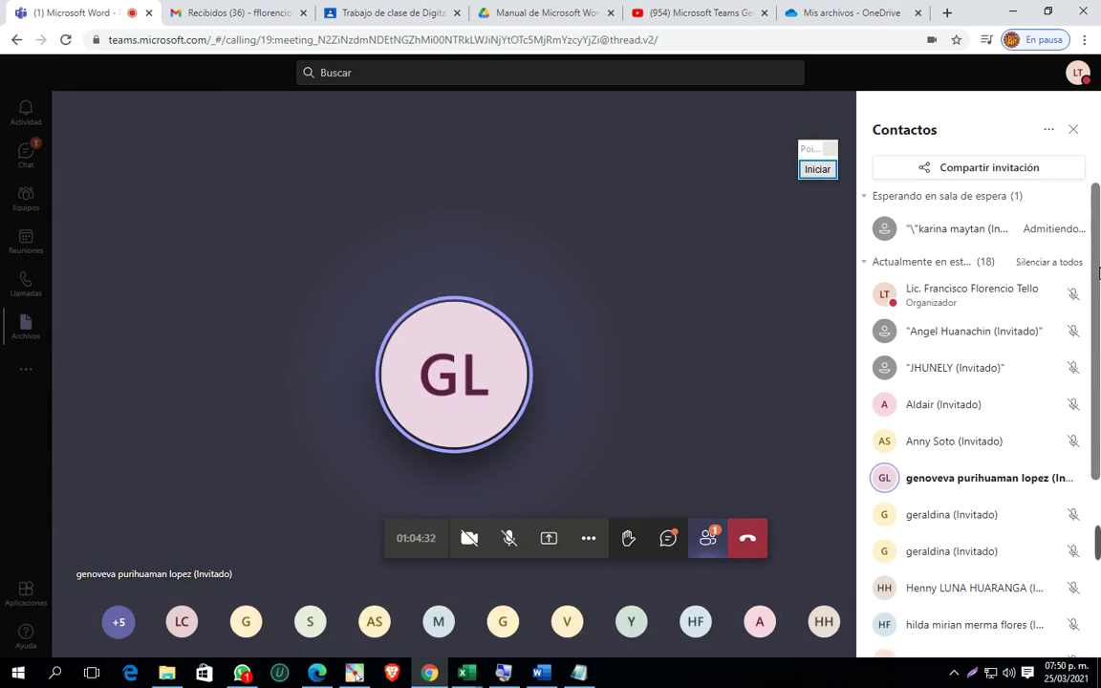
Open the meeting chat, unmute the microphone, and admit the newly waiting lobby guest.
left_click(669, 538)
scroll(908, 484, "down", 3)
scroll(909, 479, "down", 2)
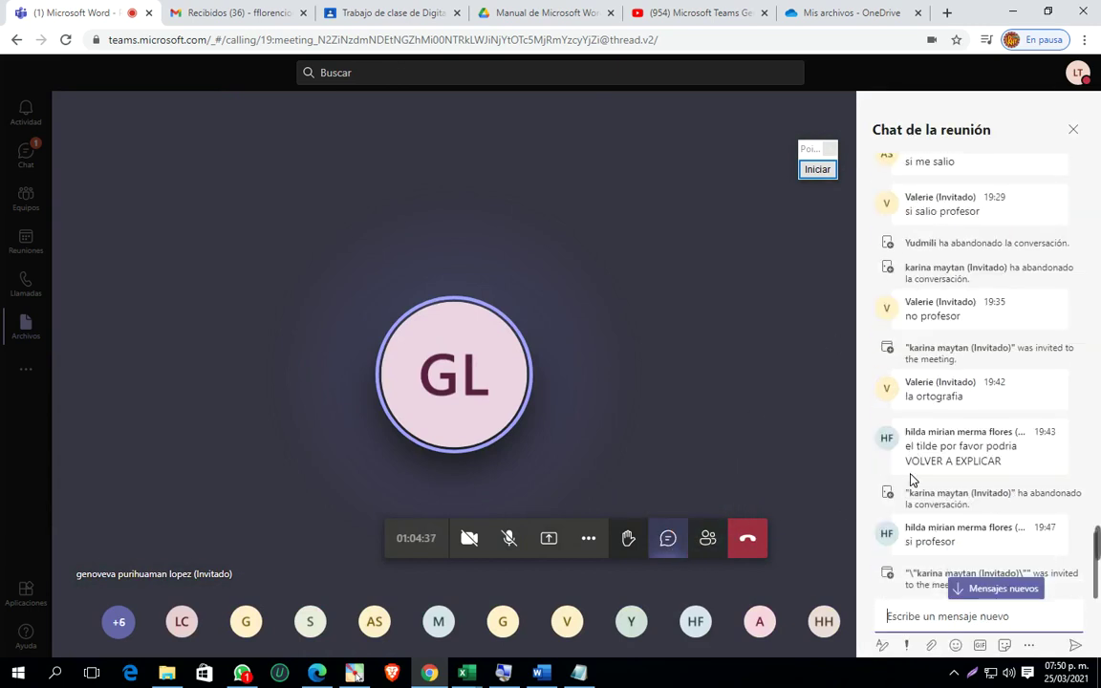
mouse_move(919, 511)
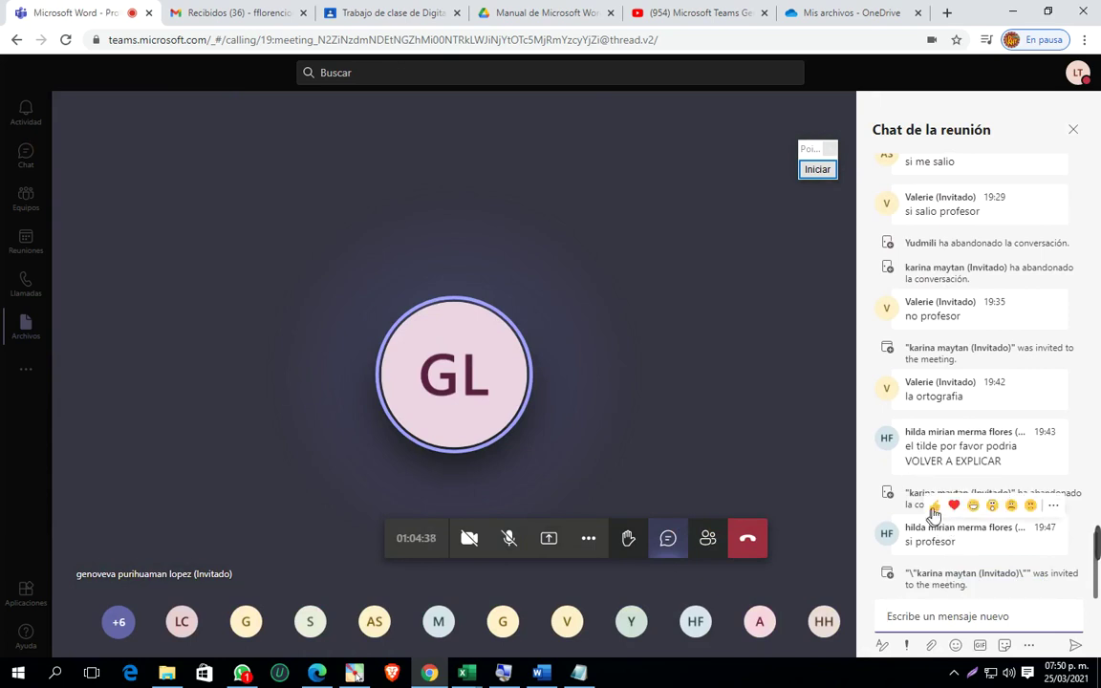
scroll(924, 513, "up", 2)
scroll(924, 513, "up", 5)
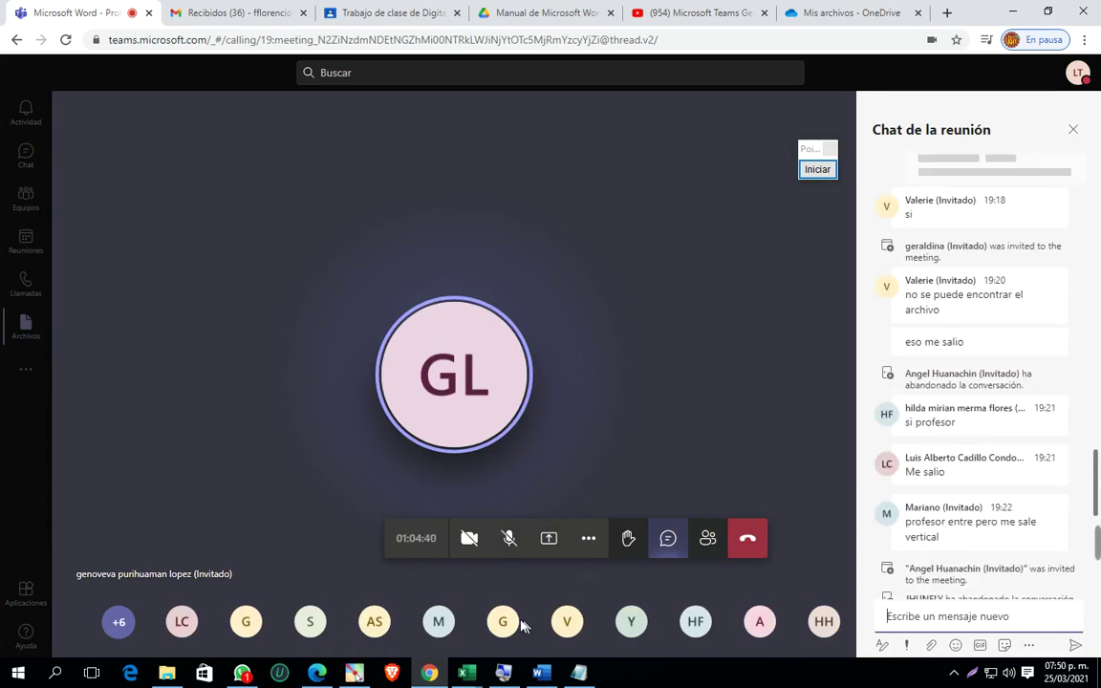
left_click(512, 540)
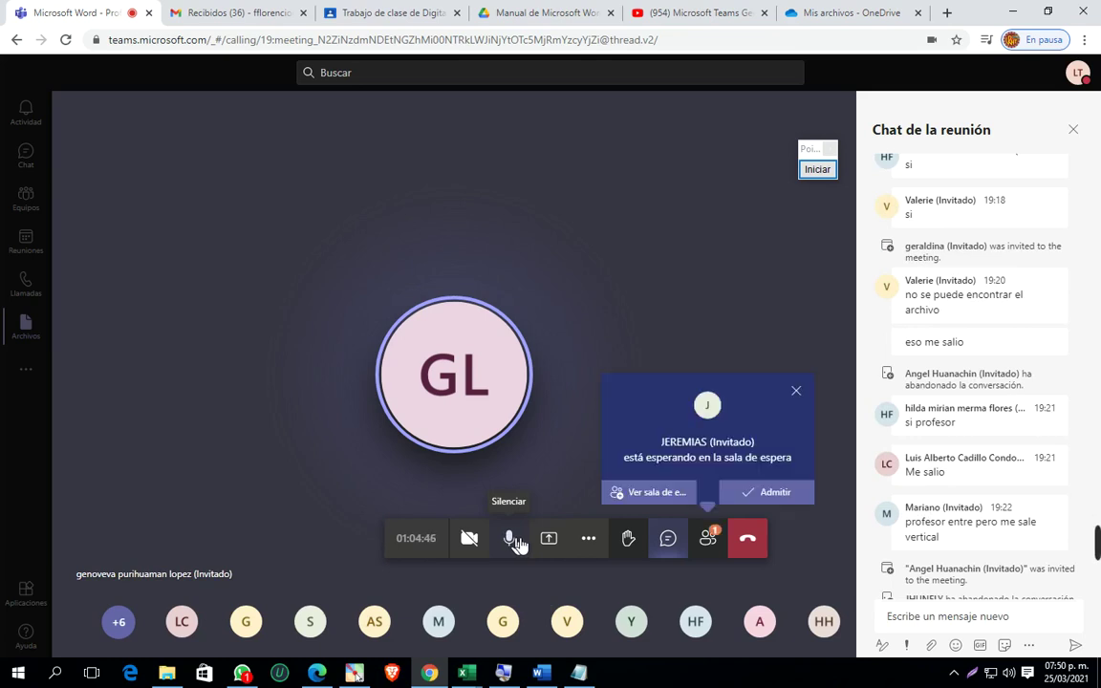
left_click(773, 498)
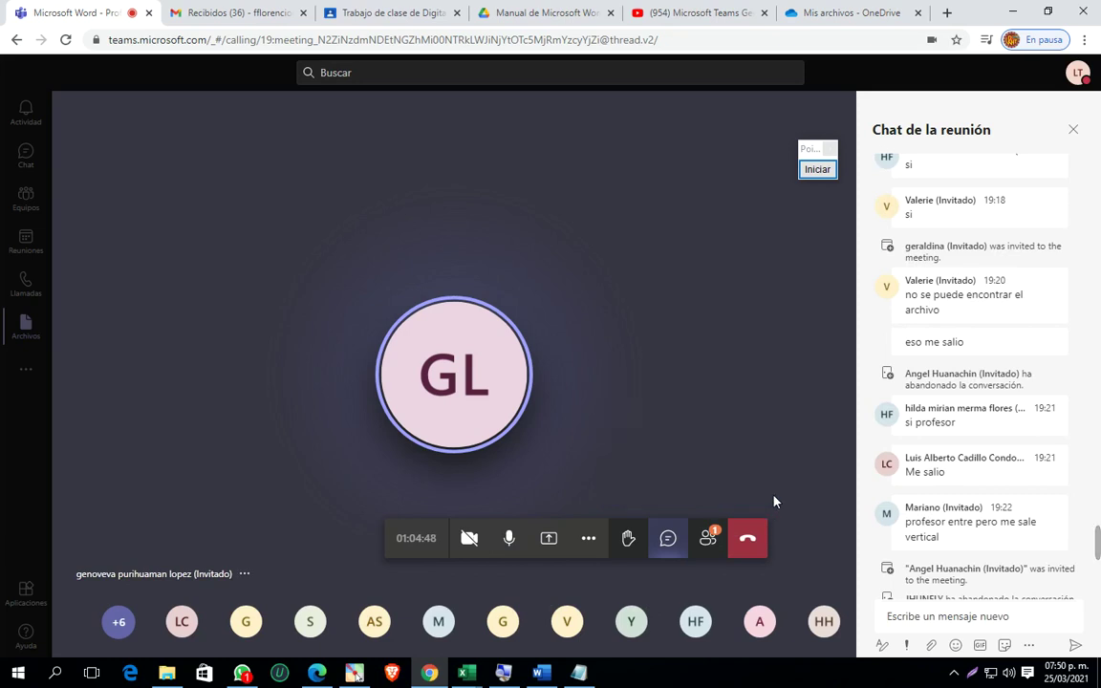
Share the whole desktop in Teams with Compartir and bring Word back to the front.
scroll(922, 488, "up", 1)
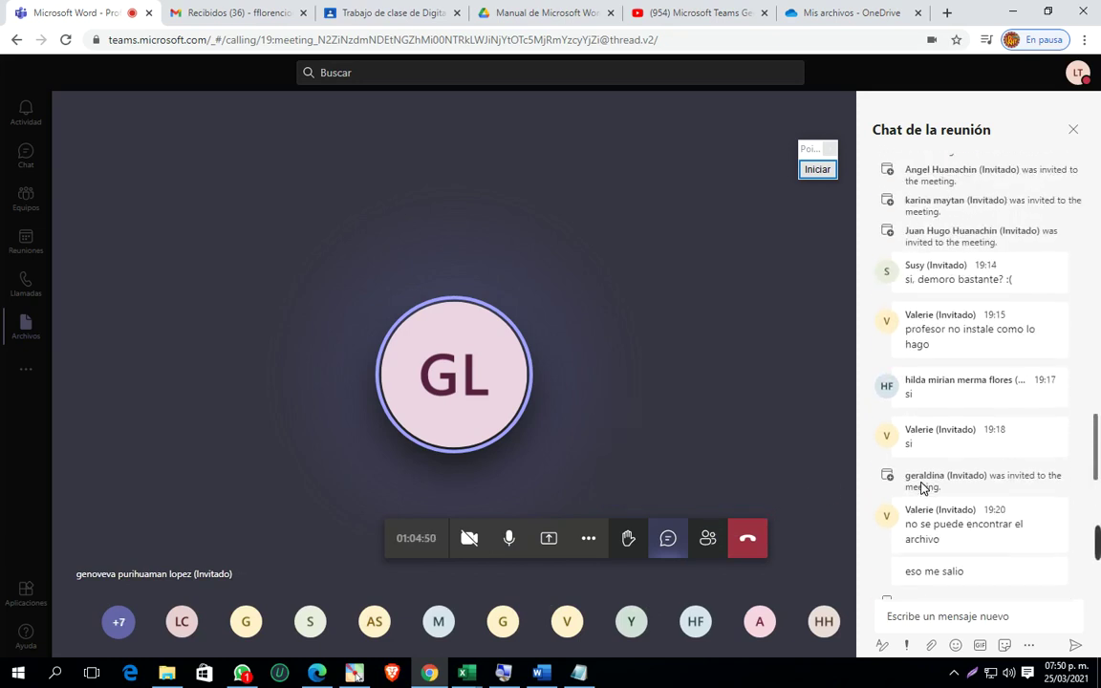
scroll(919, 485, "up", 1)
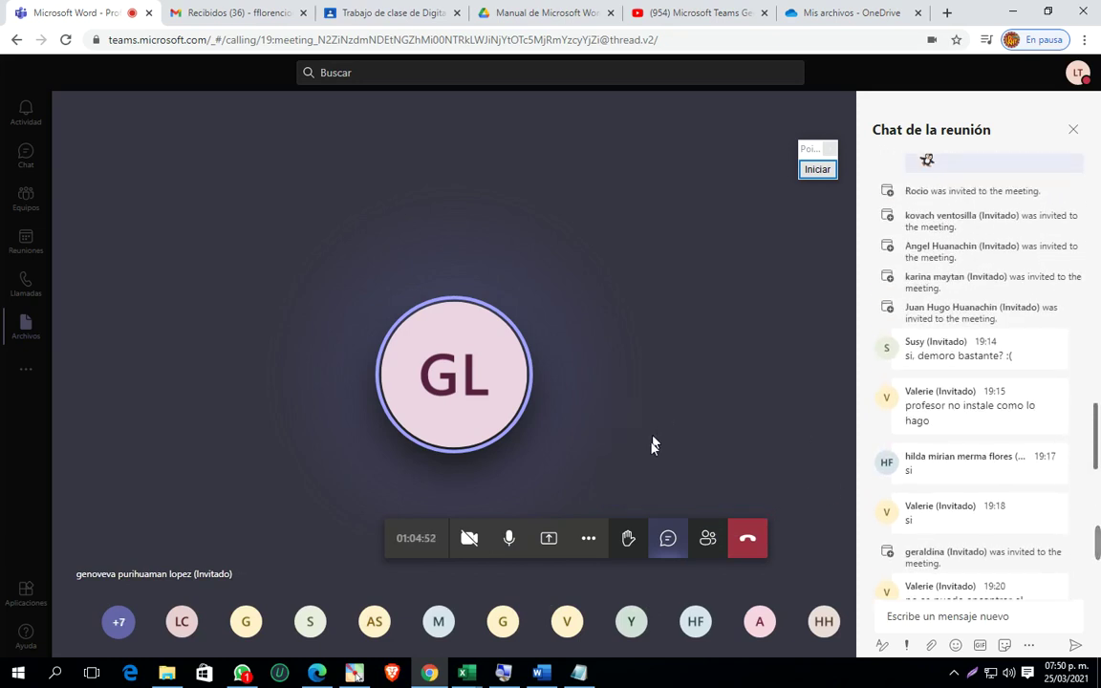
left_click(548, 540)
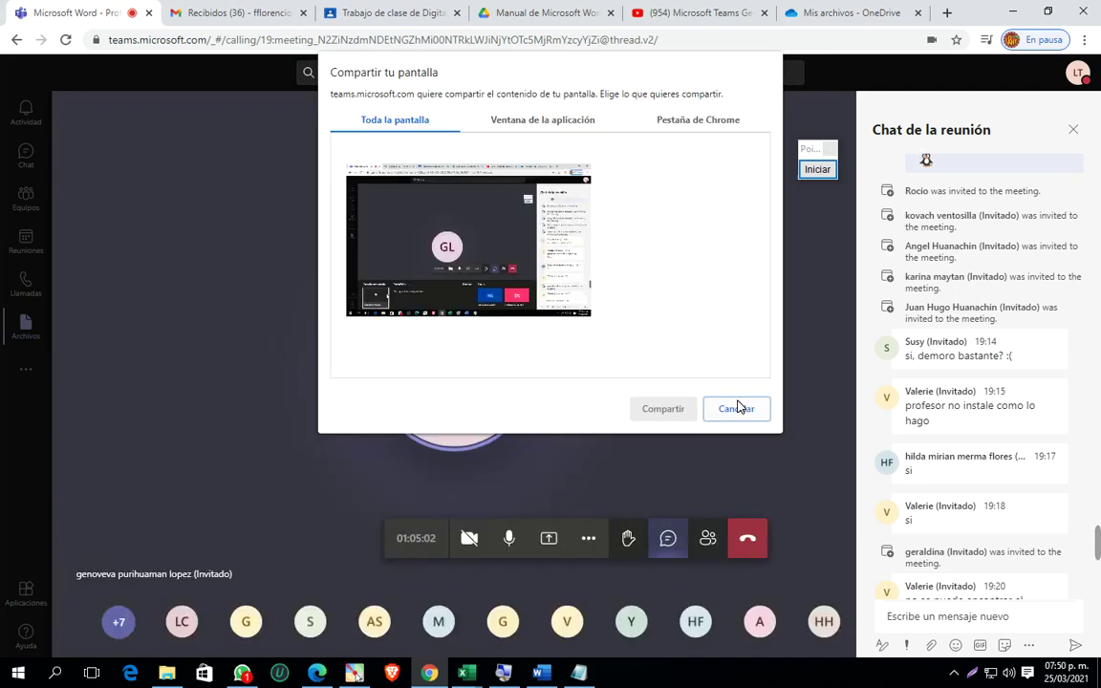
left_click(560, 324)
left_click(659, 409)
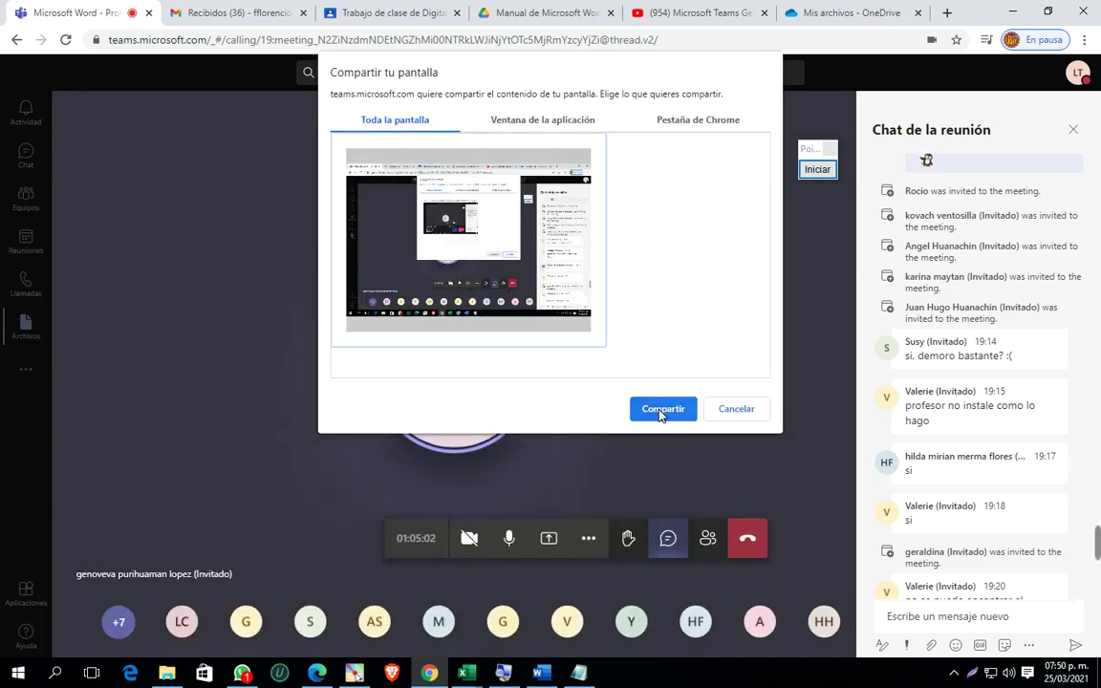
left_click(541, 674)
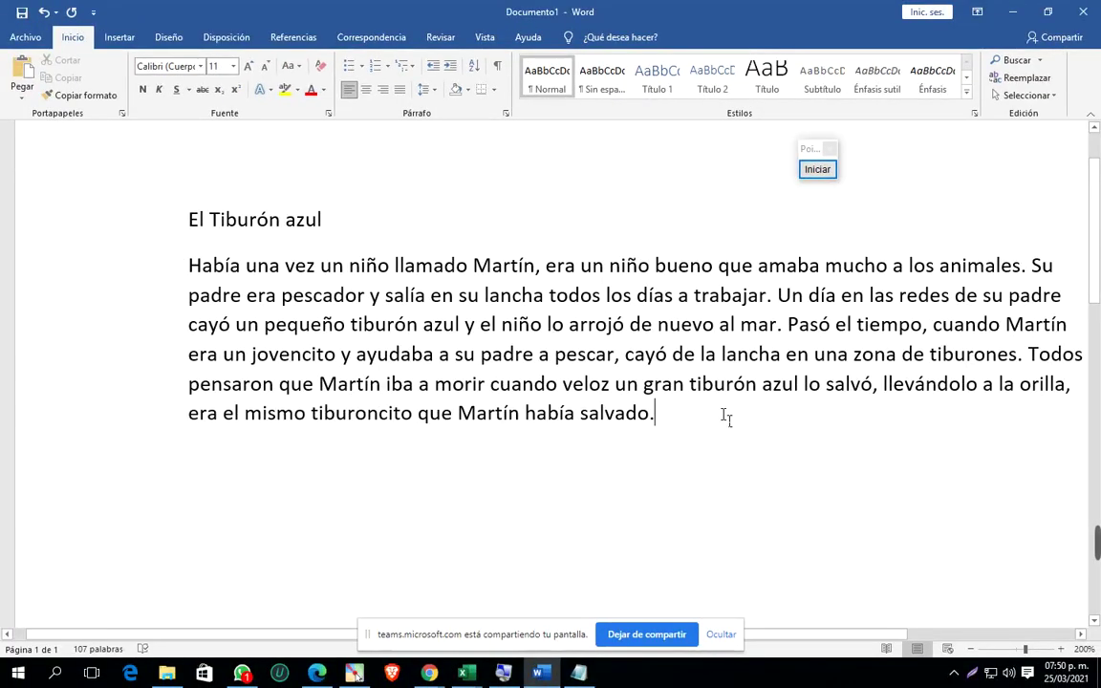
Add one more empty paragraph below the story, then bring the Notepad notes back up.
key("Return")
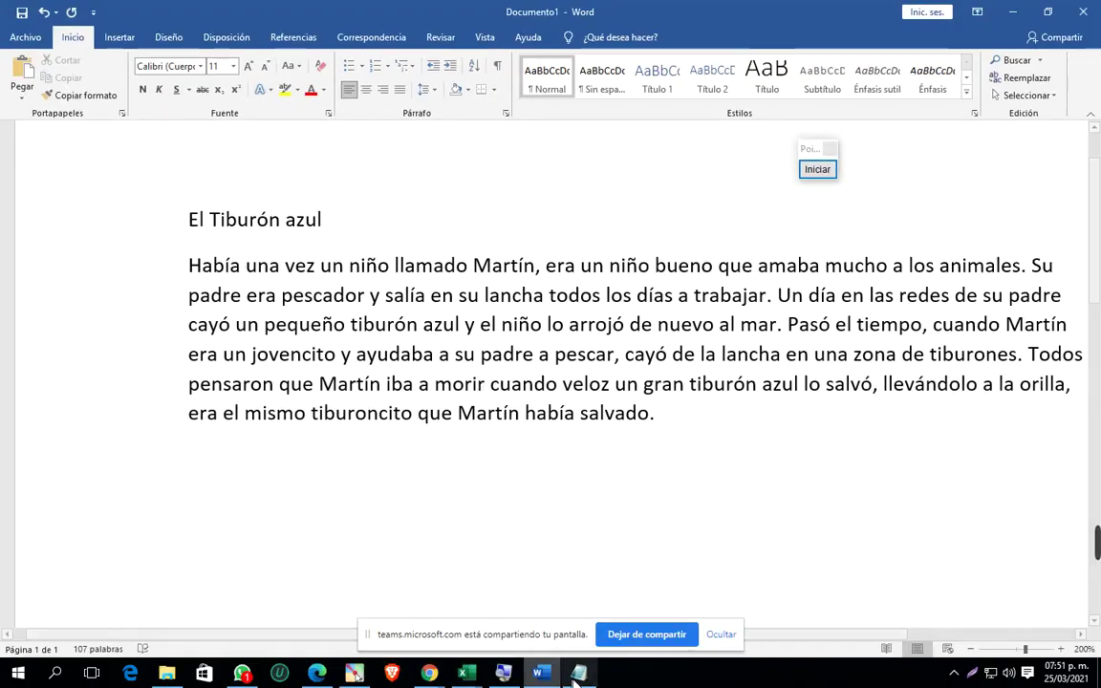
left_click(581, 674)
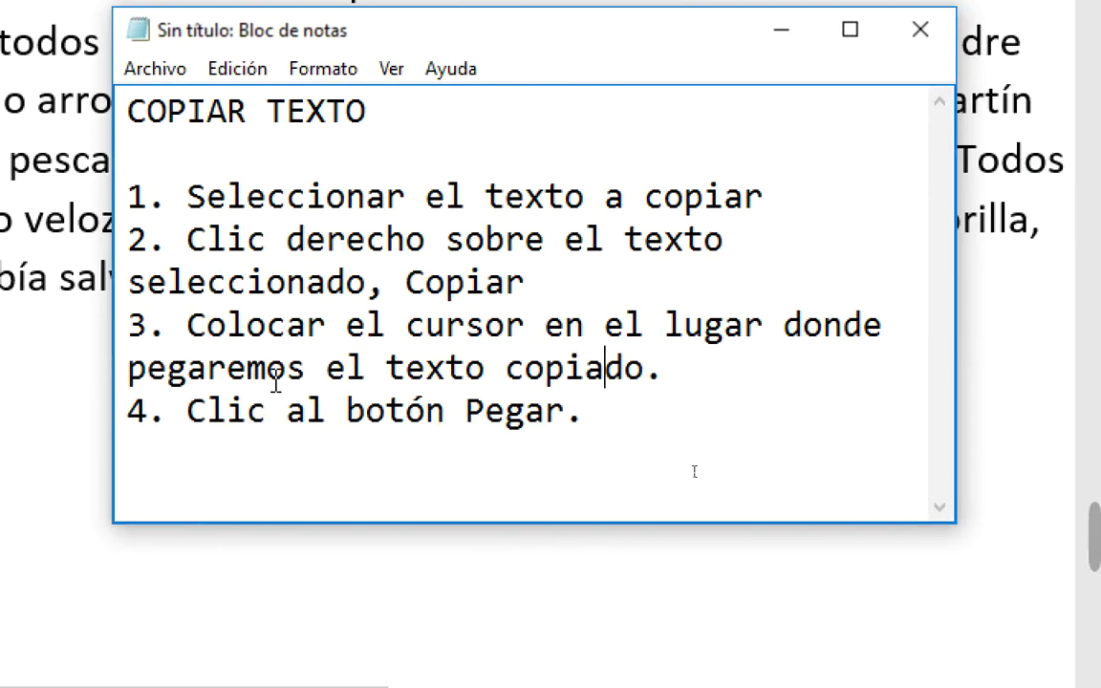
Add a blank line after step 4 in Notepad, minimize it, and place the cursor below the Word story.
left_click(639, 402)
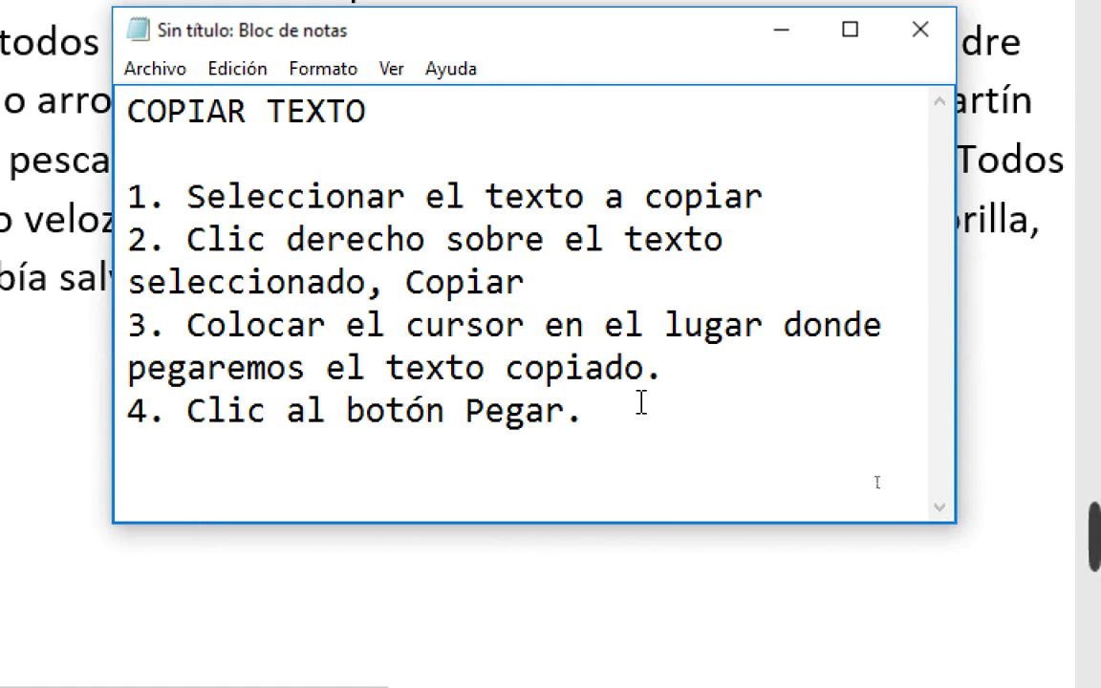
key("Return")
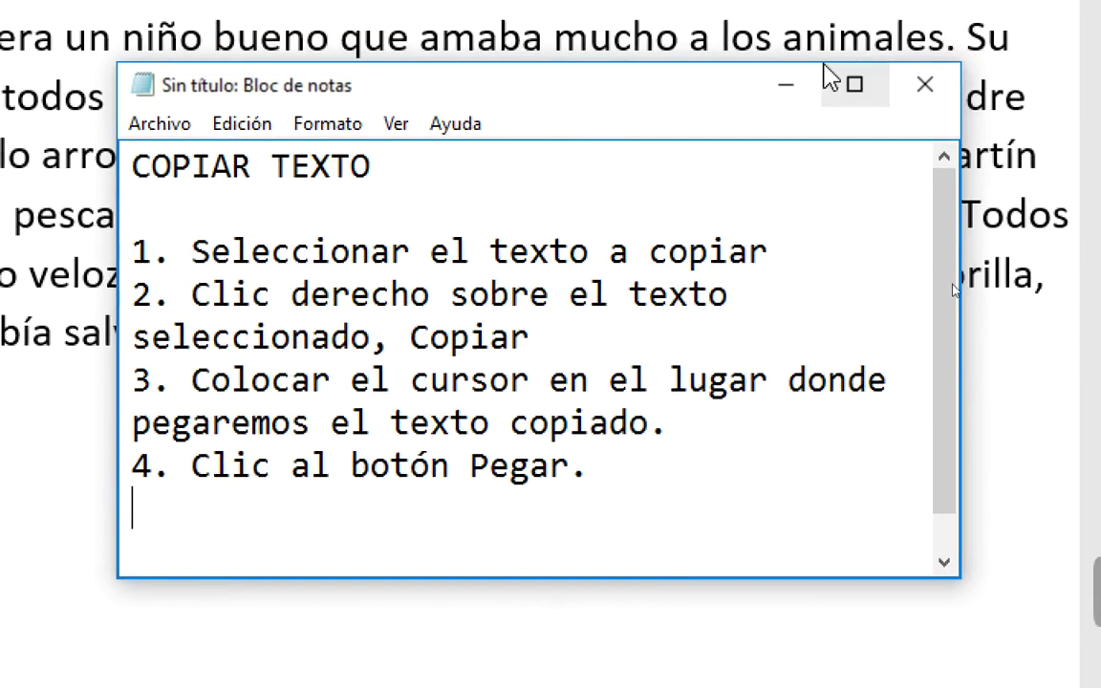
left_click(782, 30)
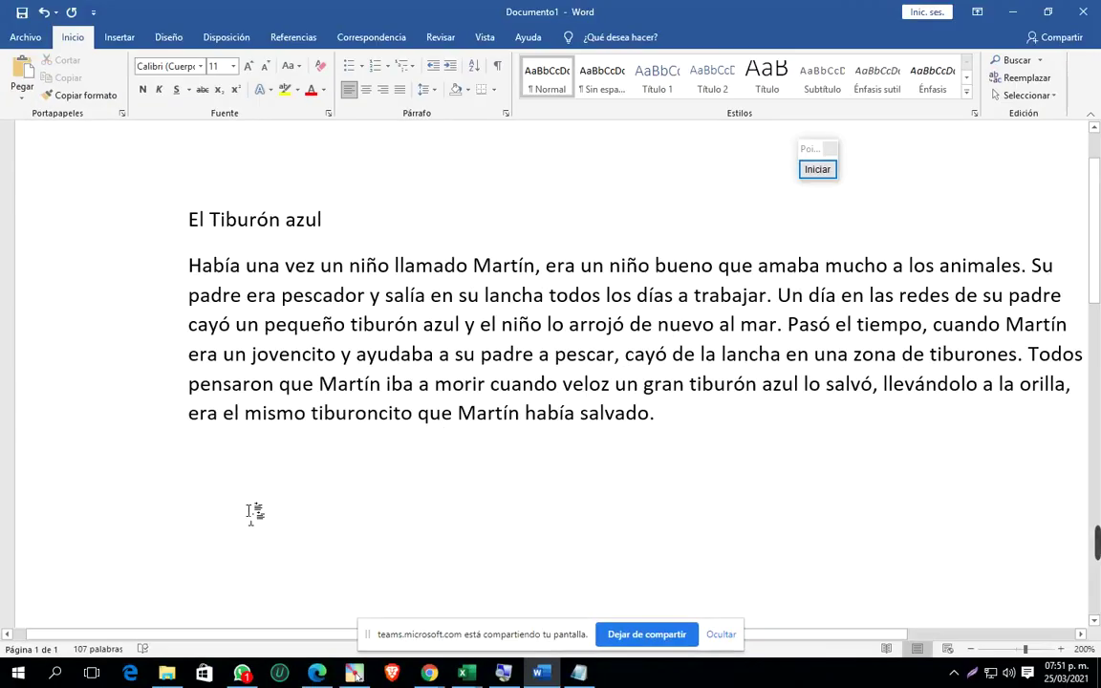
left_click(253, 511)
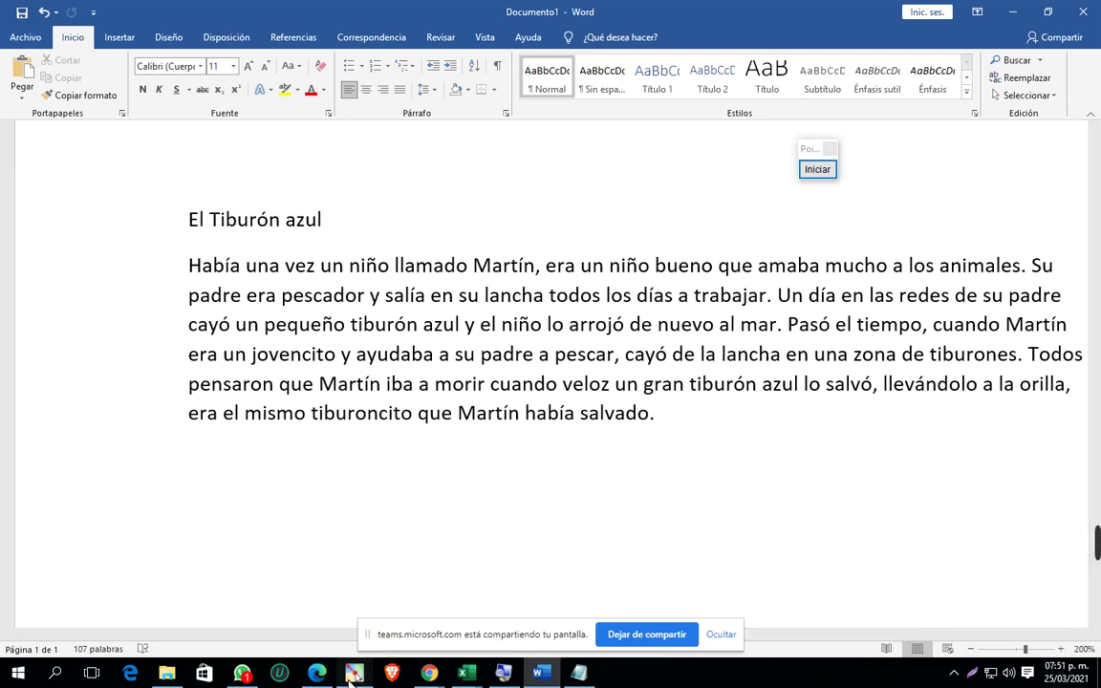
Draw a red annotation arrow across the screen with the pointer tool, then erase it.
left_click(817, 169)
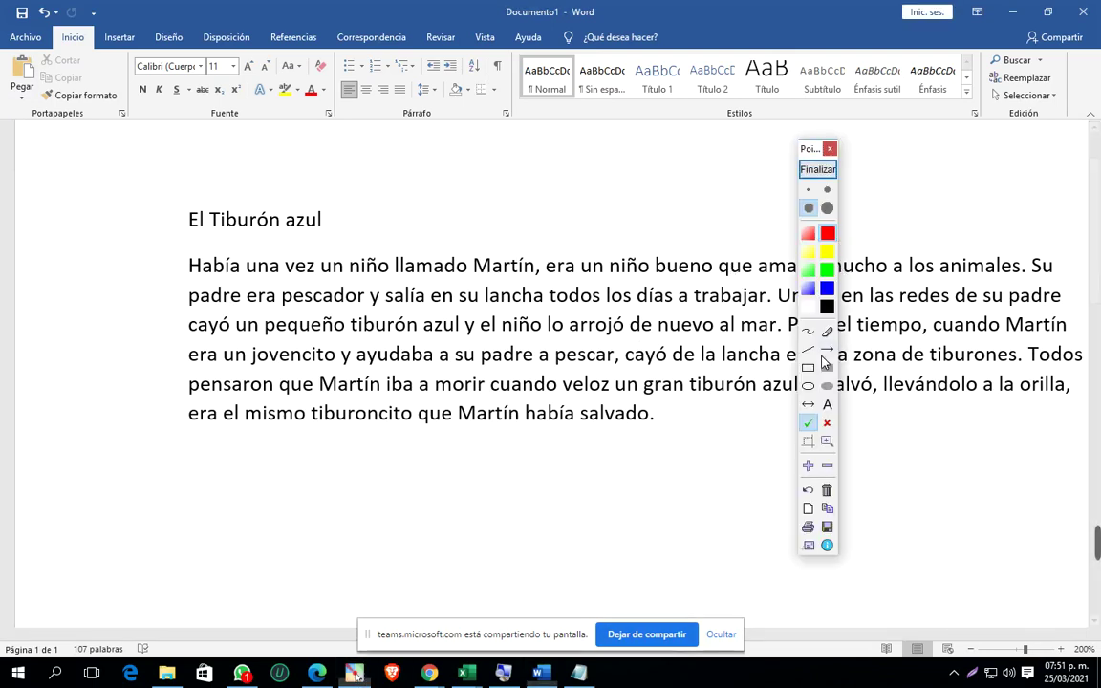
left_click(826, 350)
mouse_move(716, 513)
left_mouse_down()
mouse_move(55, 142)
mouse_move(35, 86)
left_mouse_up()
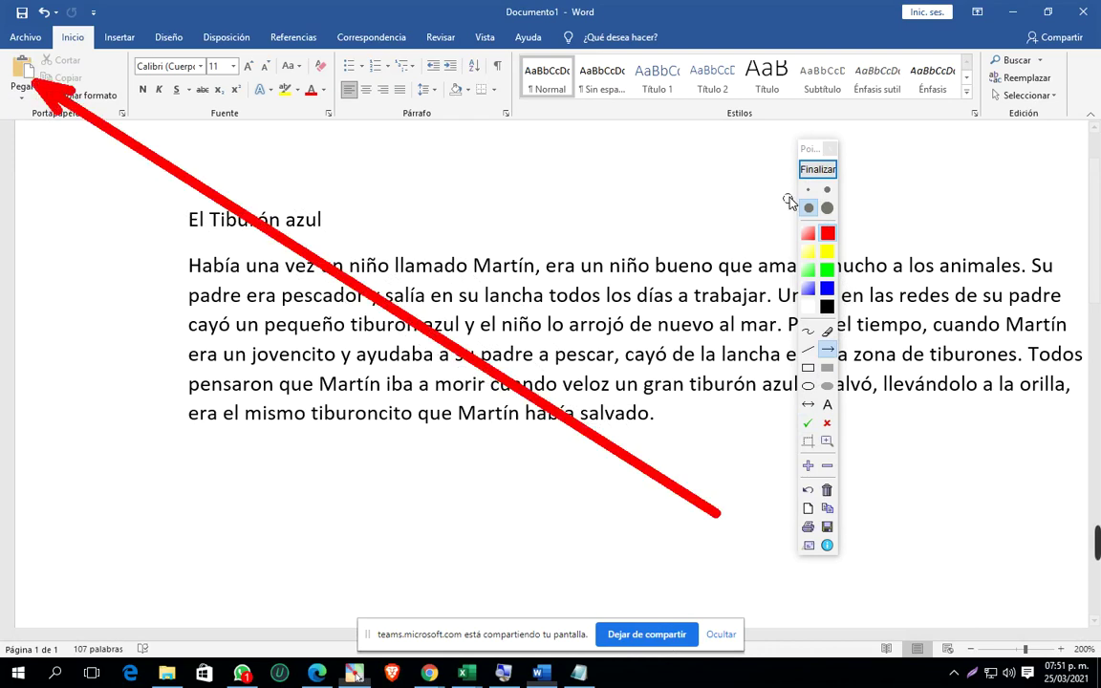
left_click(817, 169)
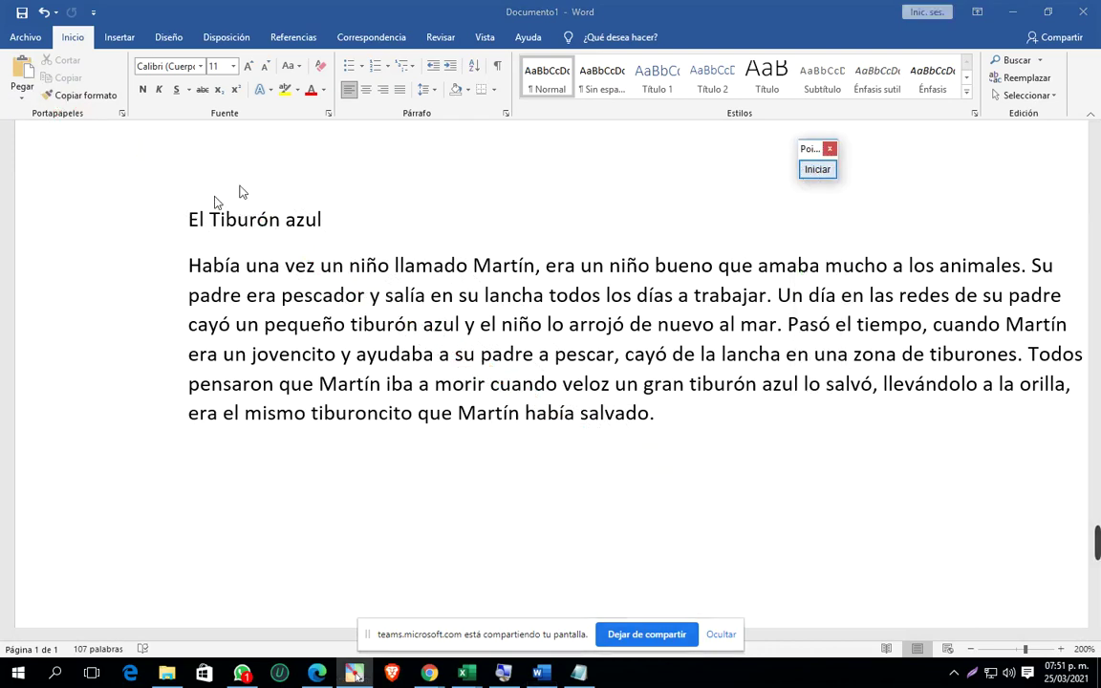
Paste three more copies of the story with Pegar, separated by blank lines, and zoom out to 93%.
left_click(21, 72)
scroll(304, 428, "up", 2)
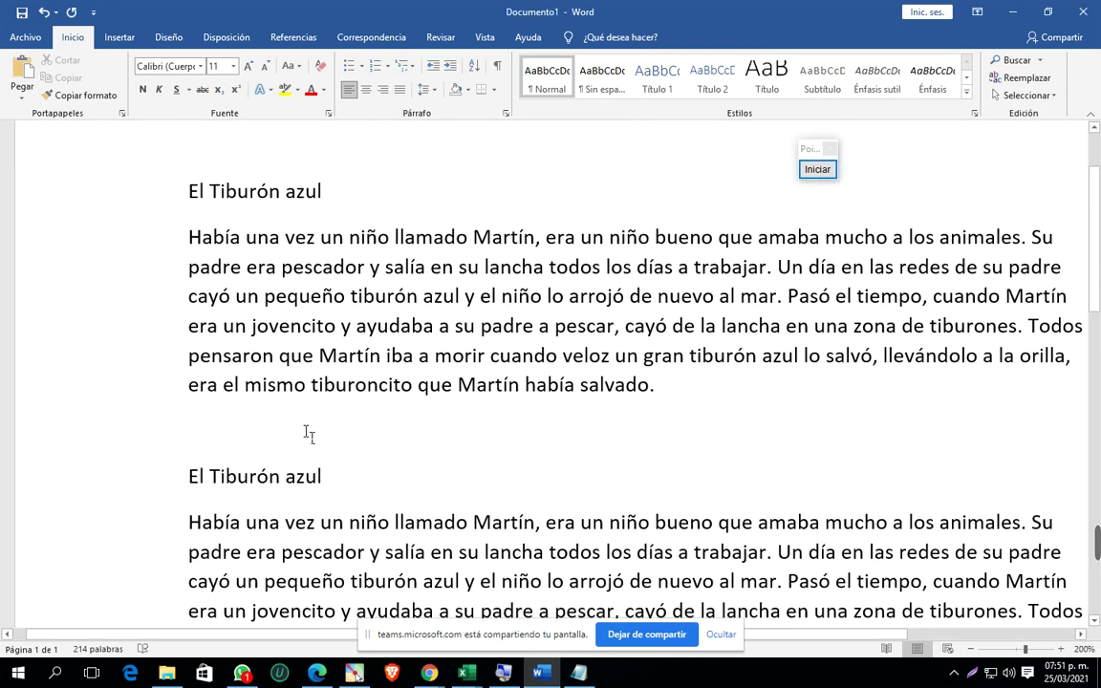
scroll(307, 430, "down", 1)
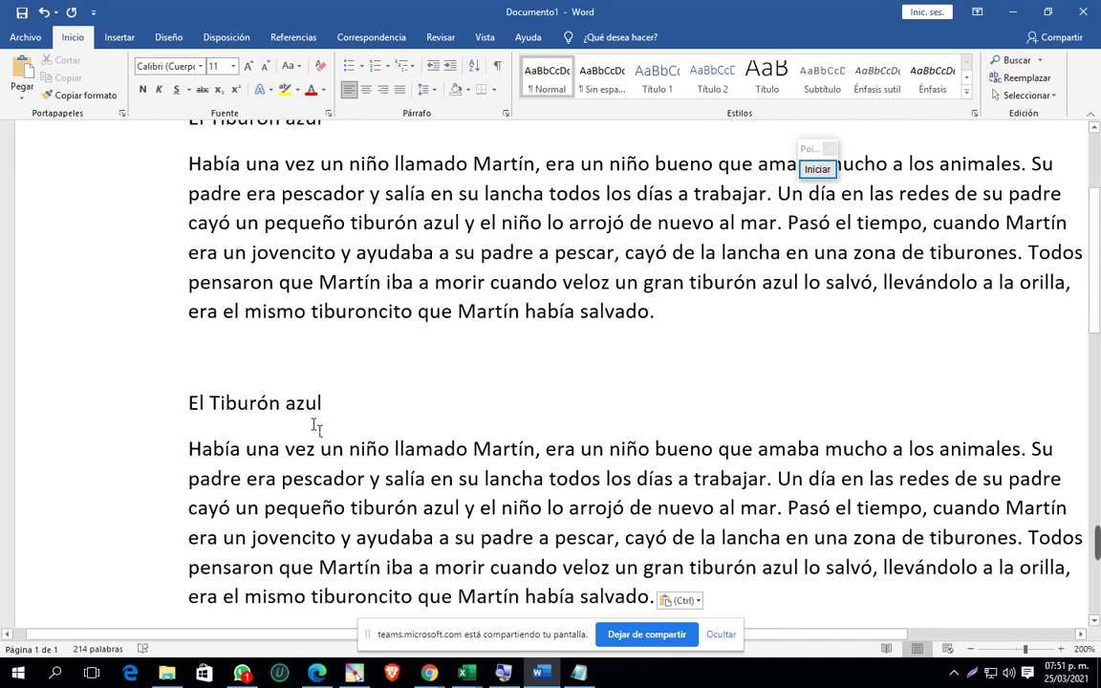
scroll(334, 516, "down", 2)
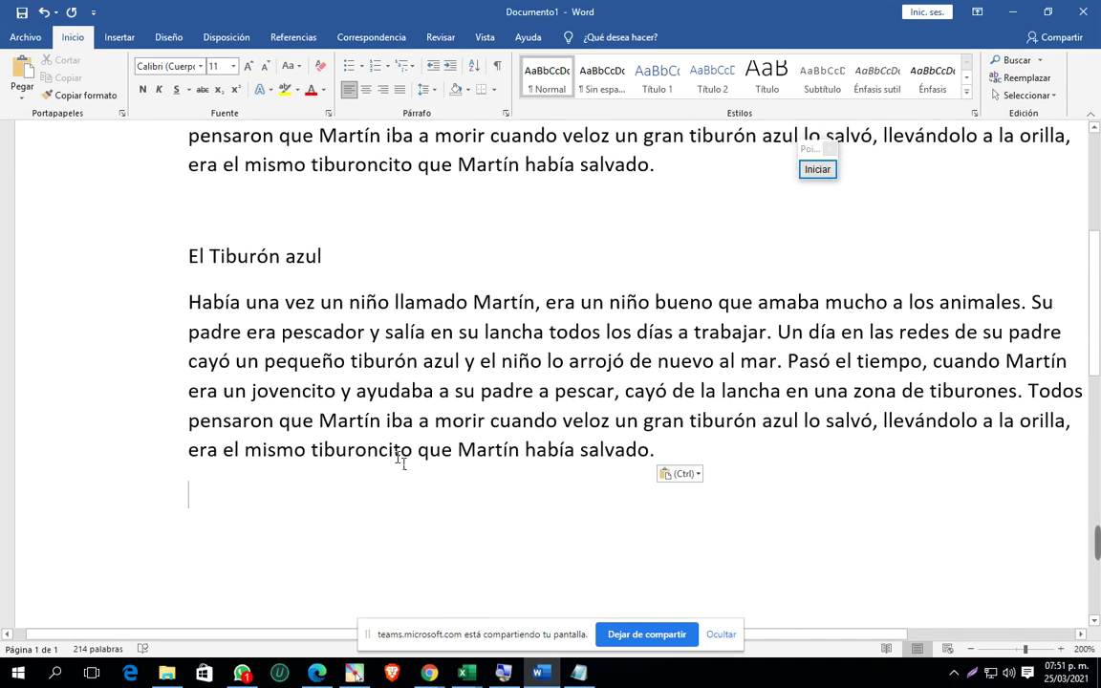
key("Return")
key("Return")
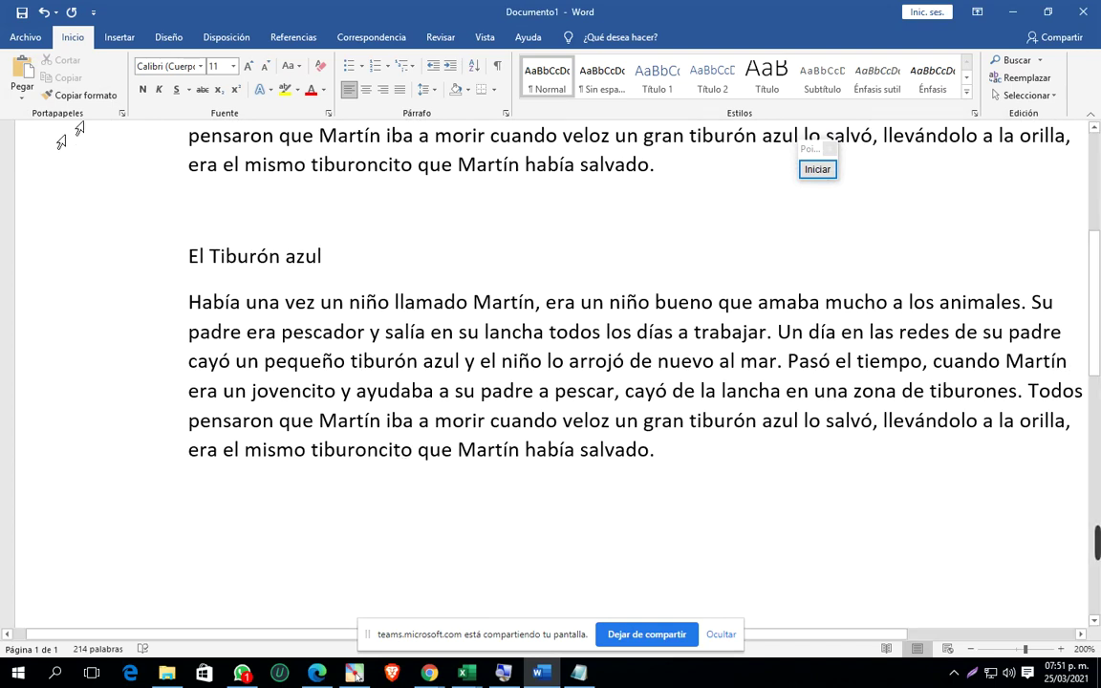
left_click(28, 71)
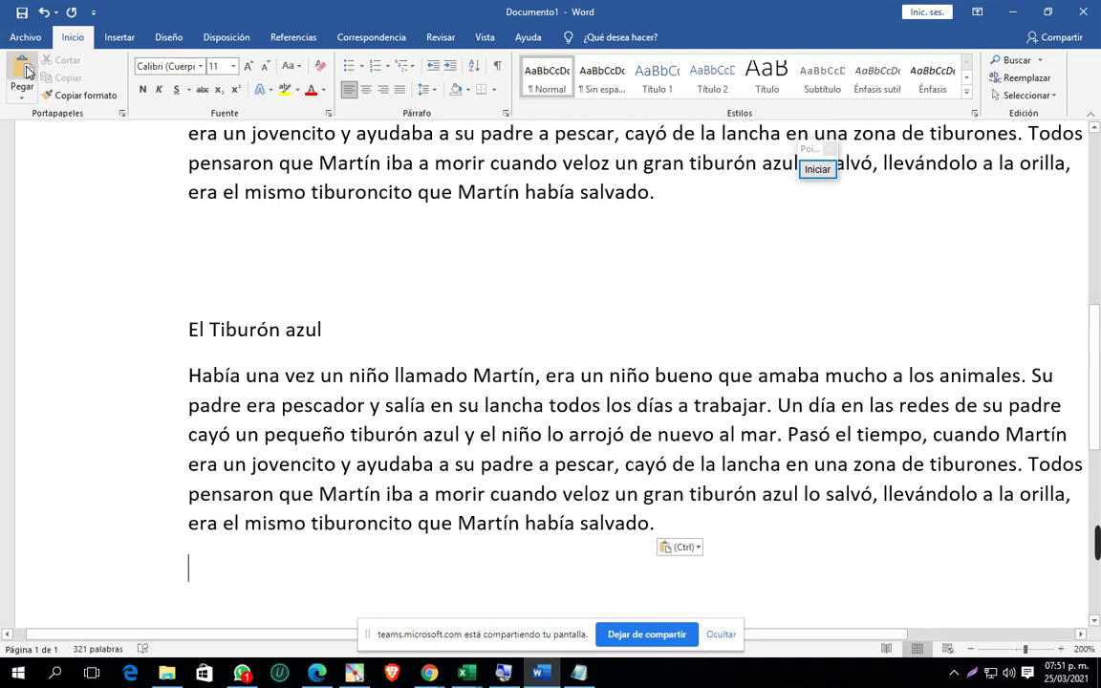
key("Return")
key("Return")
left_click(27, 72)
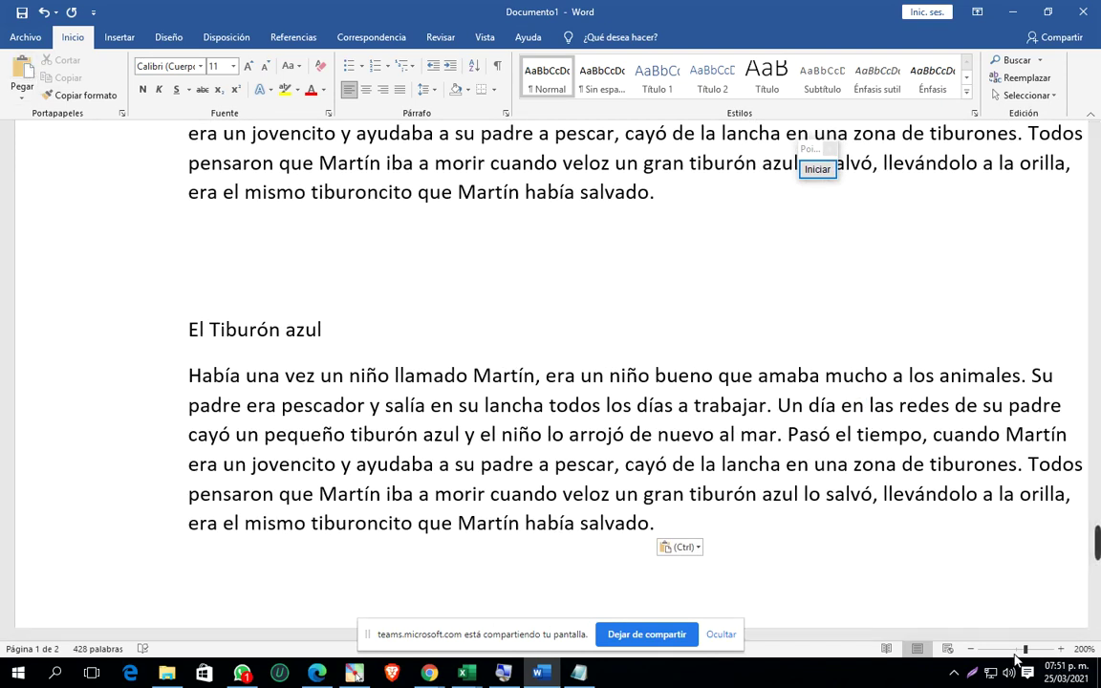
left_click_drag(1024, 649, 1013, 650)
scroll(877, 531, "up", 2)
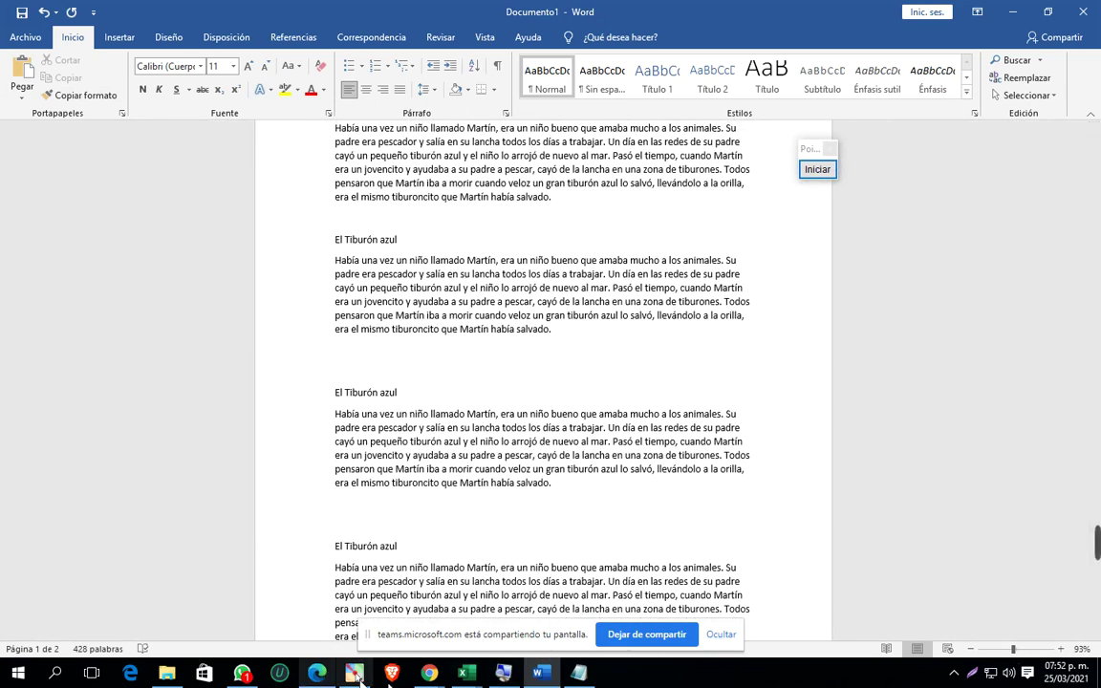
mouse_move(429, 674)
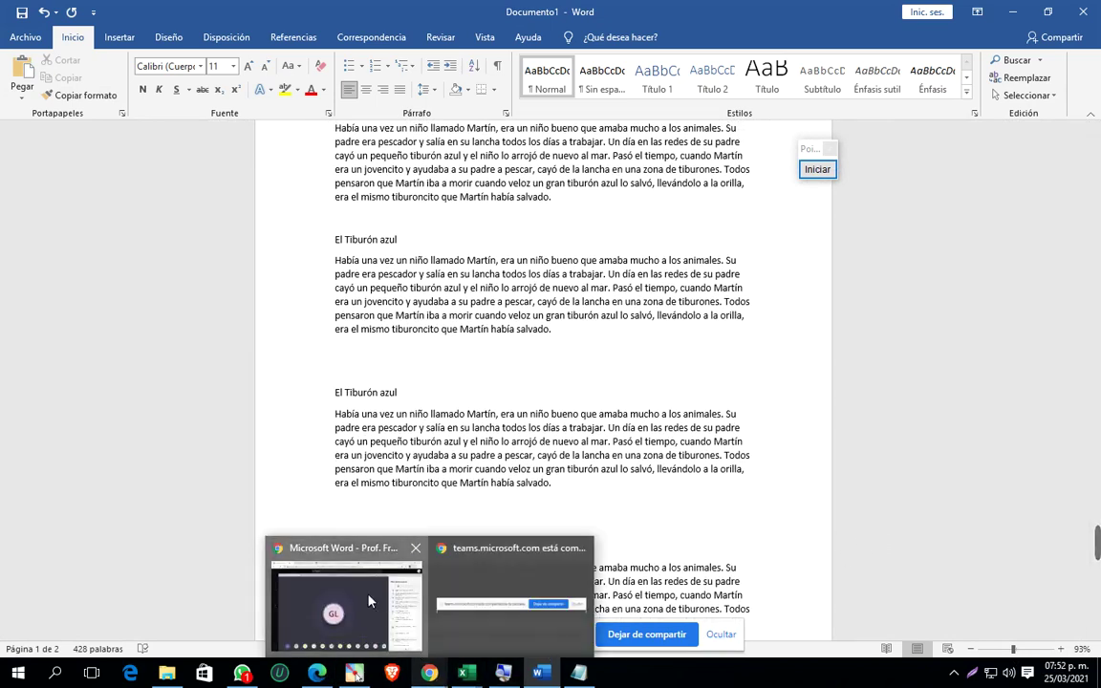
left_click(331, 533)
mouse_move(477, 564)
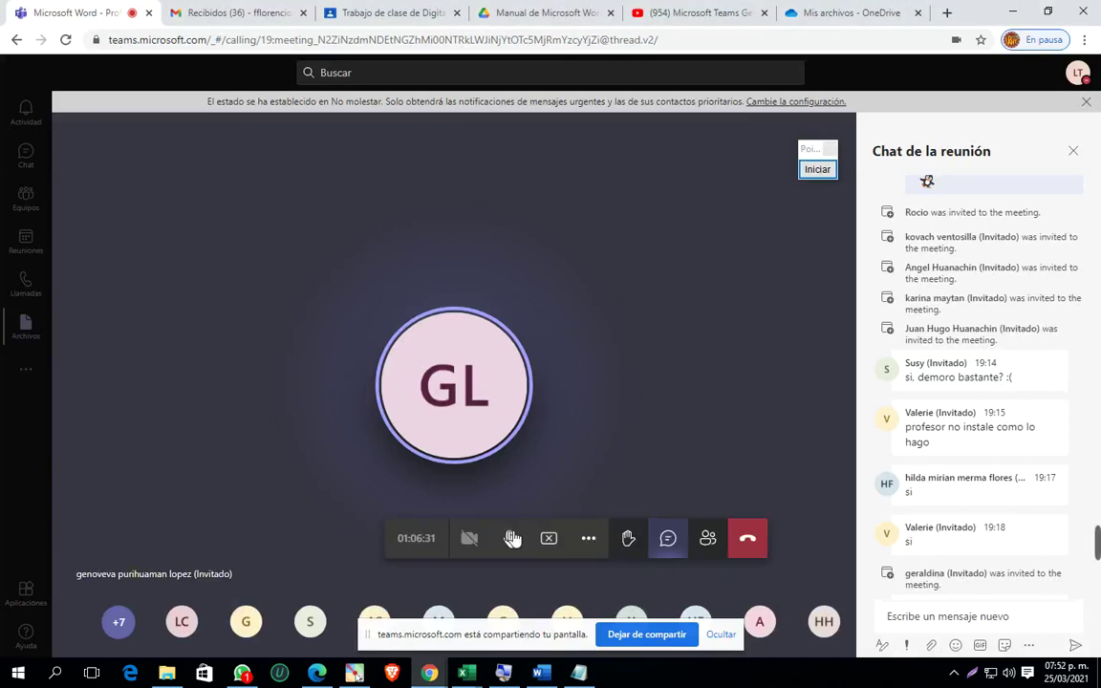
left_click(540, 672)
mouse_move(570, 676)
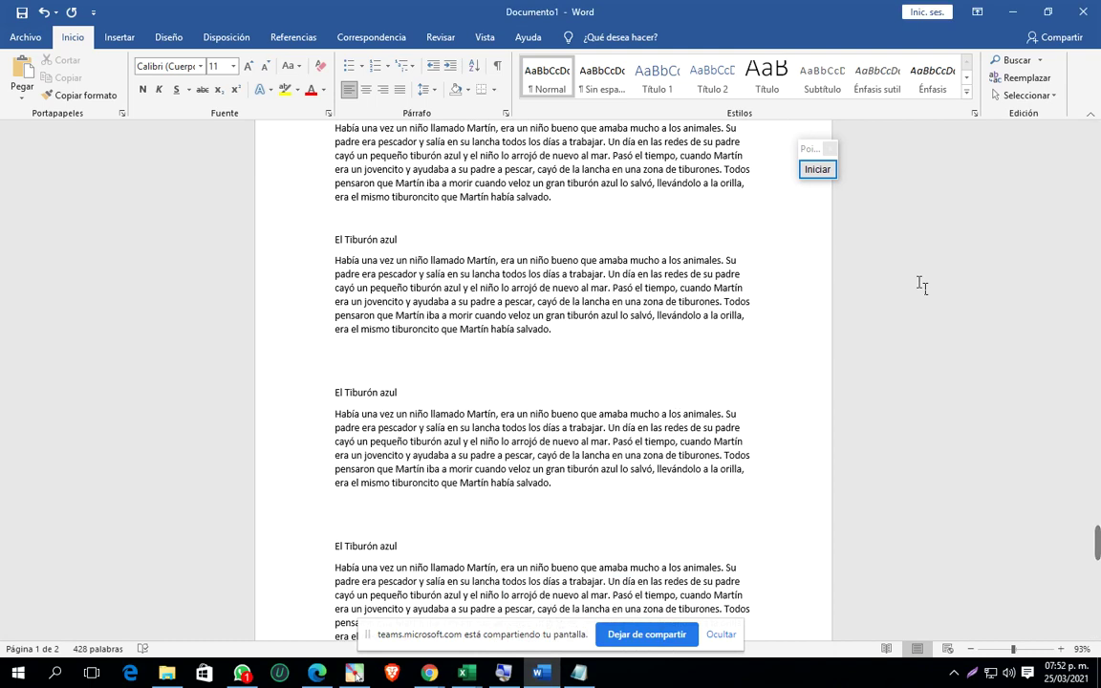
mouse_move(984, 540)
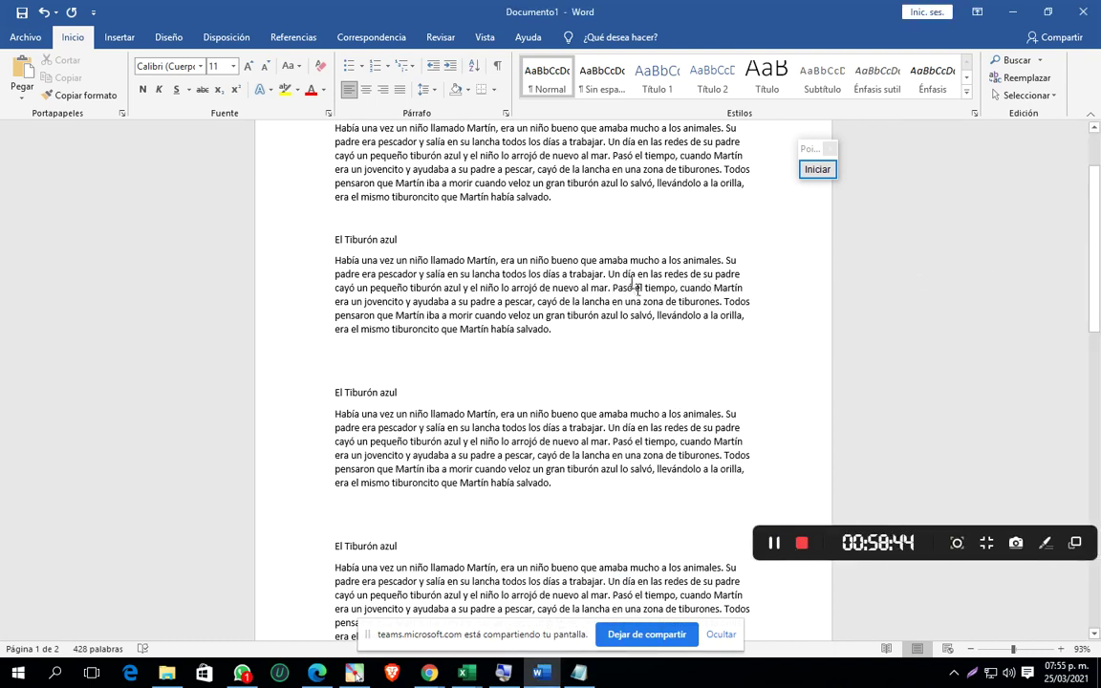
scroll(621, 373, "up", 2)
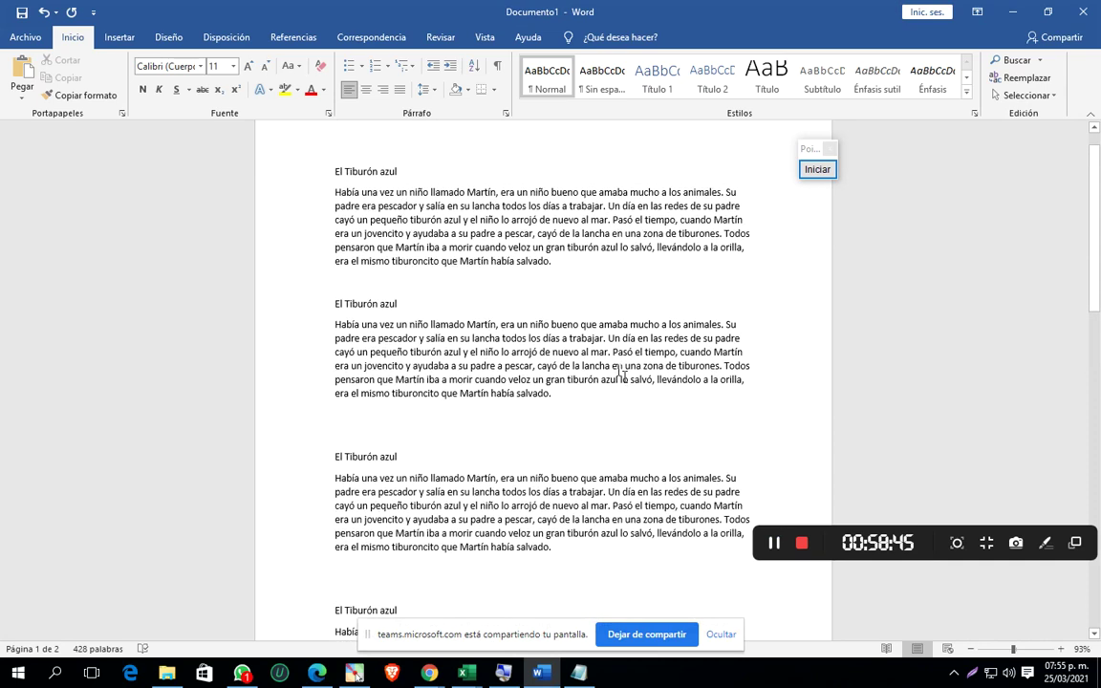
scroll(621, 374, "down", 10)
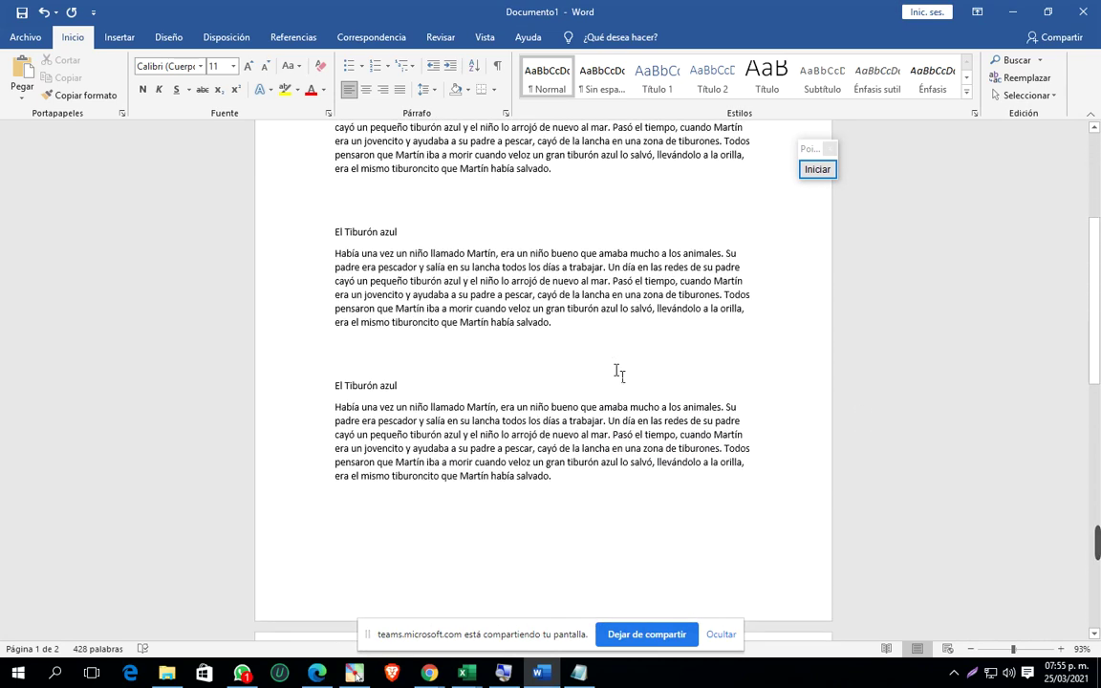
scroll(619, 373, "up", 3)
scroll(619, 373, "up", 2)
scroll(619, 375, "up", 2)
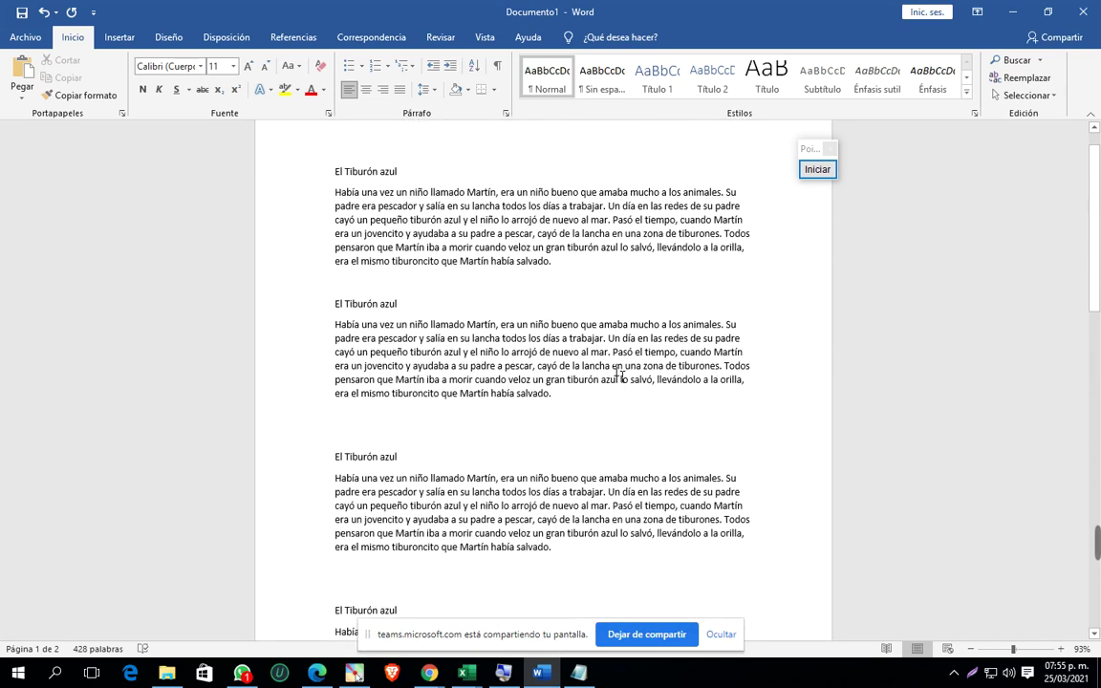
scroll(619, 374, "down", 2)
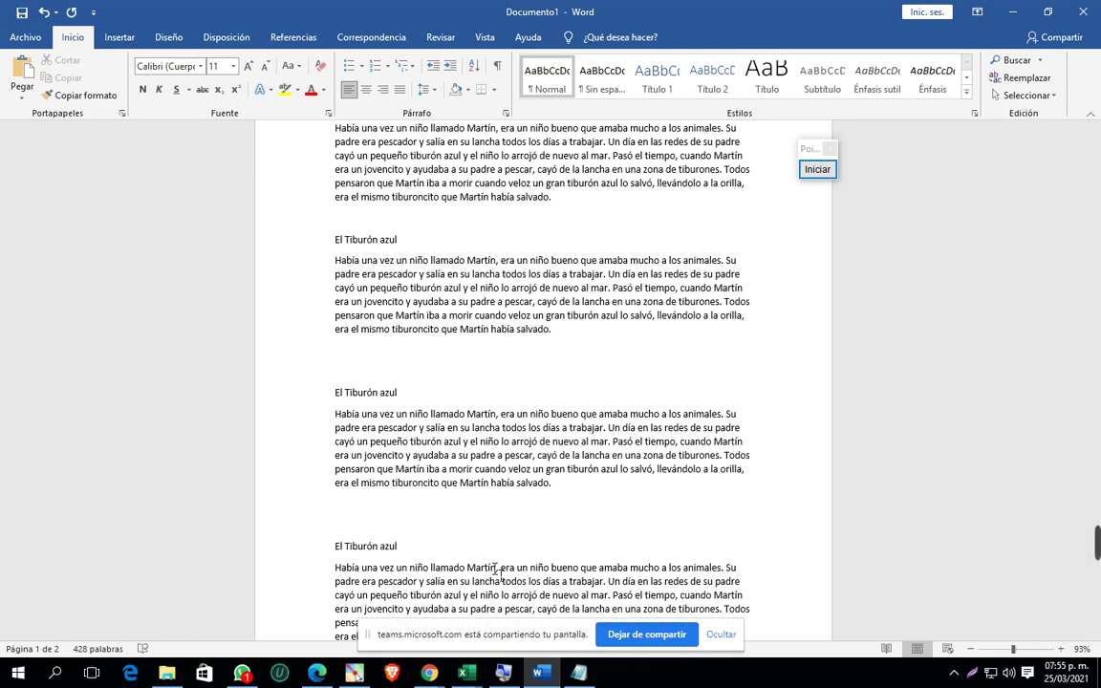
Paste a fifth and a sixth copy of the story at the end of the document.
scroll(497, 593, "down", 2)
scroll(499, 611, "down", 2)
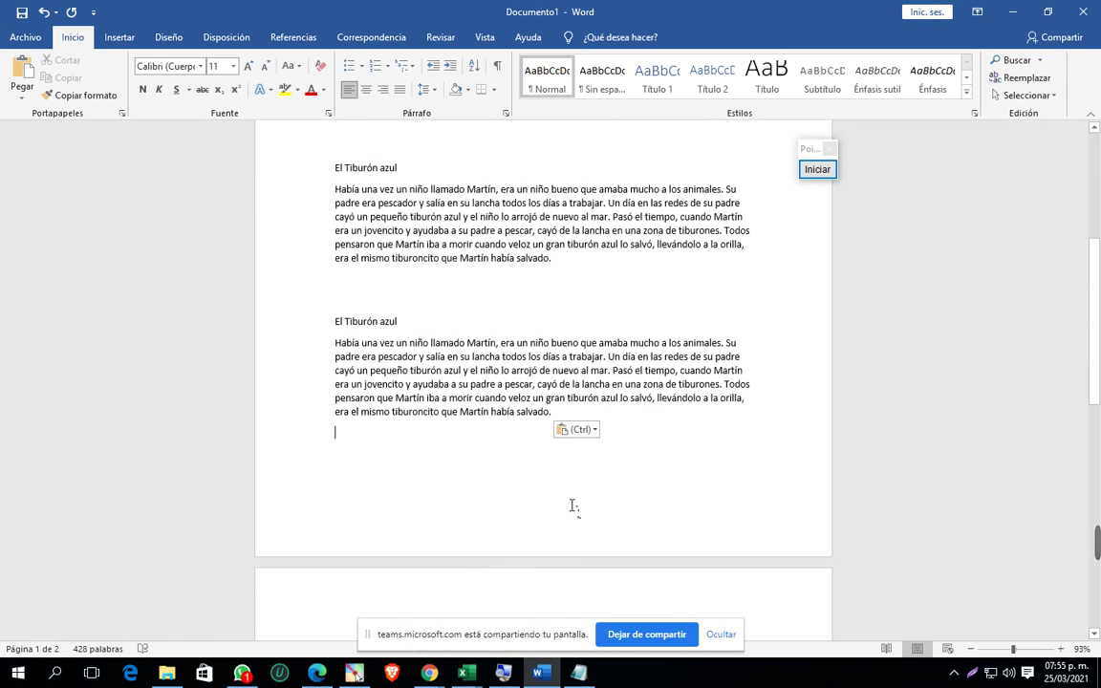
scroll(574, 505, "up", 3)
scroll(574, 504, "up", 2)
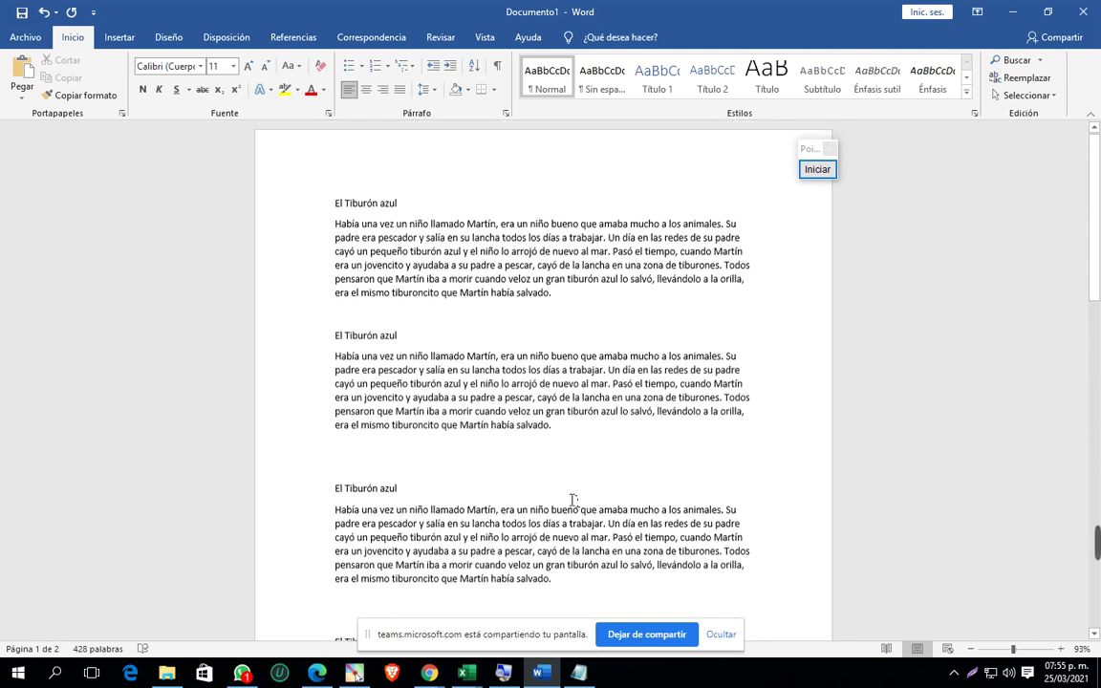
scroll(528, 318, "up", 1)
scroll(528, 318, "down", 2)
scroll(529, 317, "down", 2)
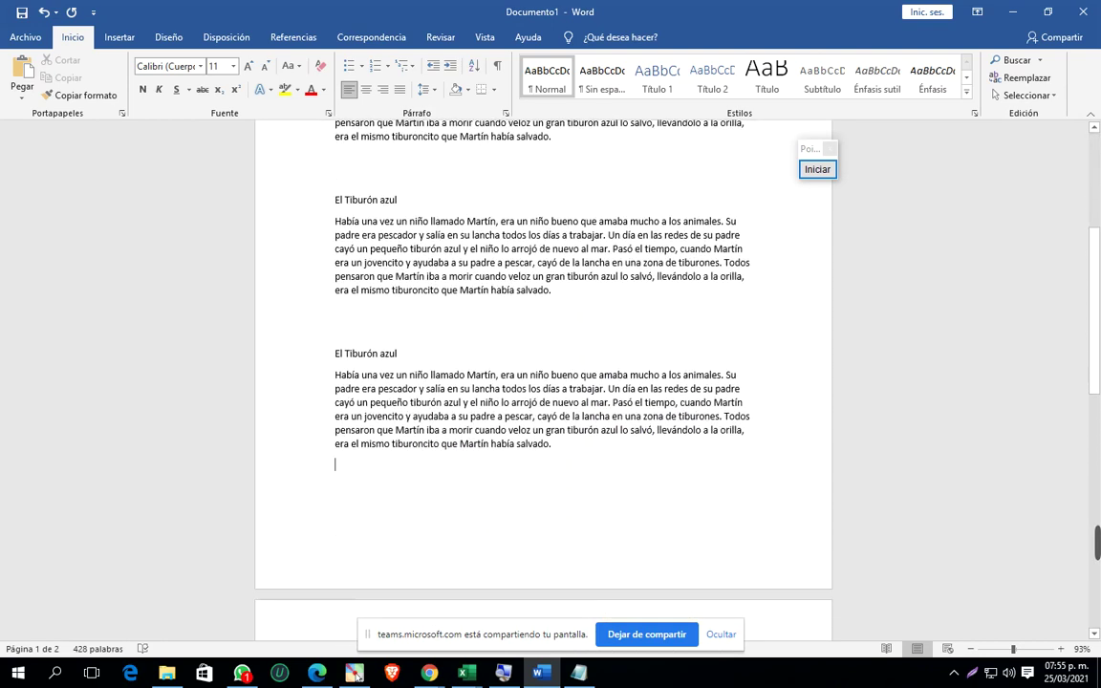
type("El Tiburón azul Había una vez un niño llamado Martín, era un niño bueno que amaba mucho a los animales. Su padre era pescador y salía en su lancha todos los días a trabajar. Un día en las redes de su padre cayó un pequeño tiburón azul y el niño lo arrojó de nuevo al mar. Pasó el tiempo, cuando Martín era un jovencito y ayudaba a su padre a pescar, cayó de la lancha en una zona de tiburones. Todos pensaron que Martín iba a morir cuando veloz un gran tiburón azul lo salvó, llevándolo a la orilla, era el mismo tiburoncito que Martín había salvado.")
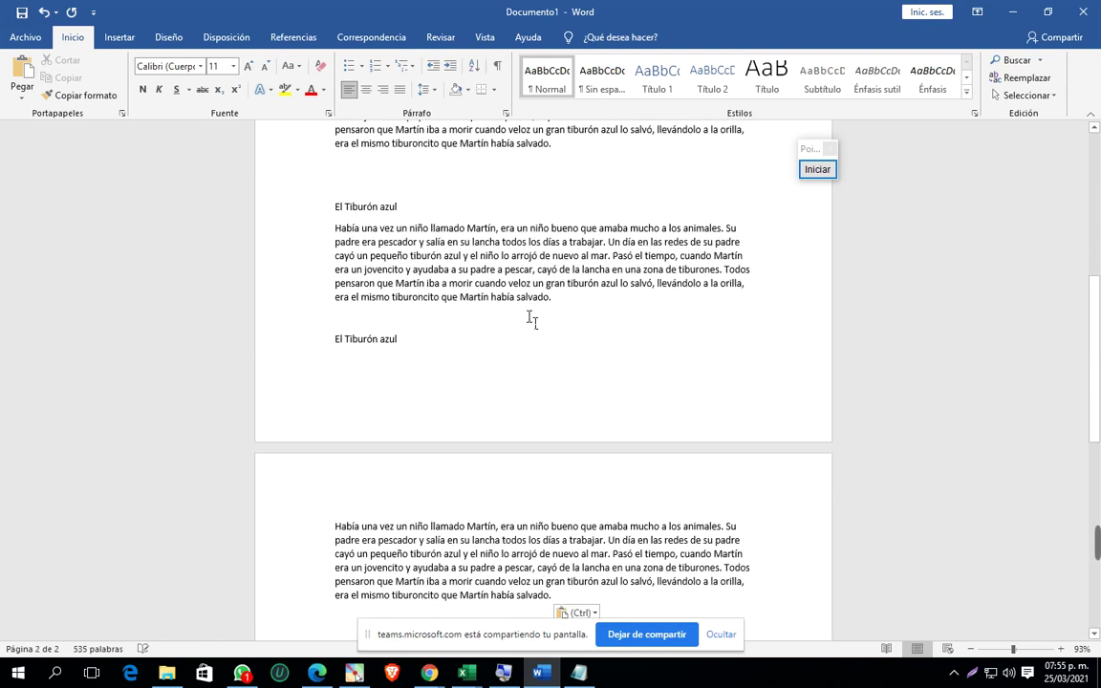
type("El Tiburón azul Había una vez un niño llamado Martín, era un niño bueno que amaba mucho a los animales. Su padre era pescador y salía en su lancha todos los días a trabajar. Un día en las redes de su padre cayó un pequeño tiburón azul y el niño lo arrojó de nuevo al mar. Pasó el tiempo, cuando Martín era un jovencito y ayudaba a su padre a pescar, cayó de la lancha en una zona de tiburones. Todos pensaron que Martín iba a morir cuando veloz un gran tiburón azul lo salvó, llevándolo a la orilla, era el mismo tiburoncito que Martín había salvado.")
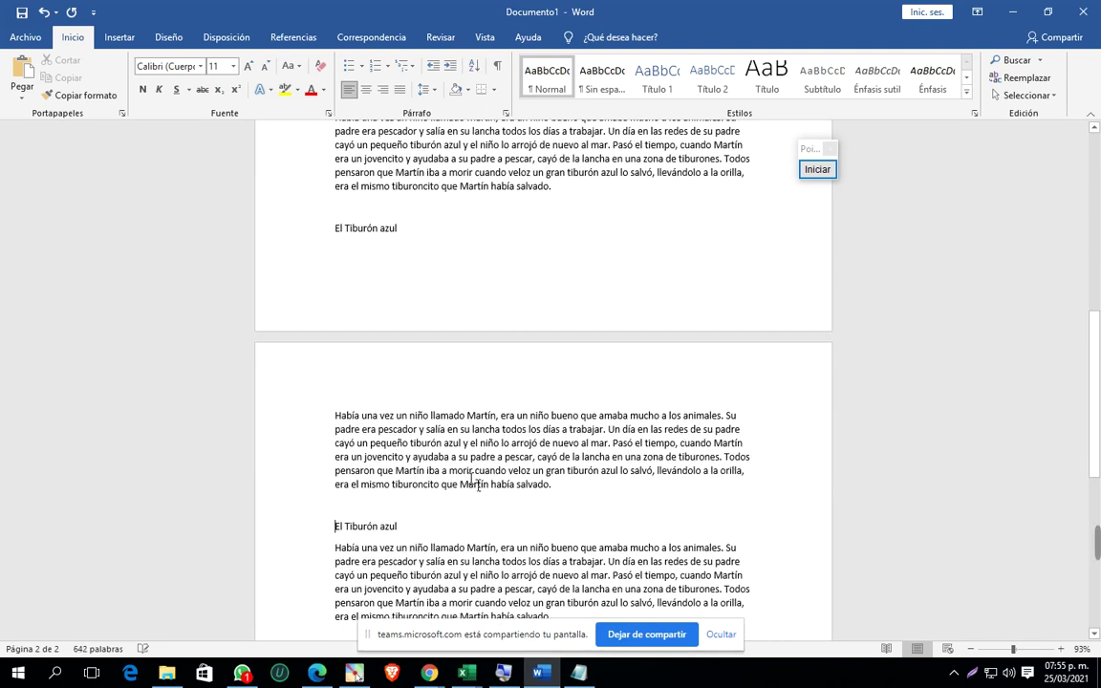
Scroll through the two pages to review the six 'El Tiburón azul' copies.
scroll(497, 486, "up", 3)
scroll(514, 488, "up", 2)
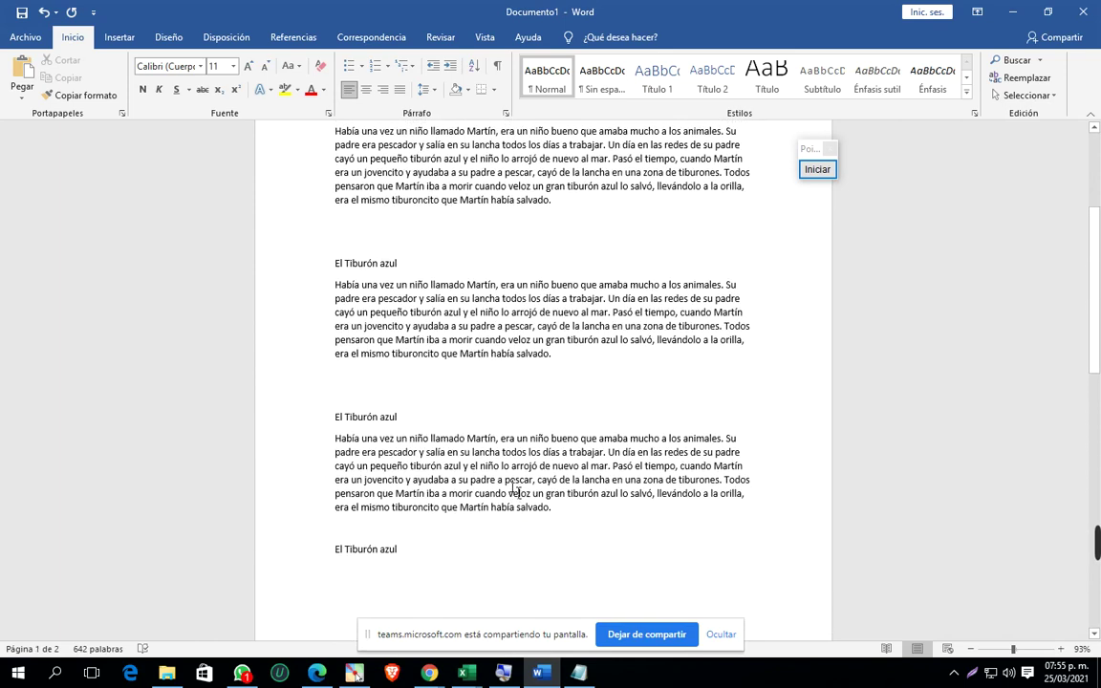
scroll(506, 477, "up", 2)
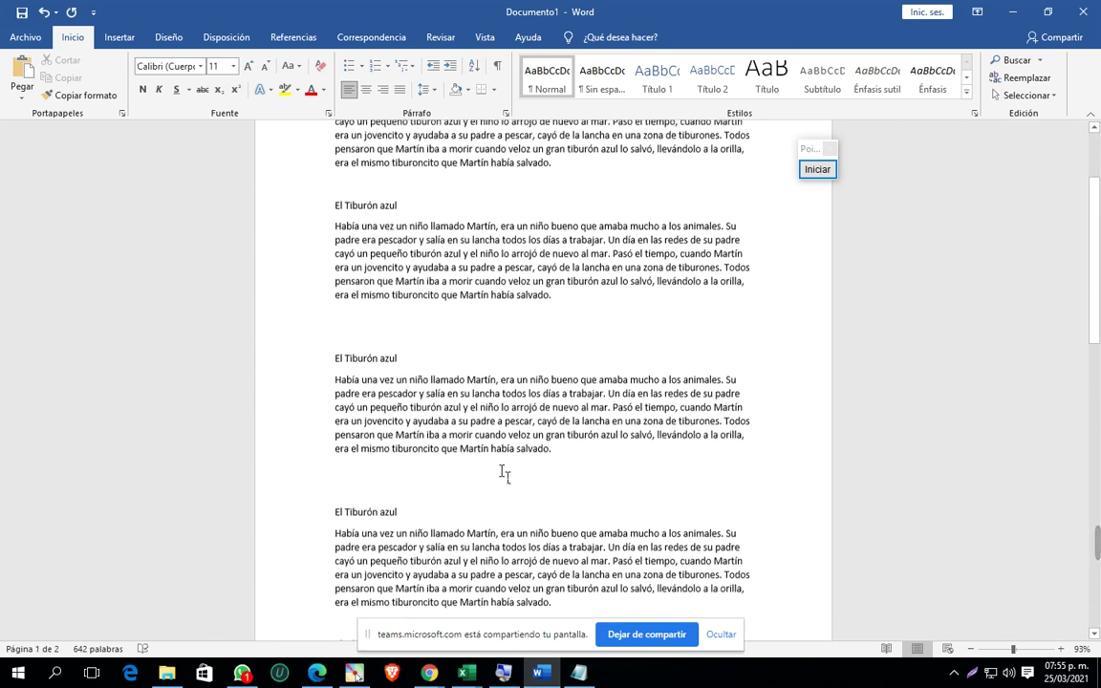
scroll(504, 474, "up", 2)
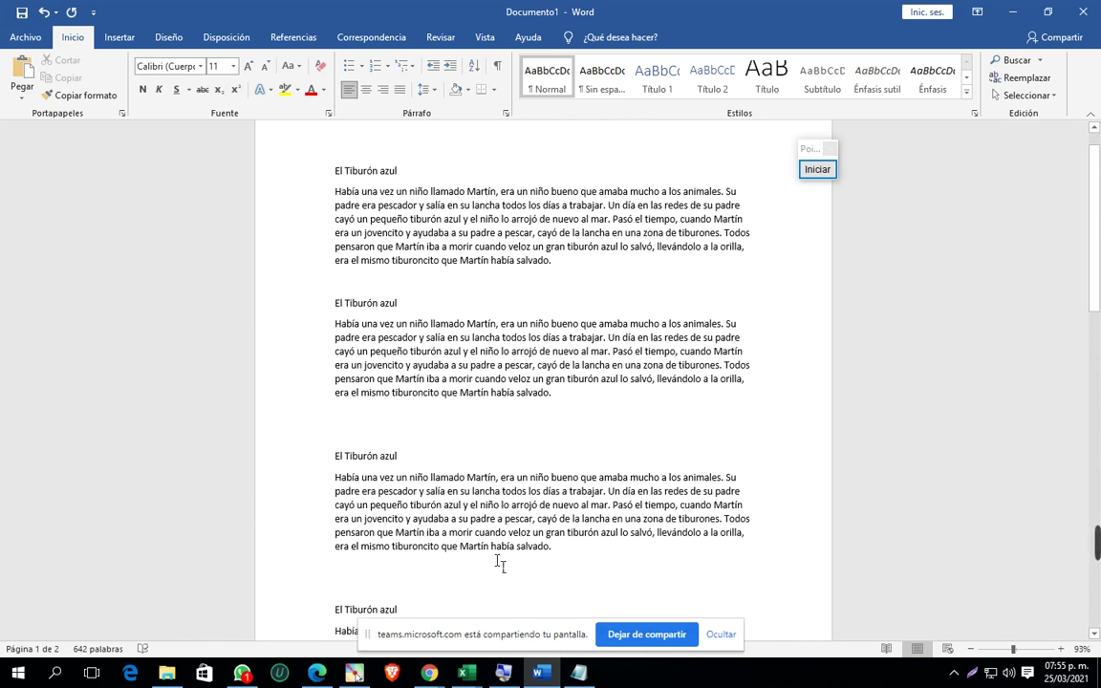
scroll(497, 560, "down", 2)
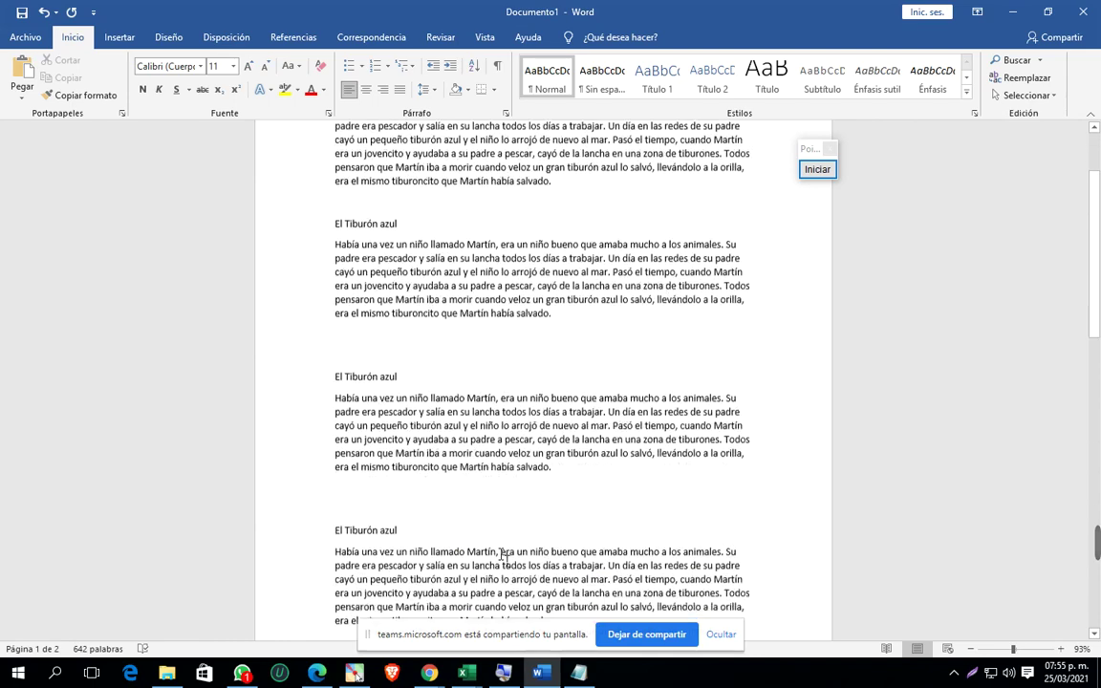
scroll(499, 559, "down", 2)
scroll(502, 557, "down", 2)
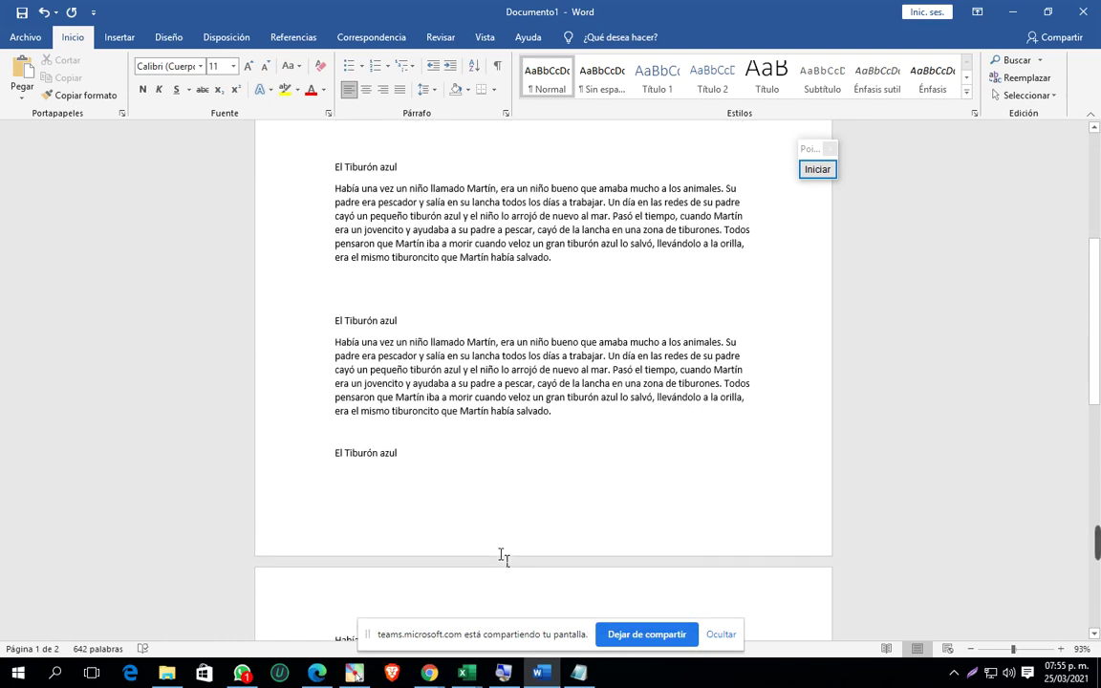
scroll(502, 558, "up", 2)
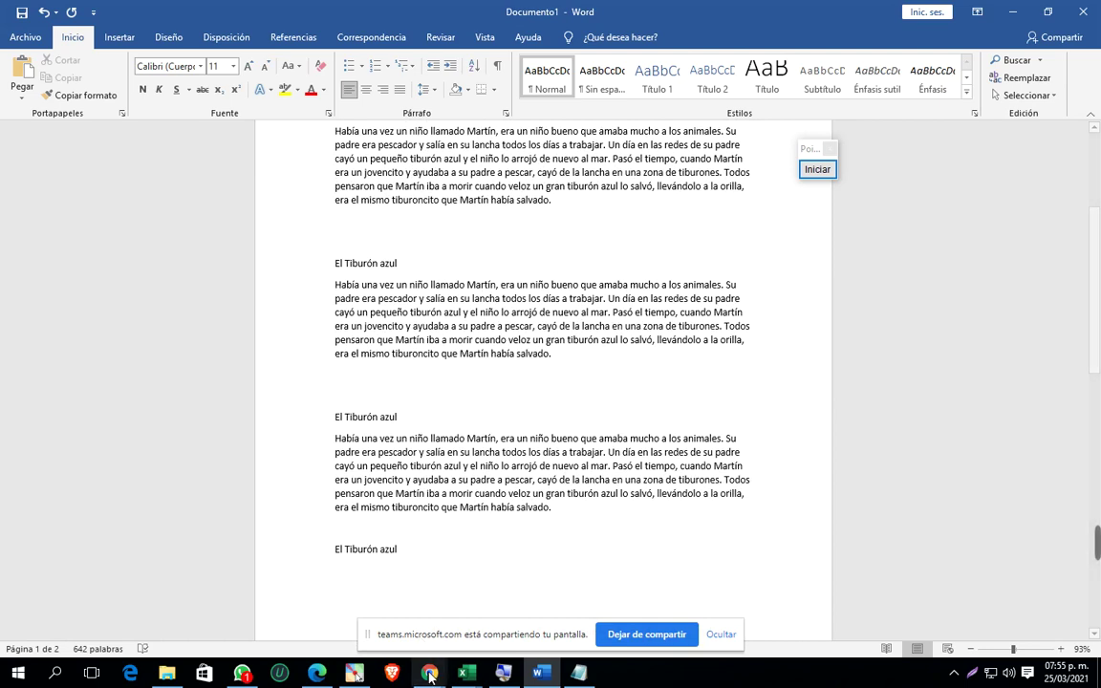
mouse_move(437, 676)
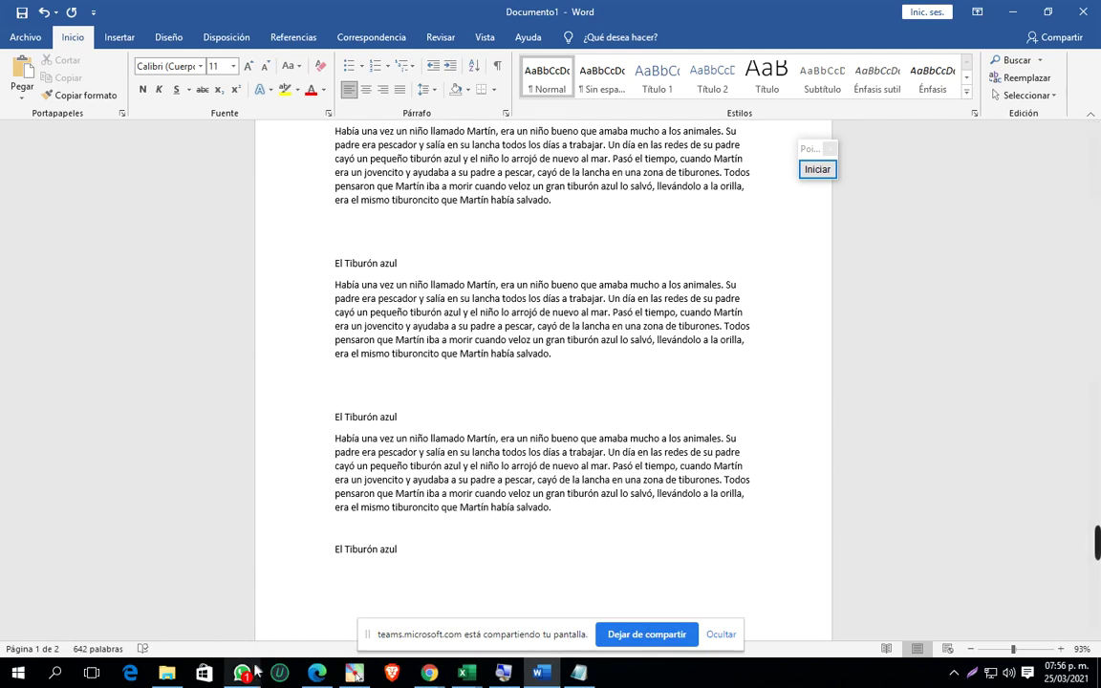
mouse_move(244, 671)
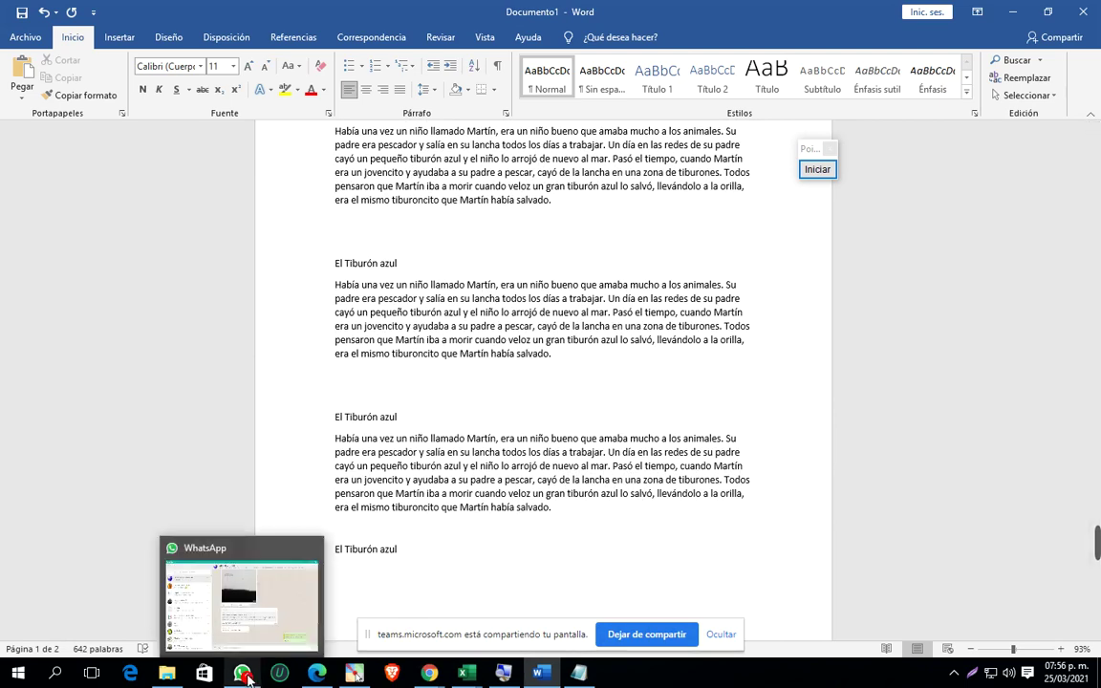
left_click(587, 425)
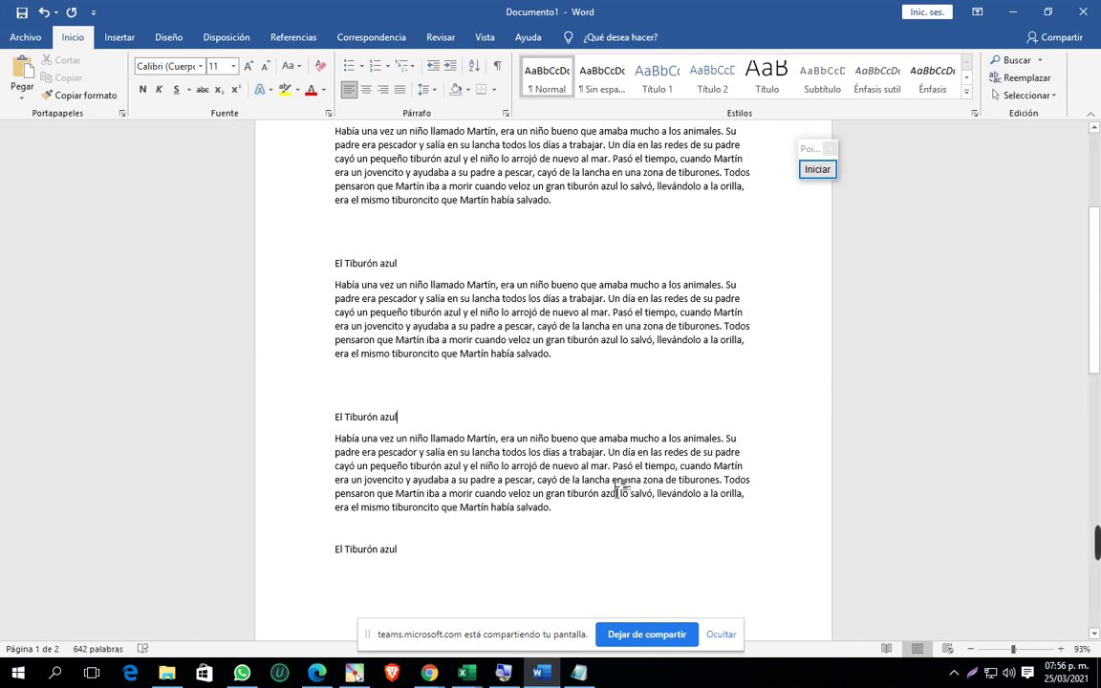
scroll(619, 487, "up", 4)
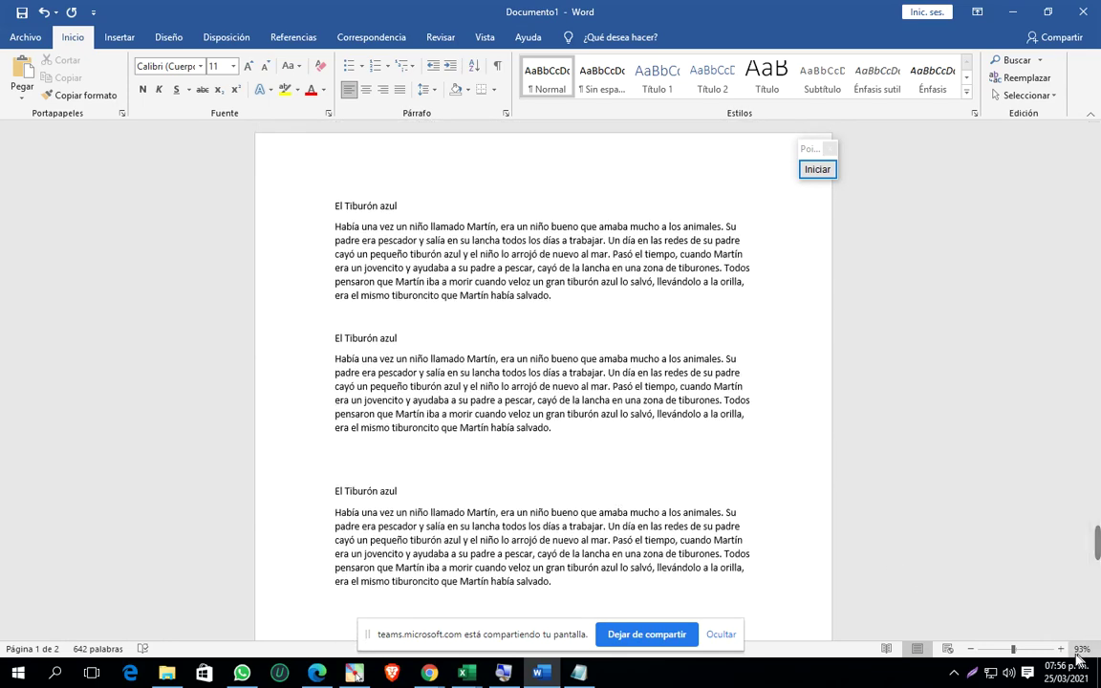
Zoom the document view in step by step until it reaches 140%.
left_click(1060, 649)
left_click(1060, 649)
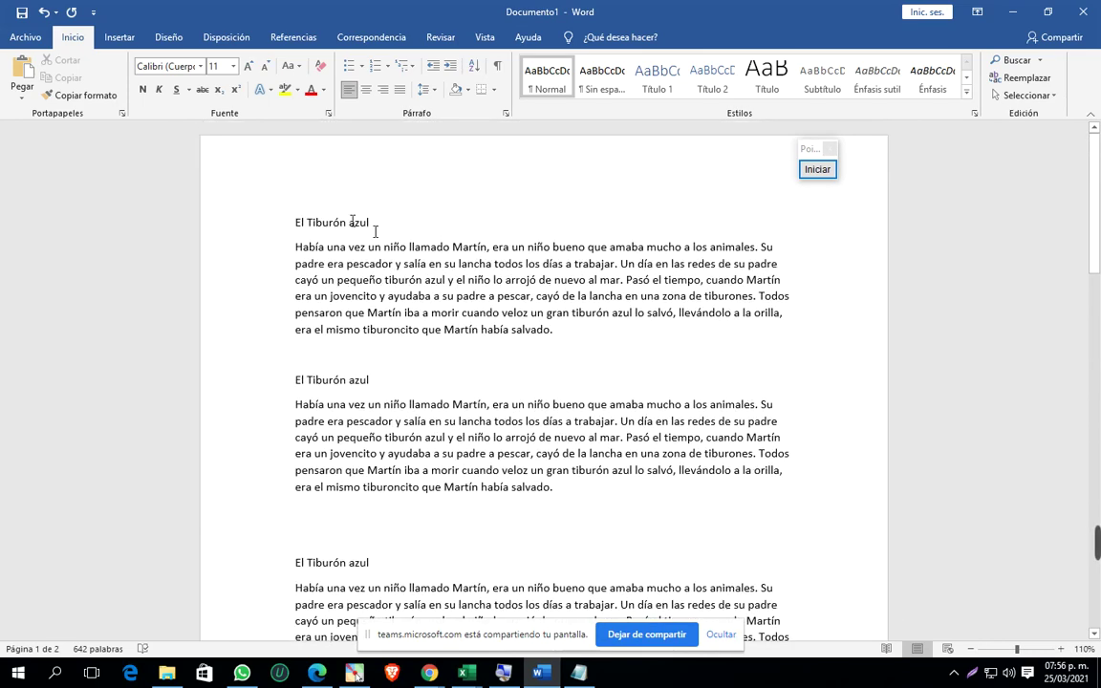
mouse_move(295, 222)
left_mouse_down()
mouse_move(550, 287)
mouse_move(593, 330)
left_mouse_up()
left_click(487, 296)
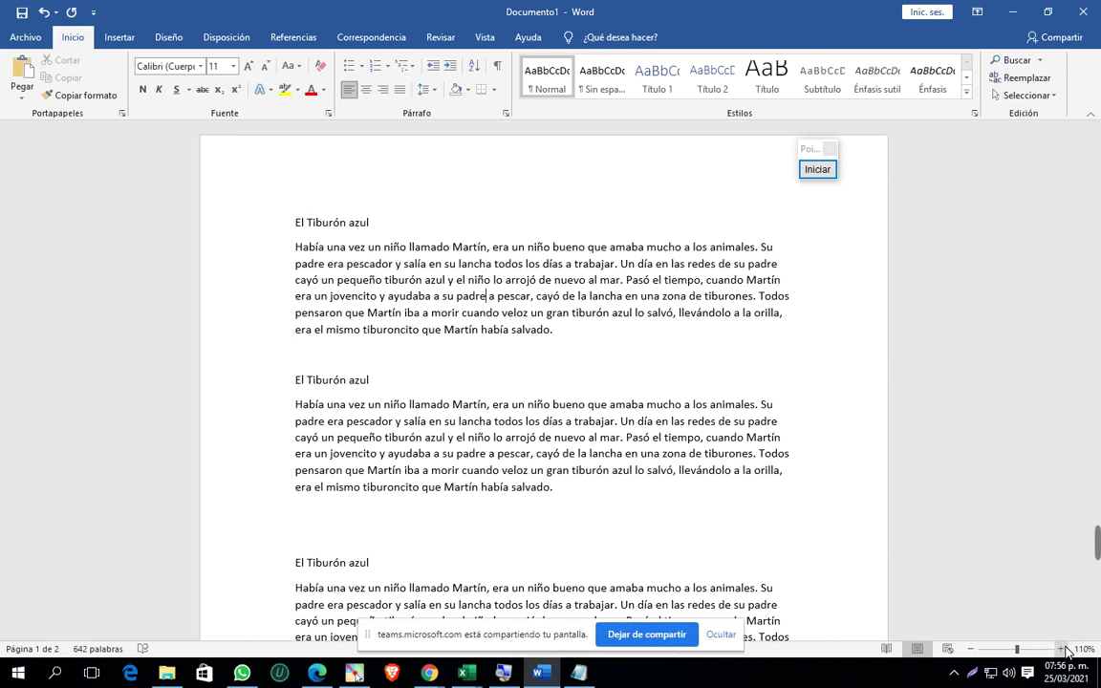
left_click(1062, 649)
left_click(1061, 649)
left_click(1061, 648)
scroll(814, 571, "up", 1)
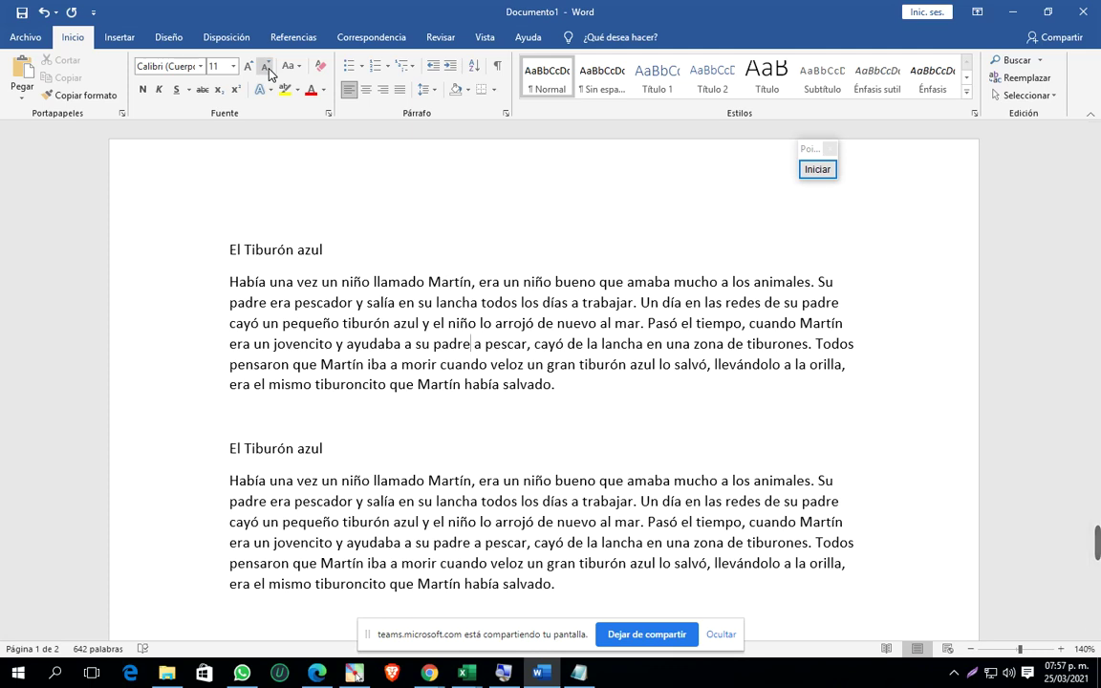
left_click_drag(233, 240, 356, 249)
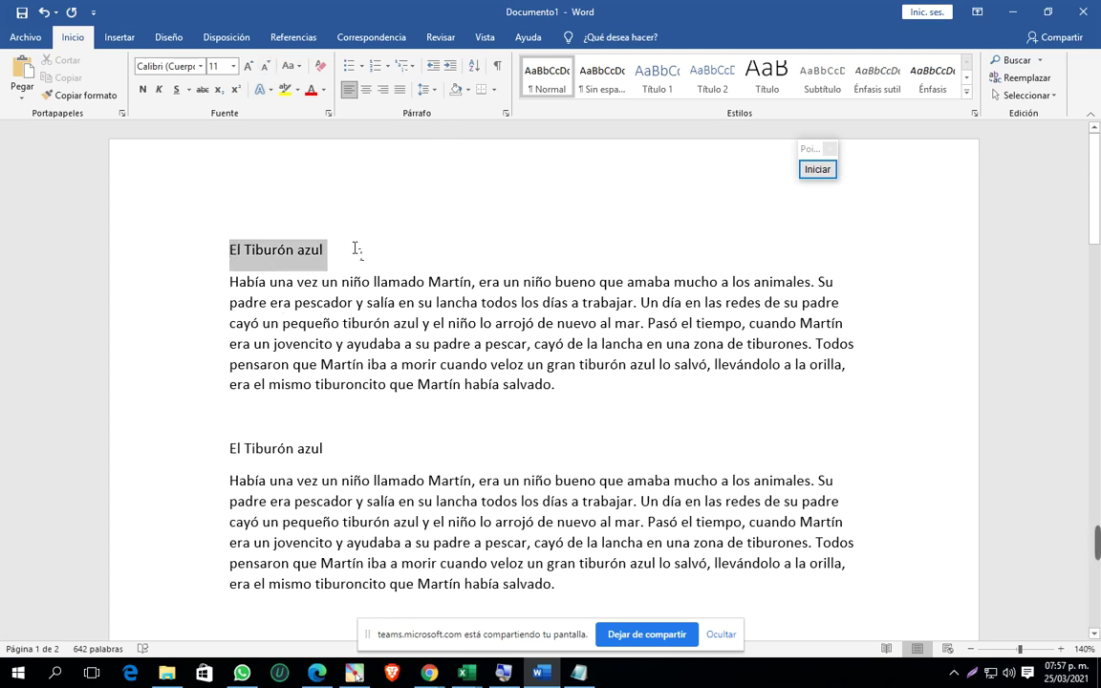
left_click(410, 268)
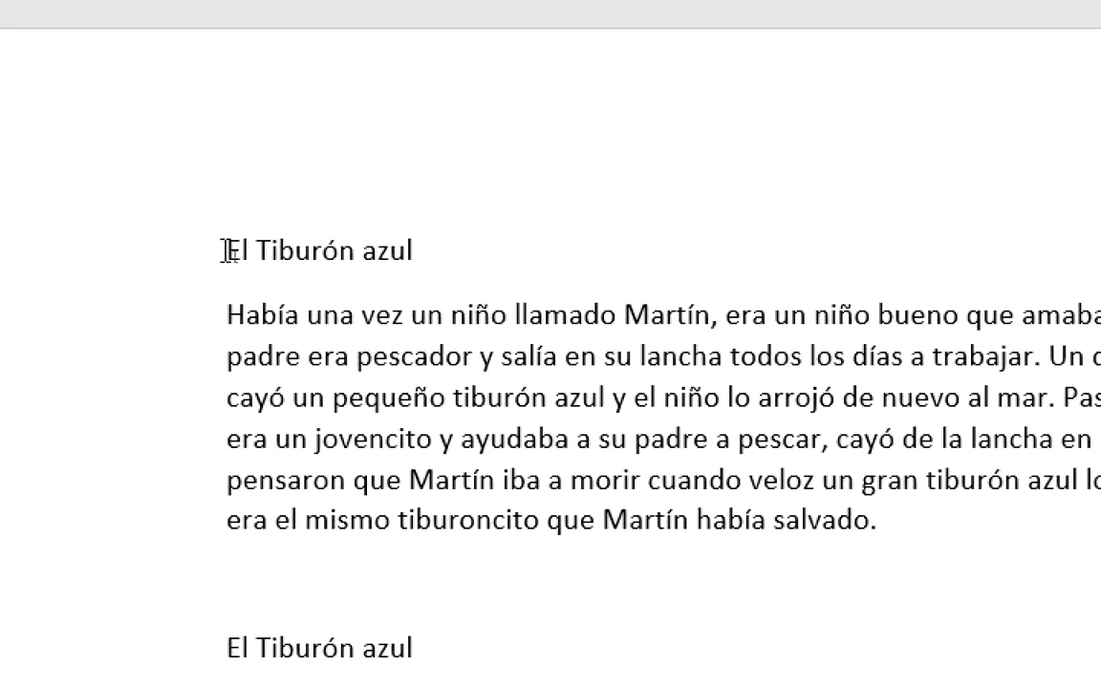
left_click_drag(227, 251, 486, 250)
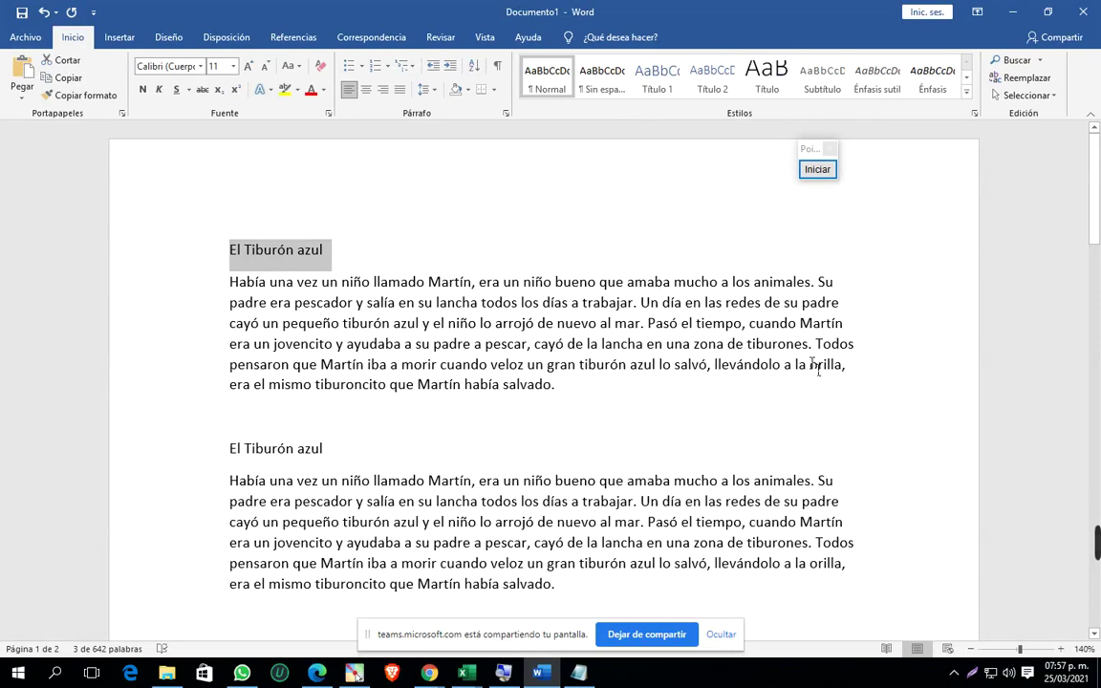
left_click(817, 169)
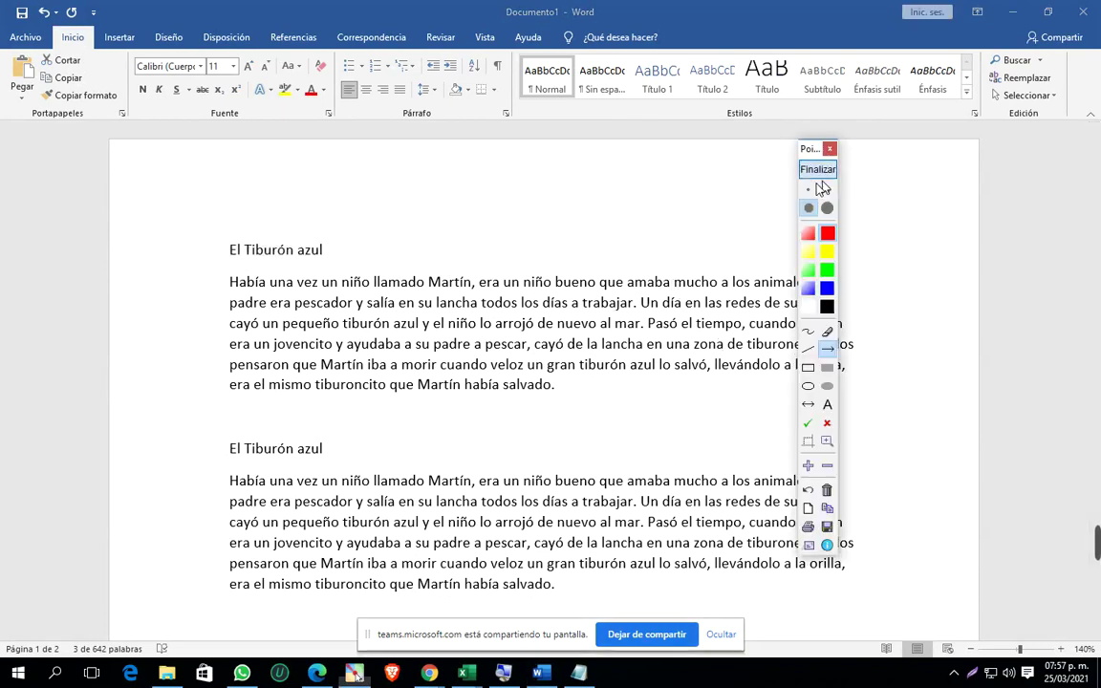
left_click(809, 367)
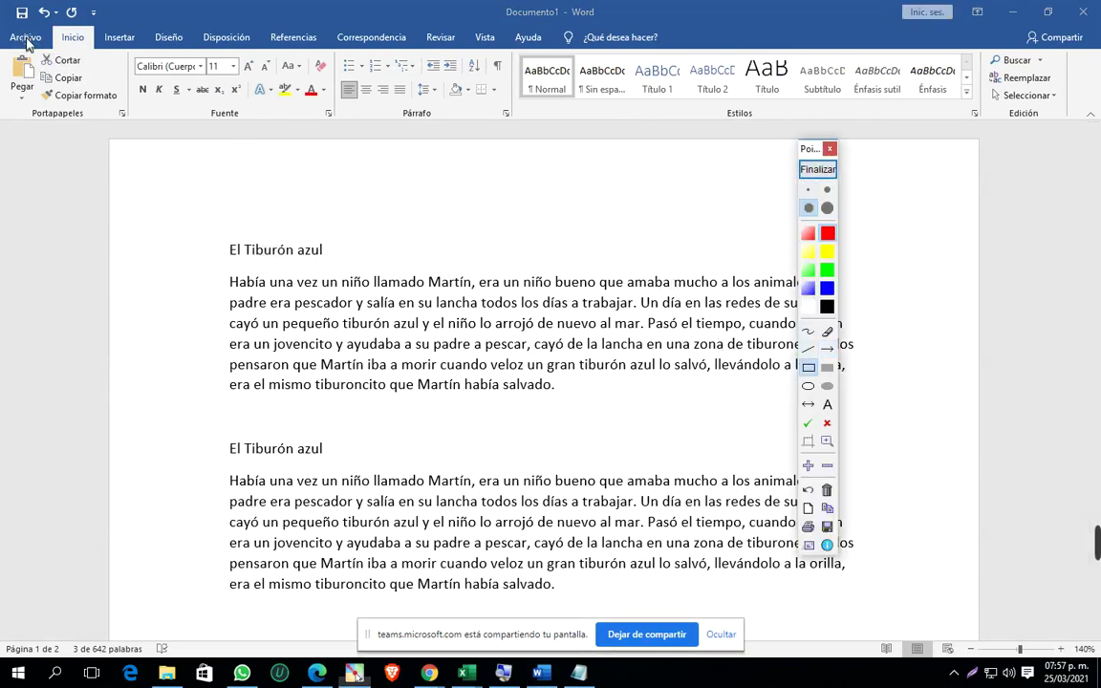
left_click_drag(4, 21, 980, 115)
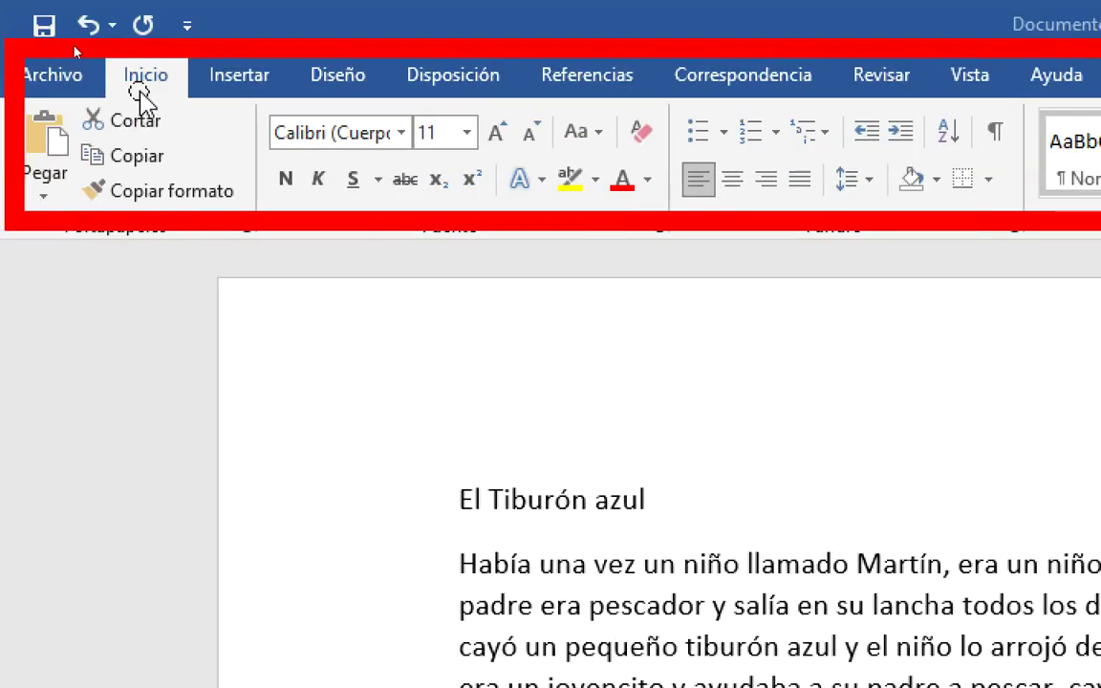
mouse_move(96, 40)
left_mouse_down()
mouse_move(198, 103)
mouse_move(210, 131)
left_mouse_up()
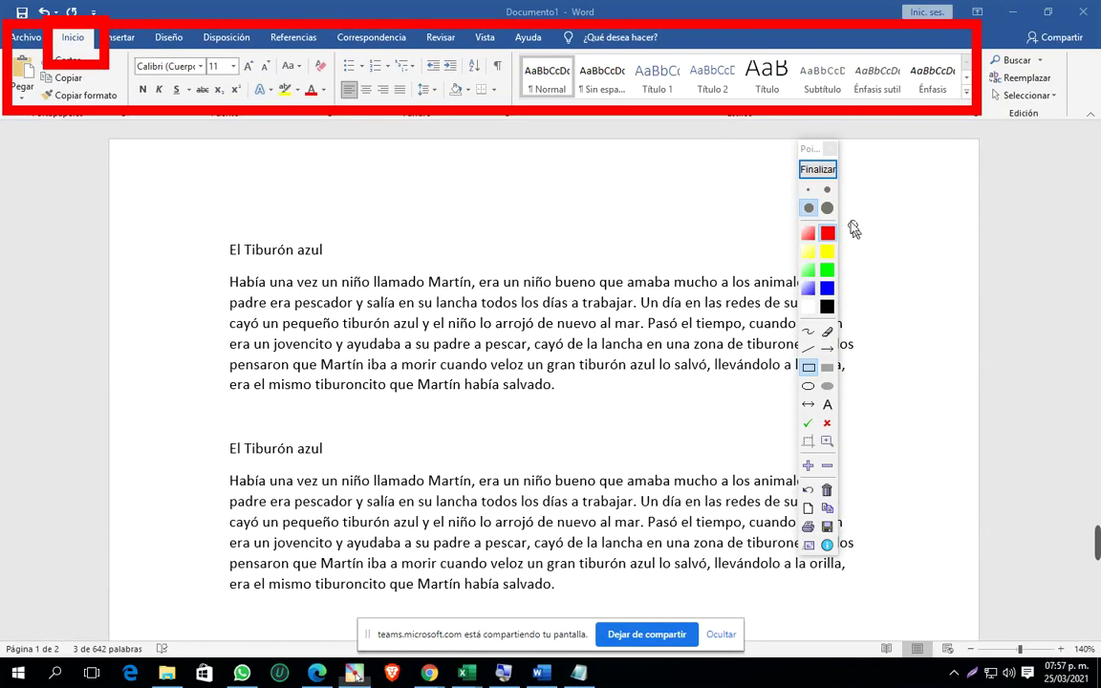
left_click(817, 169)
Set the 'El Tiburón azul' heading to font size 20.
left_click_drag(229, 280, 238, 260)
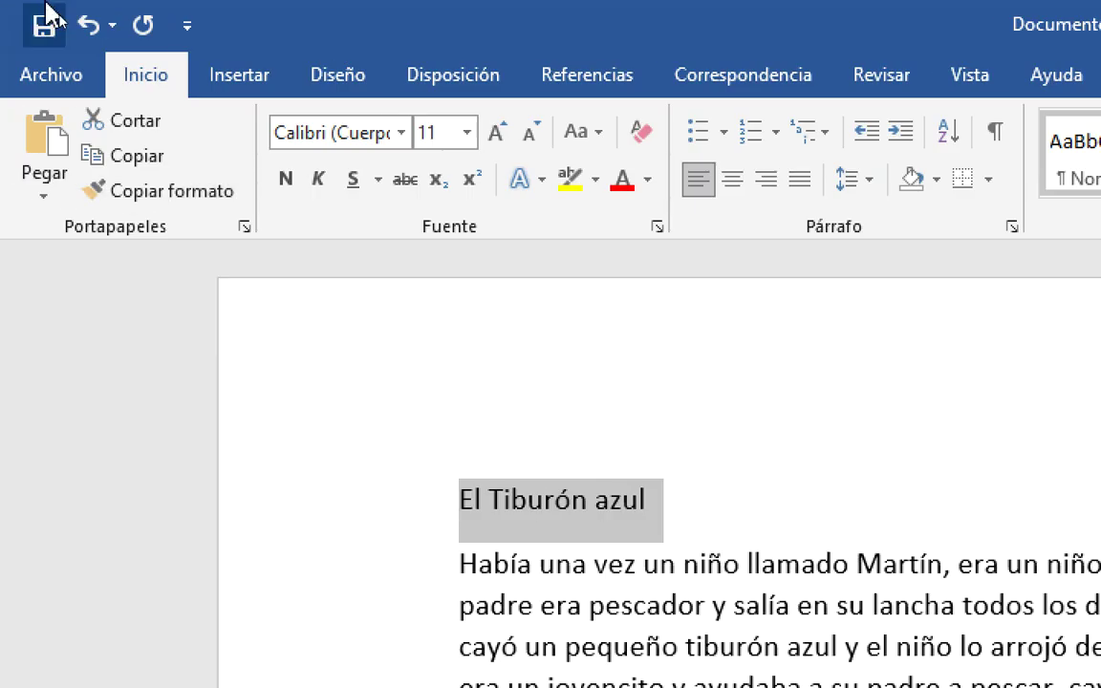
left_click(468, 134)
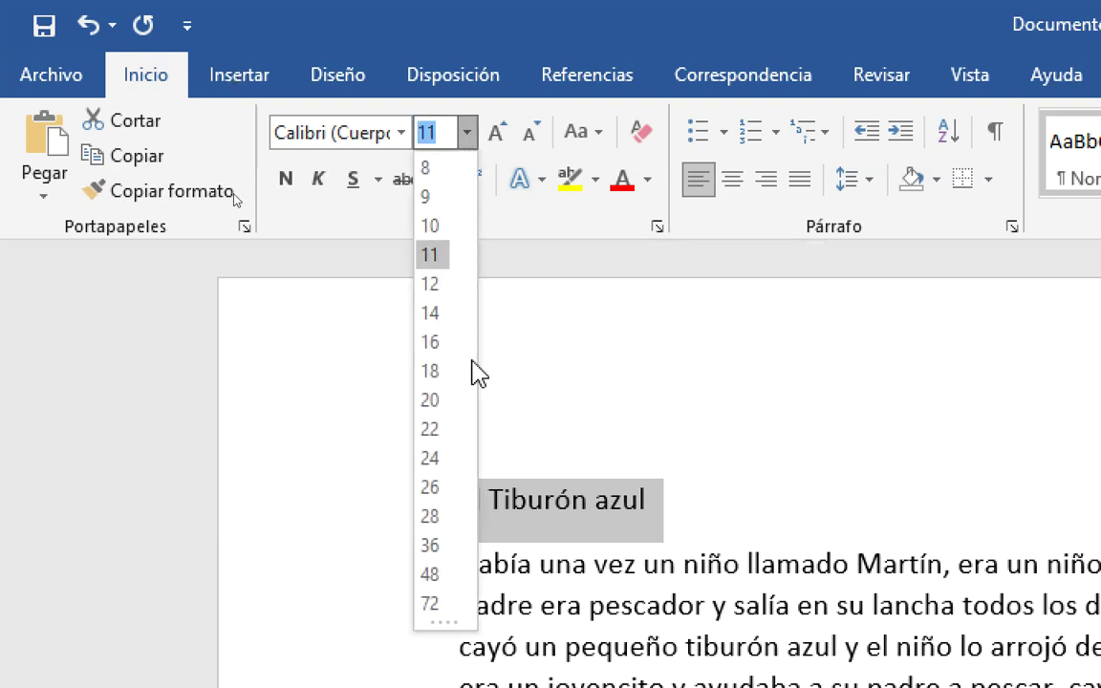
left_click(432, 399)
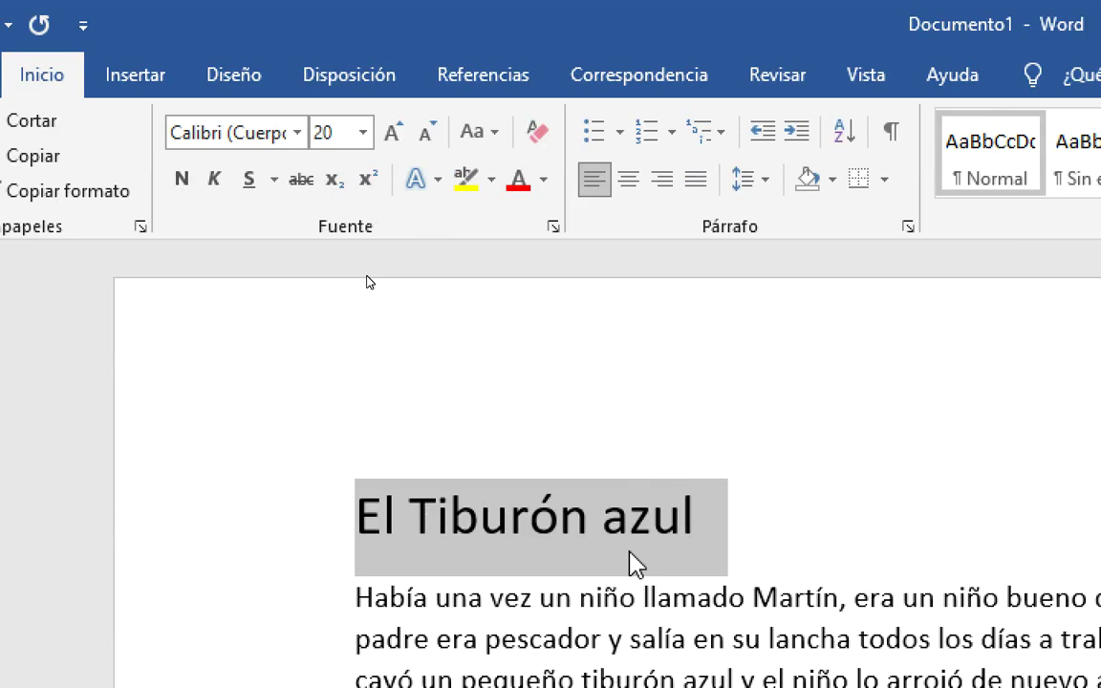
Change the 'El Tiburón azul' heading font to Broadway.
left_click(300, 137)
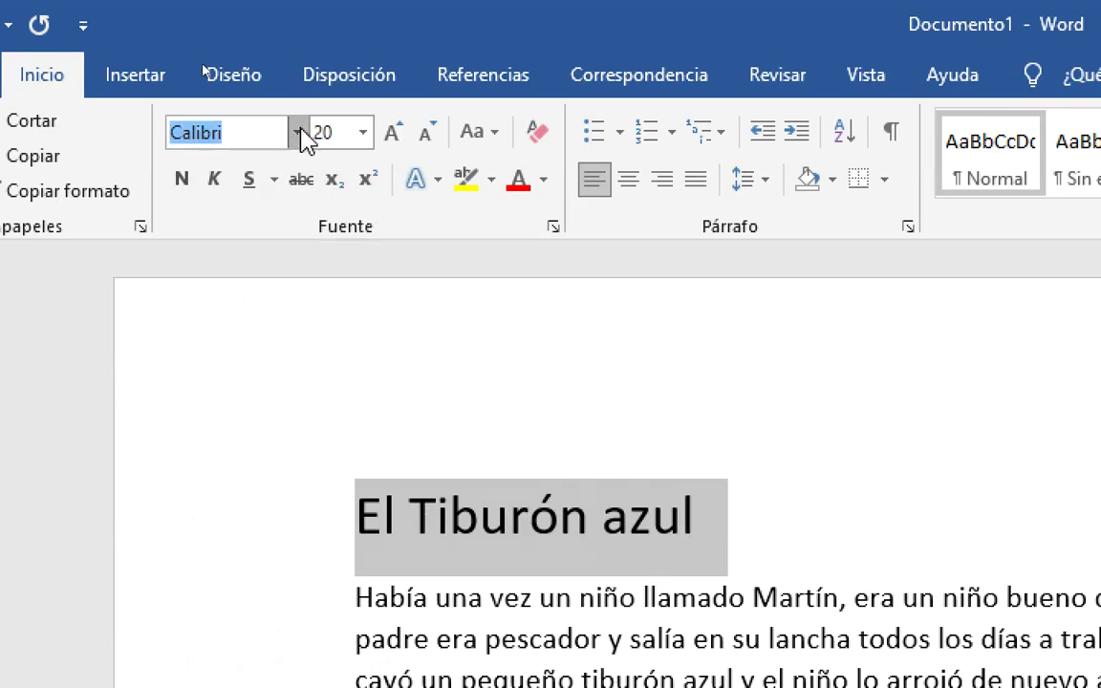
scroll(369, 418, "down", 1)
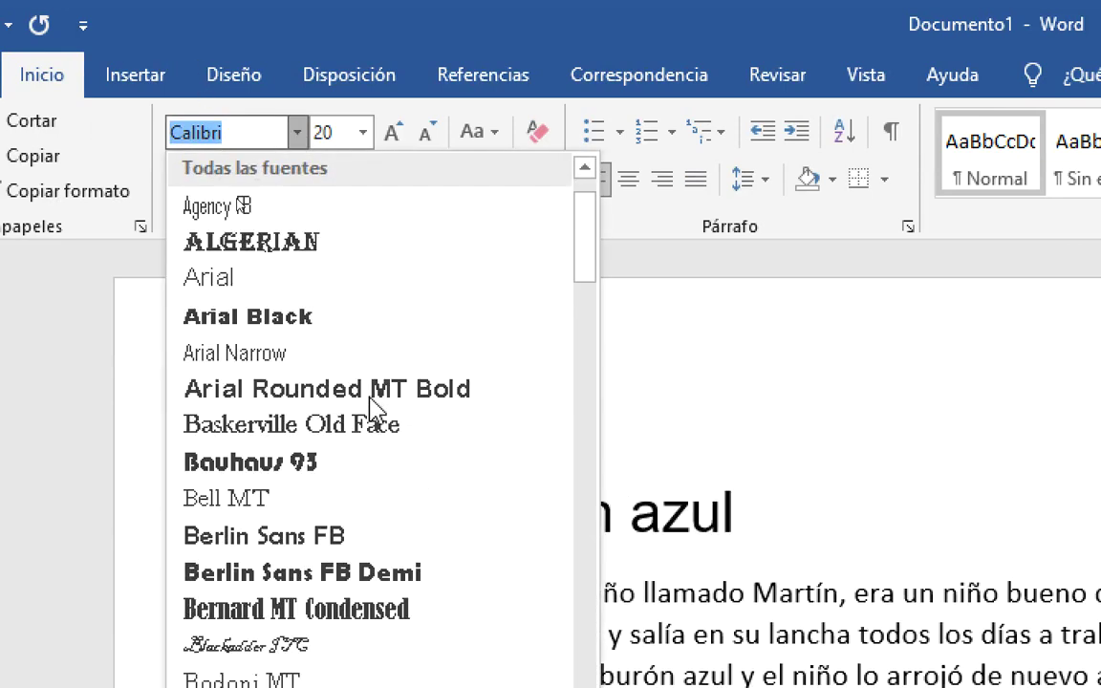
scroll(373, 412, "down", 1)
scroll(373, 401, "down", 1)
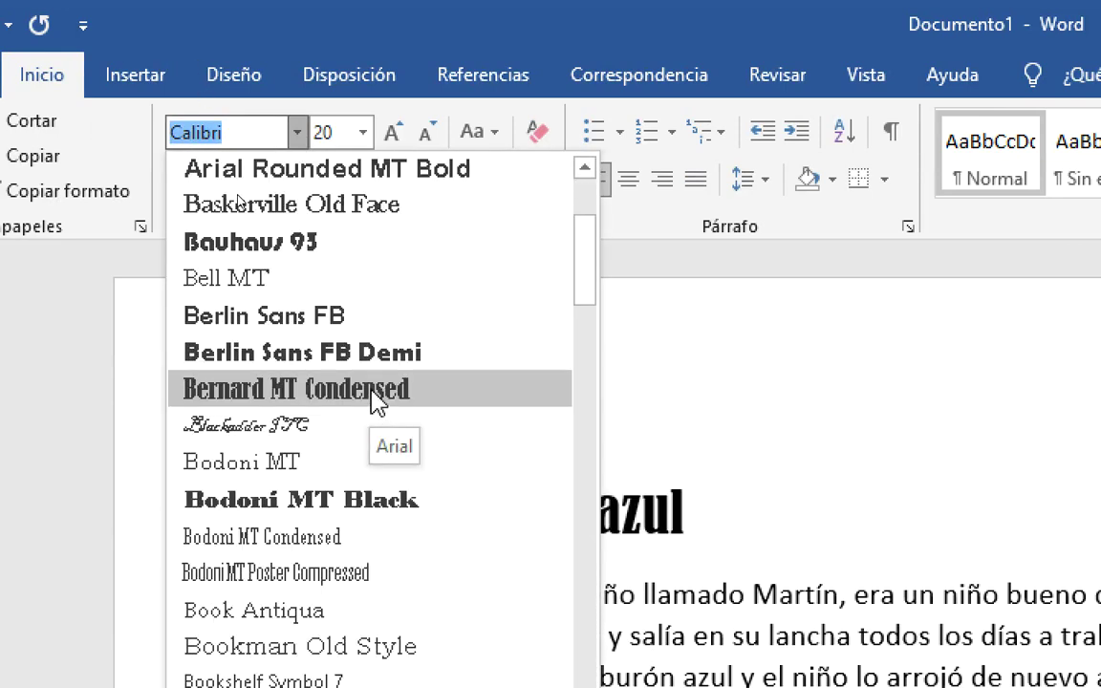
scroll(373, 402, "down", 1)
scroll(376, 401, "down", 1)
scroll(375, 401, "down", 1)
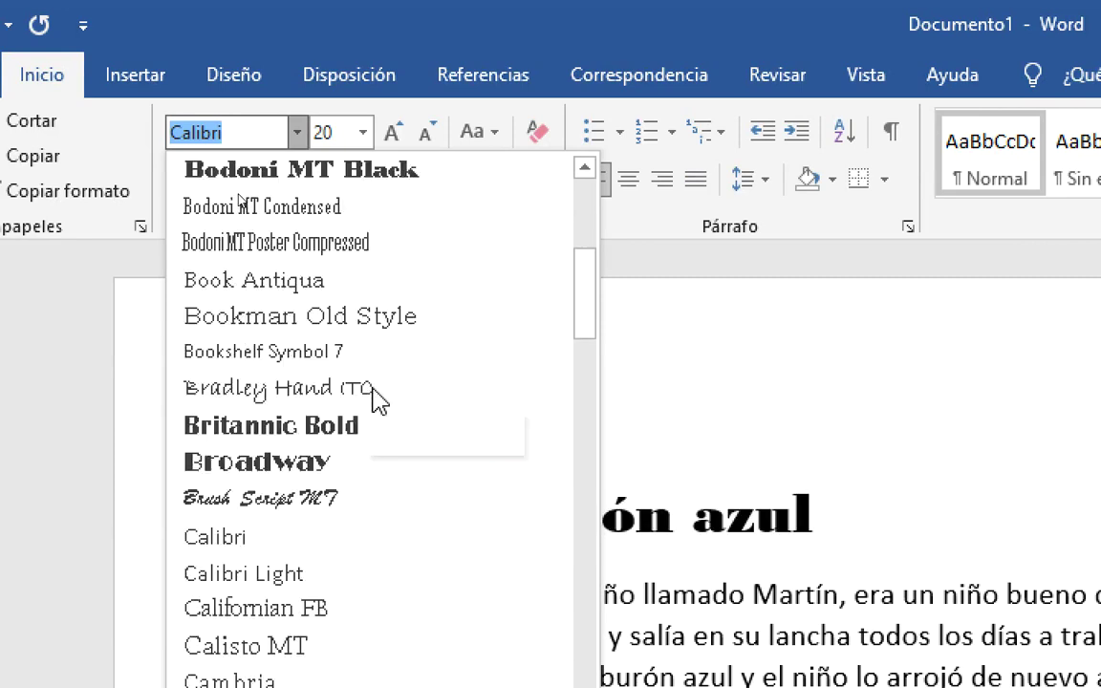
left_click(321, 468)
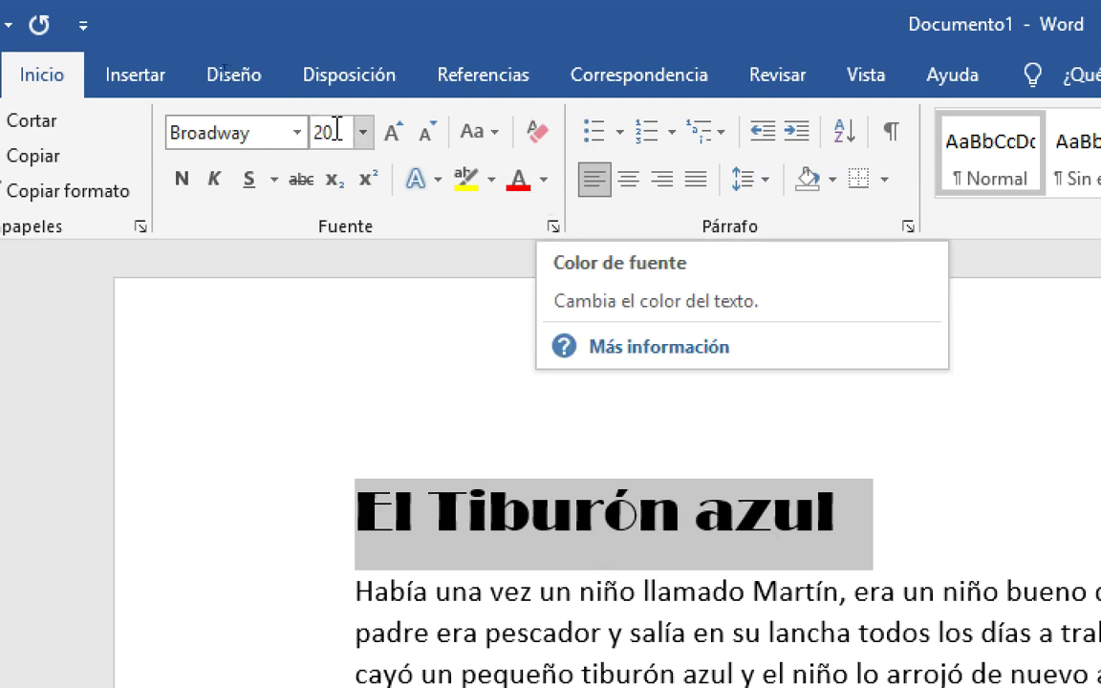
Color the title Azul oscuro, underline it and center it on the page.
left_click(542, 179)
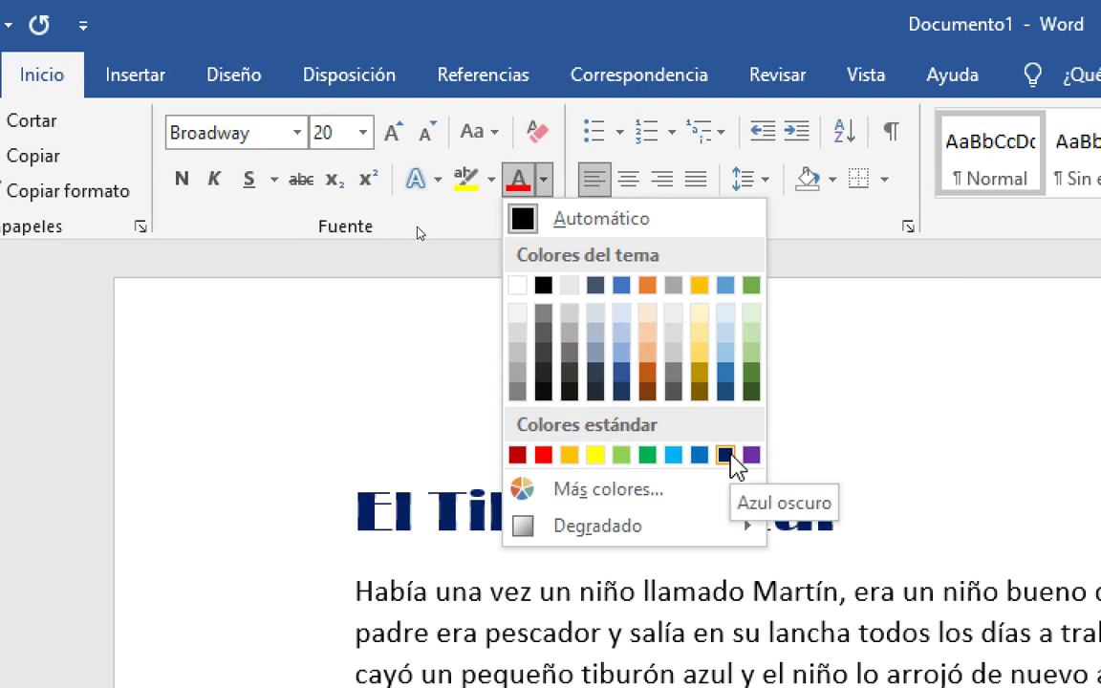
left_click(728, 456)
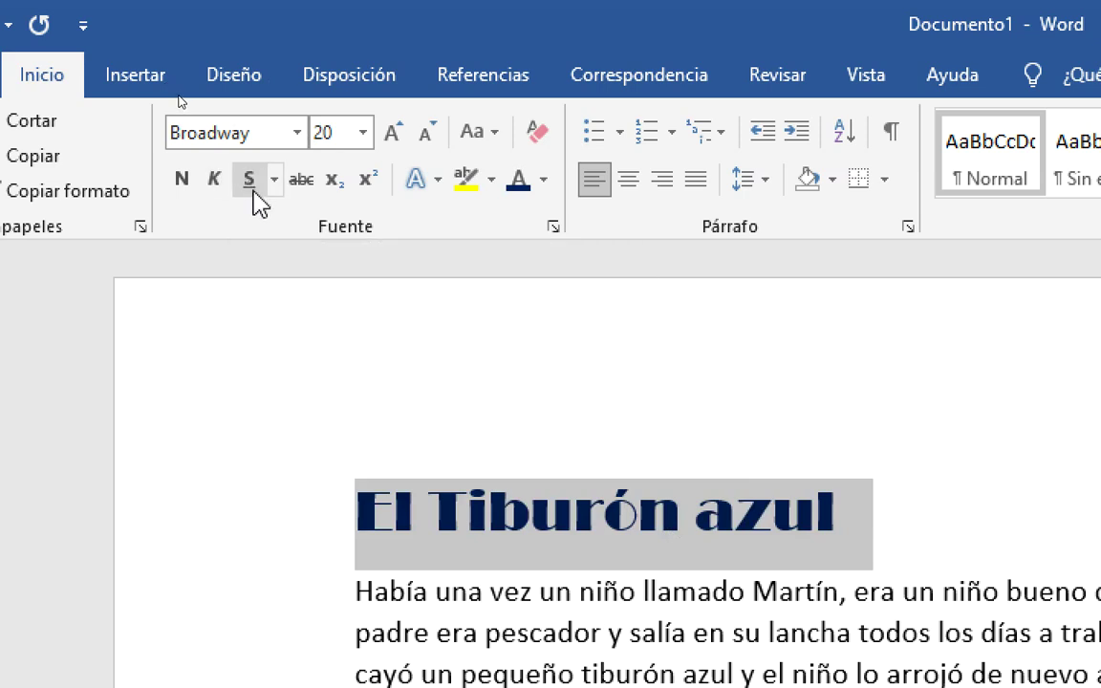
left_click(253, 197)
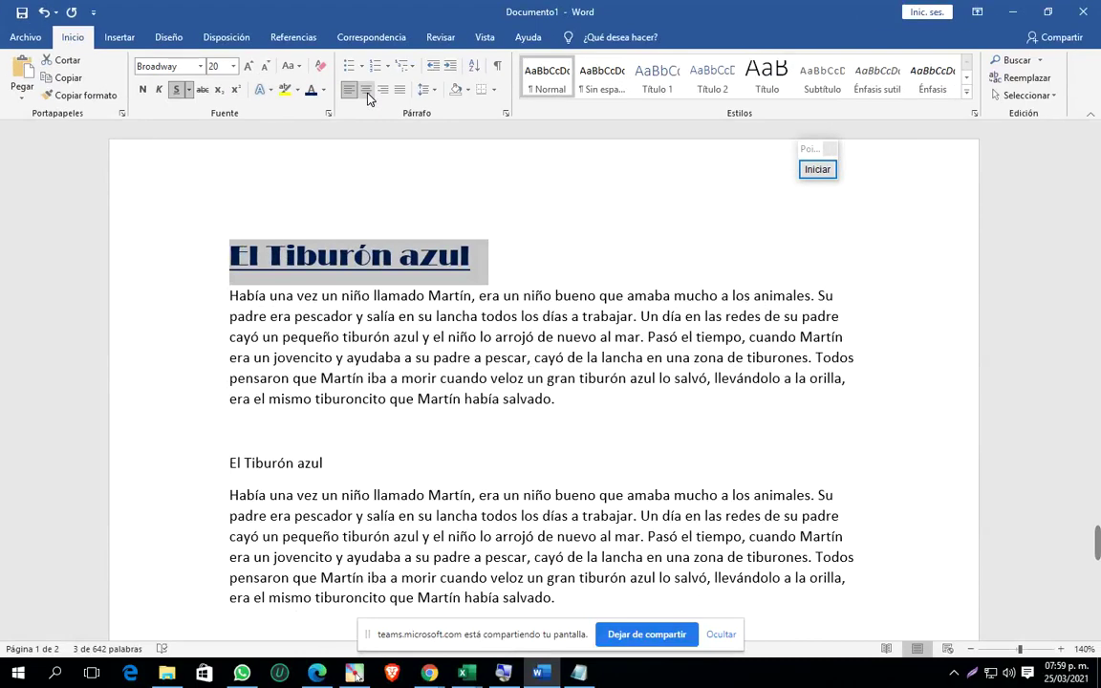
left_click(367, 93)
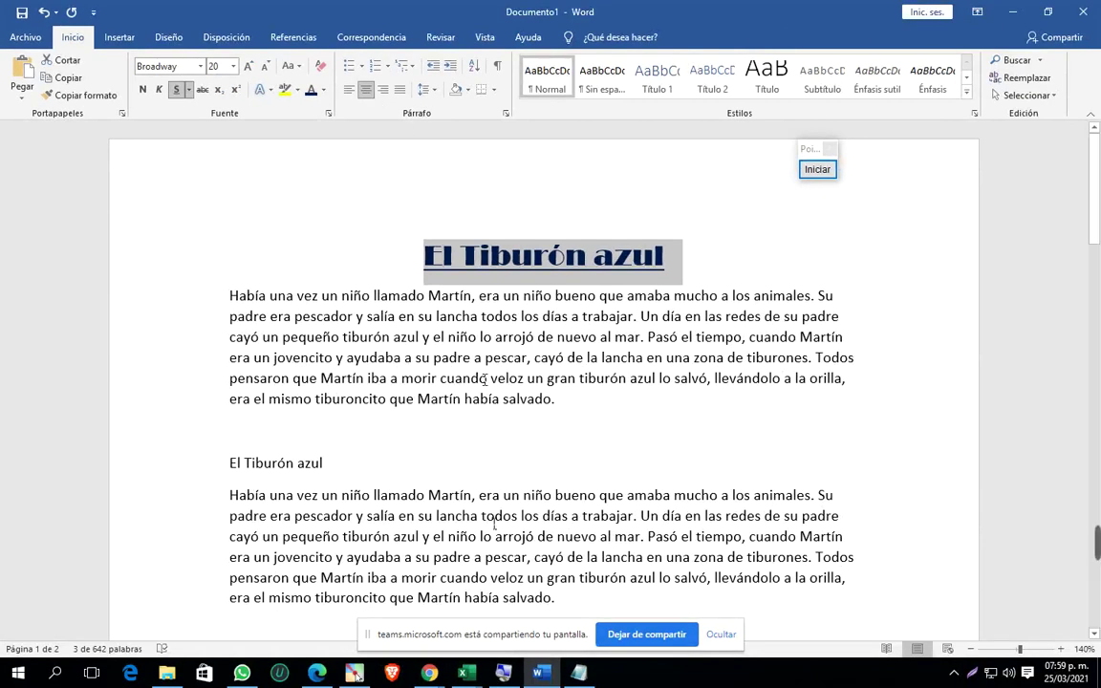
In the Teams meeting, mute one participant with Silenciar participante.
mouse_move(432, 674)
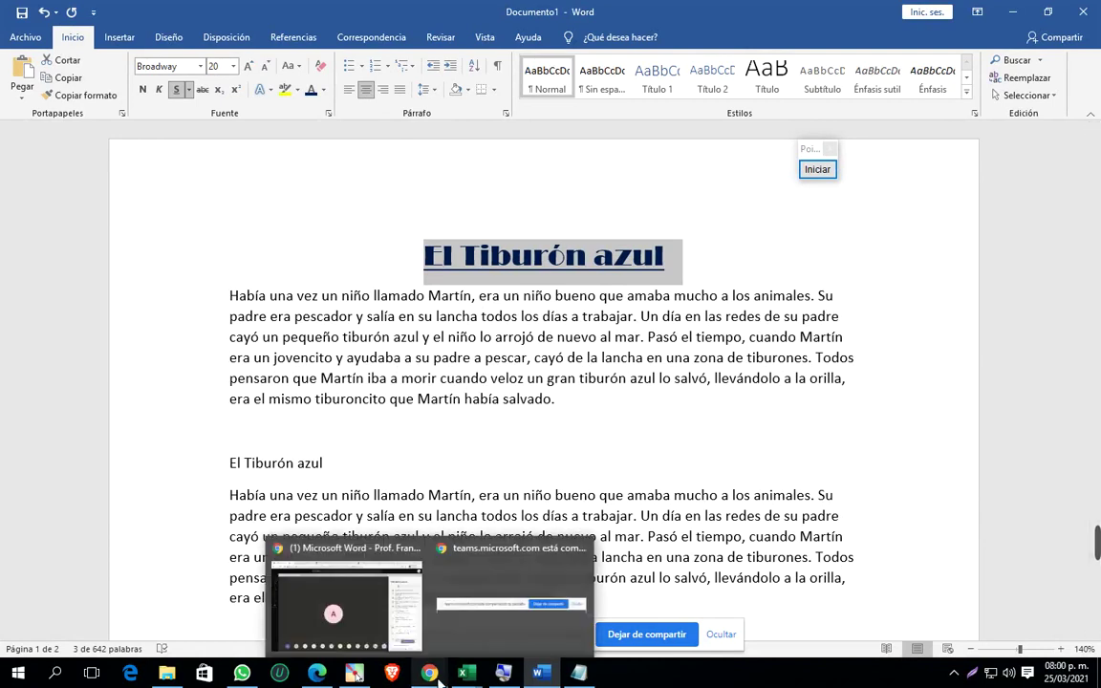
left_click(324, 551)
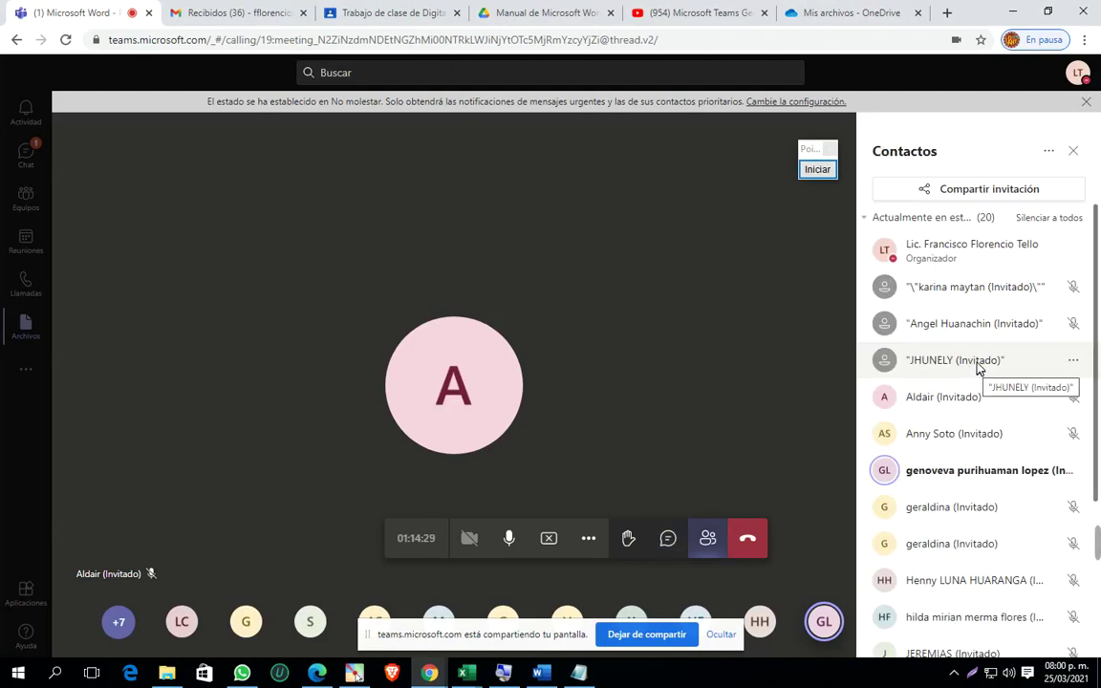
scroll(976, 368, "down", 2)
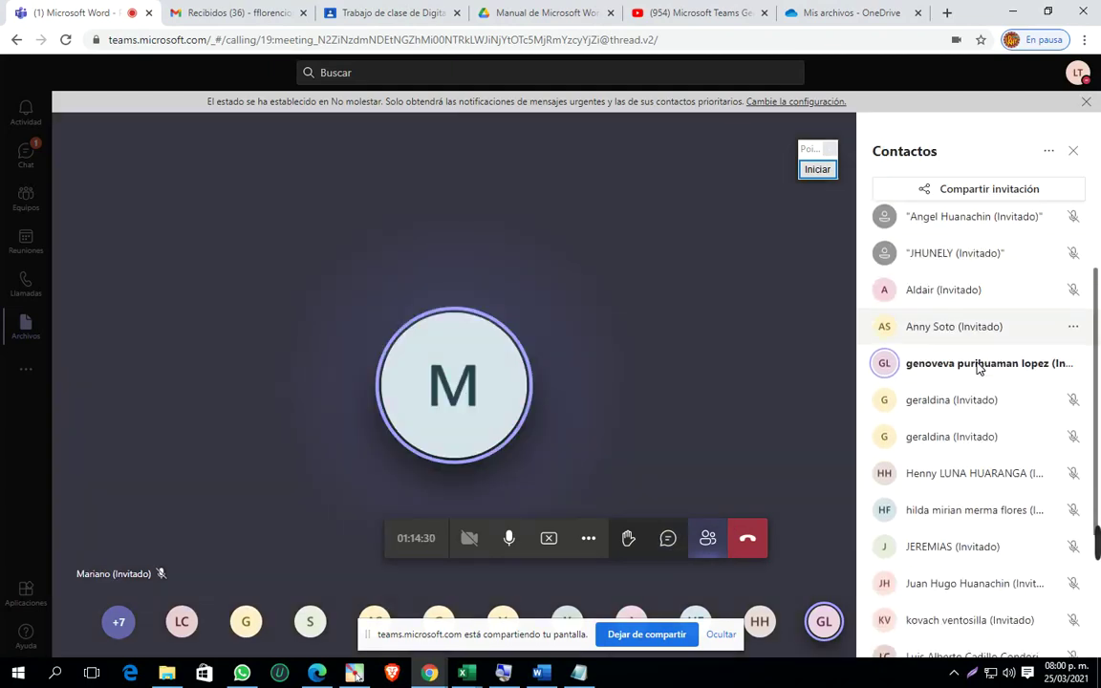
scroll(976, 368, "up", 2)
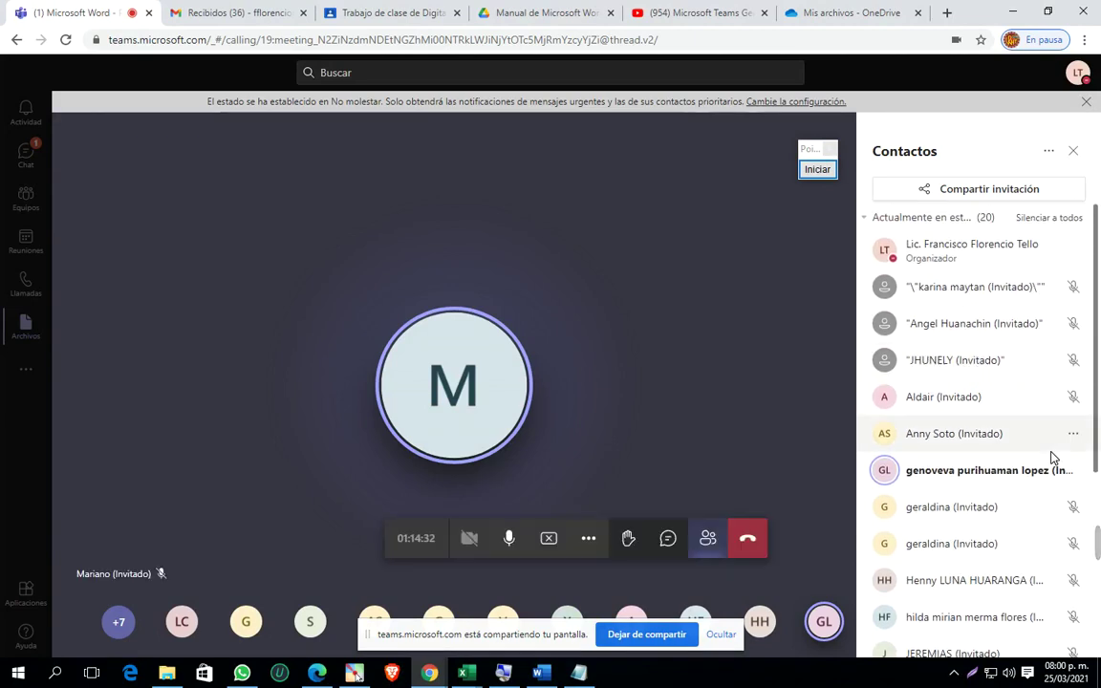
left_click(1074, 473)
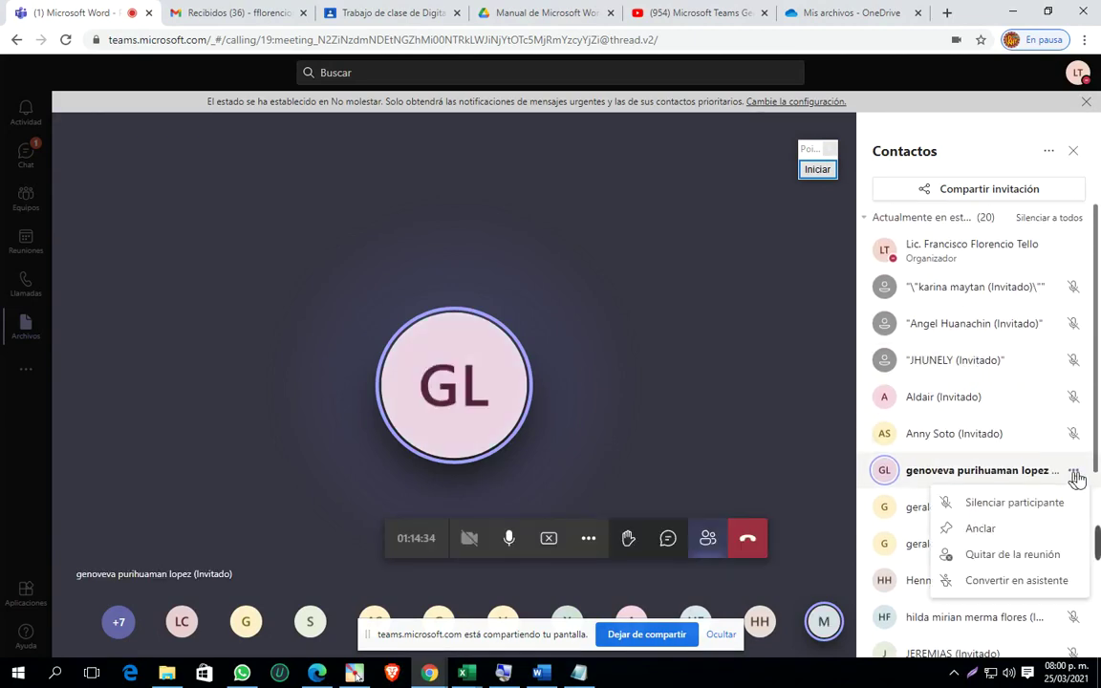
left_click(1041, 507)
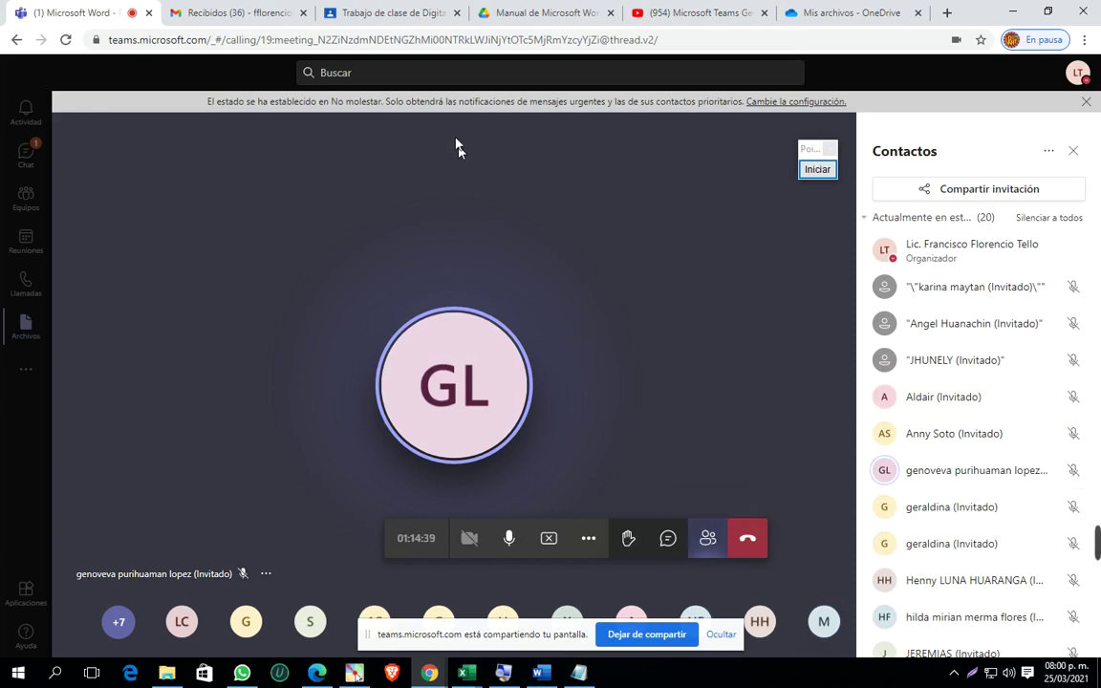
Back in Word, deselect the title and select the whole first story paragraph.
left_click(541, 673)
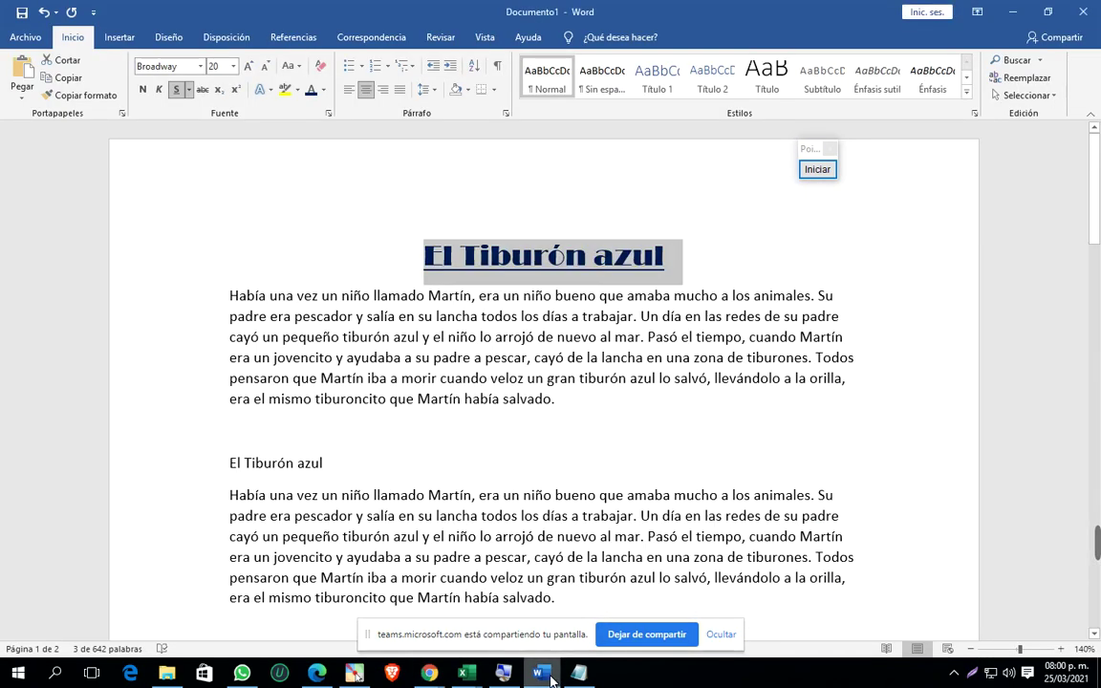
left_click(609, 334)
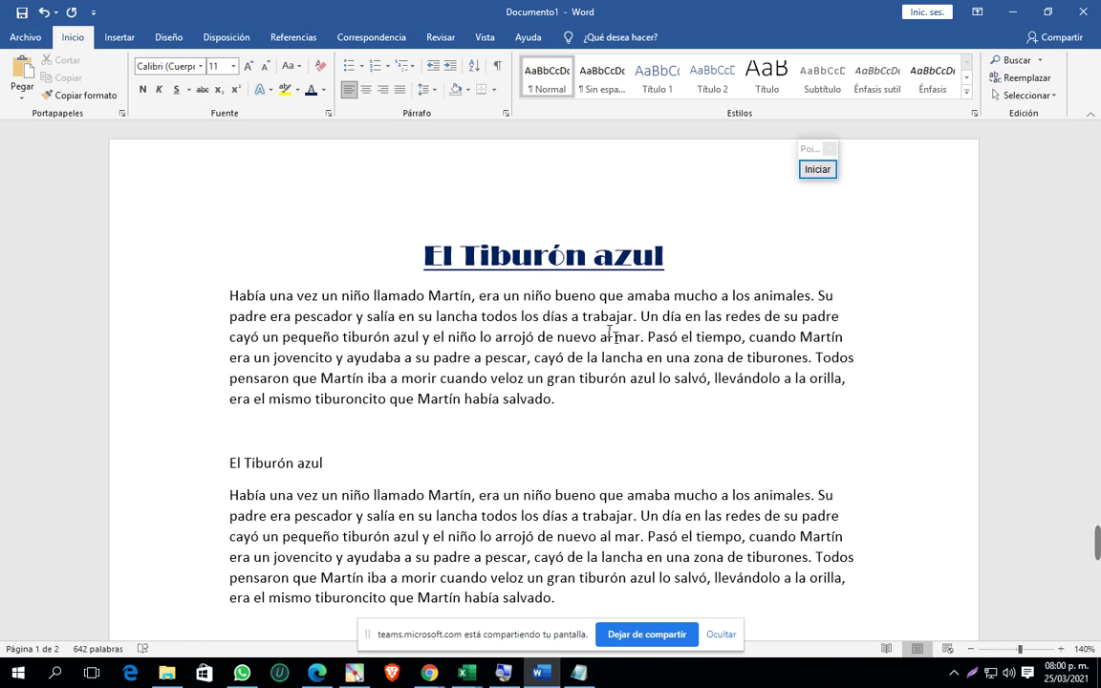
scroll(610, 331, "down", 1)
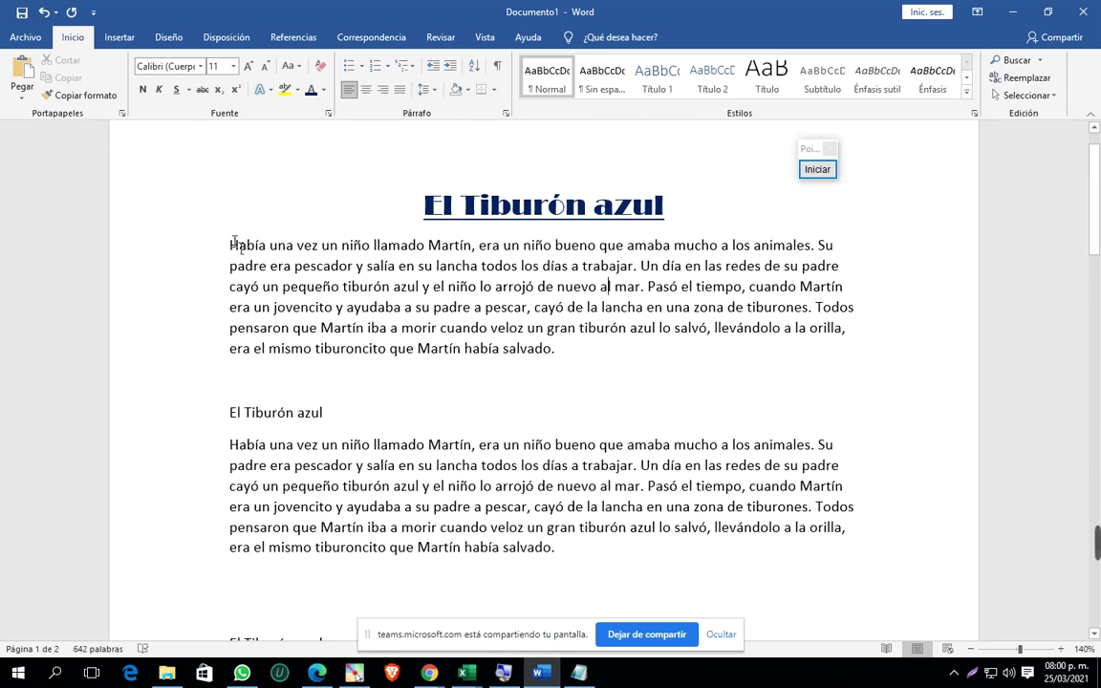
left_click_drag(242, 249, 575, 347)
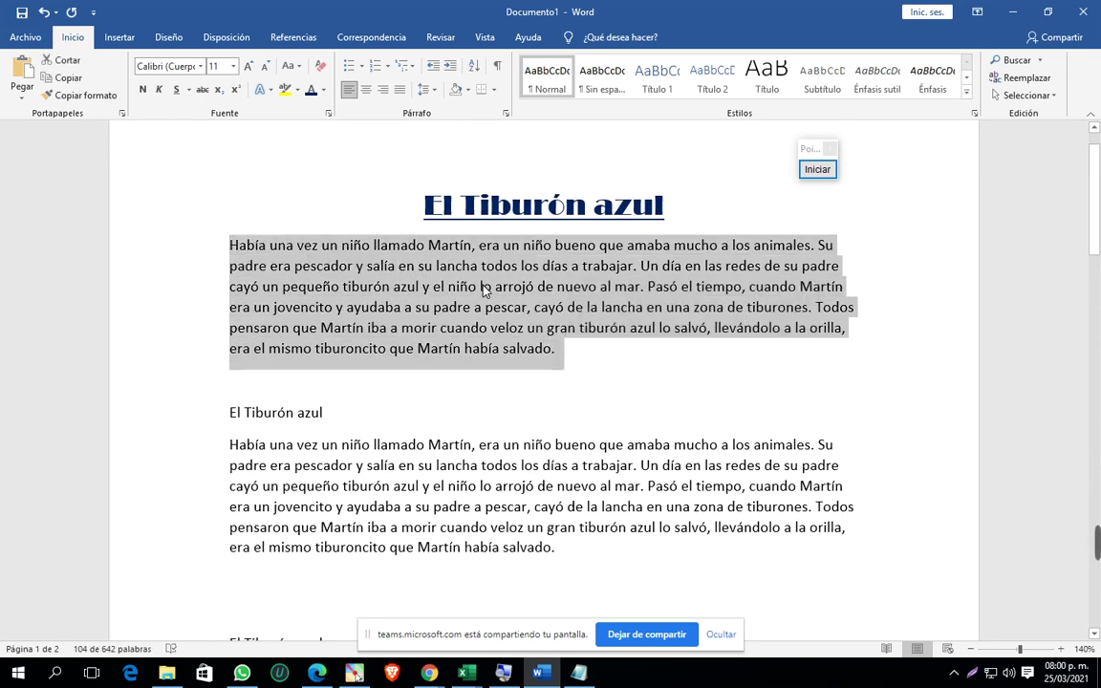
left_click(543, 304)
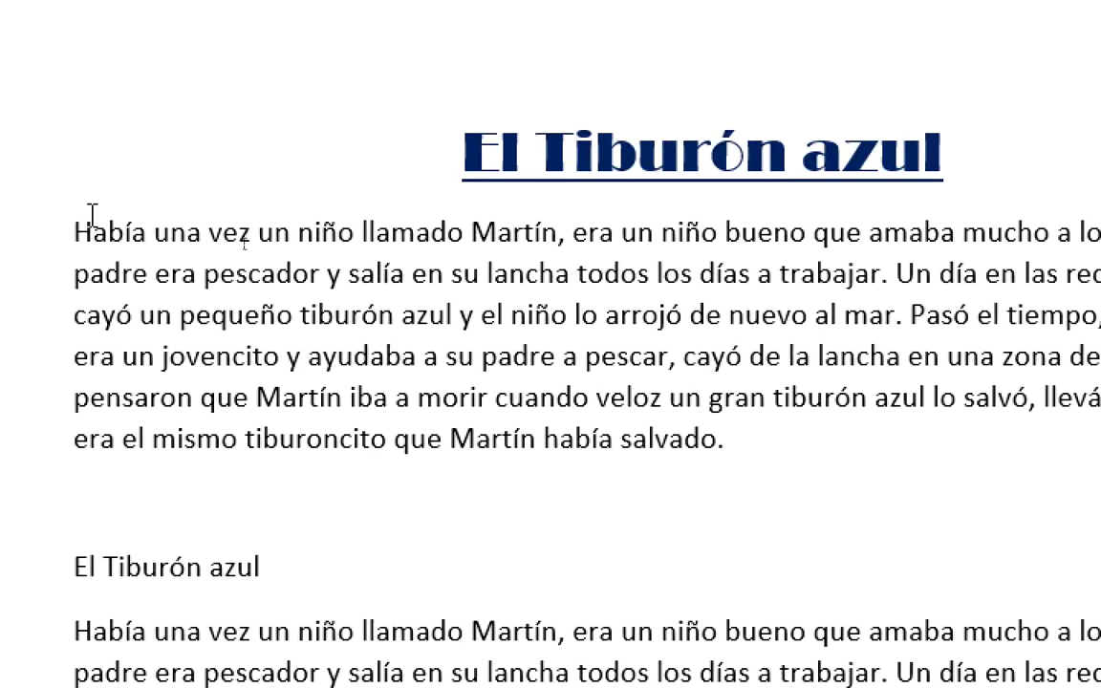
left_click_drag(76, 234, 730, 445)
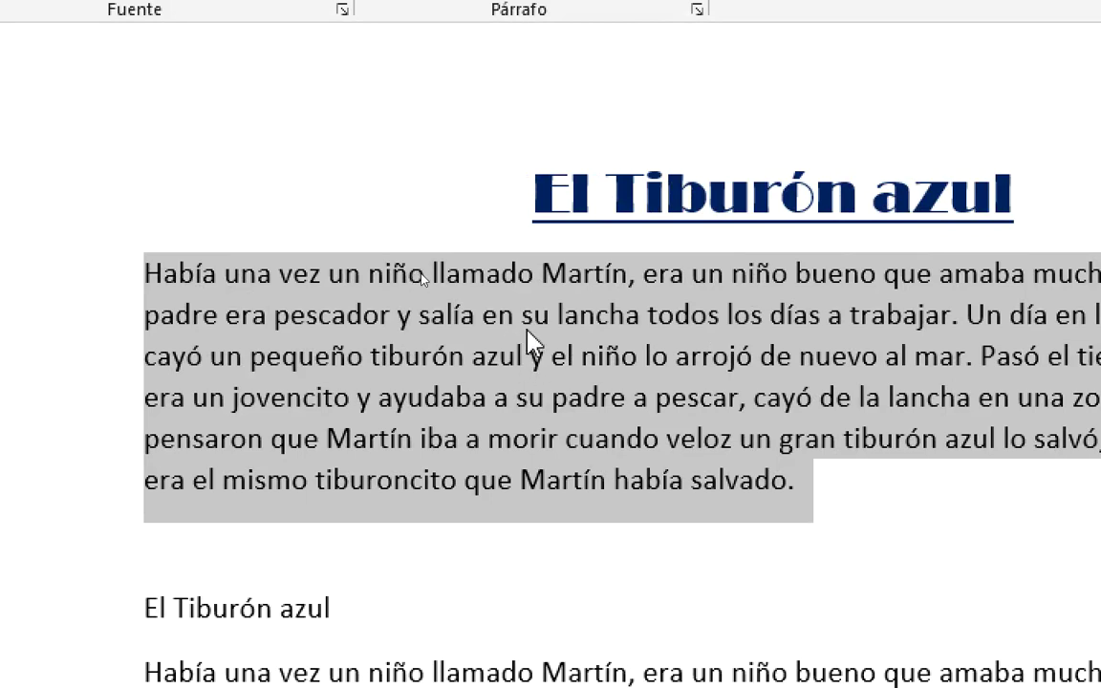
right_click(530, 335)
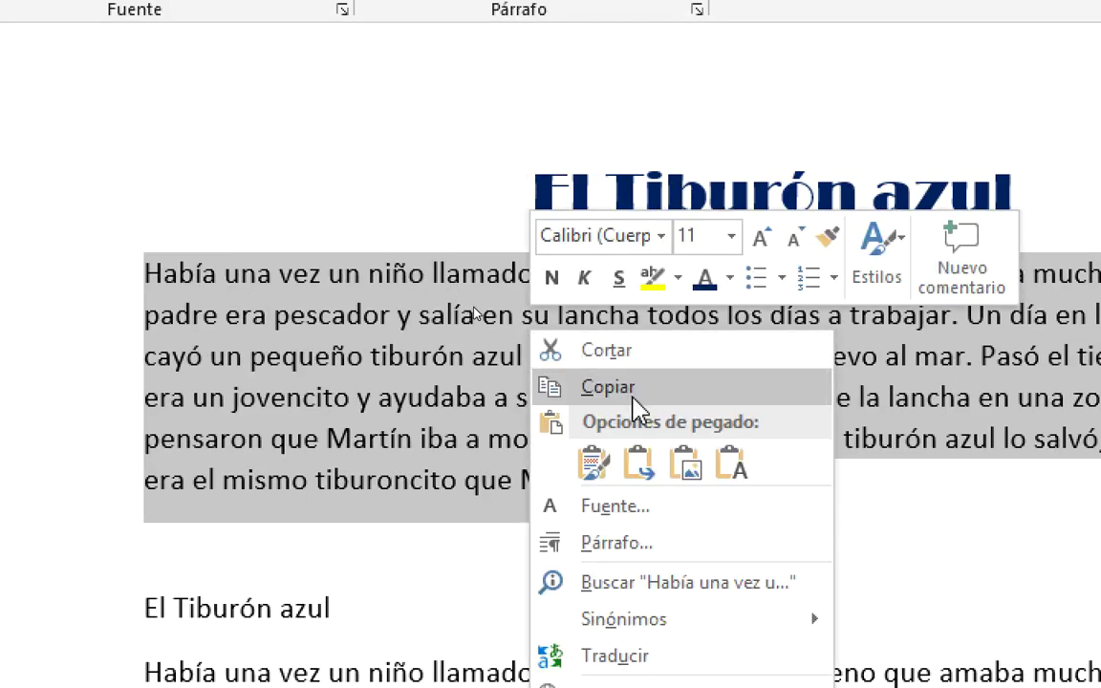
left_click(445, 169)
left_click(445, 174)
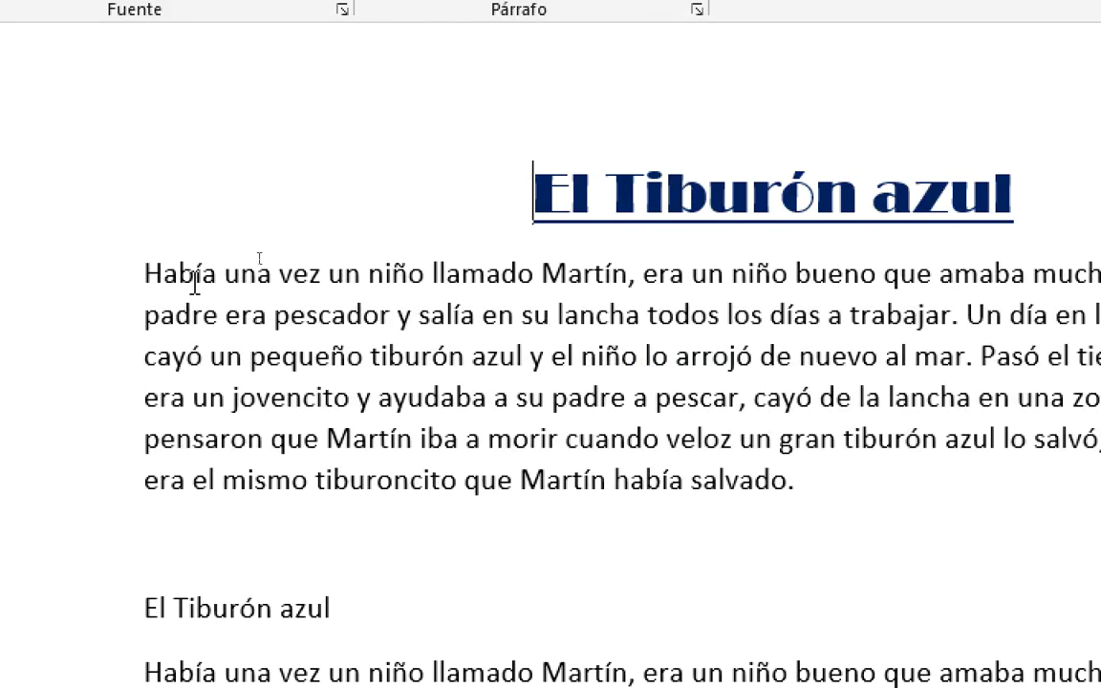
left_click(146, 273)
left_click_drag(145, 273, 802, 469)
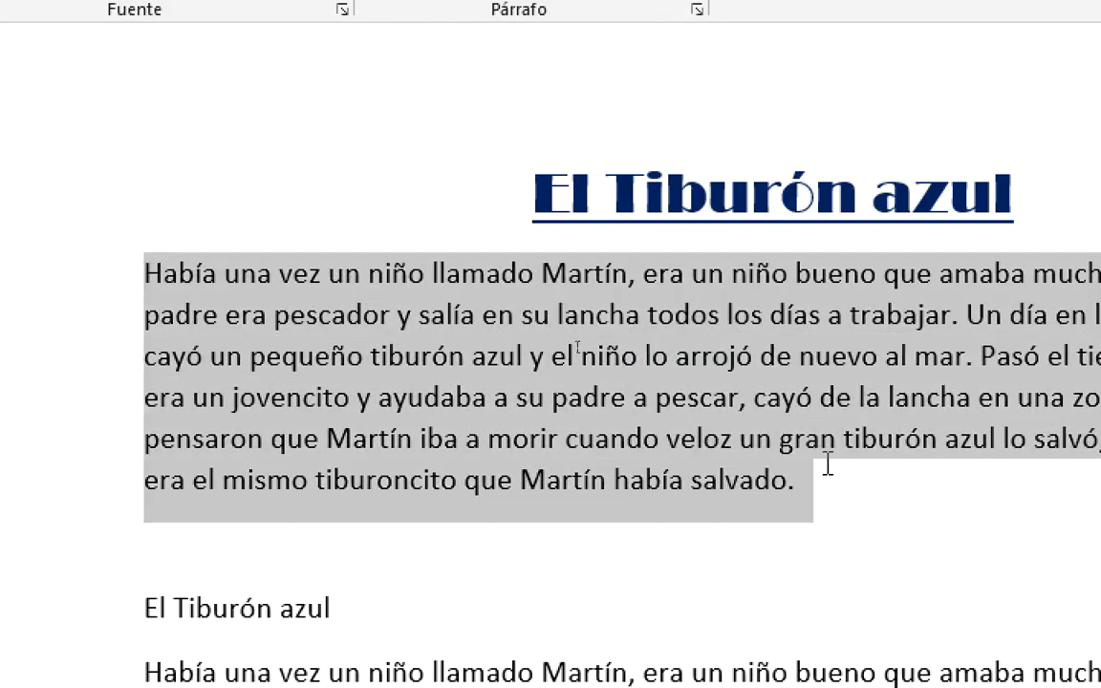
right_click(609, 328)
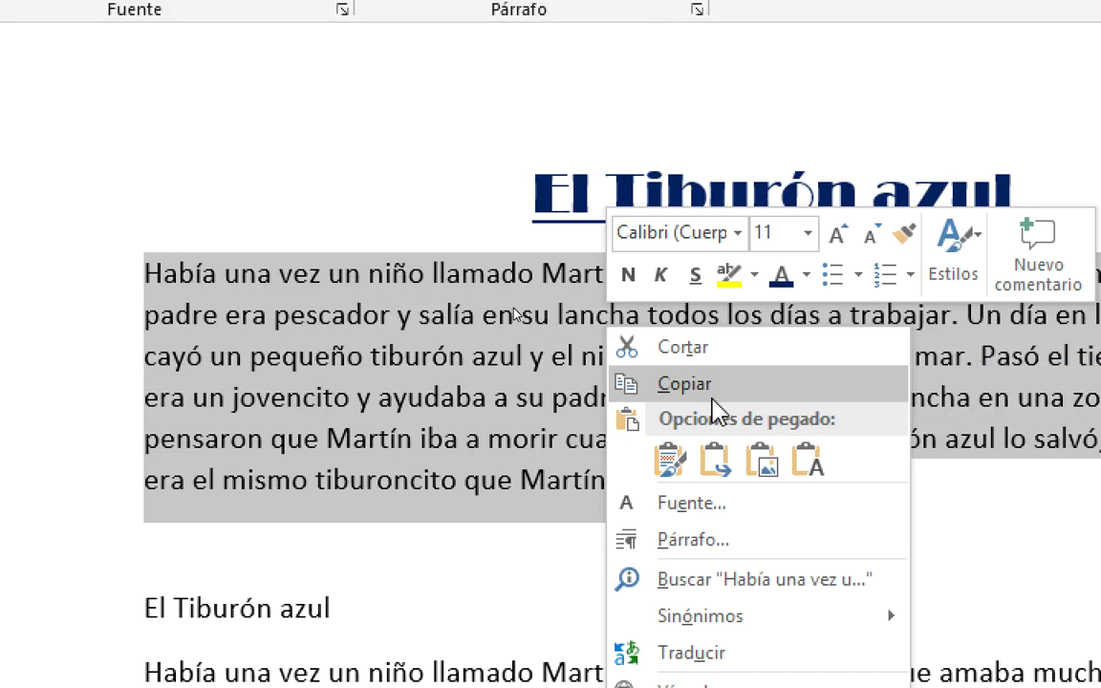
left_click(716, 387)
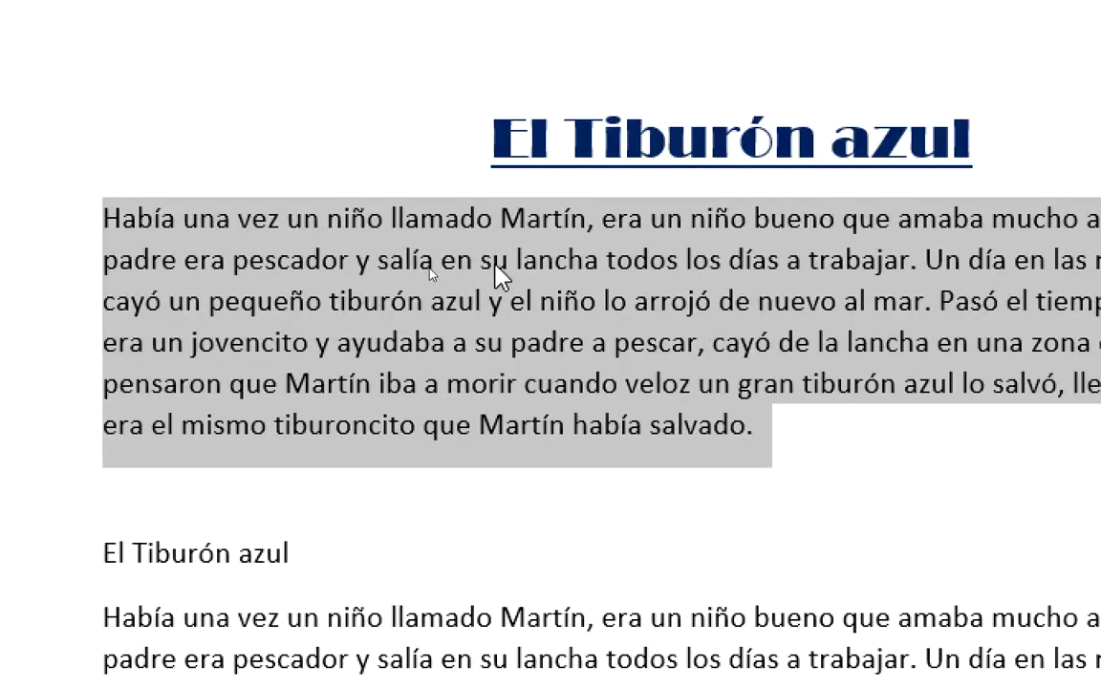
left_click(515, 260)
Set the first paragraph to Agency FB 14 in Verde, Énfasis 6, Oscuro 50%.
left_click_drag(111, 227, 761, 442)
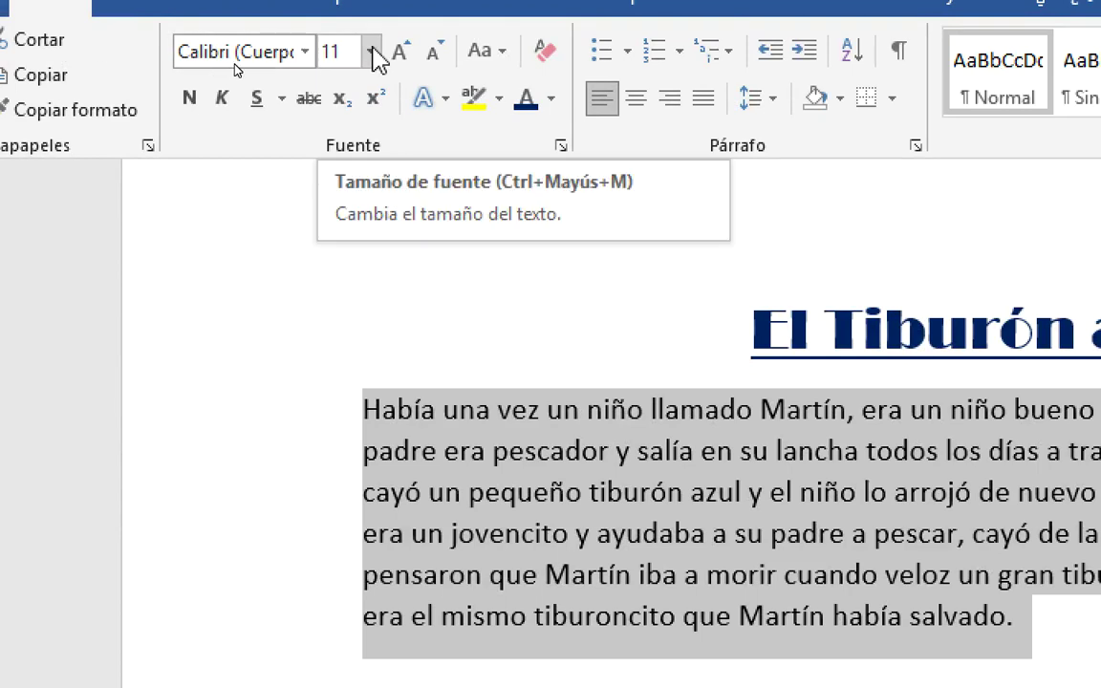
left_click(373, 54)
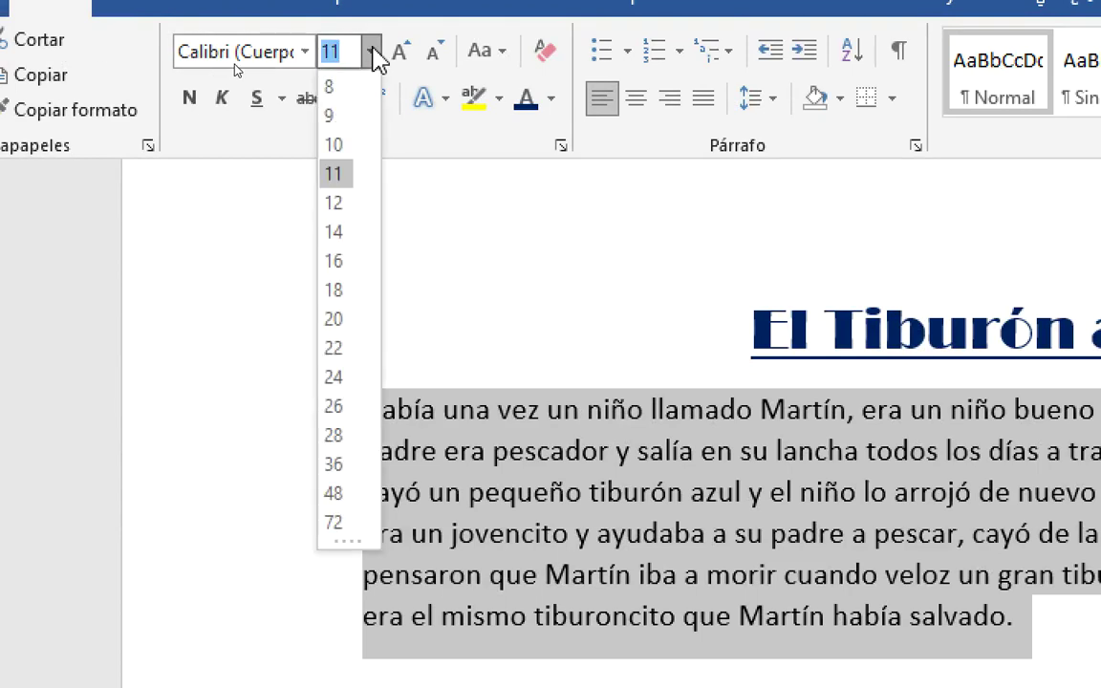
left_click(341, 243)
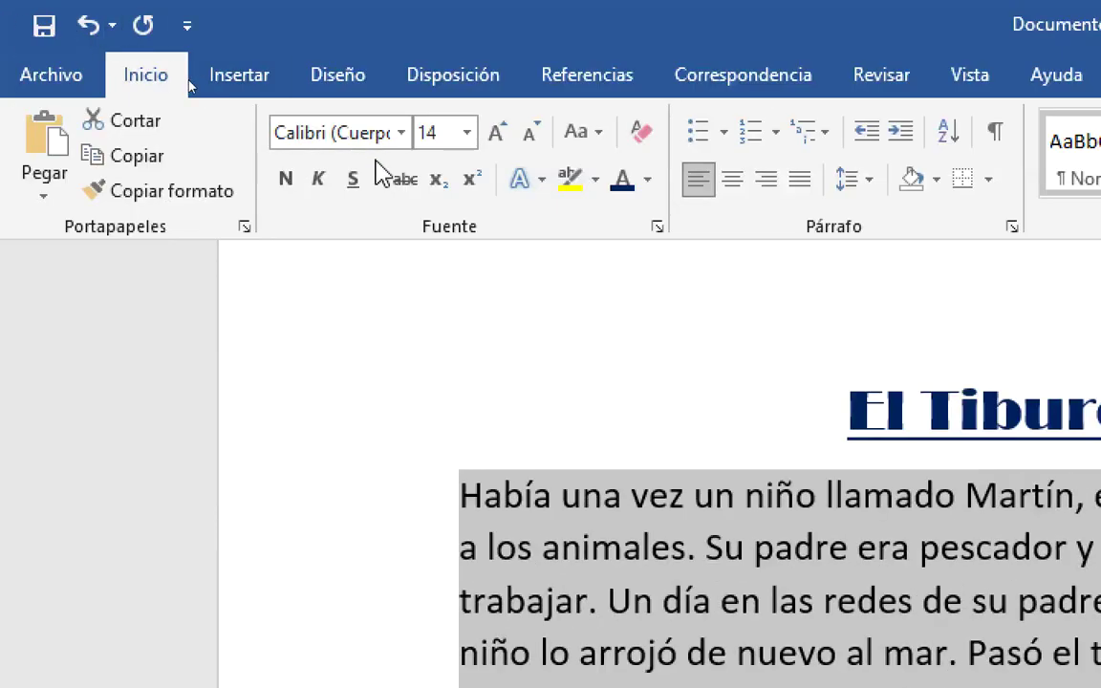
left_click(405, 138)
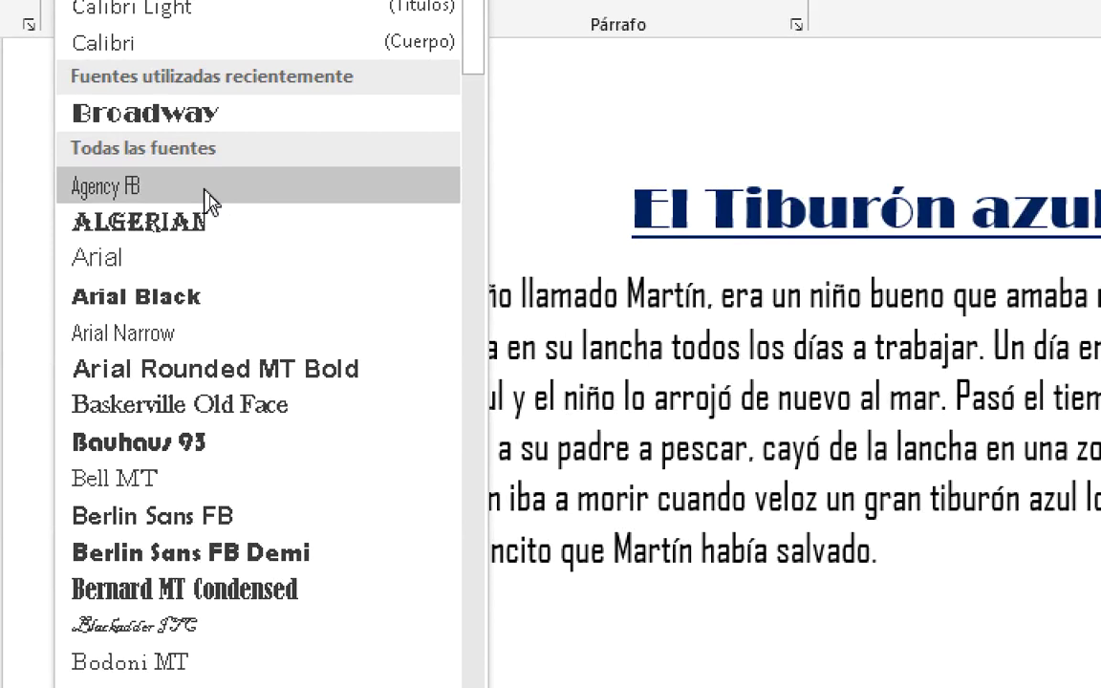
left_click(206, 188)
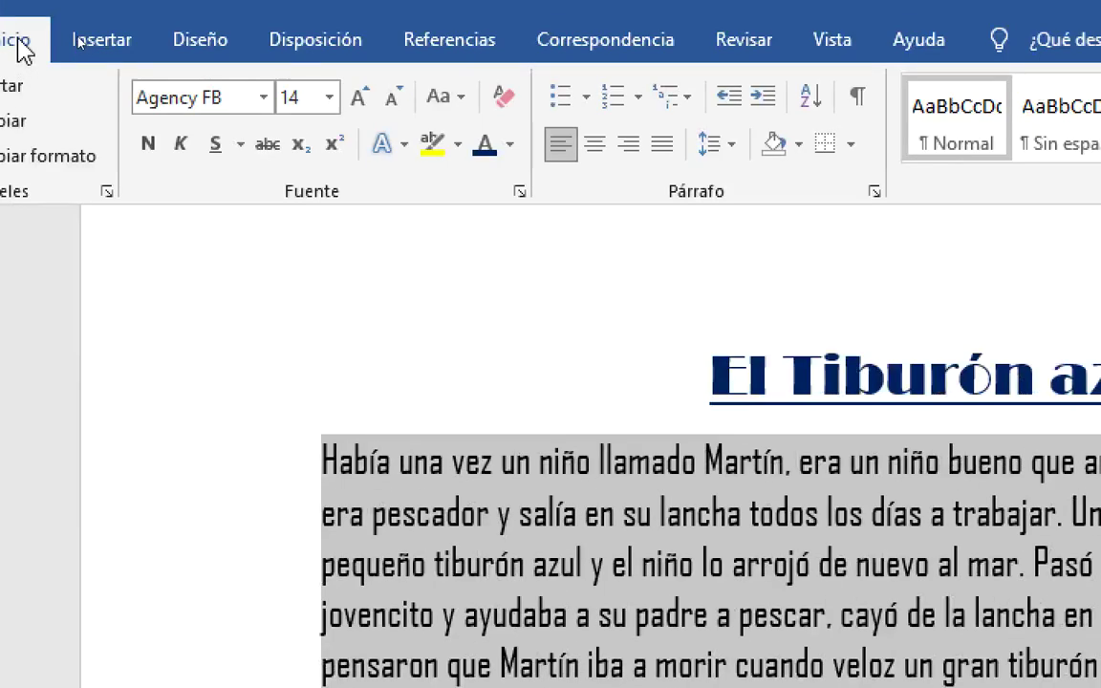
left_click(514, 145)
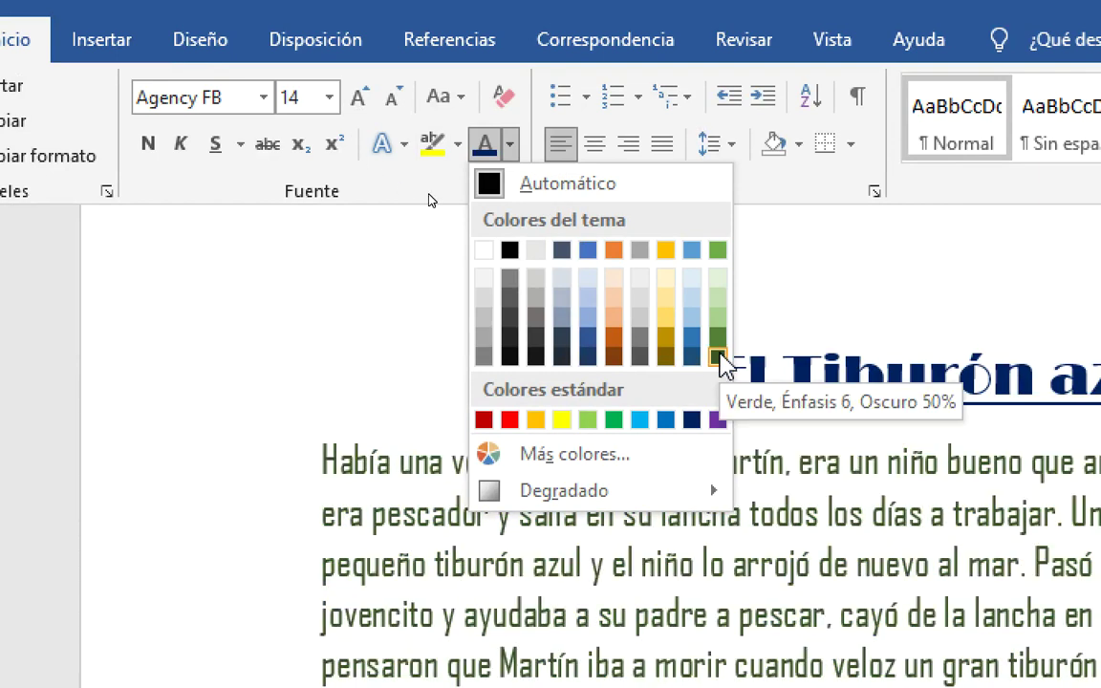
left_click(717, 357)
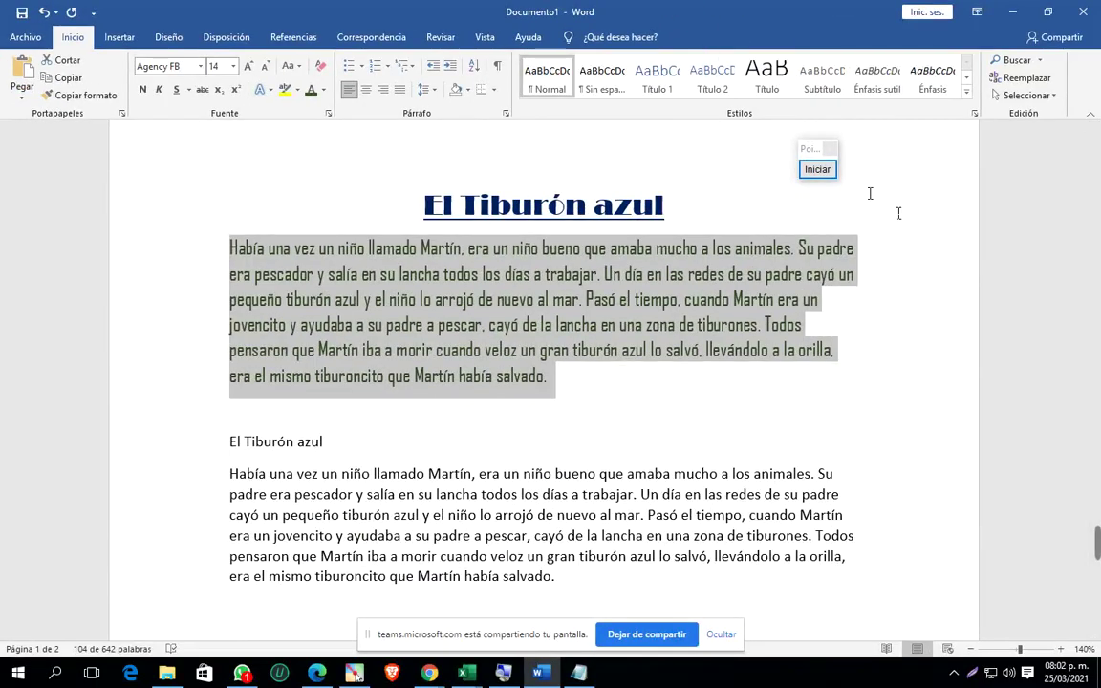
left_click(814, 171)
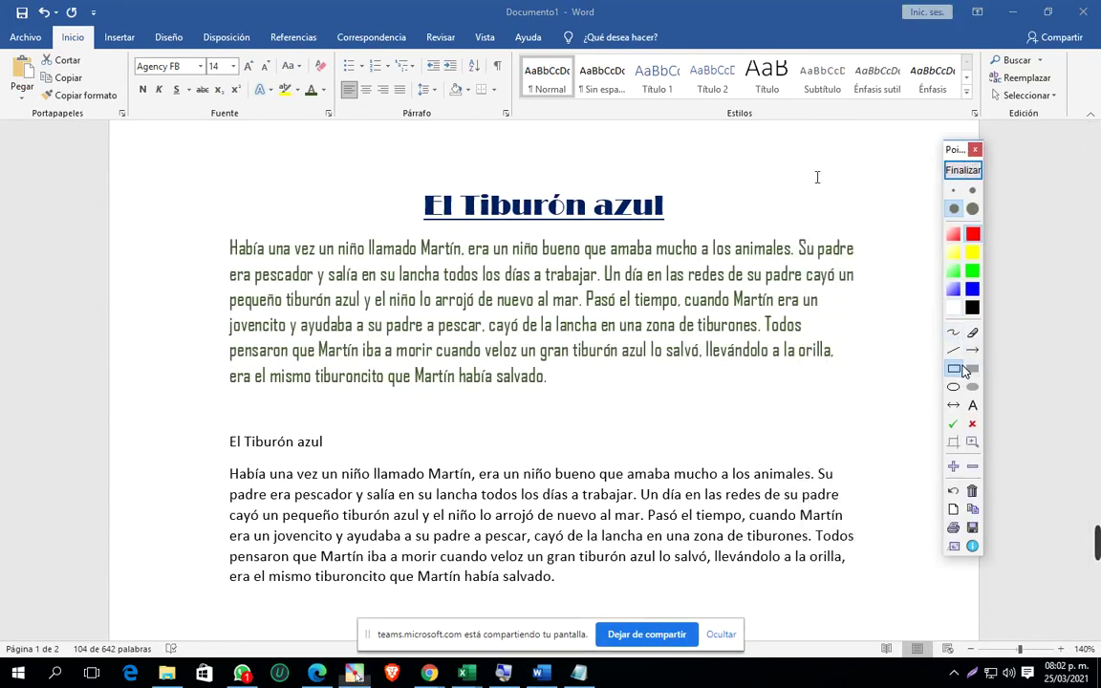
left_click_drag(197, 231, 907, 428)
left_click(956, 352)
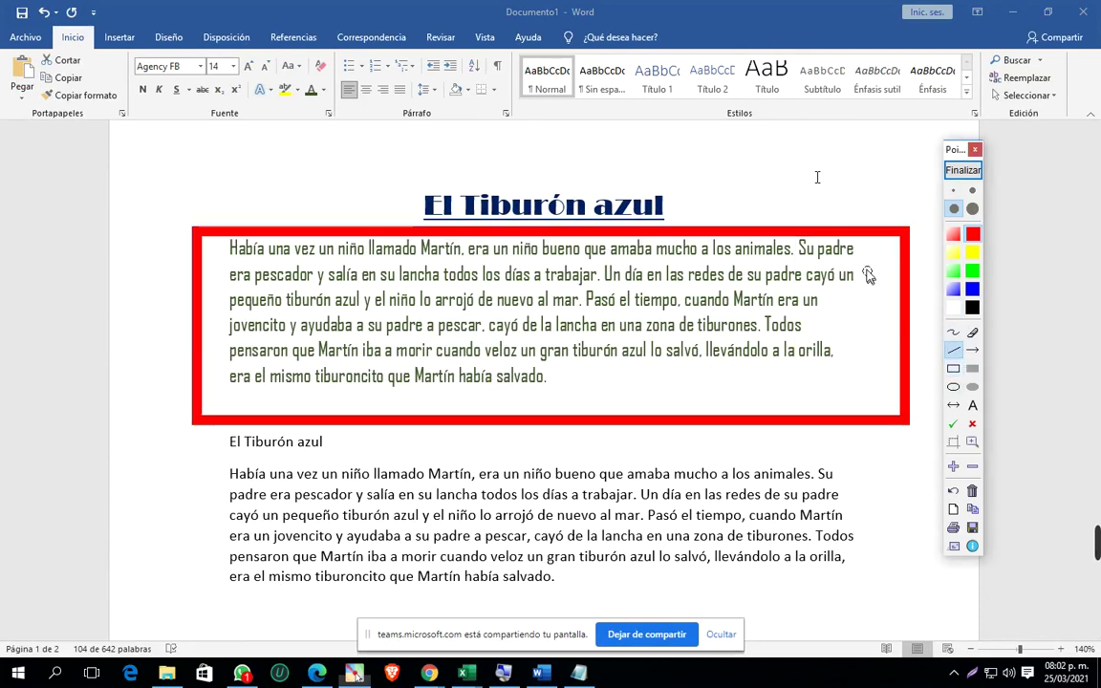
left_click_drag(863, 245, 867, 402)
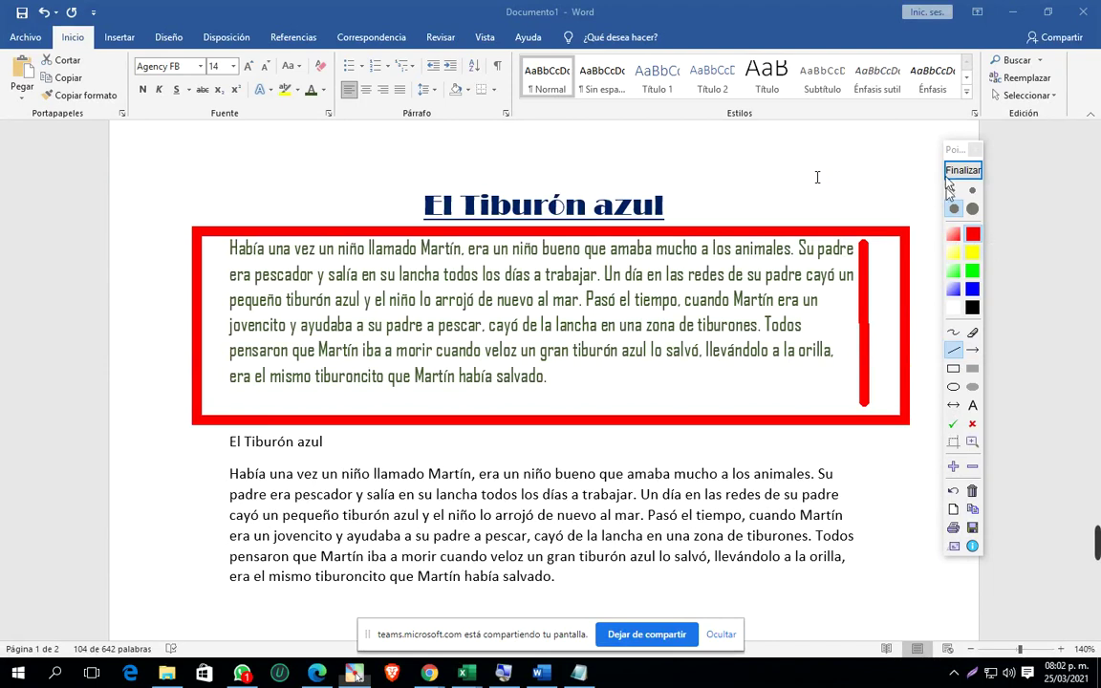
left_click(952, 172)
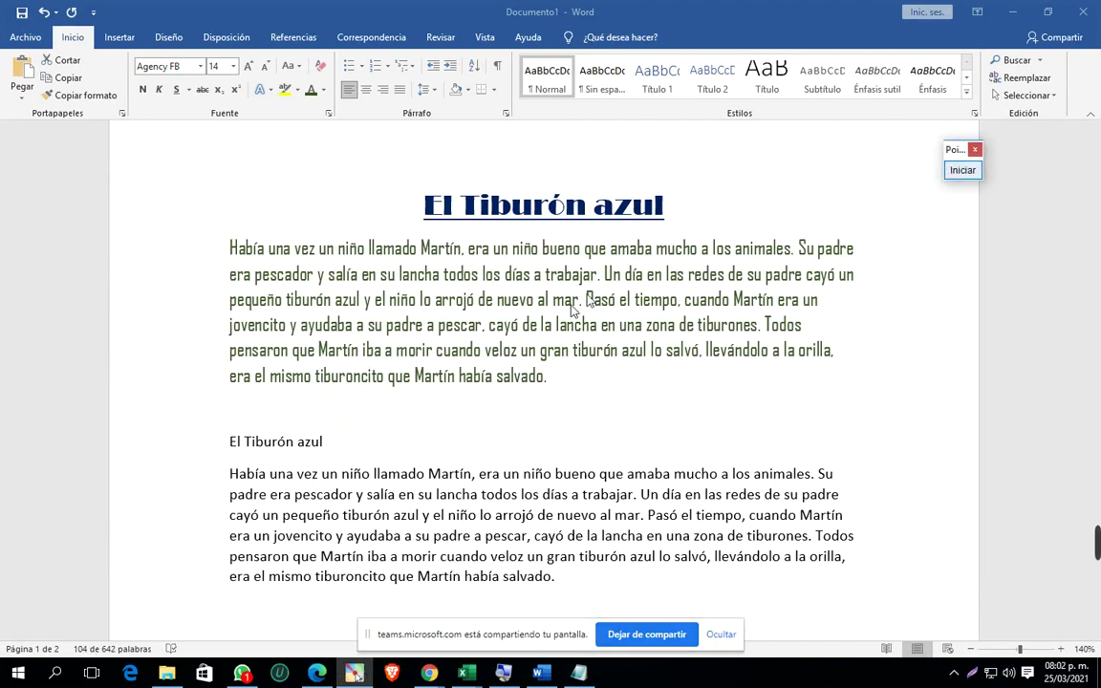
Select the first 'El Tiburón azul' paragraph and apply Justificar alignment.
triple_click(240, 250)
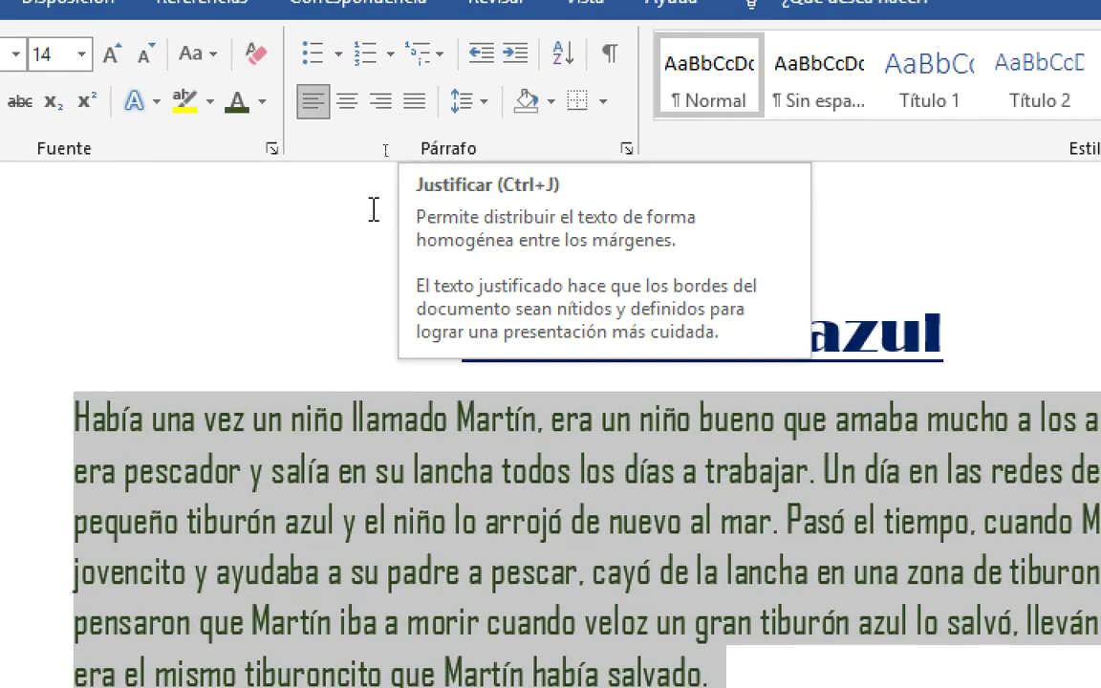
left_click(351, 238)
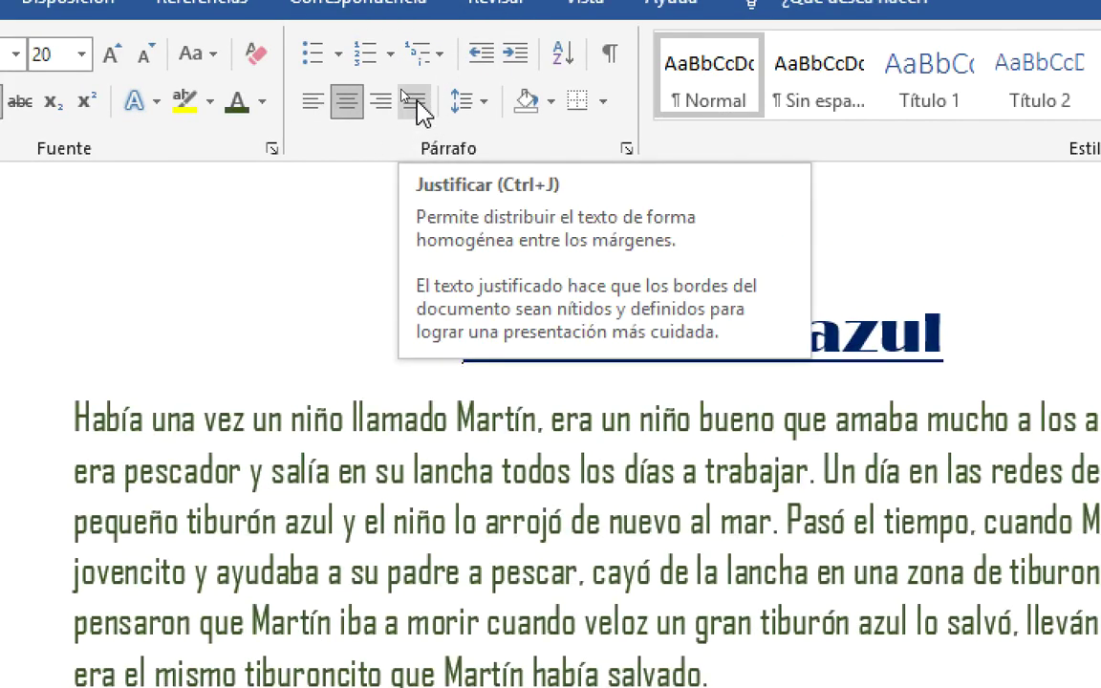
triple_click(449, 471)
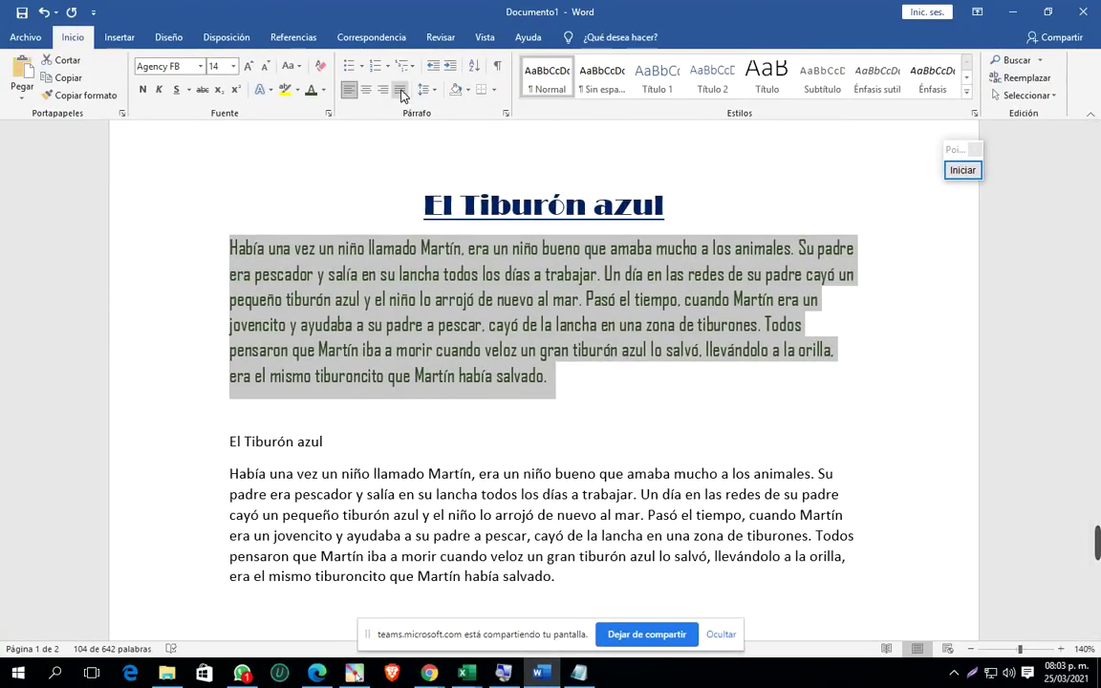
left_click(399, 89)
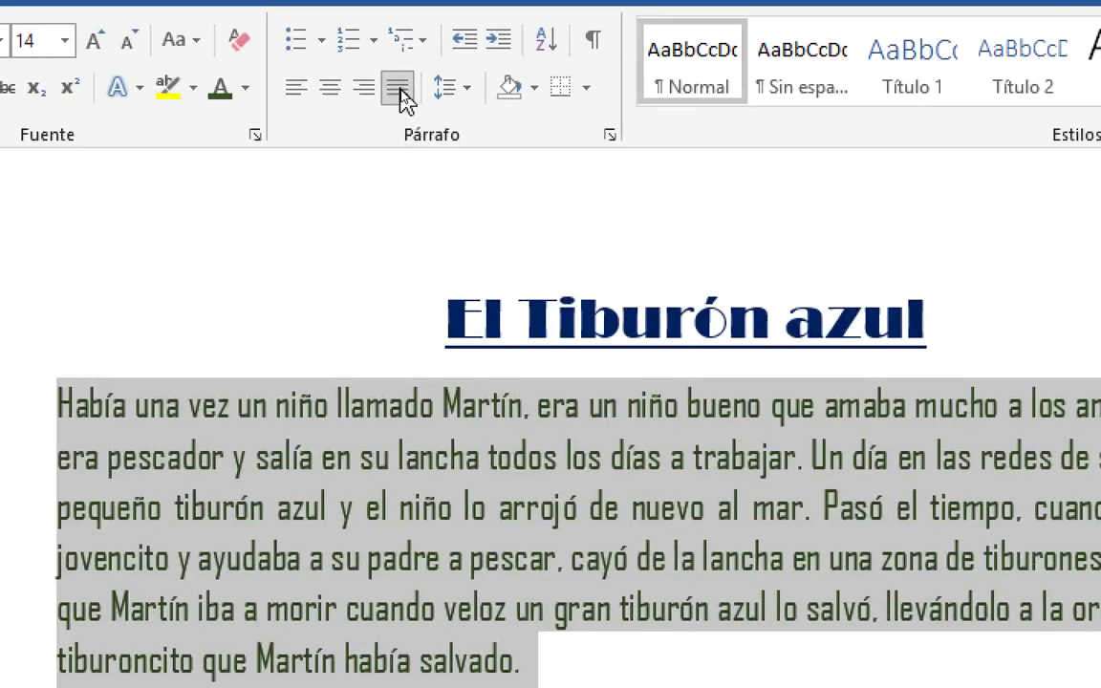
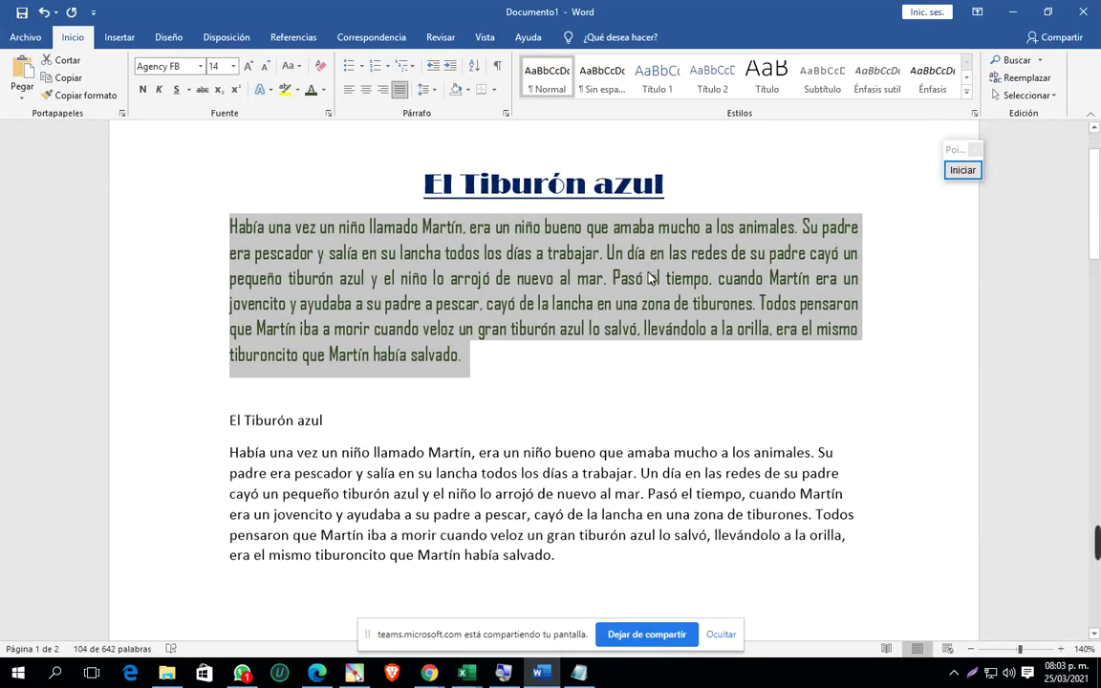
Highlight the big title, first paragraph and second copy's heading to point them out to the class.
scroll(425, 363, "down", 2)
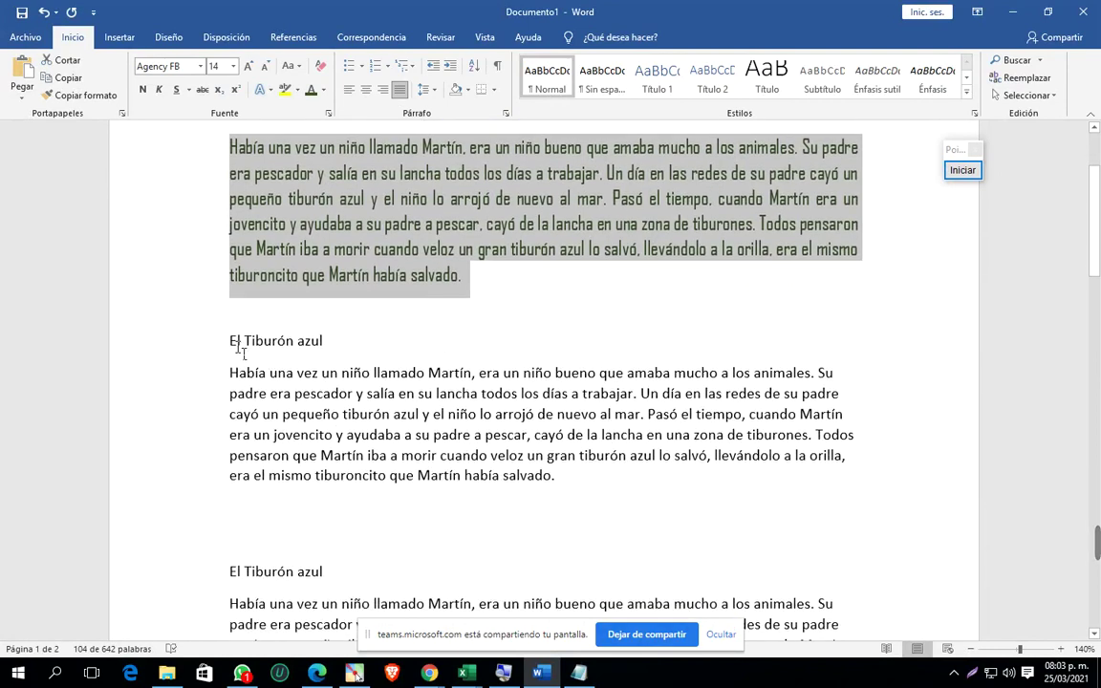
mouse_move(223, 329)
left_mouse_down()
mouse_move(580, 471)
mouse_move(571, 482)
left_mouse_up()
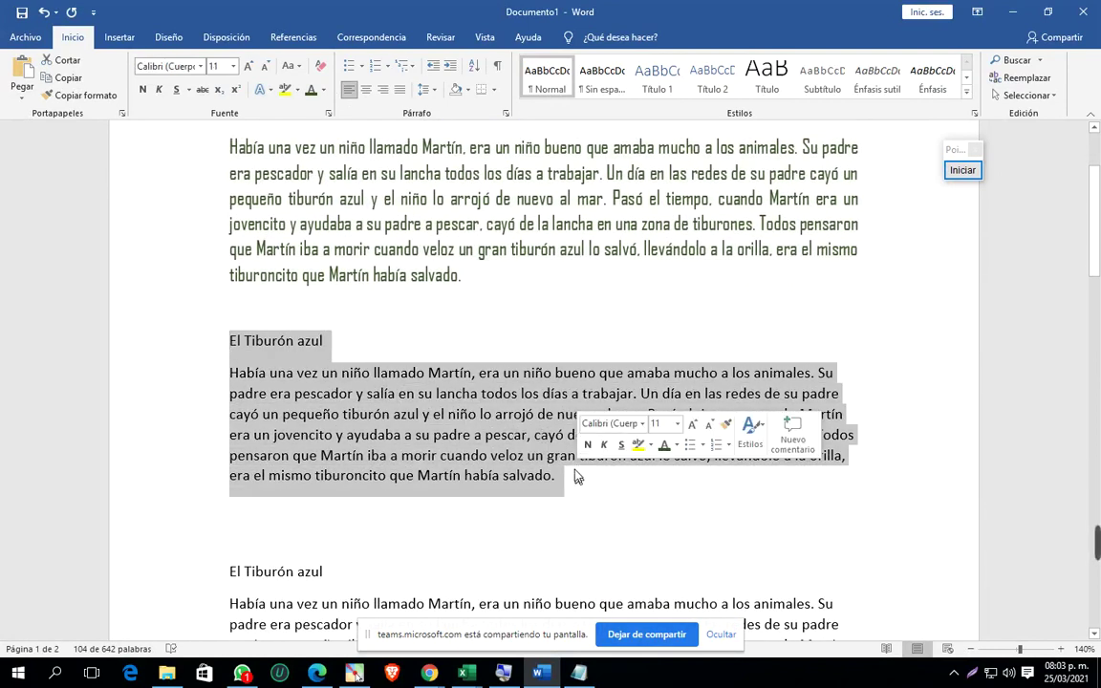
left_click(577, 346)
scroll(580, 346, "up", 3)
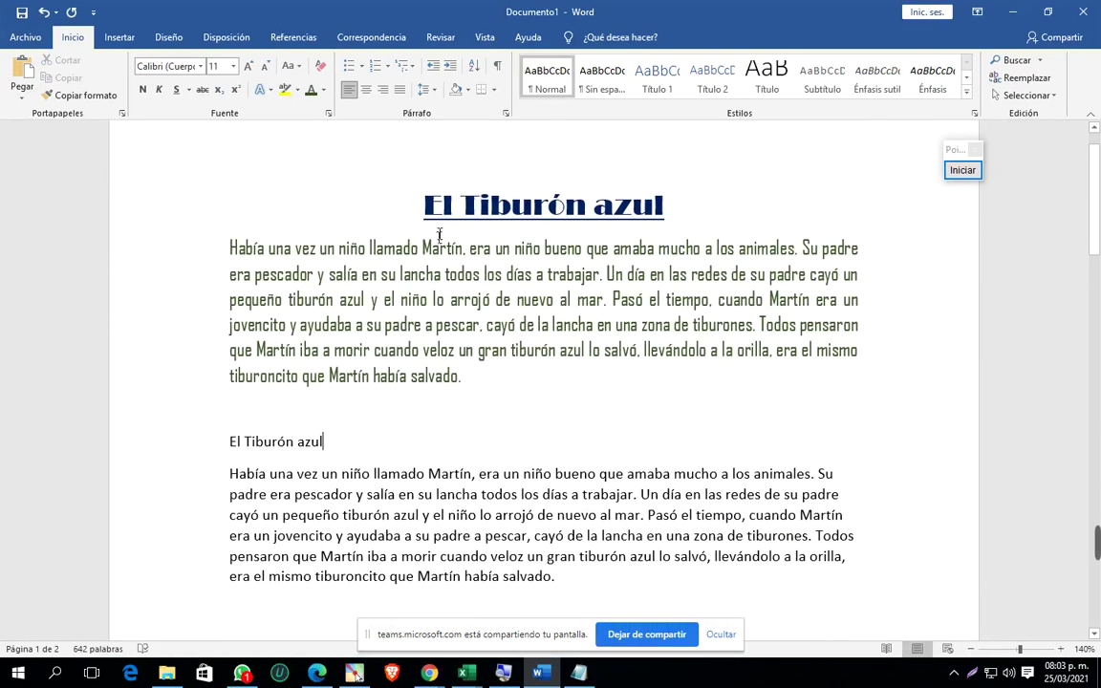
left_click_drag(444, 224, 460, 378)
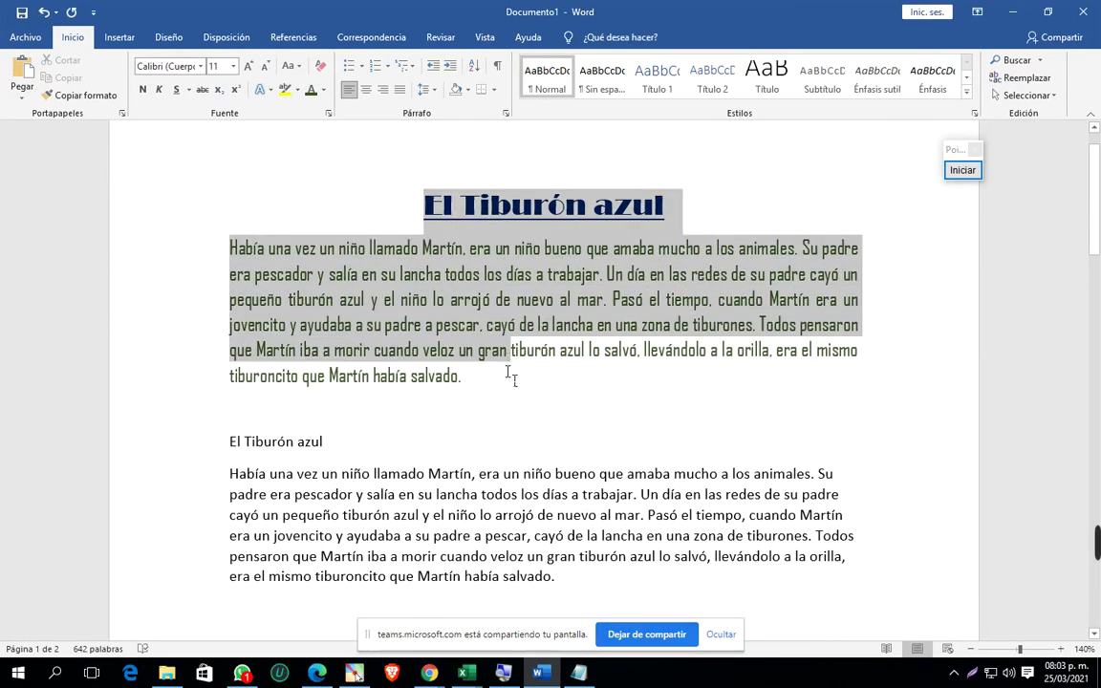
left_click(430, 210)
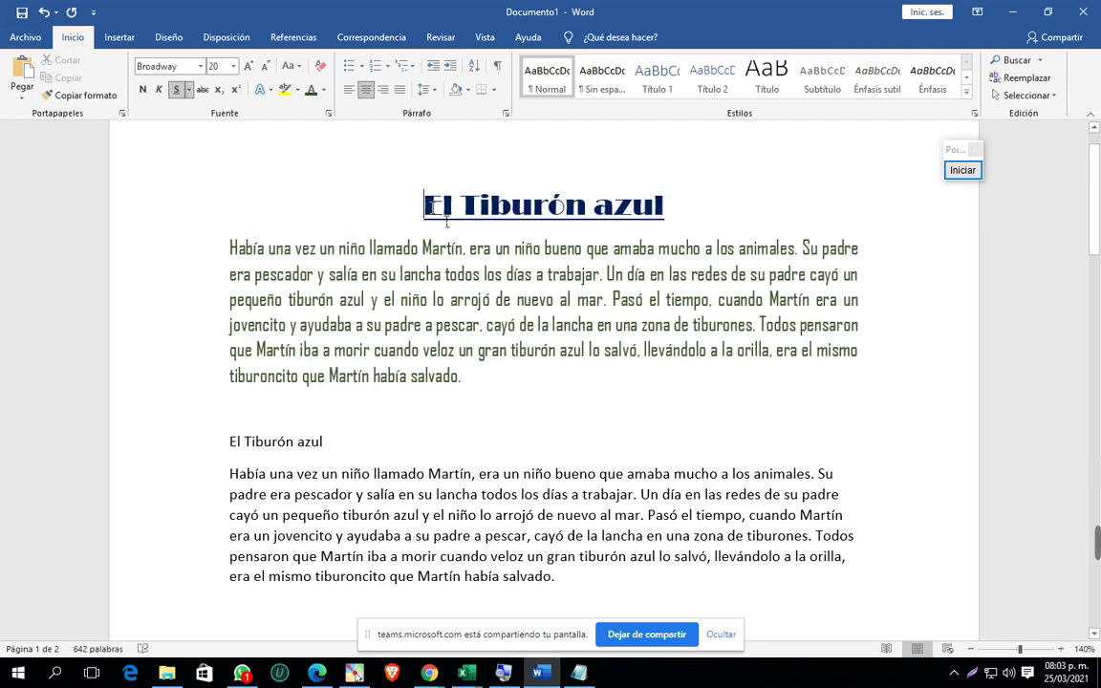
Point out the plain 'El Tiburón azul' heading and its paragraph, then stop sharing the screen.
scroll(406, 358, "down", 2)
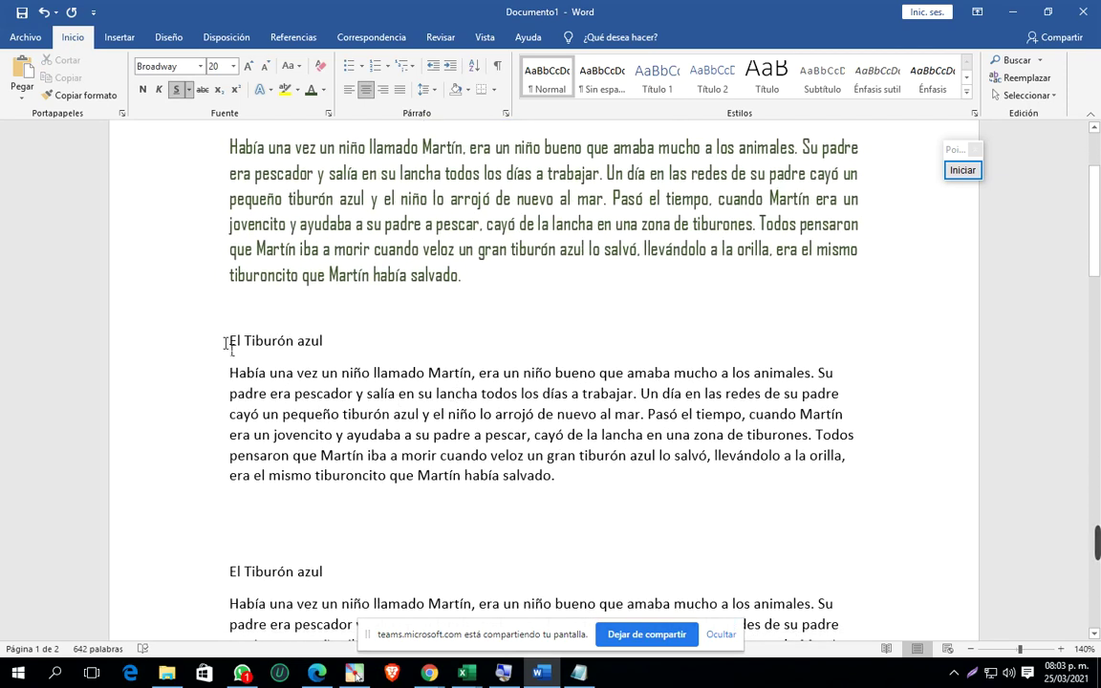
left_click(221, 341)
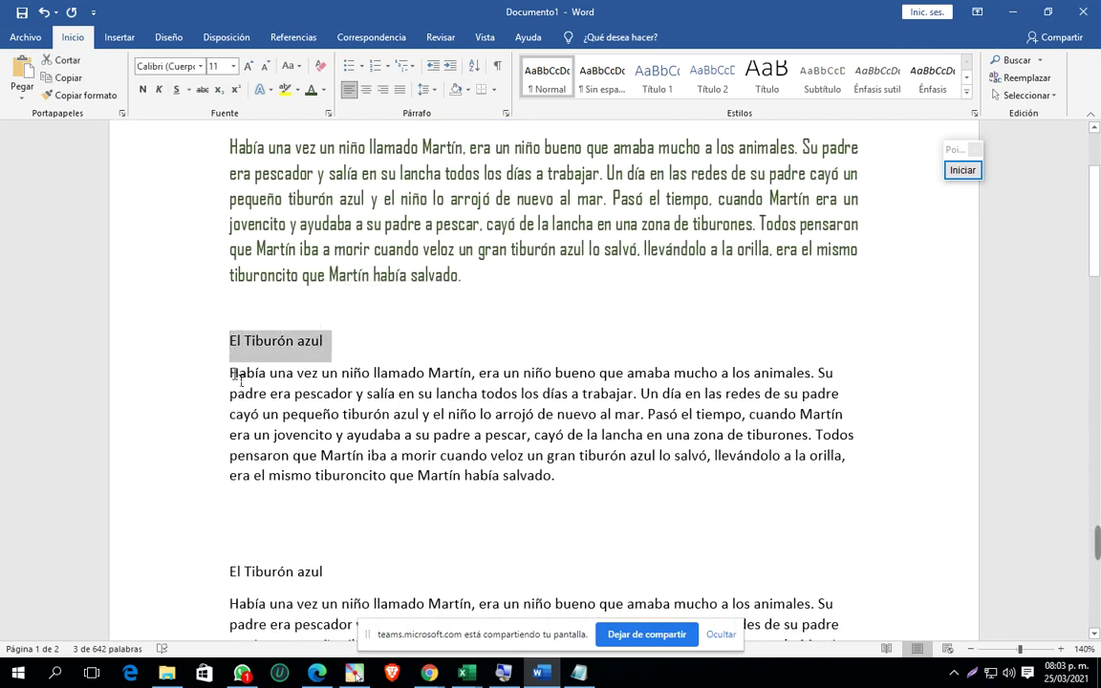
left_click_drag(231, 373, 593, 478)
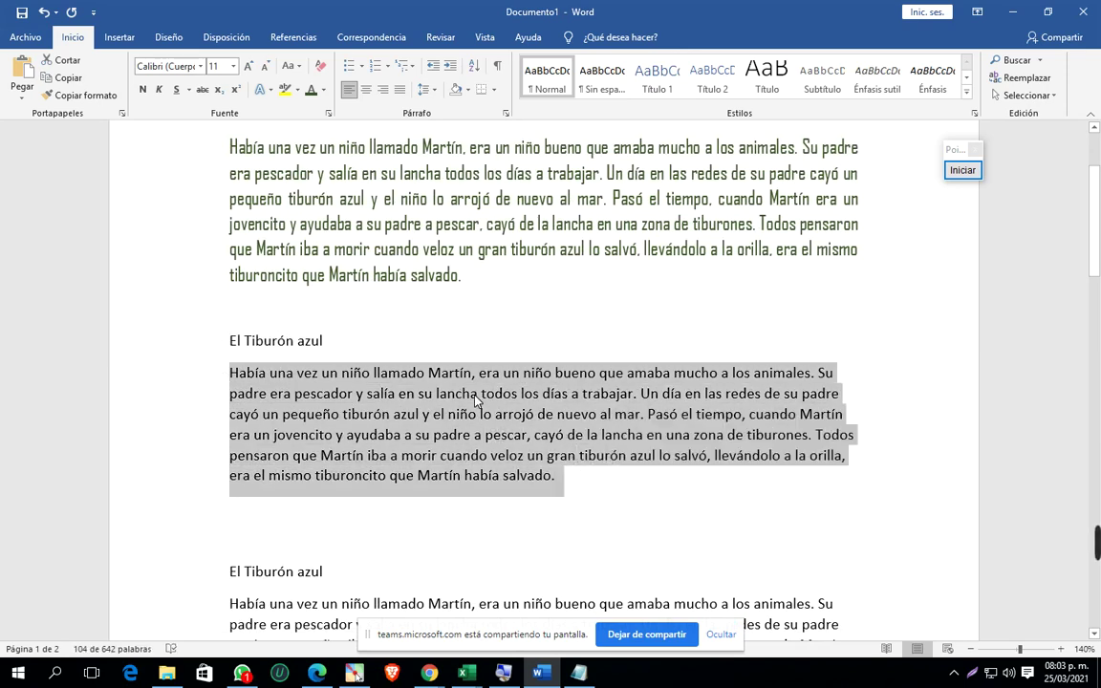
left_click(475, 401)
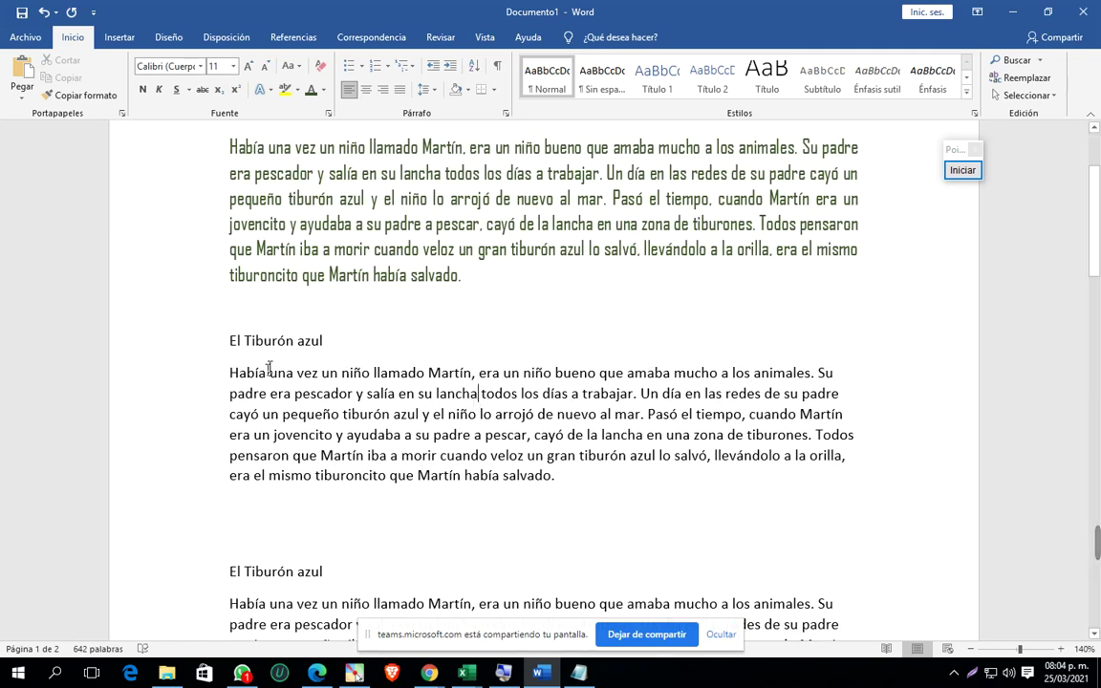
mouse_move(228, 341)
left_mouse_down()
mouse_move(583, 458)
mouse_move(589, 479)
left_mouse_up()
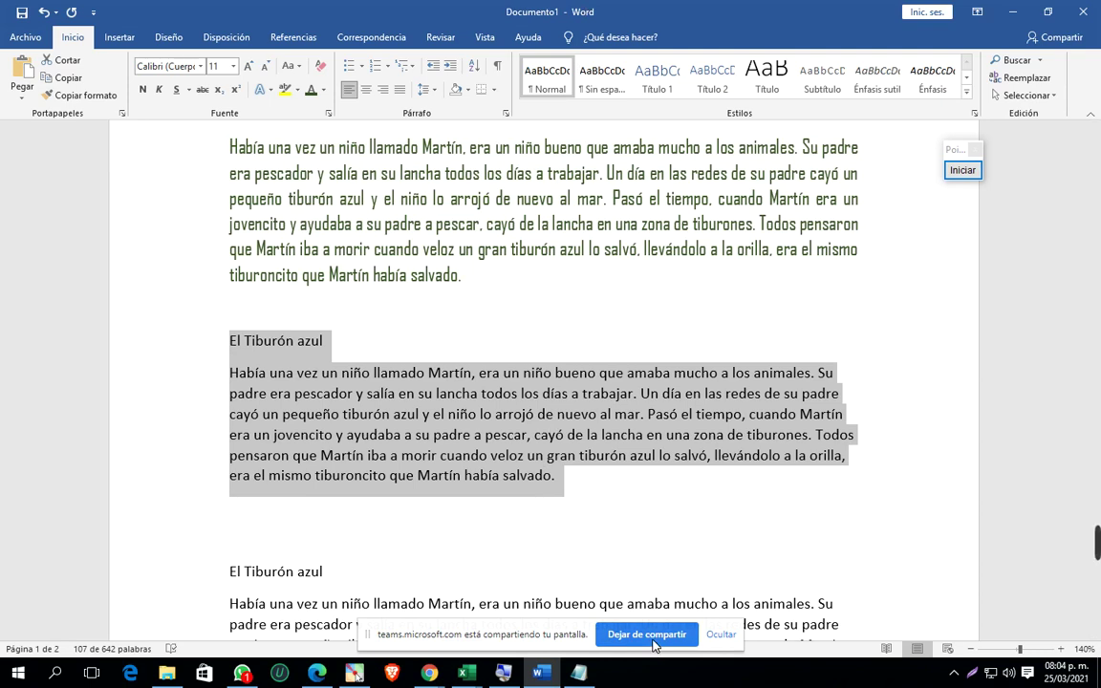
left_click(653, 638)
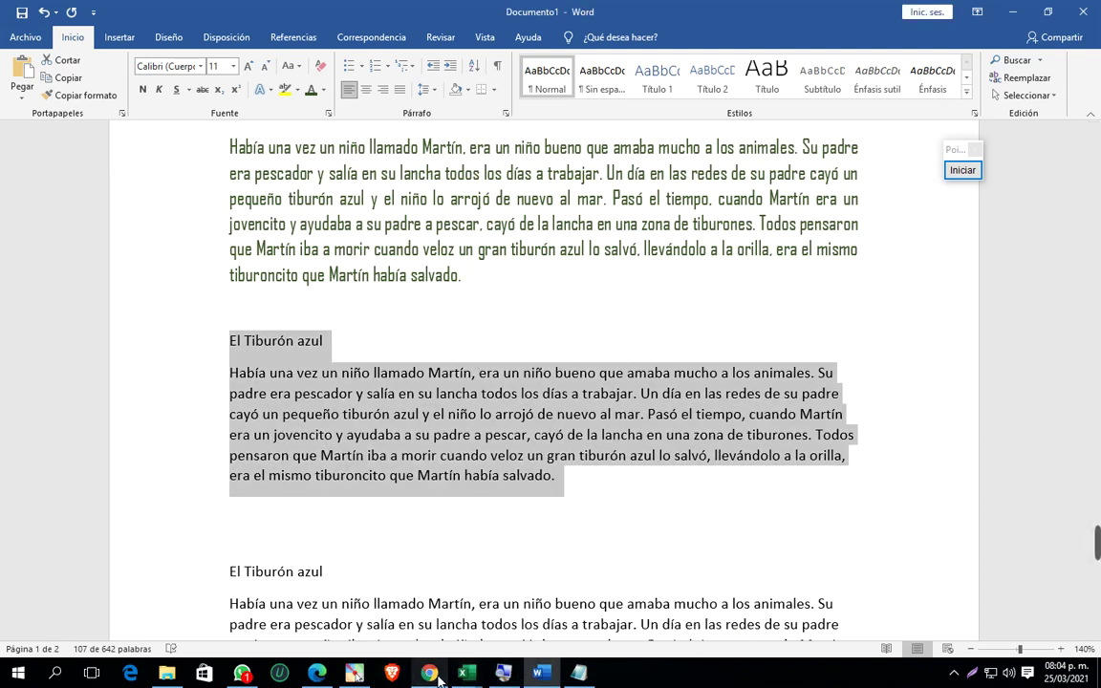
Bring the Teams class call forward, reopen the participants list and admit the waiting student.
mouse_move(429, 673)
left_click(425, 631)
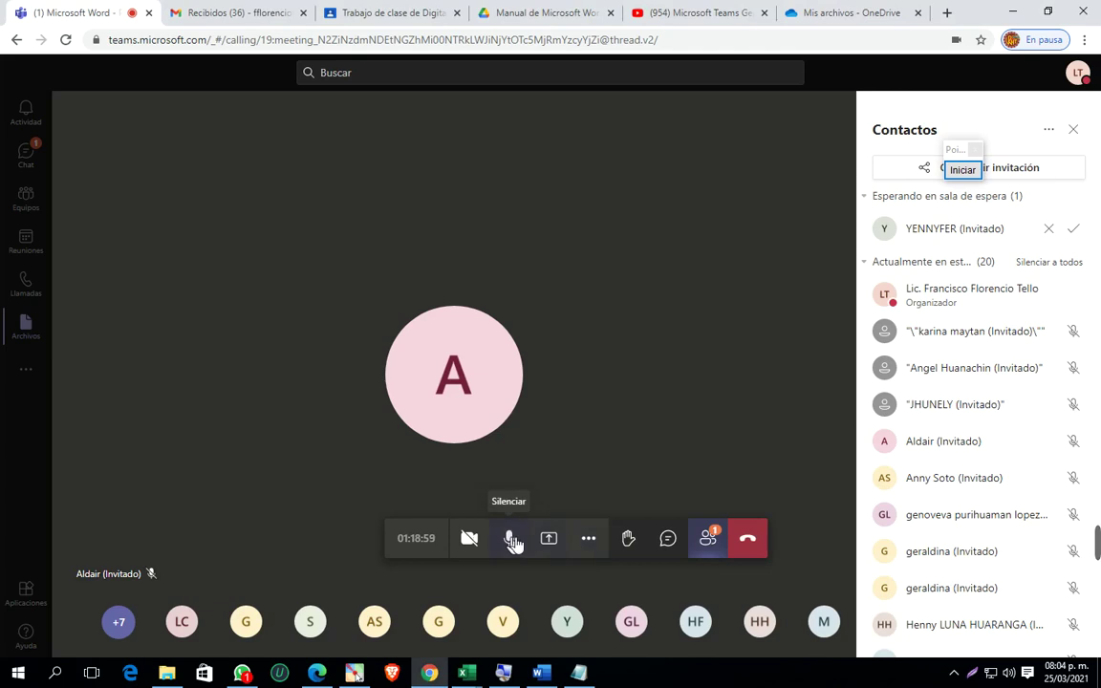
left_click(707, 540)
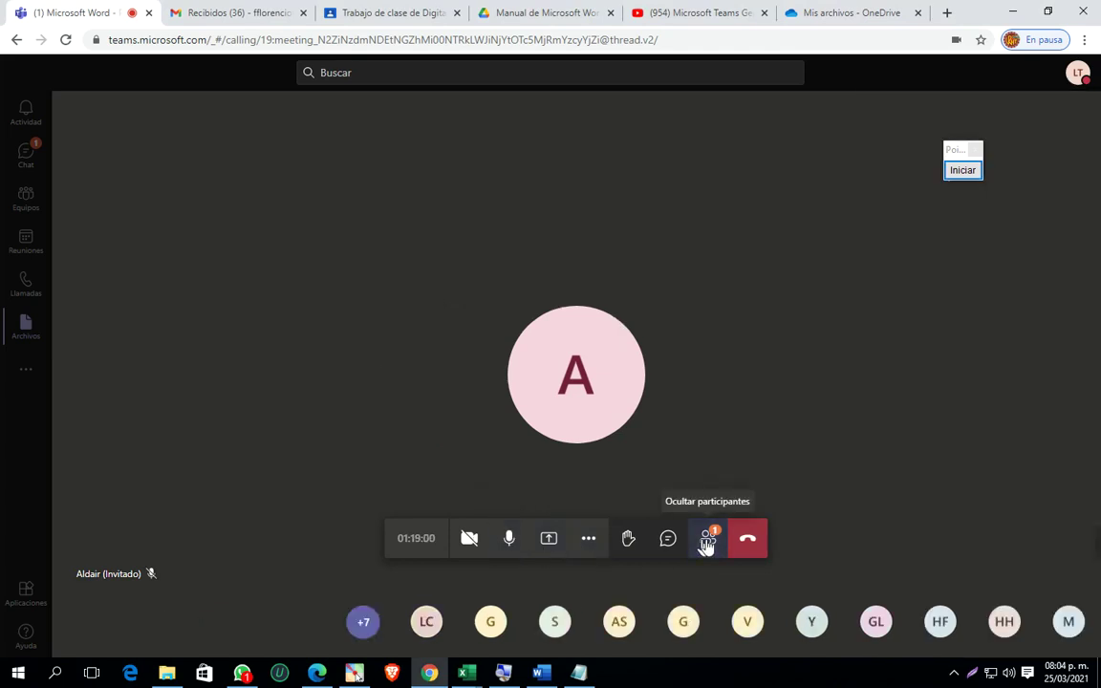
left_click(708, 540)
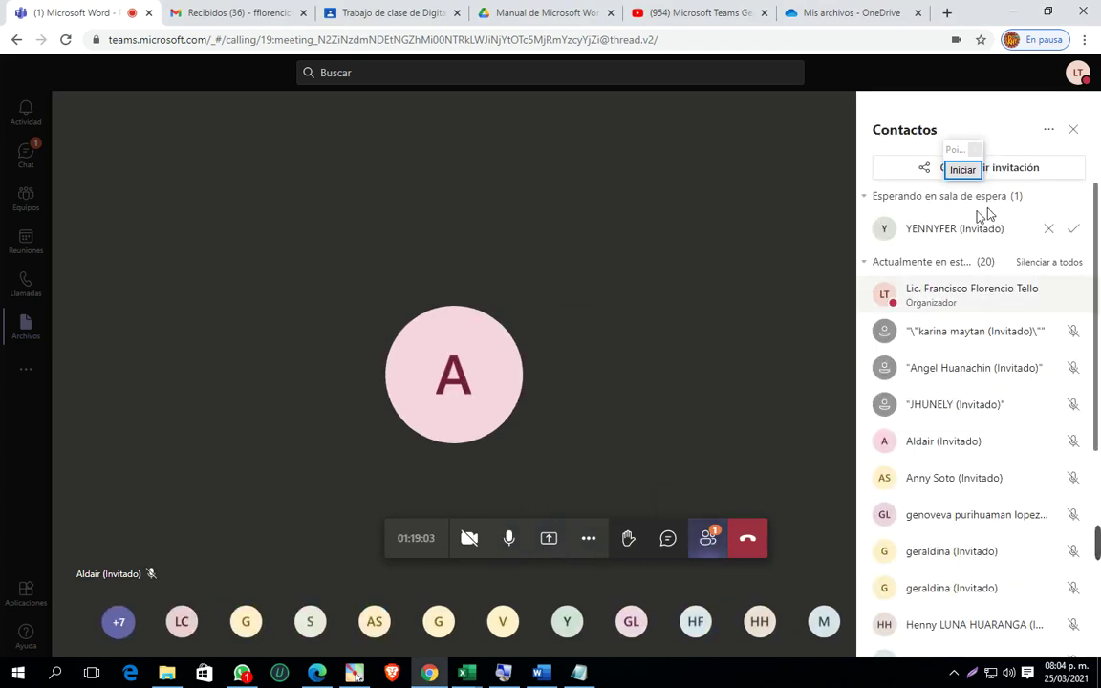
left_click(1076, 230)
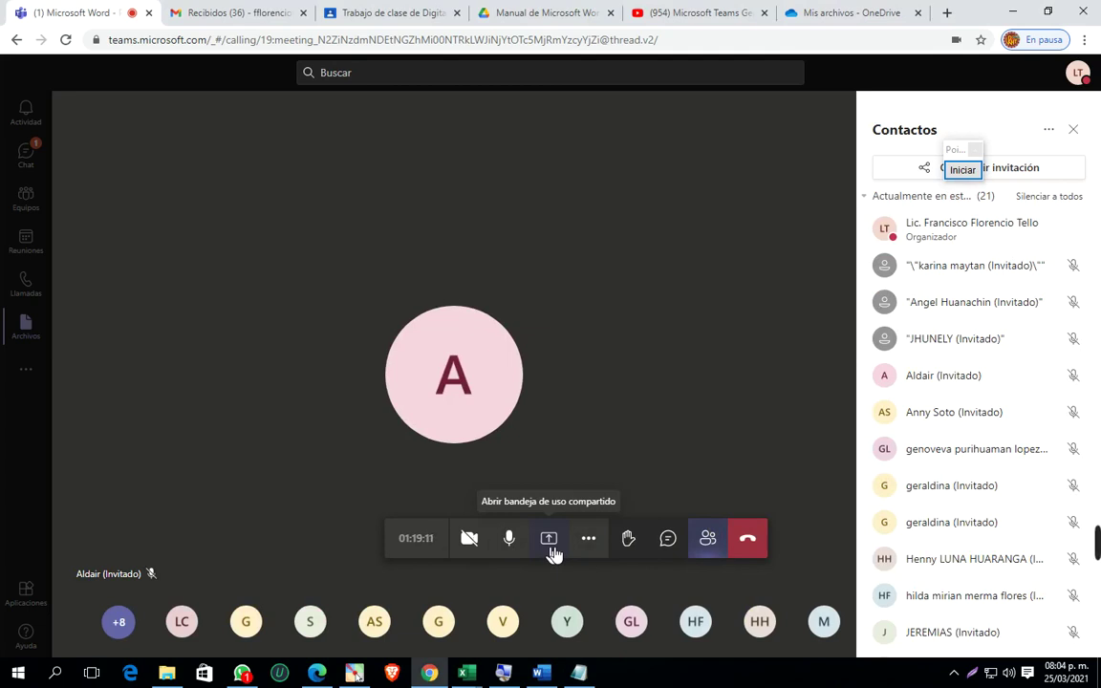
Open the meeting chat, jump to the newest messages and admit the second waiting student.
mouse_move(562, 592)
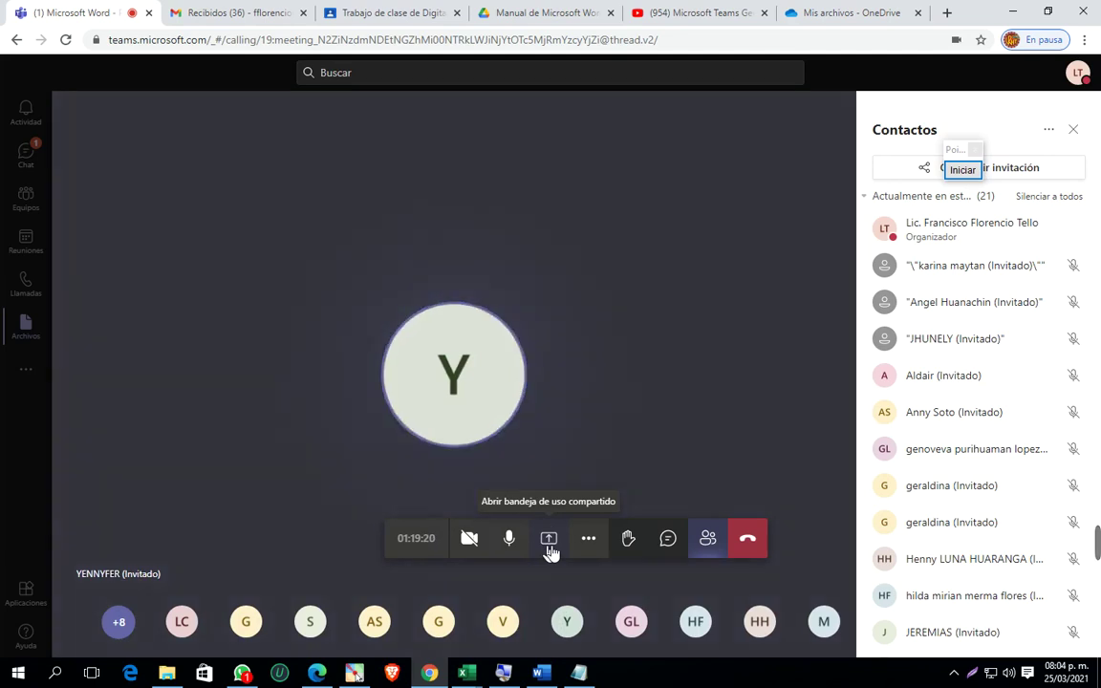
mouse_move(1049, 572)
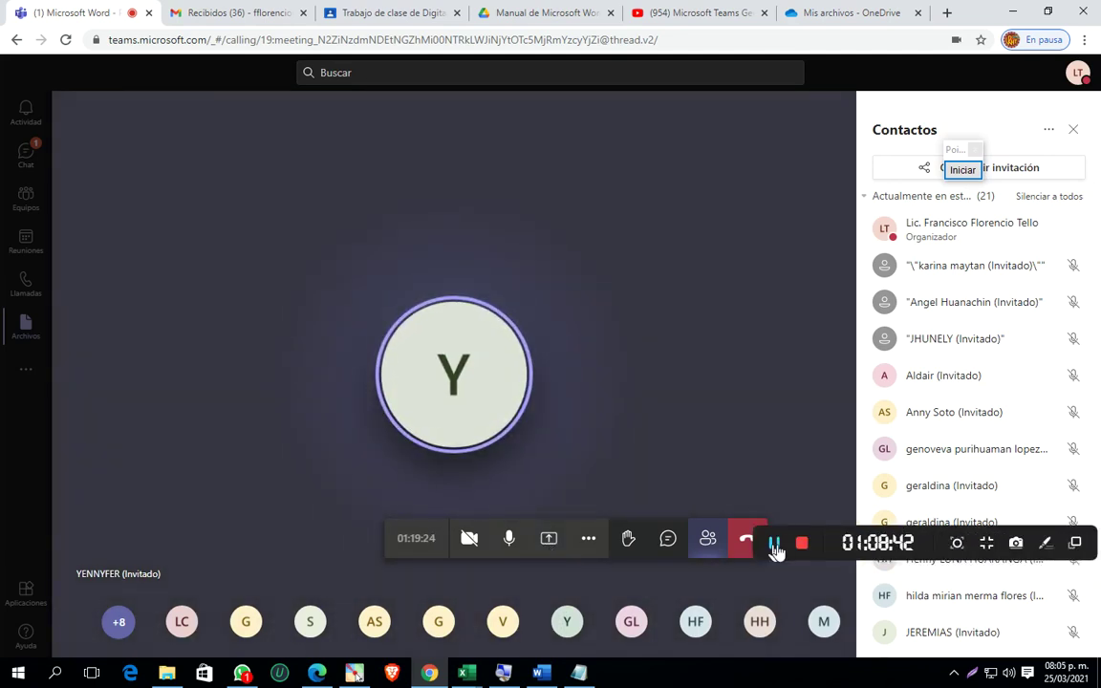
left_click(775, 552)
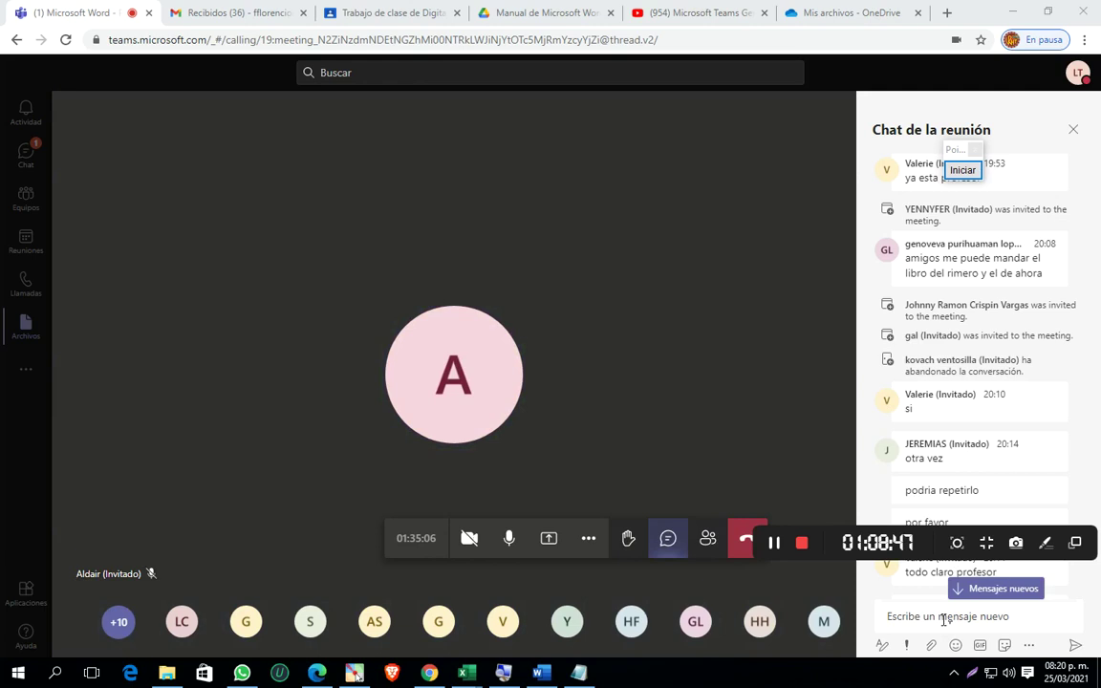
left_click(988, 591)
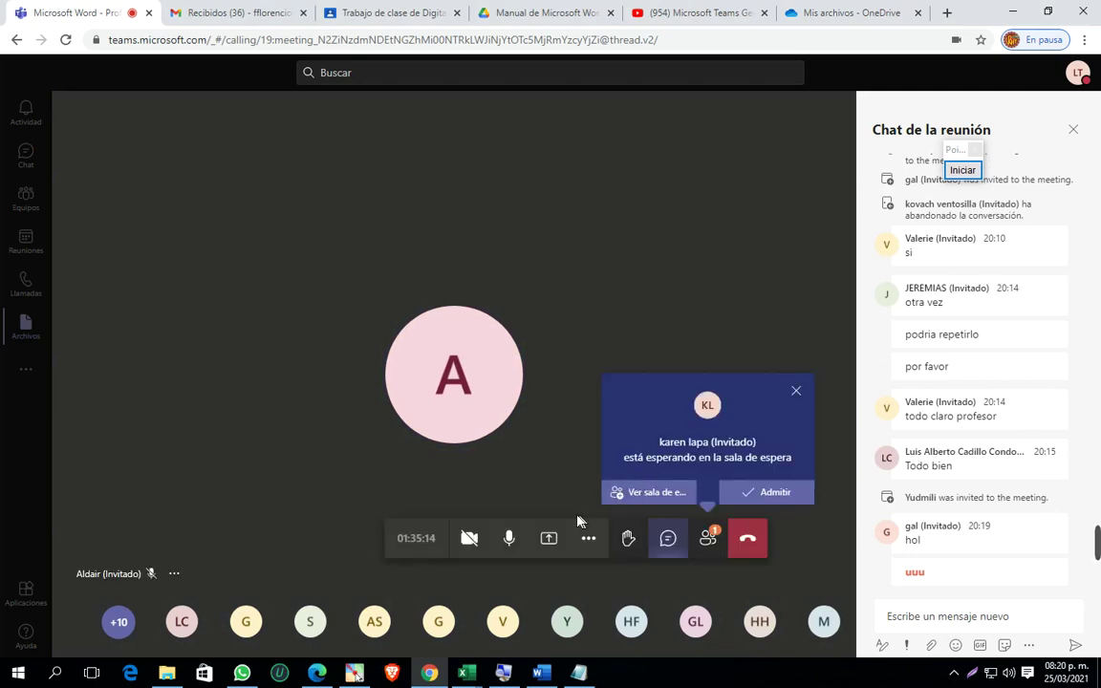
left_click(769, 491)
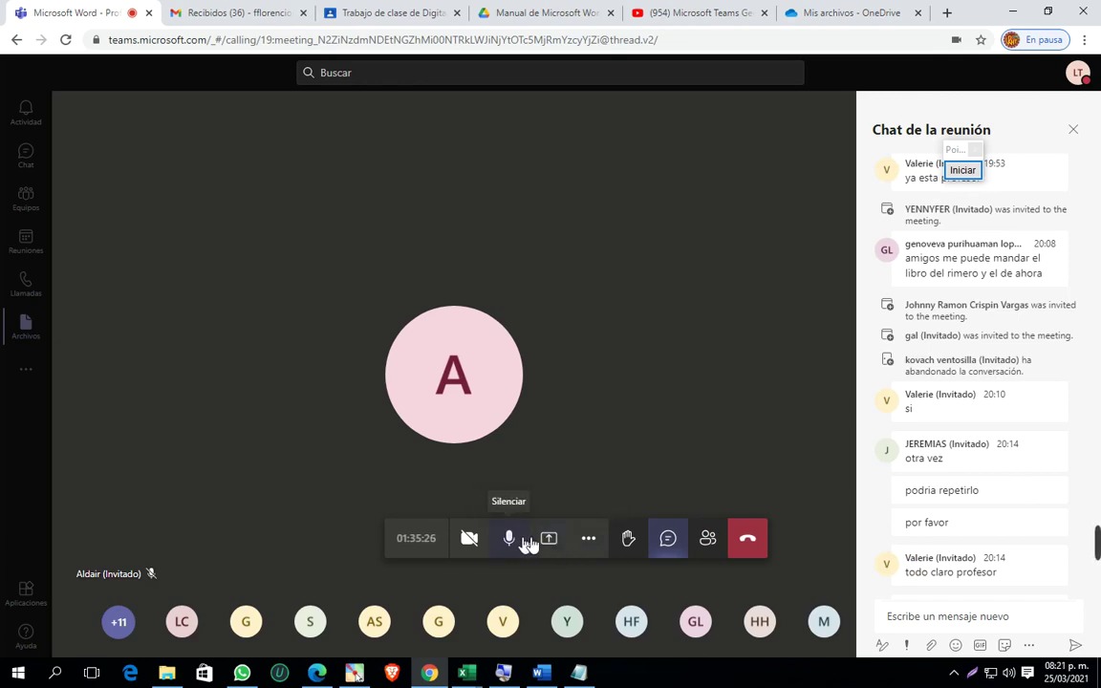
Share the entire screen ('Toda la pantalla') with the class and return to the Word document.
left_click(549, 541)
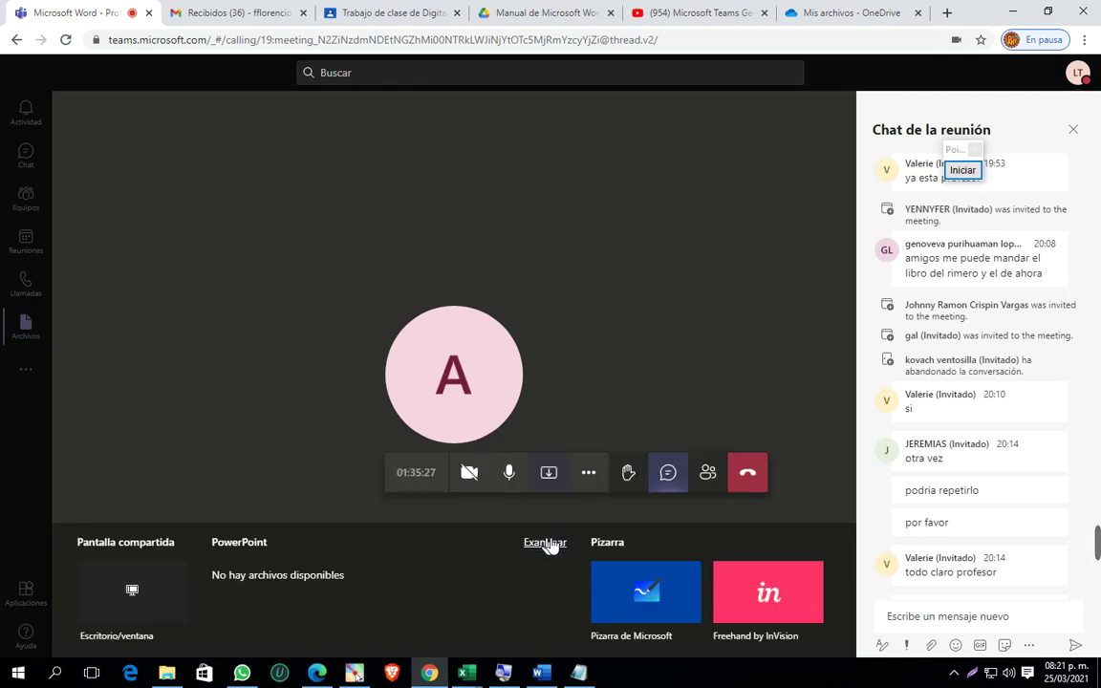
left_click(180, 600)
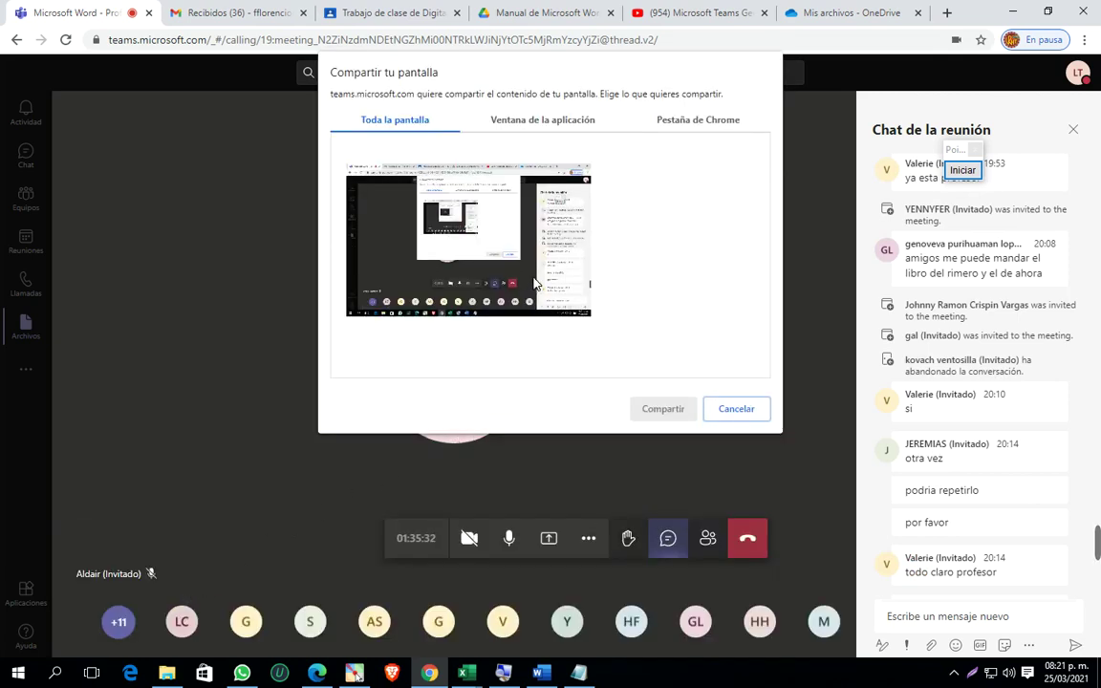
left_click(521, 340)
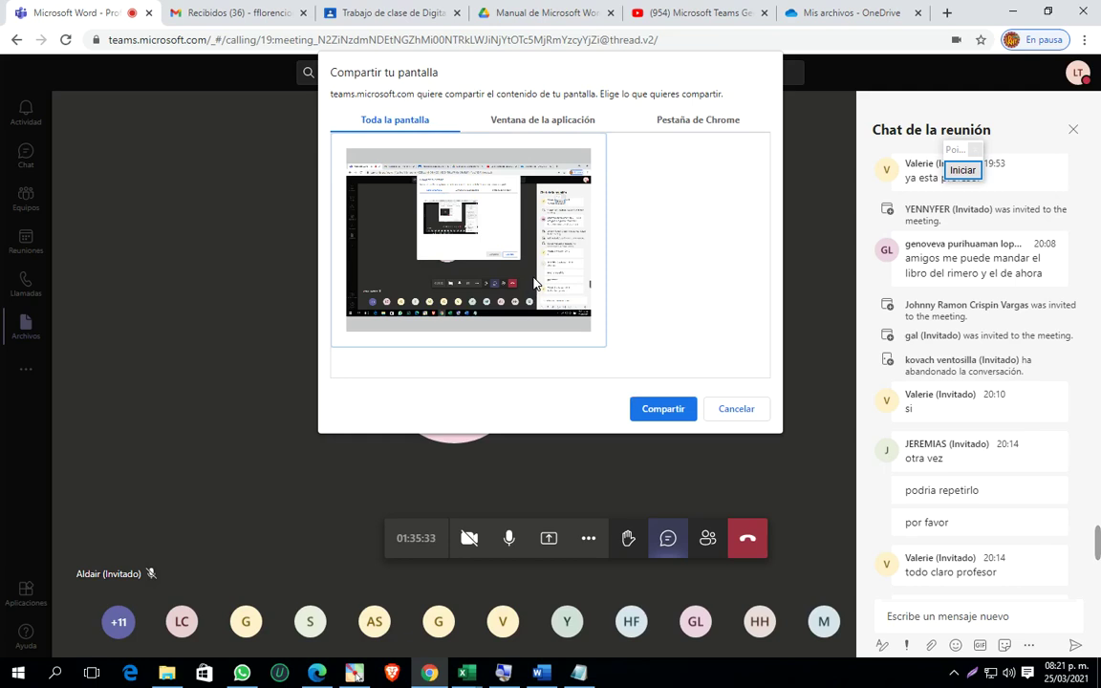
left_click(668, 411)
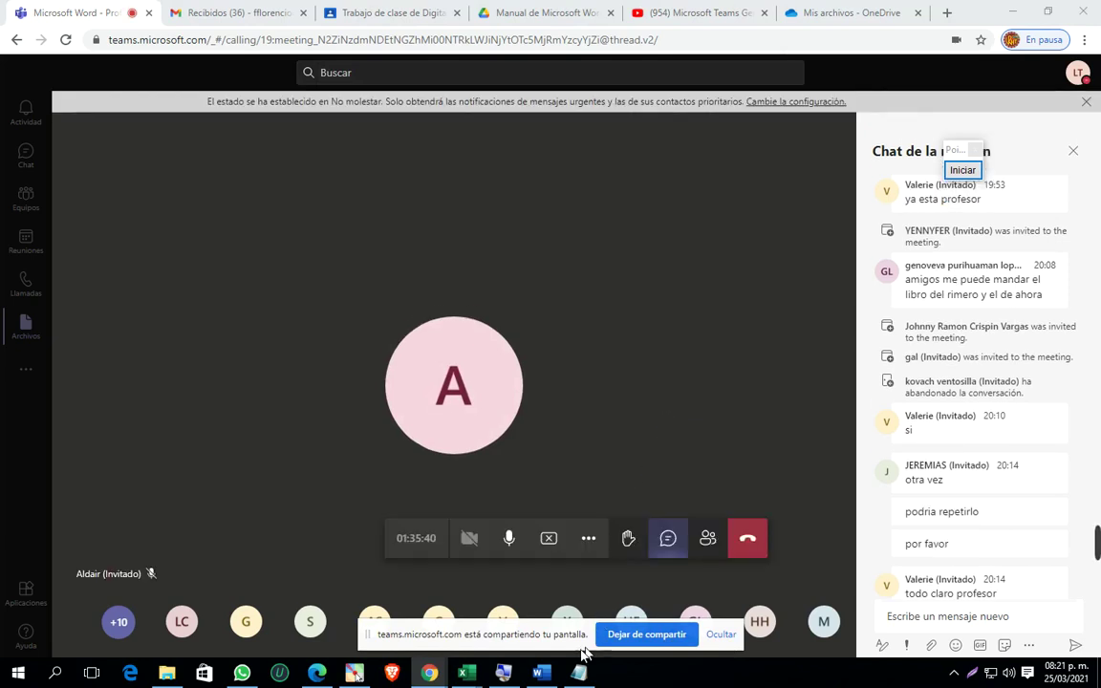
key("alt+Tab")
Select the second 'El Tiburón azul' title and make it 20-pt Broadway.
scroll(527, 462, "down", 1)
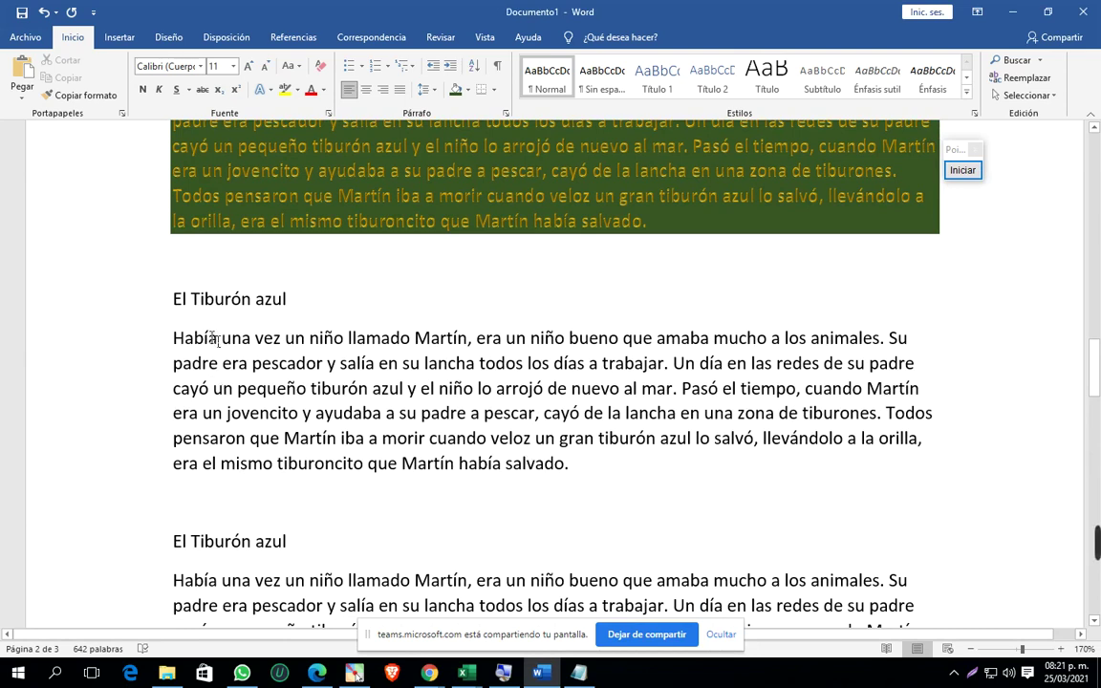
left_click_drag(174, 300, 292, 300)
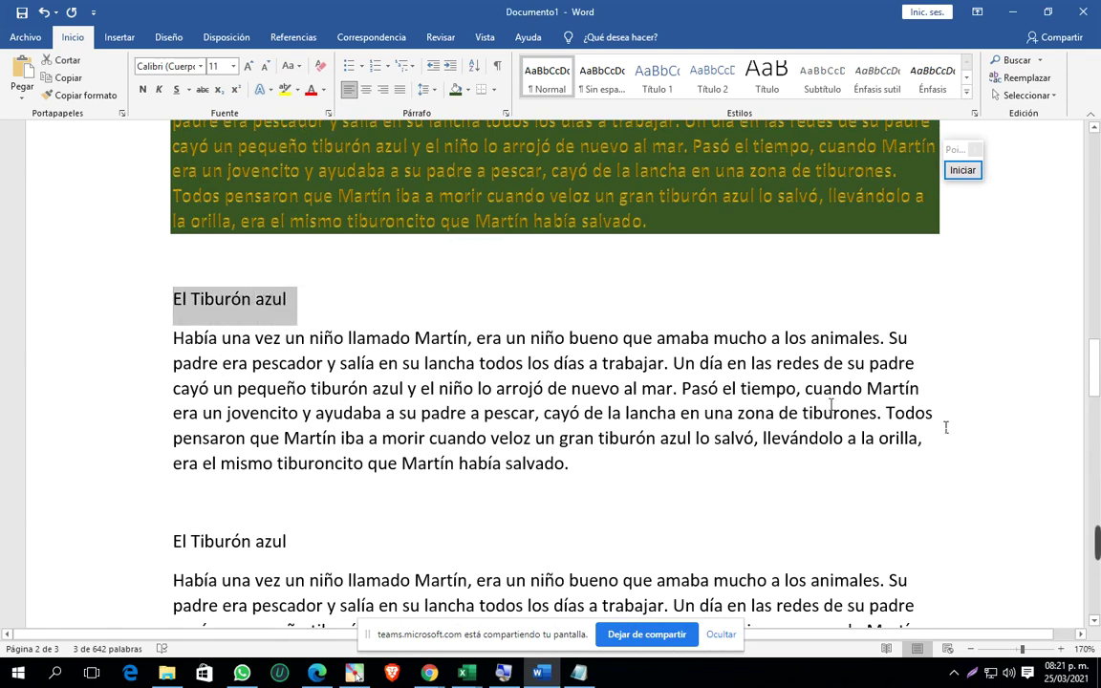
left_click(592, 390)
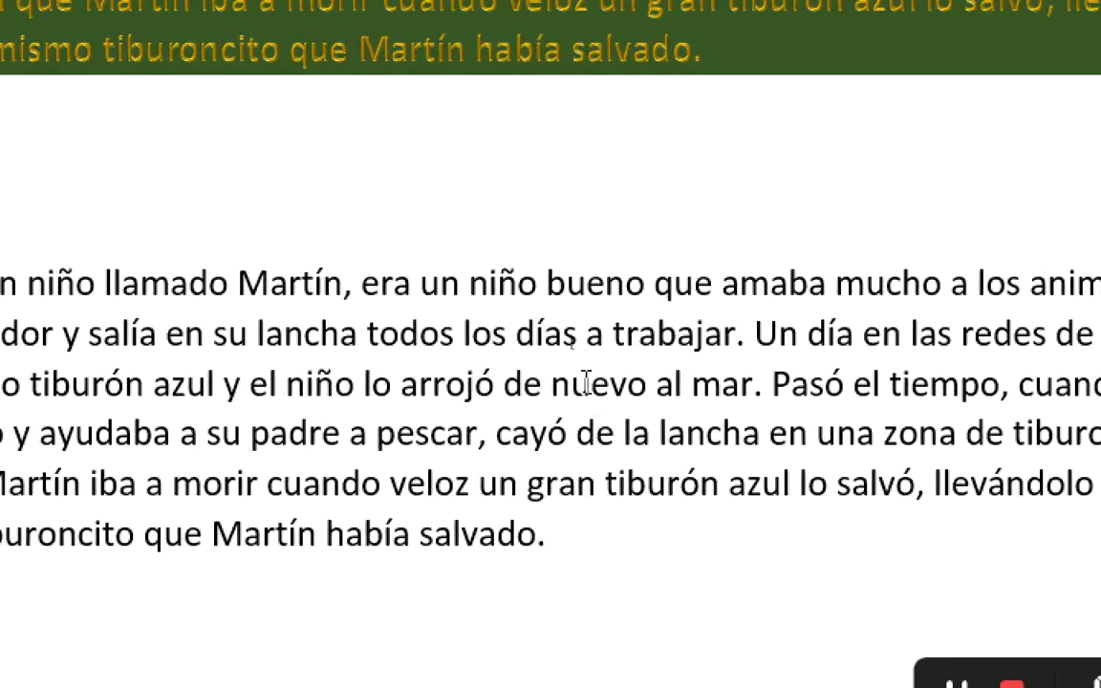
left_click(355, 562)
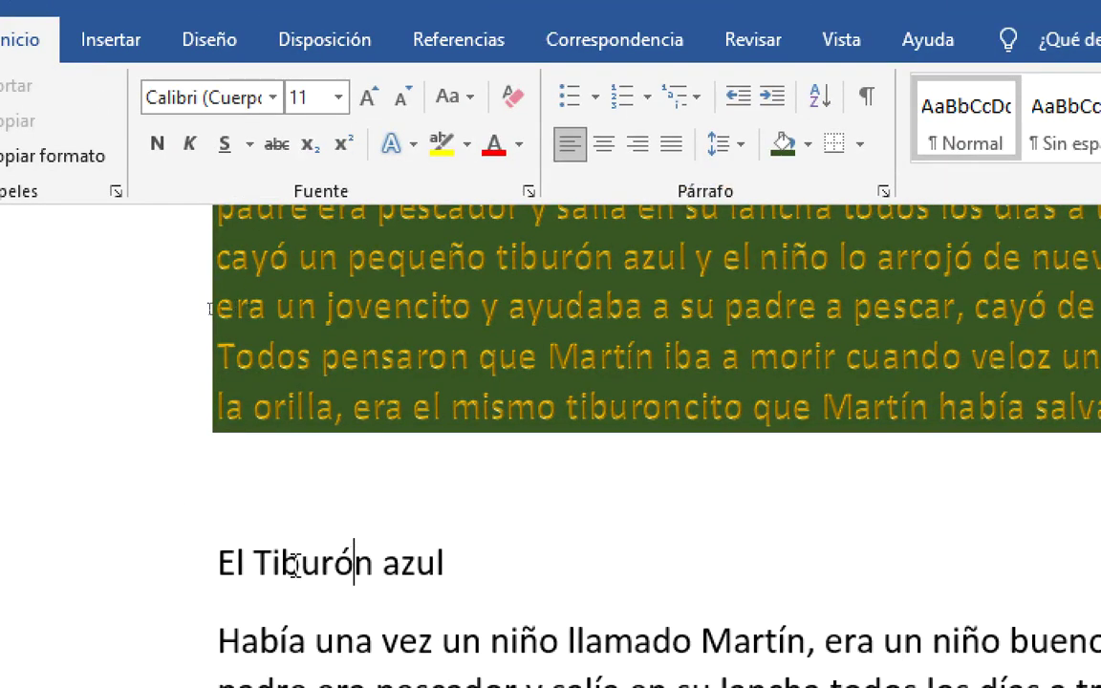
left_click_drag(224, 564, 449, 562)
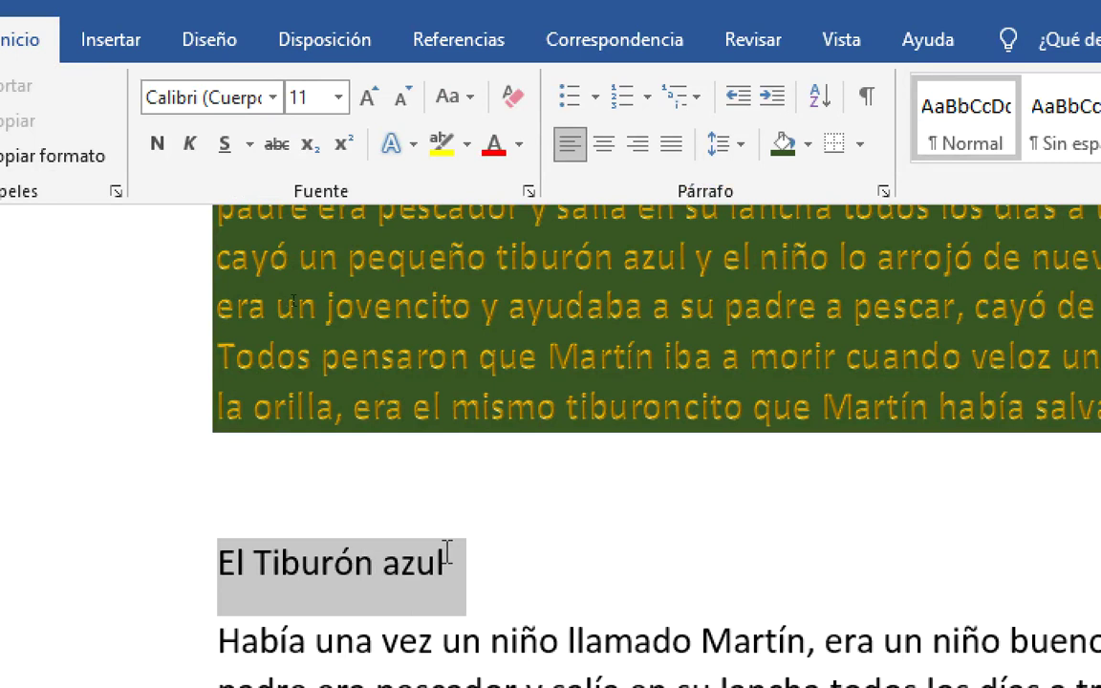
left_click(340, 96)
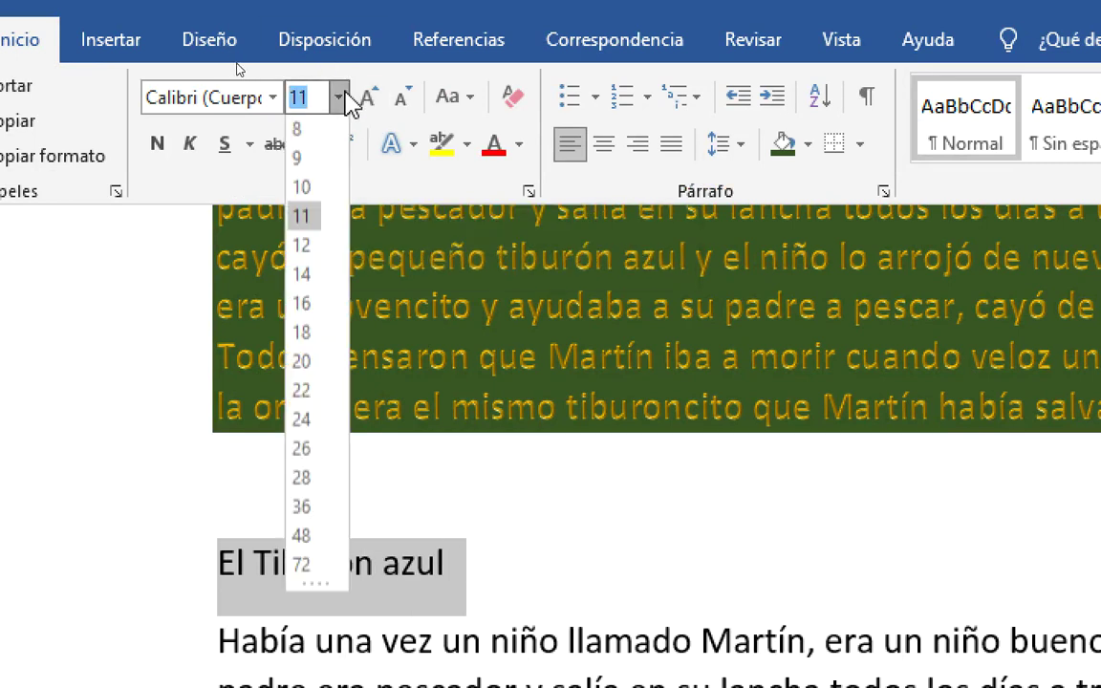
left_click(302, 367)
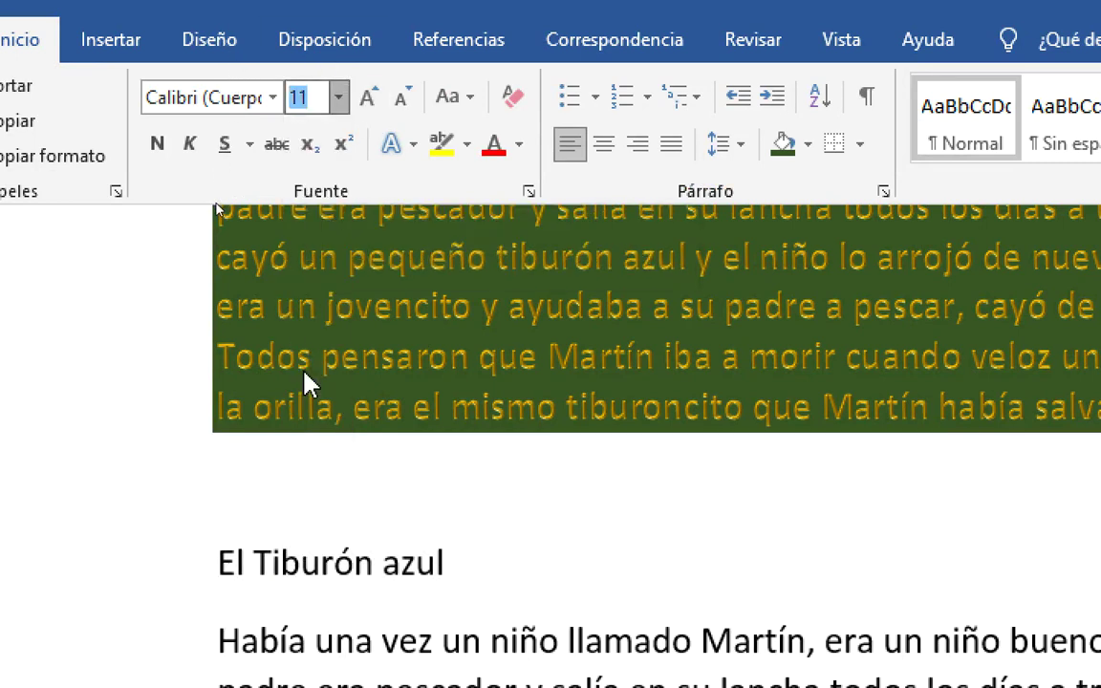
left_click(273, 99)
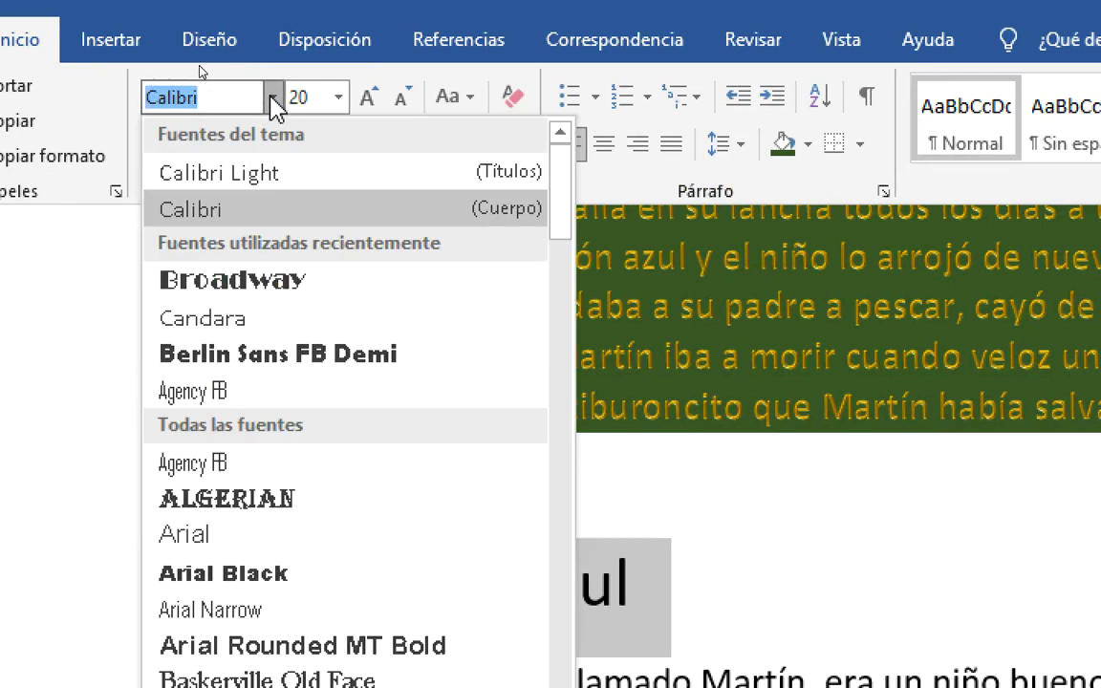
left_click(277, 281)
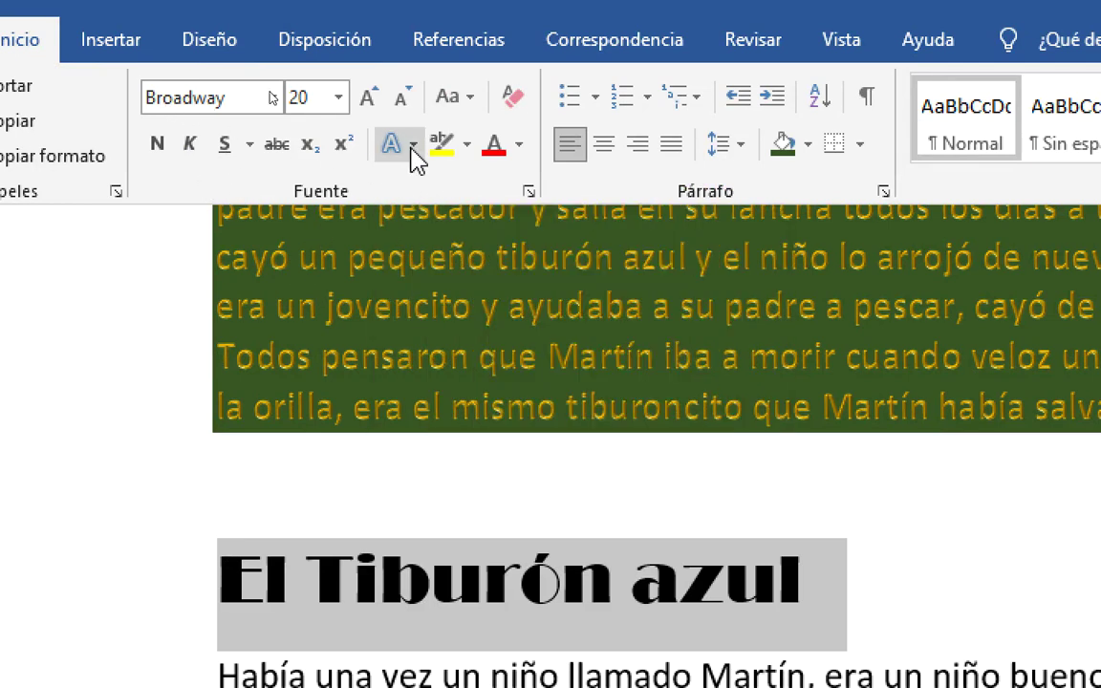
Give the title a gold text effect and dark blue shading, and centre it.
left_click(412, 146)
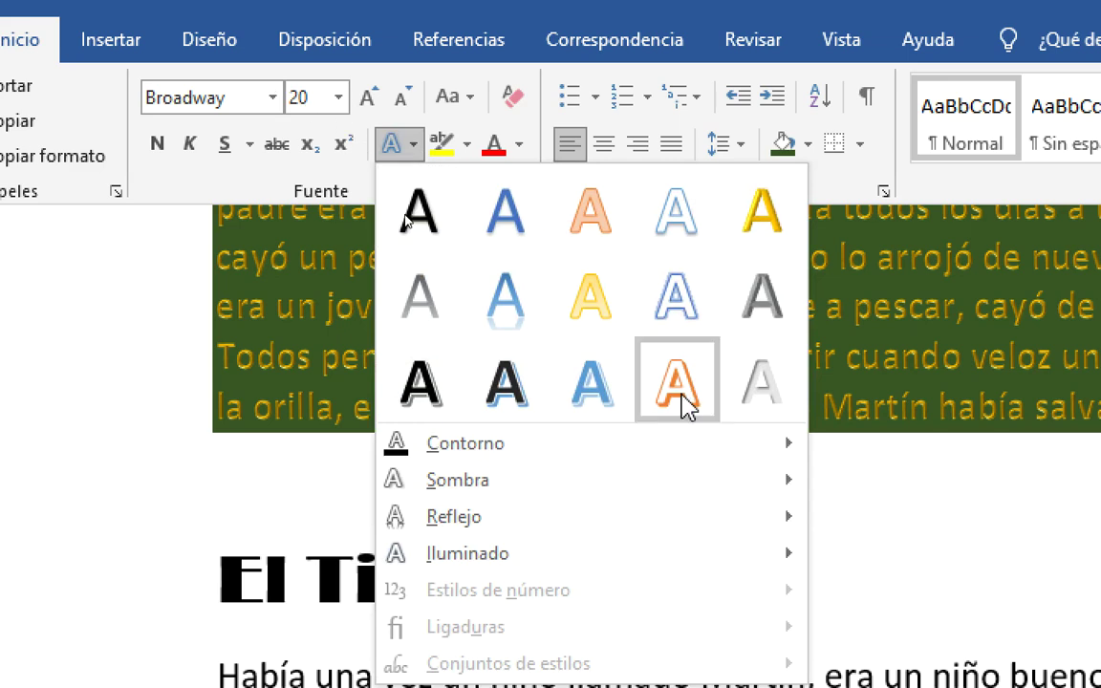
left_click(770, 226)
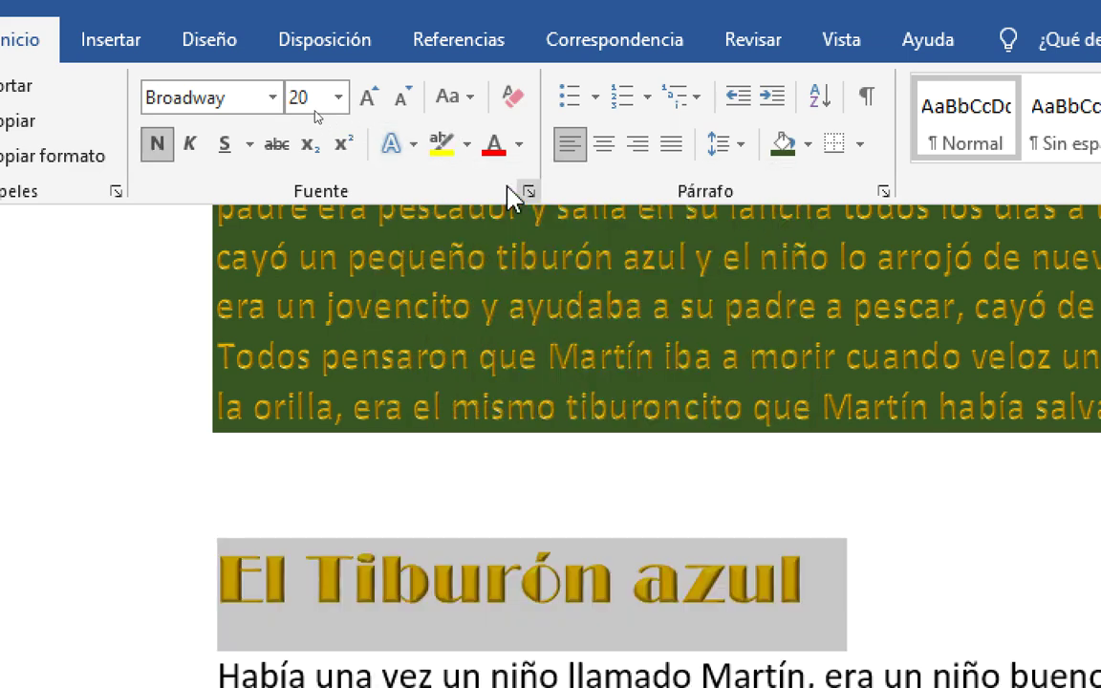
left_click(810, 153)
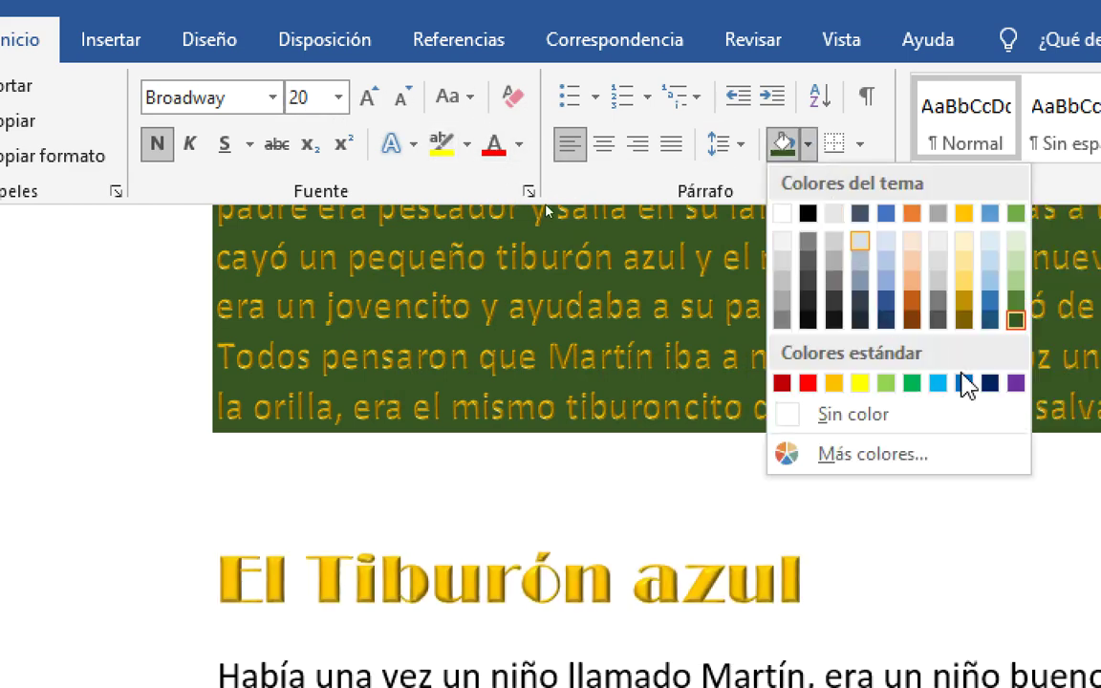
left_click(990, 383)
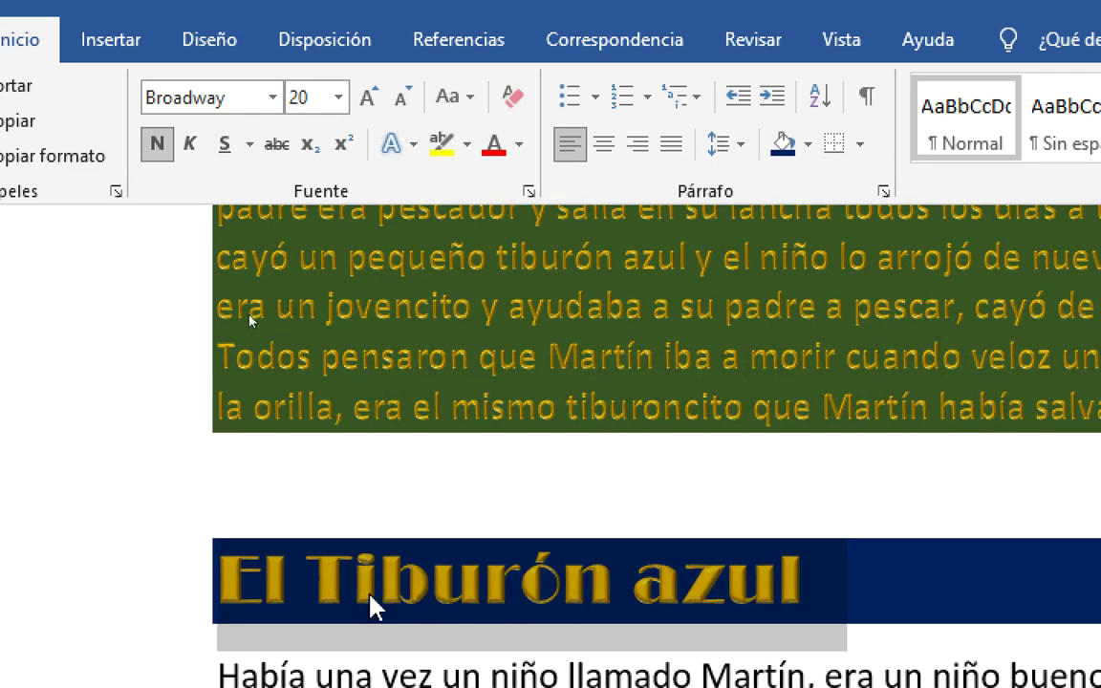
left_click(607, 151)
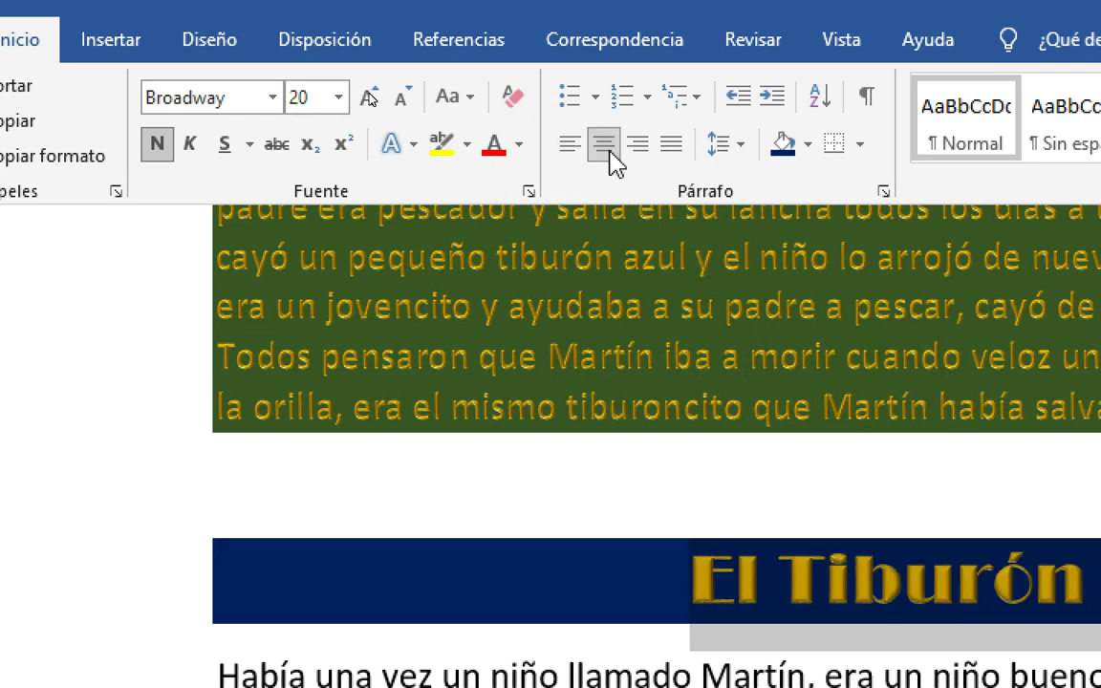
scroll(650, 574, "down", 2)
scroll(658, 616, "down", 3)
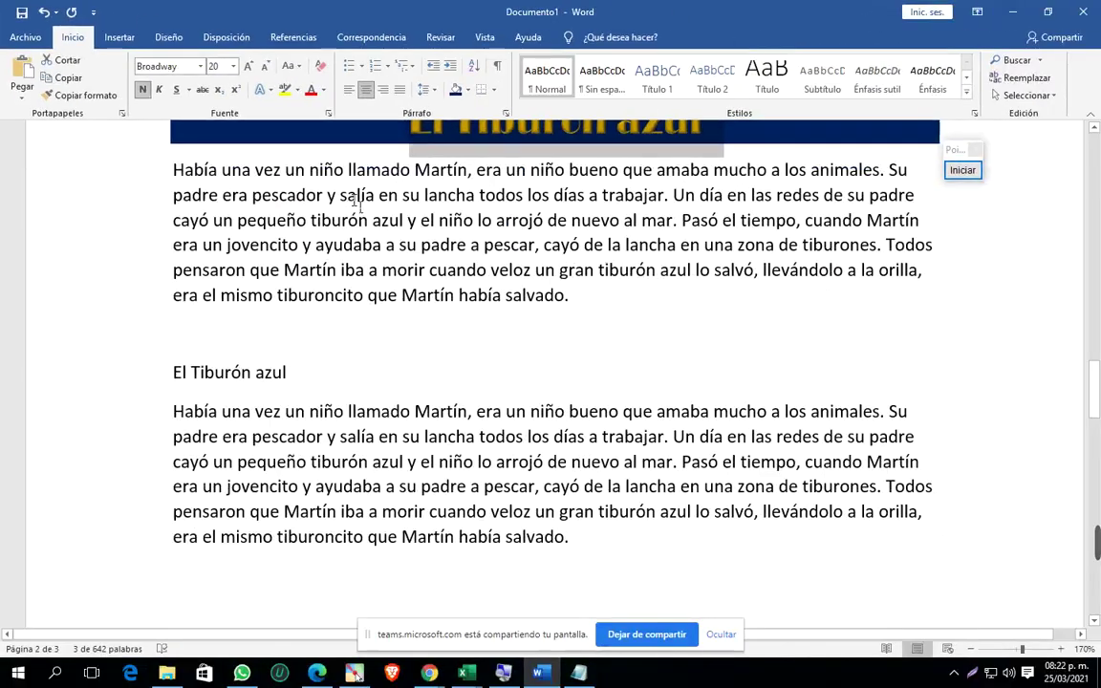
left_click(356, 196)
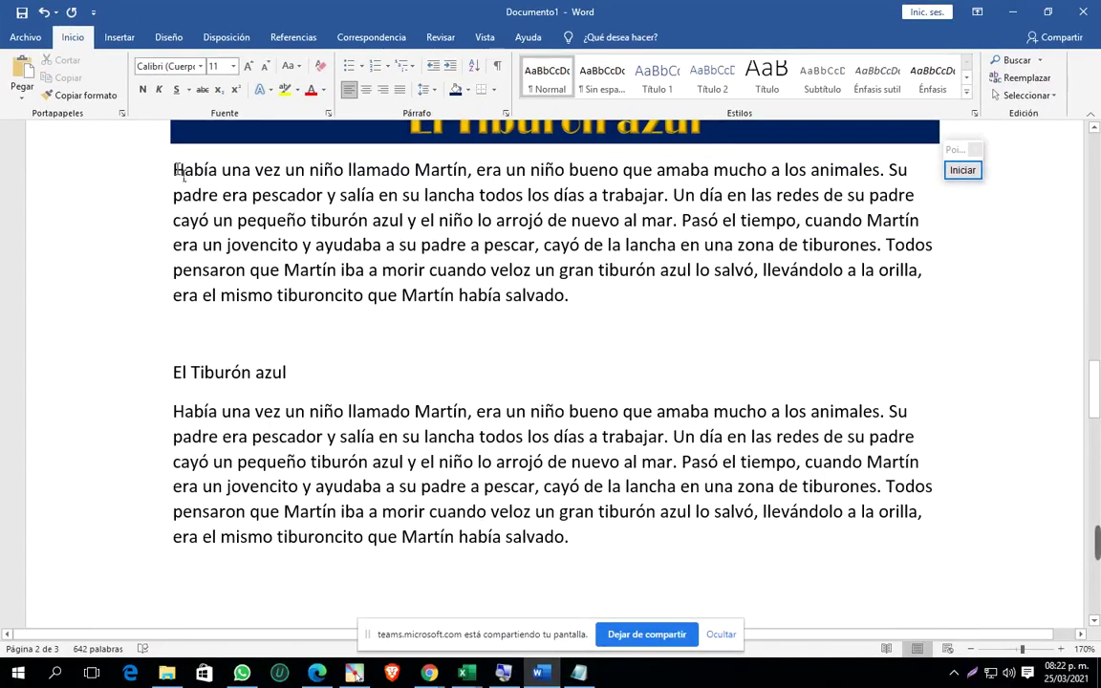
Make the story paragraph 16-pt Broadway with a blue reflection text effect, justified.
left_click_drag(177, 174, 586, 296)
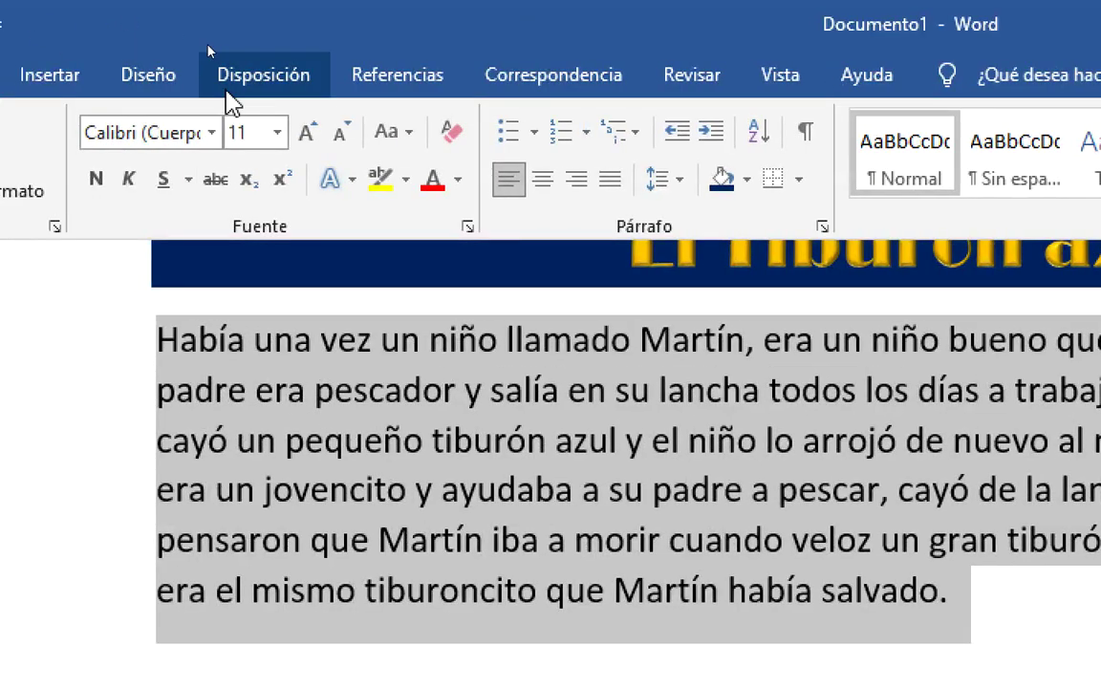
left_click(277, 133)
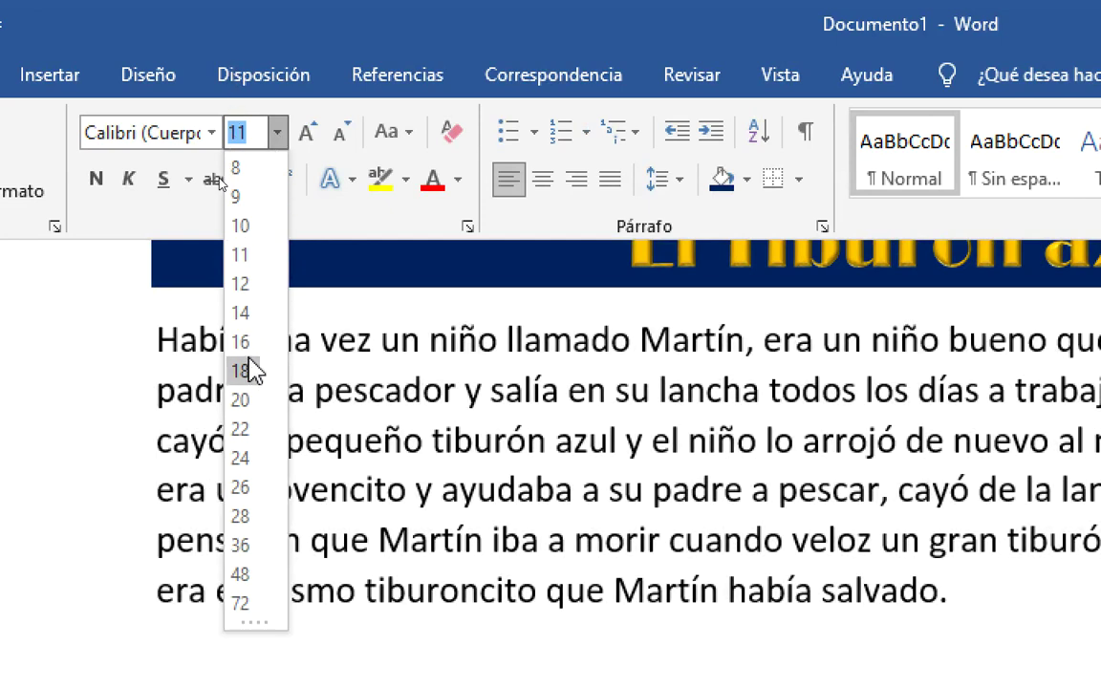
left_click(241, 341)
left_click(214, 141)
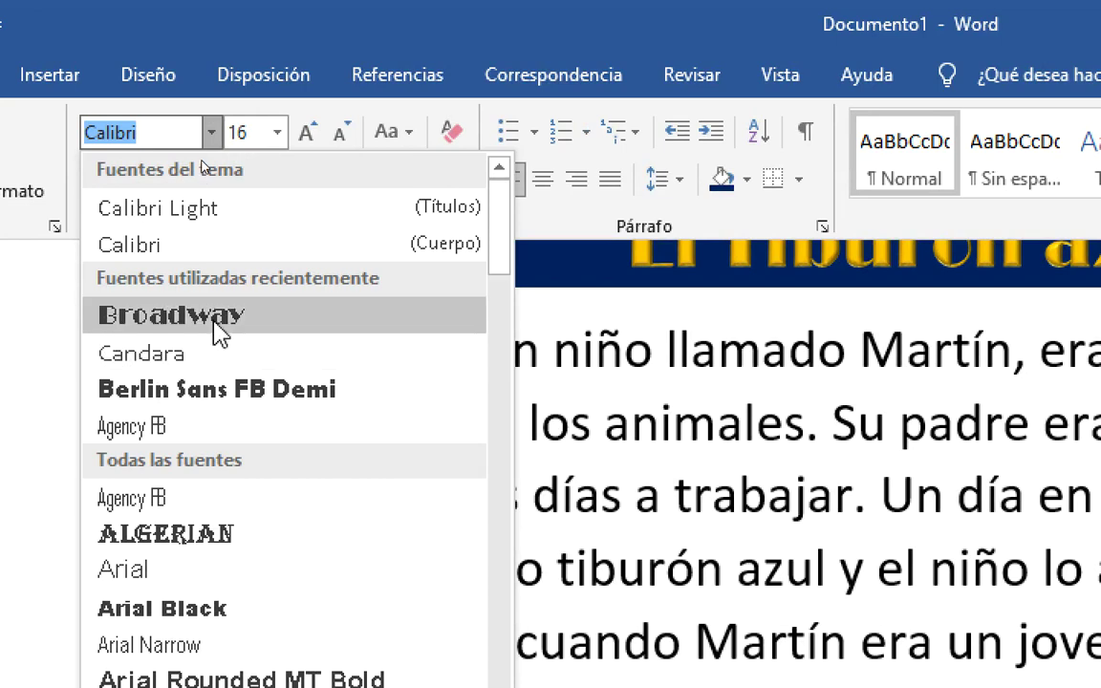
left_click(219, 330)
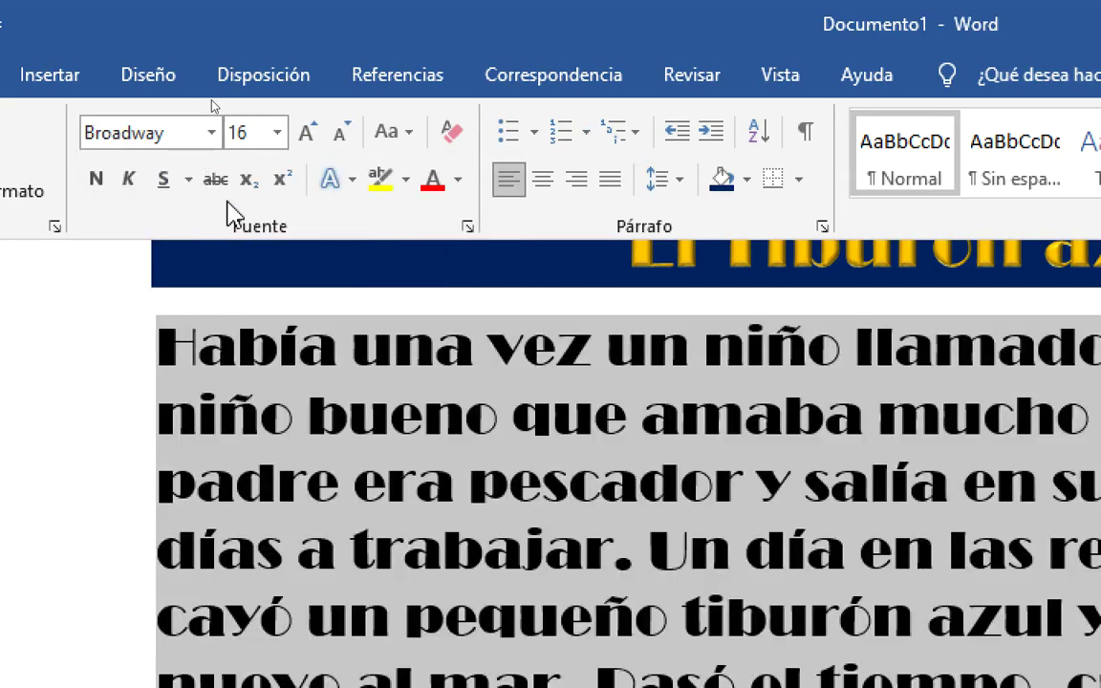
left_click(353, 188)
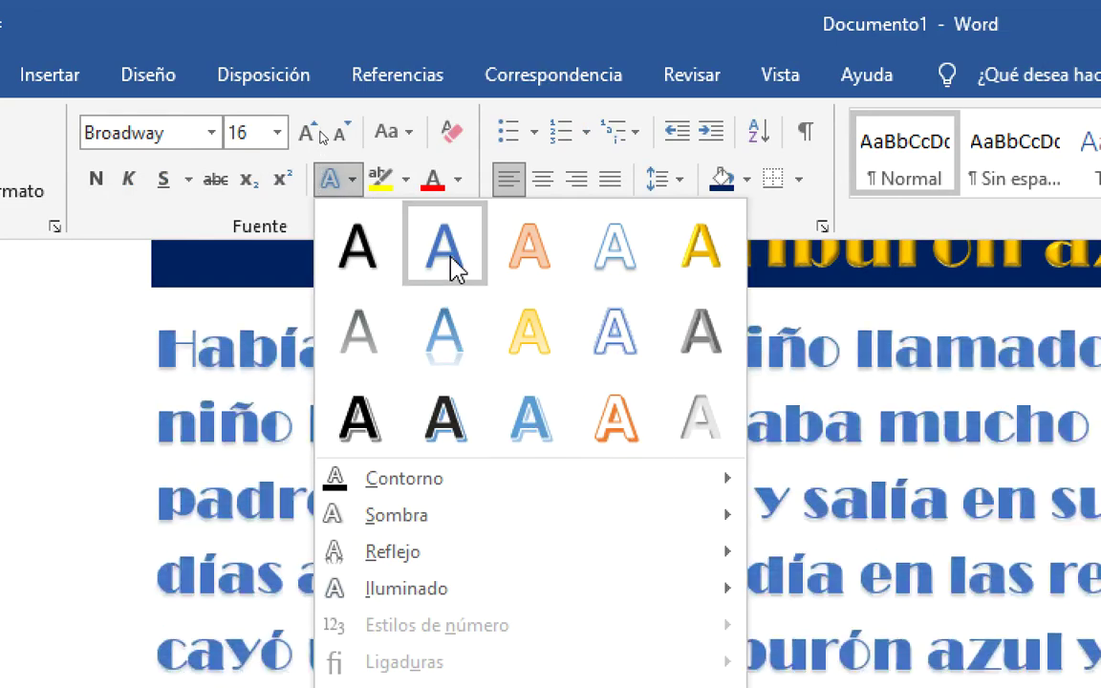
left_click(450, 349)
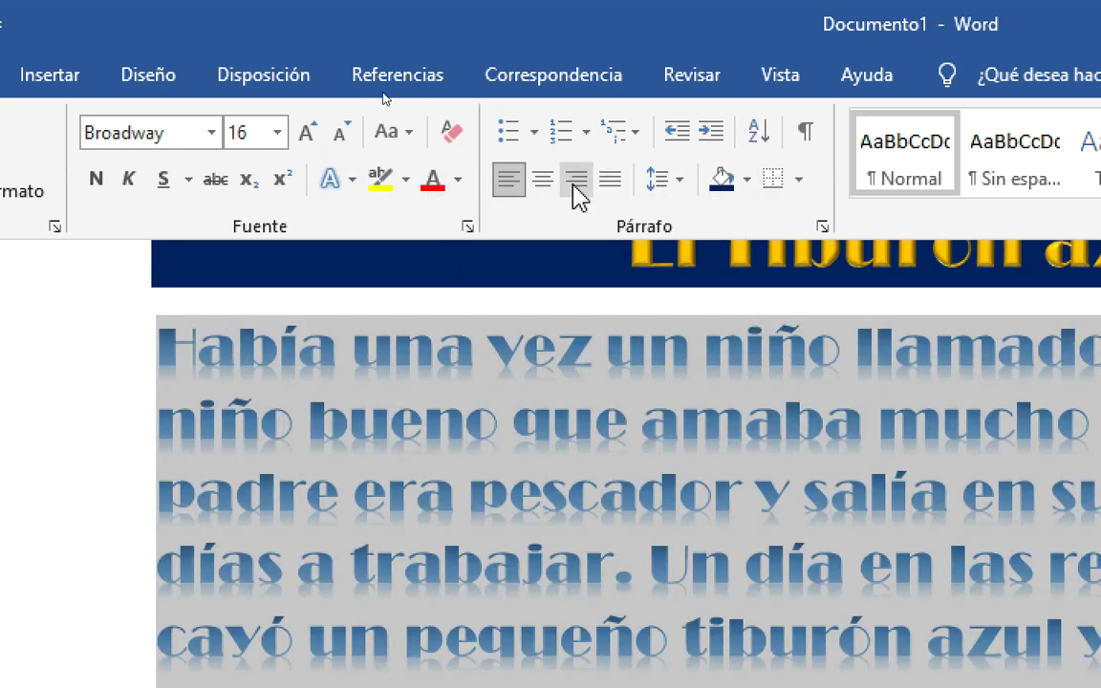
left_click(608, 186)
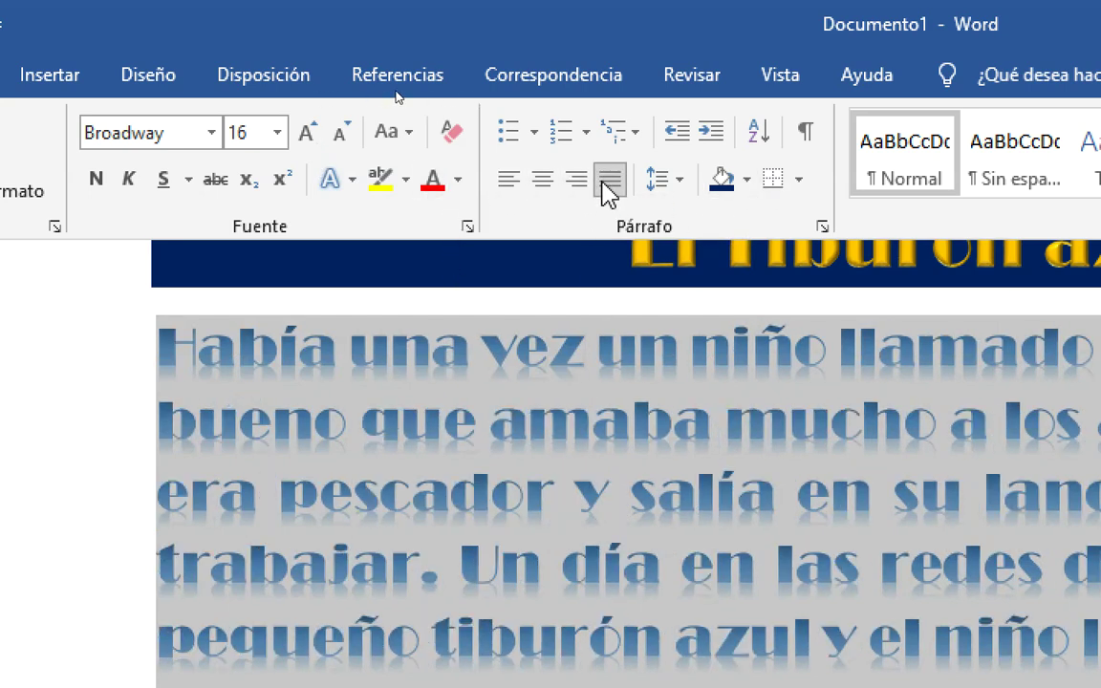
Shade the selected paragraph yellow and scroll up to compare it with the green-shaded copy.
left_click(745, 182)
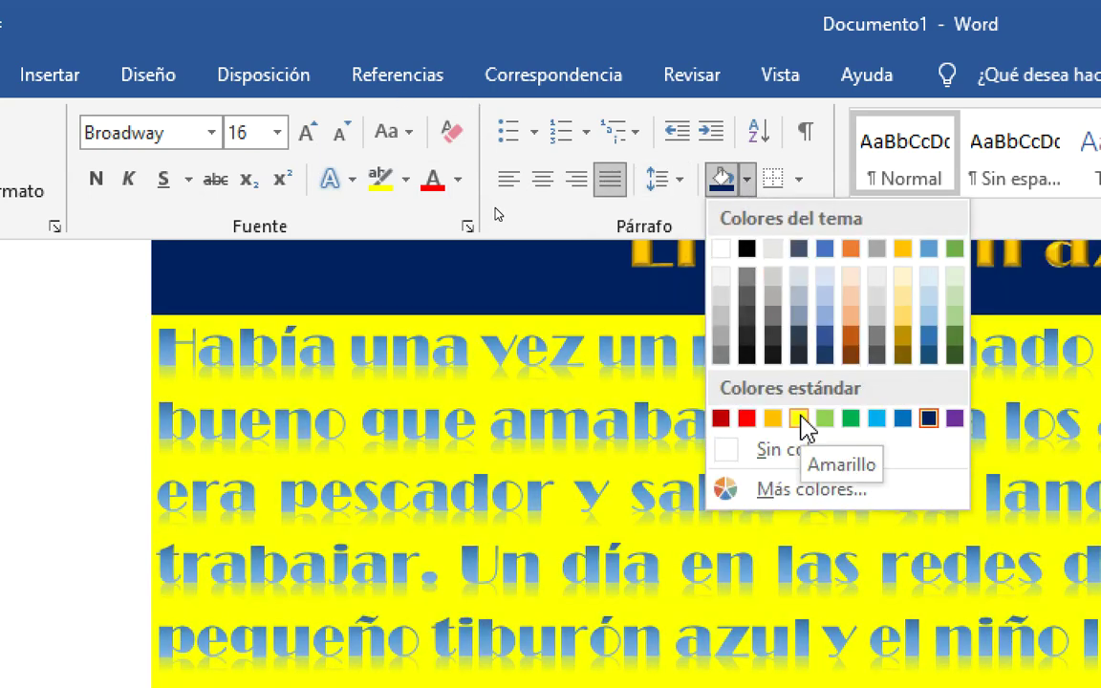
left_click(801, 427)
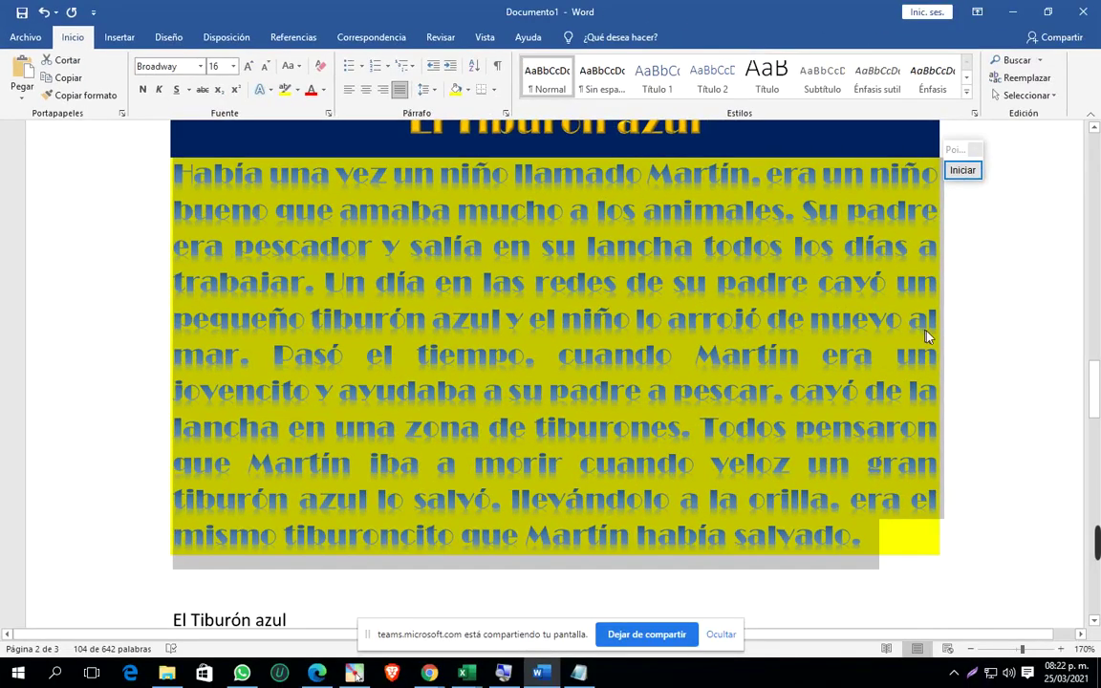
left_click(951, 387)
scroll(483, 280, "up", 2)
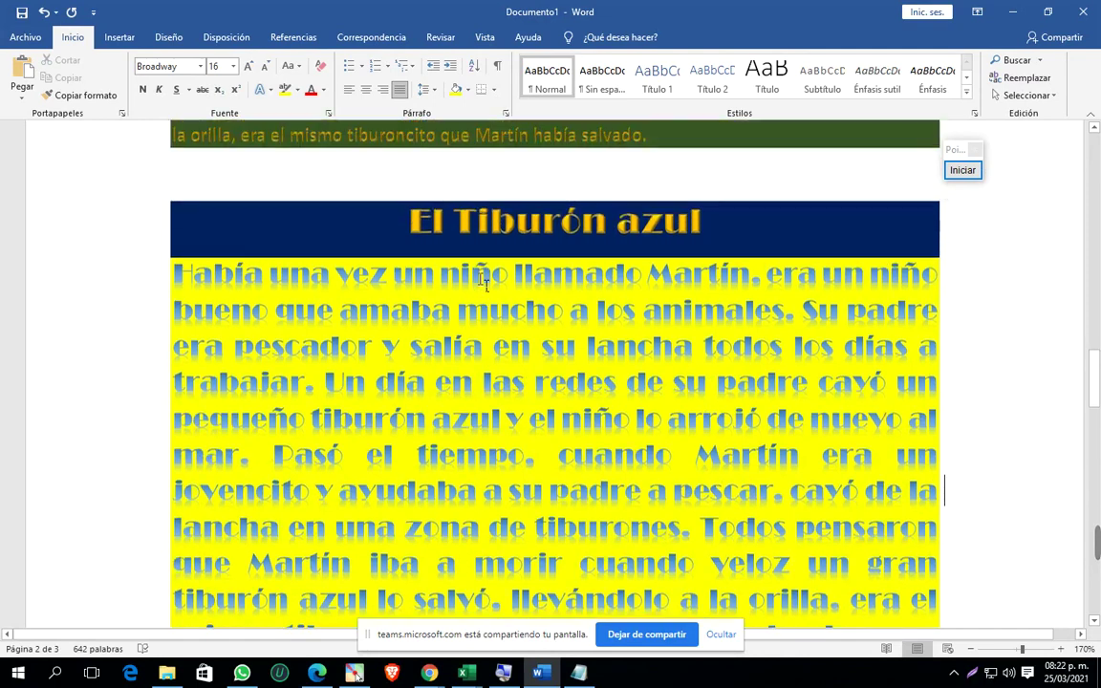
scroll(479, 278, "up", 2)
scroll(478, 277, "up", 2)
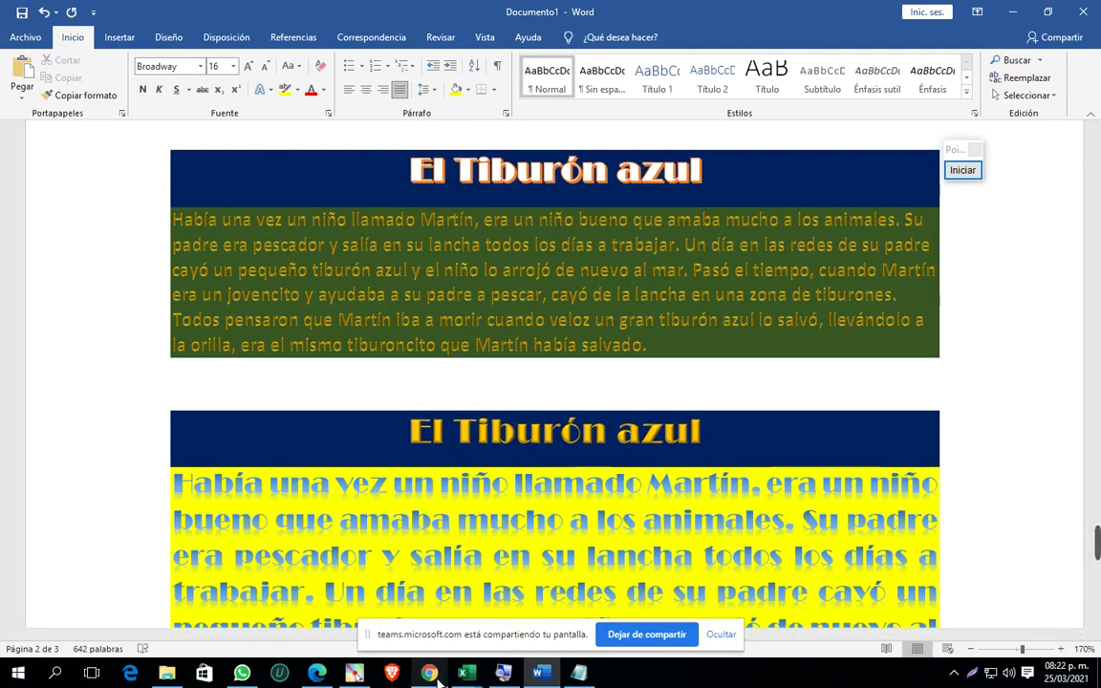
Switch to the Teams meeting in the browser and close the meeting chat panel.
mouse_move(432, 674)
left_click(387, 611)
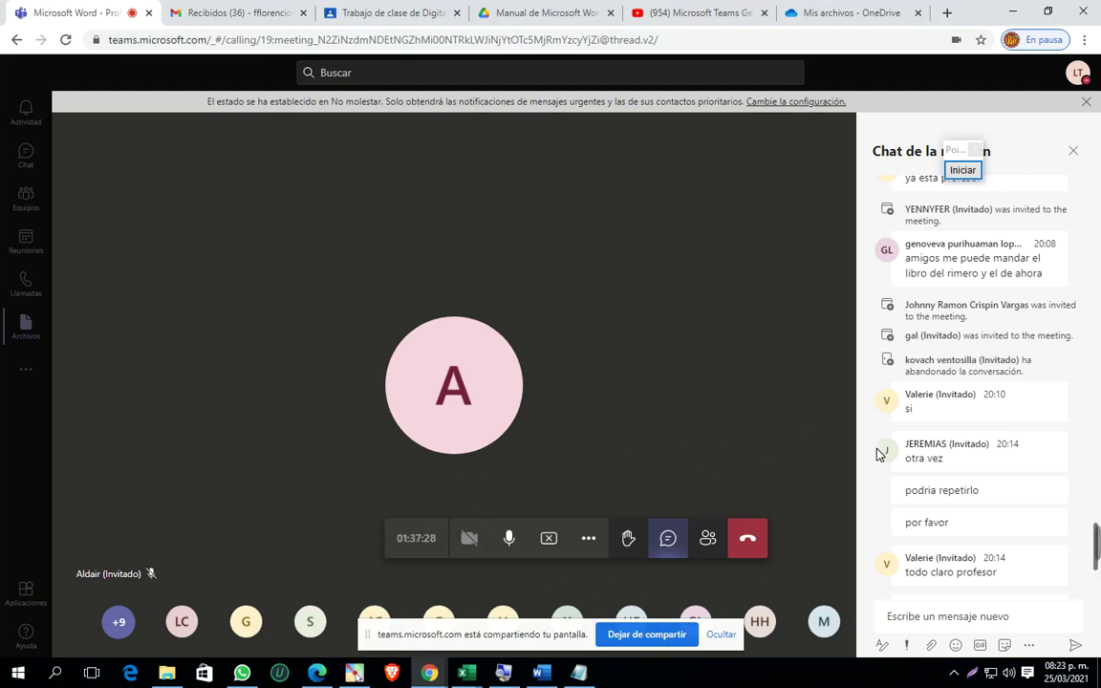
scroll(878, 459, "down", 1)
scroll(881, 459, "down", 2)
scroll(881, 459, "down", 1)
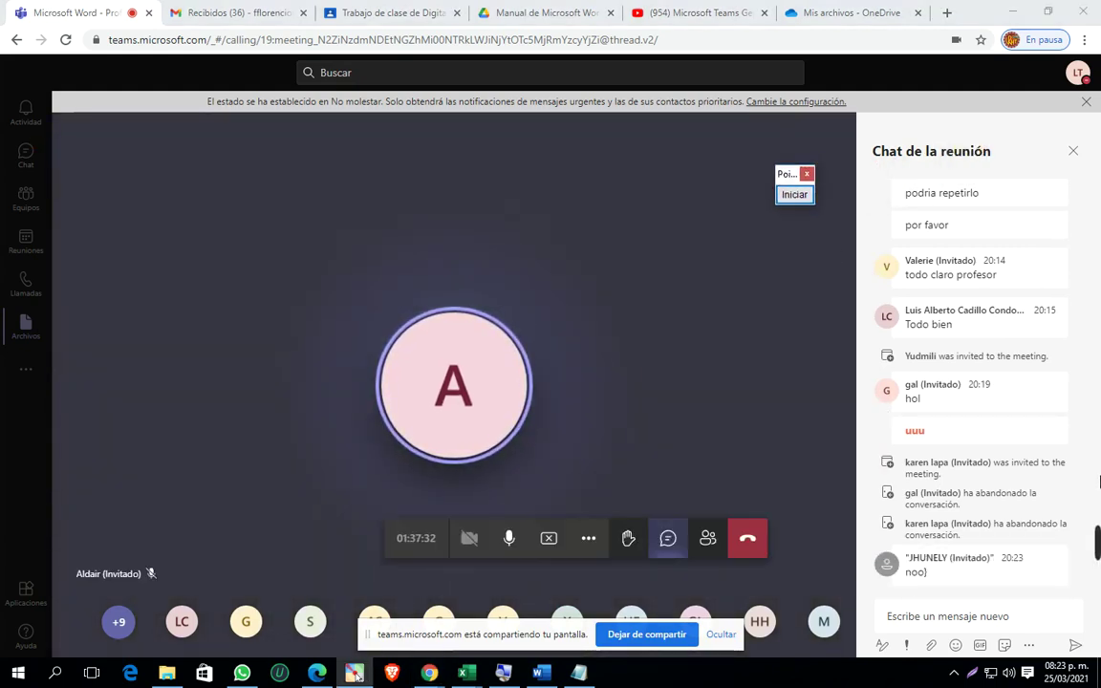
left_click(1074, 154)
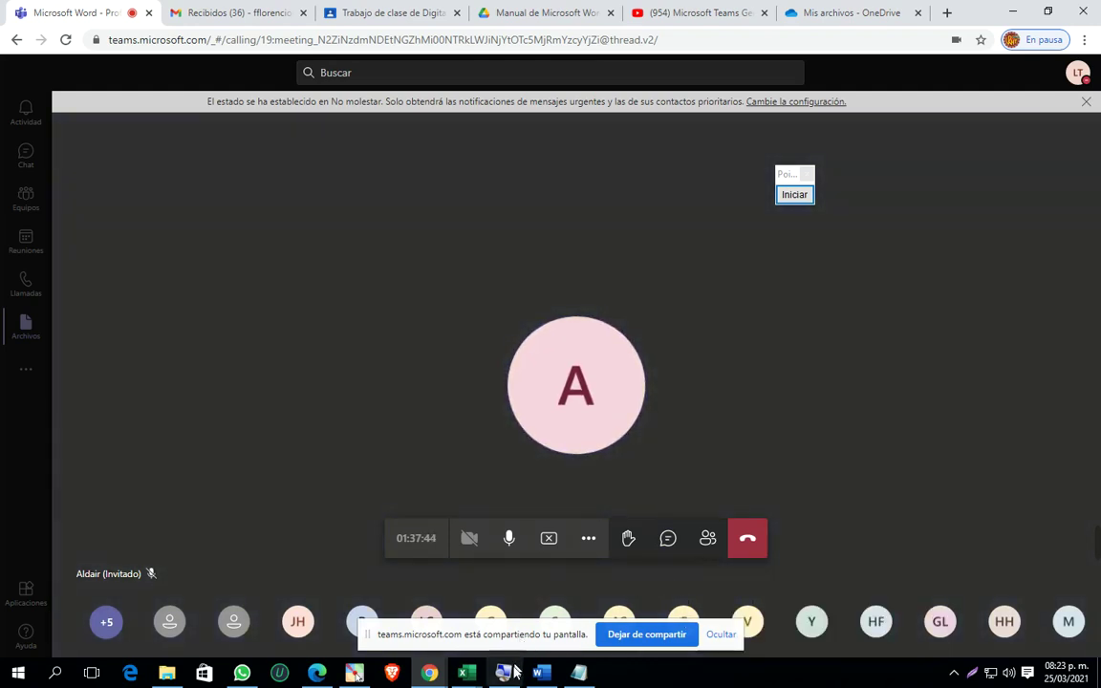
Glance at the Word document, then return to Teams and bring up the Google Classroom class-work page.
left_click(543, 672)
left_click(615, 318)
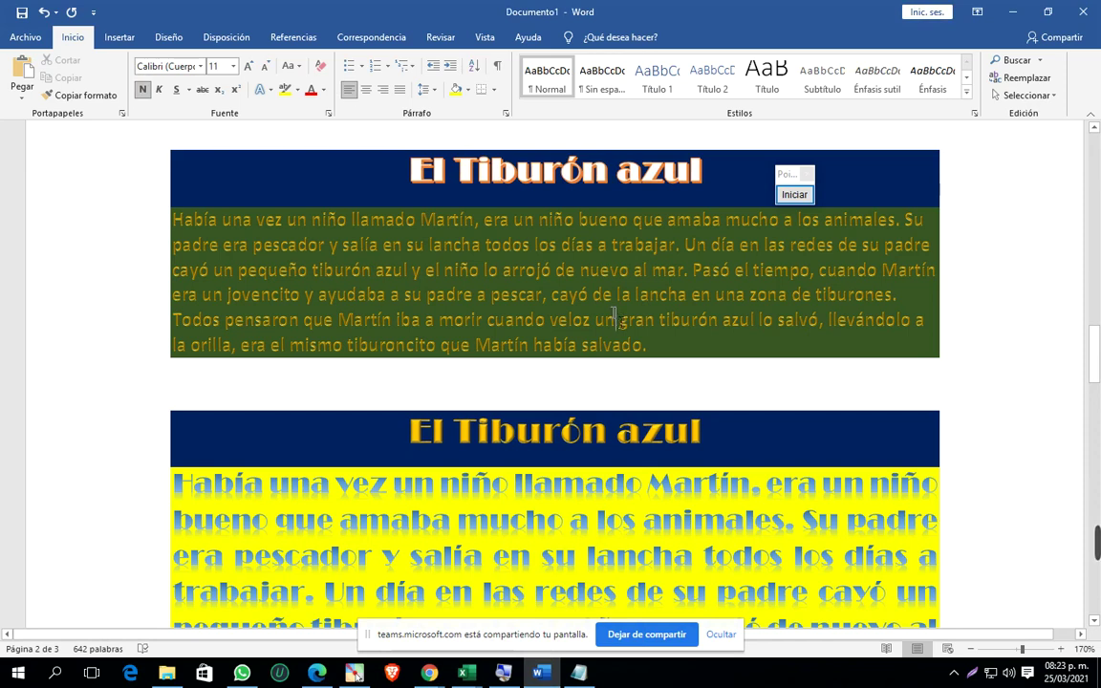
mouse_move(429, 672)
left_click(315, 540)
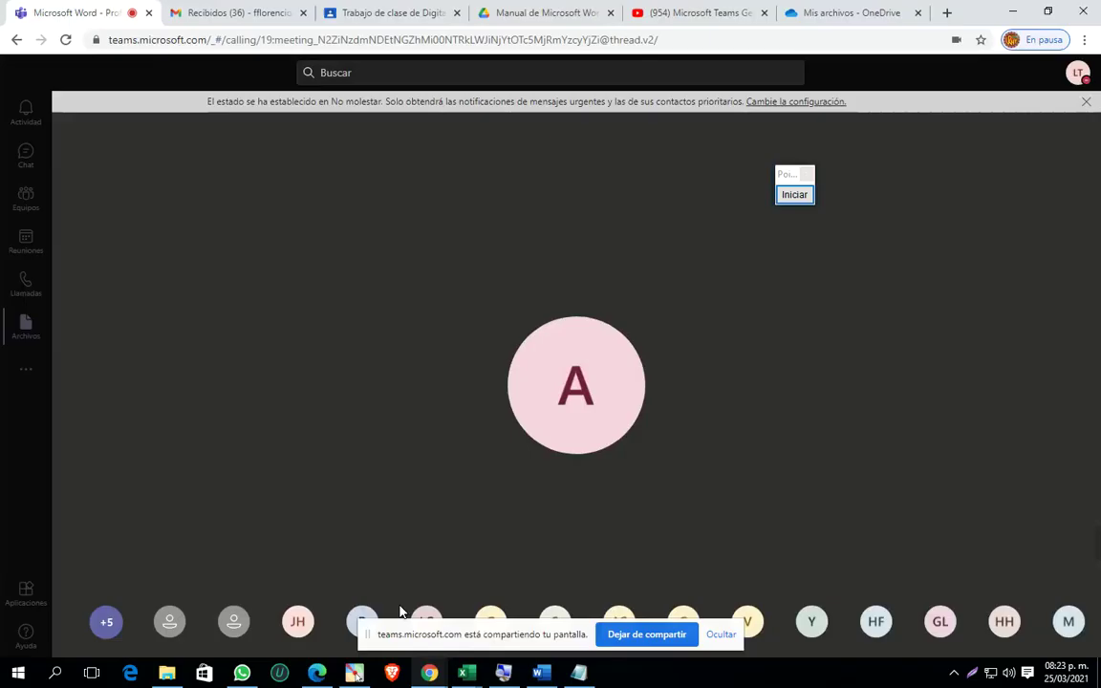
left_click(432, 13)
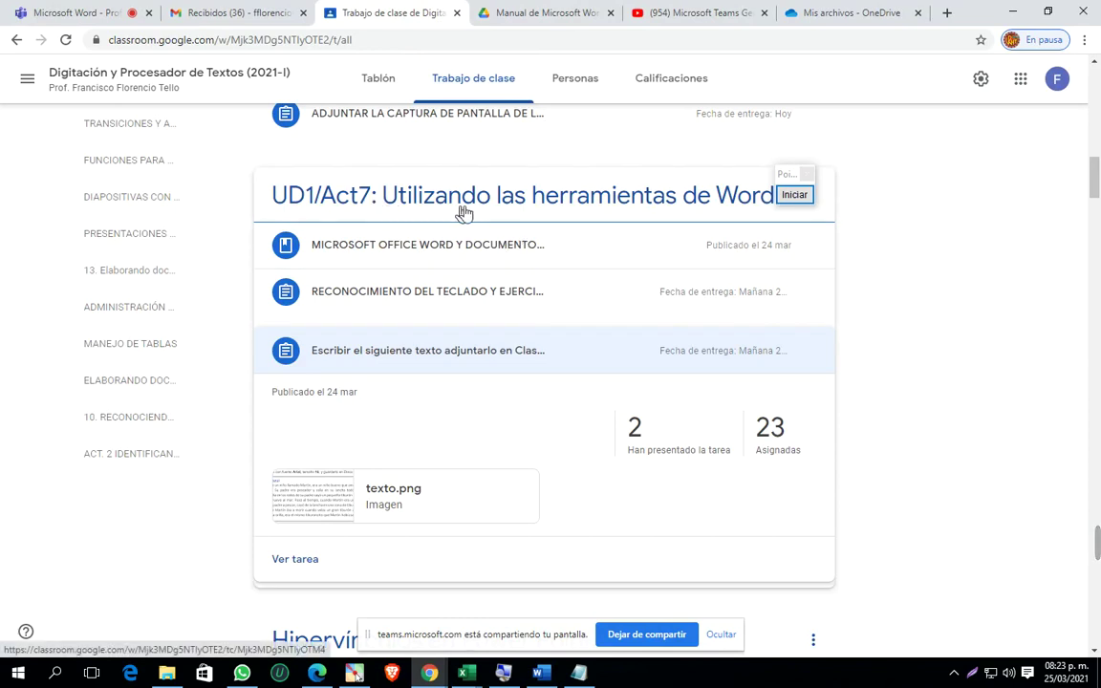
Expand the Word manual post, then show the keyboard-recognition assignment's details.
left_click_drag(789, 170, 874, 169)
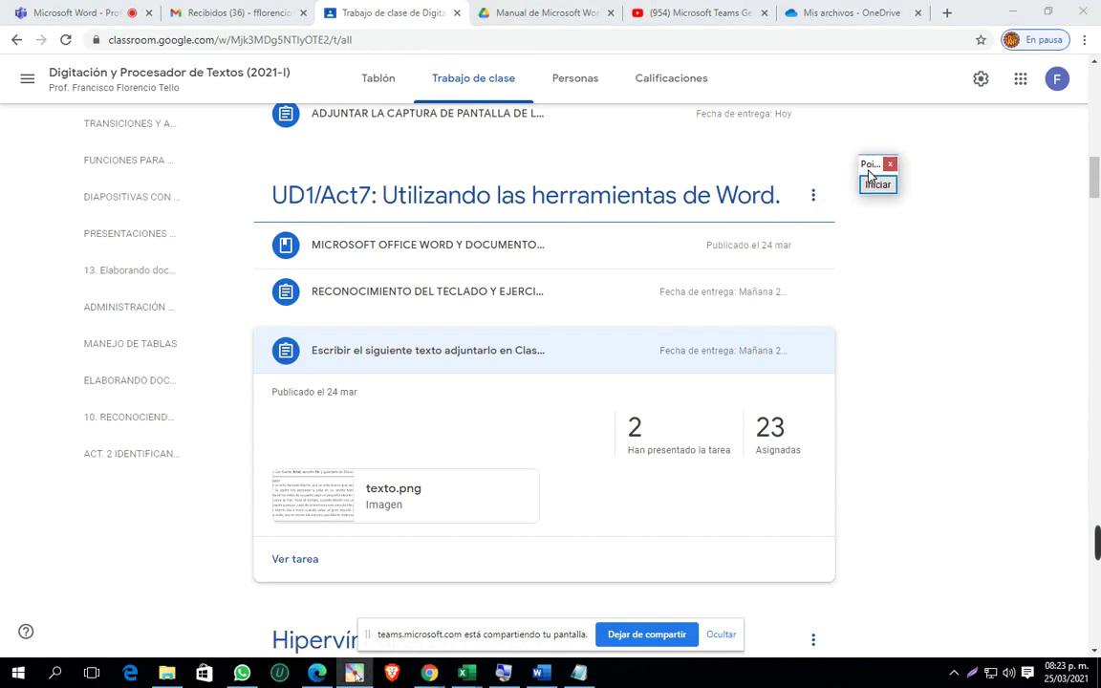
left_click(873, 182)
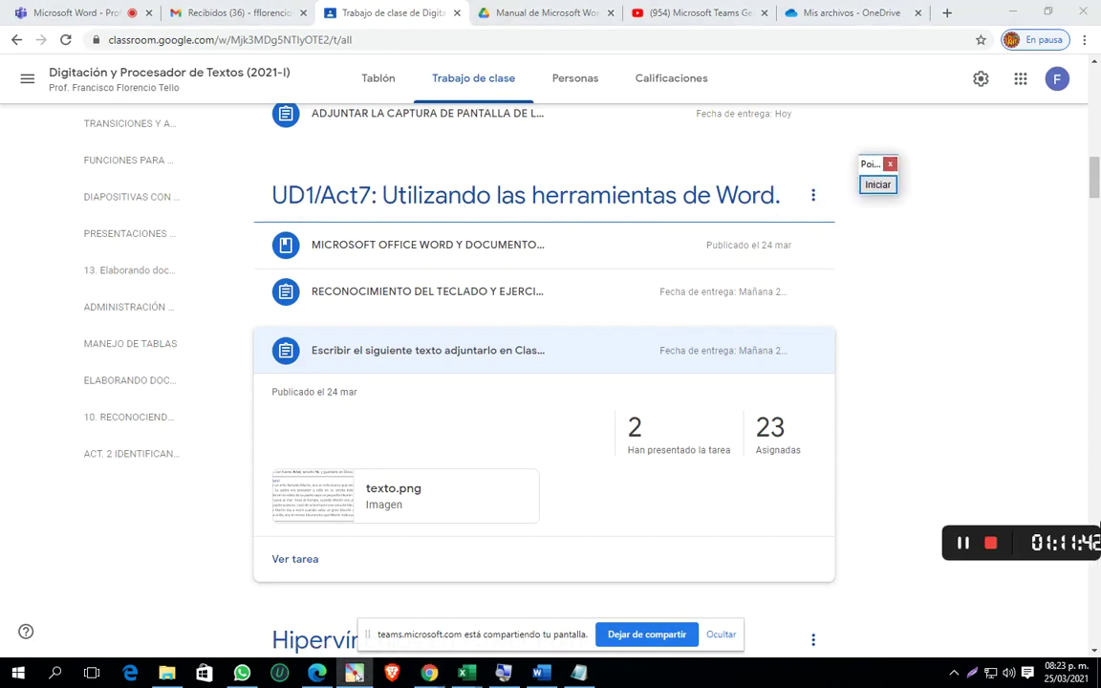
left_click(434, 246)
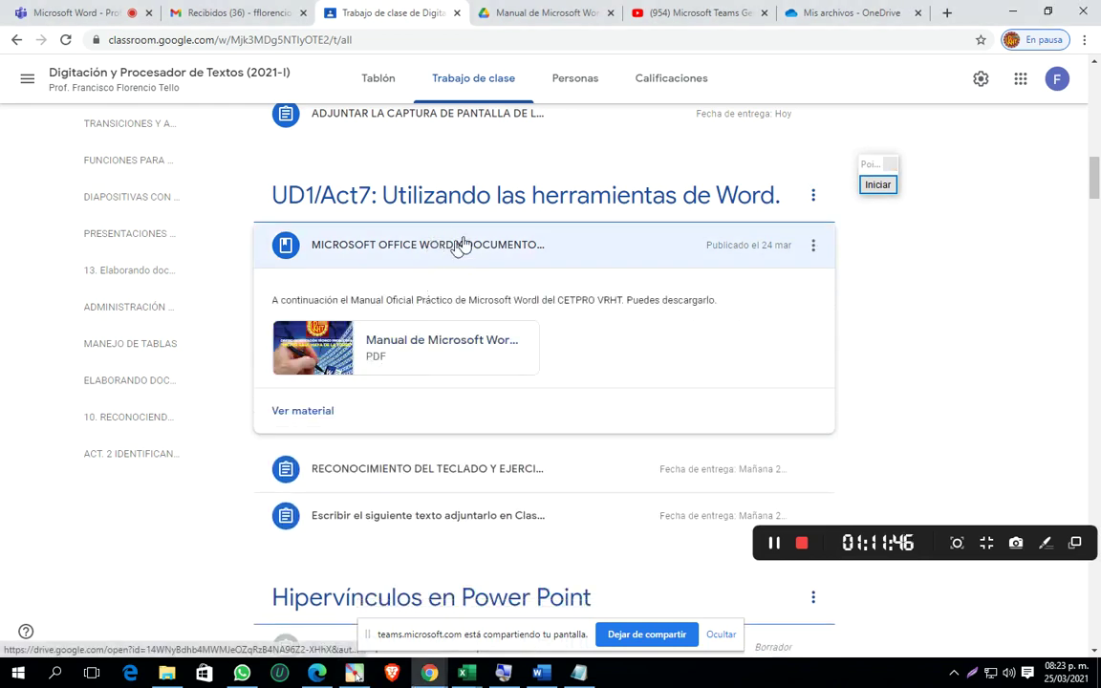
left_click(462, 244)
left_click(456, 295)
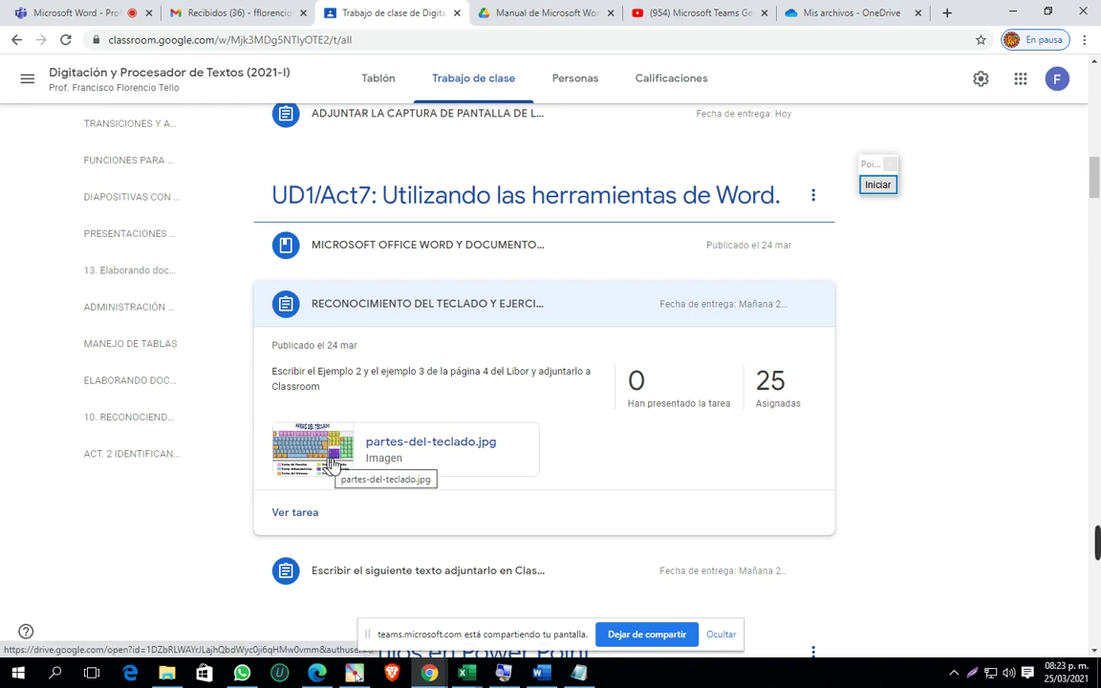
Open the keyboard assignment's instructions, highlight the Ejemplo 2 and 3 text, and show the keyboard diagram.
left_click(310, 515)
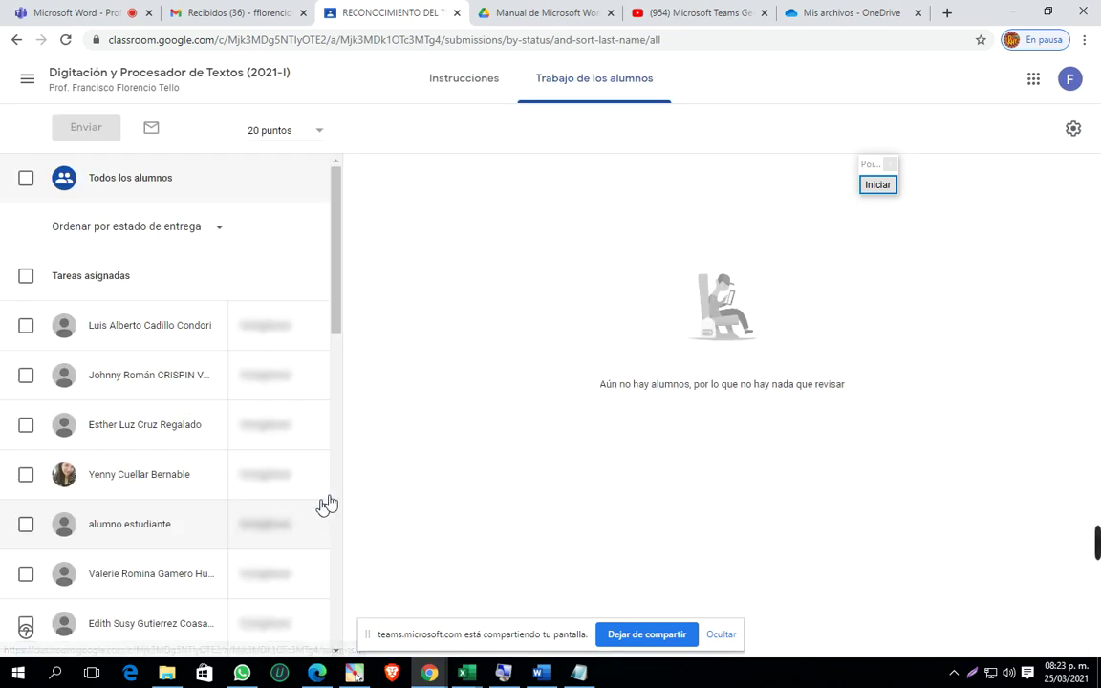
left_click(476, 96)
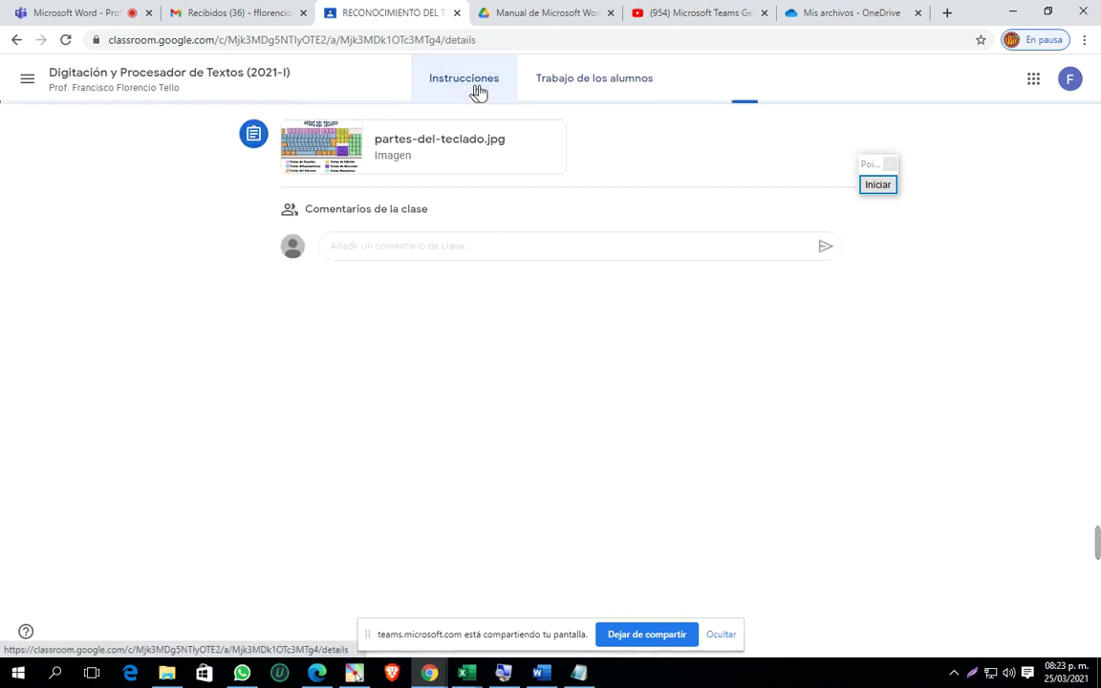
left_click_drag(333, 254, 691, 251)
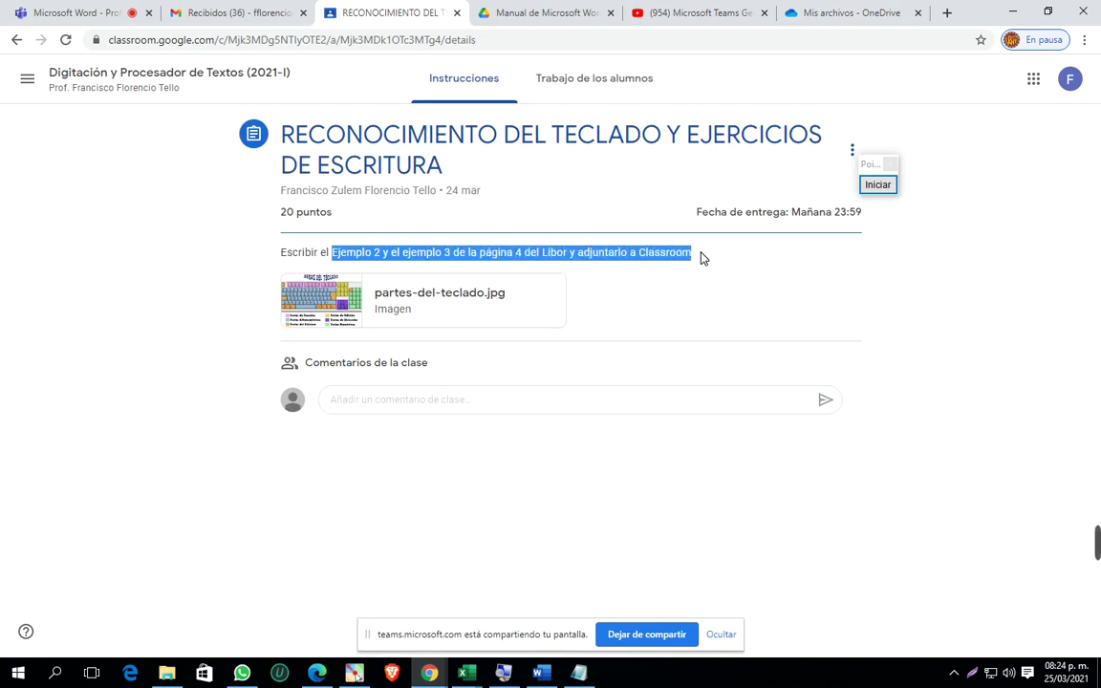
left_click(642, 251)
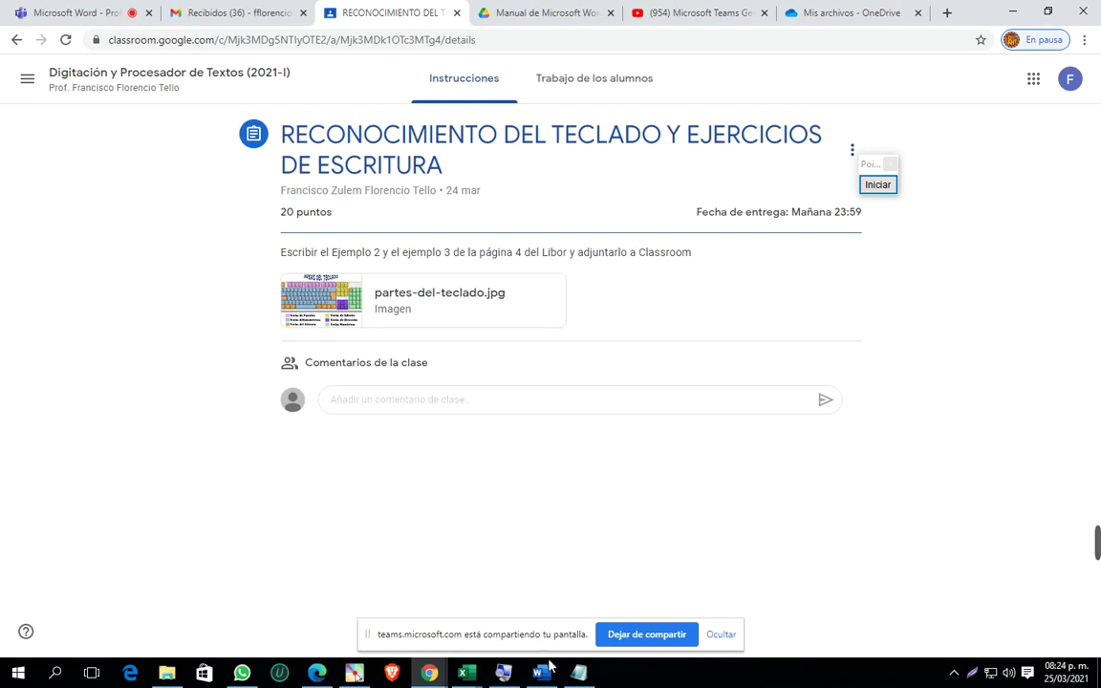
left_click(323, 671)
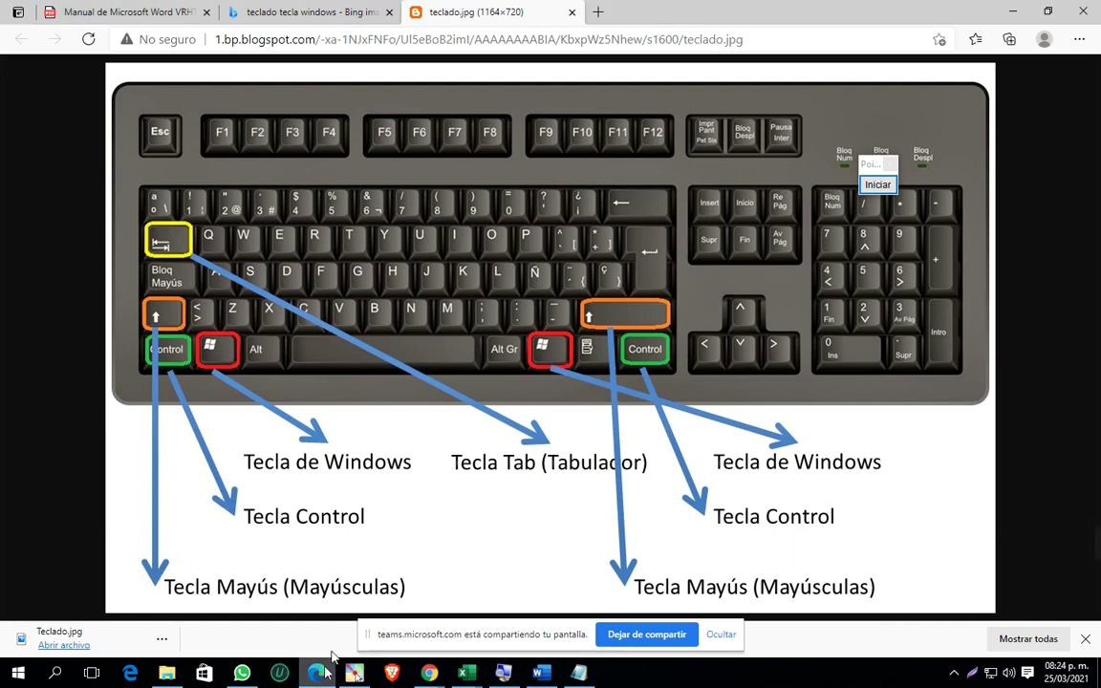
Scroll through Ejemplos 1–3 in the Manual de Microsoft Word PDF.
left_click(178, 17)
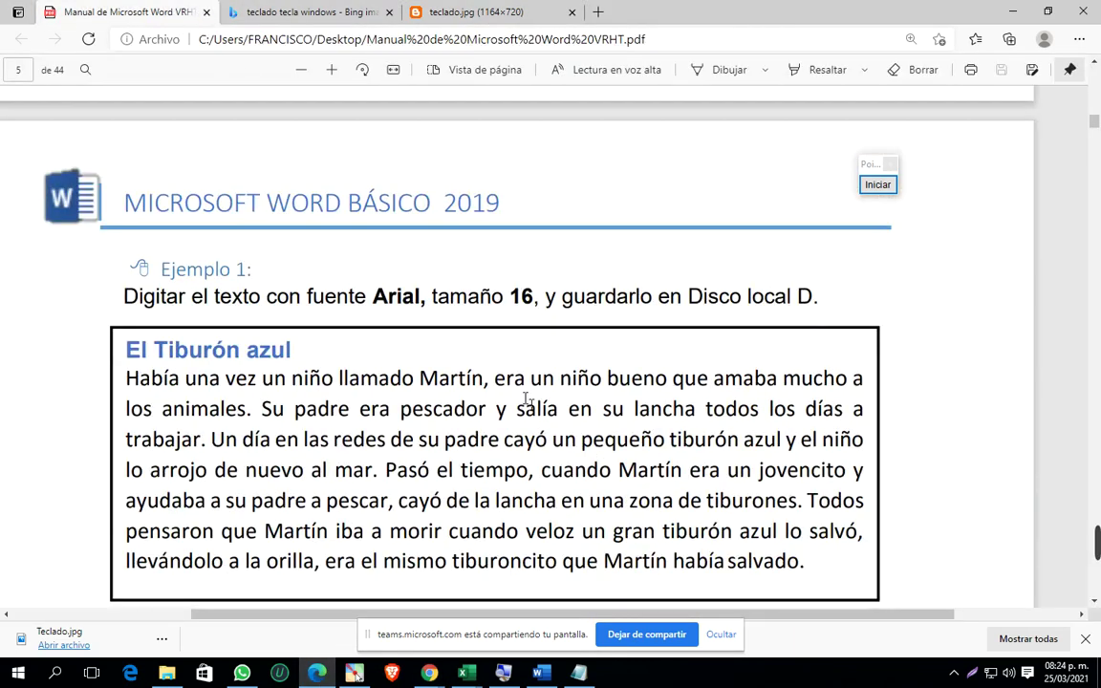
scroll(526, 399, "down", 3)
scroll(528, 411, "down", 3)
scroll(530, 425, "down", 5)
scroll(532, 447, "down", 1)
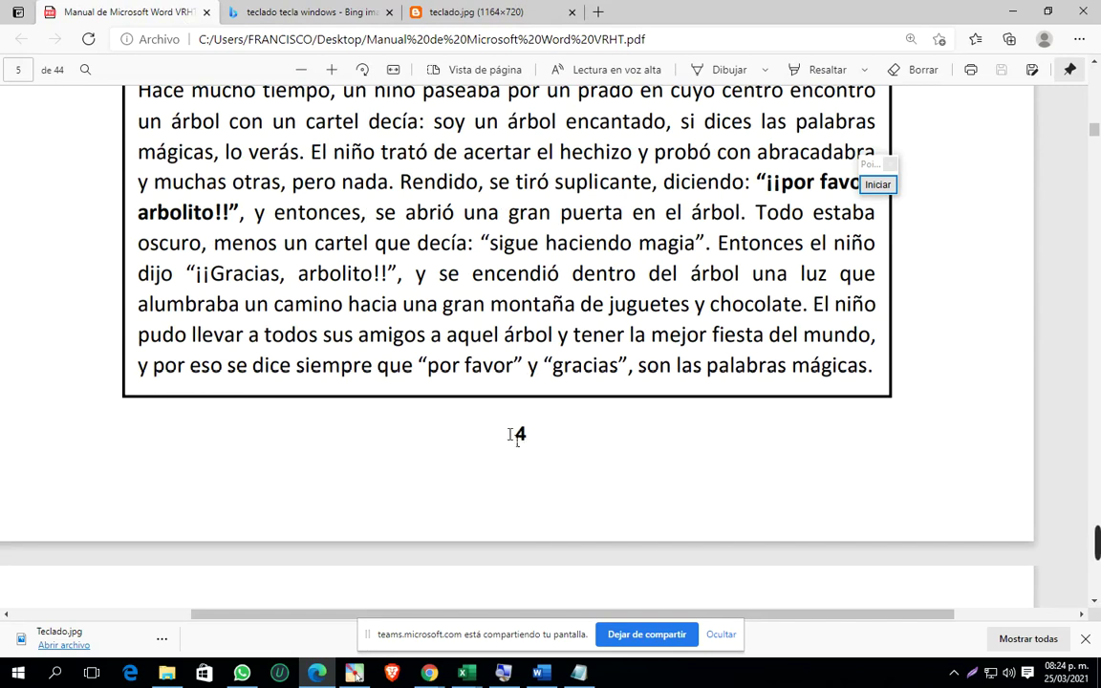
scroll(514, 435, "up", 1)
scroll(513, 436, "up", 3)
scroll(513, 437, "up", 3)
scroll(514, 437, "up", 2)
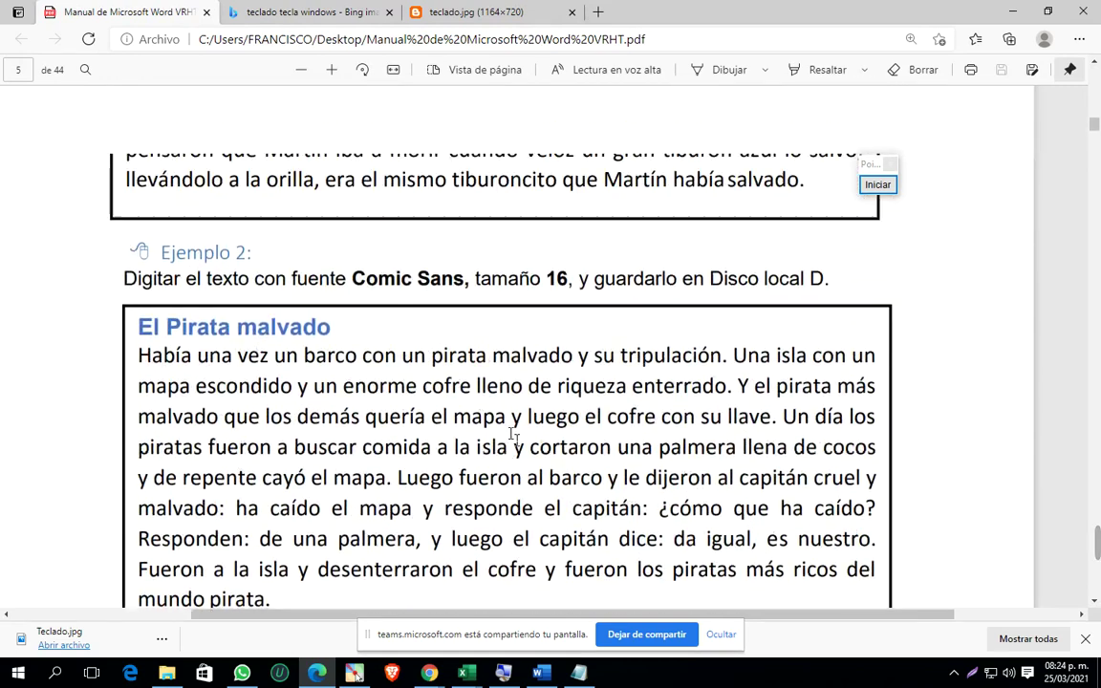
scroll(513, 436, "up", 3)
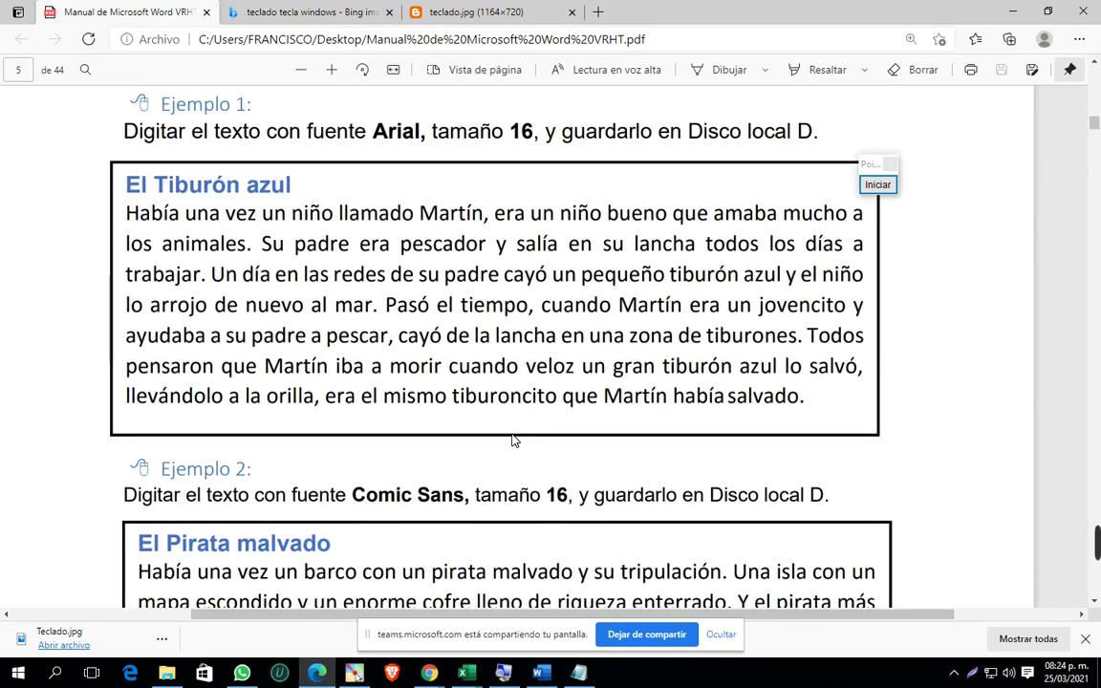
Briefly check the Classroom assignment page in Chrome, then return to the PDF.
mouse_move(433, 678)
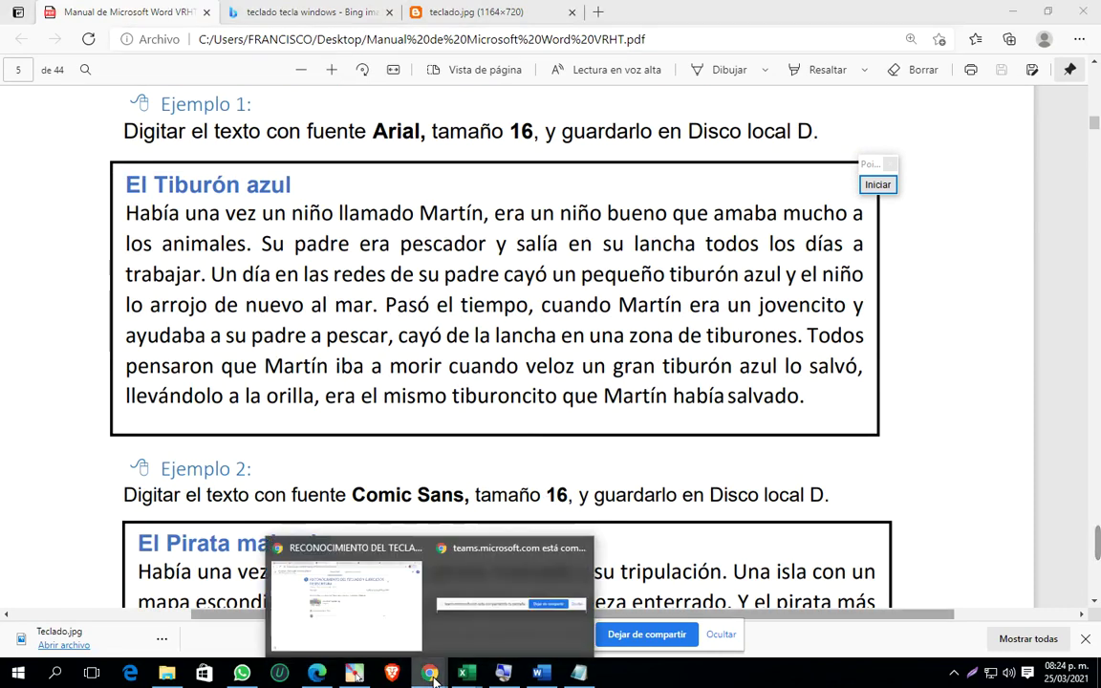
left_click(408, 651)
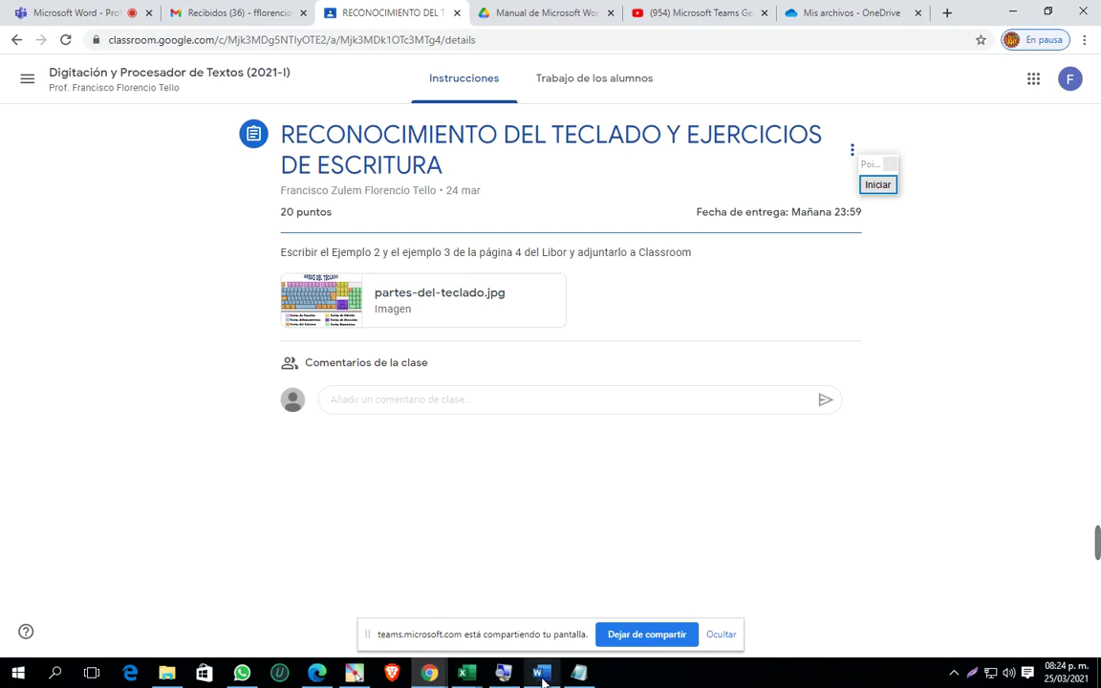
mouse_move(542, 676)
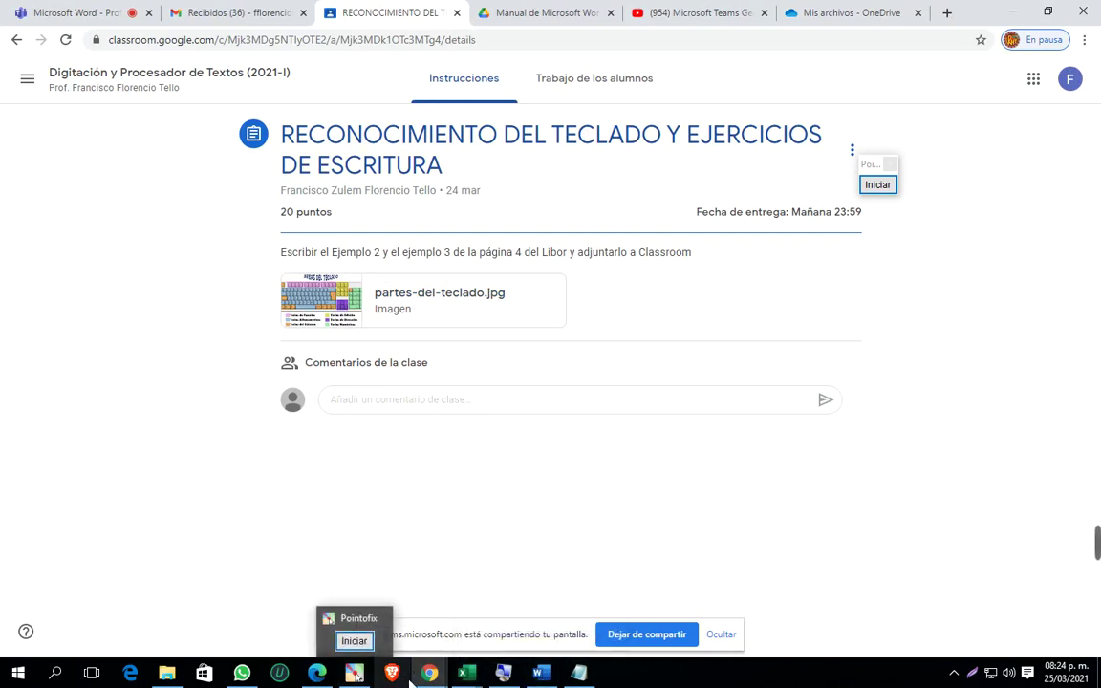
mouse_move(352, 674)
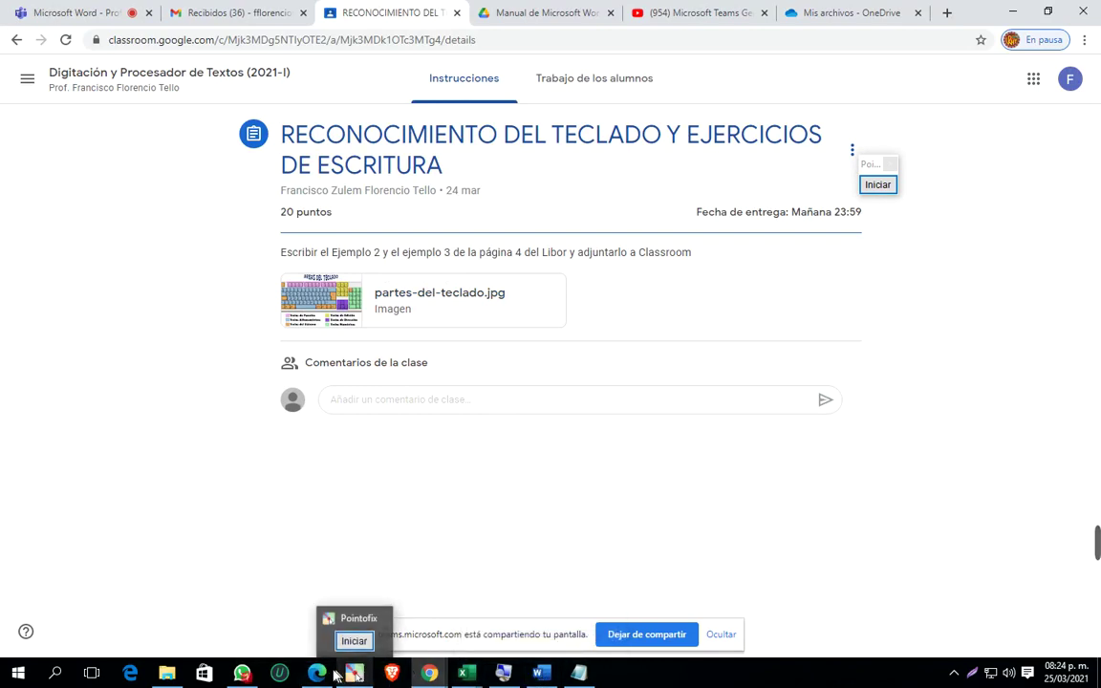
left_click(363, 573)
Point out the 'El Pirata malvado' and 'El Árbol Mágico' exercises on page 5 by highlighting them.
scroll(425, 478, "down", 2)
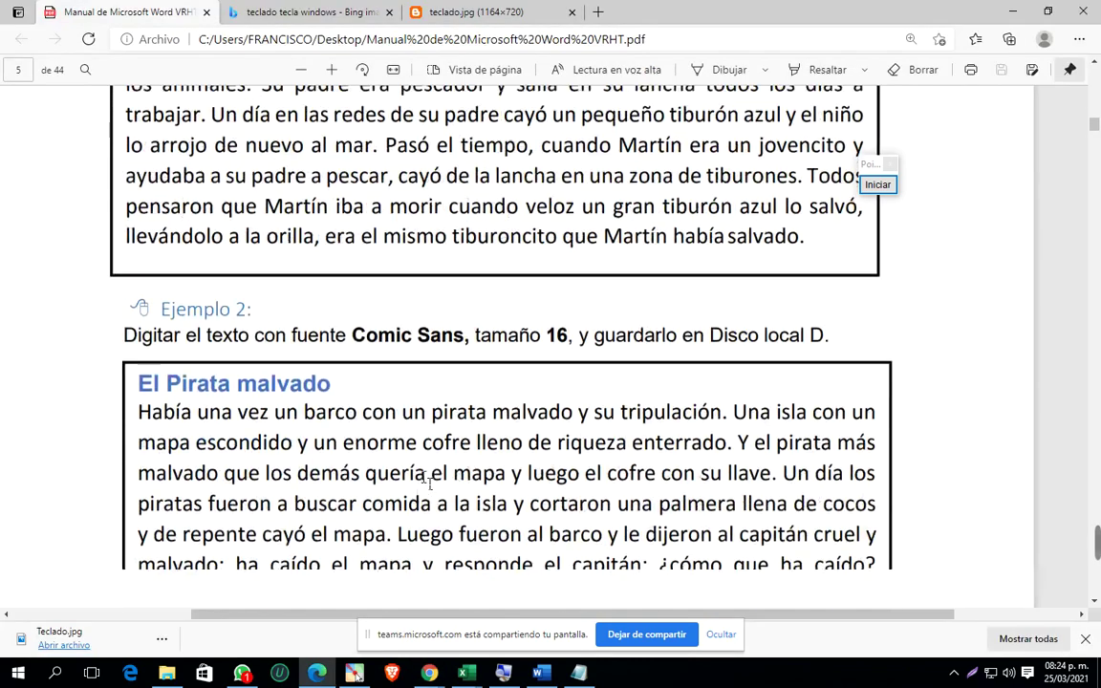
scroll(426, 478, "down", 2)
scroll(153, 225, "up", 1)
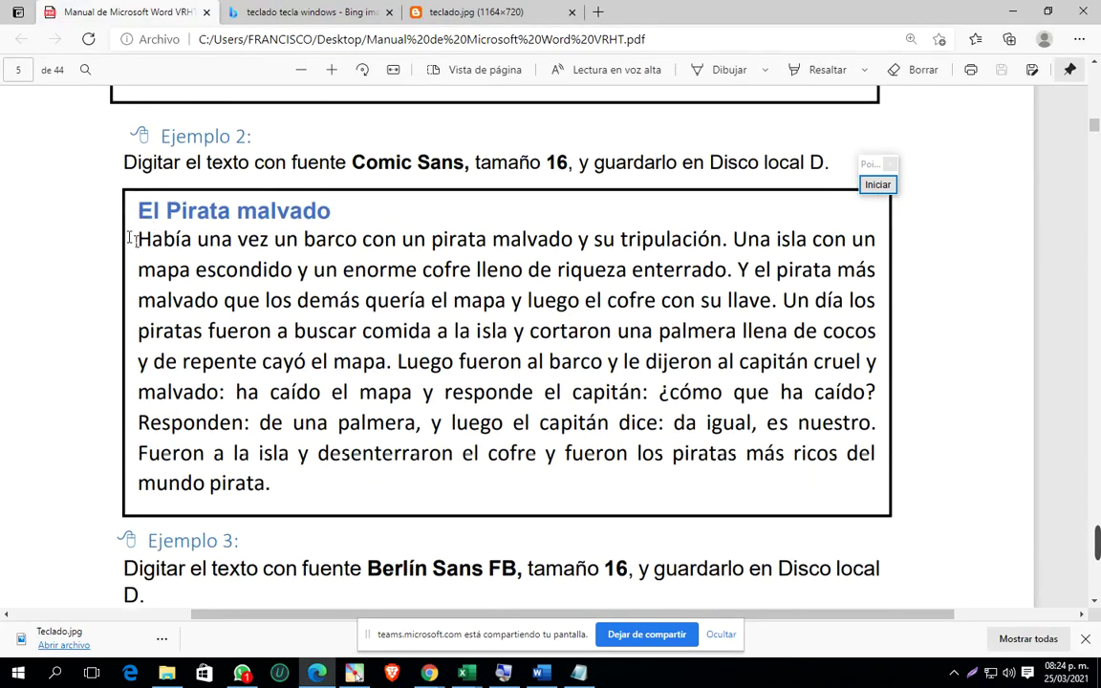
left_click_drag(139, 211, 330, 210)
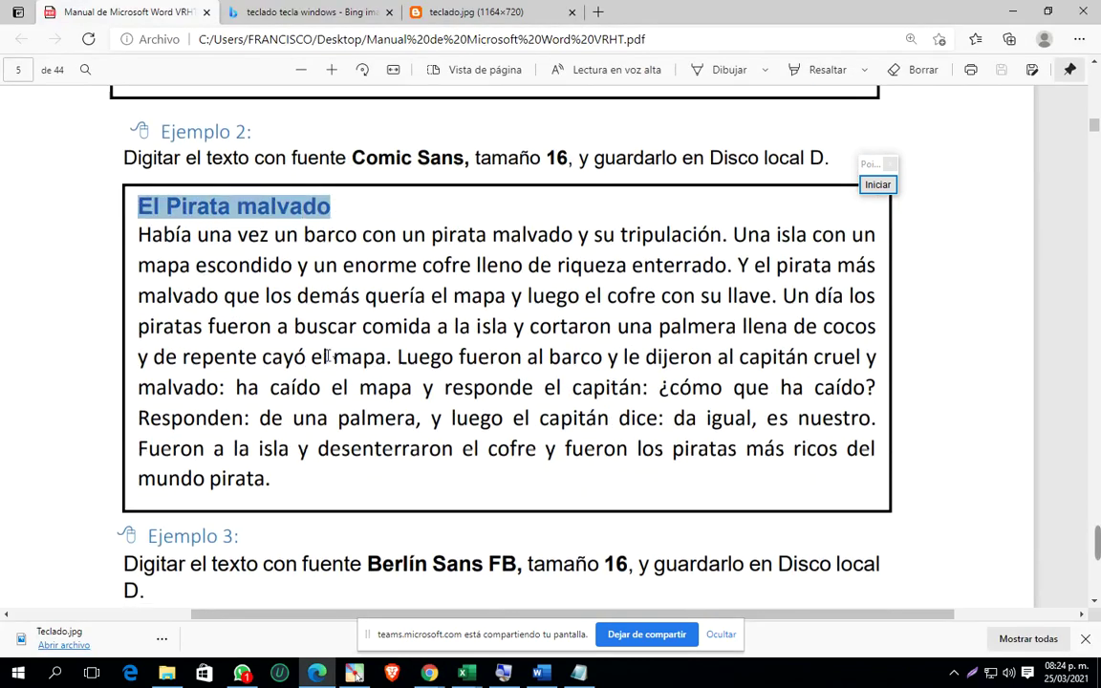
scroll(329, 356, "down", 3)
scroll(328, 356, "down", 1)
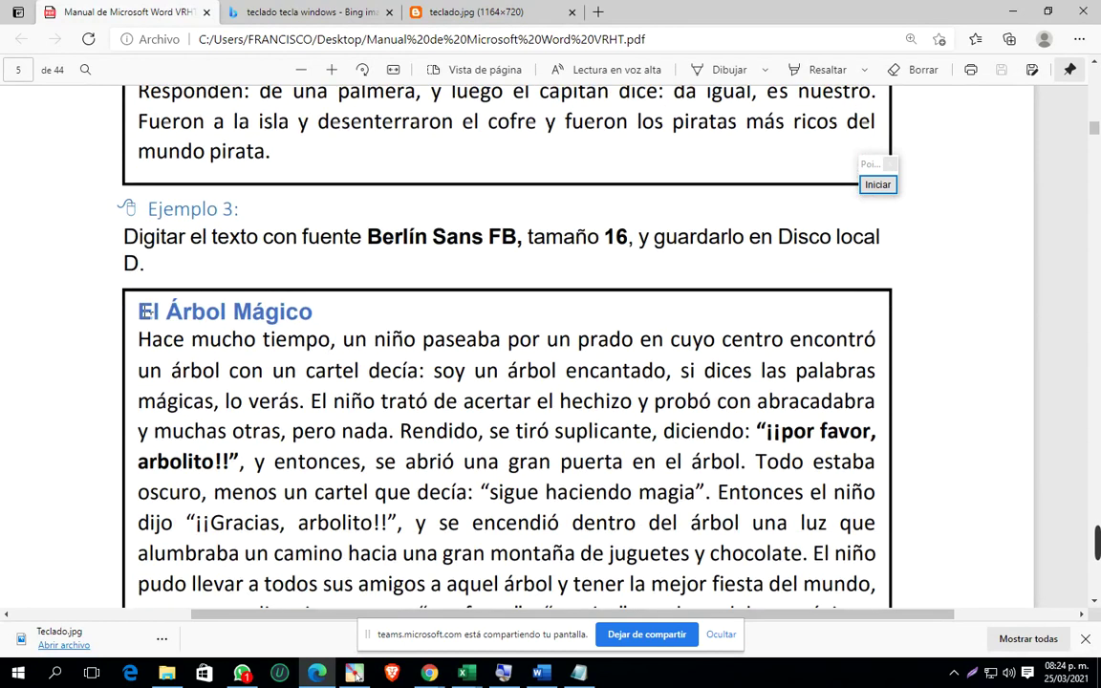
left_click_drag(144, 312, 283, 319)
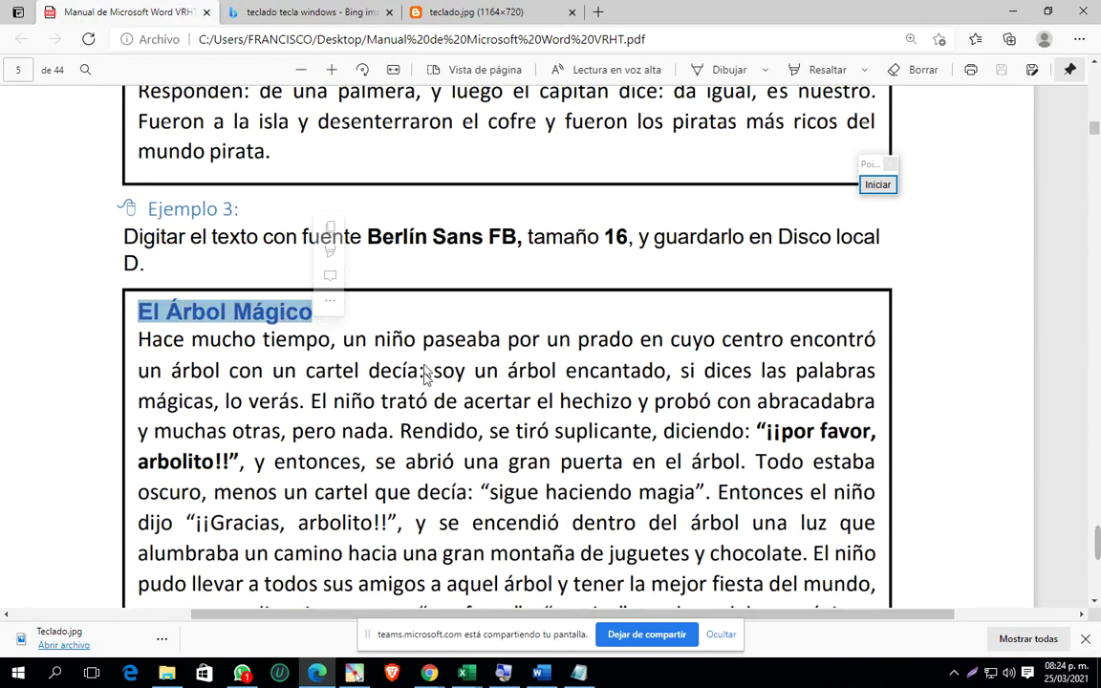
scroll(401, 372, "up", 2)
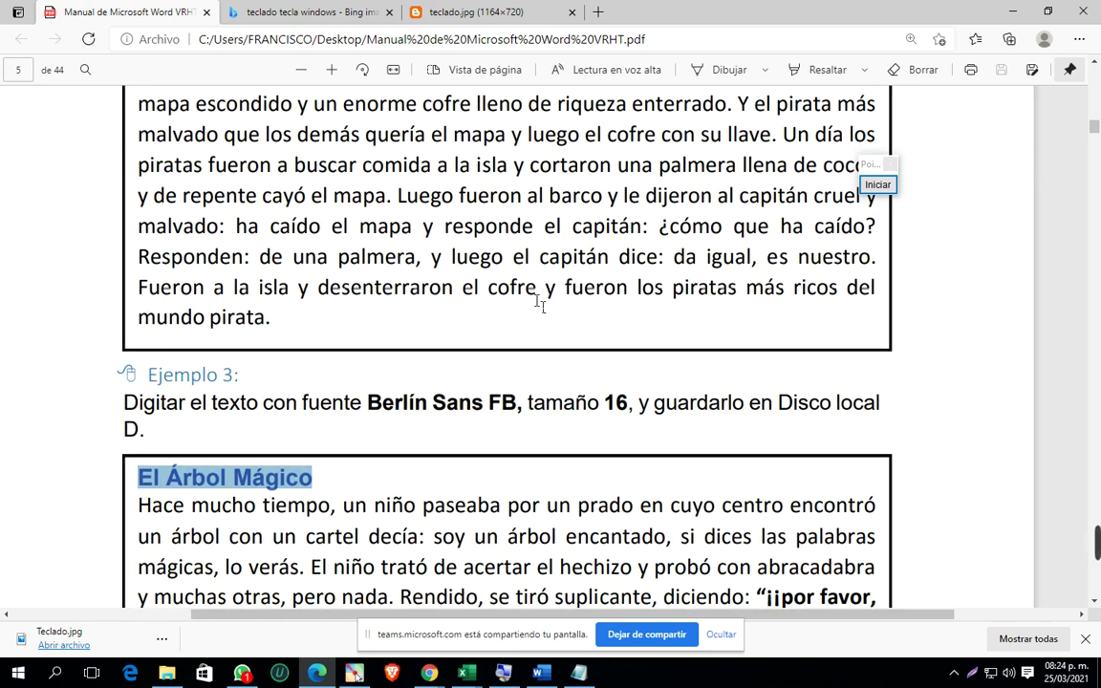
left_click(672, 483)
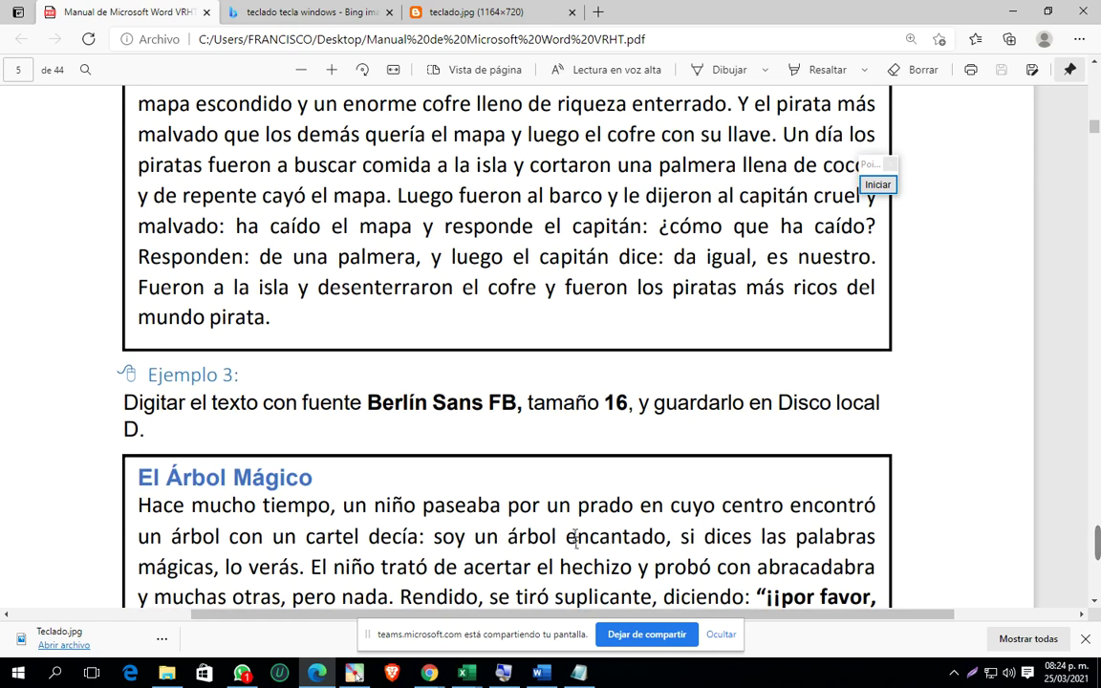
Glance at Word, then go back to Classroom's list of class assignments.
mouse_move(541, 673)
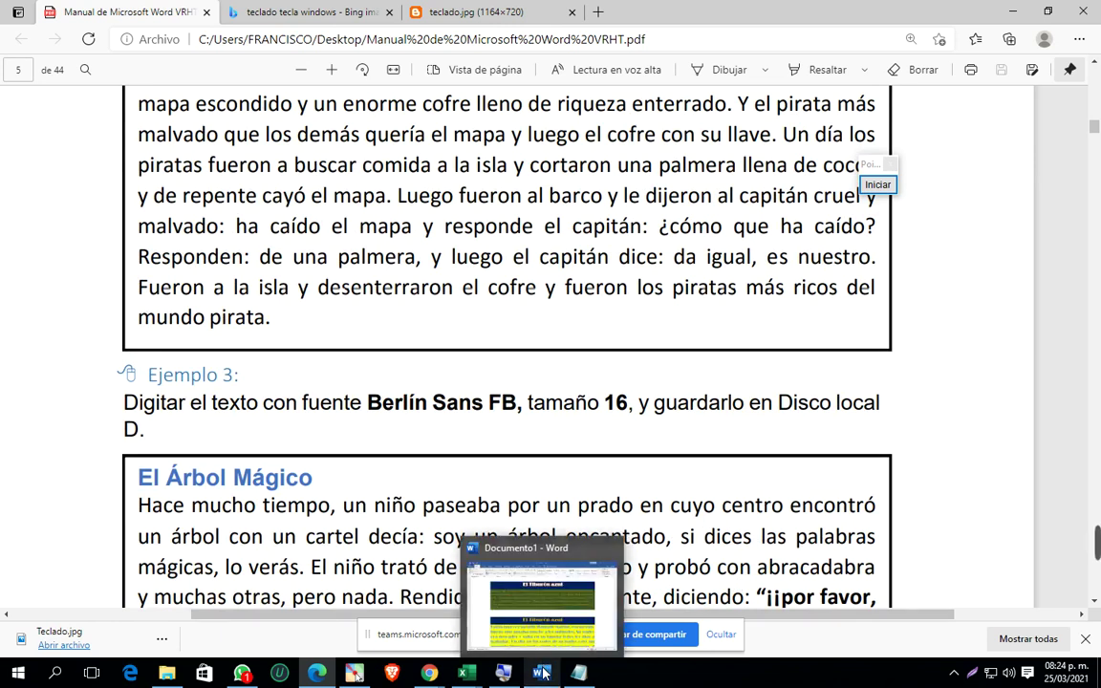
left_click(491, 572)
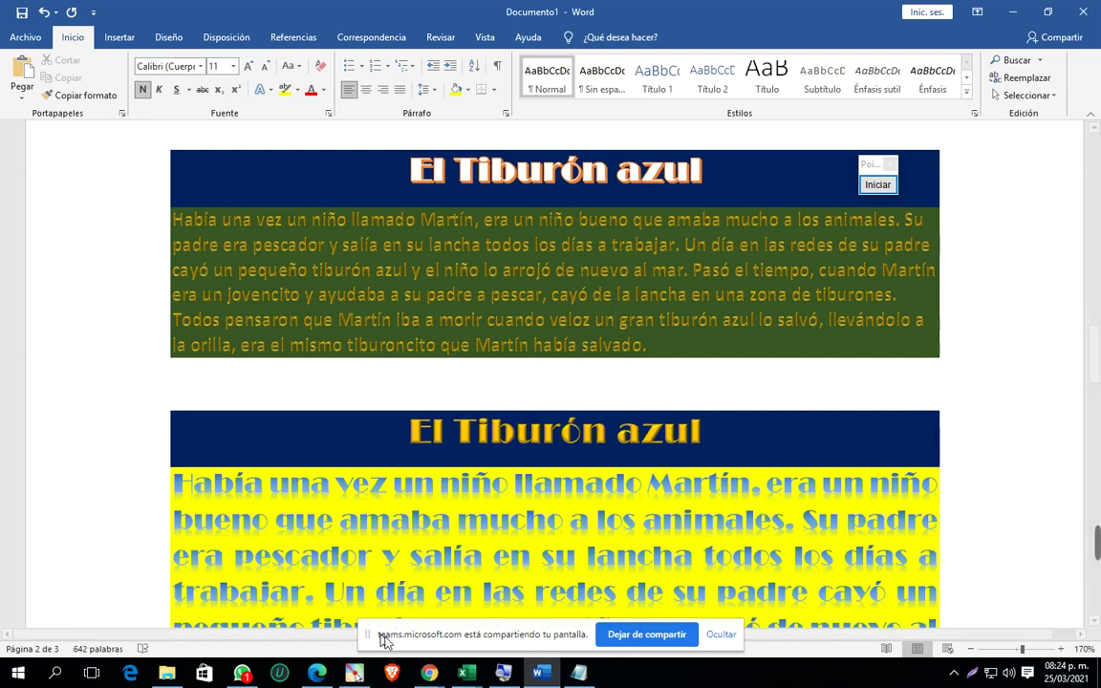
mouse_move(429, 673)
left_click(338, 552)
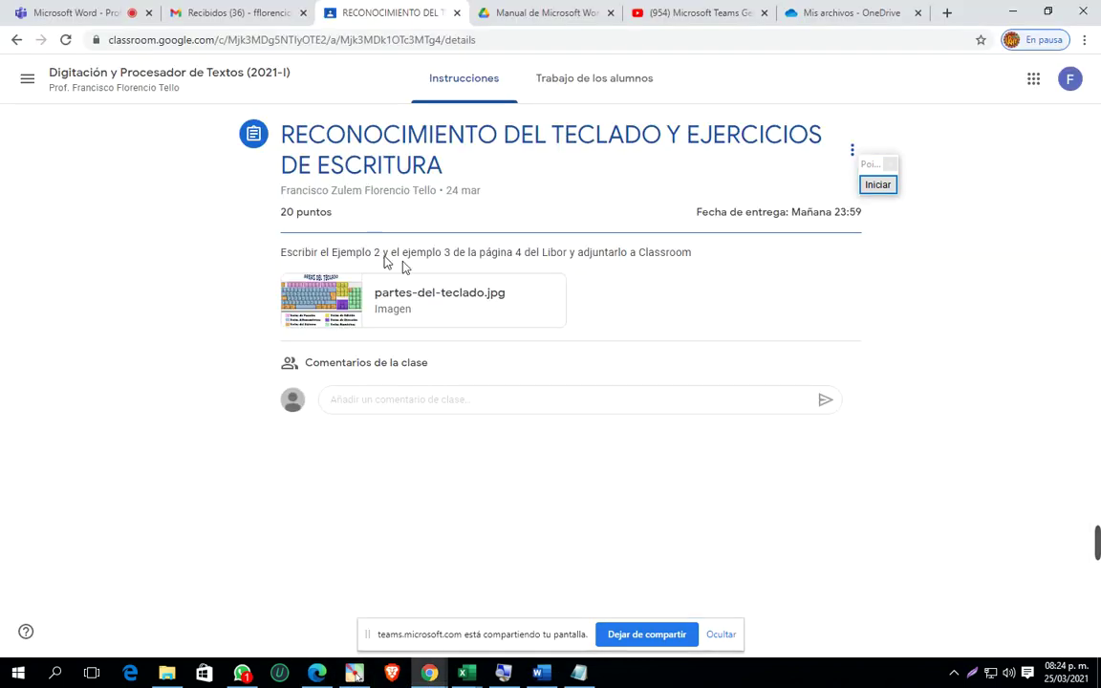
left_click(197, 86)
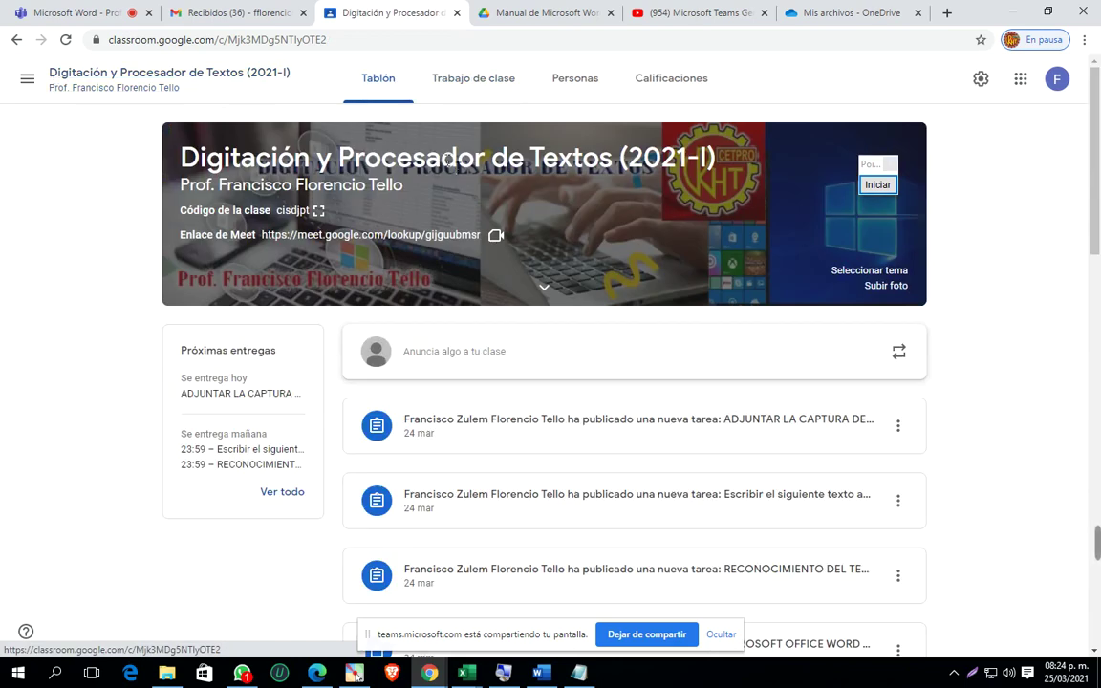
left_click(477, 79)
scroll(457, 502, "down", 2)
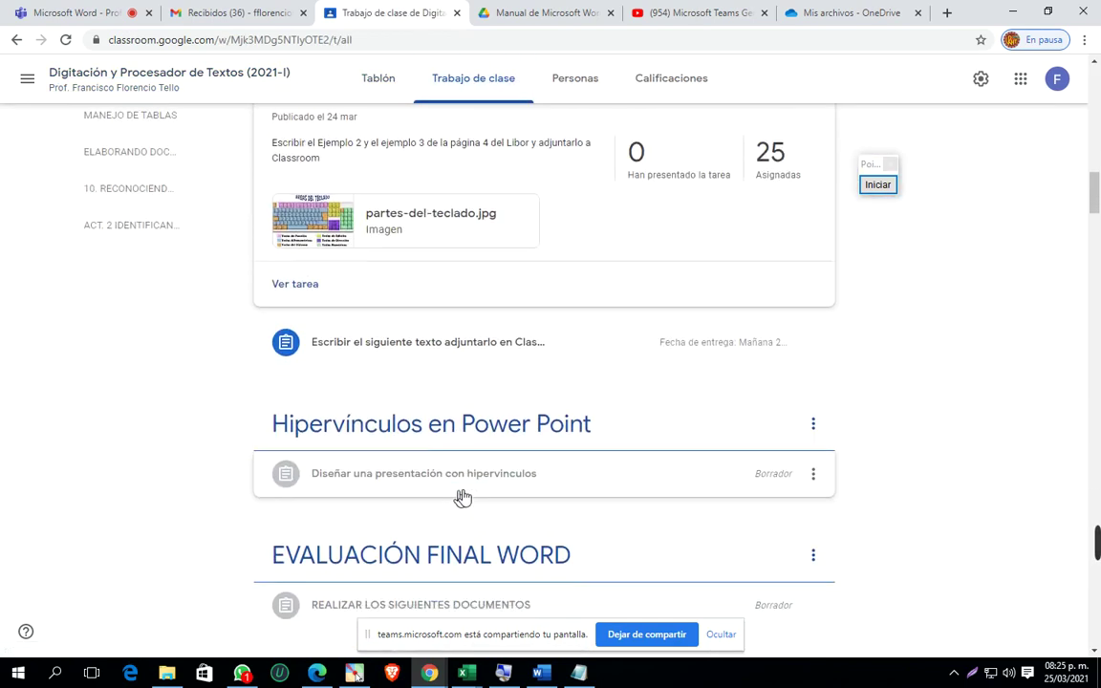
Expand the 'Escribir el siguiente texto' assignment and view its texto.png attachment, then close it.
left_click(449, 354)
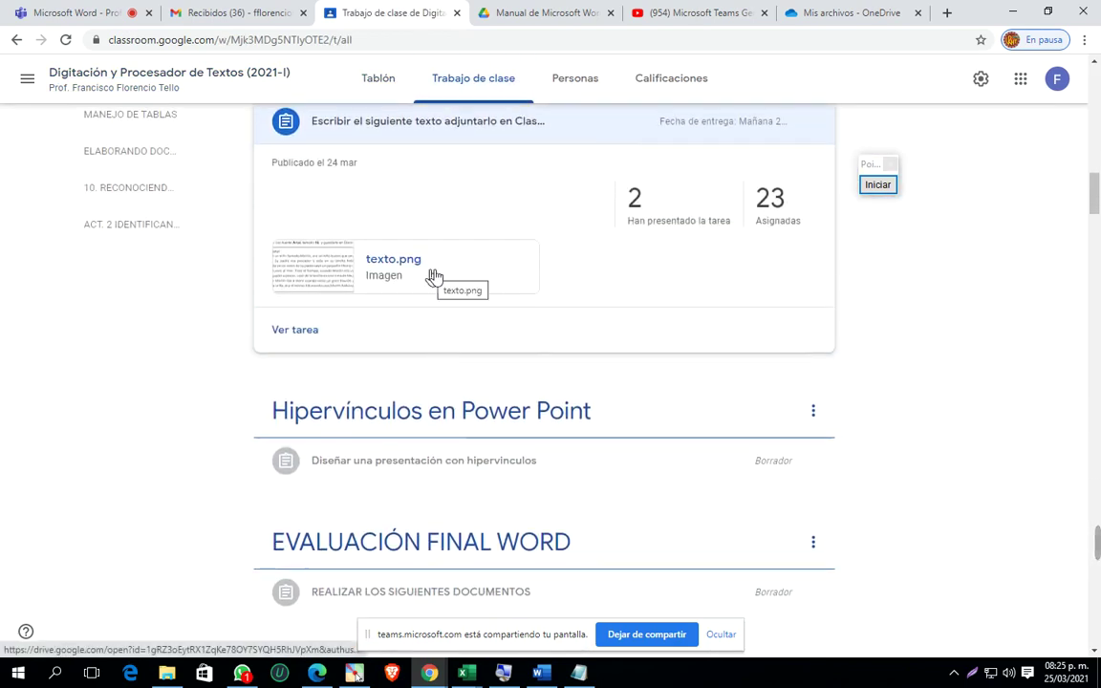
left_click(344, 270)
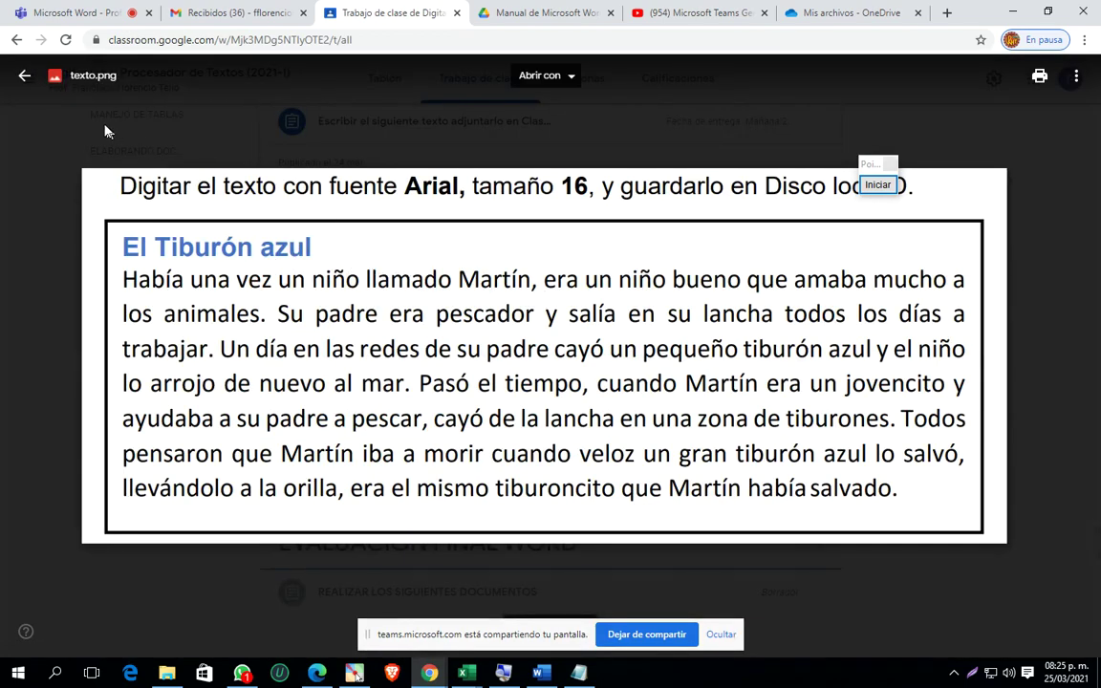
left_click(25, 75)
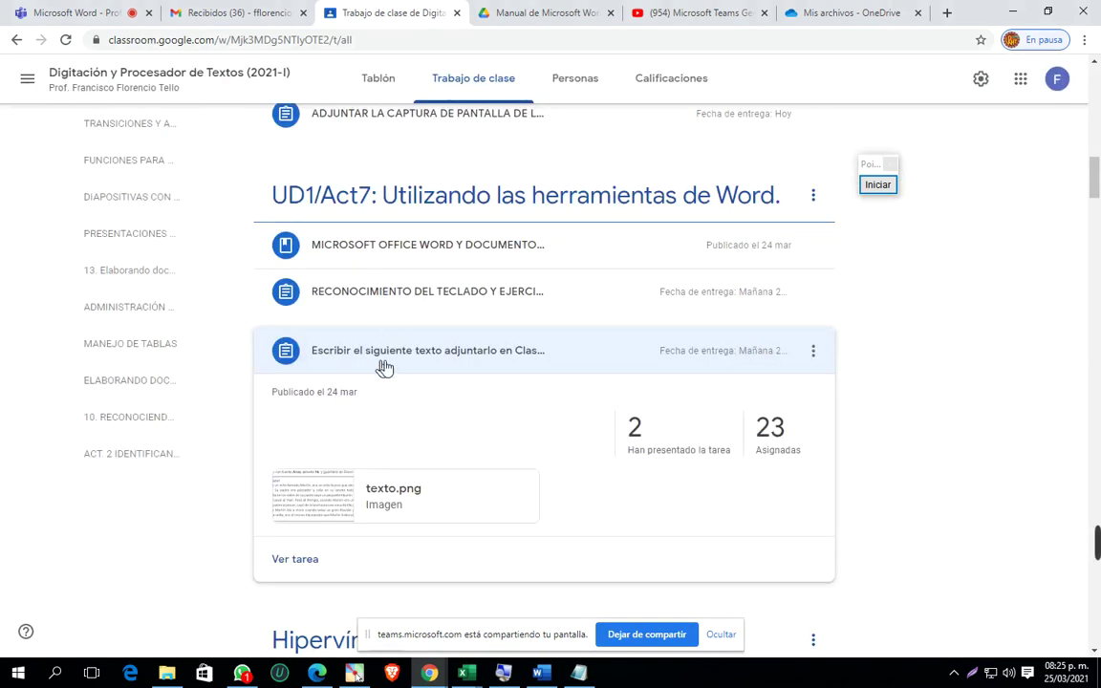
left_click(445, 369)
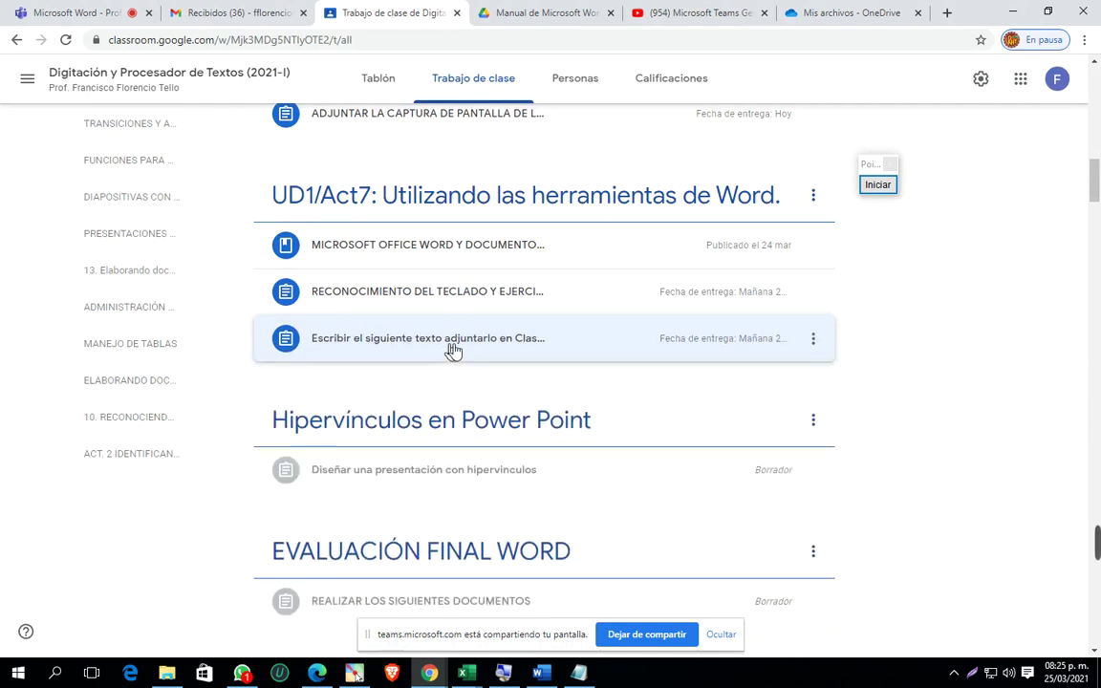
left_click(450, 349)
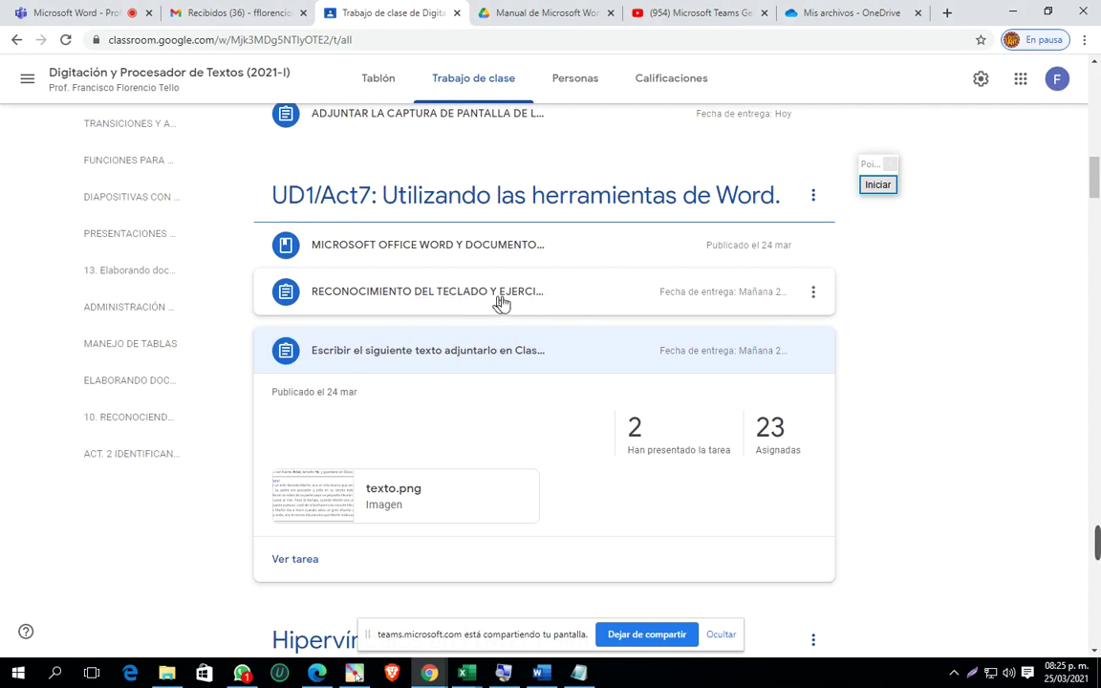
left_click(464, 352)
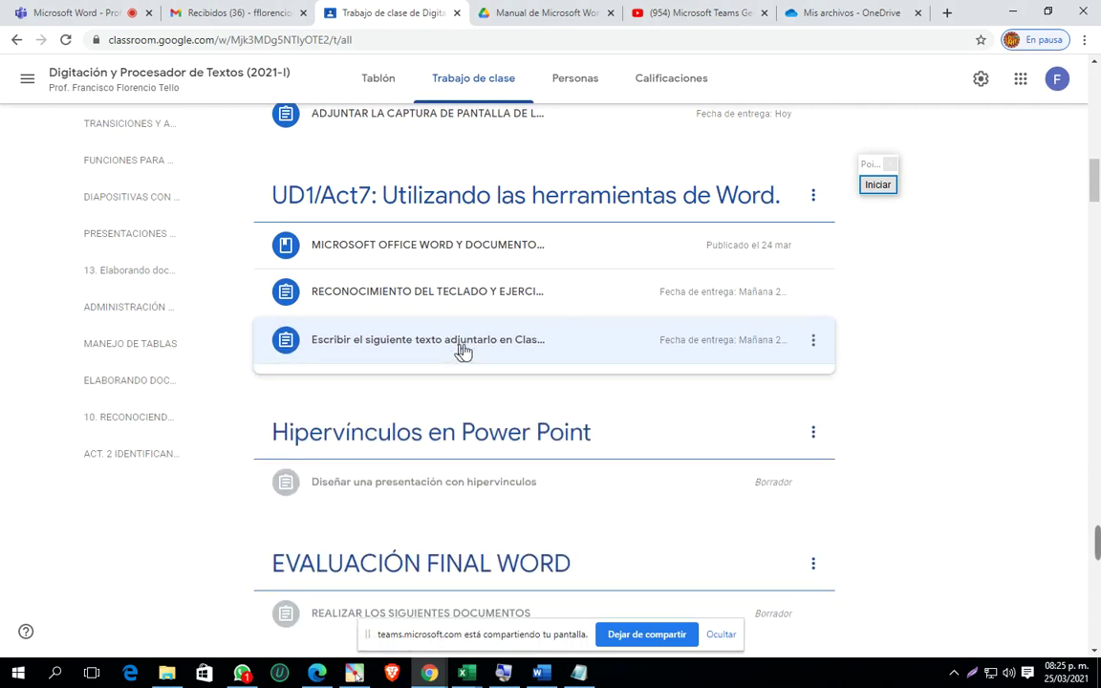
left_click(463, 352)
left_click(332, 483)
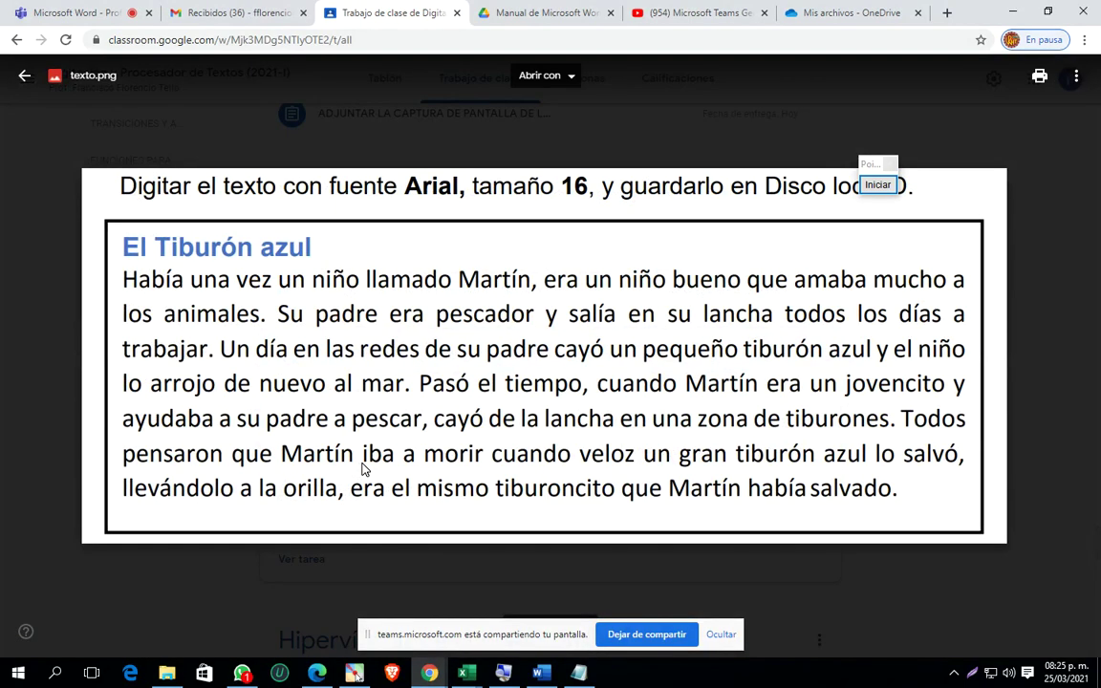
left_click(29, 78)
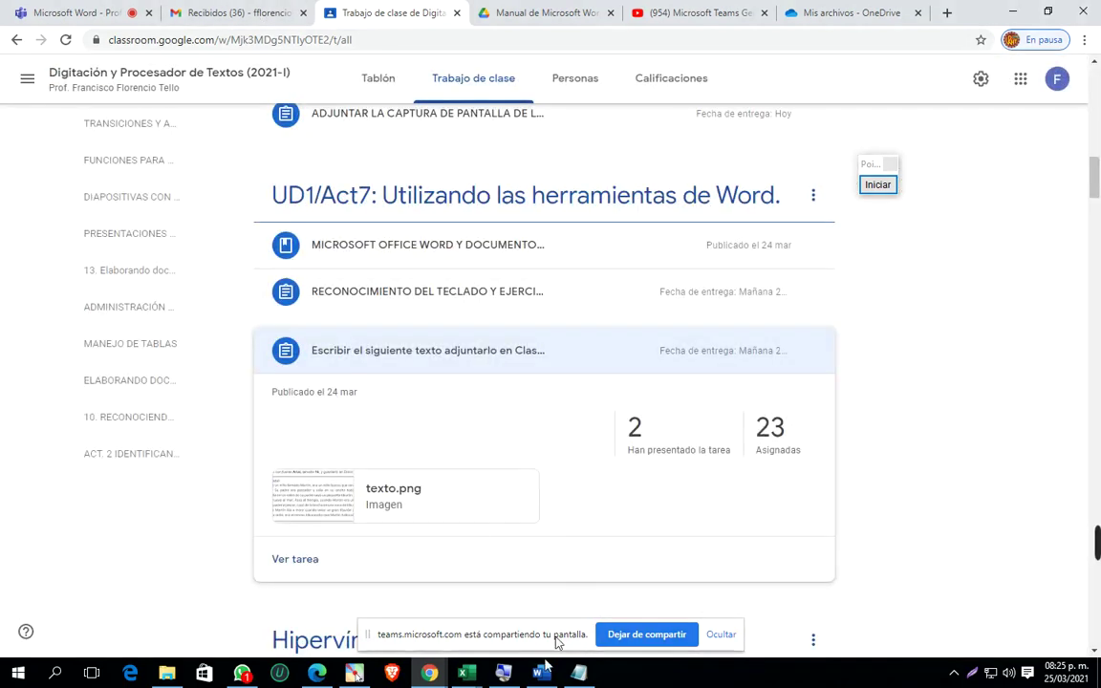
Bring the 'El Tiburón azul' Word document forward and look through its formatted story versions.
left_click(541, 673)
scroll(600, 475, "down", 3)
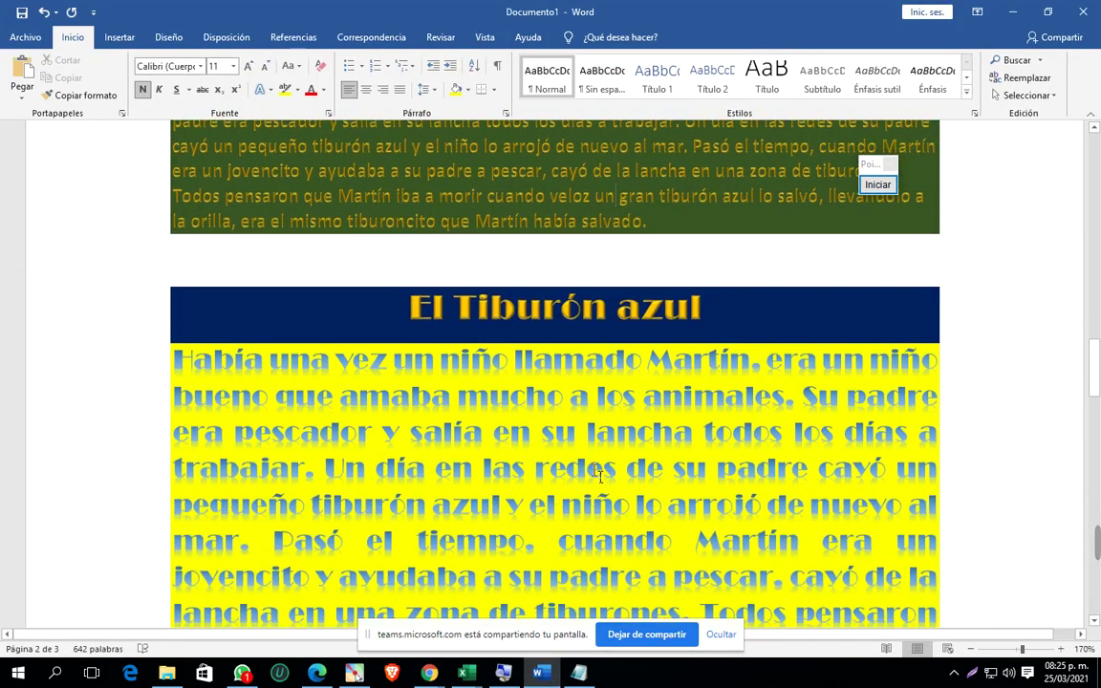
scroll(600, 475, "down", 1)
scroll(600, 475, "down", 2)
scroll(599, 468, "up", 4)
scroll(596, 459, "up", 2)
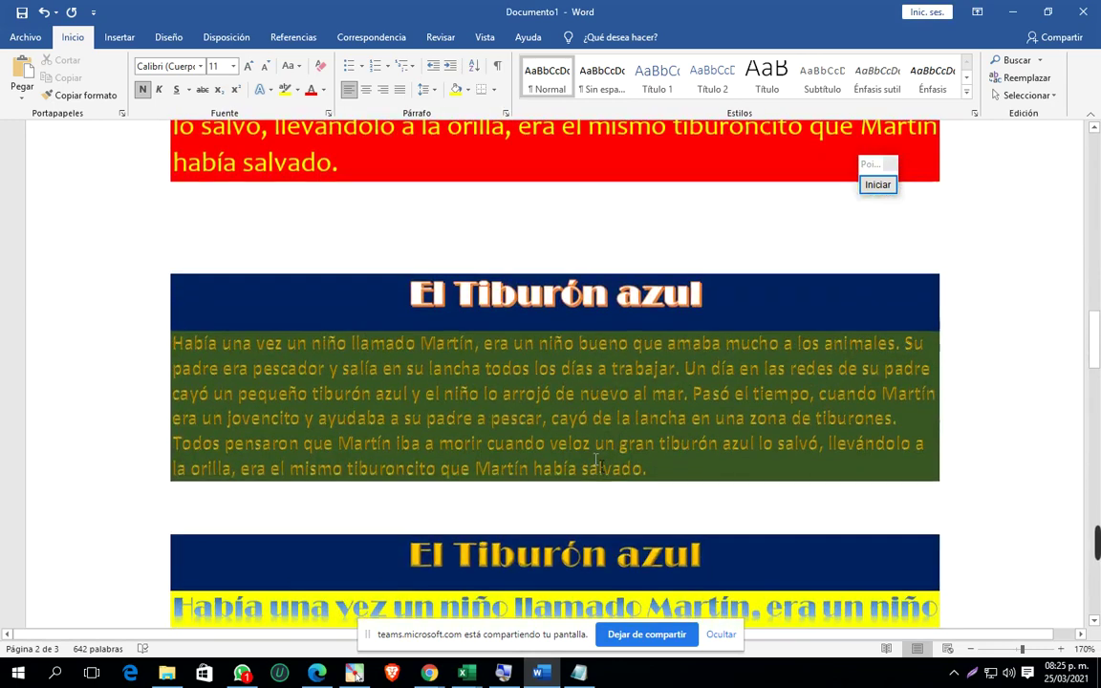
scroll(596, 459, "up", 2)
scroll(596, 459, "up", 2)
scroll(596, 460, "up", 2)
scroll(599, 460, "up", 6)
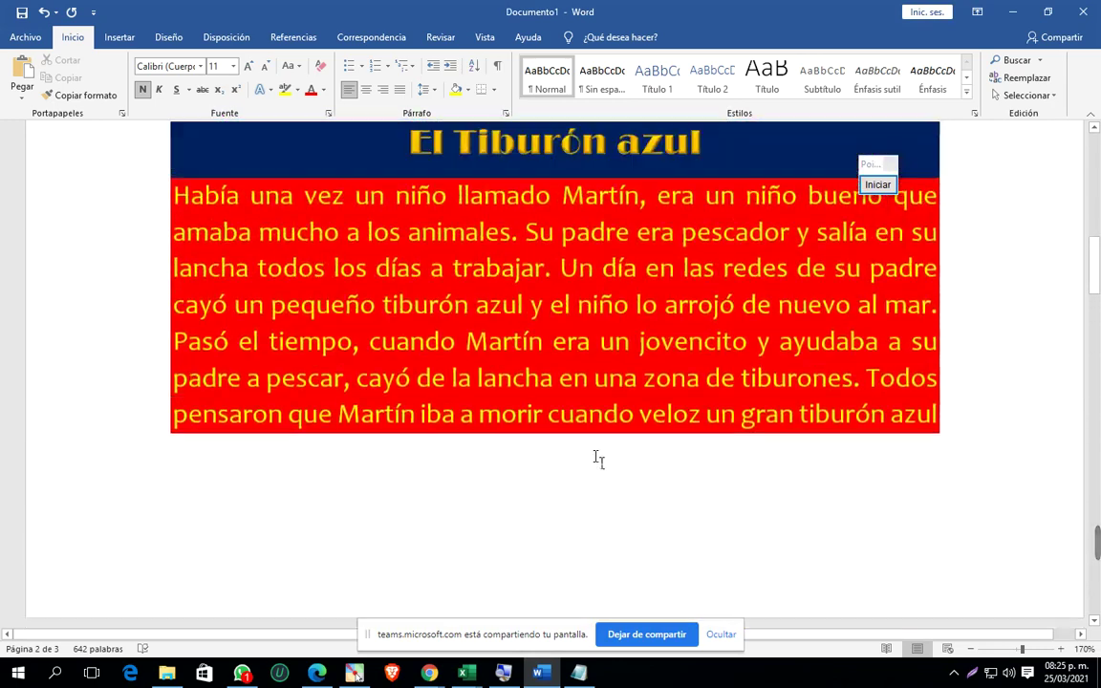
scroll(598, 460, "up", 1)
scroll(598, 460, "up", 2)
scroll(600, 459, "up", 3)
scroll(600, 459, "up", 1)
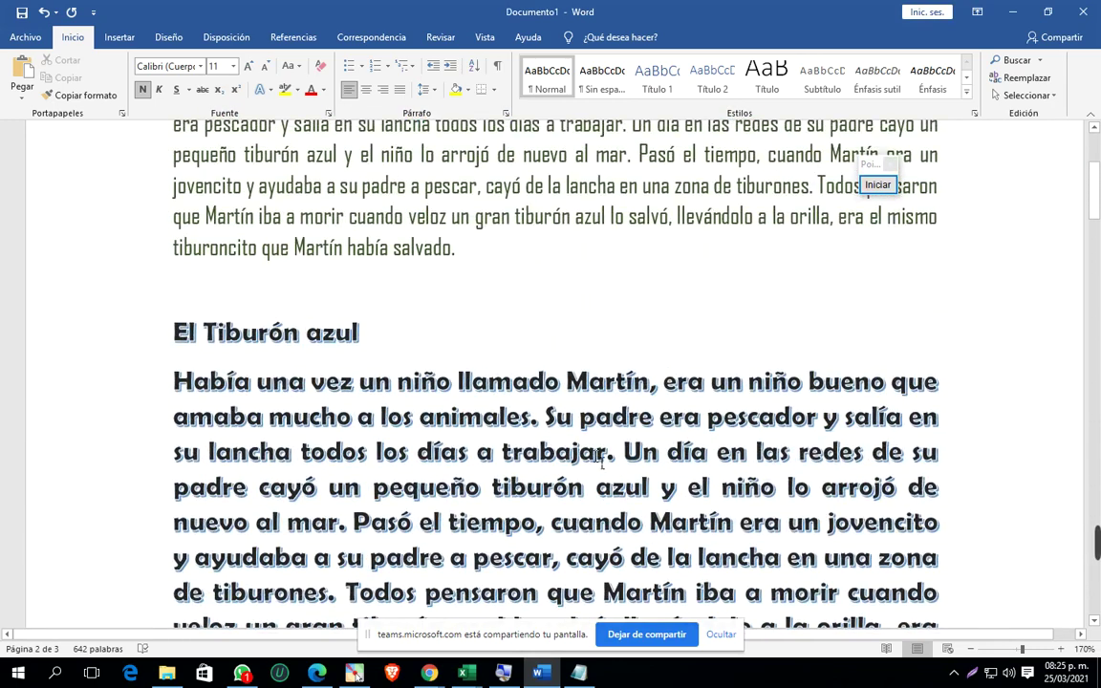
scroll(600, 459, "up", 3)
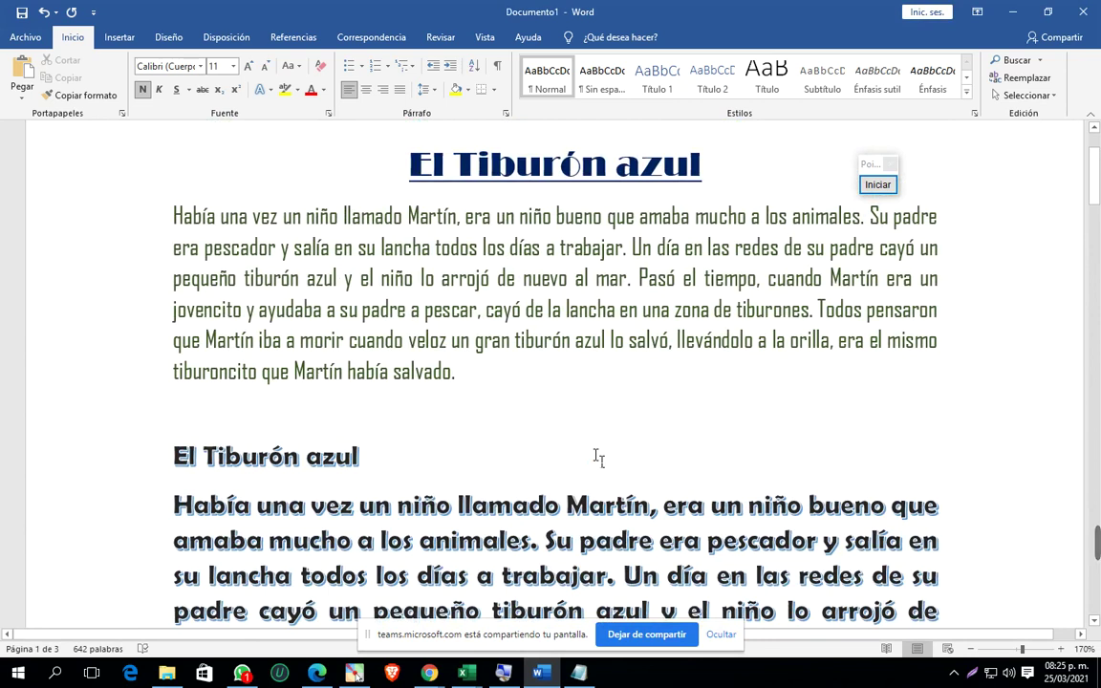
scroll(598, 460, "down", 2)
scroll(598, 459, "down", 4)
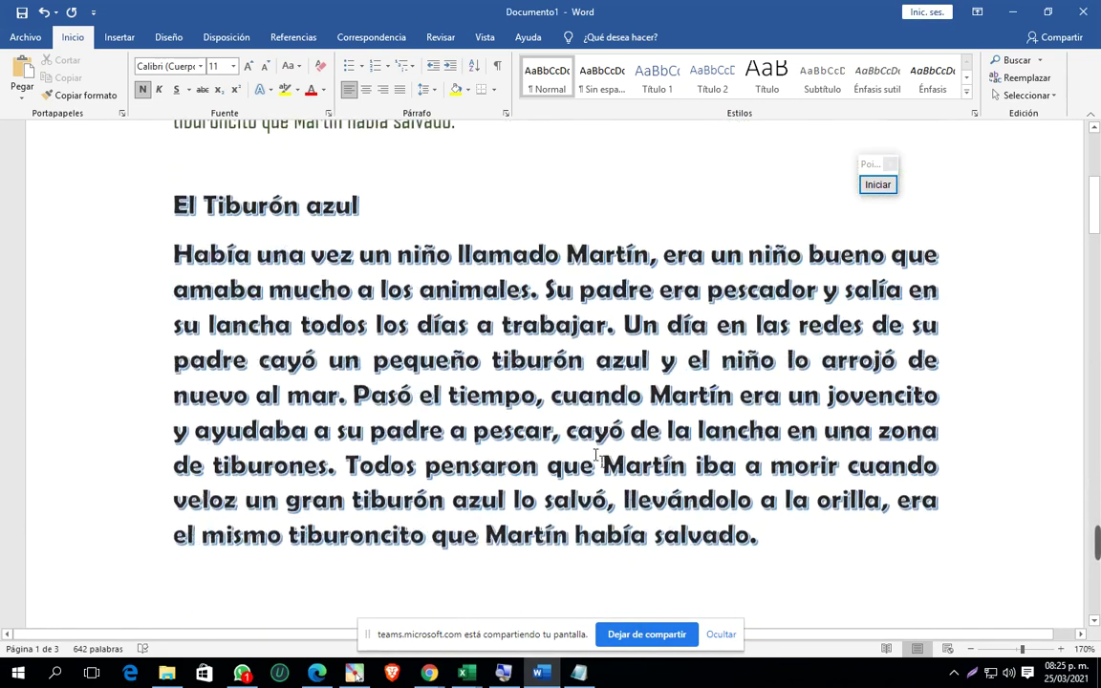
scroll(598, 460, "down", 1)
scroll(599, 425, "down", 2)
scroll(598, 419, "down", 1)
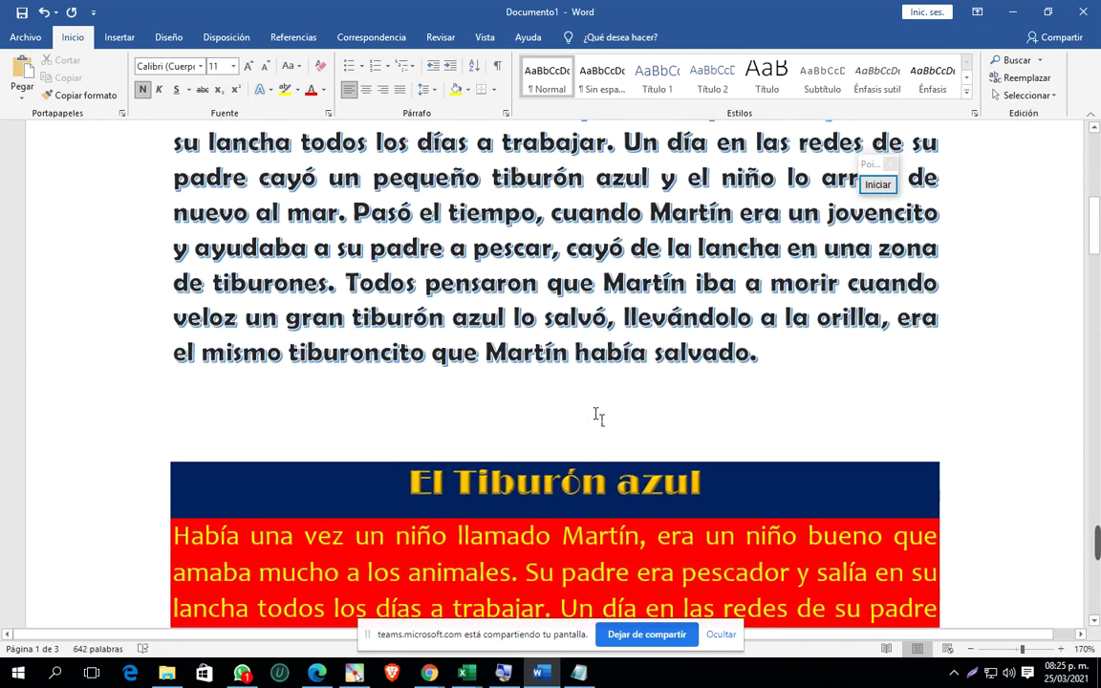
scroll(598, 416, "down", 3)
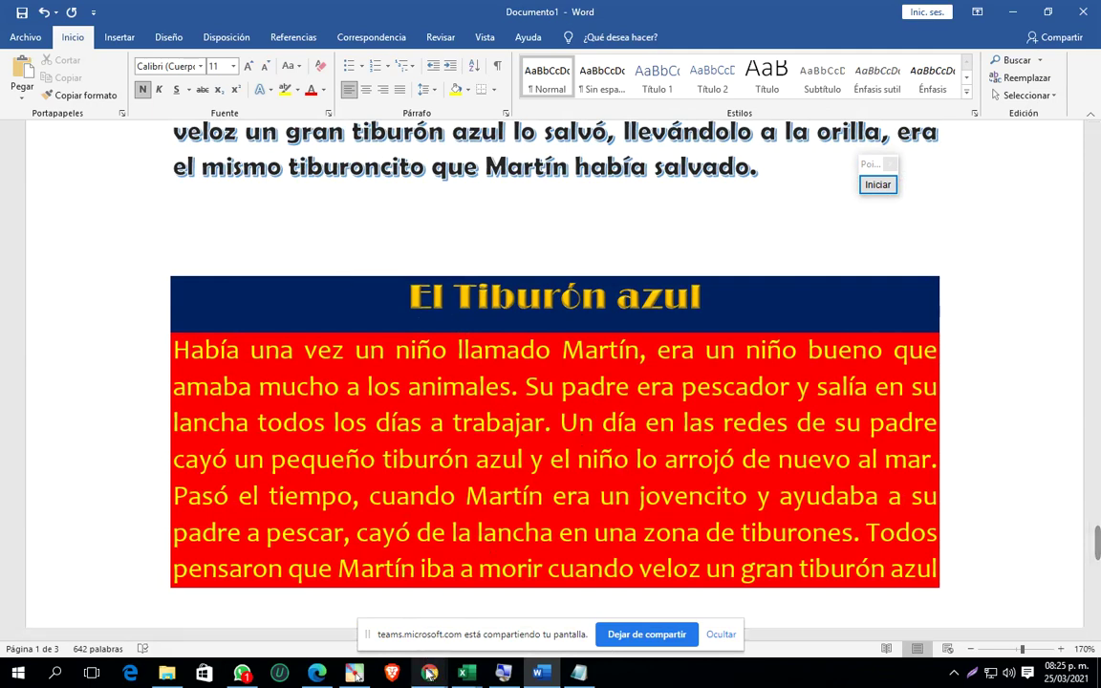
left_click(355, 674)
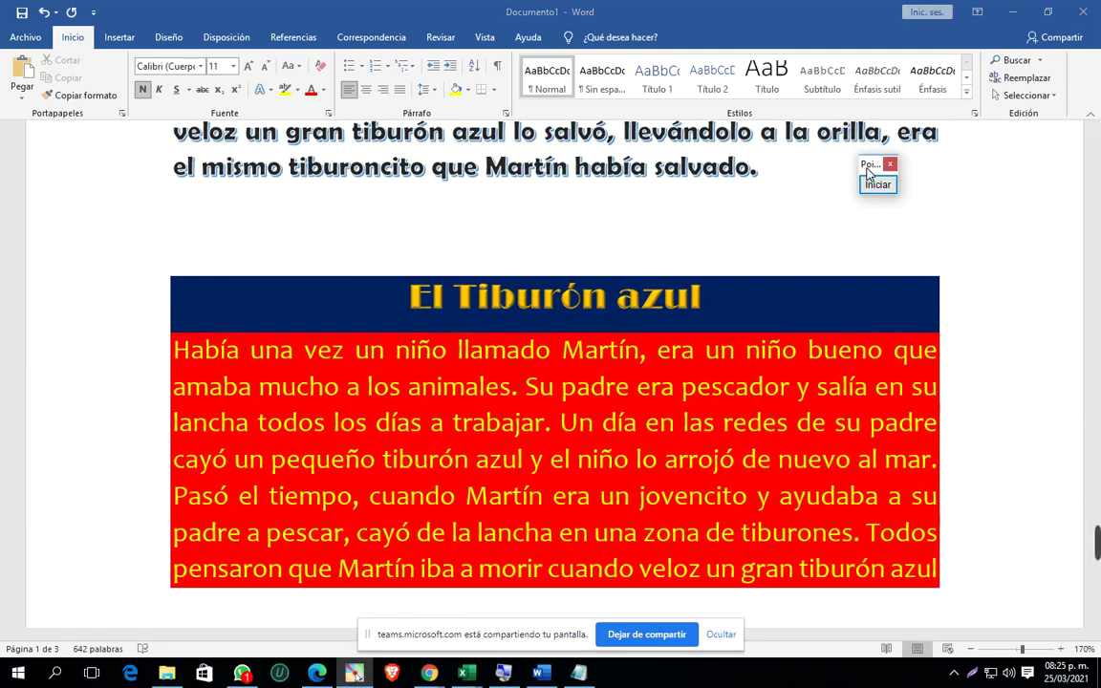
mouse_move(887, 188)
left_mouse_down()
mouse_move(965, 165)
mouse_move(965, 144)
left_mouse_up()
left_click(963, 160)
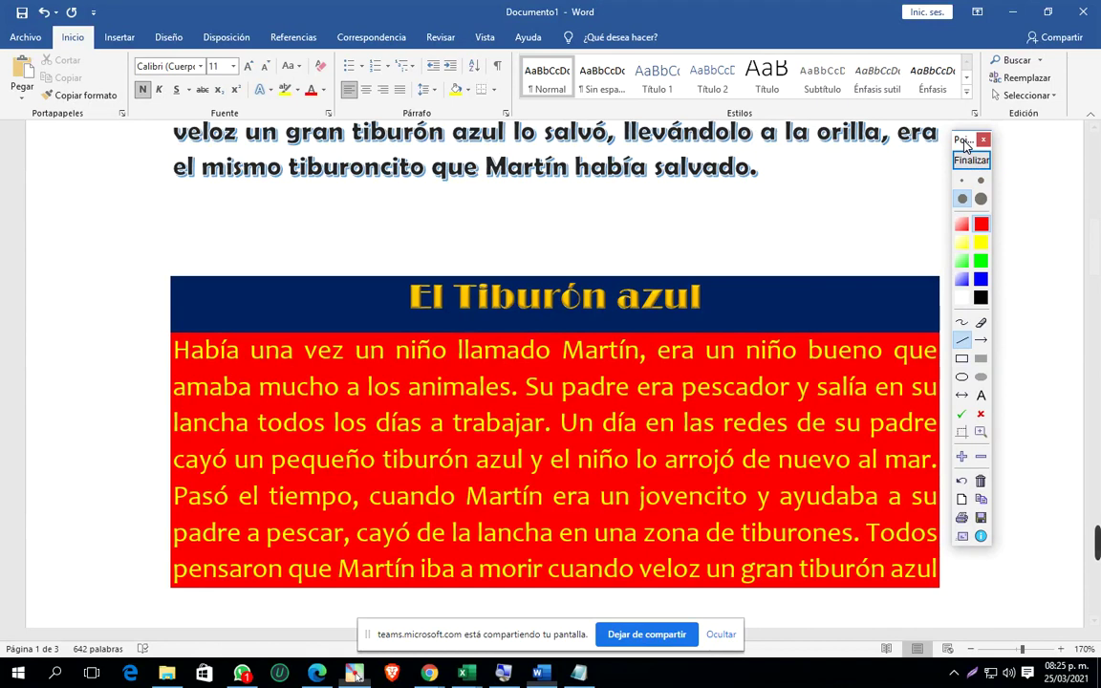
mouse_move(1074, 525)
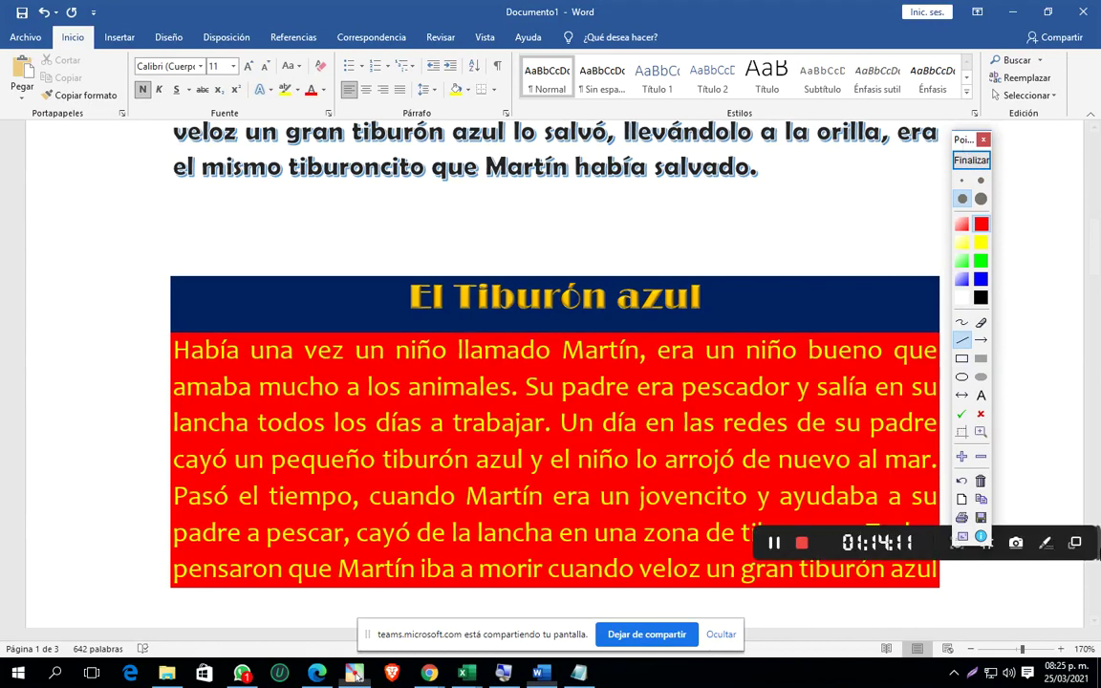
left_click(981, 339)
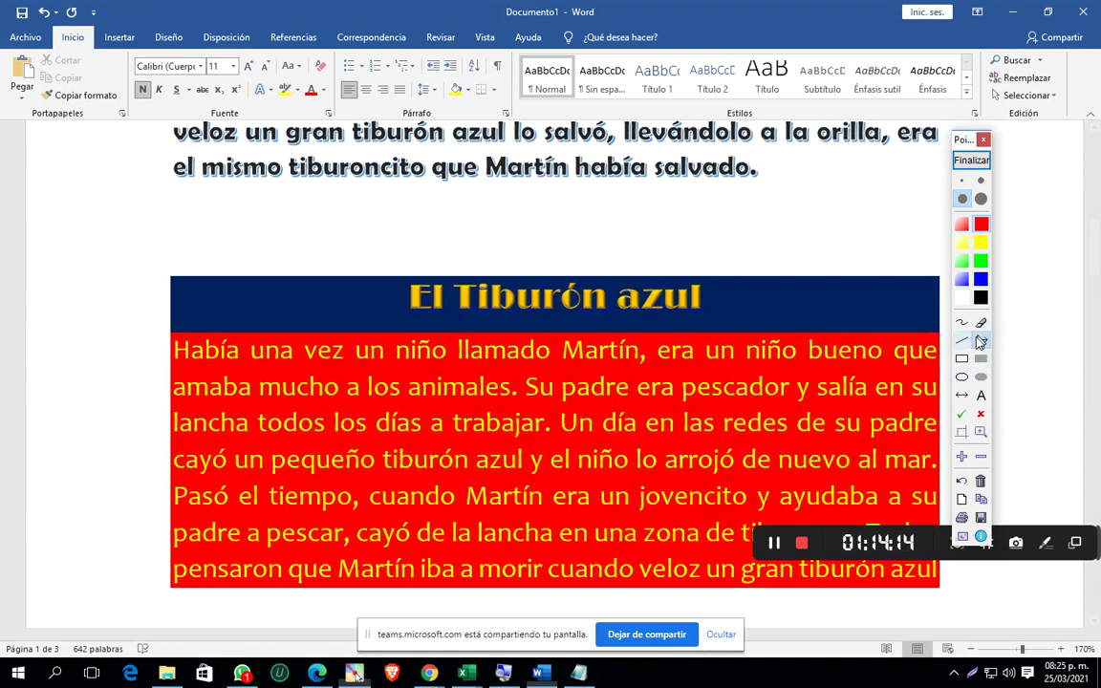
mouse_move(835, 457)
left_mouse_down()
mouse_move(81, 86)
mouse_move(43, 43)
left_mouse_up()
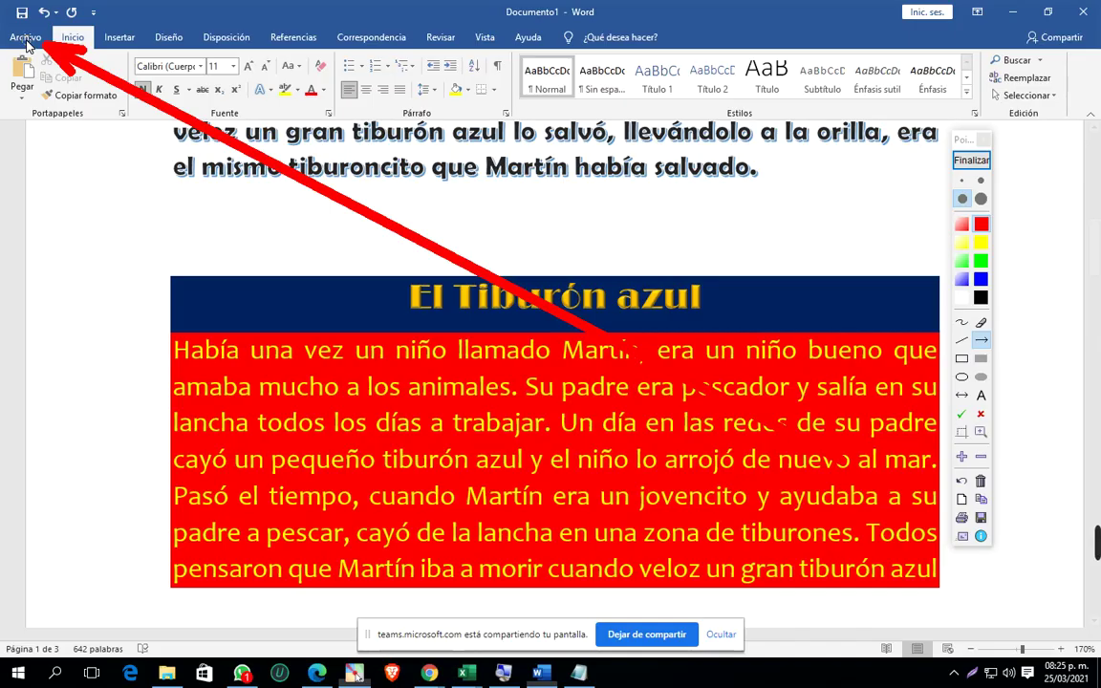
left_click(971, 159)
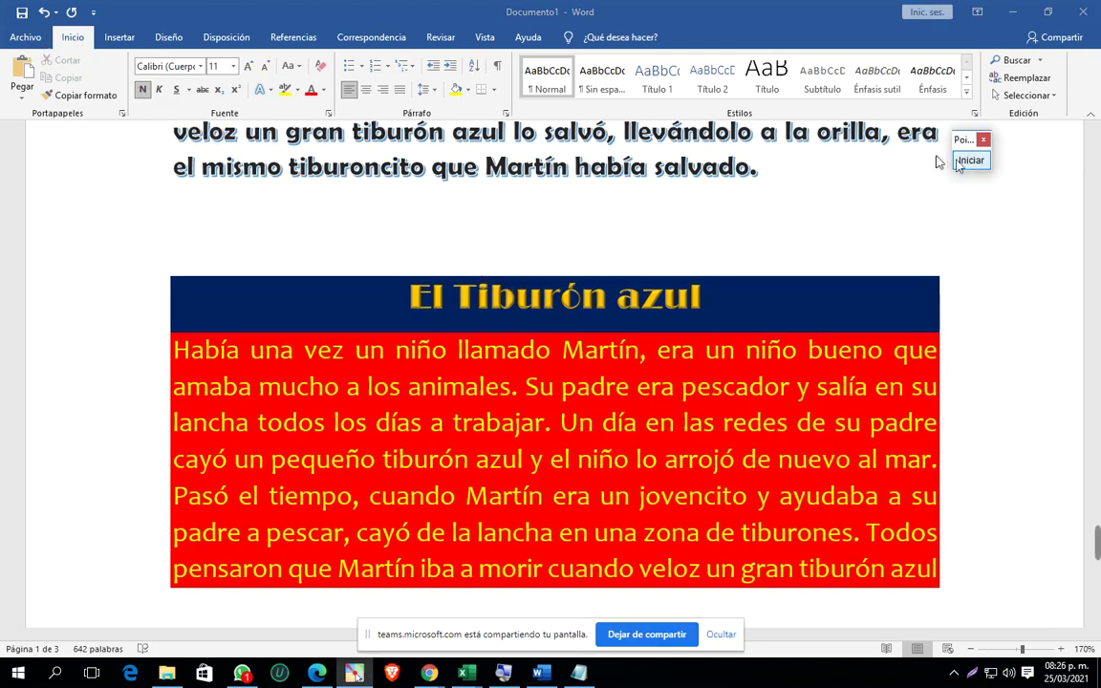
left_click(26, 38)
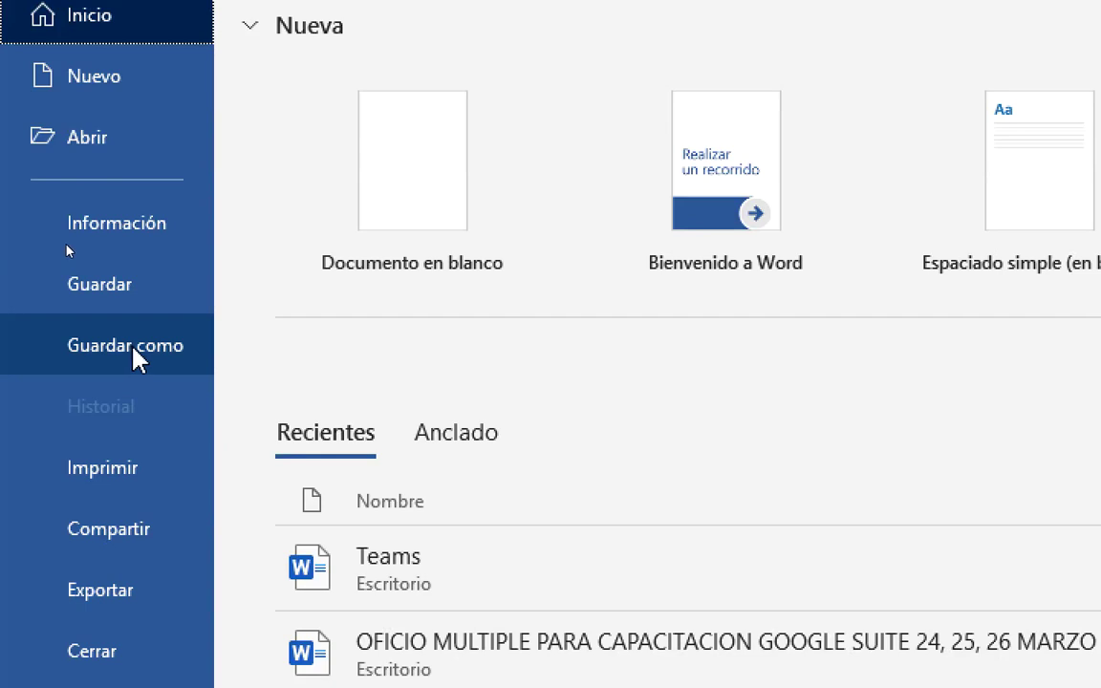
left_click(132, 348)
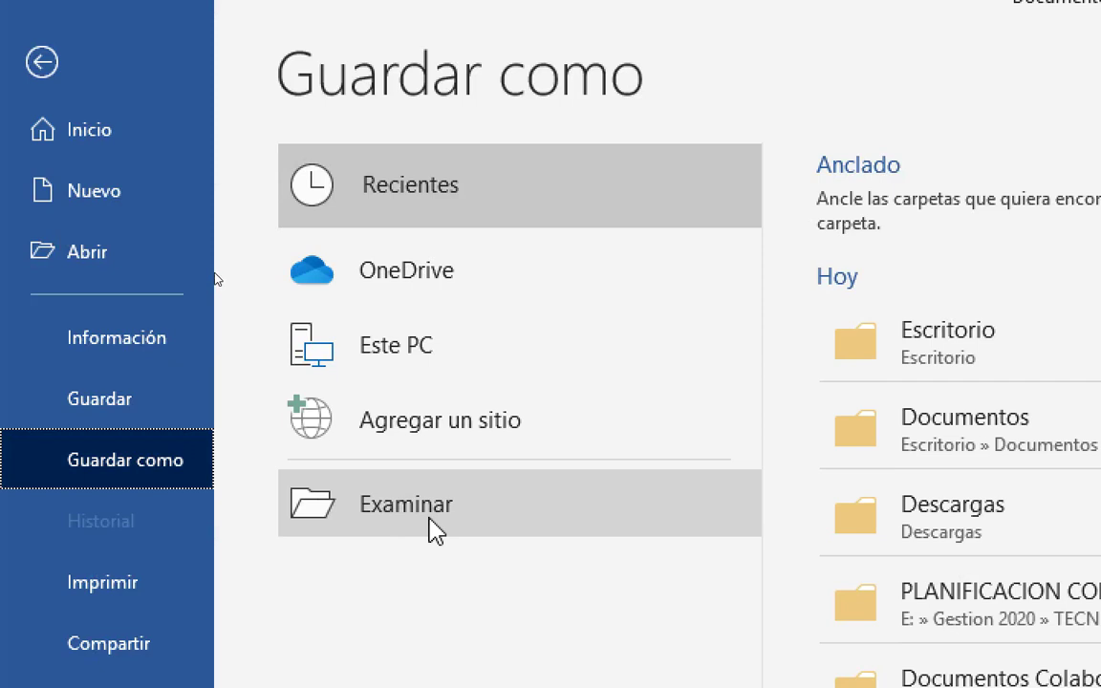
left_click(428, 516)
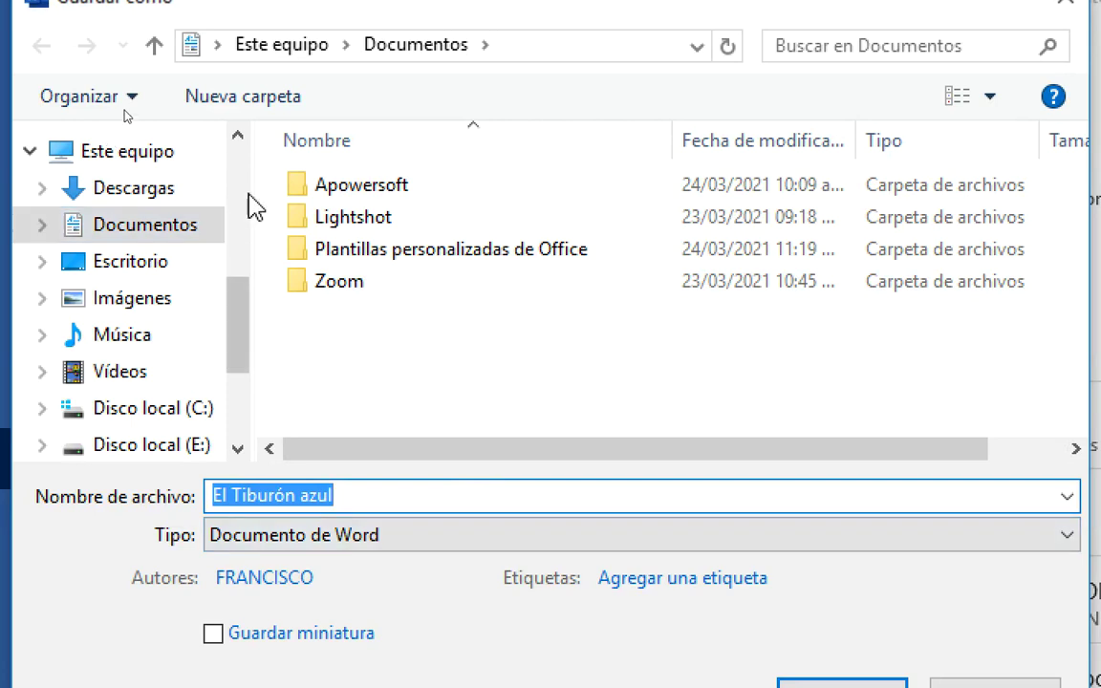
scroll(246, 170, "up", 3)
scroll(246, 168, "up", 3)
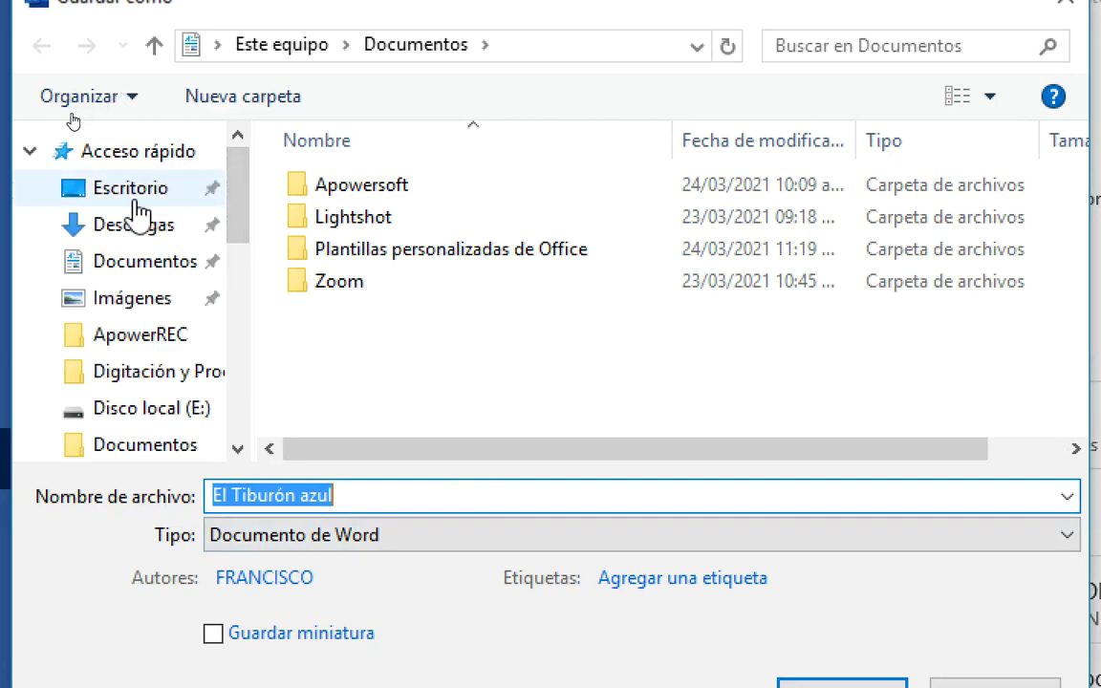
mouse_move(236, 189)
left_mouse_down()
mouse_move(267, 397)
mouse_move(254, 192)
left_mouse_up()
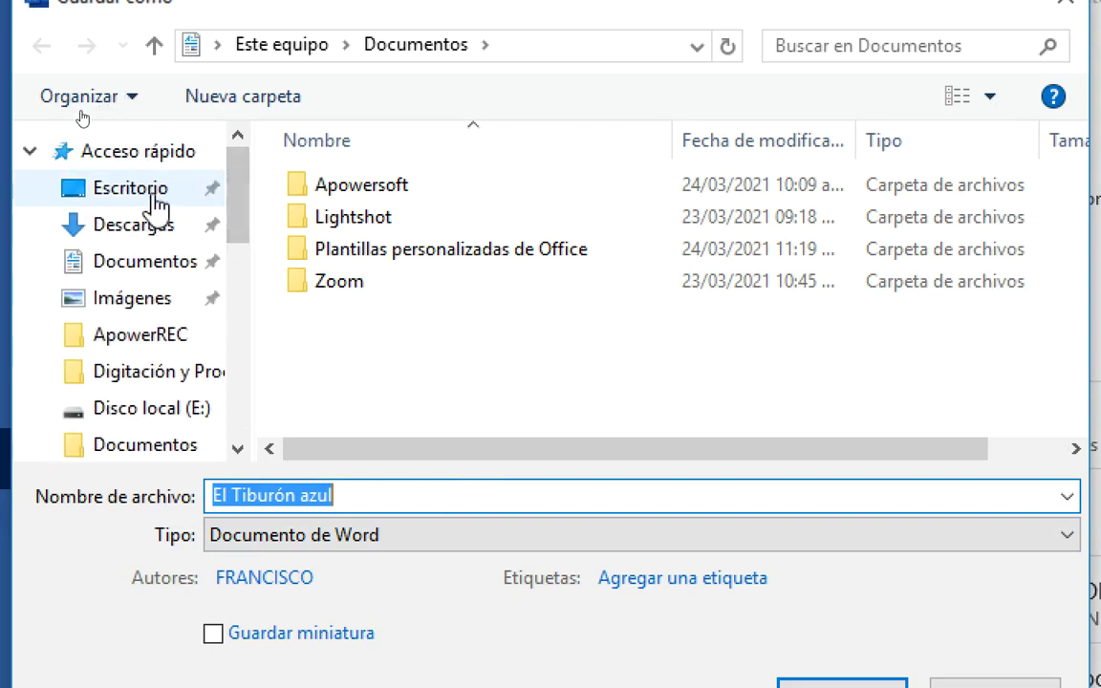
left_click(153, 204)
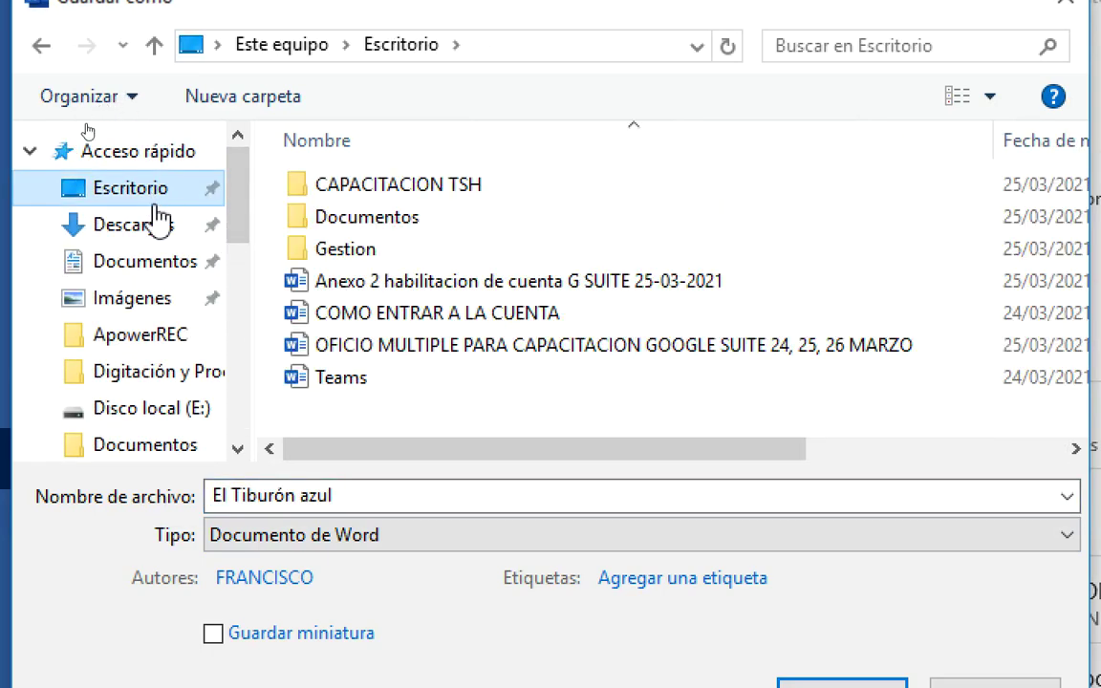
left_click(335, 494)
double_click(398, 495)
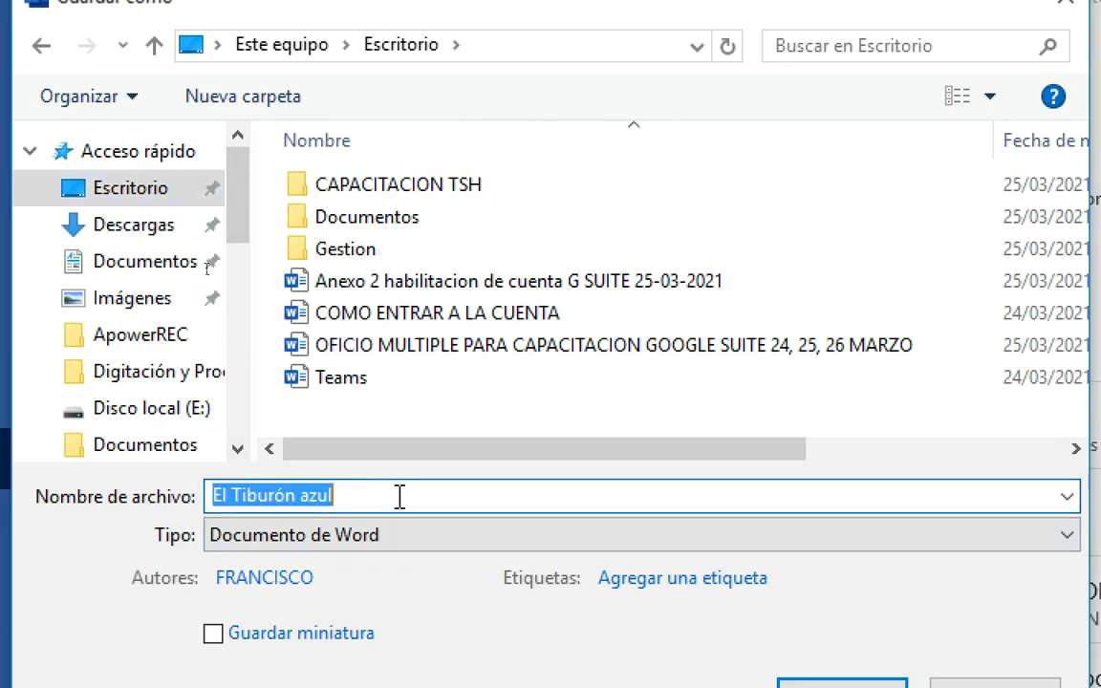
left_click(406, 496)
left_click(134, 511)
left_click(339, 496)
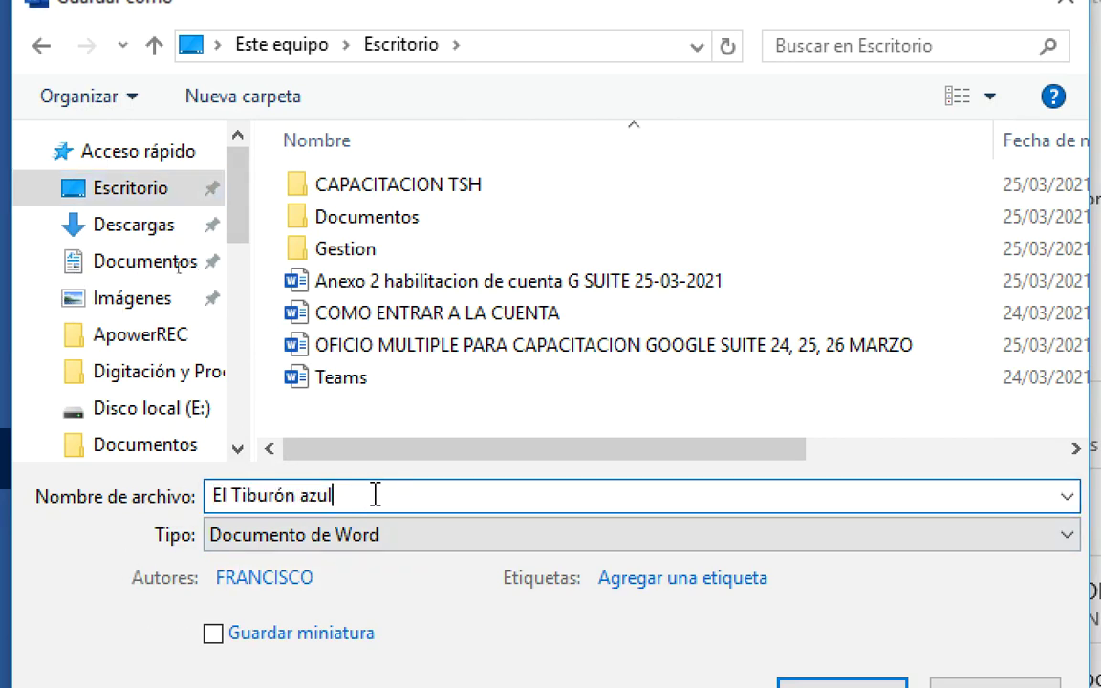
left_click(163, 502)
left_click(339, 496)
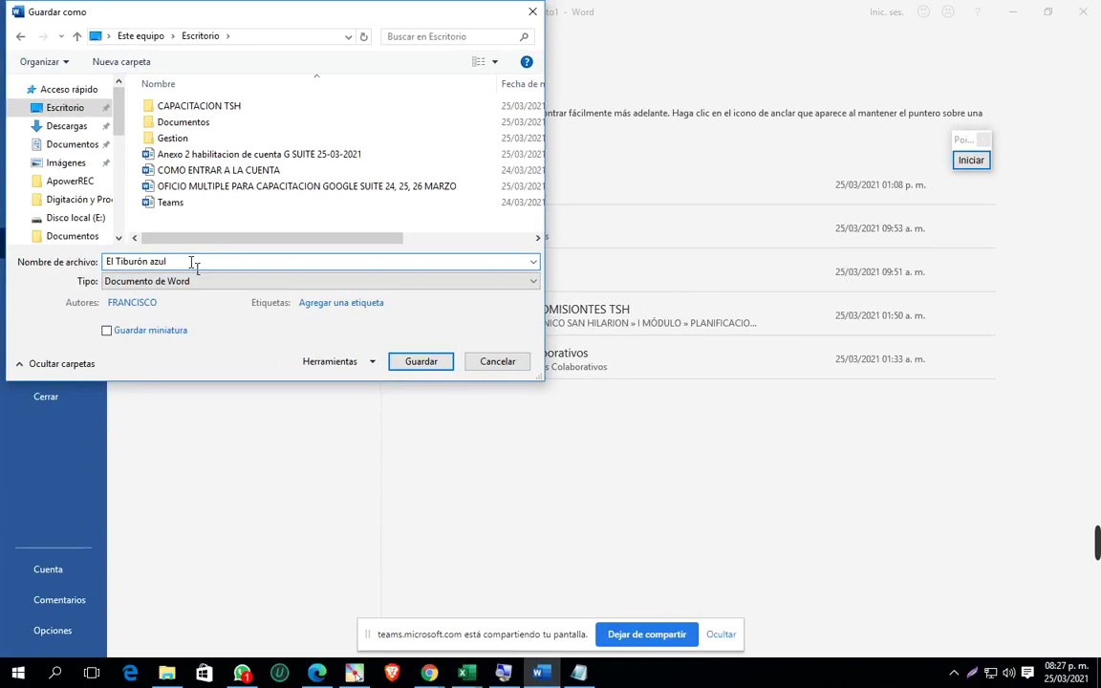
left_click(497, 361)
left_click(30, 58)
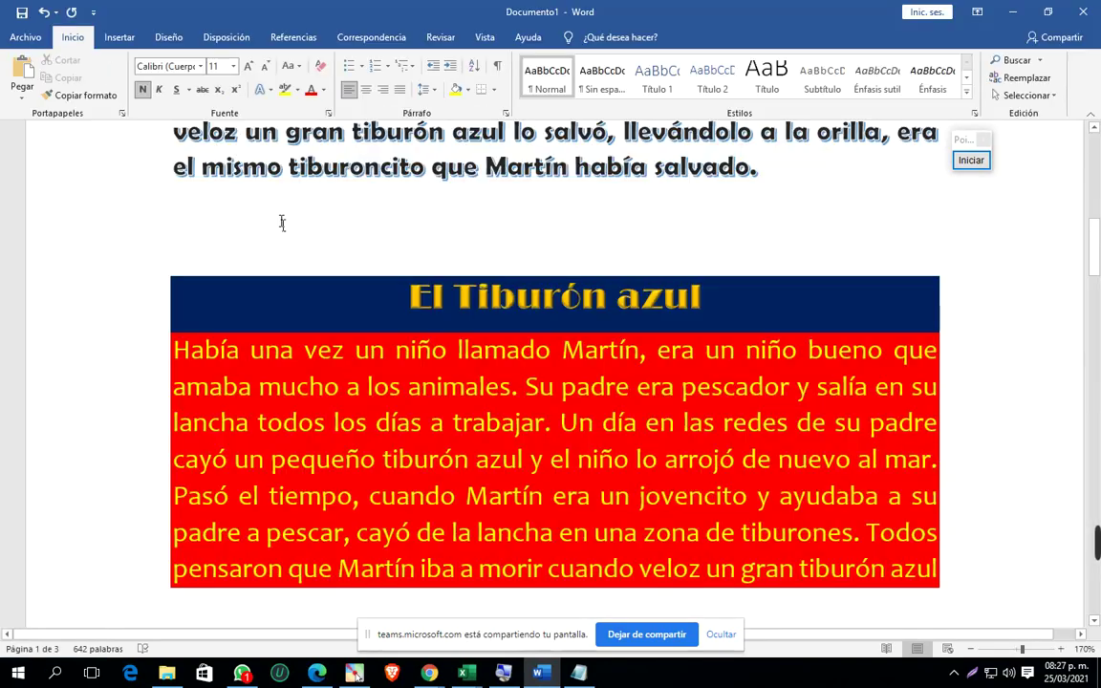
Save the story to Escritorio under the name 'El Tiburón azul' using Guardar como > Examinar.
left_click(37, 44)
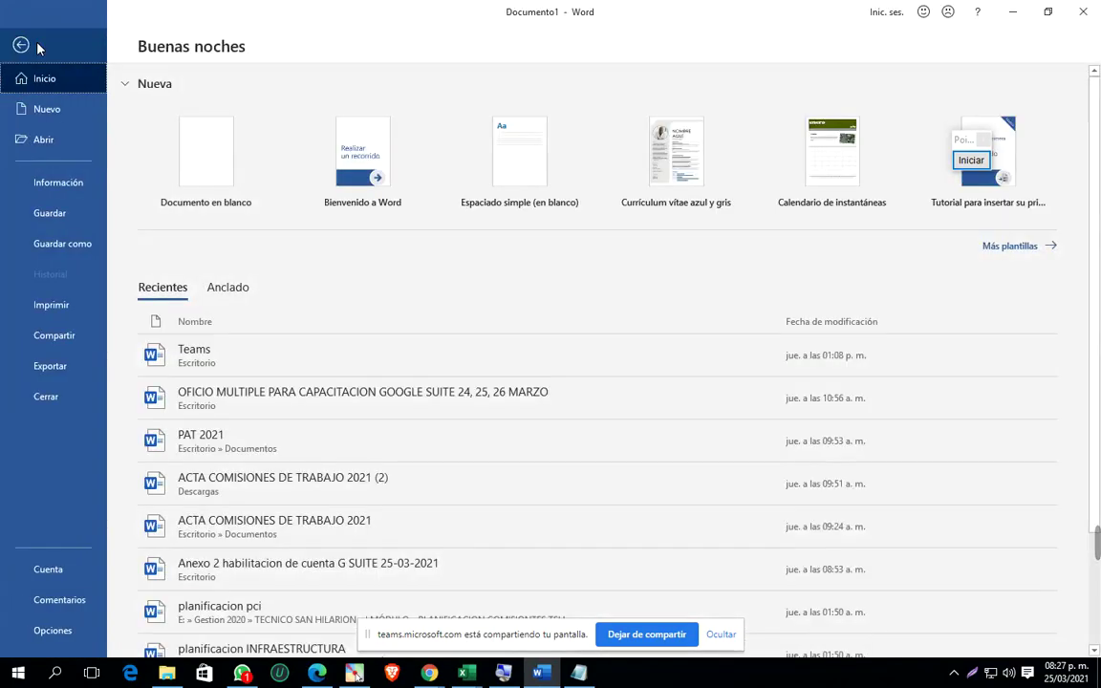
left_click(77, 244)
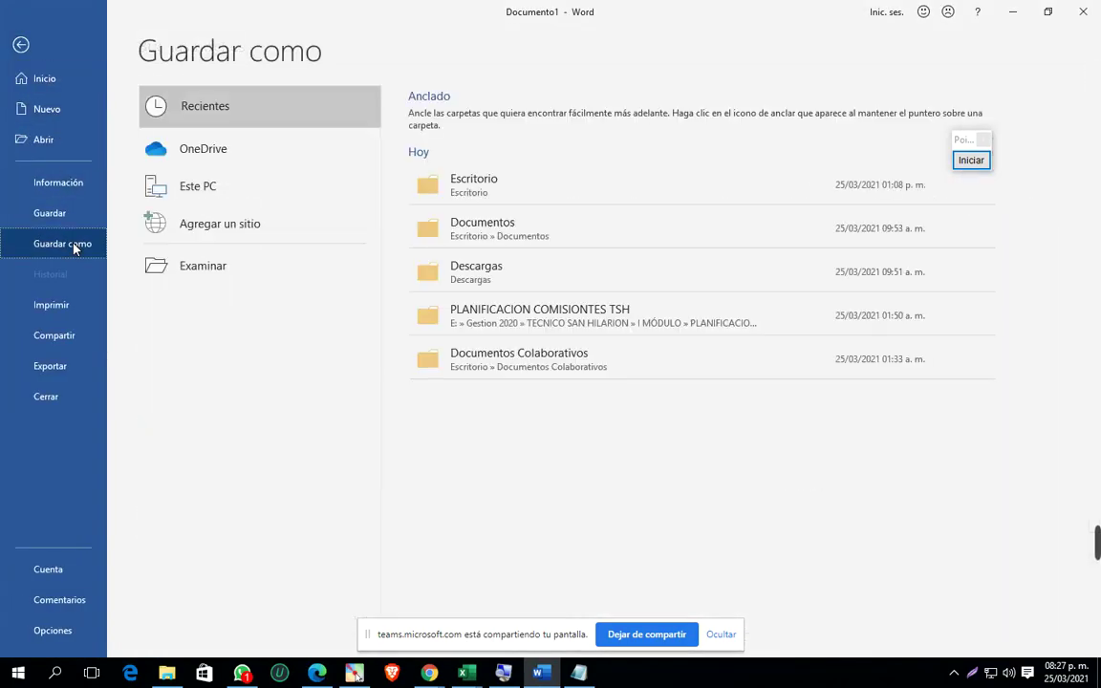
left_click(220, 278)
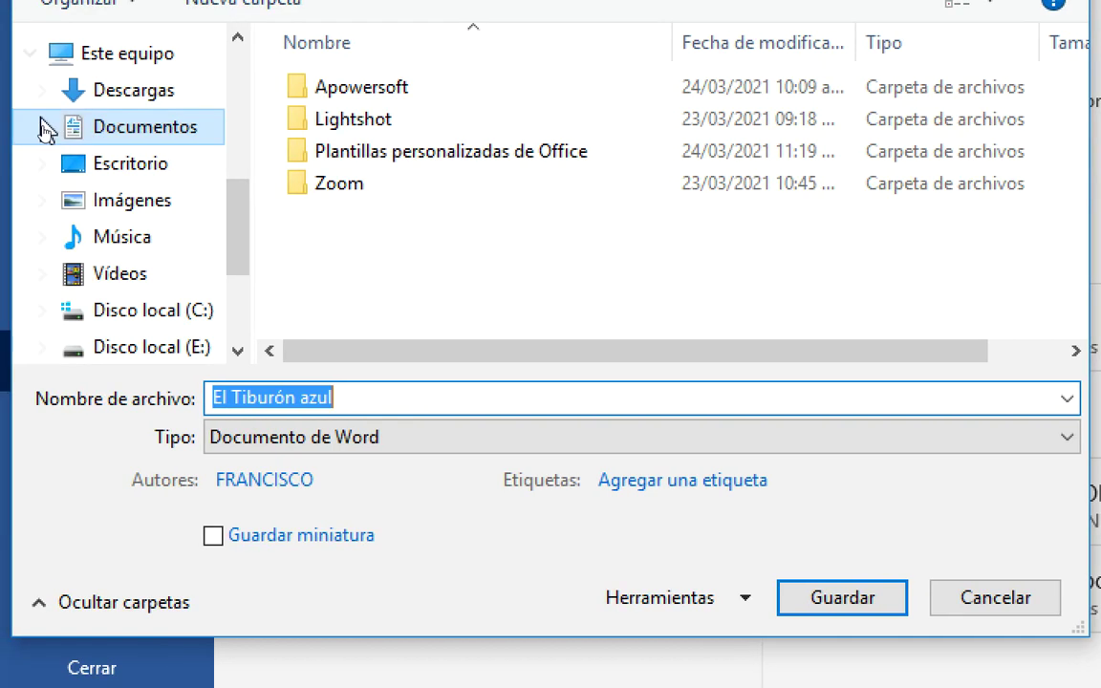
scroll(239, 79, "up", 3)
scroll(241, 74, "up", 2)
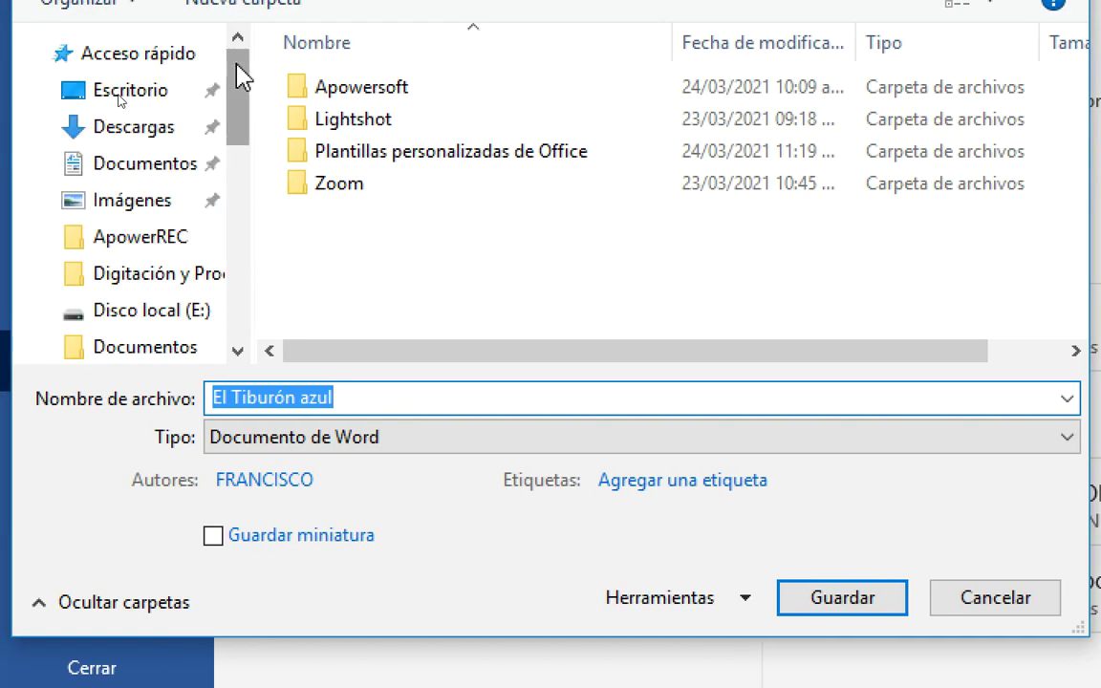
left_click(143, 94)
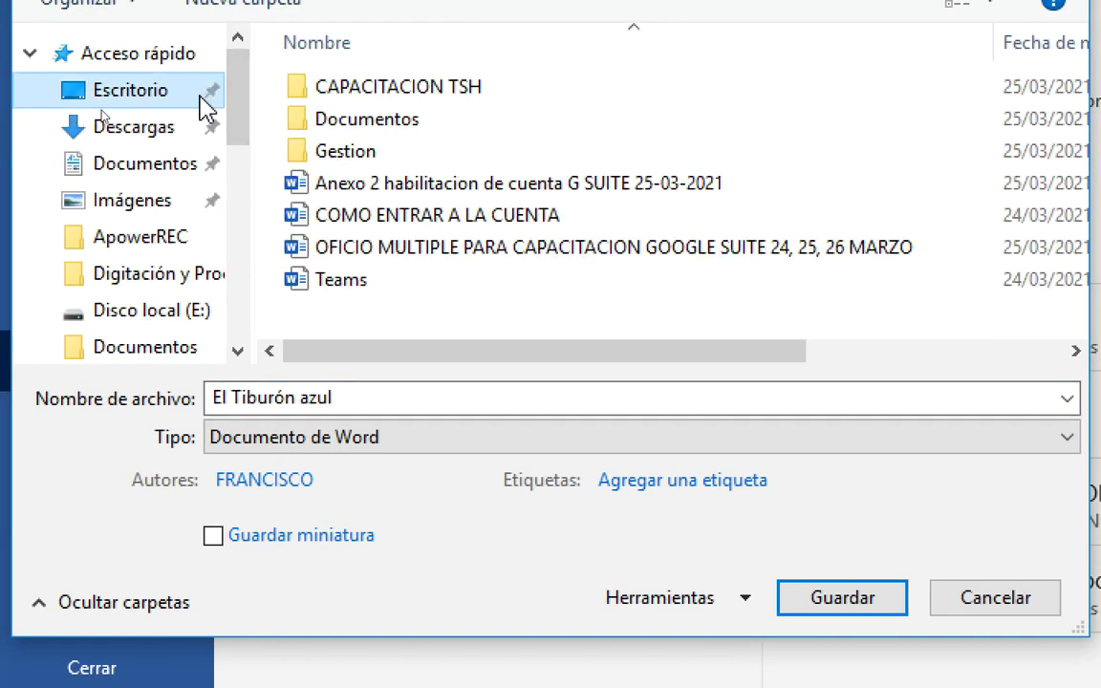
left_click(357, 393)
left_click(363, 393)
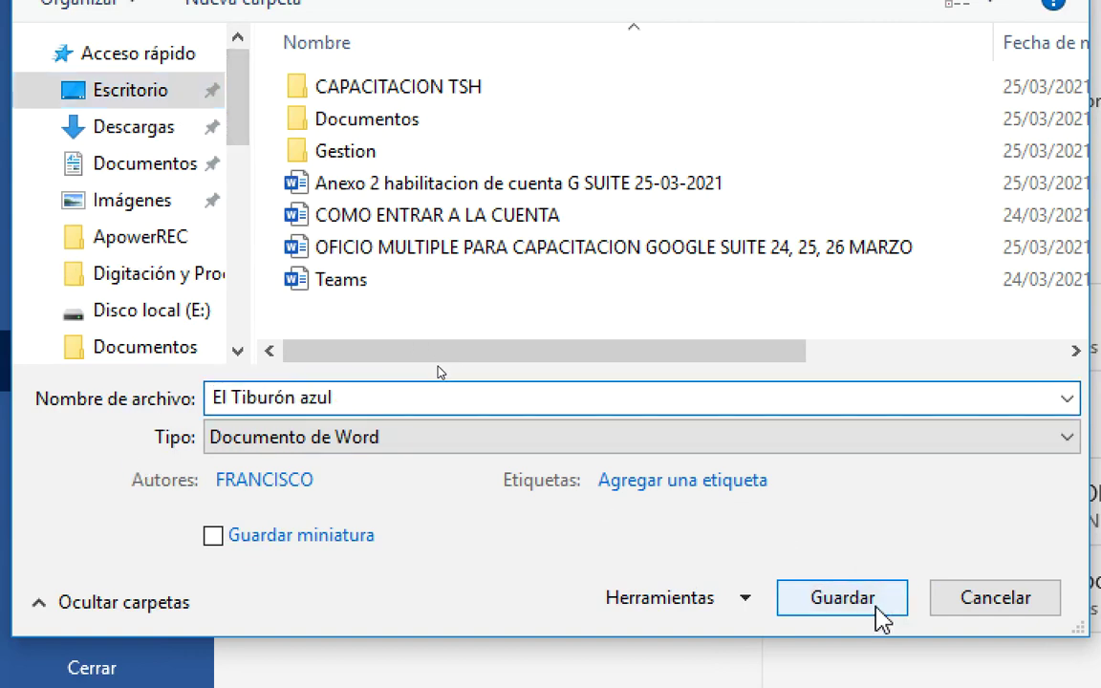
left_click(841, 598)
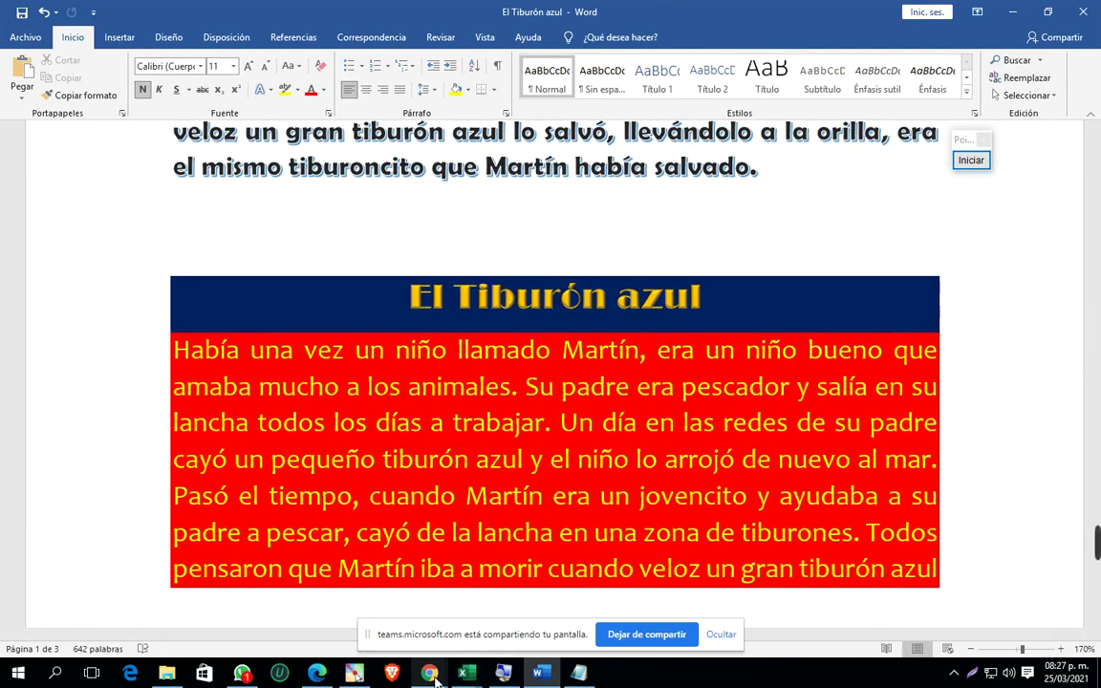
Open a private Chrome window and go to gmail.com.
mouse_move(434, 677)
left_click(324, 545)
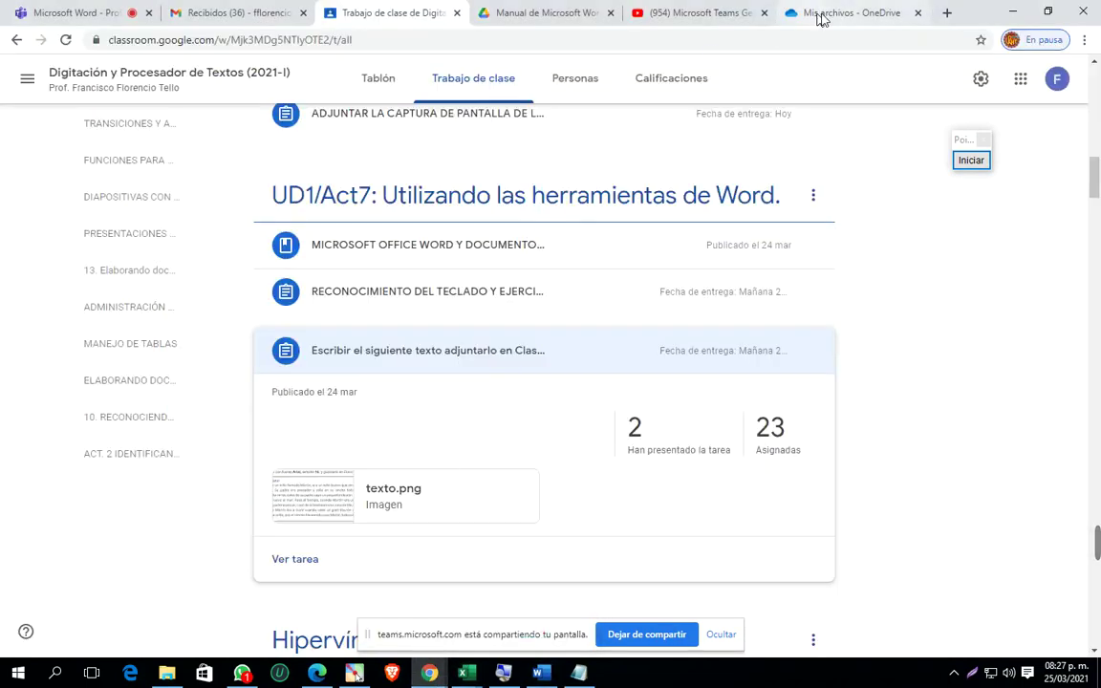
left_click(946, 13)
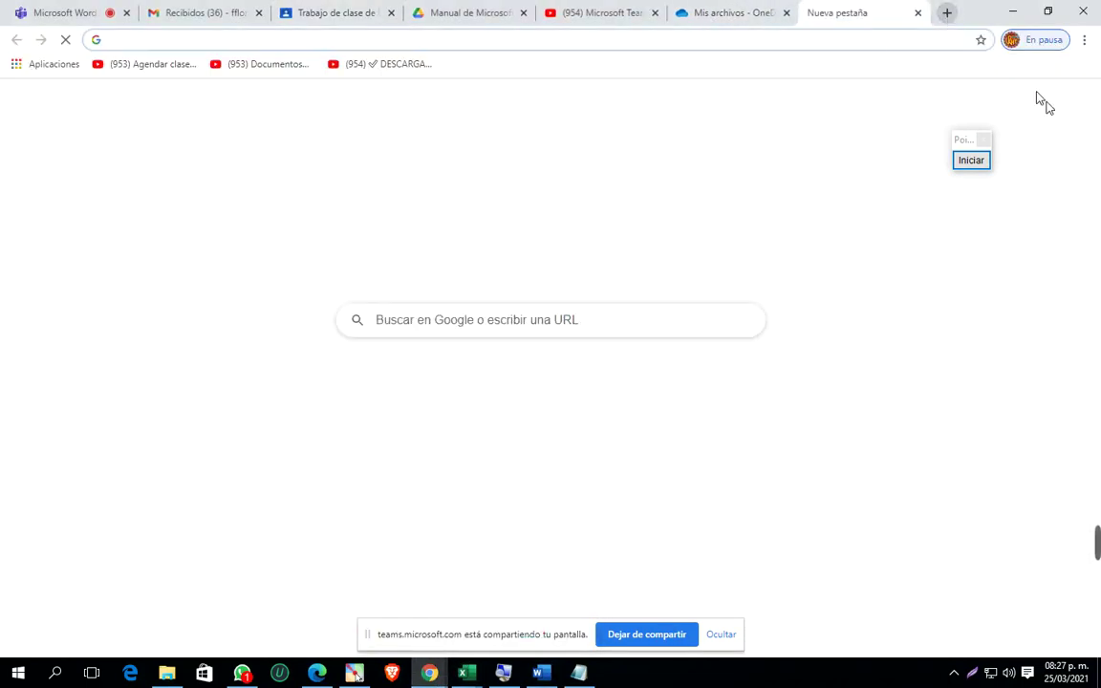
left_click(1083, 39)
key("Escape")
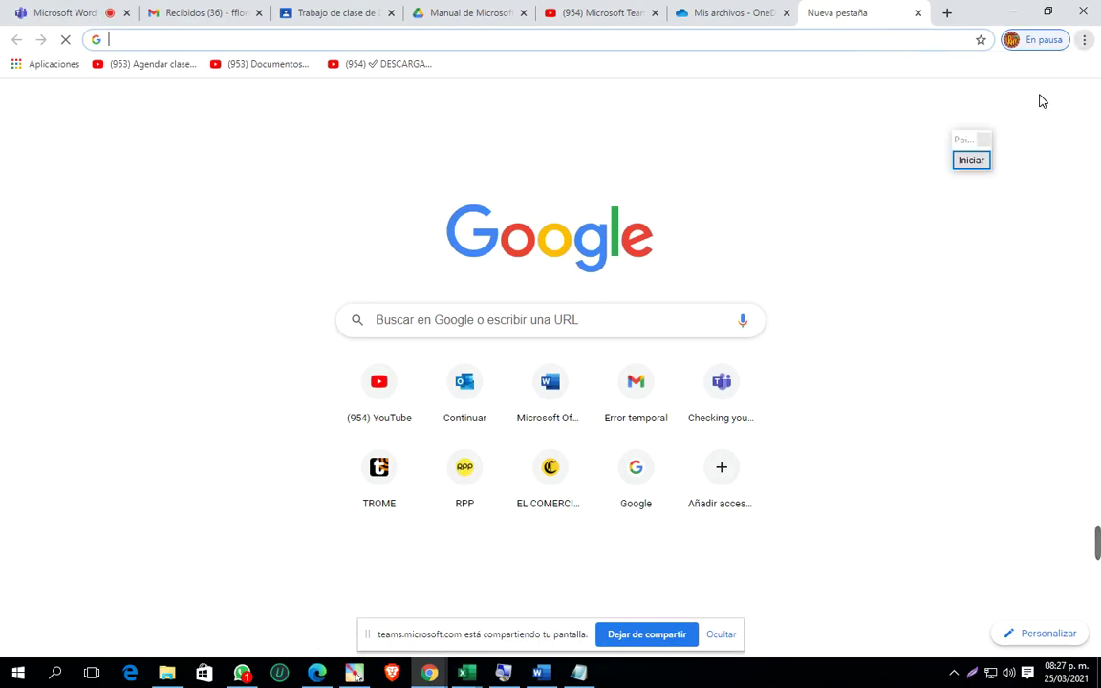
type("g")
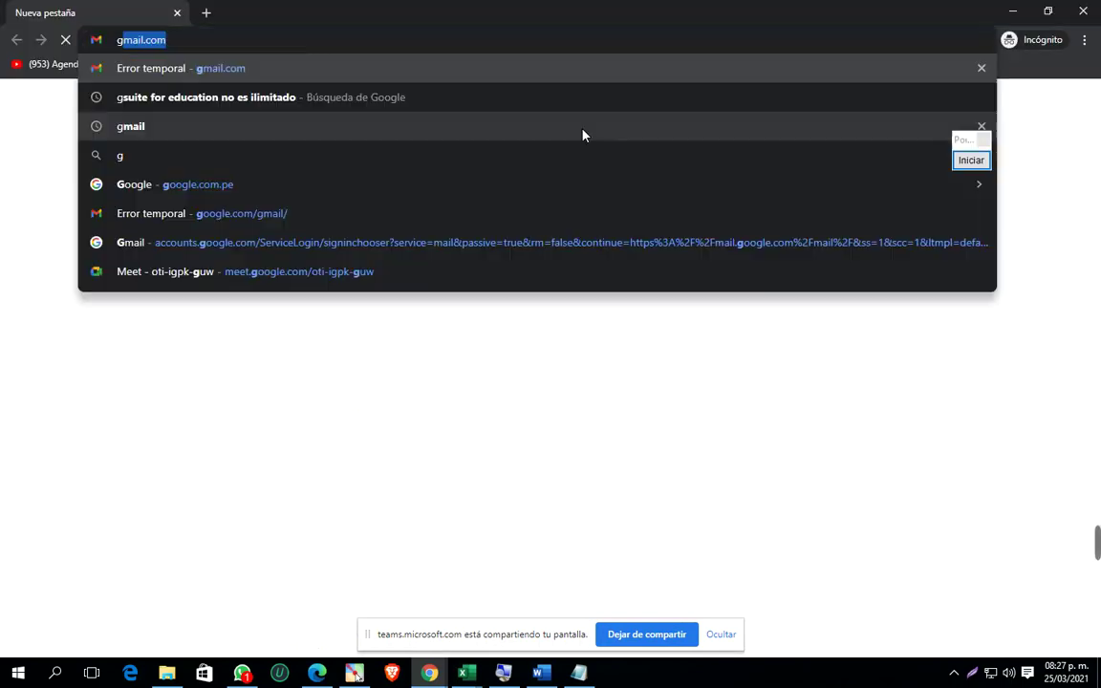
type("mail")
key("Return")
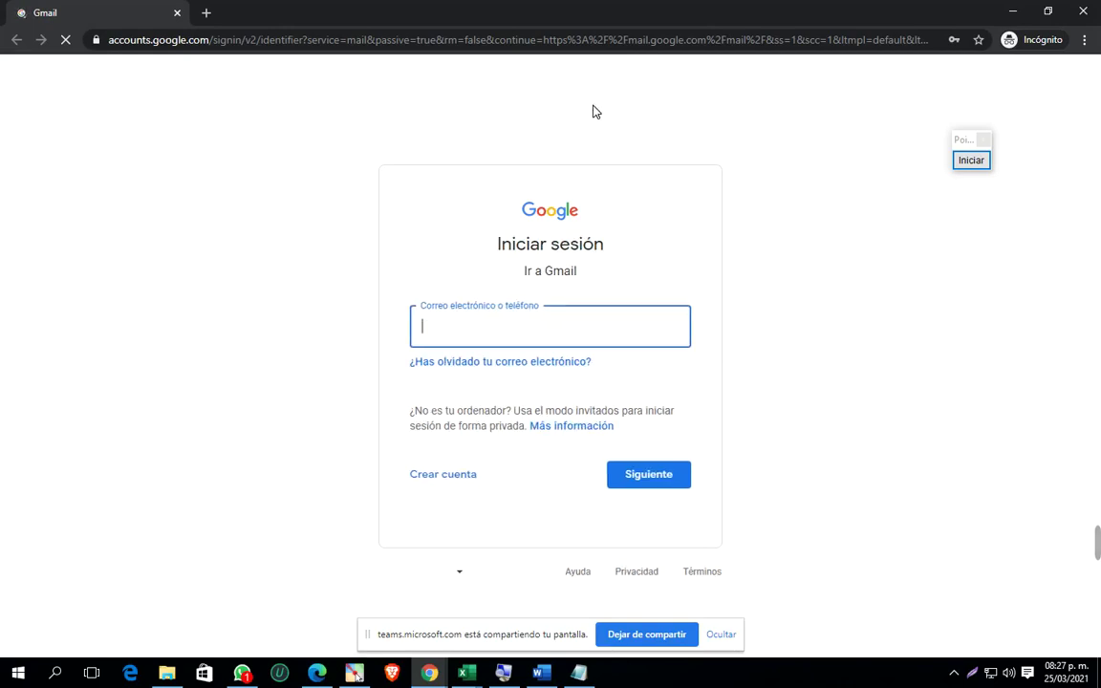
Sign in to Gmail with the student's e-mail and password, correcting the mistyped address.
left_click(553, 325)
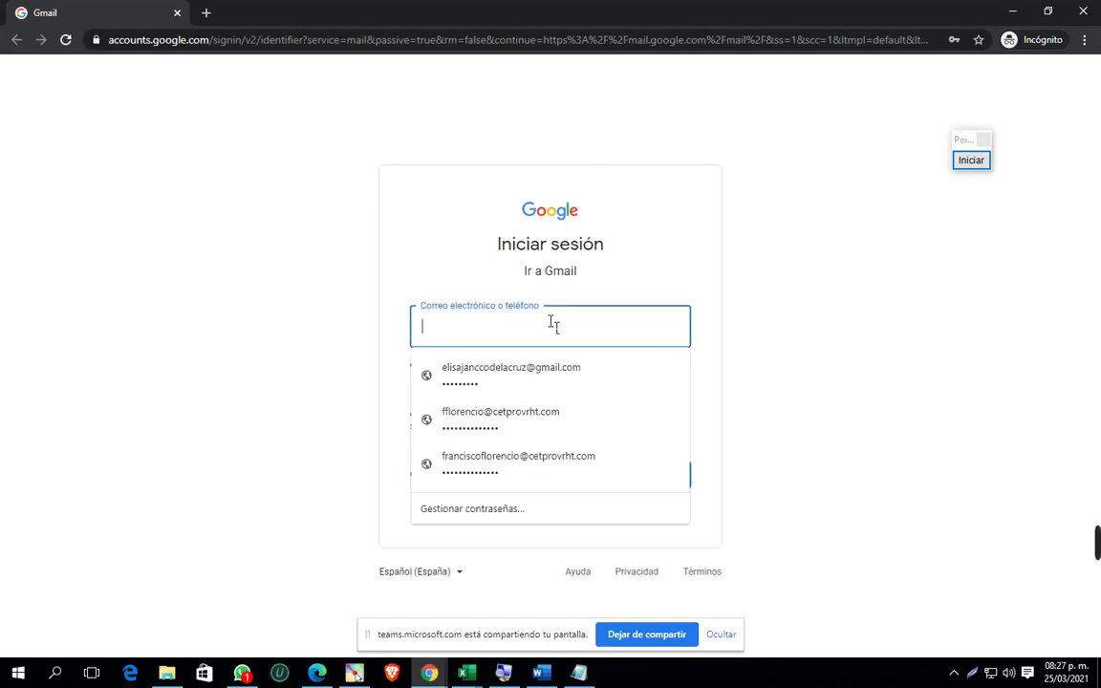
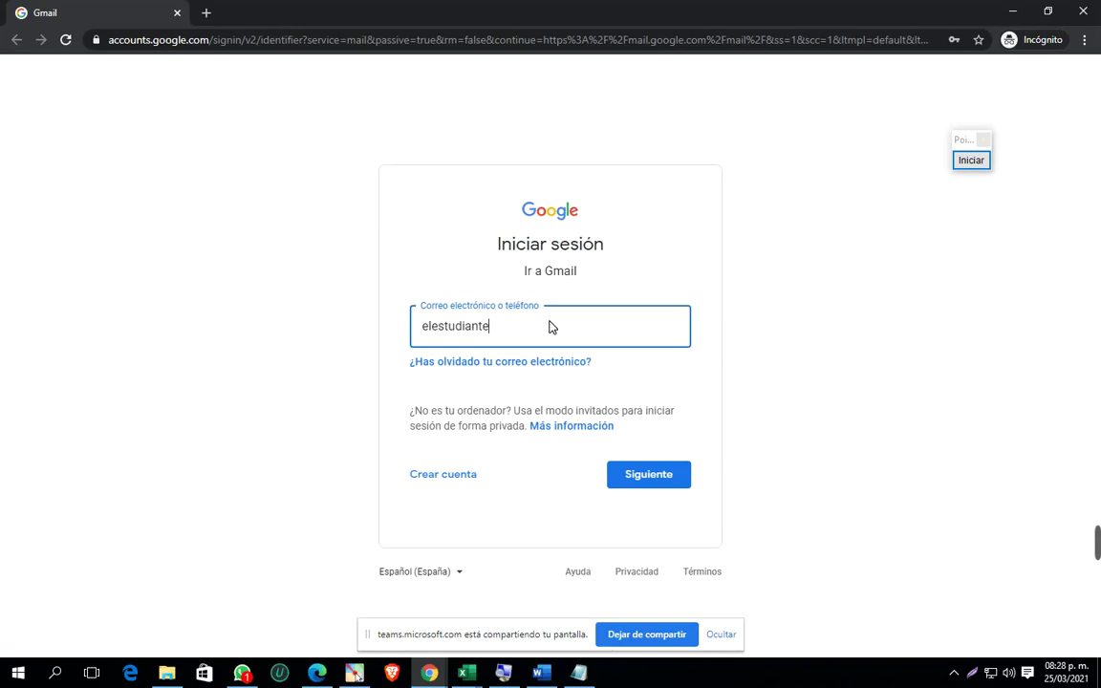
key("Return")
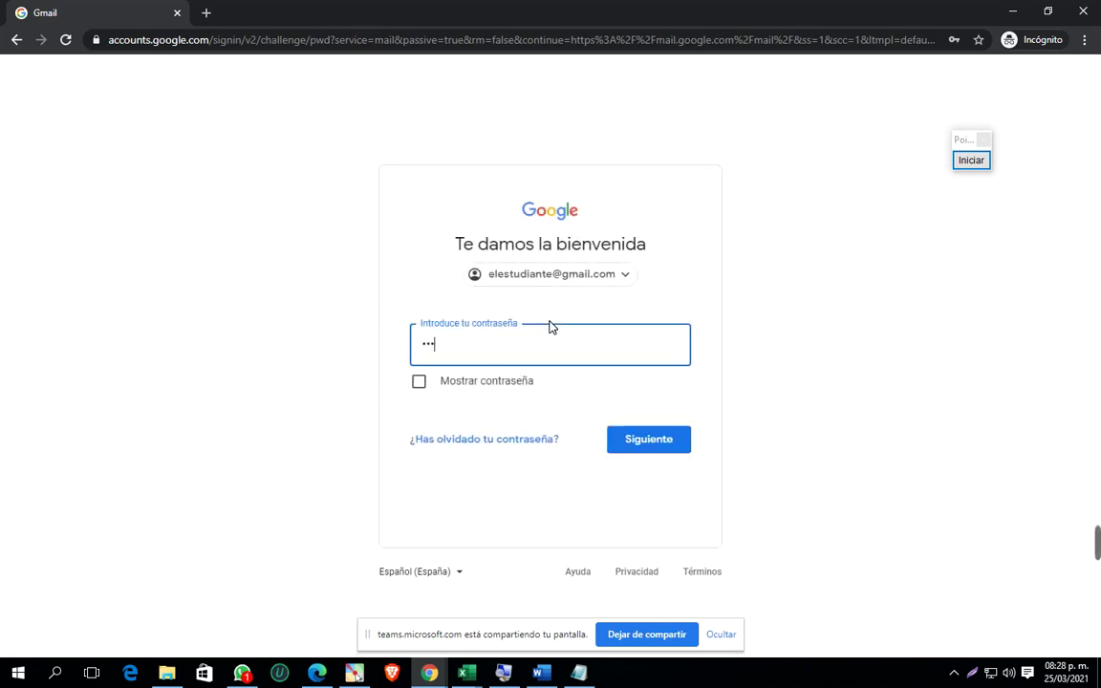
type("***")
key("Return")
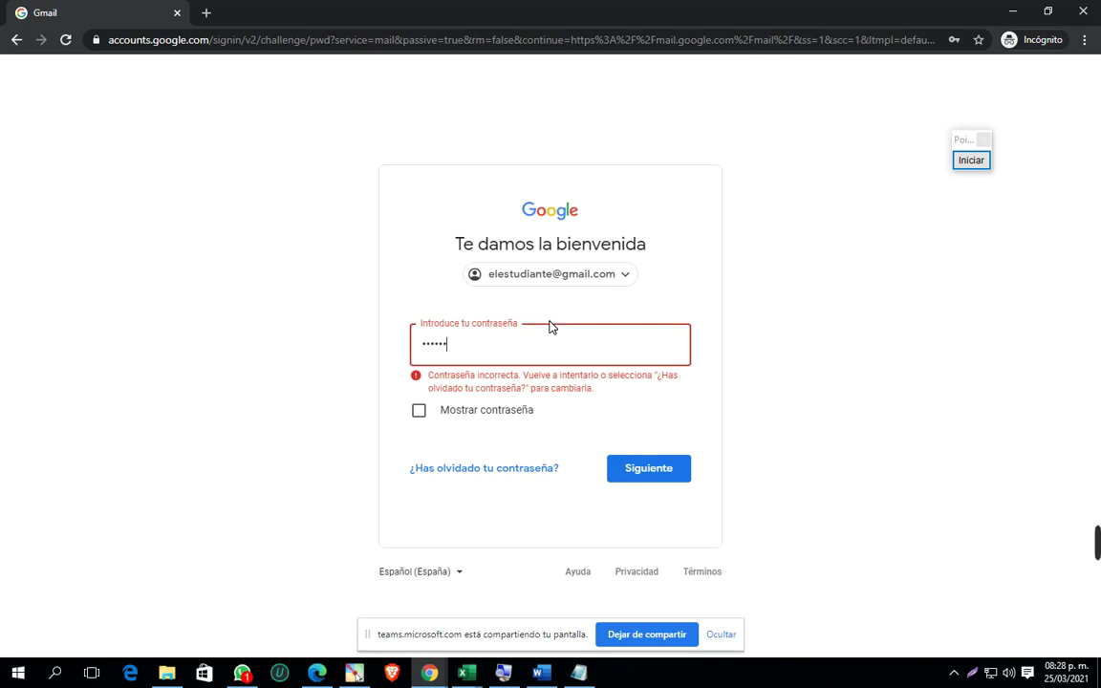
key("Return")
left_click(580, 275)
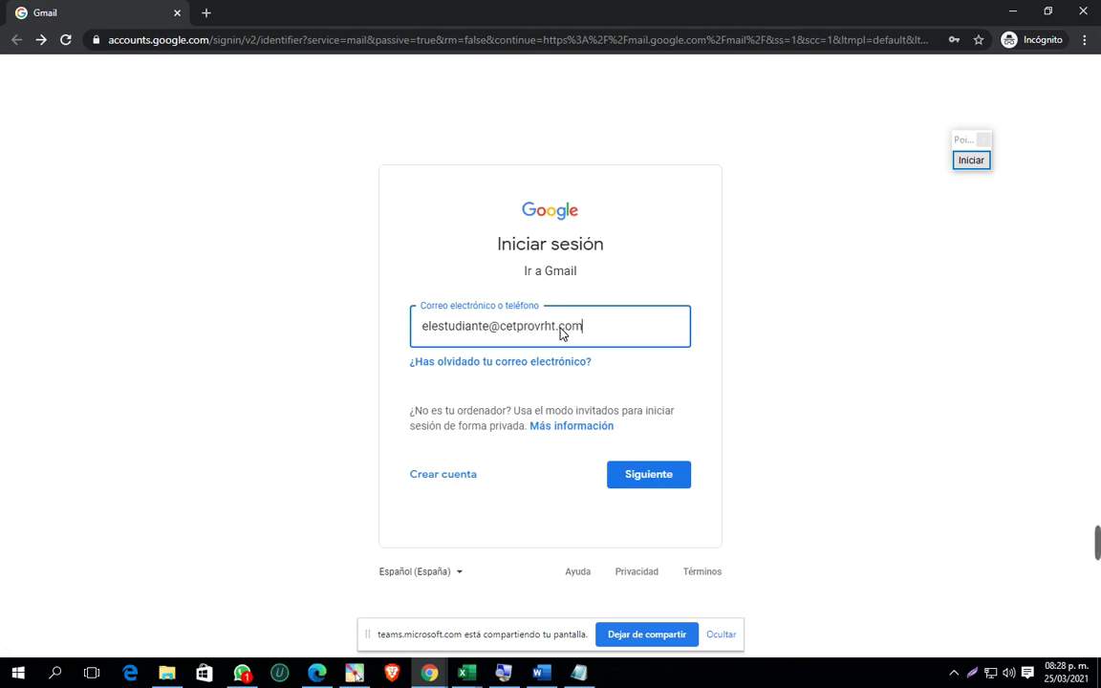
key("Return")
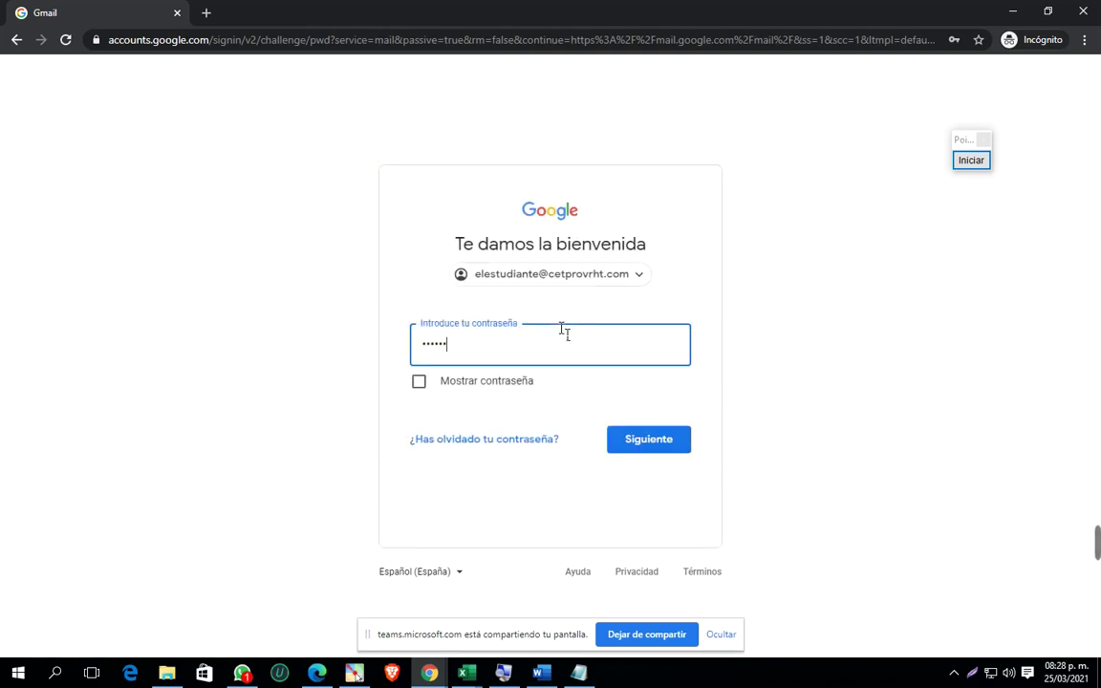
key("Return")
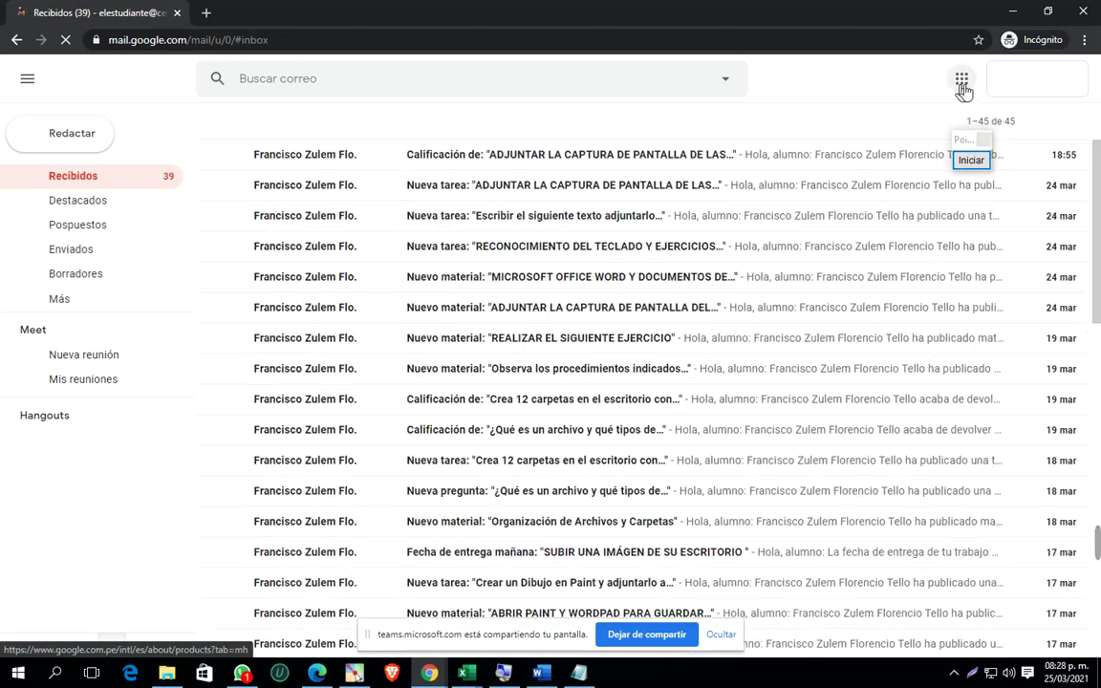
Open the Google apps list in Gmail and scroll through its tiles.
left_click(964, 90)
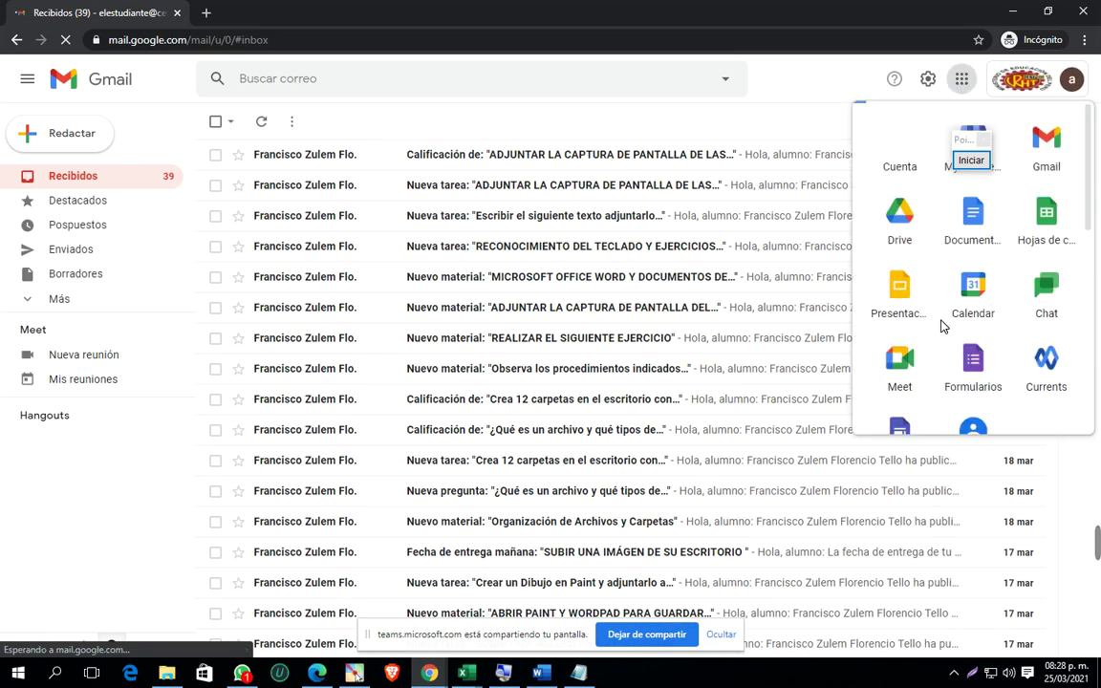
scroll(940, 363, "down", 2)
scroll(940, 361, "down", 1)
scroll(940, 362, "down", 1)
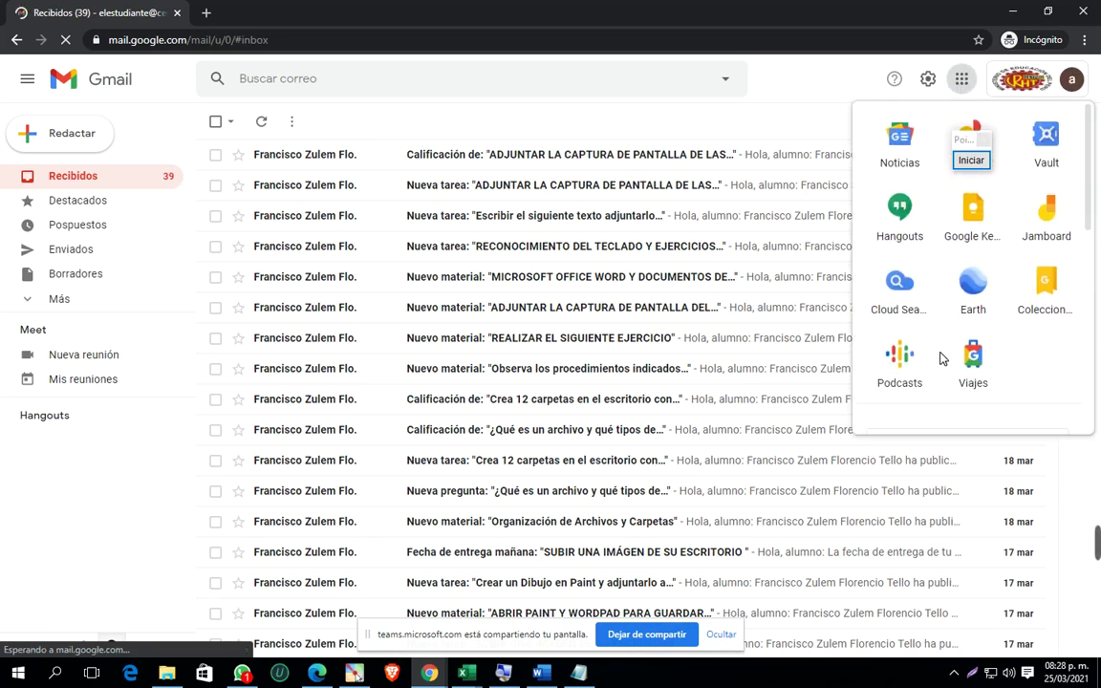
scroll(941, 358, "down", 1)
scroll(941, 356, "up", 4)
scroll(940, 355, "up", 1)
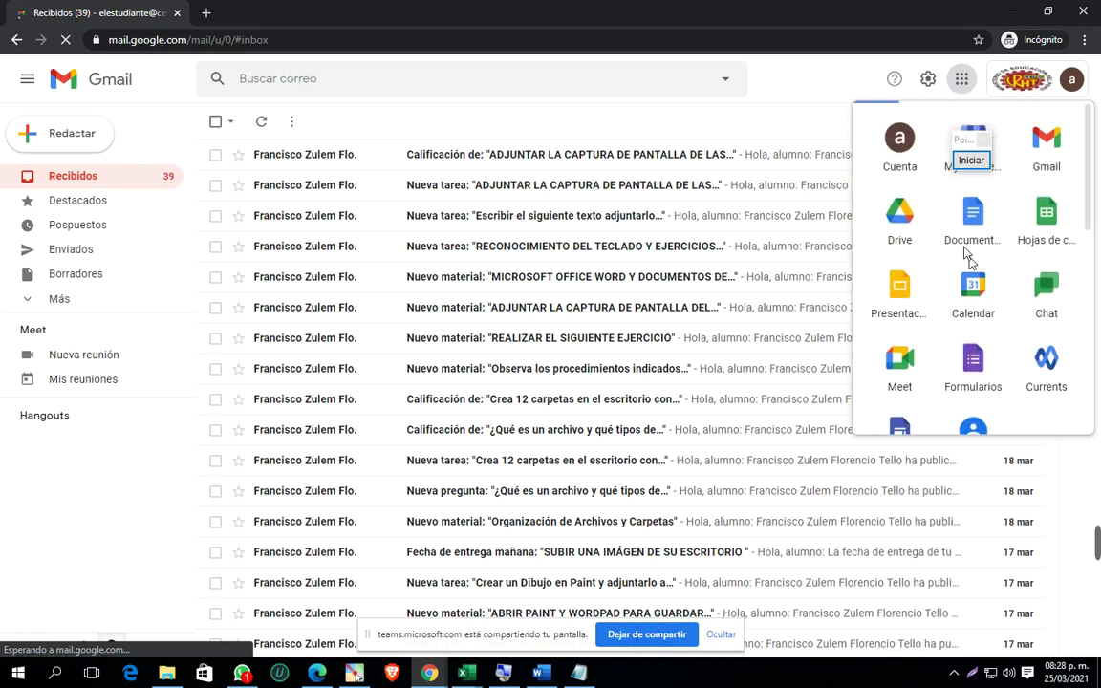
left_click_drag(964, 148, 811, 133)
scroll(1007, 351, "down", 3)
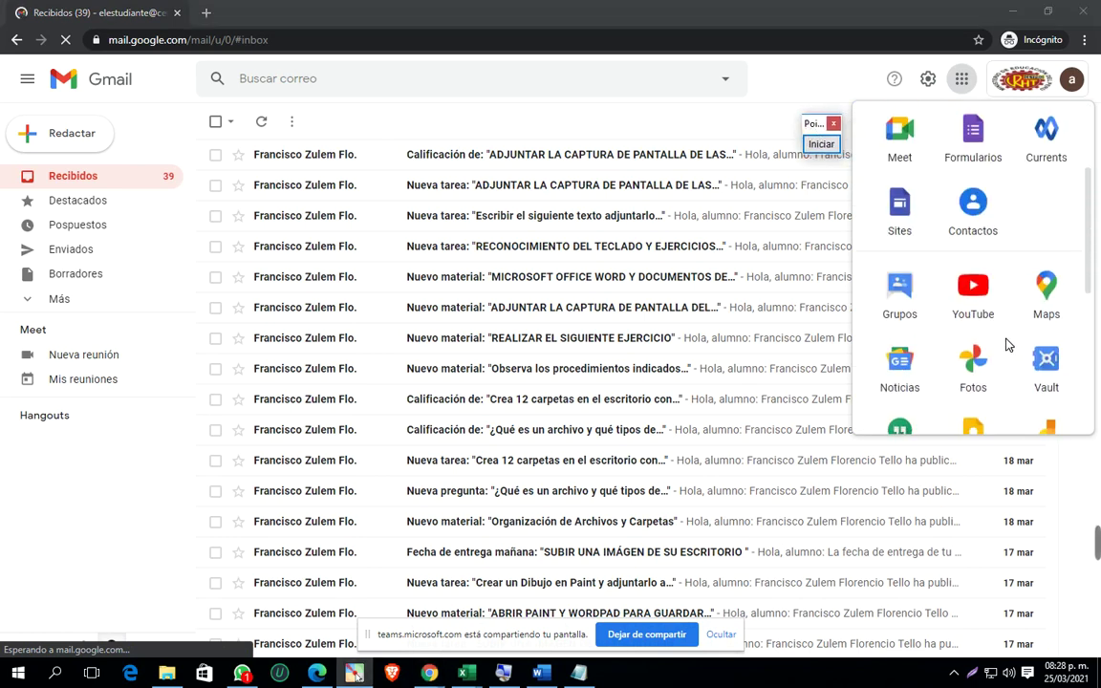
scroll(1007, 346, "down", 2)
scroll(1008, 342, "up", 4)
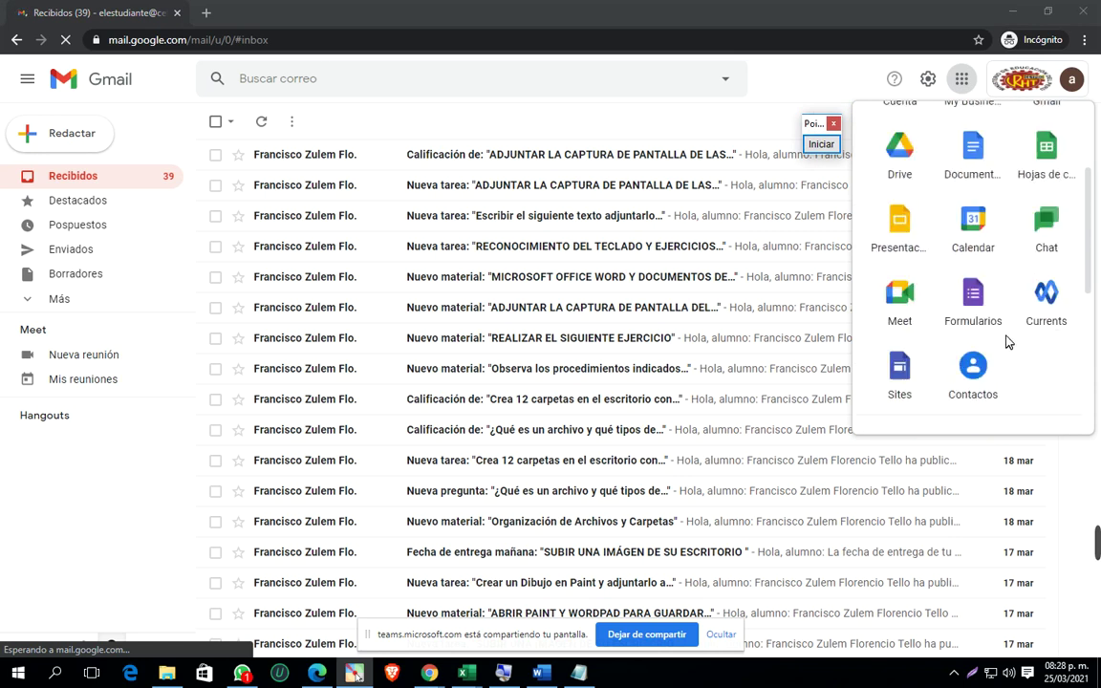
scroll(1008, 342, "up", 1)
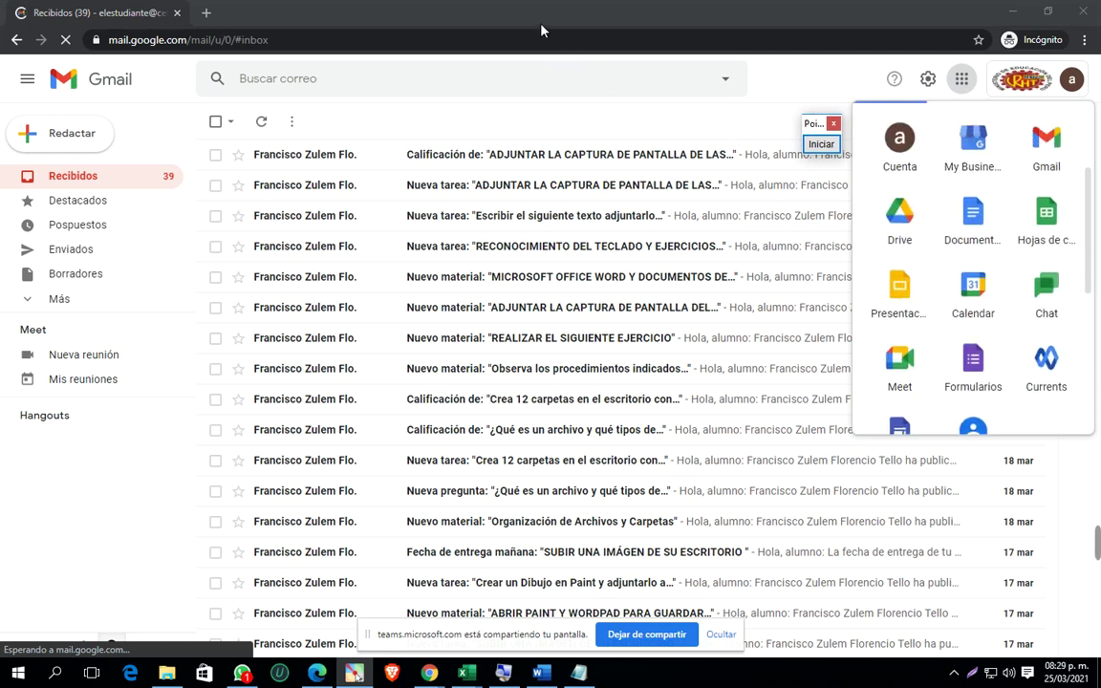
Refocus the browser, reopen the Google apps list and scroll down to Classroom.
left_click(501, 56)
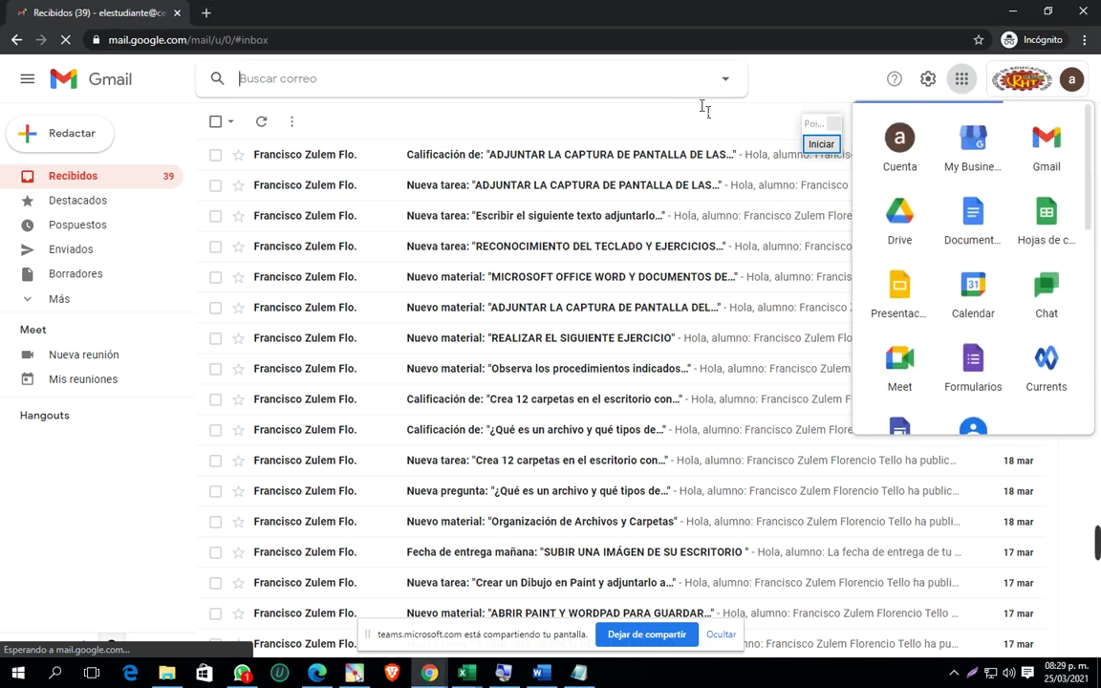
left_click(965, 86)
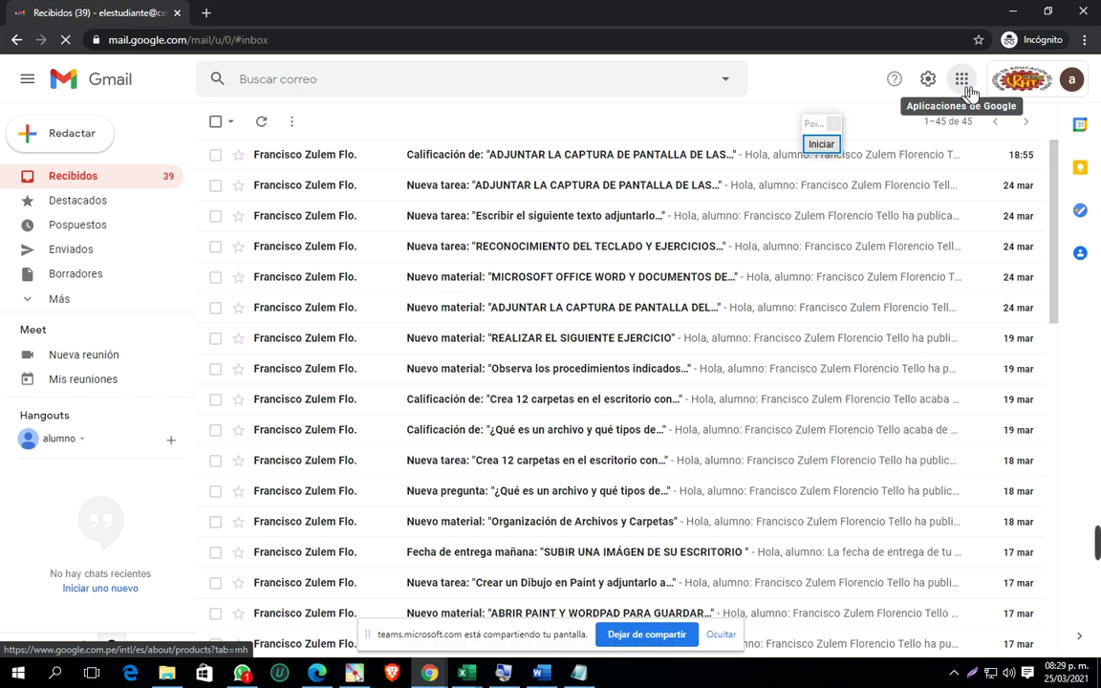
left_click(966, 86)
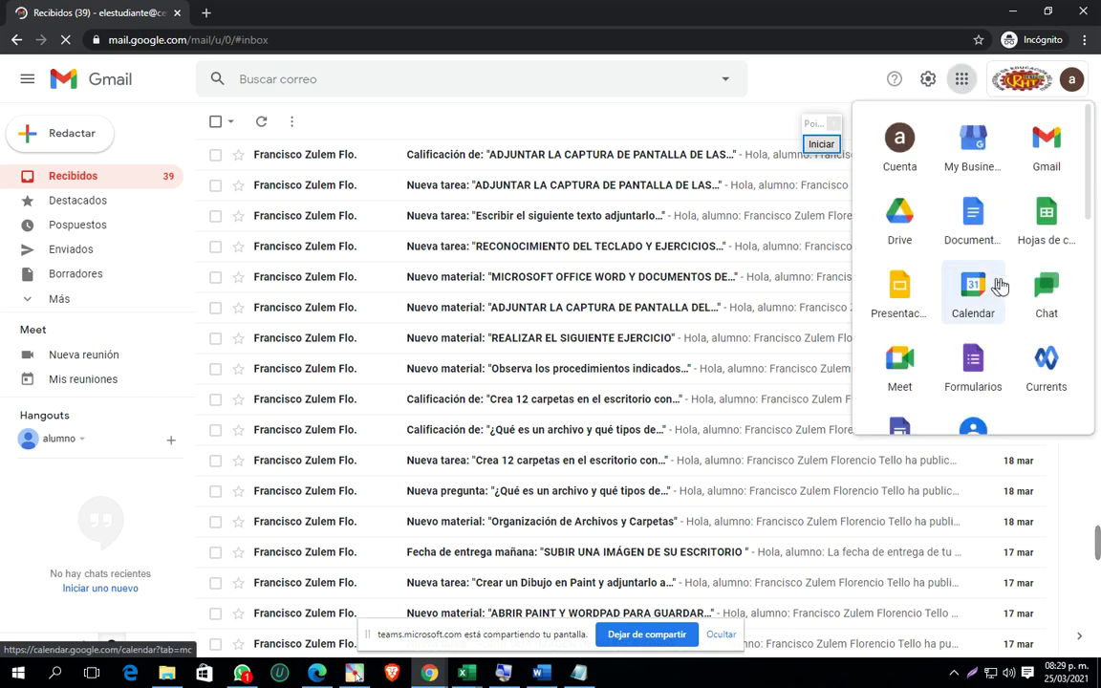
scroll(995, 285, "down", 3)
scroll(998, 285, "down", 3)
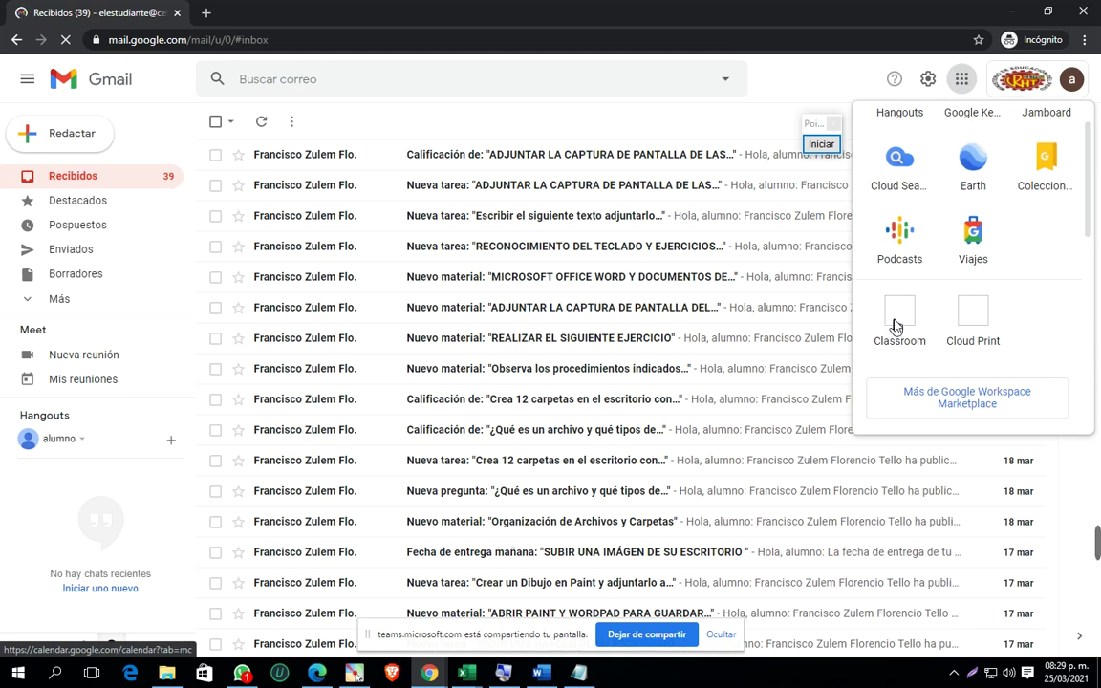
Open the Digitación y Procesador de Textos classwork and expand the UD1/Act7 text-writing assignment.
left_click(898, 315)
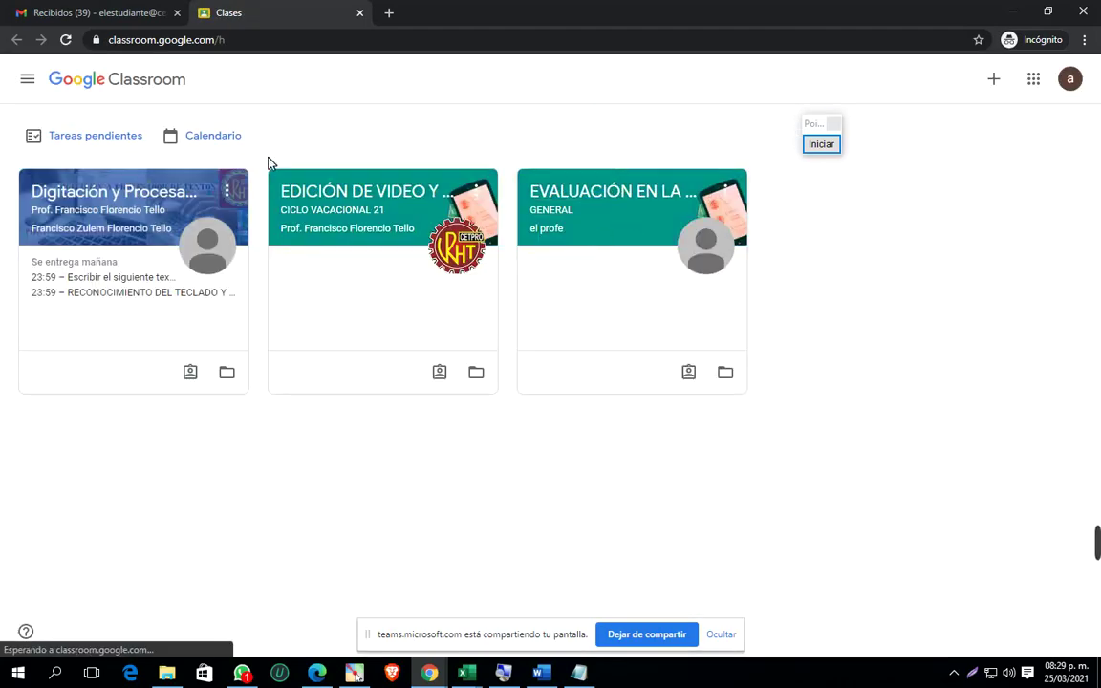
left_click(170, 208)
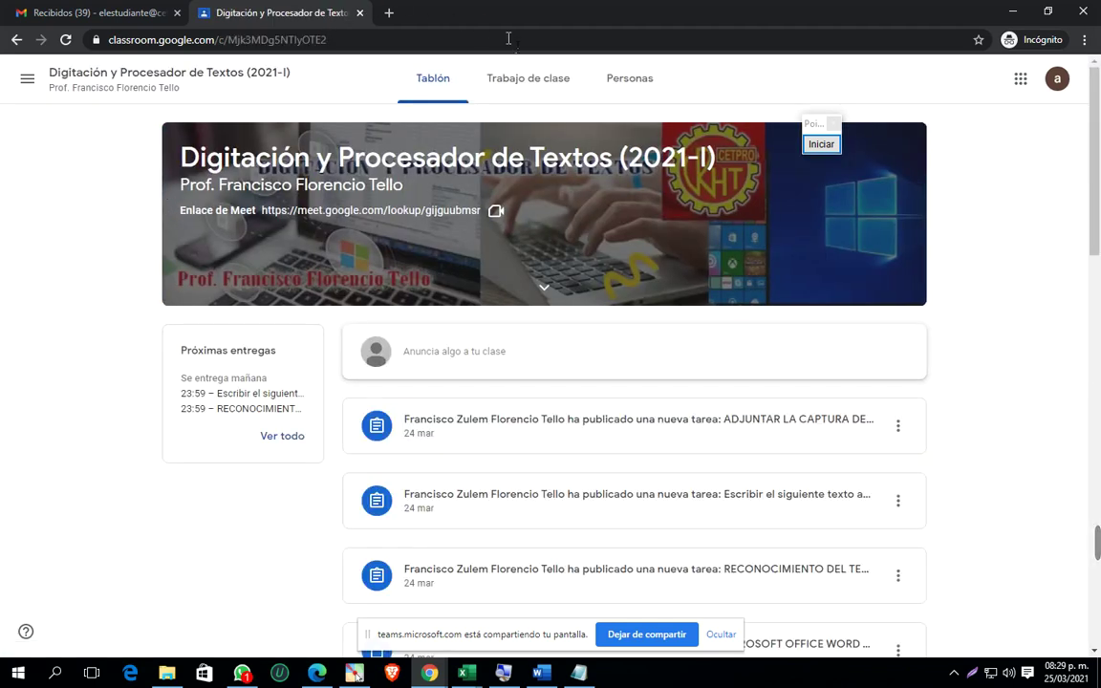
left_click(533, 93)
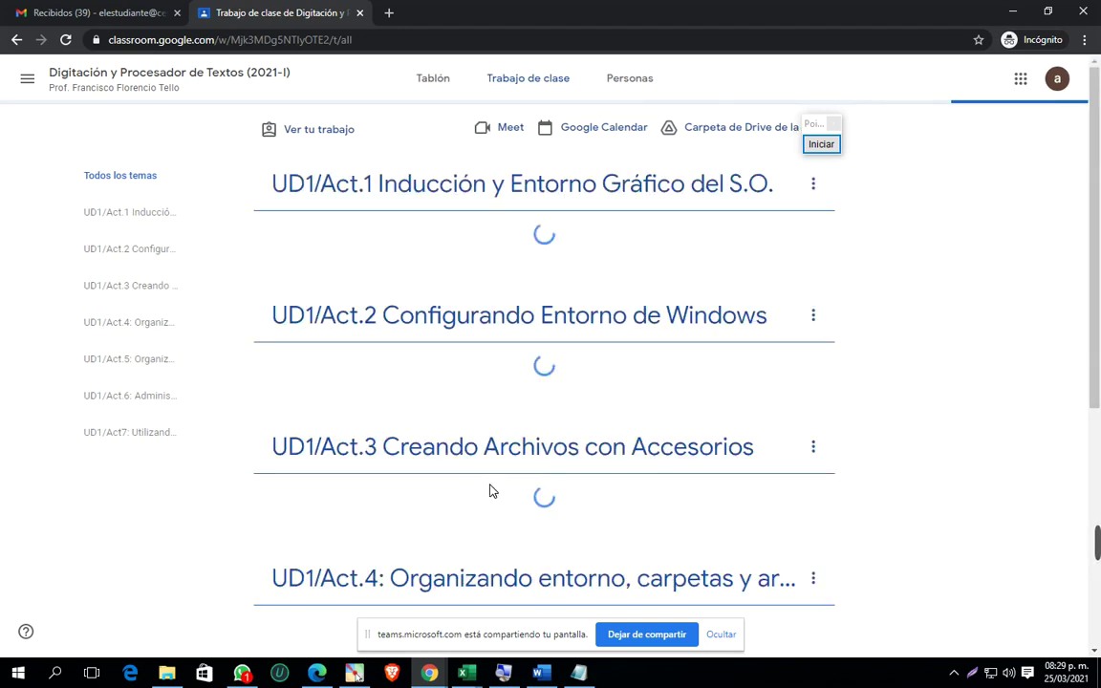
scroll(489, 489, "down", 3)
scroll(493, 489, "down", 2)
scroll(493, 489, "down", 2)
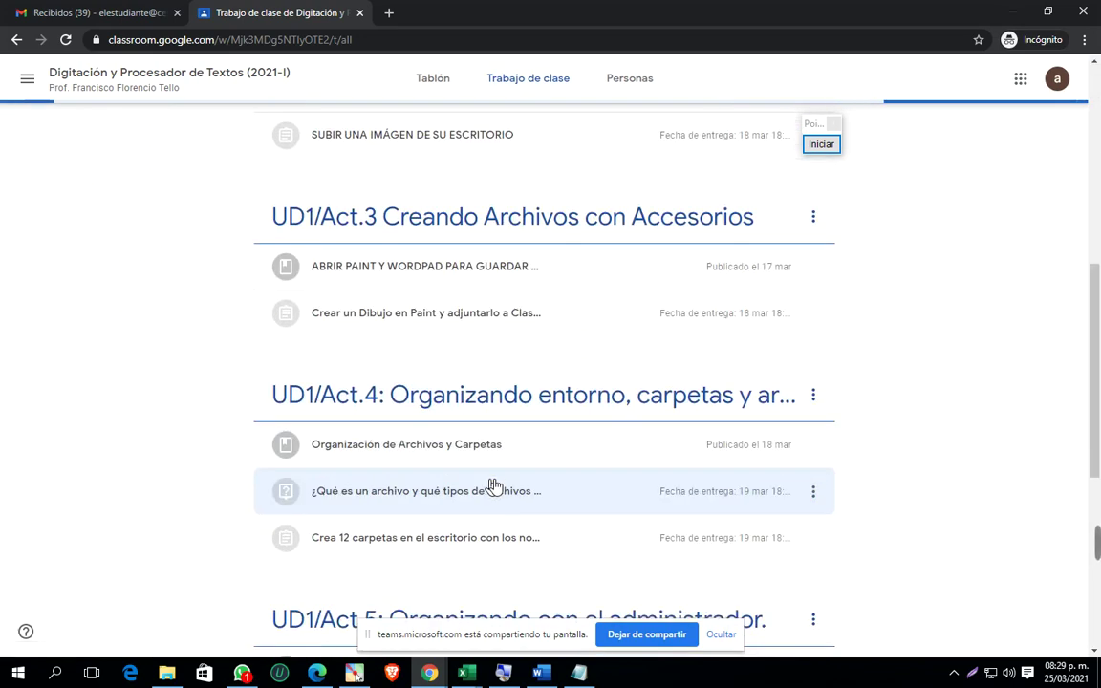
scroll(493, 489, "down", 3)
scroll(493, 489, "down", 2)
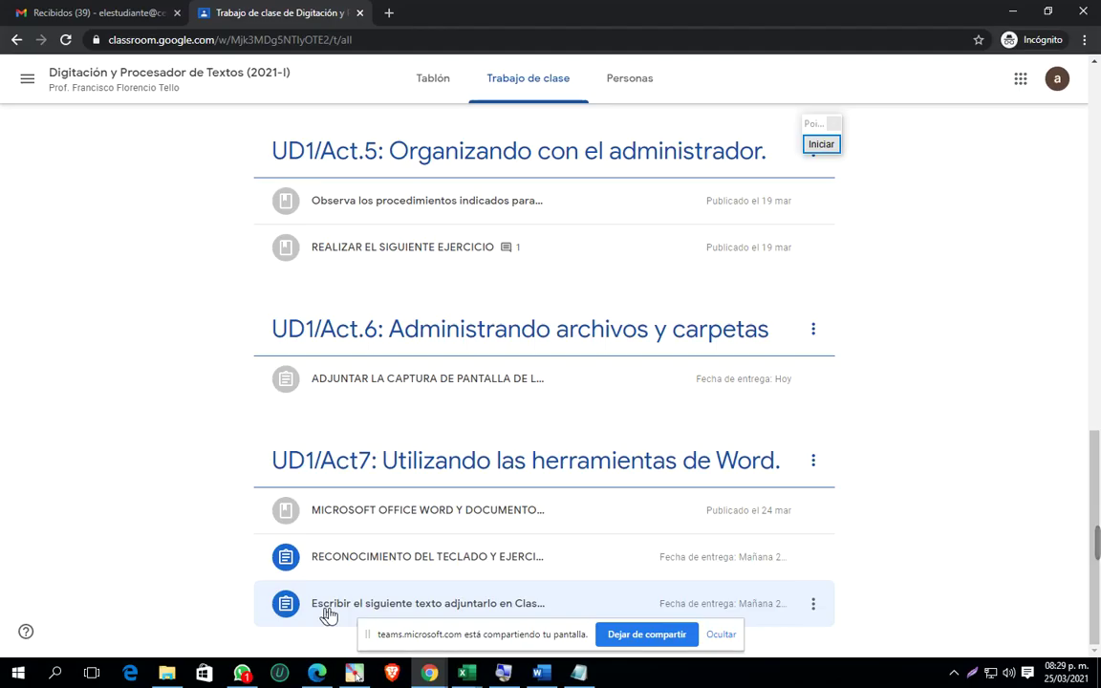
left_click(328, 612)
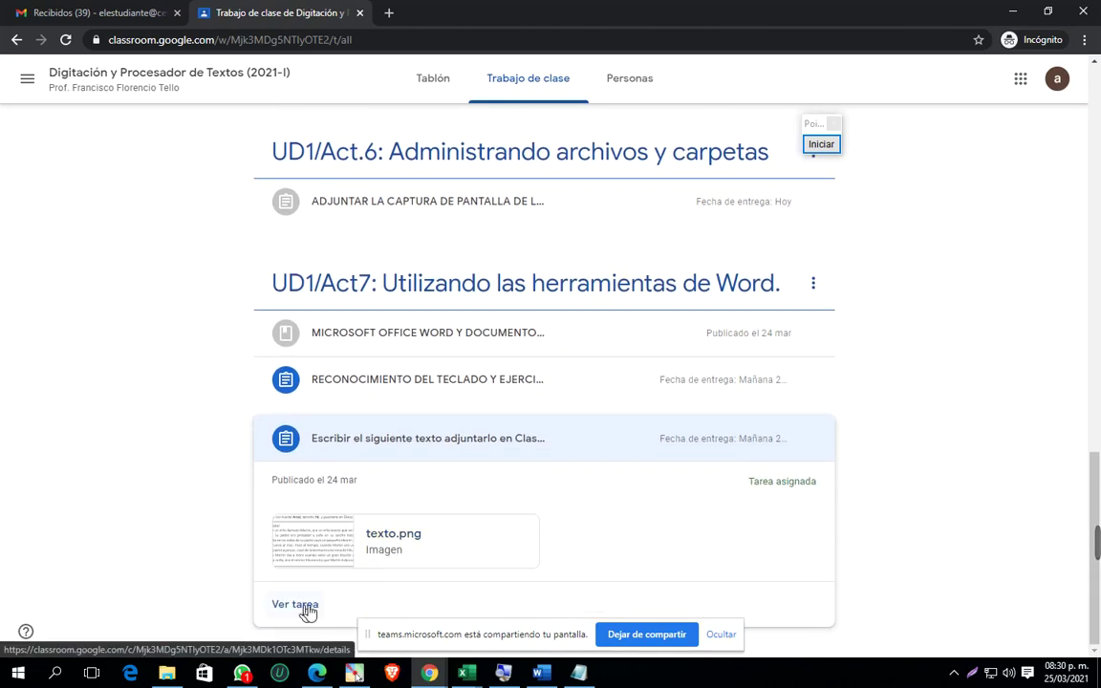
Open the assignment's page and choose Añadir o crear > Archivo to upload work.
left_click(304, 607)
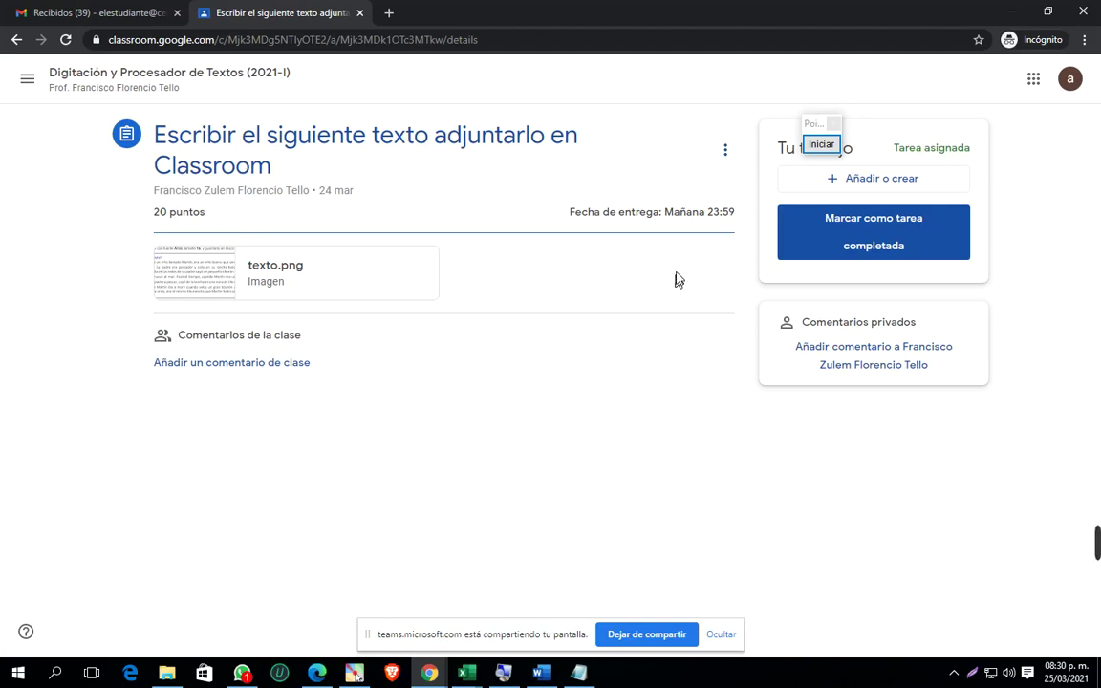
left_click_drag(818, 129, 955, 508)
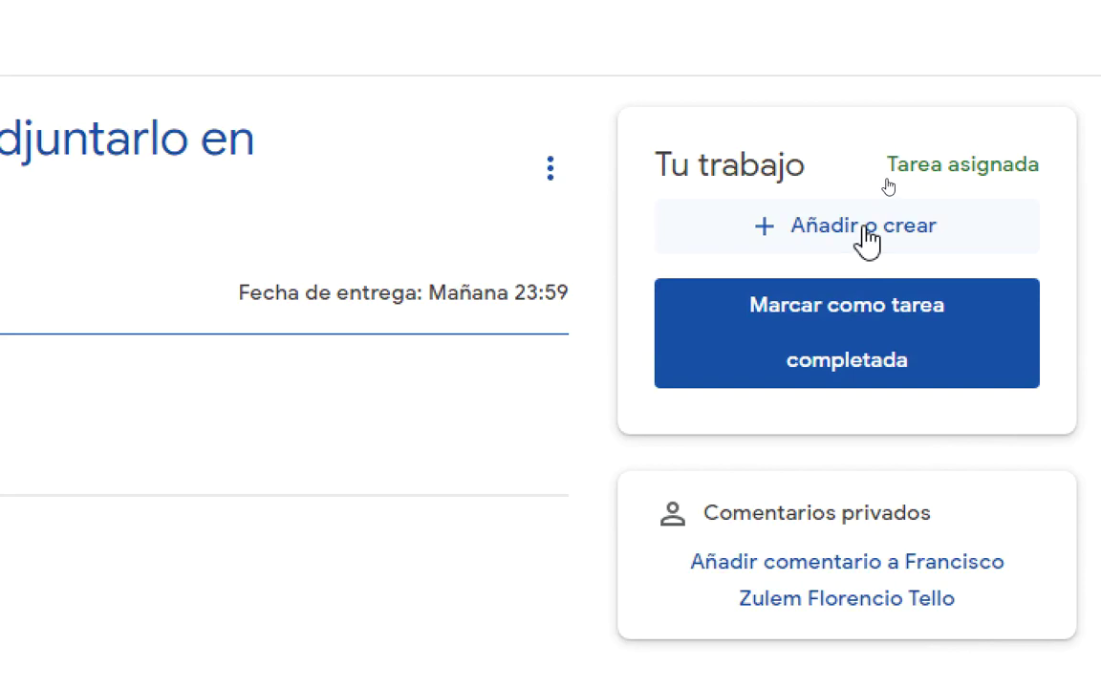
left_click(865, 231)
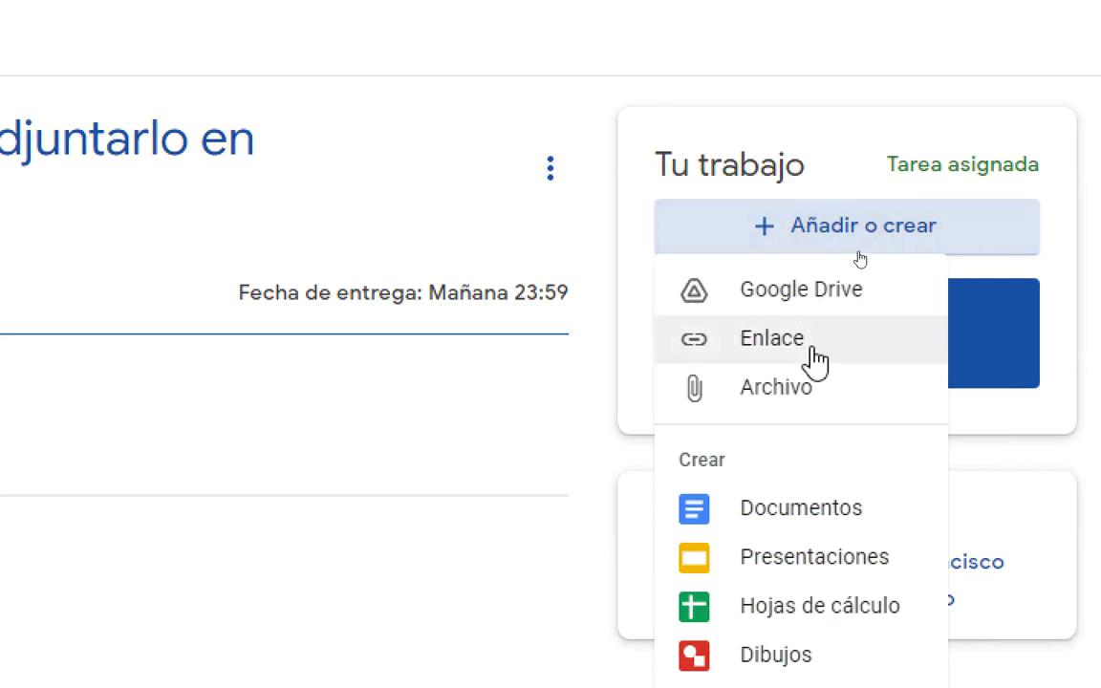
left_click(792, 403)
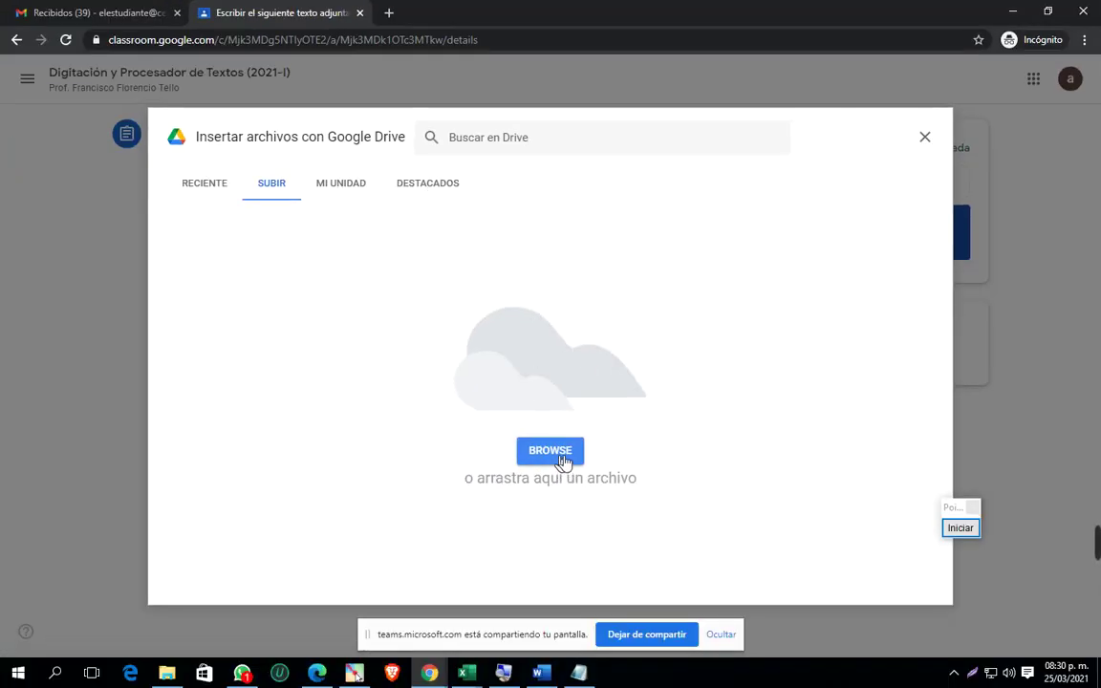
Attach the 'El Tiburón azul' Word file from the Desktop to the assignment.
left_click(563, 460)
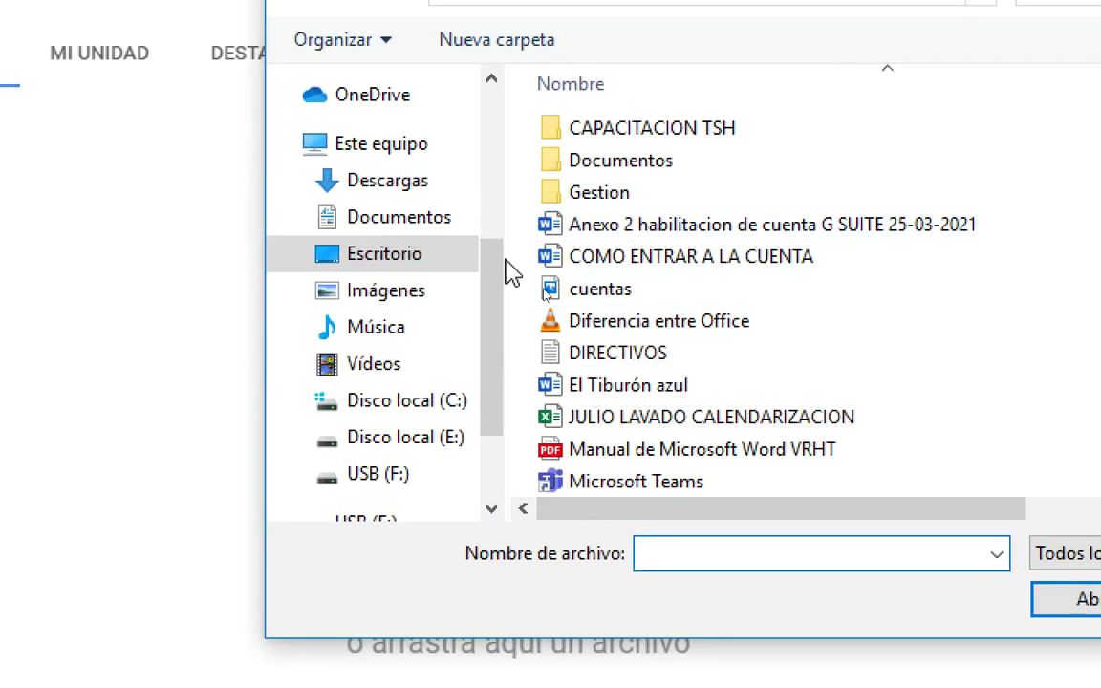
left_click_drag(491, 295, 498, 212)
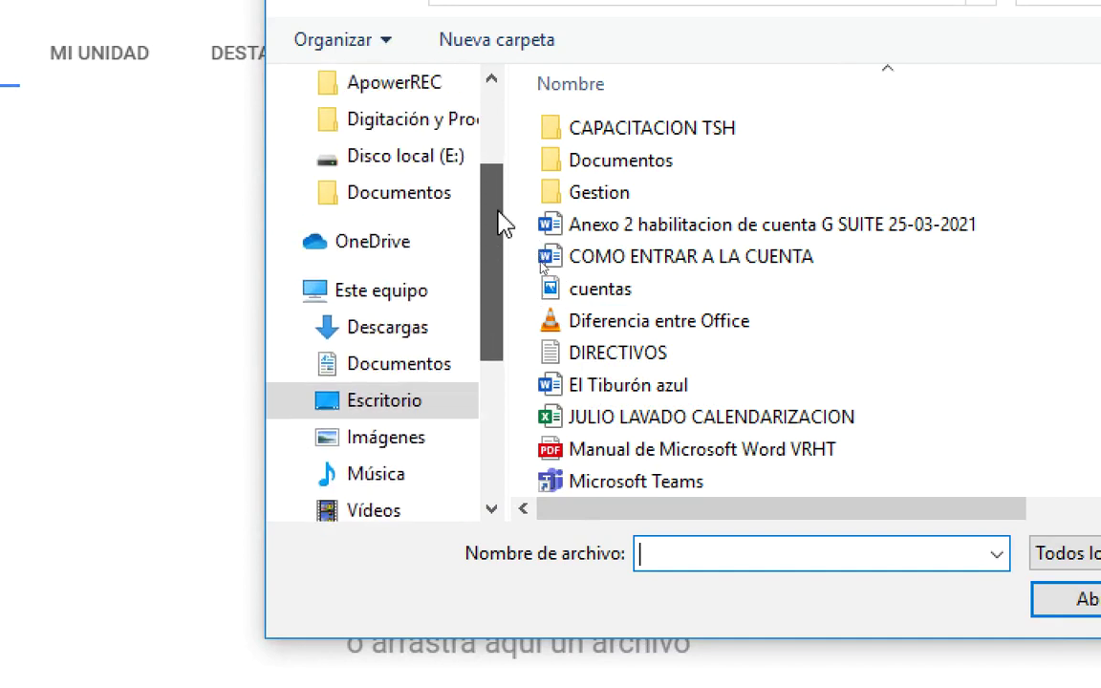
left_click_drag(498, 221, 502, 124)
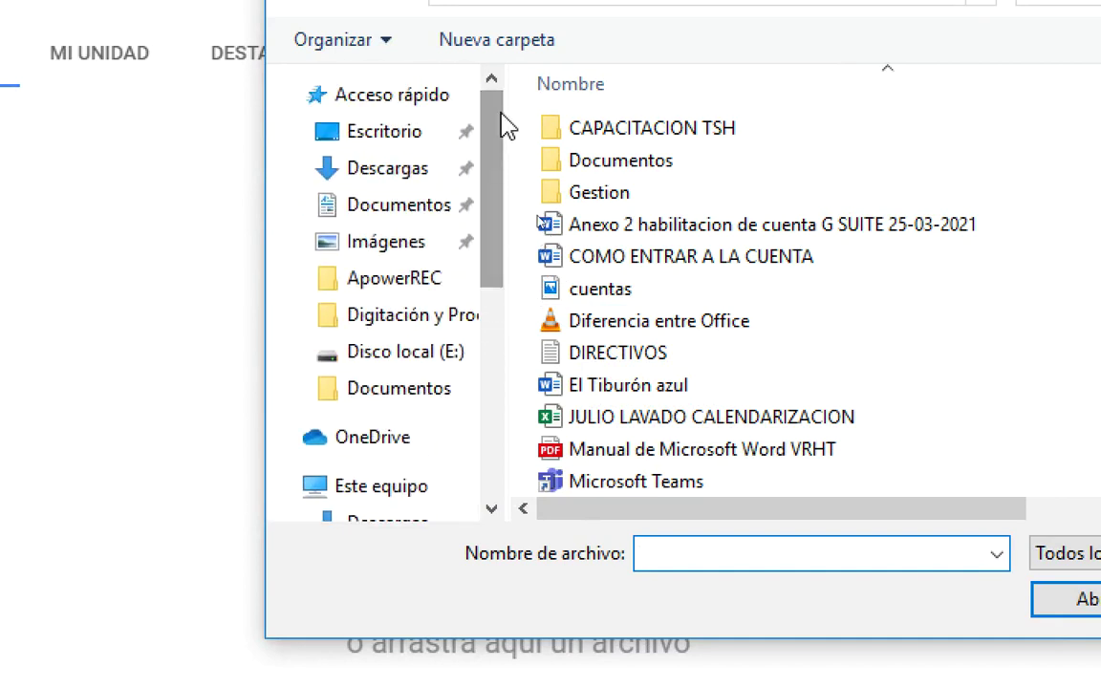
left_click(397, 150)
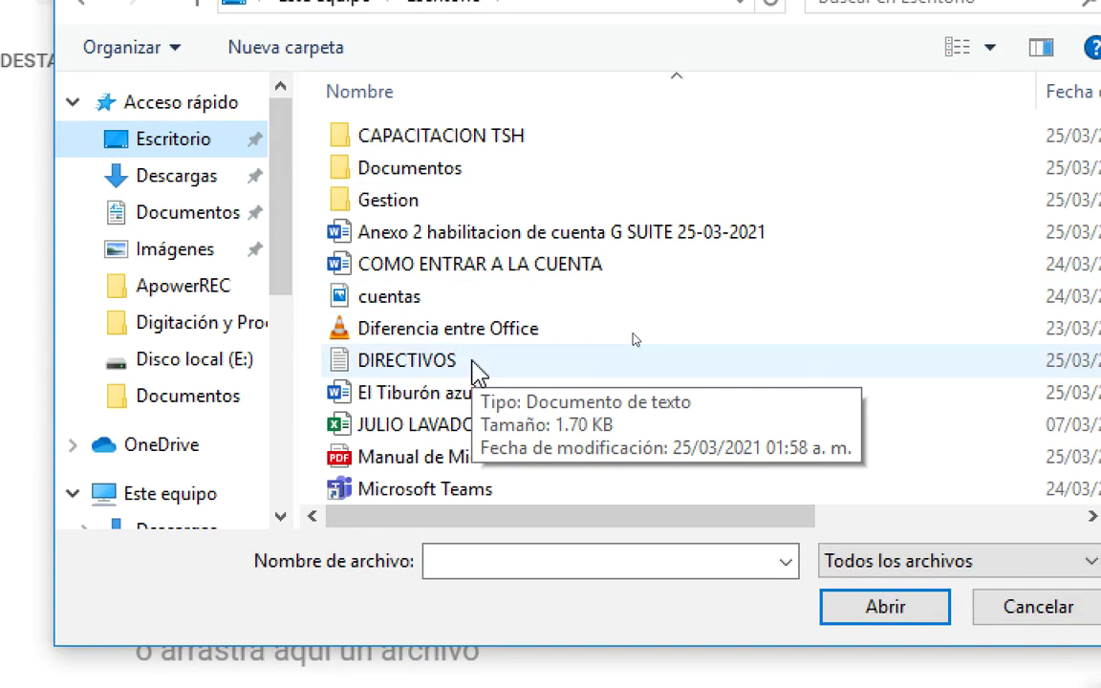
scroll(475, 368, "down", 1)
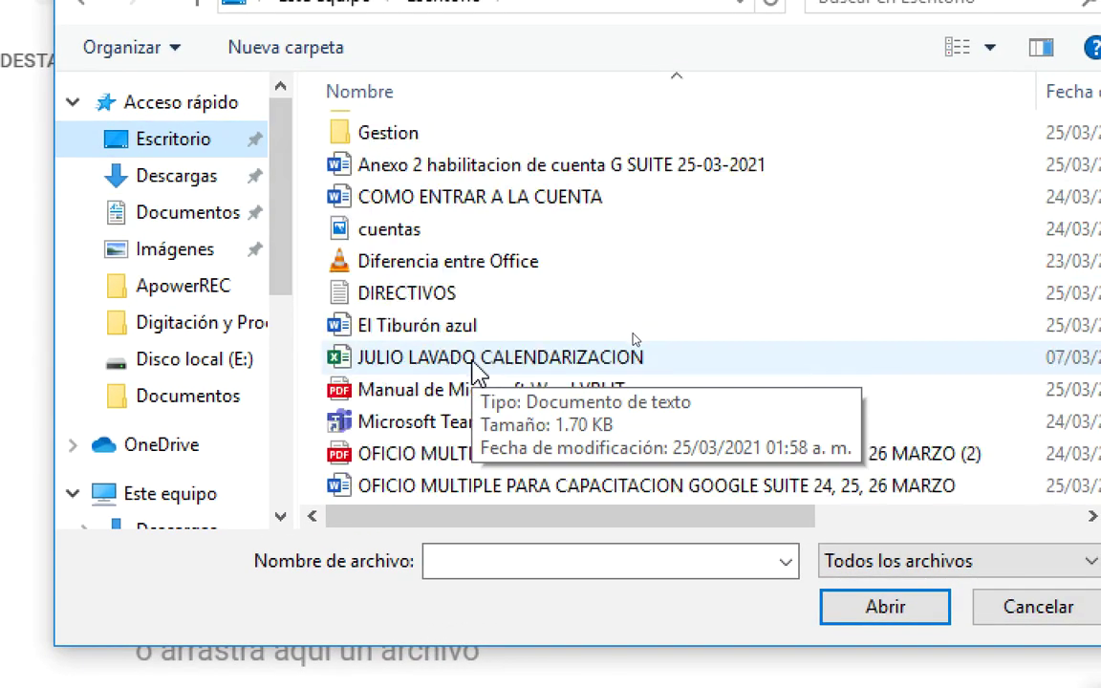
left_click(454, 334)
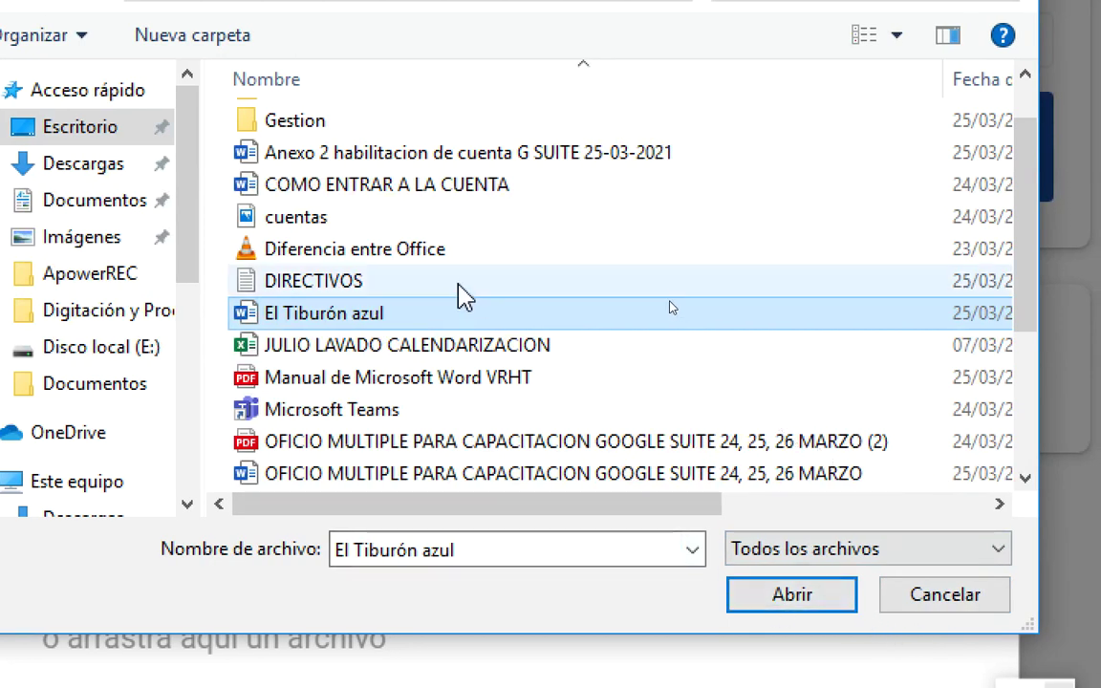
left_click(779, 604)
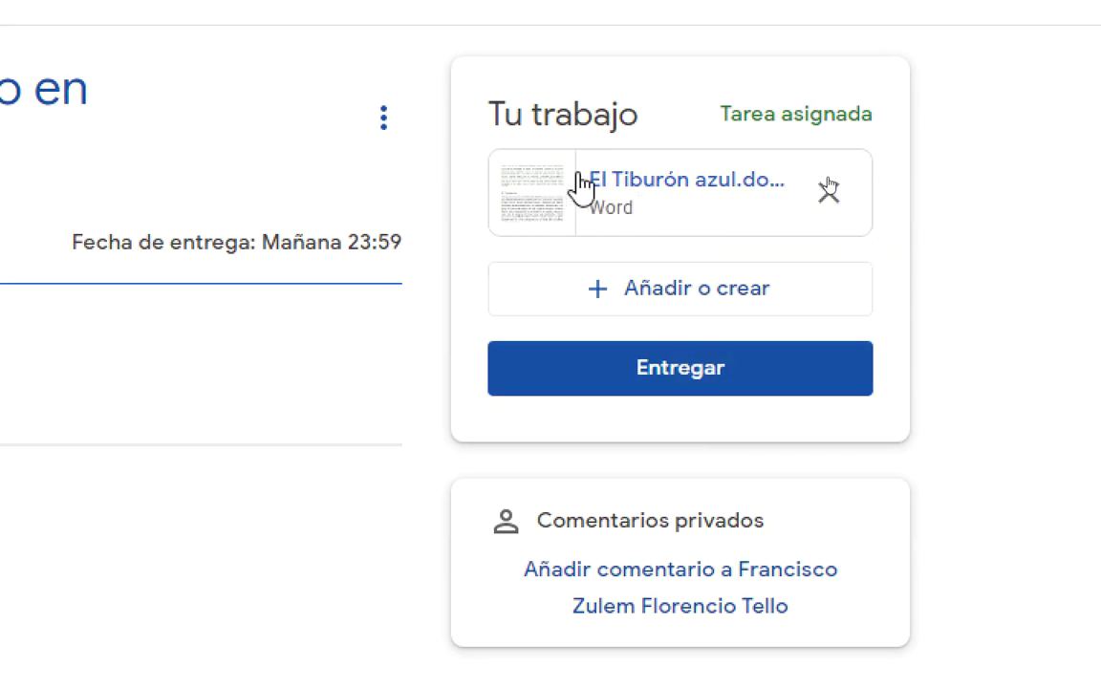
Turn in El Tiburón azul.docx and post the private comment 'Profesor ya envié mi archivo'.
left_click(705, 387)
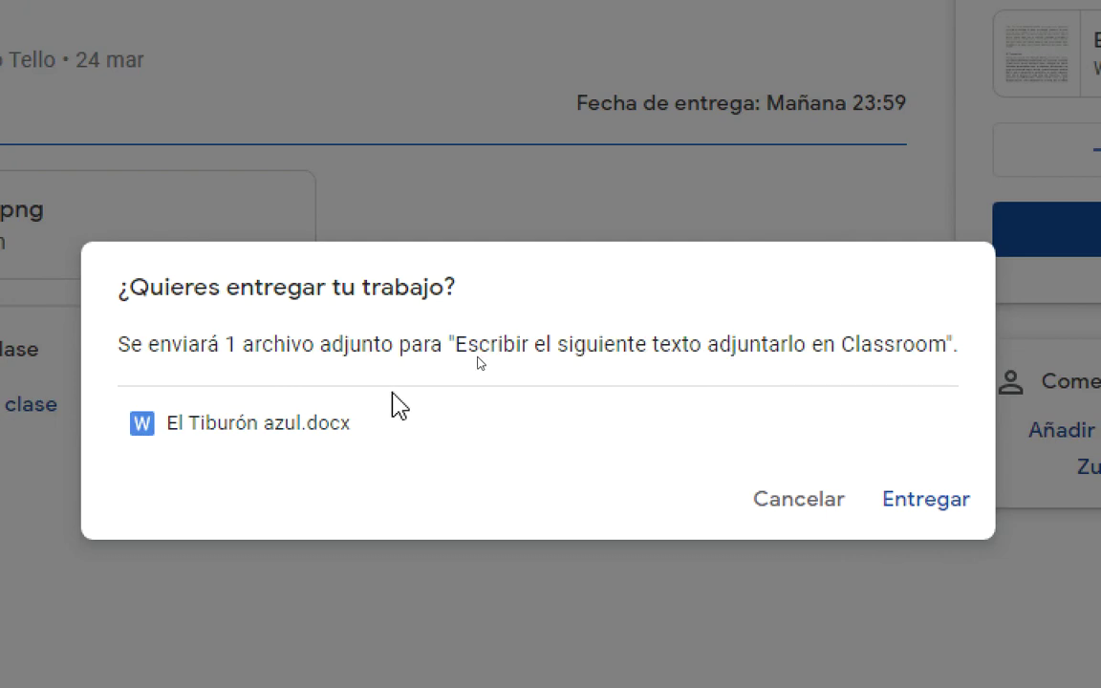
left_click(927, 503)
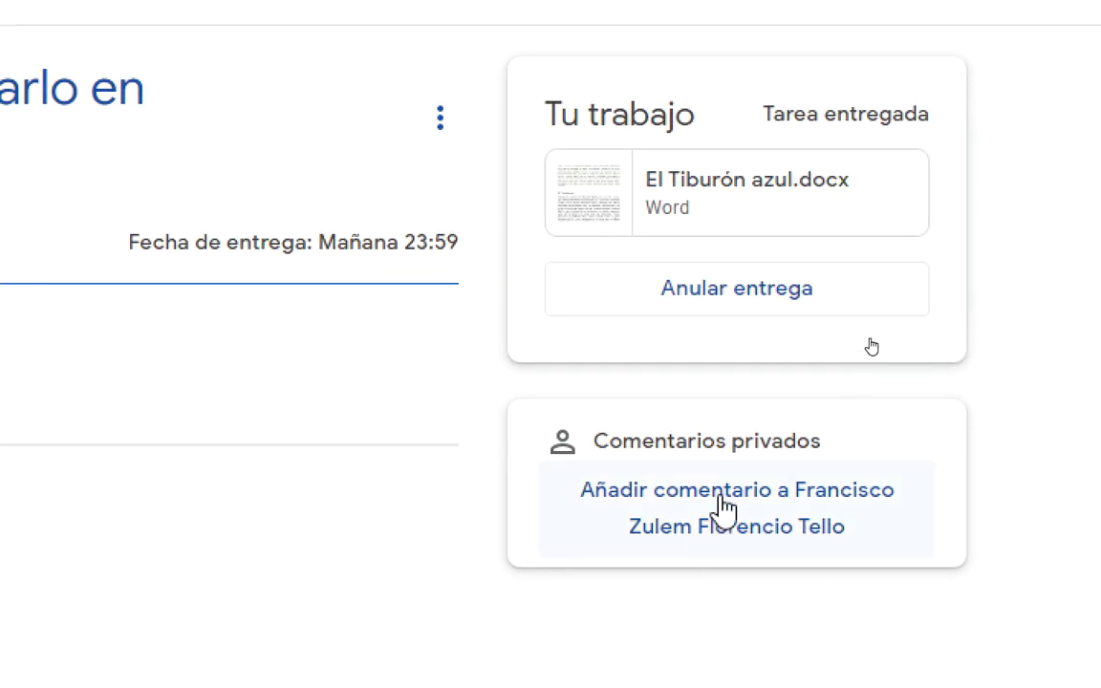
left_click(724, 509)
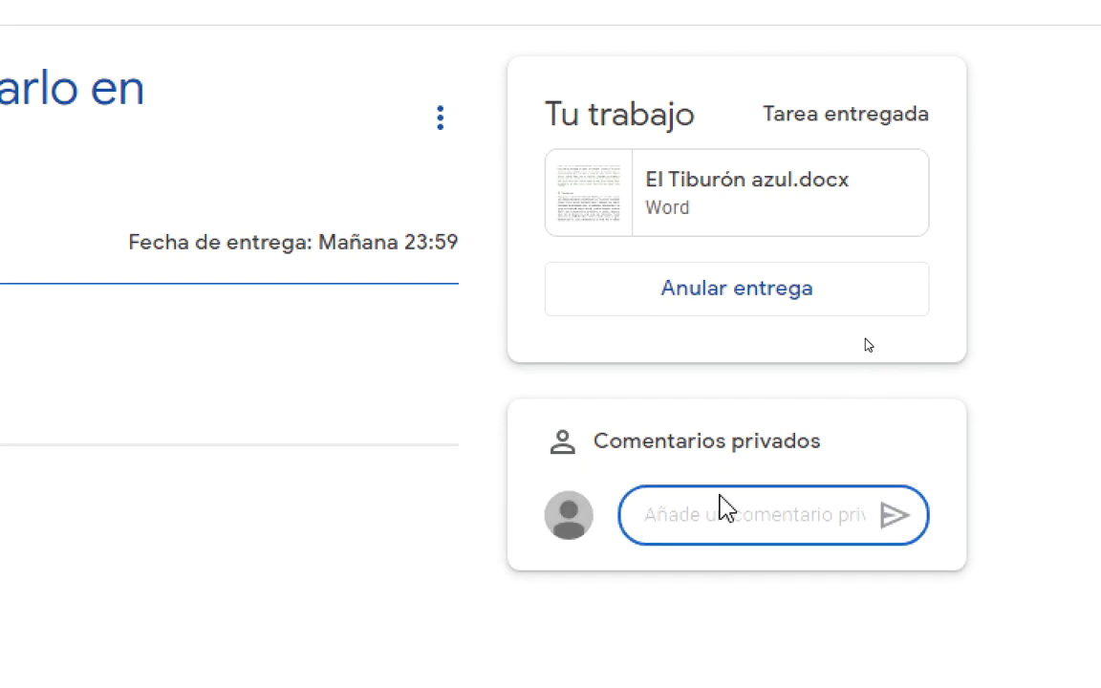
type("Pr")
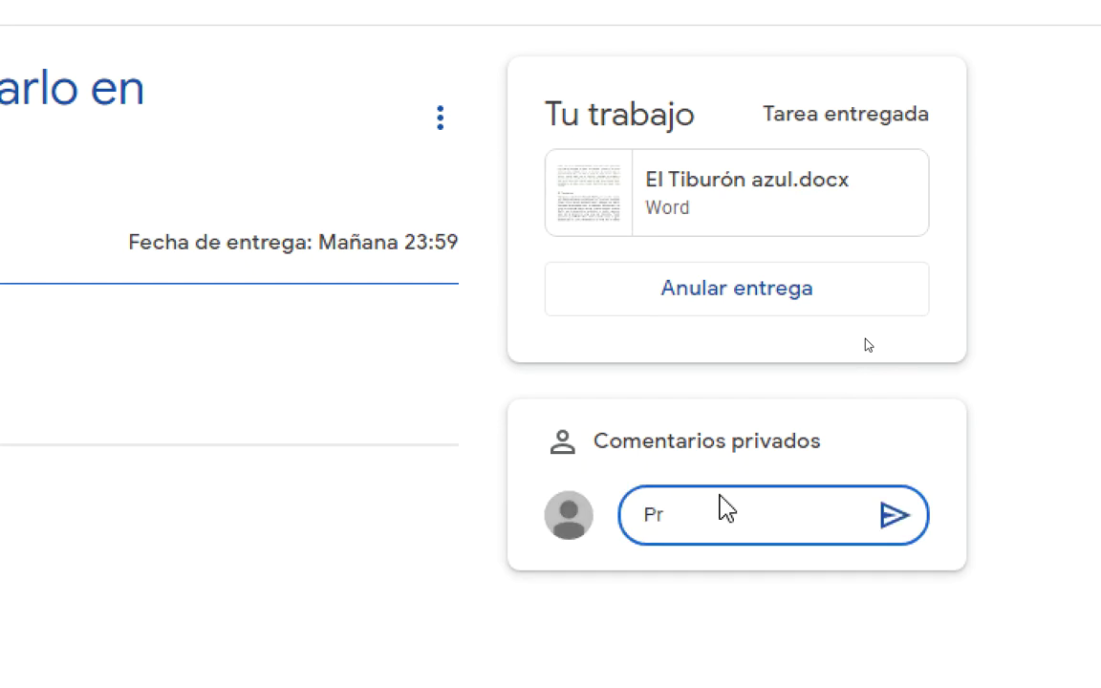
type("ofesor, ya en")
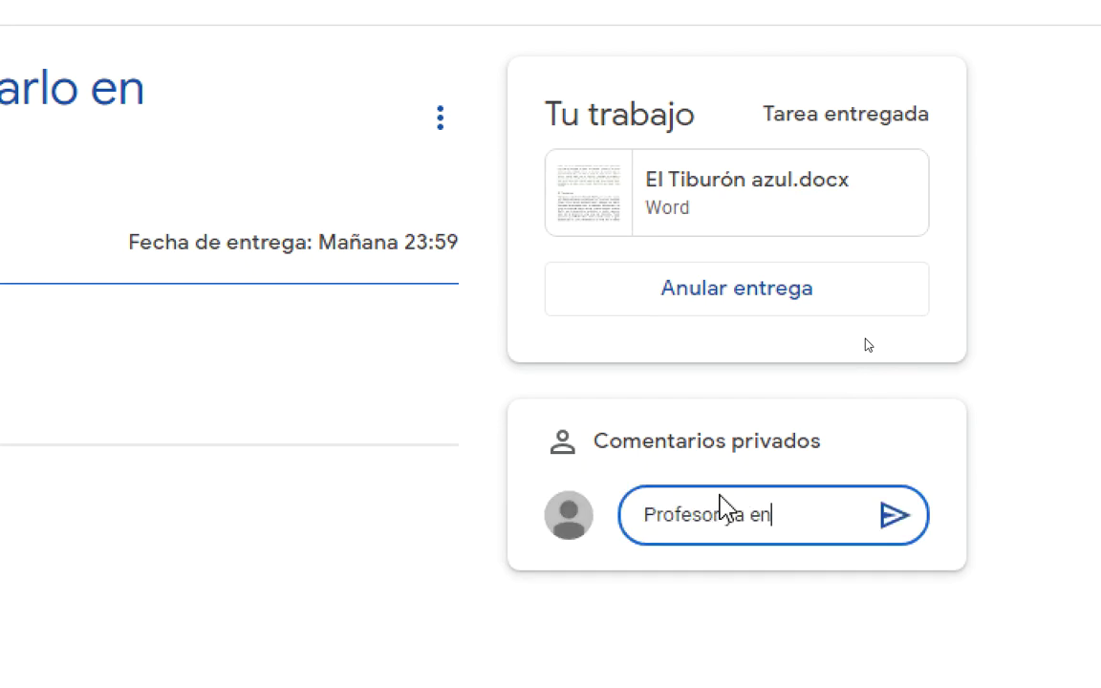
type("vié mi archivo")
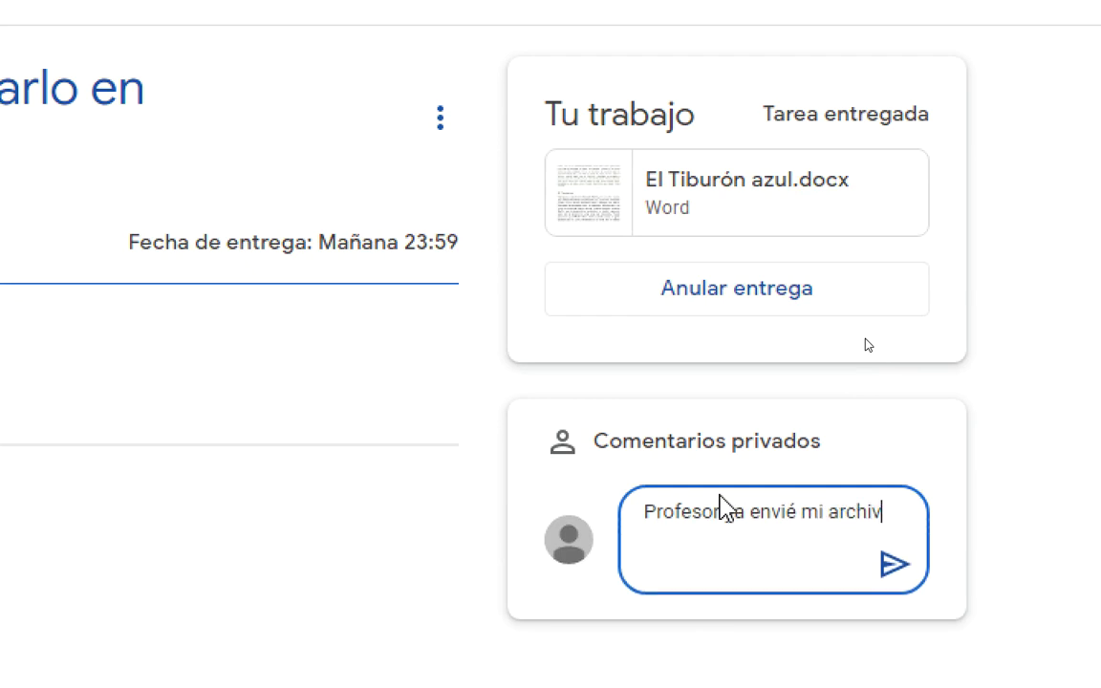
left_click(894, 566)
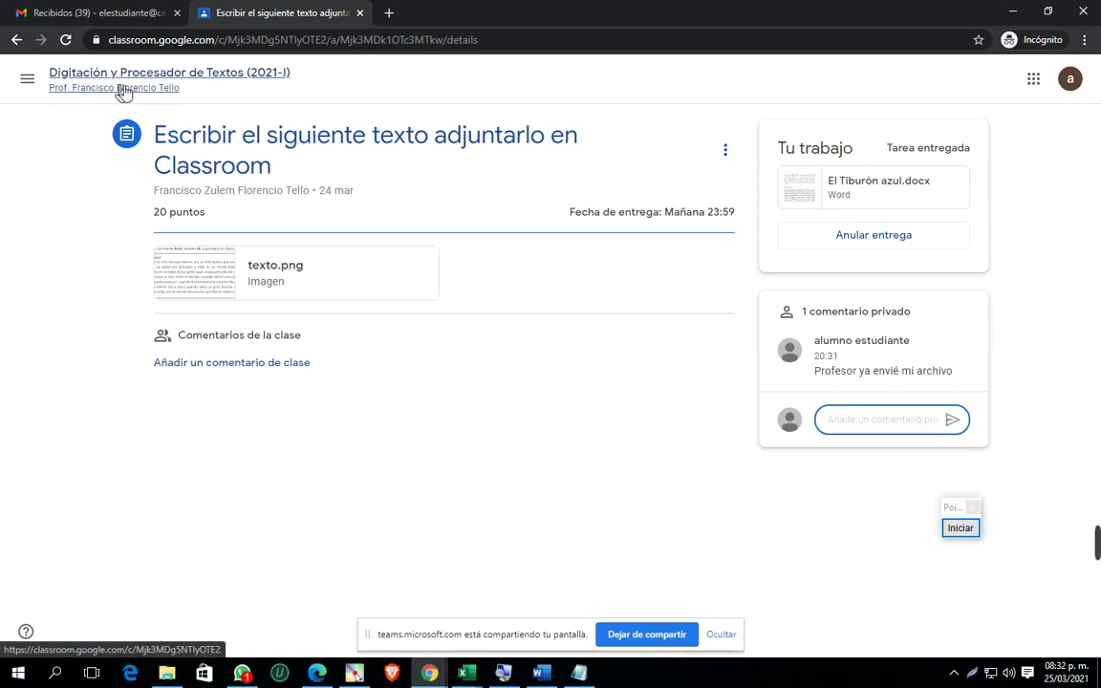
Open the RECONOCIMIENTO DEL TECLADO assignment page and highlight its Ejemplo 2 and 3 instruction.
left_click(541, 672)
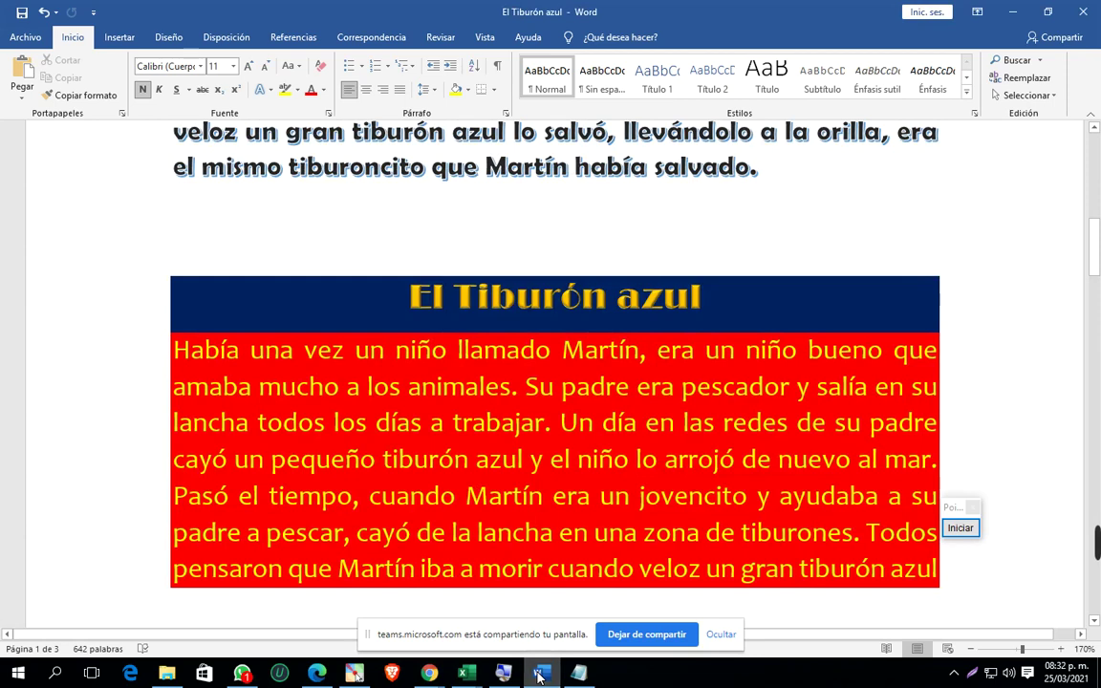
left_click(540, 673)
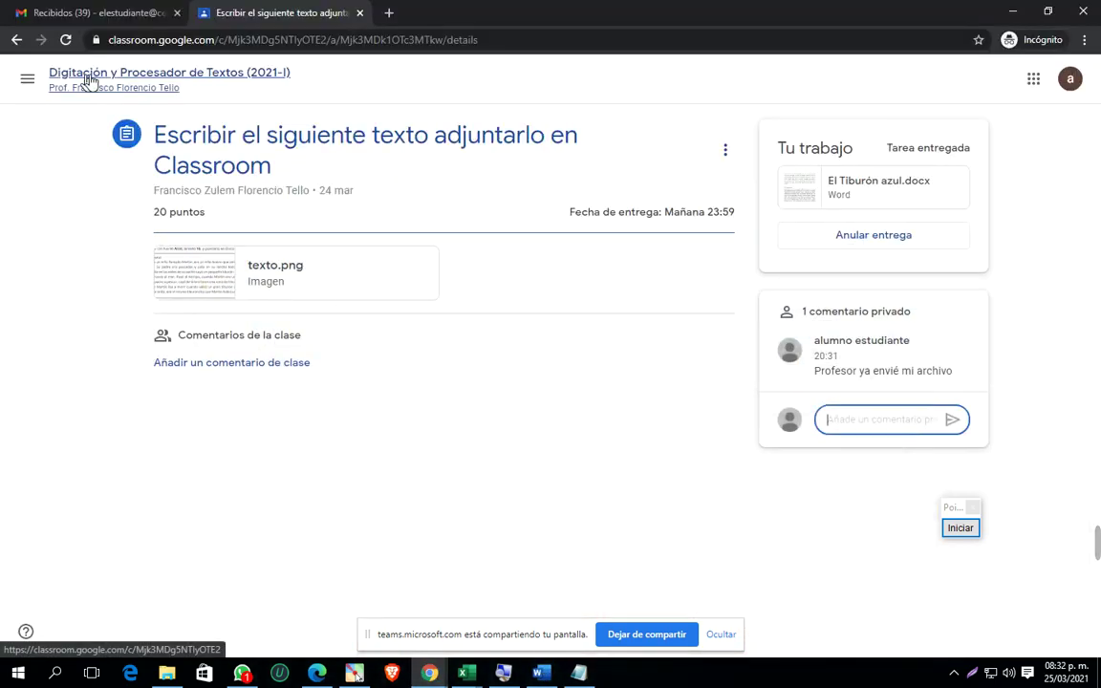
left_click(511, 89)
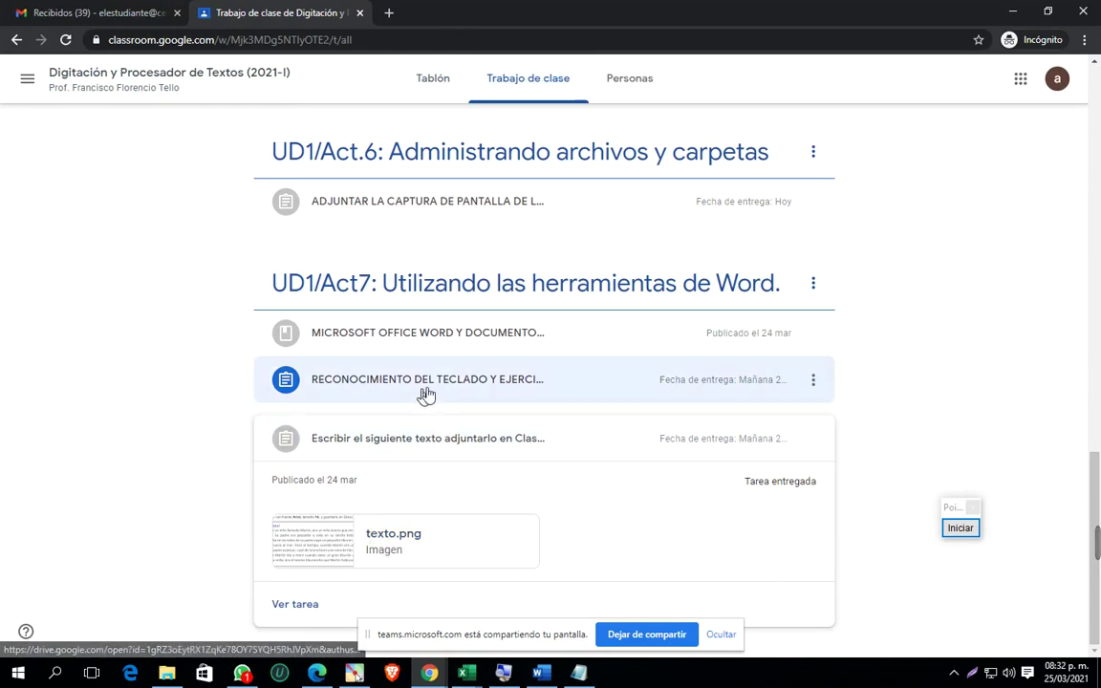
left_click(426, 392)
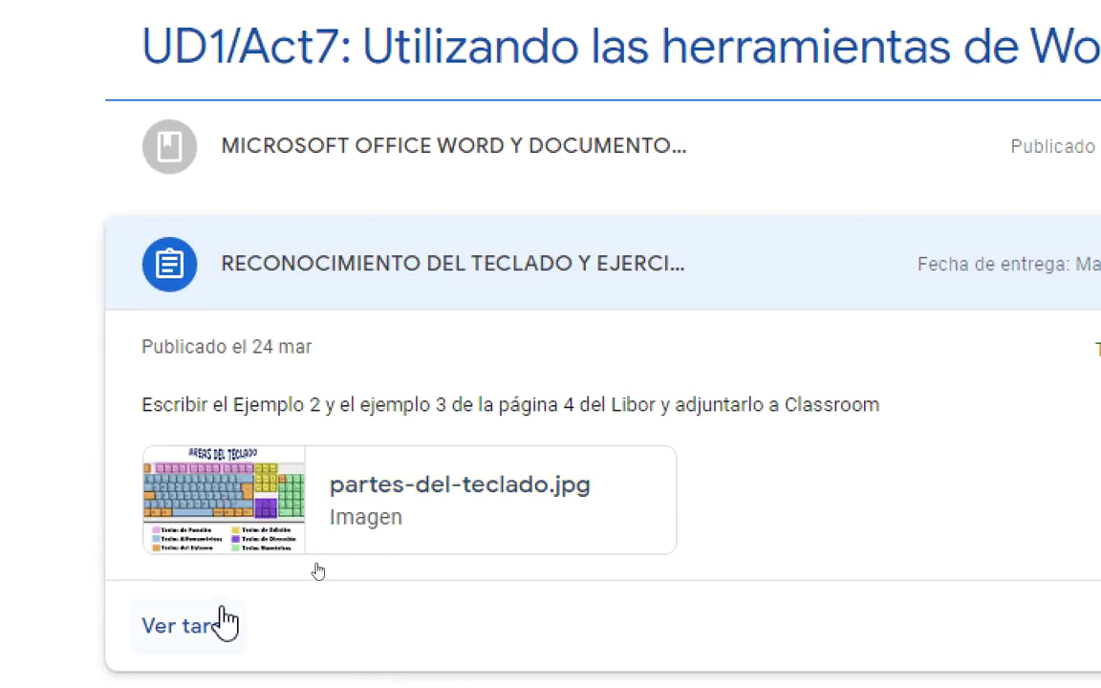
left_click(226, 630)
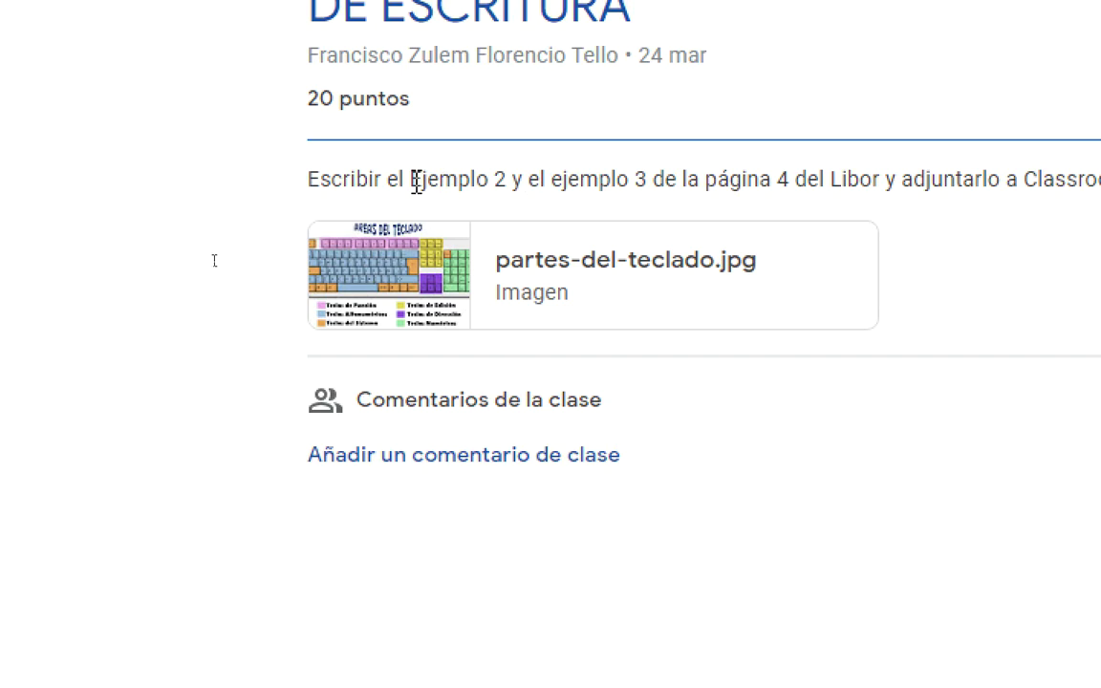
left_click_drag(411, 180, 780, 186)
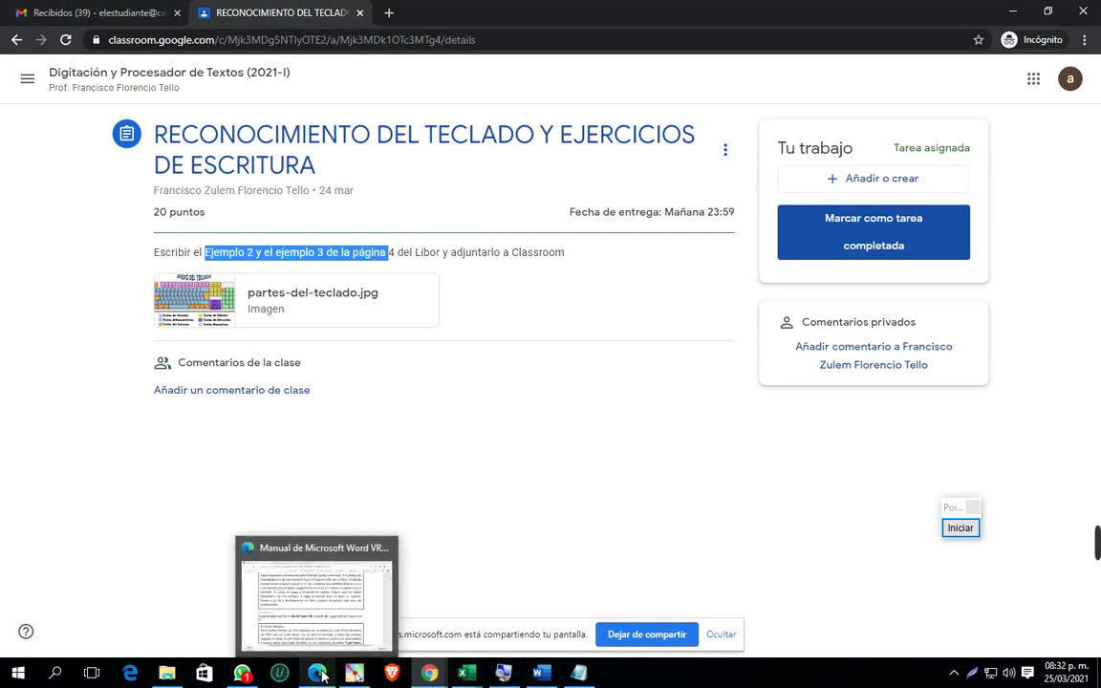
Glance at the Word manual PDF, then bring the keyboard-recognition Classroom window forward.
left_click(325, 656)
scroll(367, 430, "up", 1)
scroll(263, 374, "up", 3)
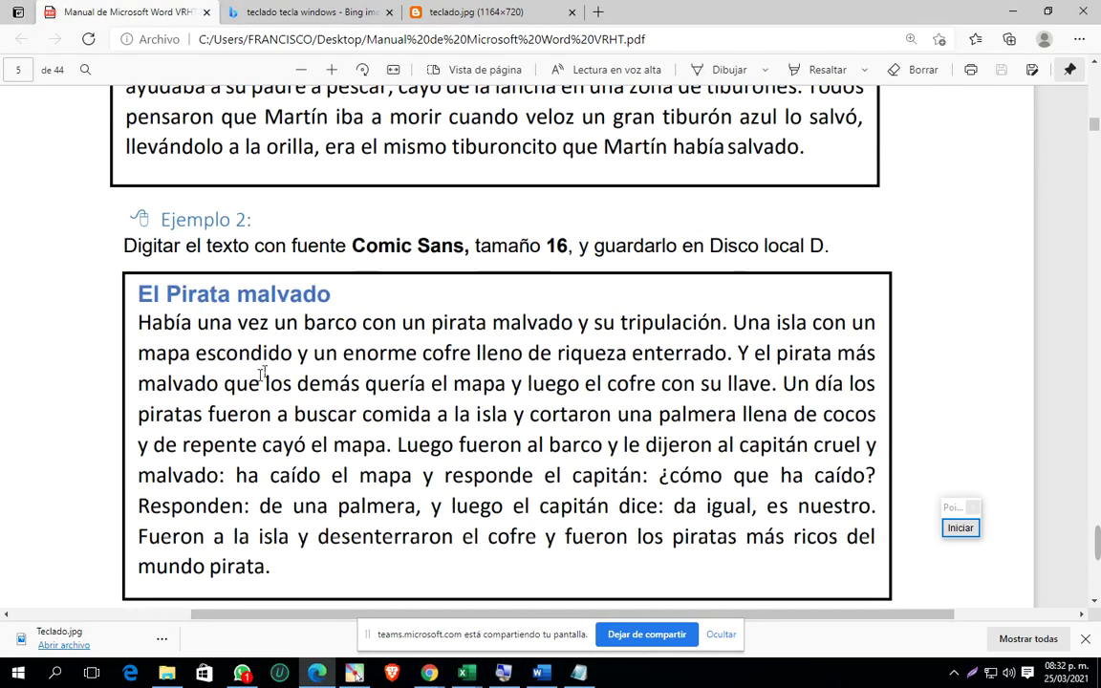
scroll(278, 435, "down", 1)
scroll(231, 379, "up", 2)
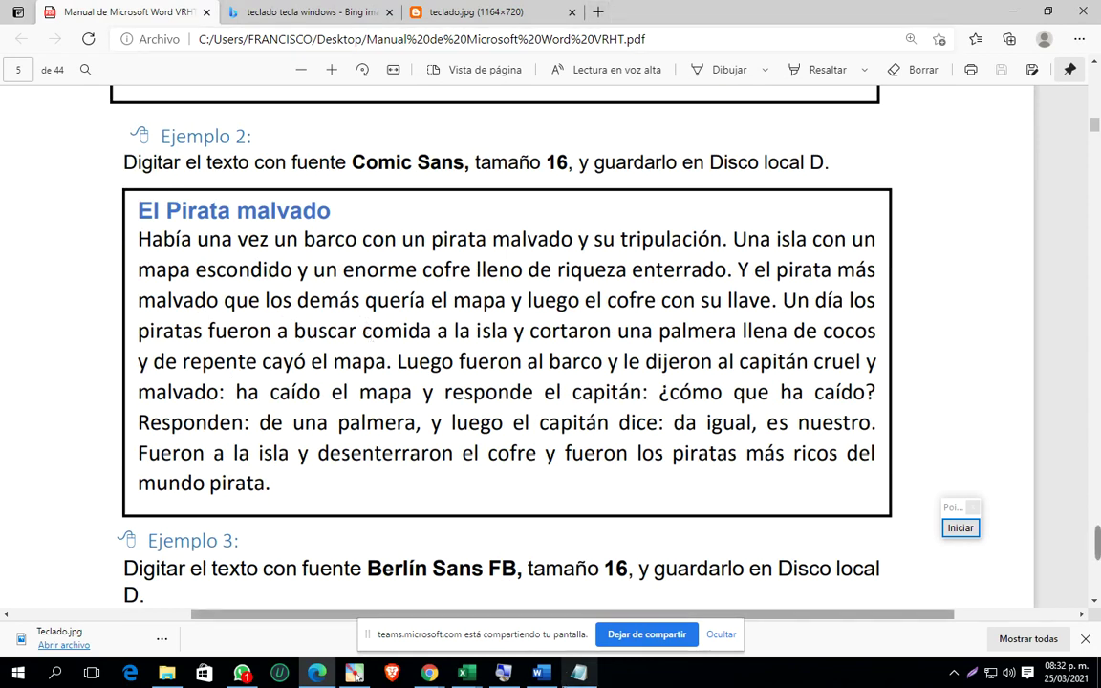
mouse_move(332, 675)
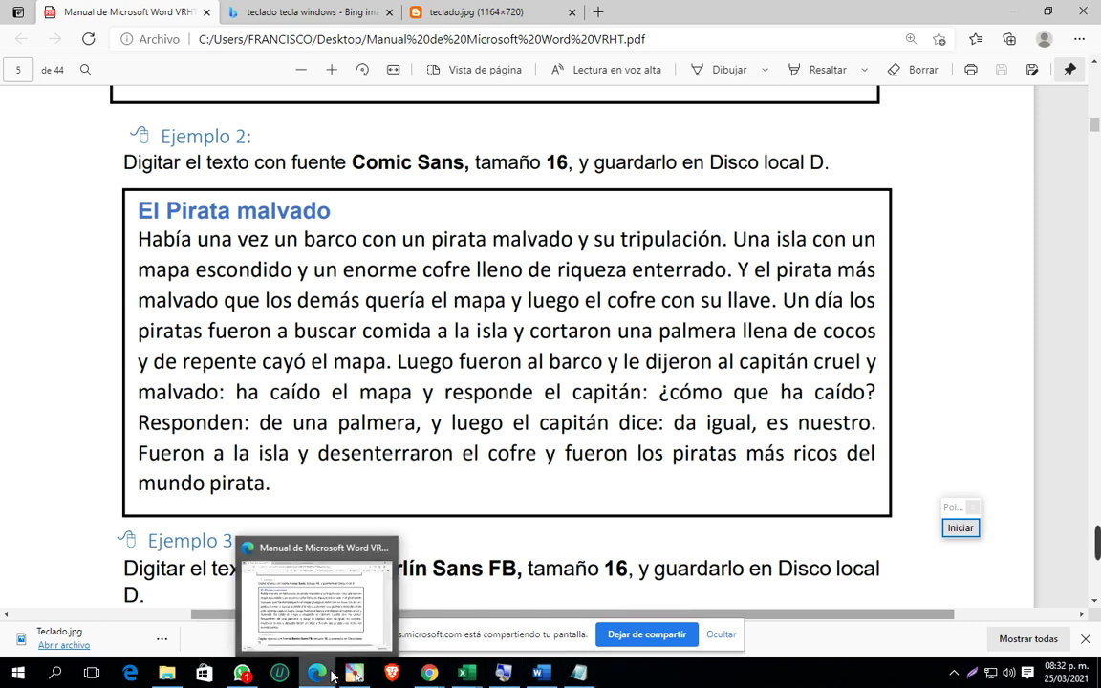
mouse_move(429, 673)
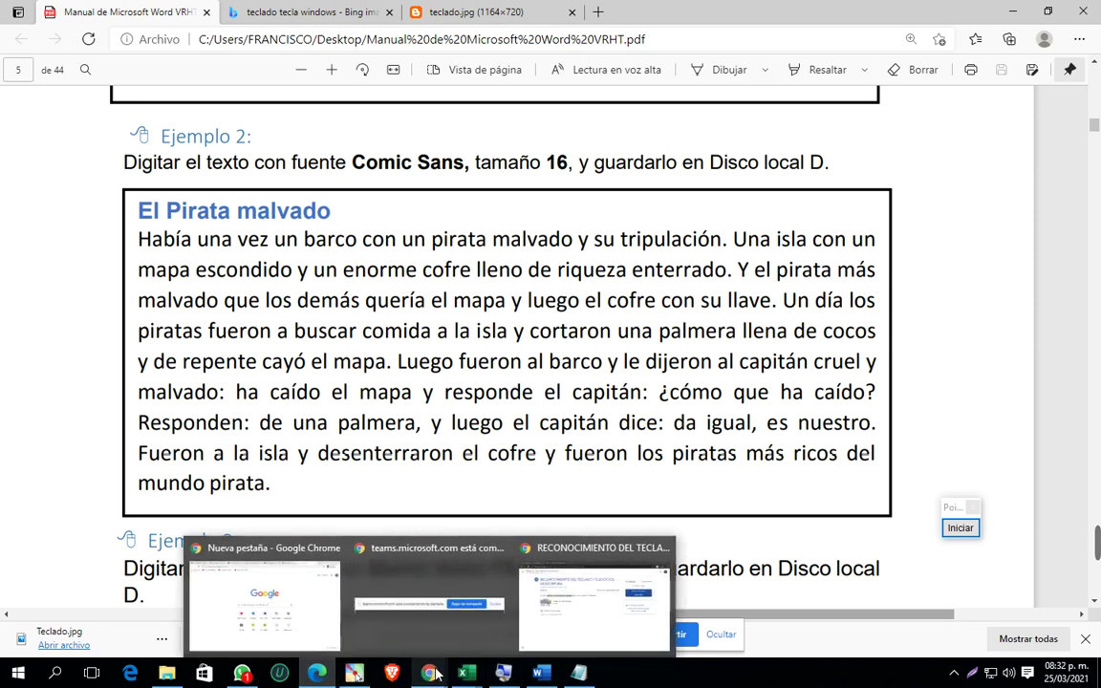
left_click(551, 627)
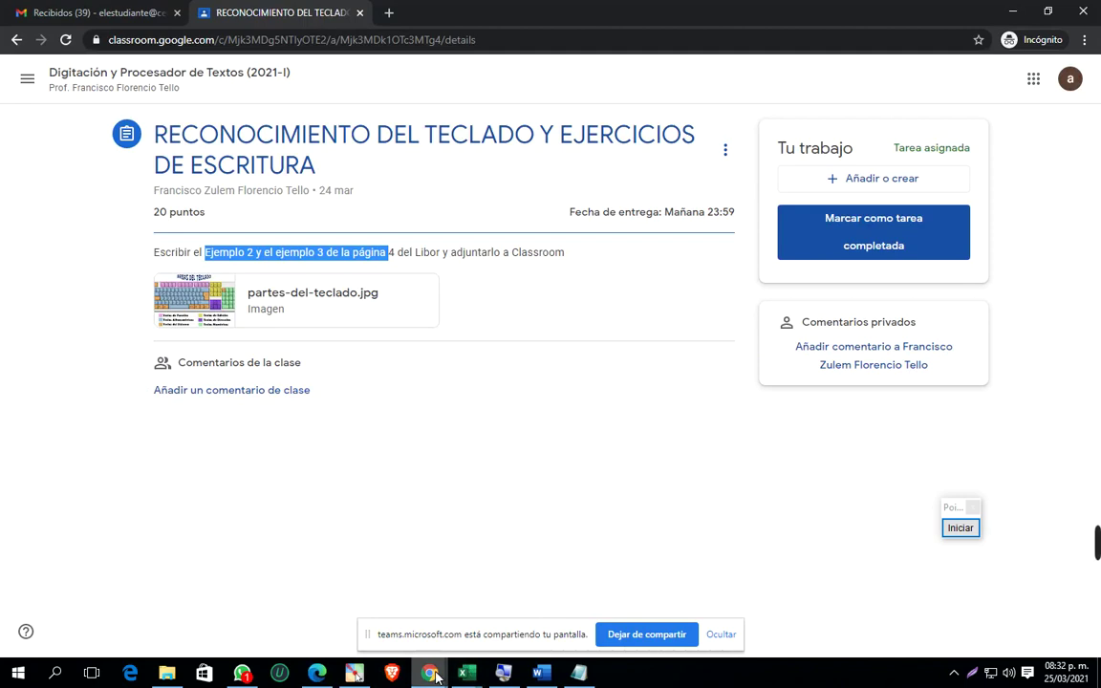
Open the class gradebook (Calificaciones) in Google Classroom.
mouse_move(429, 673)
left_click(263, 597)
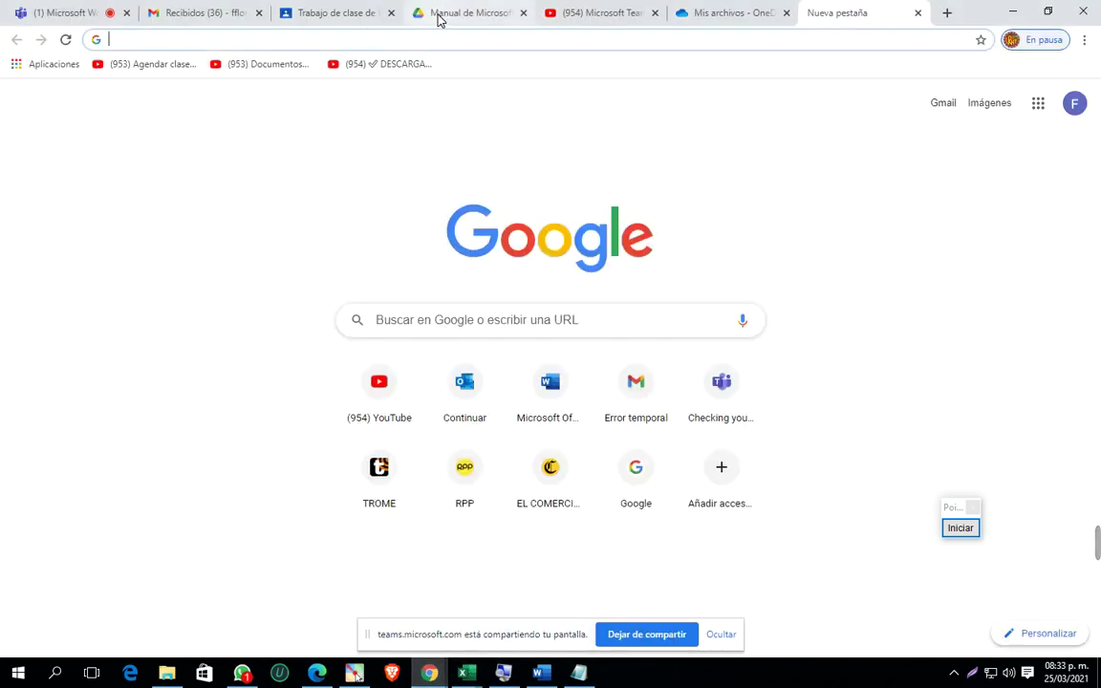
left_click(334, 12)
scroll(459, 279, "up", 4)
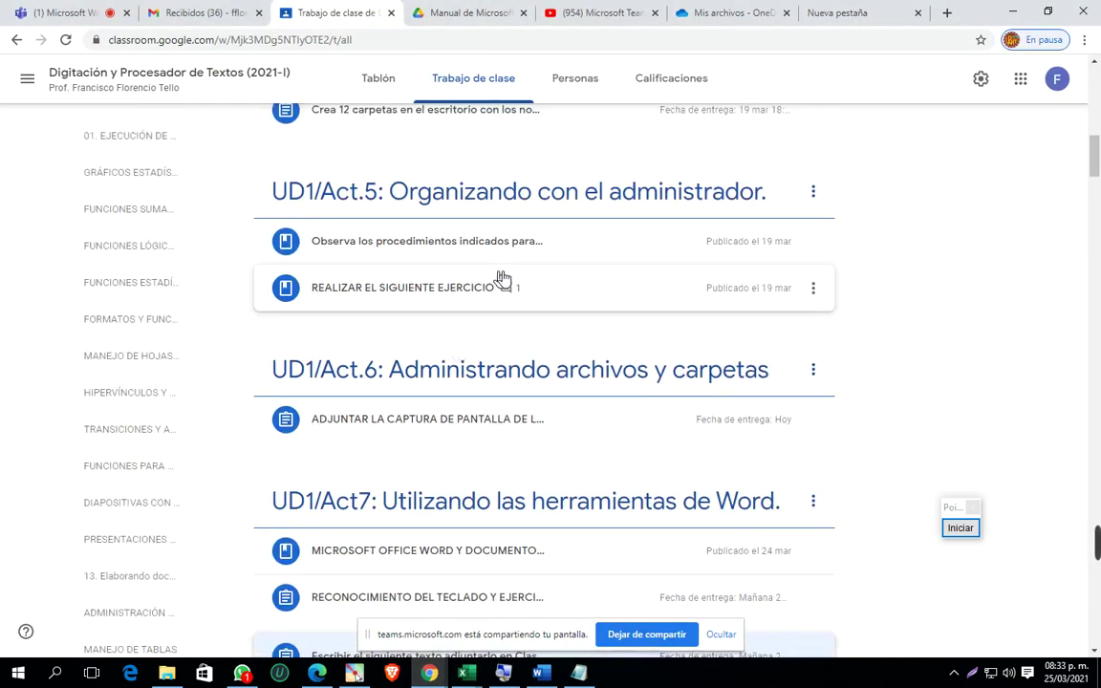
scroll(503, 278, "up", 3)
scroll(503, 272, "up", 3)
scroll(546, 255, "up", 4)
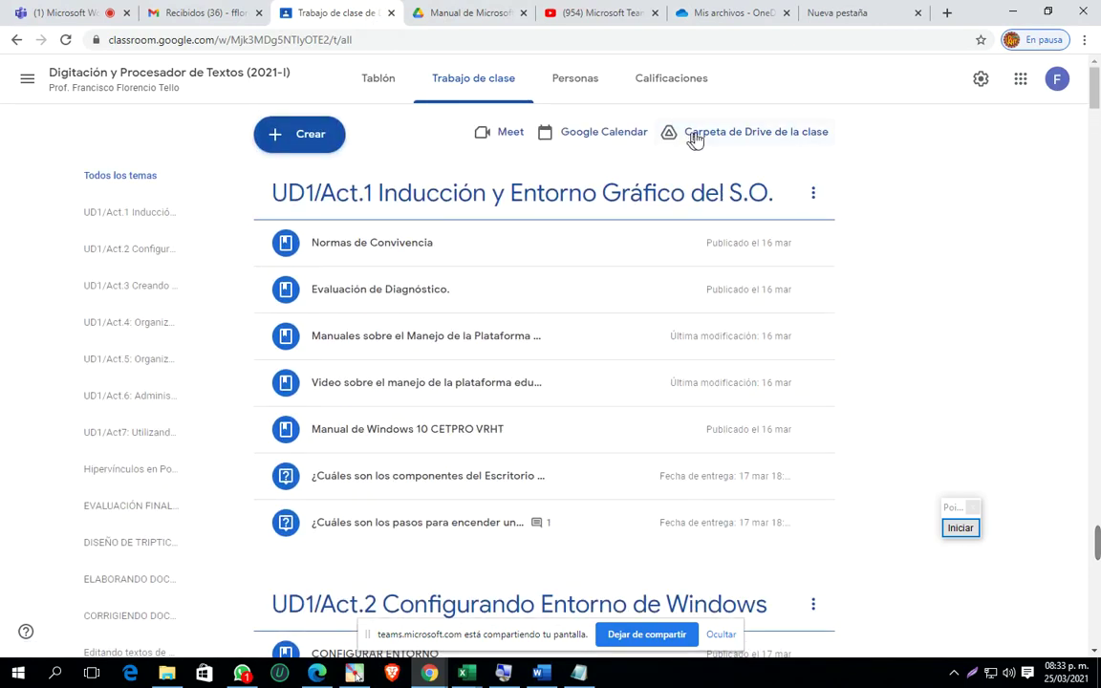
left_click(661, 84)
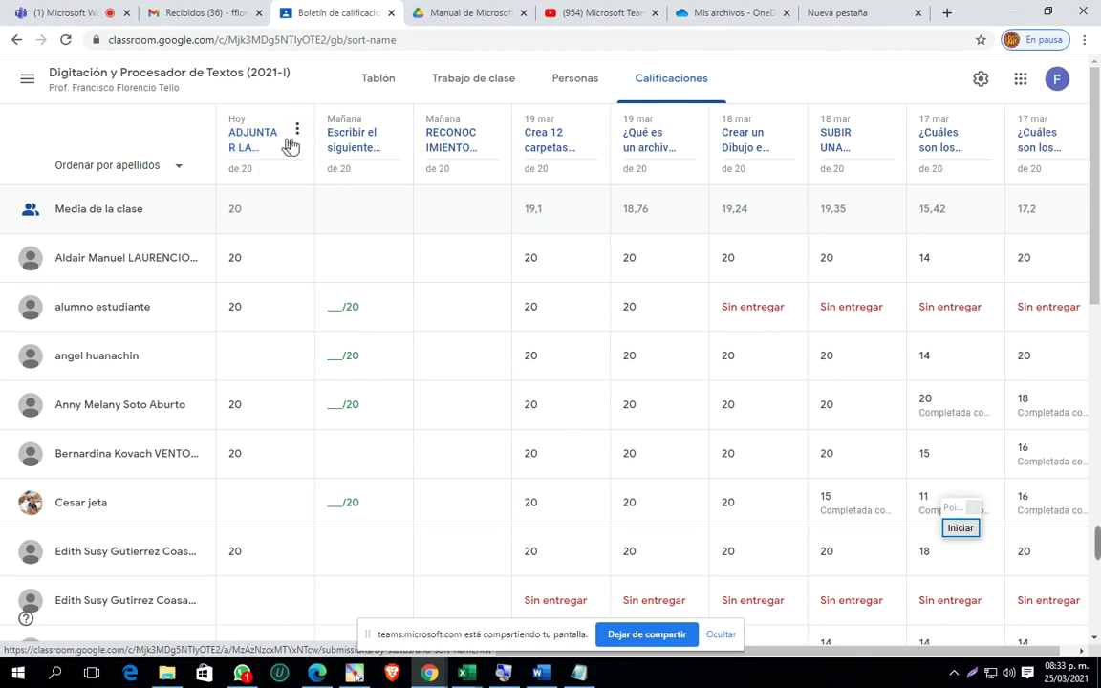
Review three students' El Tiburón azul.docx submissions for 'Escribir el siguiente texto', then return to Teams.
left_click(362, 152)
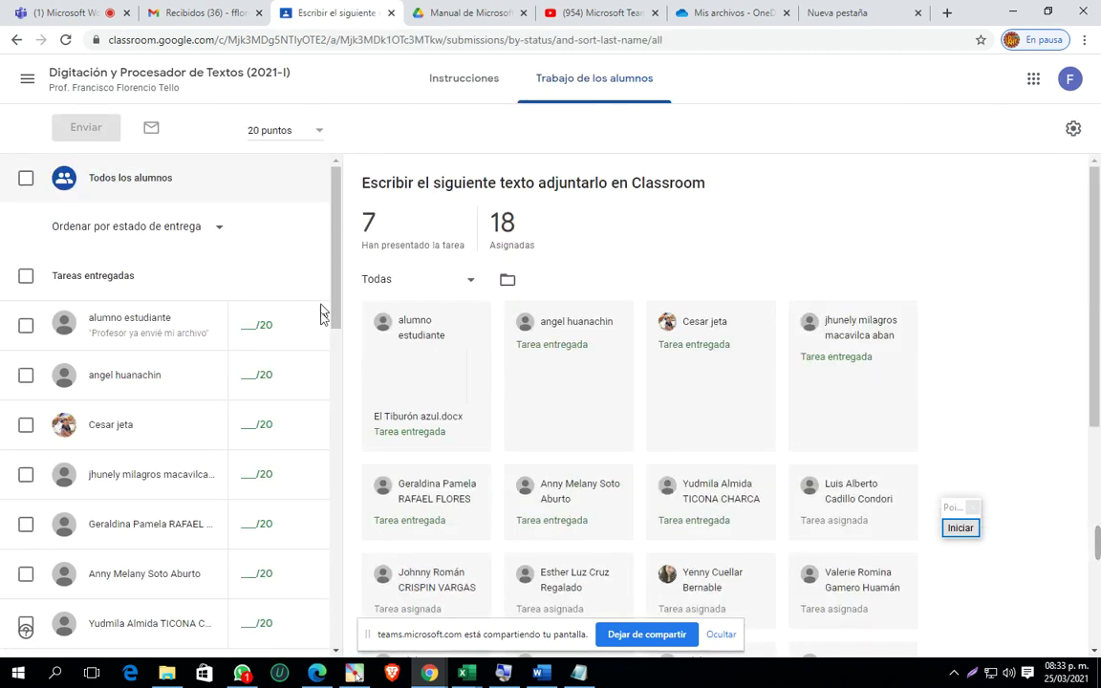
scroll(327, 338, "down", 1)
scroll(328, 338, "down", 1)
left_click(250, 251)
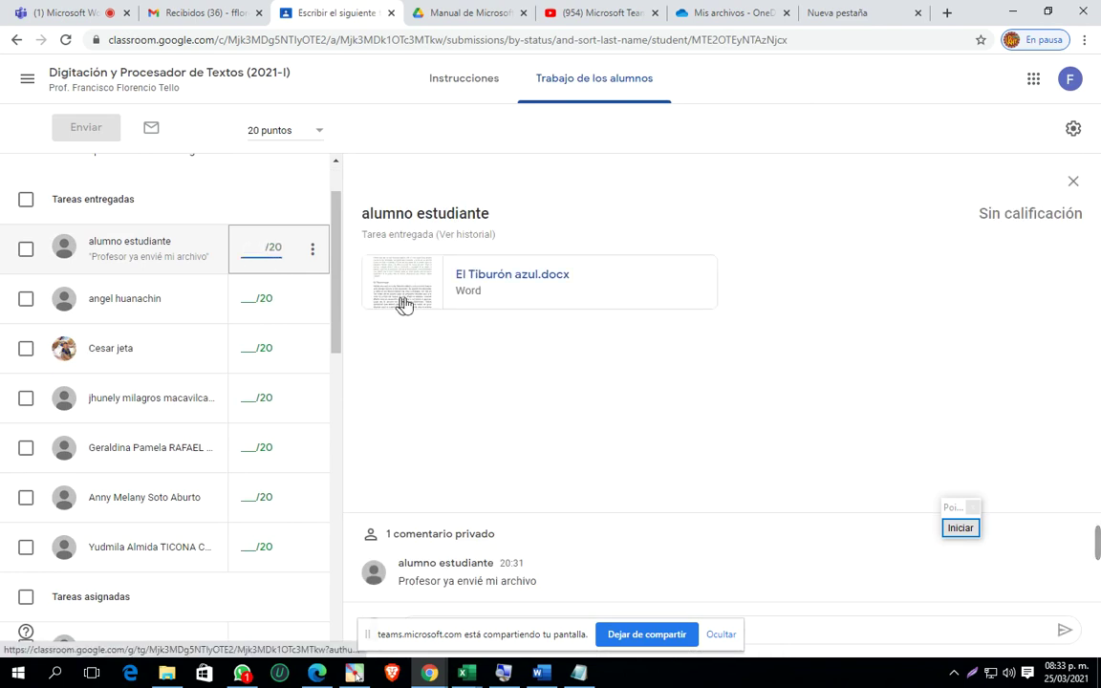
left_click(253, 301)
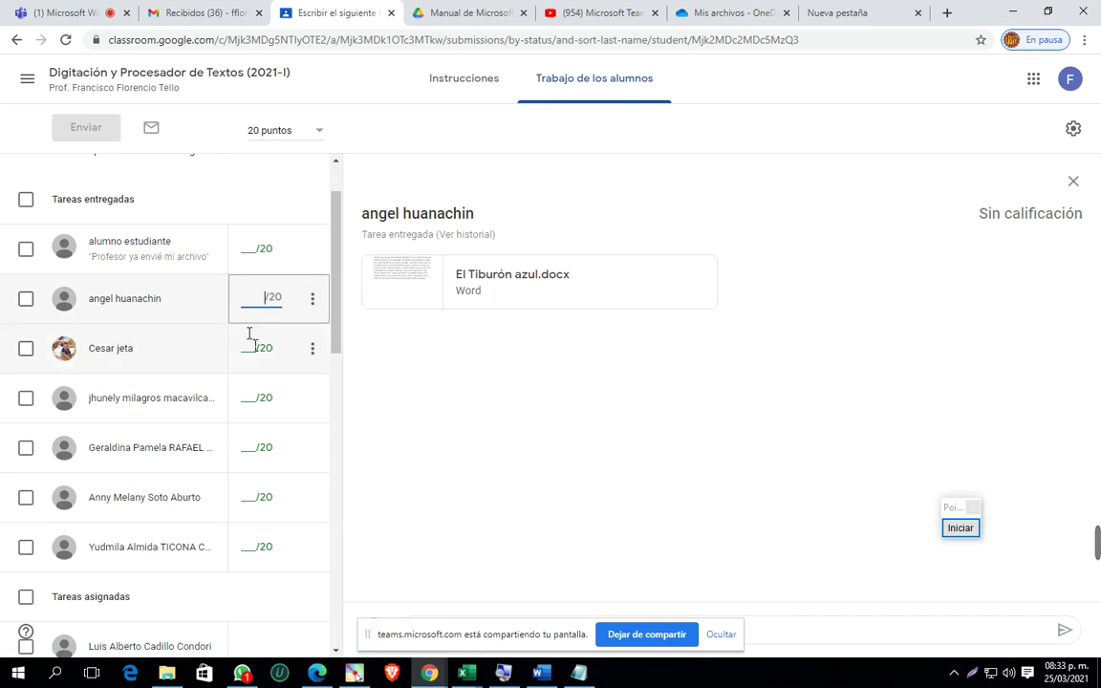
left_click(255, 406)
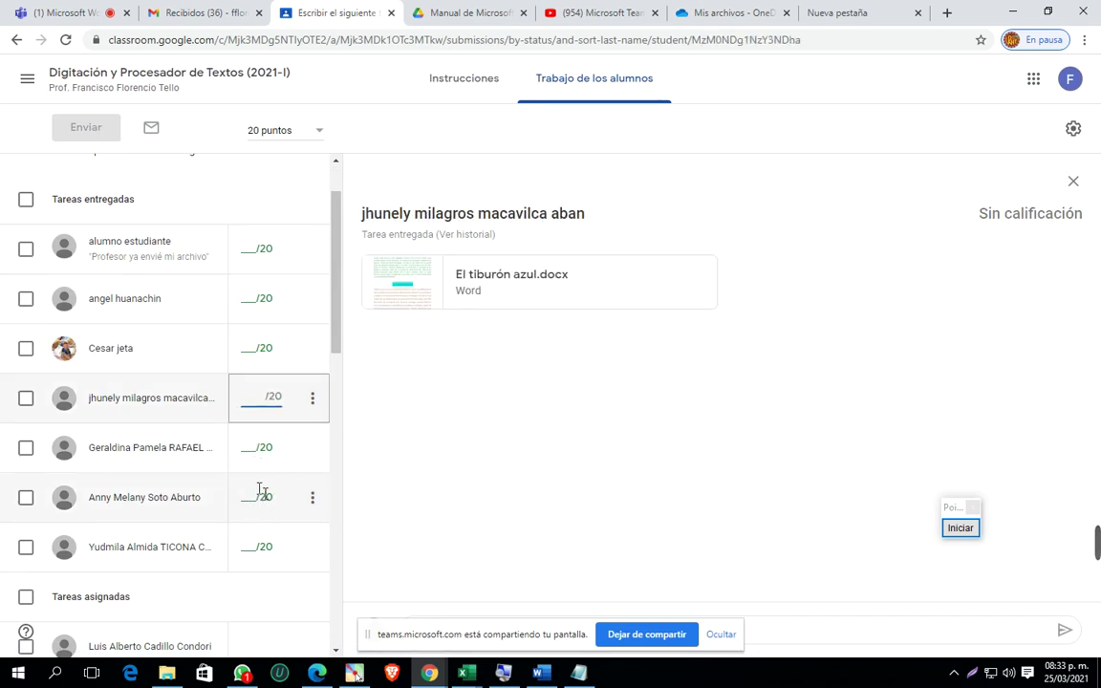
scroll(261, 485, "up", 2)
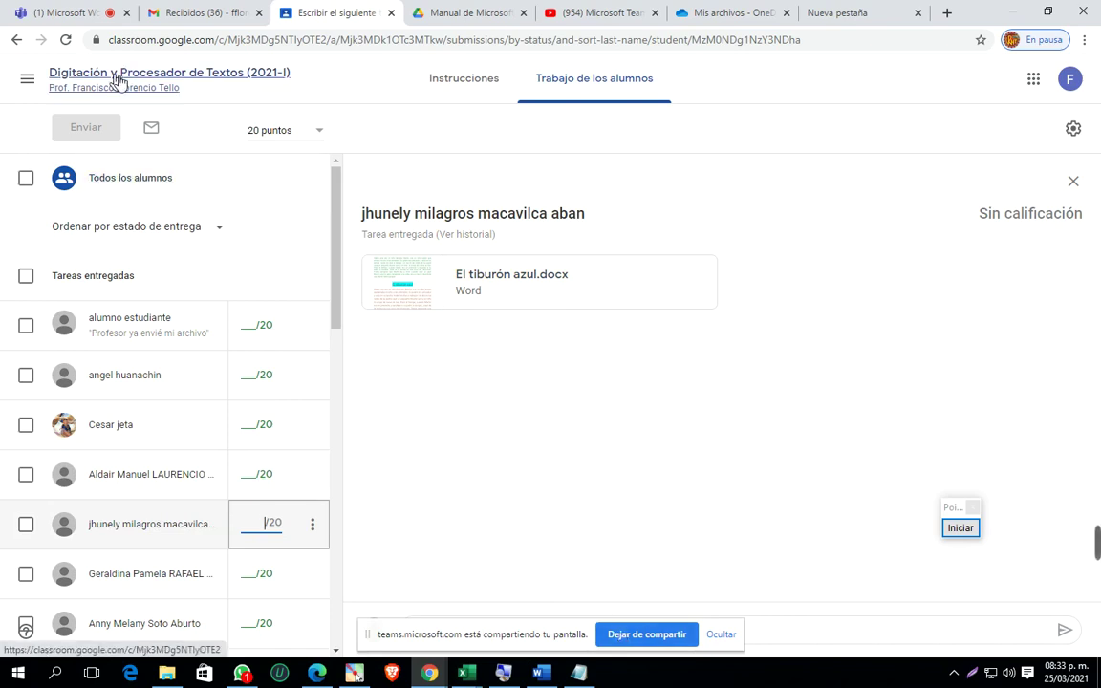
left_click(84, 16)
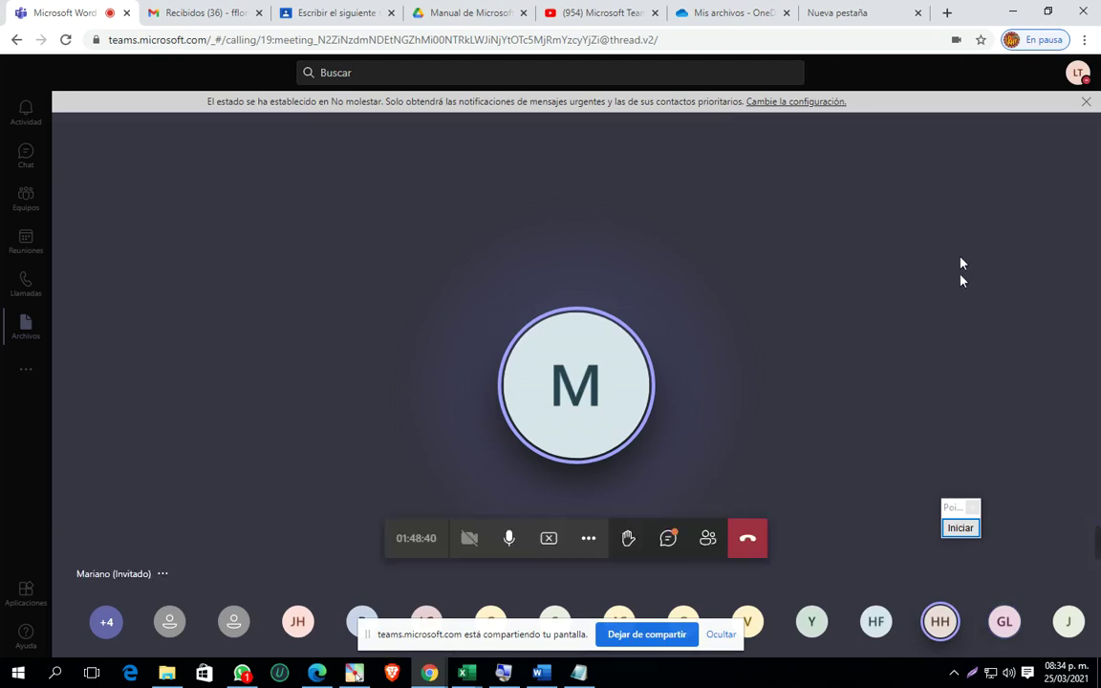
Open the meeting chat and read the newest messages, 'archivo' and 'escritorio'.
left_click(671, 538)
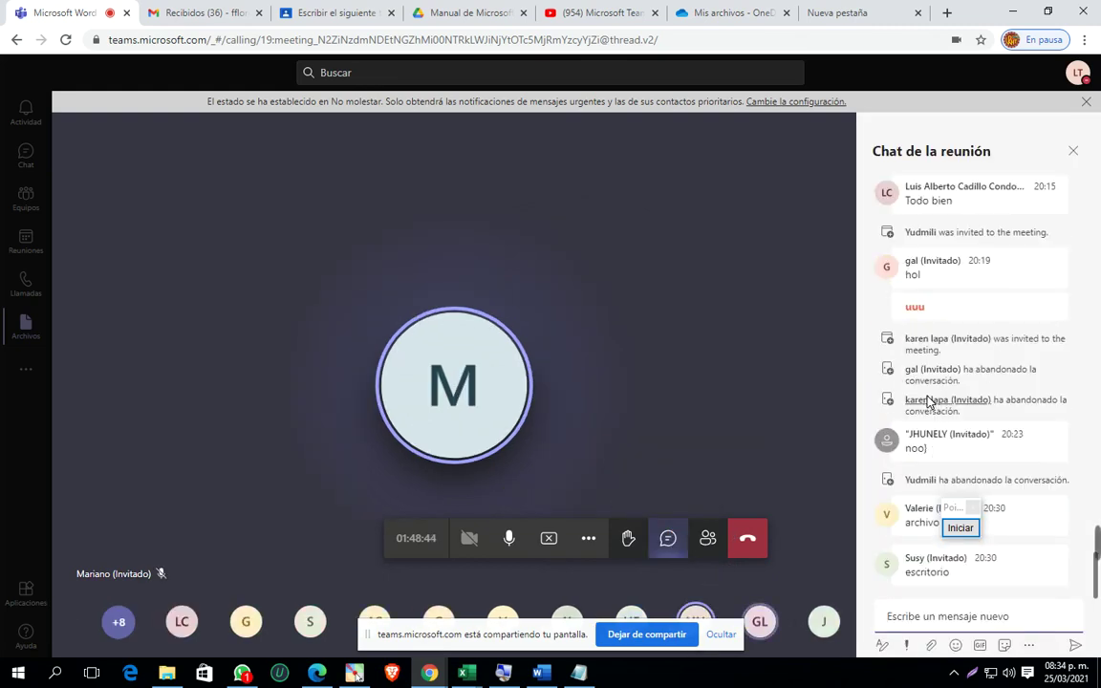
mouse_move(927, 401)
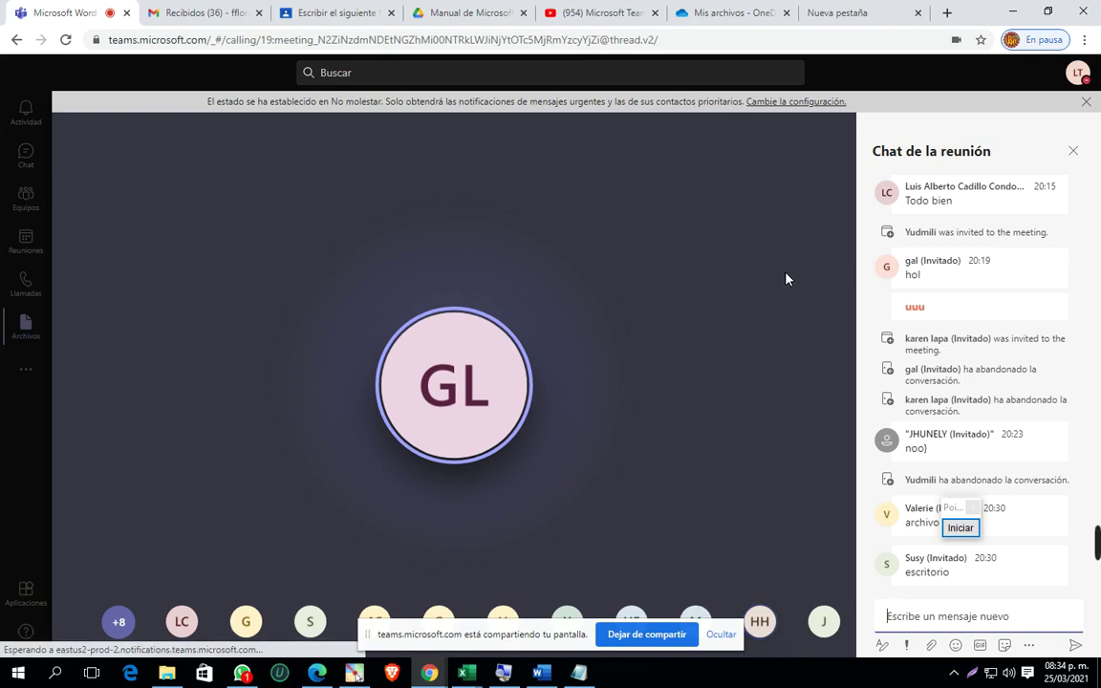
Open the UD1/Act7: Utilizando las herramientas de Word topic page in Classroom, then bring up WhatsApp.
left_click(356, 15)
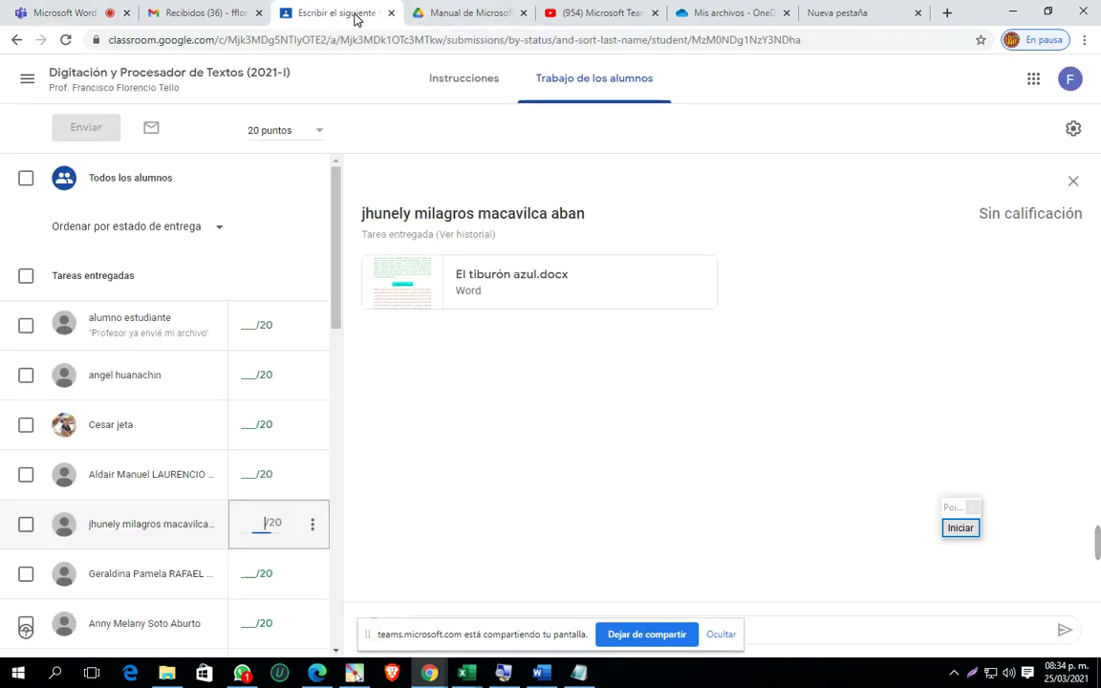
left_click(228, 73)
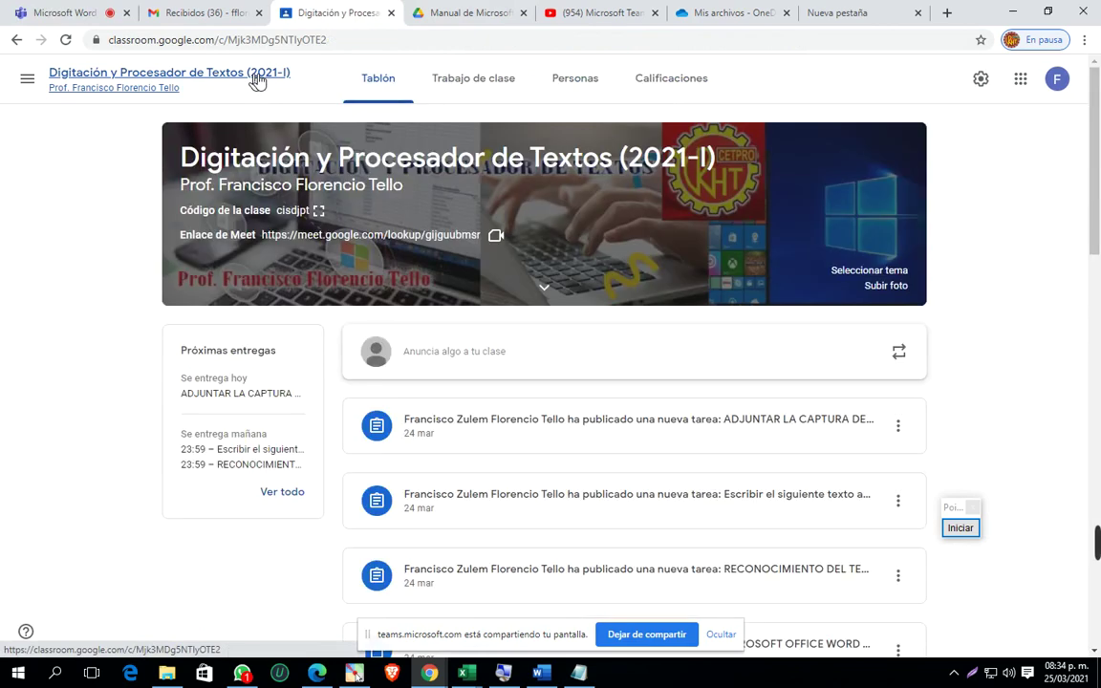
left_click(480, 102)
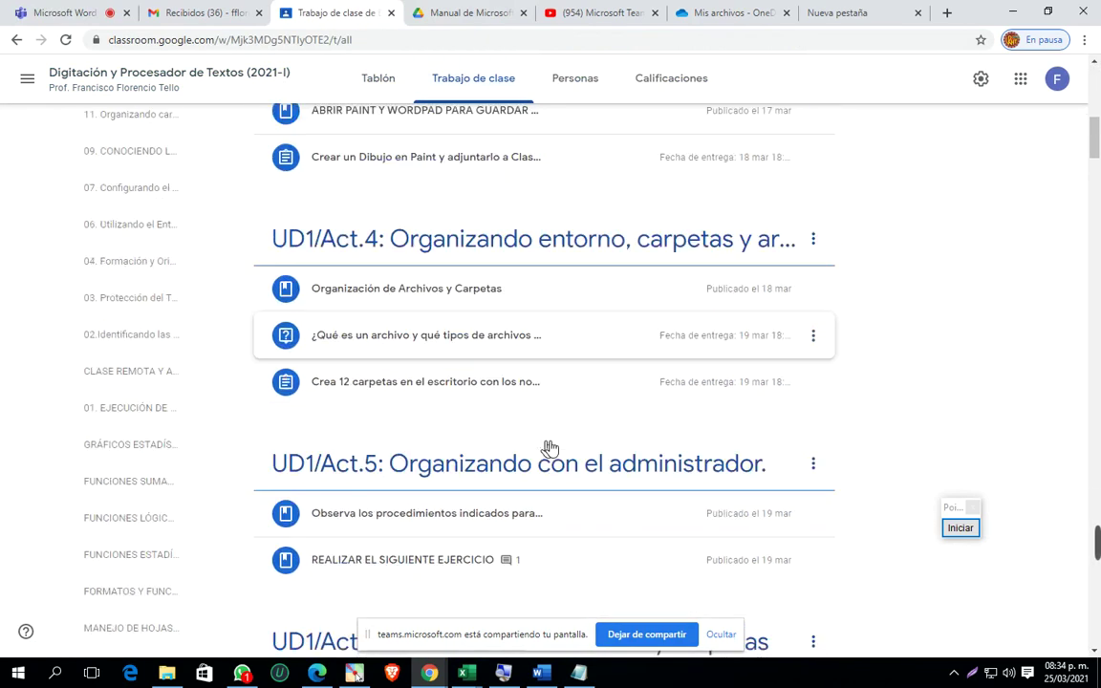
scroll(552, 446, "down", 3)
scroll(551, 447, "down", 2)
scroll(551, 447, "up", 3)
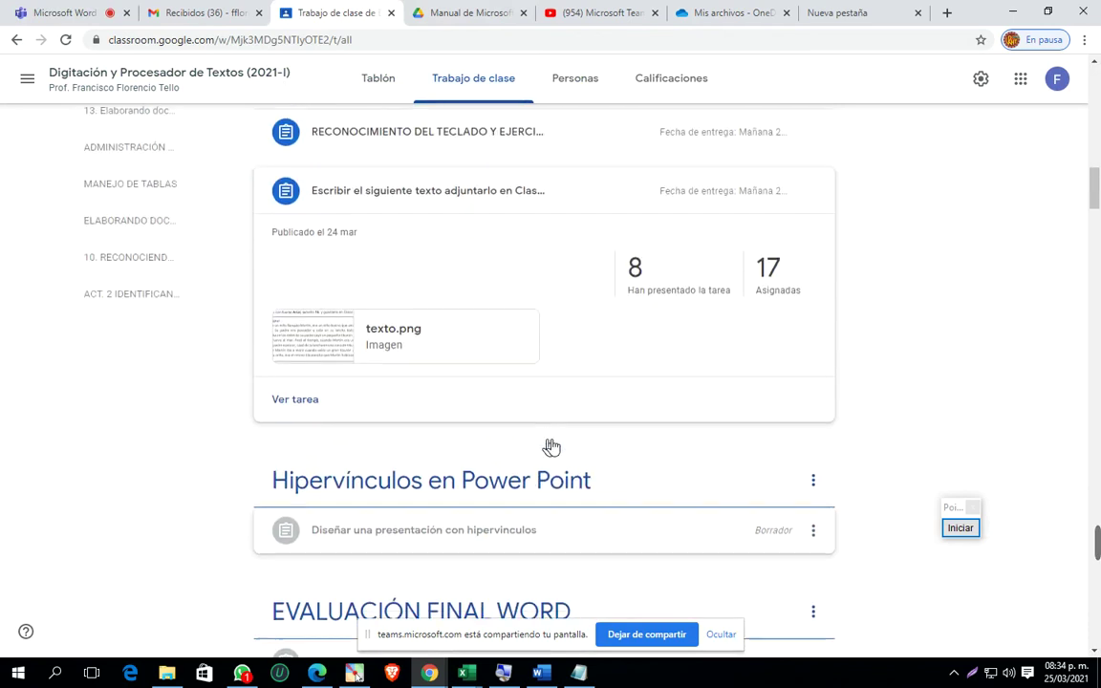
scroll(551, 446, "up", 2)
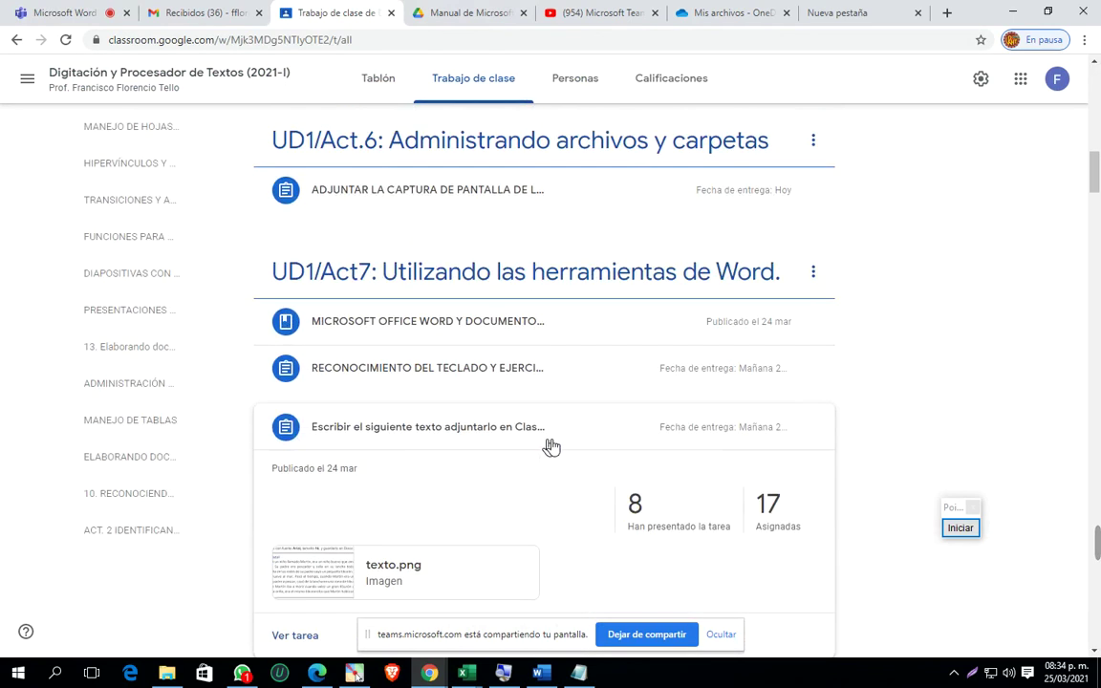
left_click(552, 284)
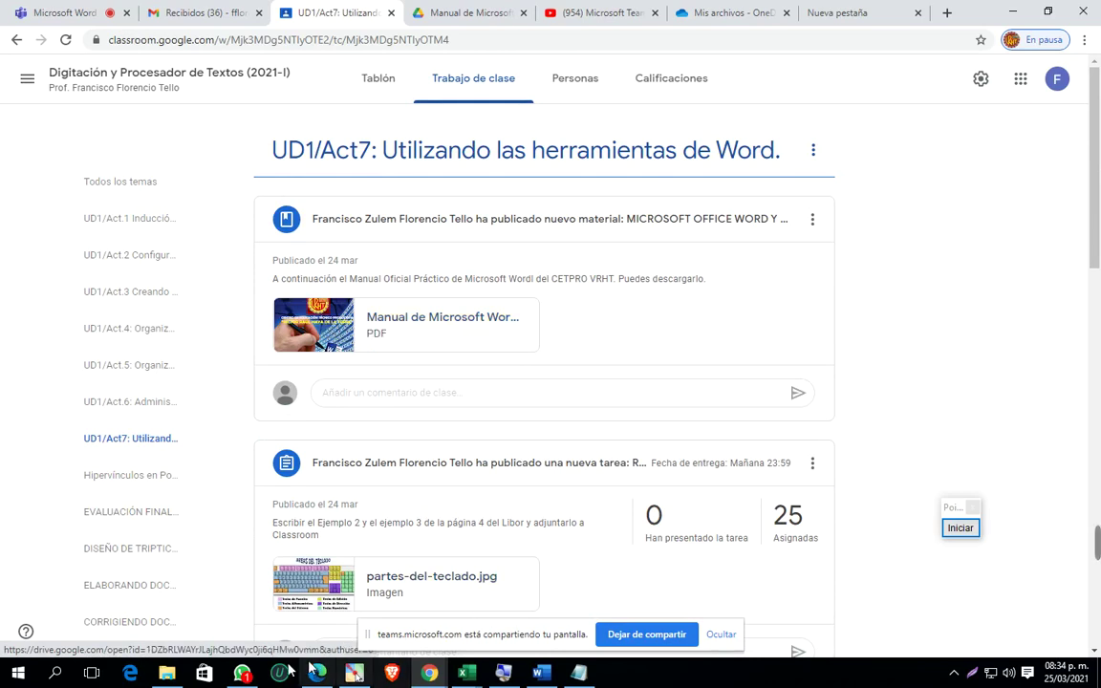
left_click(243, 675)
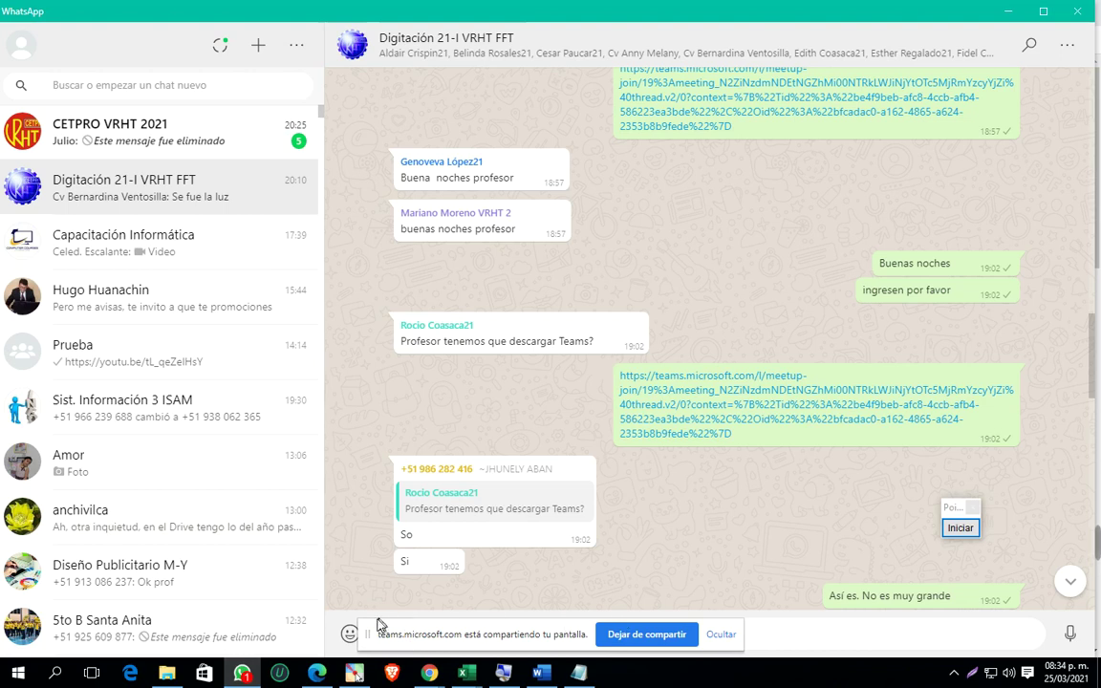
Send the Manual de Microsoft Word VRHT PDF to the class WhatsApp group.
left_click(736, 635)
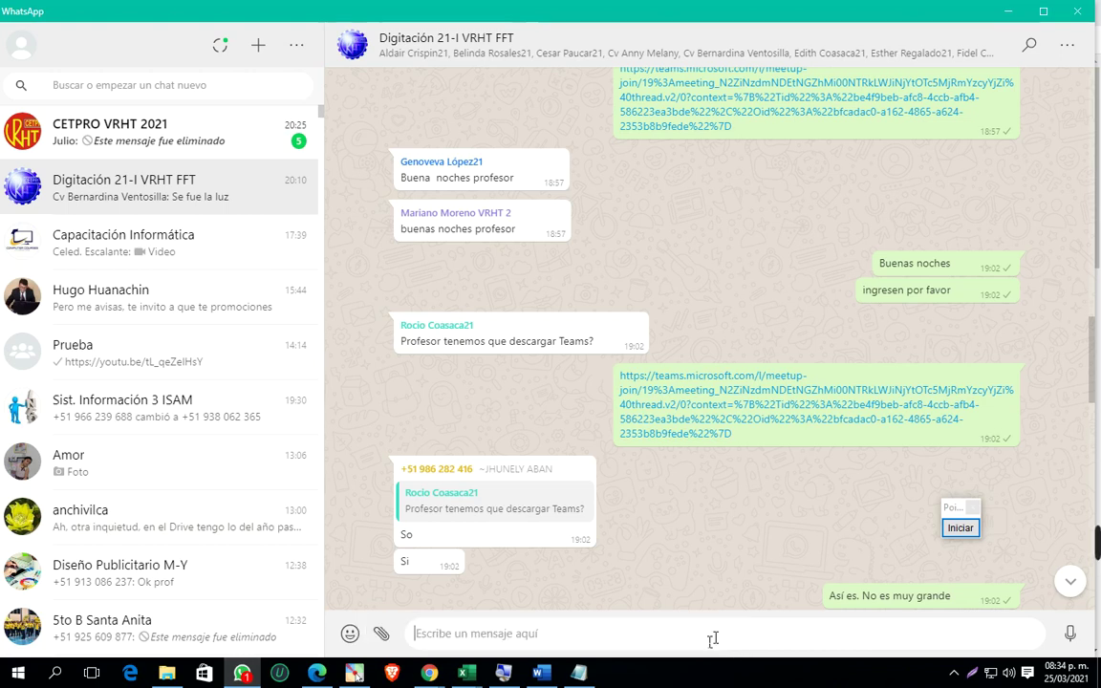
left_click(387, 634)
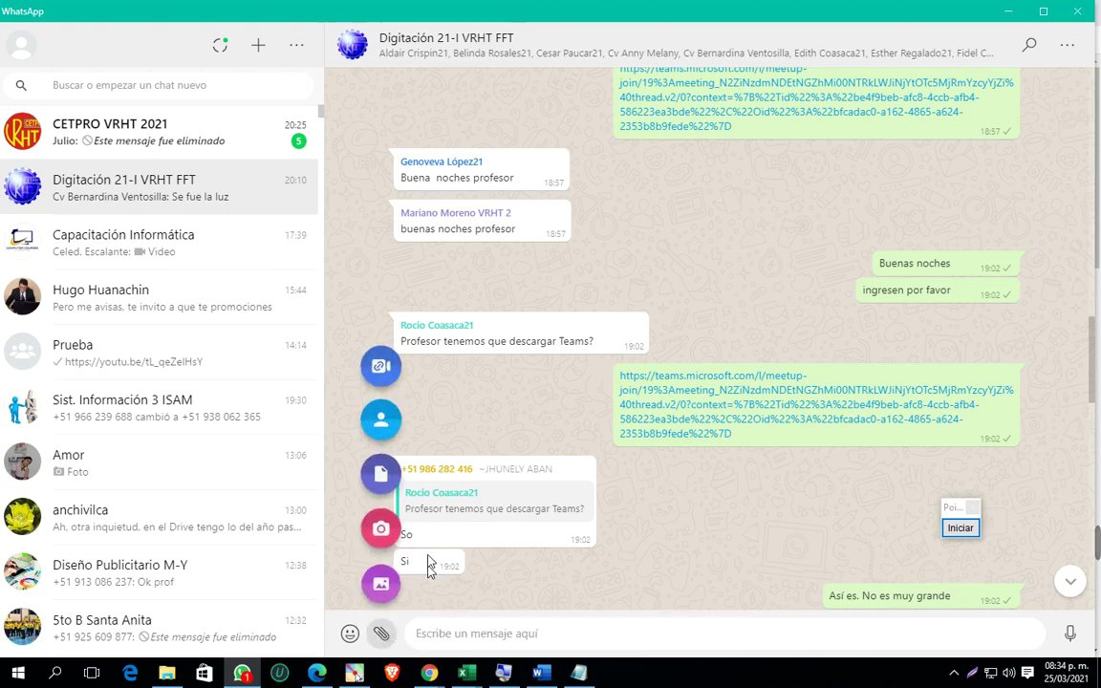
left_click(379, 482)
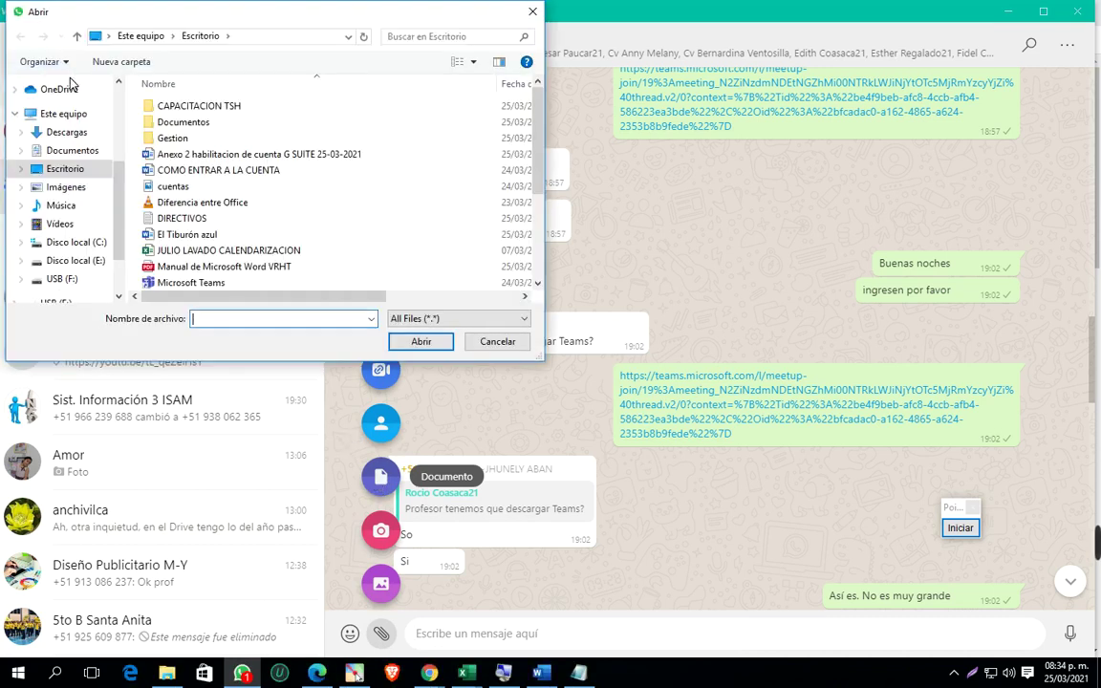
scroll(297, 241, "down", 2)
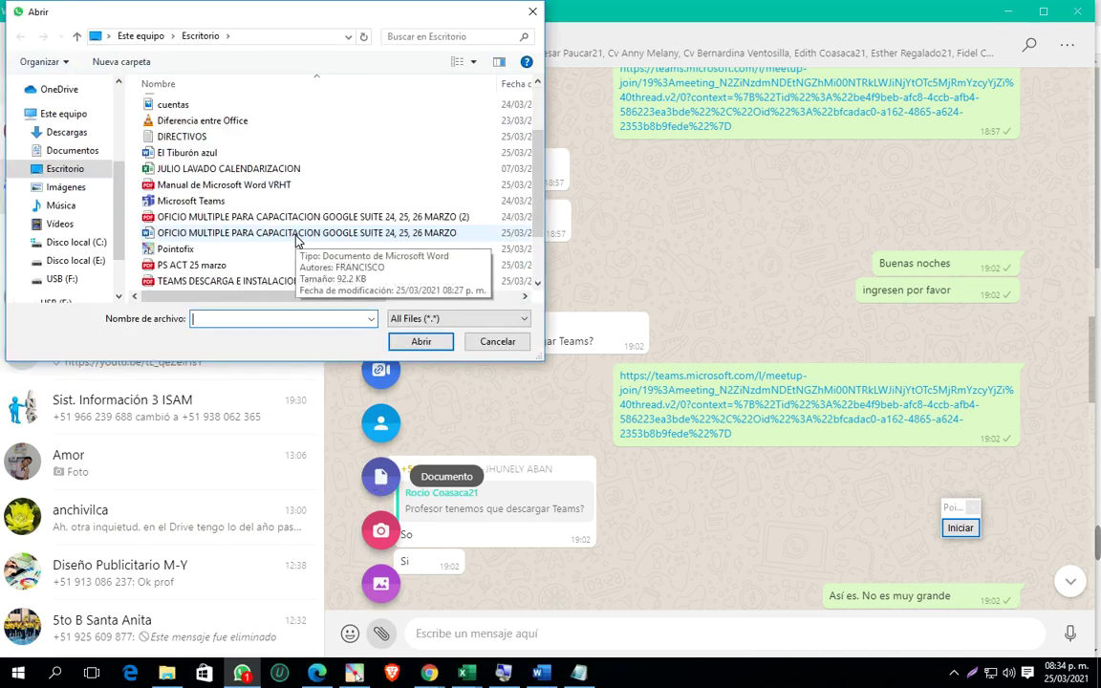
left_click(361, 186)
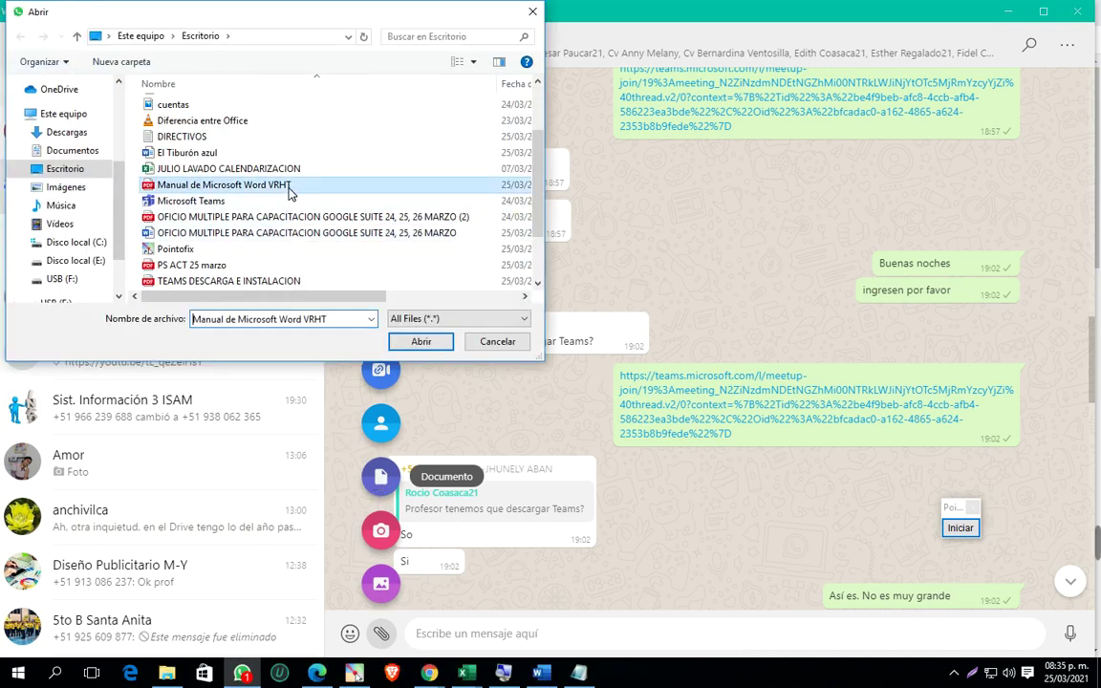
left_click(420, 342)
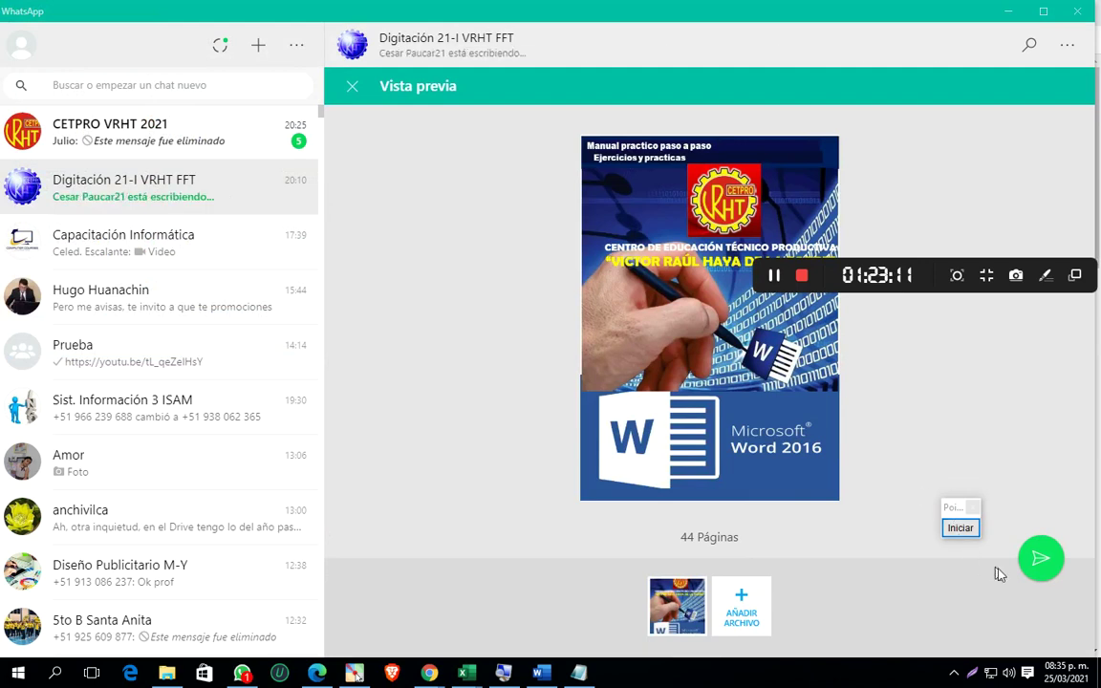
left_click(1040, 562)
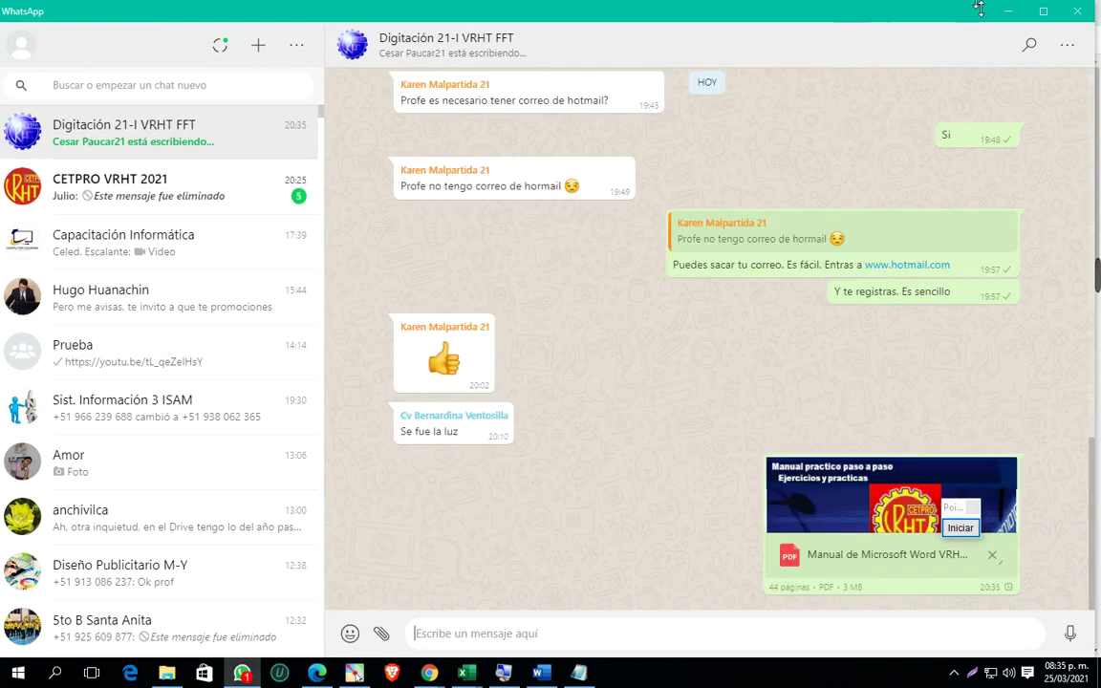
Put WhatsApp away, return to the Teams meeting, and bring up File Explorer.
left_click(1010, 12)
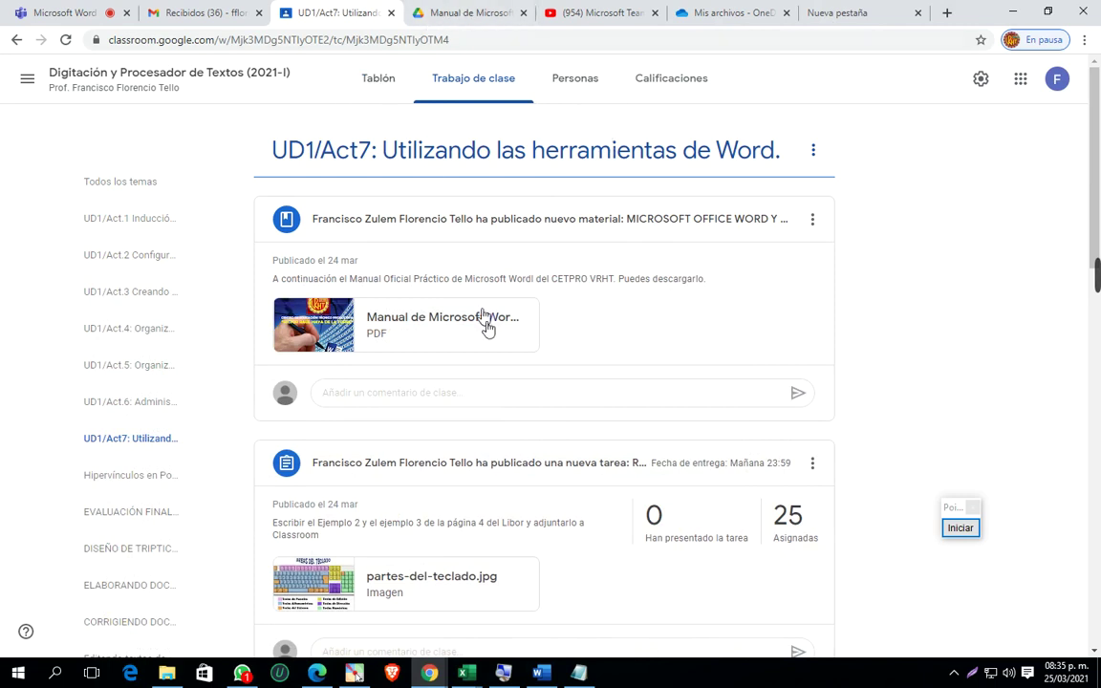
left_click(74, 14)
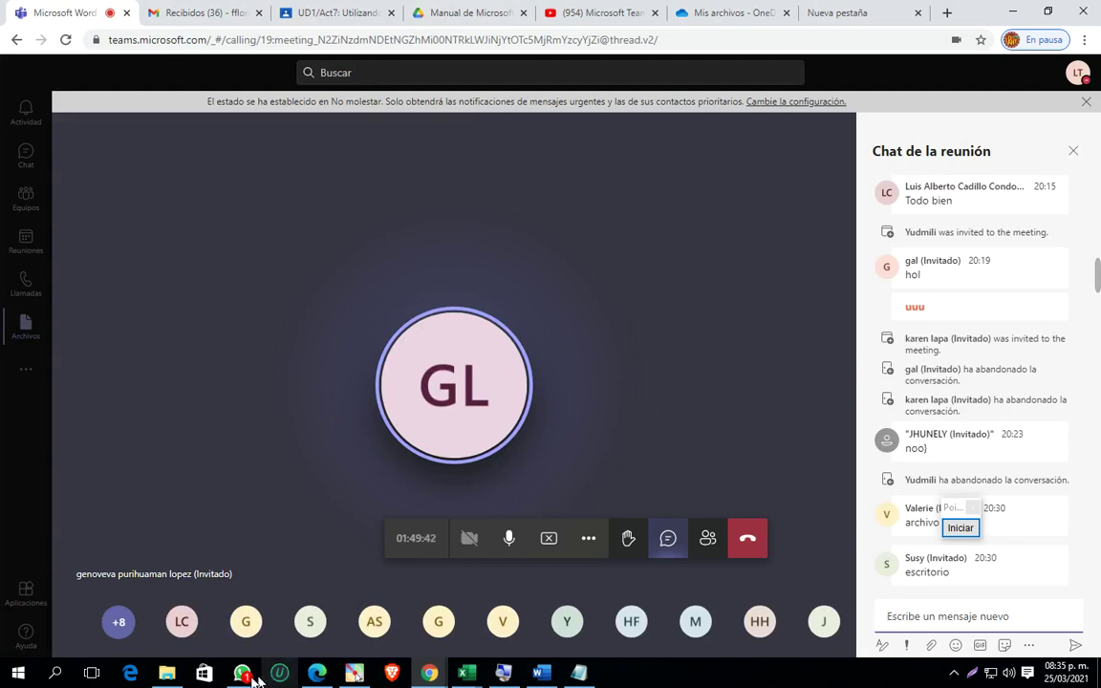
mouse_move(253, 668)
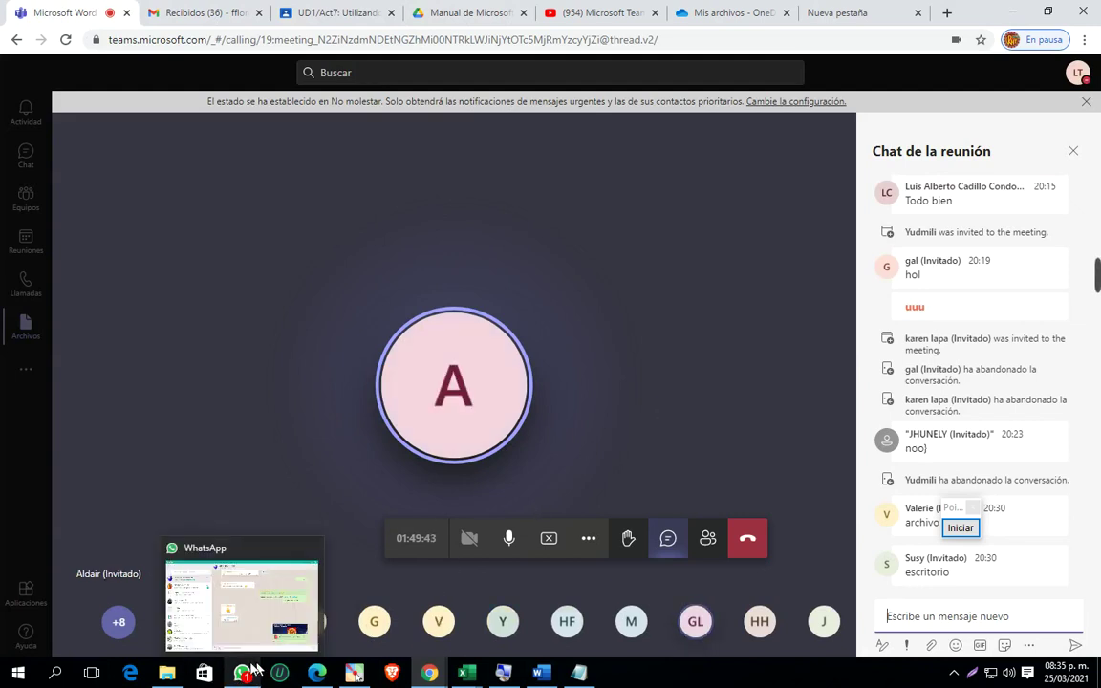
left_click(166, 673)
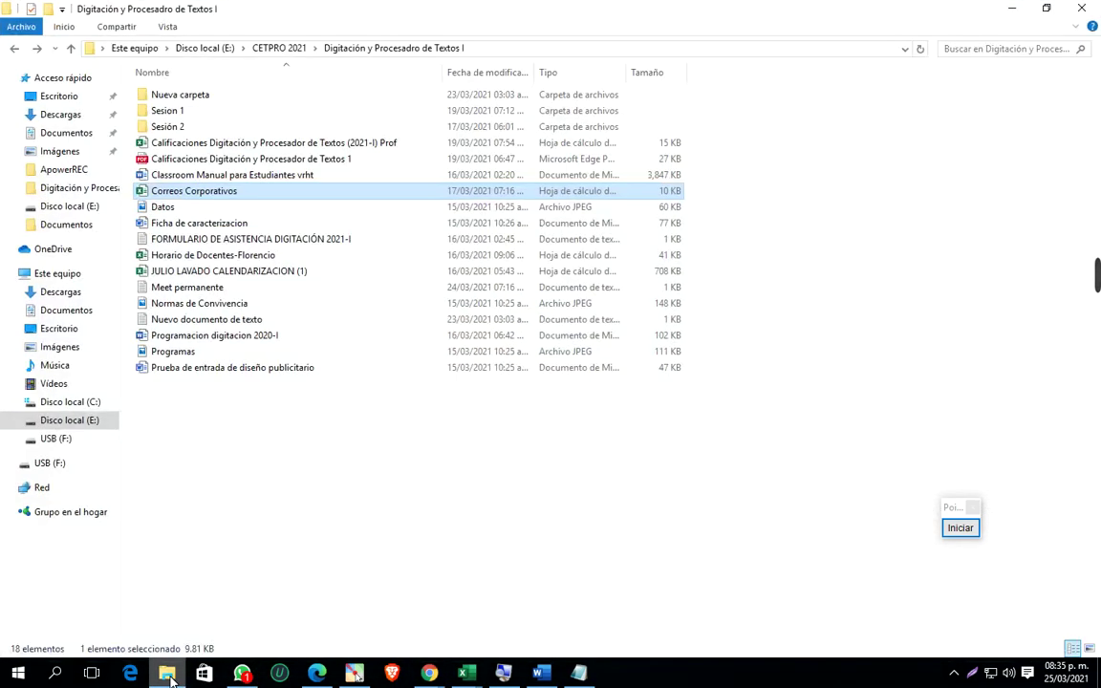
Open the FORMULARIO DE ASISTENCIA DIGITACIÓN 2021-I note in E:\CETPRO 2021\Digitación y Procesadro de Textos I.
left_click(95, 421)
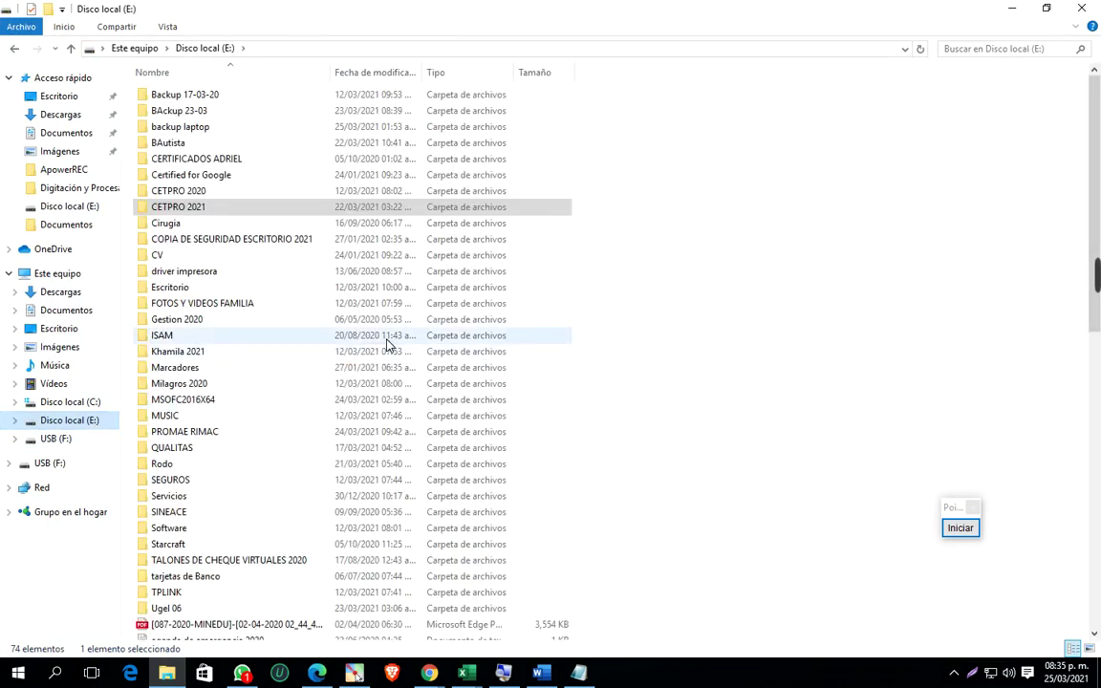
left_click(199, 212)
double_click(199, 212)
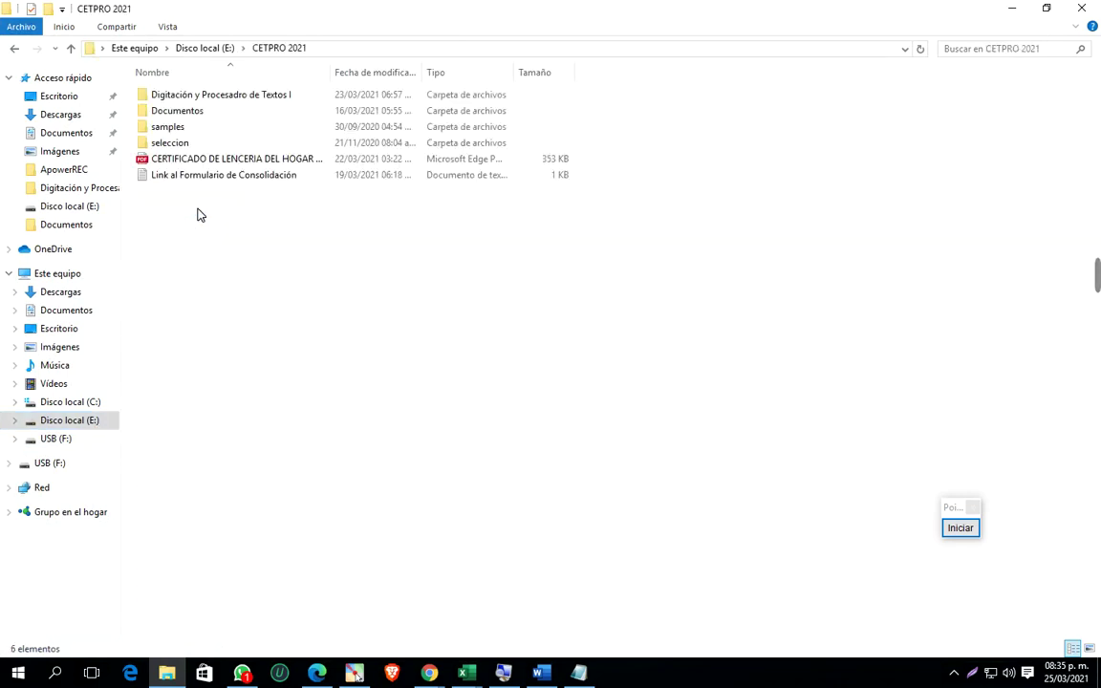
double_click(222, 102)
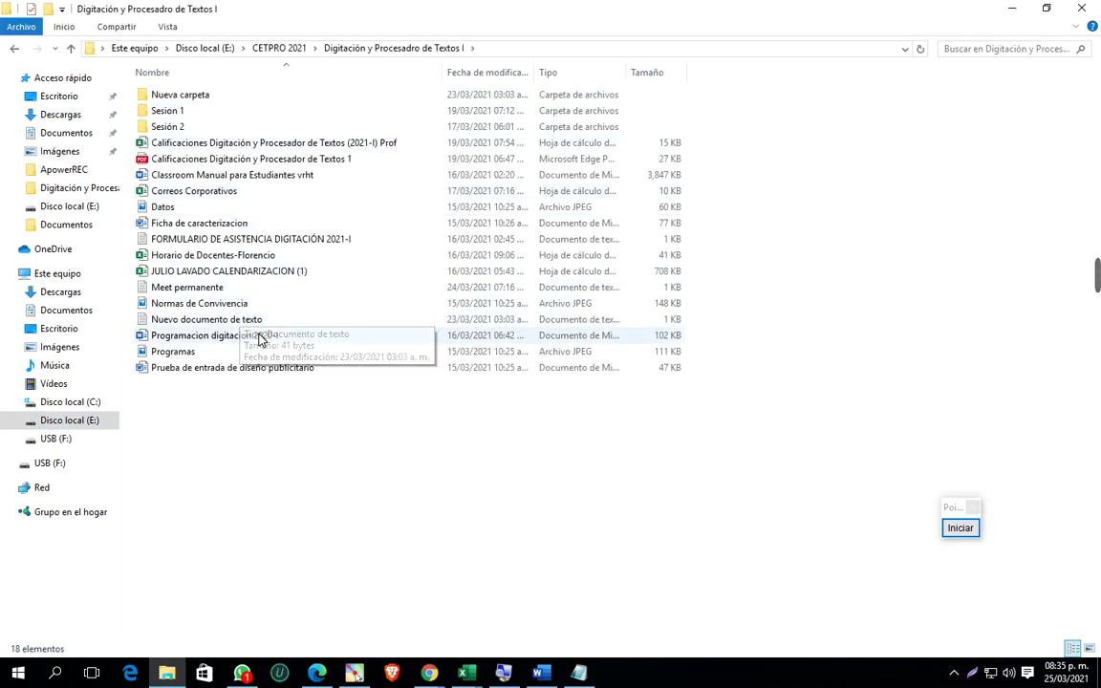
double_click(262, 243)
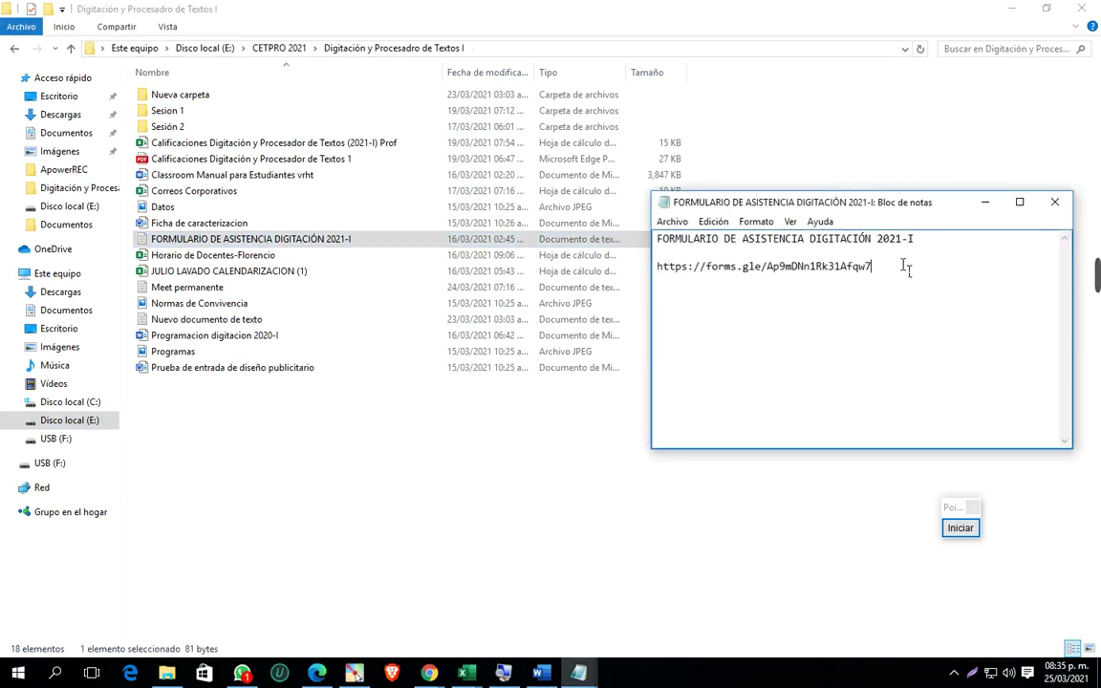
Copy the attendance form link, close the note, and hide File Explorer.
left_click_drag(904, 269, 654, 295)
right_click(674, 275)
left_click(752, 315)
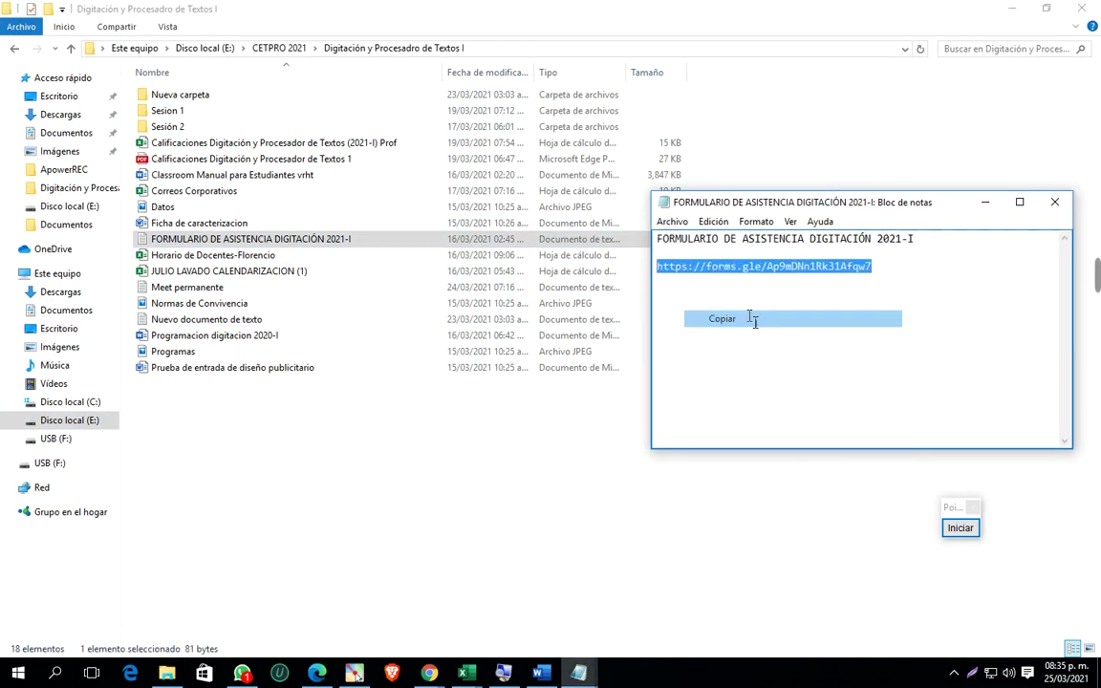
left_click(1054, 202)
left_click(1012, 8)
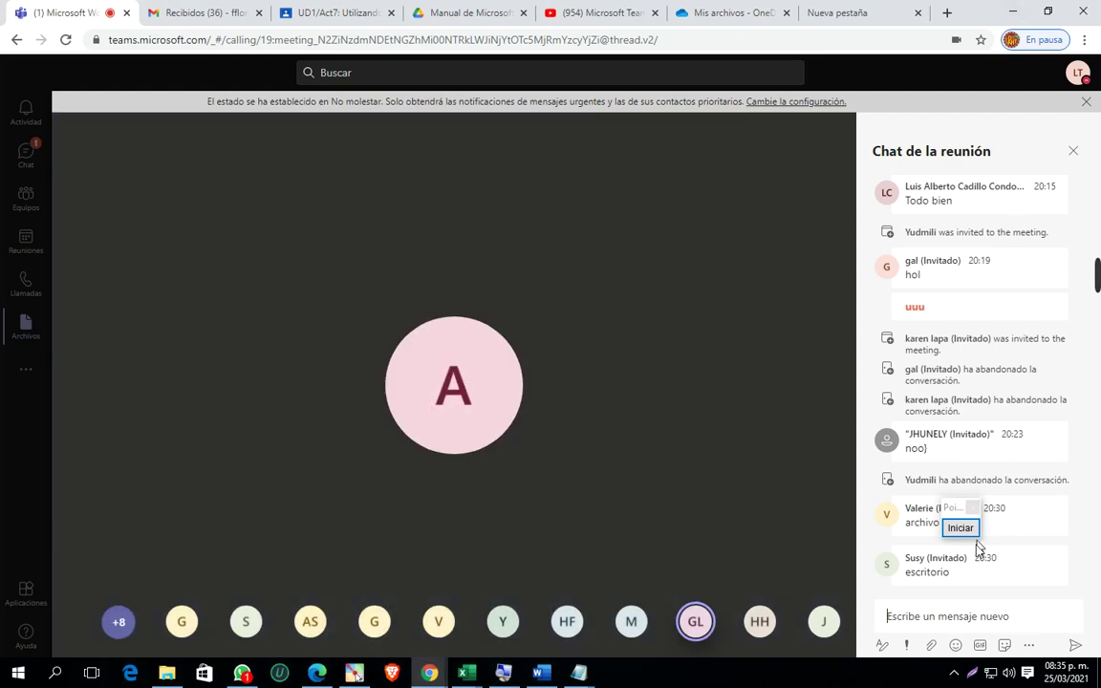
Post 'Marquen su asistencia por favor' and the attendance form link in the meeting chat, then open Settings.
left_click(944, 618)
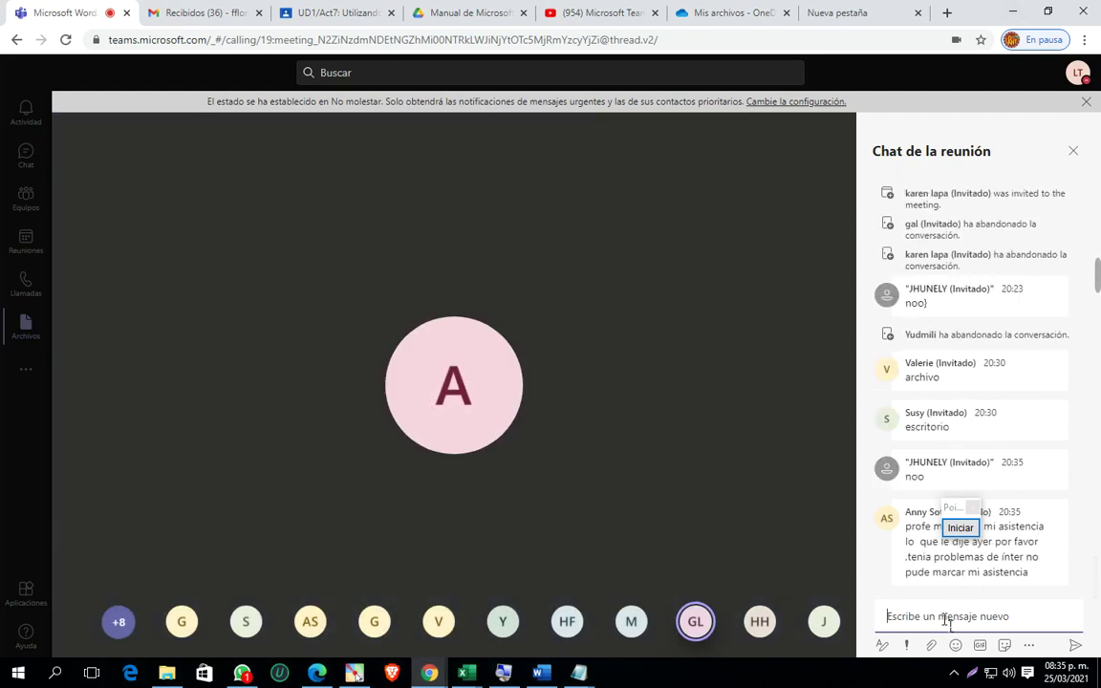
type("Marquen su a")
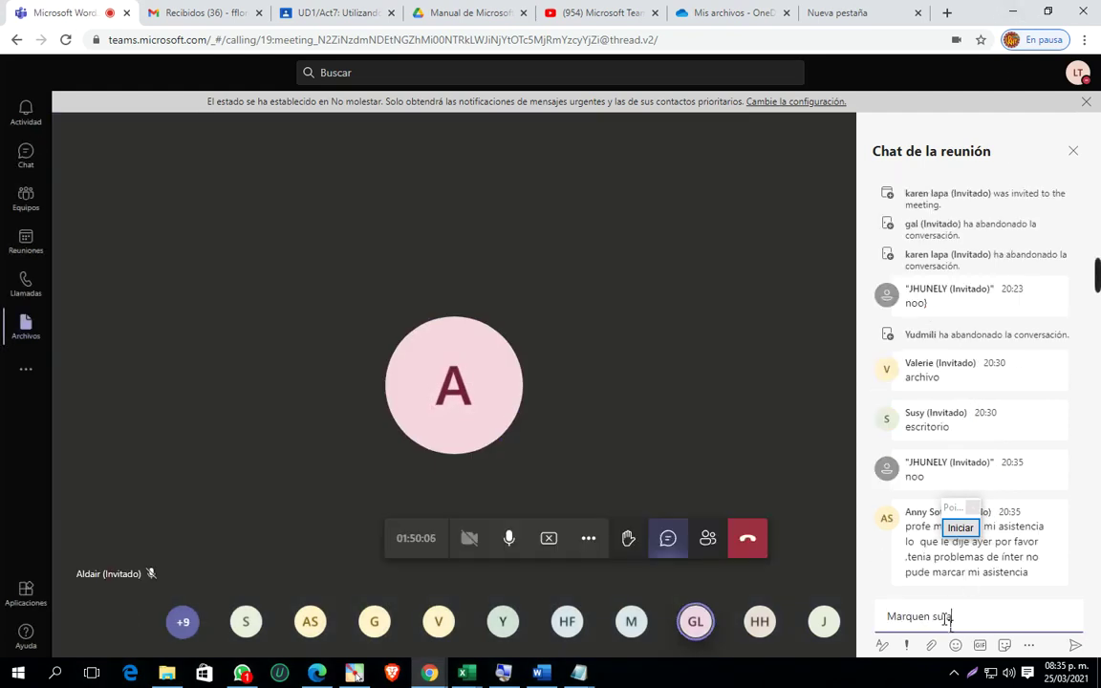
type("sistencia por favor")
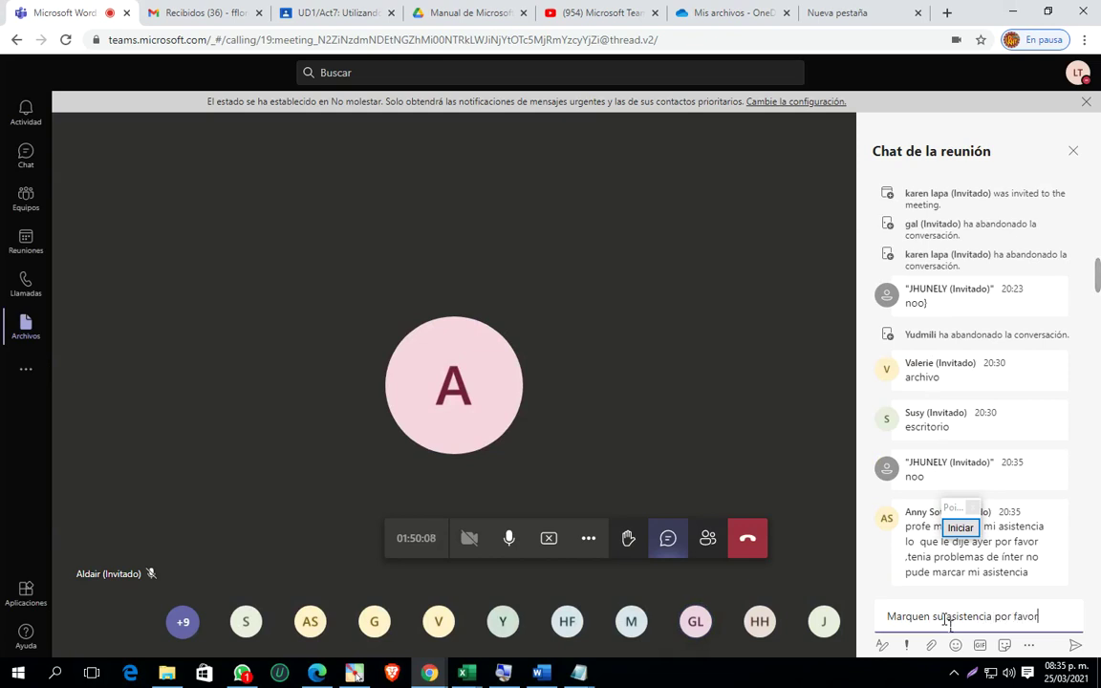
key("Return")
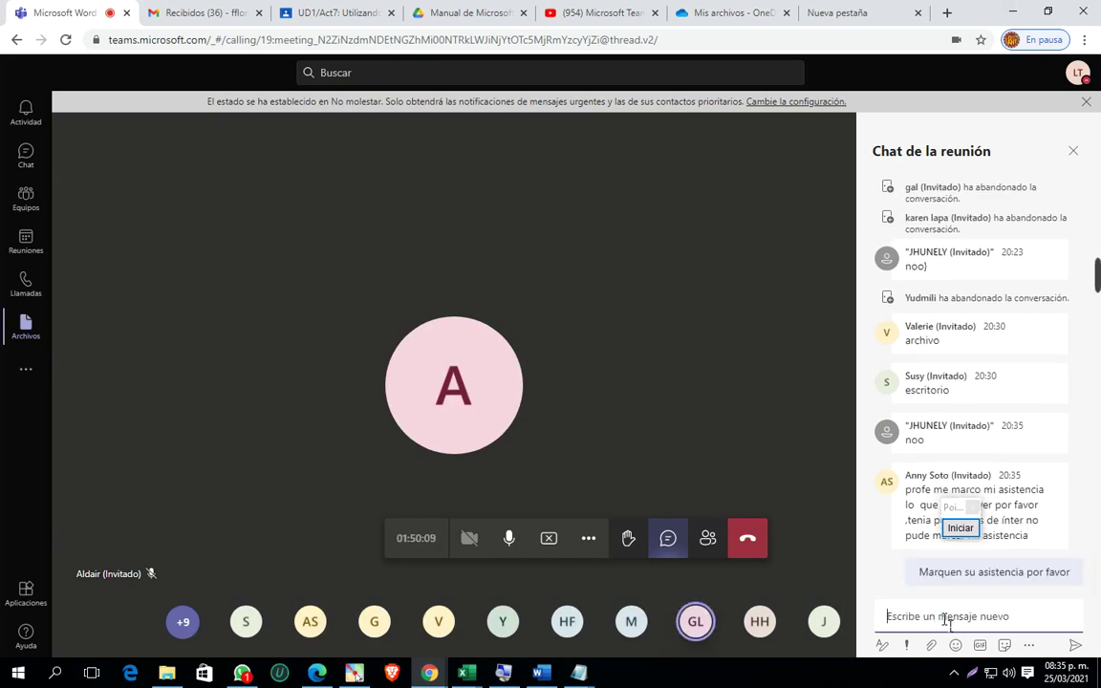
key("ctrl+v")
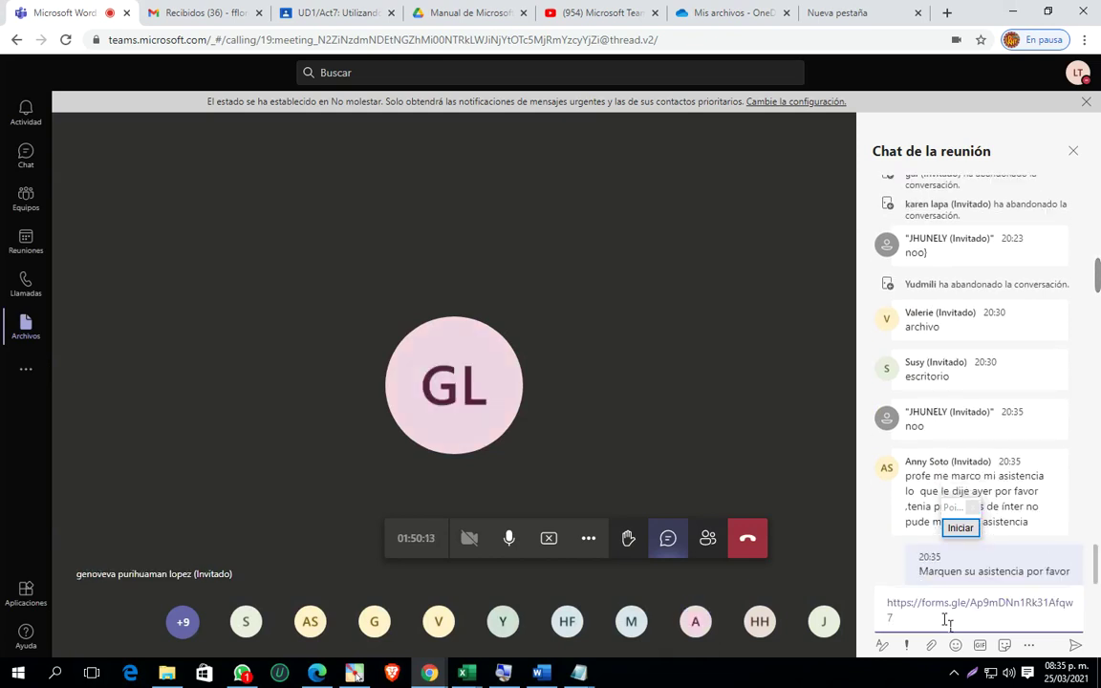
key("Return")
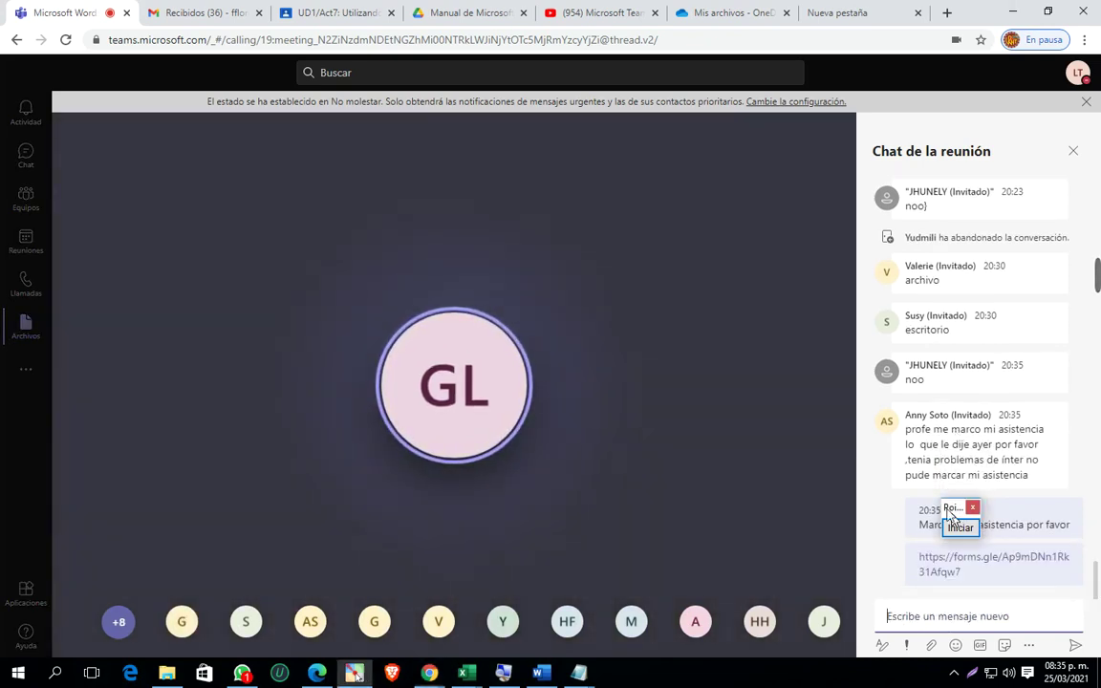
left_click_drag(960, 519, 694, 326)
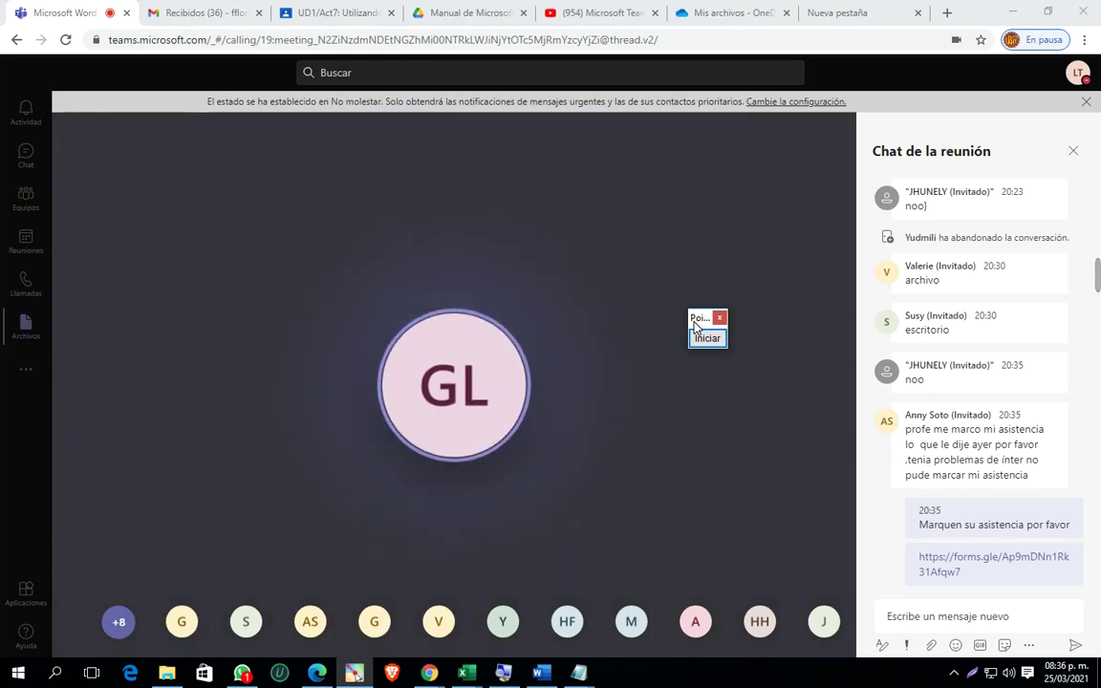
left_click(792, 103)
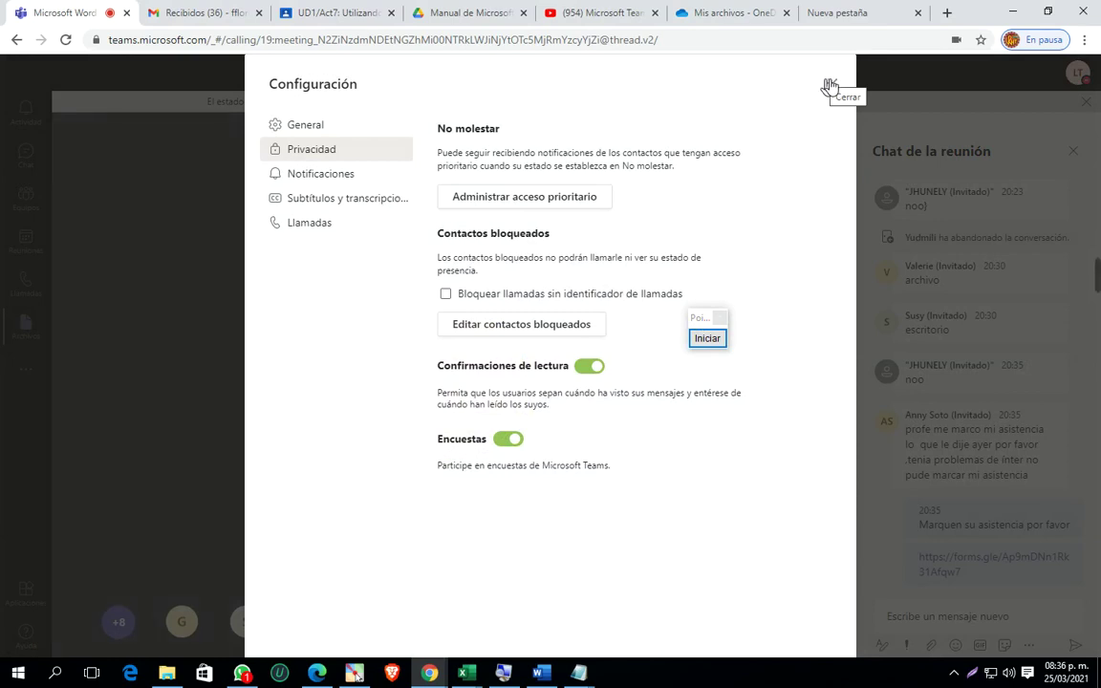
Close Settings and the meeting chat, and show the participant list as students leave.
left_click(828, 84)
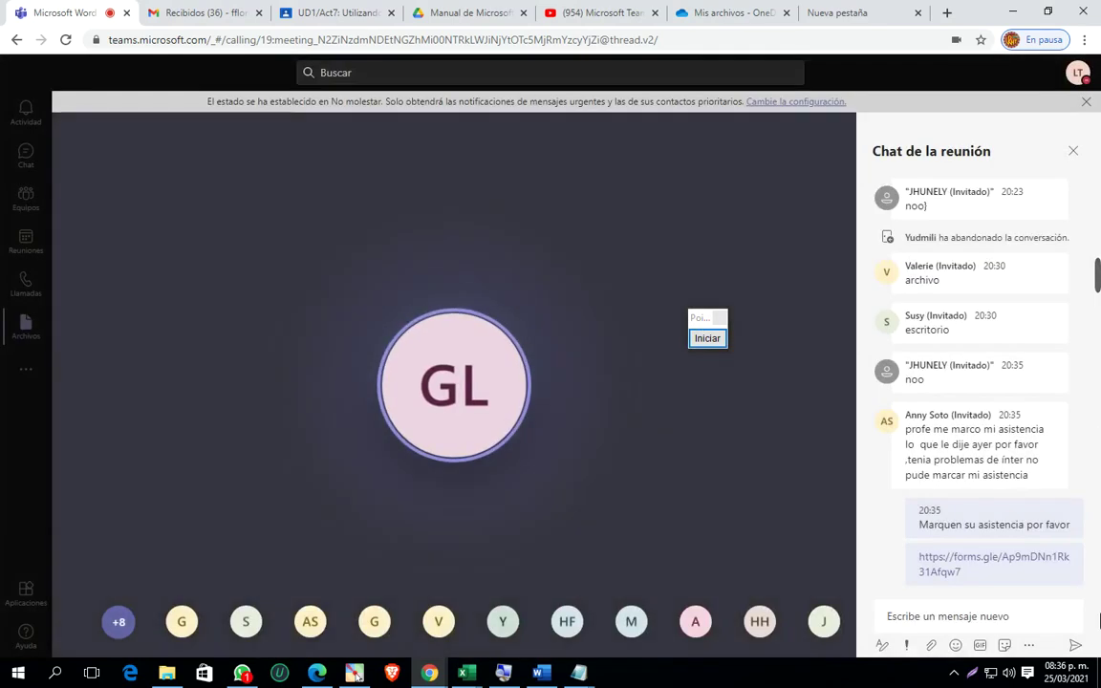
mouse_move(1094, 277)
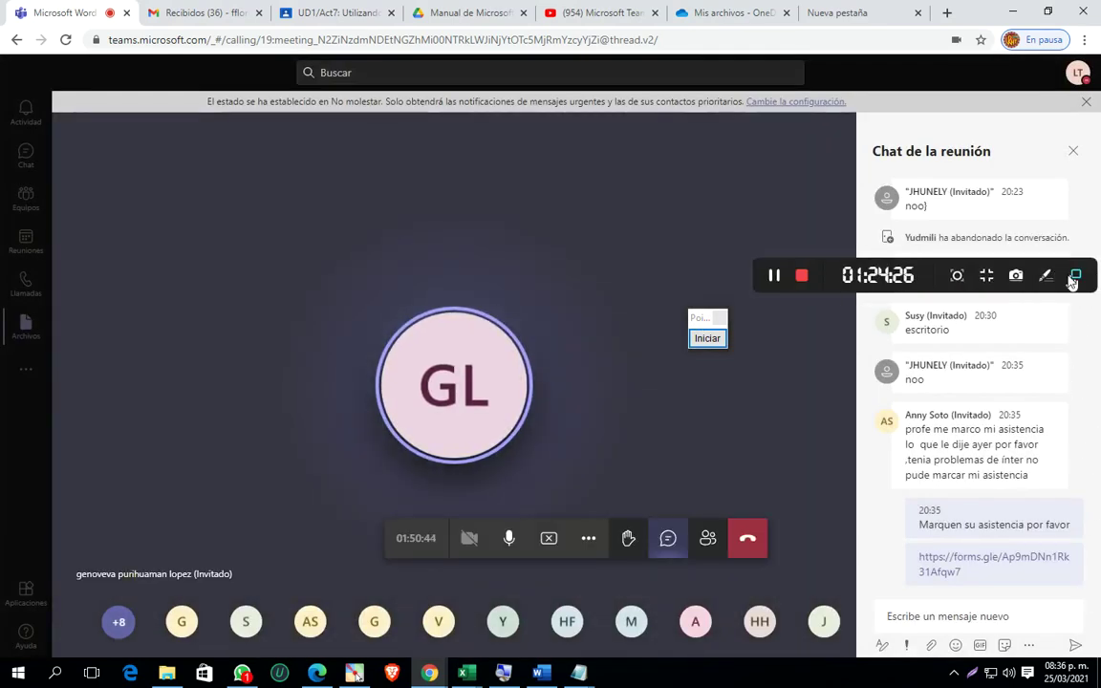
left_click_drag(757, 277, 481, 226)
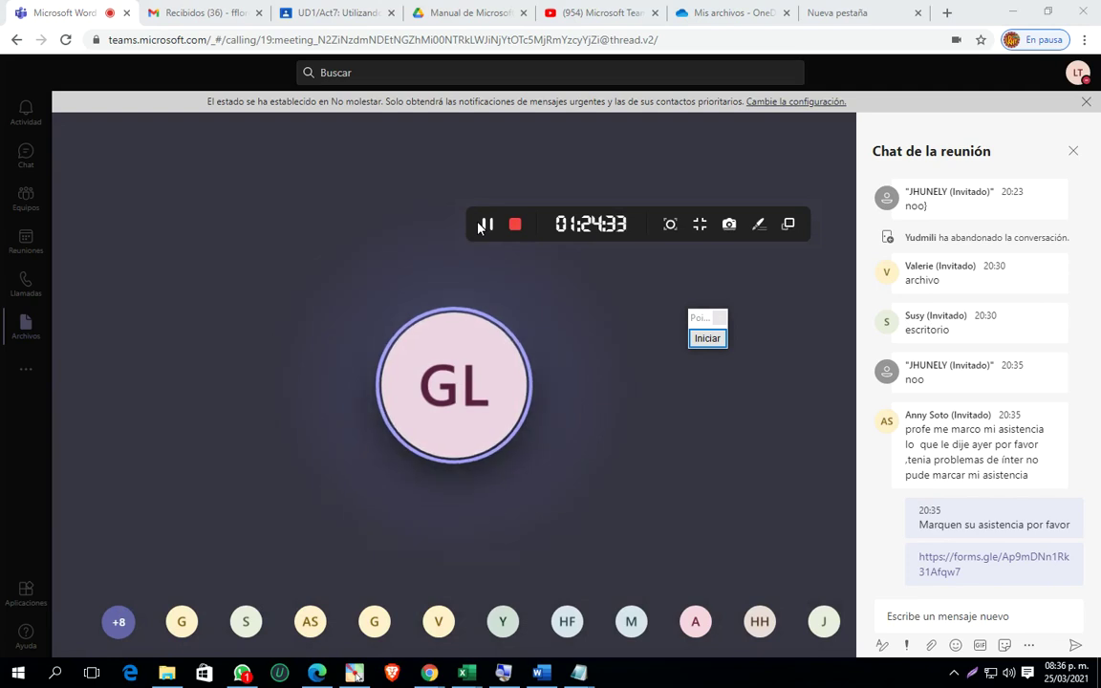
left_click(1074, 152)
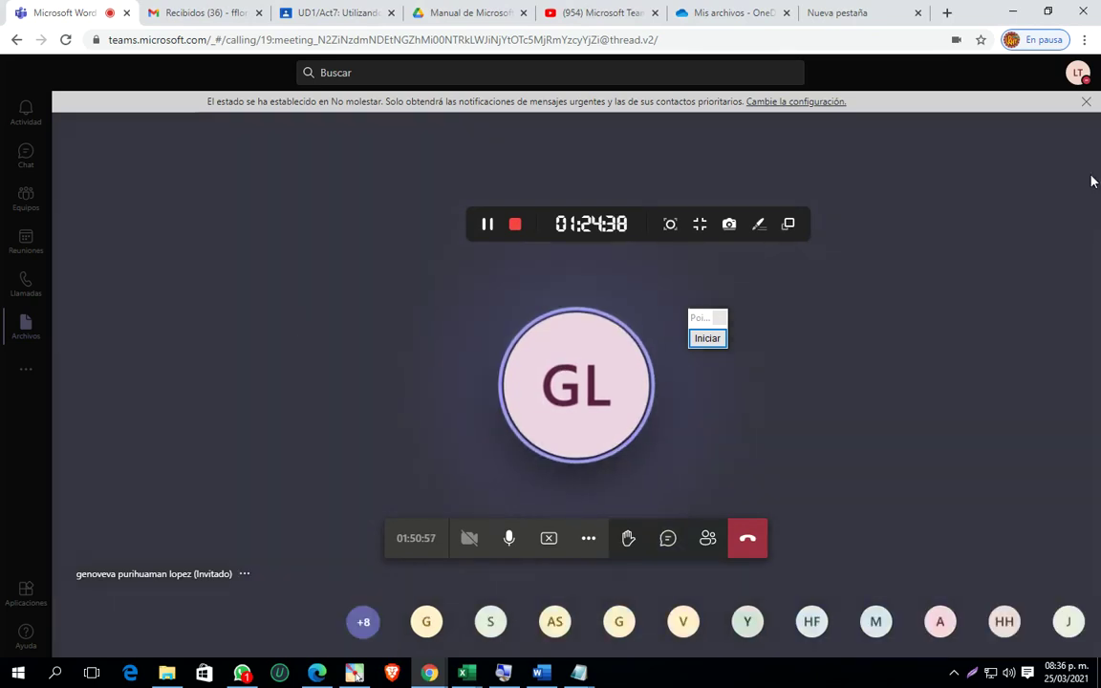
left_click(707, 541)
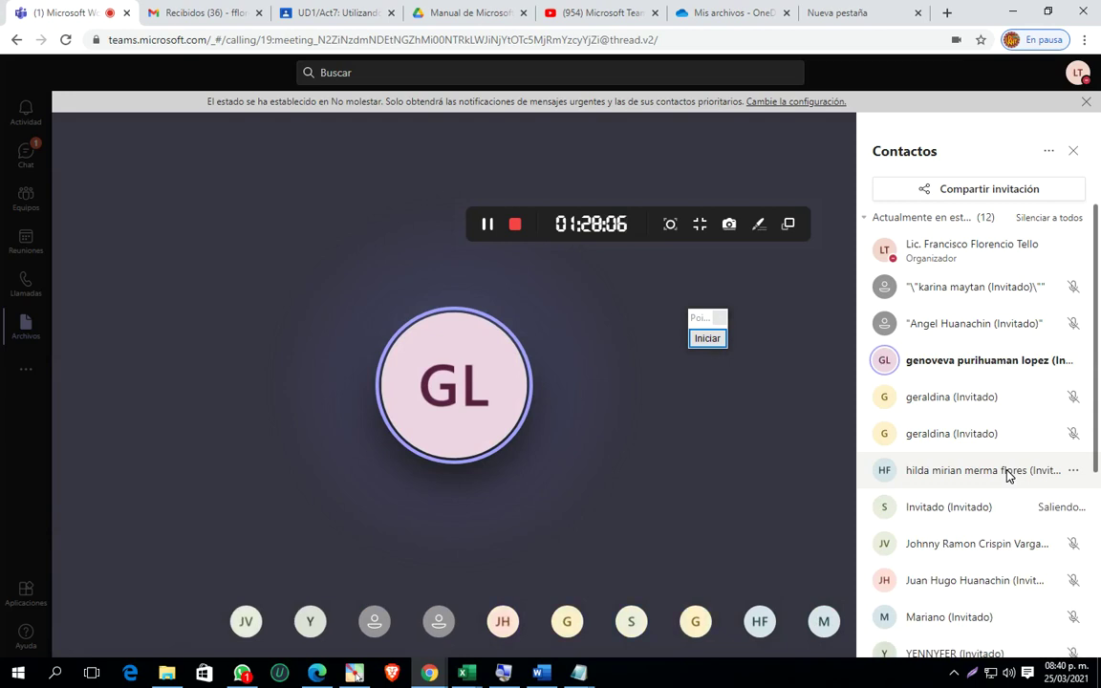
mouse_move(527, 457)
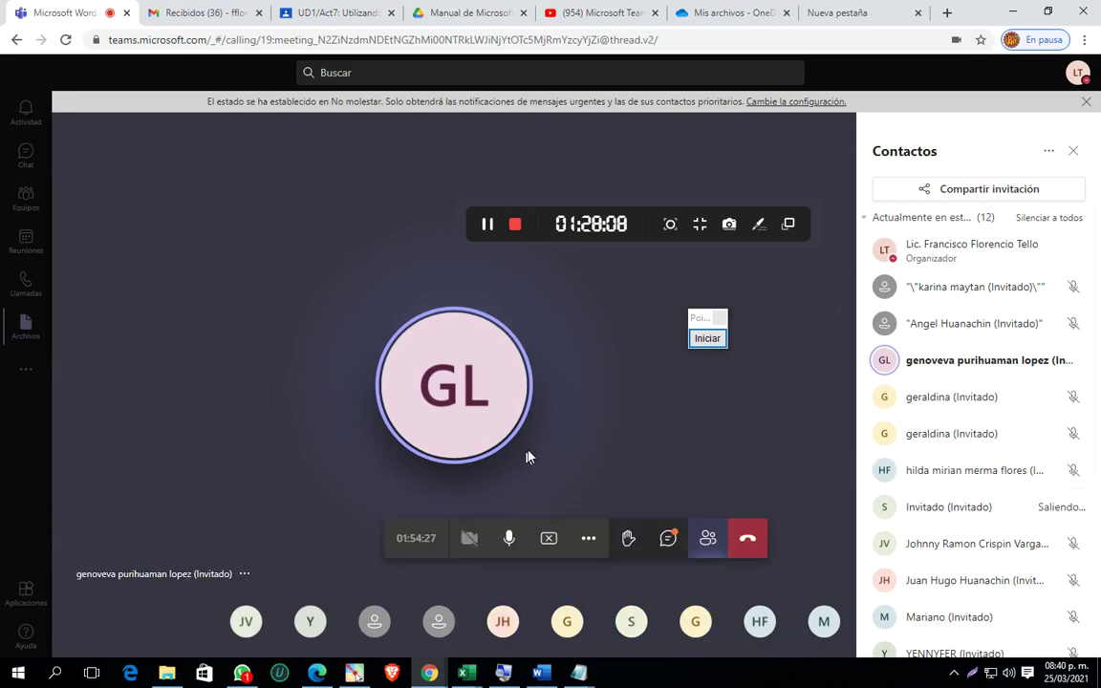
End the screen share with 'Dejar de compartir' and mute the teacher's microphone.
left_click(552, 541)
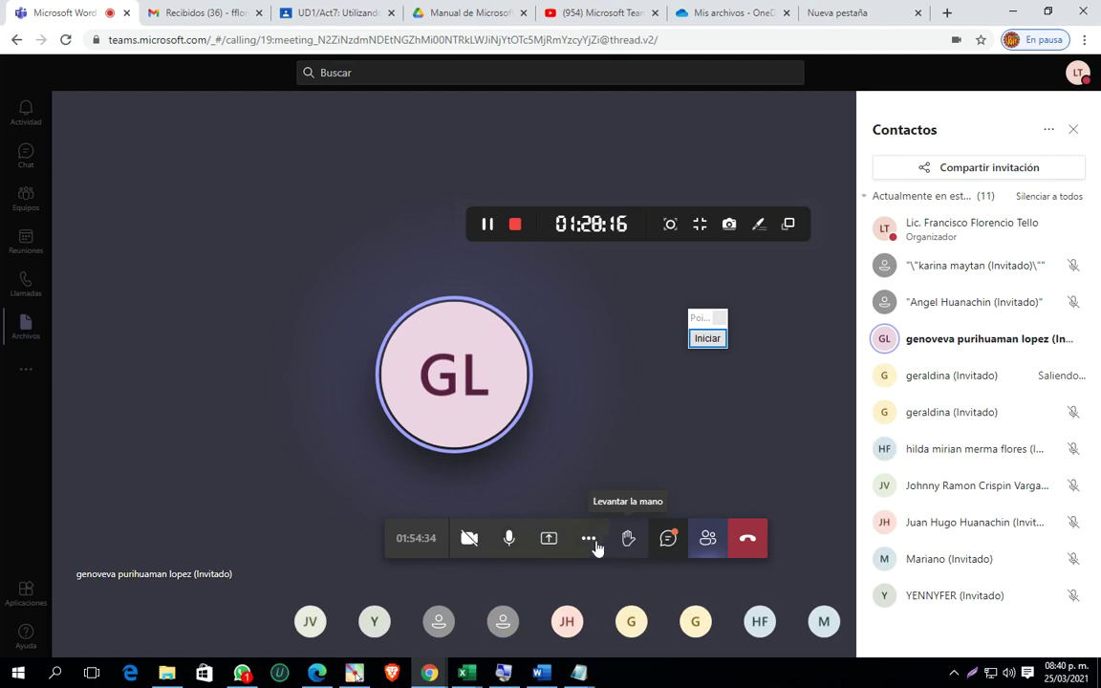
left_click(512, 542)
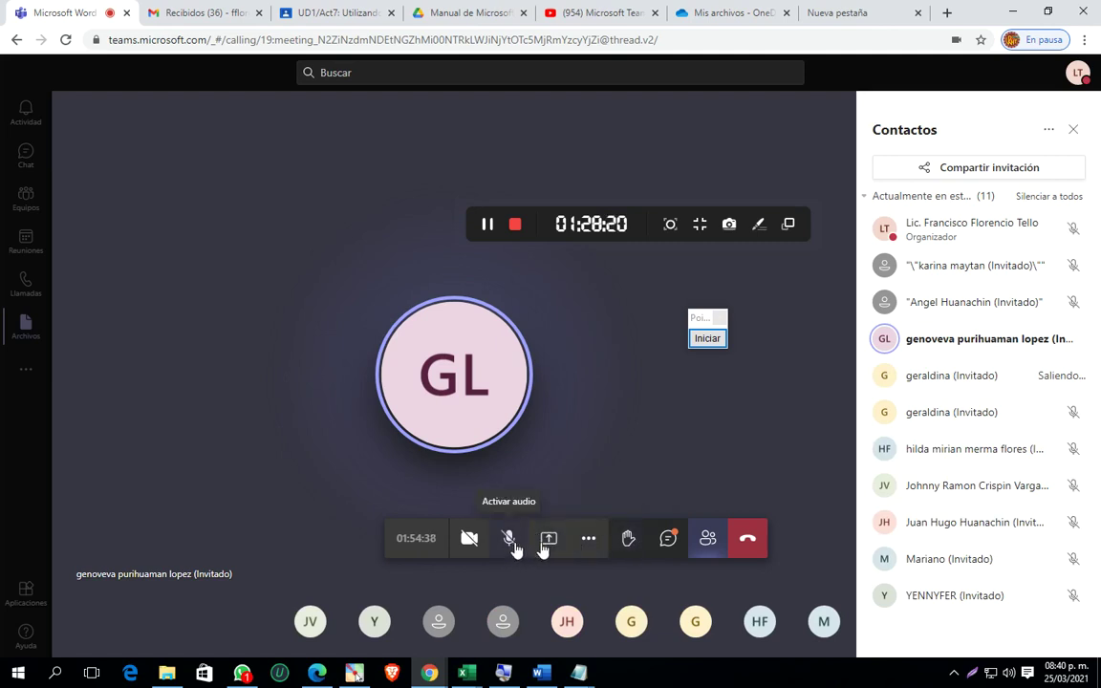